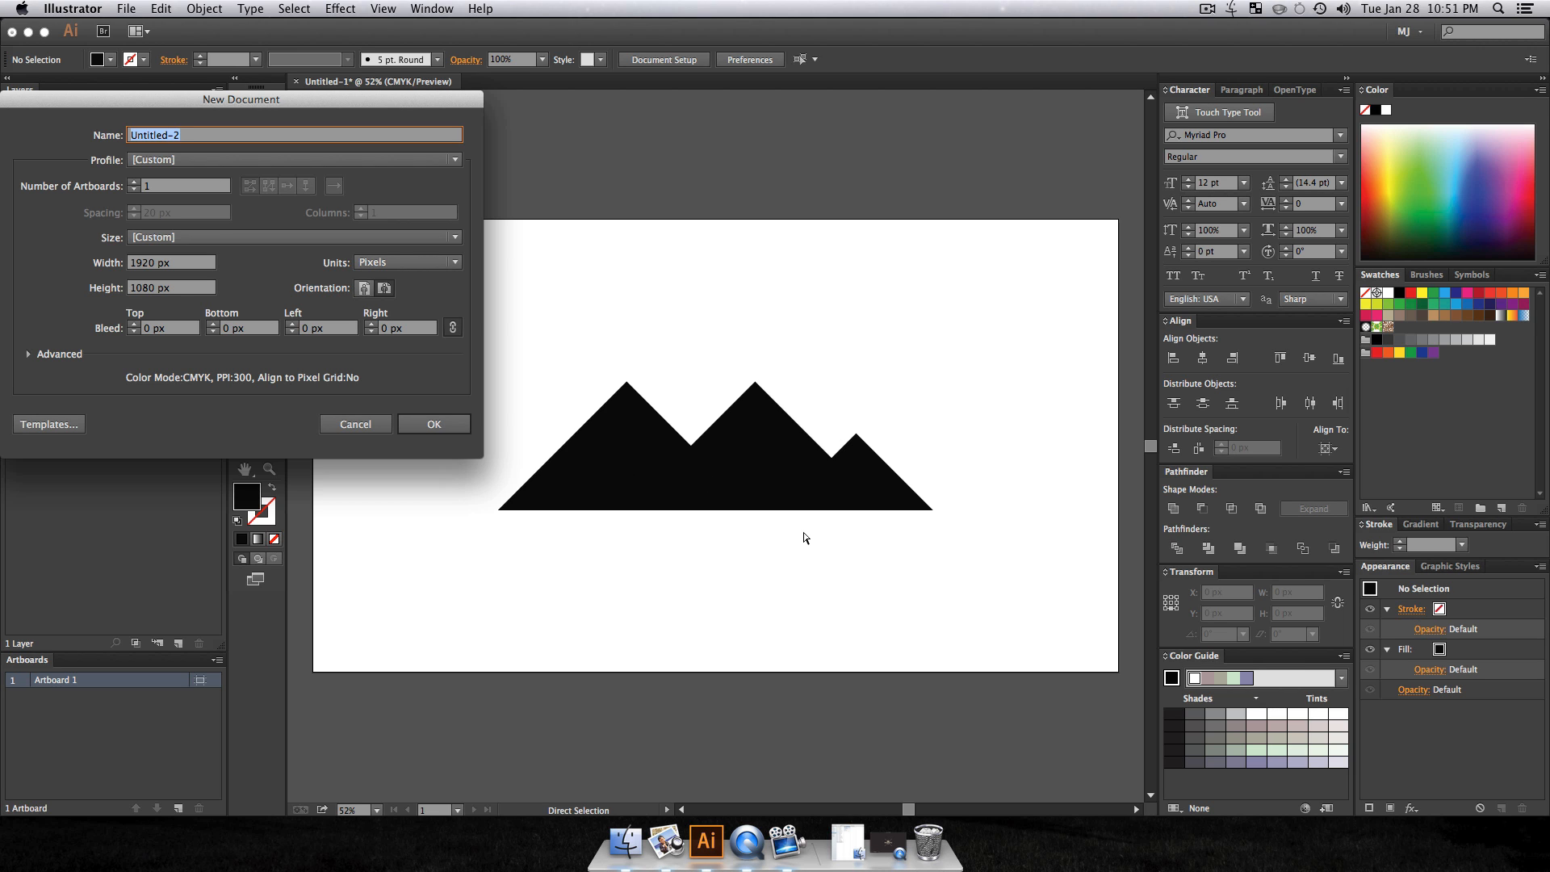
Step: Create a new 1920 × 1080 px document and draw an area-type frame about 825 × 344 px around the artboard's middle
key("Return")
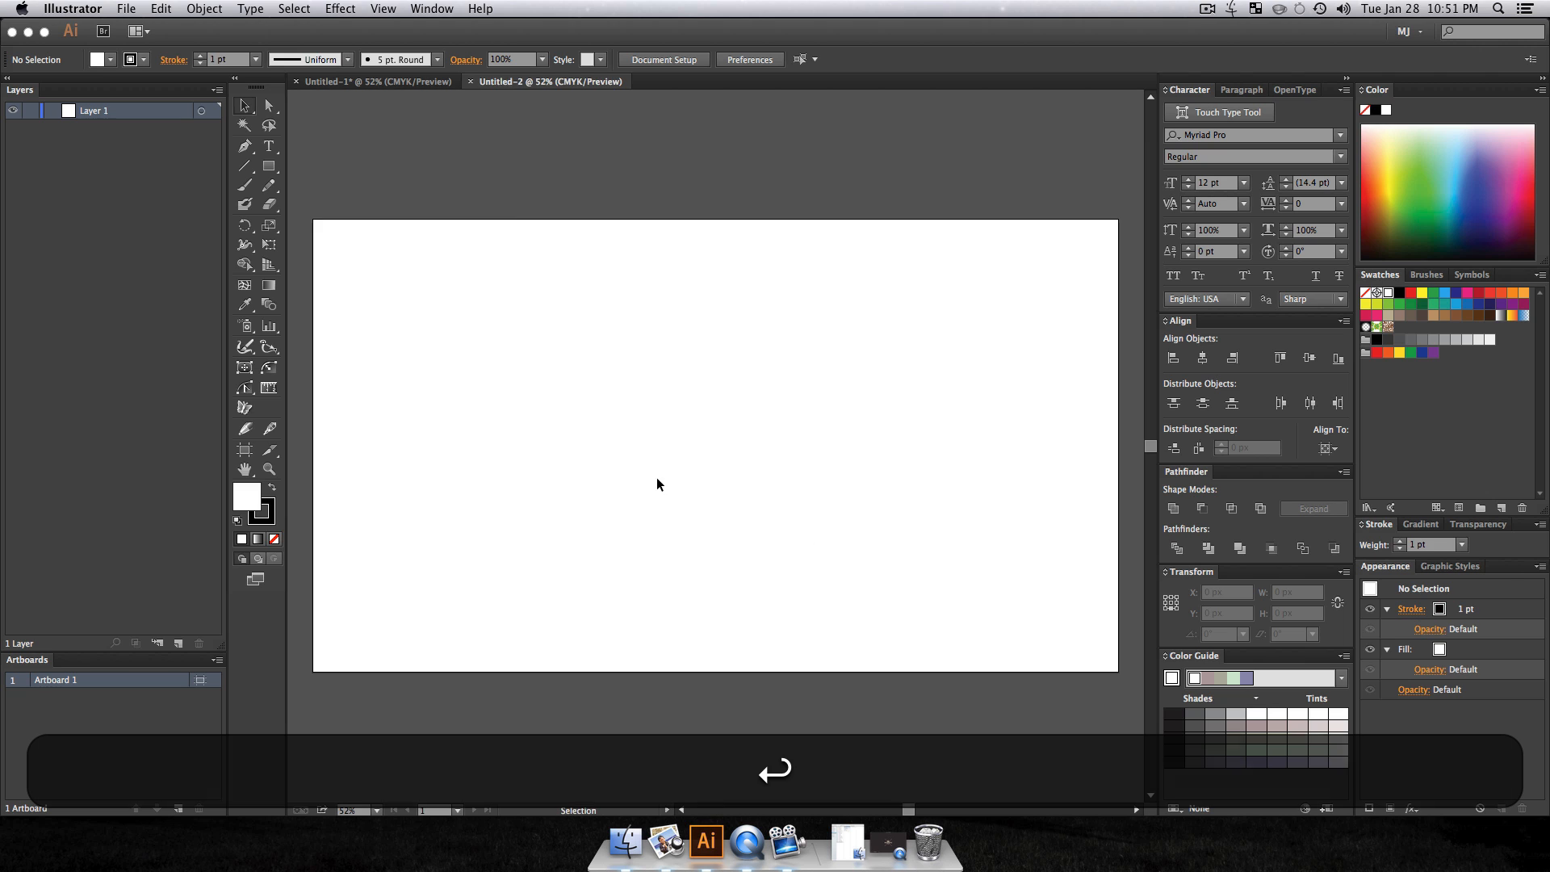
left_click(748, 487)
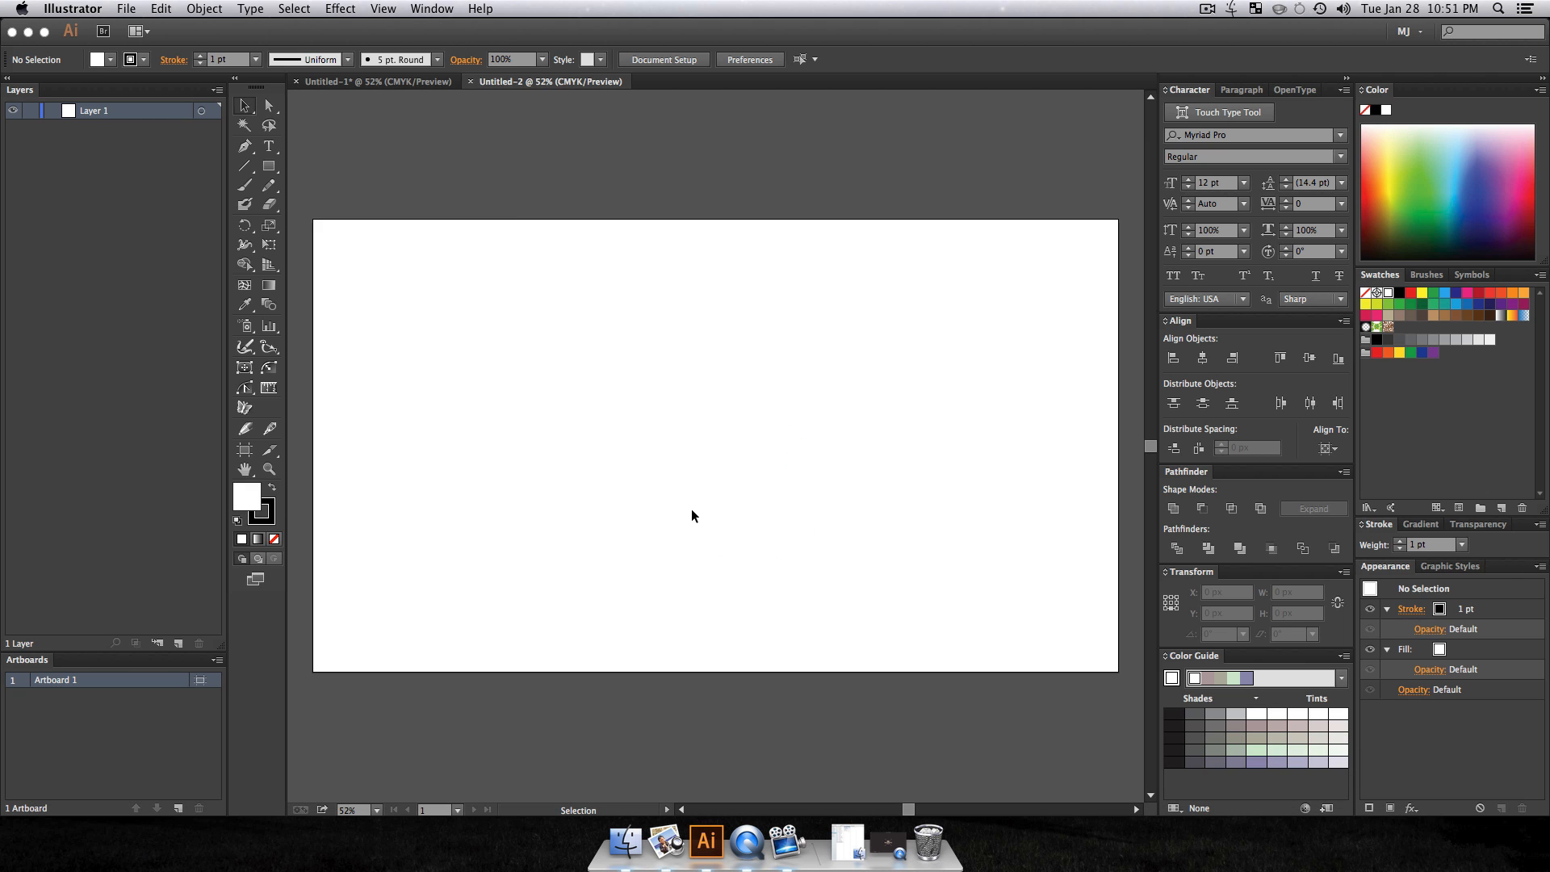
left_click(269, 145)
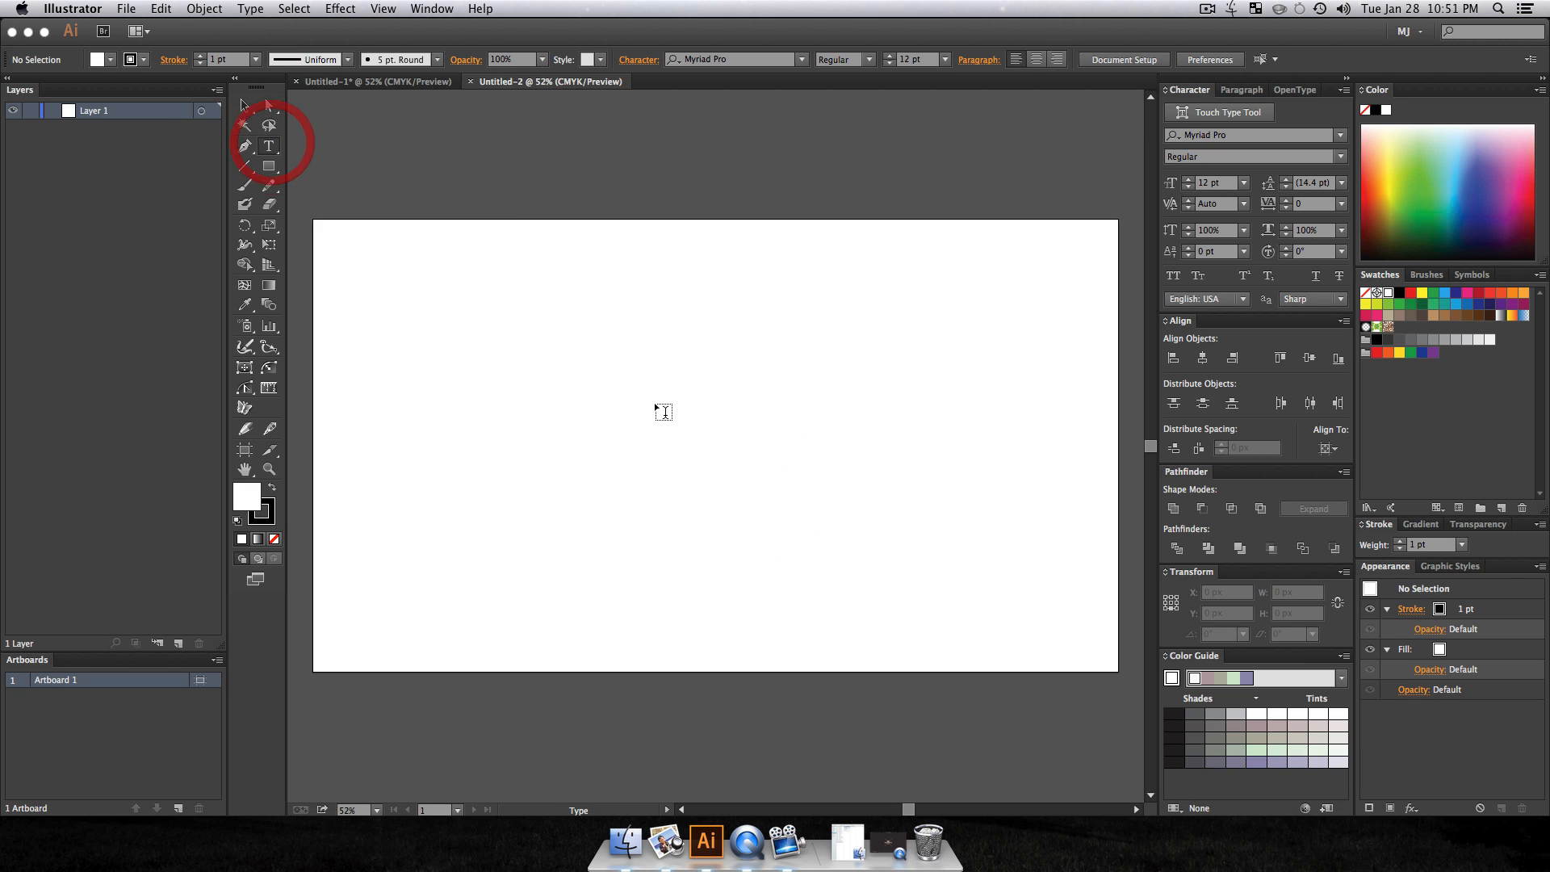
left_click_drag(573, 346, 922, 493)
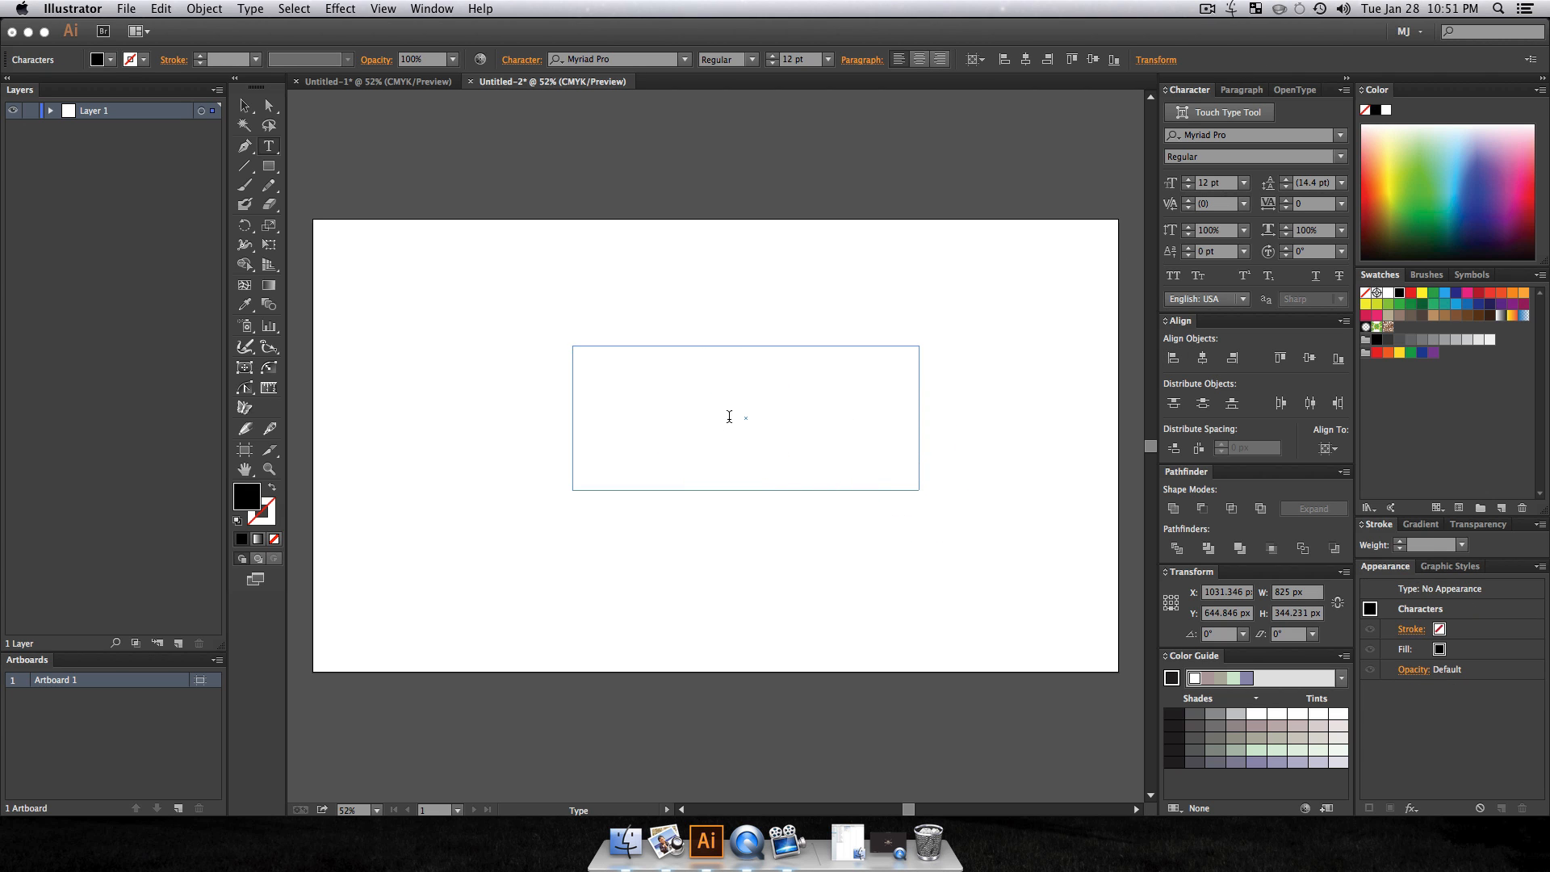
Step: Set the text frame's font to Haymaker and enter the word "Mograph" in it
left_click(629, 60)
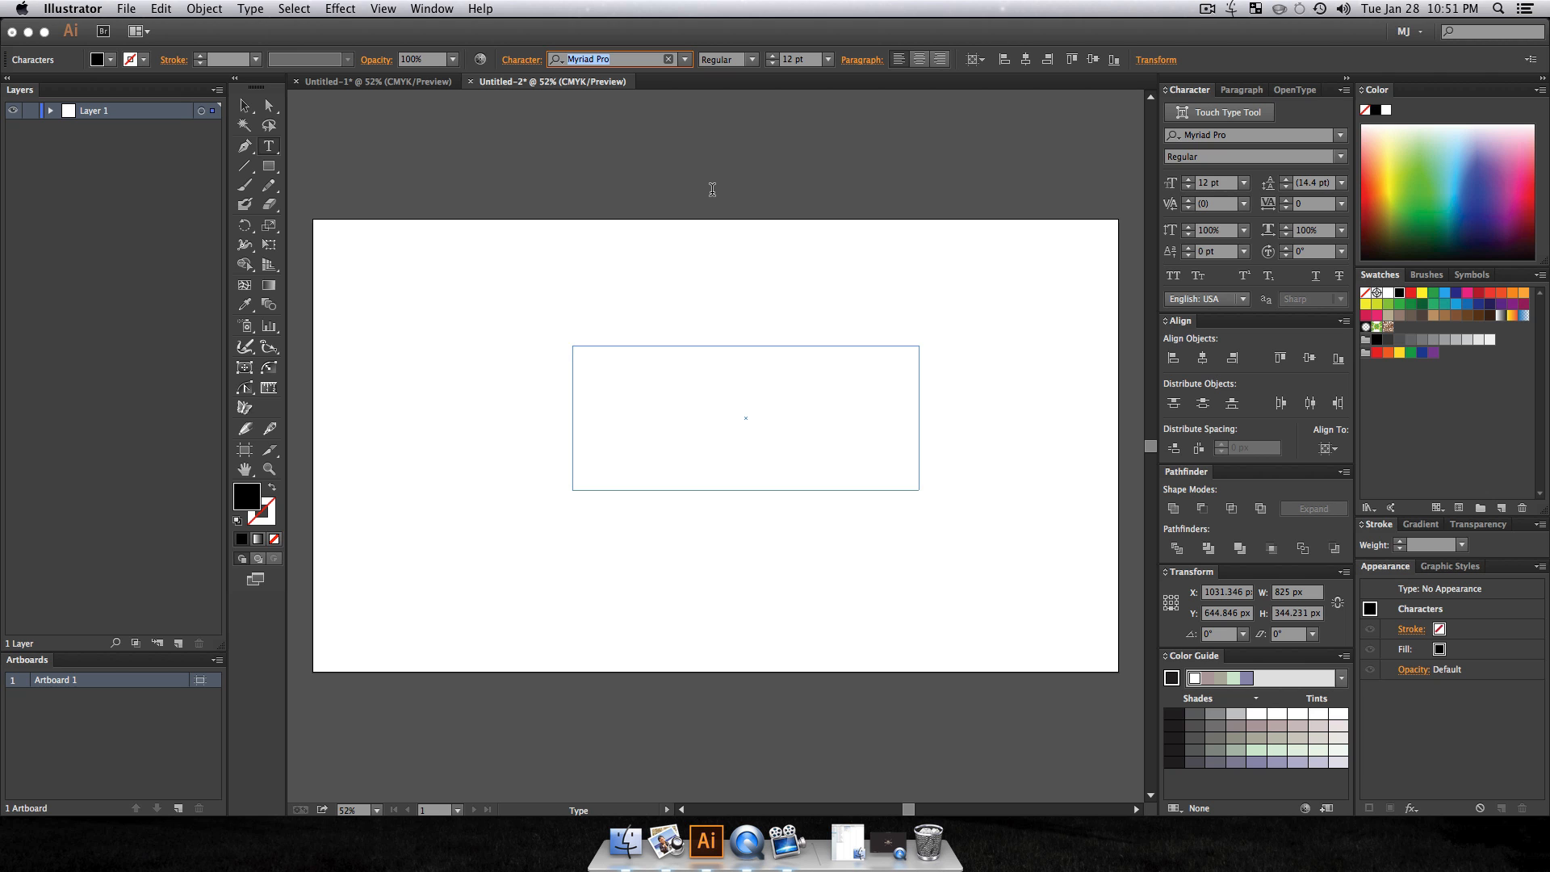
type("haymak")
key("Return")
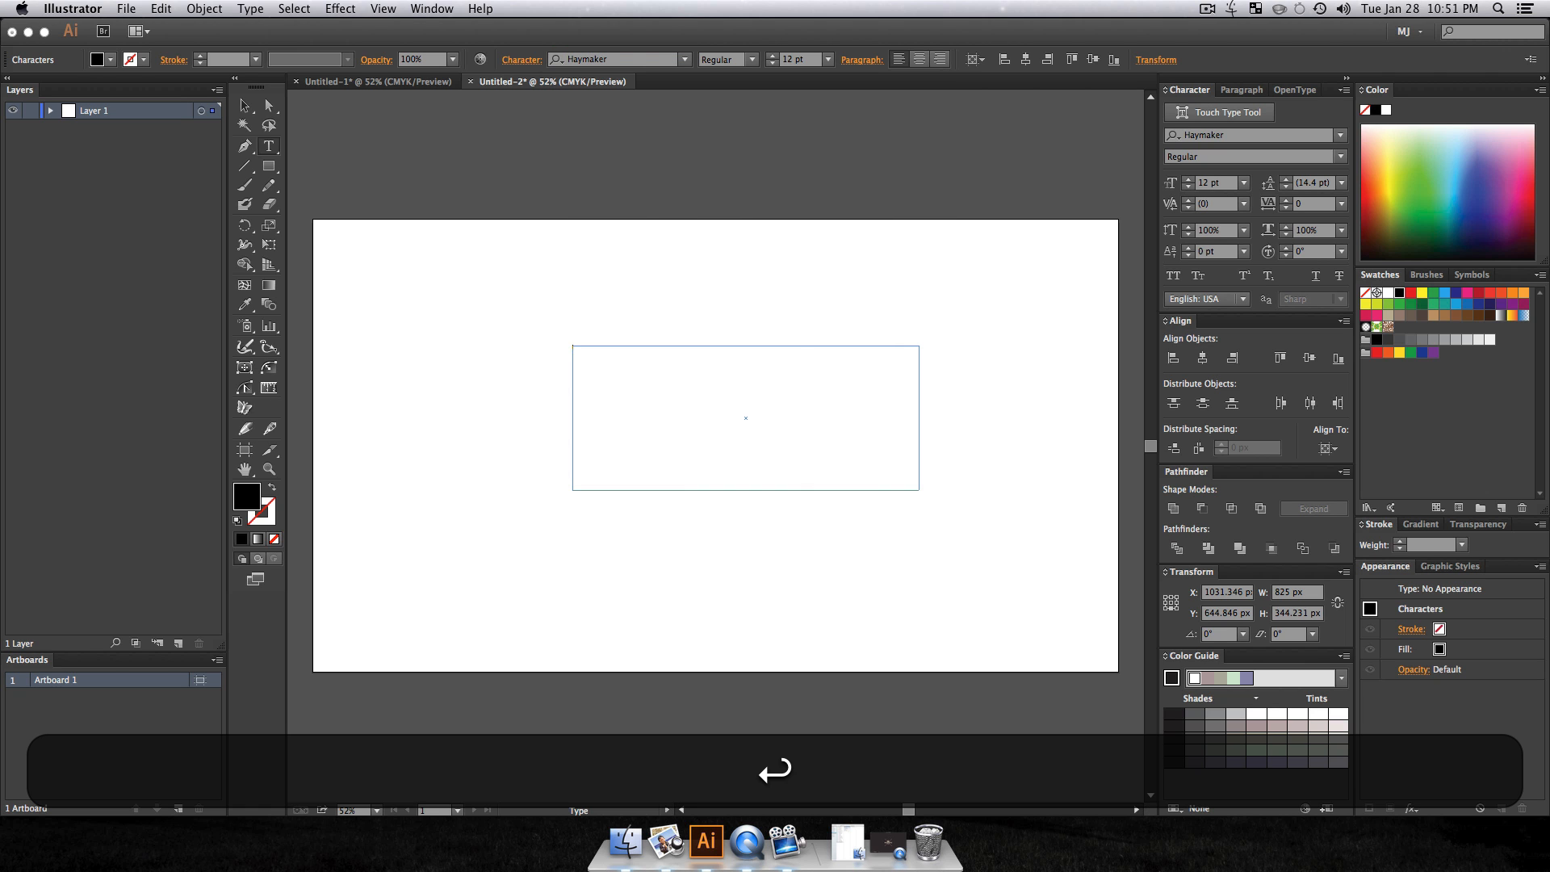
left_click(764, 401)
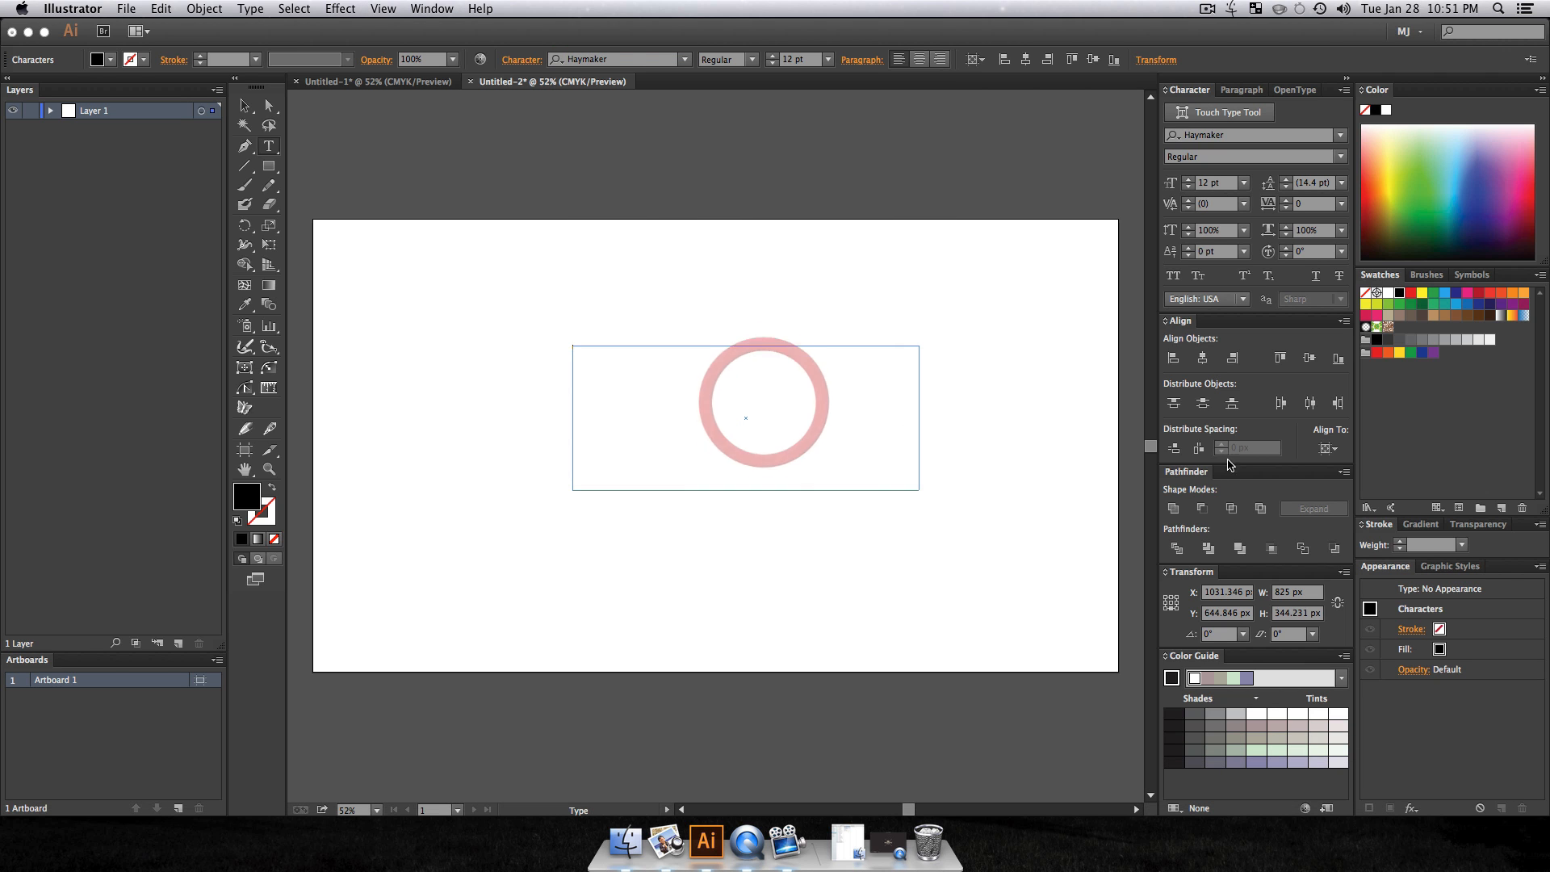
left_click(1203, 359)
left_click(1307, 360)
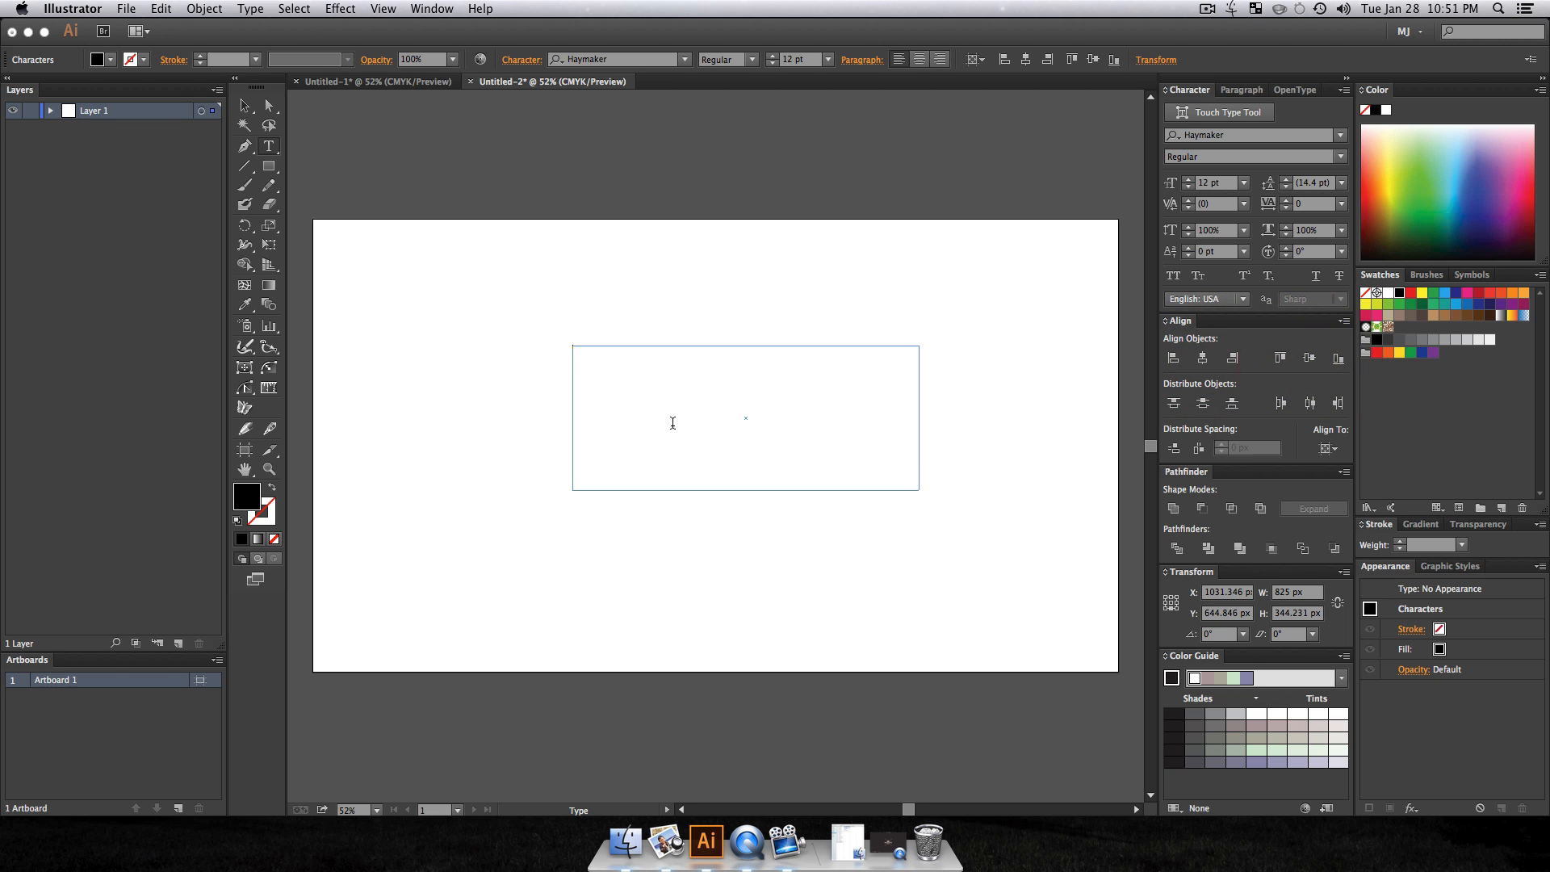
key("shift")
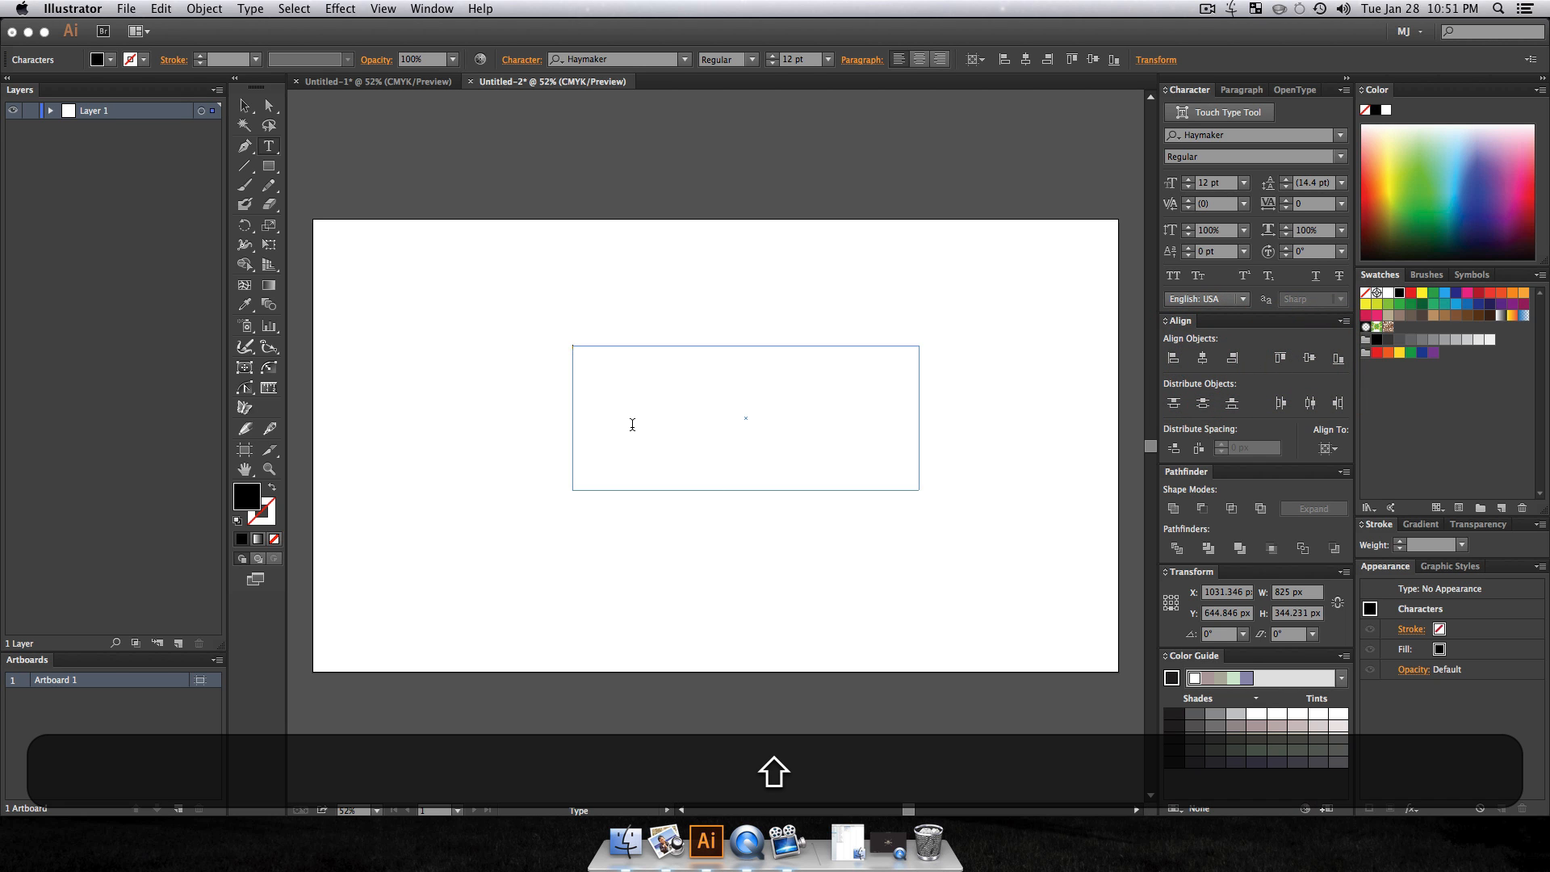
type("Mograph")
Step: Select all the text in the frame and set its font size to 100 pt
key("super+a")
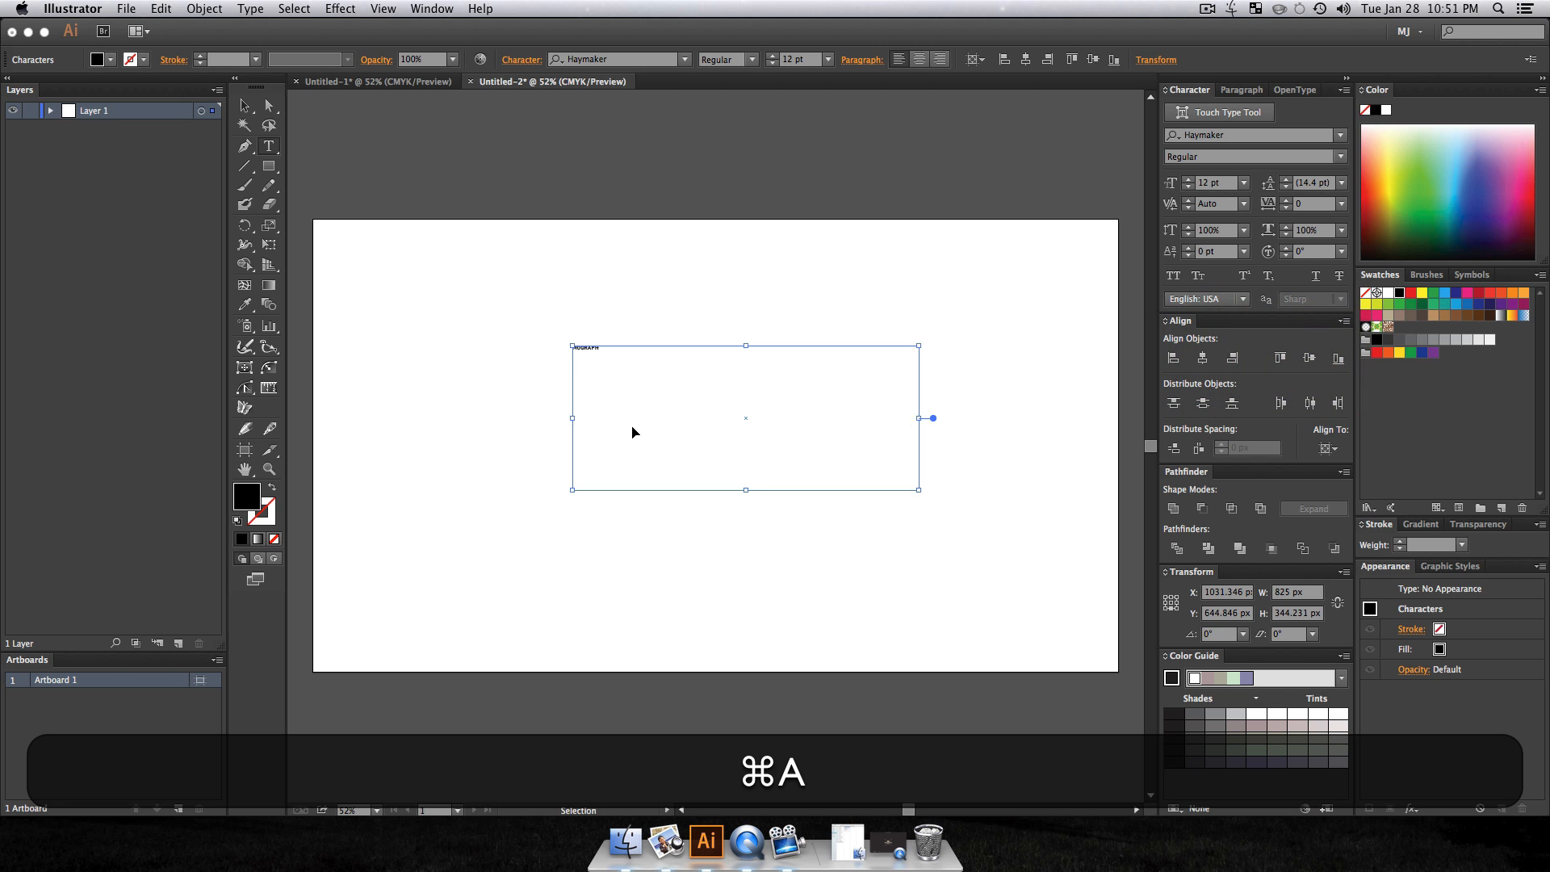
left_click(800, 59)
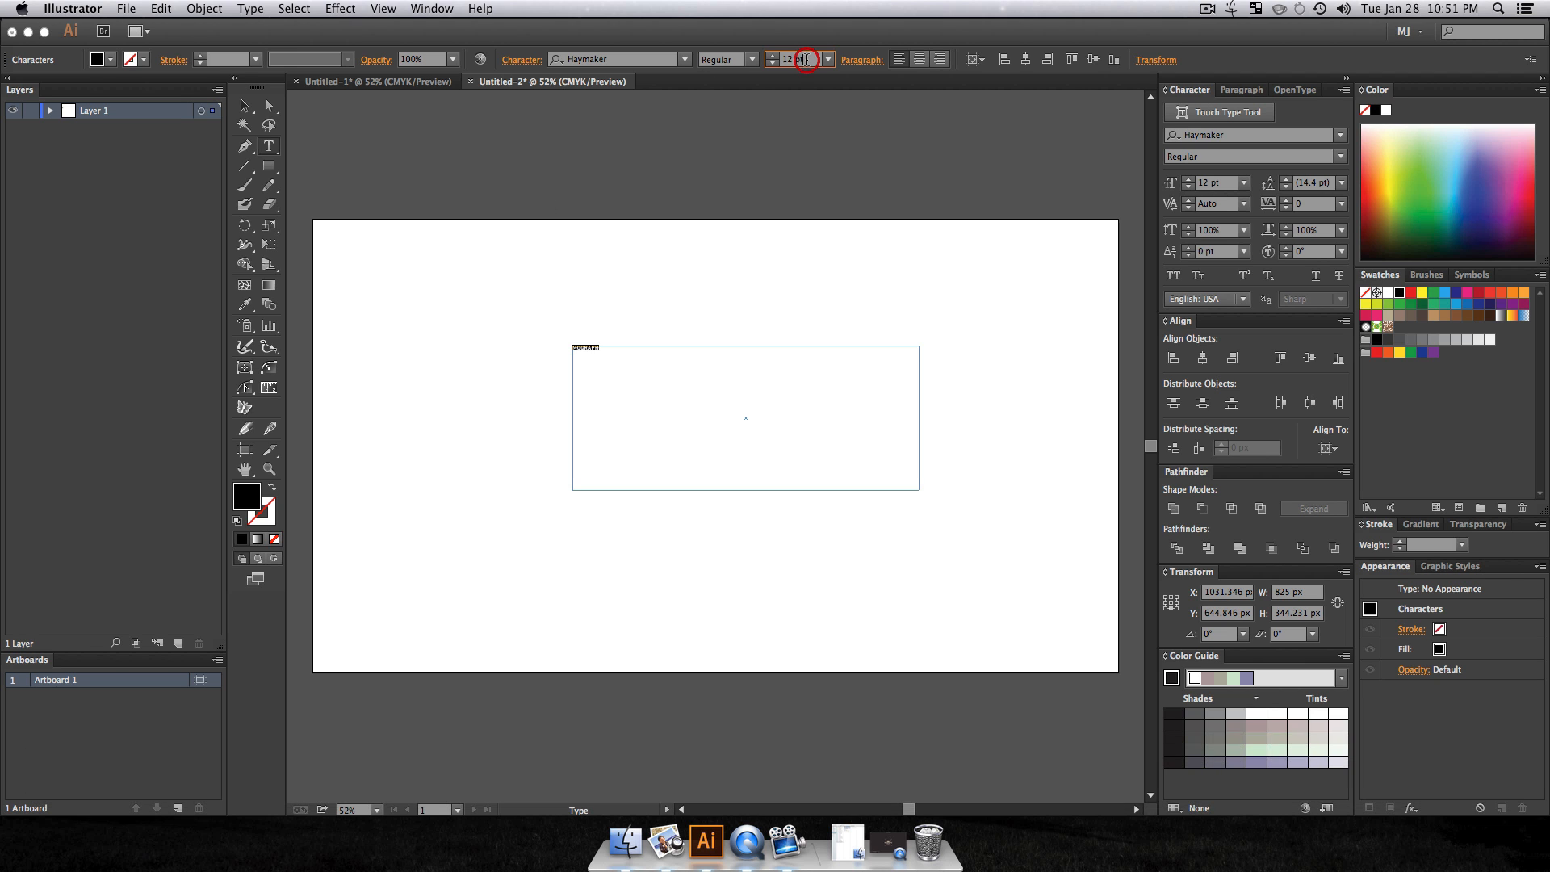
key("shift")
key("shift+Up")
key("shift+Up")
key("shift+Up")
key("shift+Up")
key("shift+Up")
key("shift+Up")
key("shift+Up")
key("shift+Up")
key("shift+Up")
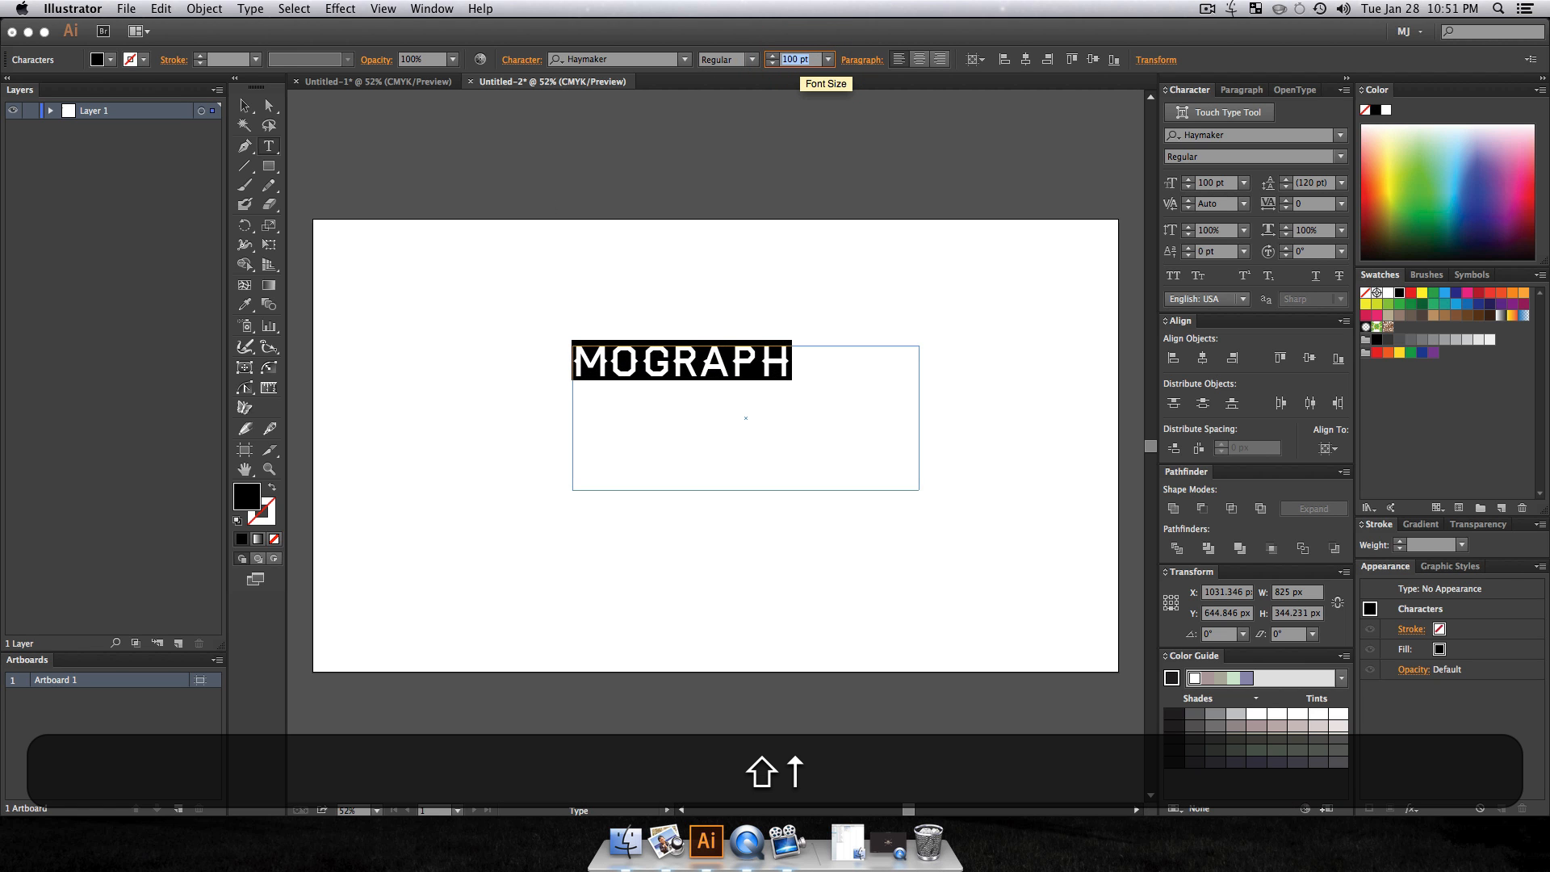
Step: Center the text within its frame and center the frame horizontally and vertically on the artboard
left_click(919, 59)
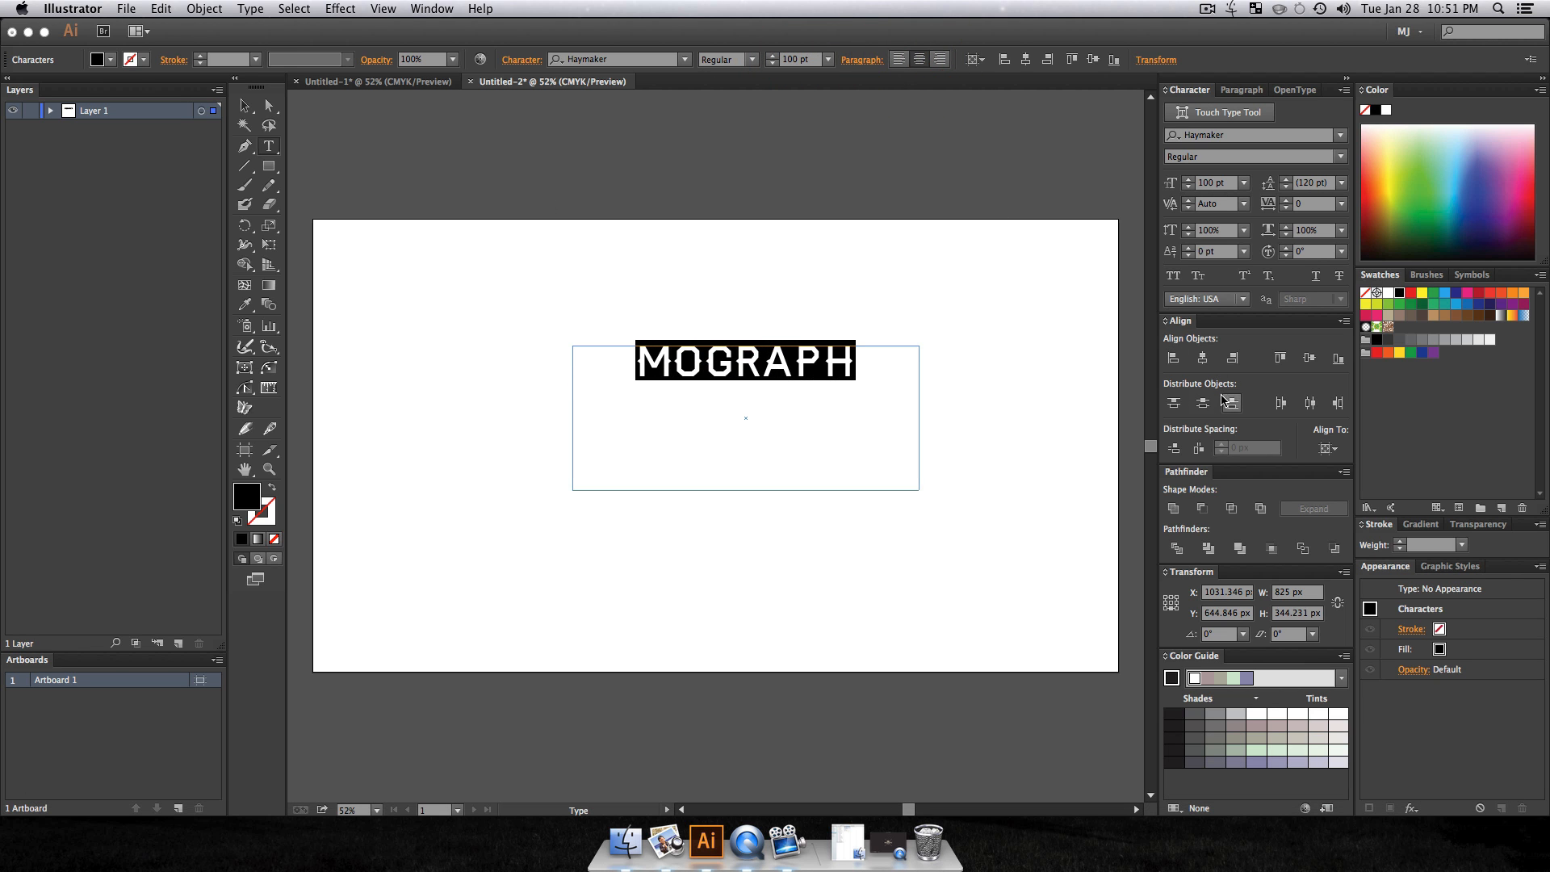
left_click(1207, 361)
left_click(245, 106)
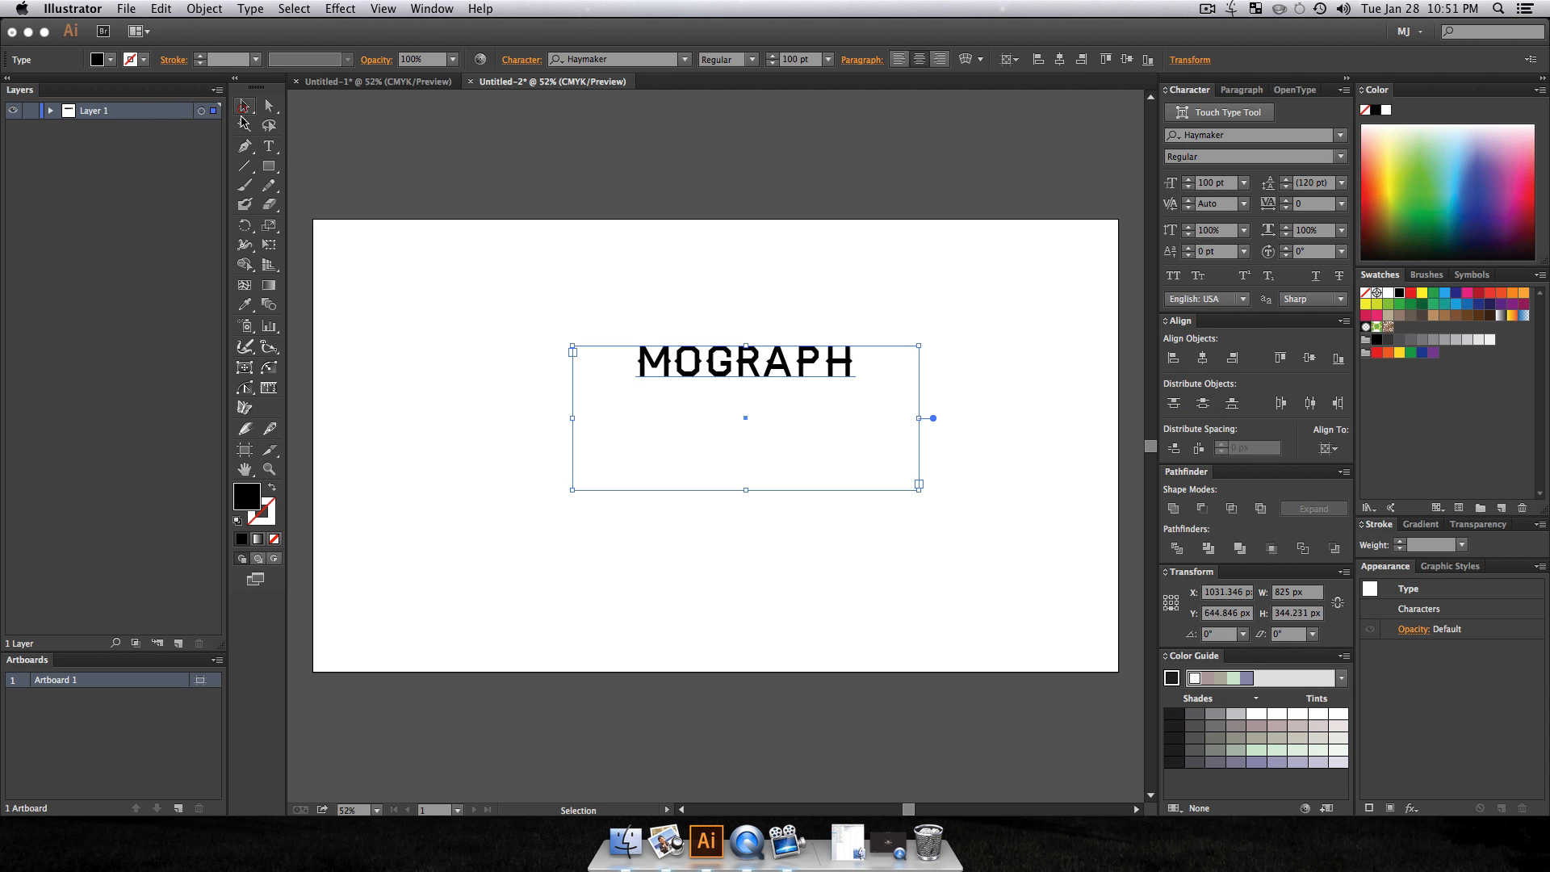
left_click(691, 474)
left_click(1201, 357)
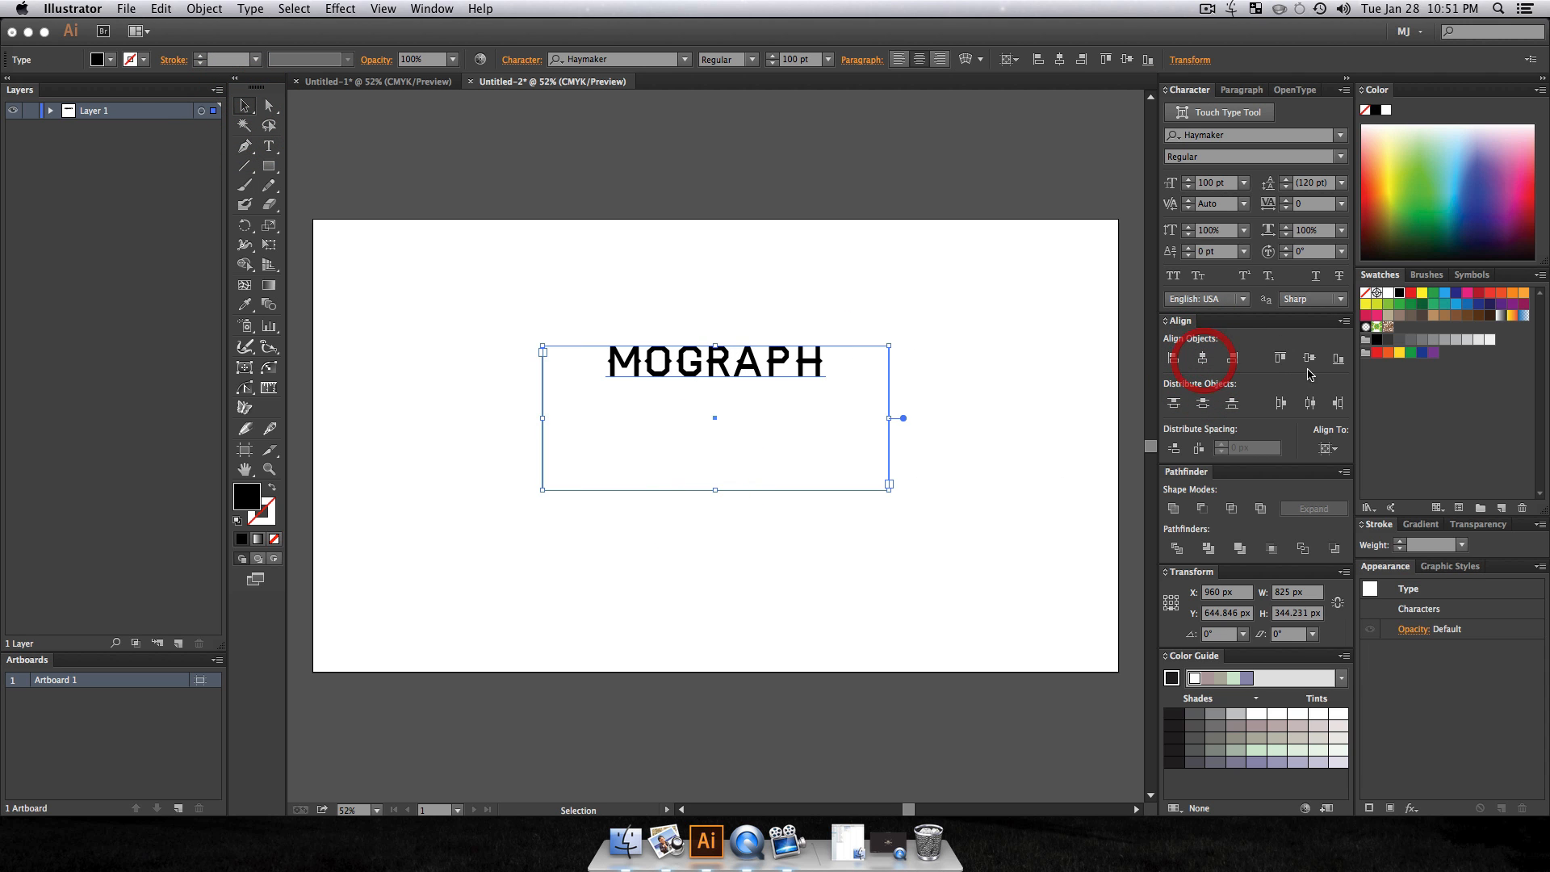
left_click(1309, 357)
left_click(851, 315)
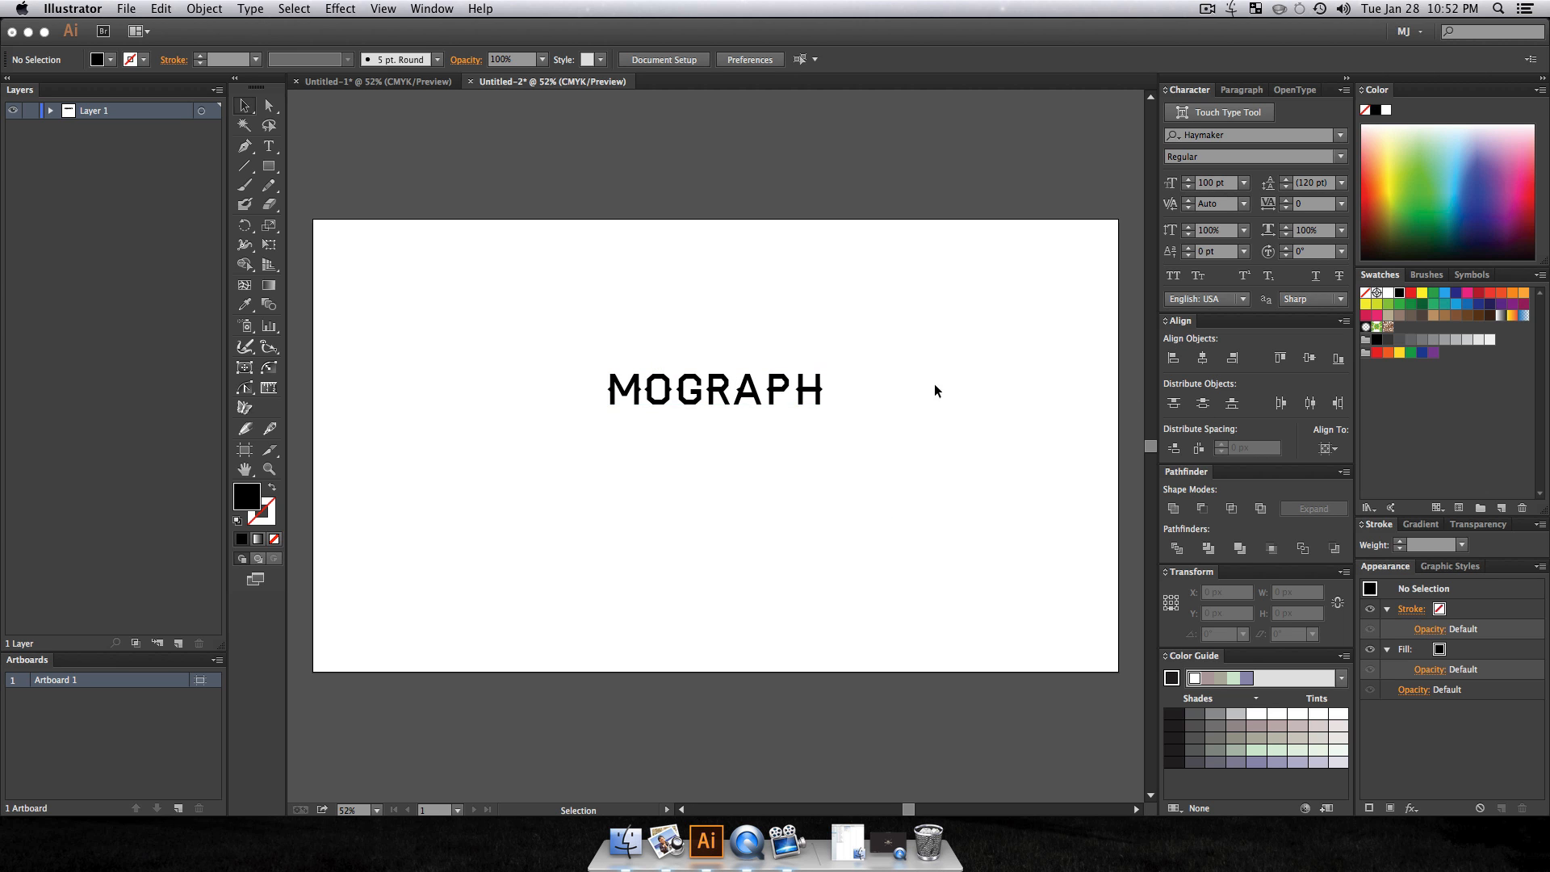
Step: Try converting the MOGRAPH text to outlines, undo the conversion and deselect the text
left_click(747, 392)
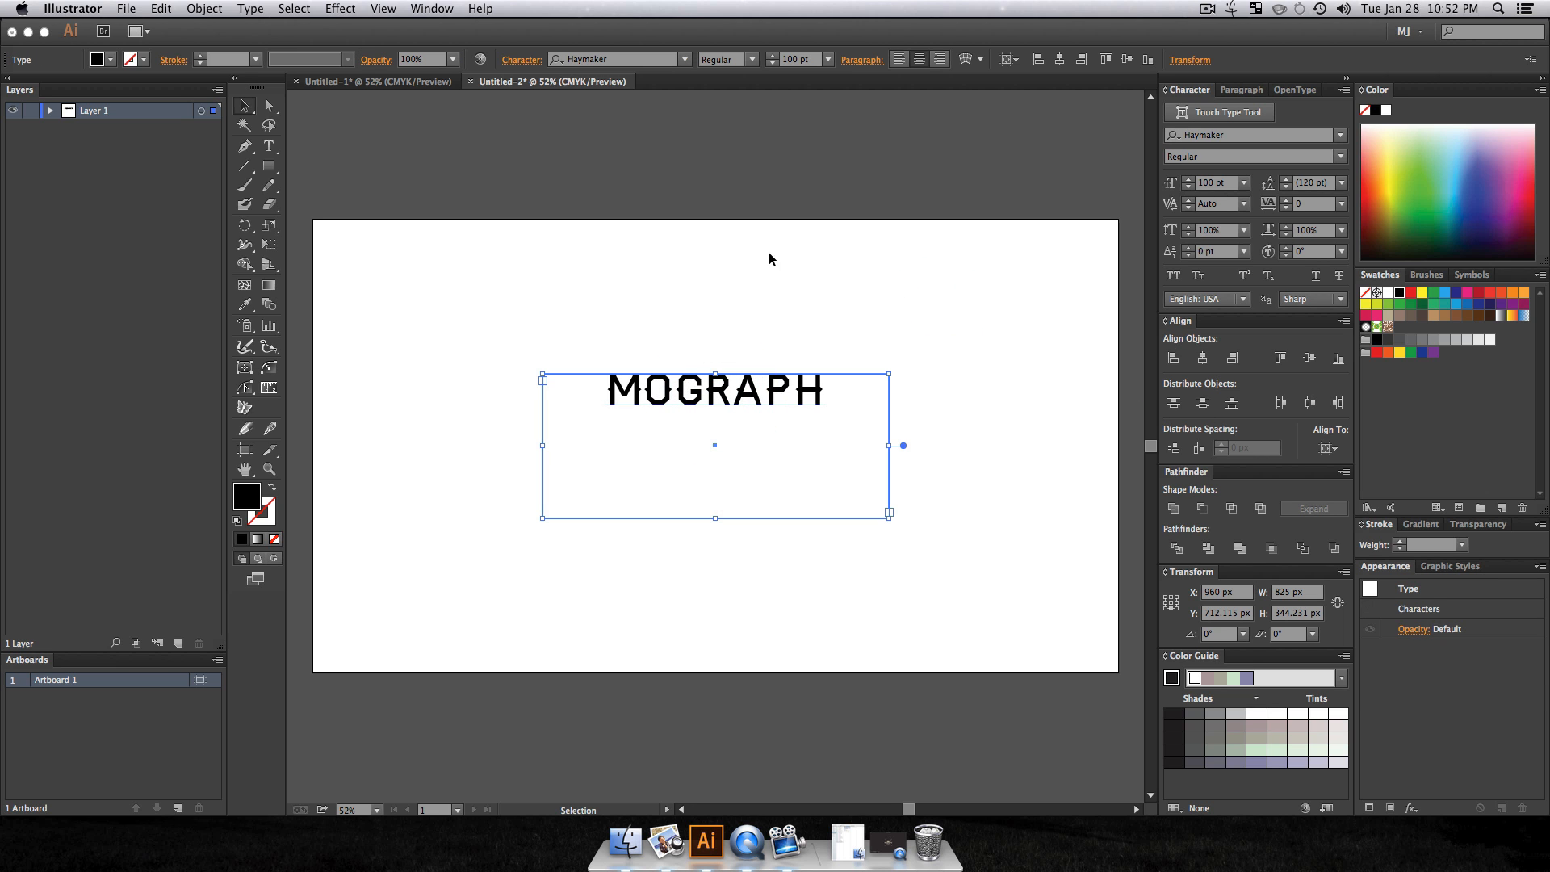
left_click(250, 8)
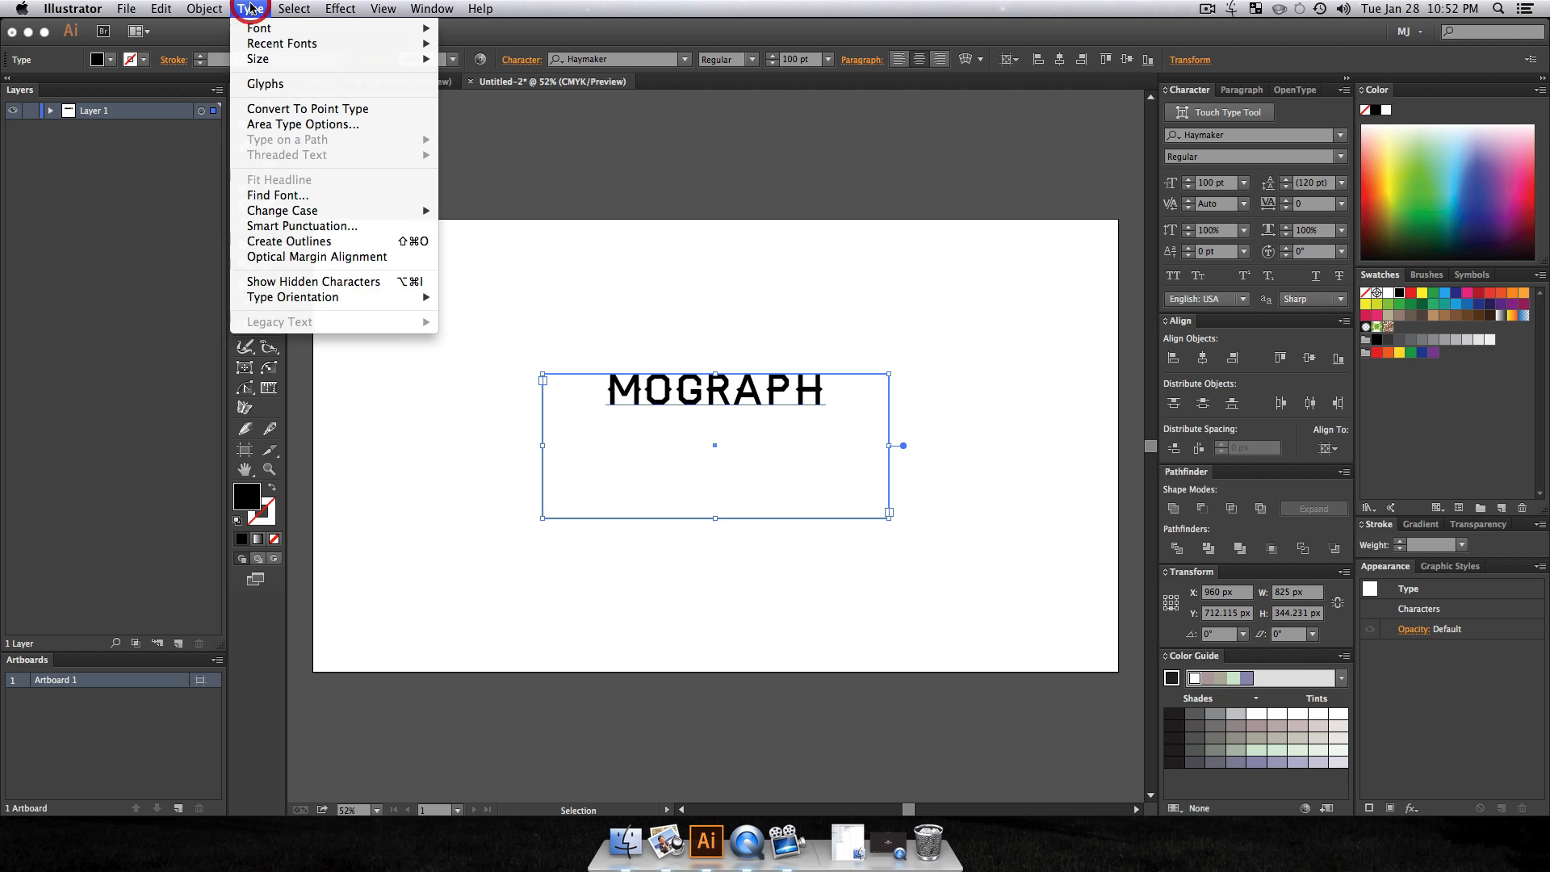
left_click(297, 242)
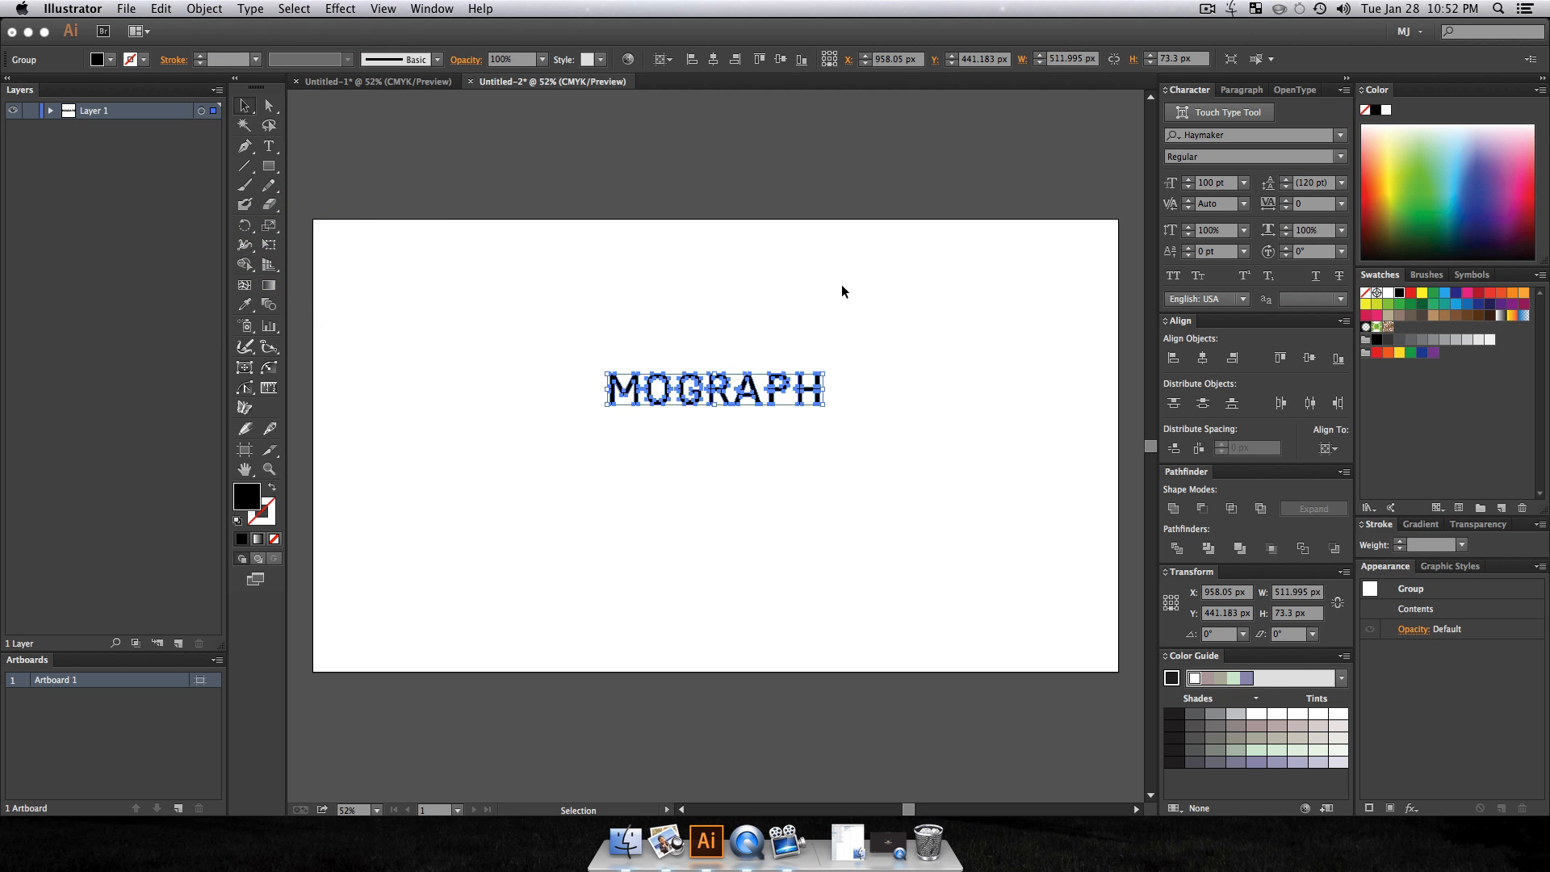
key("super+z")
left_click(958, 342)
Step: Set the font size of the initial letter M in MOGRAPH to 120 pt
key("t")
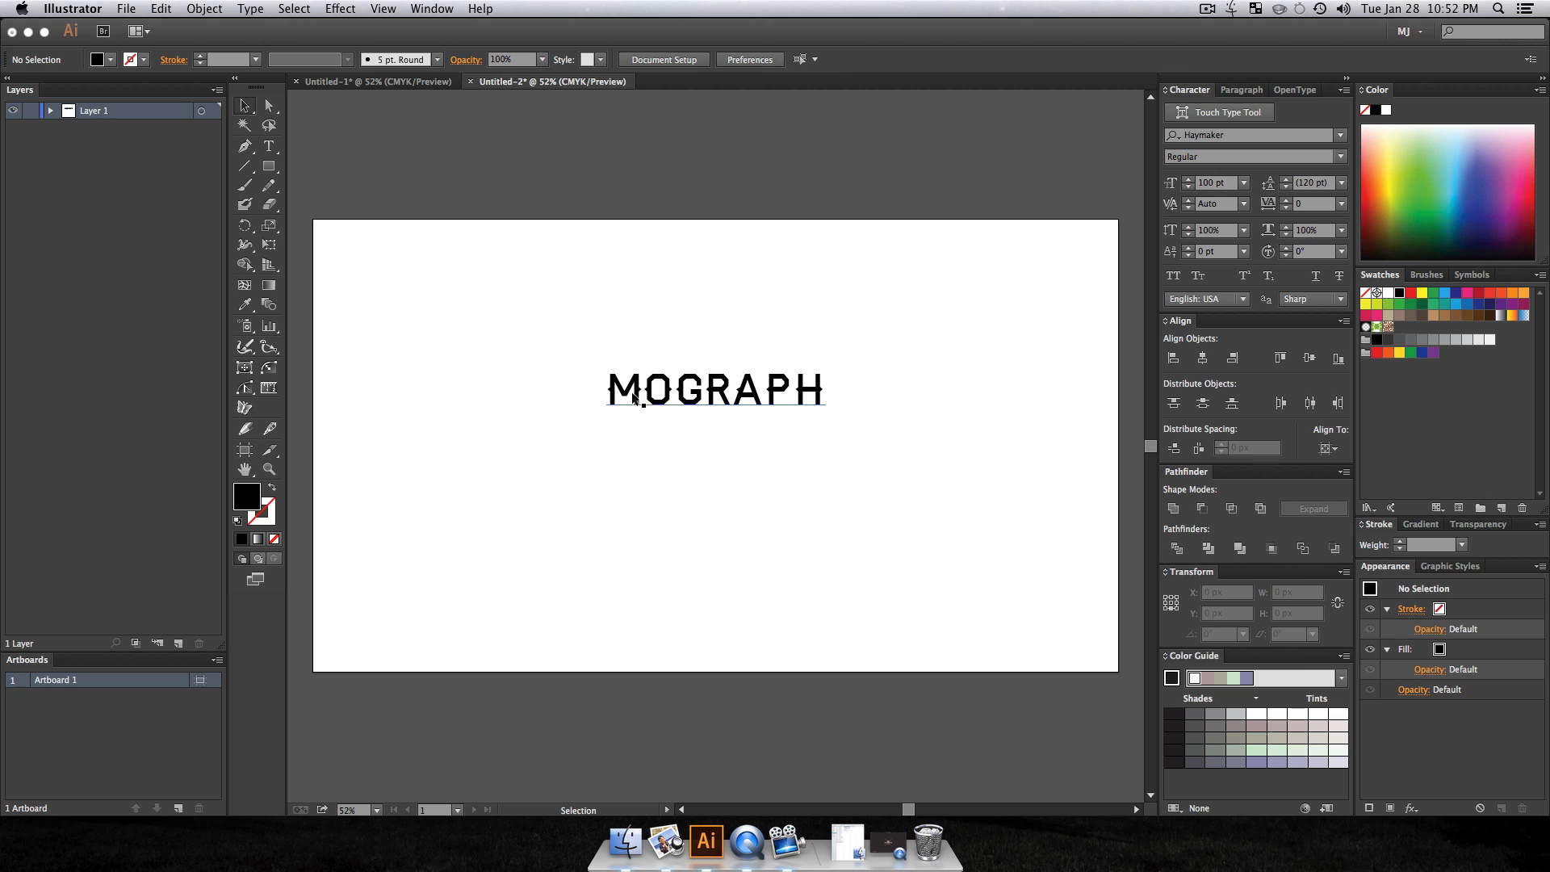
left_click(645, 392)
left_click_drag(644, 393, 559, 393)
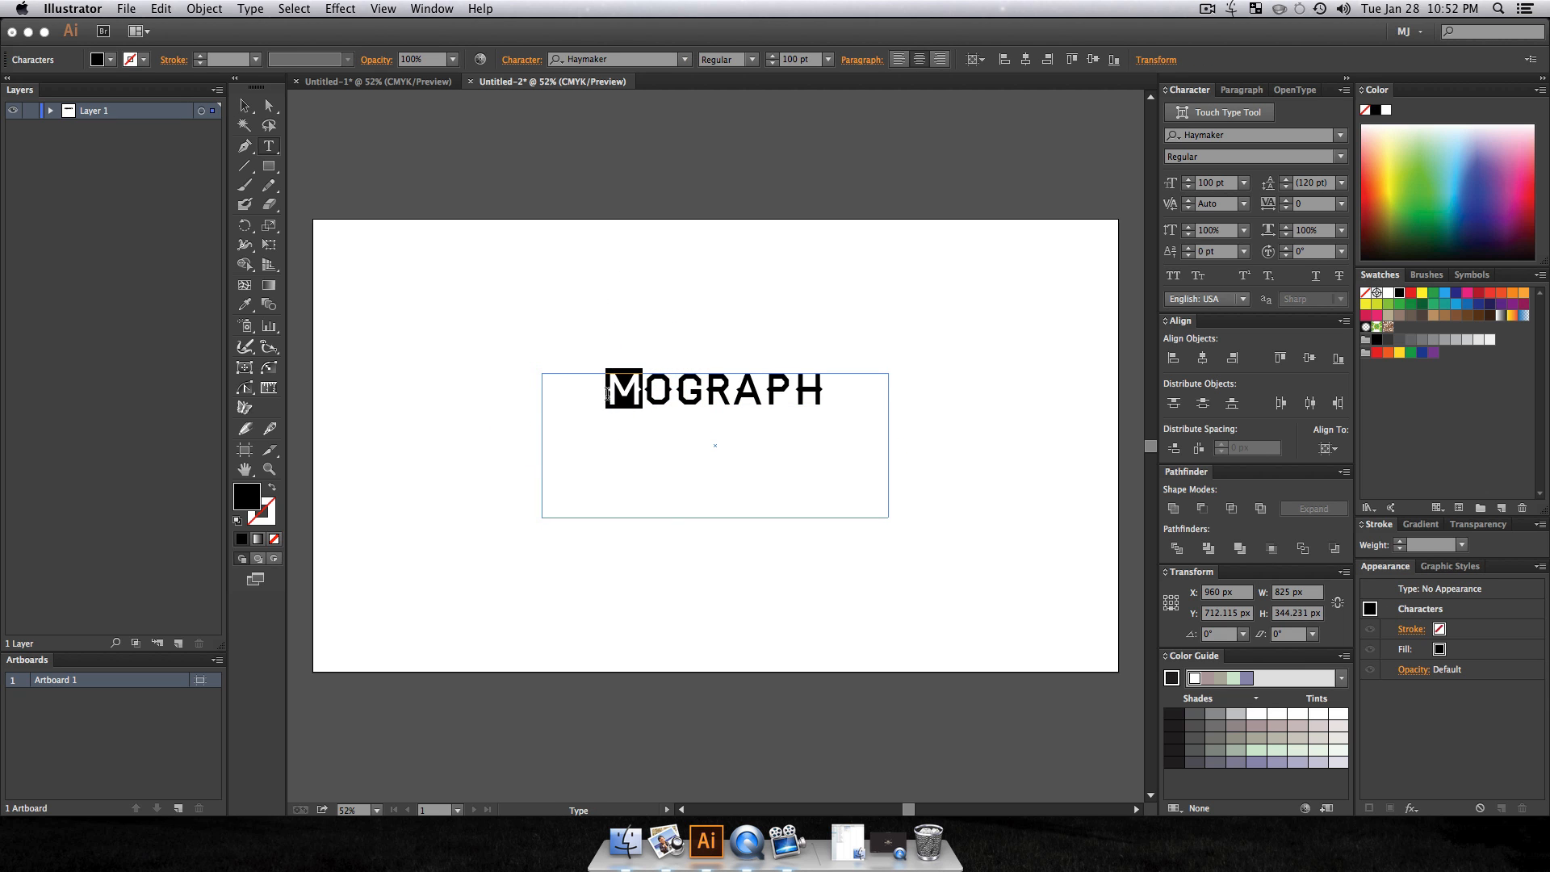
left_click(807, 59)
type("1")
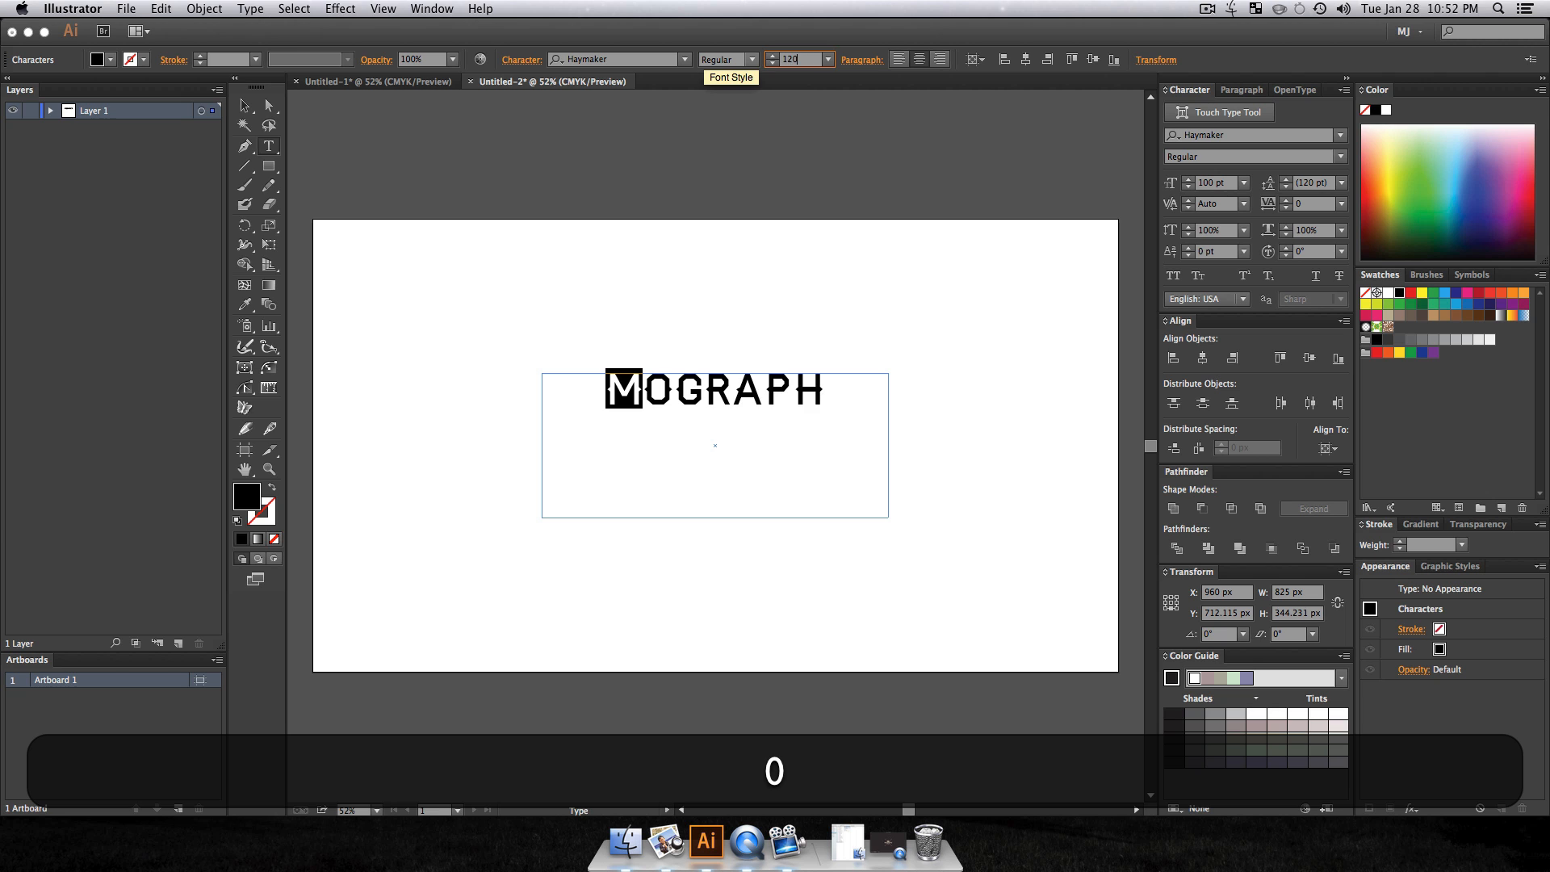
type("20")
key("Return")
Step: Set the font size of the final letter H in MOGRAPH to 120 pt
left_click_drag(830, 395, 801, 404)
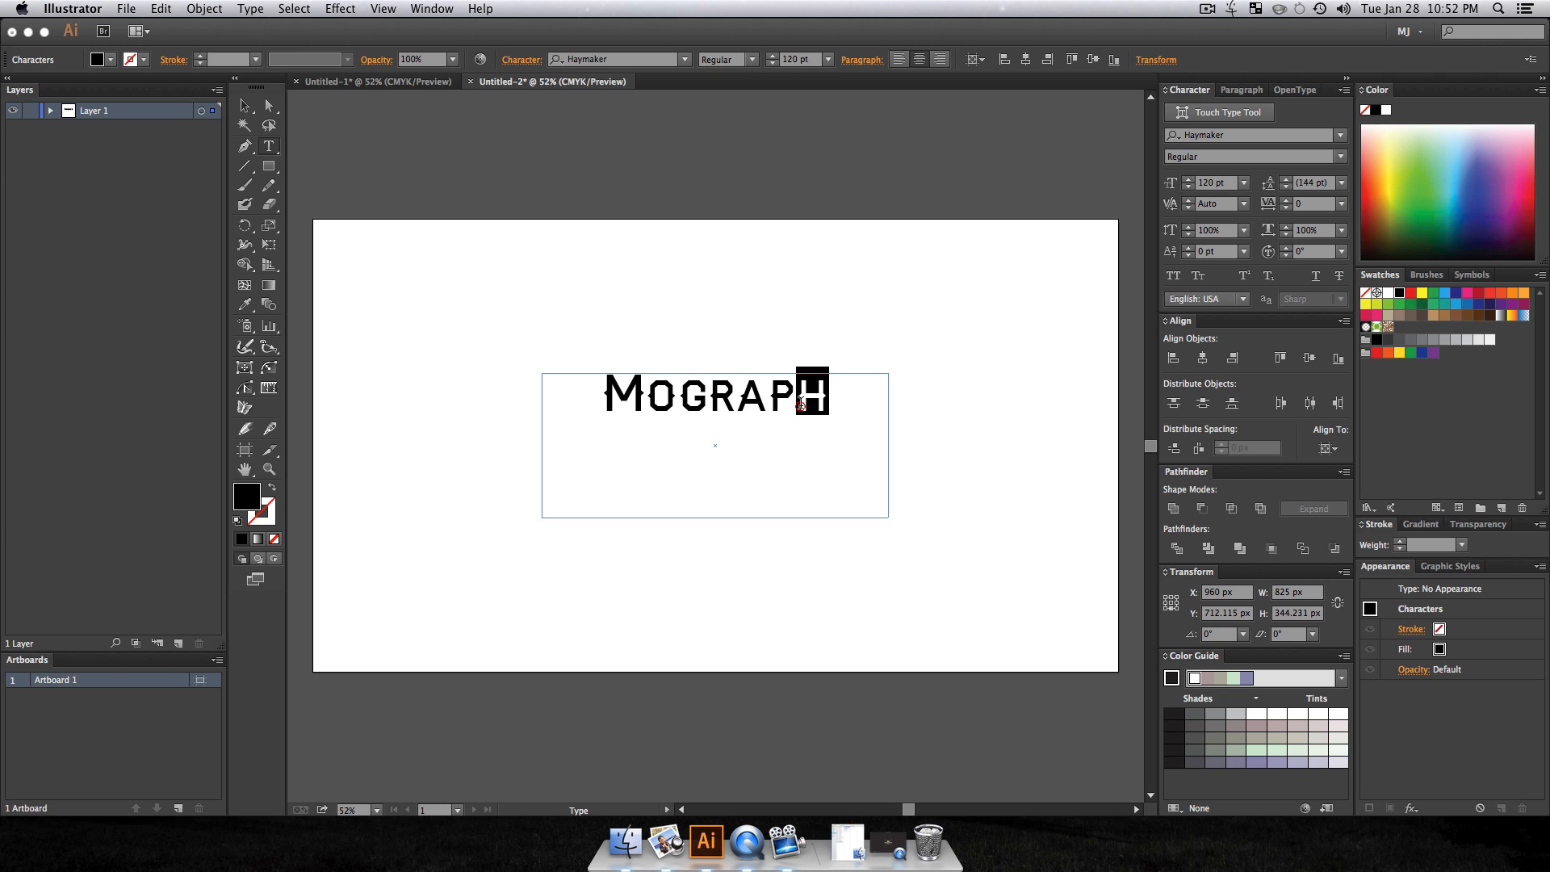
left_click(809, 55)
type("120")
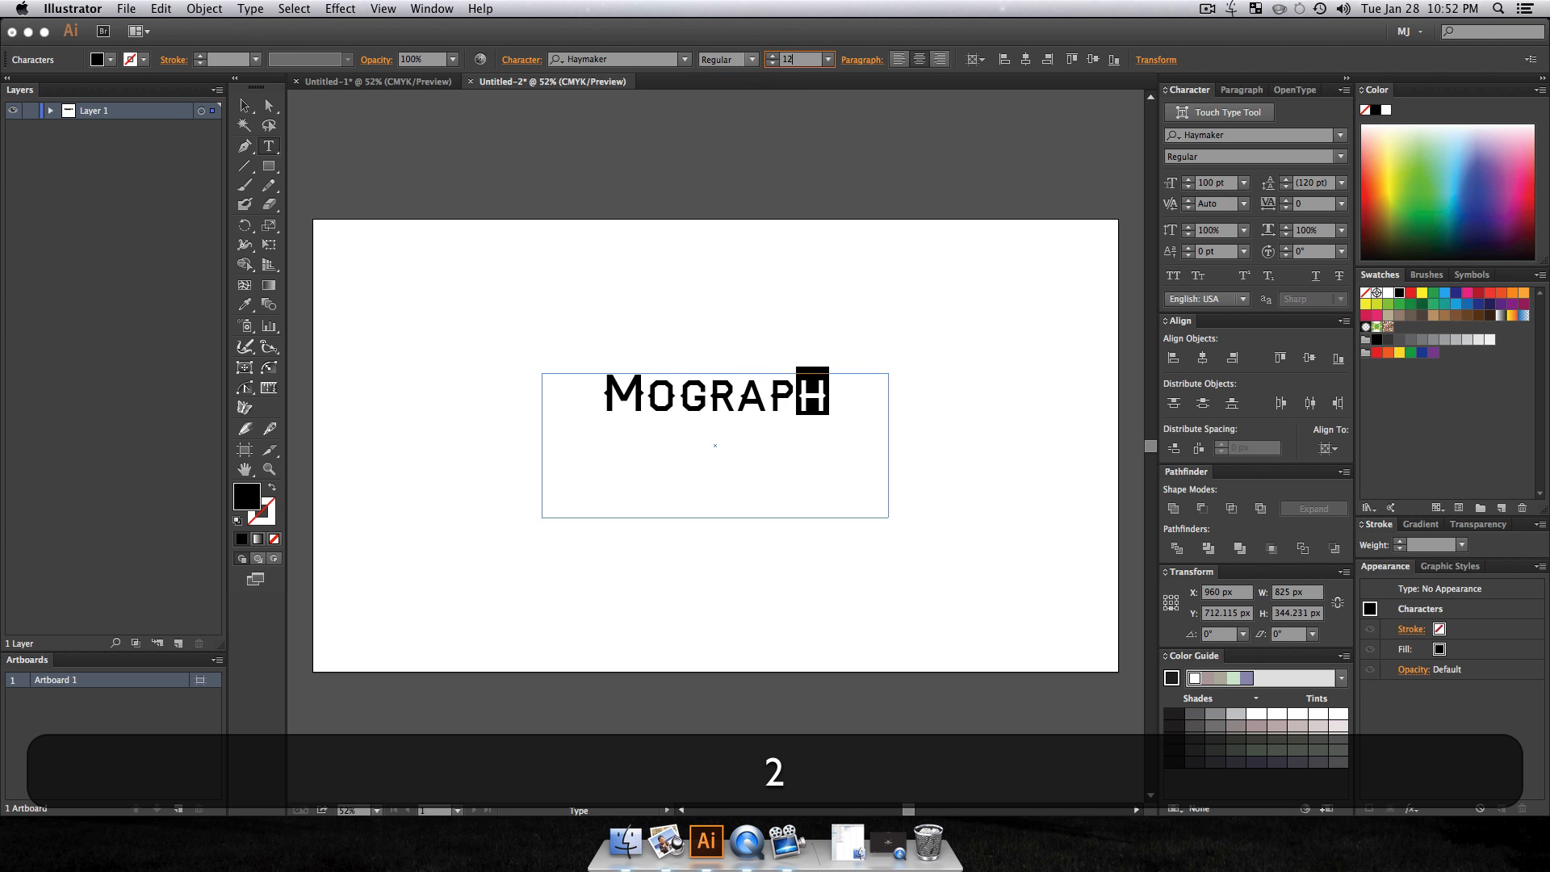
key("Return")
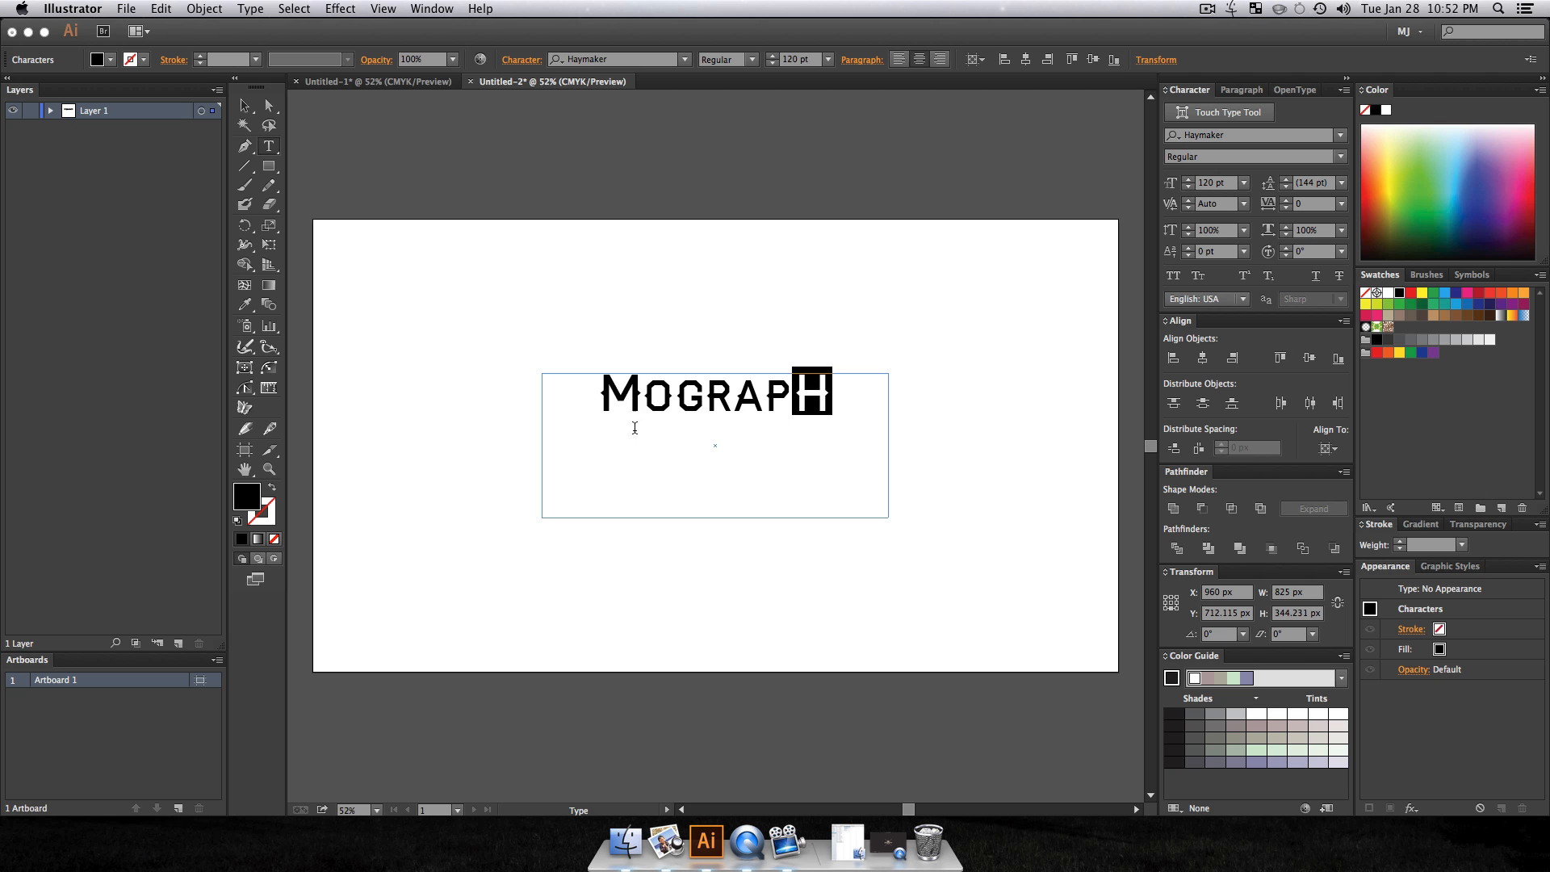
Step: Lower the enlarged letter M by setting its baseline shift to -13 pt
left_click(245, 106)
key("z")
left_click_drag(550, 320, 848, 456)
key("v")
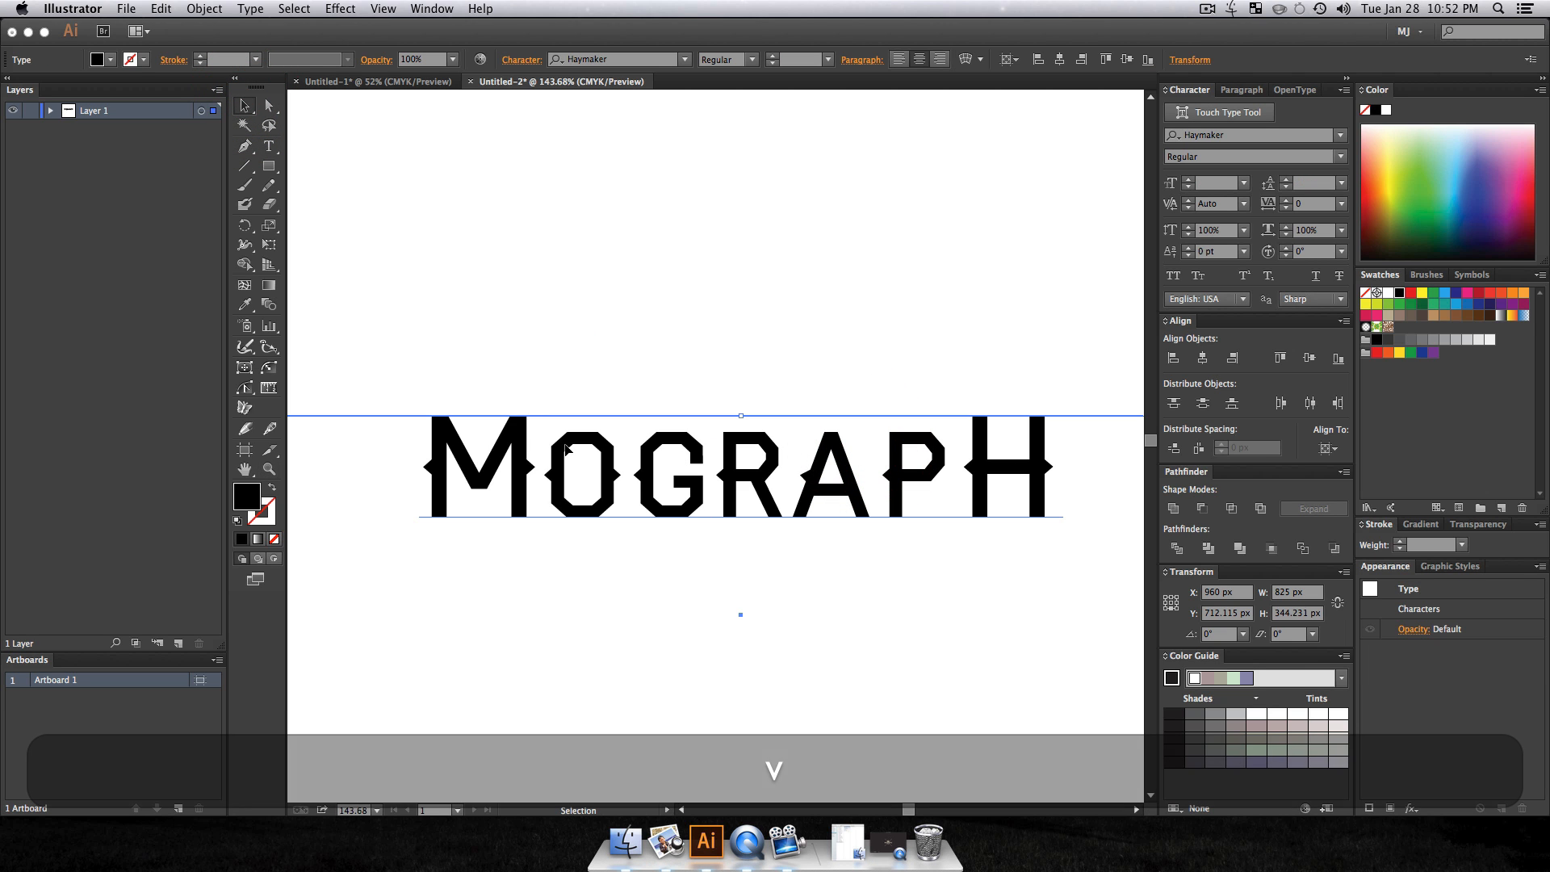
double_click(528, 481)
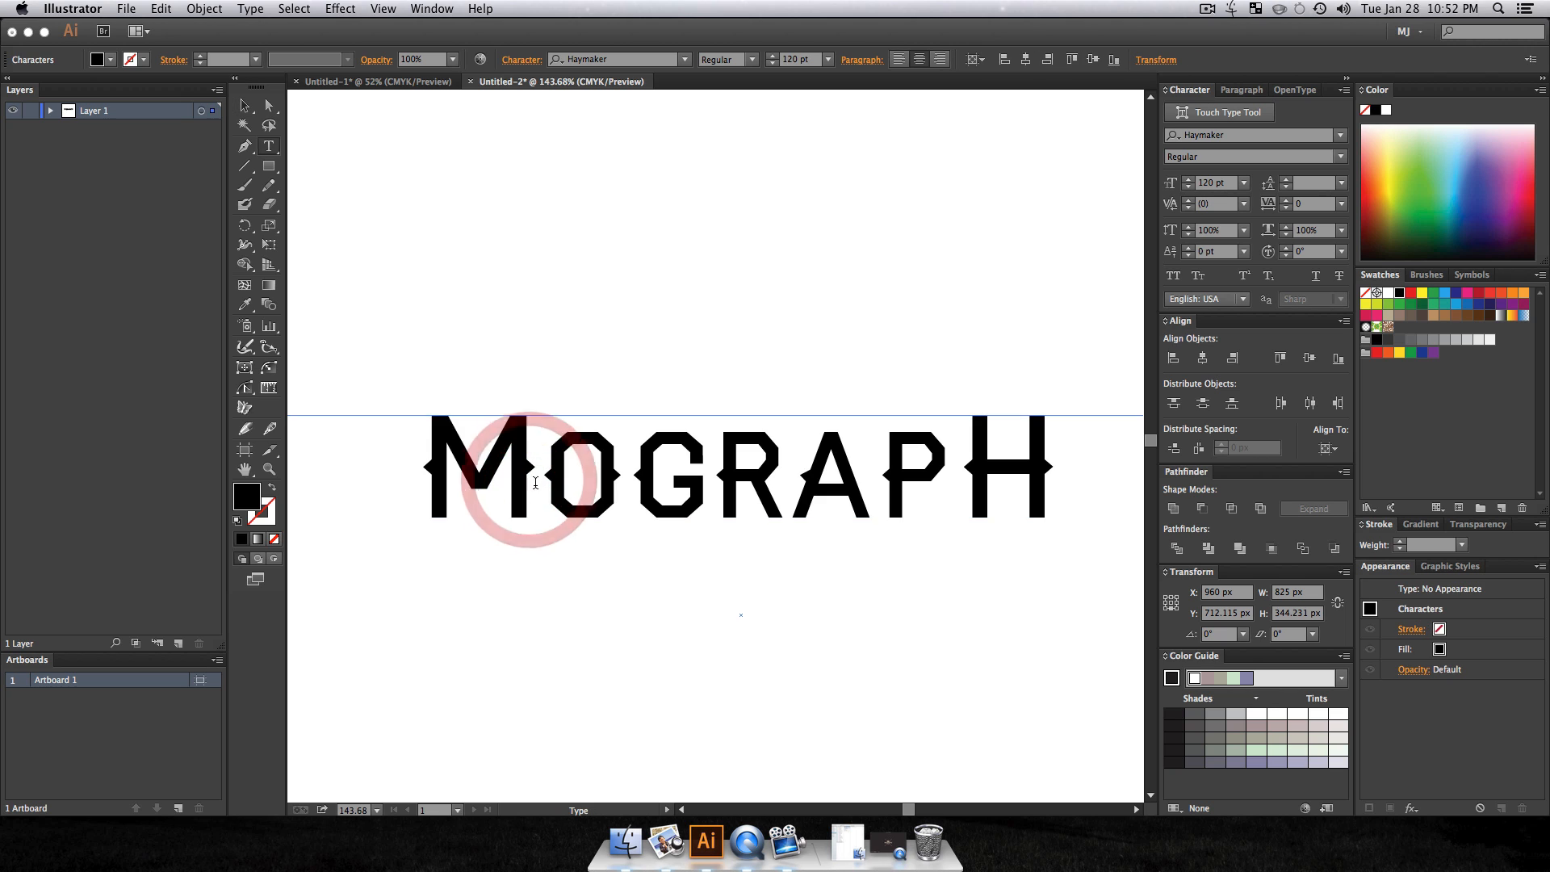
left_click_drag(529, 481, 421, 480)
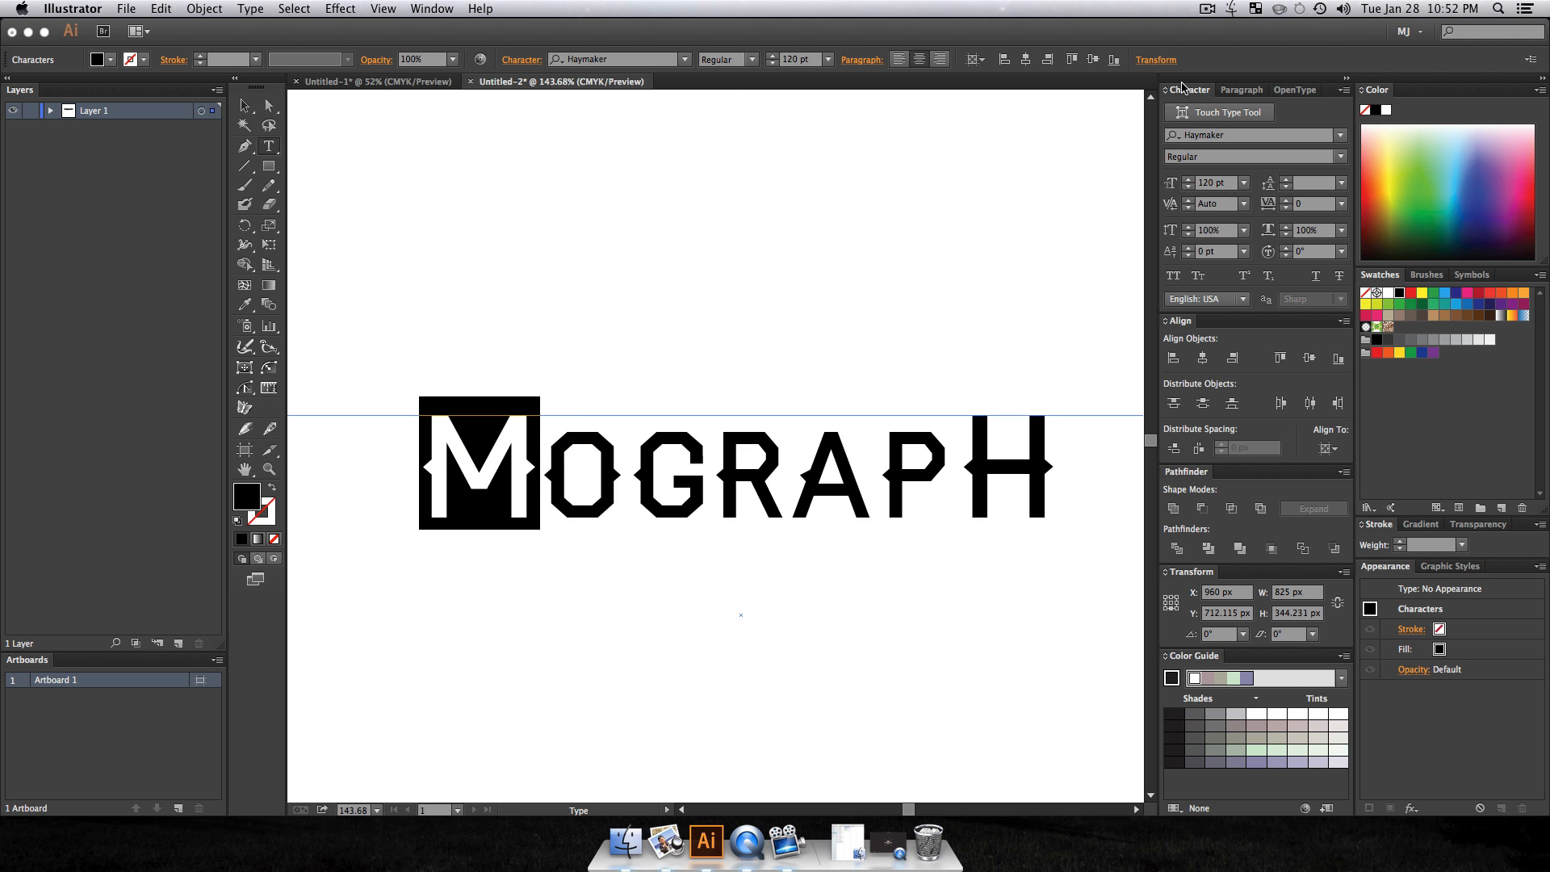
left_click(1187, 255)
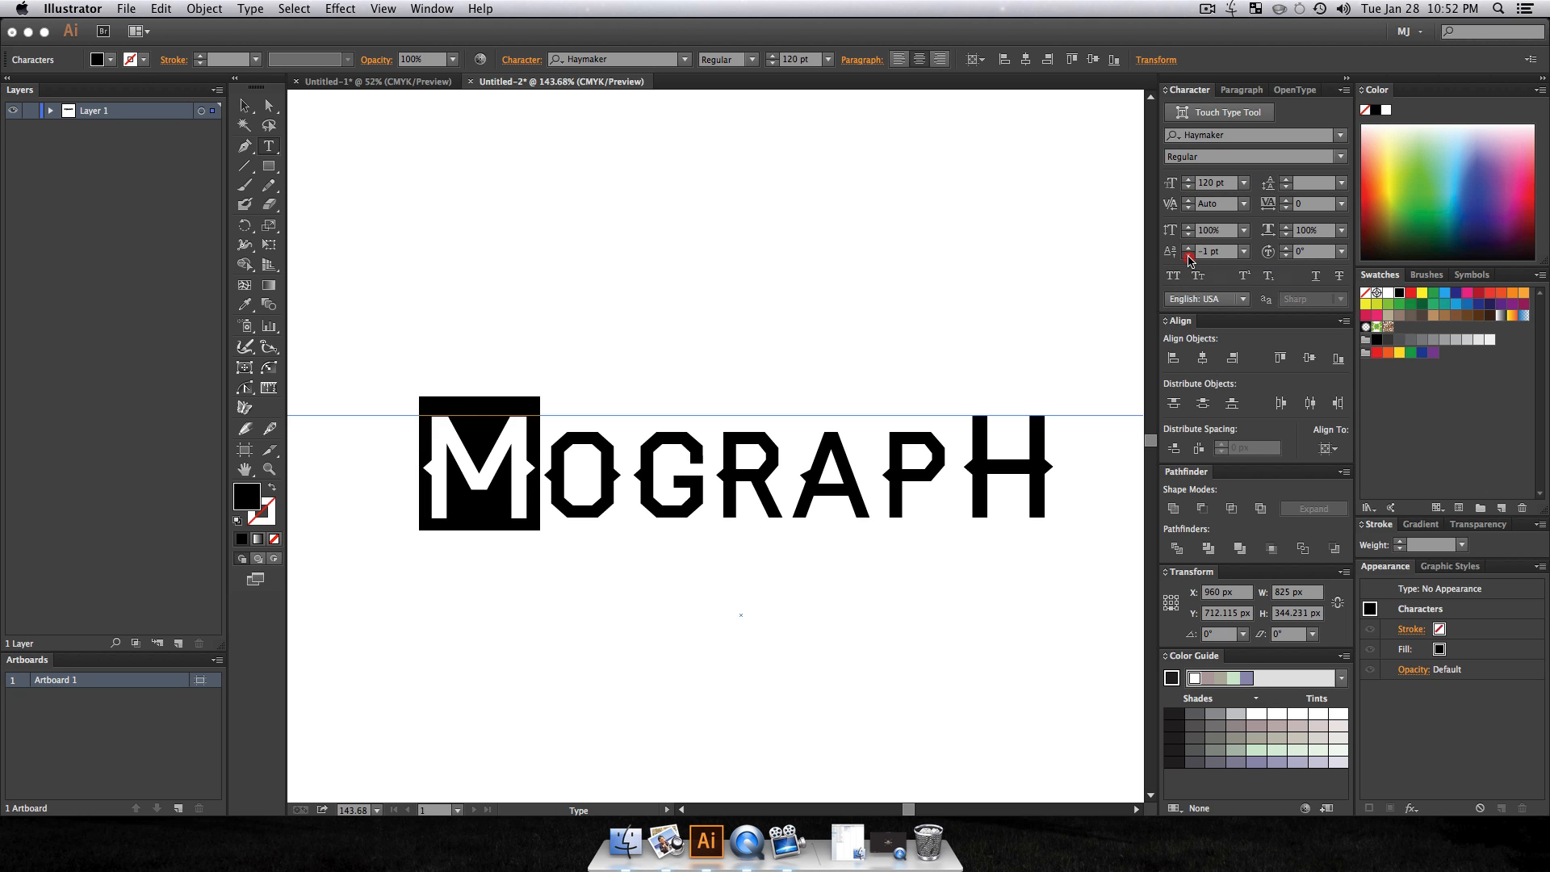
left_click(1187, 258)
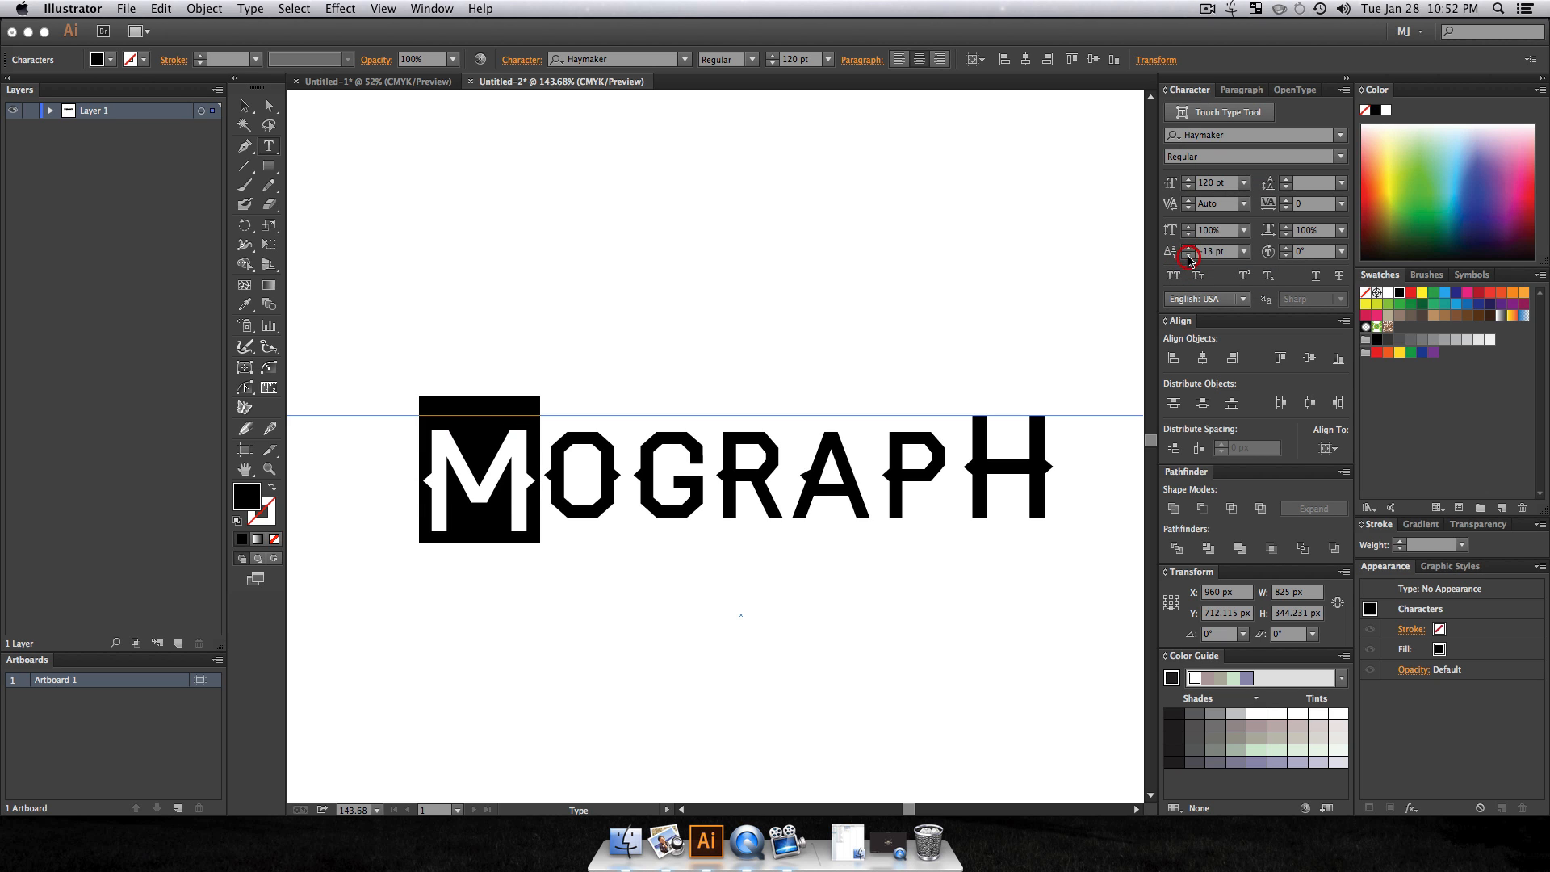
Step: Show the rulers, place a horizontal guide along the tops of the smaller letters, and set the letter H's baseline shift to -13 pt
key("super+r")
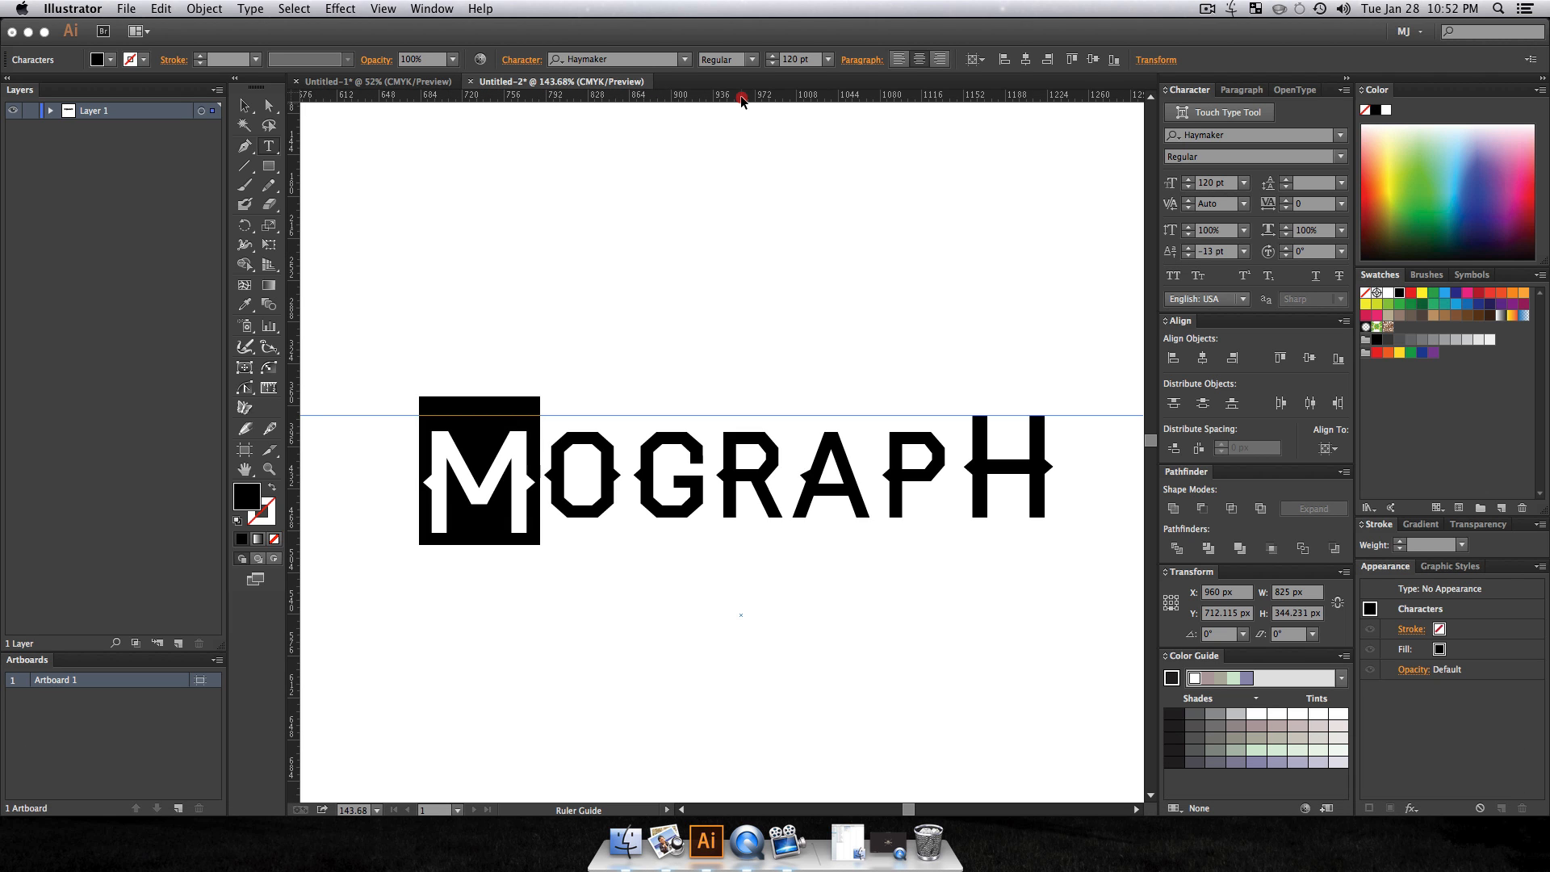
left_click_drag(740, 99, 736, 432)
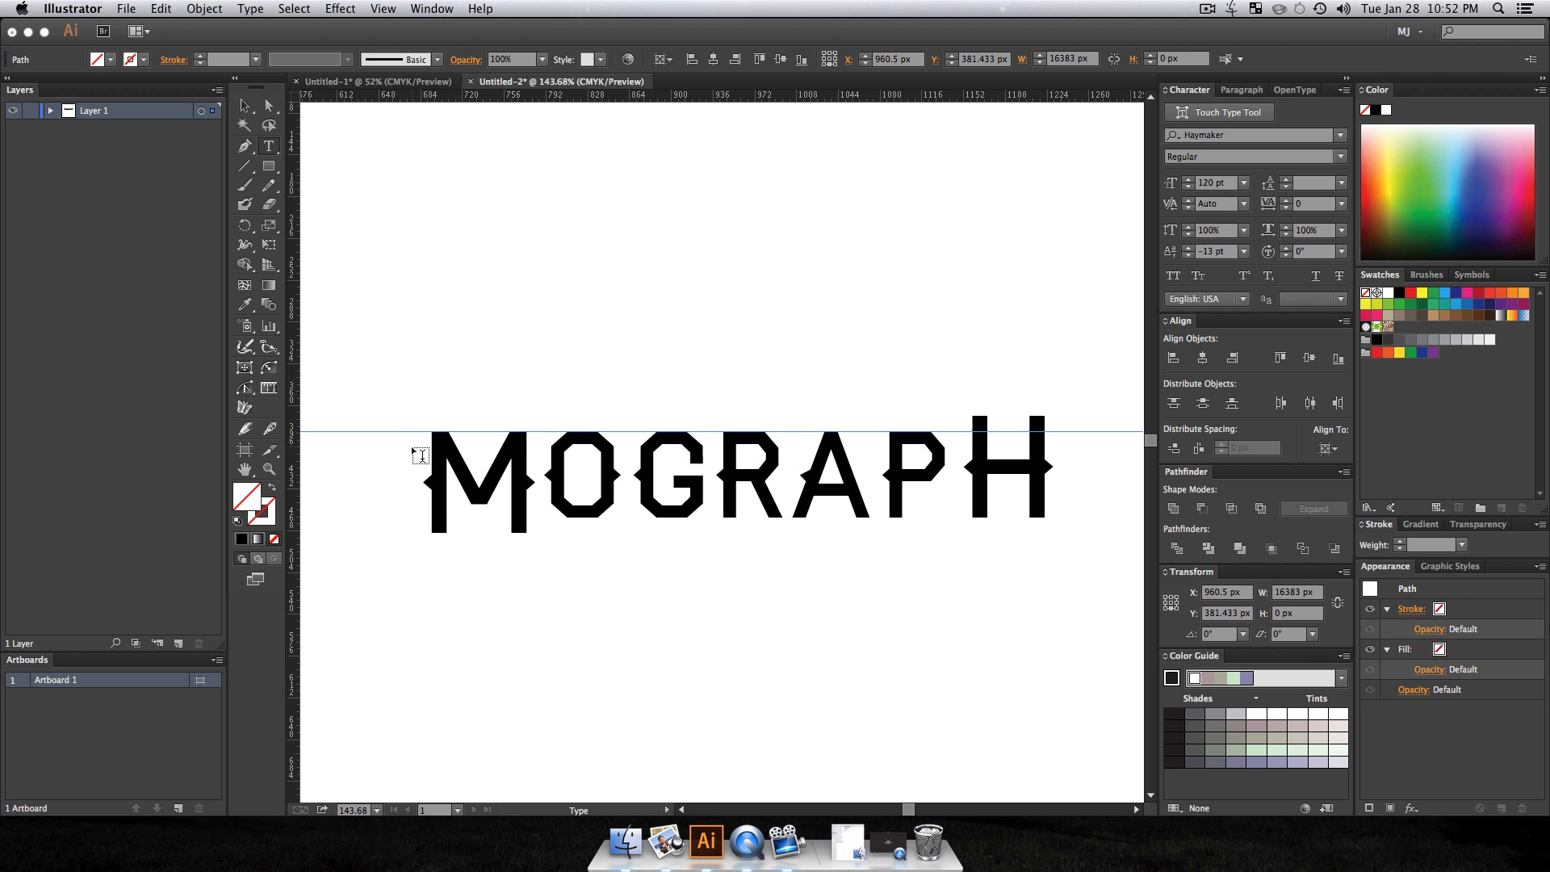
left_click_drag(976, 467, 1042, 469)
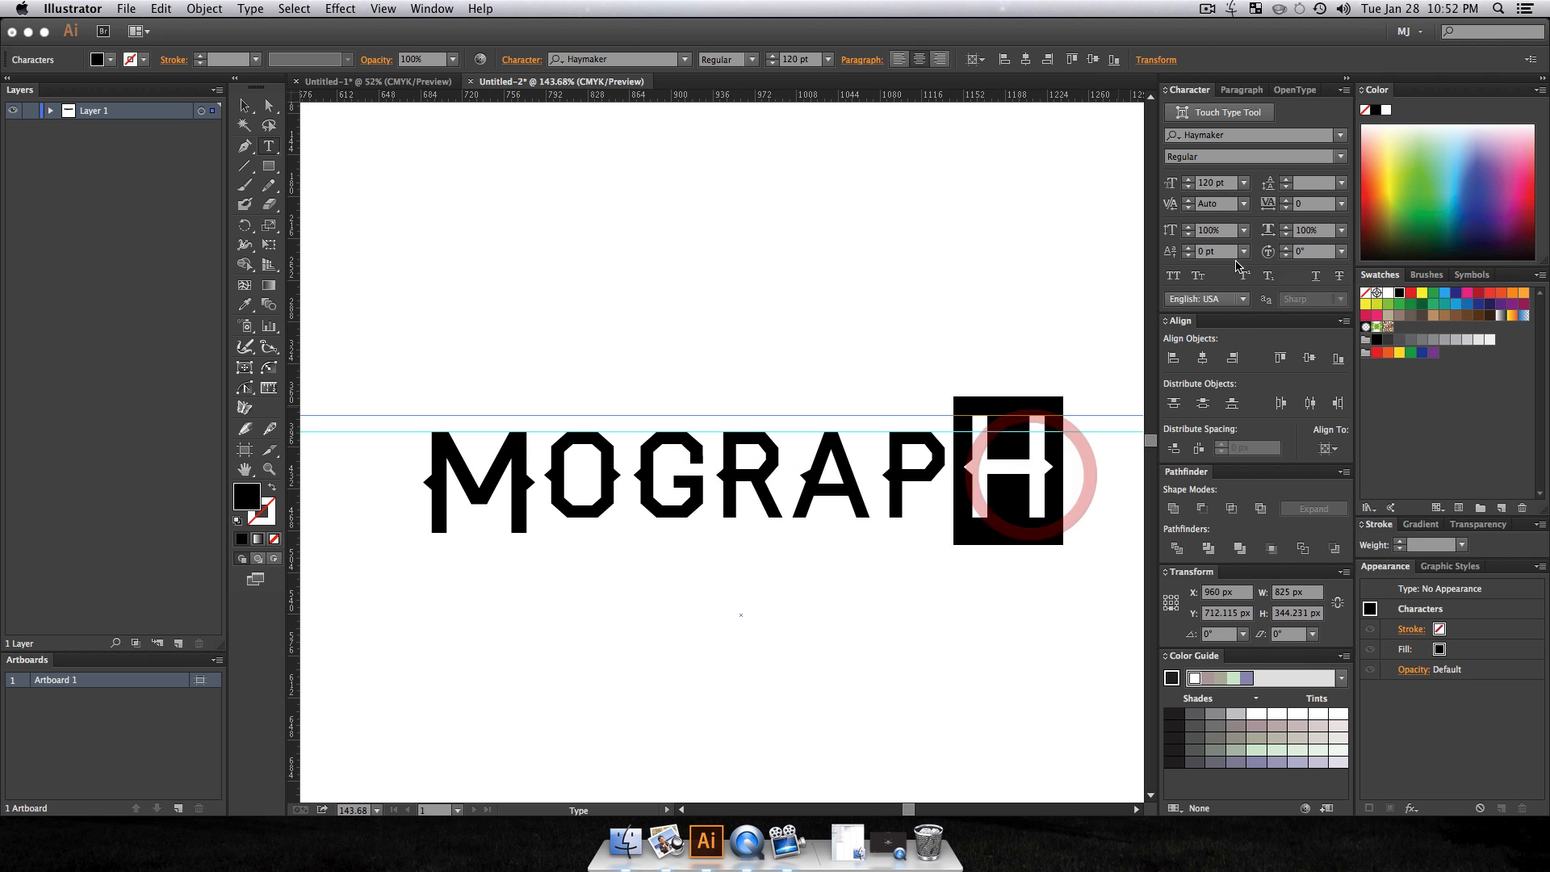
left_click(1187, 256)
left_click(1185, 259)
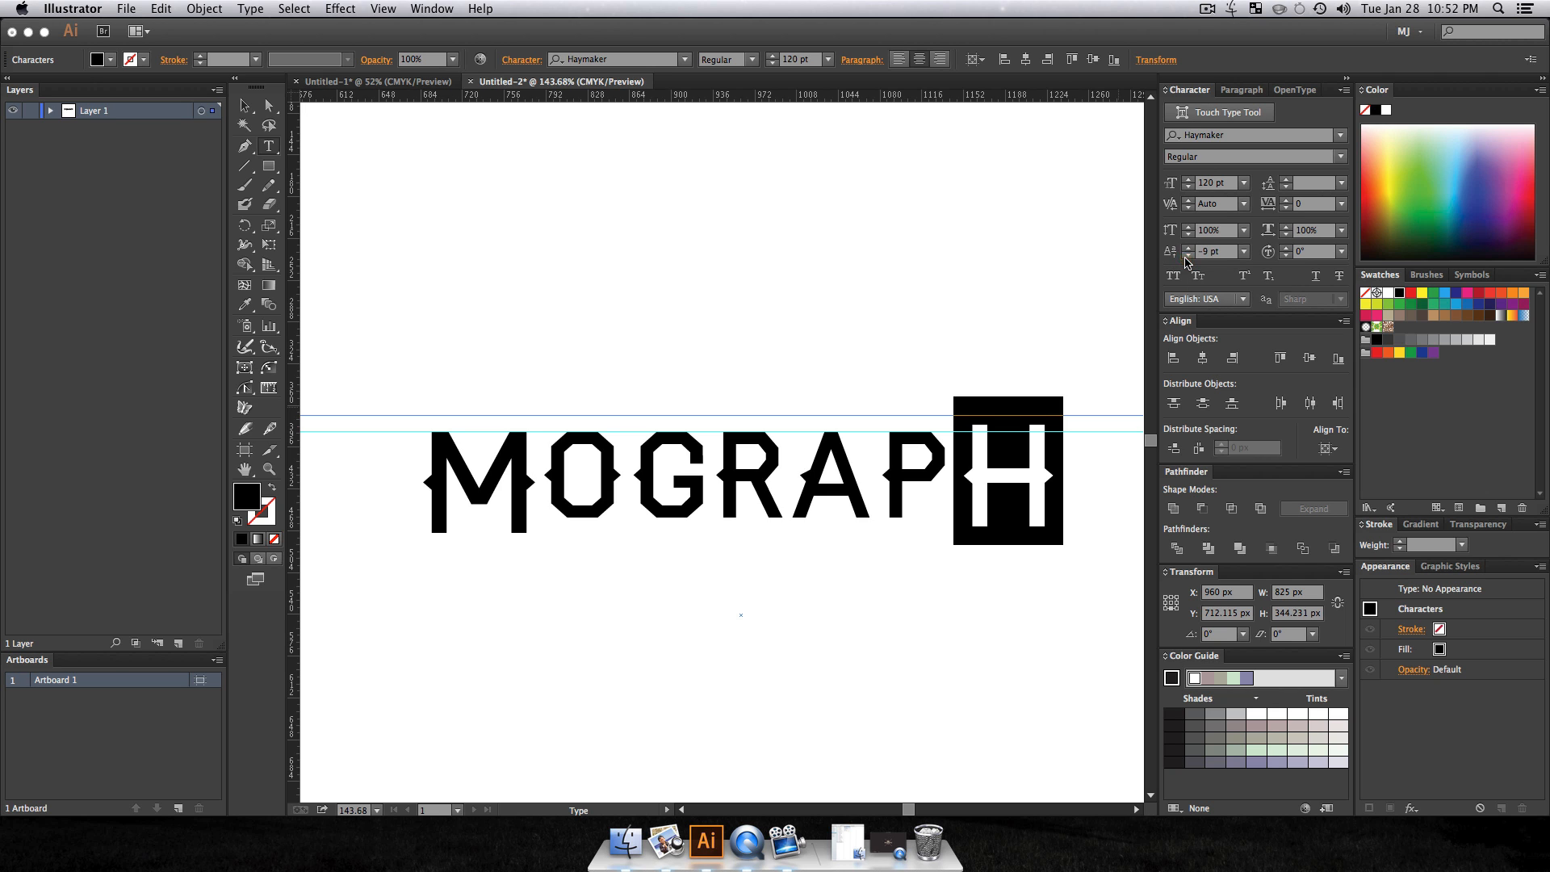
left_click(1186, 258)
left_click(1185, 258)
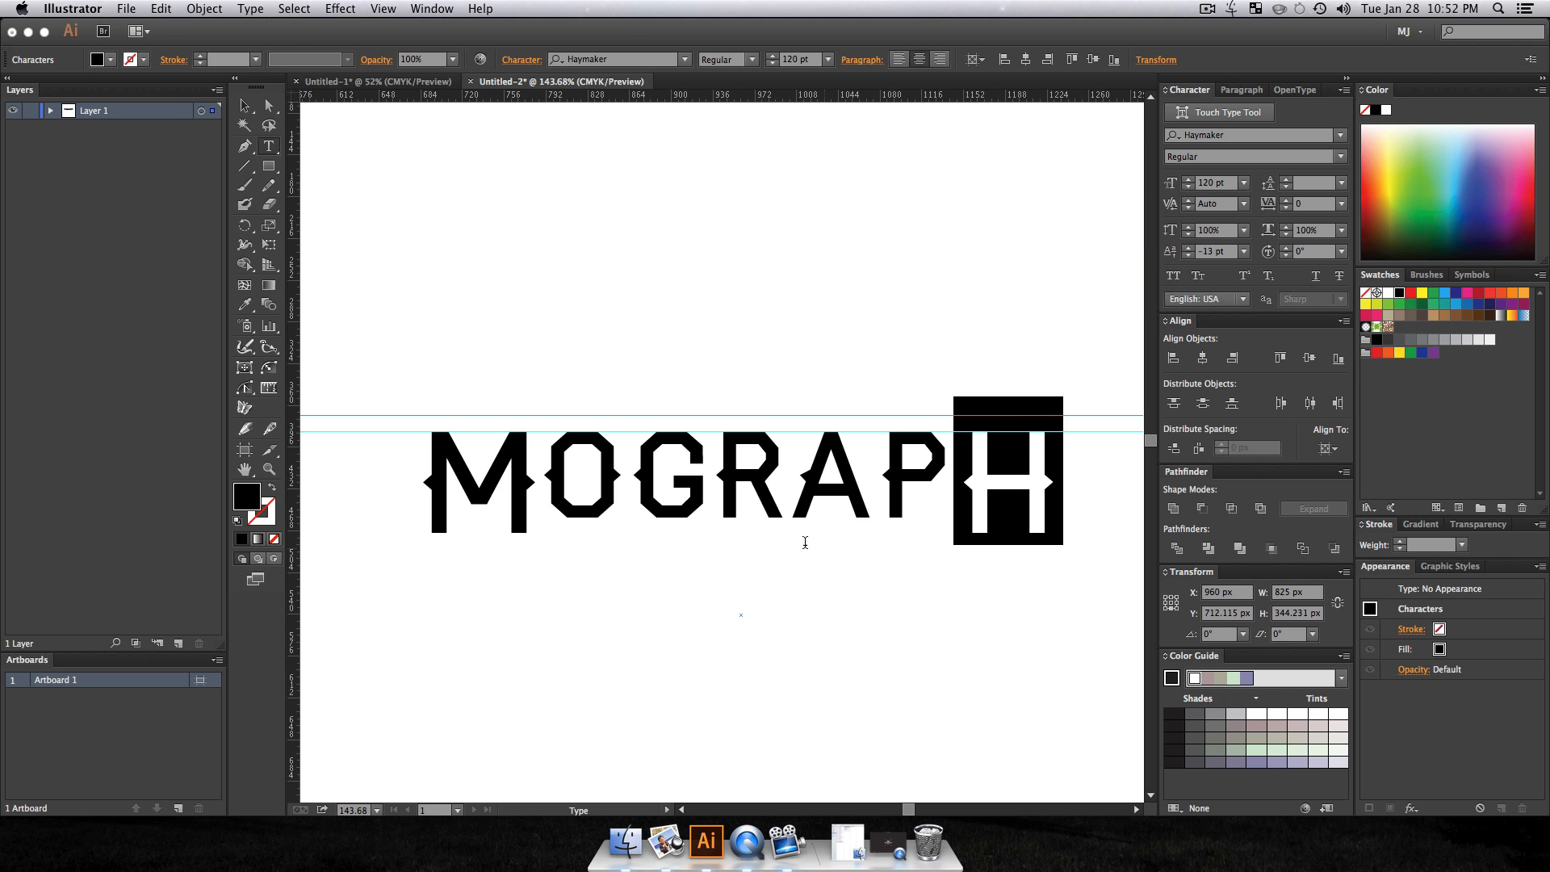
Step: Remove the horizontal guides above the MOGRAPH lettering
left_click(246, 108)
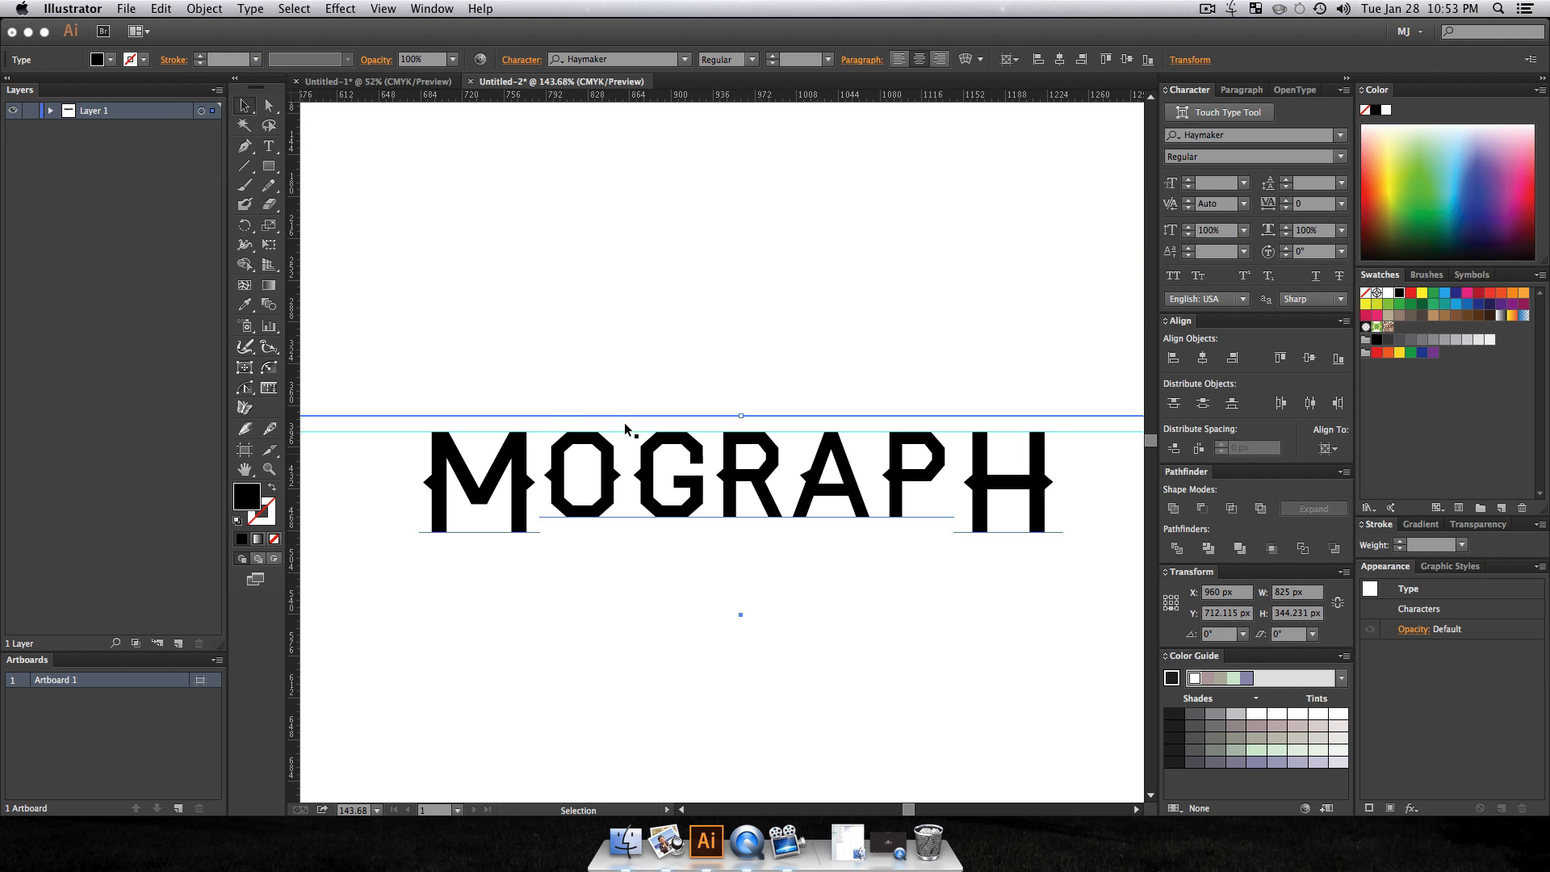
left_click(635, 313)
left_click_drag(346, 359, 325, 525)
left_click(517, 488, "shift")
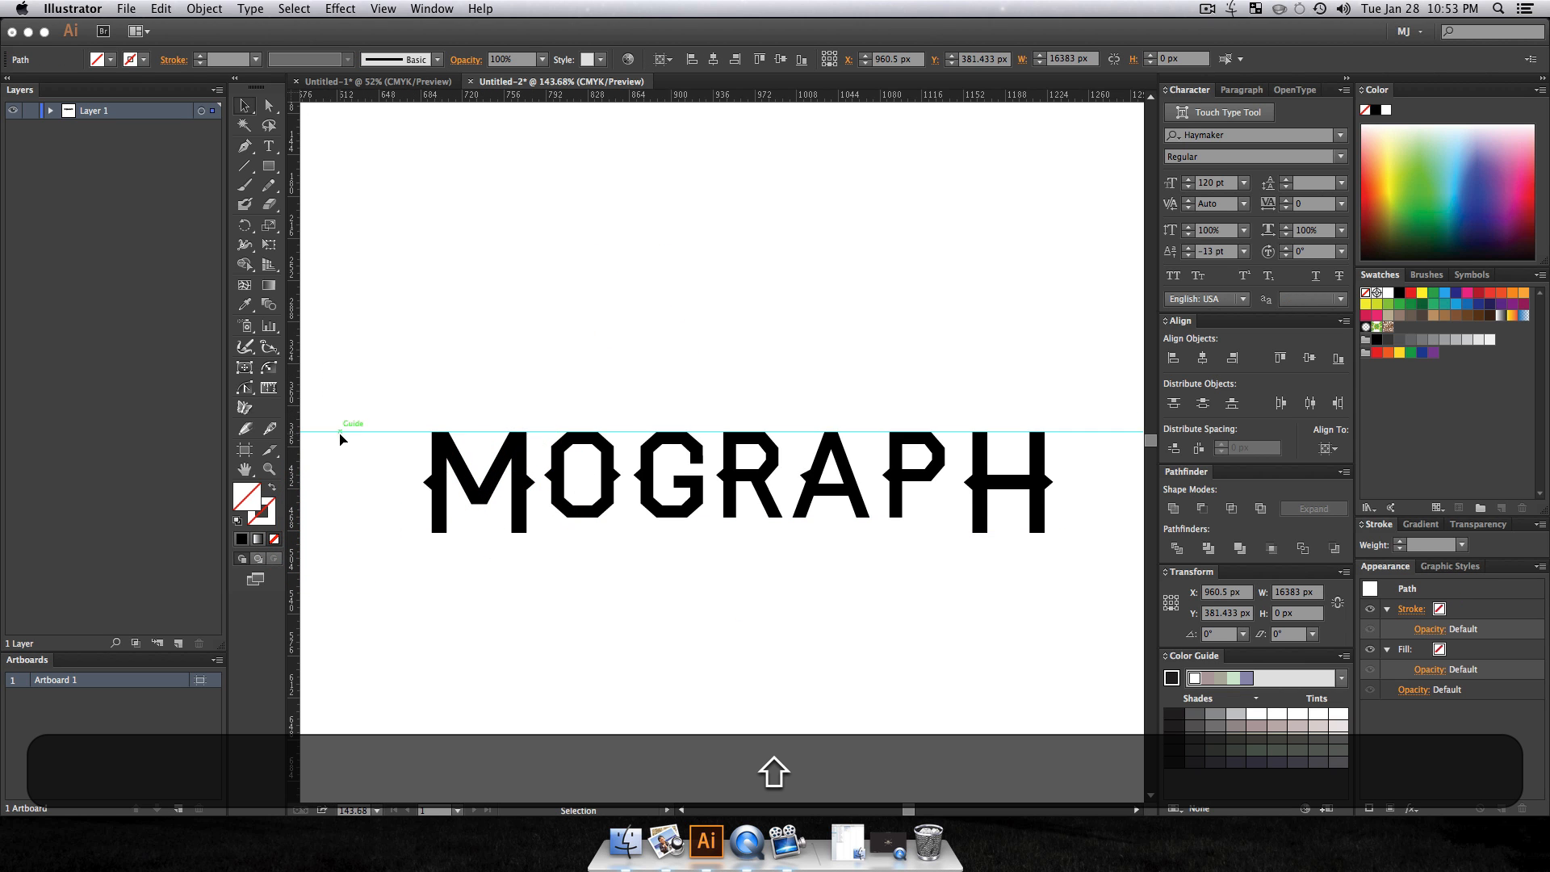
key("Delete")
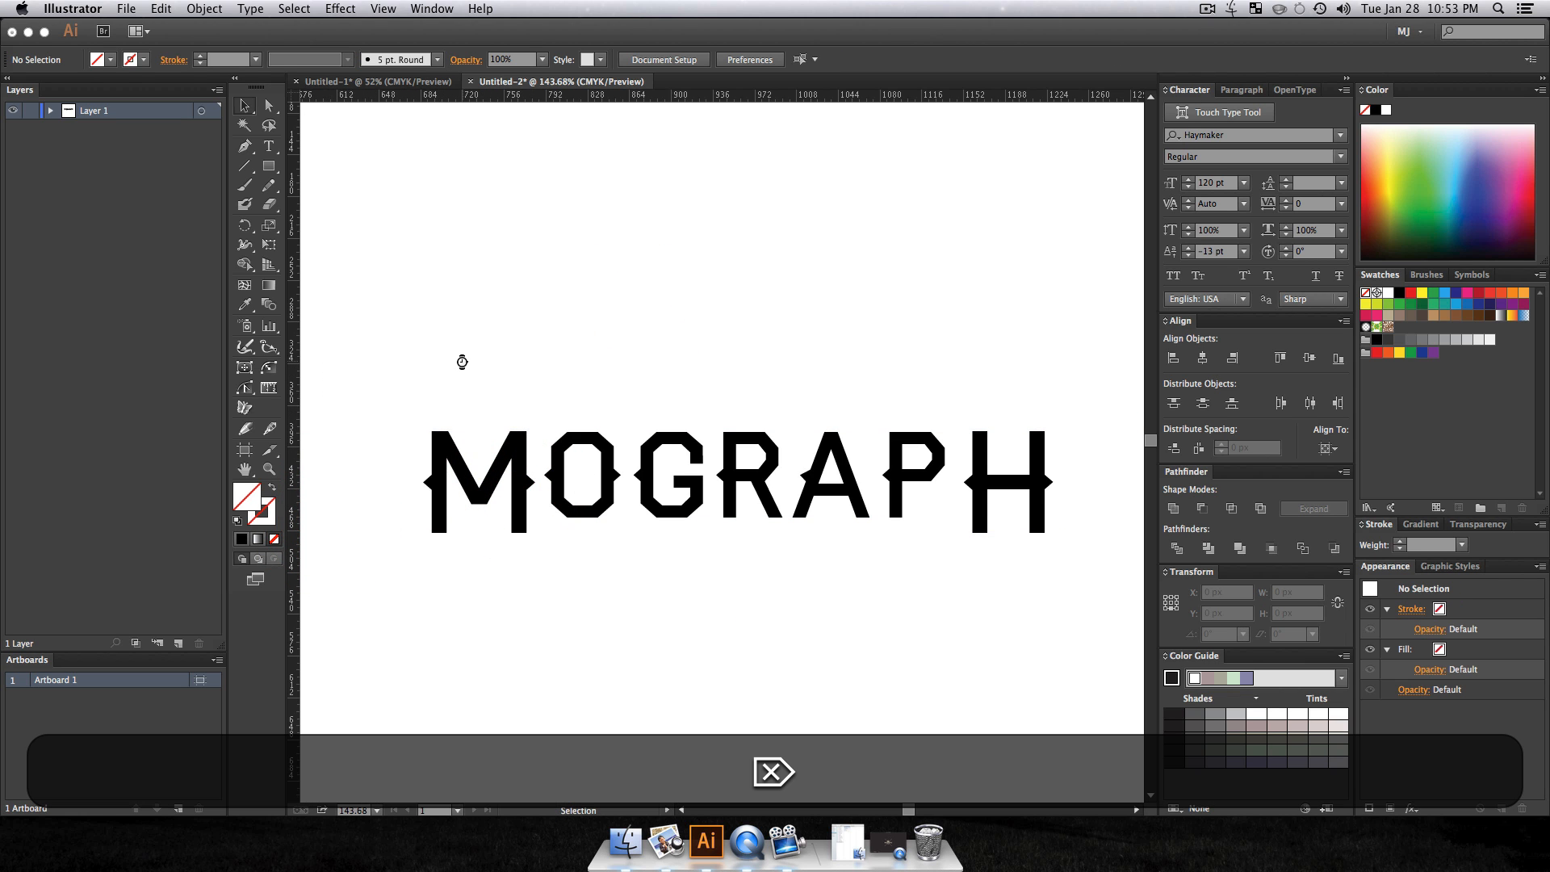
Step: Hide the rulers around the document window
key("alt+z")
left_click(532, 443, "alt")
key("v")
left_click(640, 484)
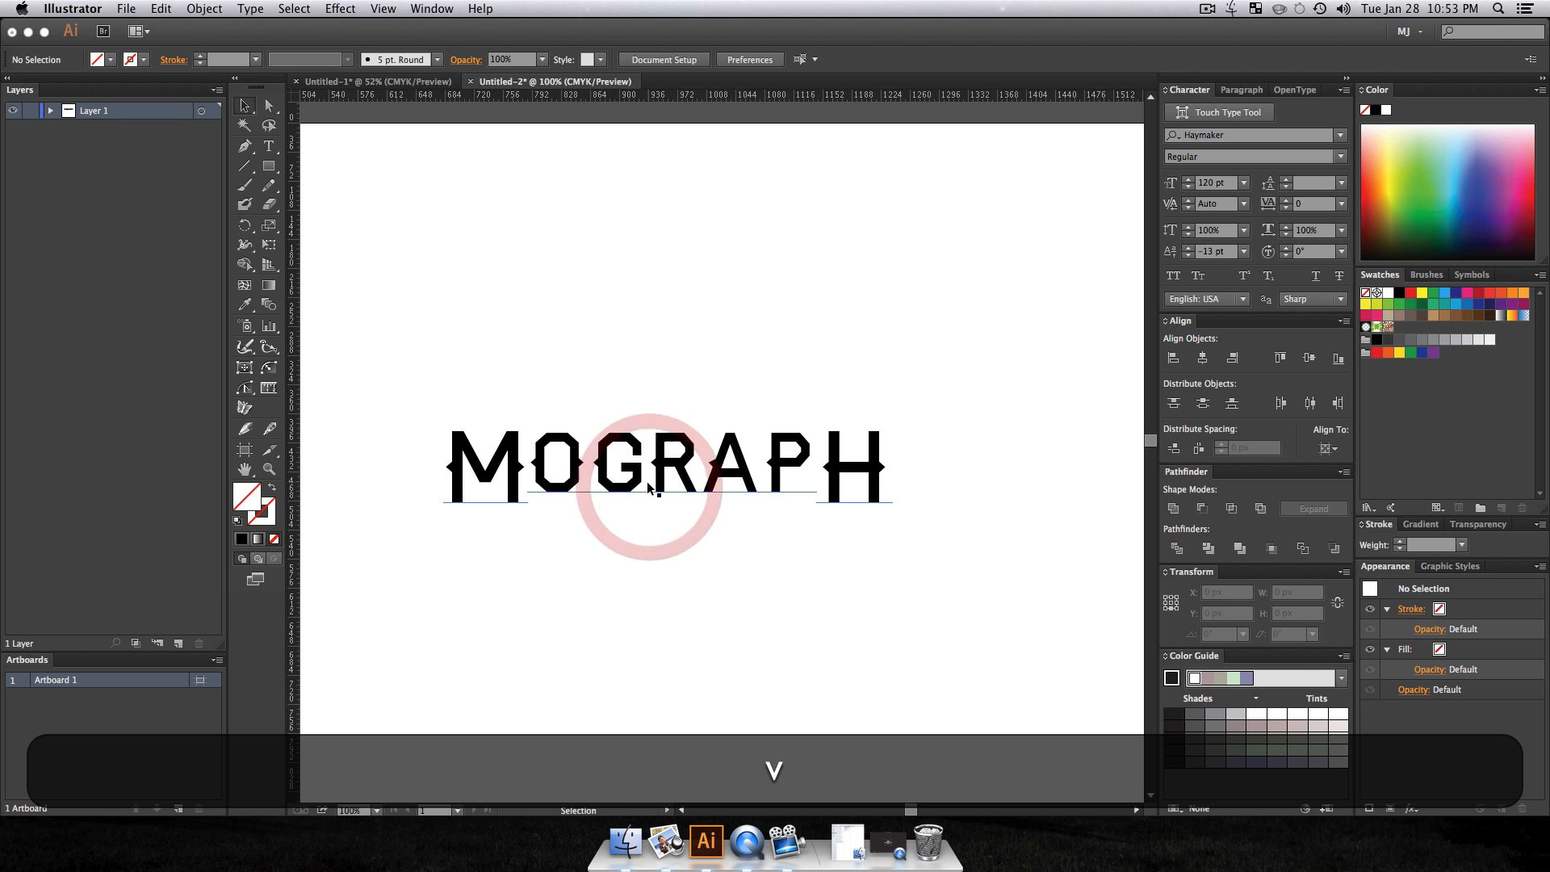
key("super+r")
left_click_drag(618, 520, 657, 434)
key("v")
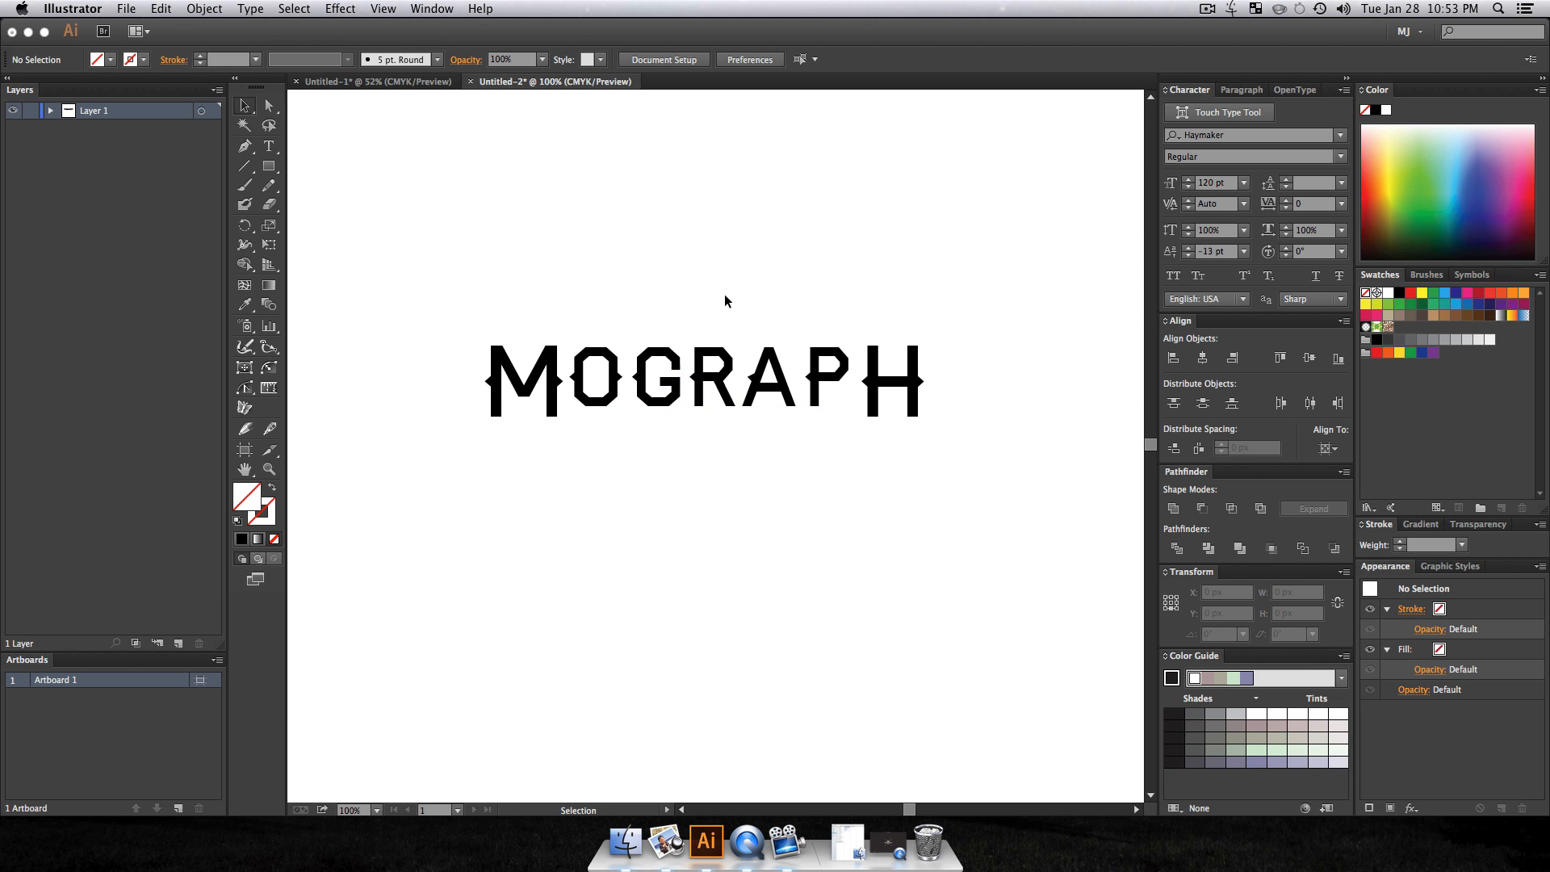
Step: Convert the MOGRAPH text to outlines
left_click(762, 401)
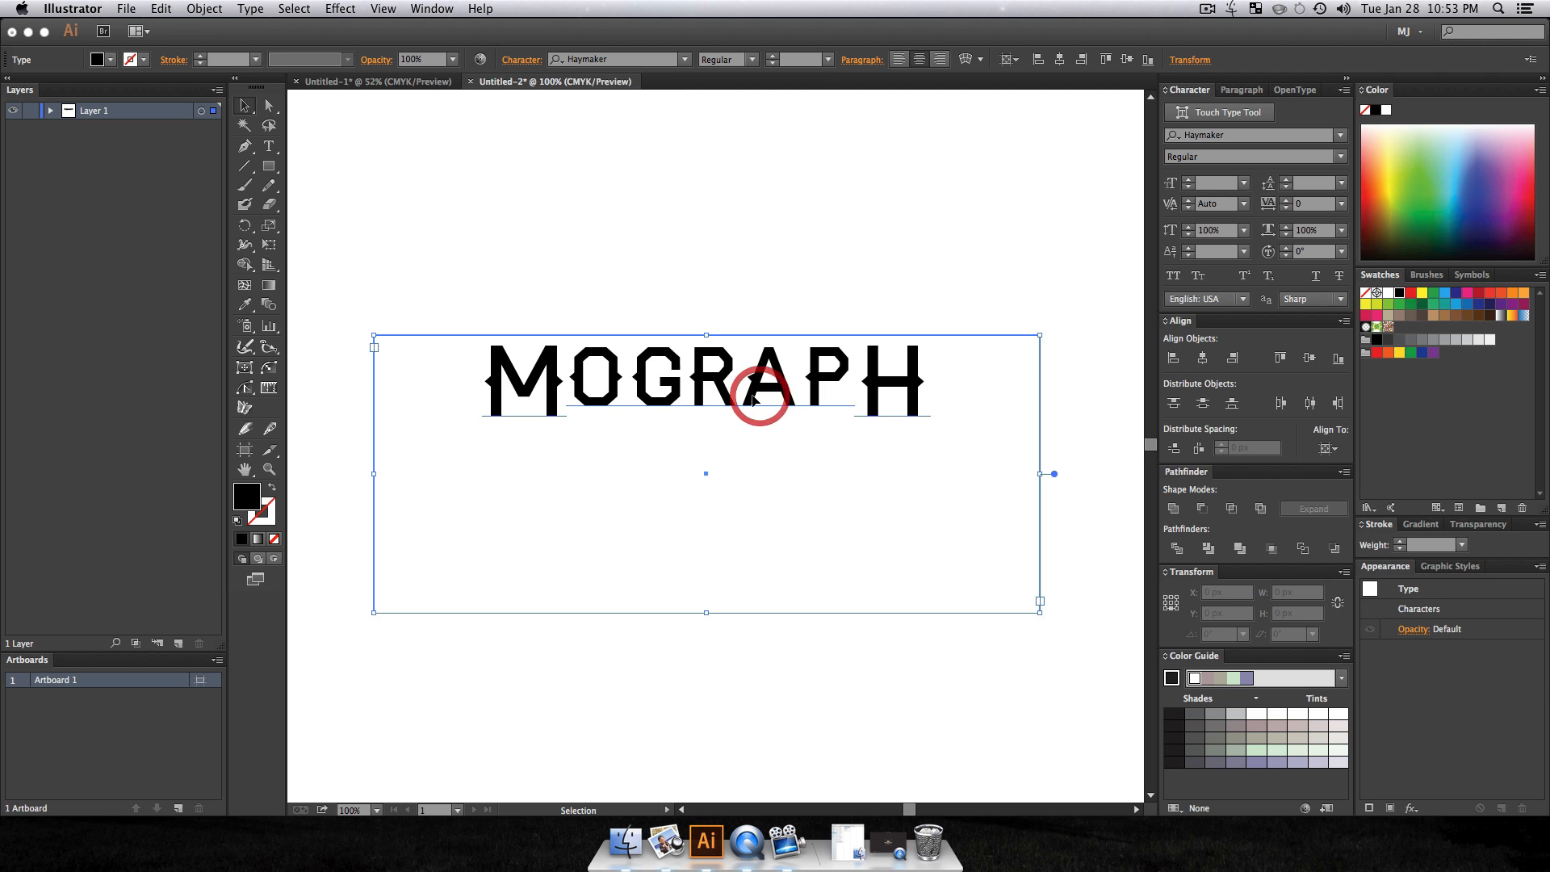
left_click(244, 8)
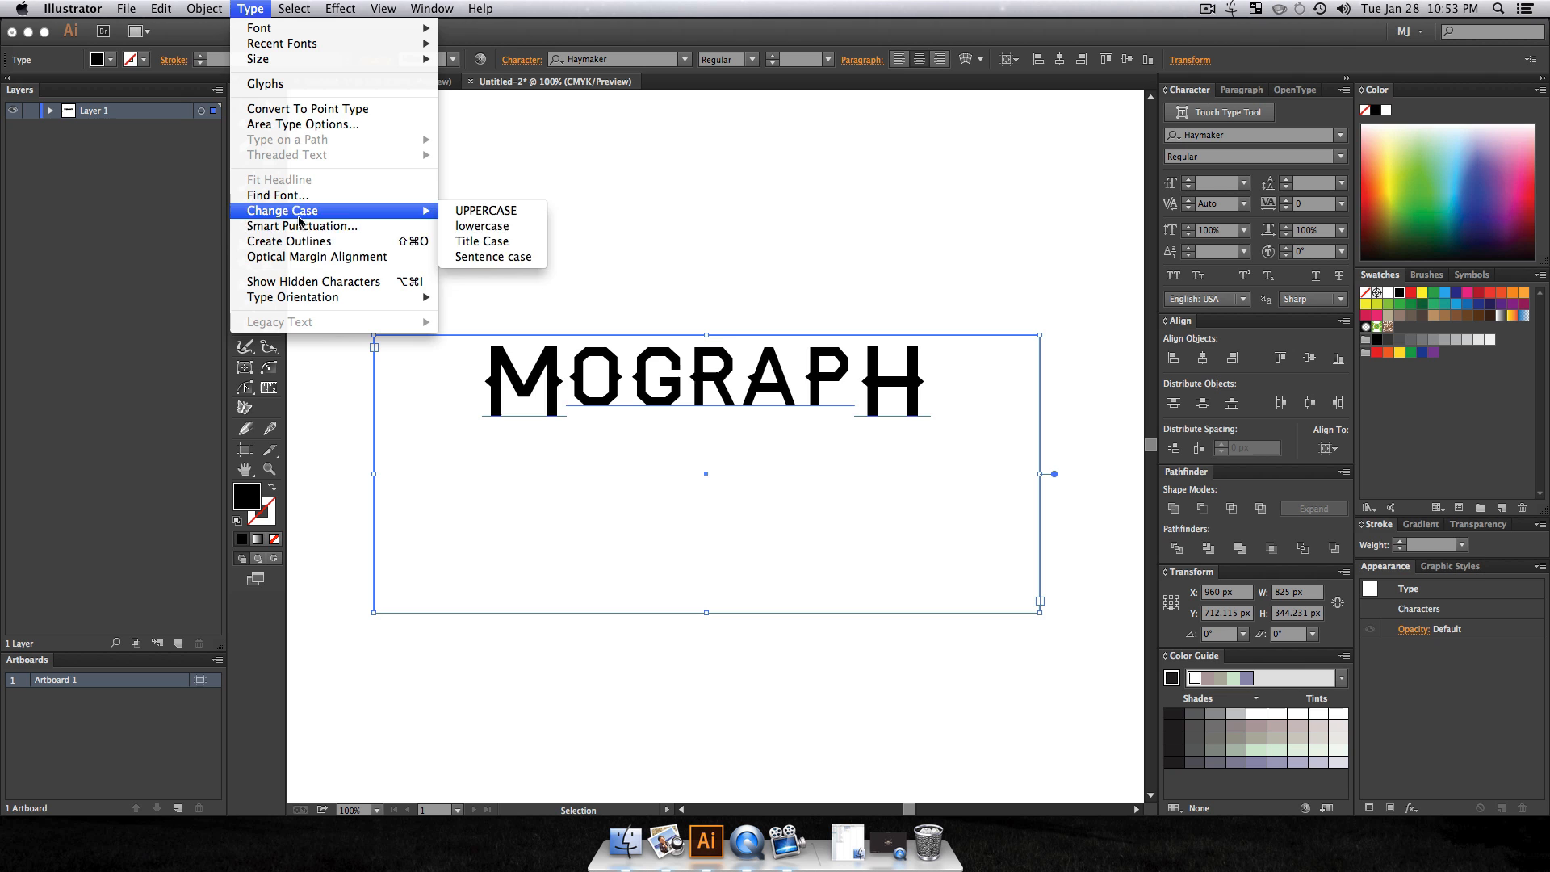
left_click(296, 242)
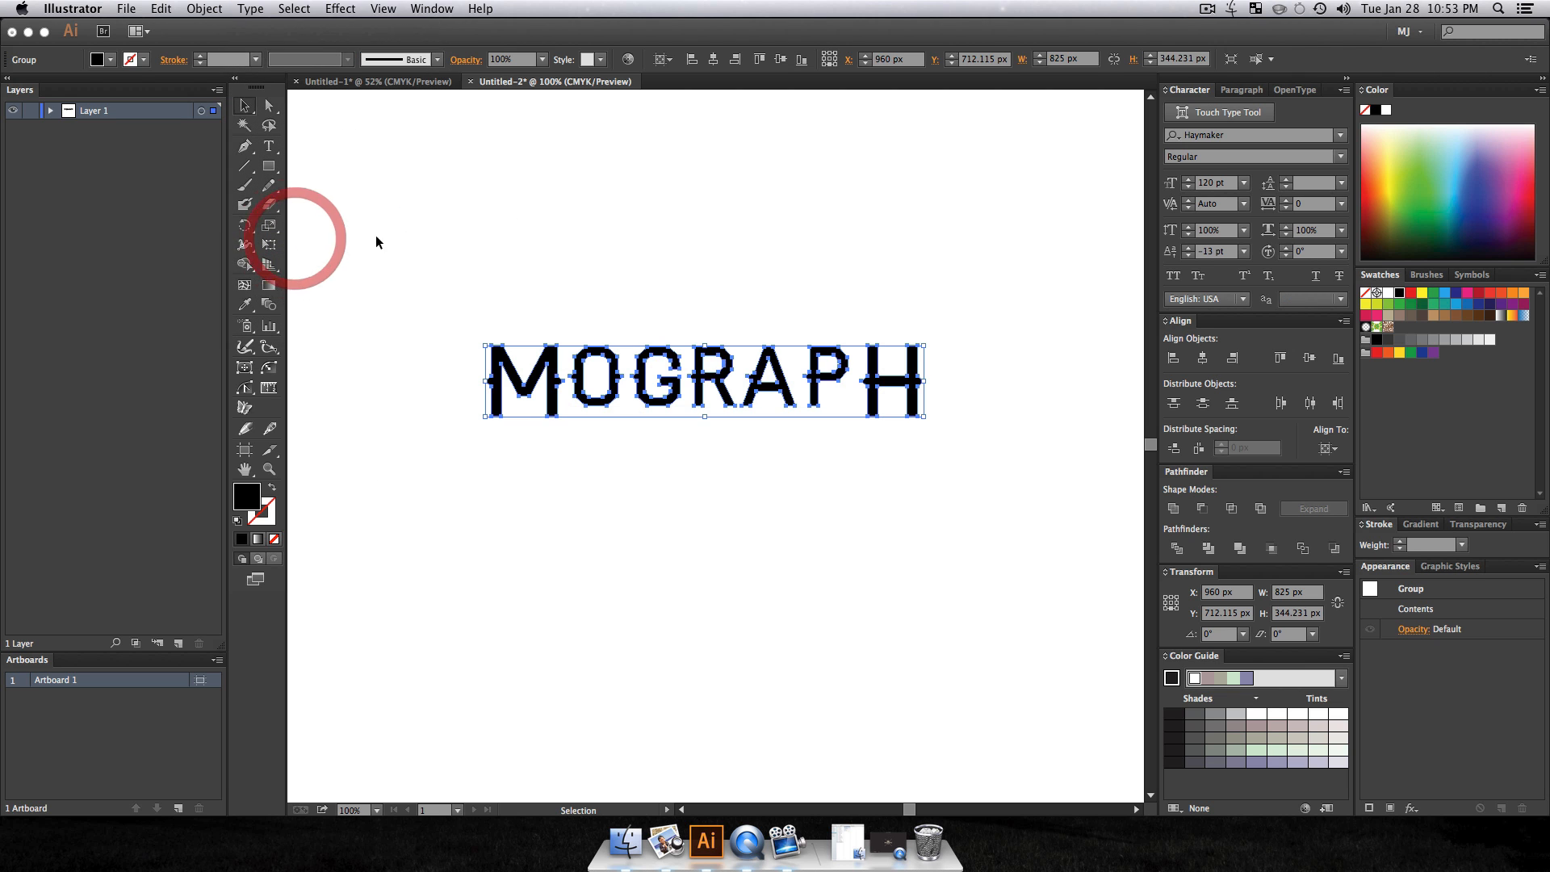
left_click(690, 265)
left_click_drag(387, 349, 1159, 368)
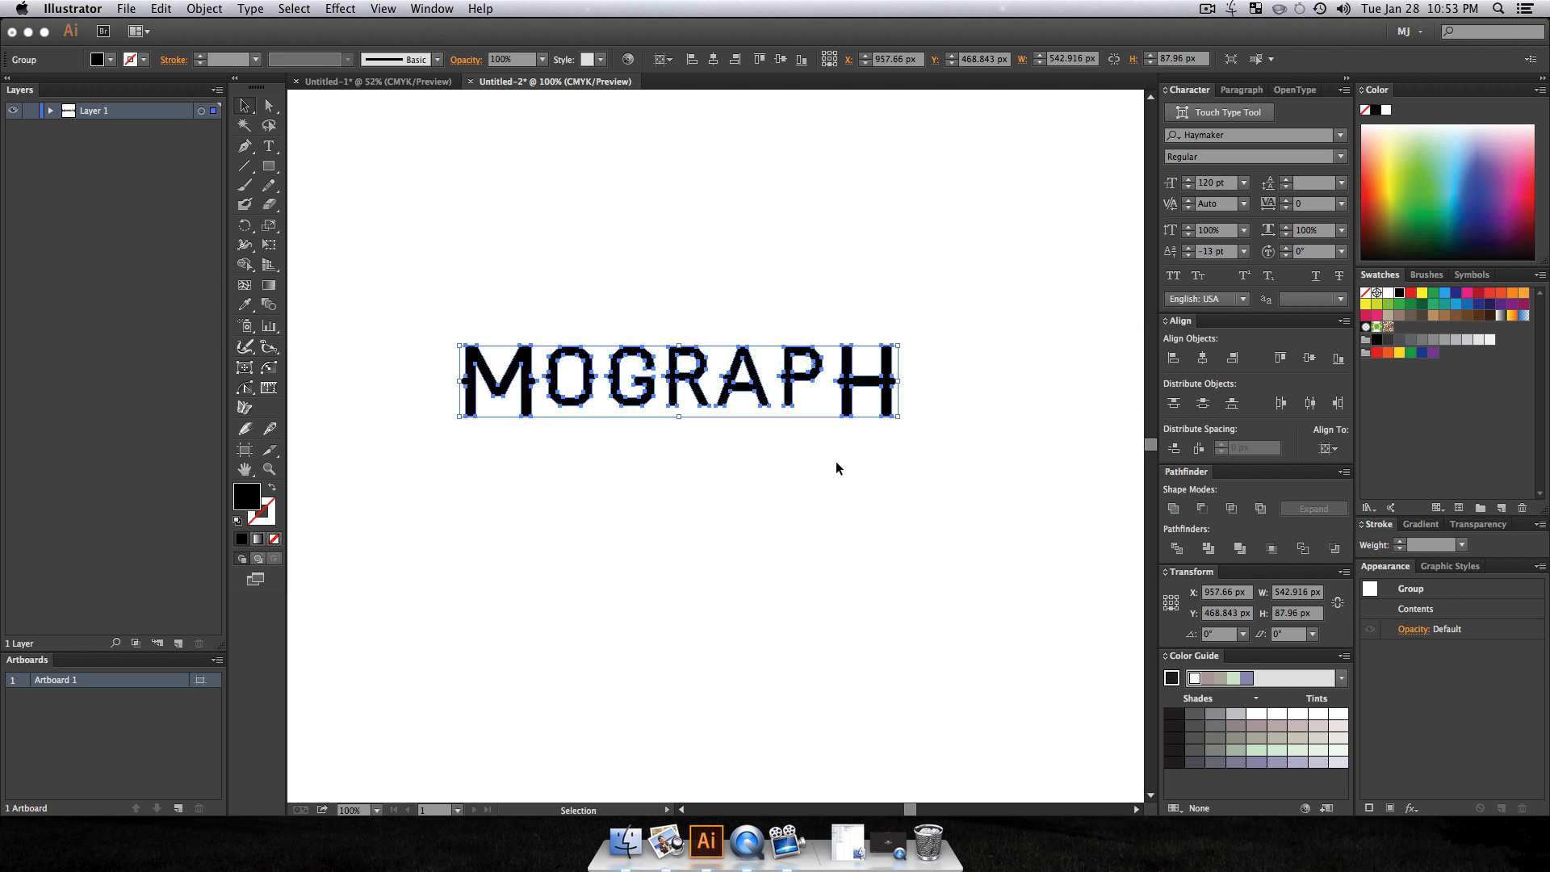
left_click(700, 533)
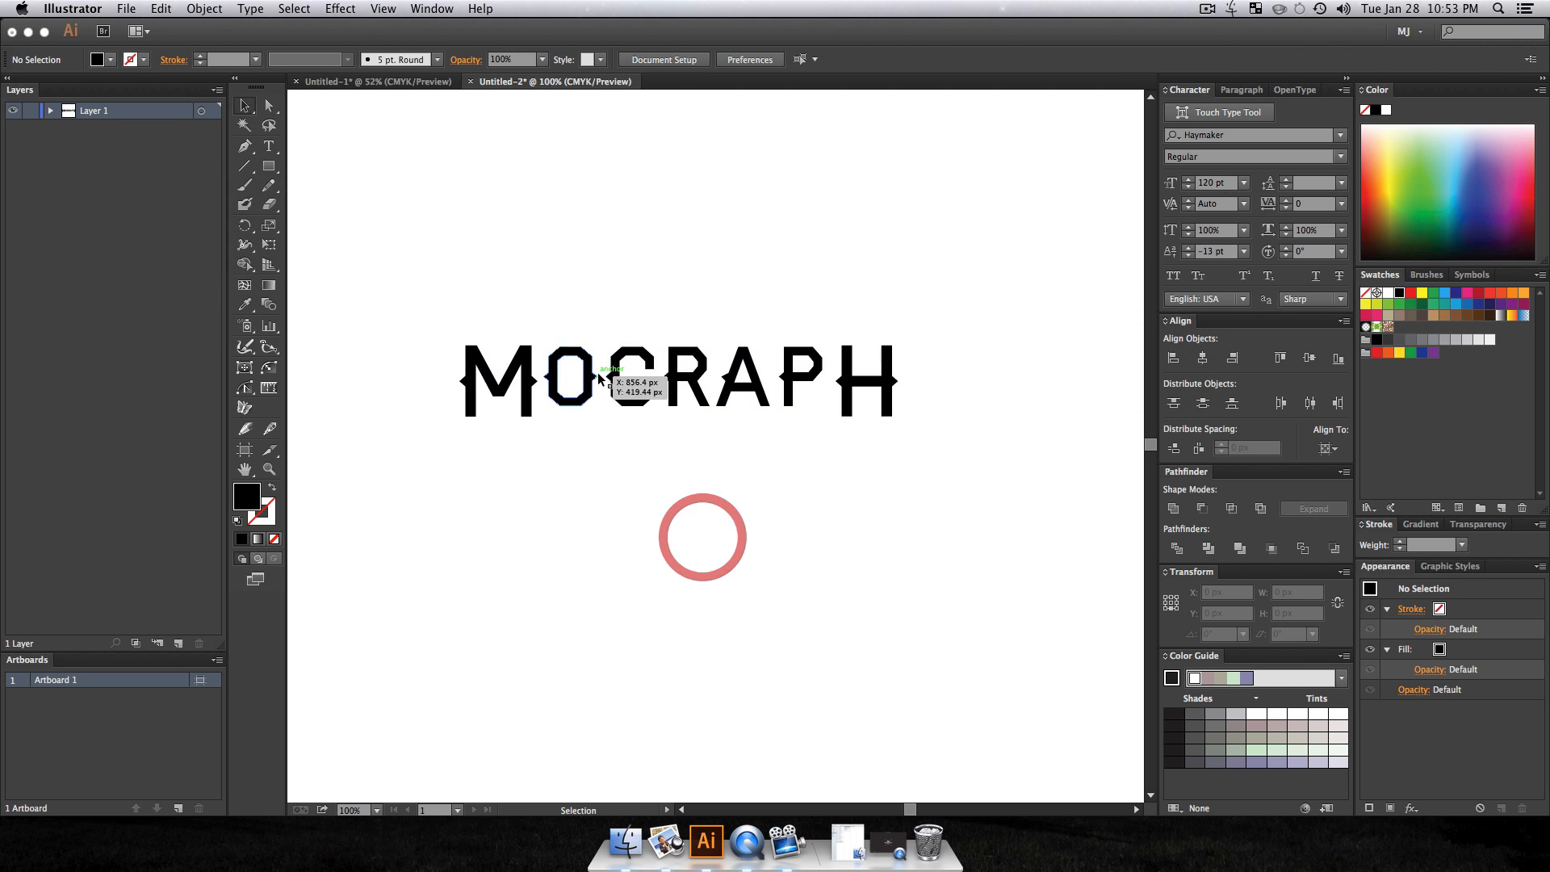
Step: Copy the black mountain group from the Untitled-1 document and paste it into Untitled-2 with the wordmark
key("space")
left_click_drag(665, 493, 657, 522)
key("z")
left_click(653, 439, "alt")
key("space")
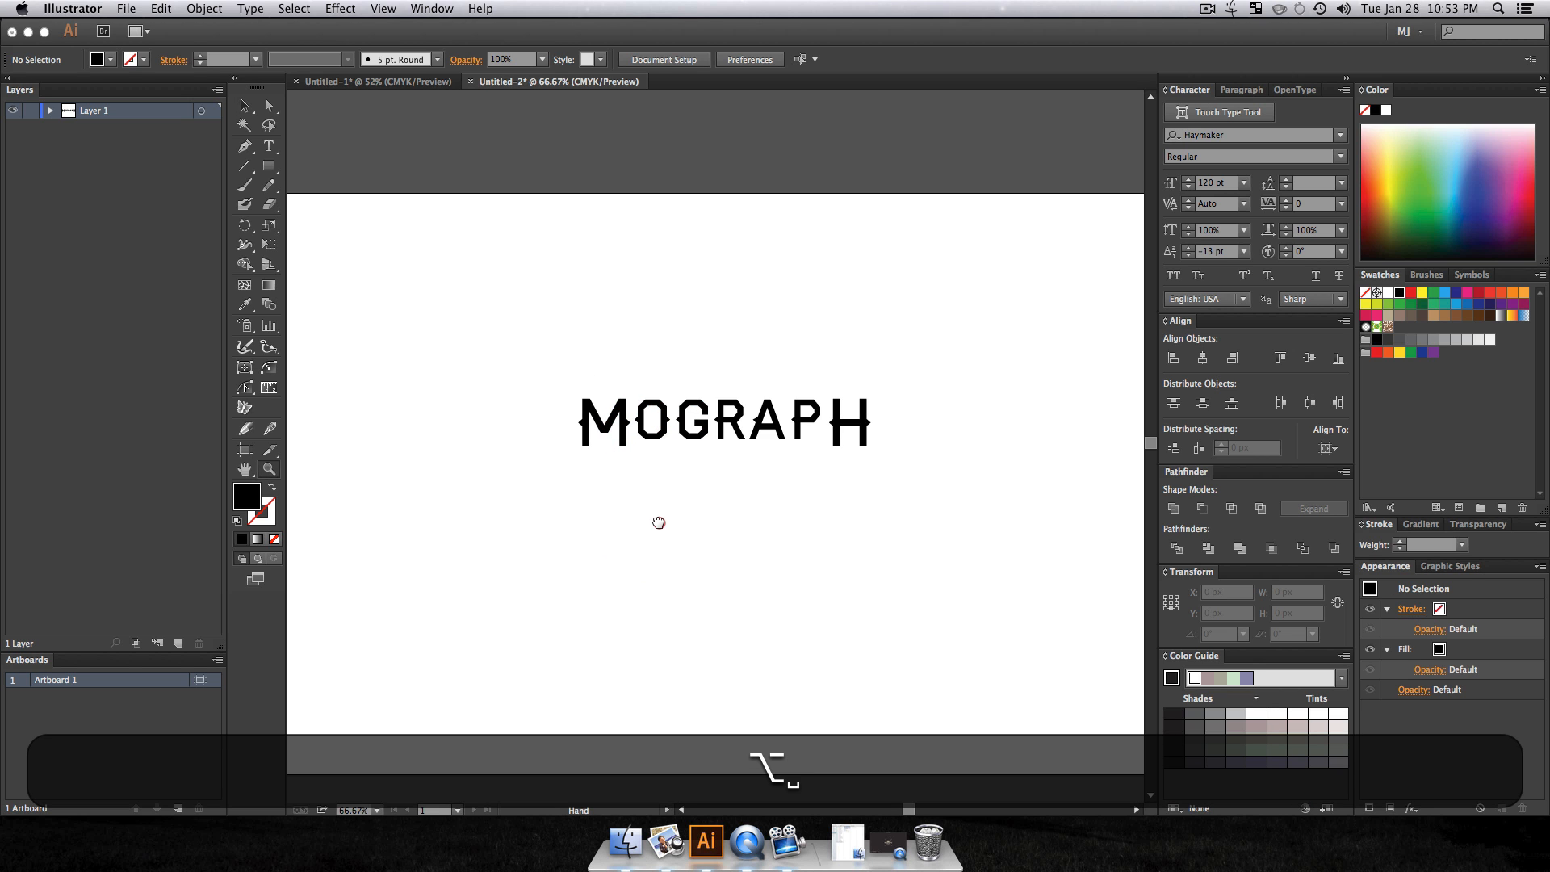
key("v")
left_click(788, 339)
left_click(399, 81)
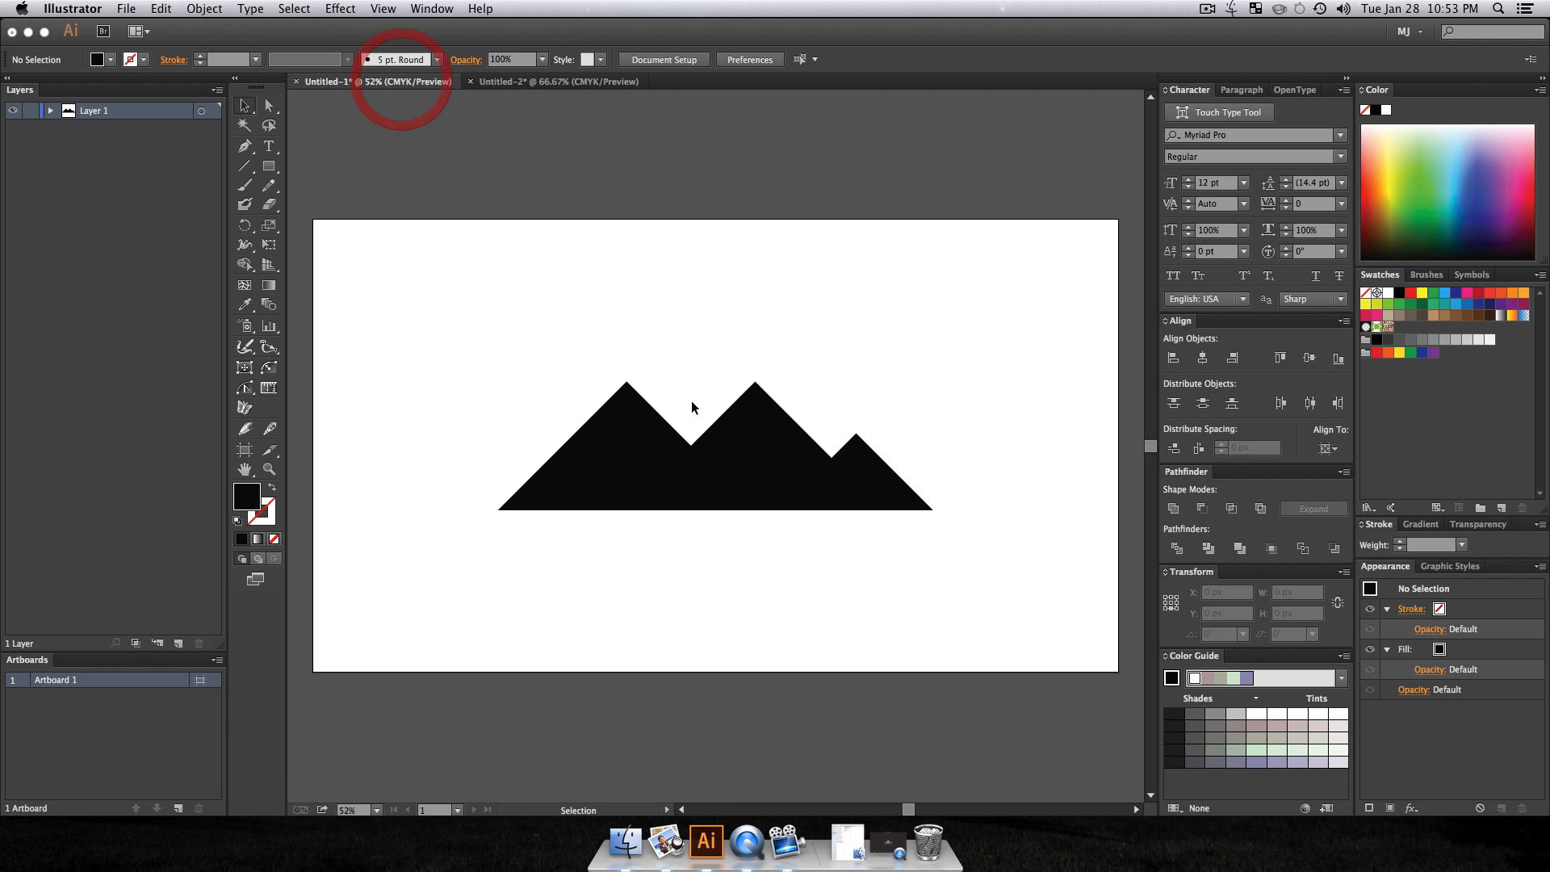
left_click(728, 448)
key("super+c")
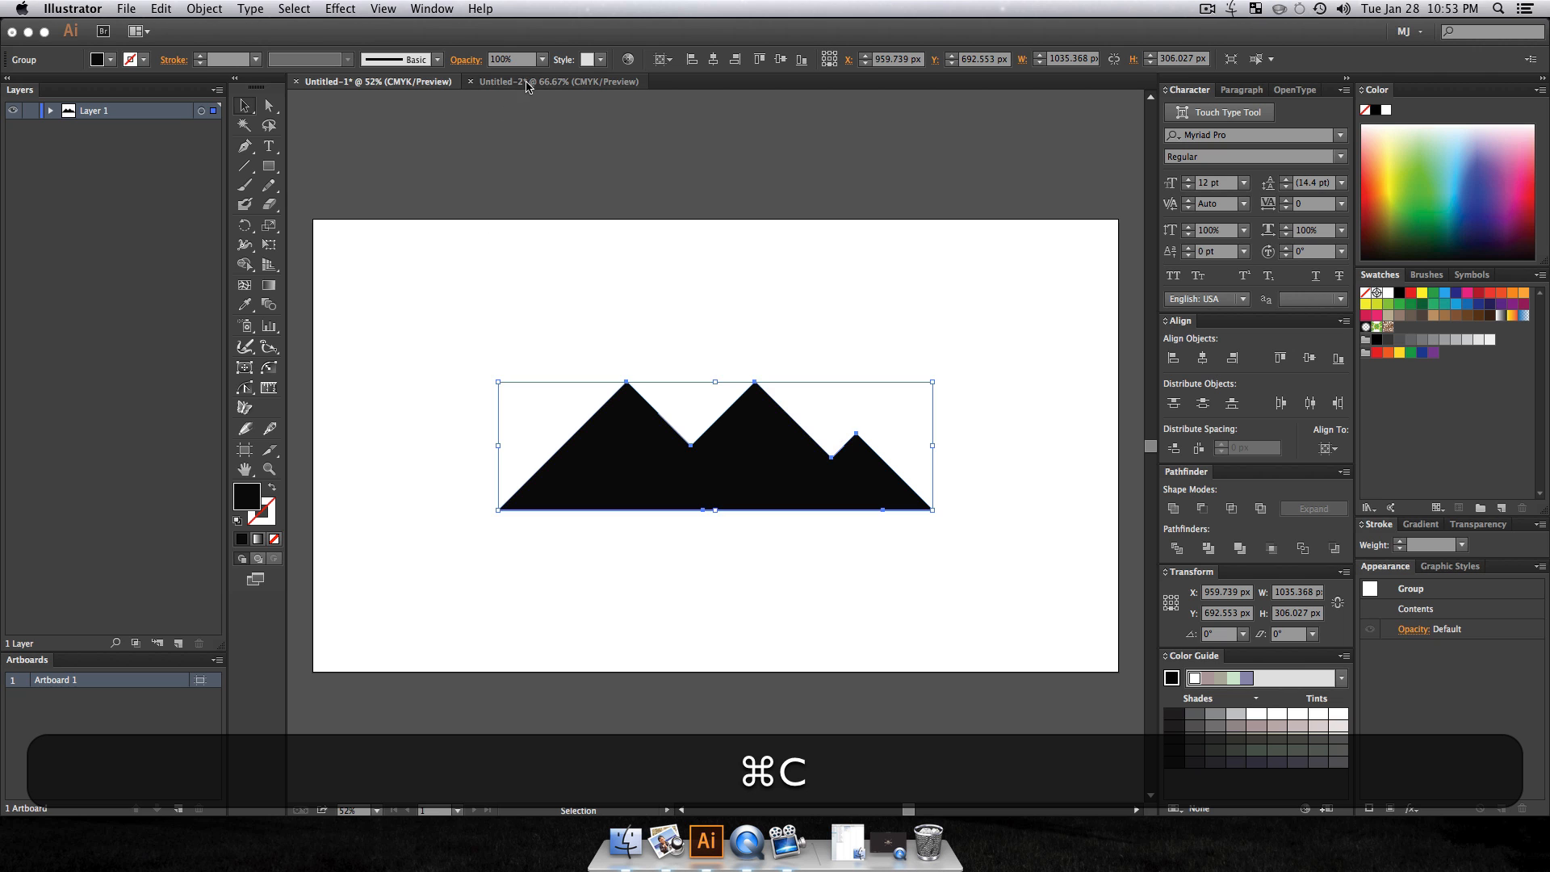
left_click(525, 82)
left_click(751, 304)
key("super+v")
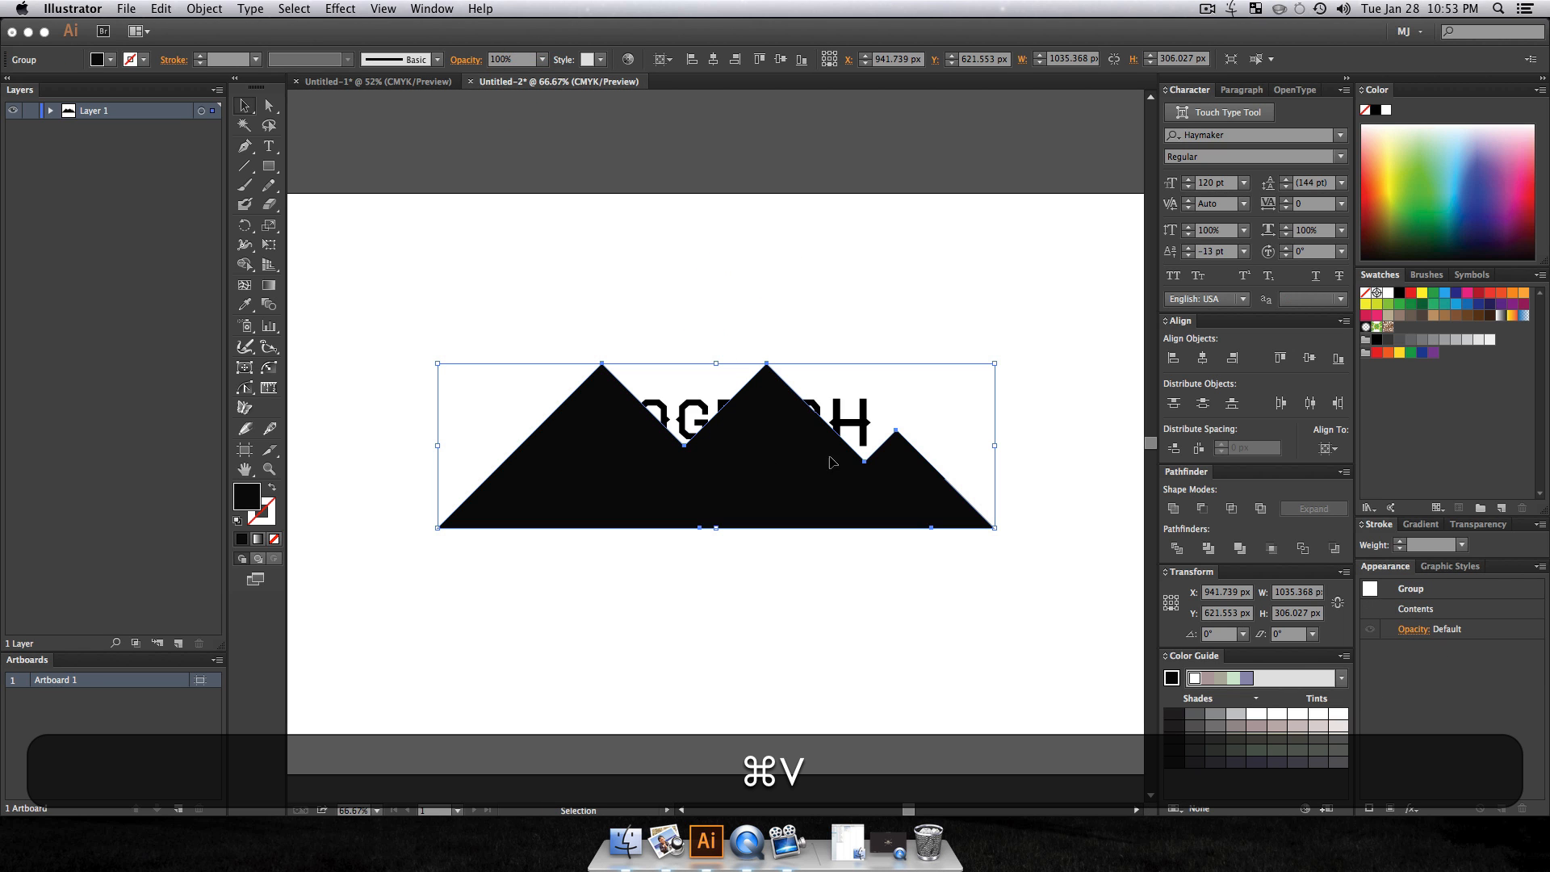
Step: Scale the pasted mountains down proportionally and place them just above the middle of the MOGRAPH wordmark
key("shift")
key("alt")
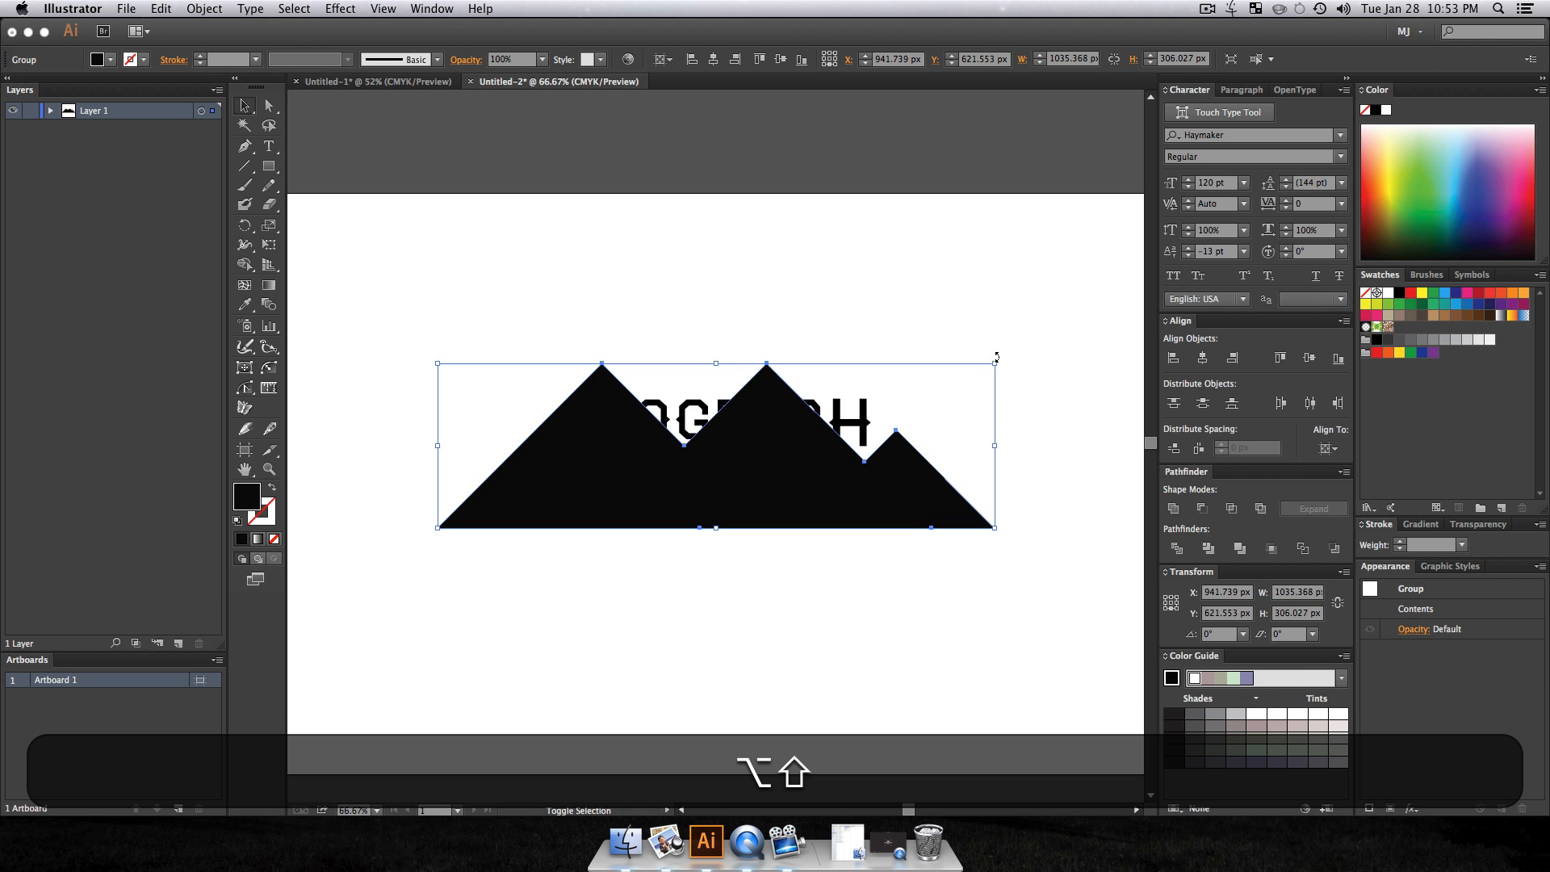
left_click_drag(995, 364, 912, 422)
left_click_drag(728, 466, 787, 349)
key("alt")
left_click(847, 346)
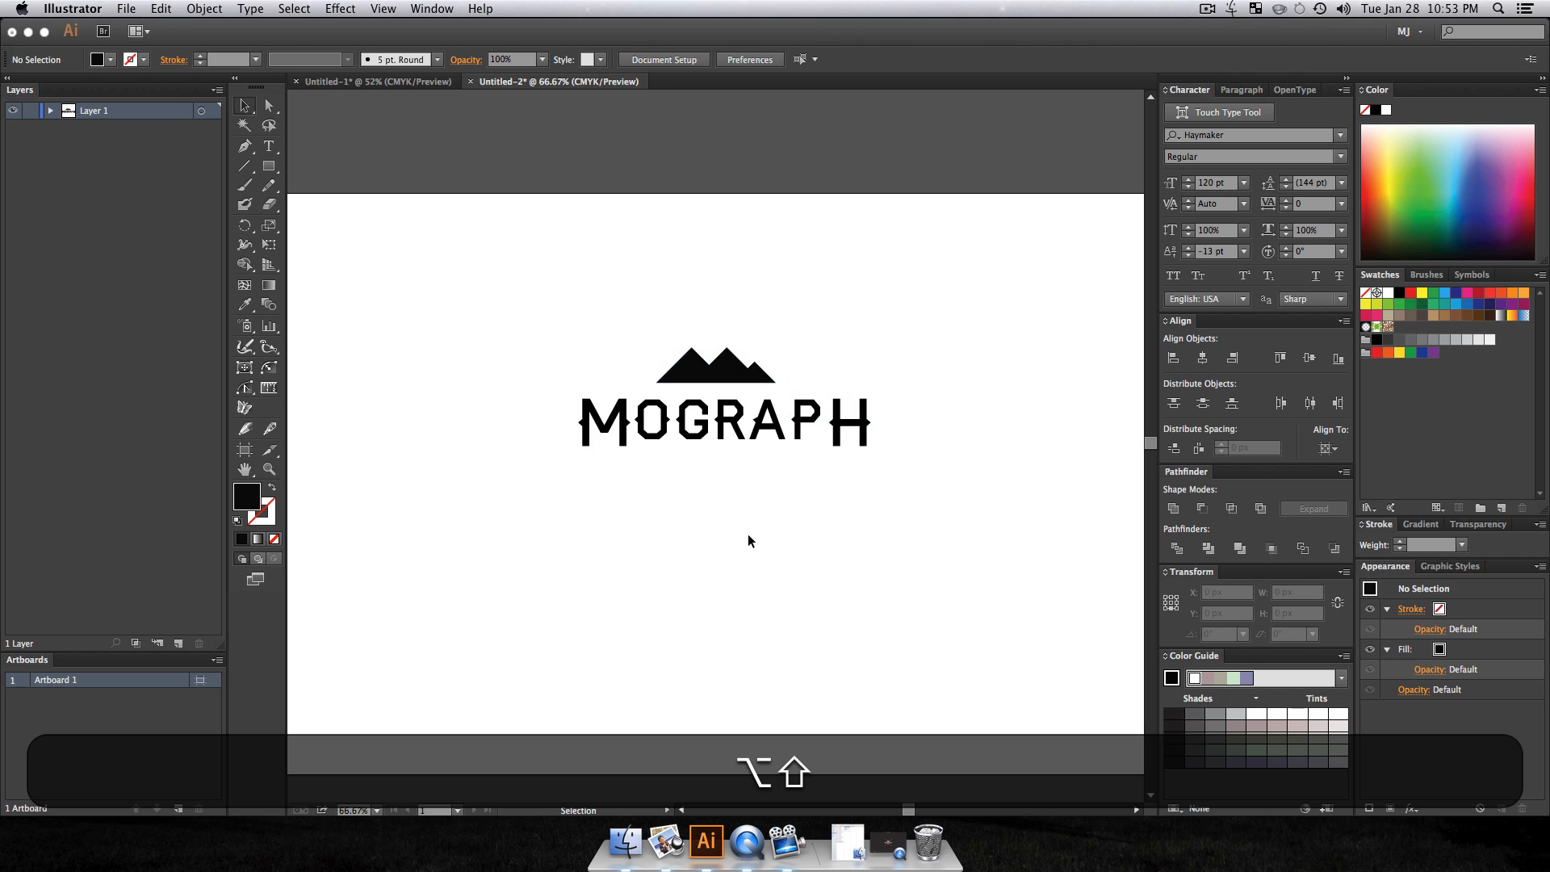
Step: Add Layer 2 beneath Layer 1 and draw a filled black circle about 501 px in diameter on it
left_click(178, 643)
left_click_drag(93, 111, 122, 238)
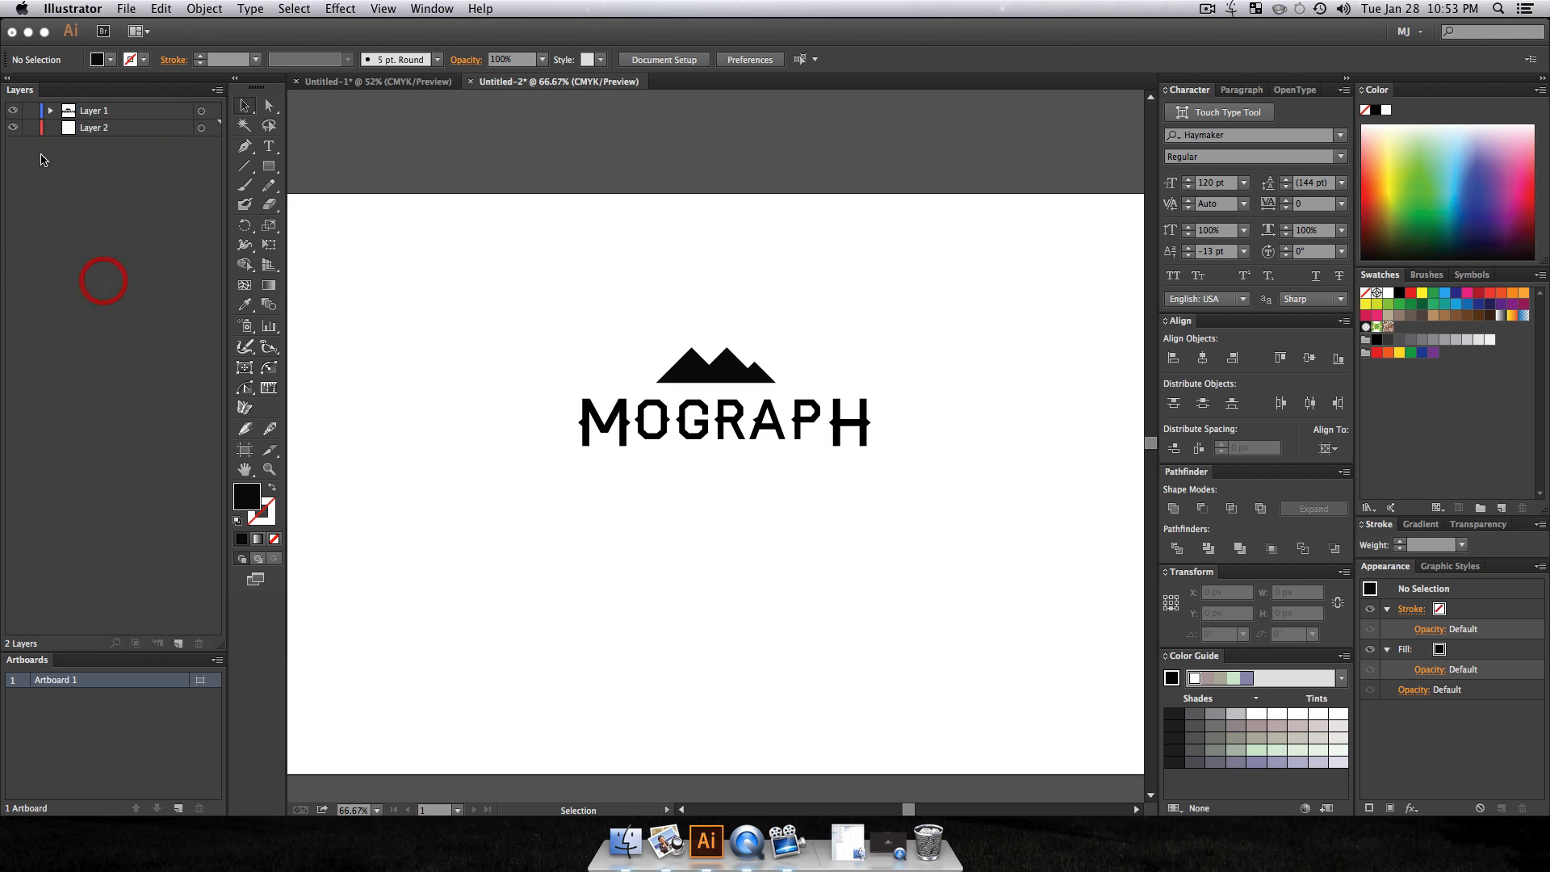
left_click_drag(268, 166, 342, 202)
left_click_drag(593, 269, 803, 539)
key("shift+v")
Step: Centre the circle horizontally and vertically on the artboard, and set its opacity to 60%
left_click(1202, 358)
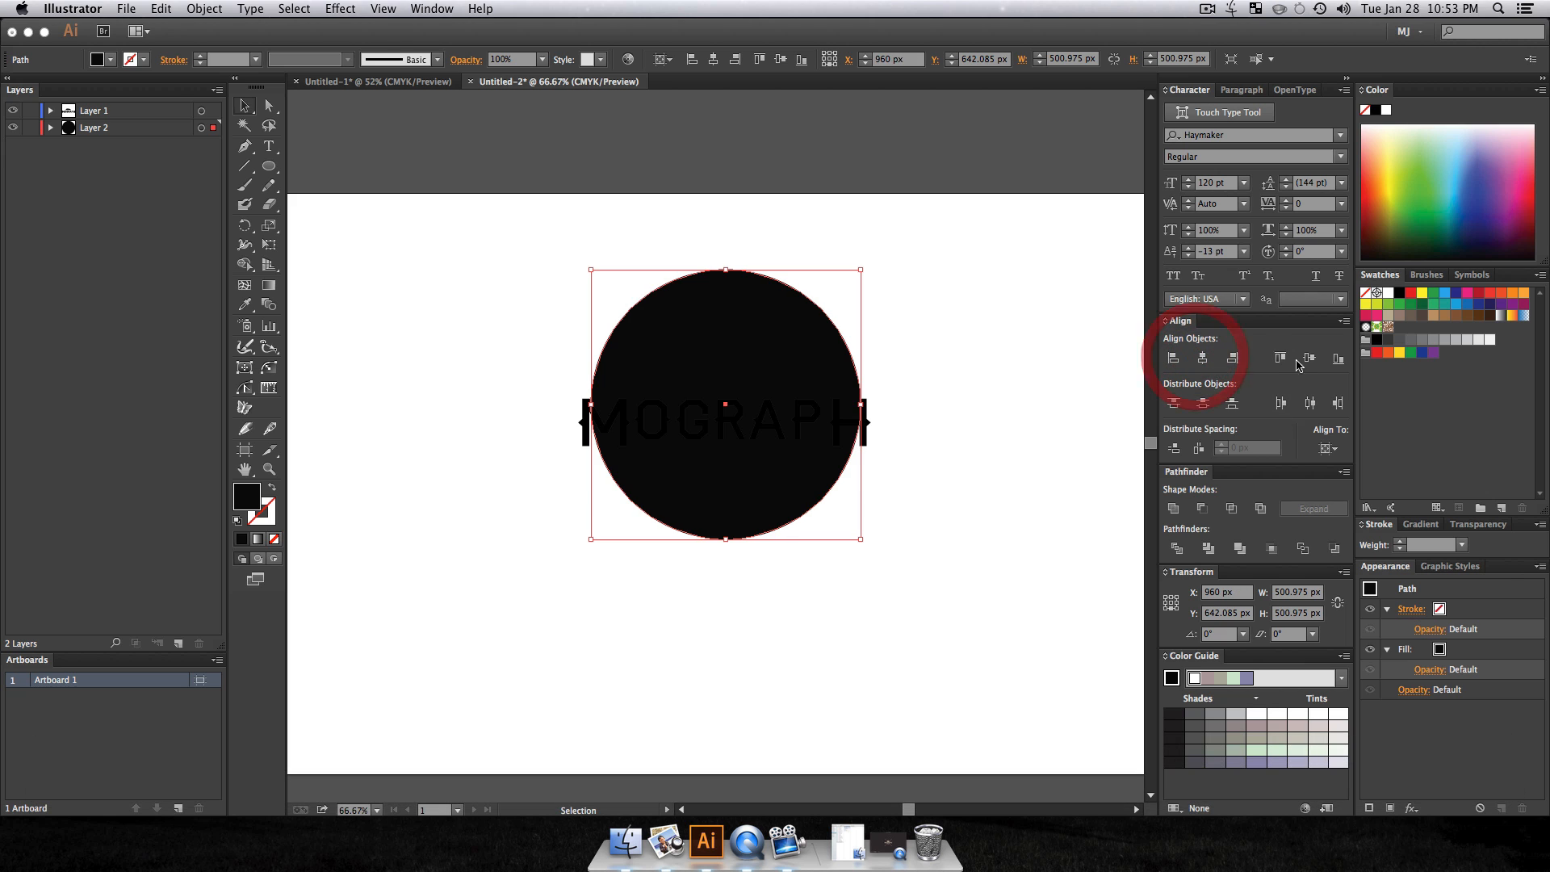
left_click(1308, 358)
left_click(990, 495)
left_click(750, 508)
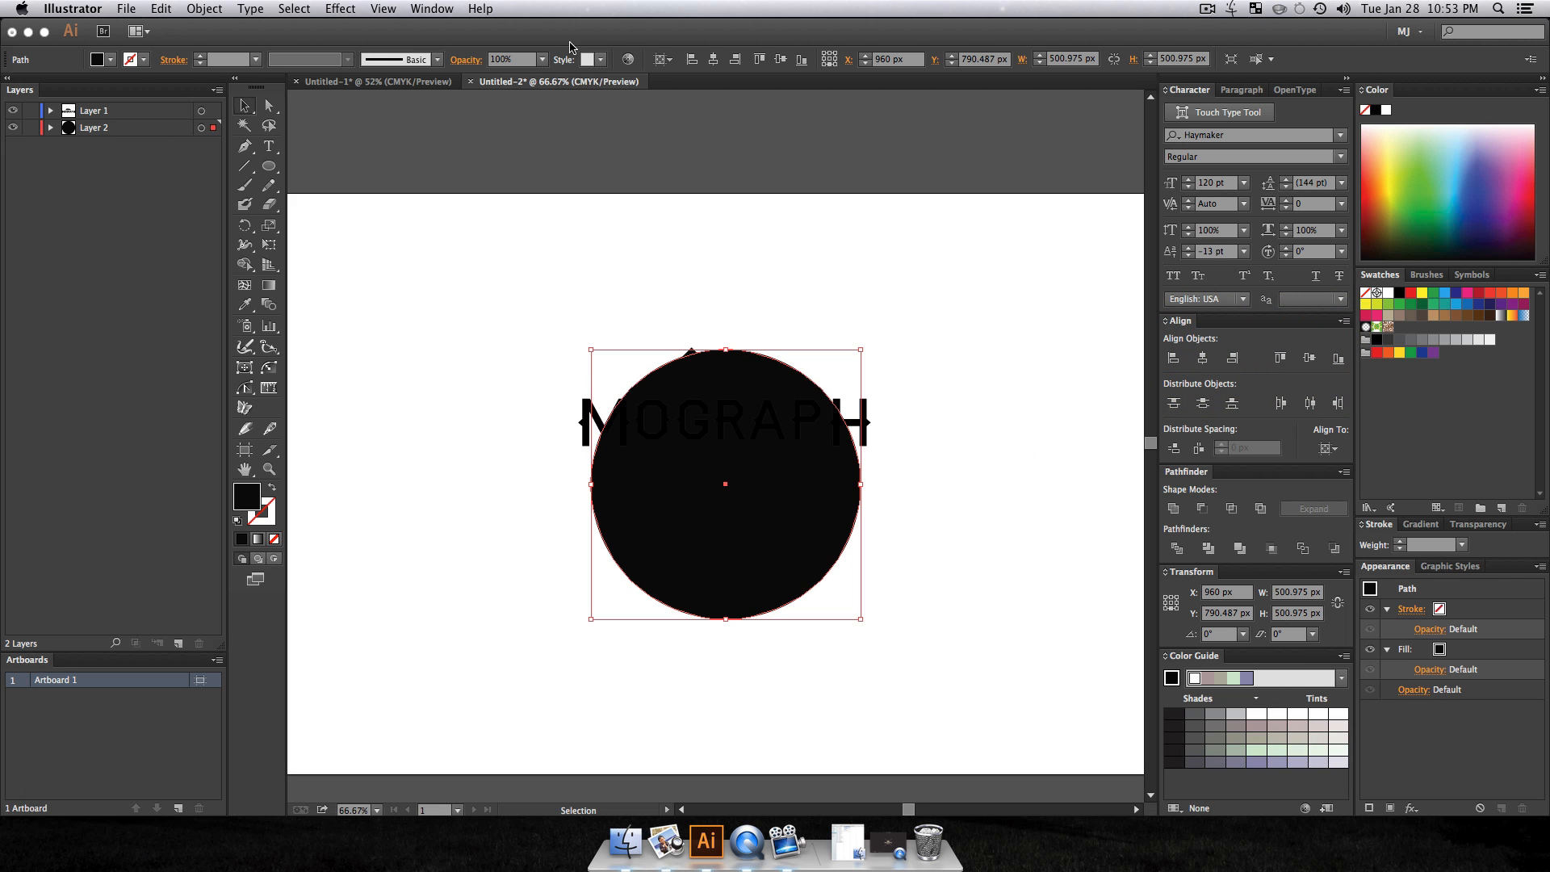
left_click(541, 60)
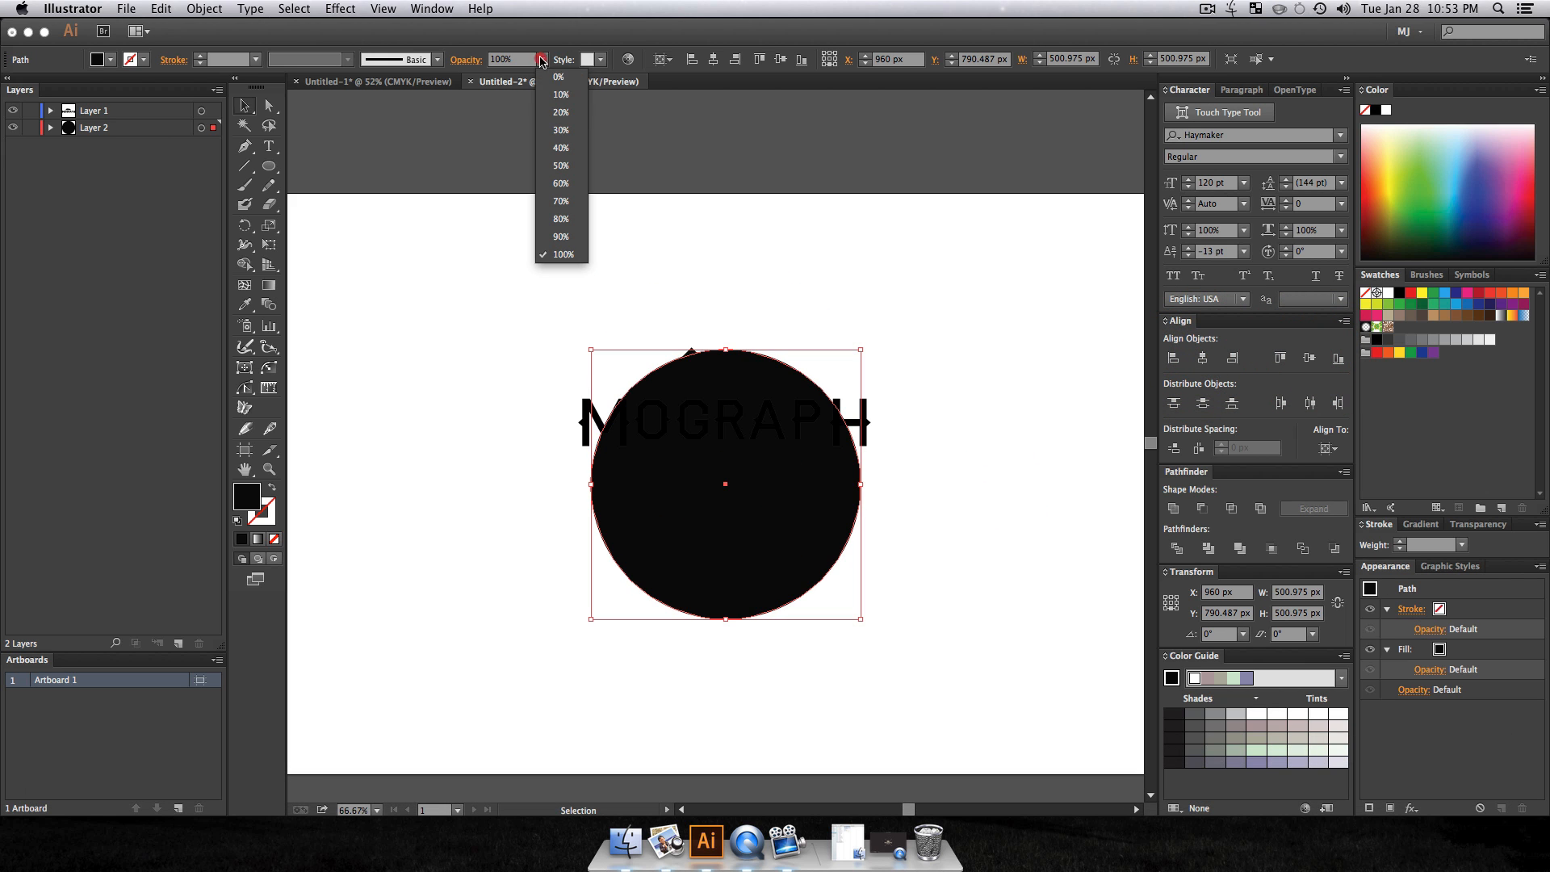
left_click(560, 183)
left_click(1100, 297)
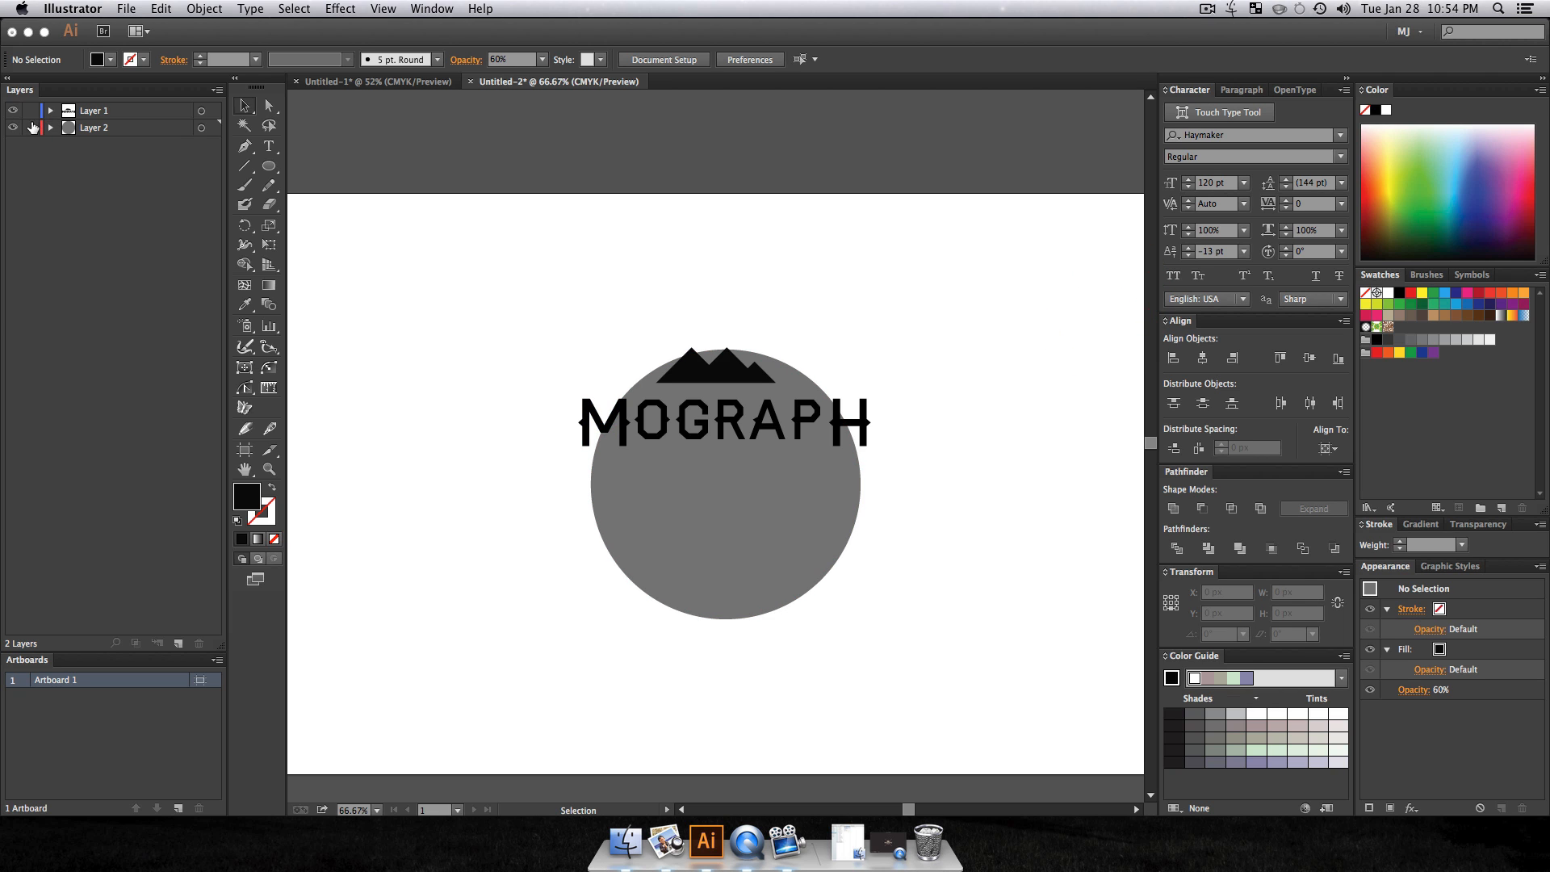
Step: Lock Layer 2, and group the mountains and wordmark on Layer 1
left_click(30, 128)
left_click(99, 114)
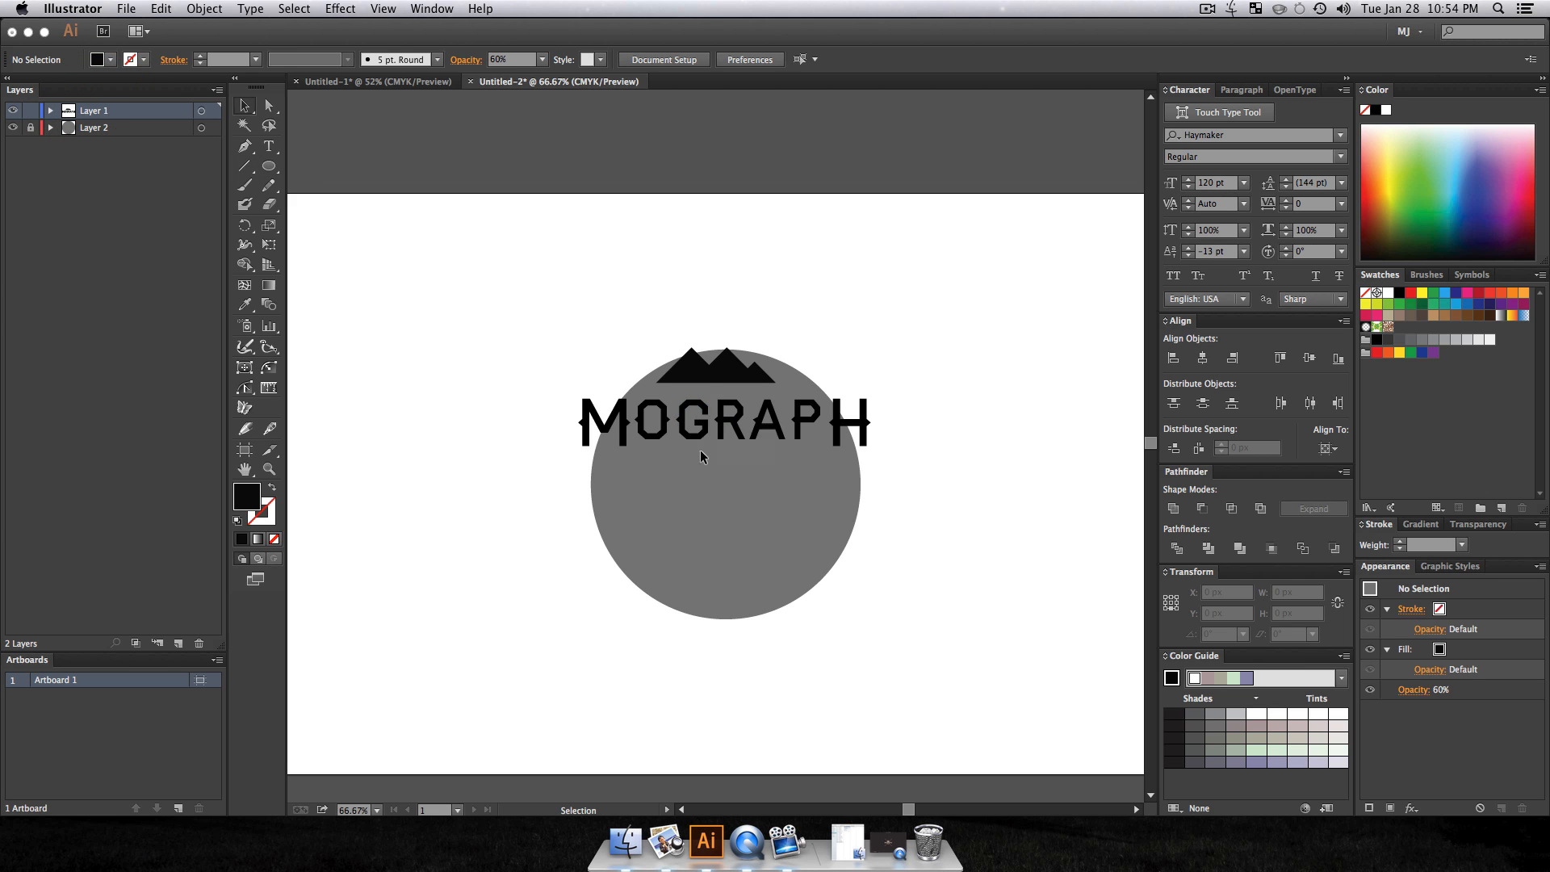
key("super+a")
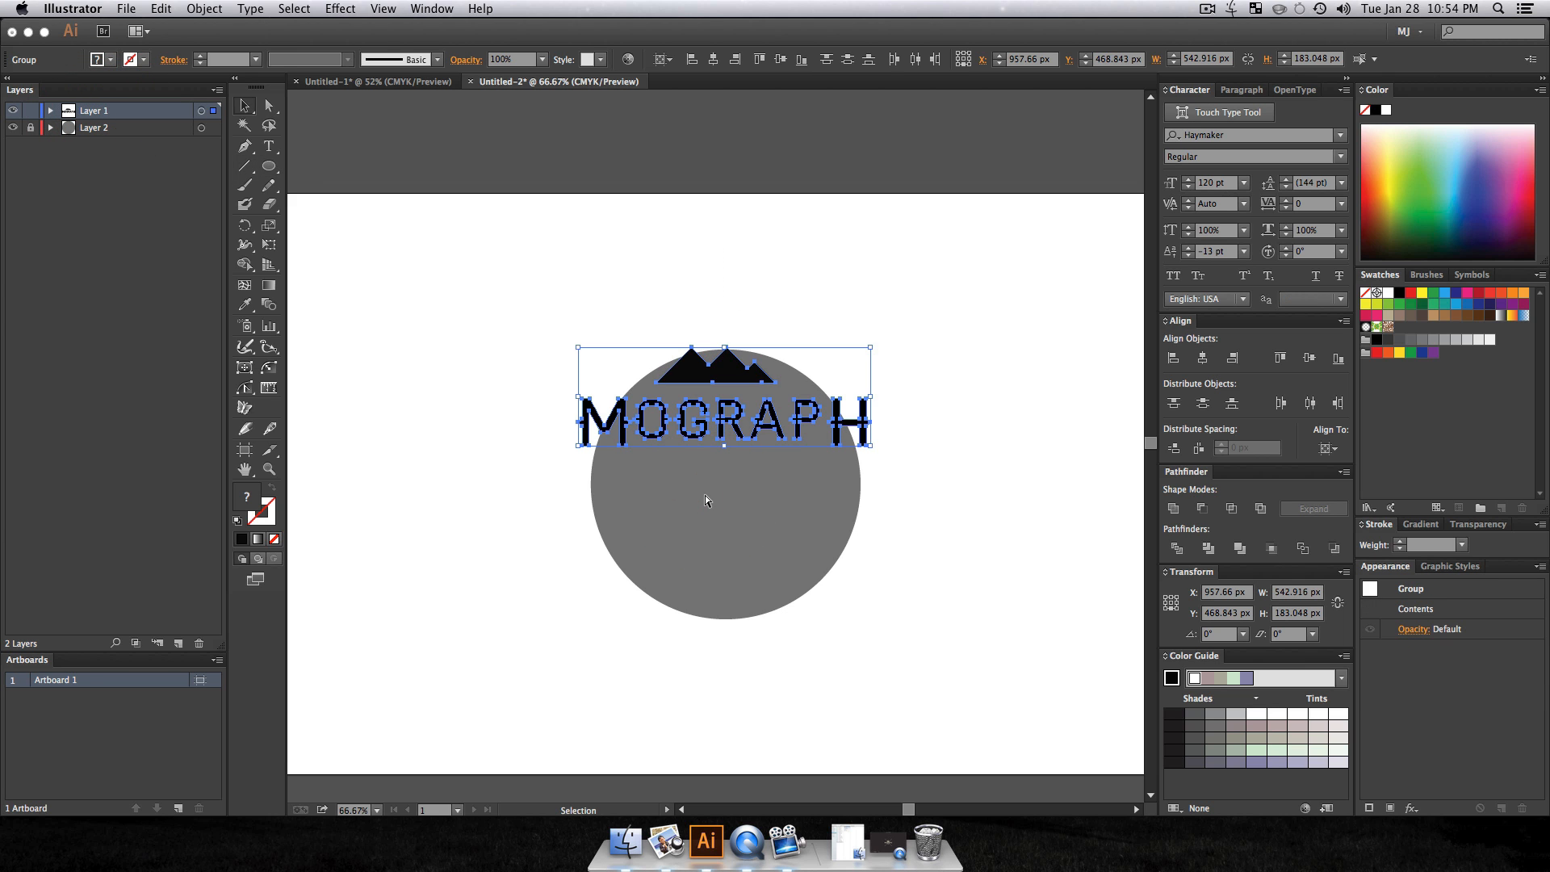
key("super+g")
Step: Centre the grouped mountains and wordmark horizontally and vertically on the artboard
left_click(1201, 357)
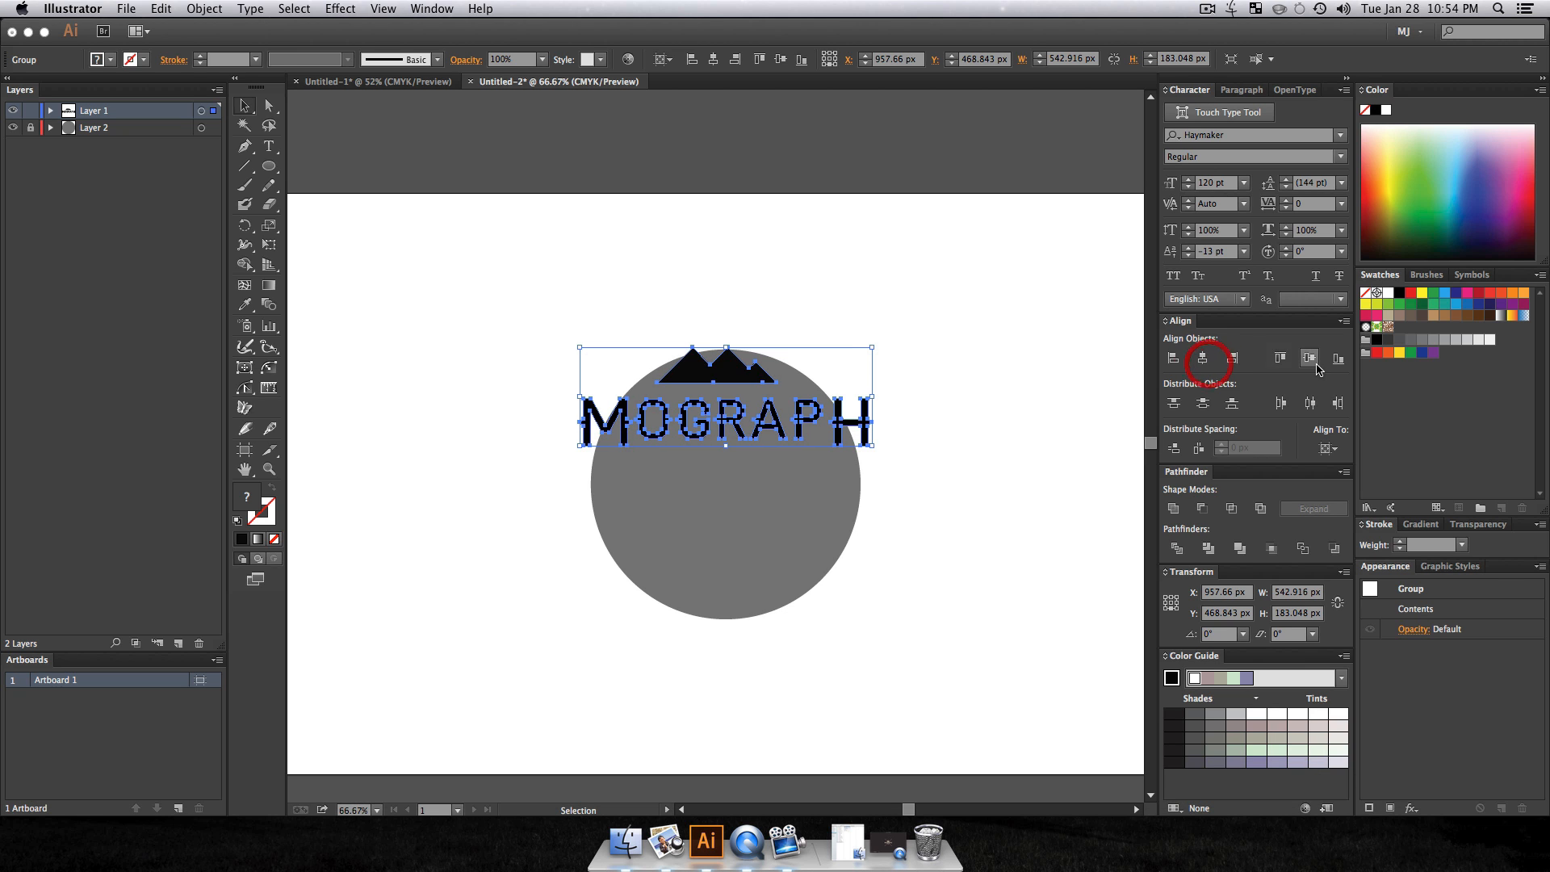
left_click(1308, 357)
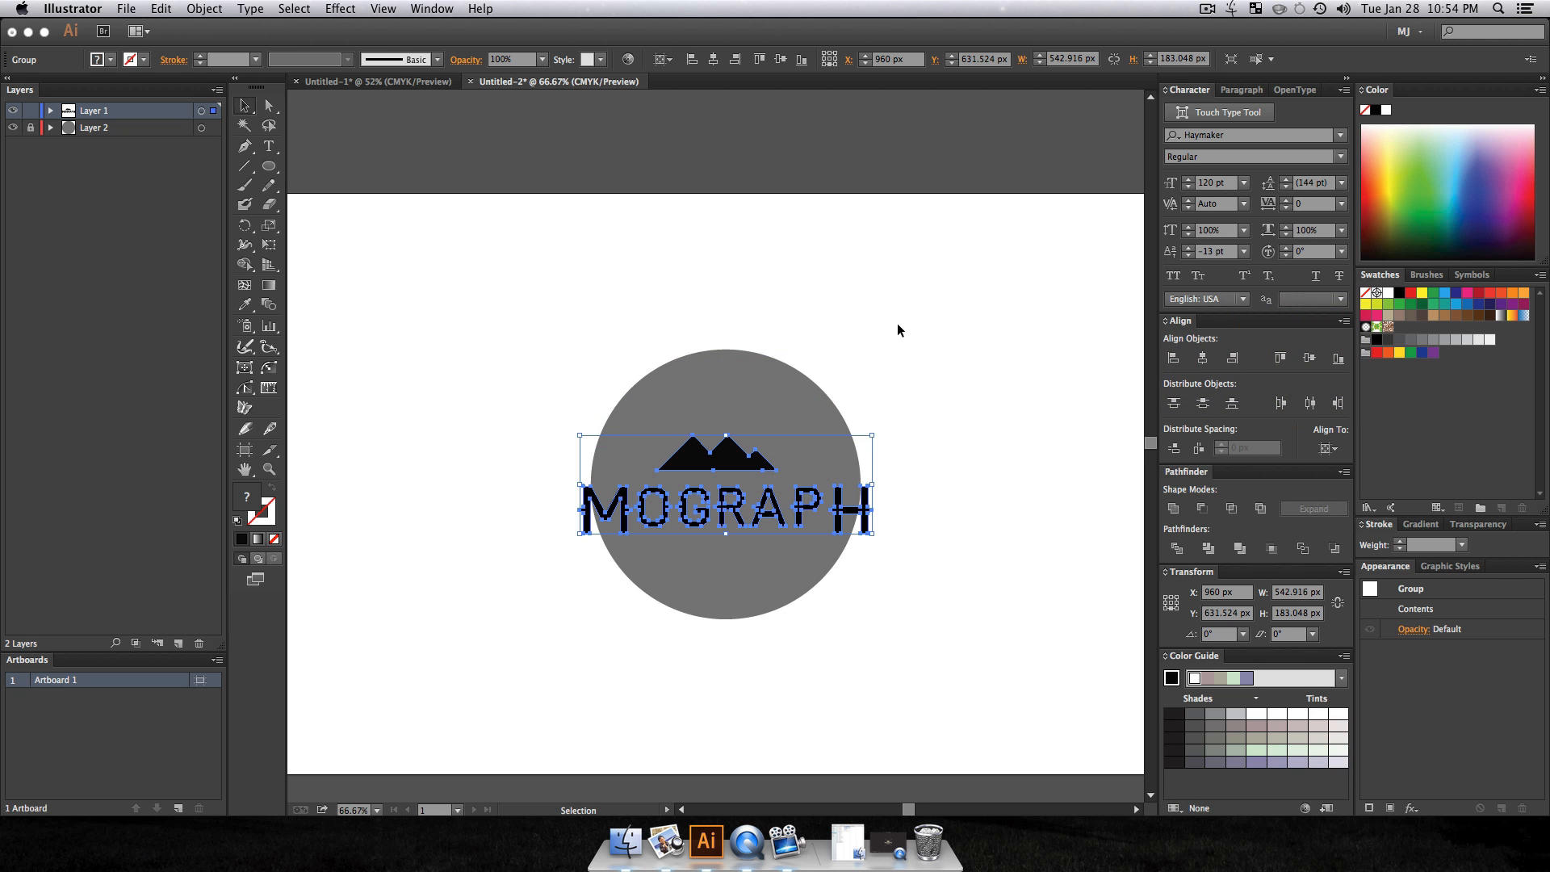
left_click(856, 248)
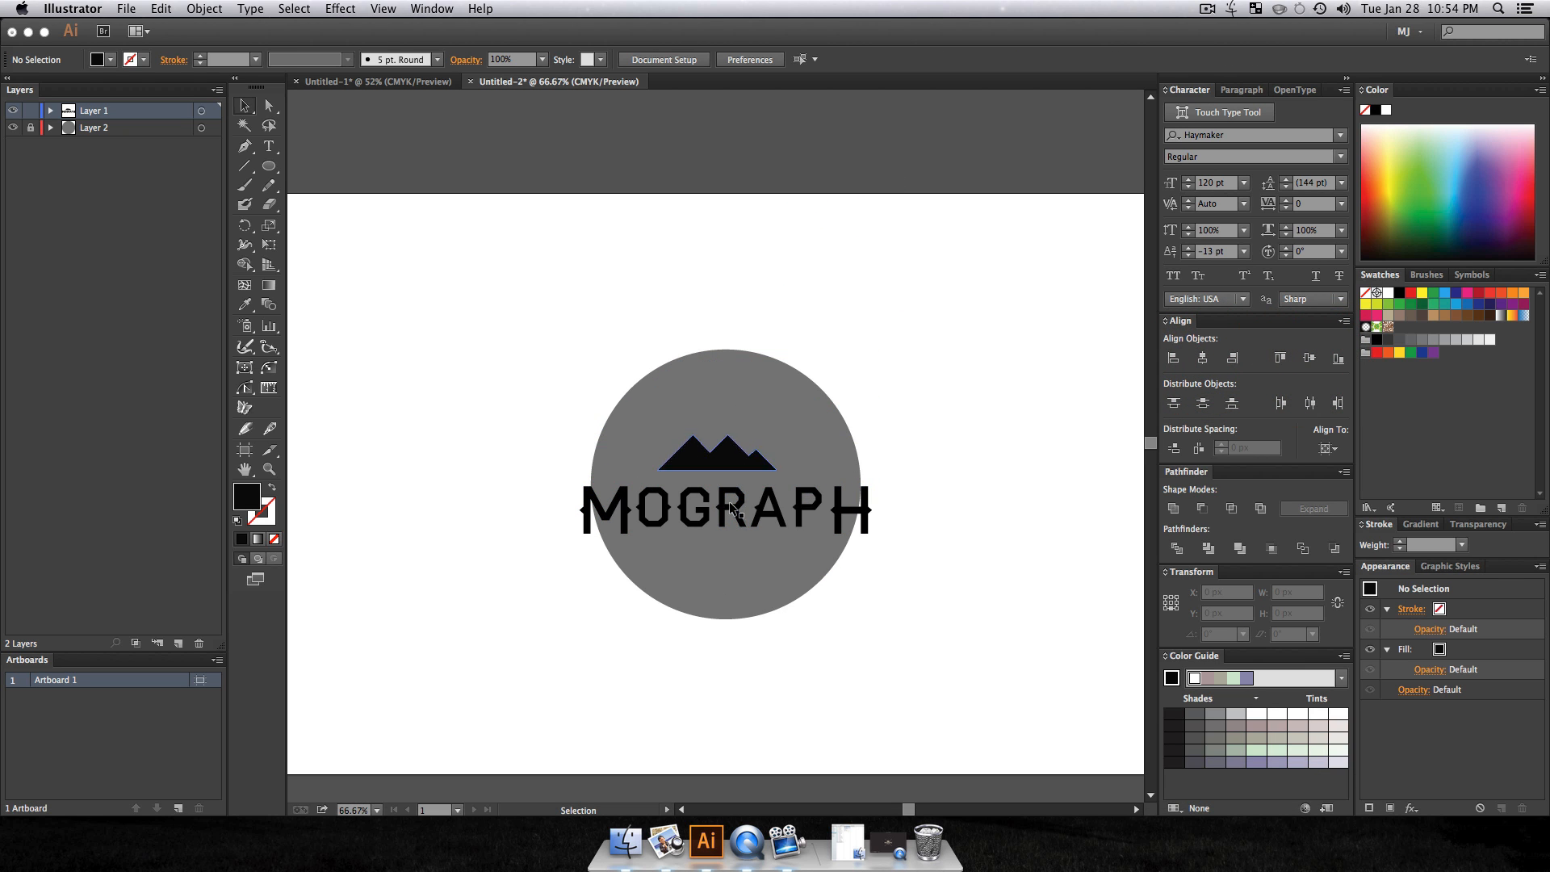
left_click(941, 523)
Step: Ungroup the logo so the mountains and the wordmark can be selected separately
left_click(796, 505)
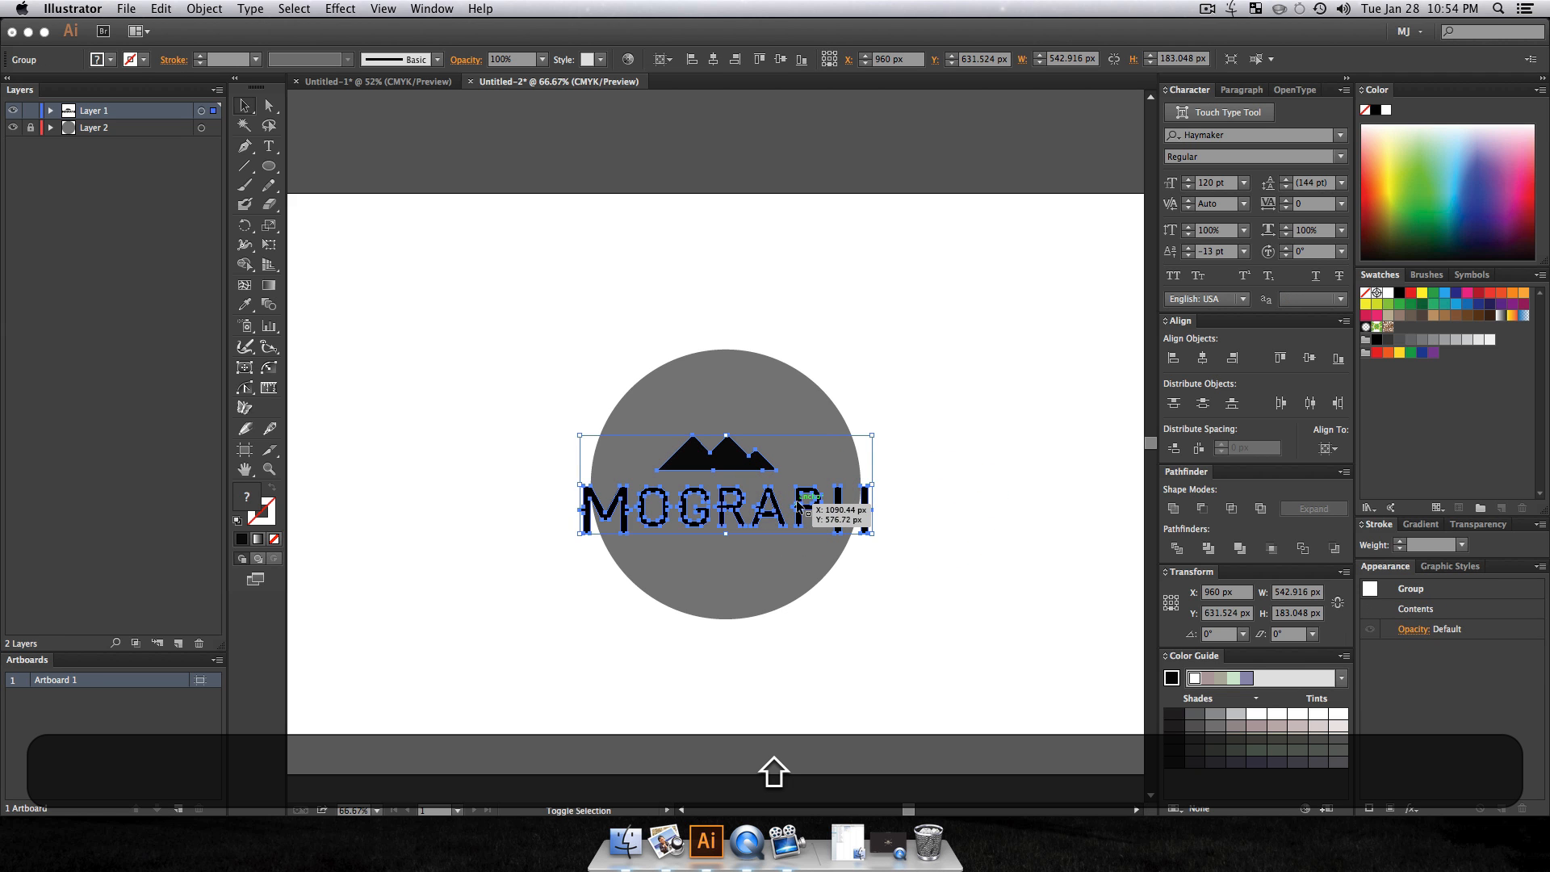
key("shift+super+g")
left_click(1027, 410)
left_click(693, 464)
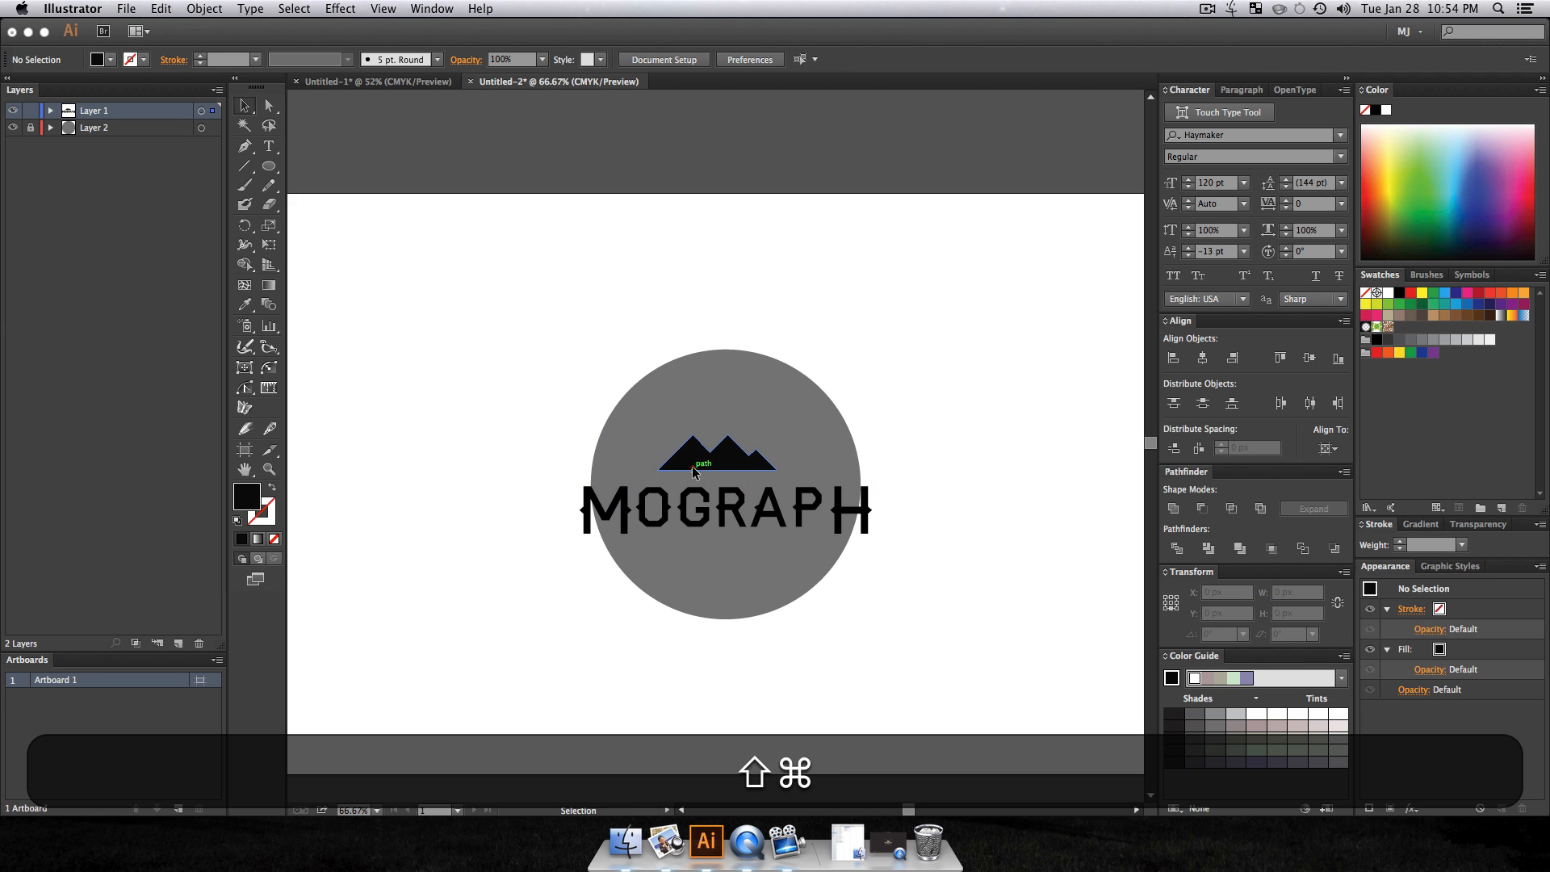
left_click(959, 487)
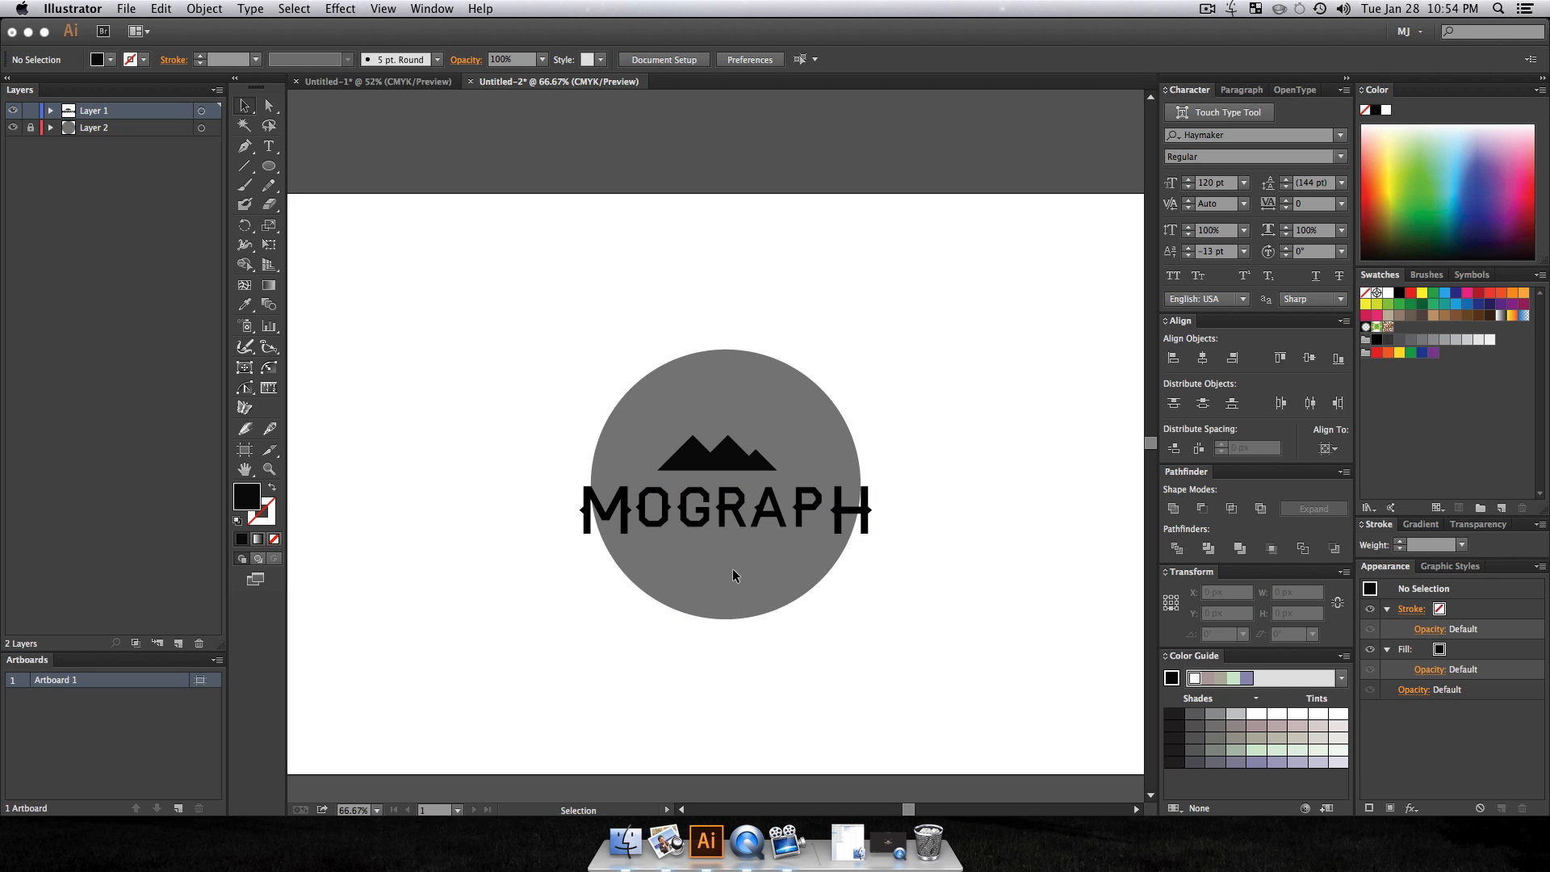
Step: Draw a second black circle about 340 px in diameter over the logo and centre it horizontally on the artboard
left_click(1008, 298)
left_click(273, 167)
left_click_drag(648, 374, 782, 558)
key("v")
left_click_drag(776, 485, 745, 483)
left_click(1210, 360)
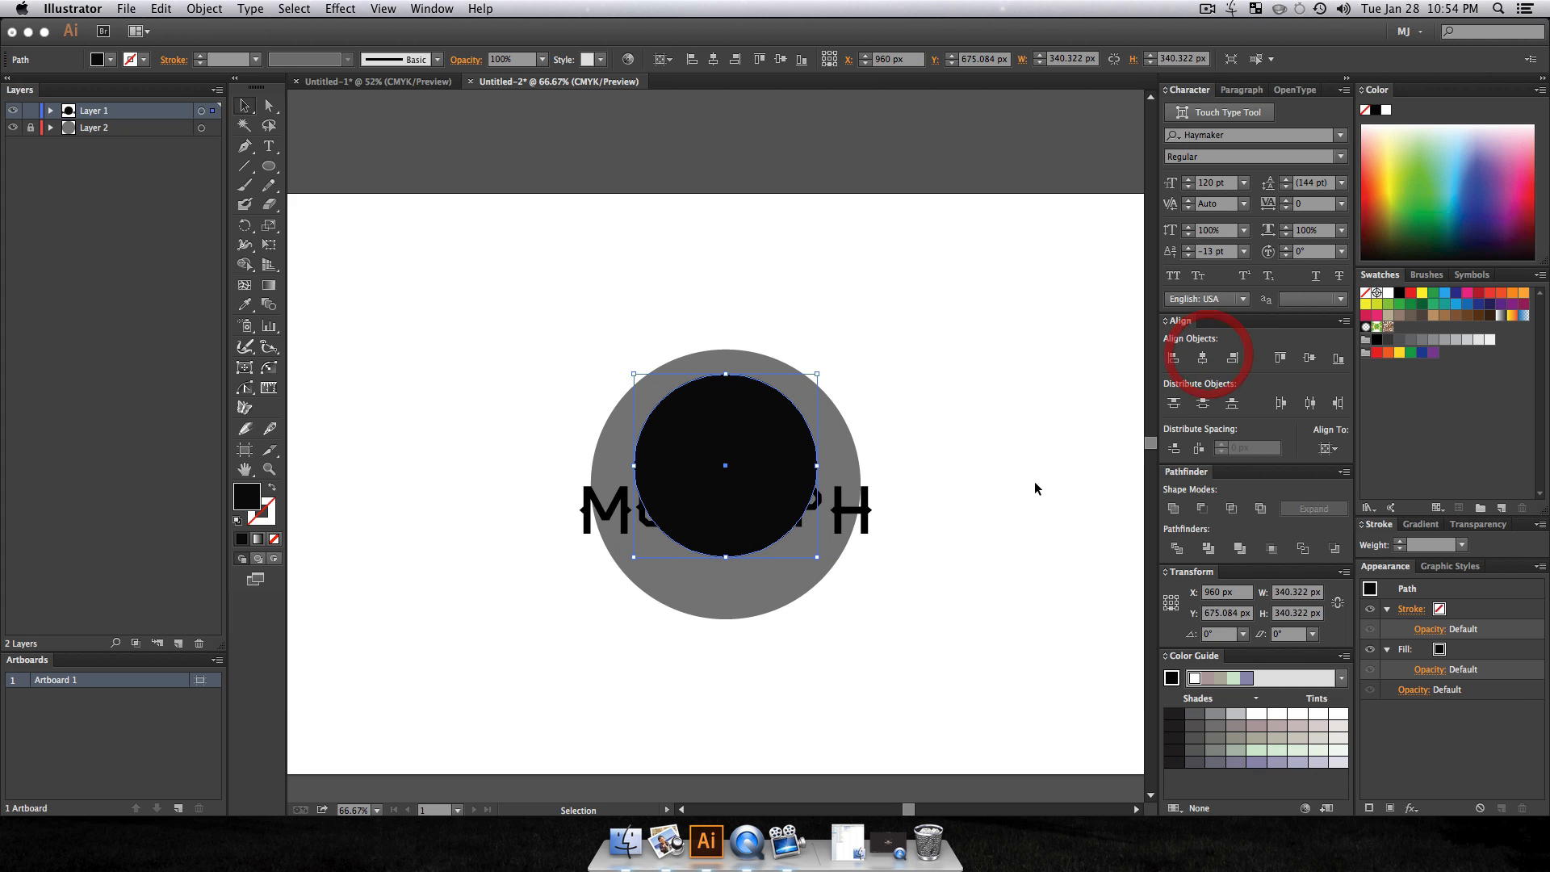
left_click(1033, 484)
Step: Set the smaller circle's opacity to 30%
left_click(725, 465)
left_click(548, 59)
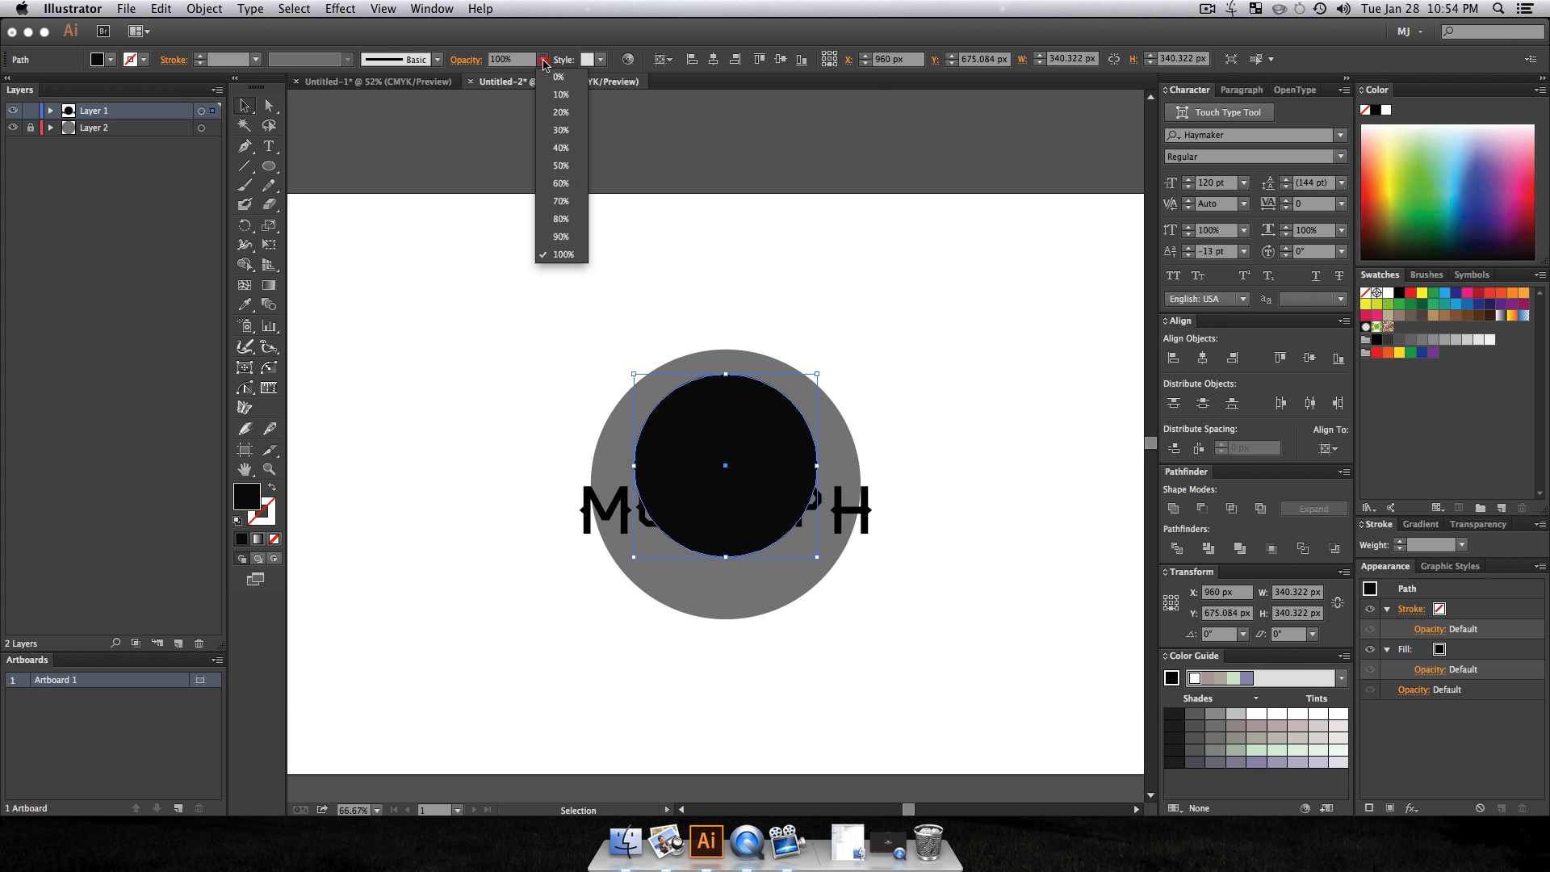
left_click(550, 131)
left_click(922, 279)
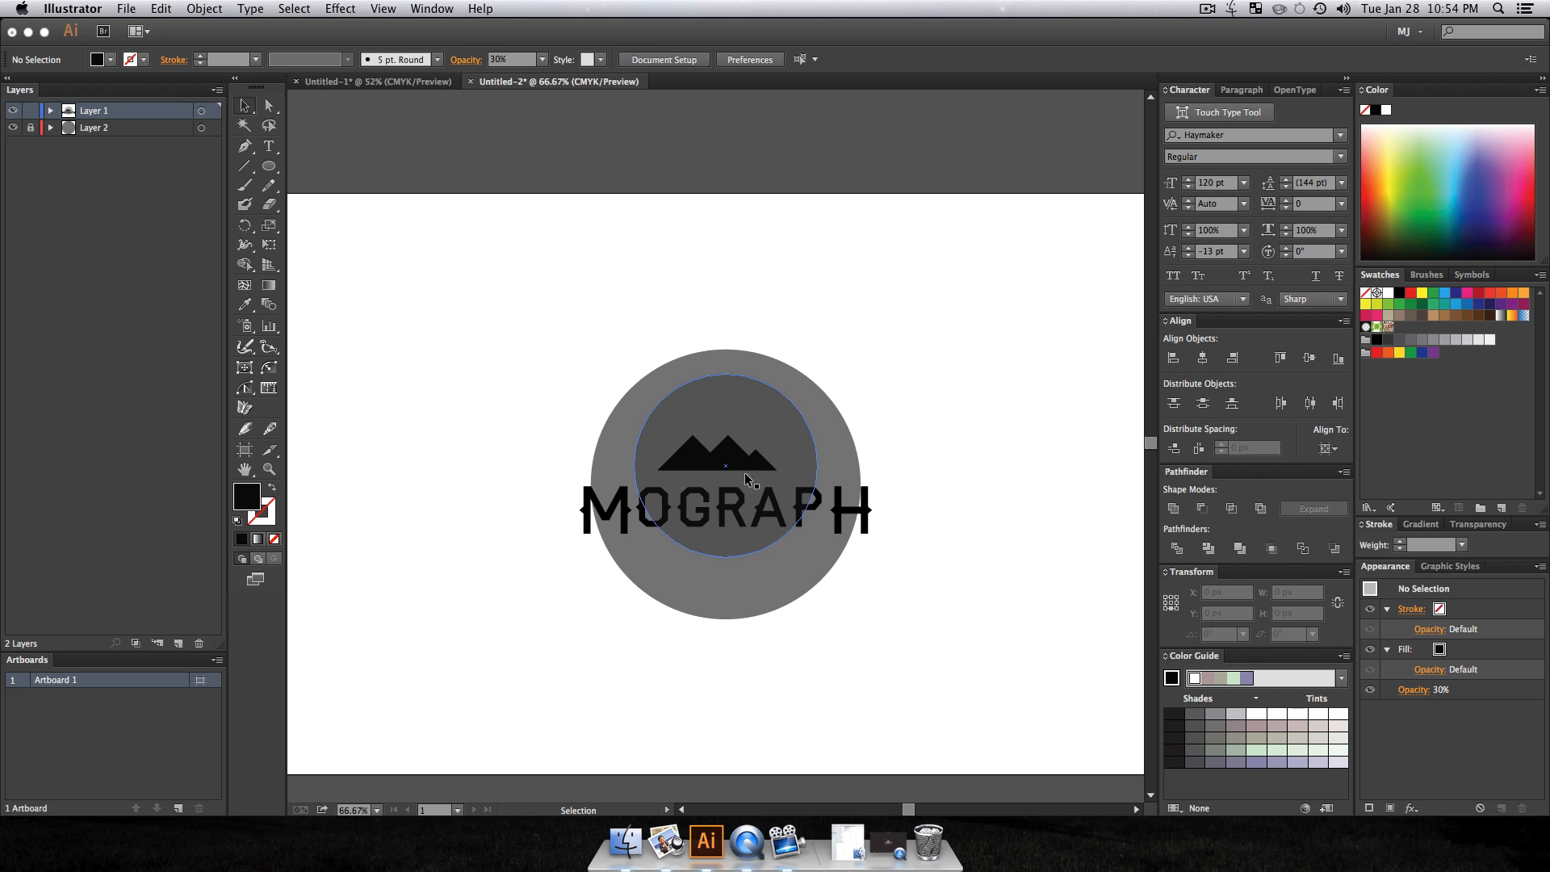
Step: Enlarge the smaller circle proportionally to about 451 px and move it so its bottom edge meets the large circle's bottom edge
left_click(767, 437)
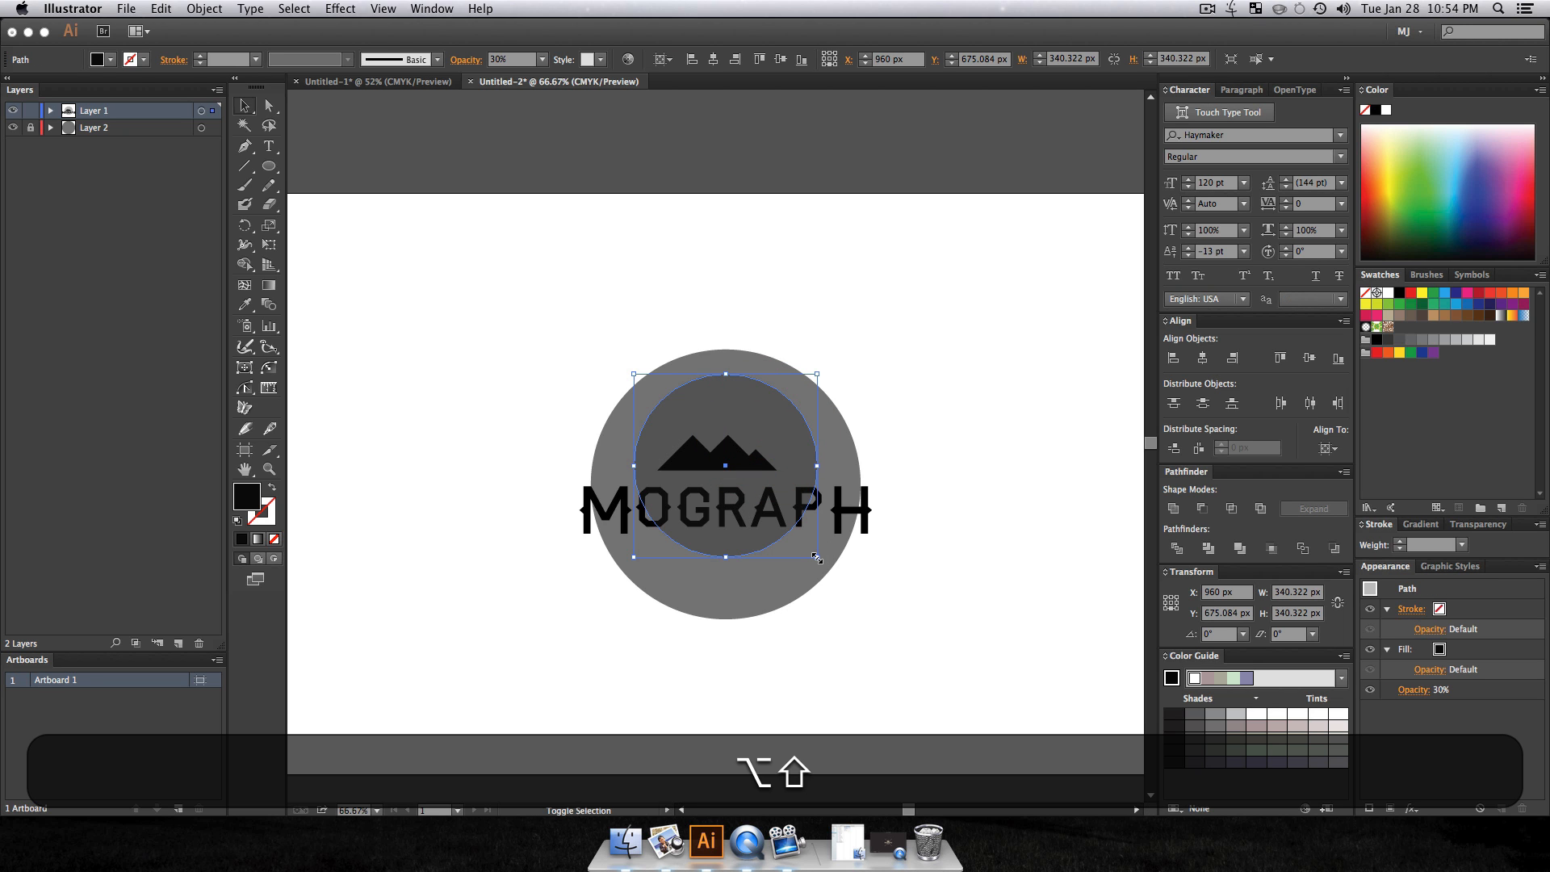
left_click_drag(817, 560, 846, 586)
left_click_drag(755, 433, 751, 461)
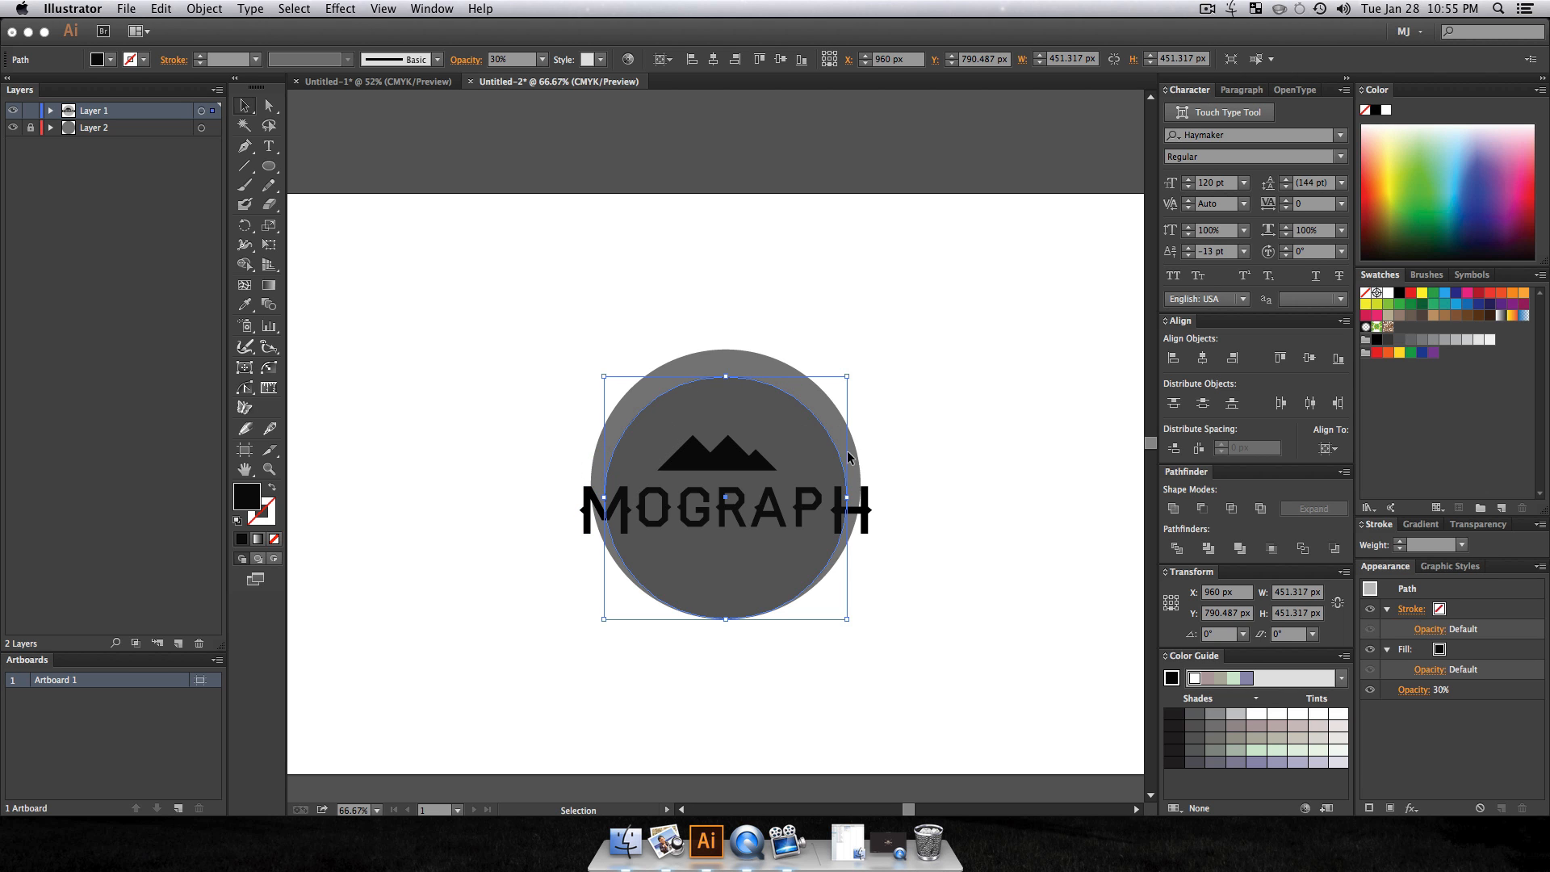
left_click(1010, 496)
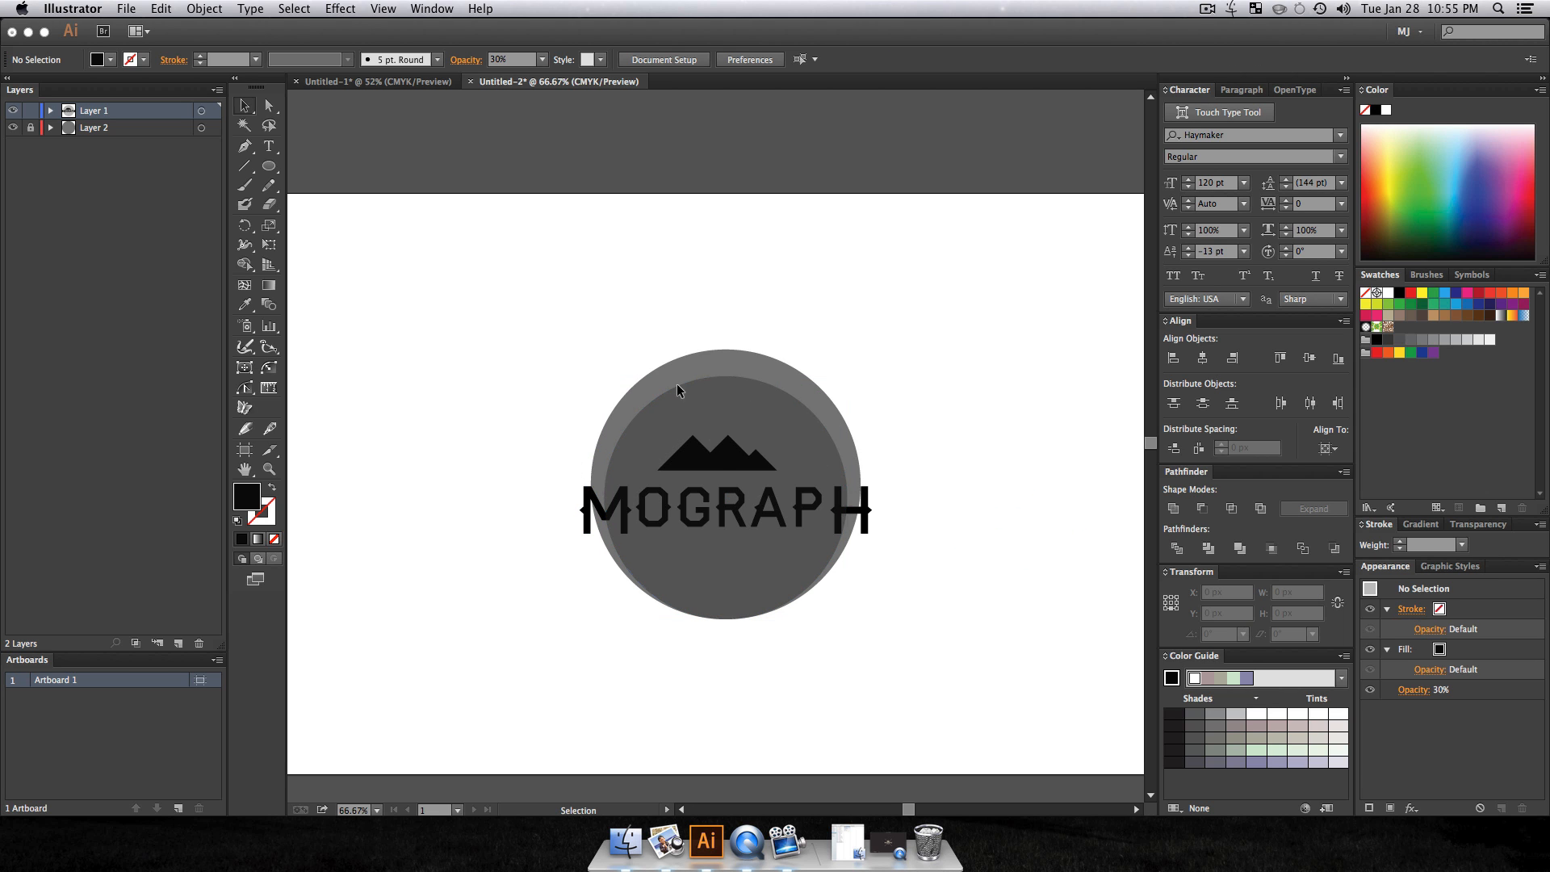
Step: Add the text "Special" as type on a path along the smaller circle
left_click(729, 407)
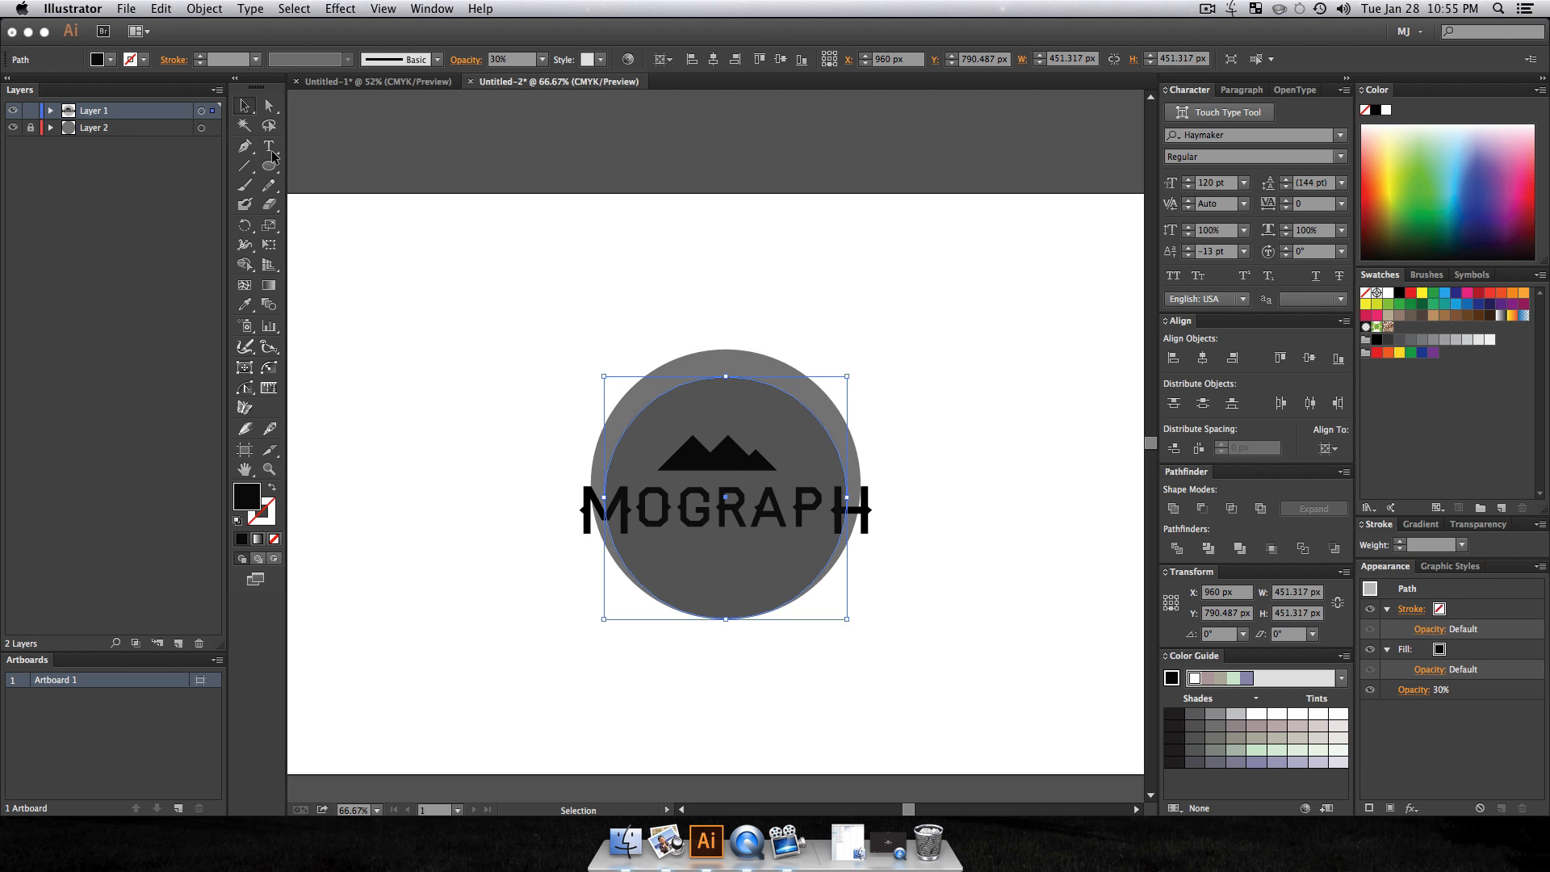
left_click_drag(271, 150, 390, 190)
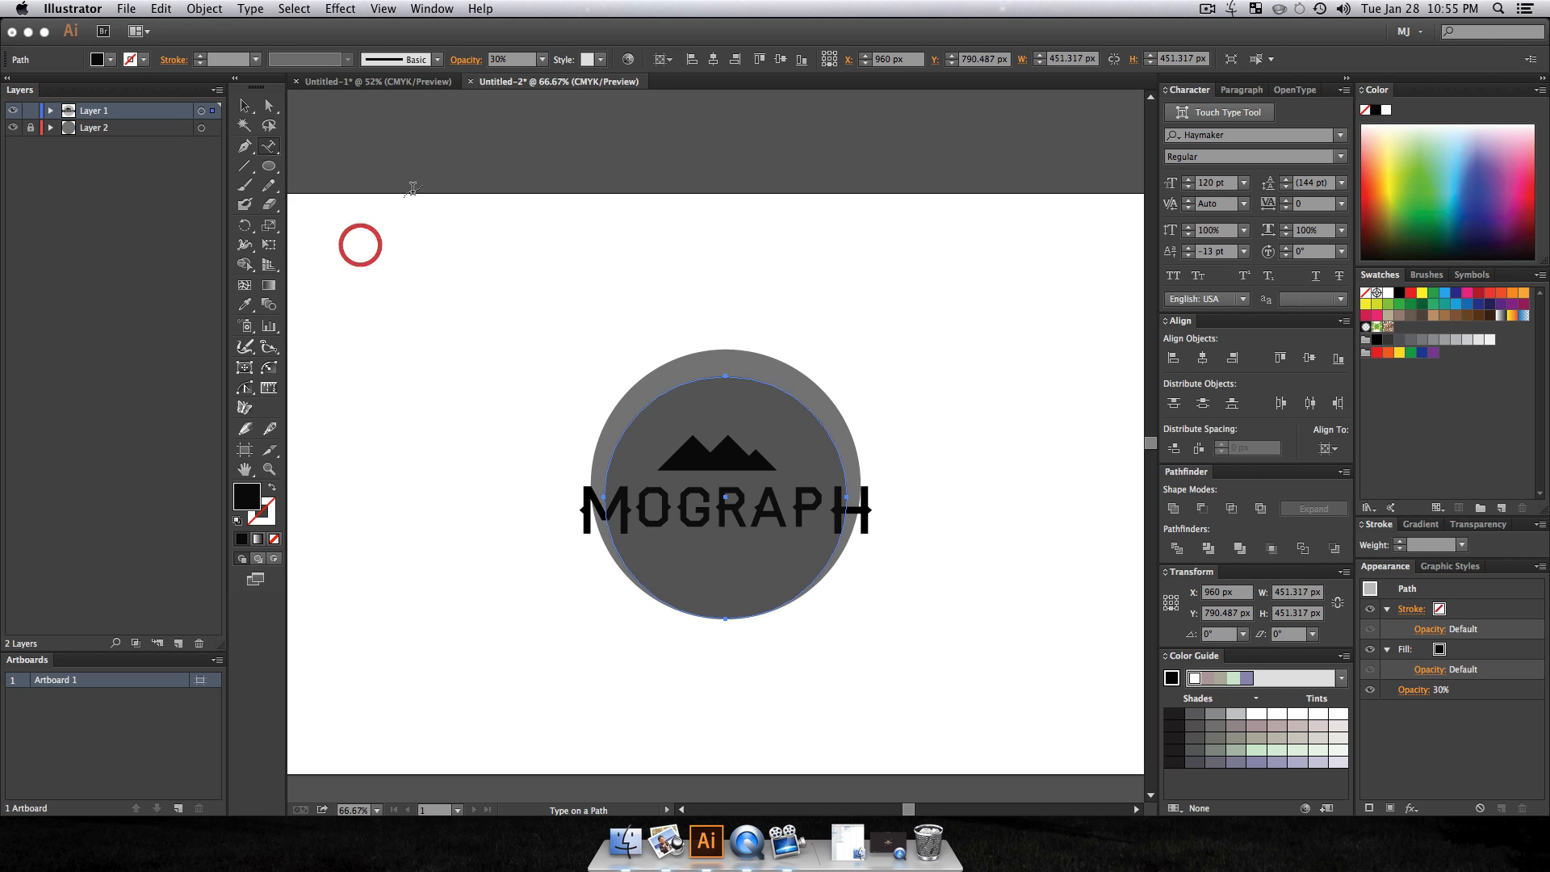
left_click(712, 377)
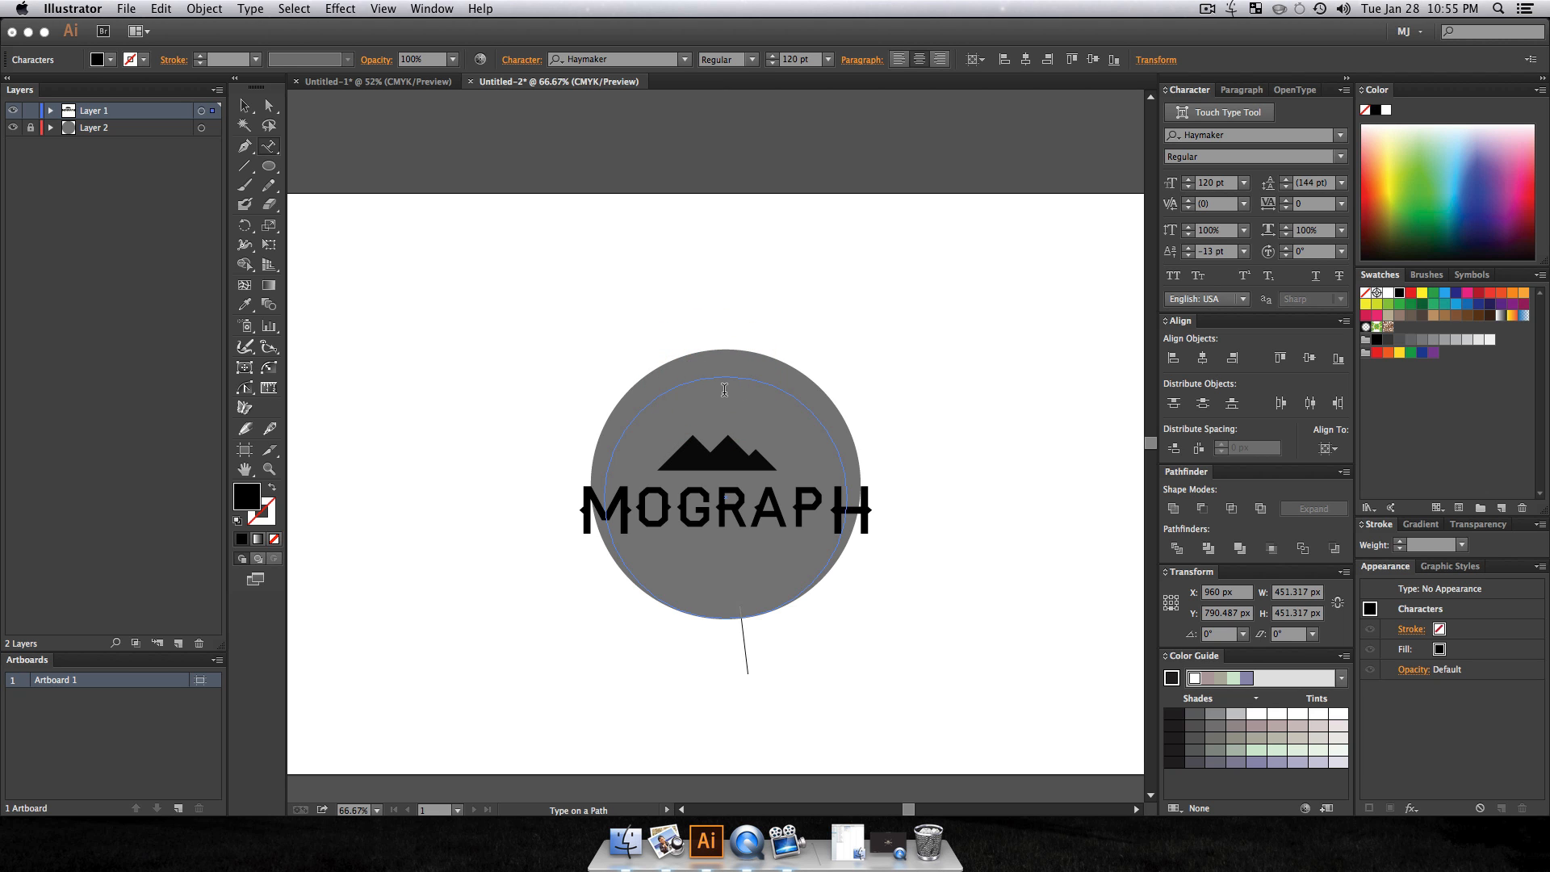
type("Special")
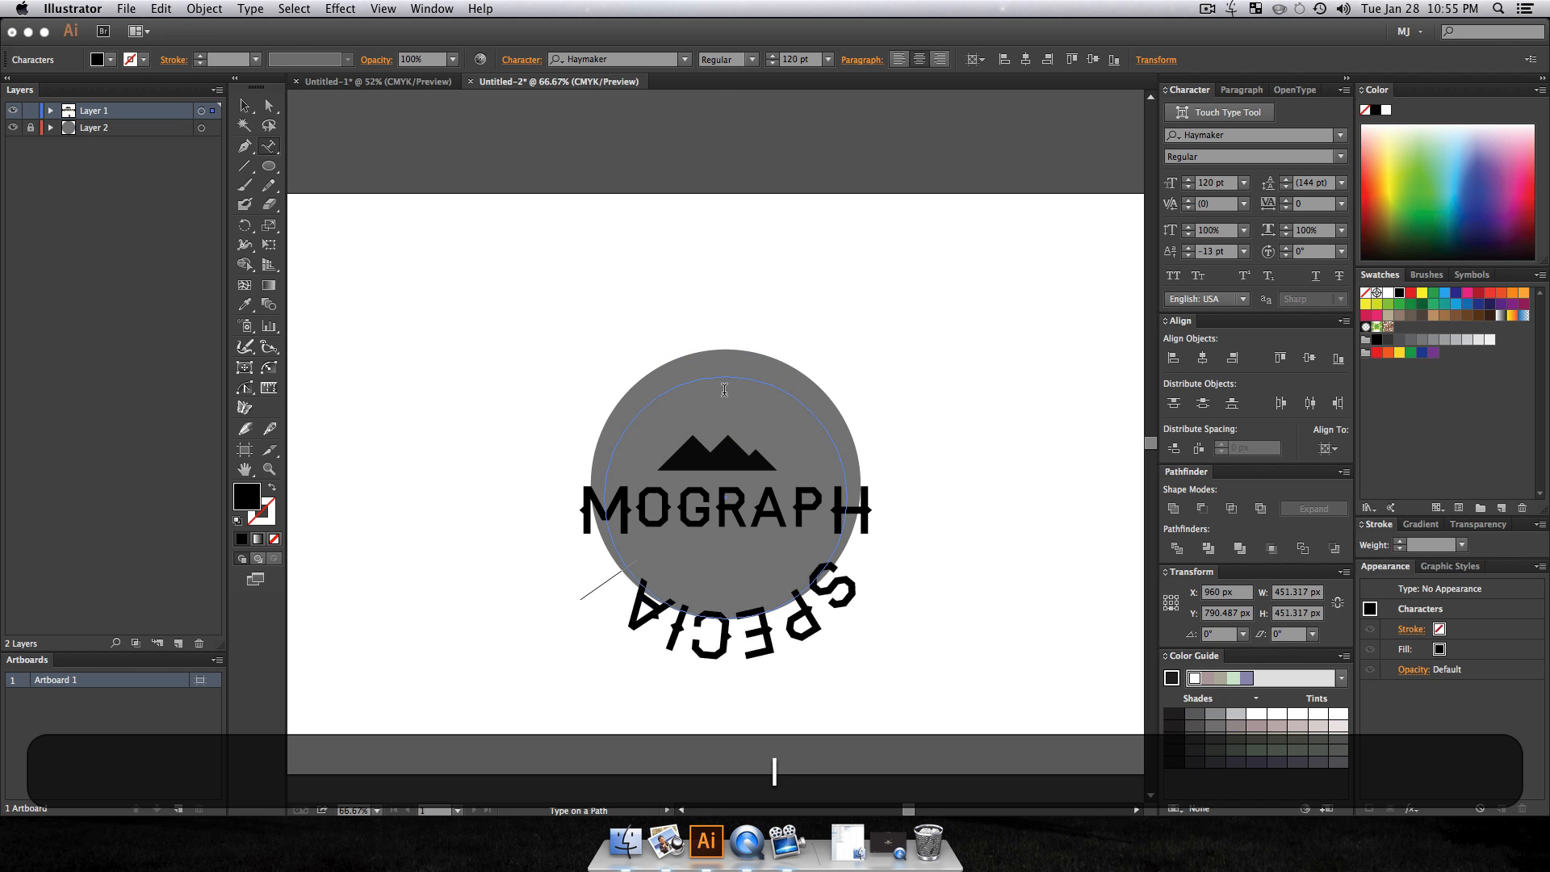
Step: Set the curved "Special" text in Wisdom Script Regular at 70 pt
key("super+a")
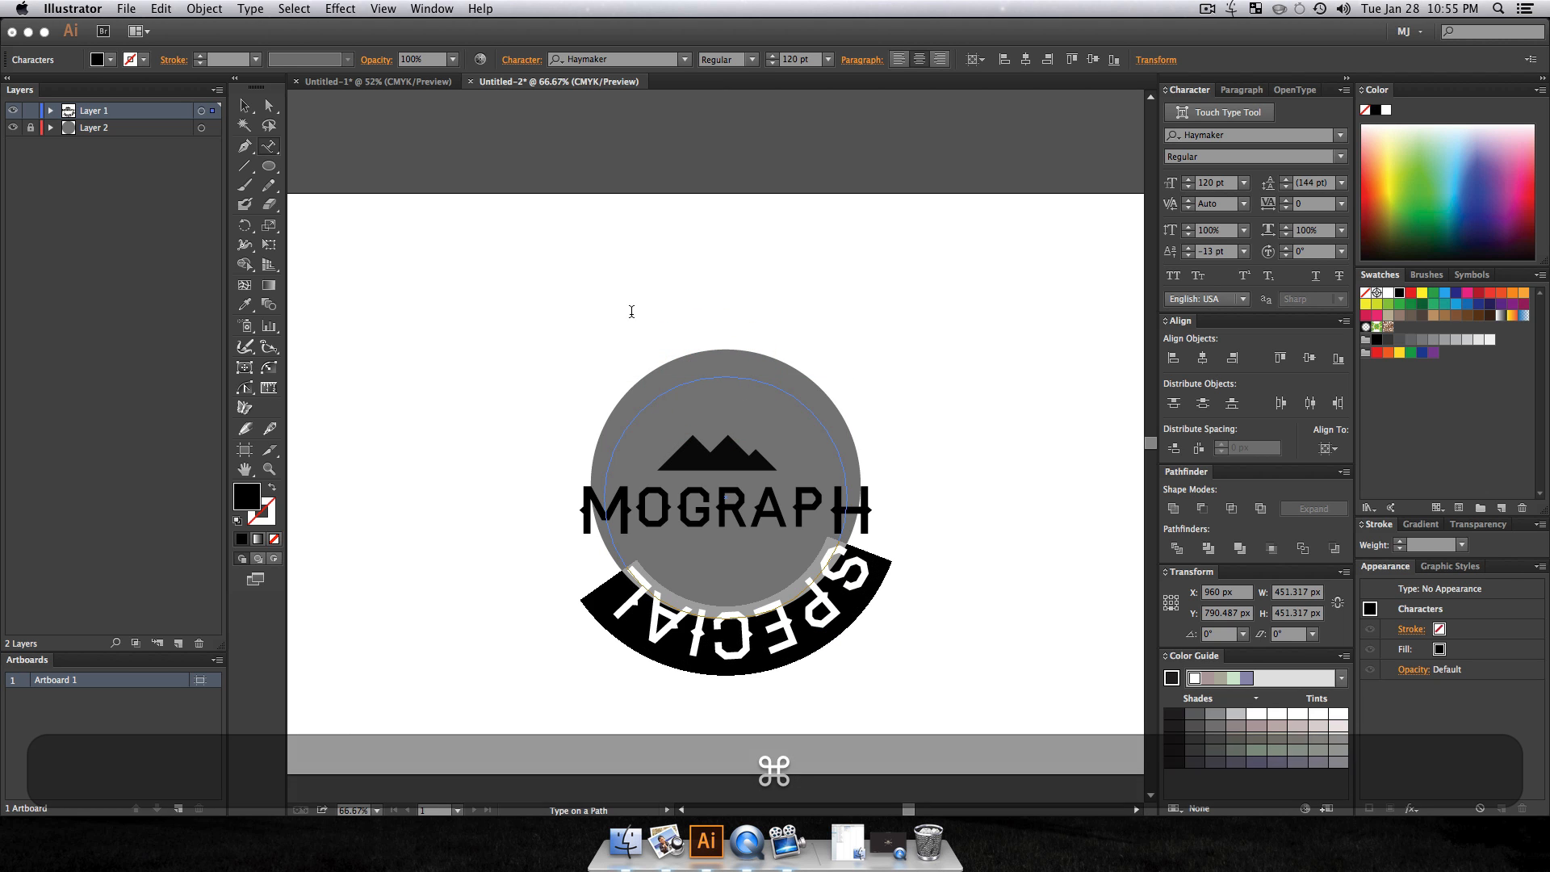
left_click(638, 57)
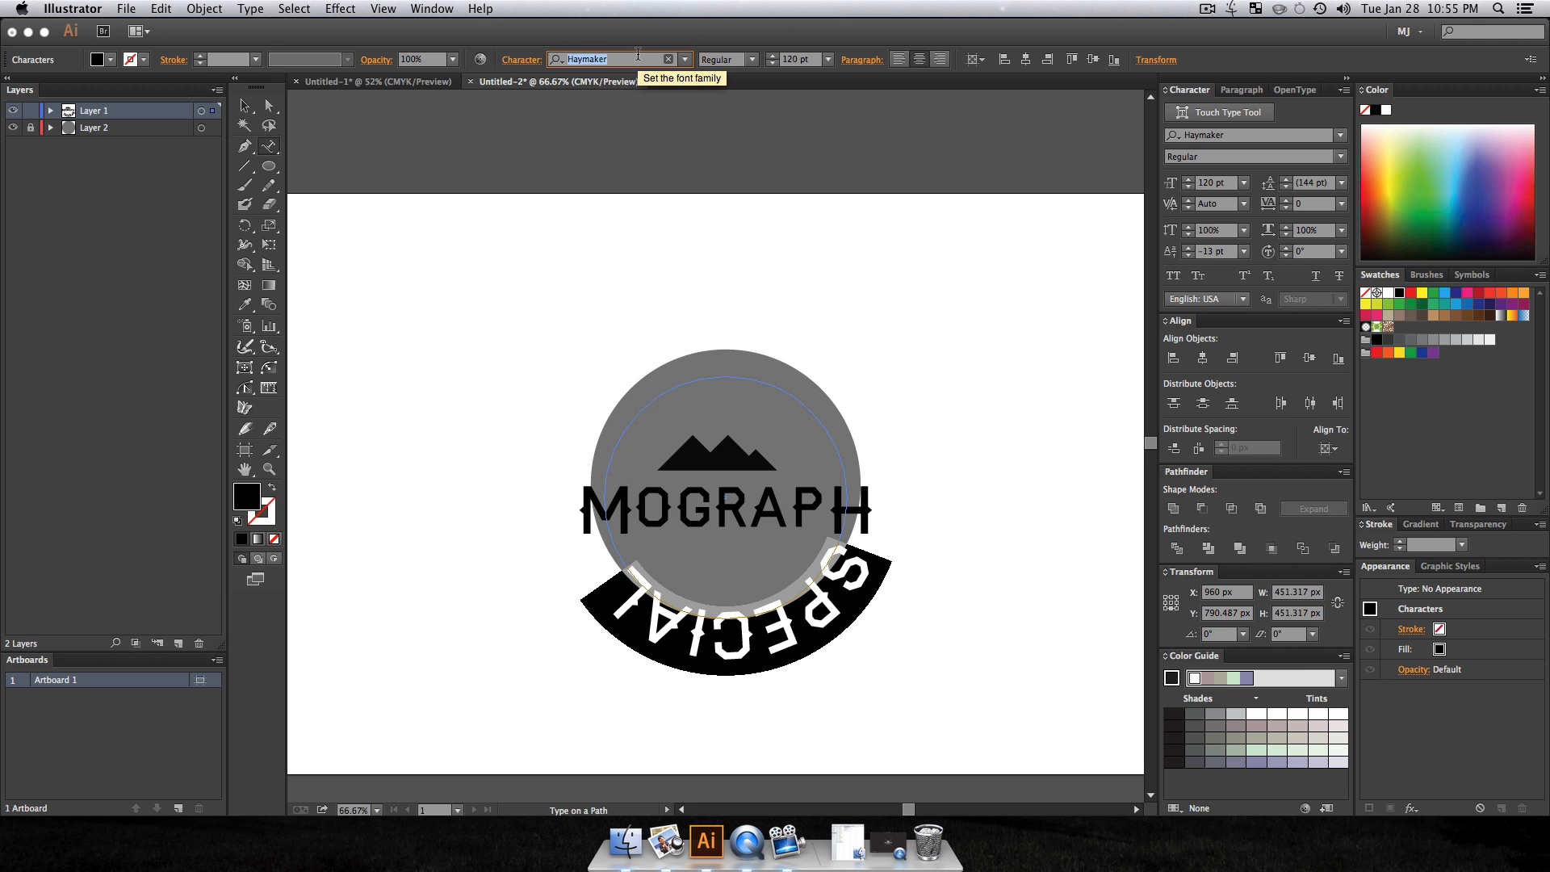
type("wis")
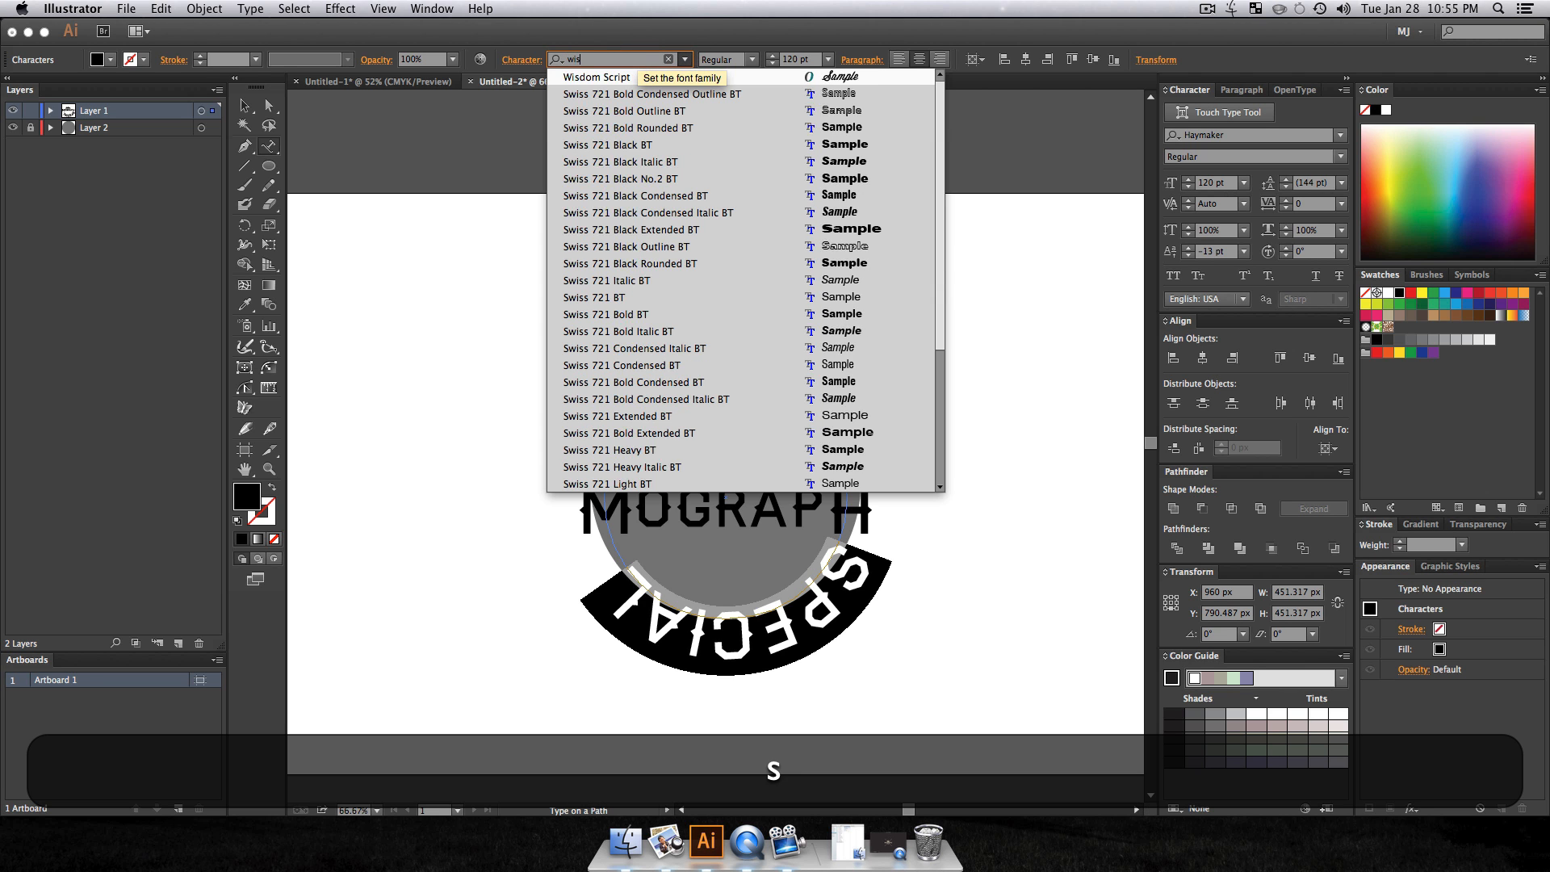
key("Return")
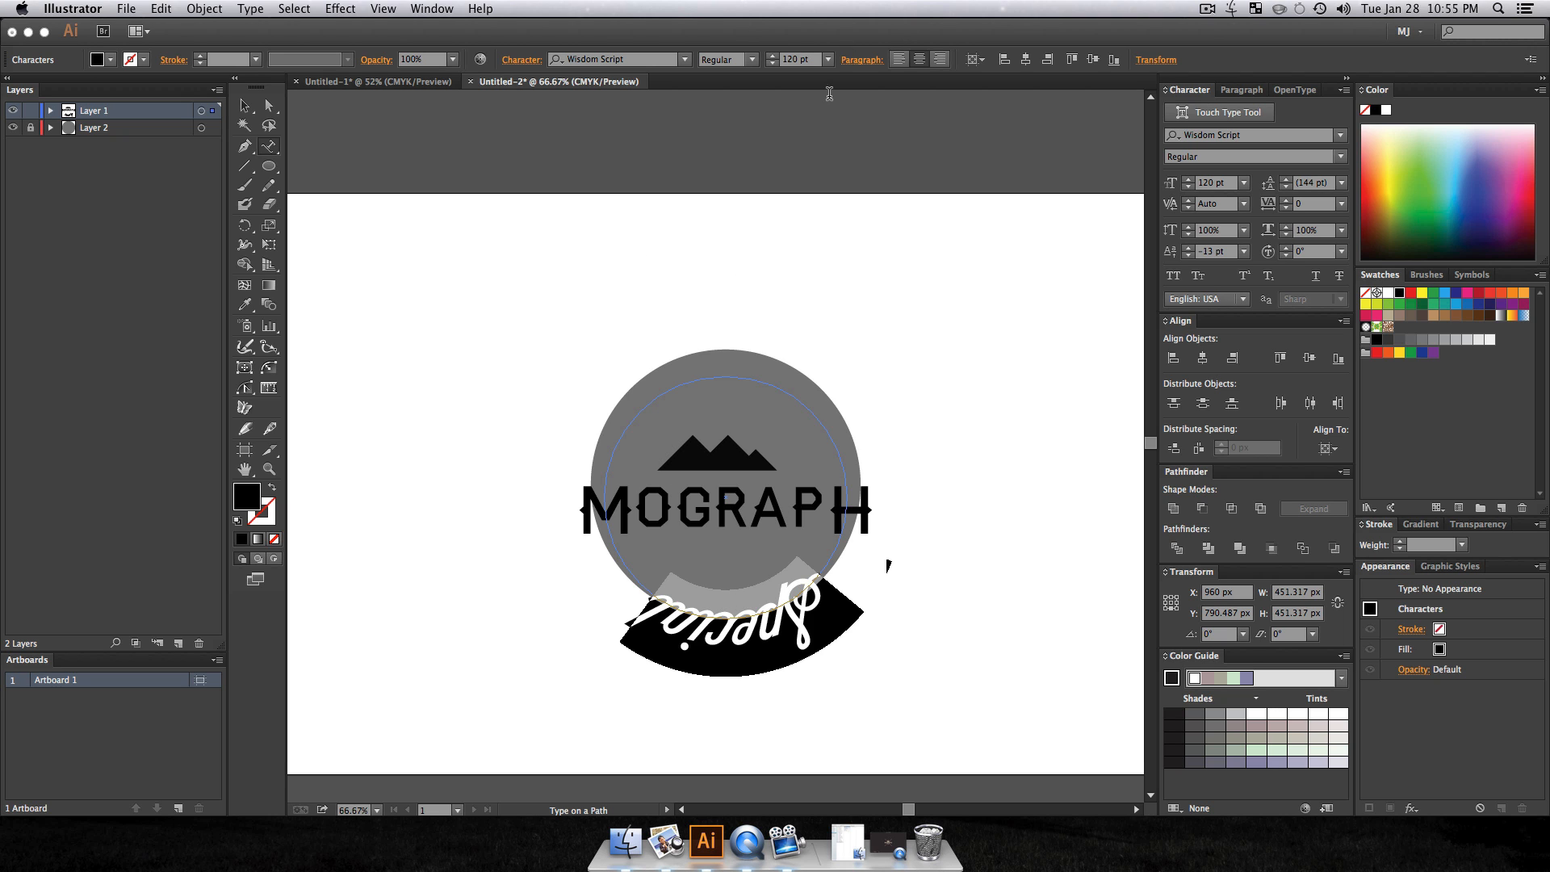
left_click(803, 59)
key("shift+Down")
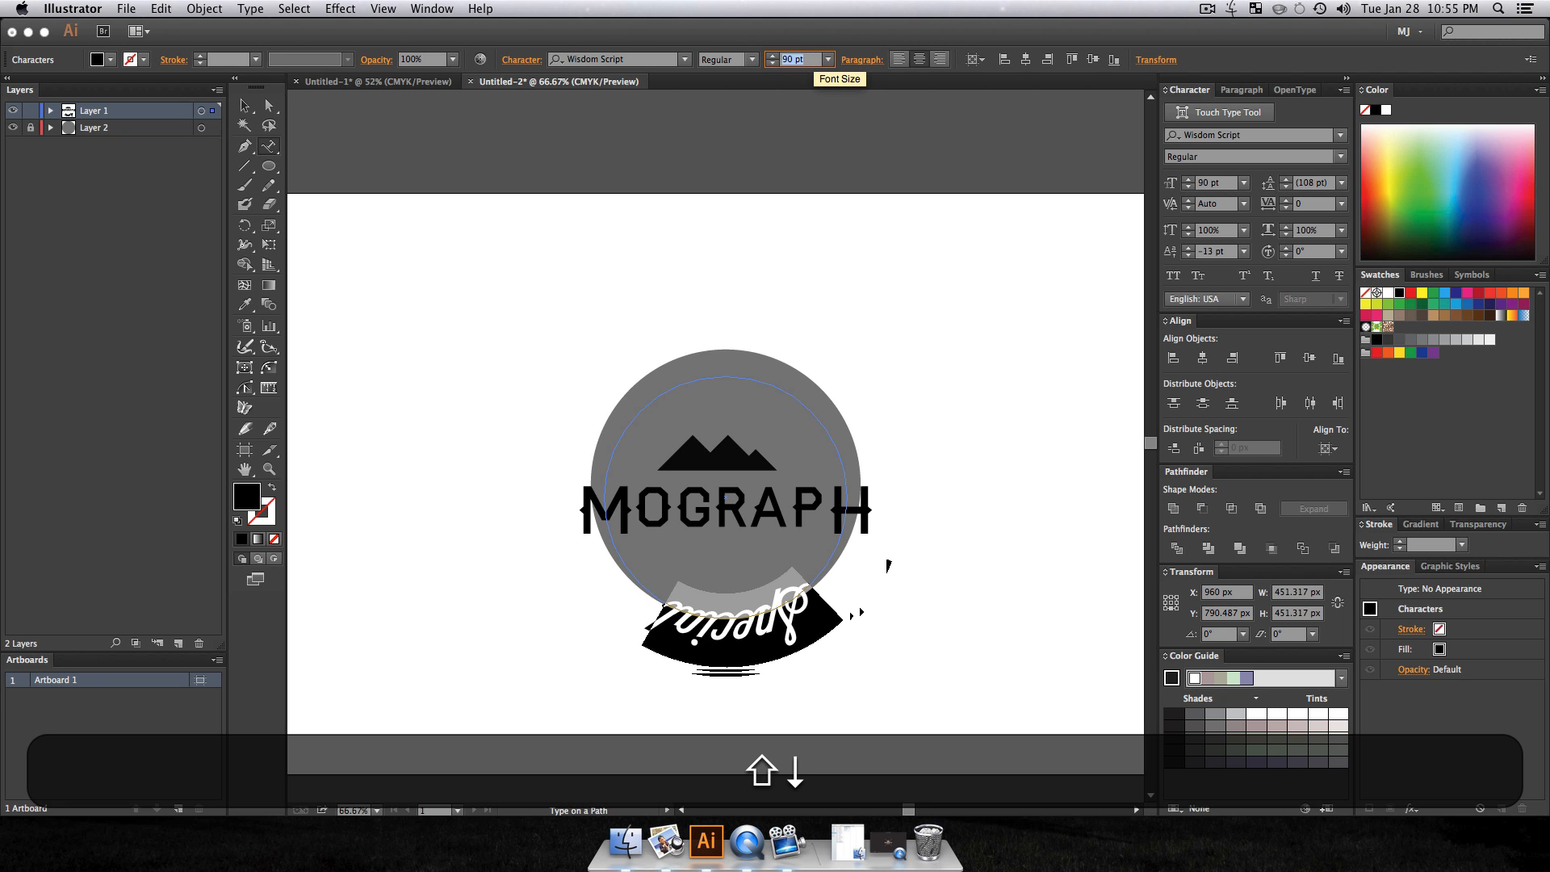
key("shift+Down")
key("shift+Down")
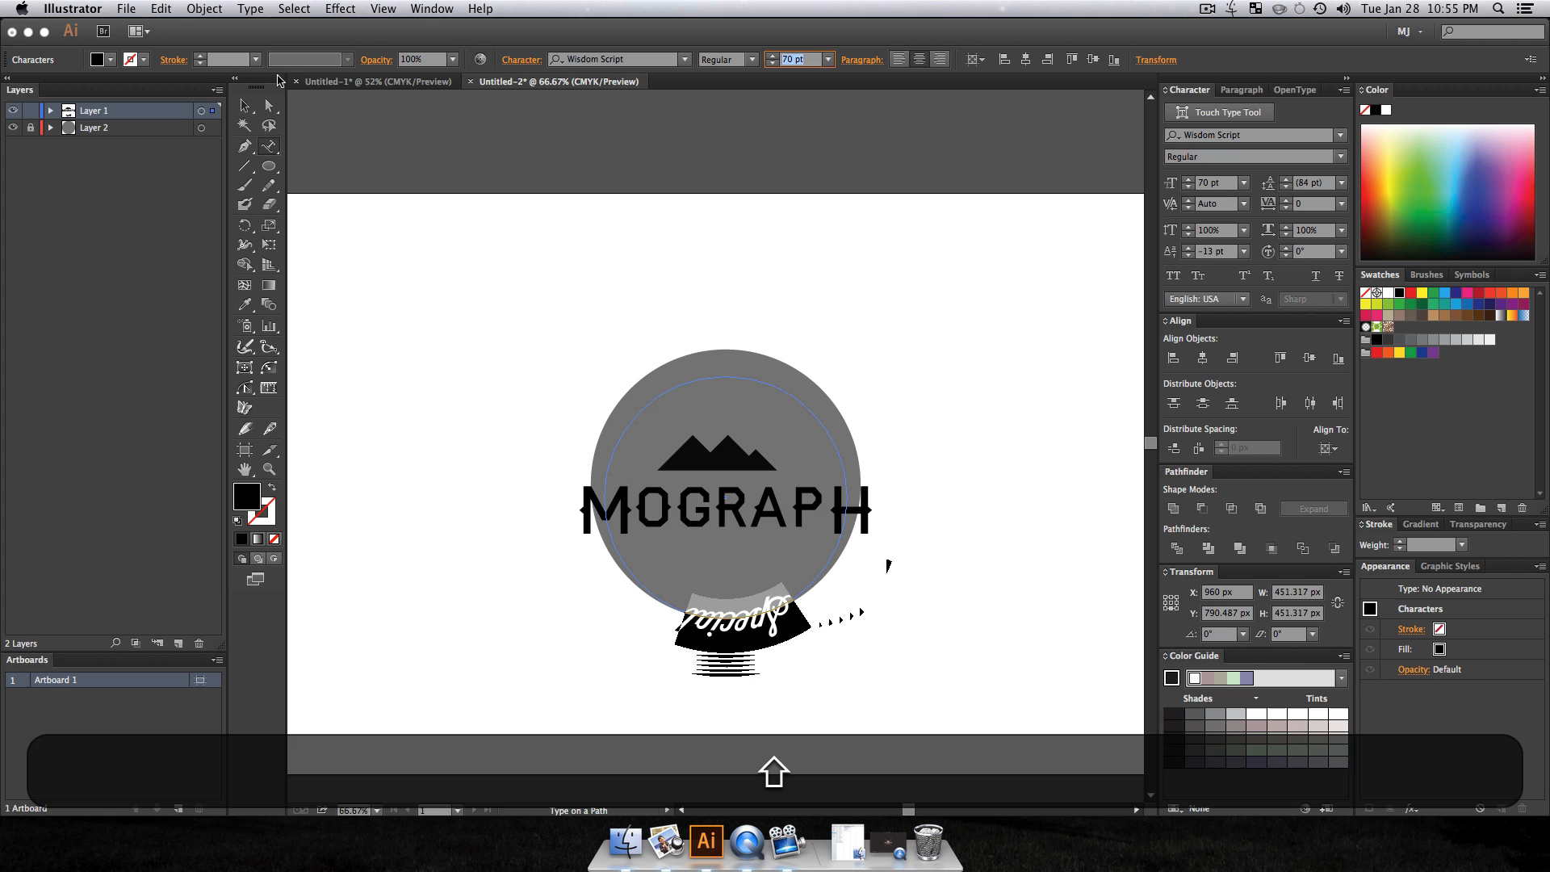
key("Escape")
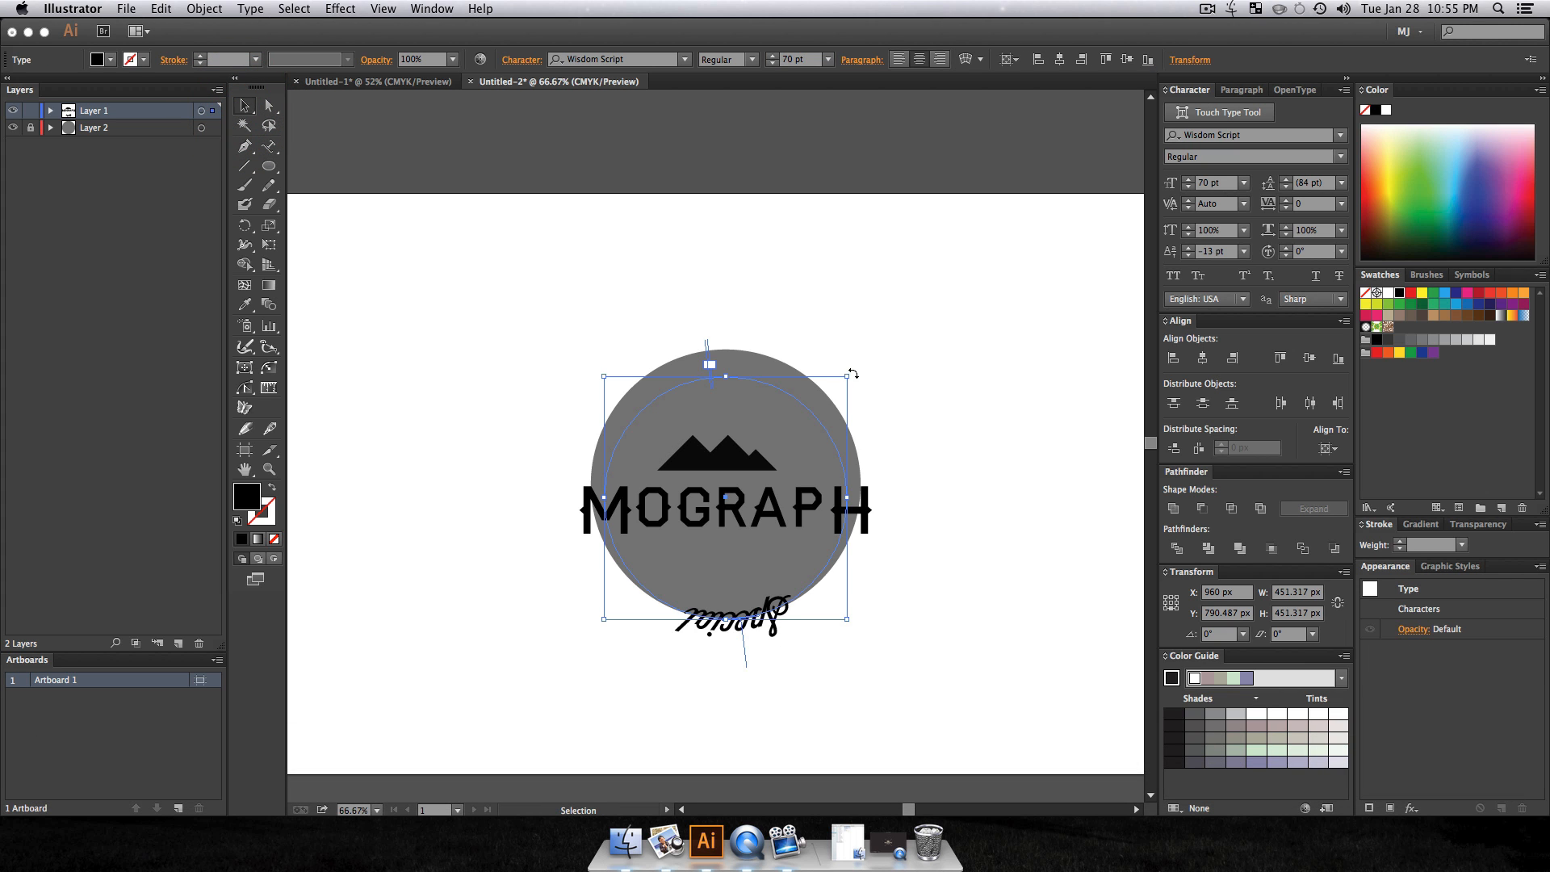
Step: Rotate the "Special" path text about half a turn so it reads upright, roughly centred along the large circle's upper edge
left_click_drag(852, 374, 602, 654)
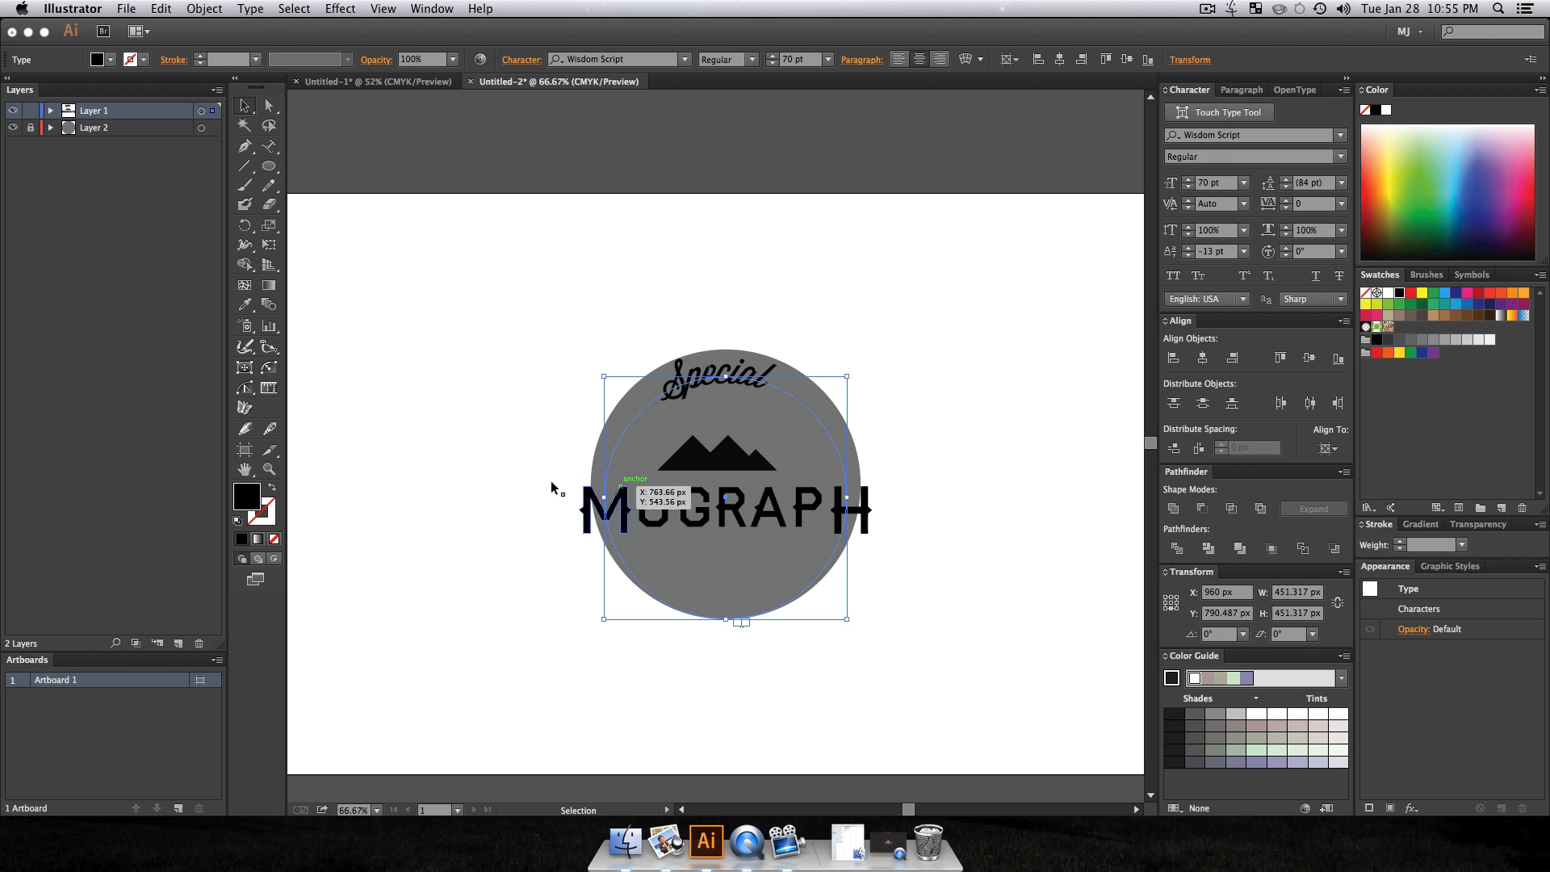
left_click(779, 282)
left_click(715, 370)
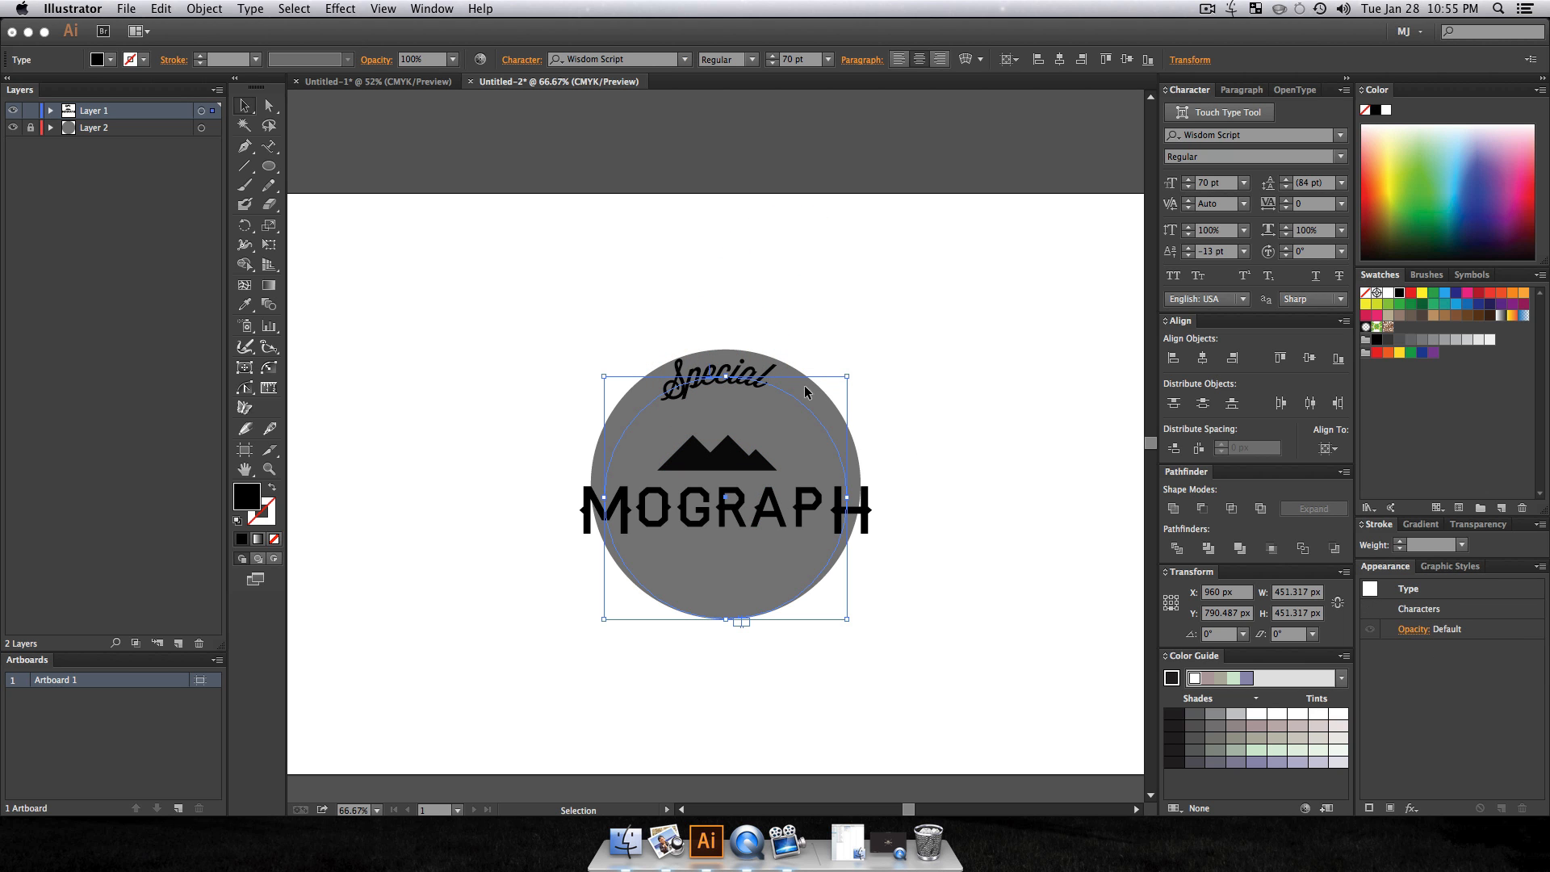
left_click(855, 369)
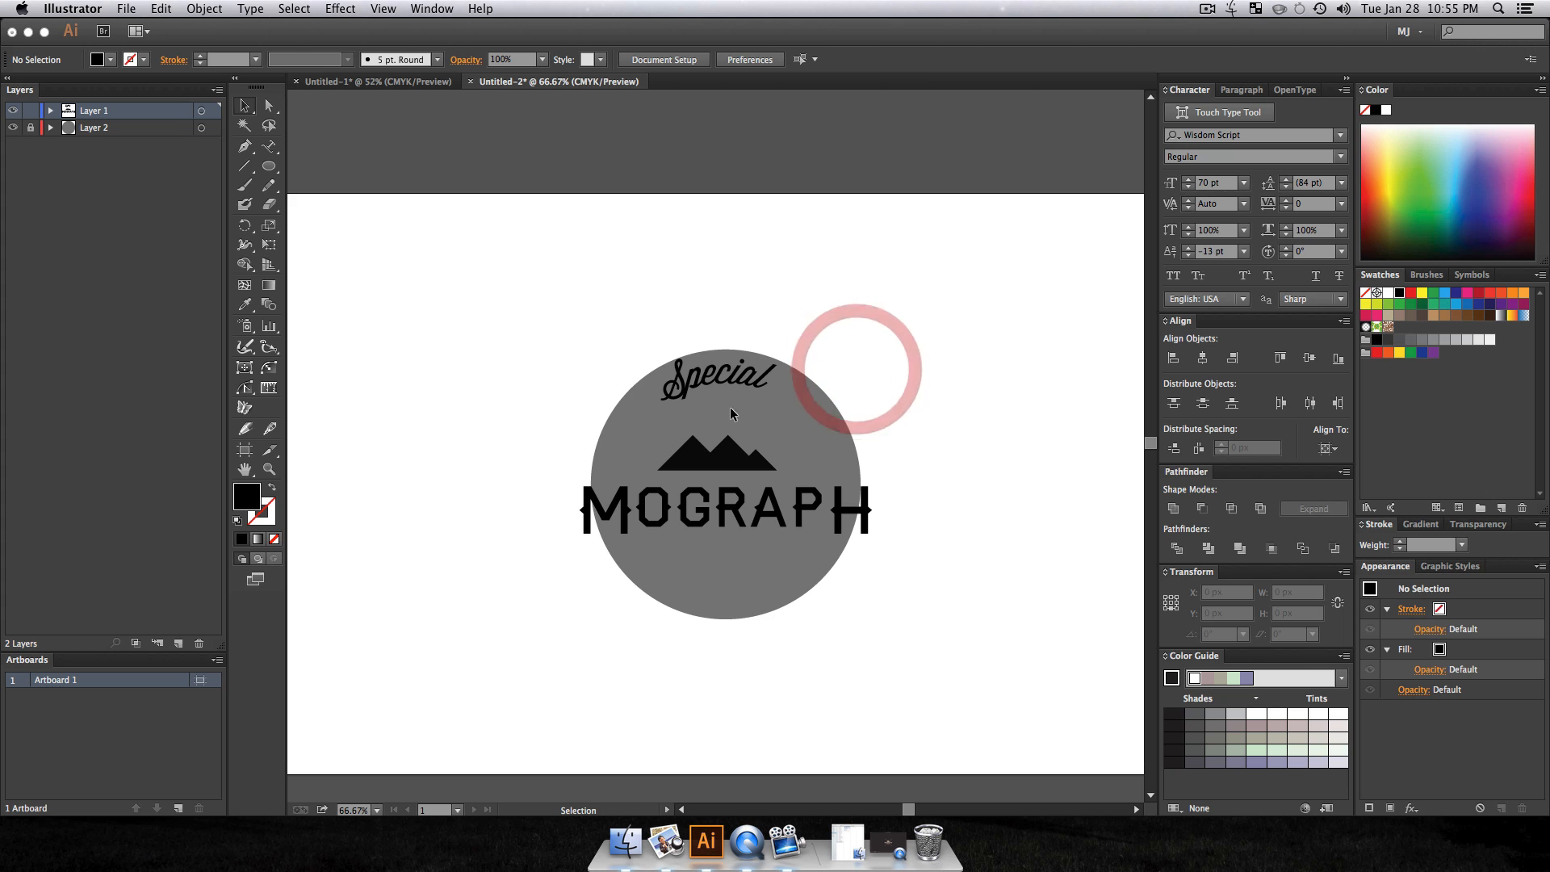
left_click(711, 378)
left_click_drag(853, 370, 858, 373)
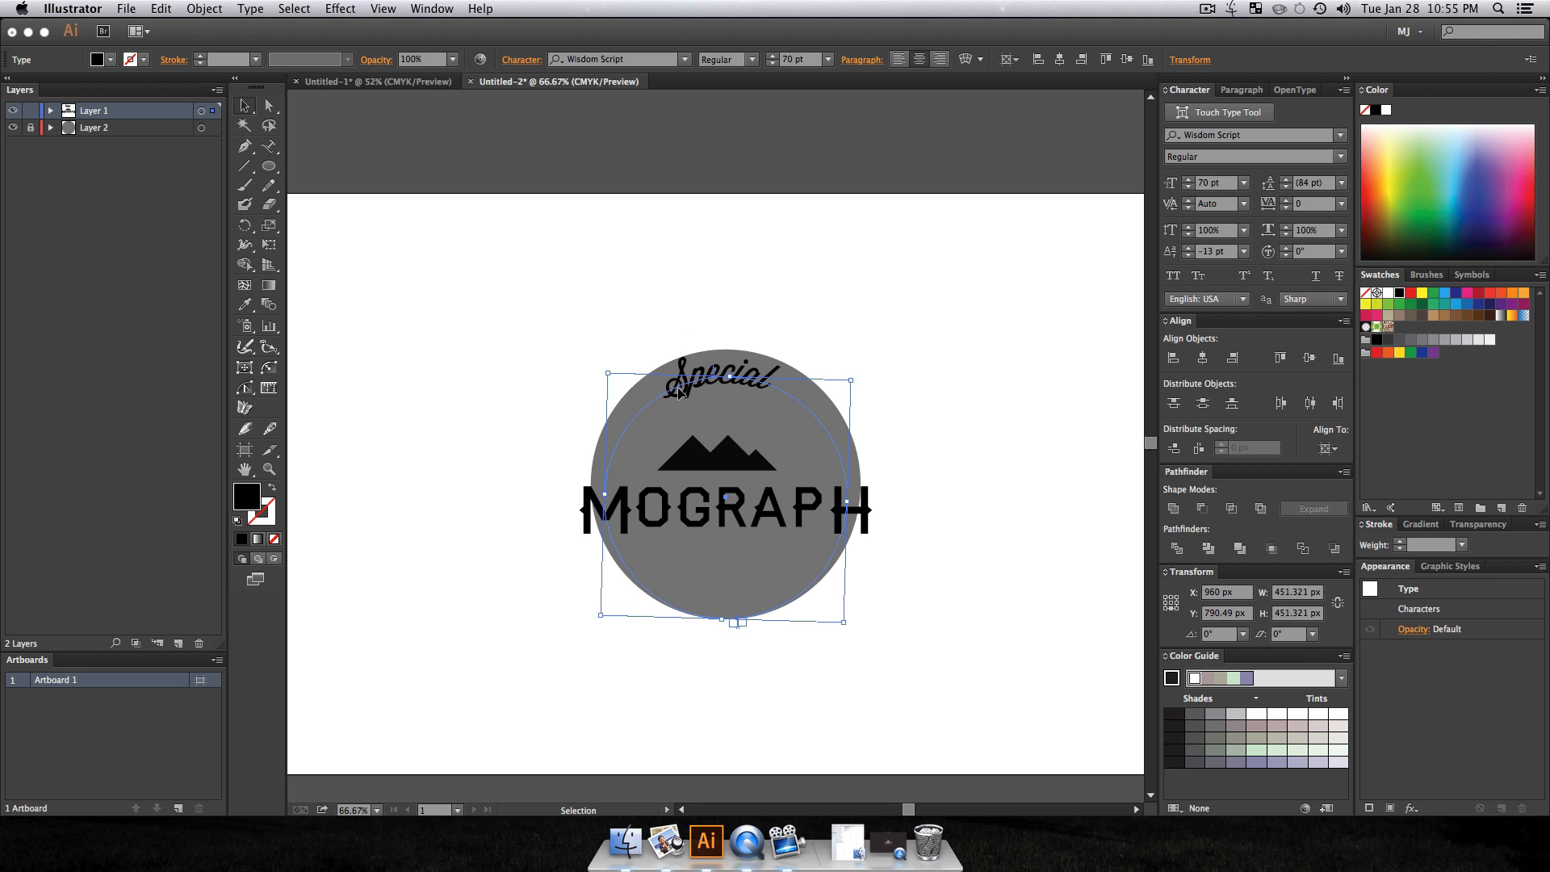
left_click_drag(855, 374, 855, 371)
left_click(941, 360)
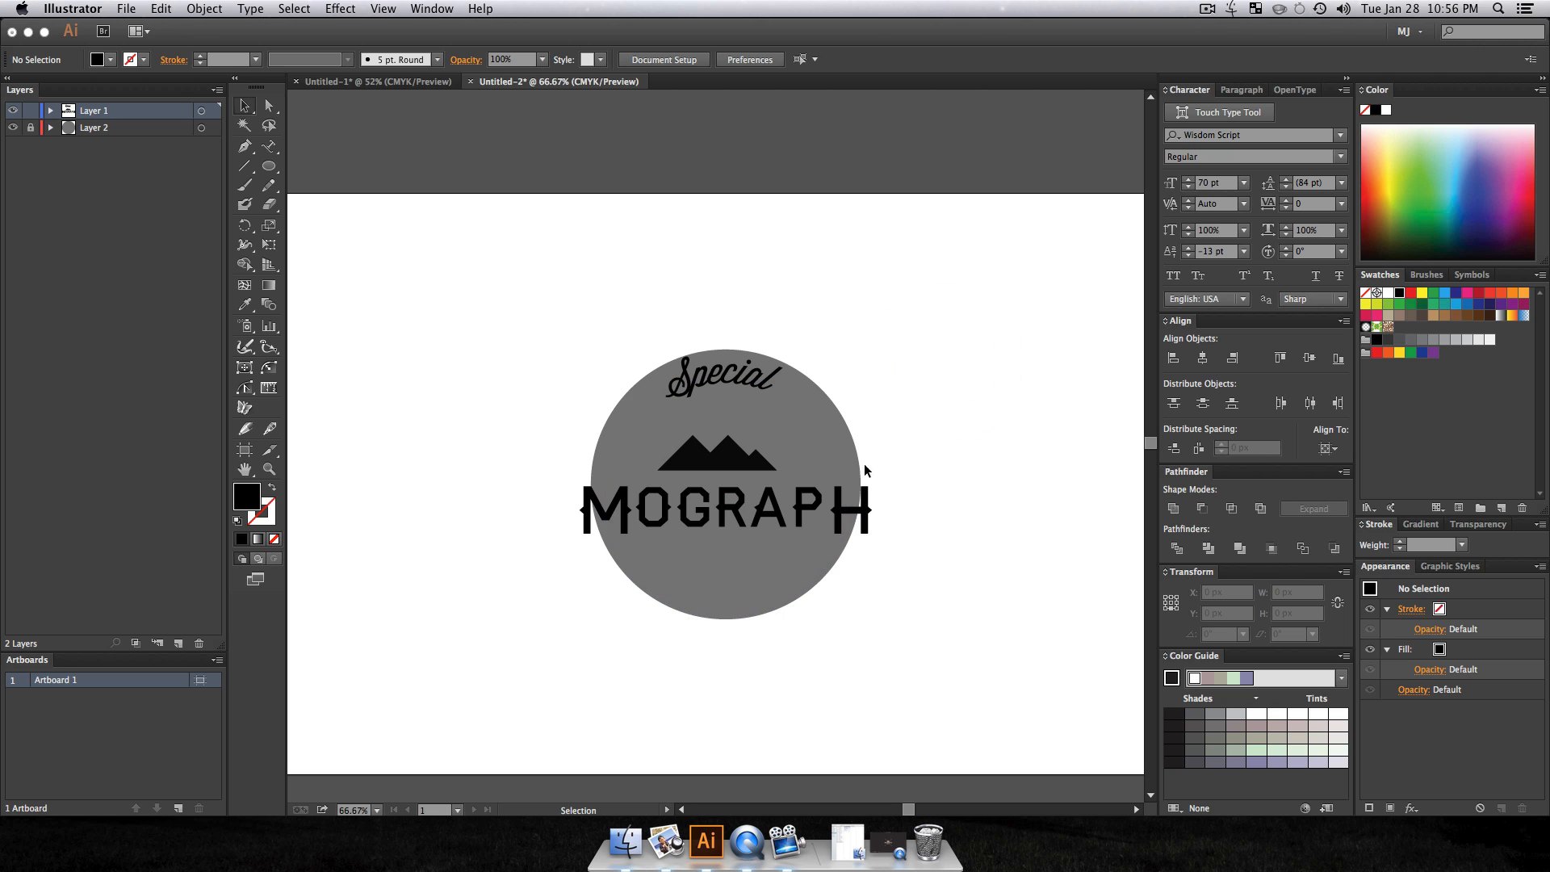
Step: Move the "Special" path text 40 px down, inside the grey circle
left_click(711, 377)
key("shift")
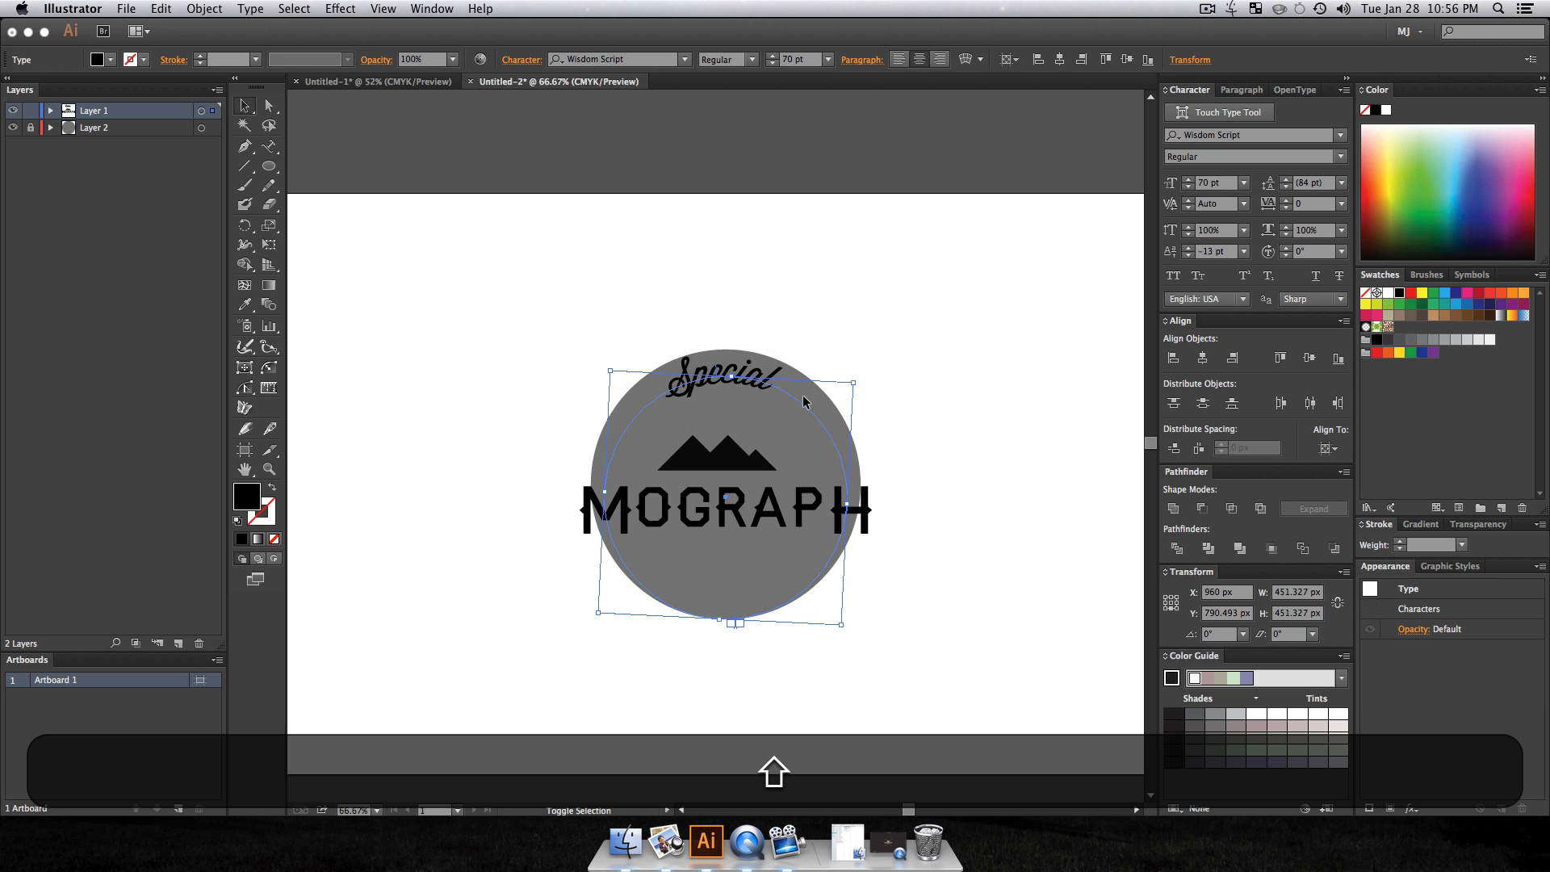
key("shift+Down")
key("shift+Down")
key("shift+Down")
key("shift+Down")
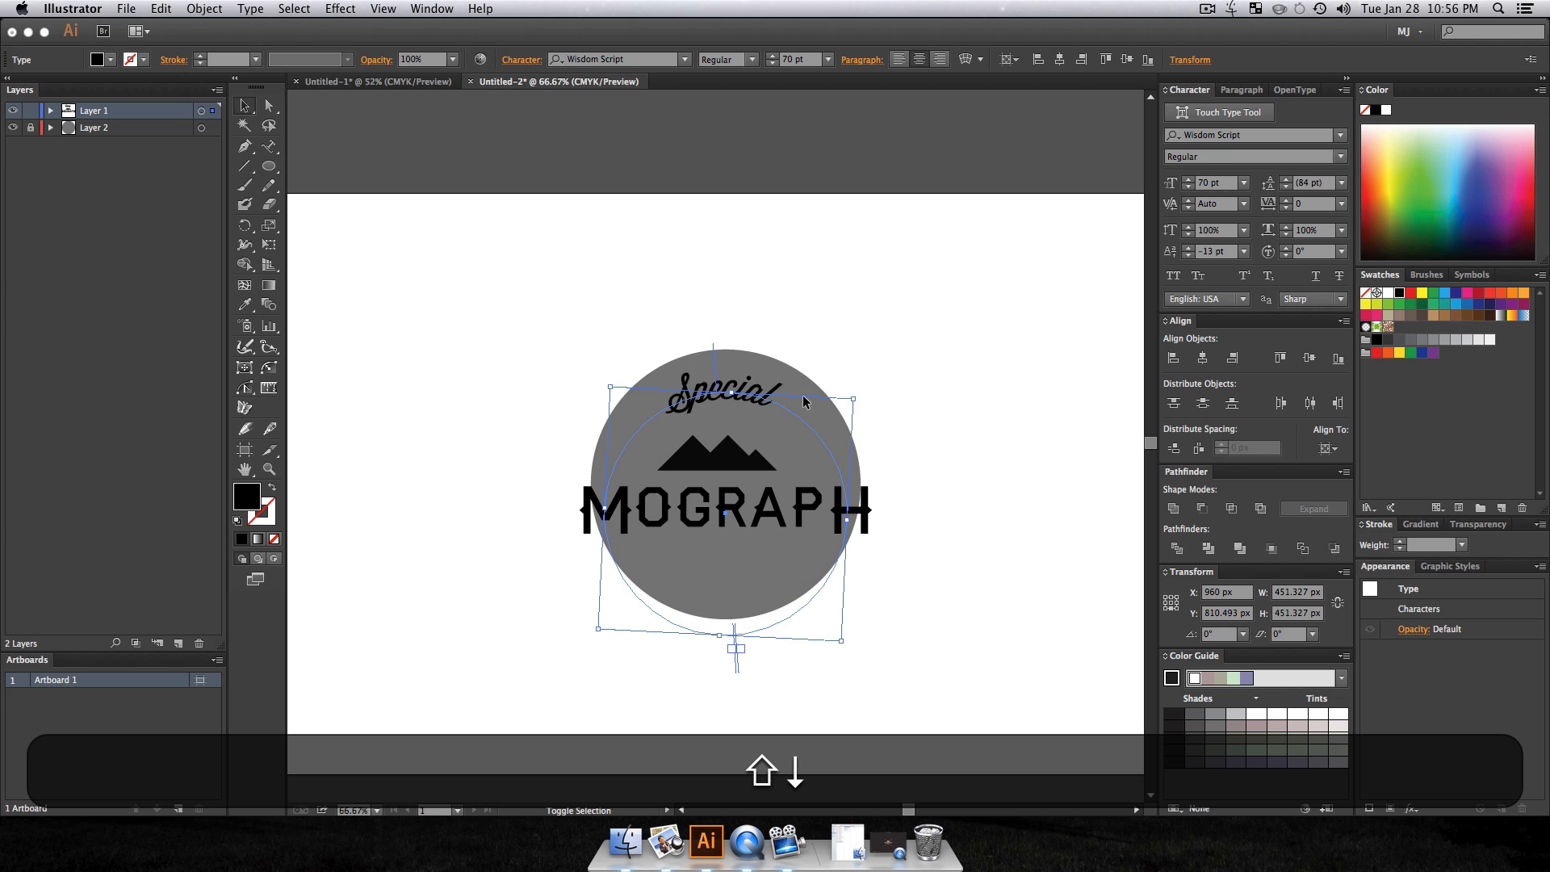
key("shift+Down")
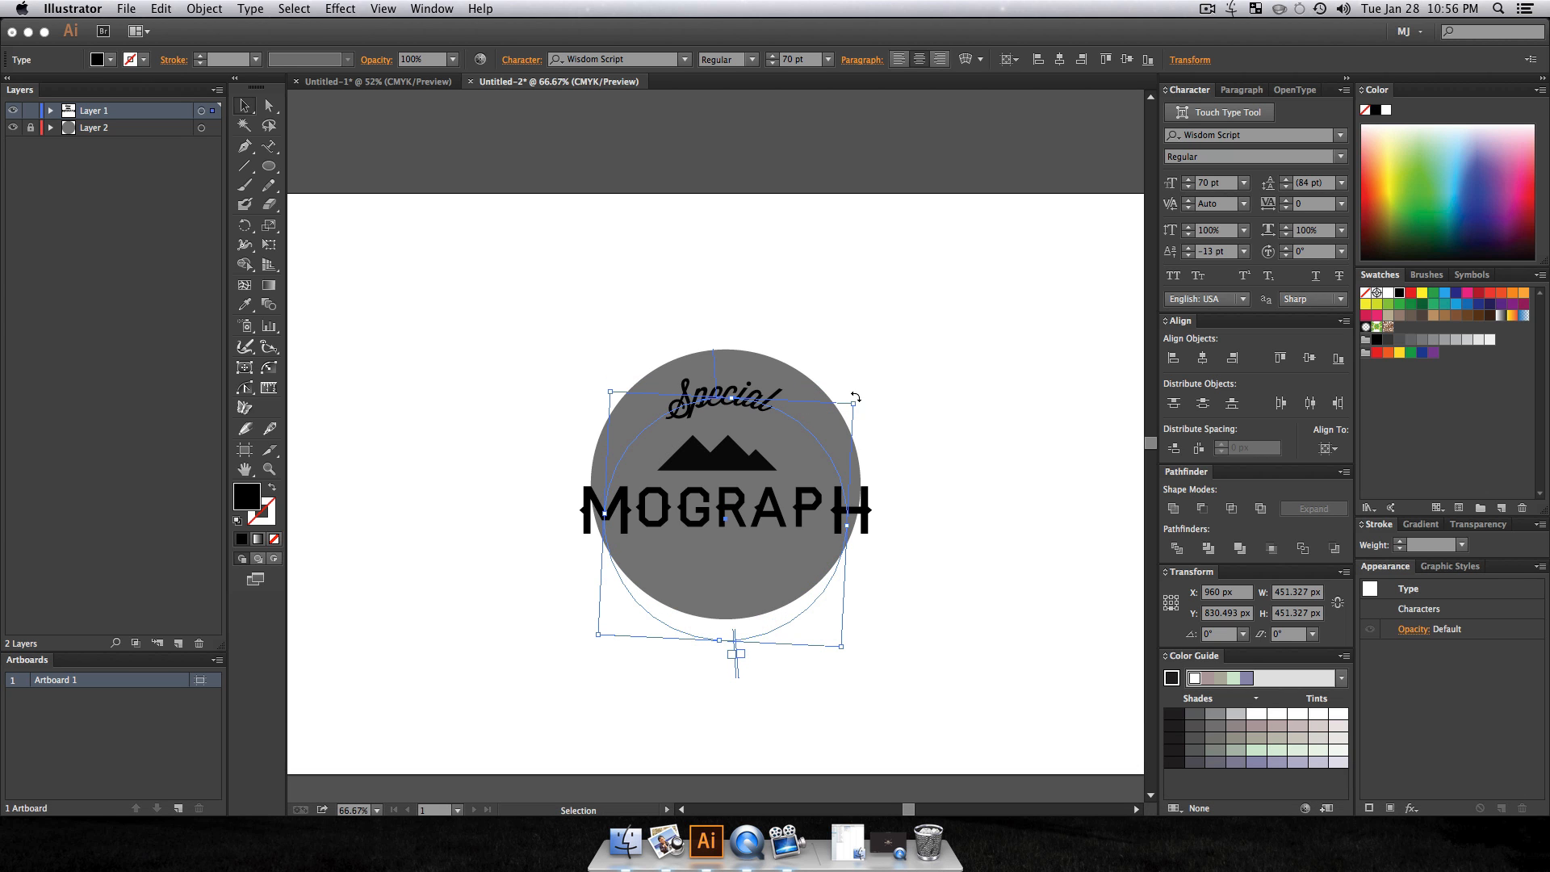
Step: Rotate the "Special" text slightly clockwise and nudge it about 10 px down so it sits above the mountain peaks
left_click_drag(858, 398, 866, 401)
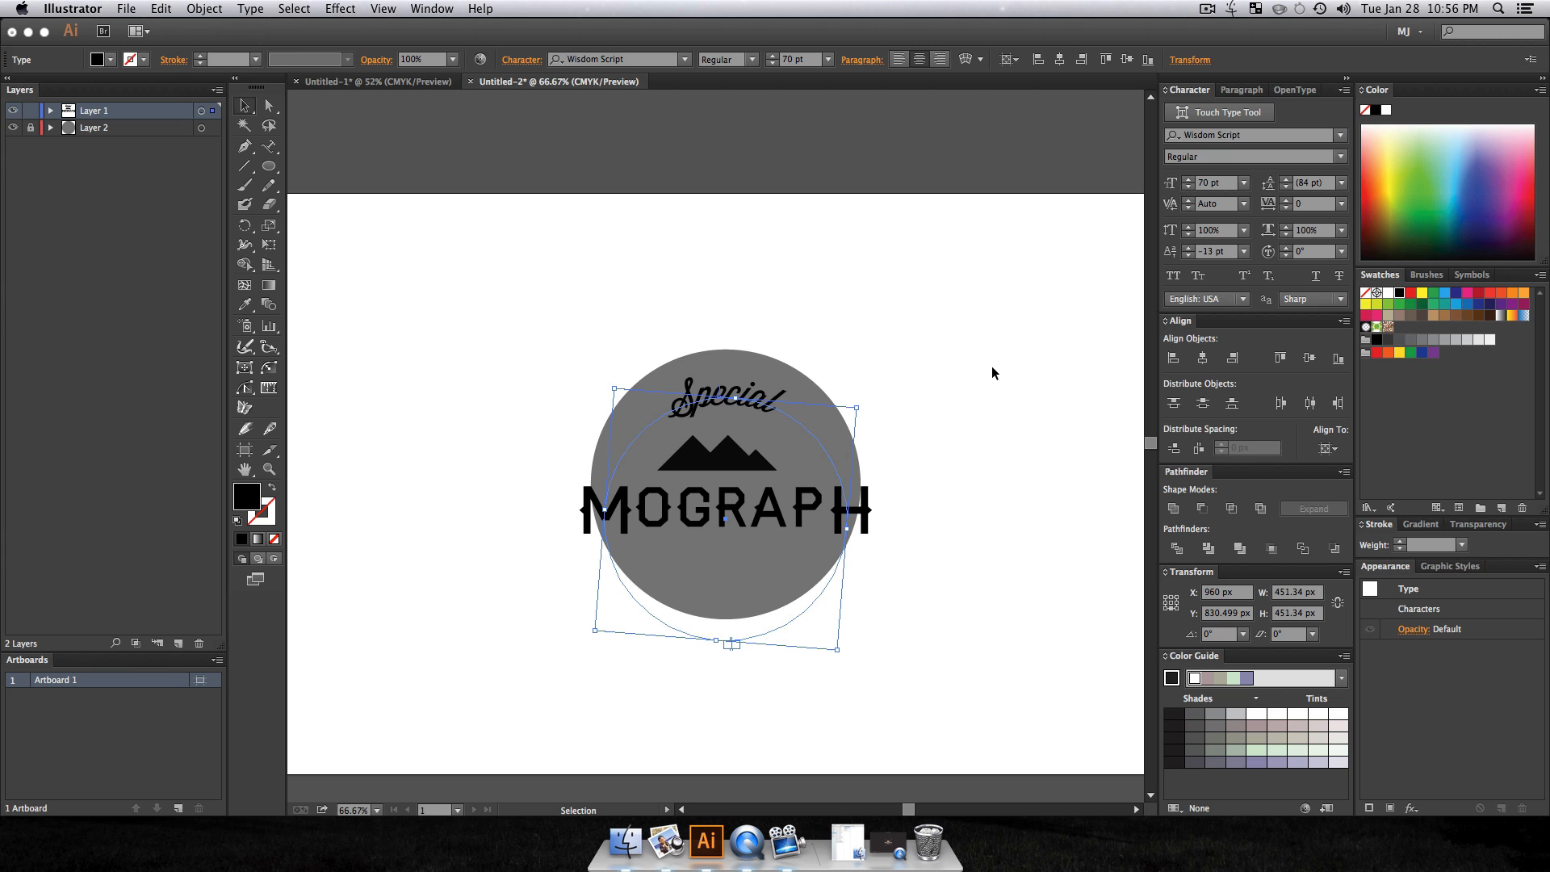
key("Down")
key("Down")
key("Down")
key("Down")
key("Down")
key("Down")
key("Down")
key("Down")
key("Down")
key("Down")
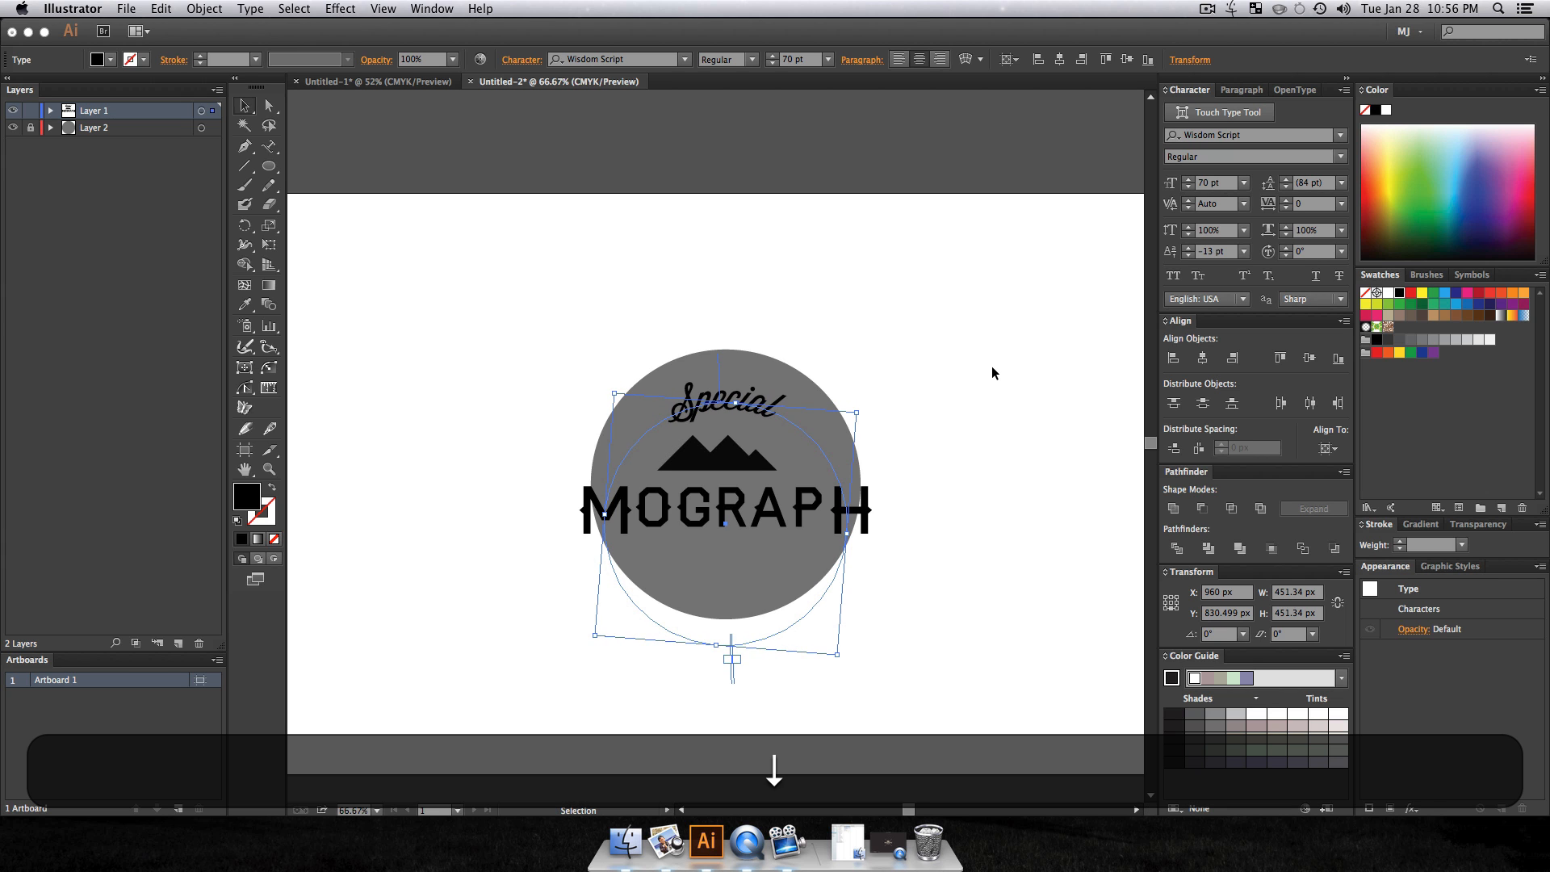
left_click(934, 350)
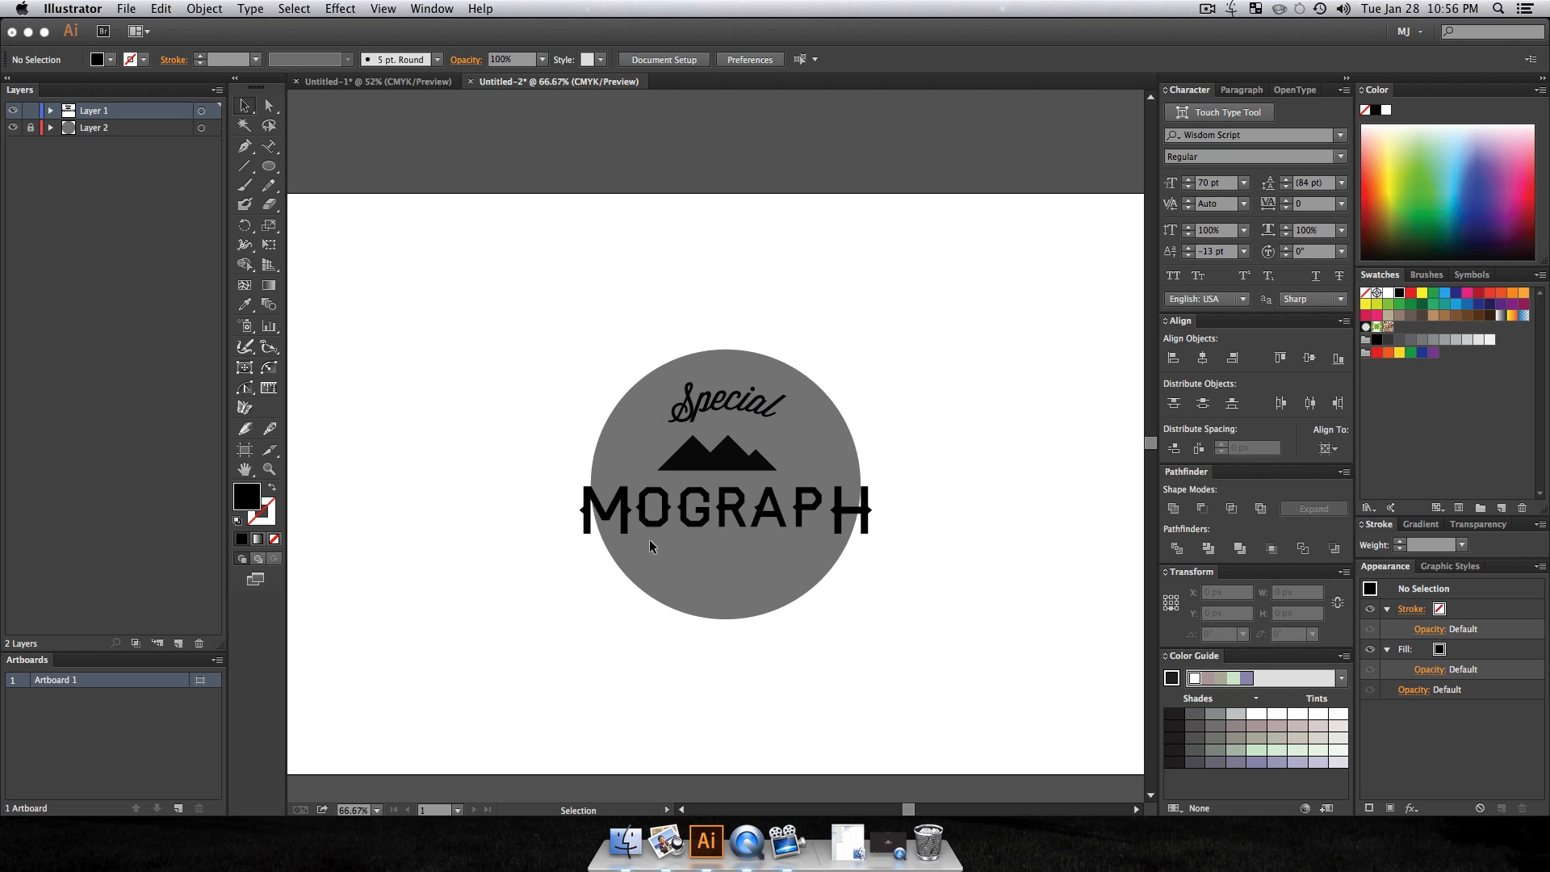
Step: Draw a black circle about 475 px in diameter, centred on the artboard both ways, with 40% opacity
left_click(269, 165)
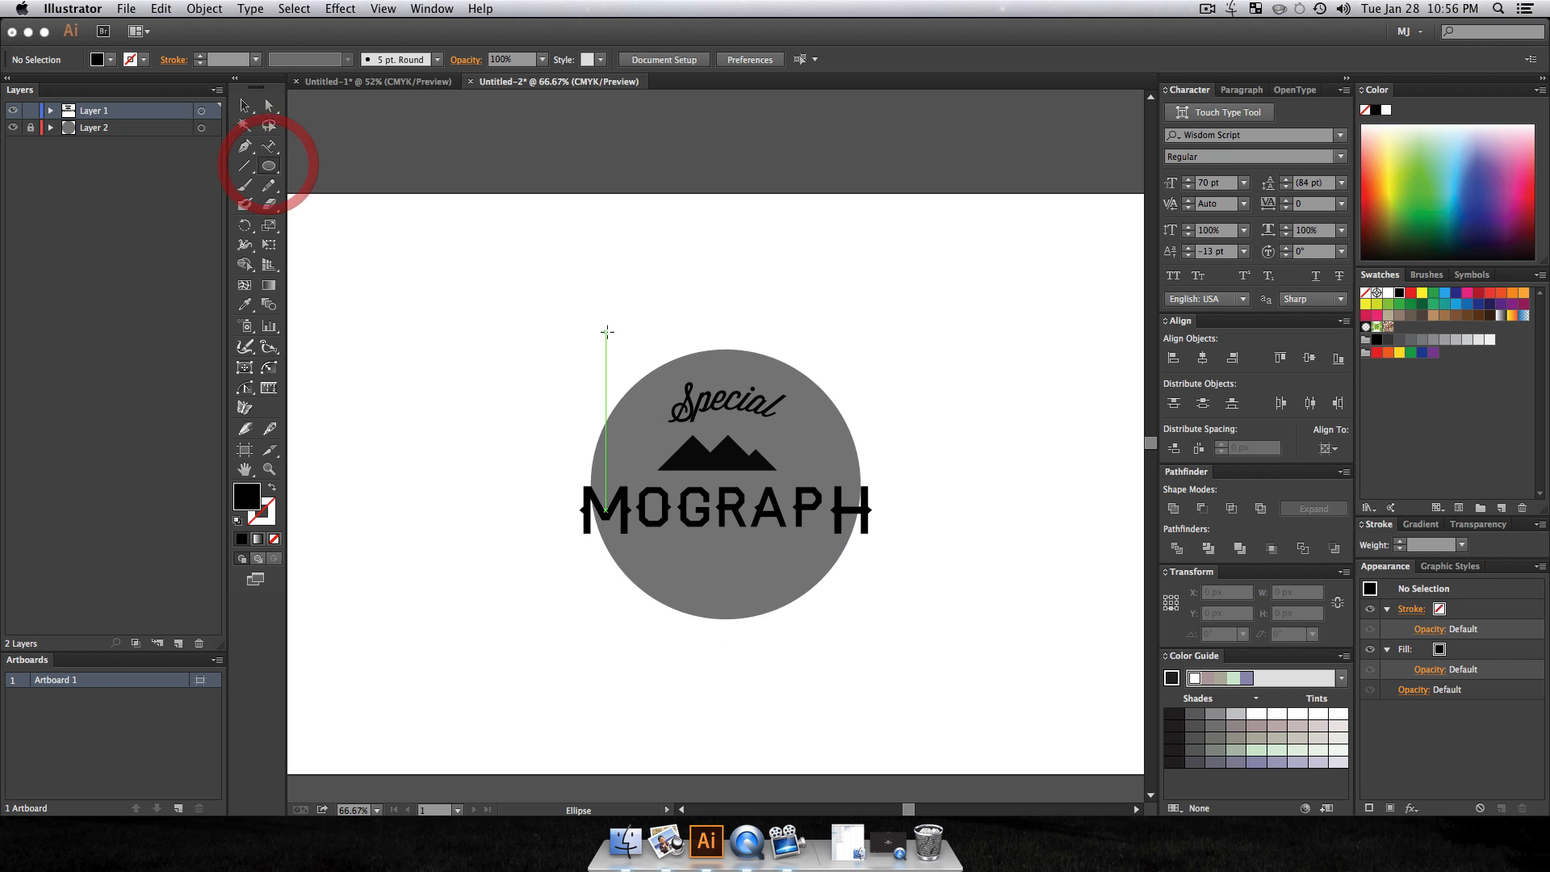
left_click_drag(565, 315, 822, 557)
key("v")
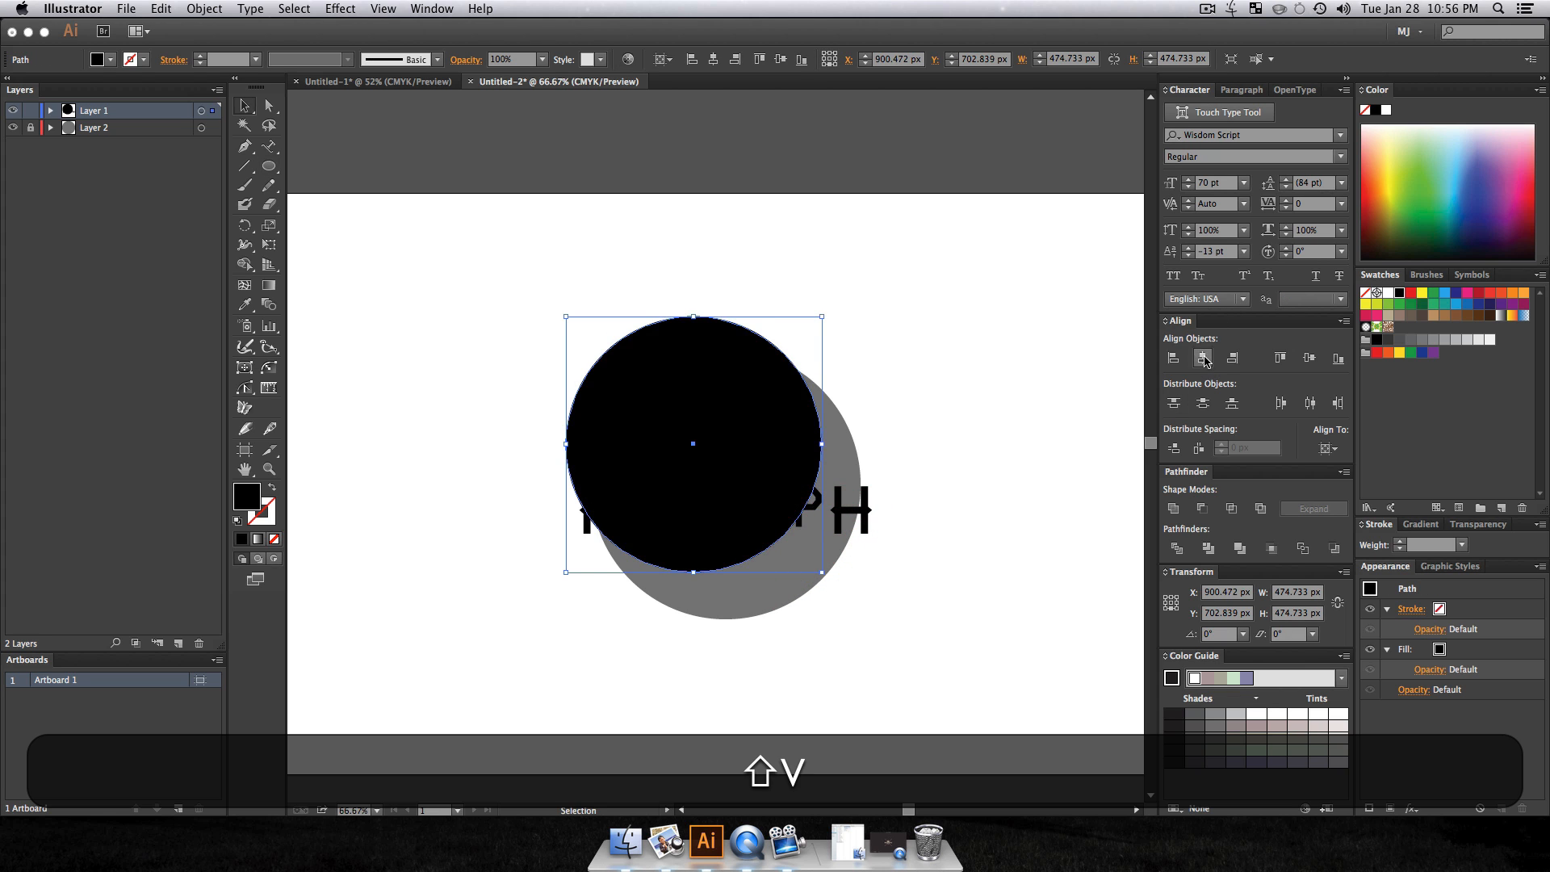
left_click(1202, 357)
left_click(1309, 357)
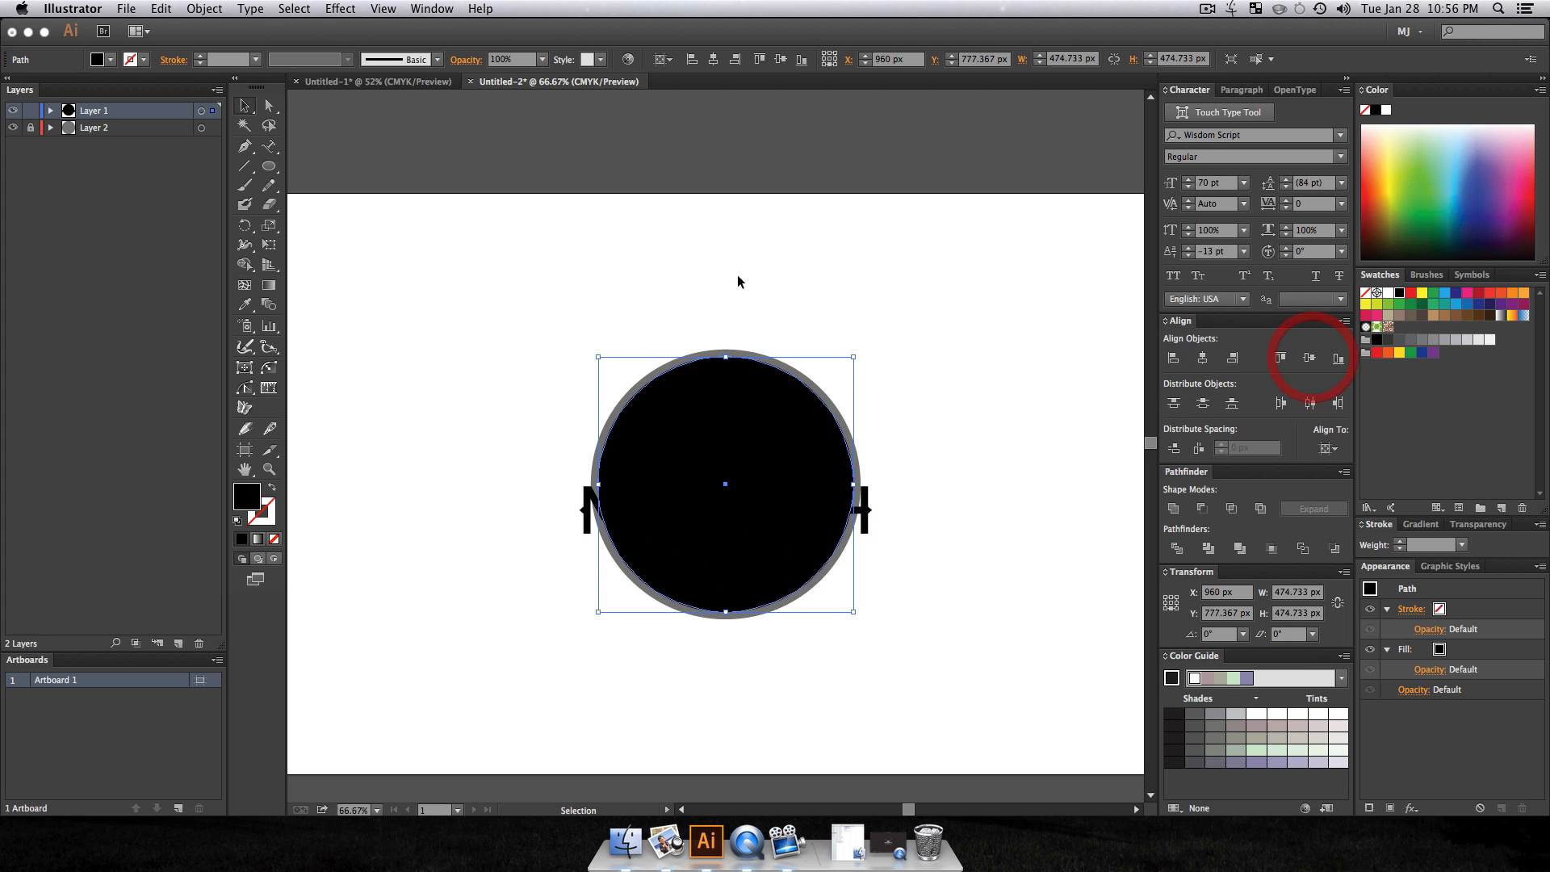
left_click(541, 59)
left_click(563, 149)
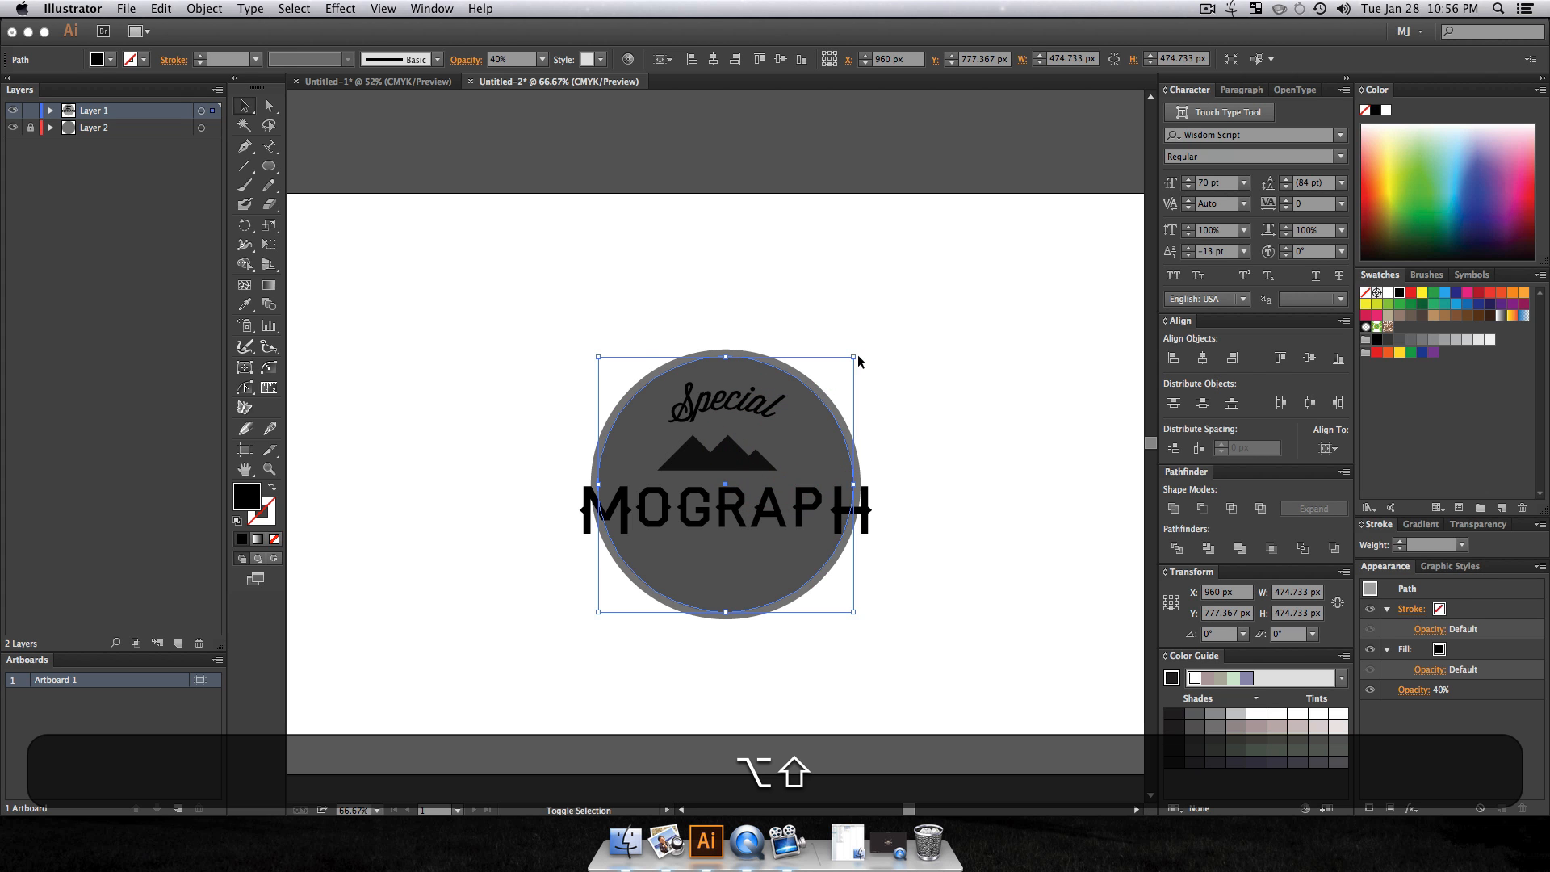
Step: Enlarge the new circle proportionally from its centre to about 724 px and move it 160 px up
left_click_drag(855, 357, 971, 288)
key("shift+Up")
key("shift+Up")
key("shift+Up")
key("shift+Up")
key("shift+Up")
key("shift+Up")
key("shift+Up")
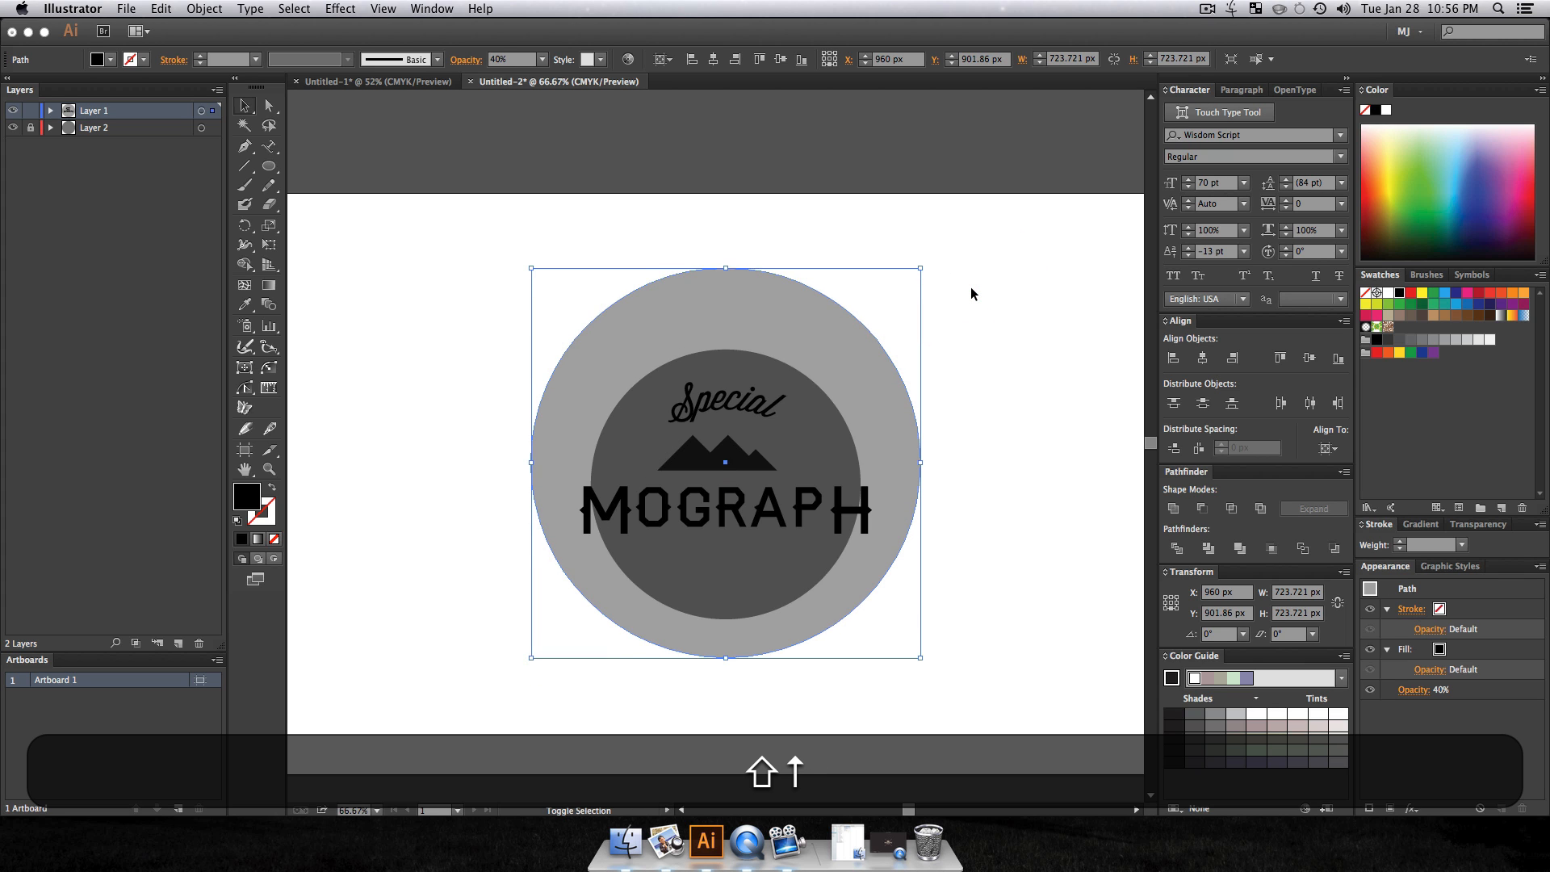
key("shift+Up")
key("shift+Up")
key("shift+Up")
key("shift+Up")
key("shift+Up")
key("shift+Up")
key("shift+Up")
key("shift+Up")
key("shift+Up")
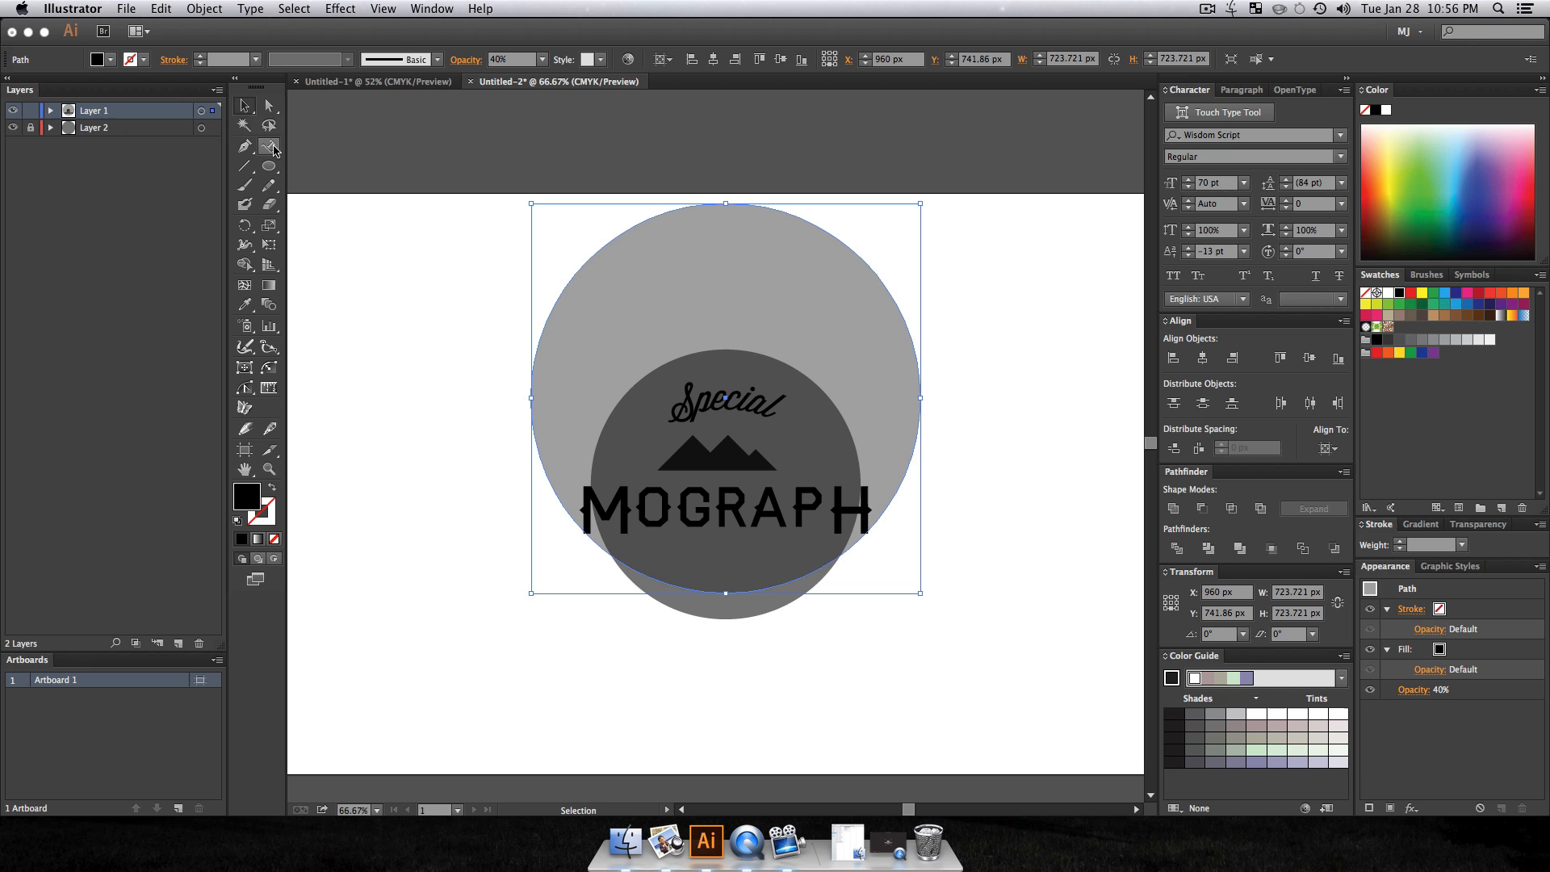
Step: Add the text "SUMMITS" as type on a path along the 724 px circle
left_click_drag(274, 149, 355, 185)
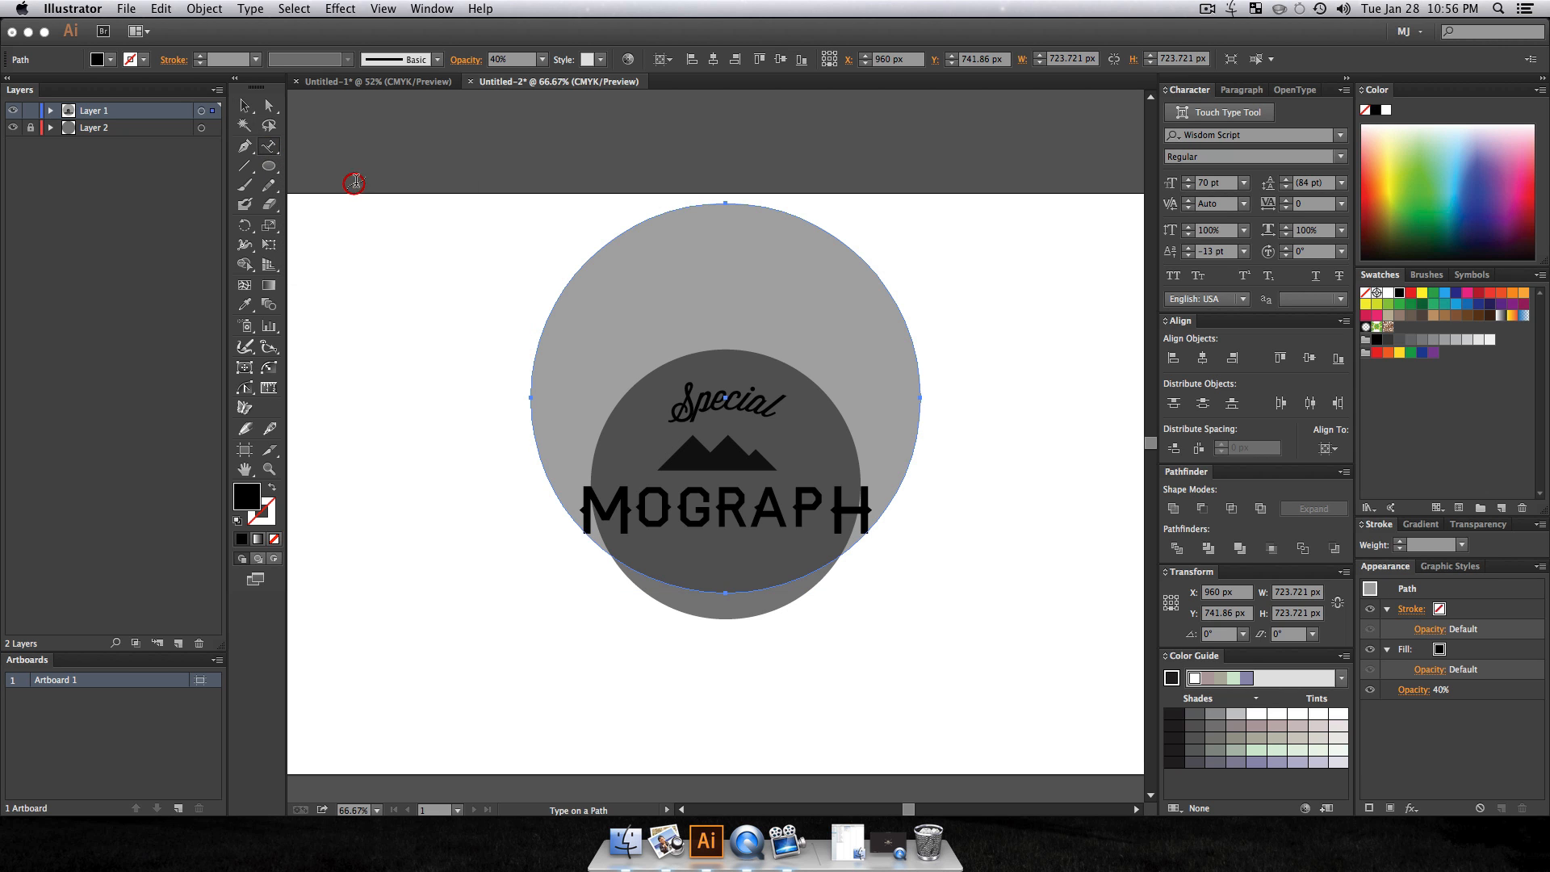
left_click(727, 588)
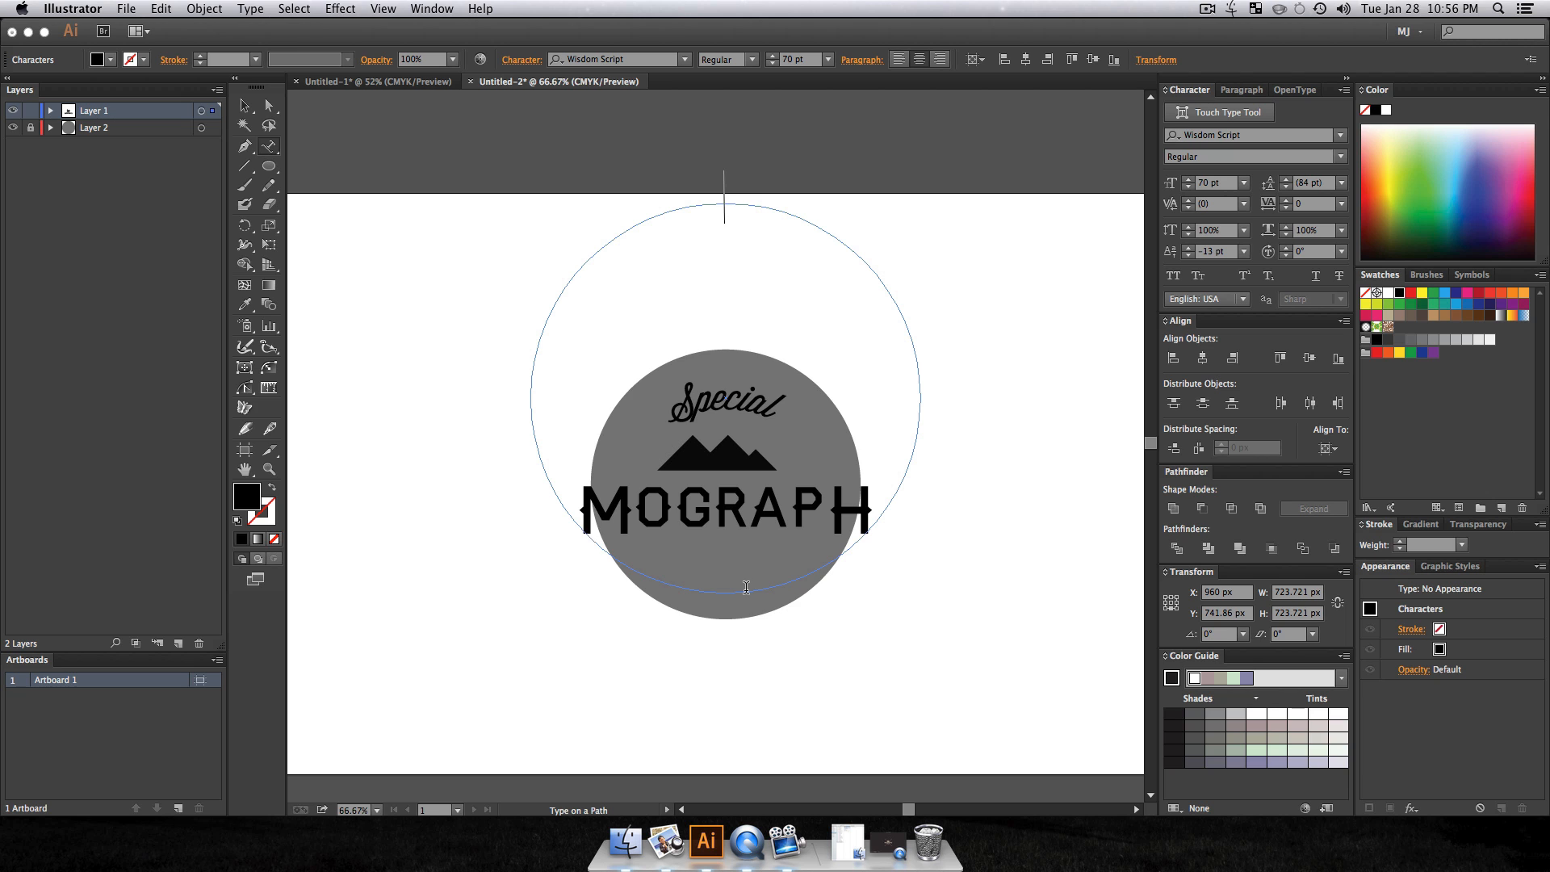
type("SUMMITS")
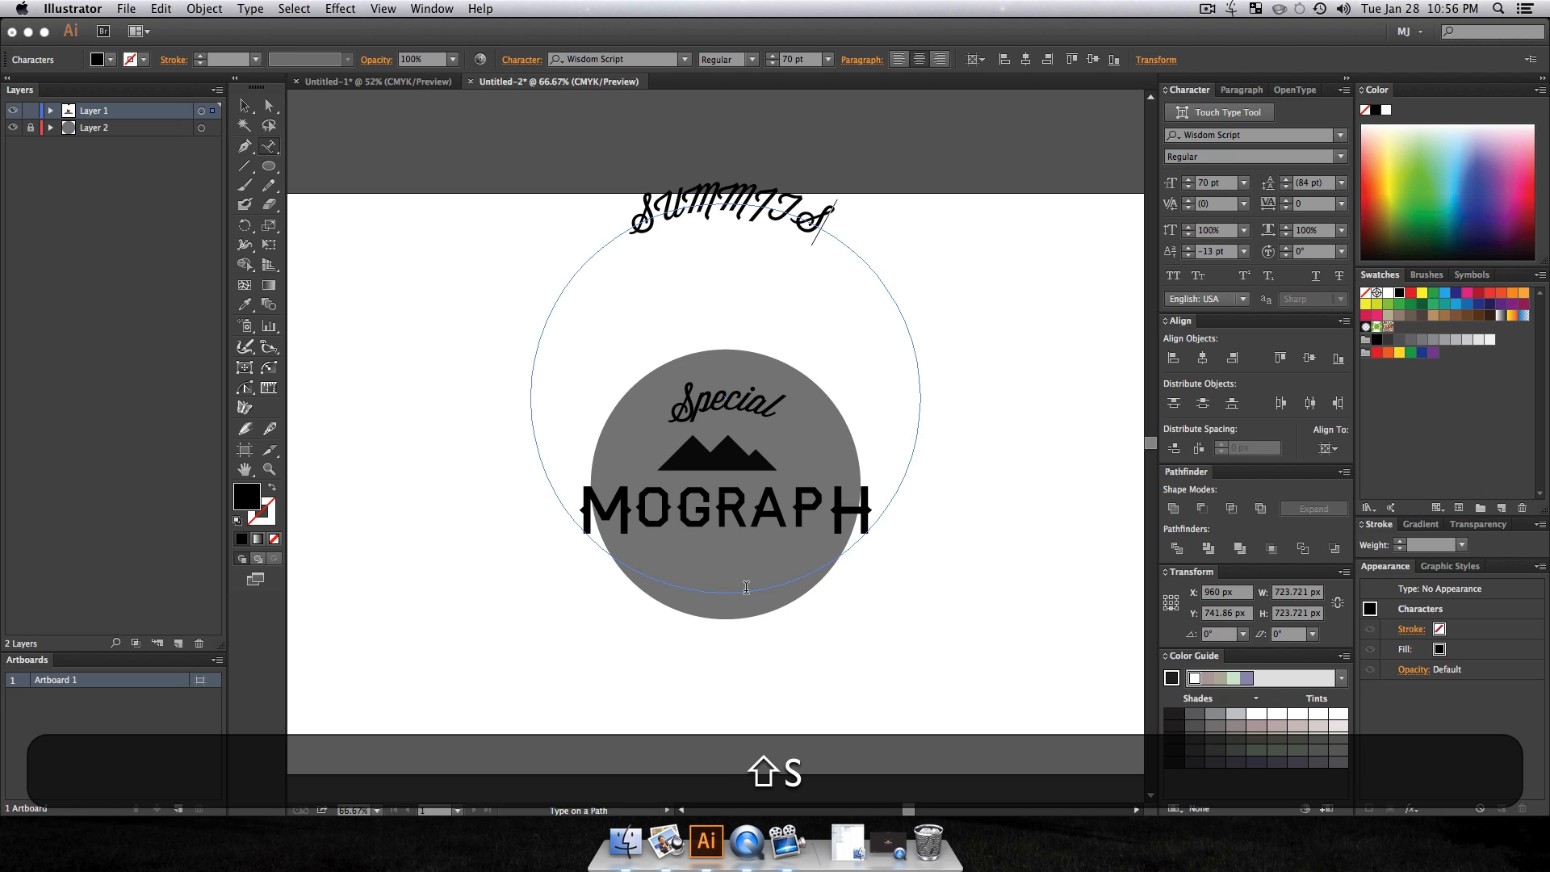
Step: Change the font of the whole "SUMMITS" path text to TYPOGRAPH PRO ExtraBold
key("shift+super+a")
key("super+a")
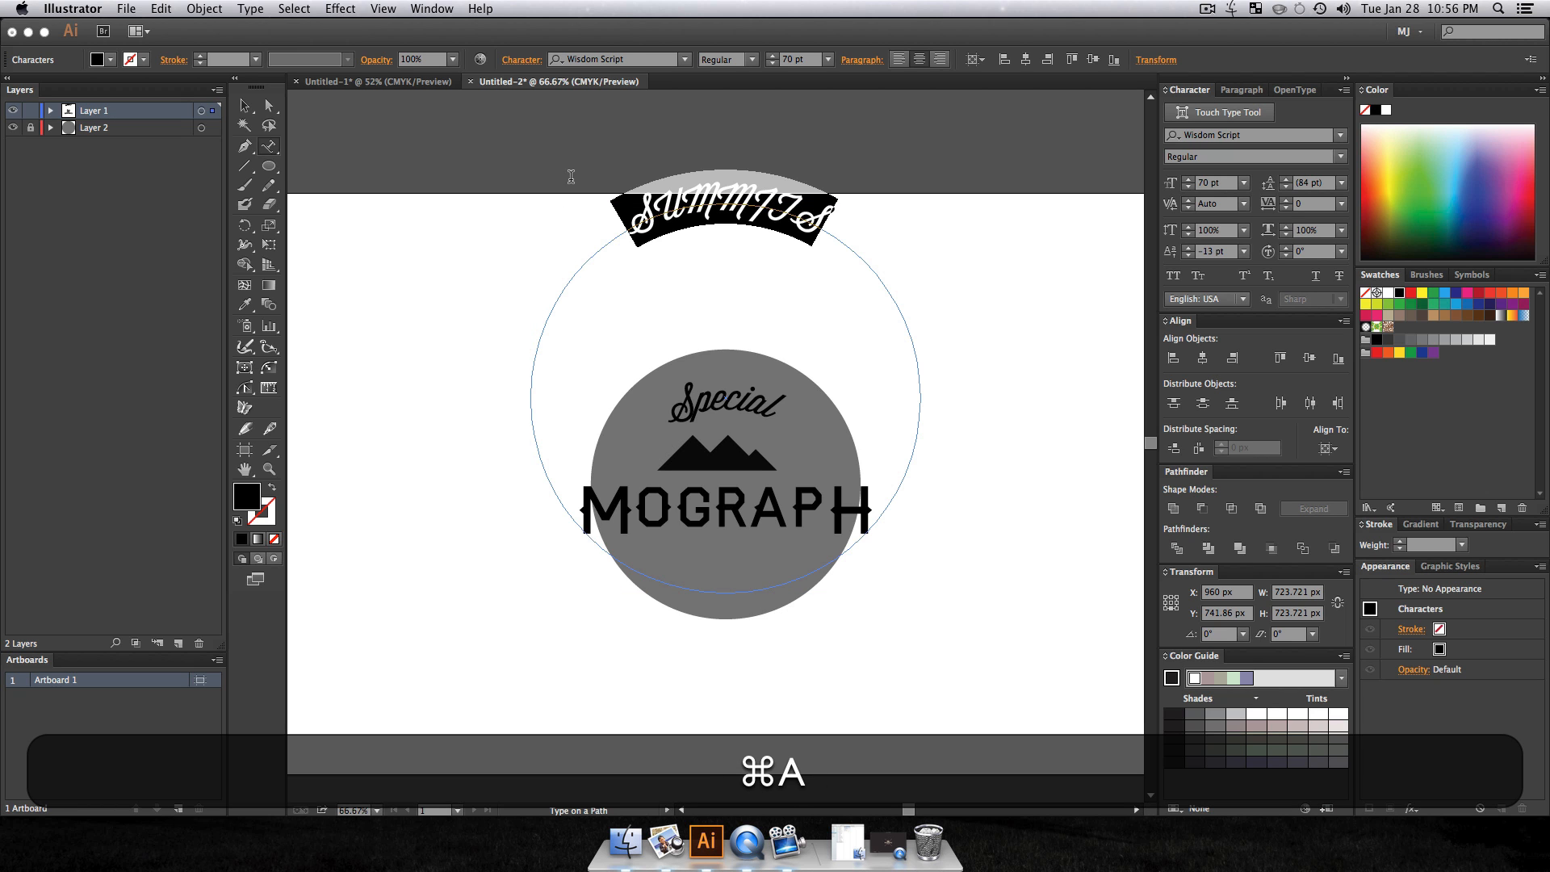
scroll(637, 55, "up", 1)
left_click(637, 56)
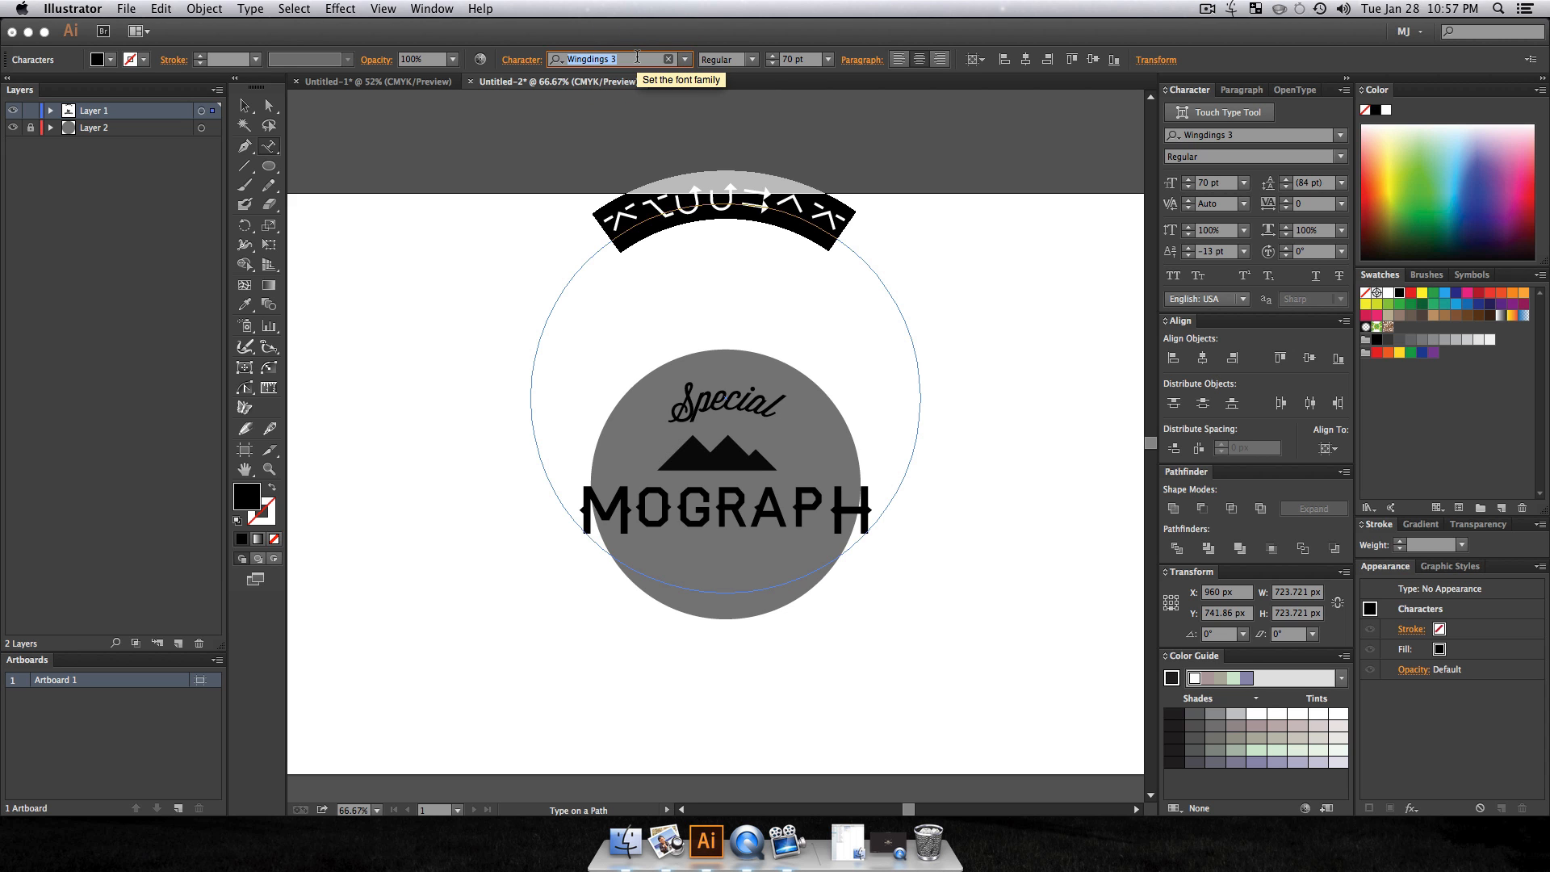
type("typo")
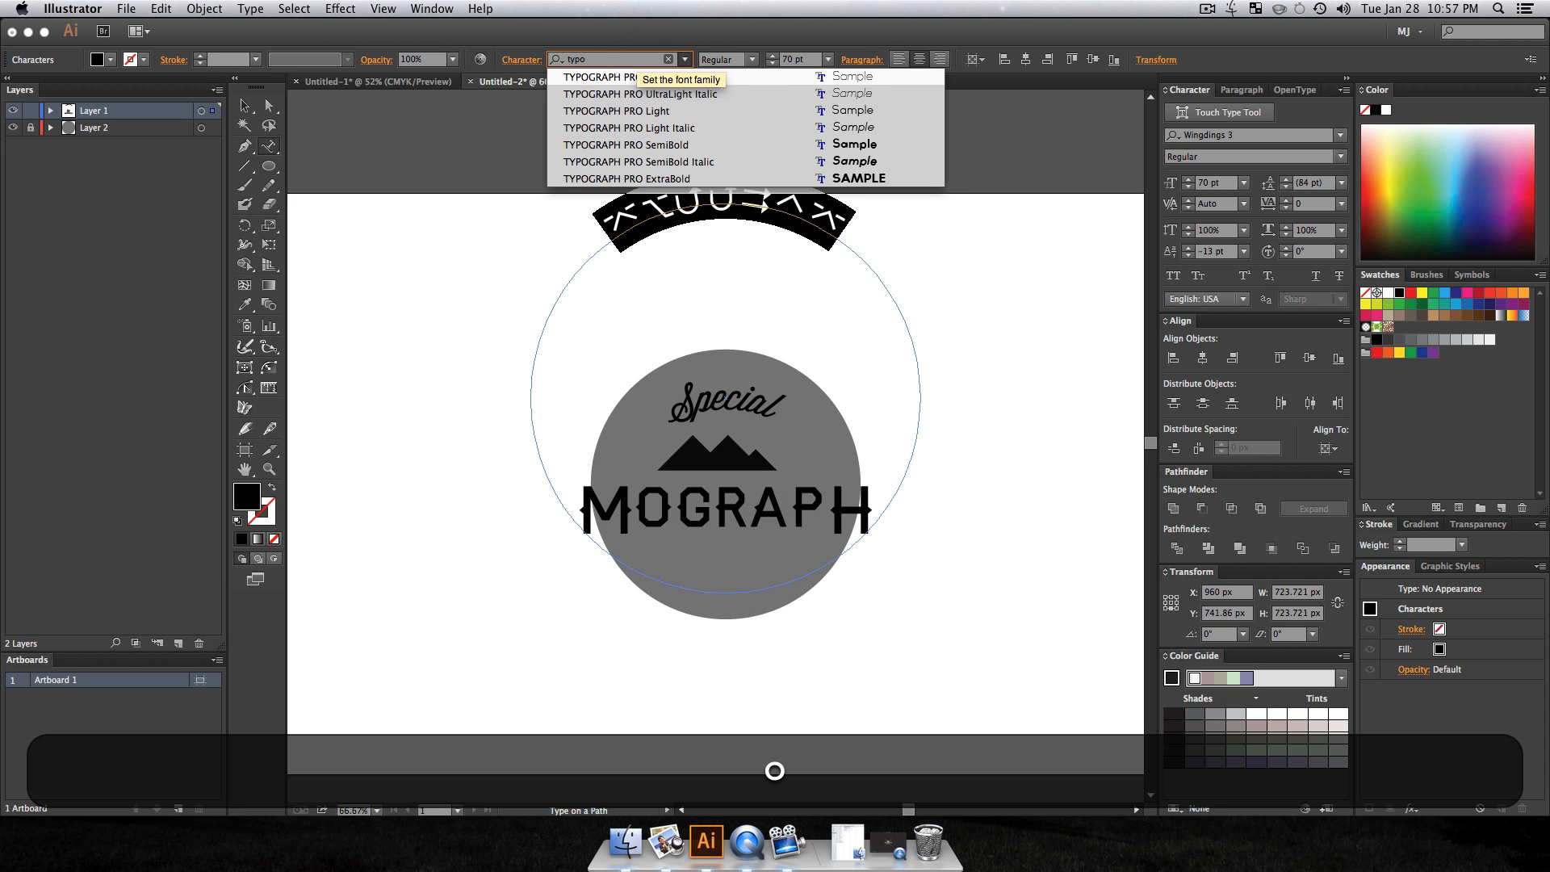
left_click(642, 179)
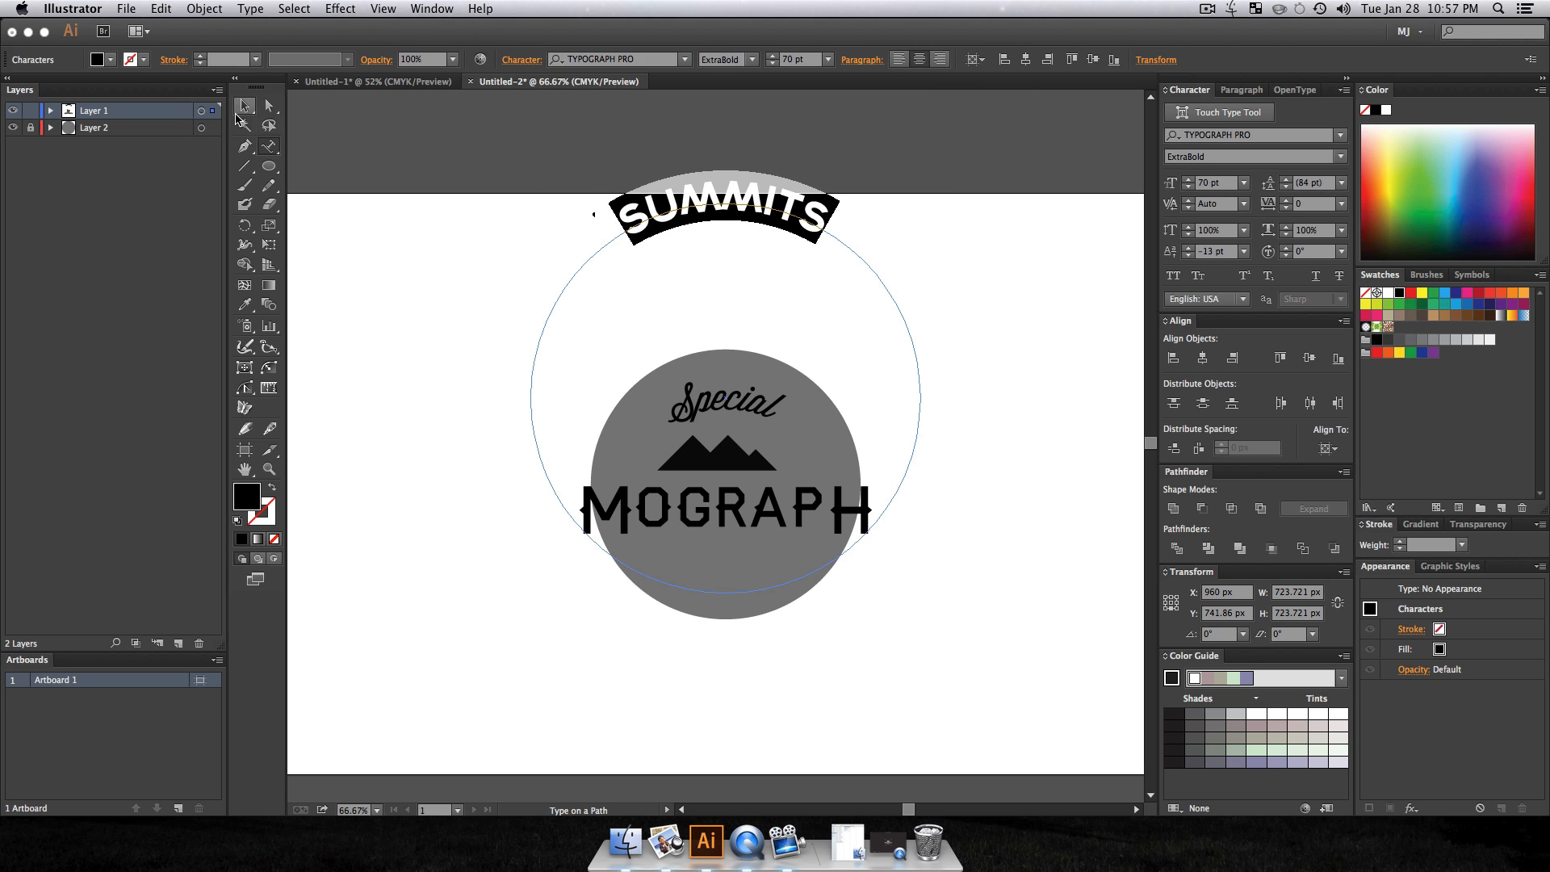
left_click(245, 108)
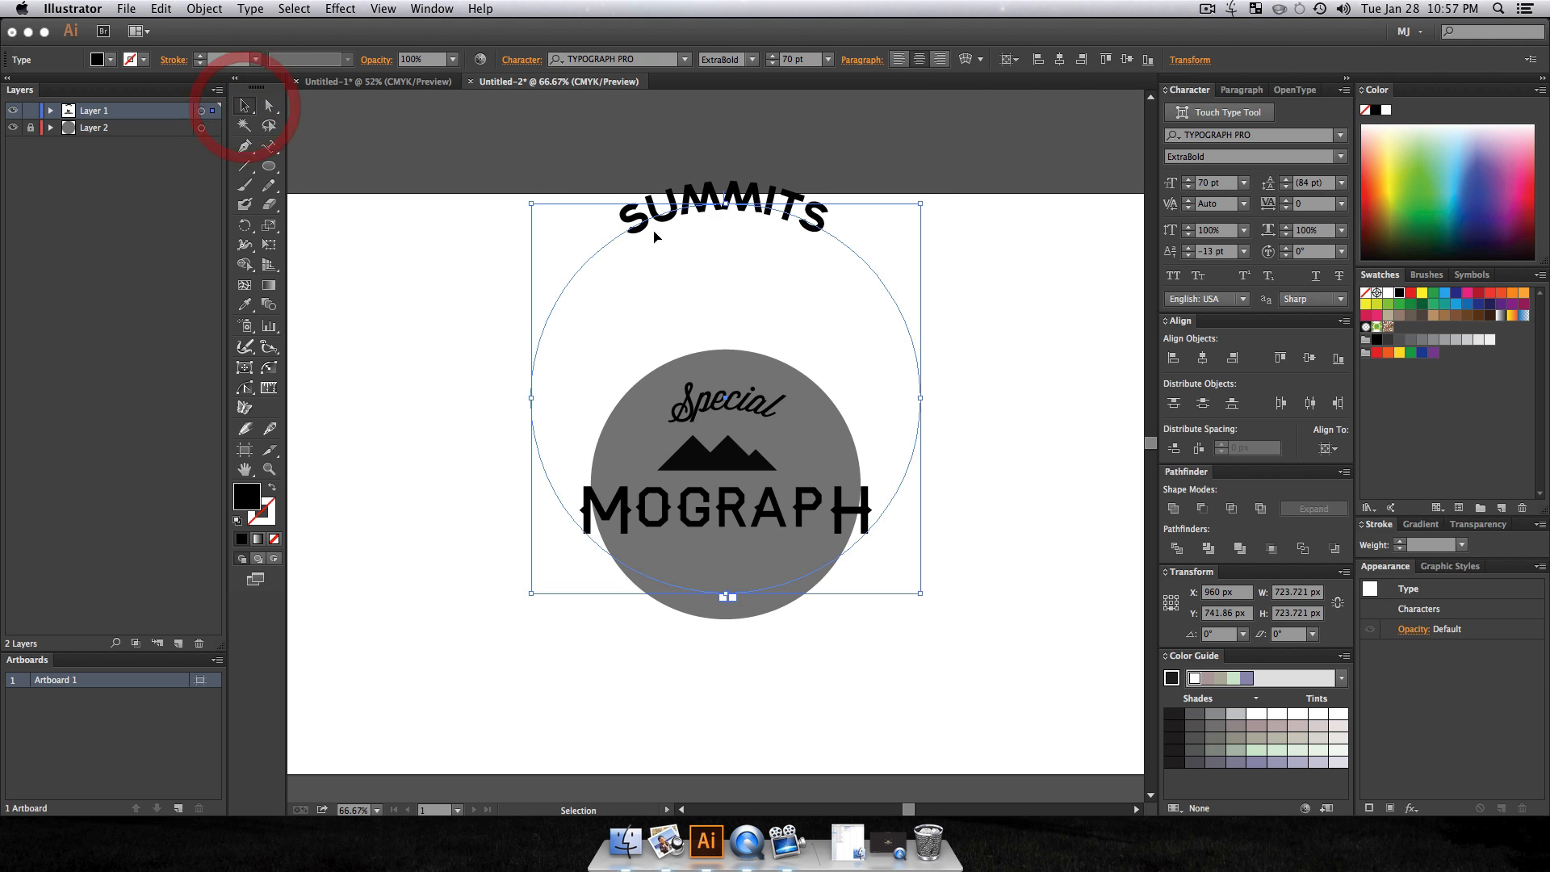
left_click(733, 598)
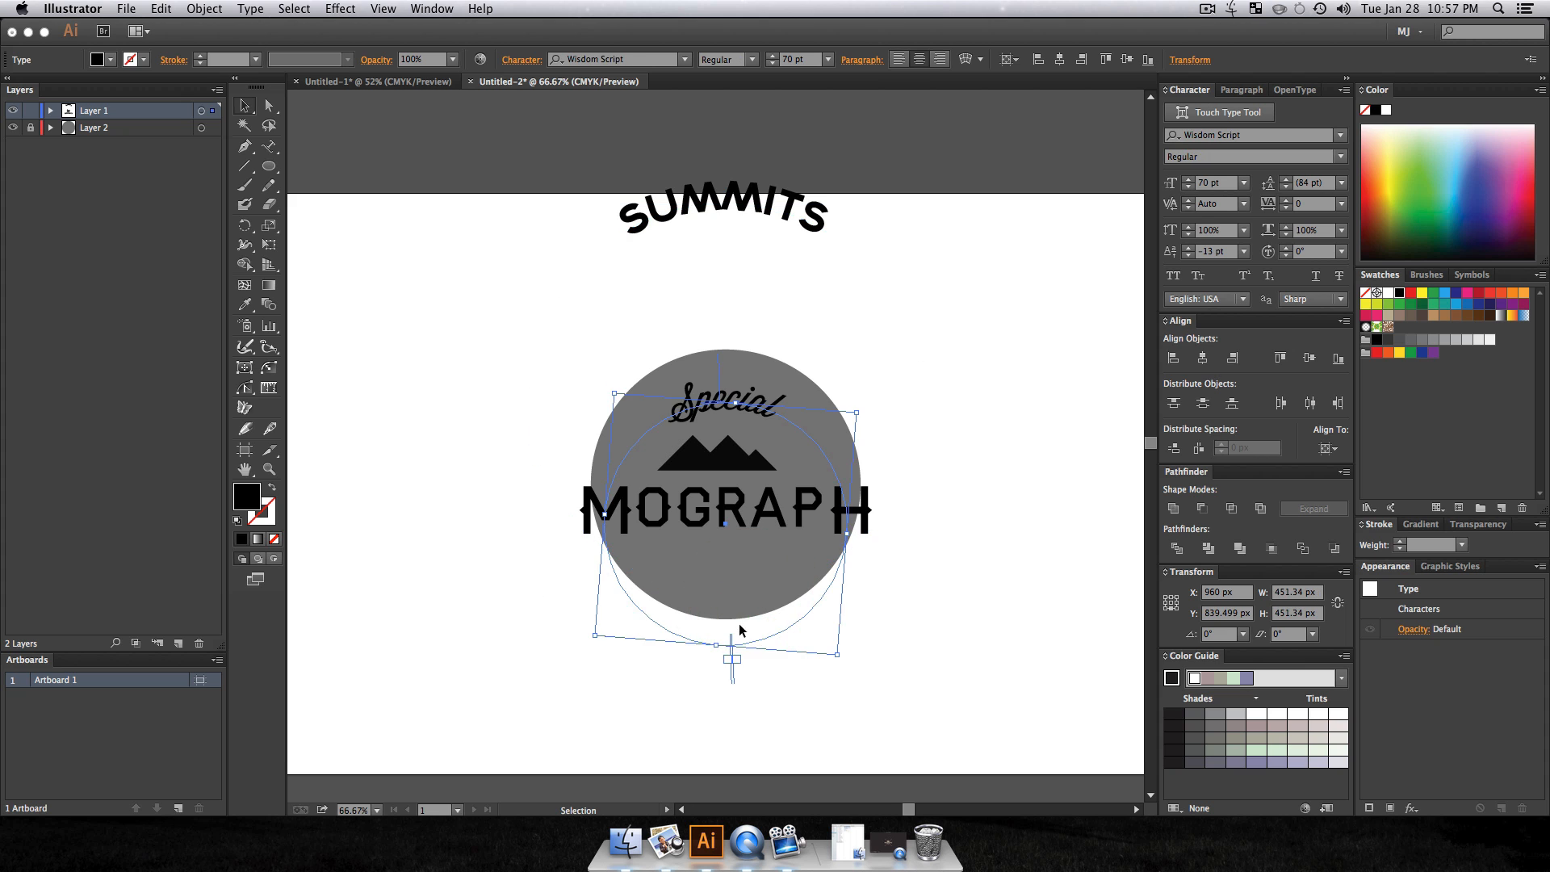
key("super+z")
left_click(1059, 403)
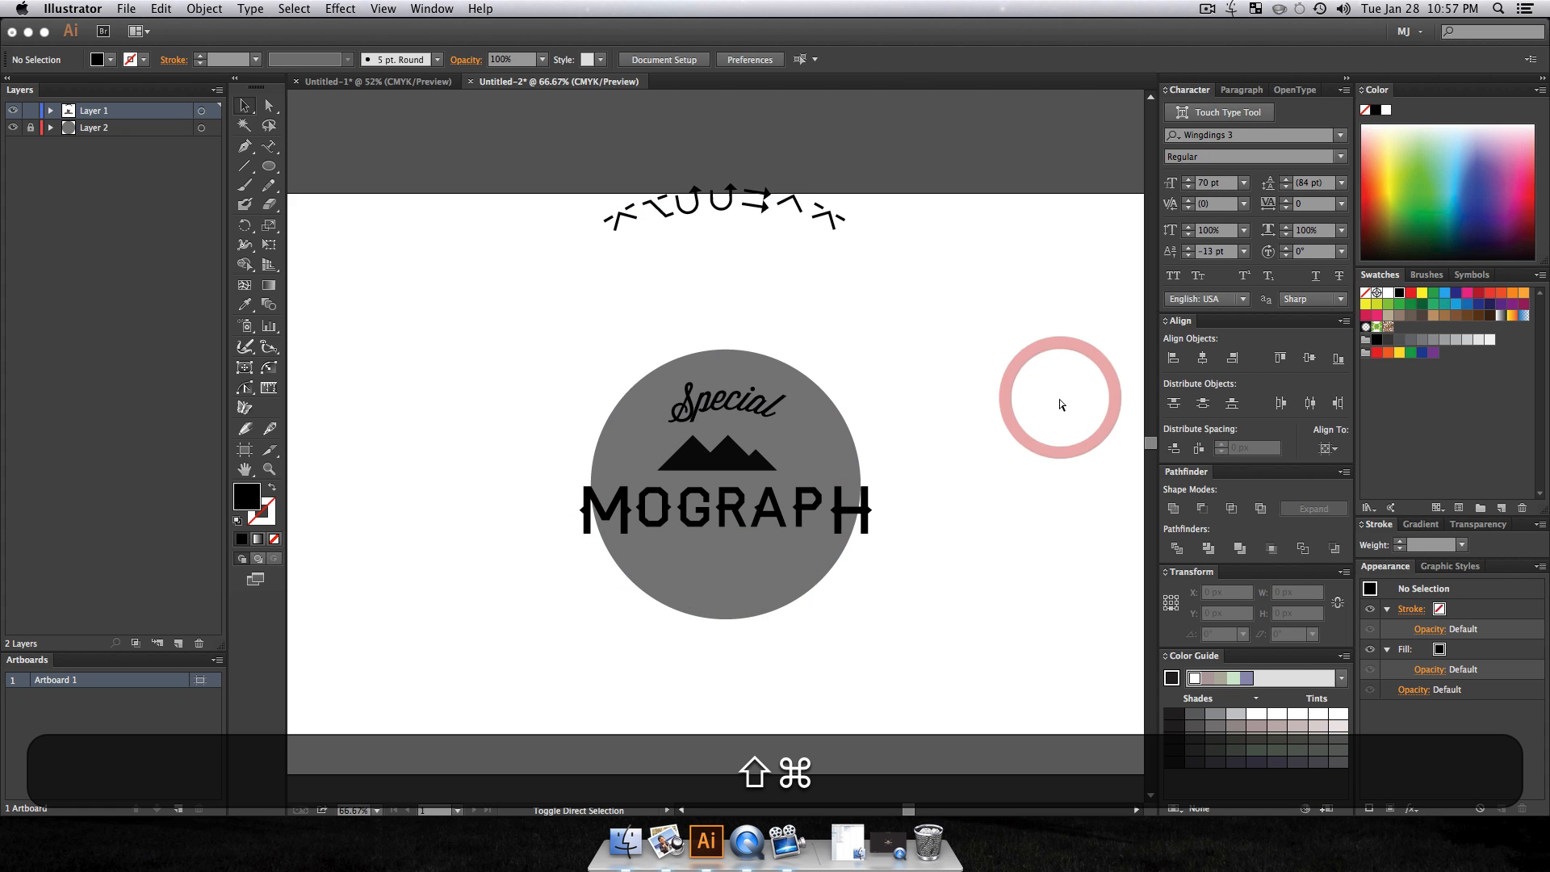
key("shift+super+z")
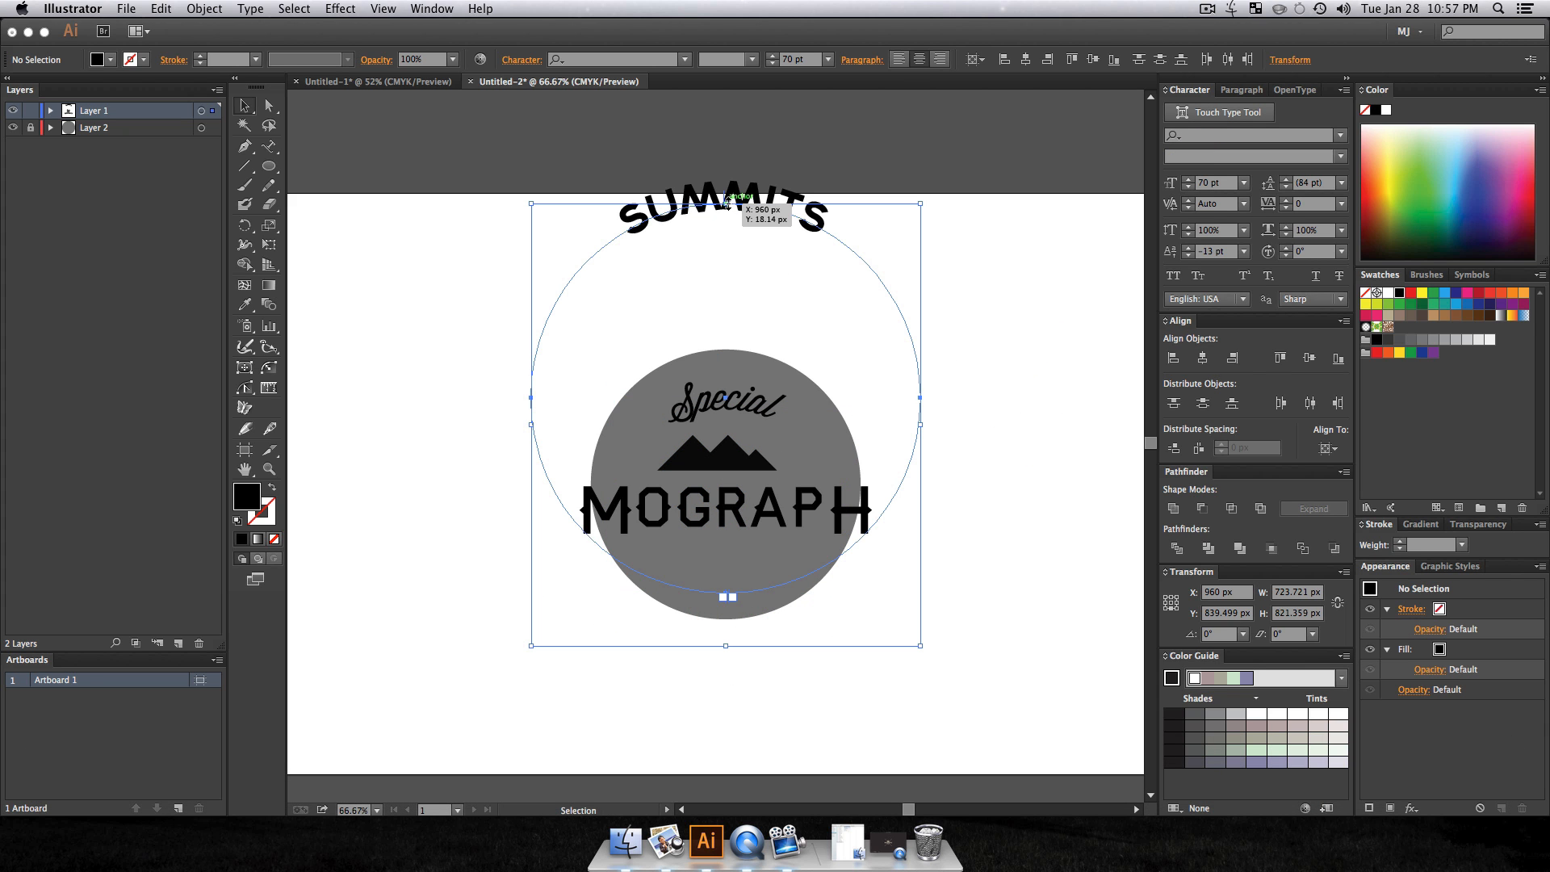
left_click(727, 204)
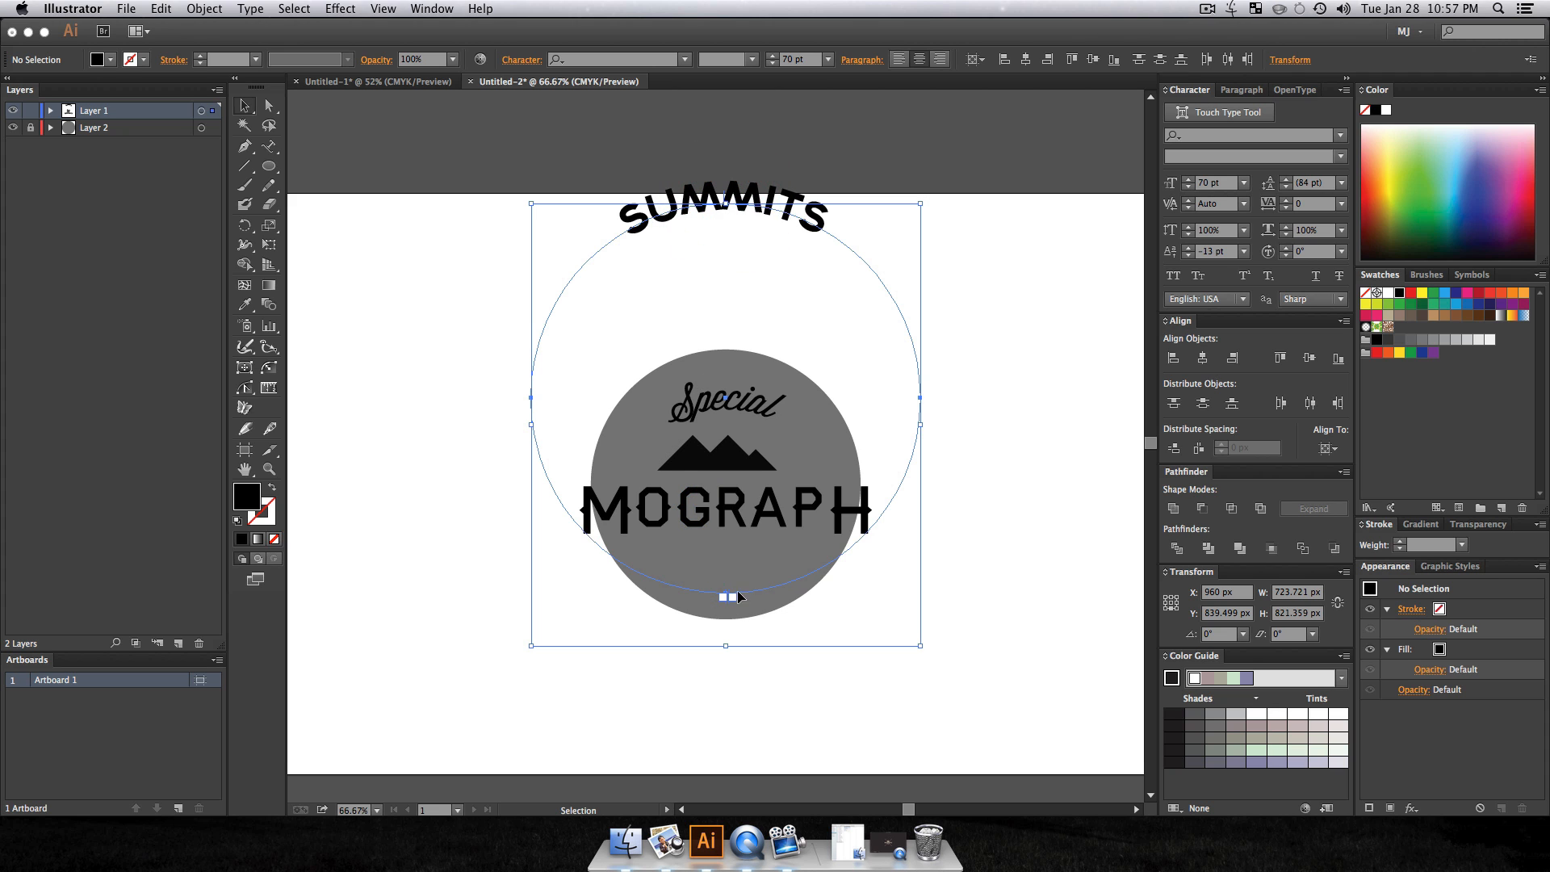
left_click_drag(728, 598, 840, 484)
key("ctrl+z")
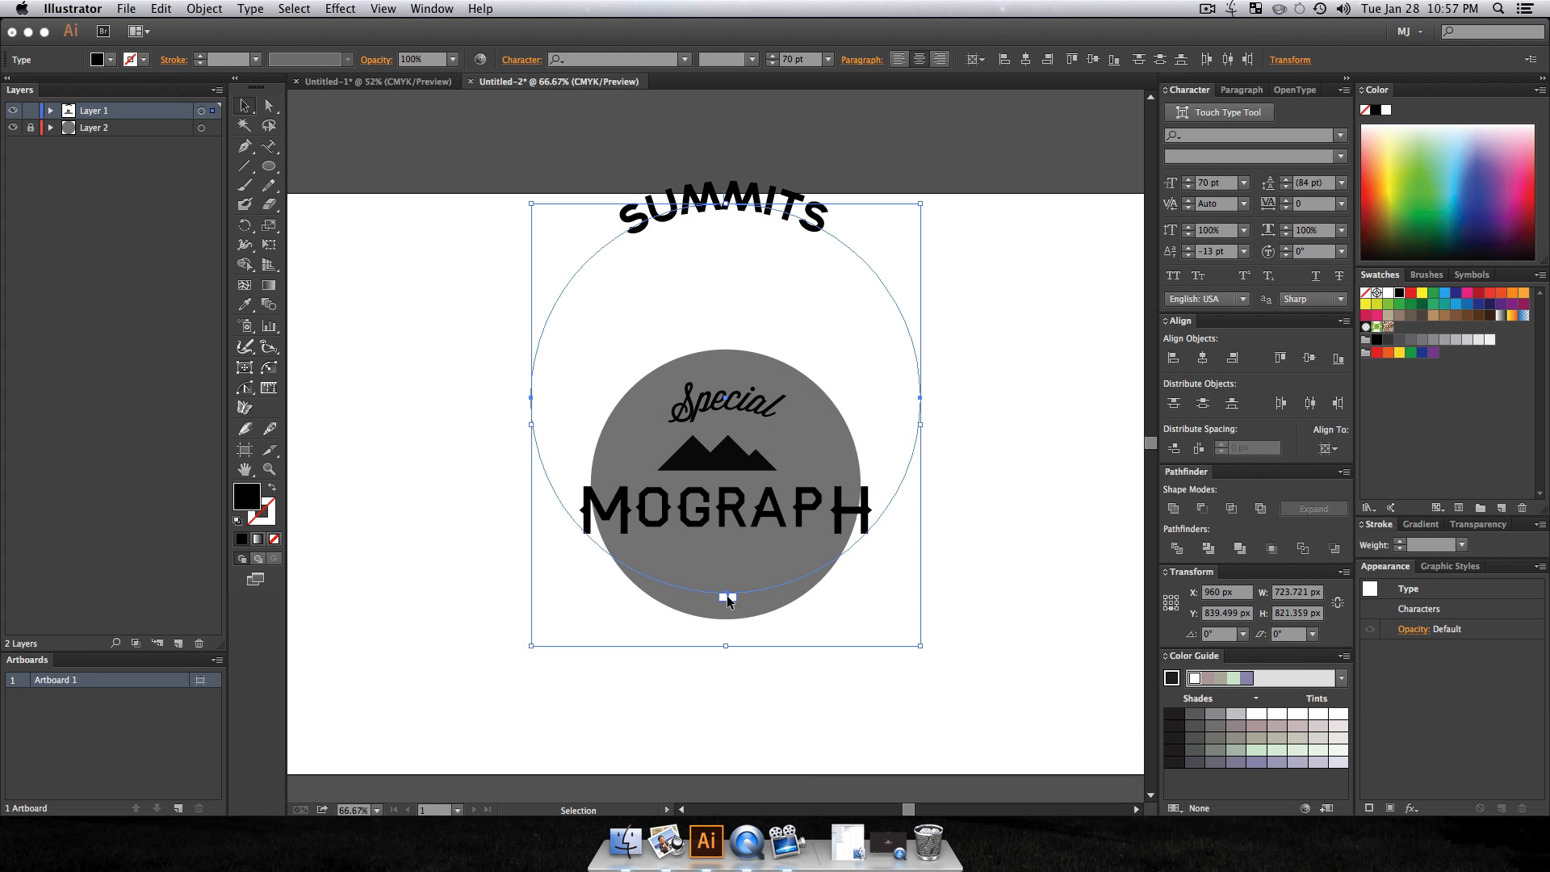
mouse_move(732, 601)
left_mouse_down()
mouse_move(750, 560)
mouse_move(727, 668)
mouse_move(734, 626)
mouse_move(590, 290)
mouse_move(576, 393)
mouse_move(719, 595)
mouse_move(768, 605)
mouse_move(725, 600)
left_mouse_up()
key("super+z")
left_click(893, 644)
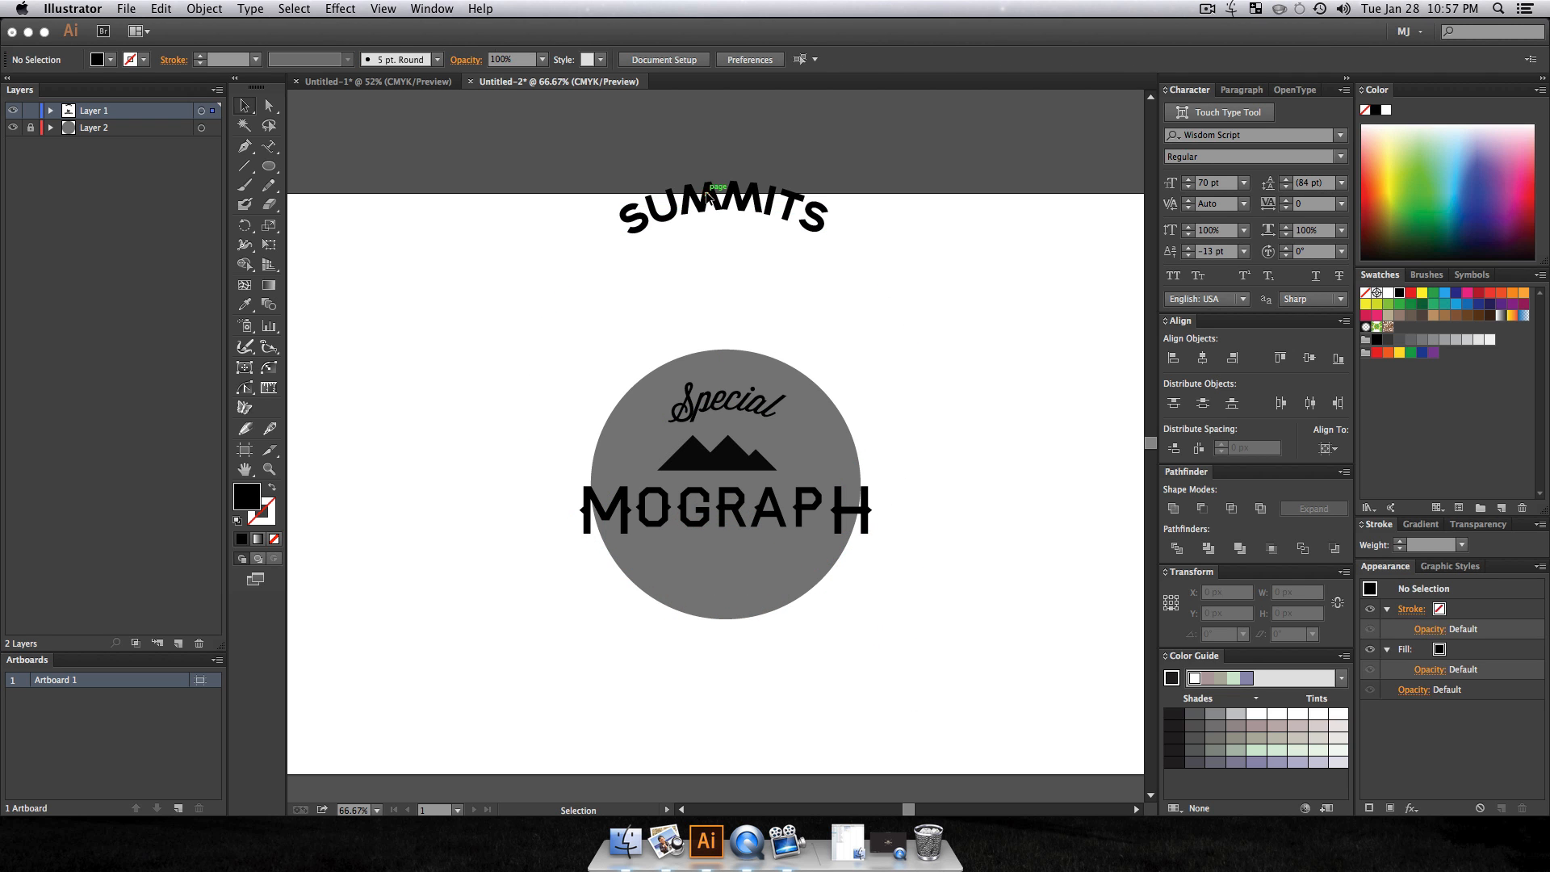
Step: Move the "SUMMITS" path text off to one side of the logo, to about X 538 px, Y 860 px
left_click(706, 198)
left_click_drag(730, 595, 510, 668)
key("super+z")
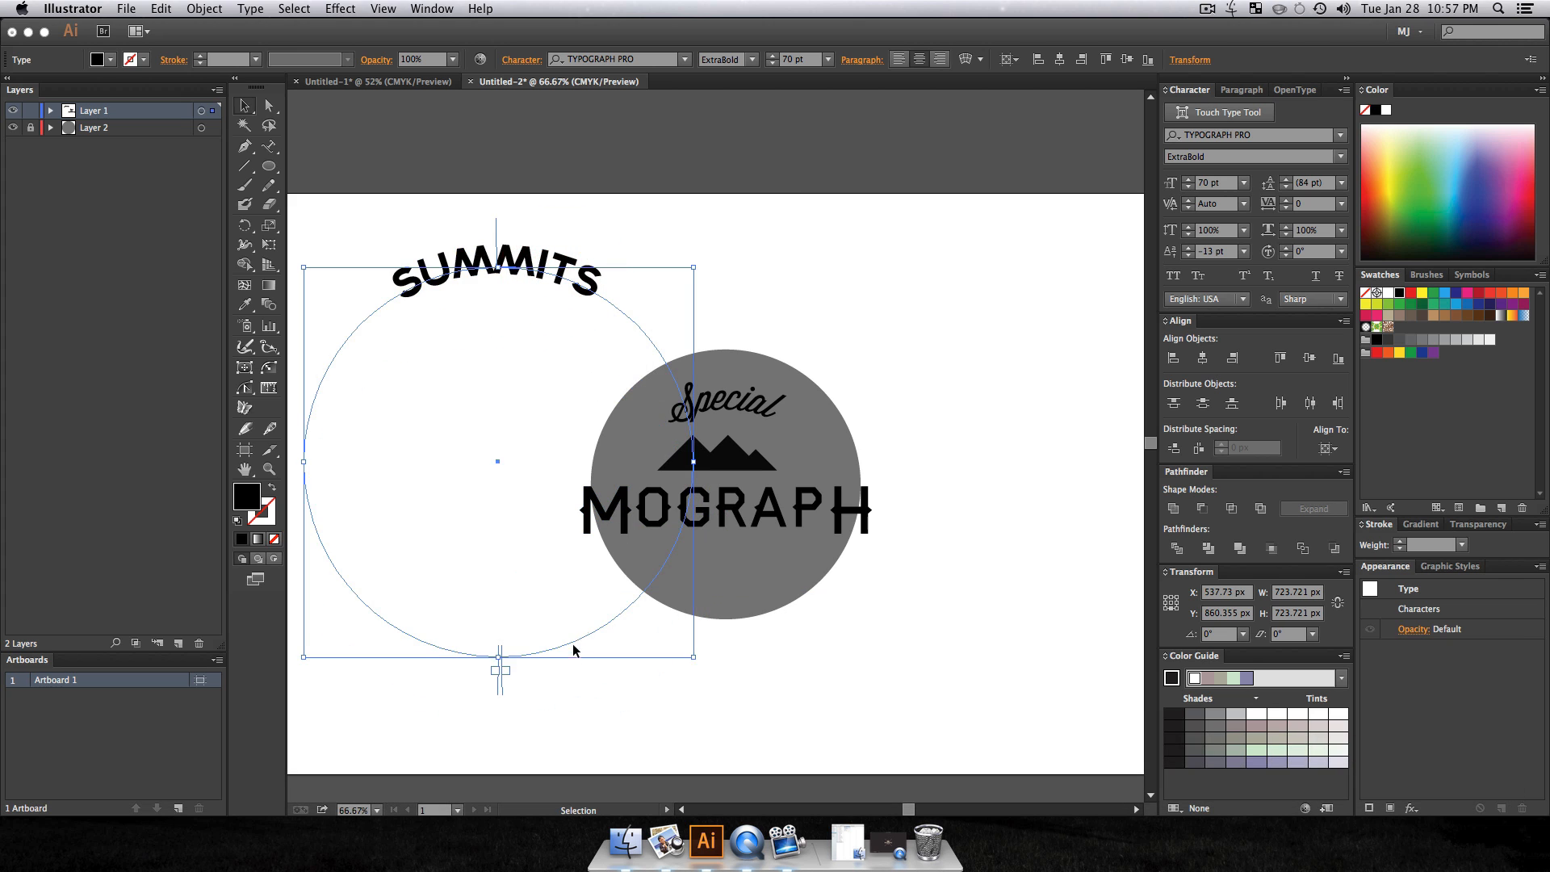
left_click(505, 672)
left_click(512, 652)
key("v")
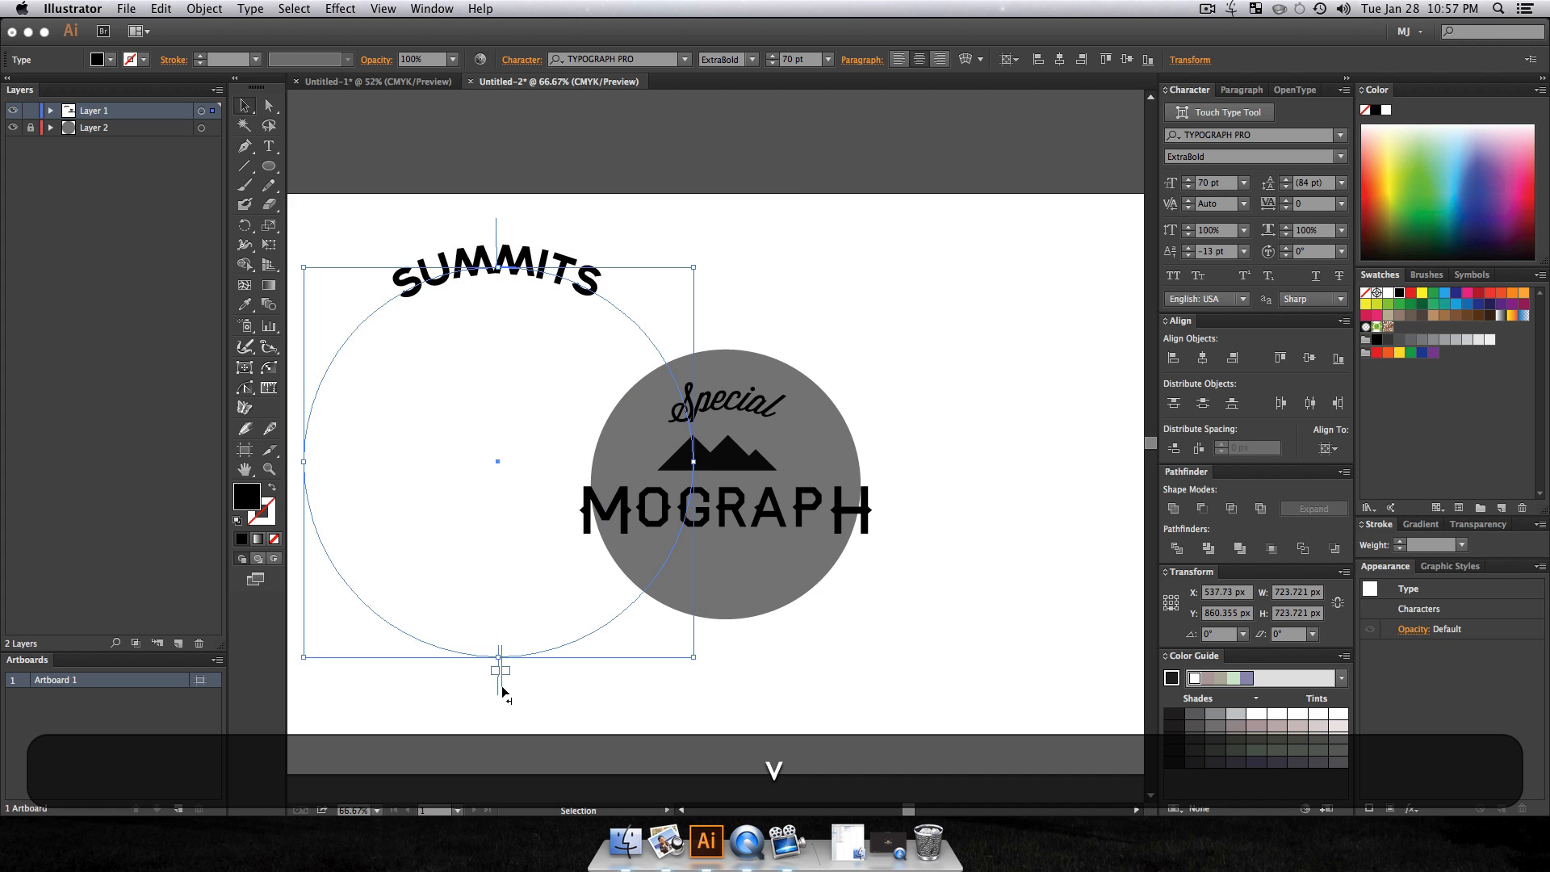
left_click(508, 236)
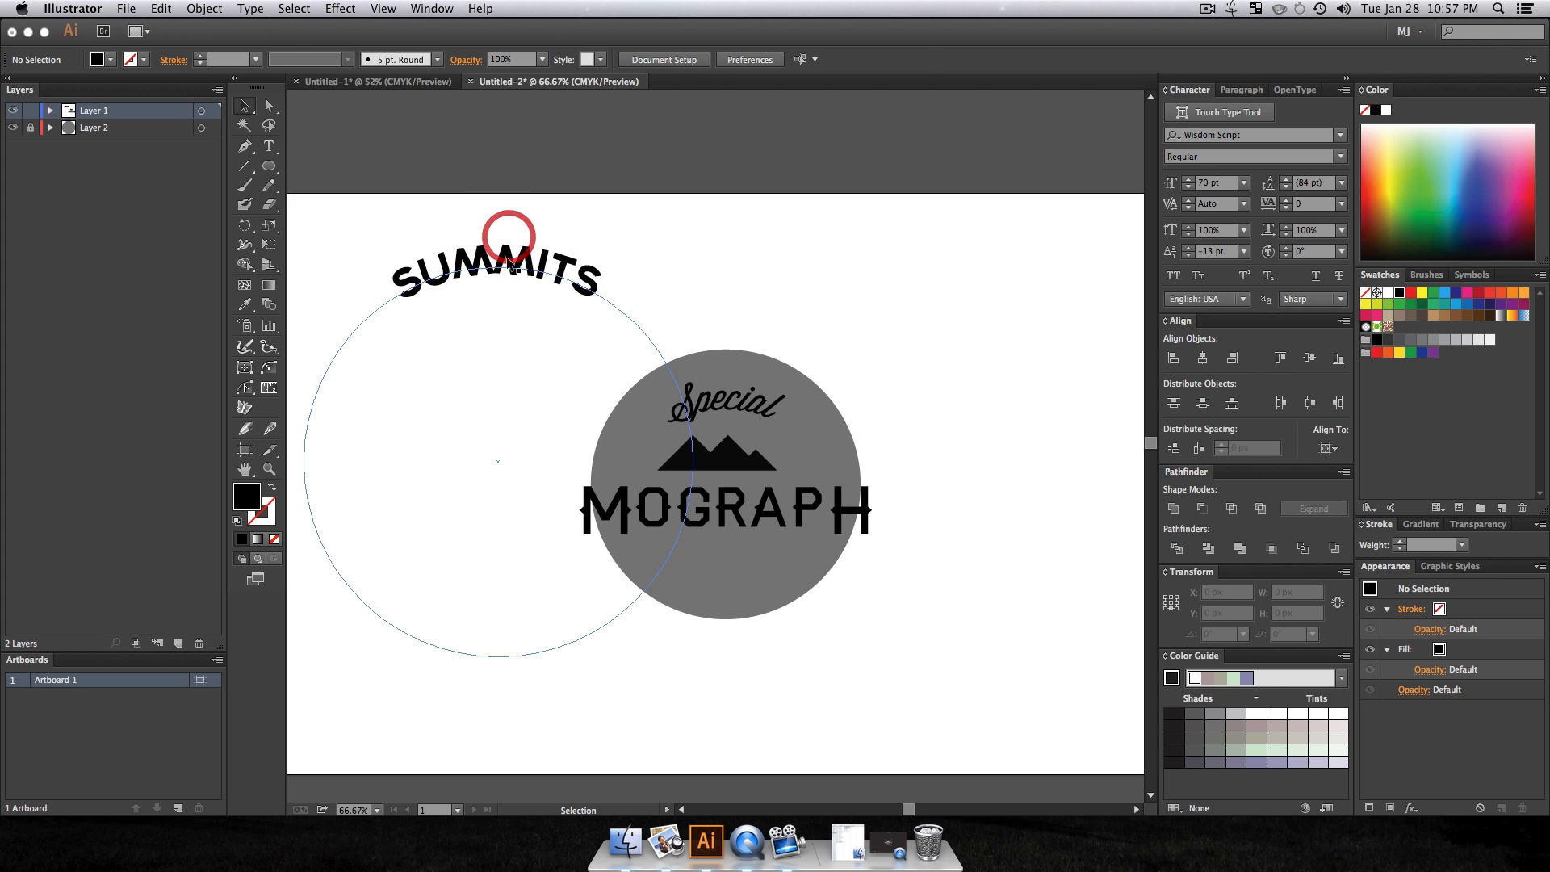
left_click(510, 264)
left_click_drag(495, 292, 501, 335)
key("super+z")
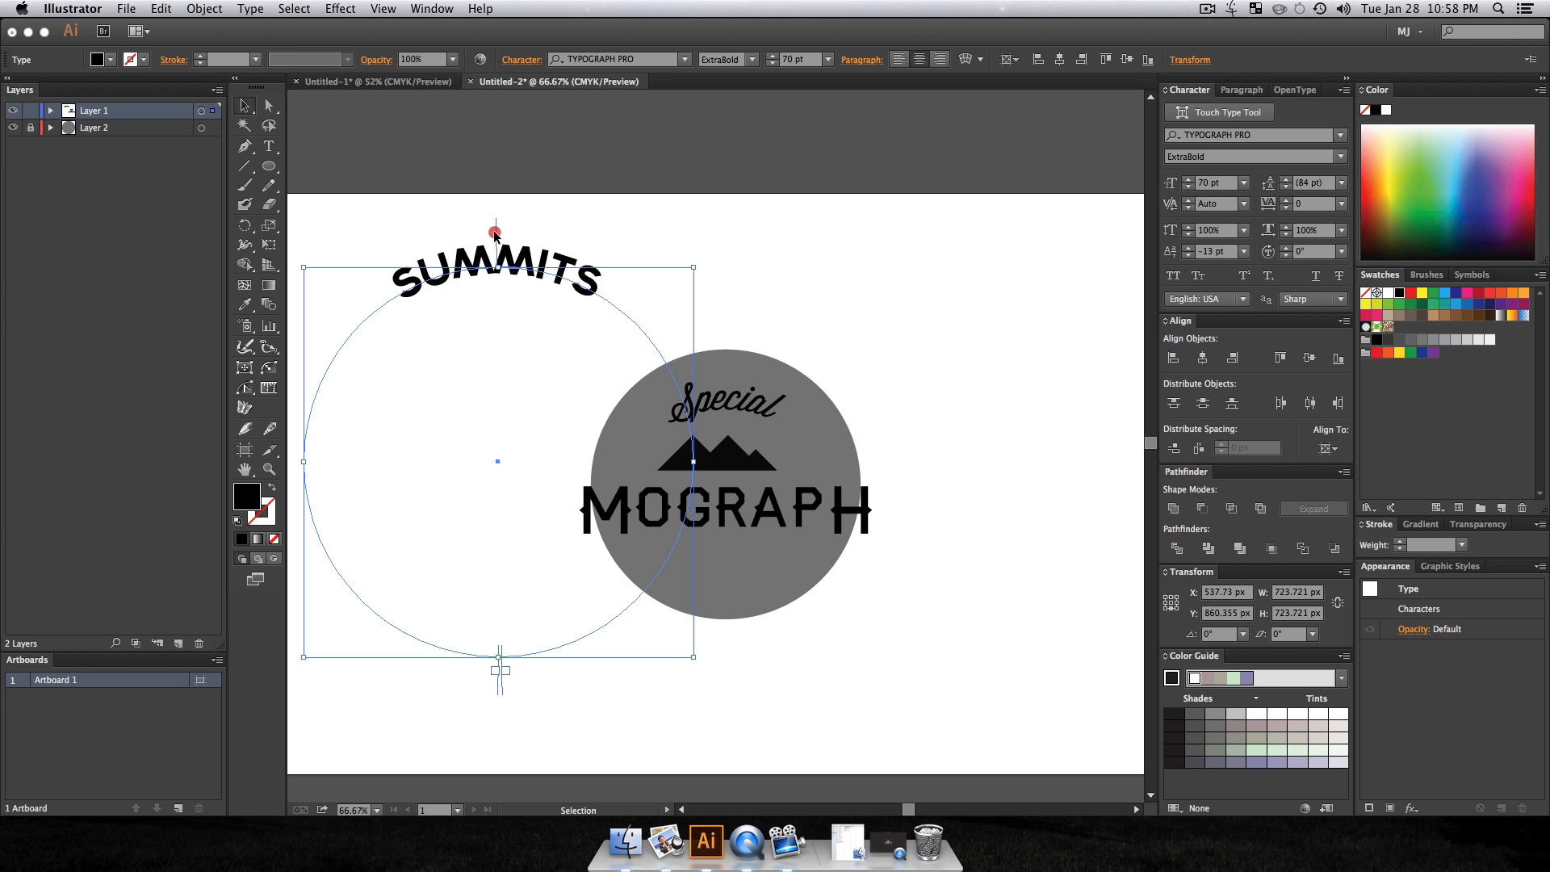
Step: Flip "SUMMITS" to the inside bottom of its circle path and move it onto the grey circle, beneath MOGRAPH
left_click(484, 312)
left_click(484, 265)
left_click_drag(497, 236, 498, 401)
key("super+z")
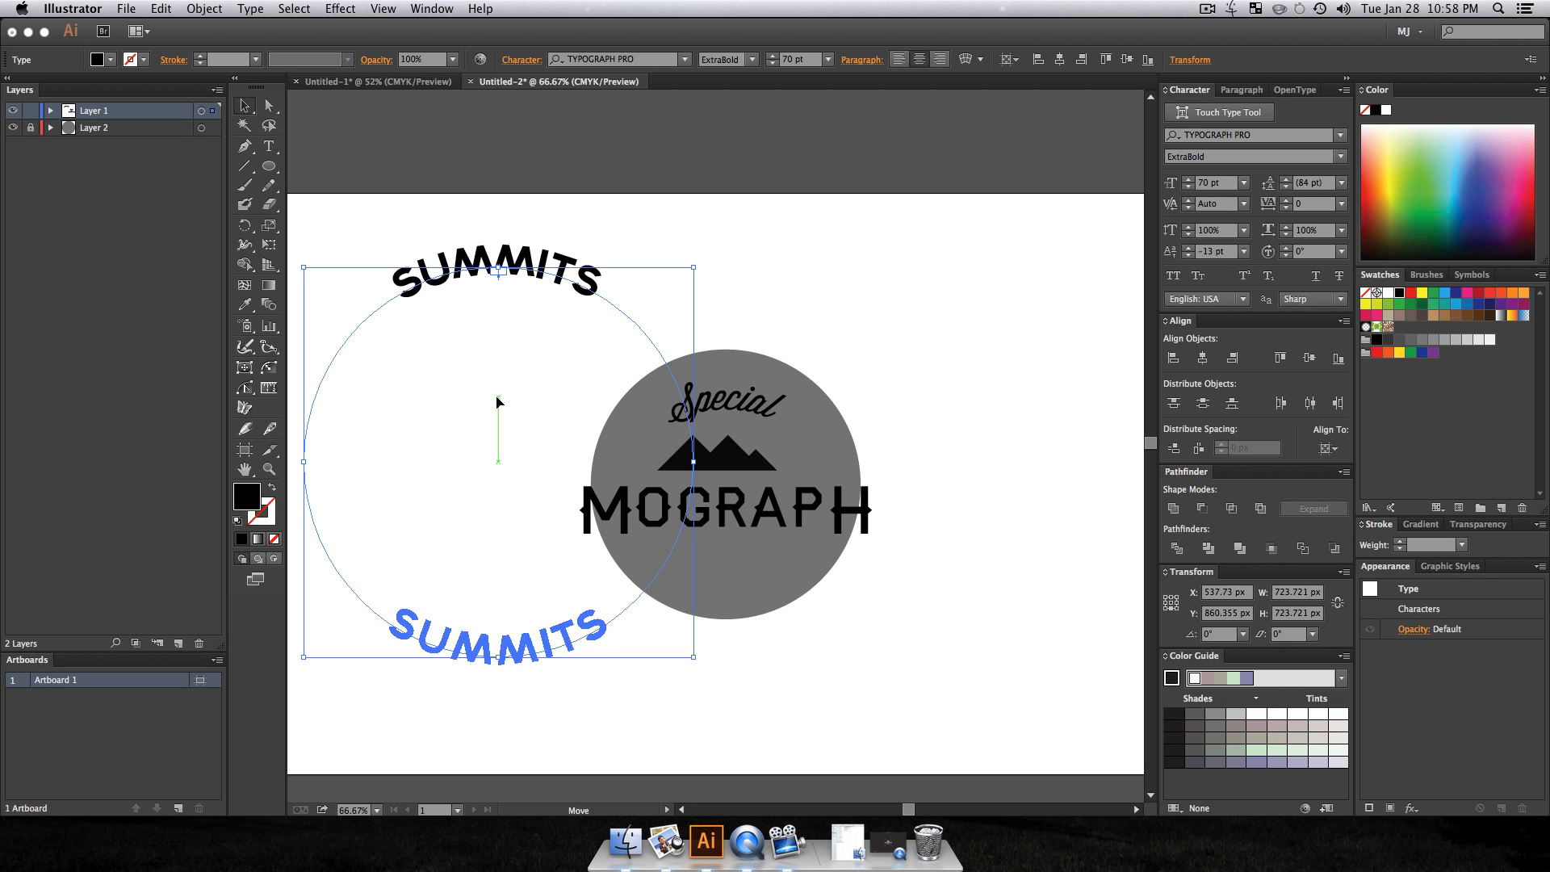
left_click_drag(498, 401, 498, 400)
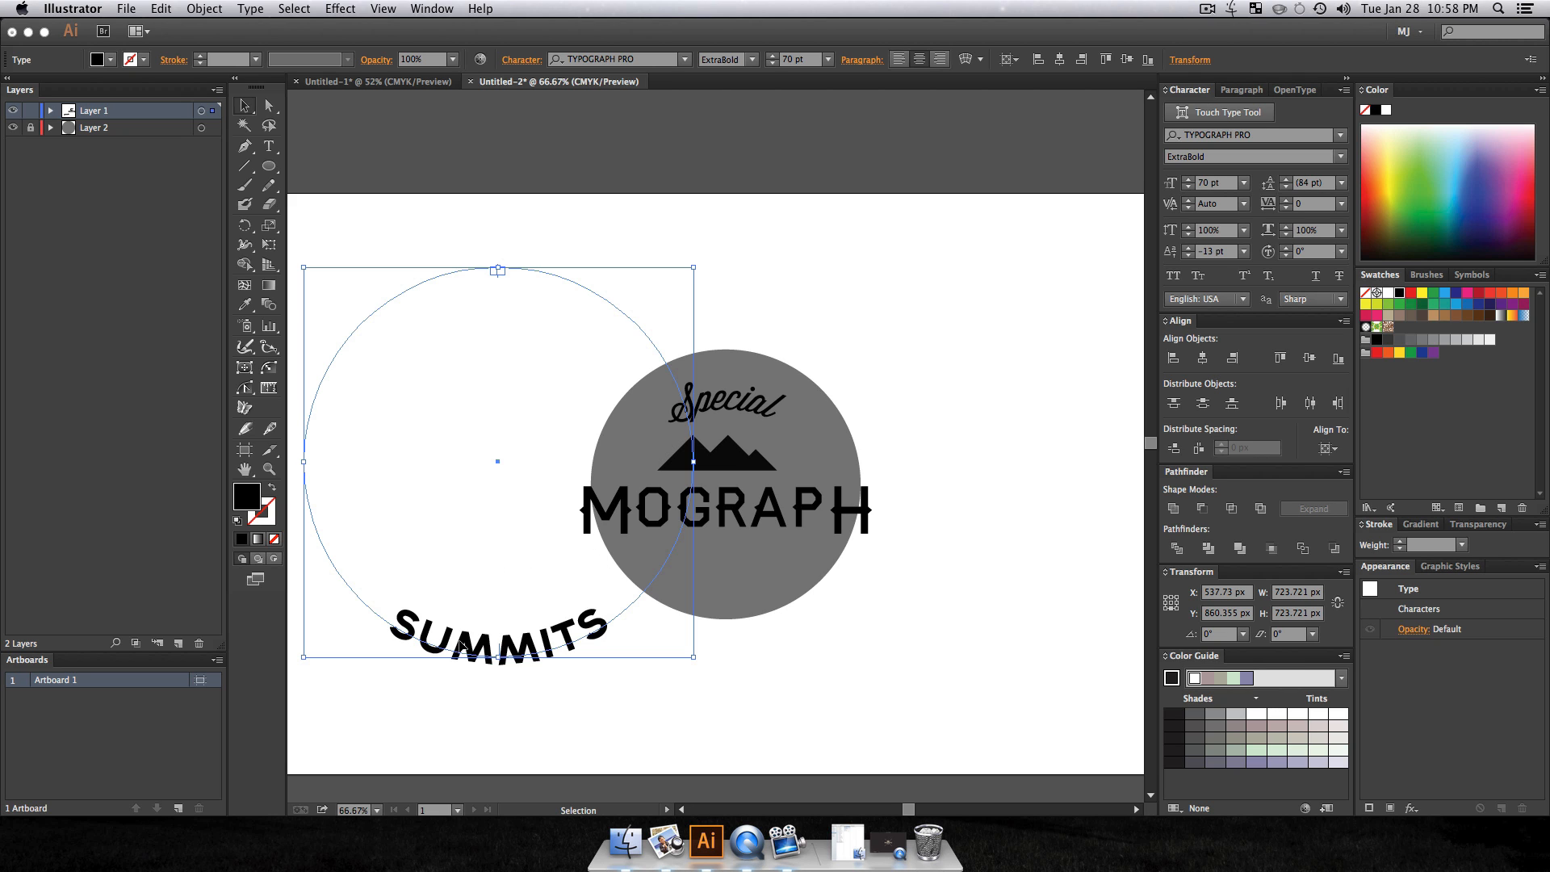
key("v")
key("v")
left_click_drag(520, 647, 741, 575)
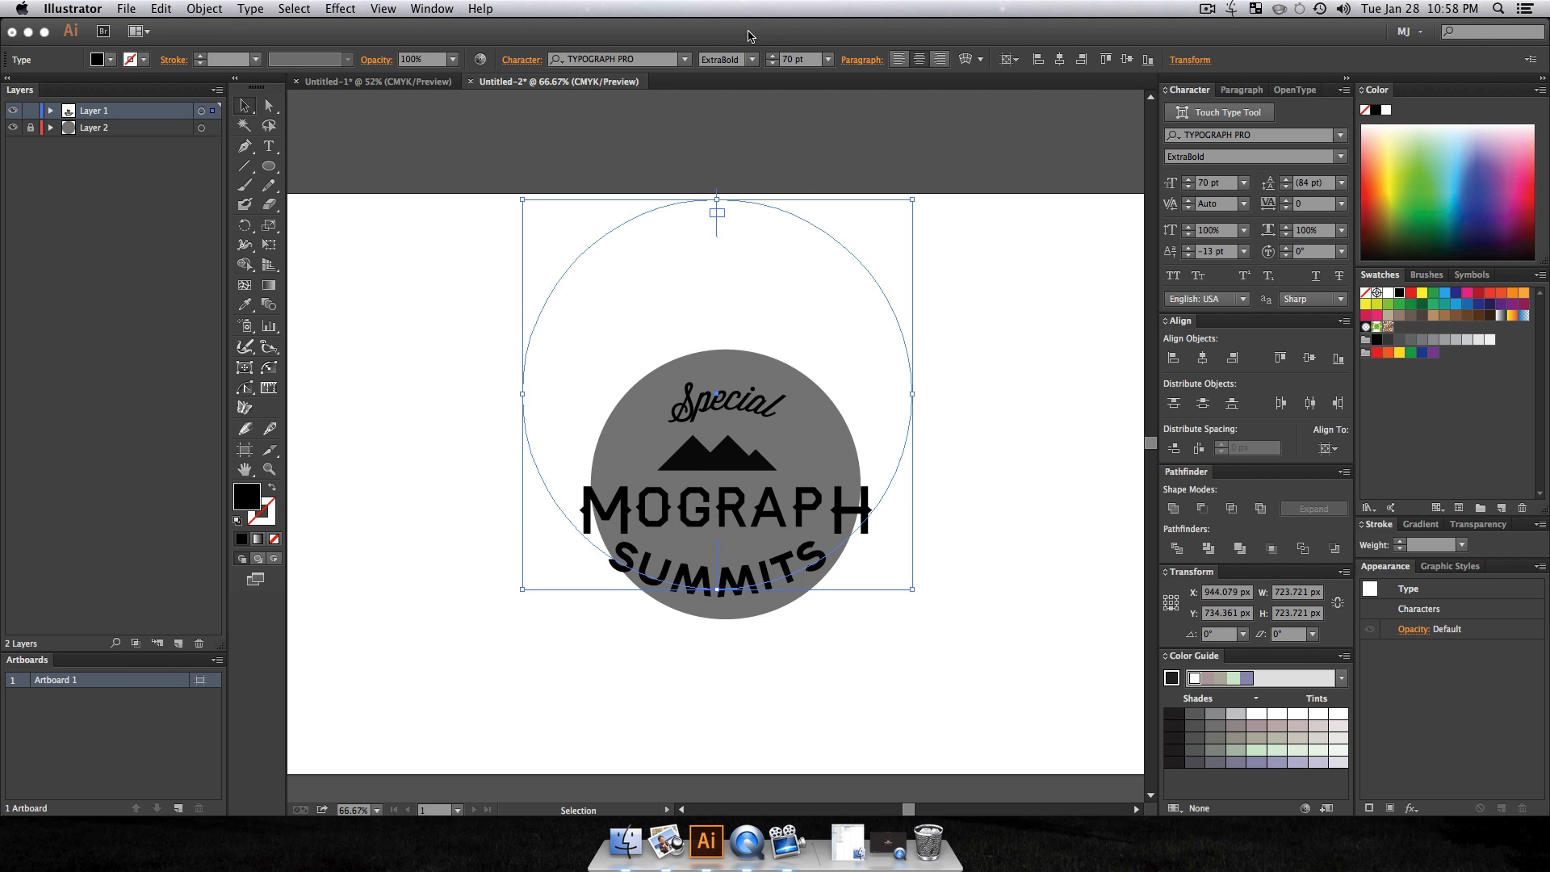
Step: Set the "SUMMITS" font size to 50 pt and move the text straight up, closer to MOGRAPH
double_click(771, 569)
key("super+a")
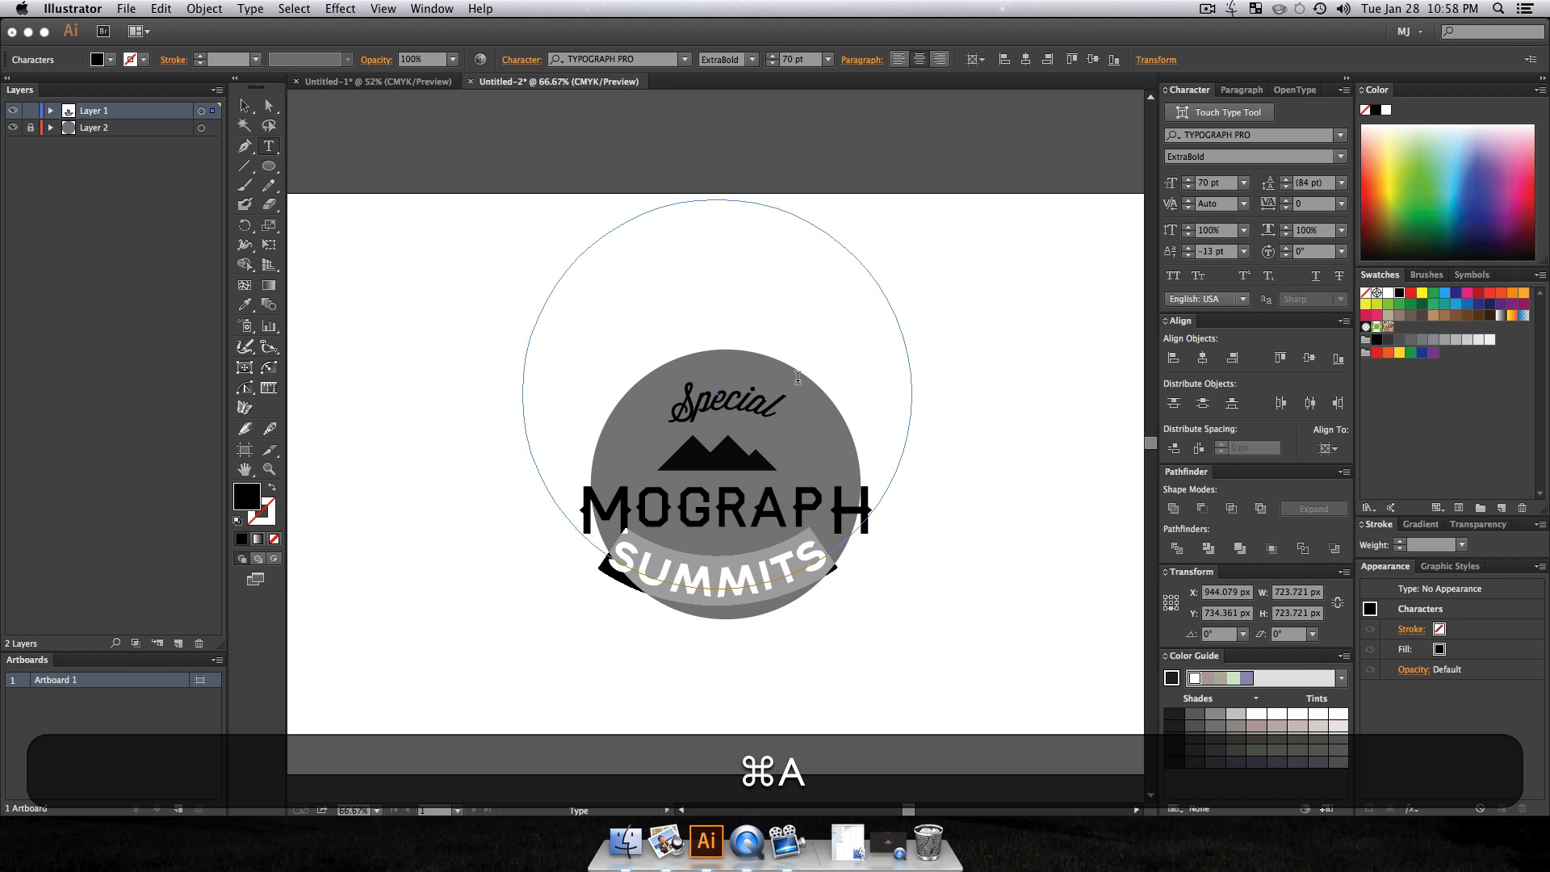
left_click(808, 58)
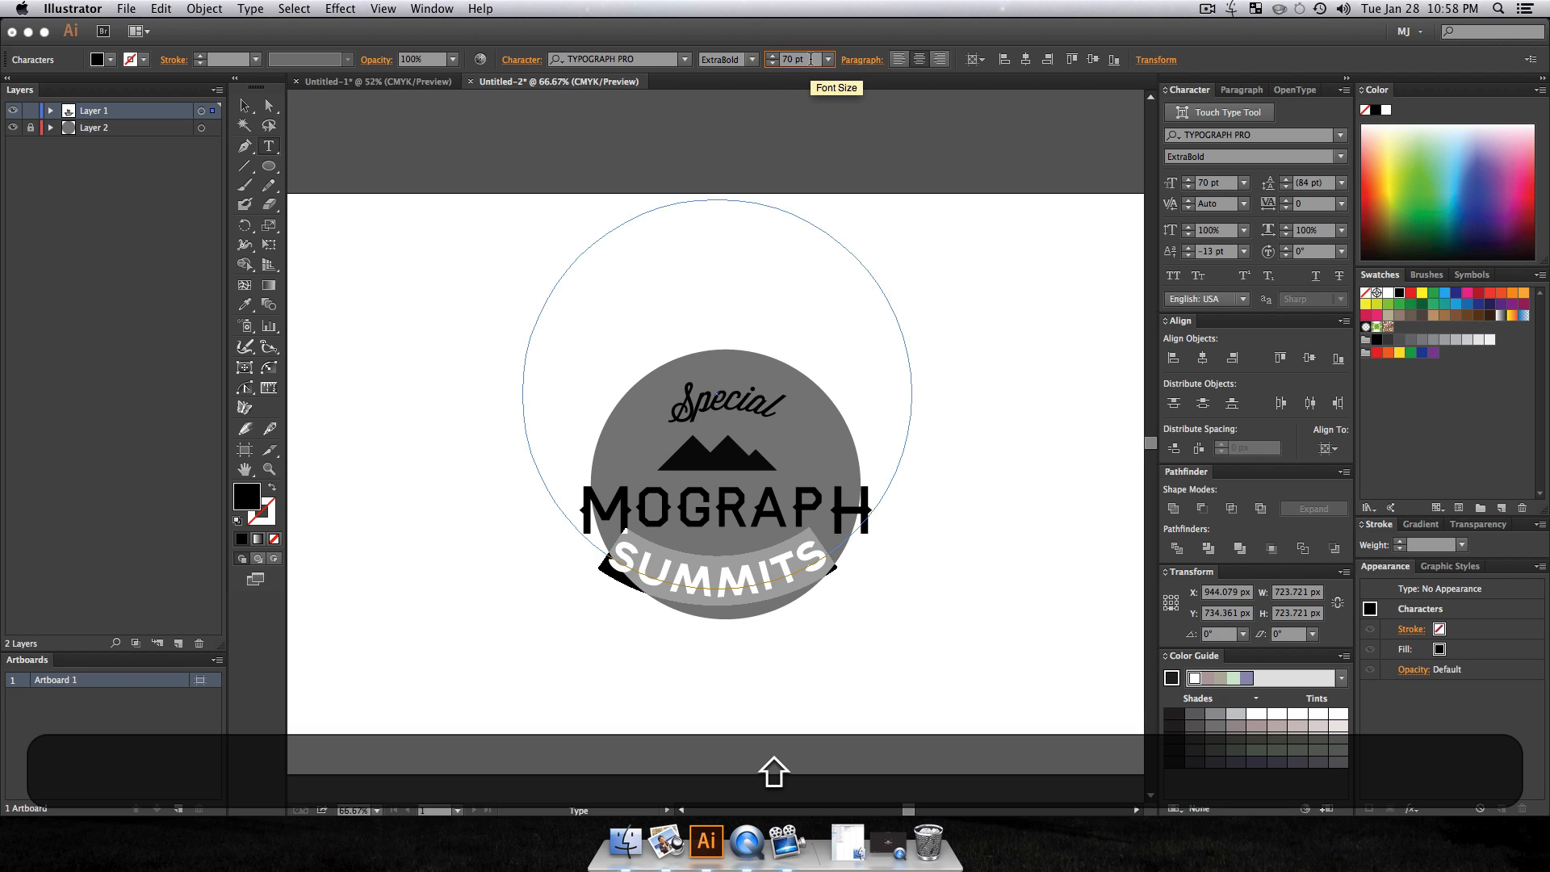
key("shift+Down")
key("shift+Down")
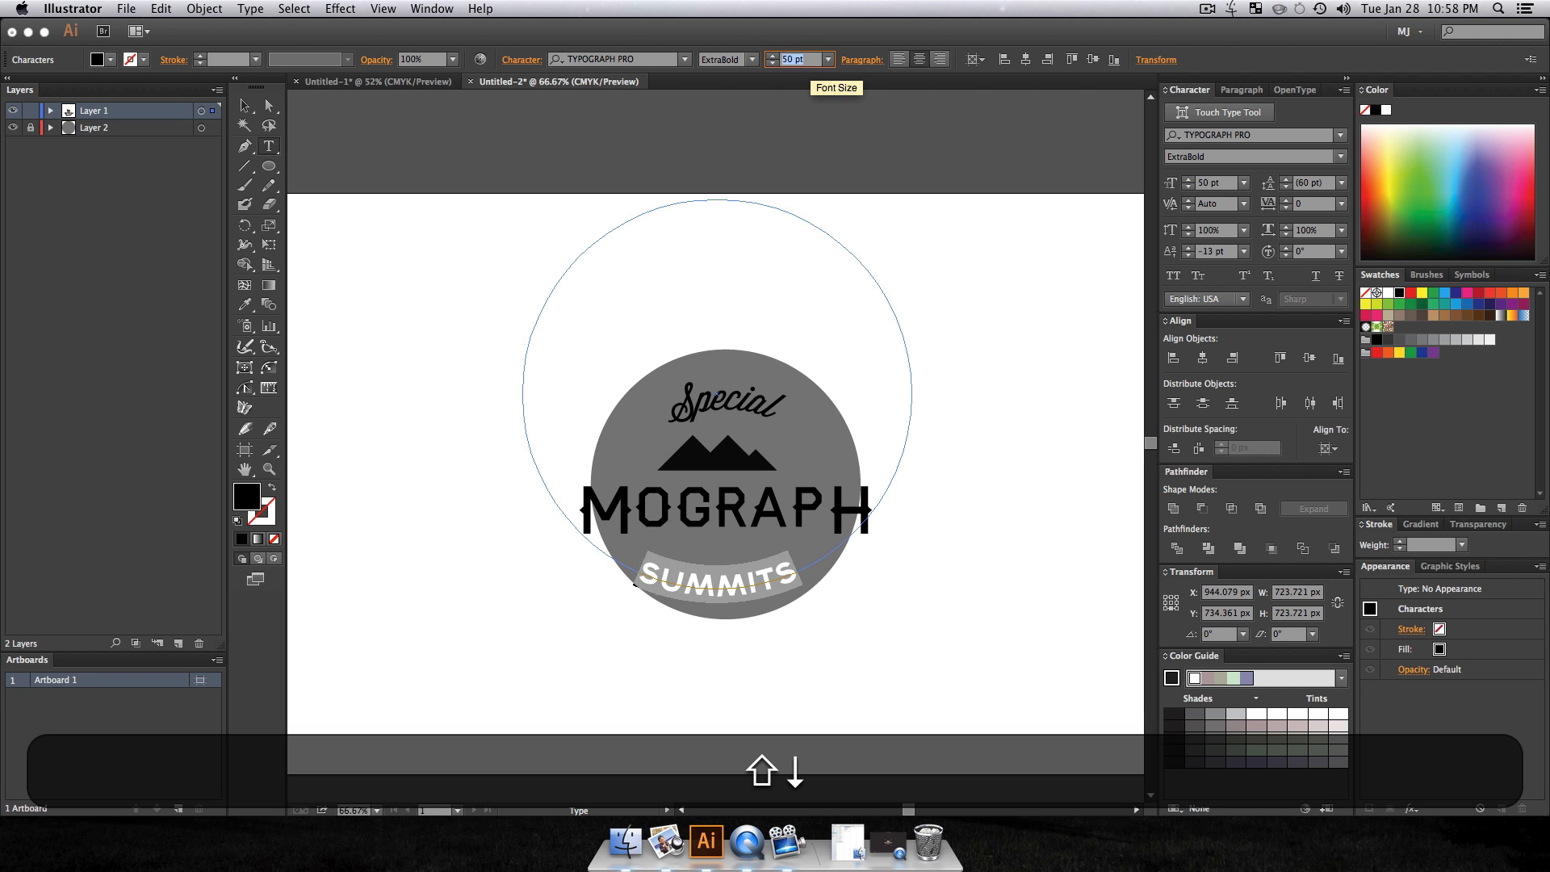
left_click(244, 106)
left_click_drag(750, 583, 749, 563)
left_click(1072, 418)
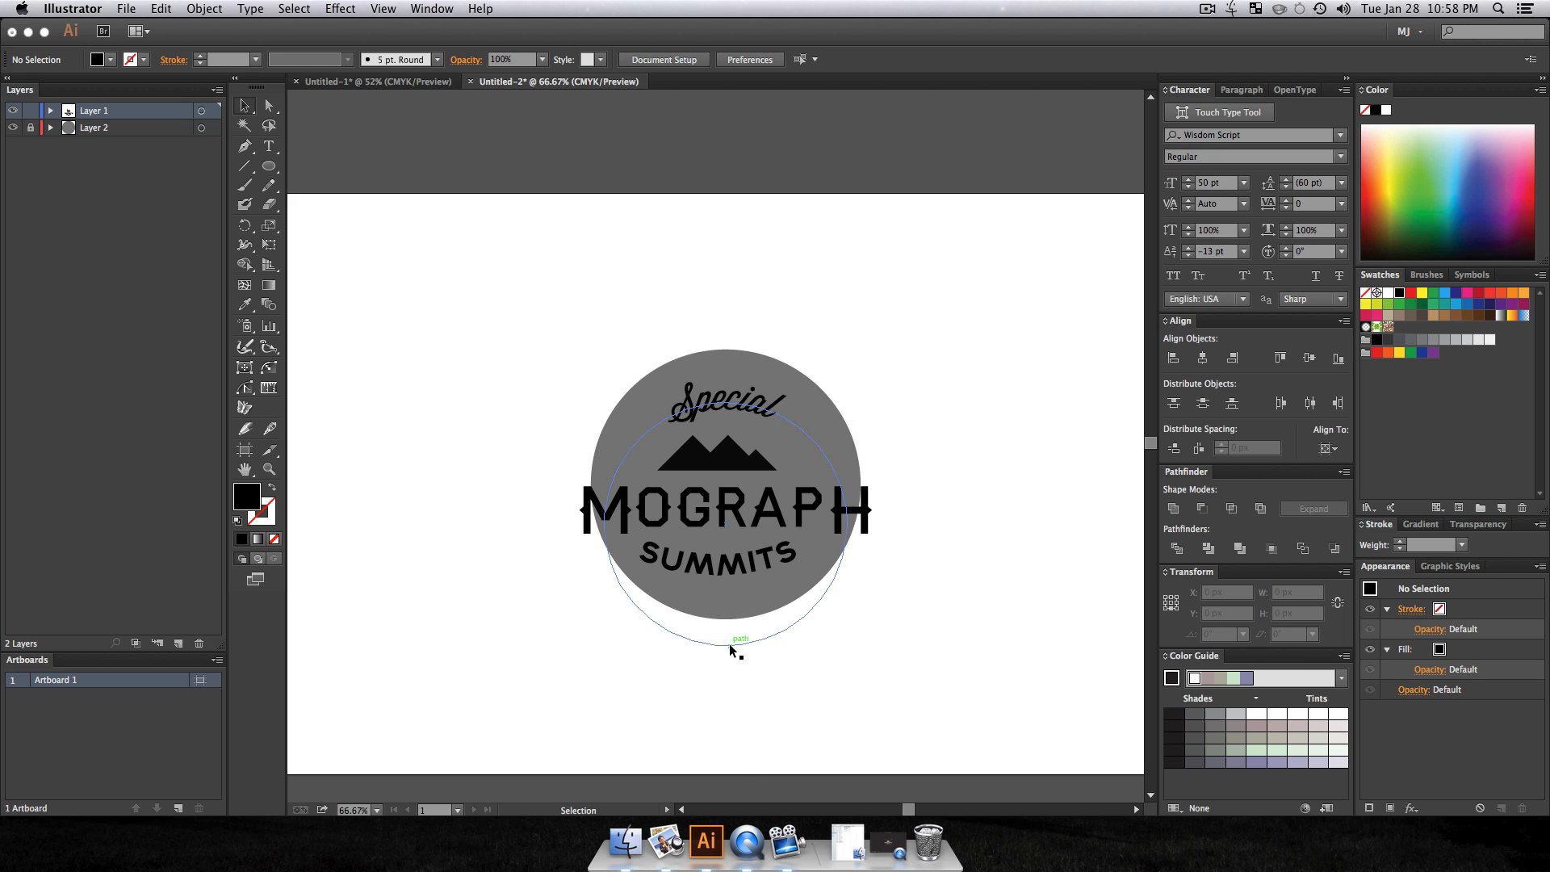
Step: Centre the curved texts, mountains and MOGRAPH wordmark horizontally on the artboard
left_click_drag(716, 714, 733, 133)
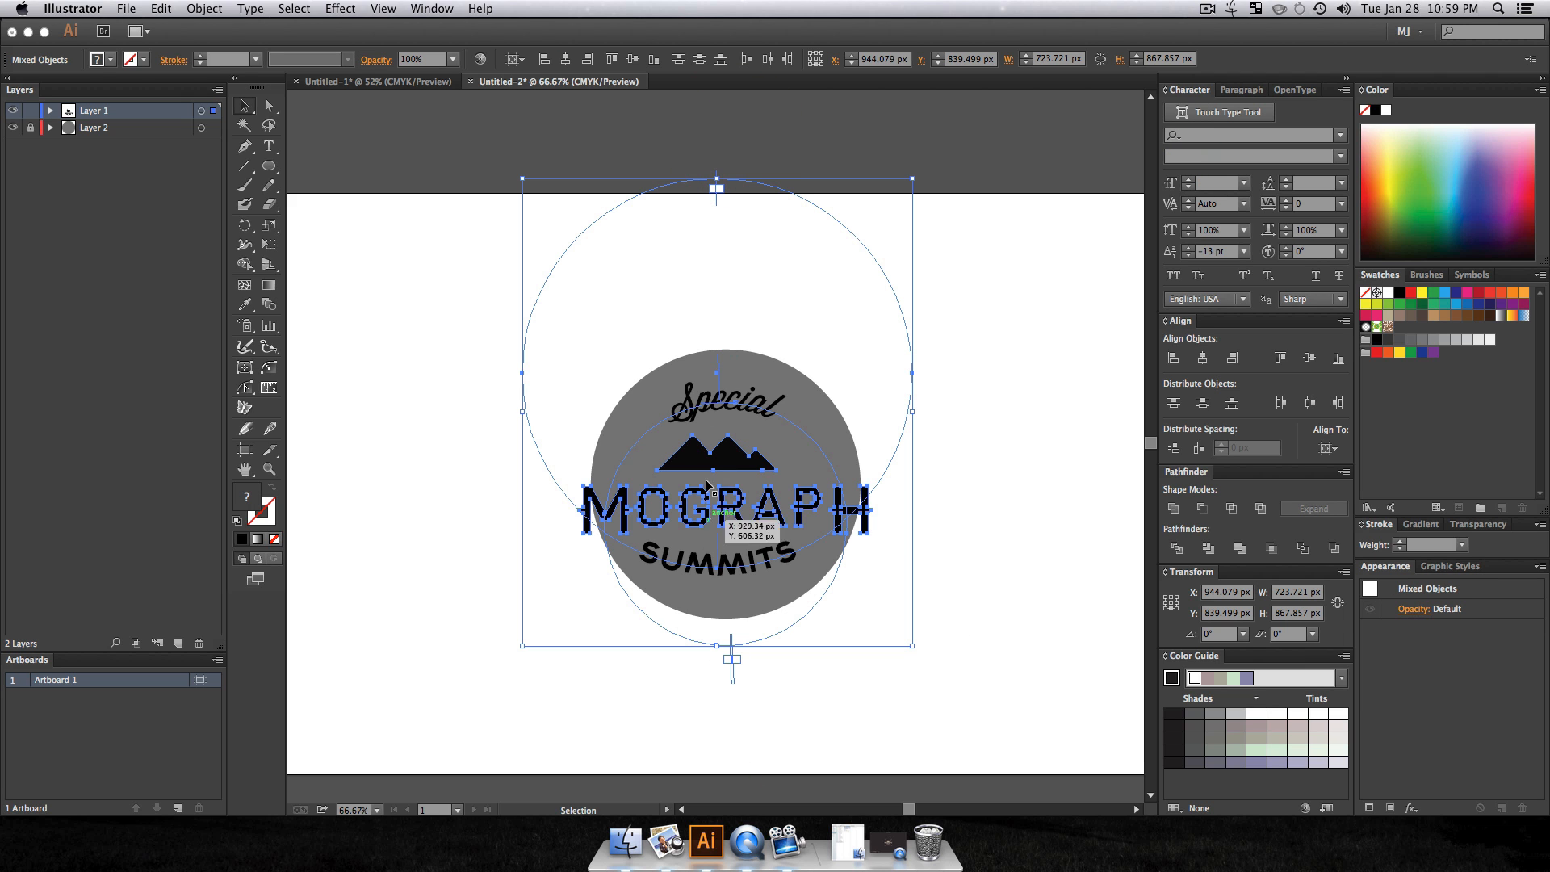
left_click(1202, 358)
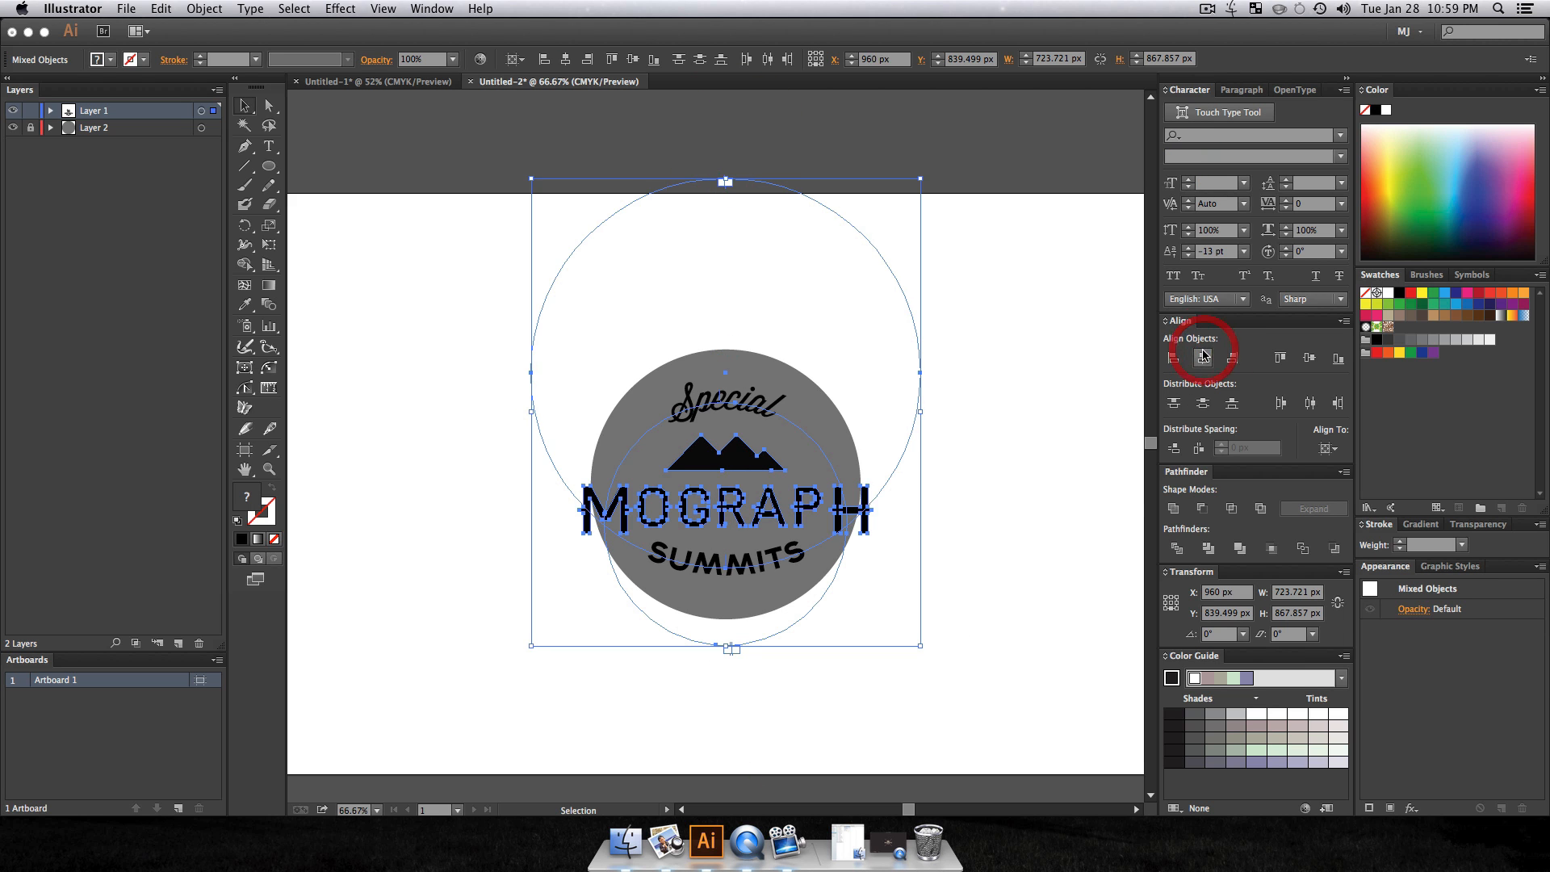
left_click(993, 489)
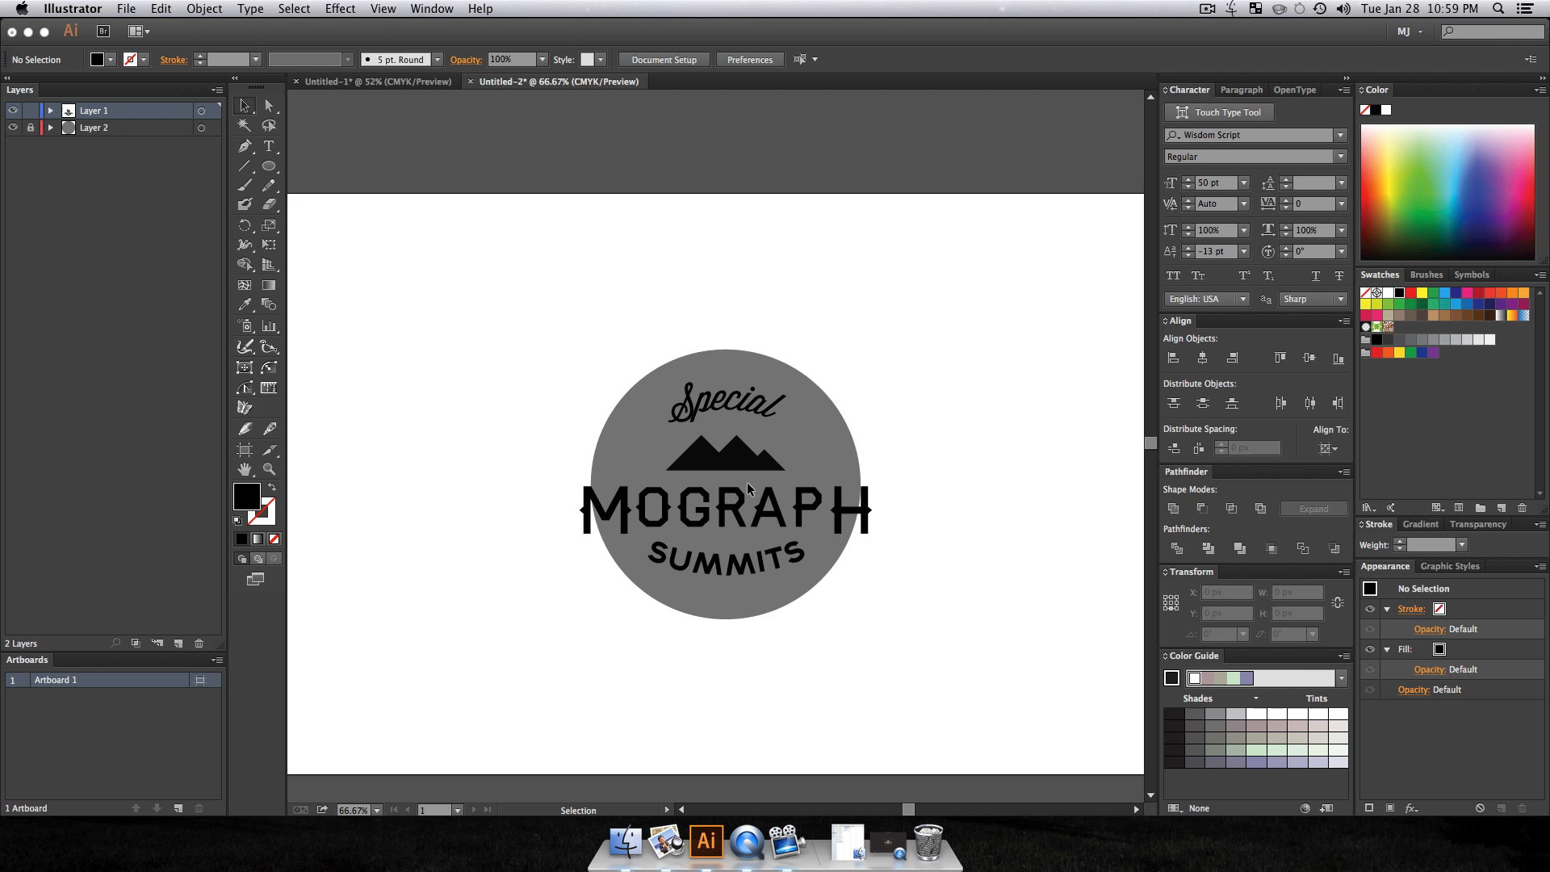
left_click(1037, 413)
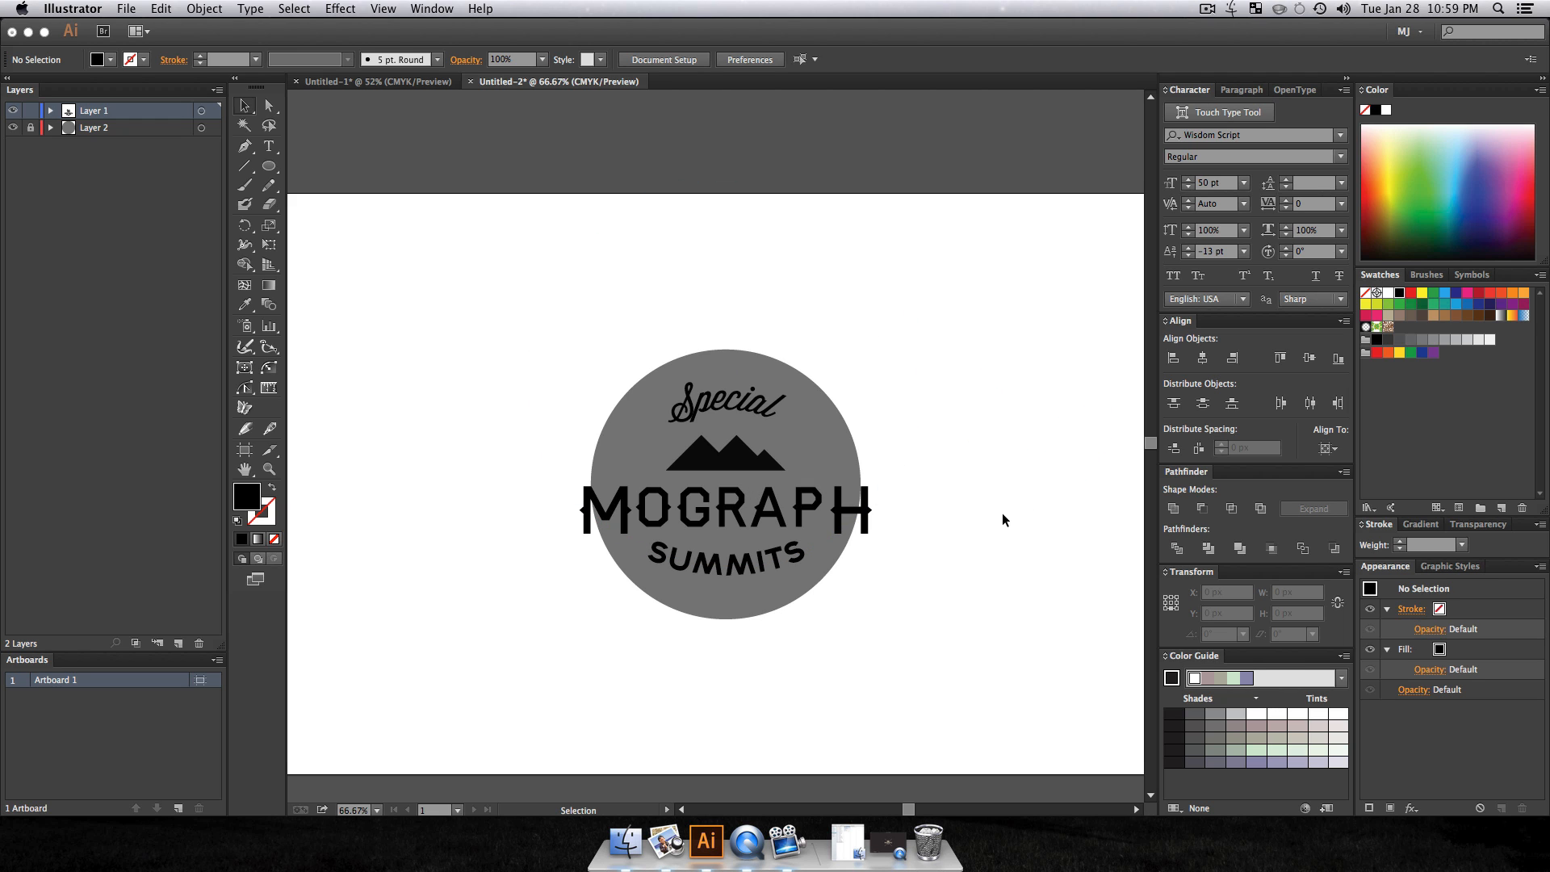
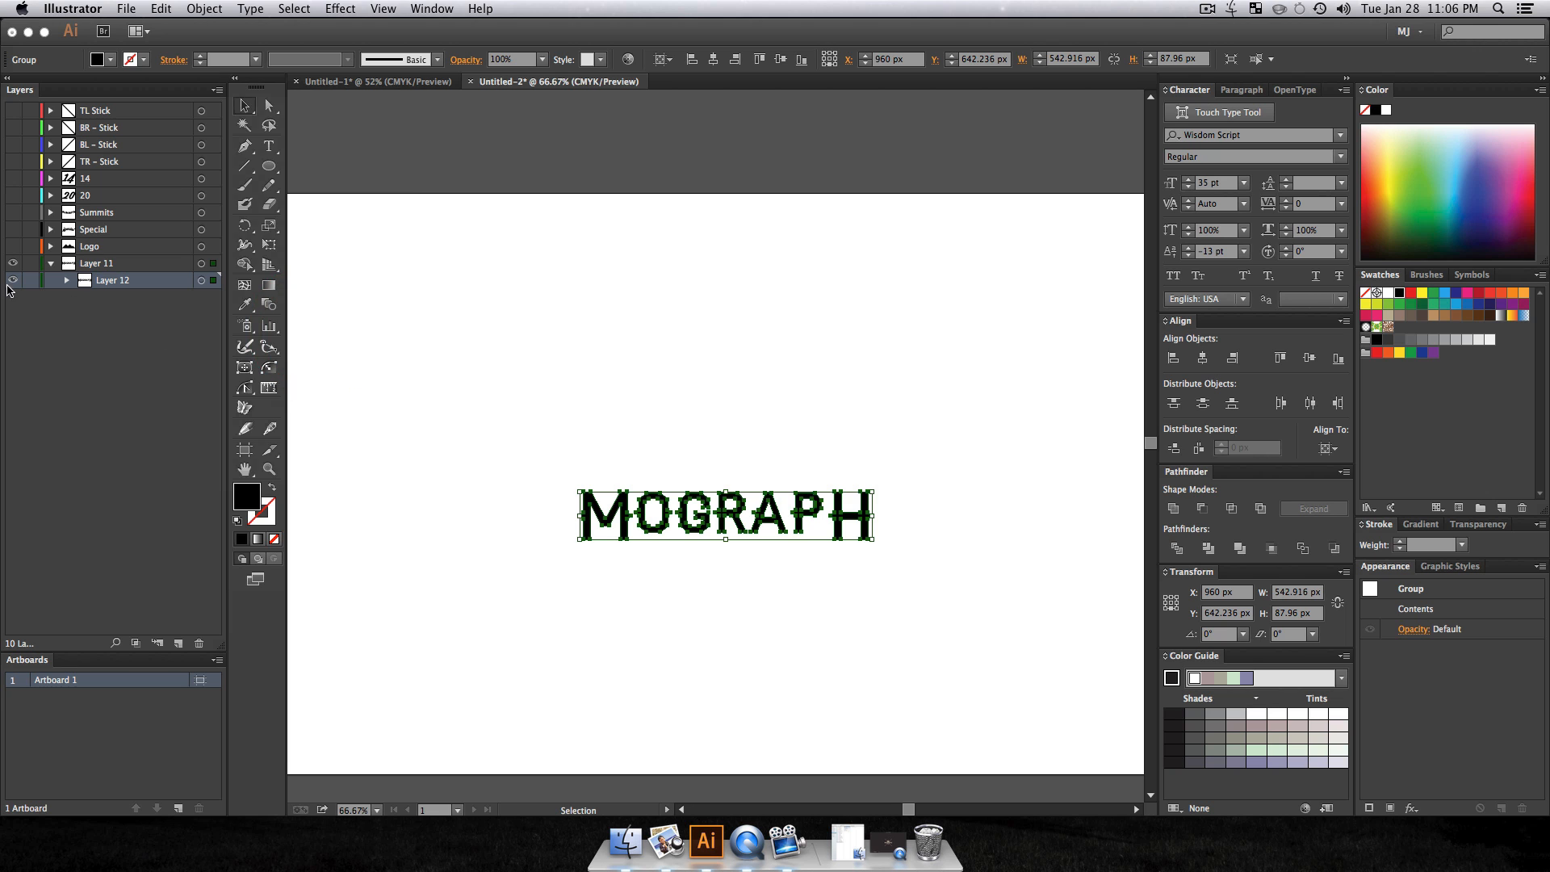
Step: Check the contents of sublayer Layer 12 and undo the placement of the MOGRAPH group in that sublayer
left_click(66, 281)
left_click(134, 280)
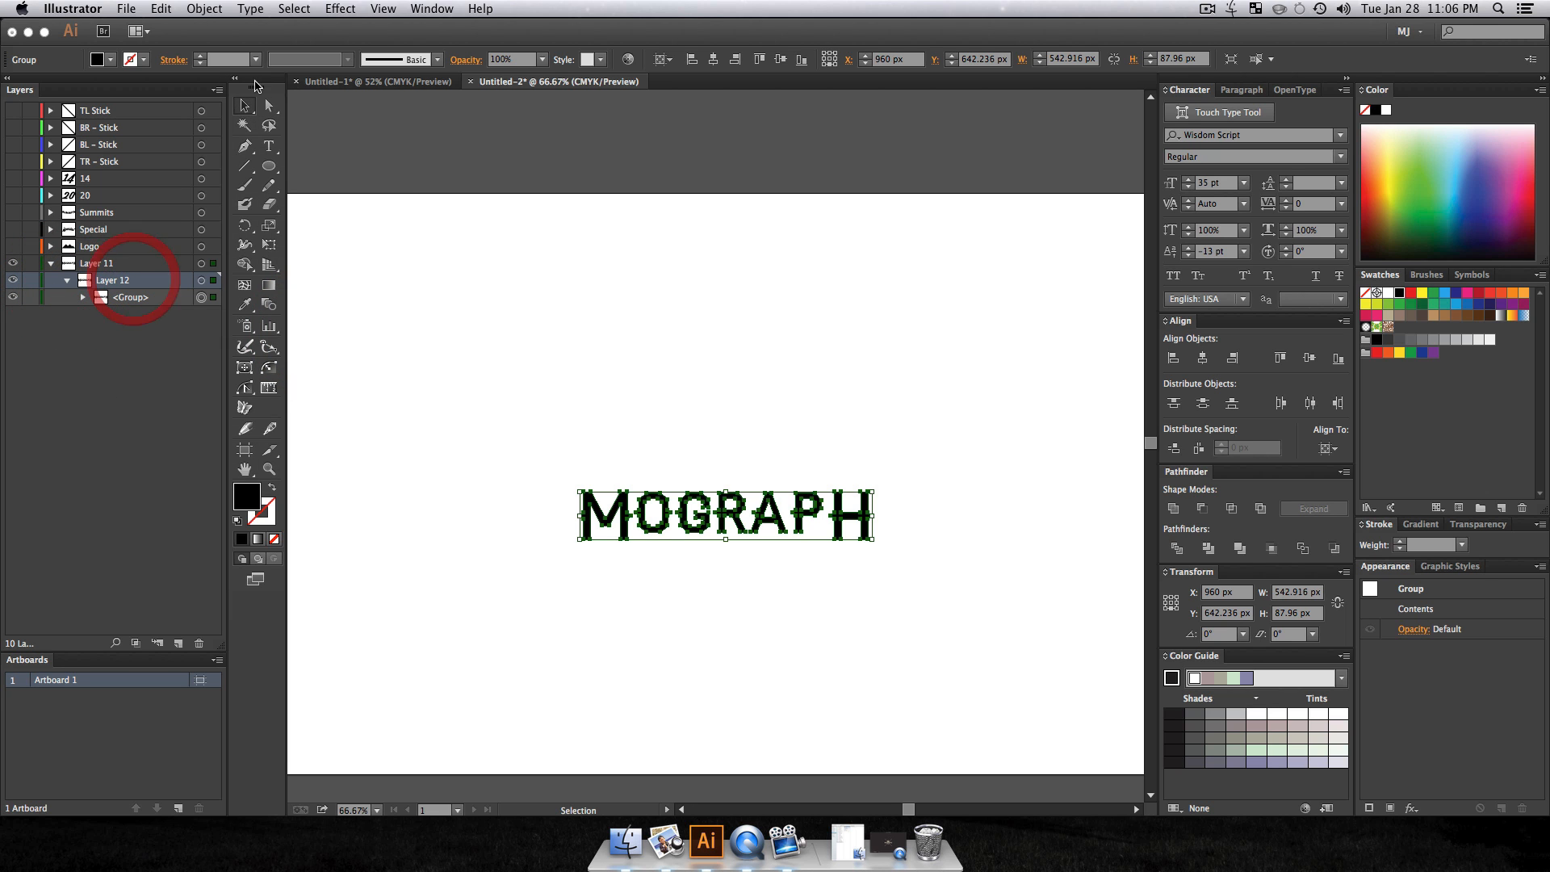
left_click(112, 361)
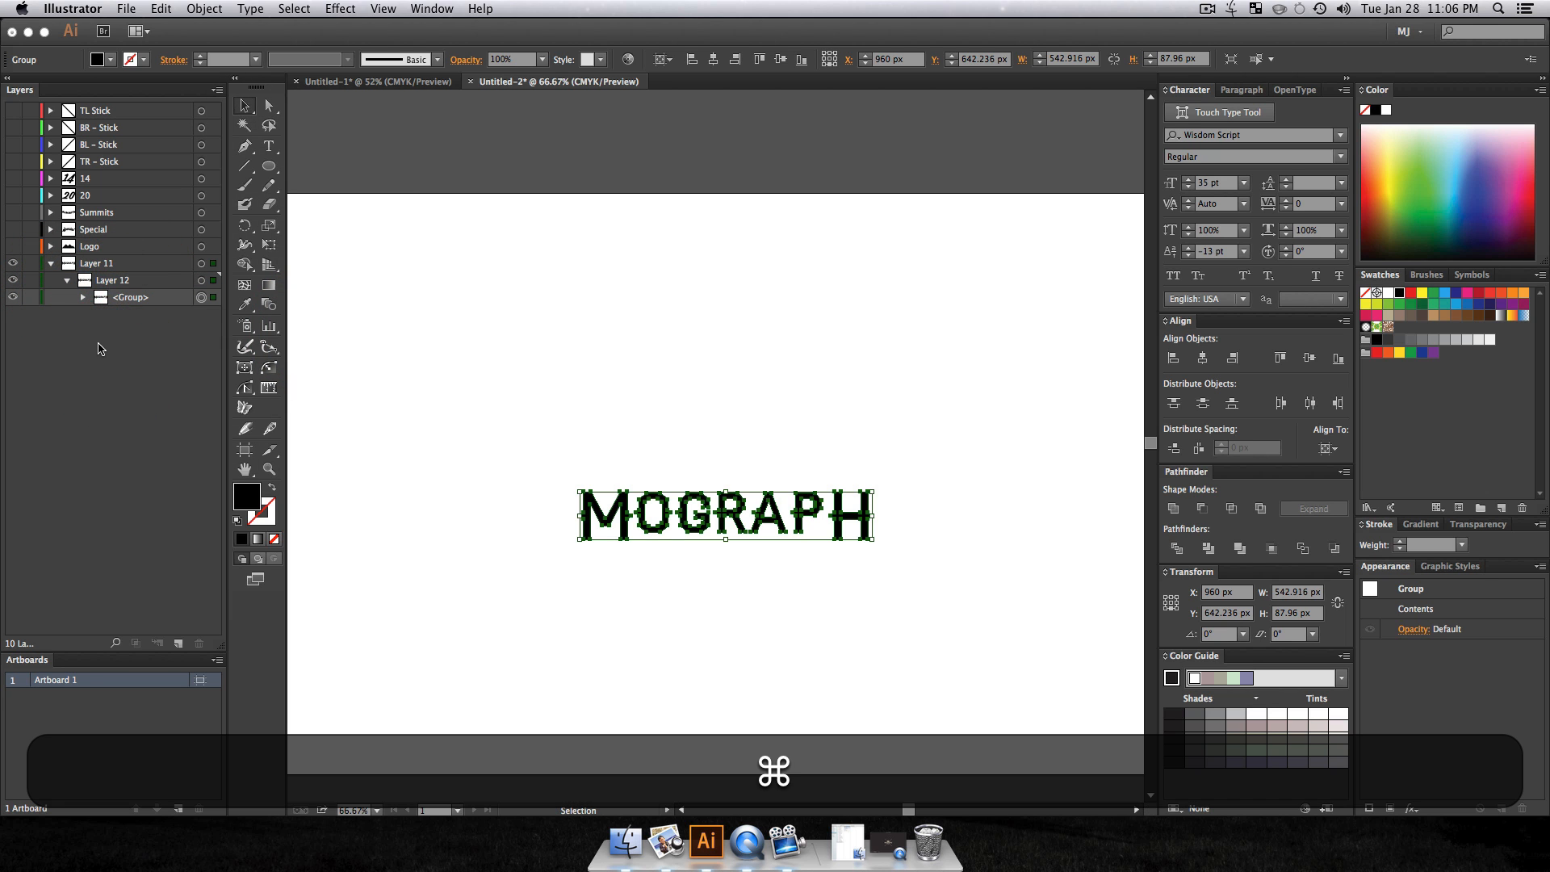
key("super+z")
left_click(122, 448)
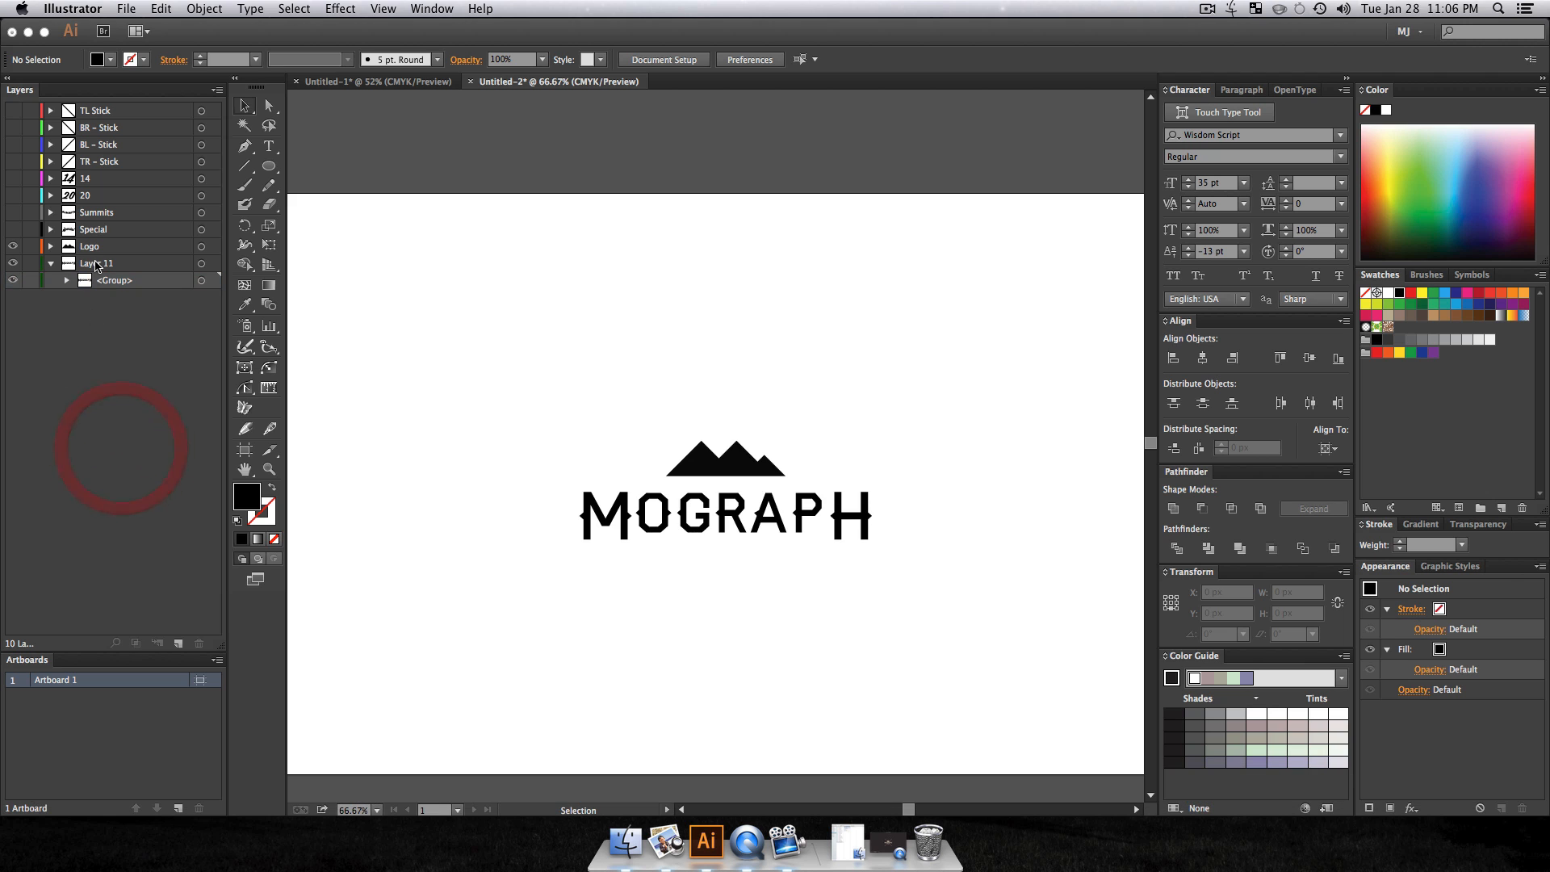
Step: Hide the Logo layer and ungroup the MOGRAPH wordmark on Layer 11 into one group per letter
left_click(96, 262)
left_click(611, 460)
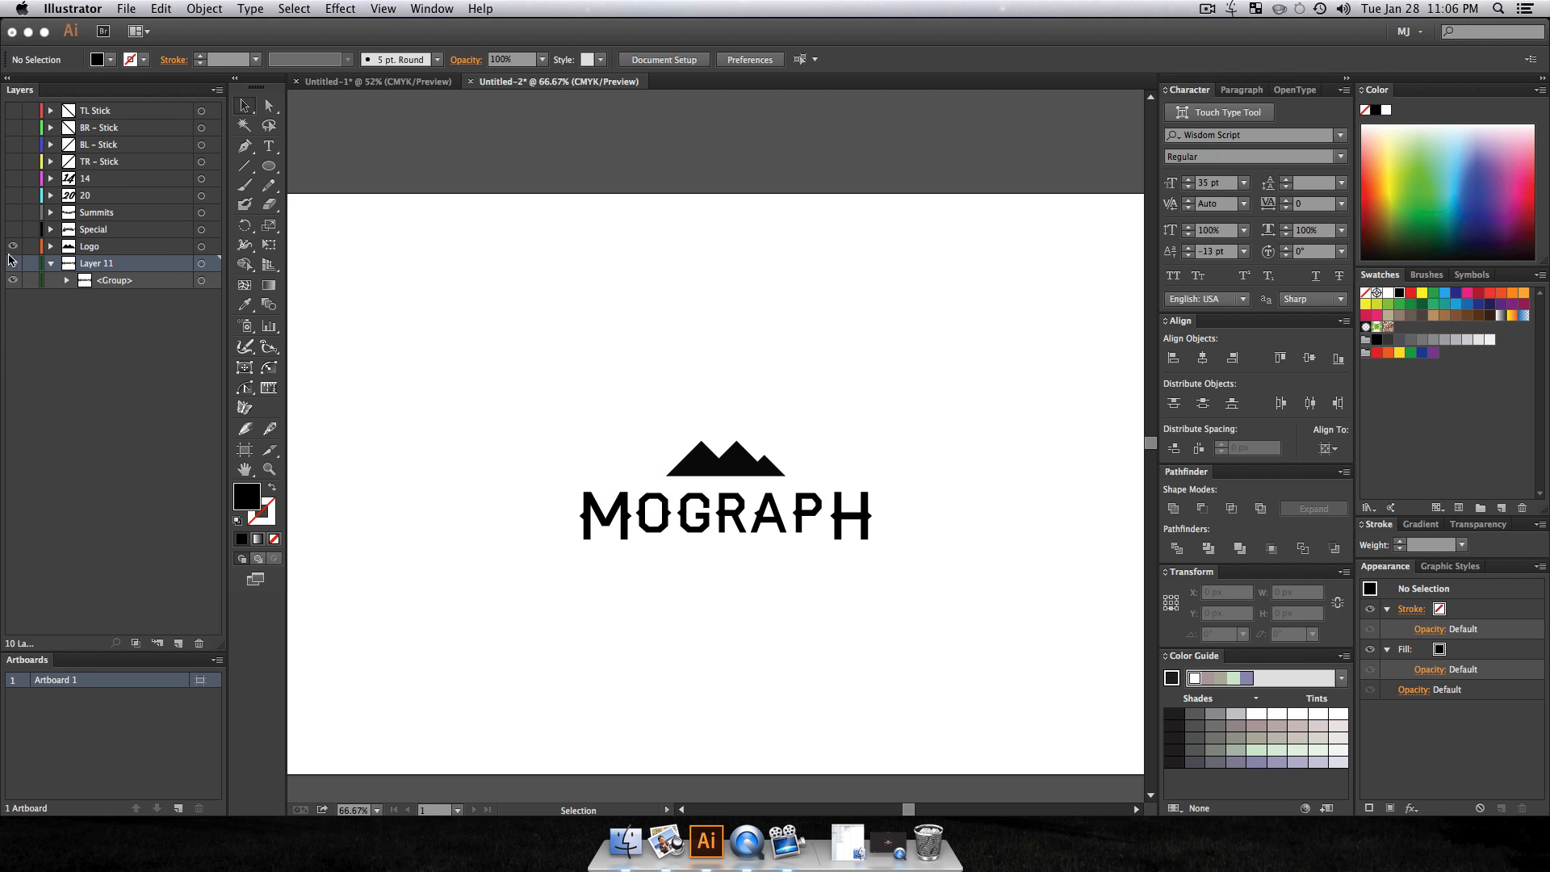
left_click(12, 246)
left_click(678, 339)
left_click(784, 540)
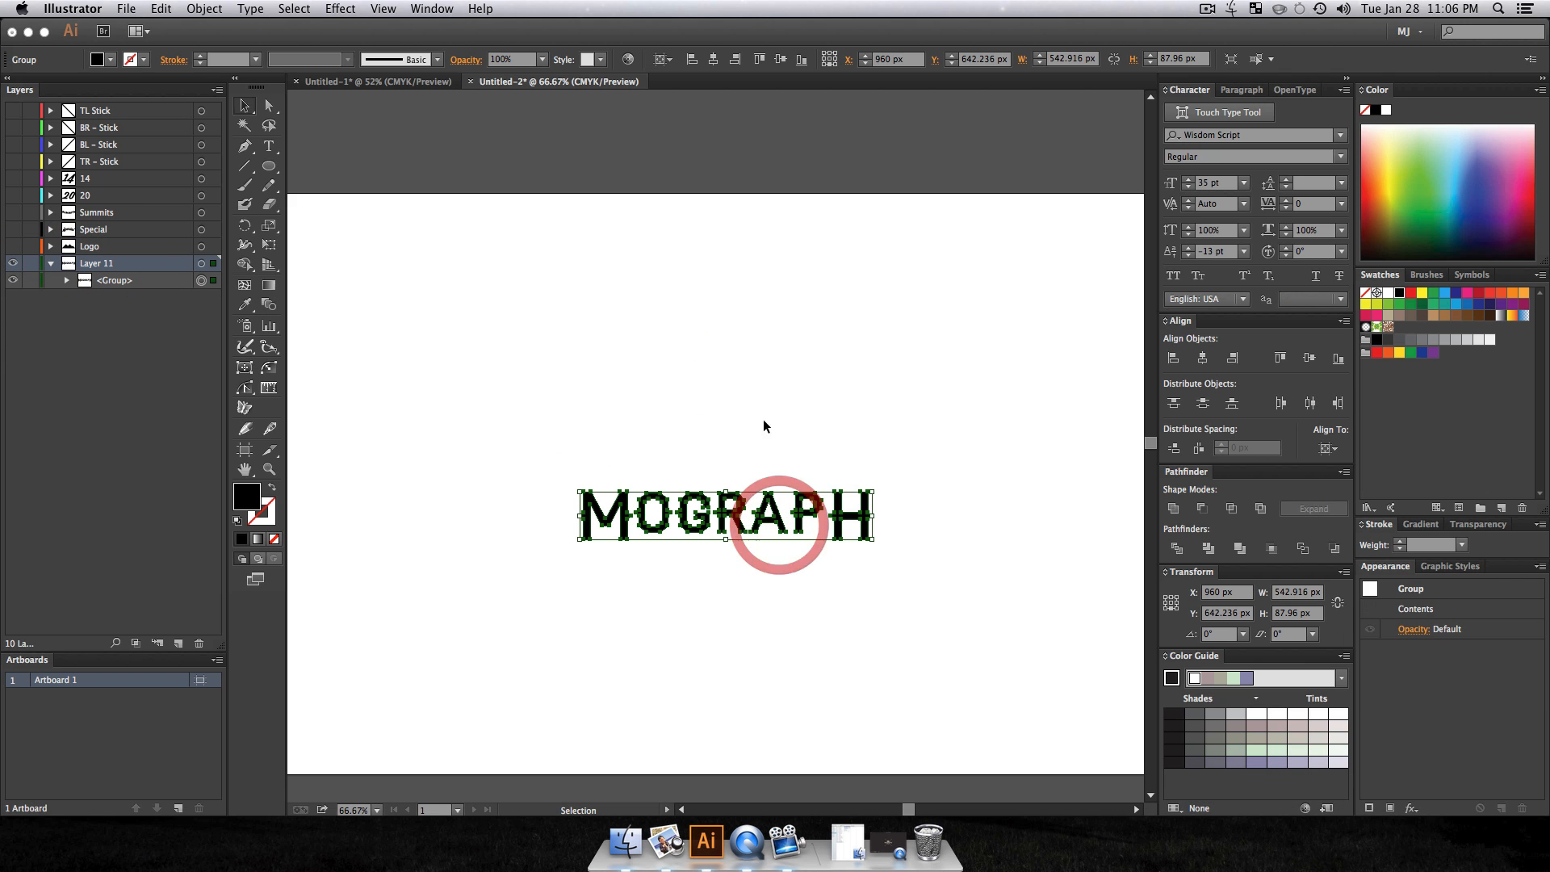
key("shift+super+g")
left_click(805, 422)
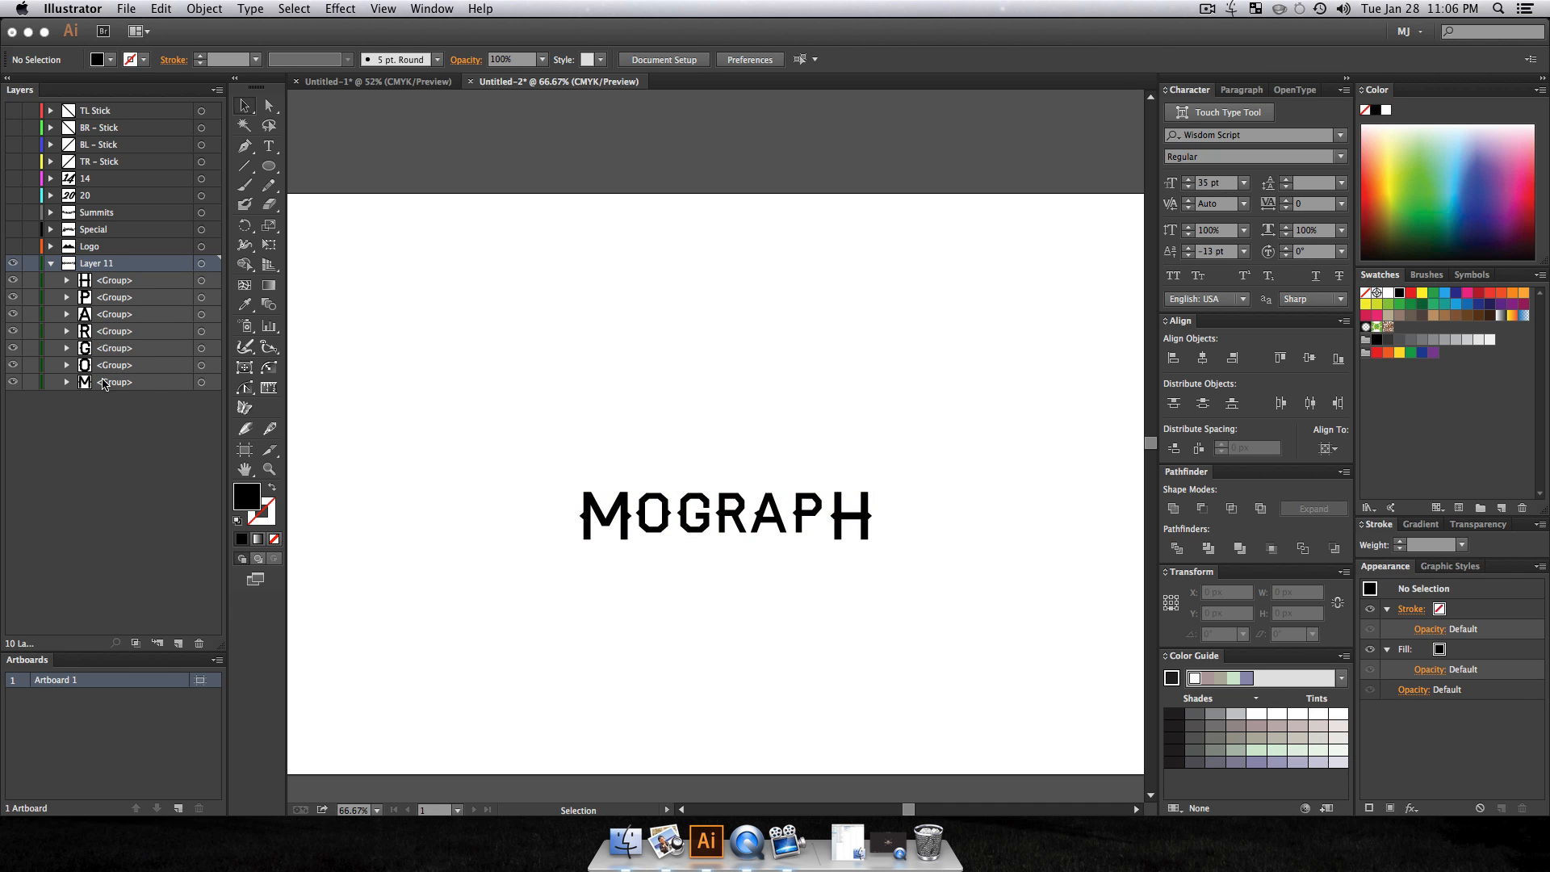
Step: Release the letter groups of Layer 11 to separate layers in sequence
mouse_move(117, 434)
left_mouse_down()
mouse_move(112, 279)
mouse_move(91, 425)
left_mouse_up()
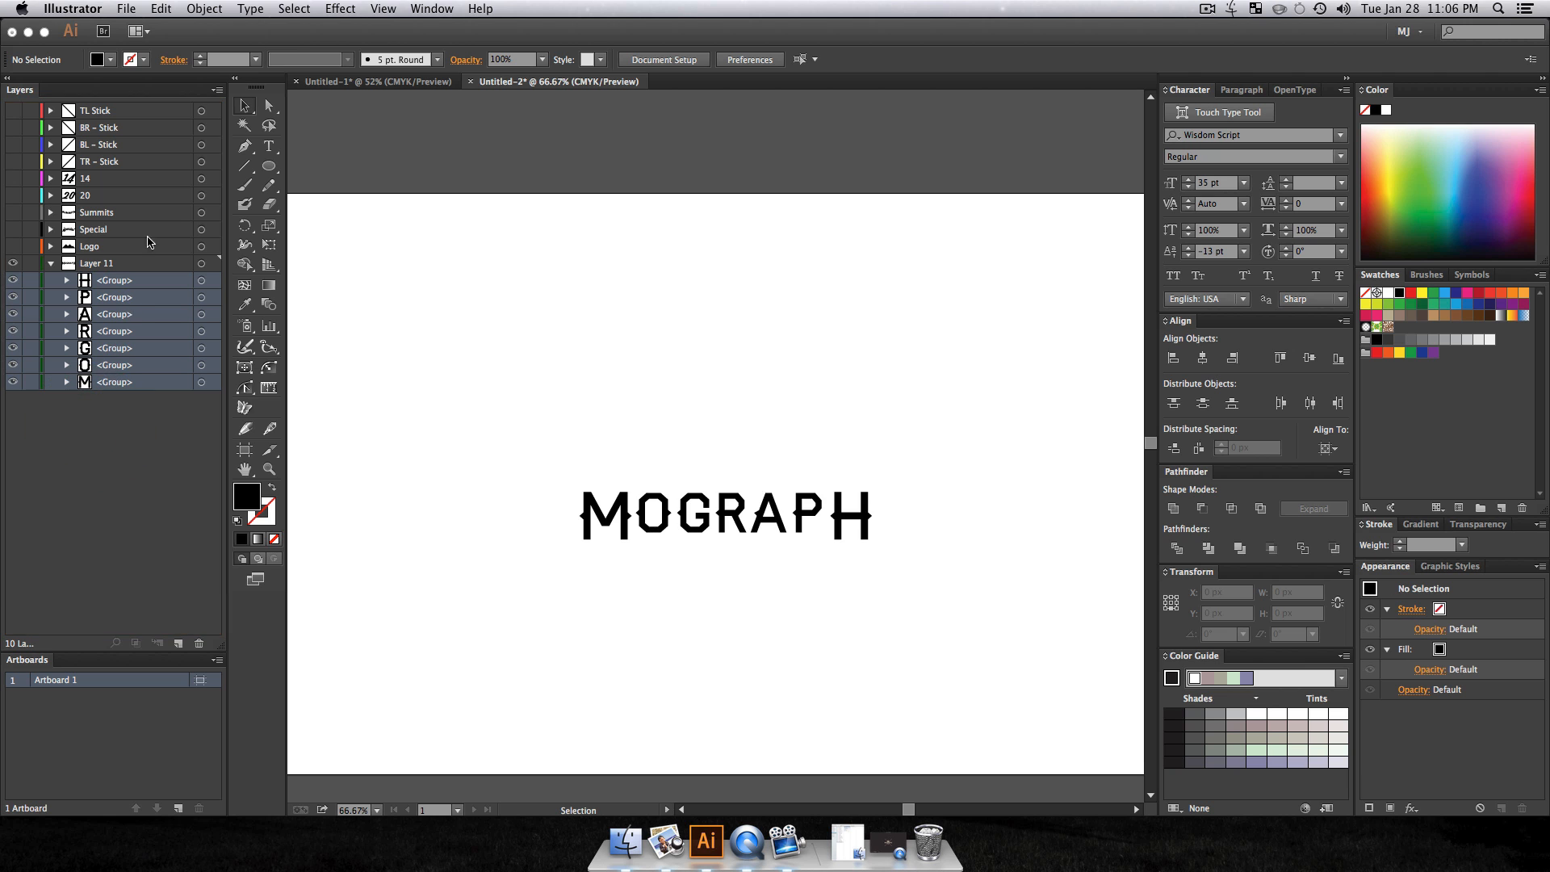
left_click(96, 264)
left_click(216, 90)
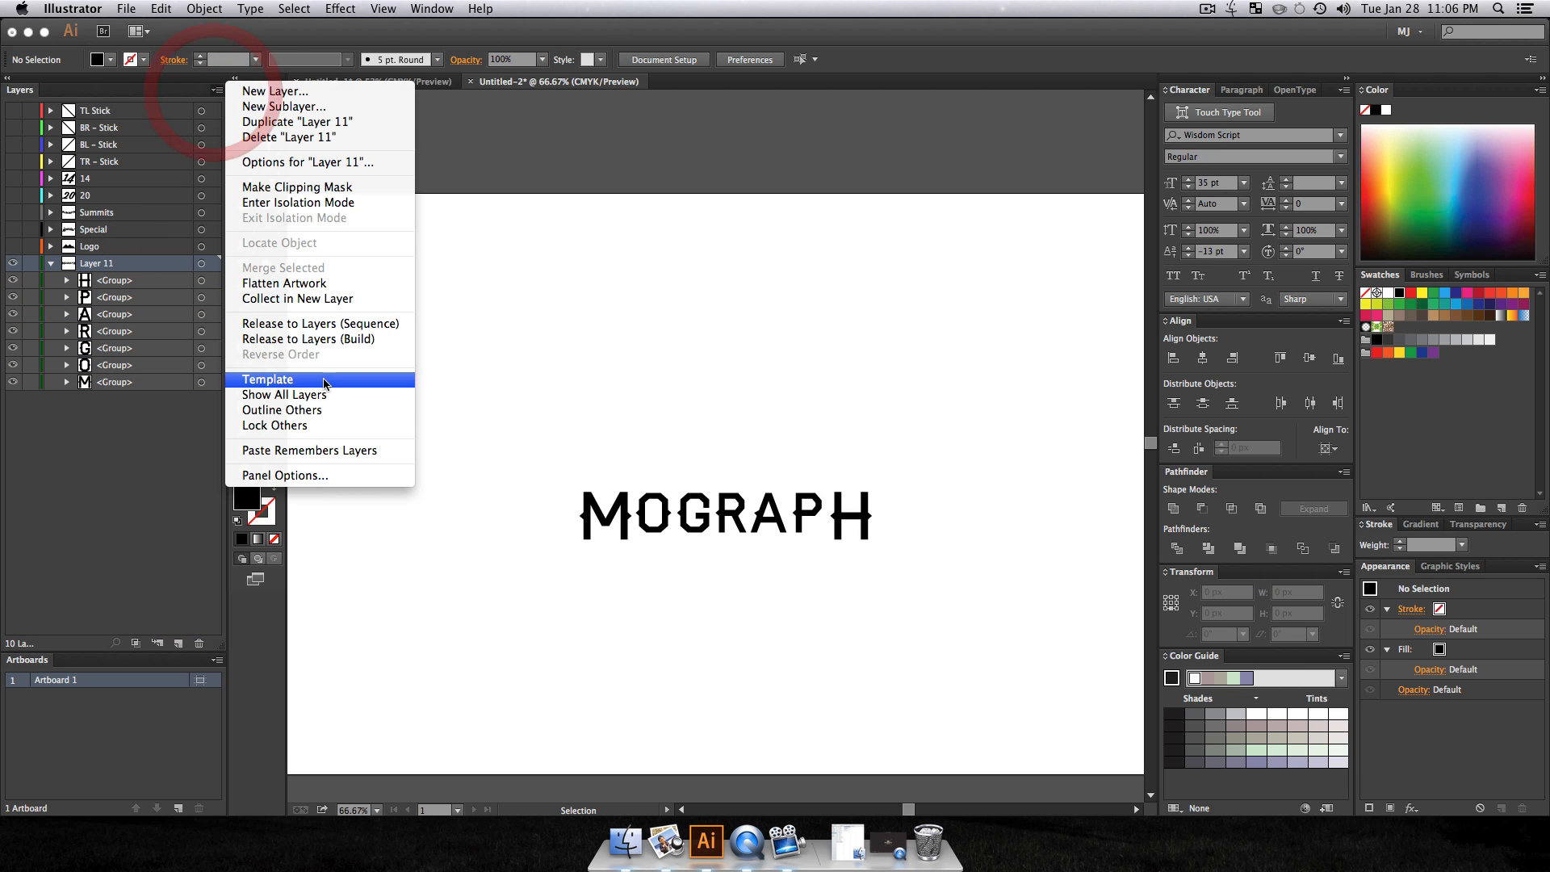
left_click(310, 329)
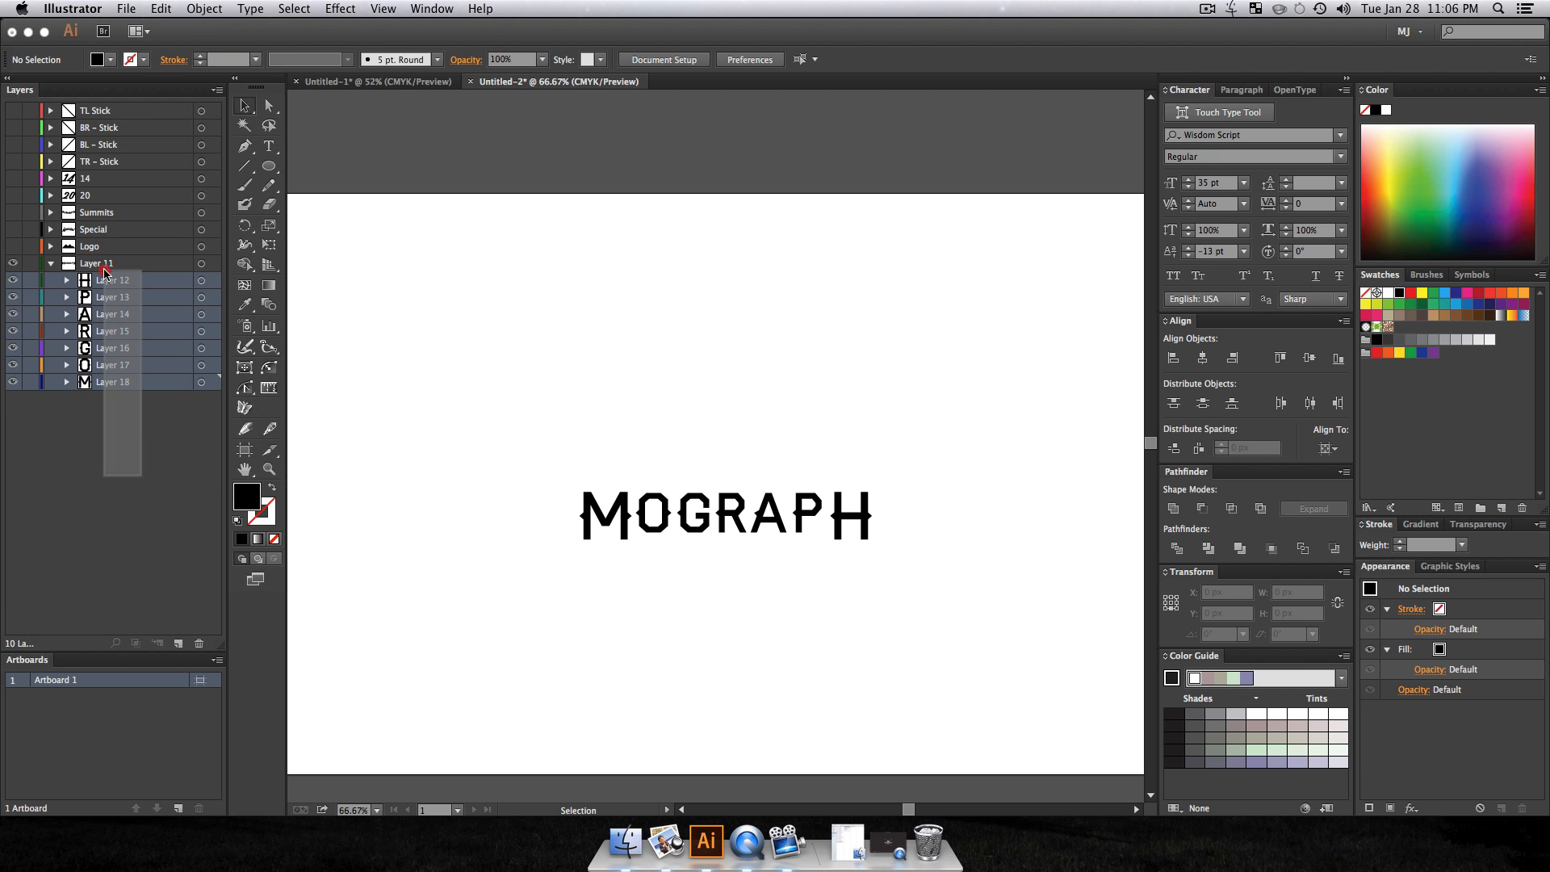
Step: Move the seven letter layers out of Layer 11 to the top level below Logo, and delete the empty Layer 11
left_click_drag(100, 292, 98, 257)
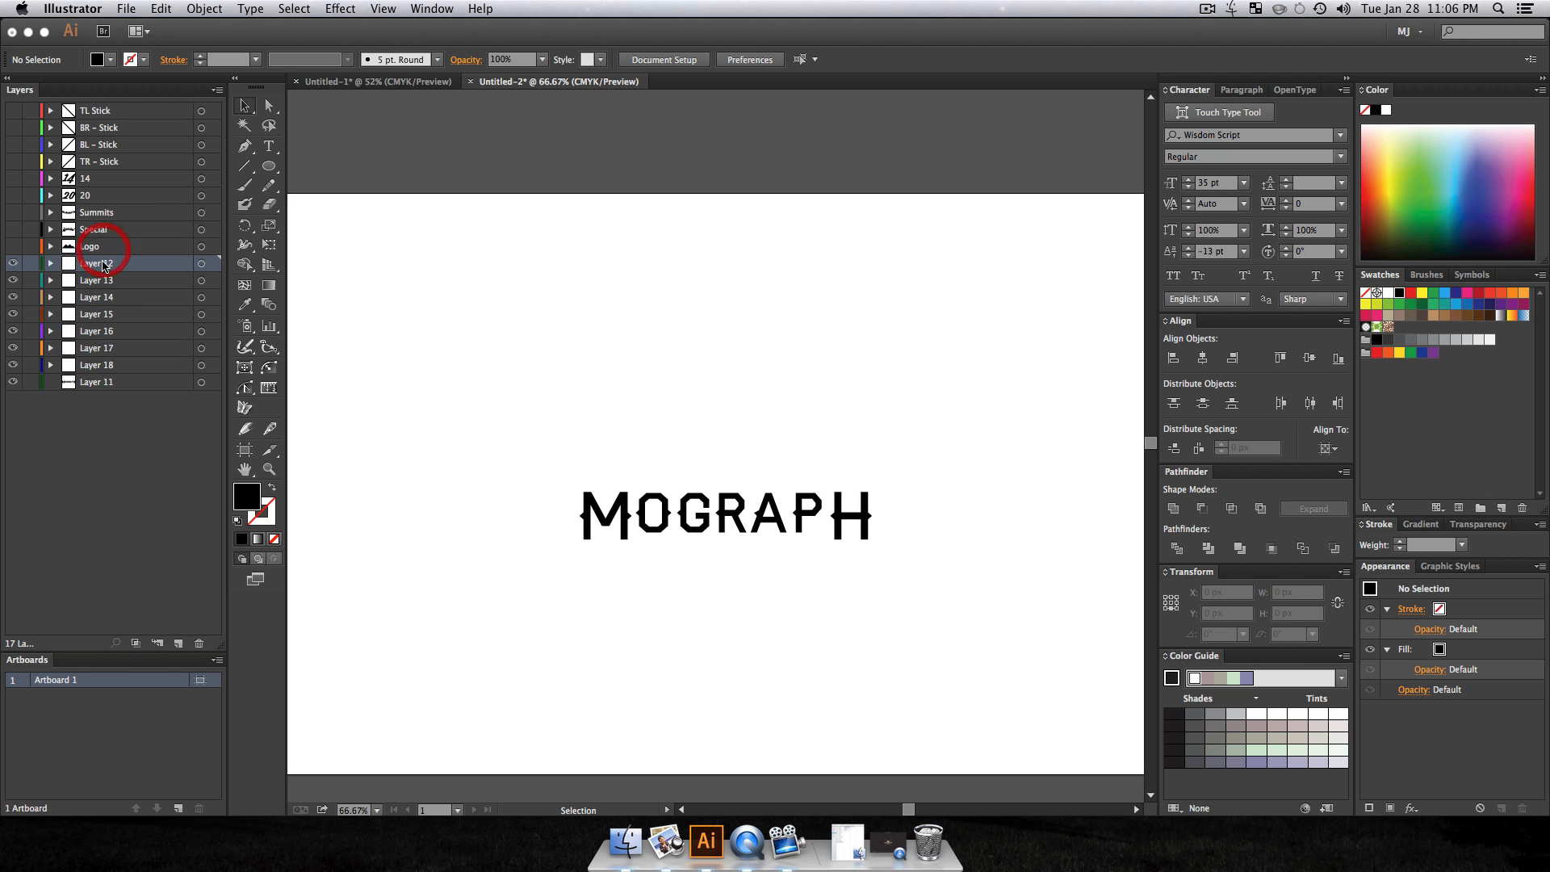
left_click(108, 379)
left_click(198, 643)
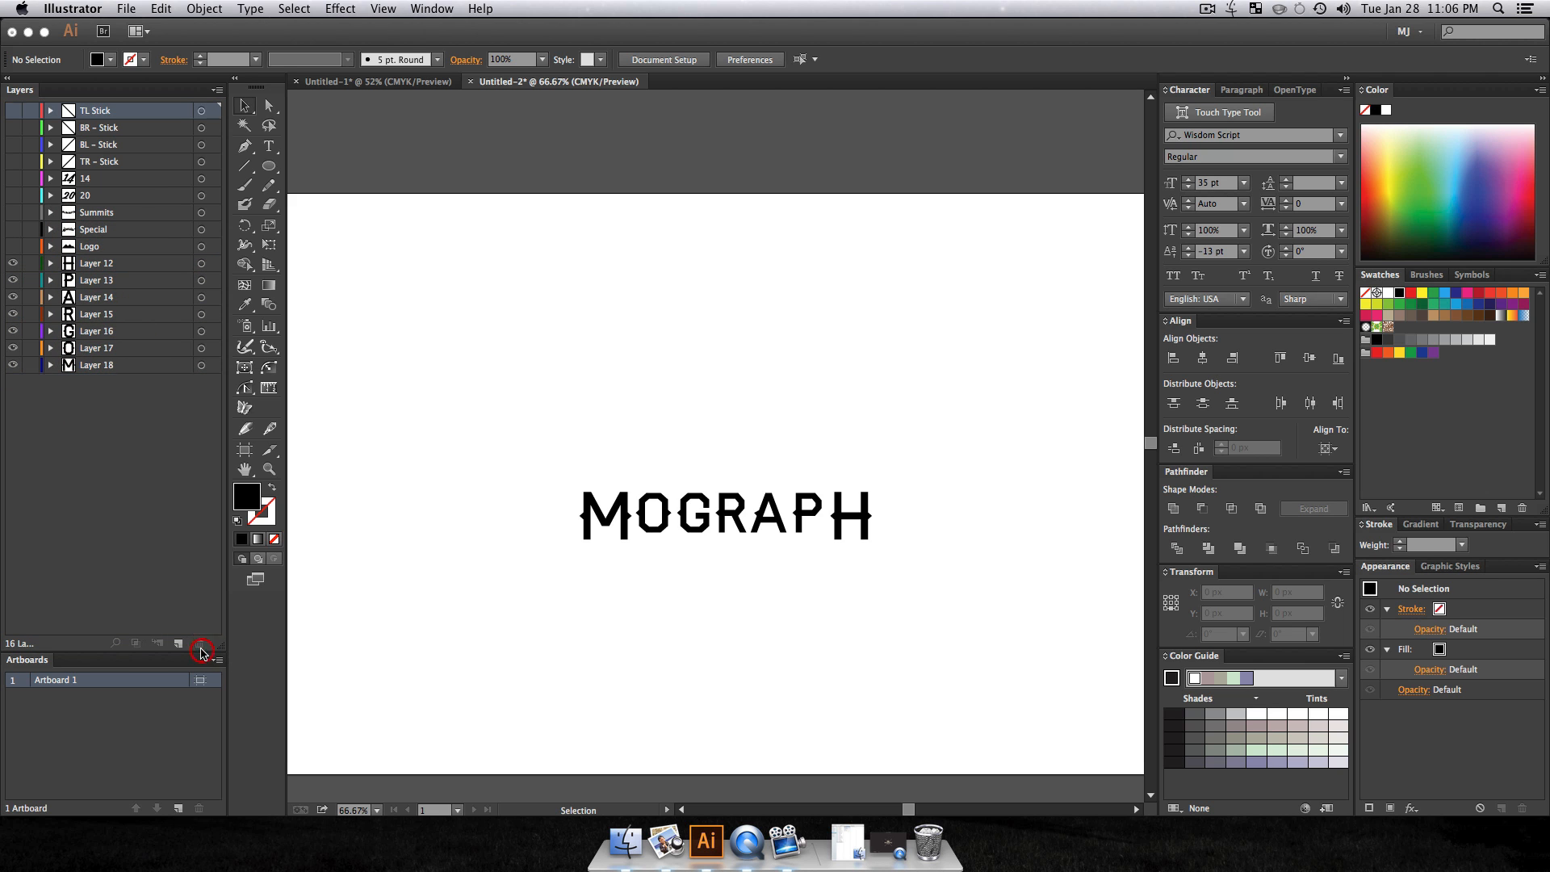
Step: Rename the letter layers Layer 12 through Layer 15 as h, p, a and r, matching their letters
left_click(156, 554)
double_click(88, 266)
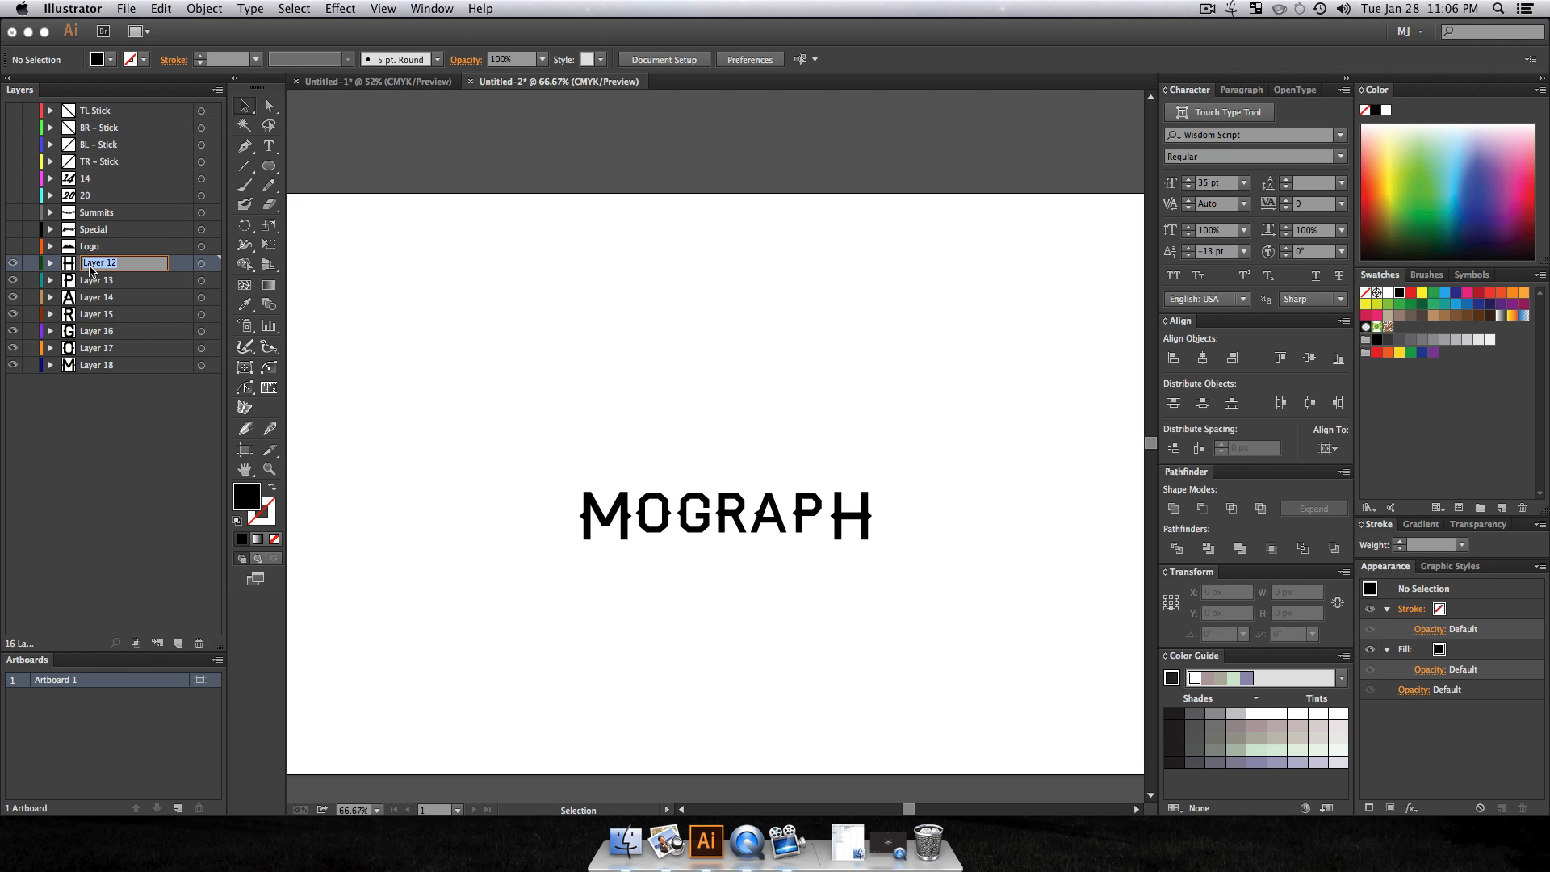
type("h")
left_click(95, 282)
double_click(95, 282)
type("p")
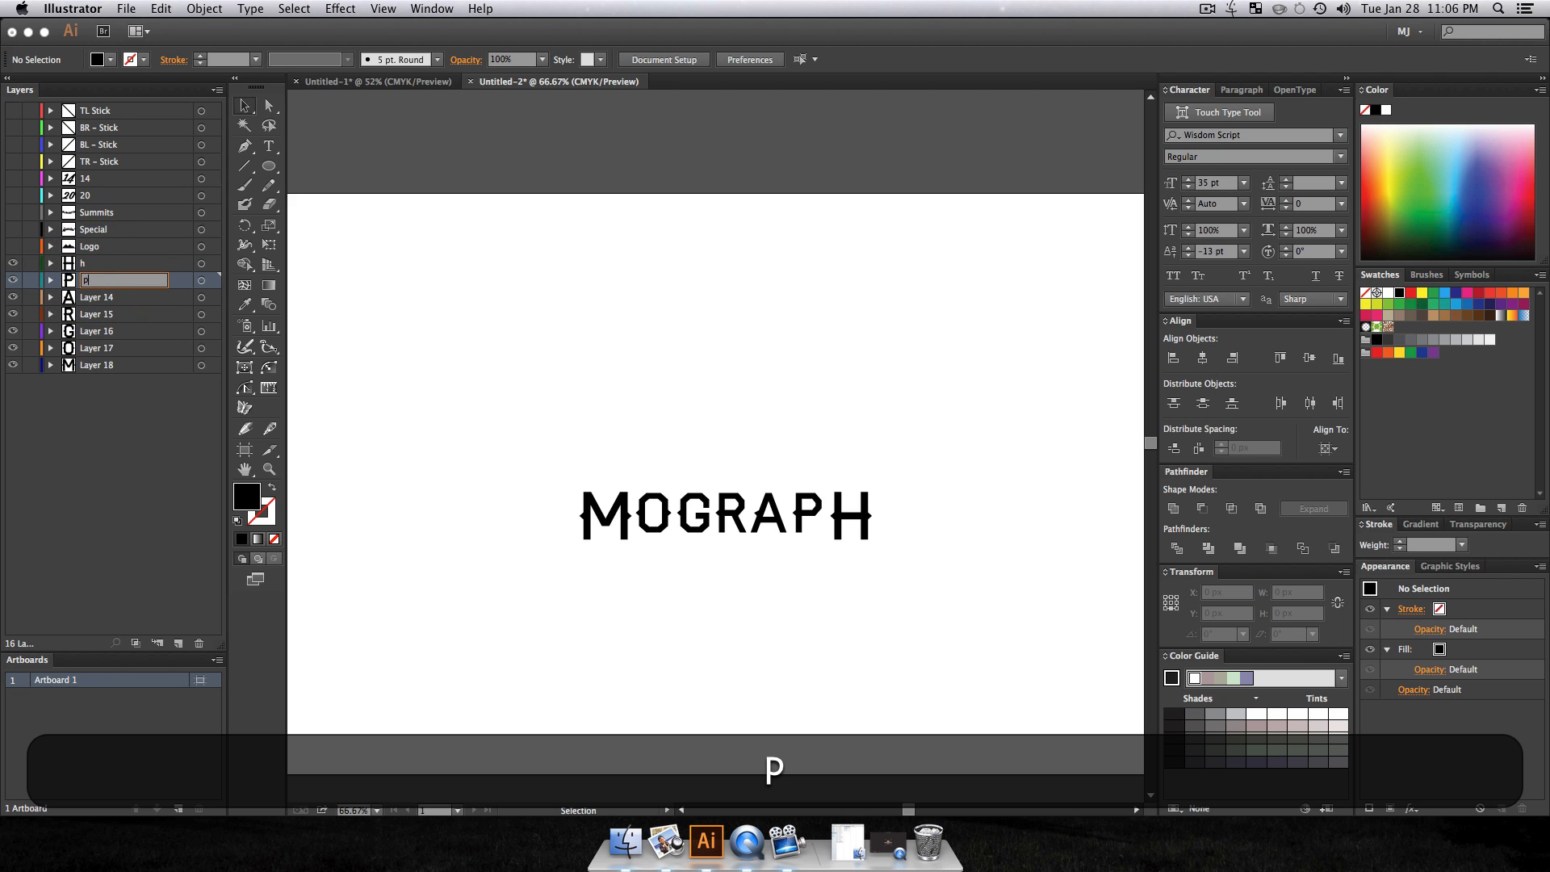
double_click(95, 297)
type("a")
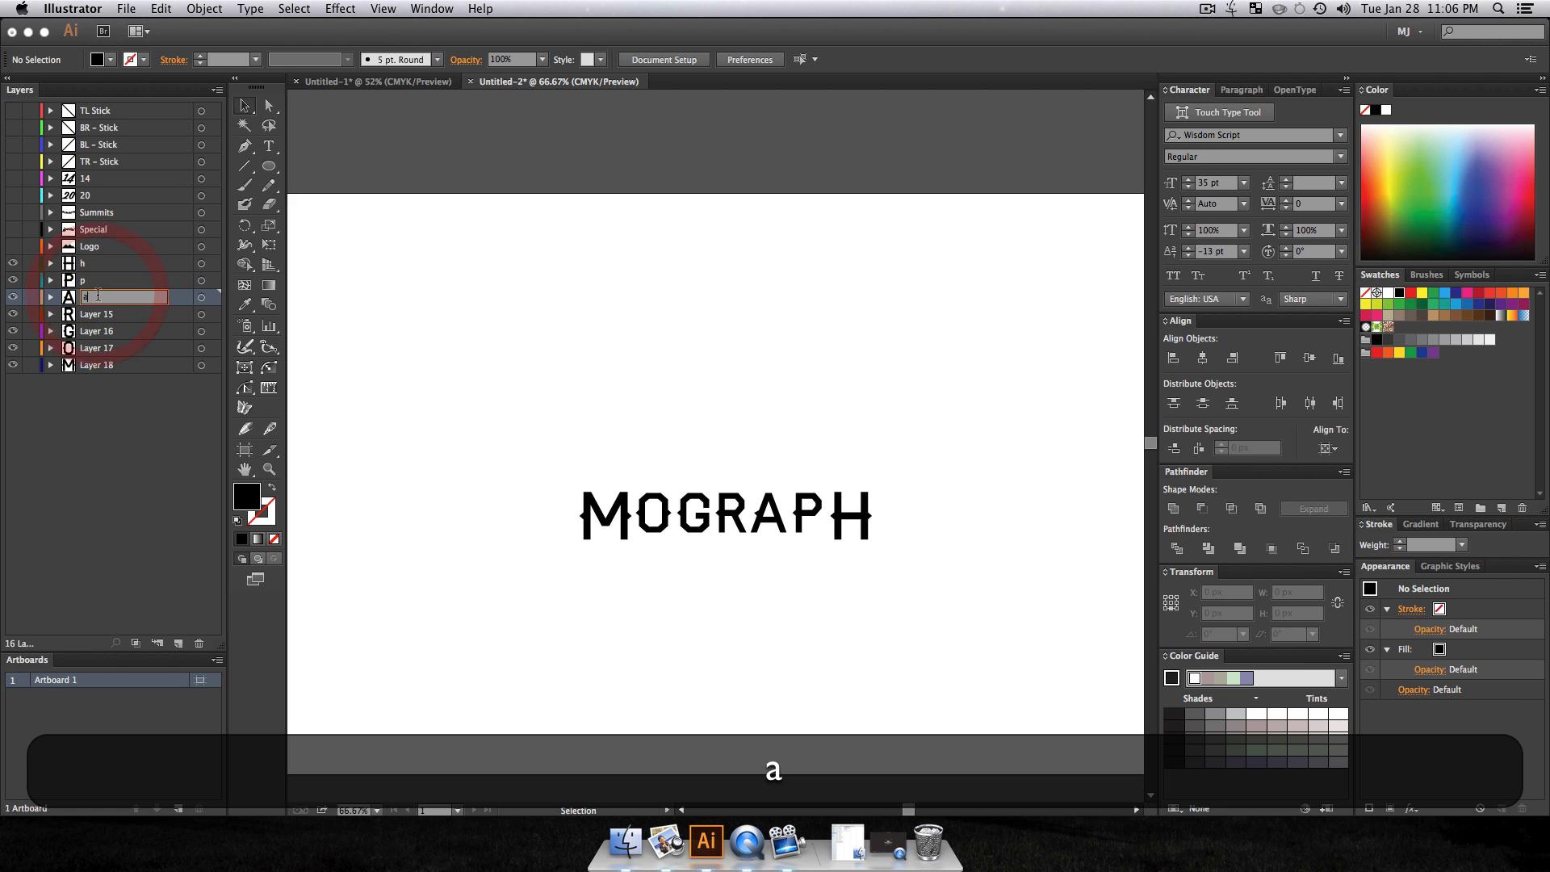
double_click(102, 315)
type("r")
Step: Rename the remaining letter layers Layer 16, Layer 17 and Layer 18 as g, o and m
double_click(104, 332)
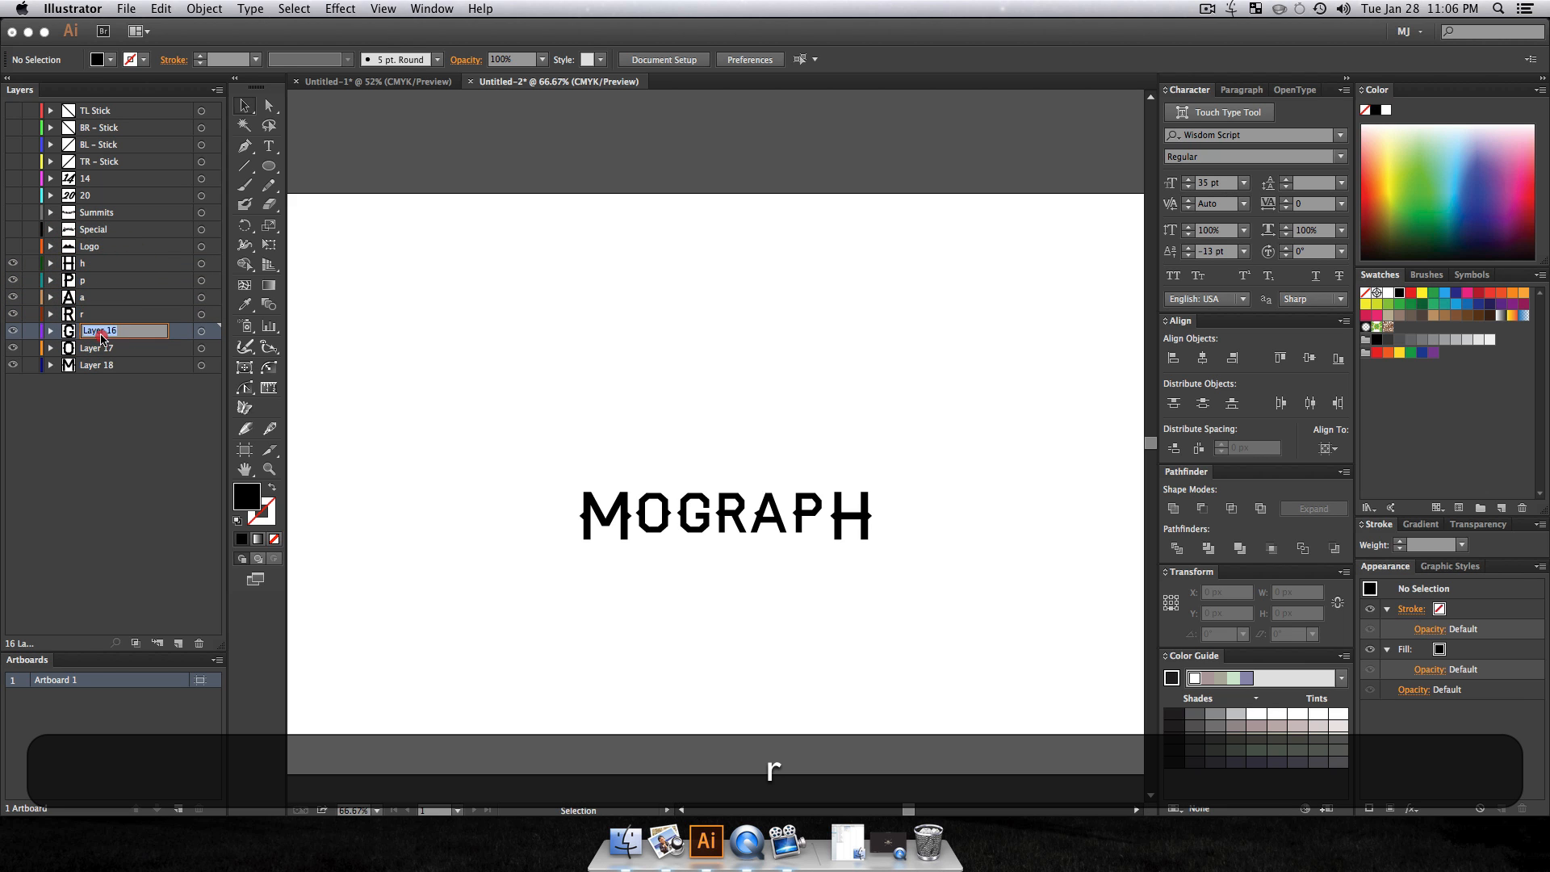
type("g")
left_click(112, 422)
double_click(96, 348)
type("o")
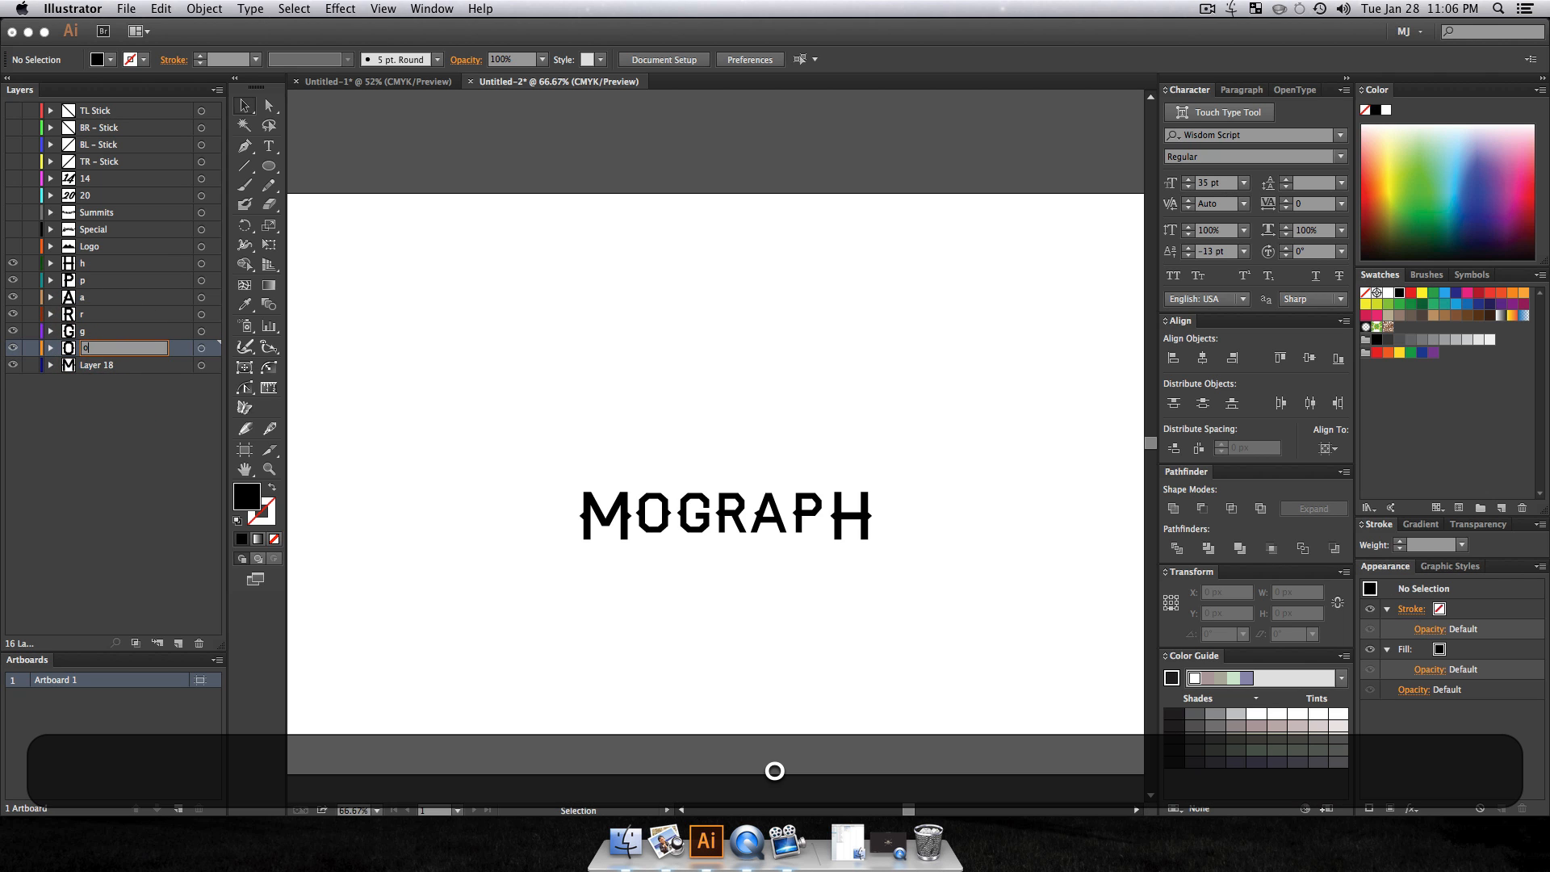
double_click(104, 365)
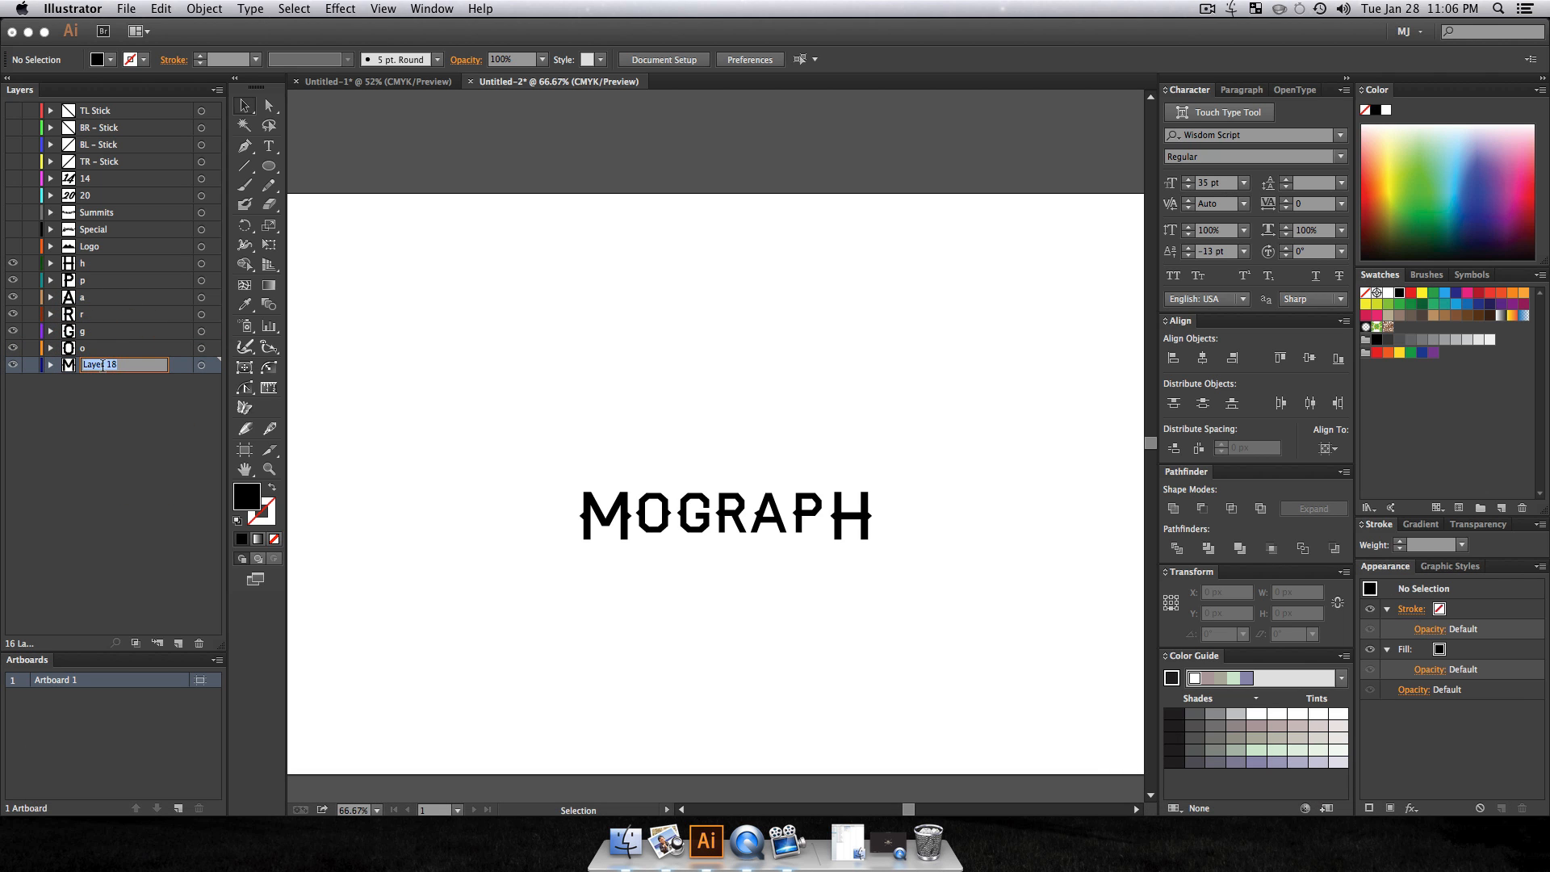
type("m")
key("Return")
left_click(330, 339)
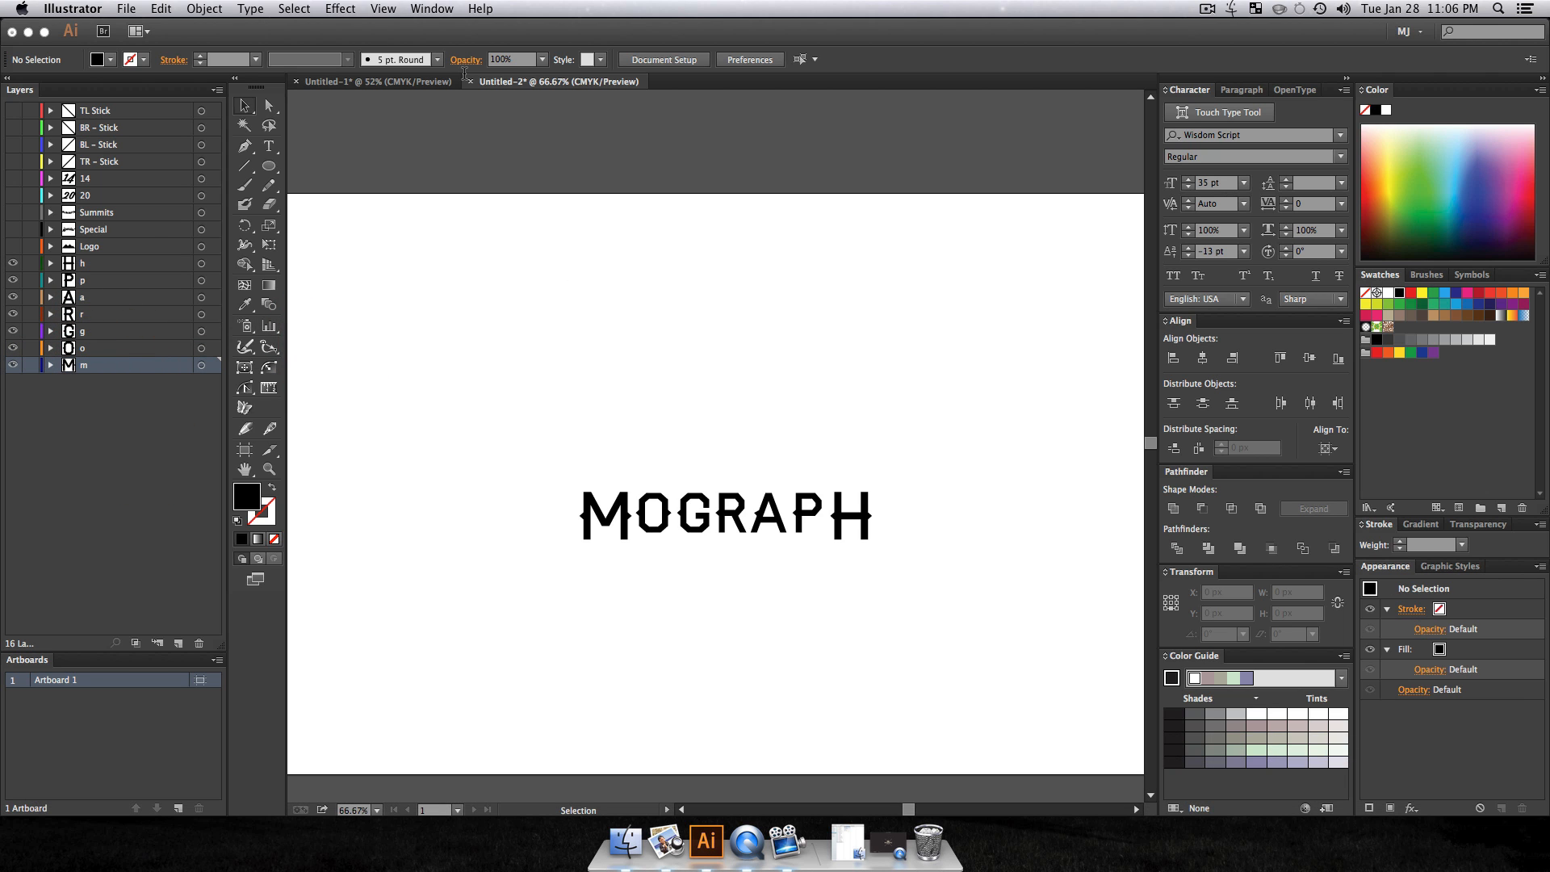
key("super+s")
key("shift+super+s")
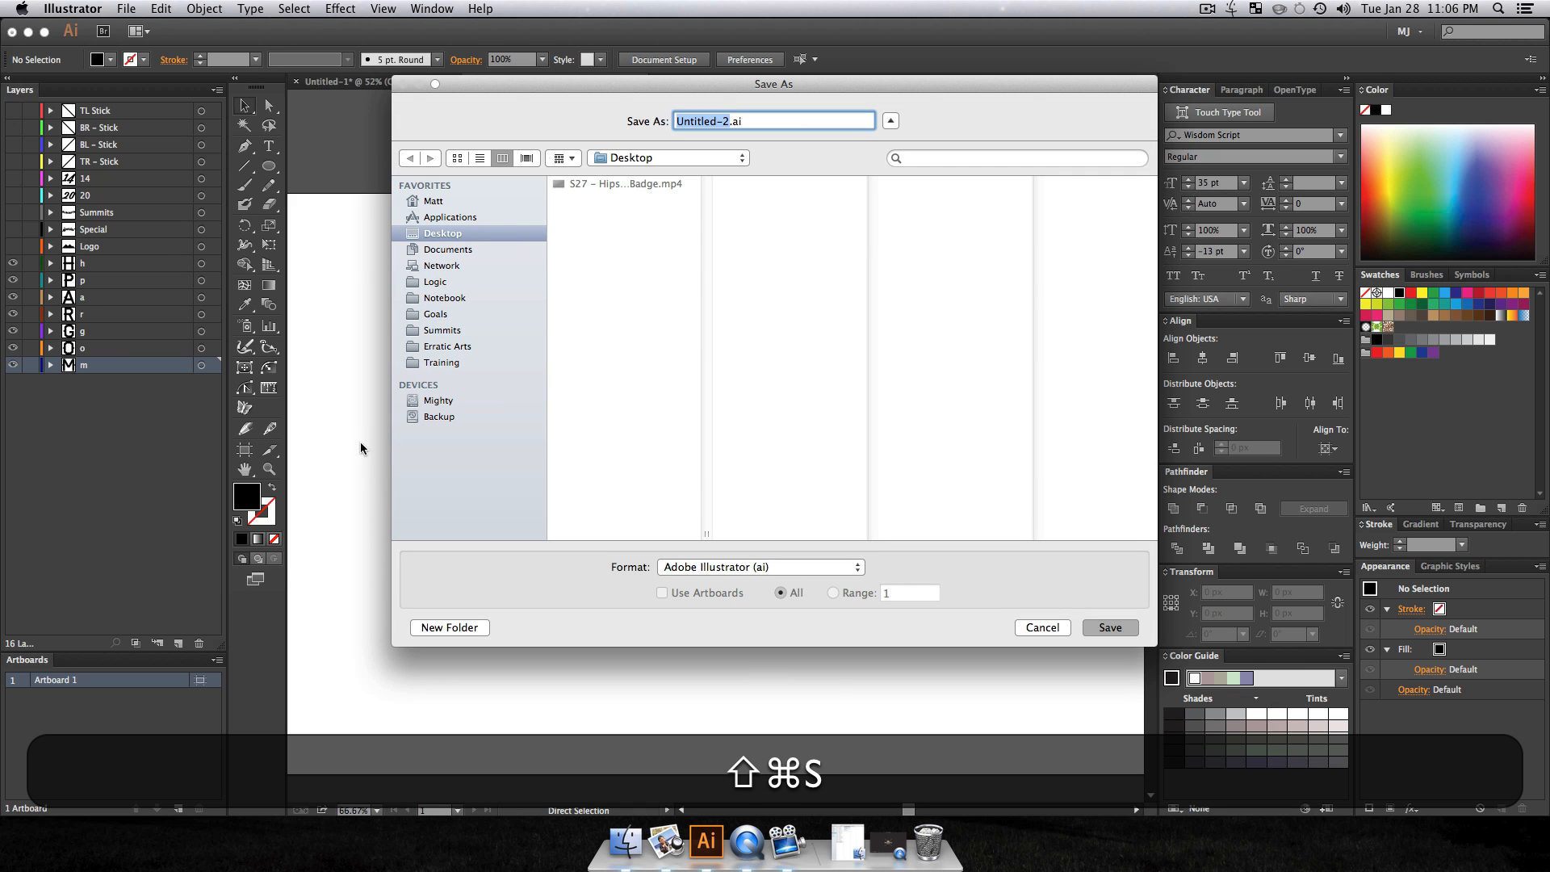
key("super+s")
left_click(238, 598)
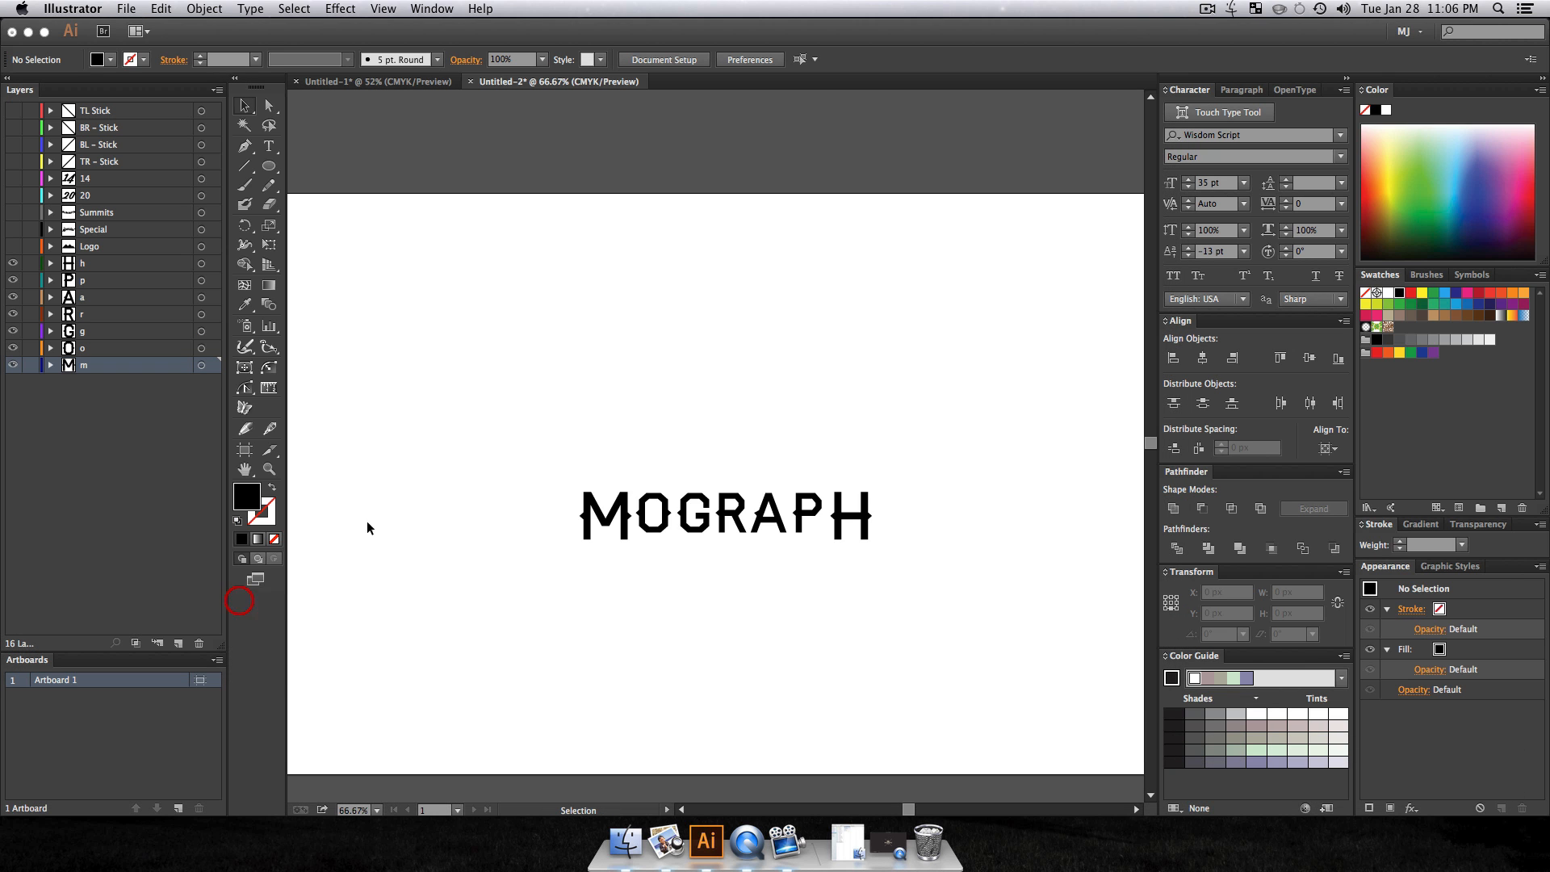
Step: Save the document to the Desktop as Hipster Swag Badge in Adobe Illustrator format with the Illustrator CC options
left_click(587, 406)
key("super+s")
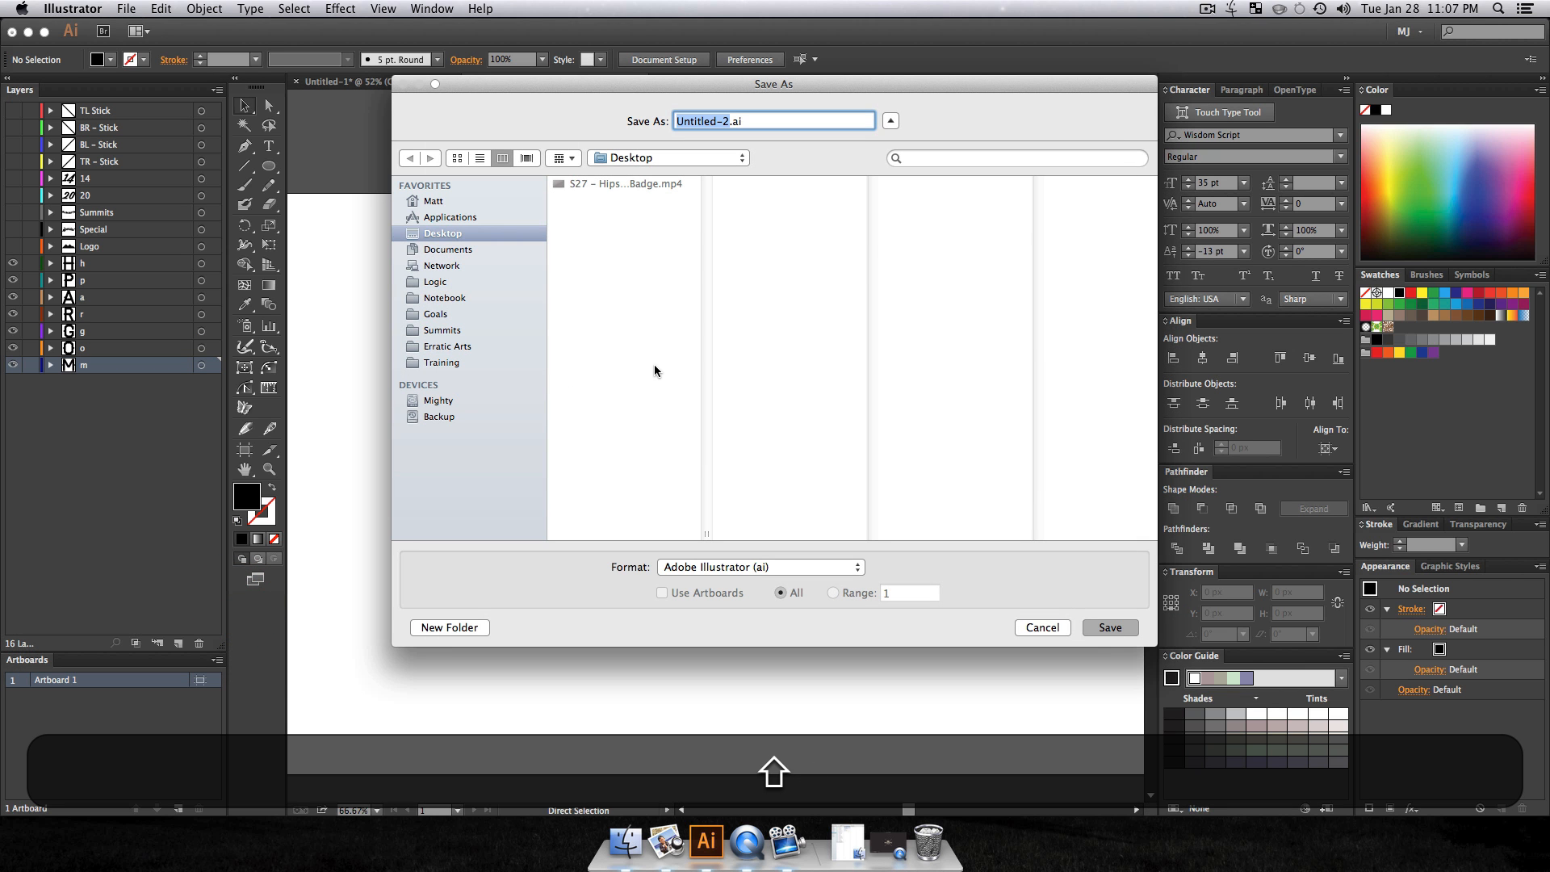
type("Hipster Swag Badge")
key("Return")
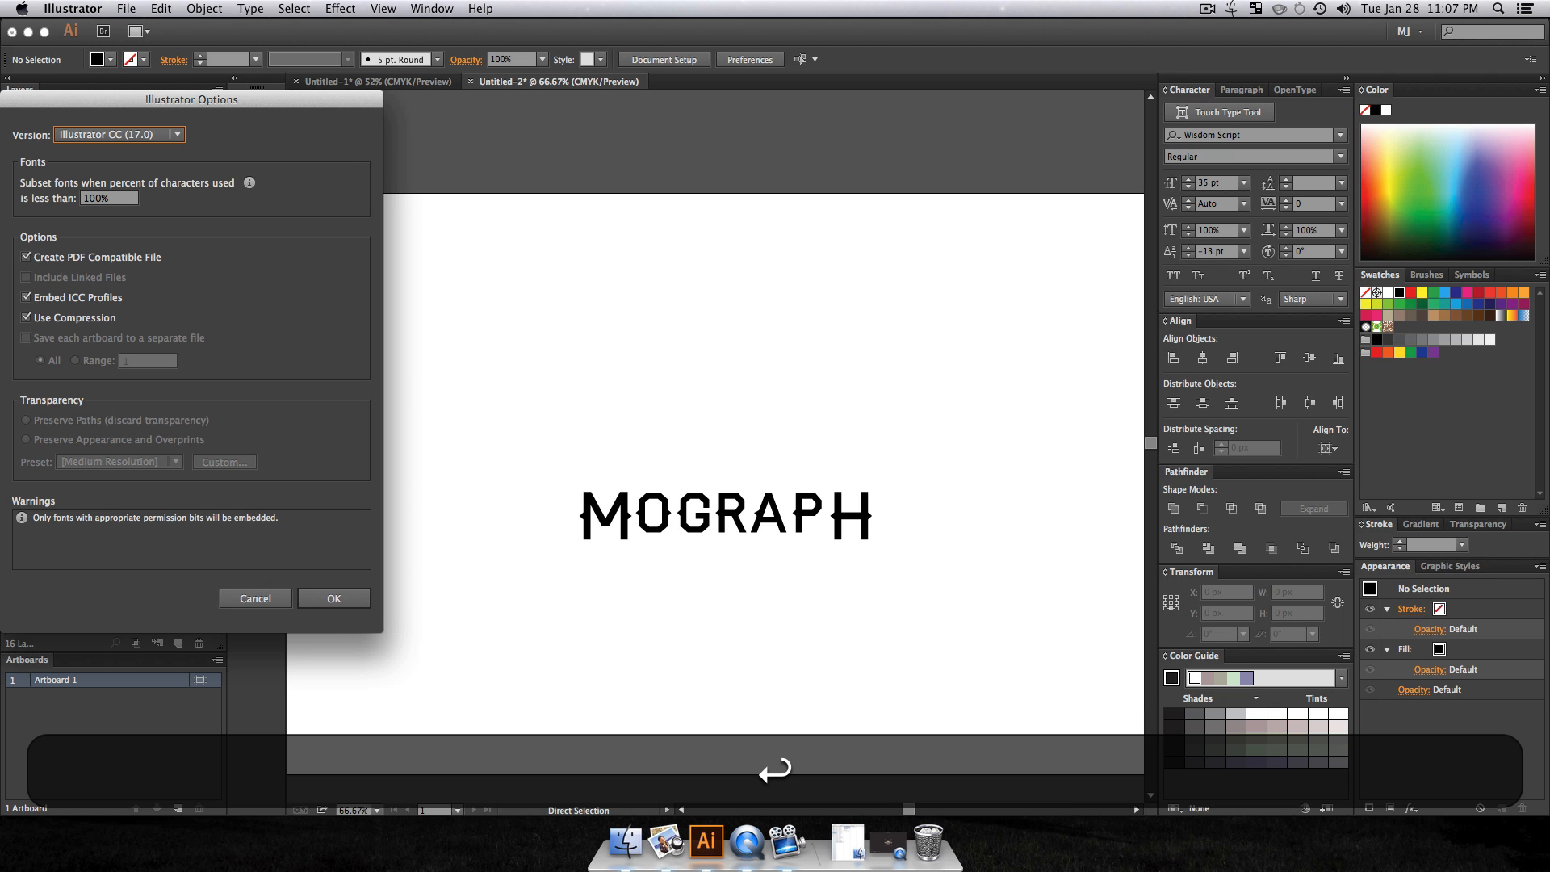
key("Return")
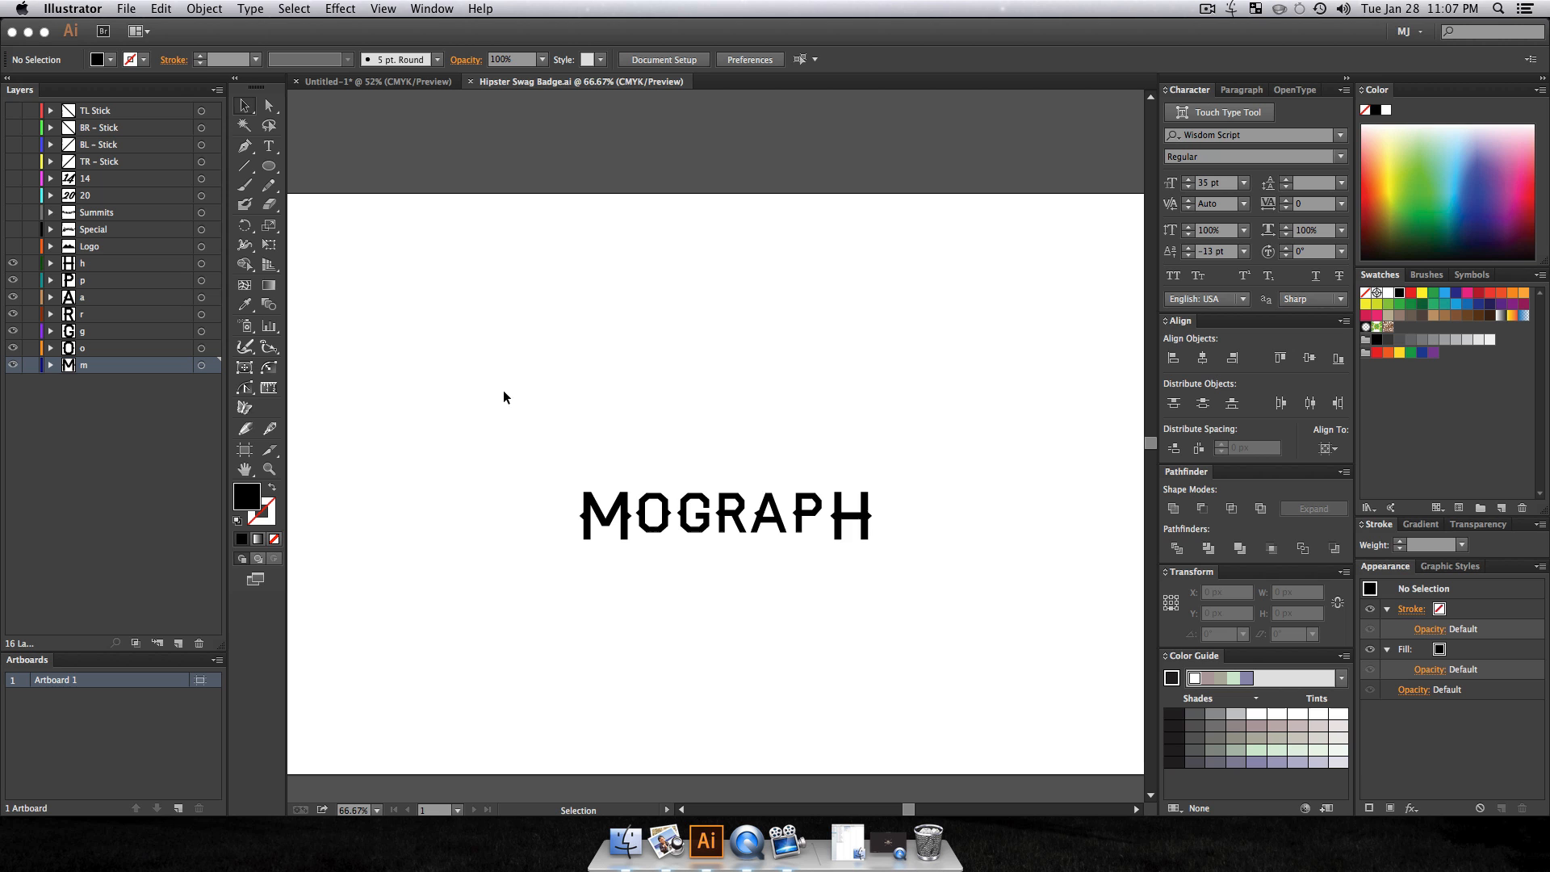
Step: Search the computer for After Effects and launch Adobe After Effects CC
key("ctrl+space")
type("after")
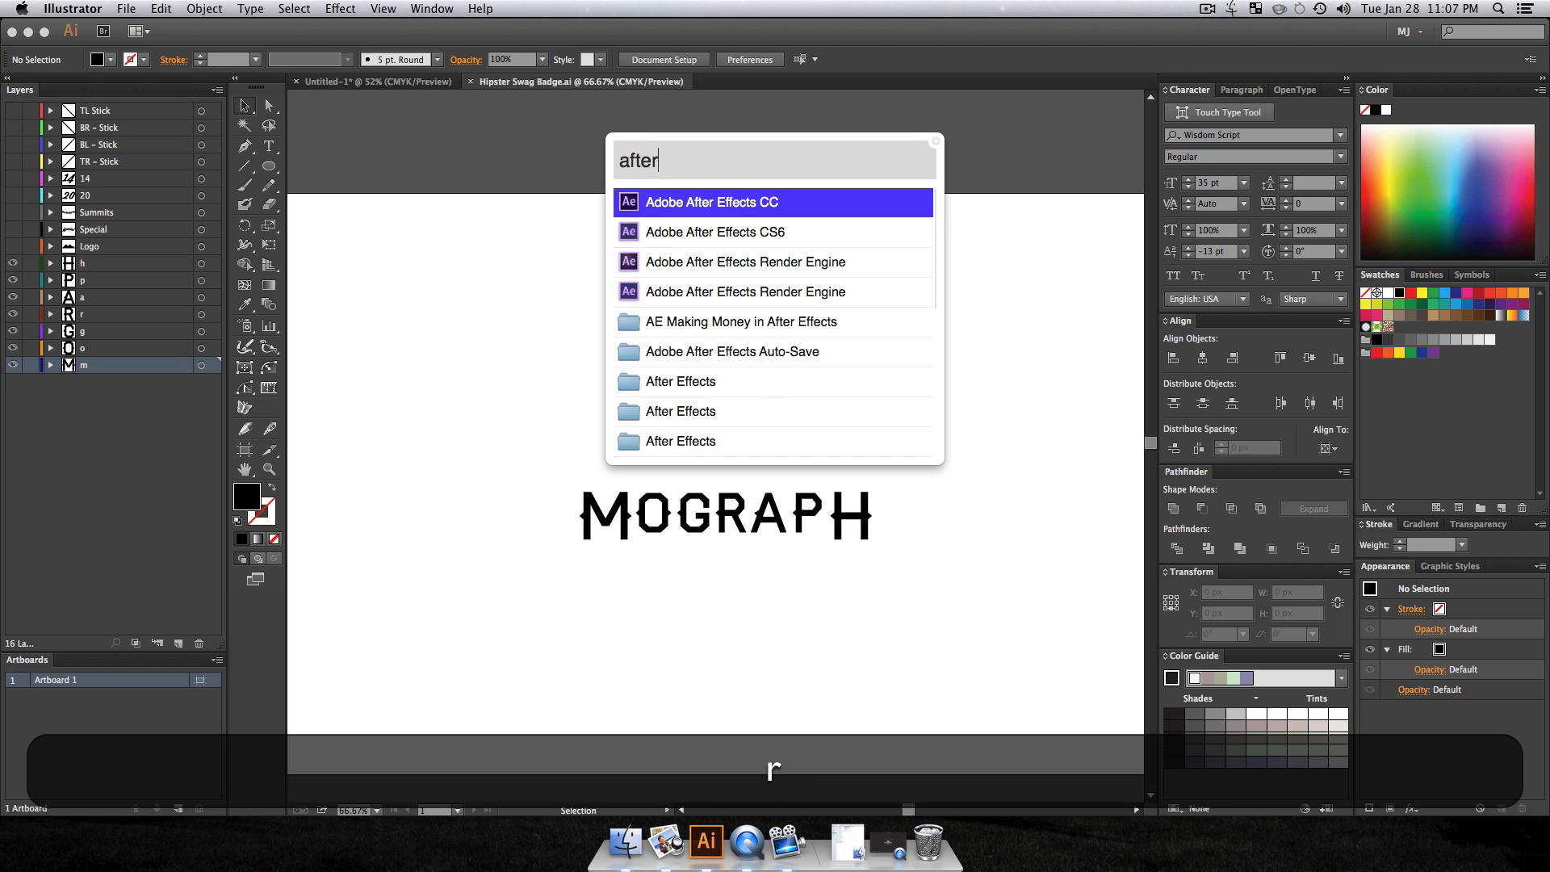
key("Return")
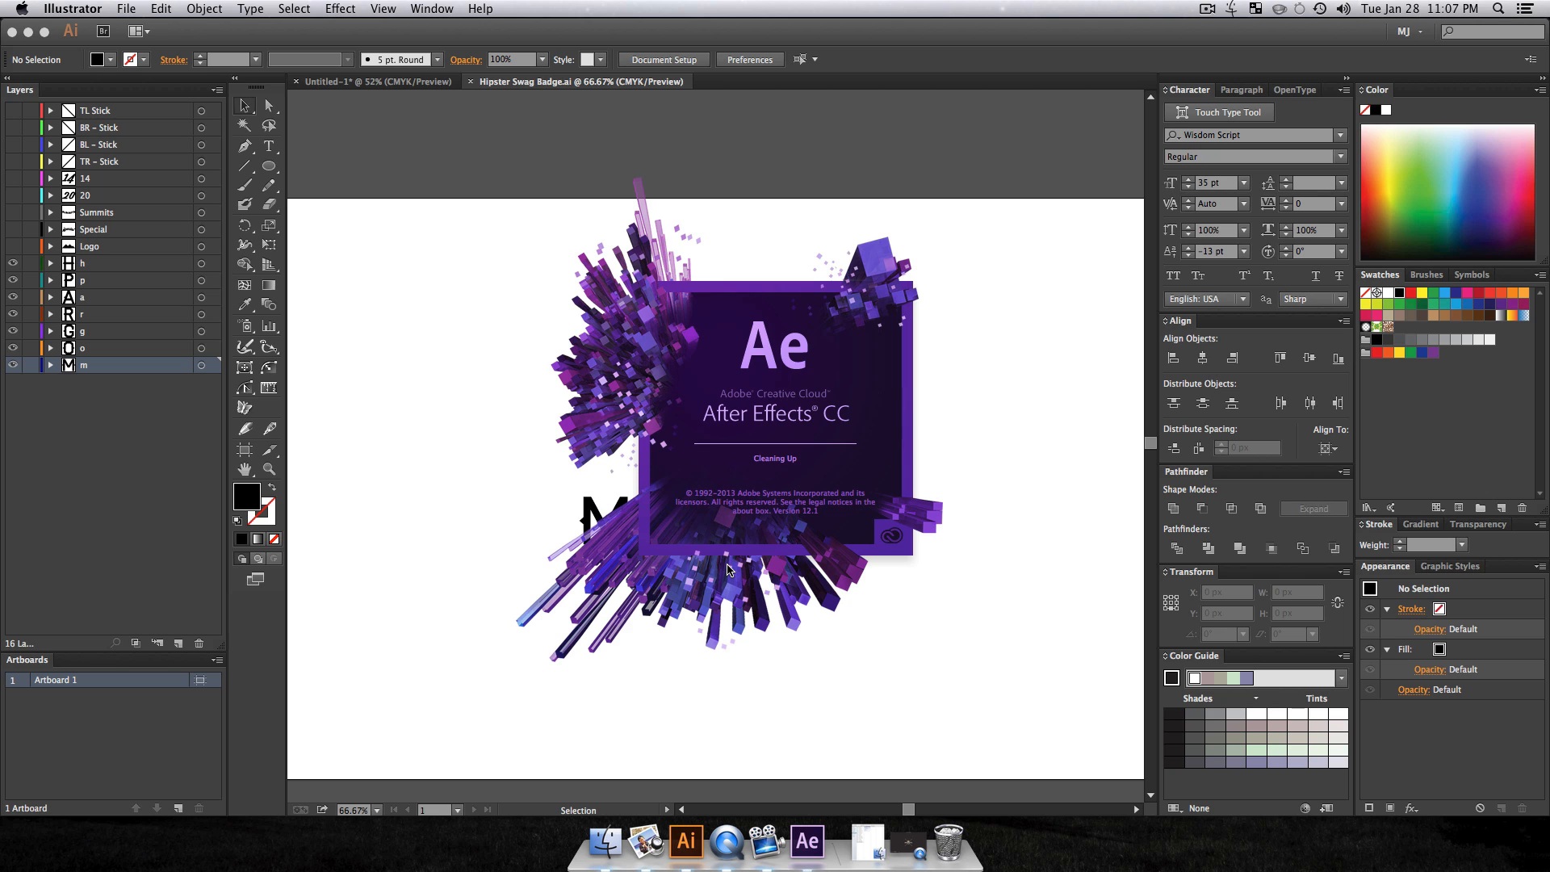
Step: Check the badge in the QuickTime reference video, minimize it and return to After Effects
left_click(890, 842)
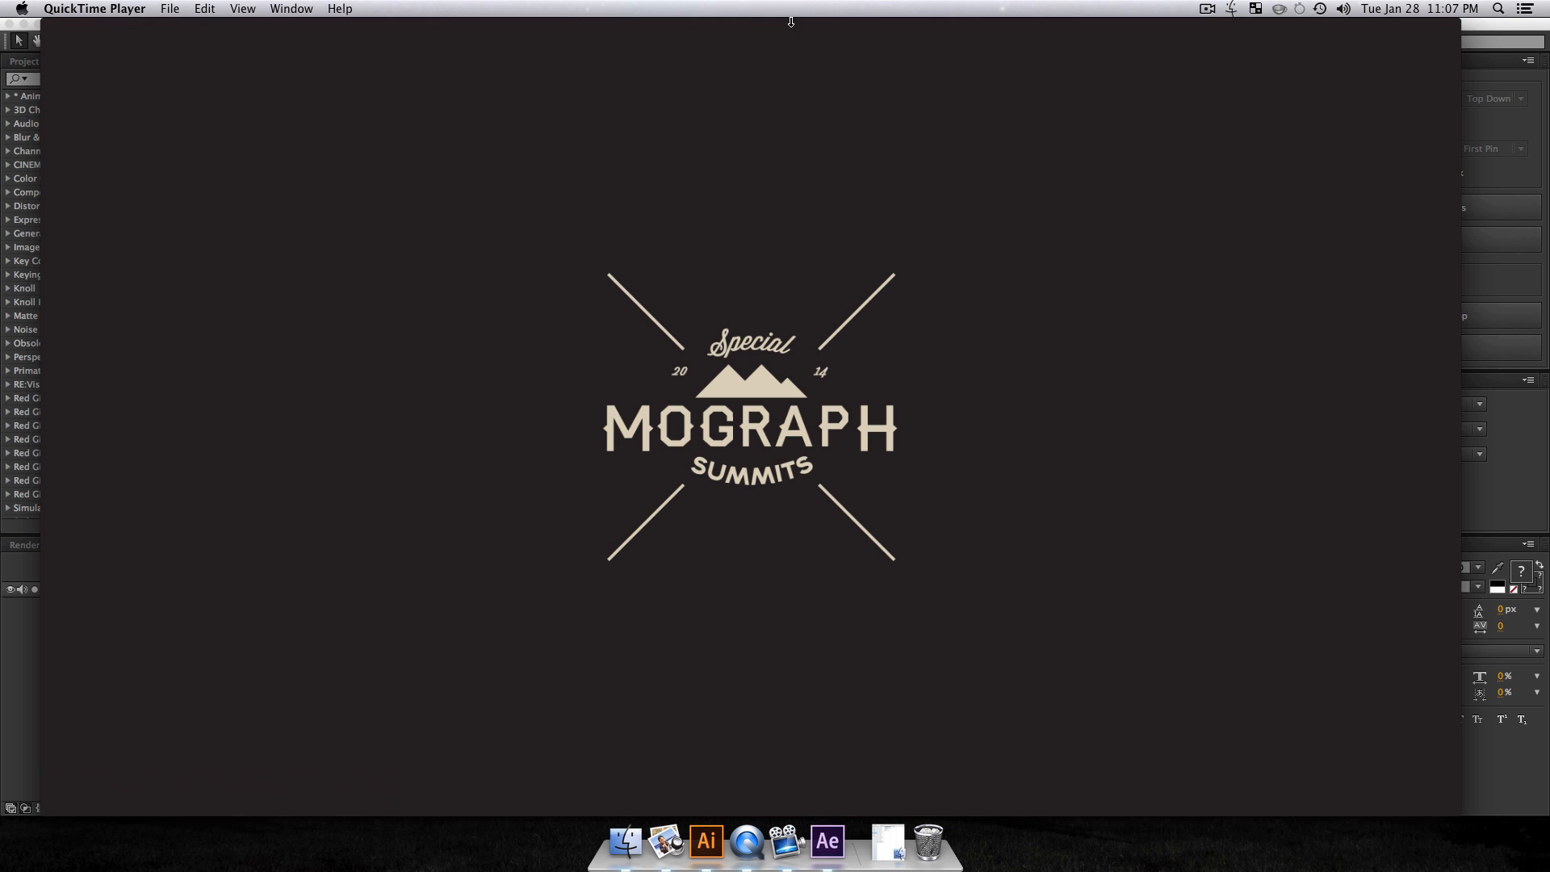
double_click(552, 28)
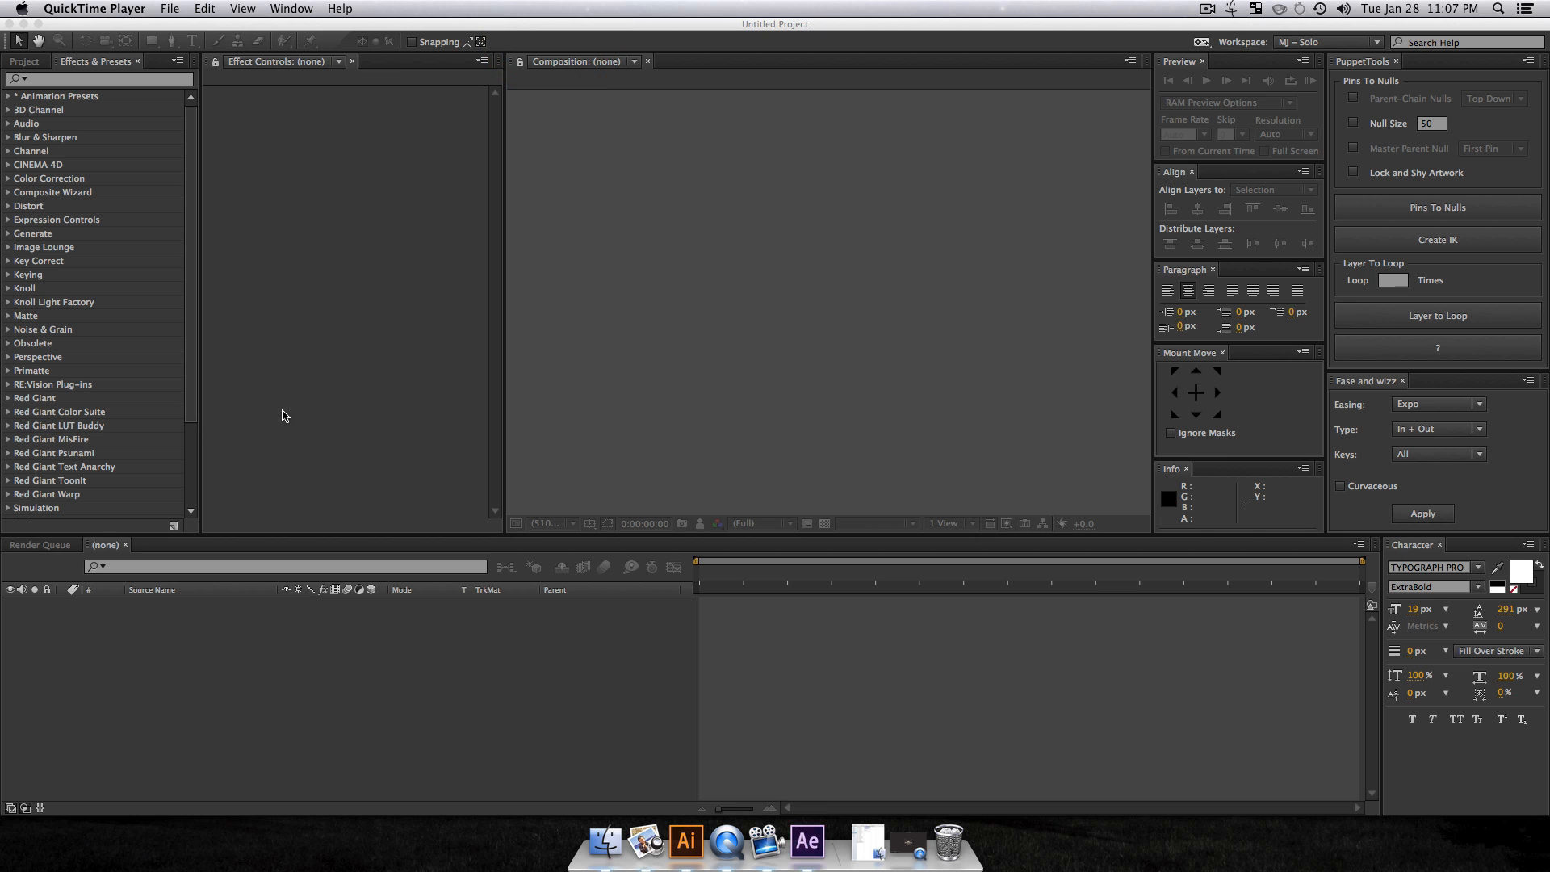
left_click(369, 233)
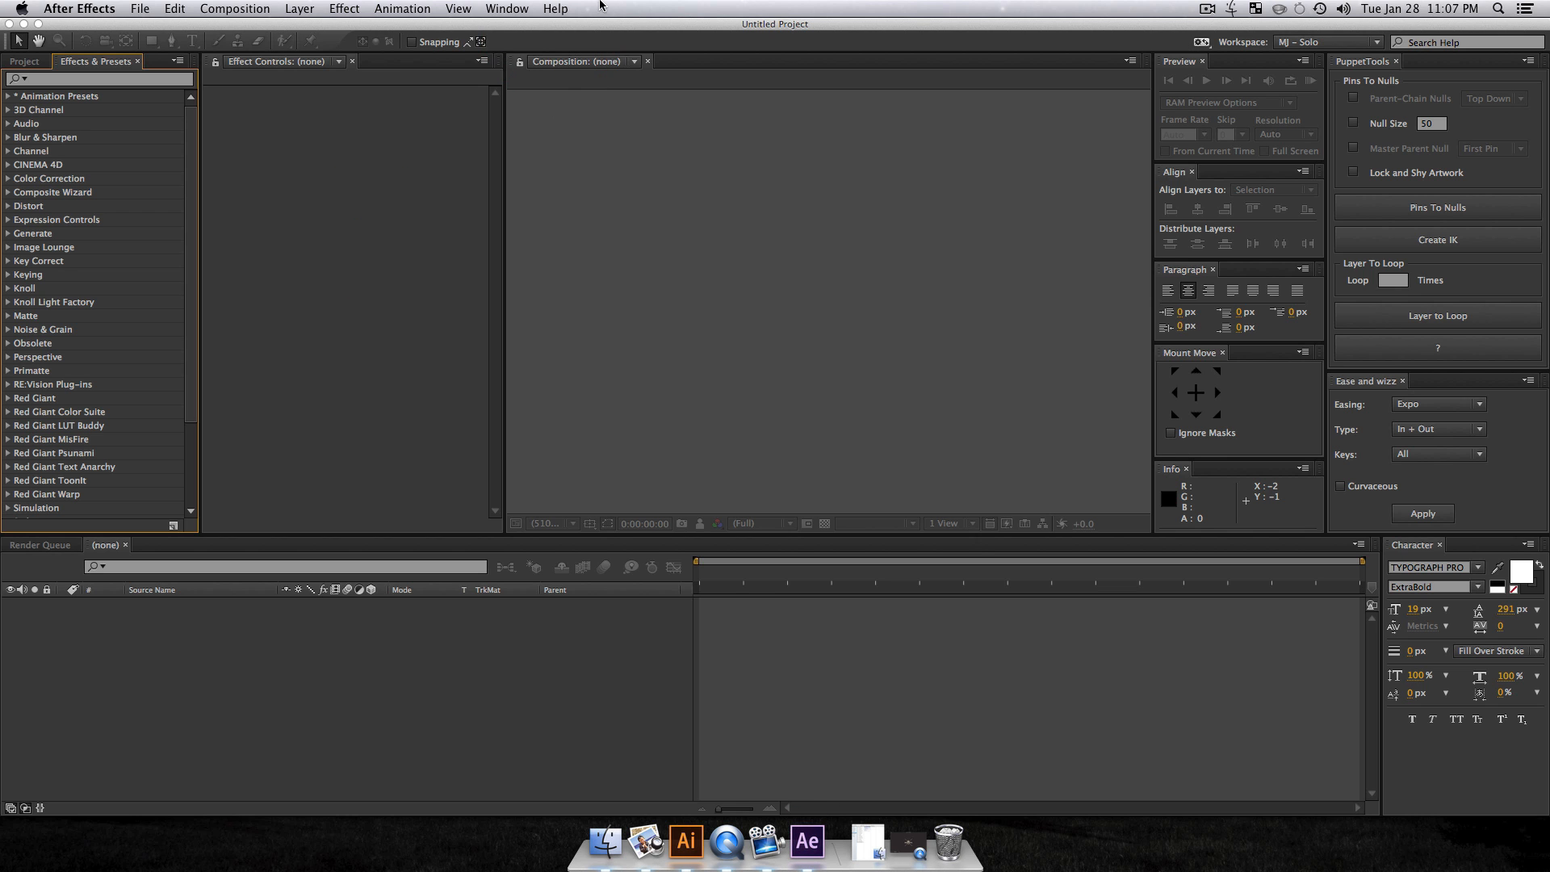
Step: Change the After Effects workspace from MJ - Solo to MM - Basic
left_click(507, 9)
mouse_move(646, 28)
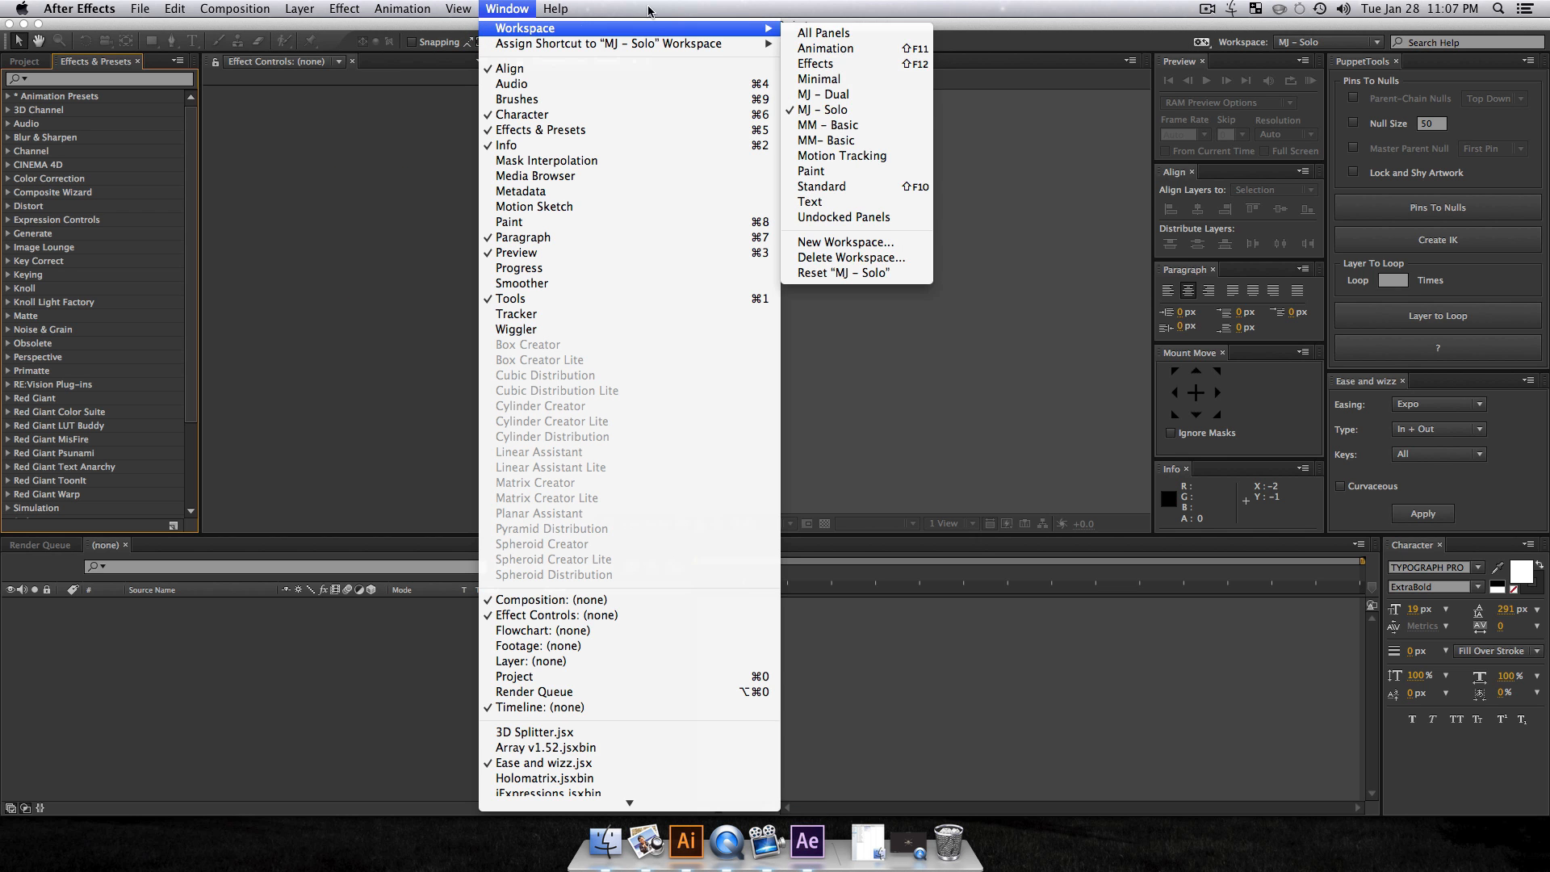
left_click(840, 128)
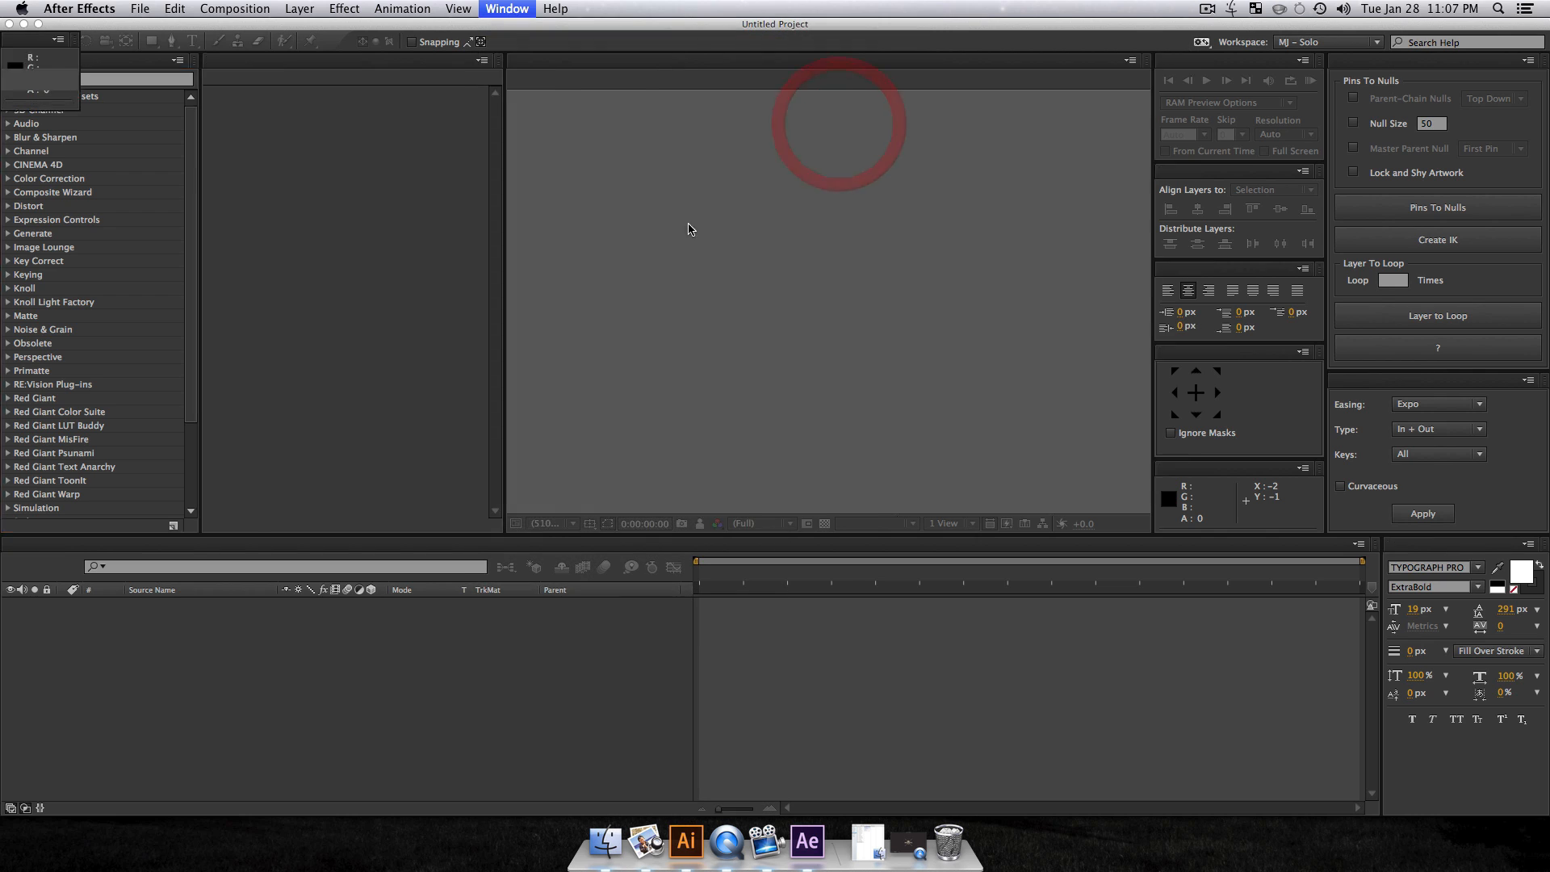
left_click(385, 236)
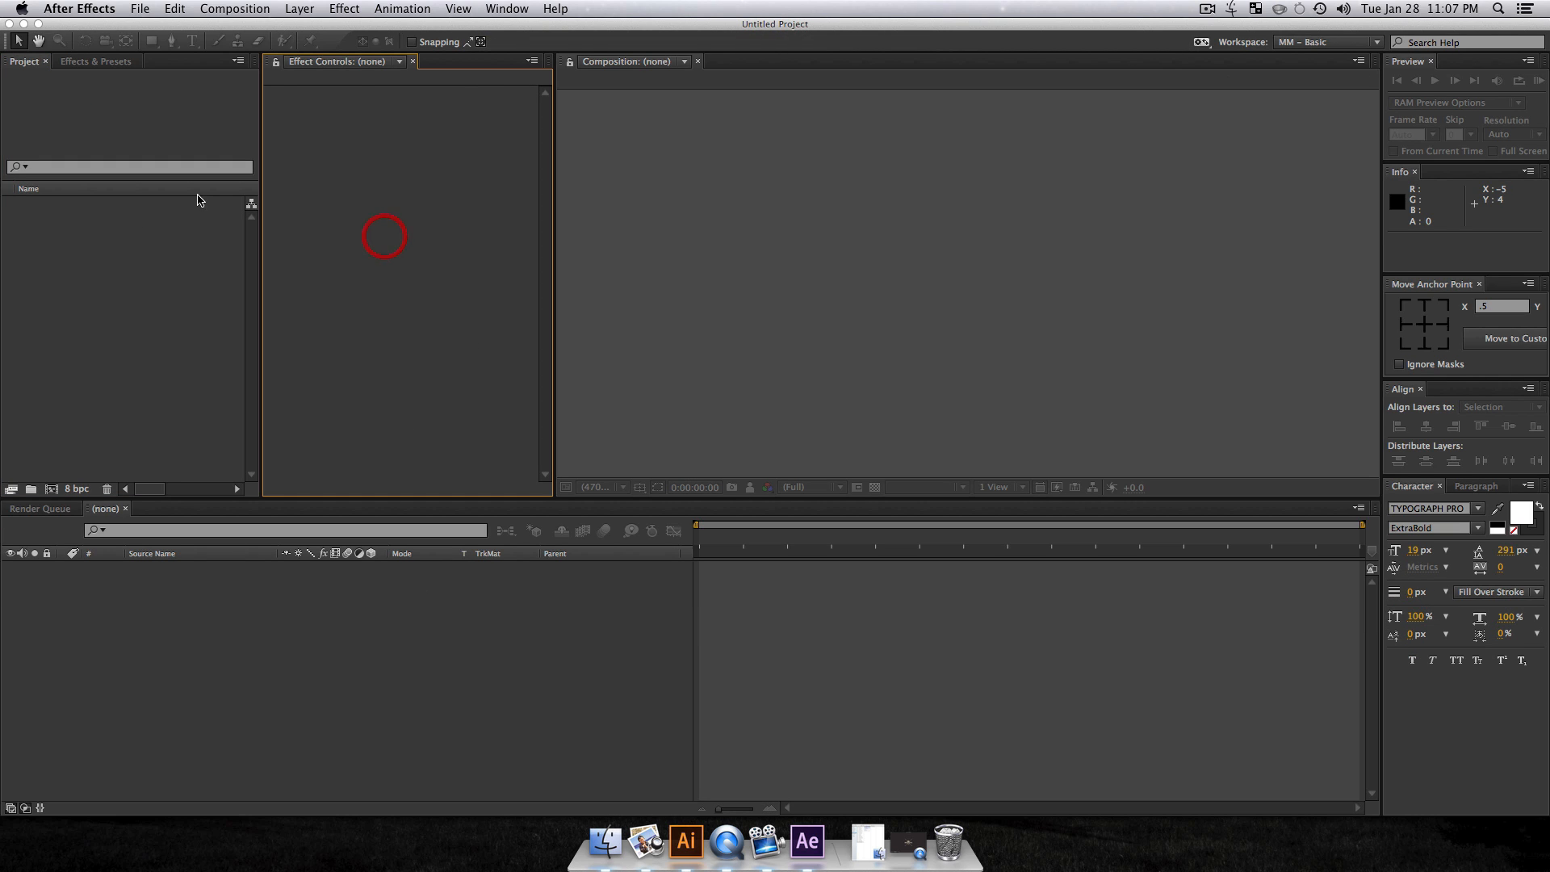
Step: Import Hipster Swag Badge.ai from the Desktop into the project as Composition - Retain Layer Sizes
left_click(68, 327)
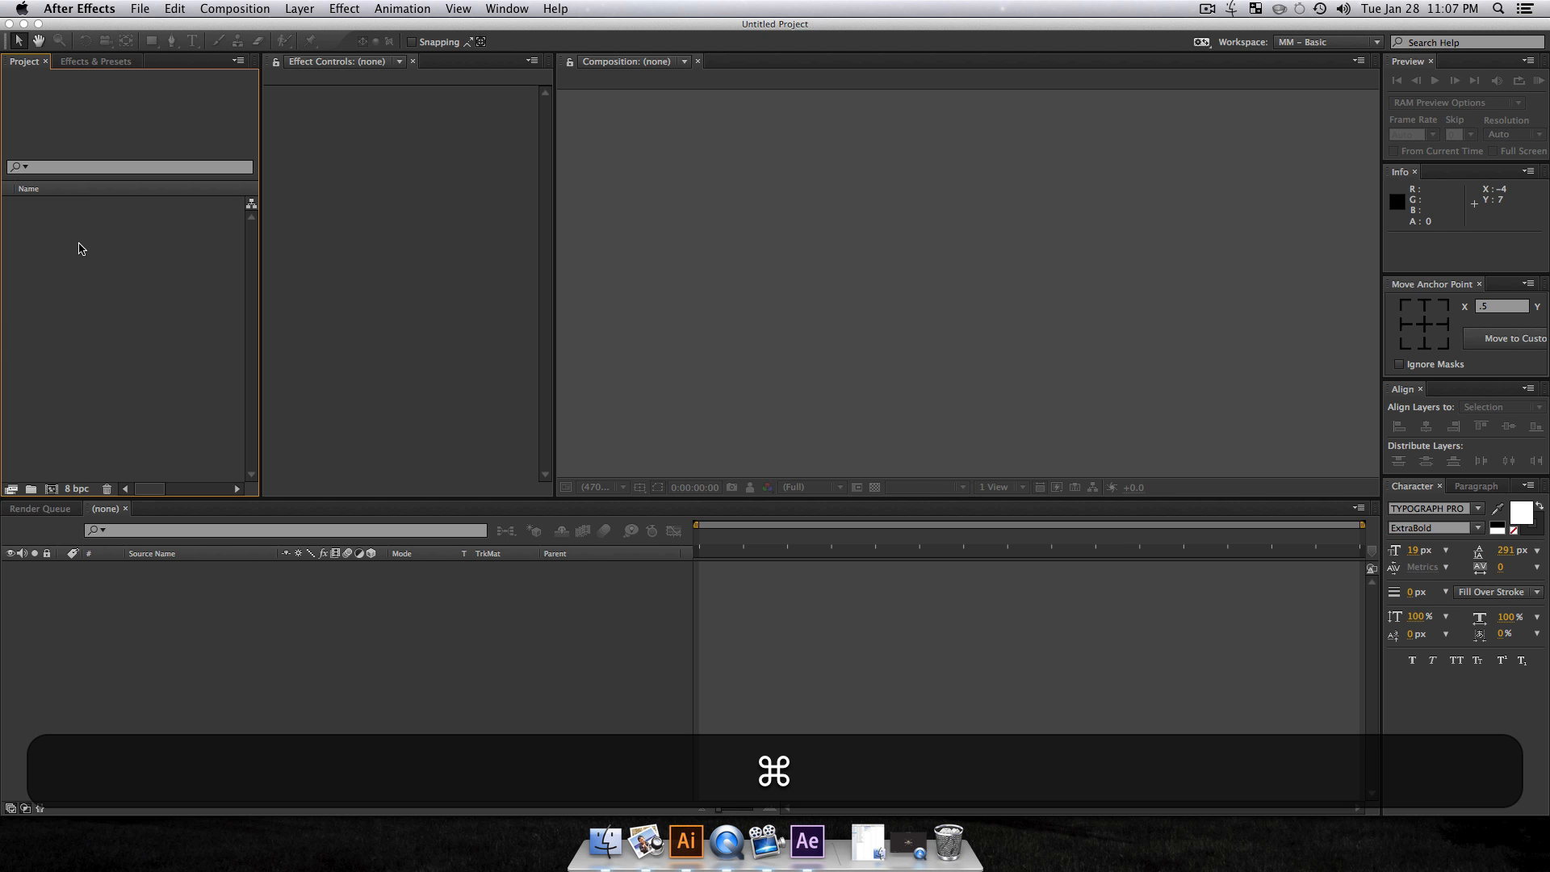
key("super+i")
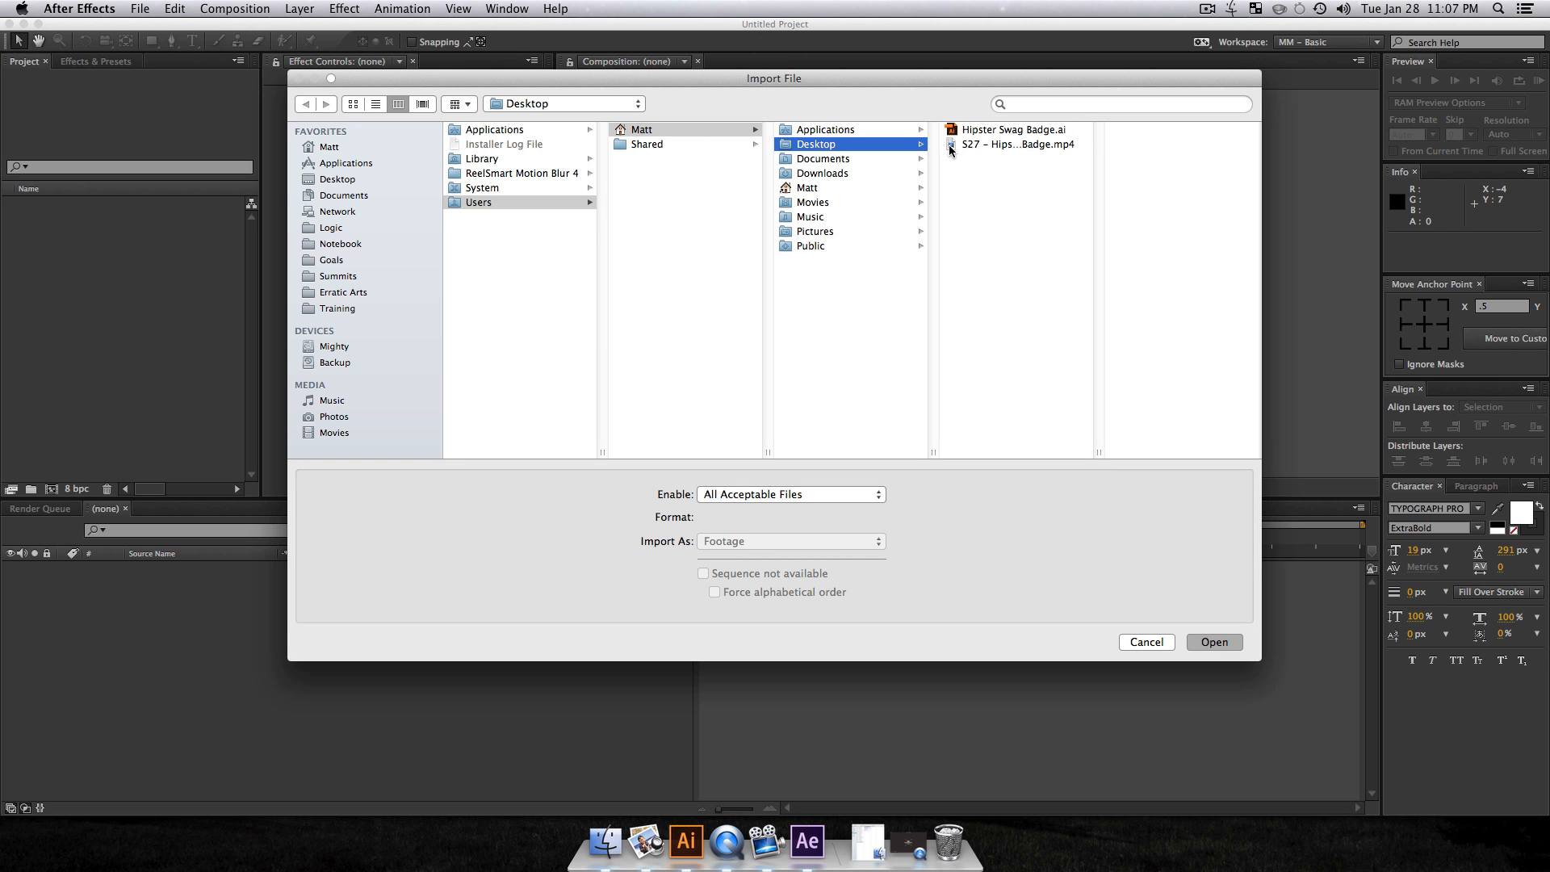
left_click(998, 129)
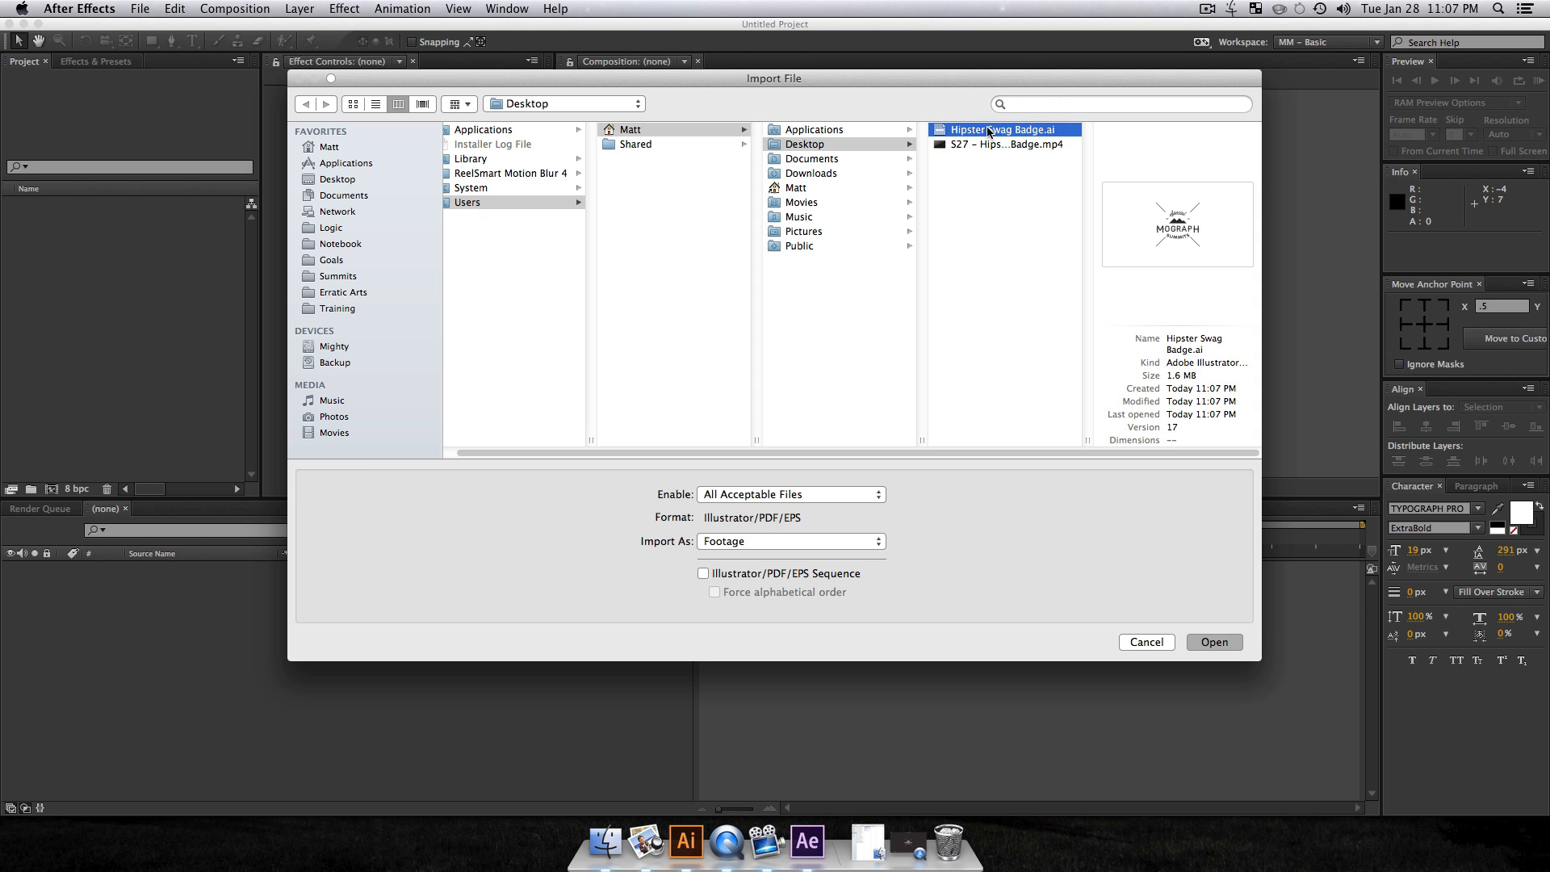
left_click(739, 540)
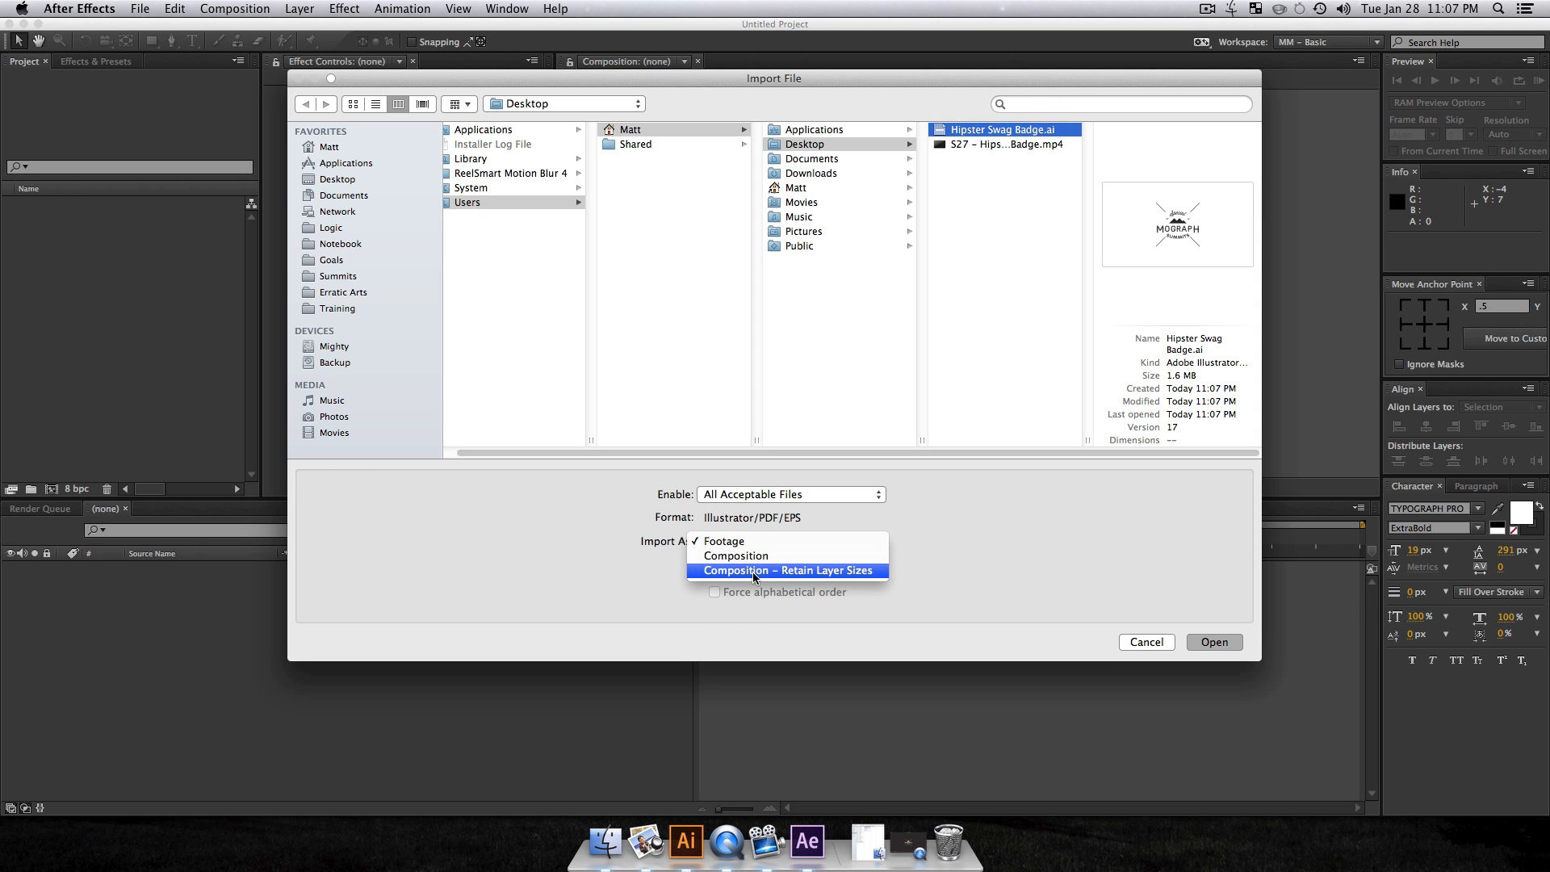
left_click(753, 571)
left_click(1216, 641)
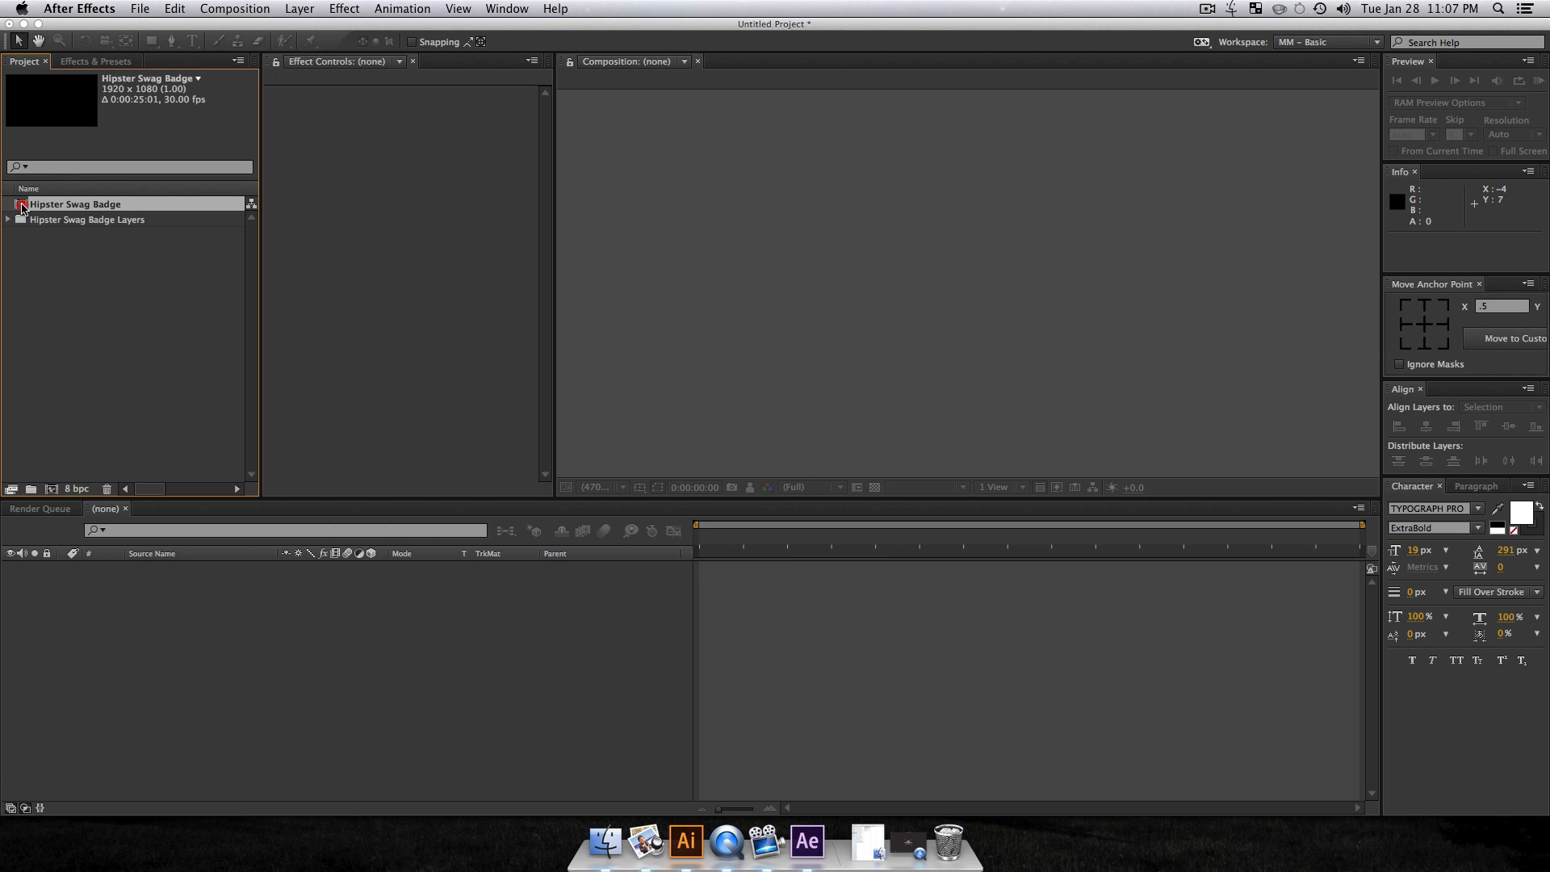
Step: Open the Hipster Swag Badge composition and make the hidden layers from Logo up to TL Stick visible
double_click(22, 206)
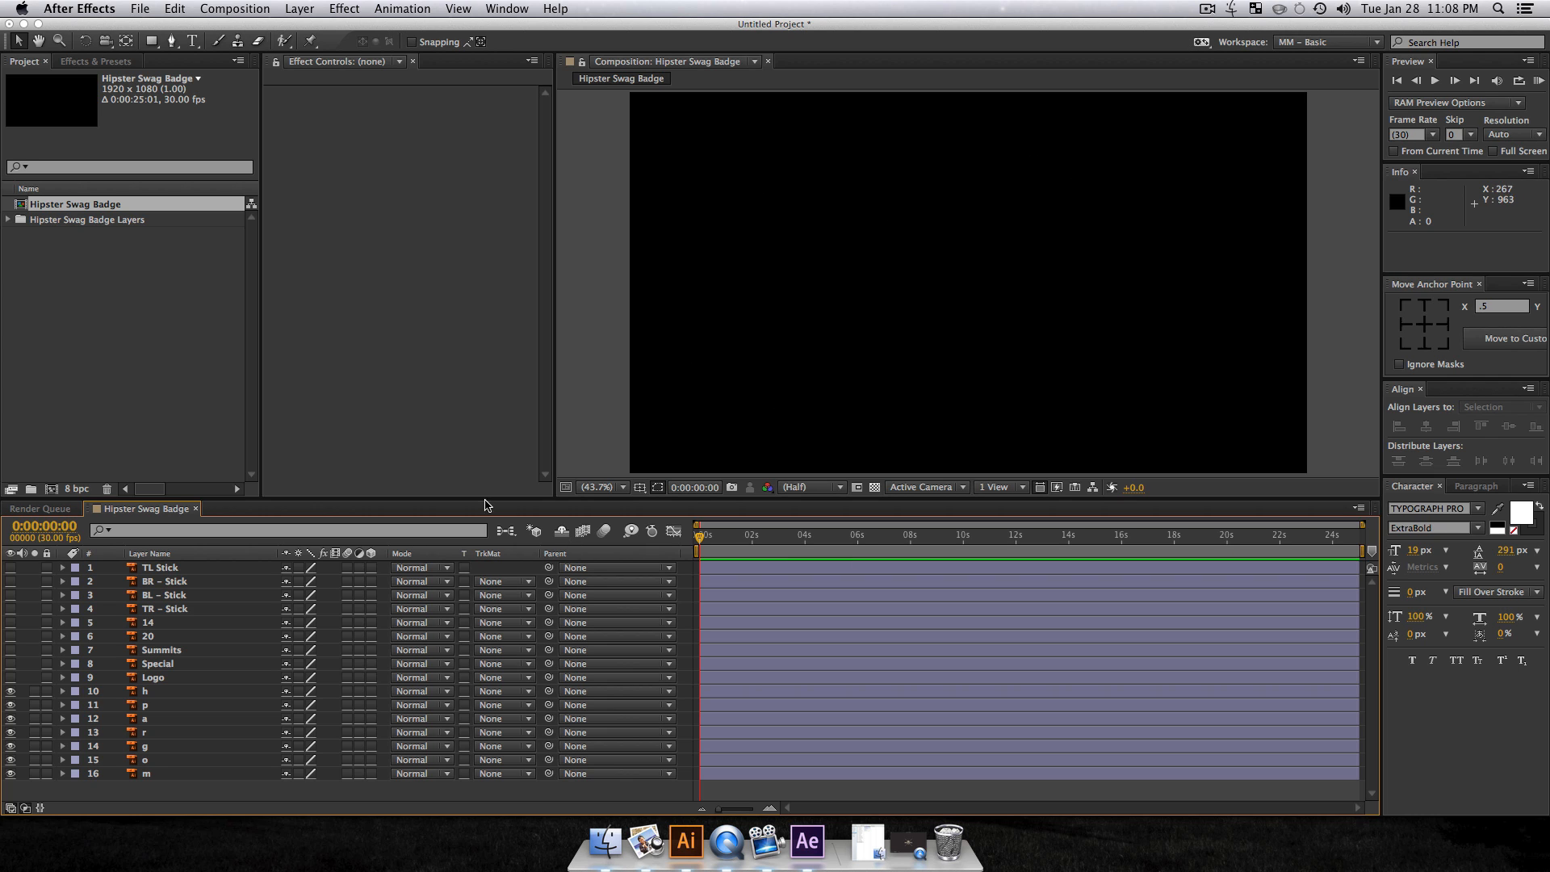
left_click_drag(9, 681, 11, 567)
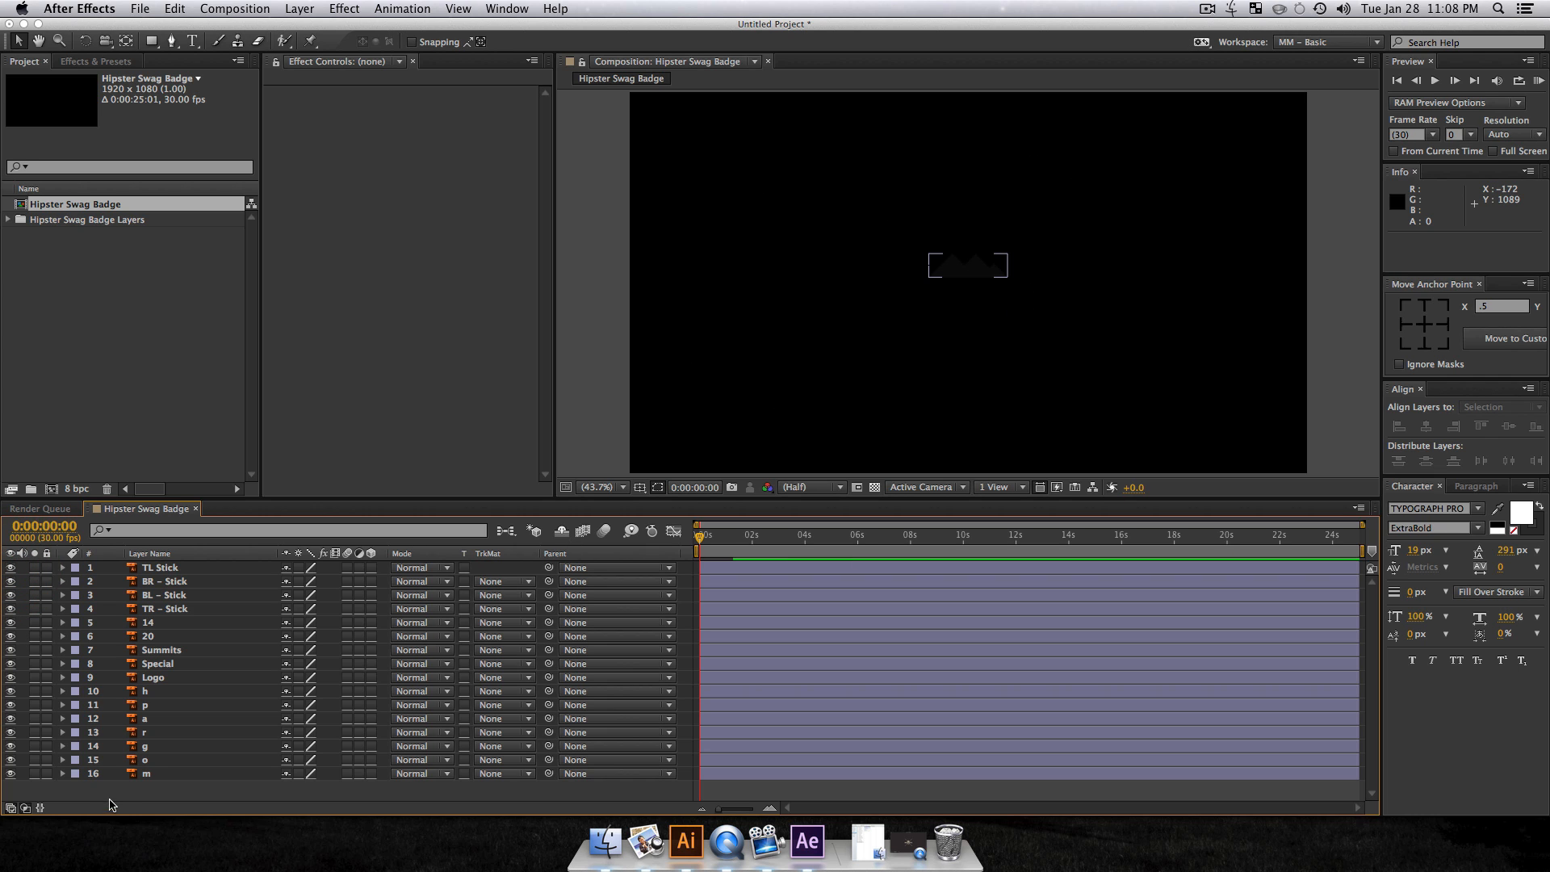
left_click(105, 797)
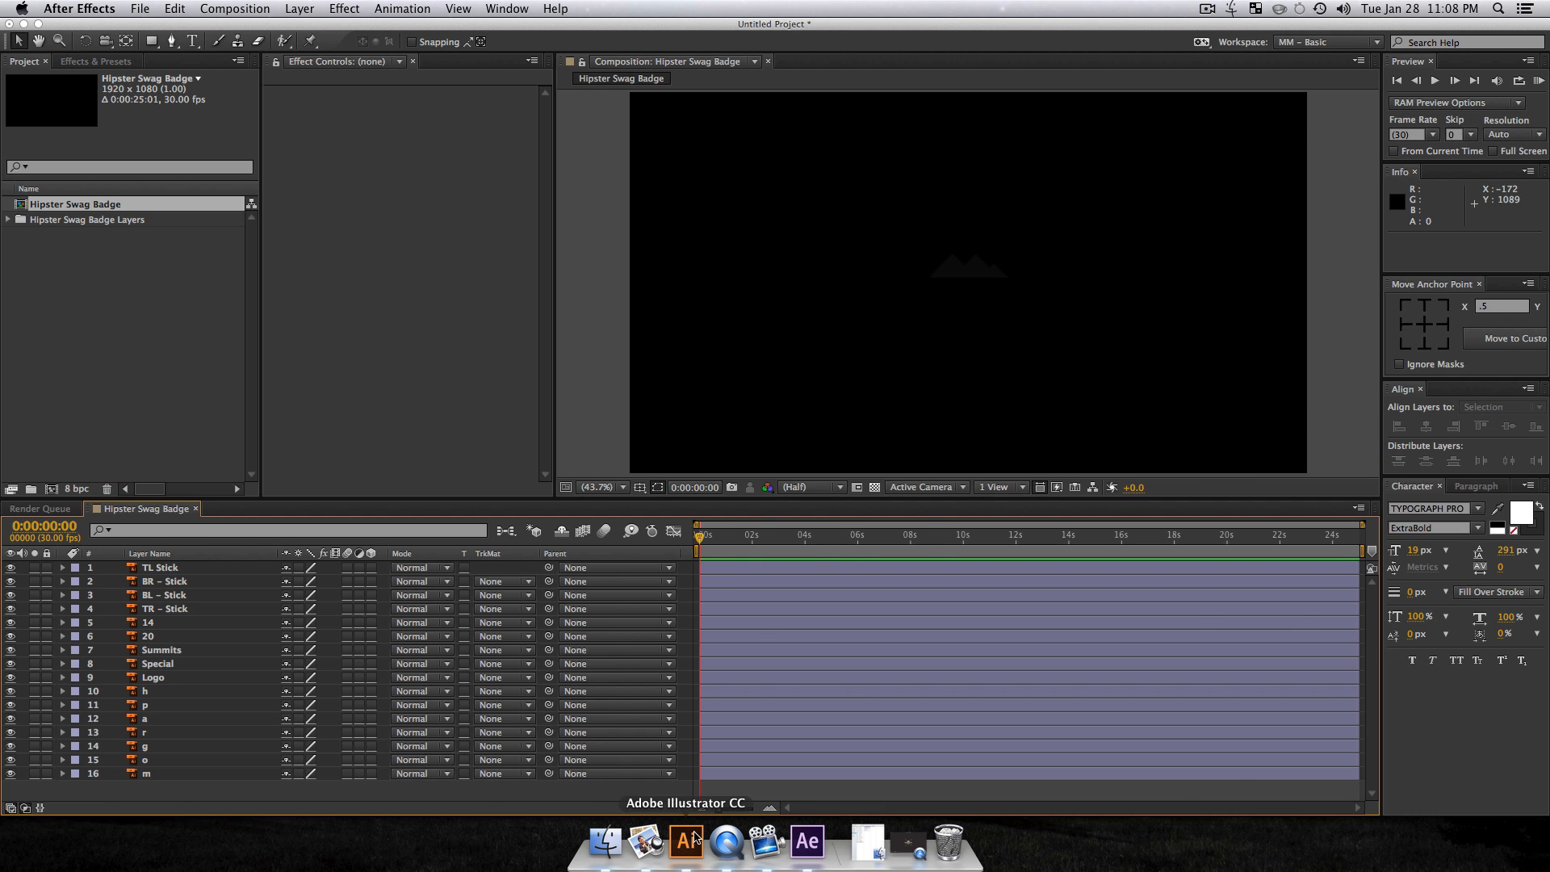
Step: Switch to Illustrator, show the hidden layers from Logo up to TL Stick, and return to After Effects
left_click(685, 841)
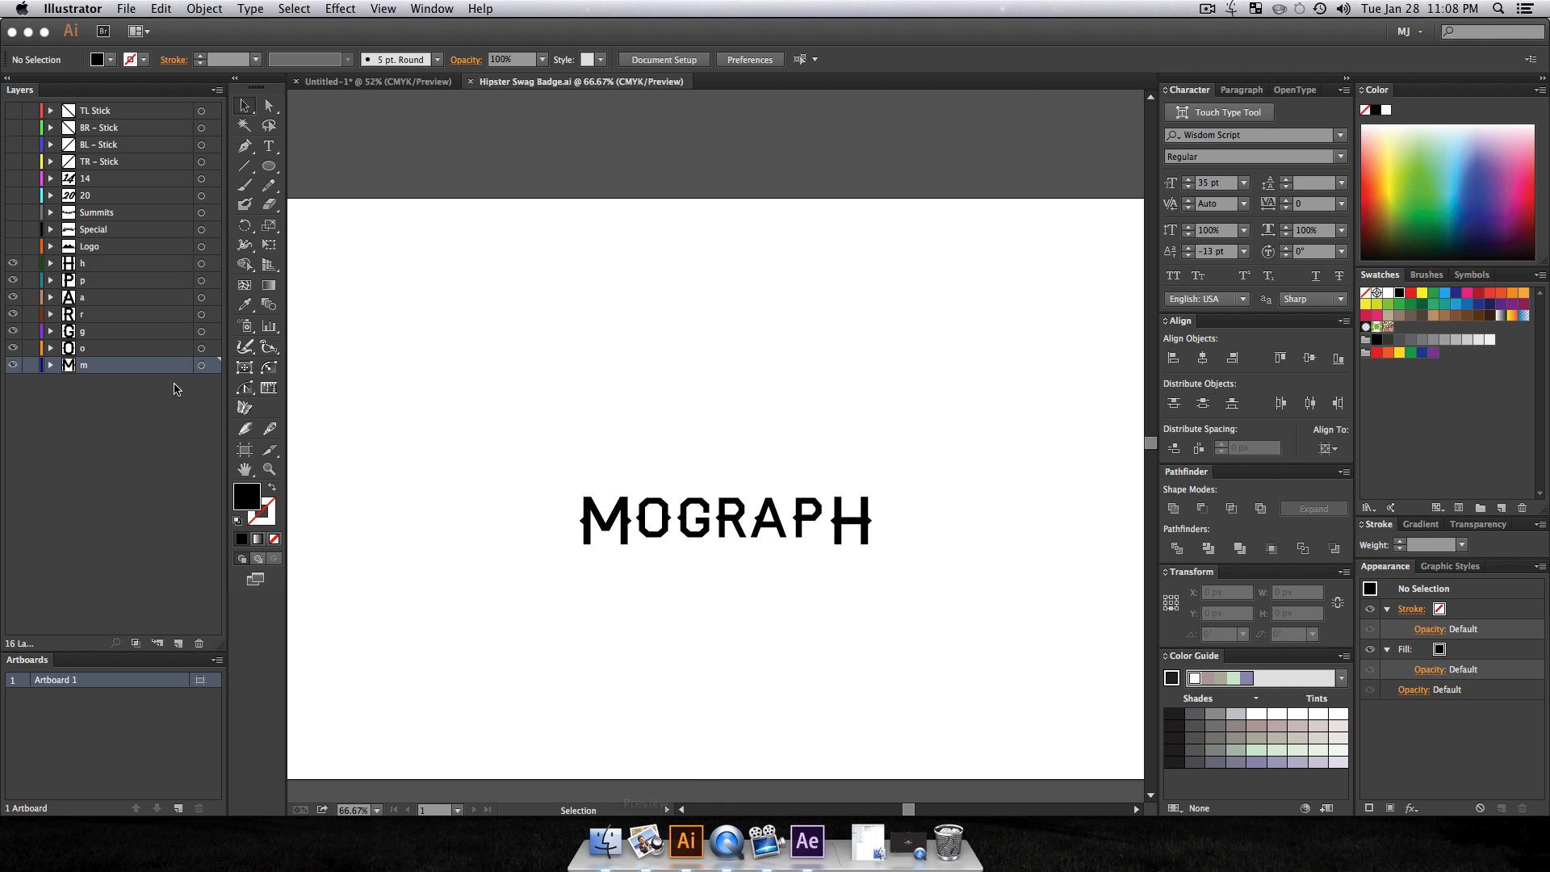
left_click_drag(11, 237, 12, 107)
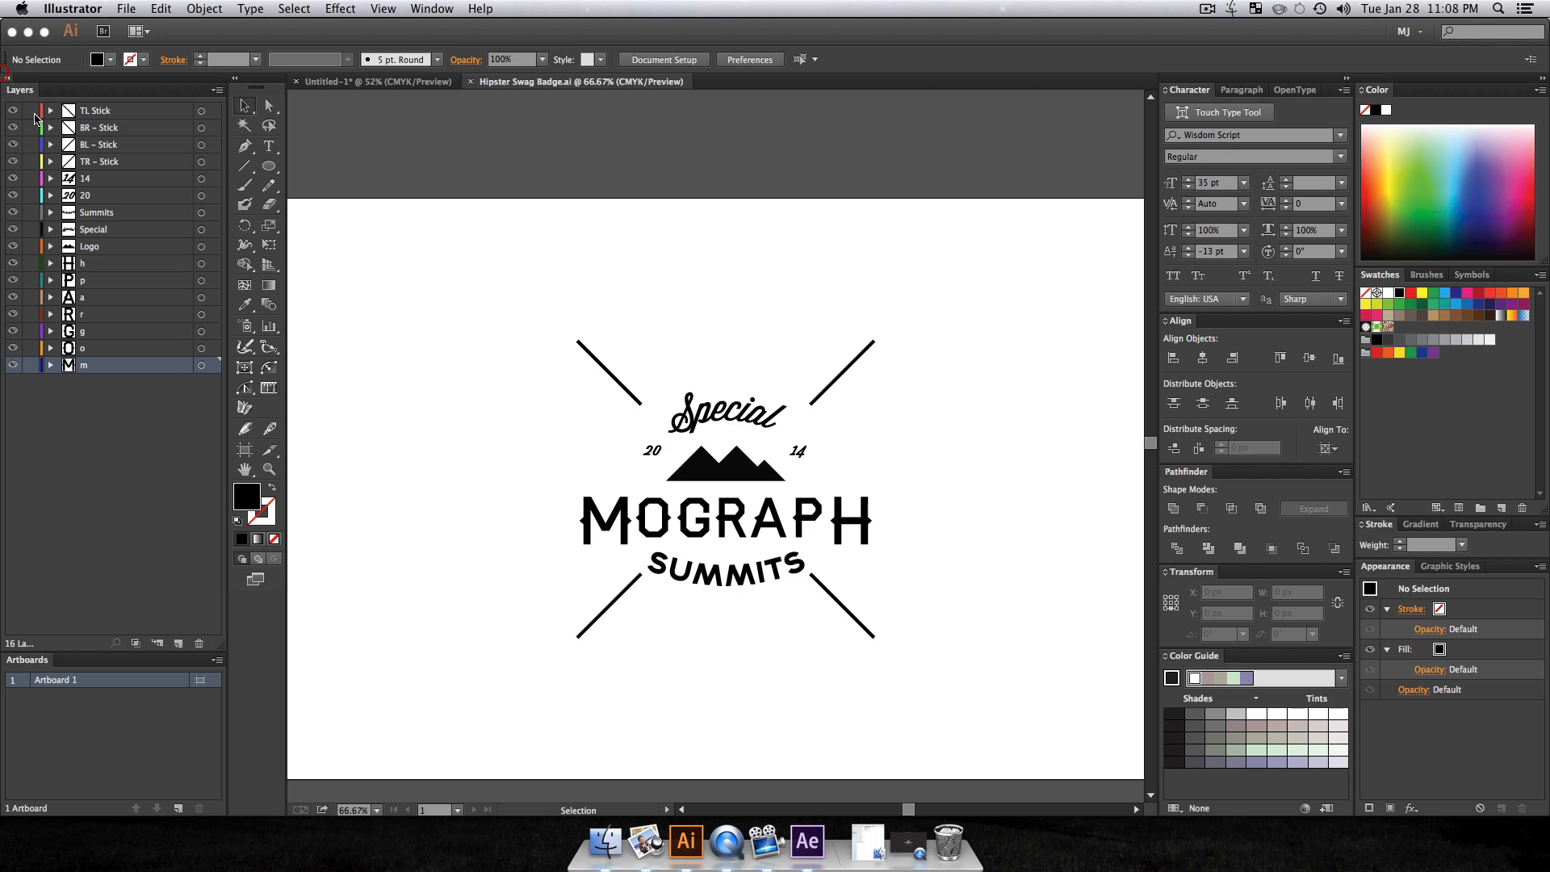
left_click(571, 251)
left_click(807, 841)
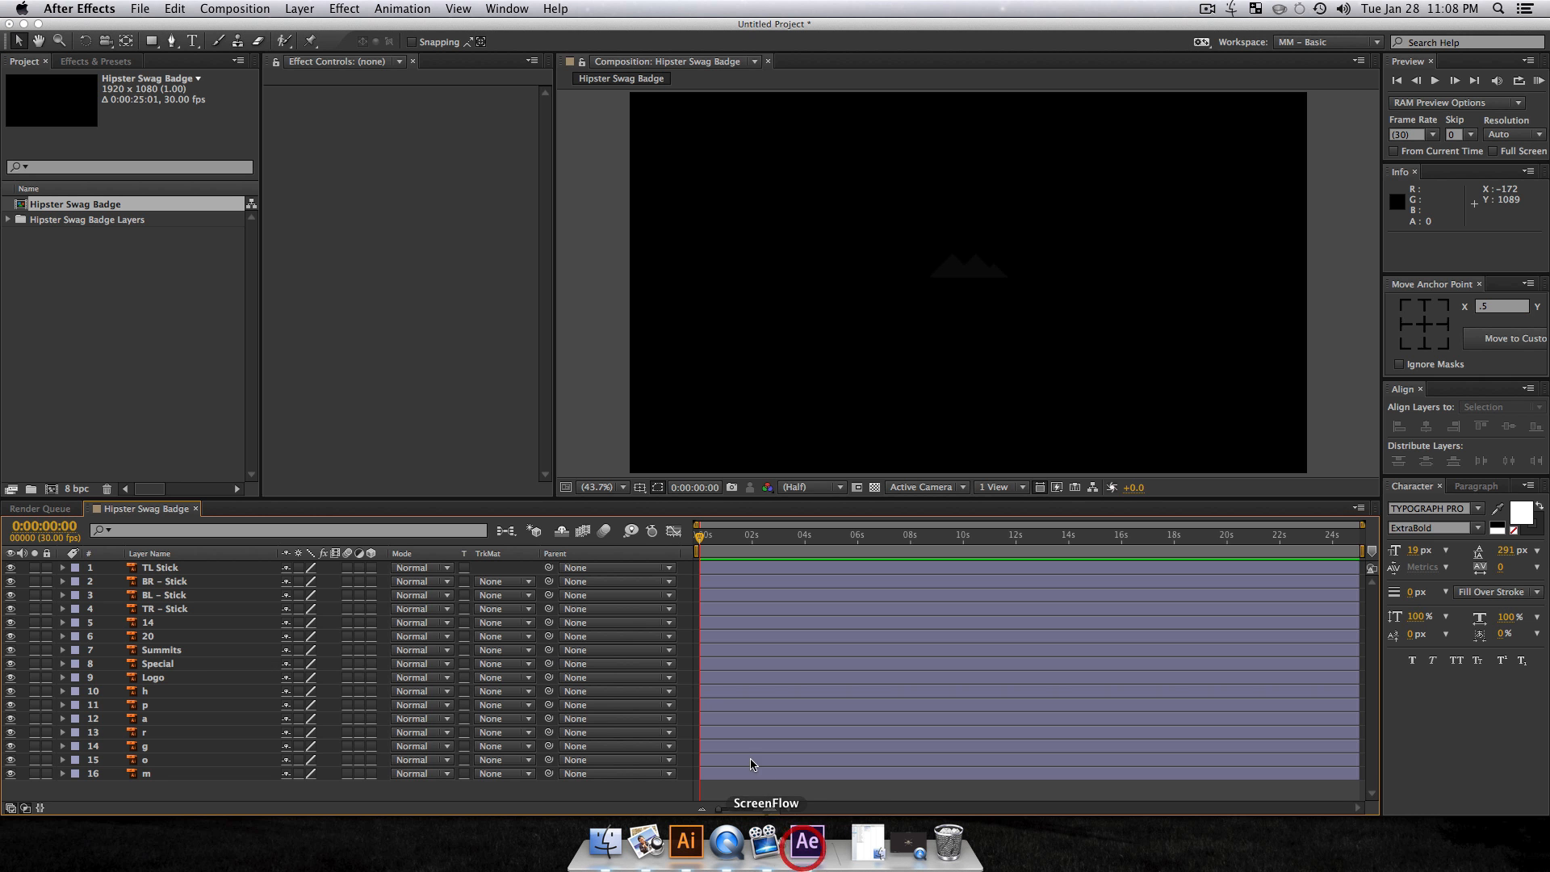
Step: Switch to Illustrator, select all the badge artwork and change its fill from black to a pale grey-beige
left_click(686, 841)
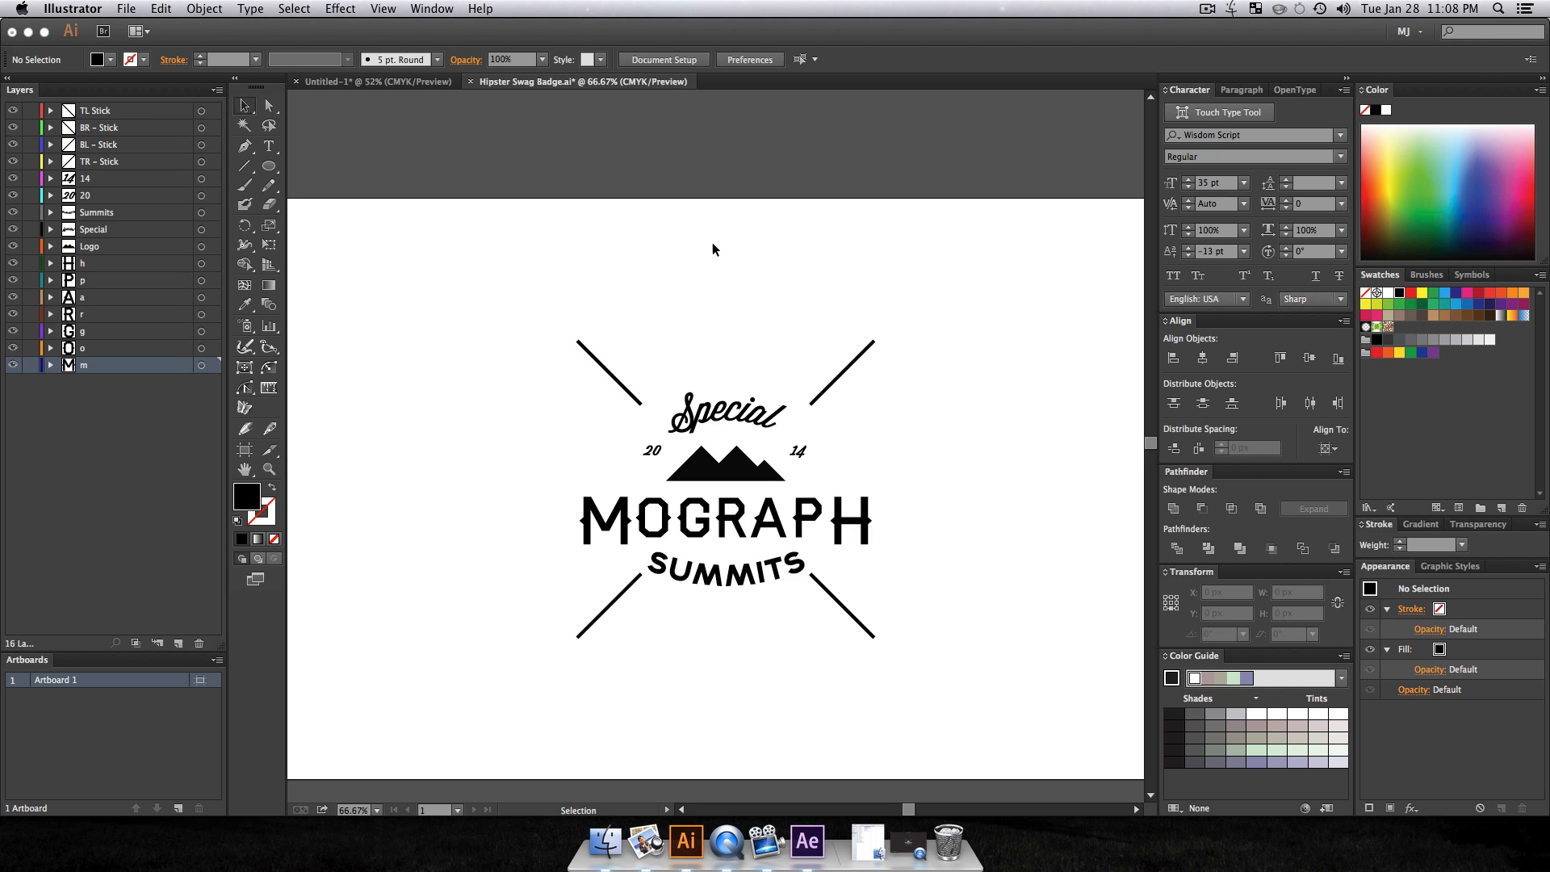
left_click_drag(474, 266, 955, 681)
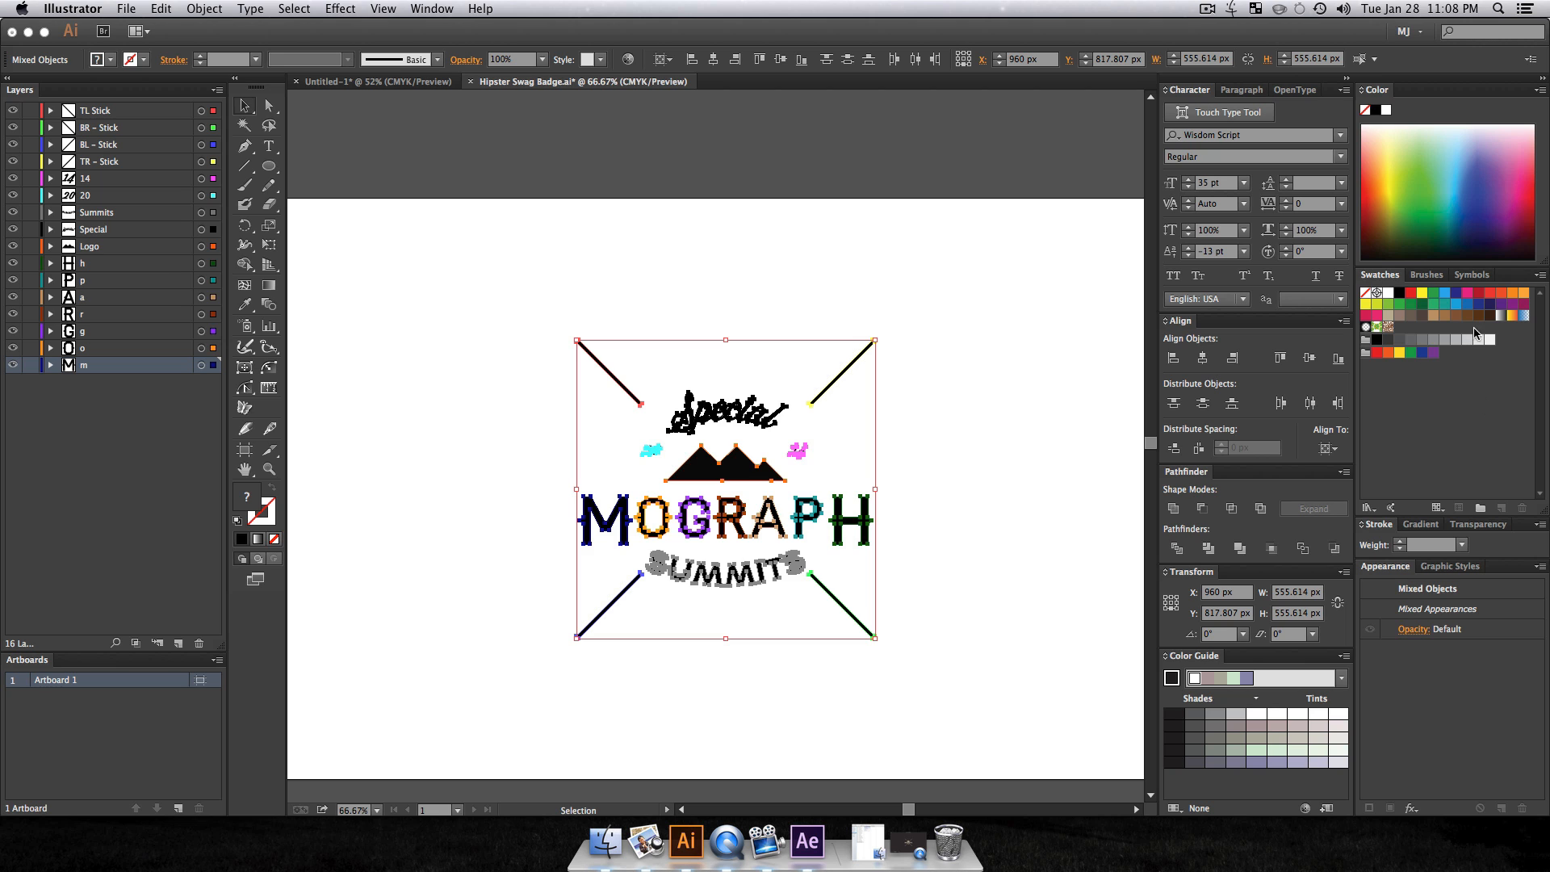
left_click(1420, 294)
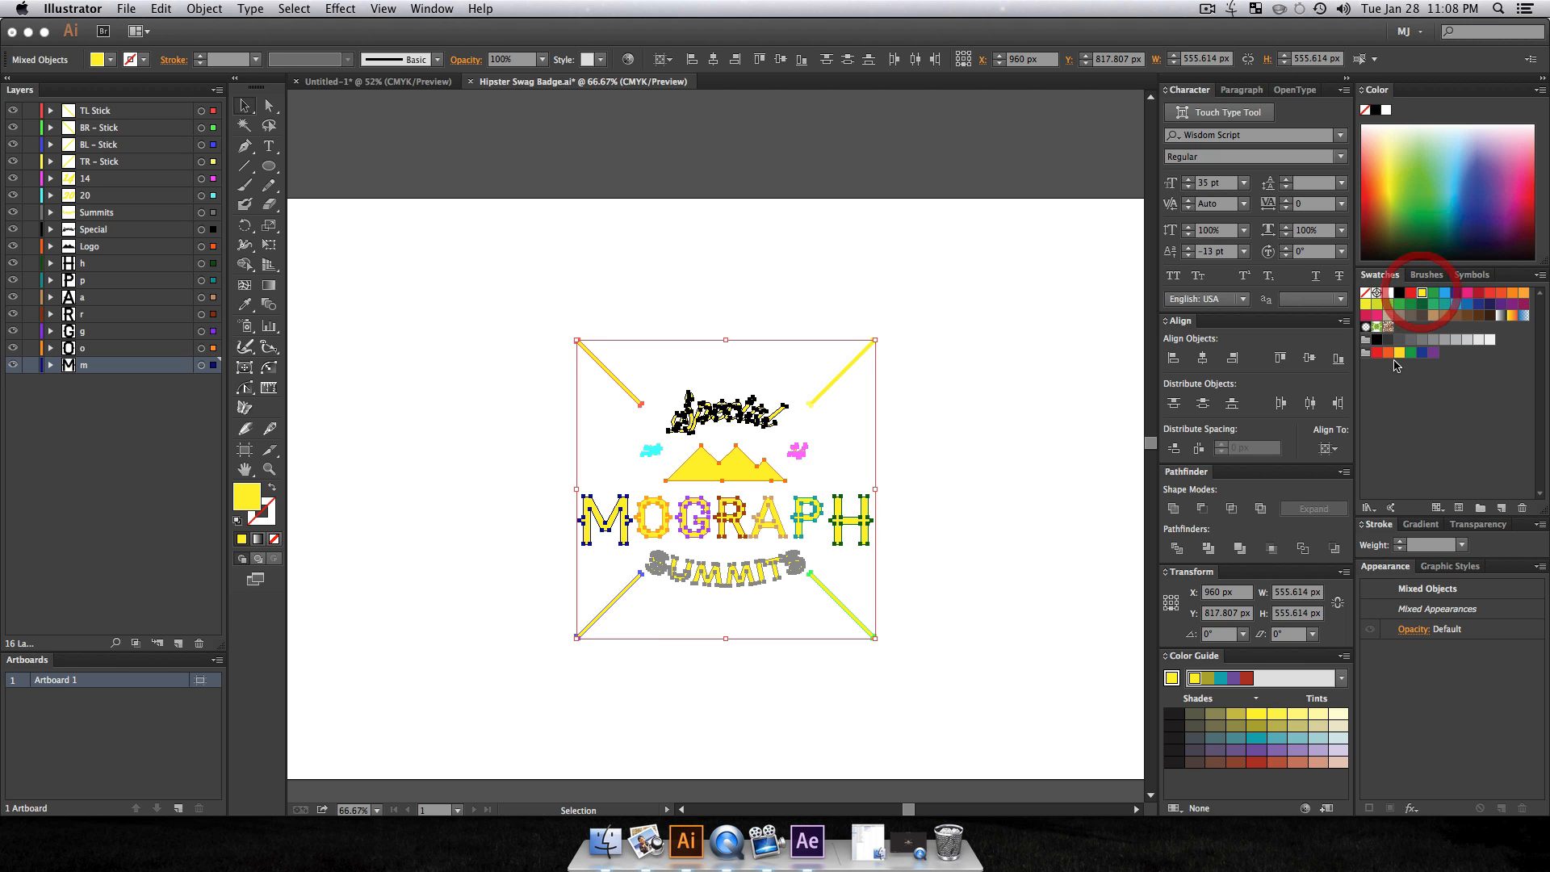
double_click(244, 499)
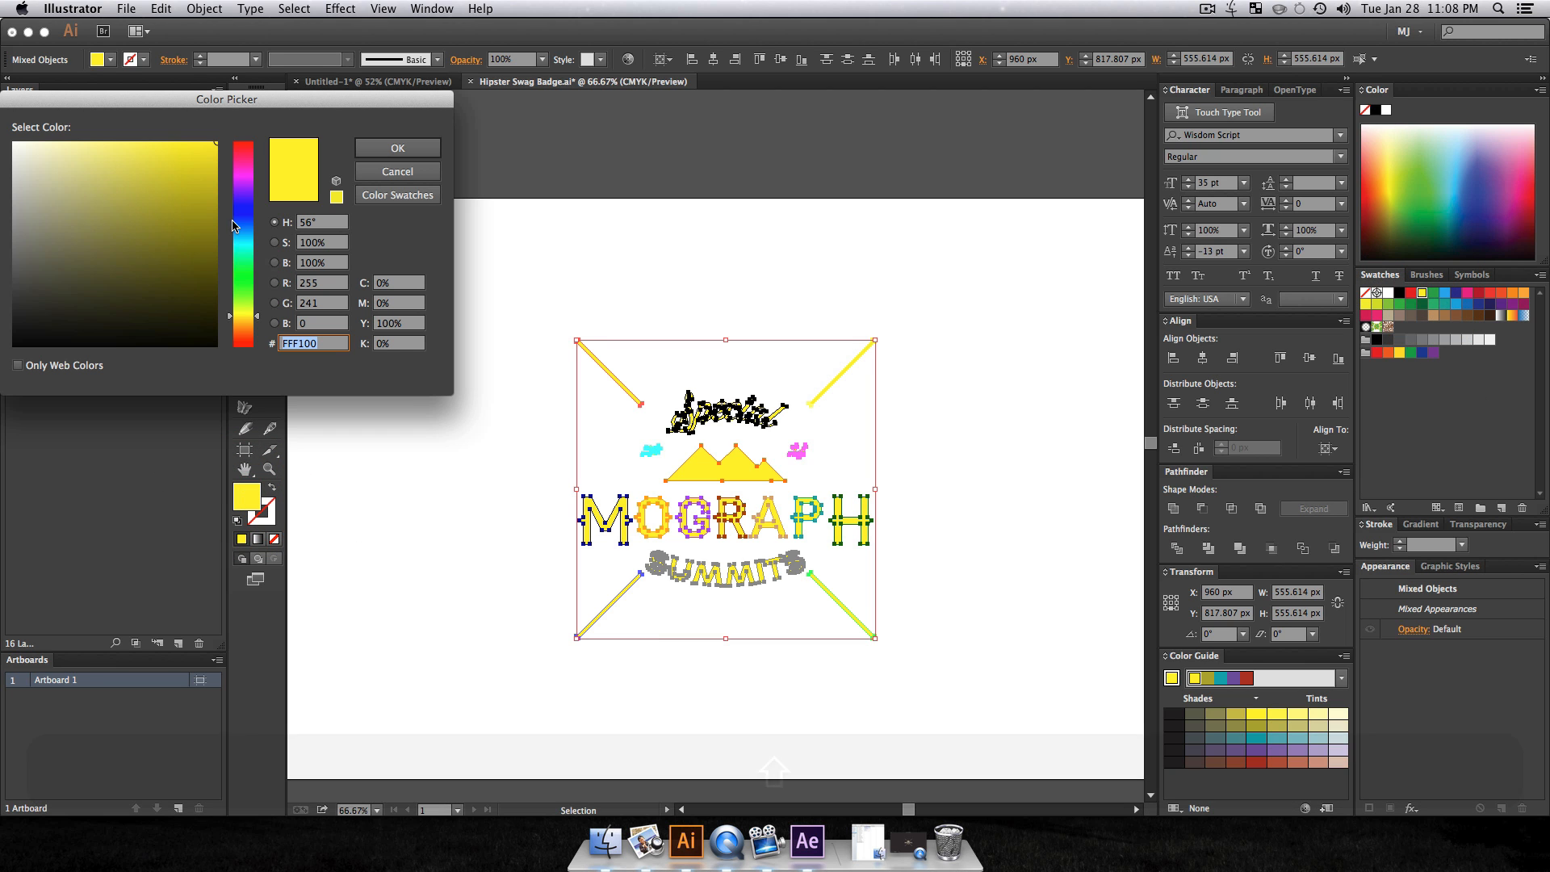
left_click(45, 173)
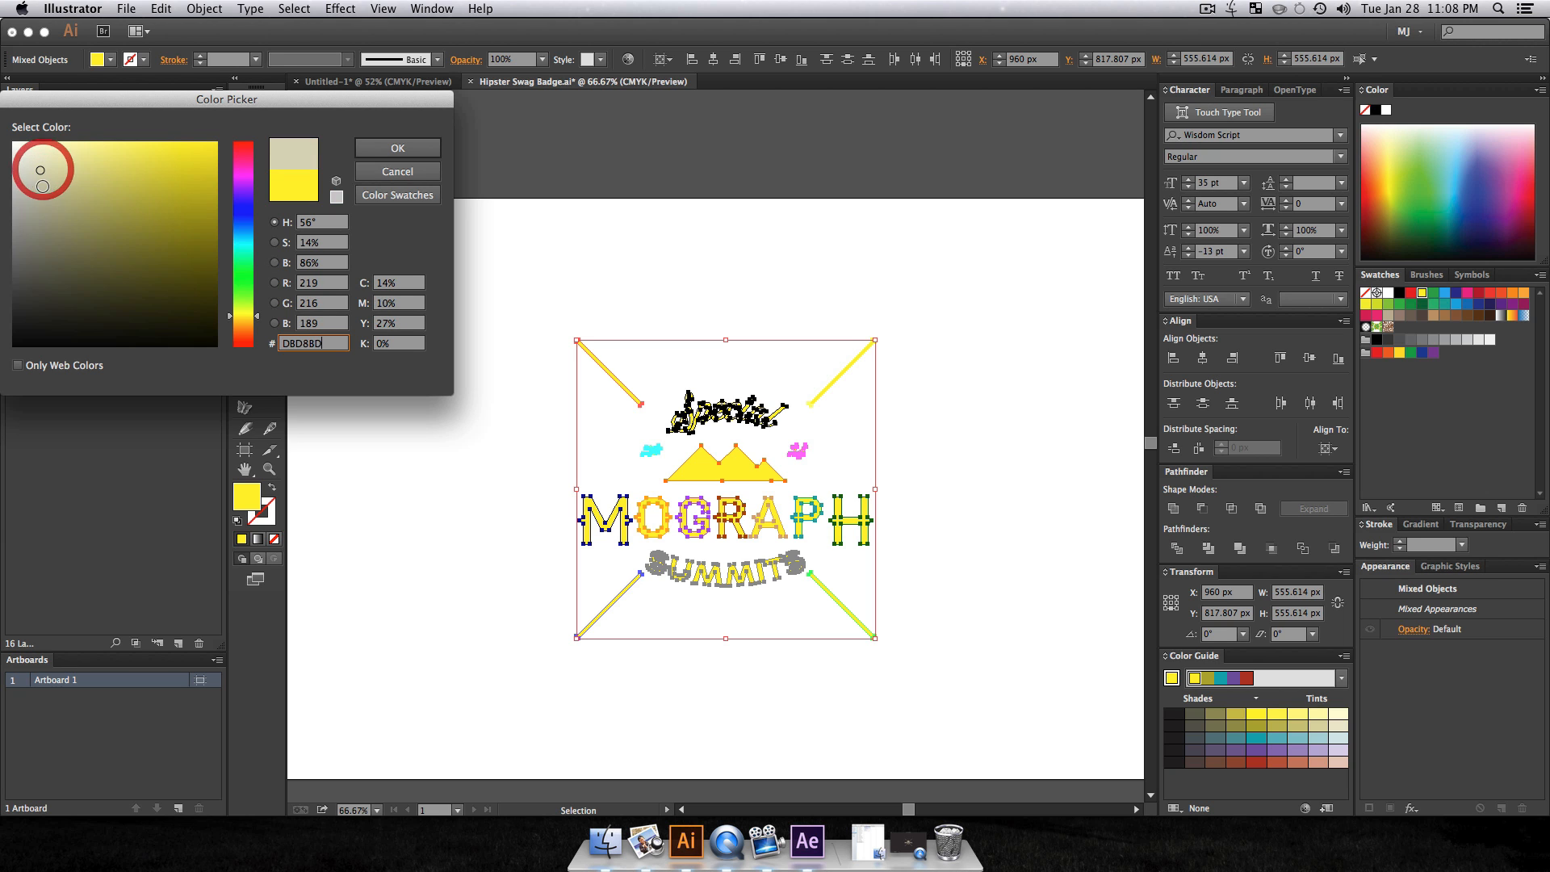
left_click_drag(43, 185, 23, 181)
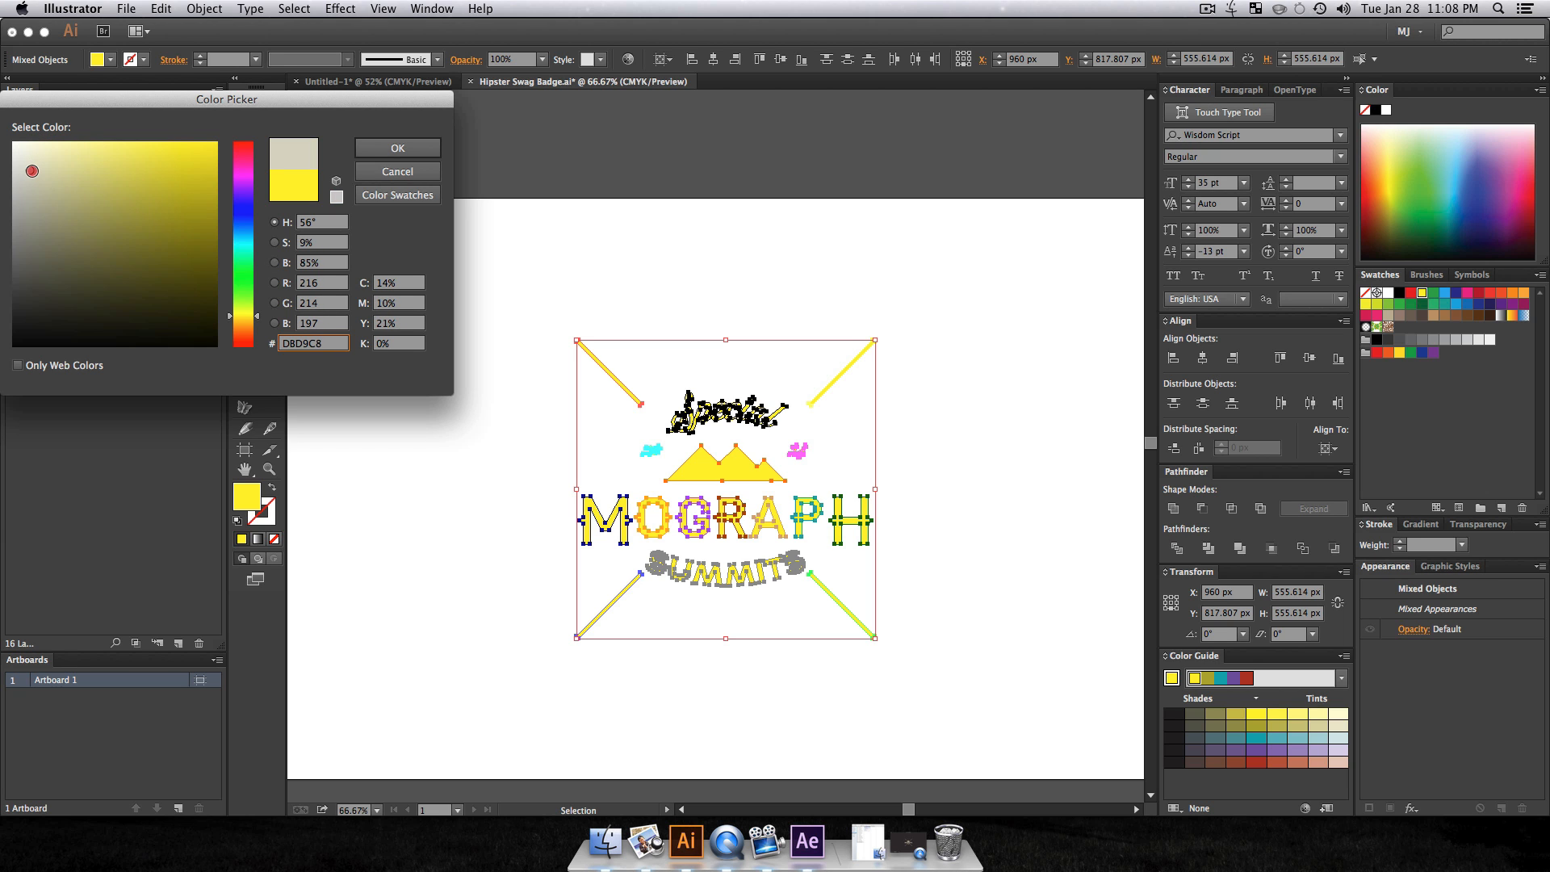
left_click(29, 172)
left_click(386, 152)
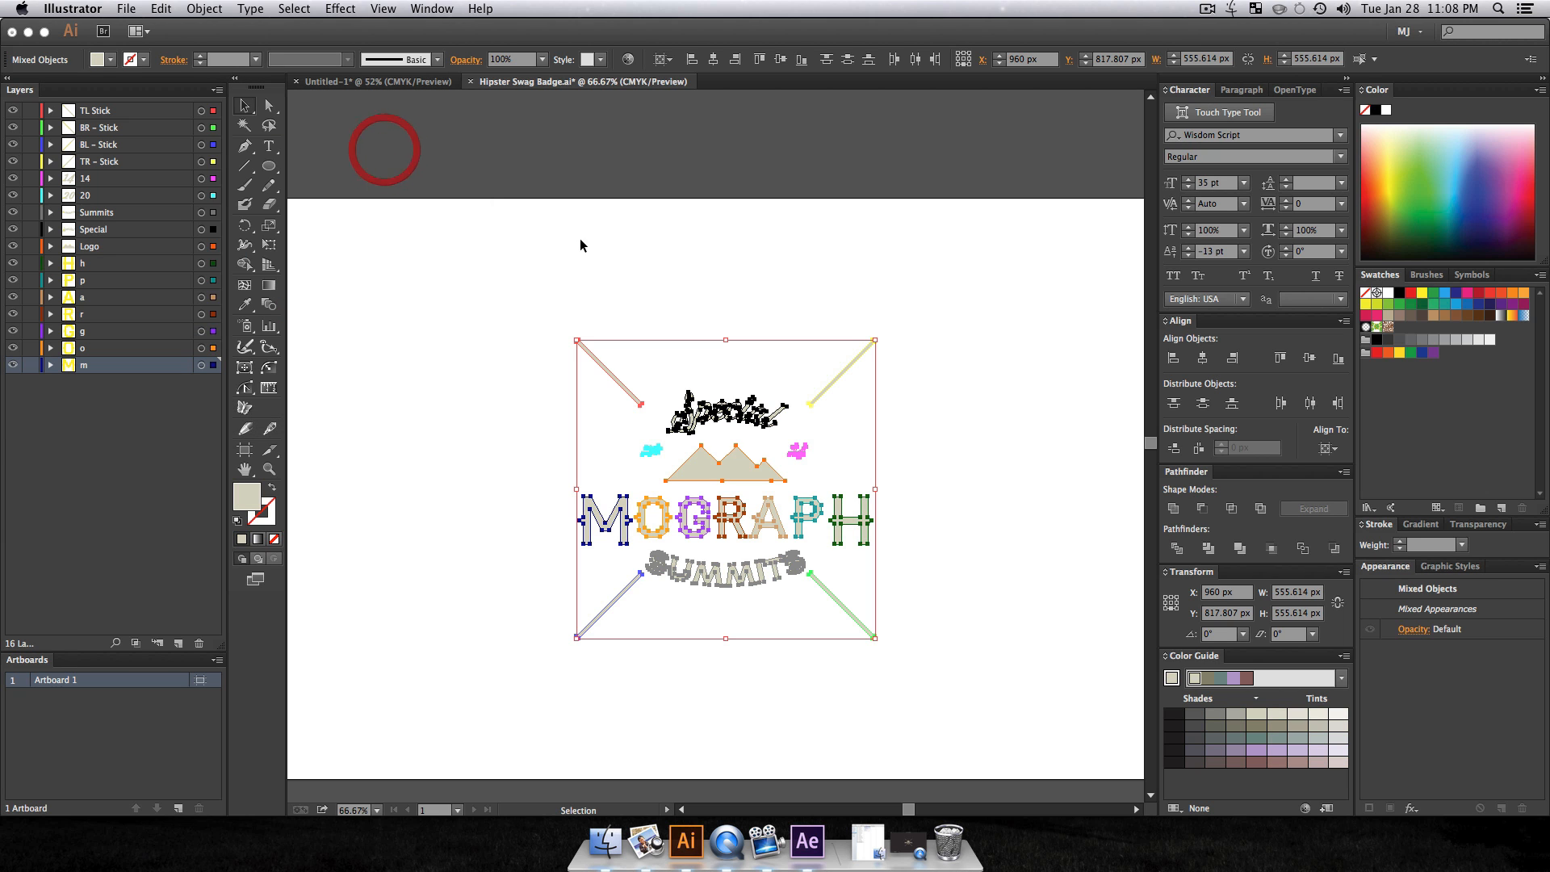
Step: Deselect the artwork, save the Illustrator file and return to After Effects
left_click(473, 322)
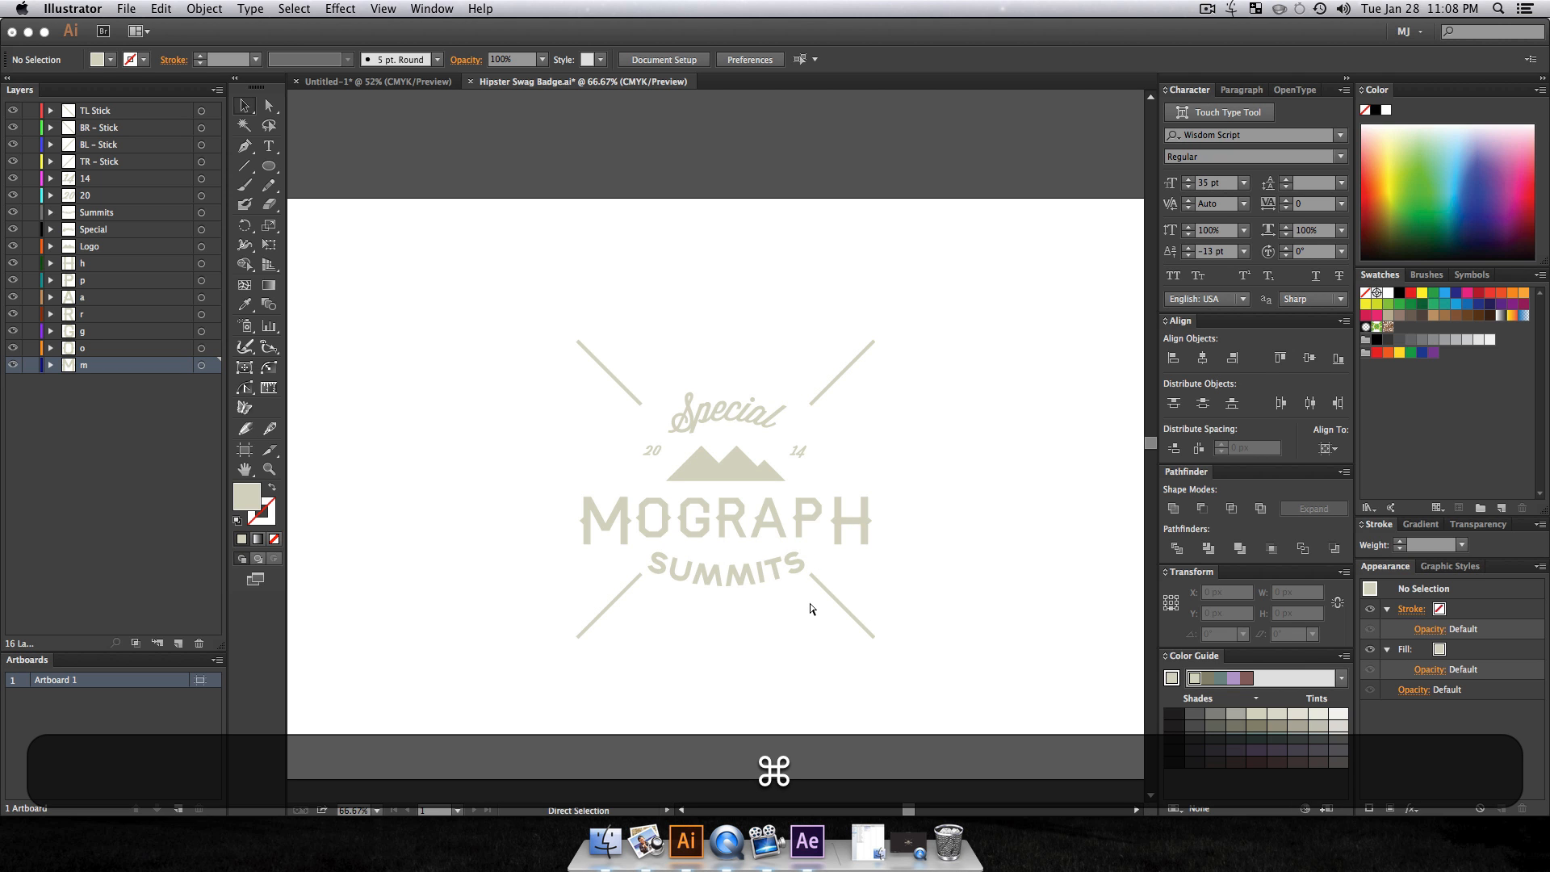
key("super+s")
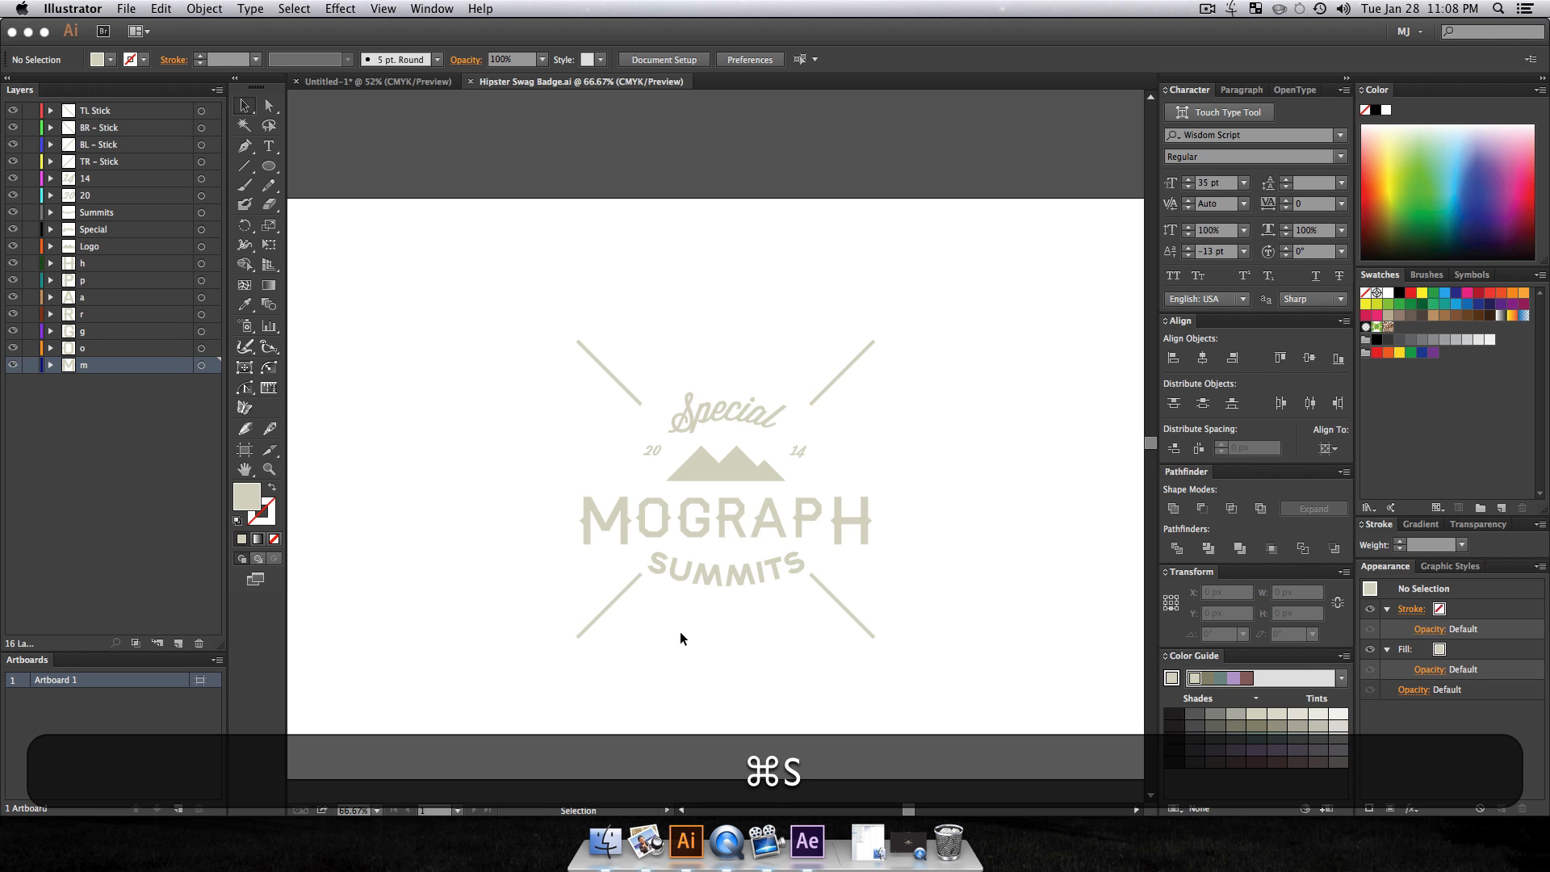
left_click(807, 841)
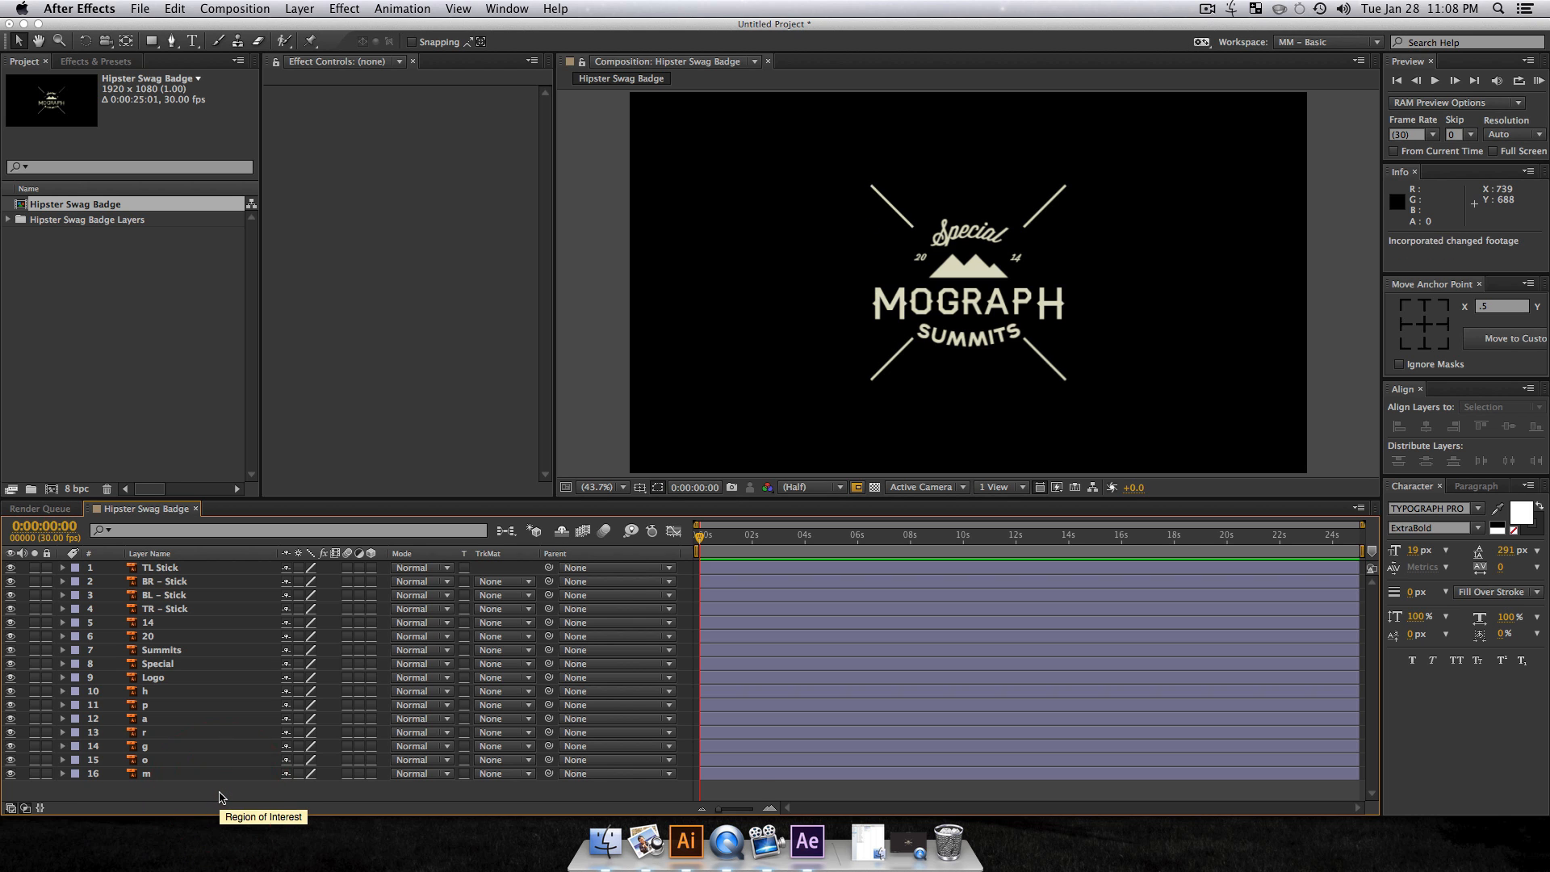
Step: Create a 1920 x 1080 px solid in colour 231F20 and place it below all the other layers
key("super+y")
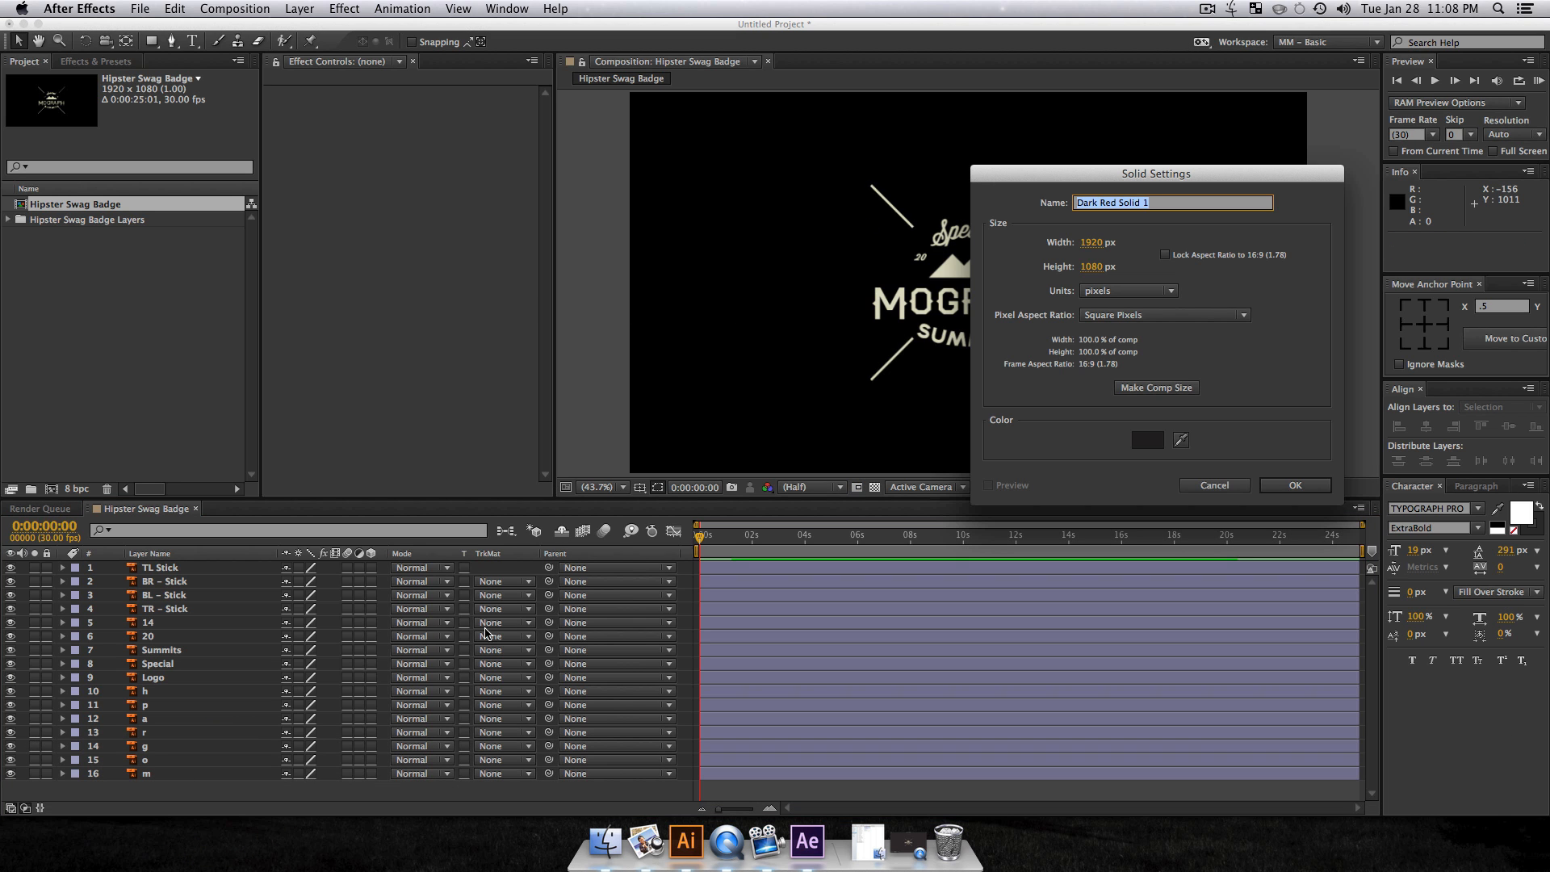
left_click(1150, 440)
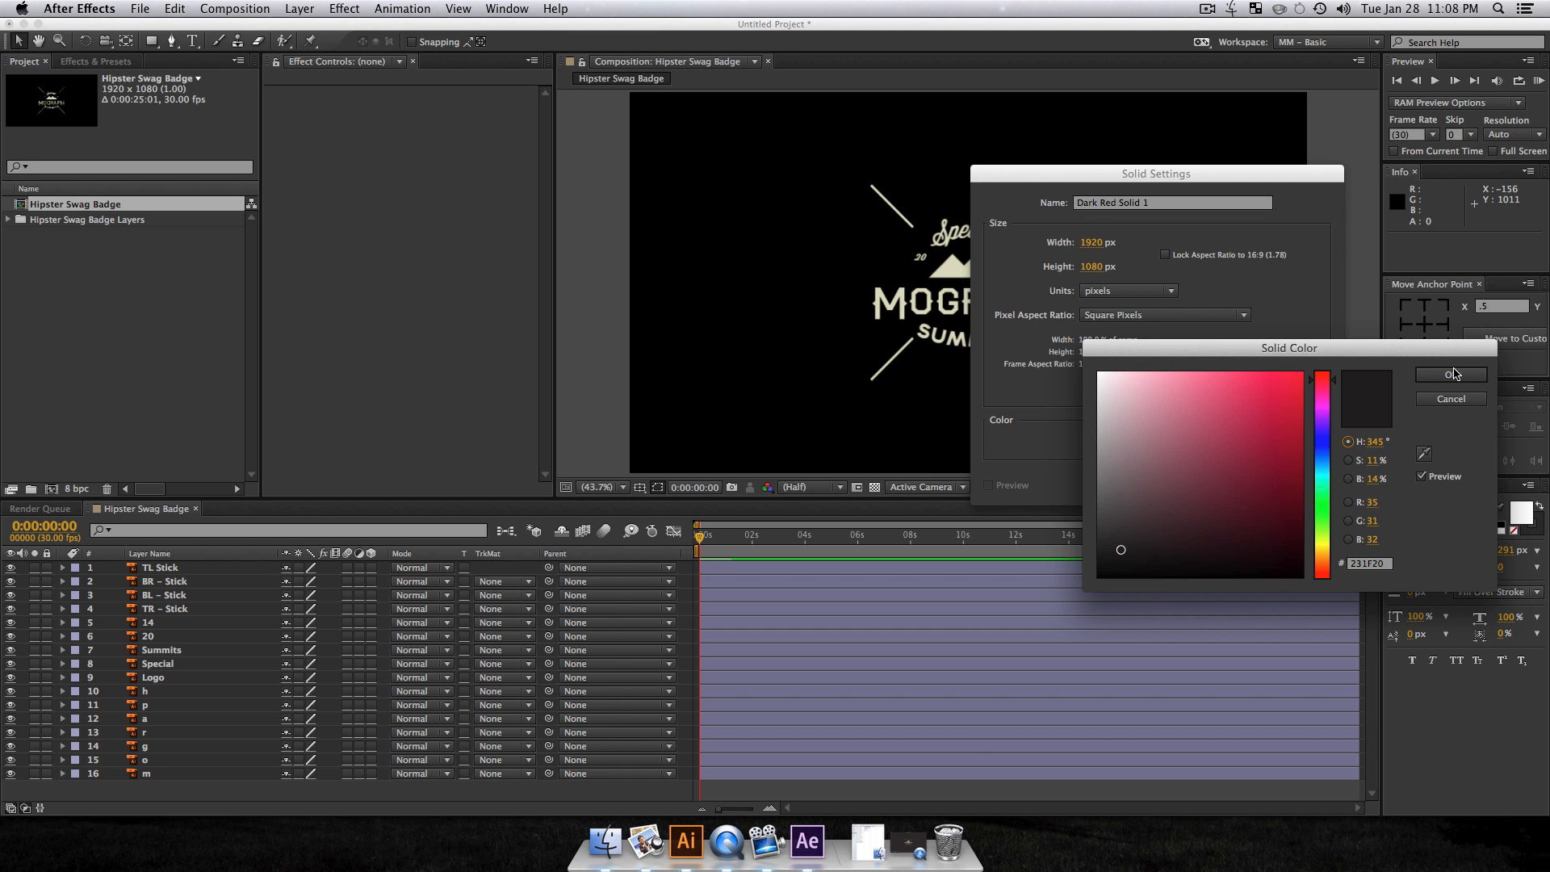
left_click(1450, 376)
left_click(1301, 485)
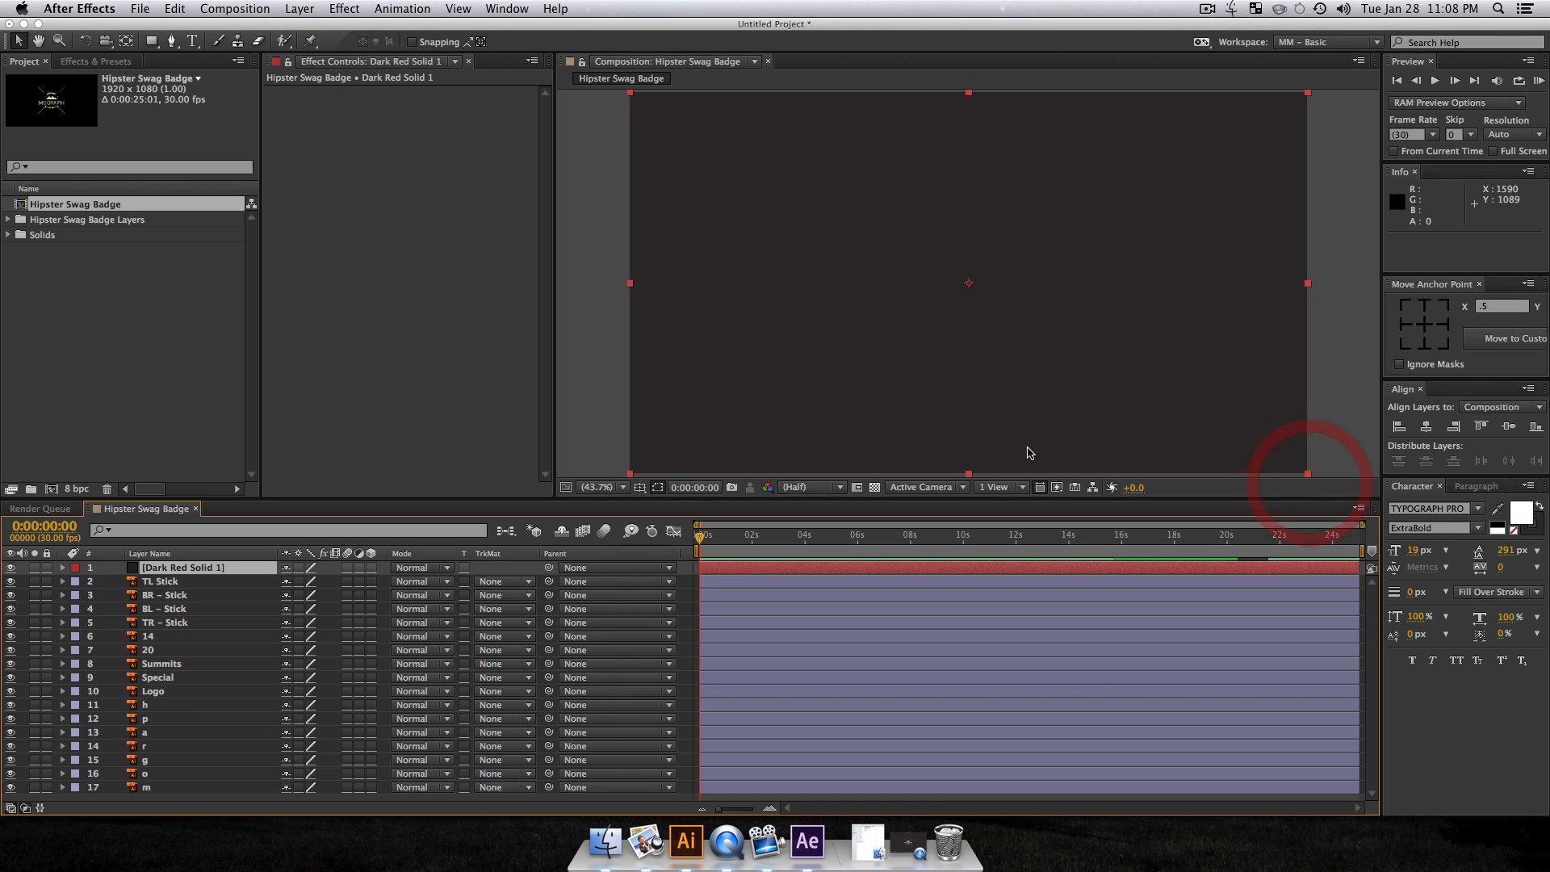
left_click_drag(159, 571, 170, 795)
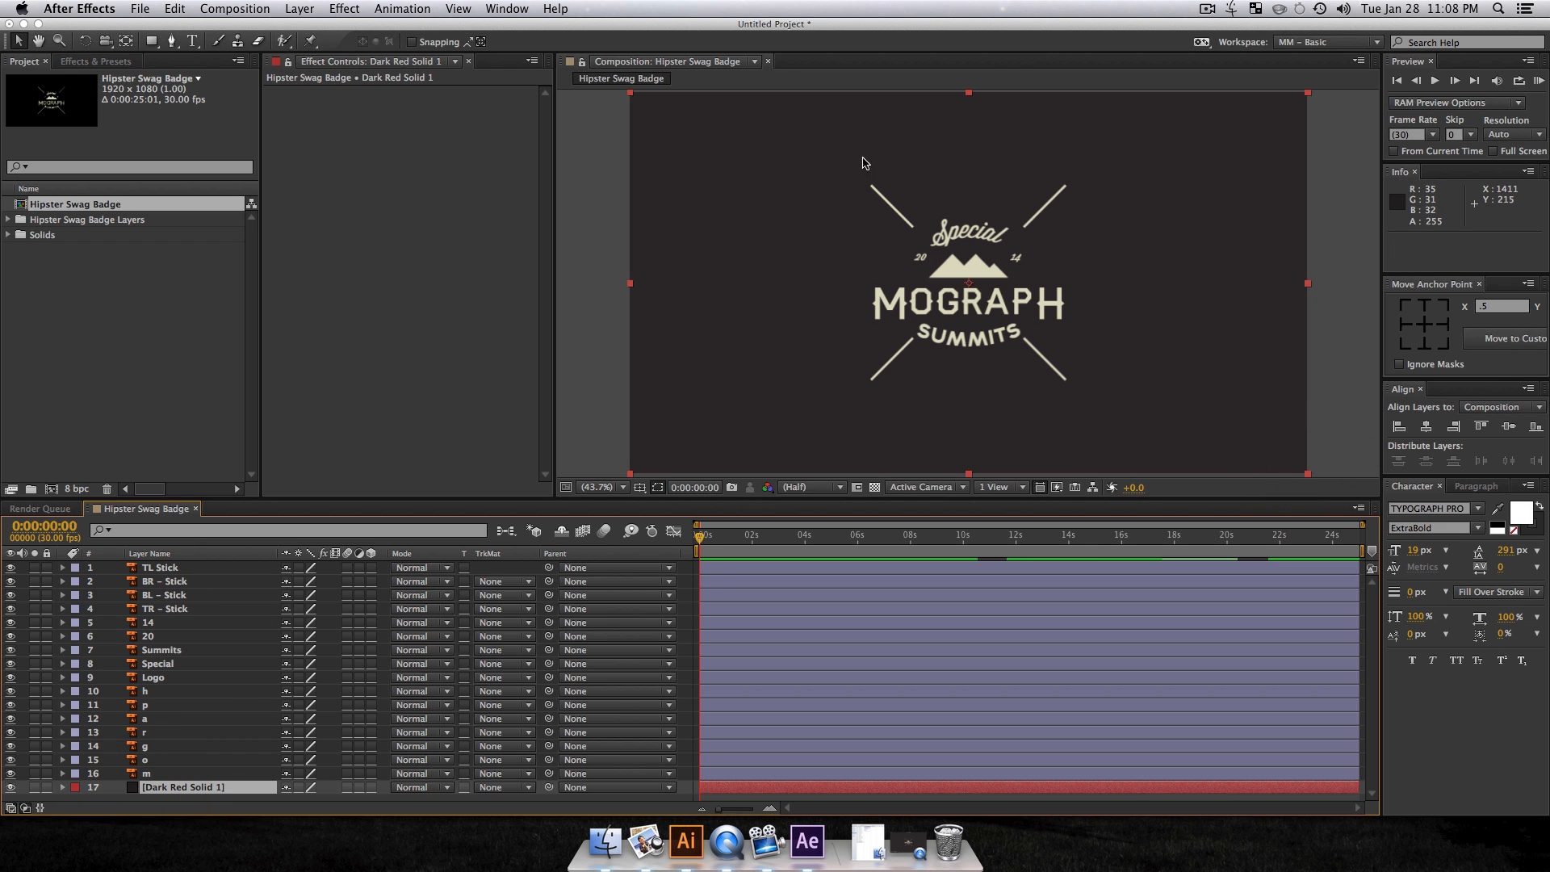
Step: Rename the solid layer at the bottom of the stack BG and lock it
key("z")
left_click_drag(833, 167, 1108, 402)
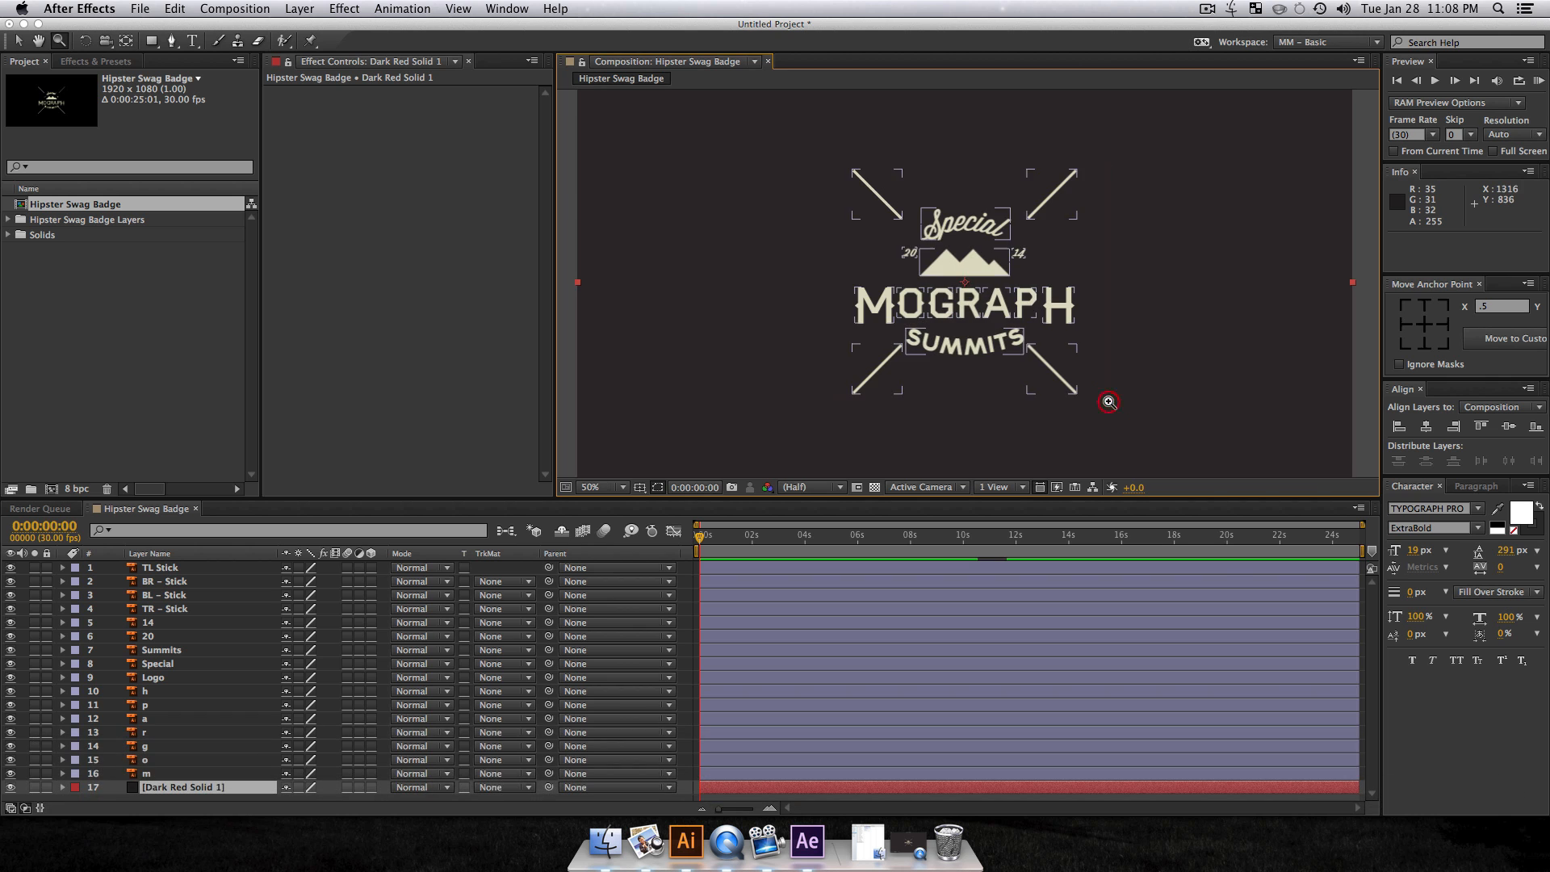
key("space")
left_click_drag(1030, 365, 1014, 356)
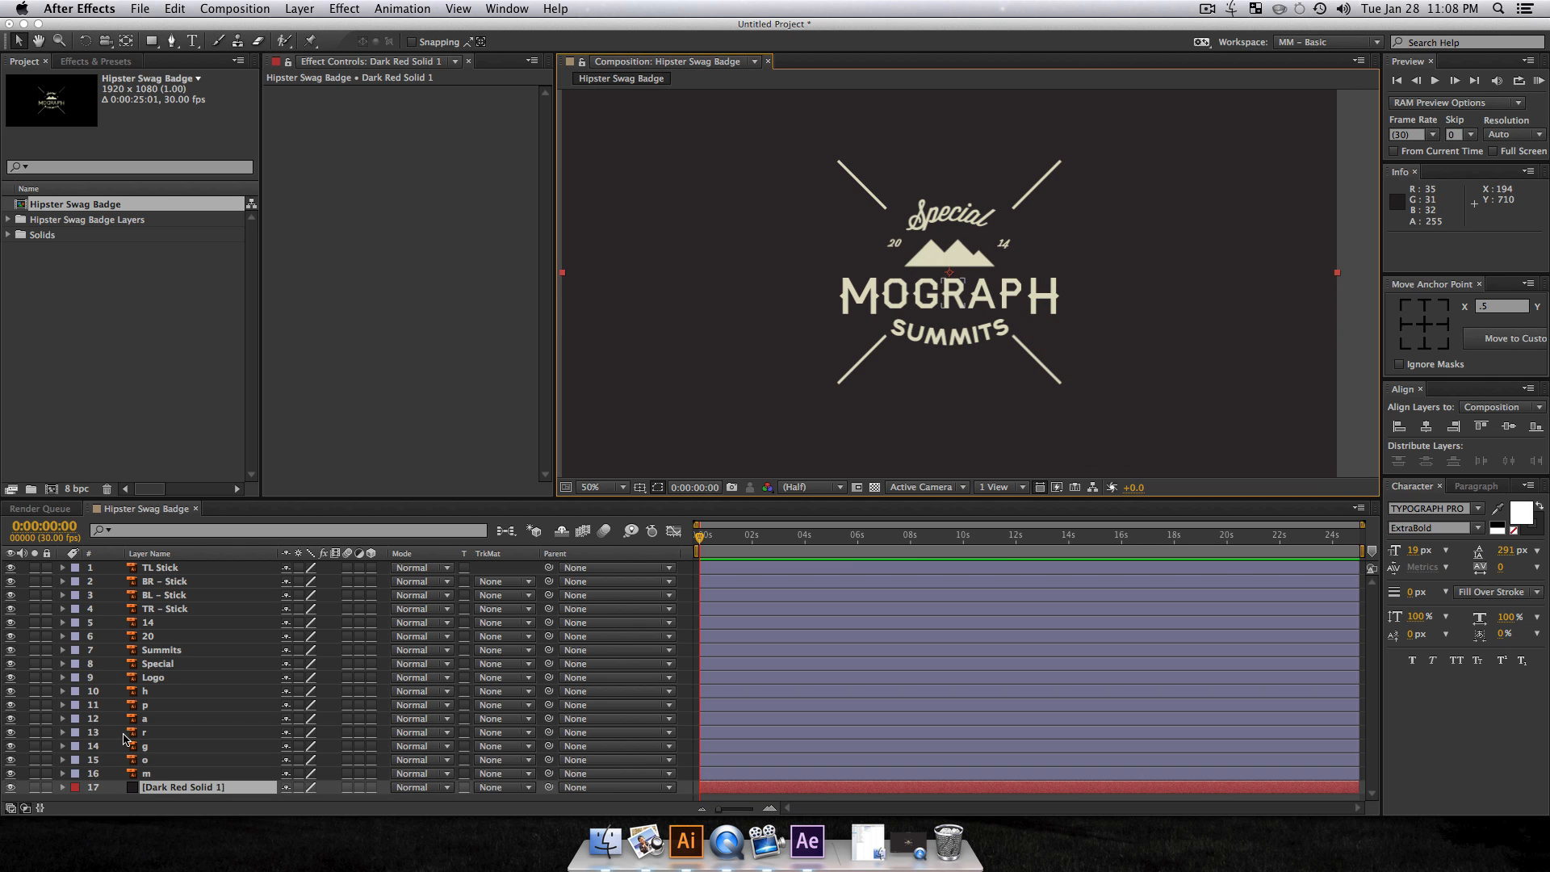
left_click(181, 784)
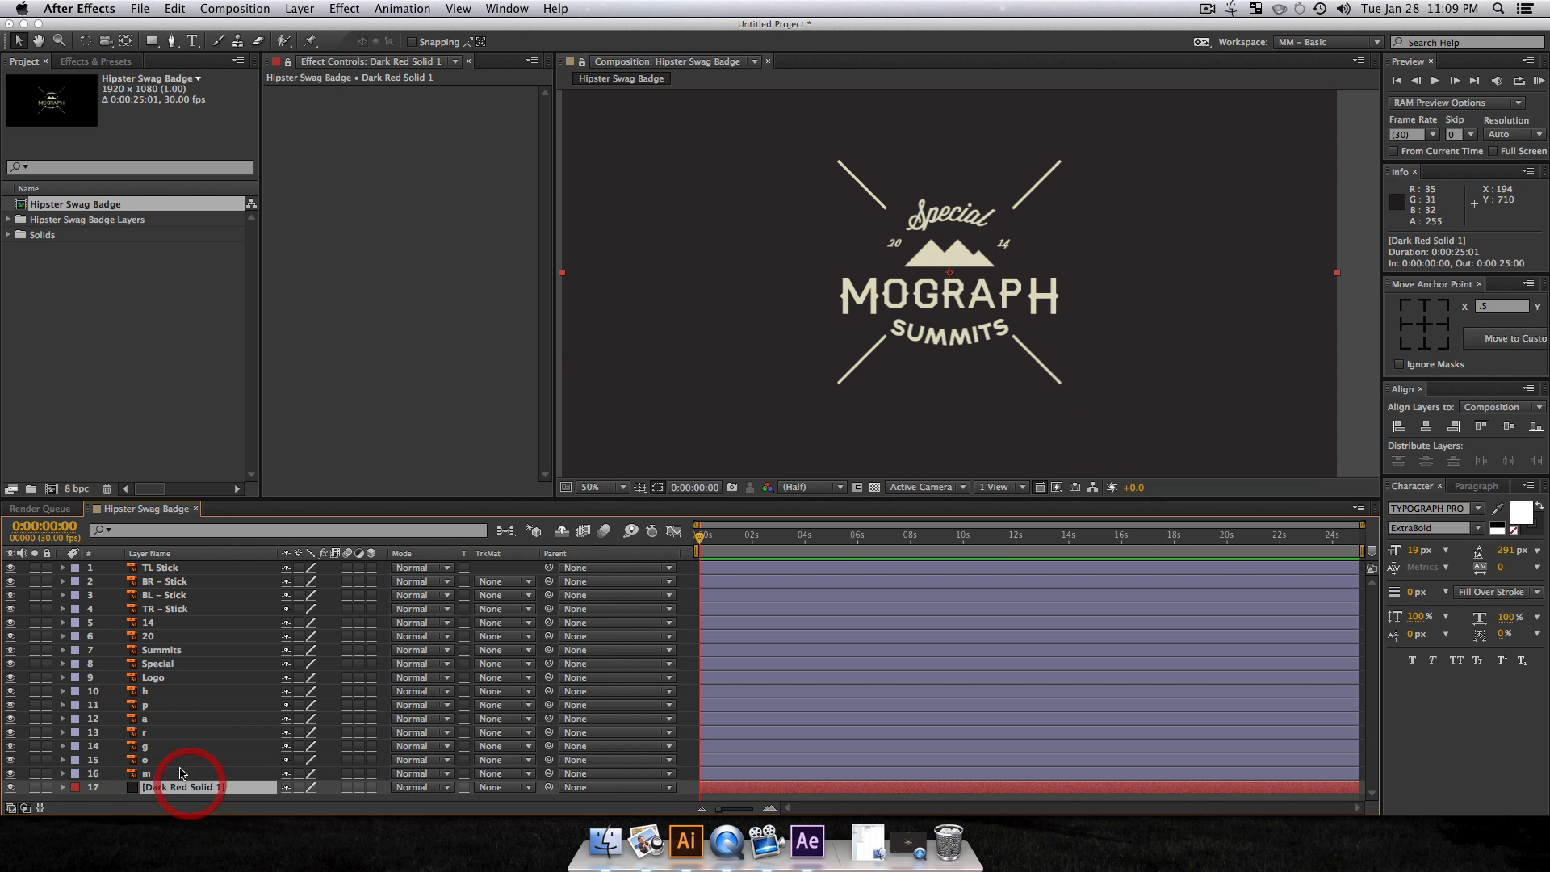
key("Return")
type("BG")
key("Return")
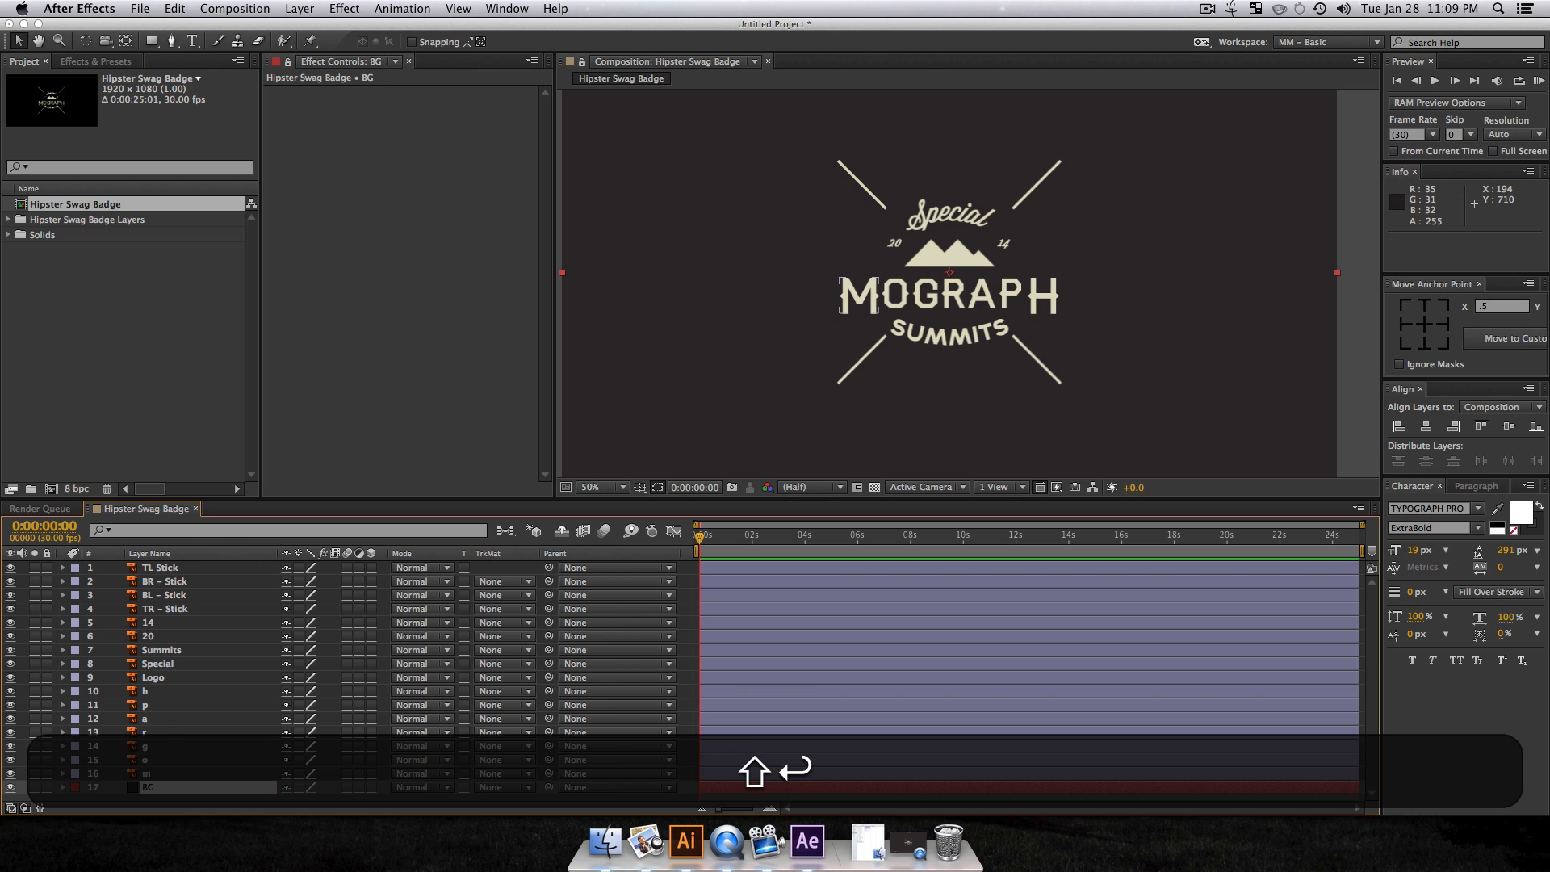
left_click(46, 787)
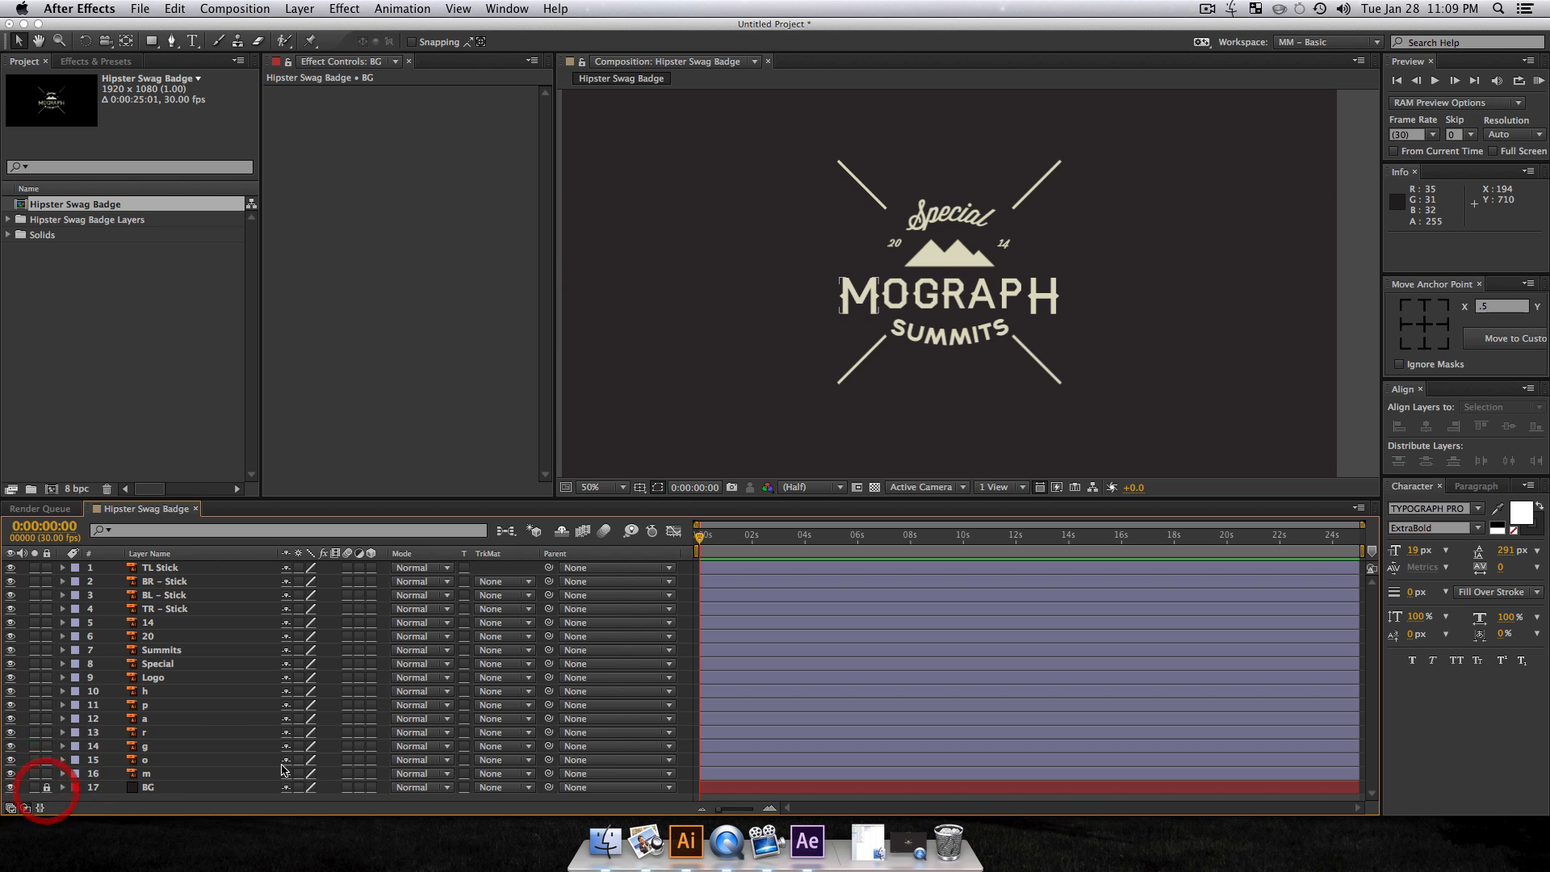
left_click(684, 354)
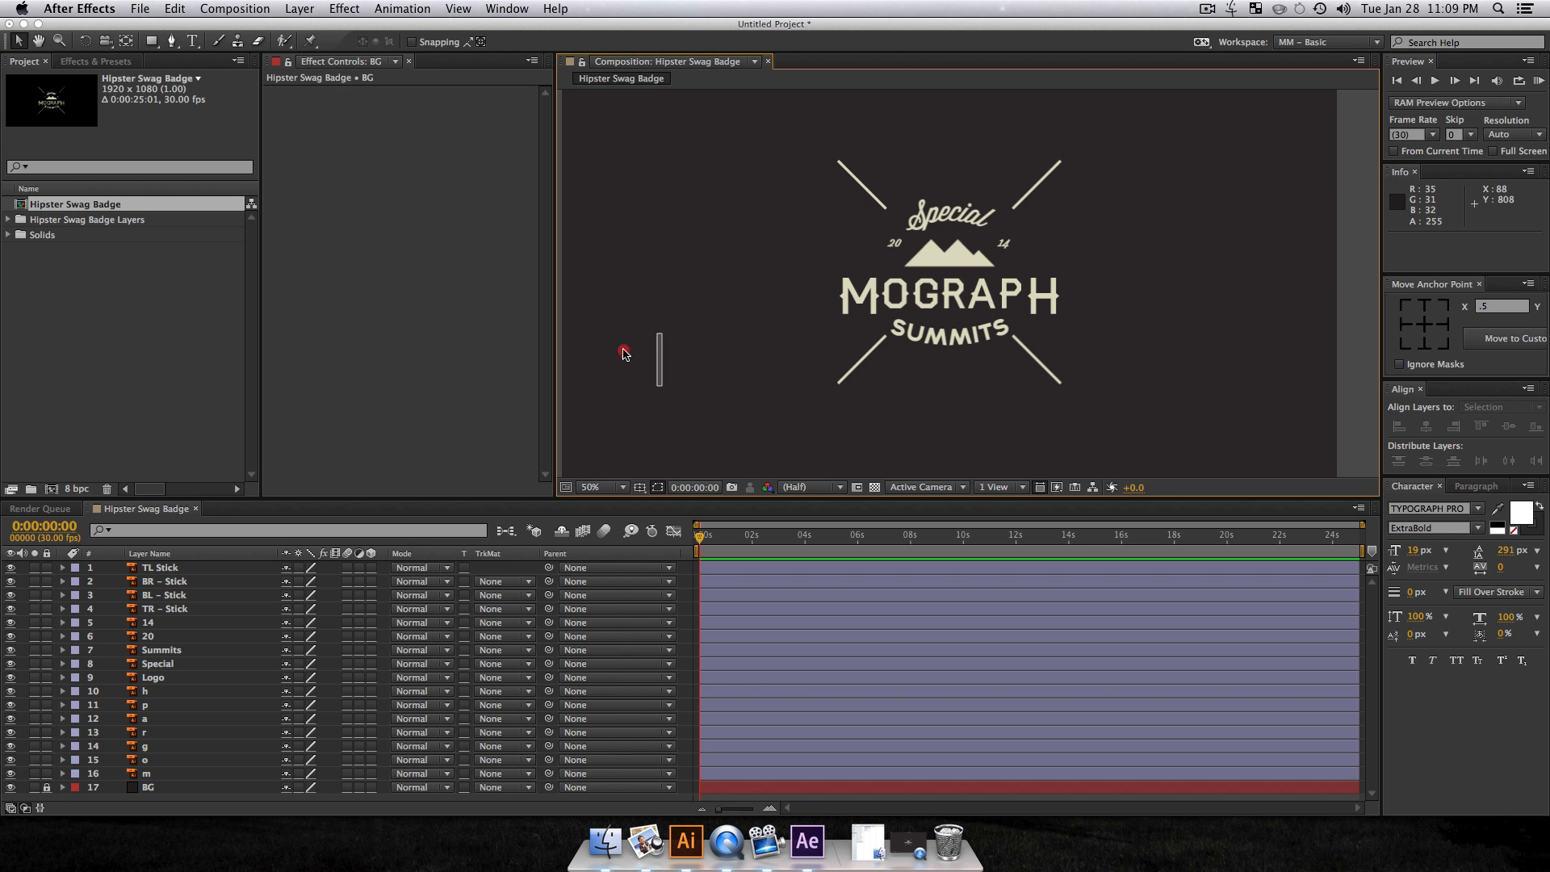
Step: Mark BG and the layers from TL Stick through Logo as shy, and hide shy layers in the timeline
left_click(179, 800)
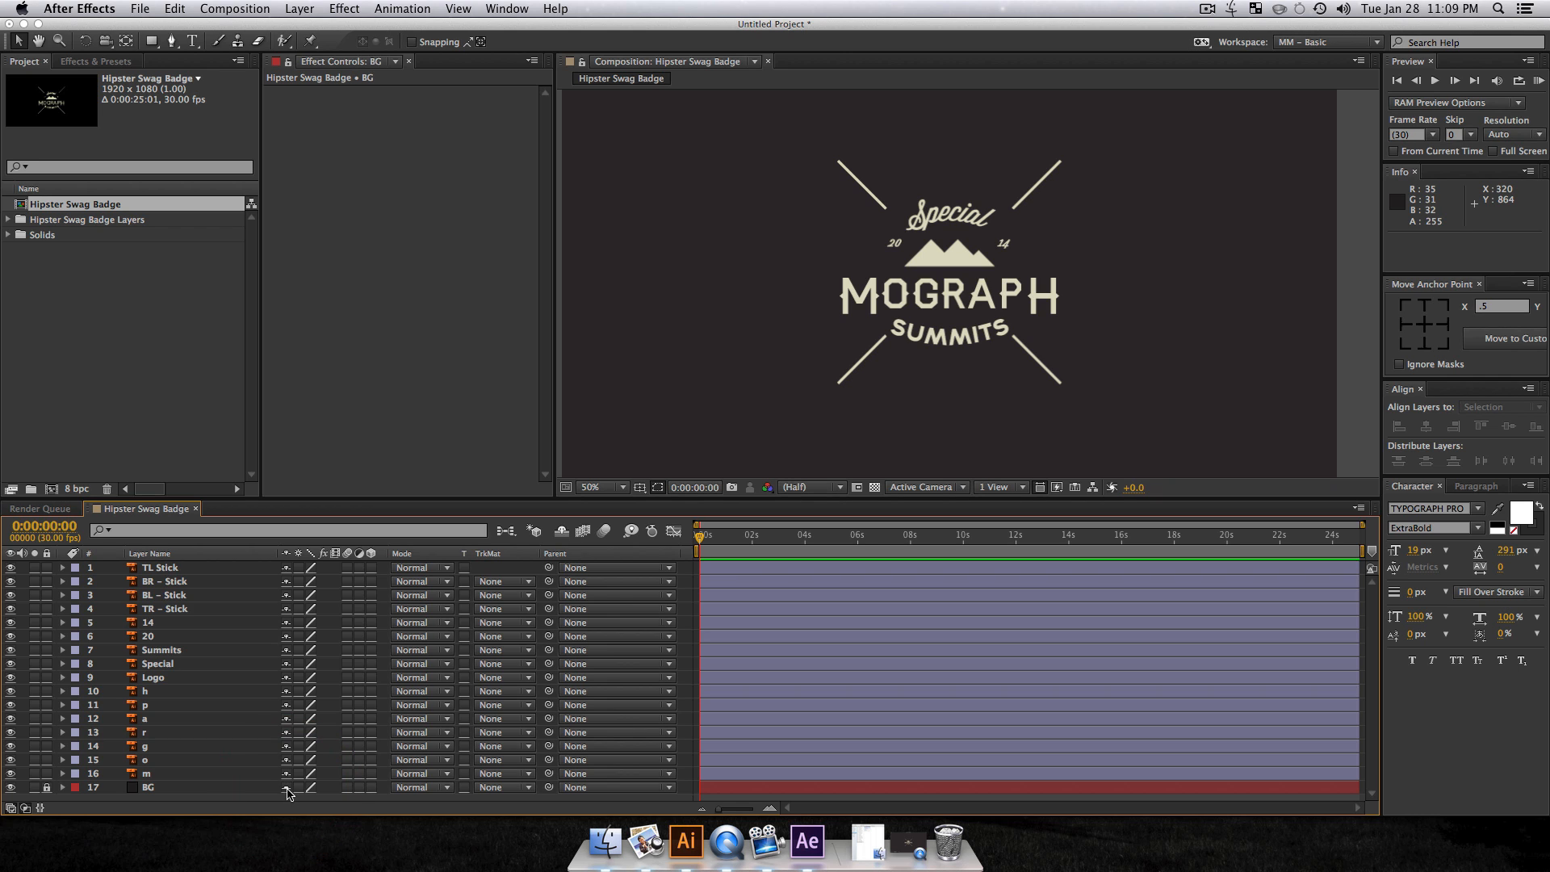
left_click(565, 534)
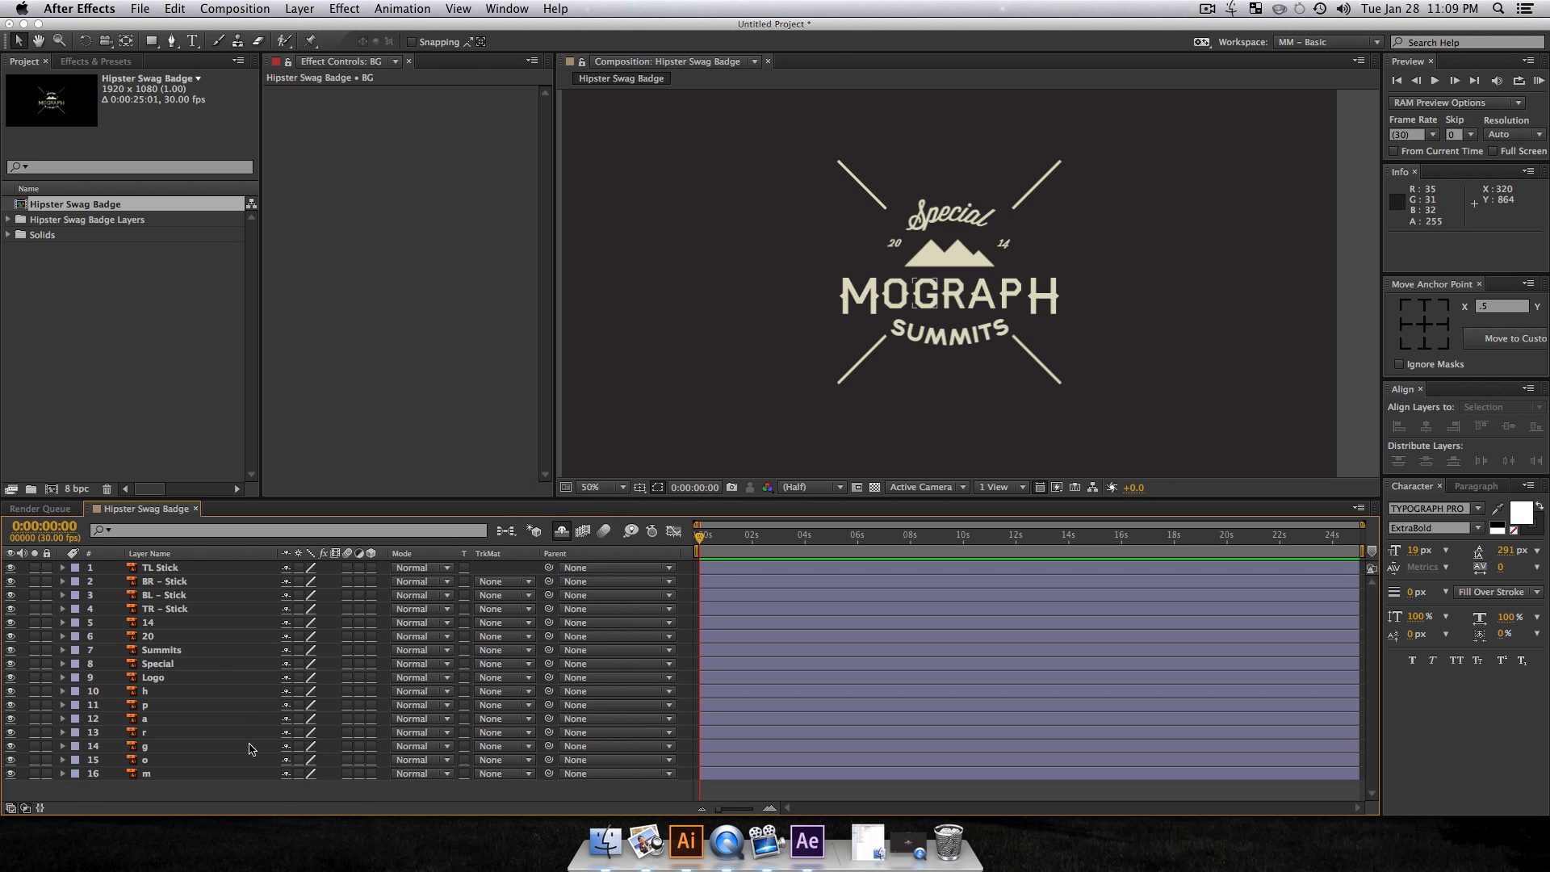
left_click(200, 679)
left_click(171, 570)
left_click(153, 678, "shift")
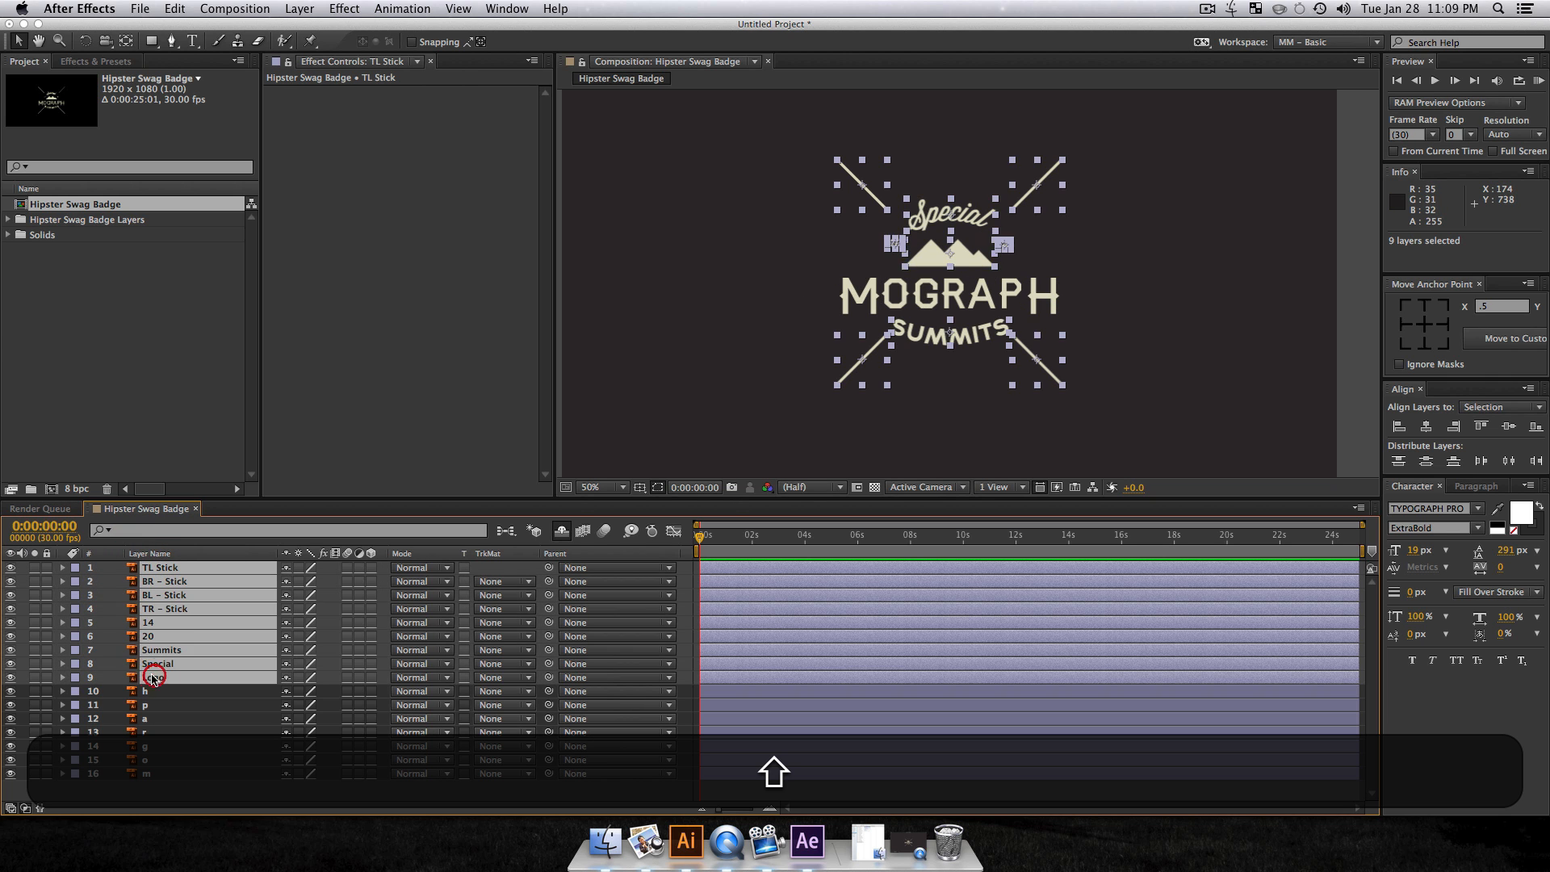
left_click(286, 571)
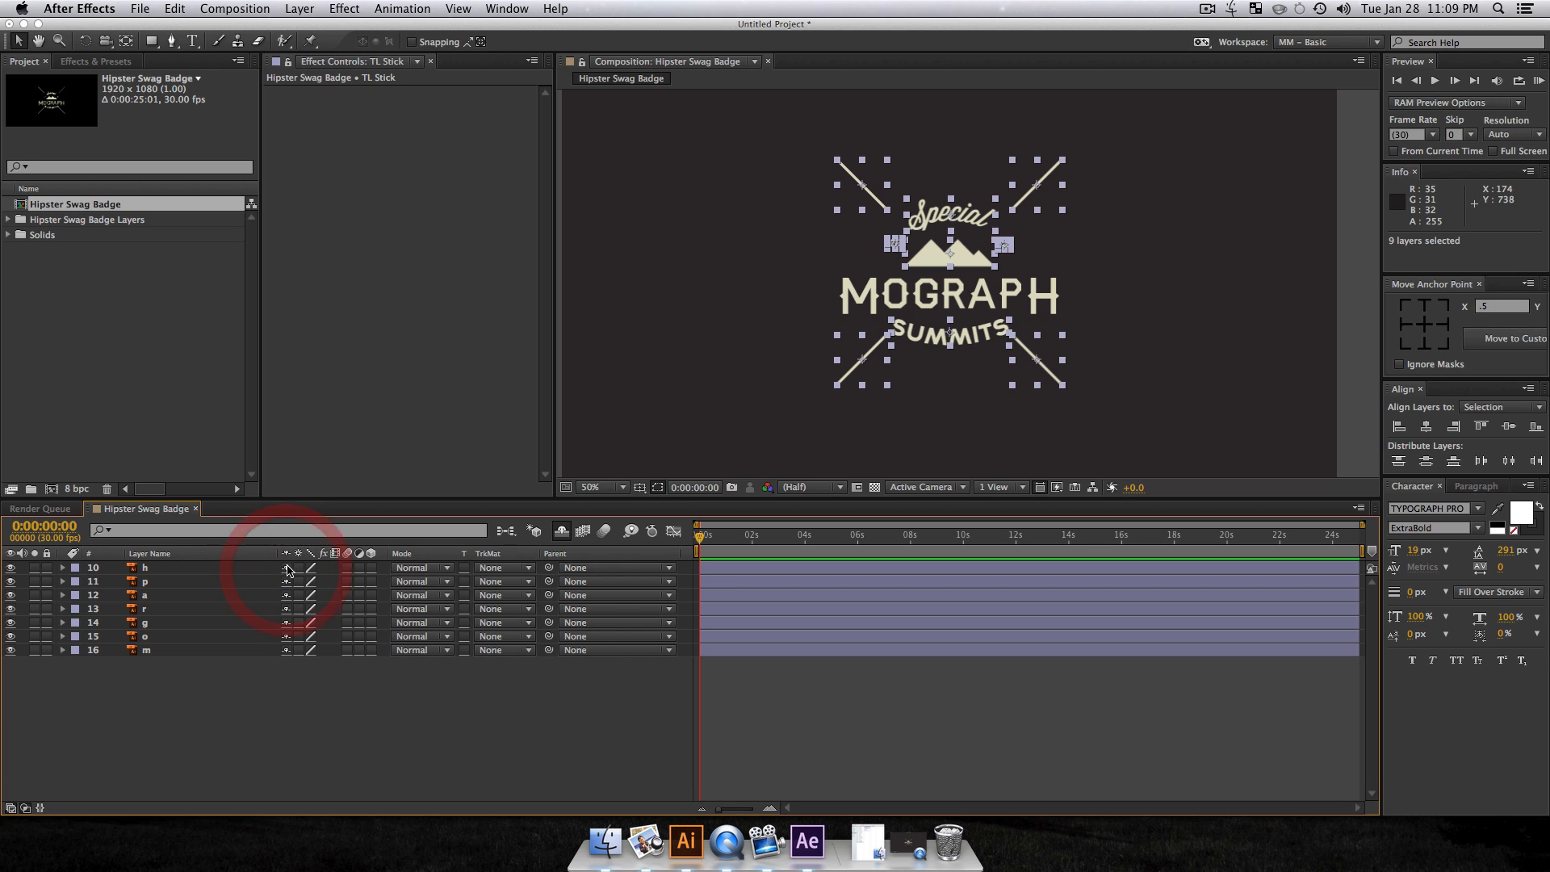
left_click(414, 720)
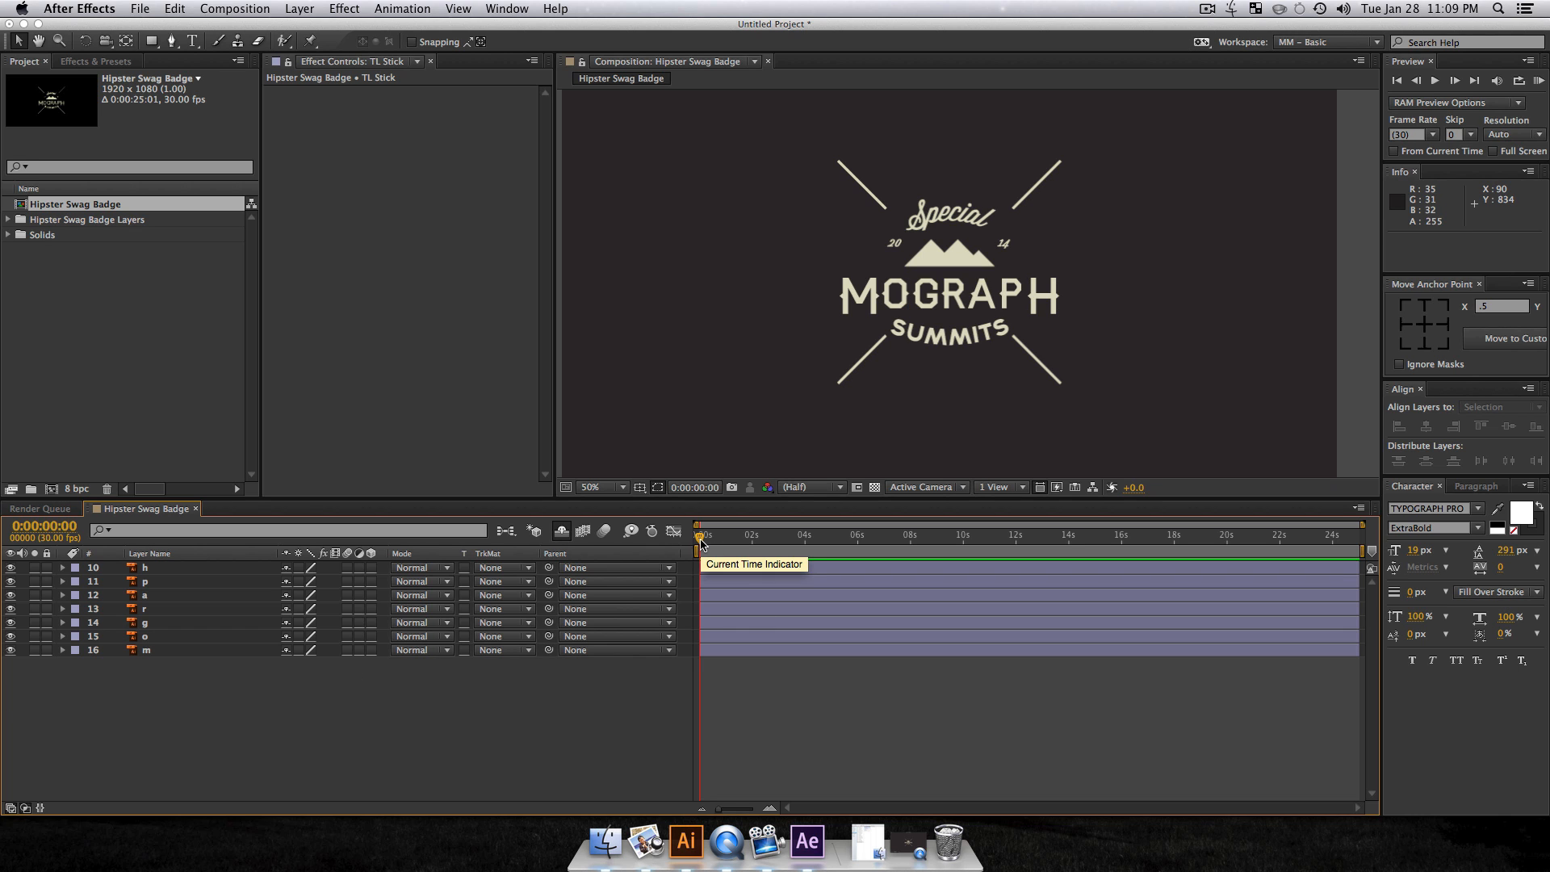
Step: Add Position keyframes to all seven MOGRAPH letter layers at 0:00:01:00
key("equal")
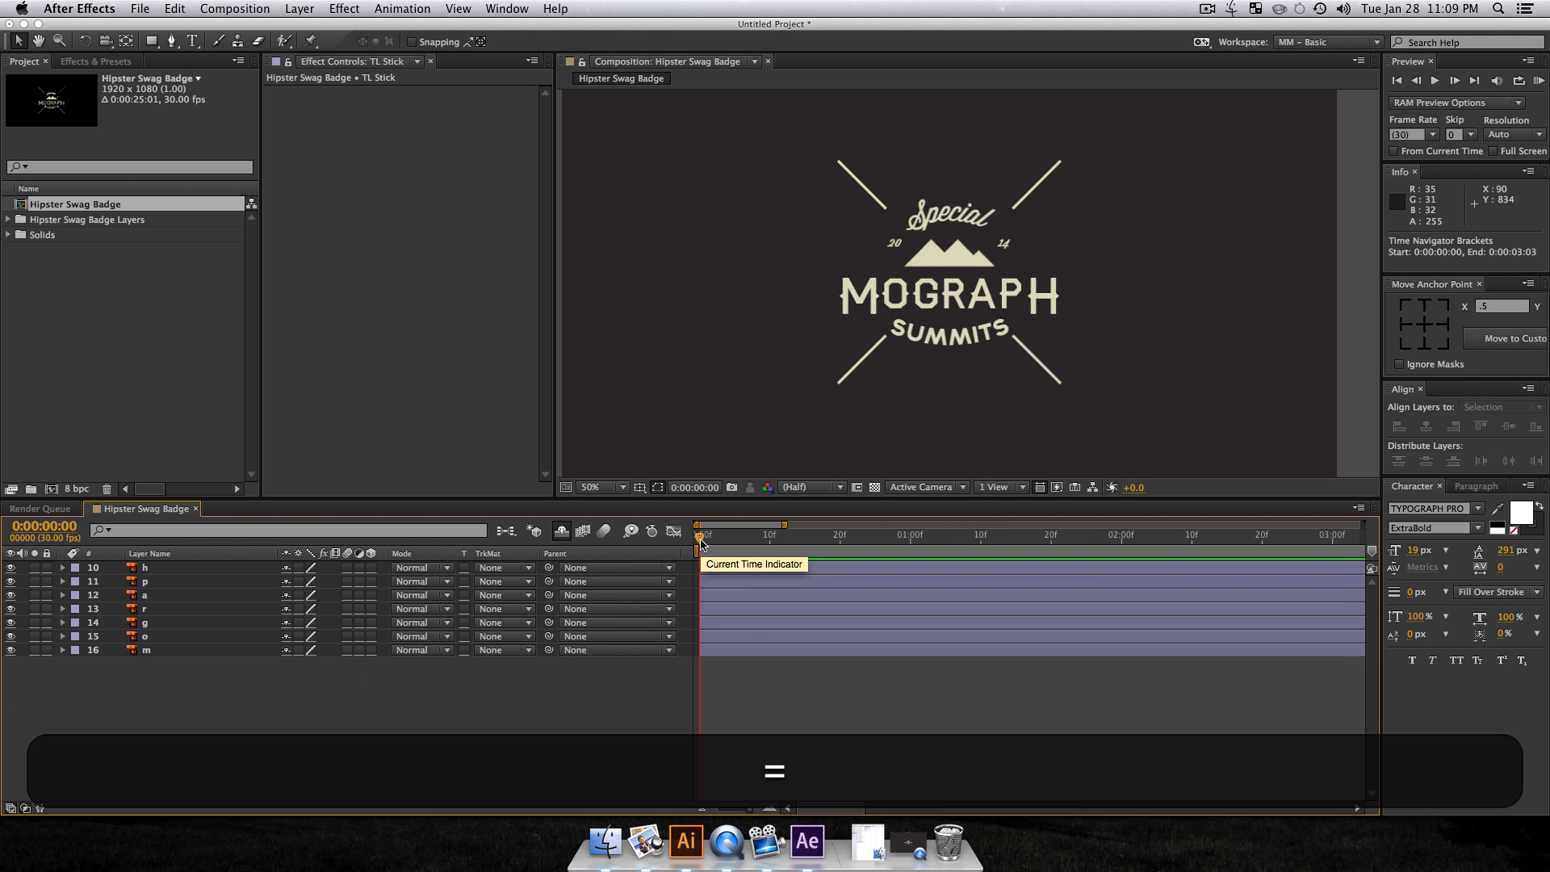
left_click(906, 538)
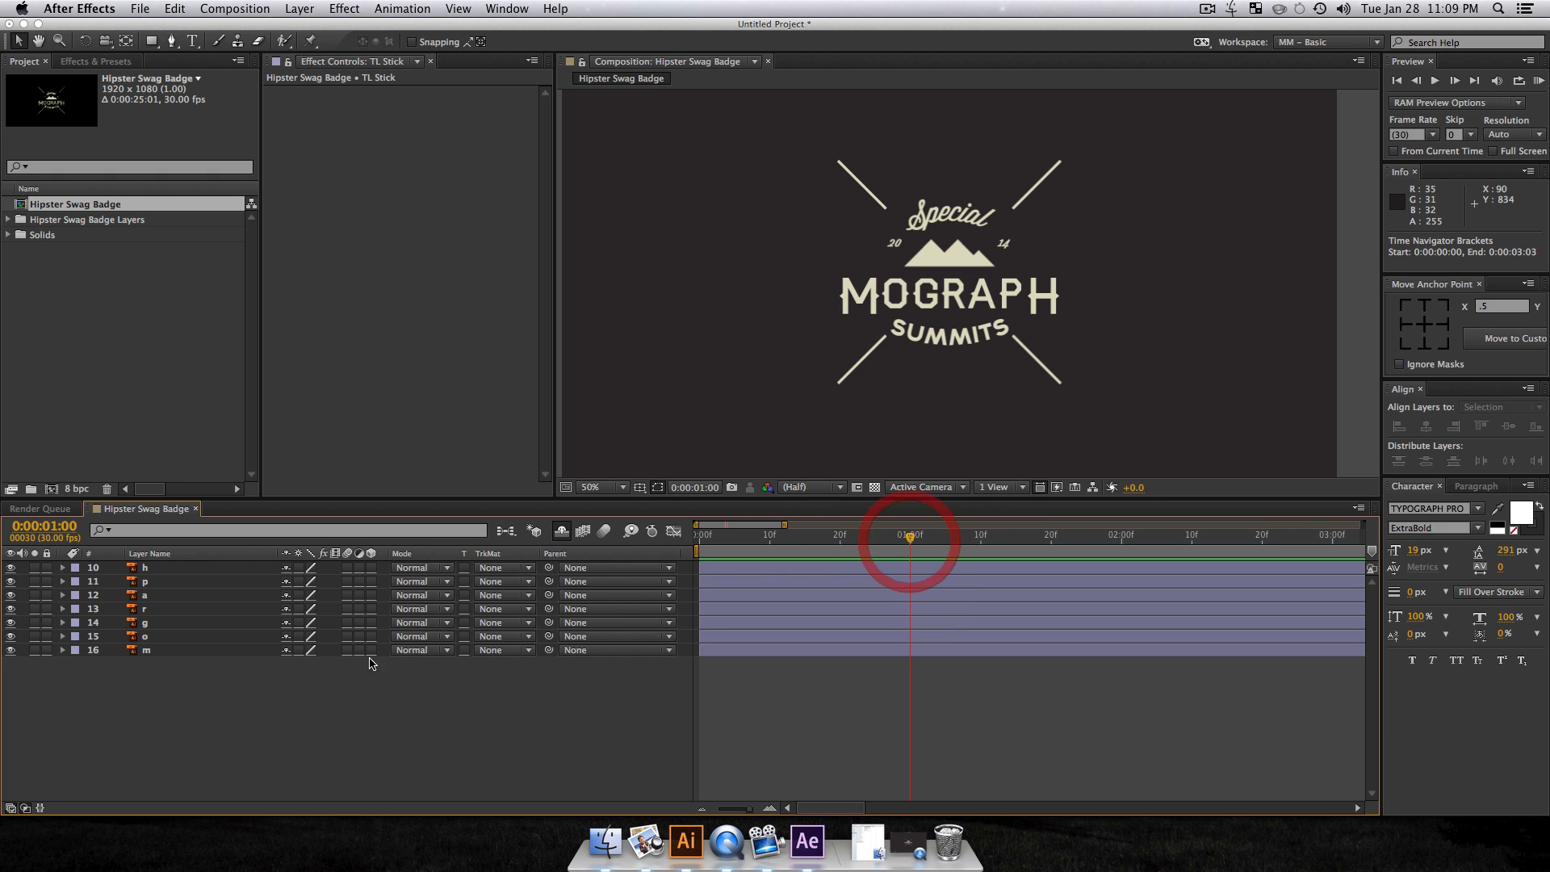
key("super+a")
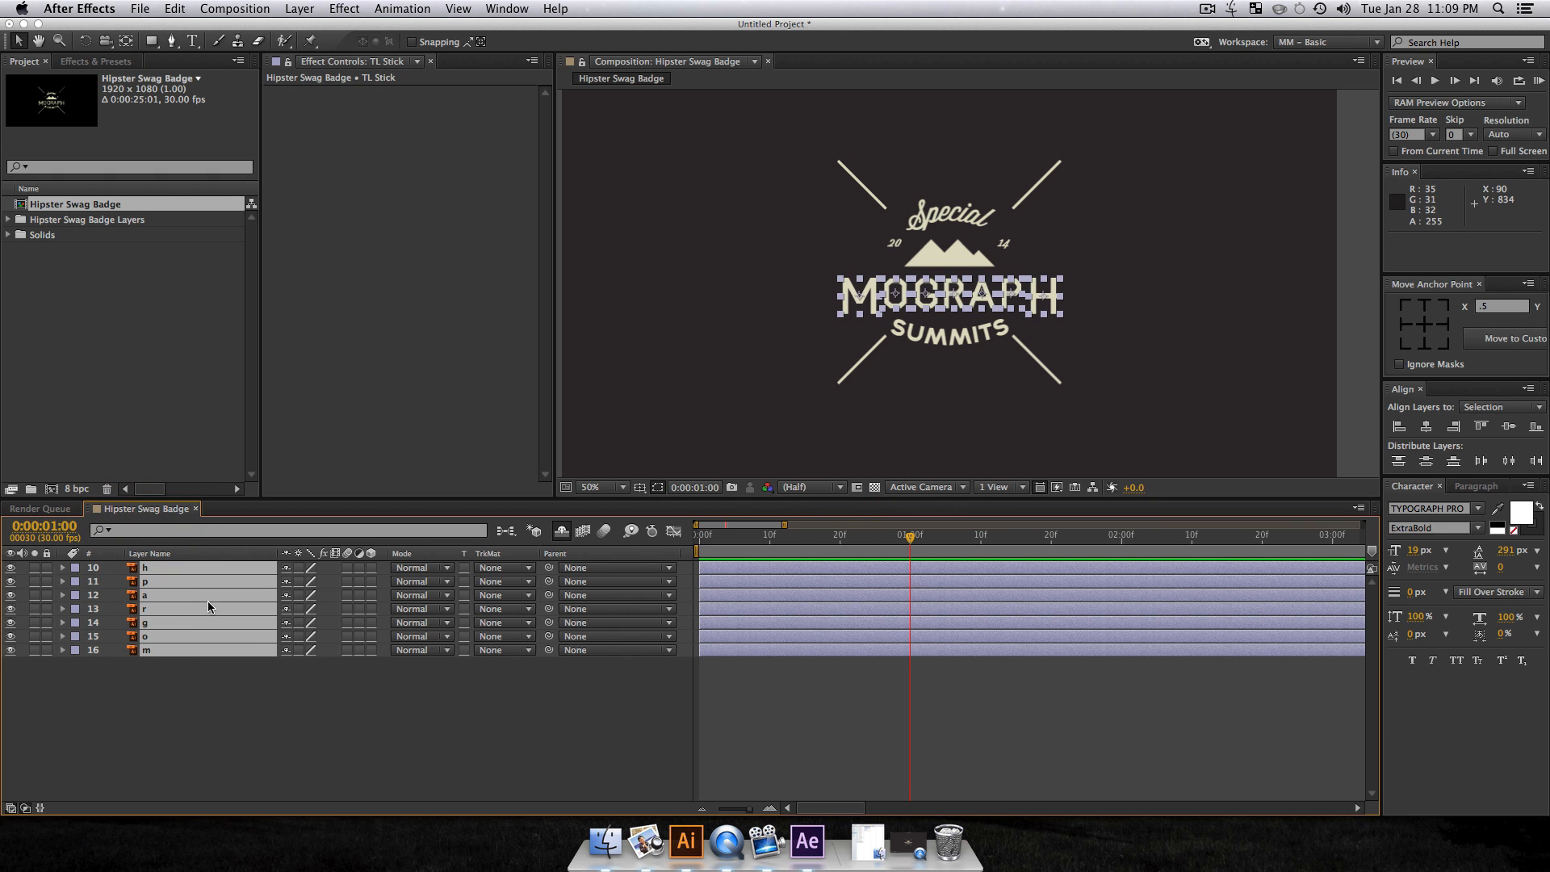
left_click(252, 690)
left_click_drag(277, 707, 159, 569)
key("p")
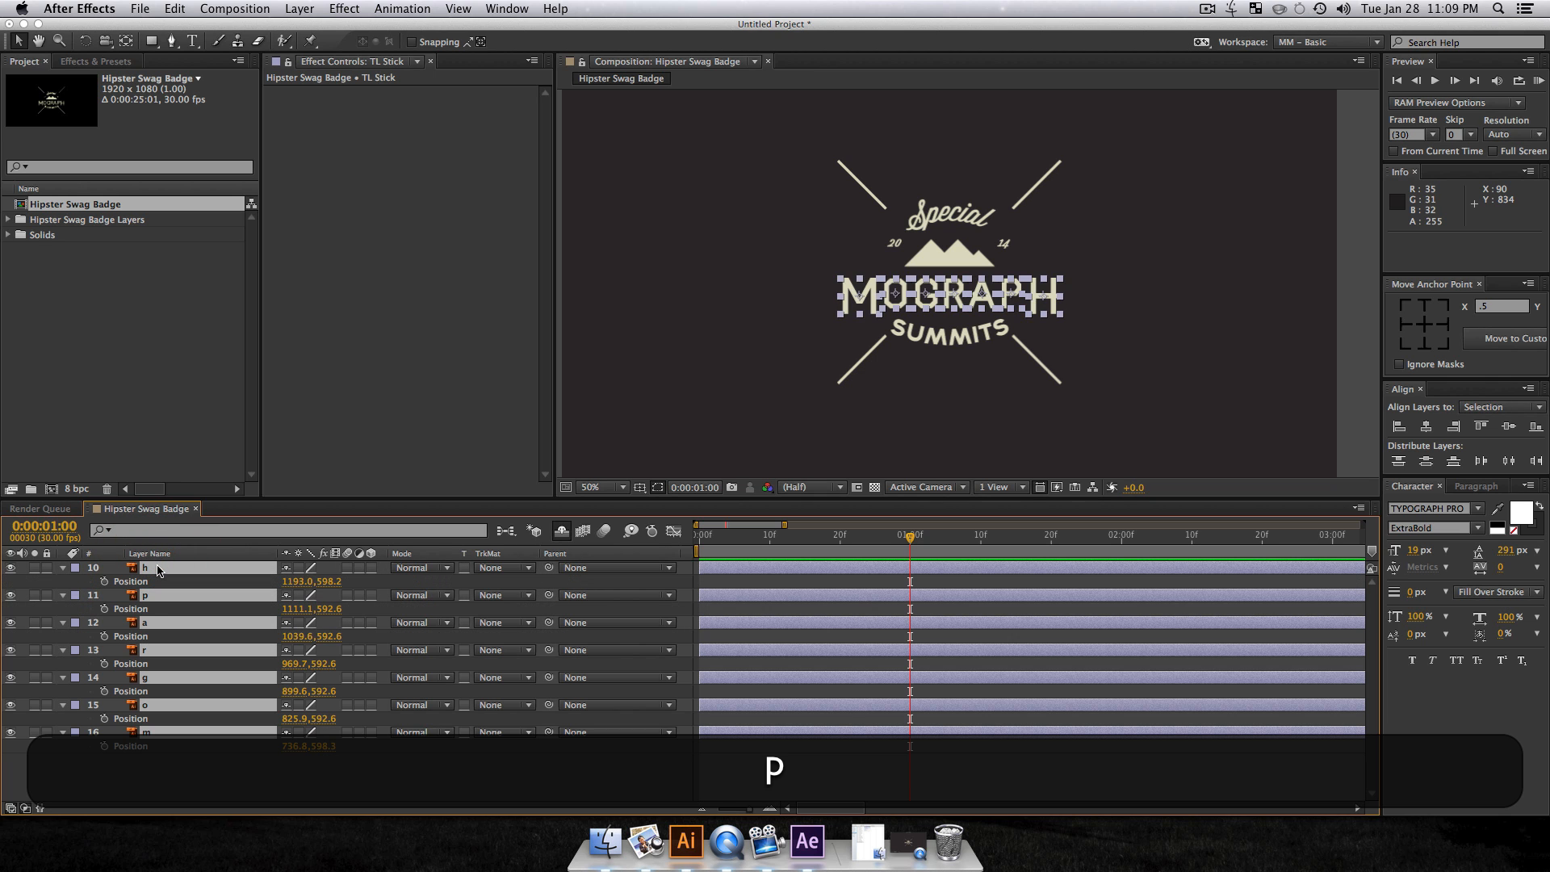
left_click(103, 582)
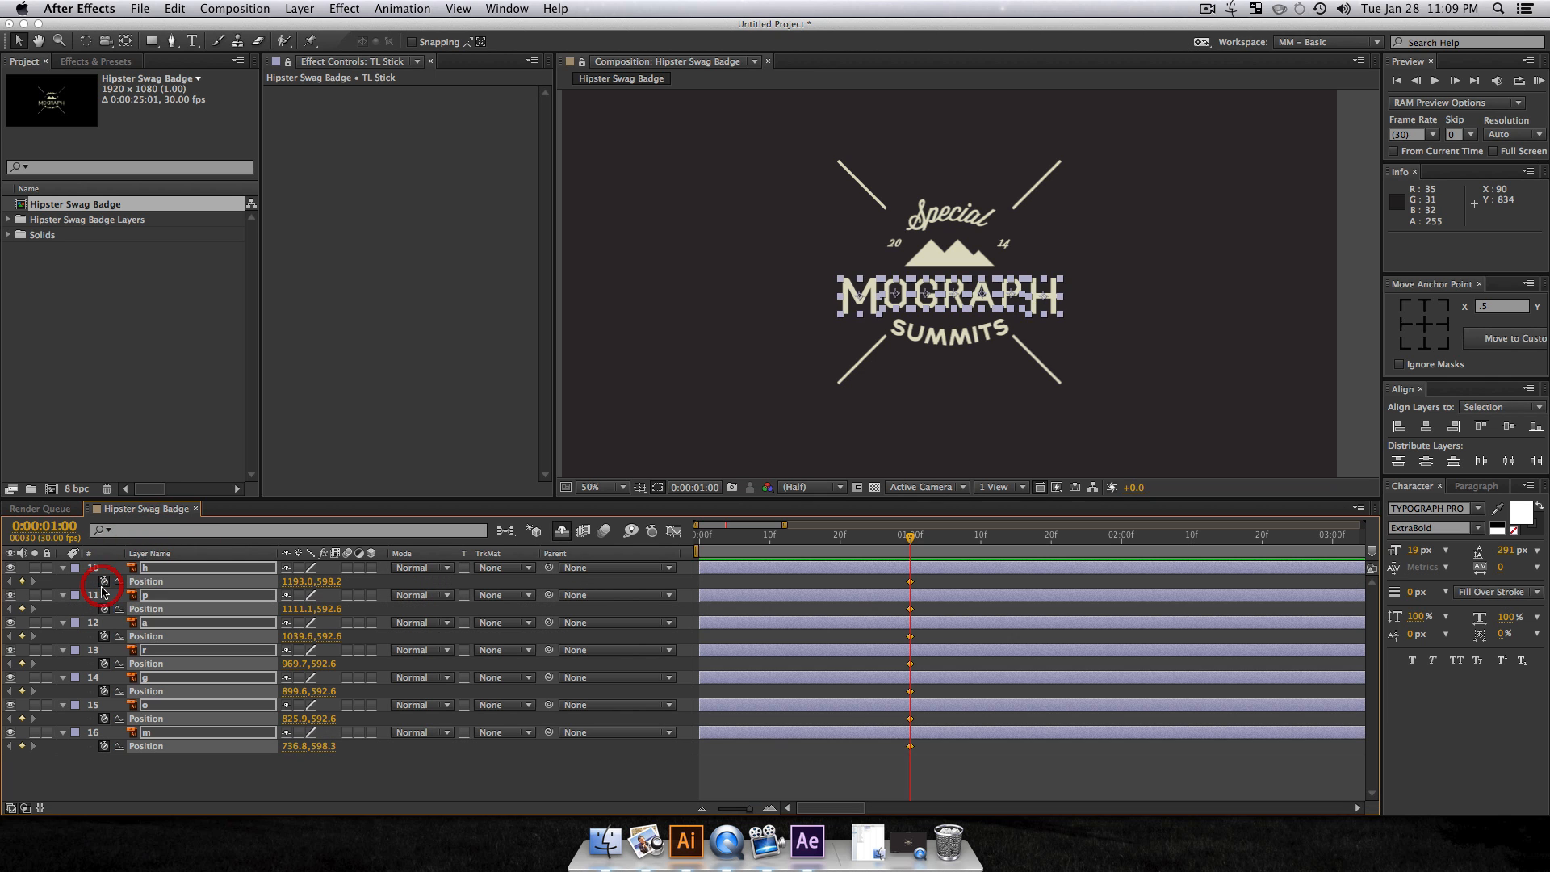
Step: Move the current time to 0:00:00:10 and select only the m layer
left_click(465, 785)
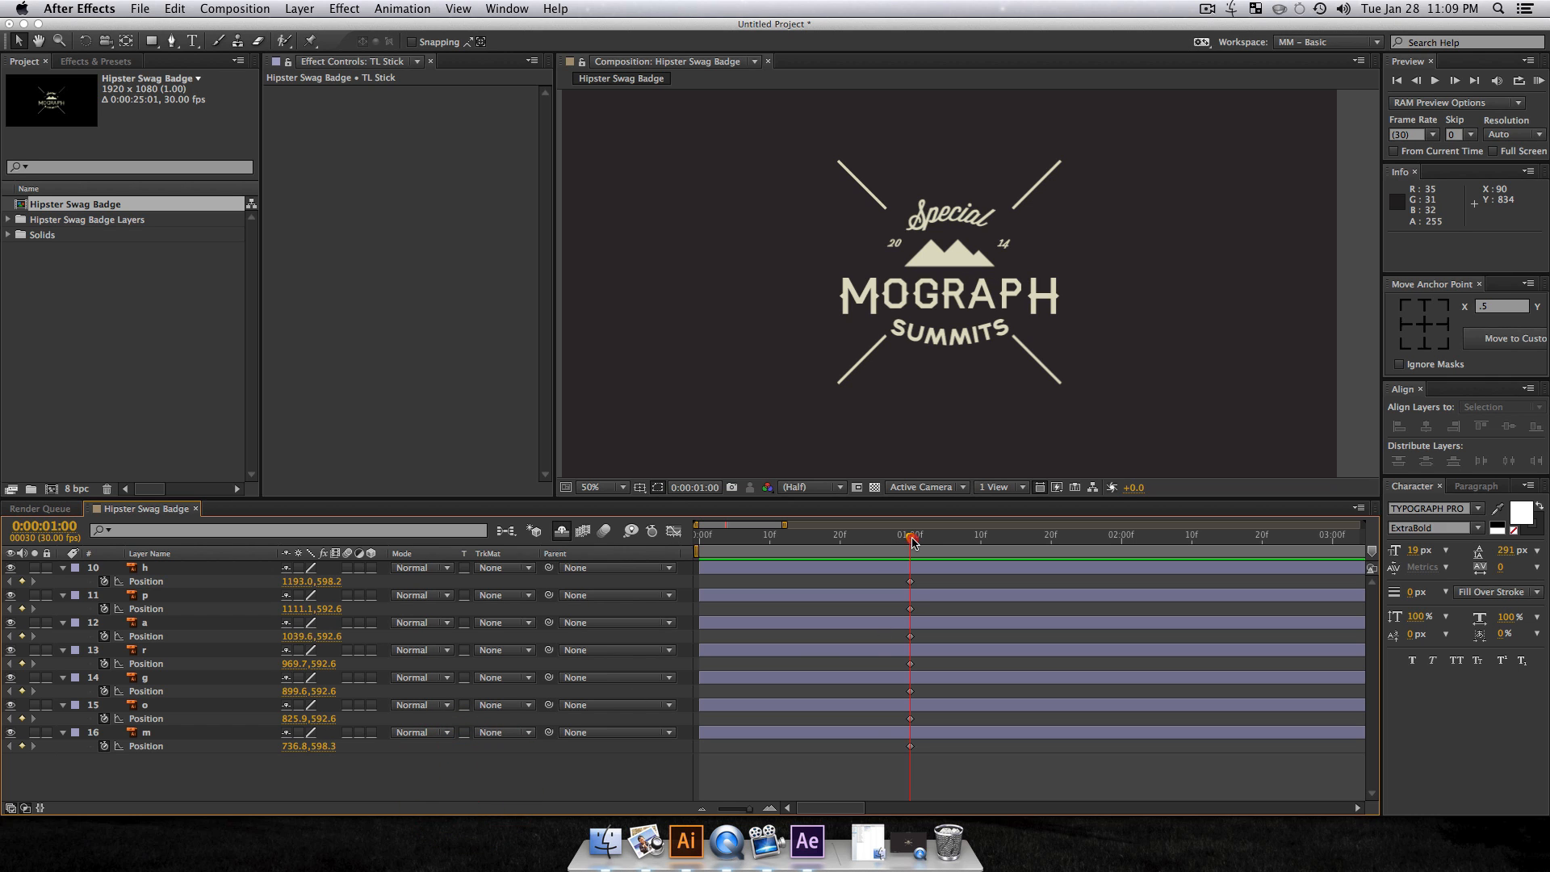
left_click_drag(912, 539, 772, 551)
left_click(150, 732)
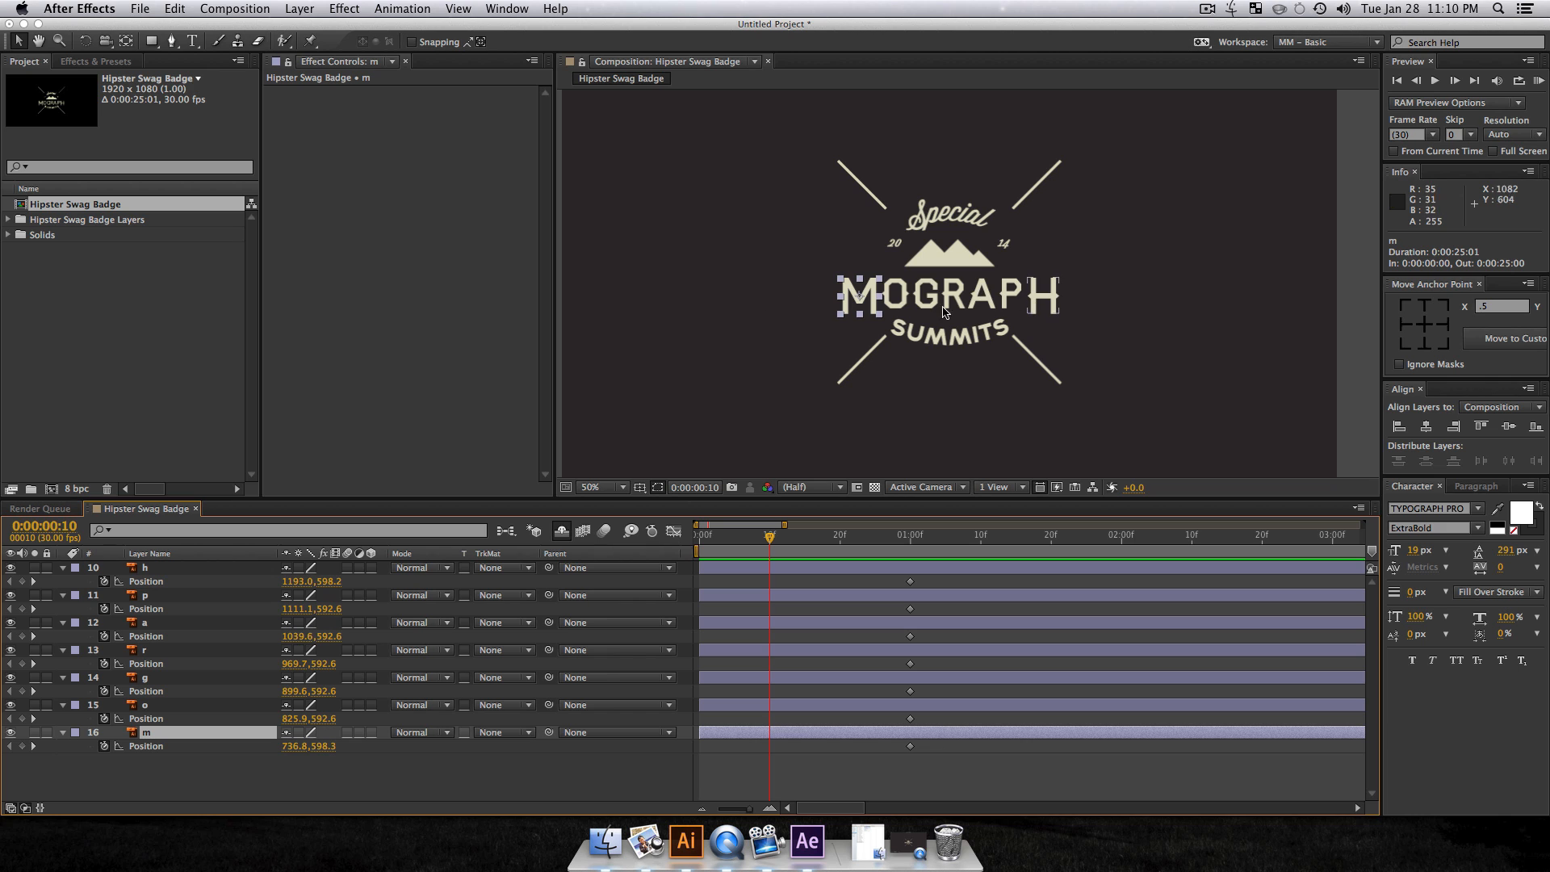
left_click_drag(331, 745, 389, 747)
key("super+z")
key("super+z")
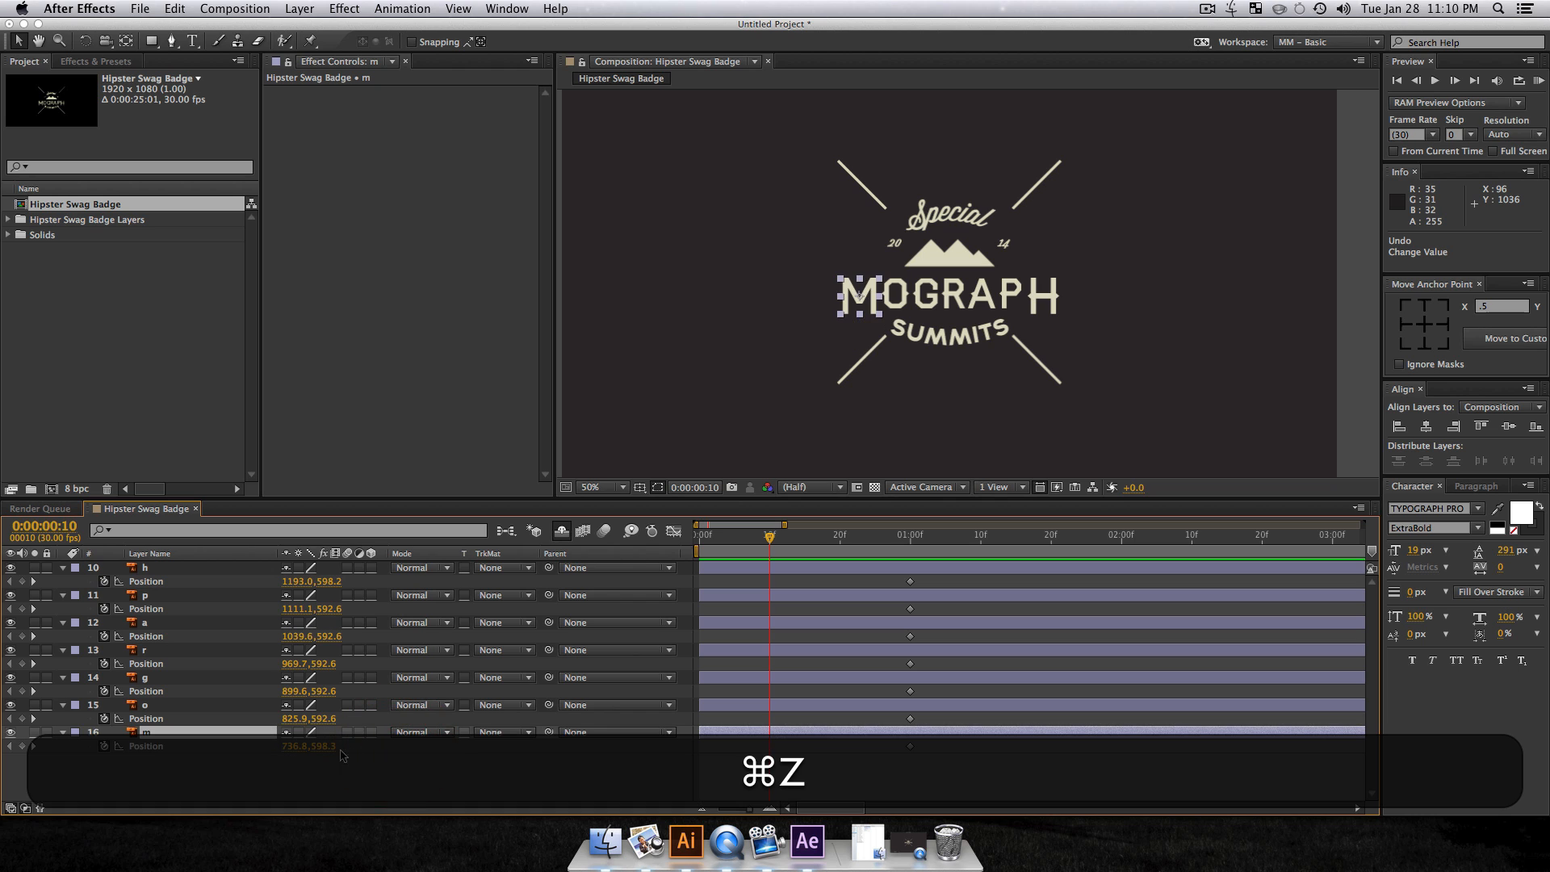
Step: Offset the m layer's Y position by +100 at 0:00:00:10 to keyframe a lower starting position
left_click(328, 746)
key("Right")
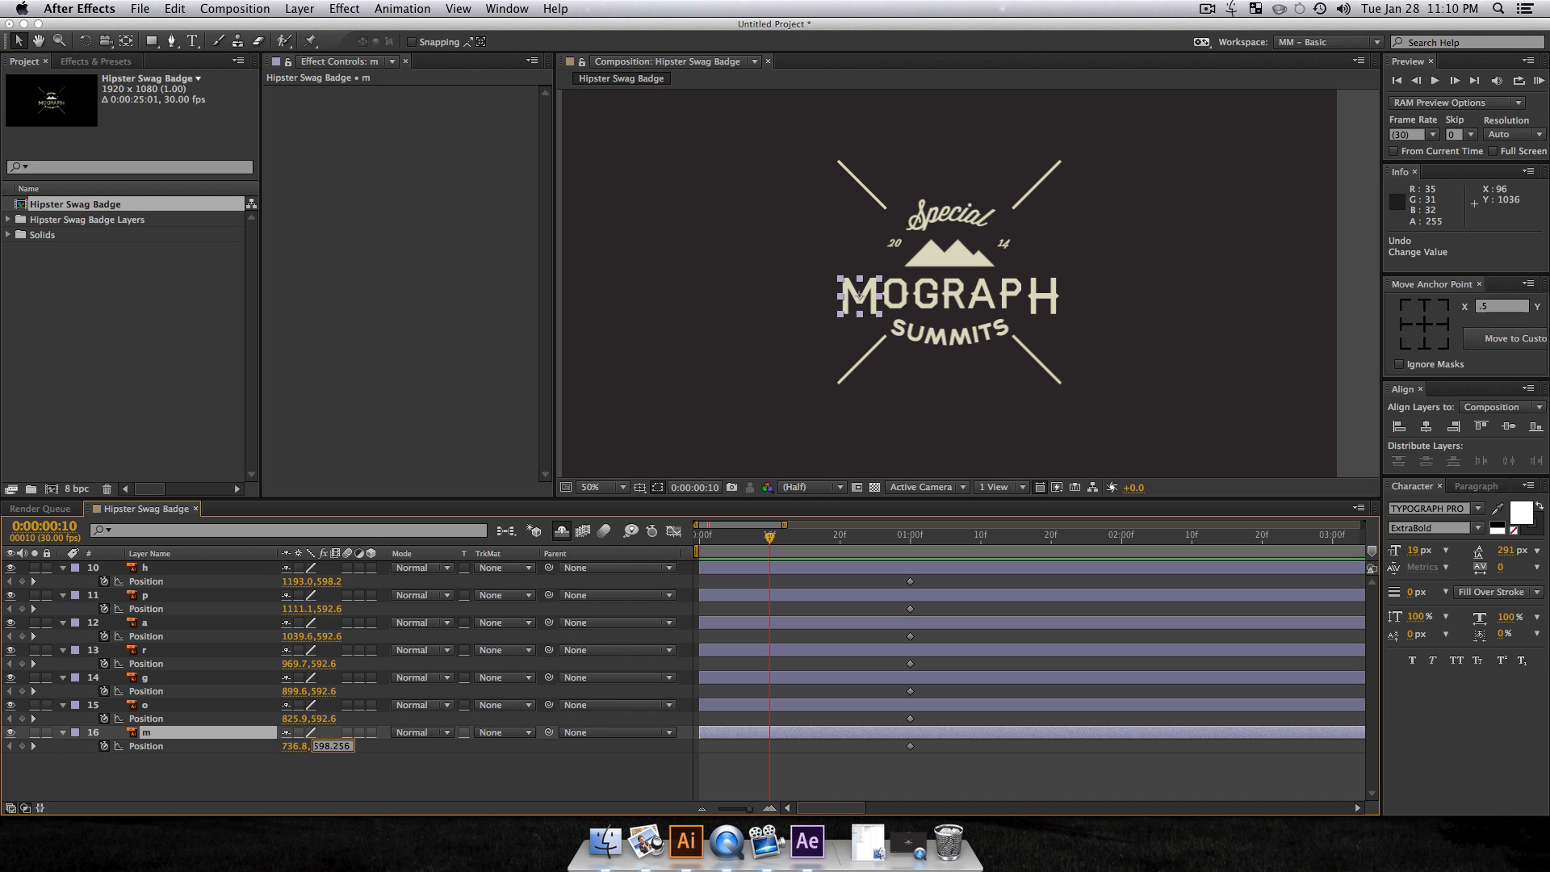
type("+100")
key("Return")
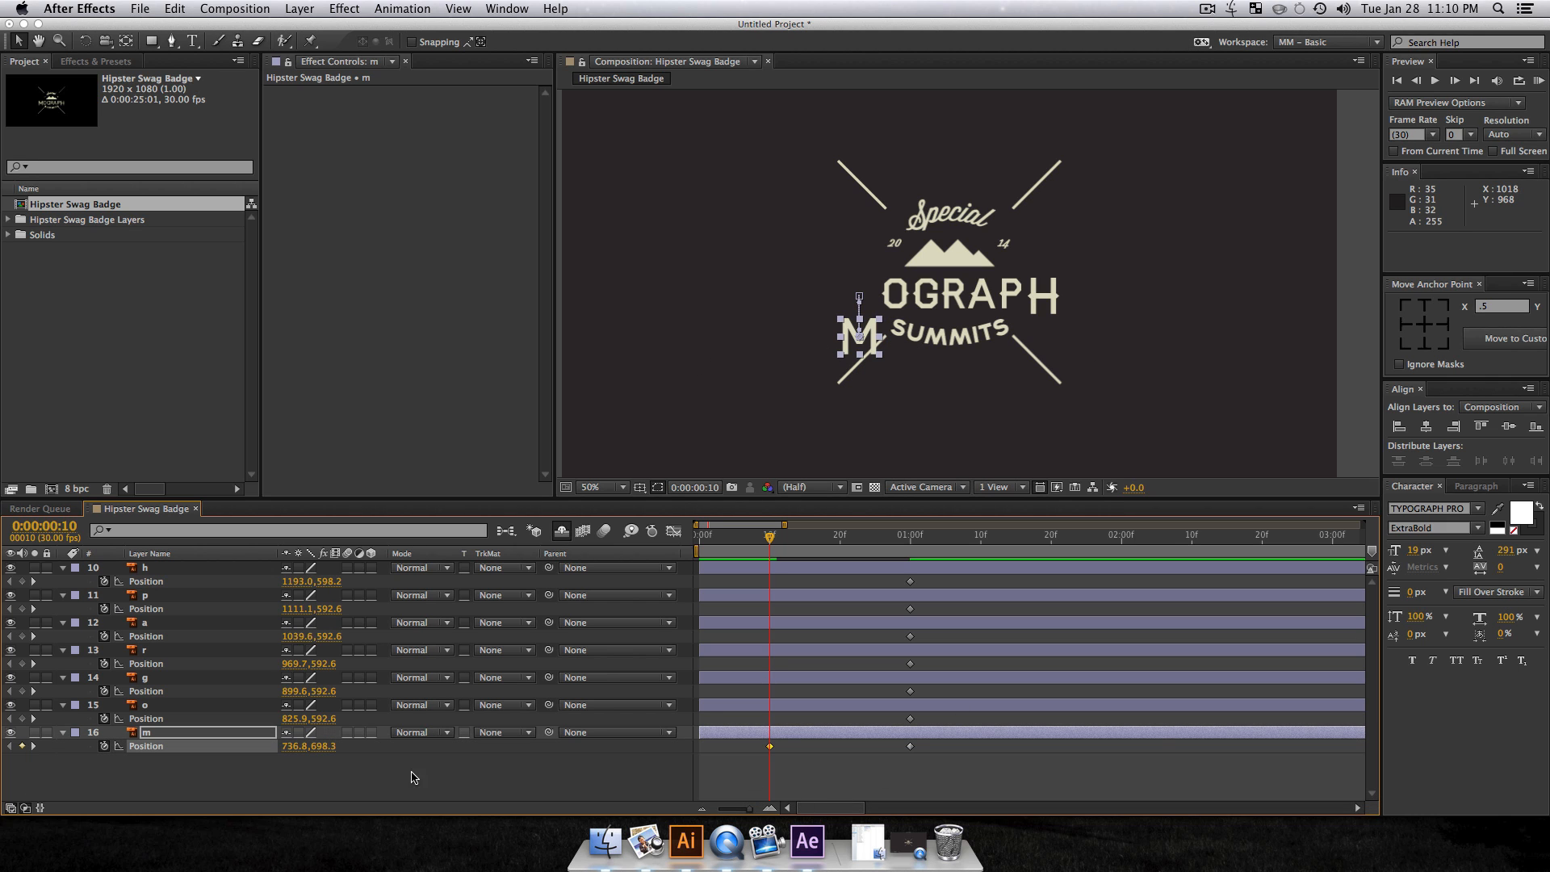
Step: Copy the m layer's Y position of 698.3 to the g, a and h layers at 0:00:00:10
left_click(327, 746)
key("super+c")
left_click(326, 693)
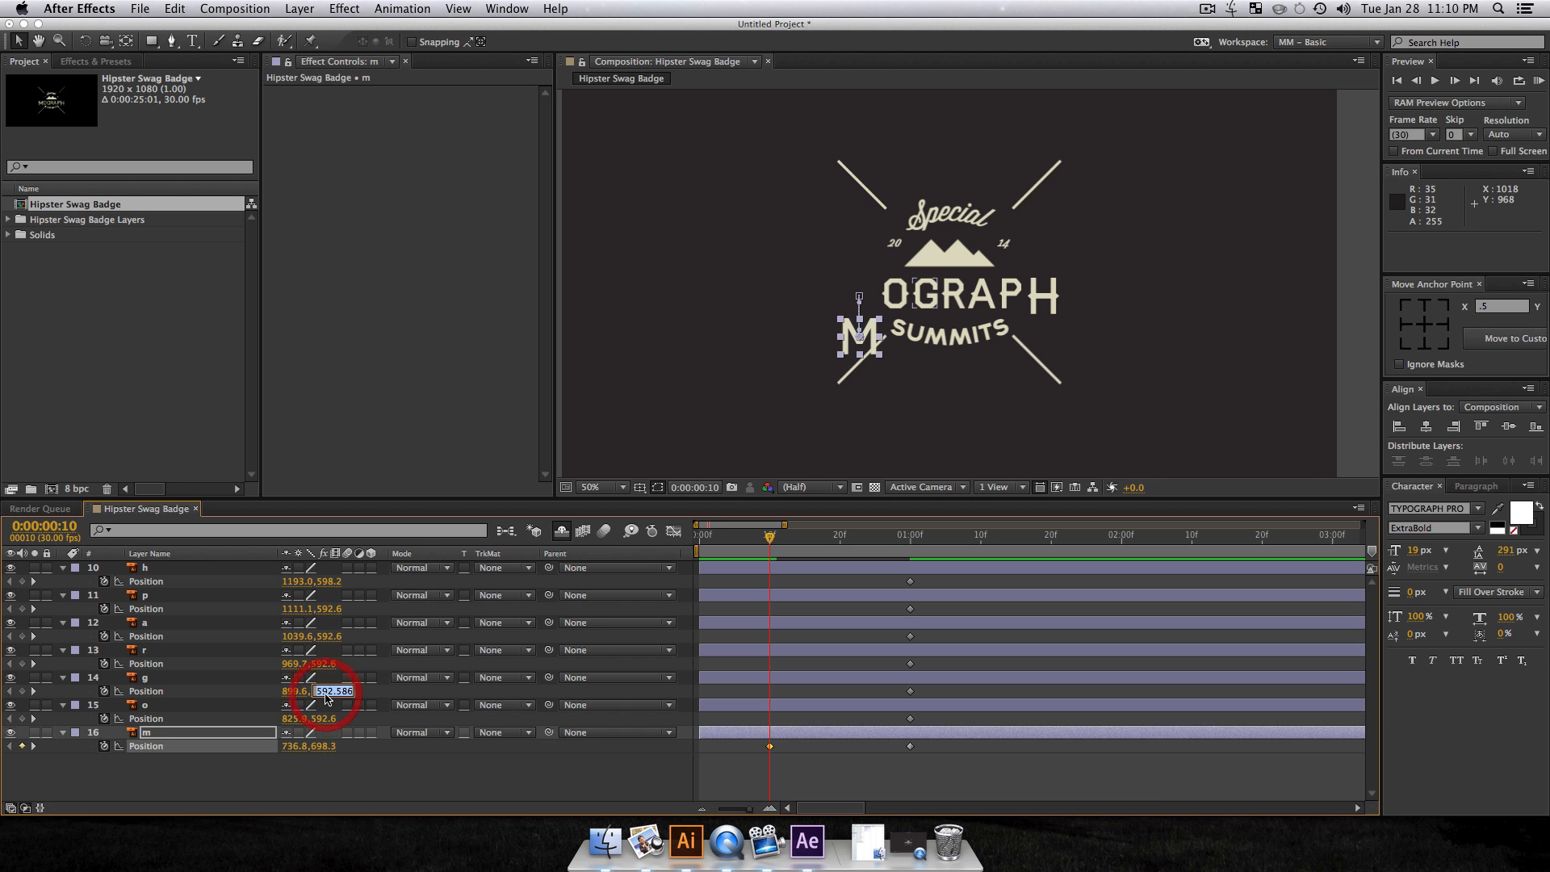
key("super+v")
left_click(327, 636)
key("super+v")
left_click(329, 581)
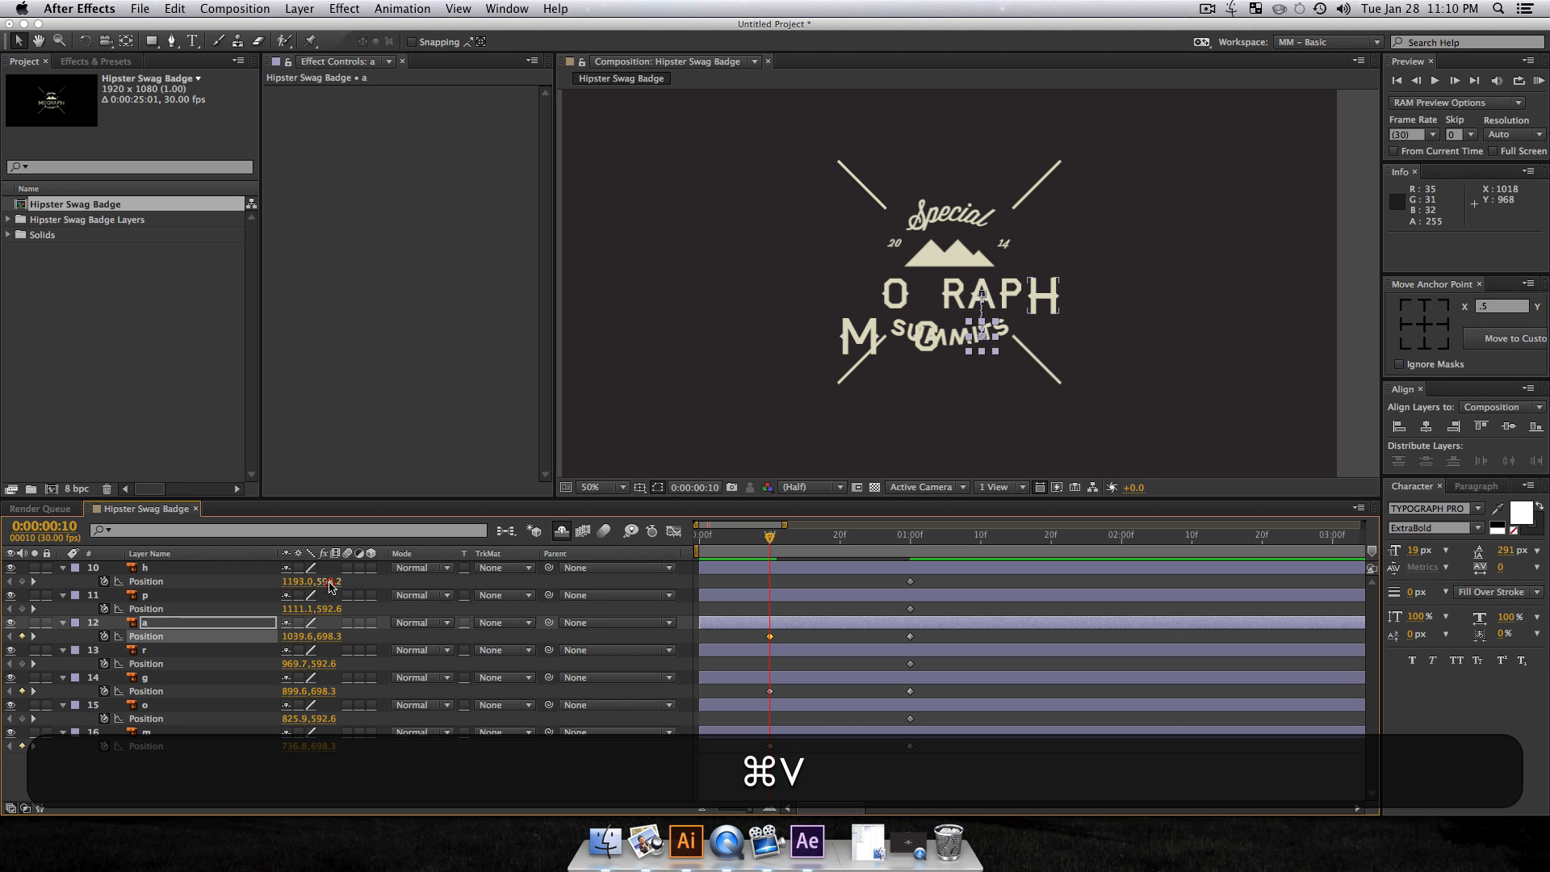
key("super+v")
left_click(366, 788)
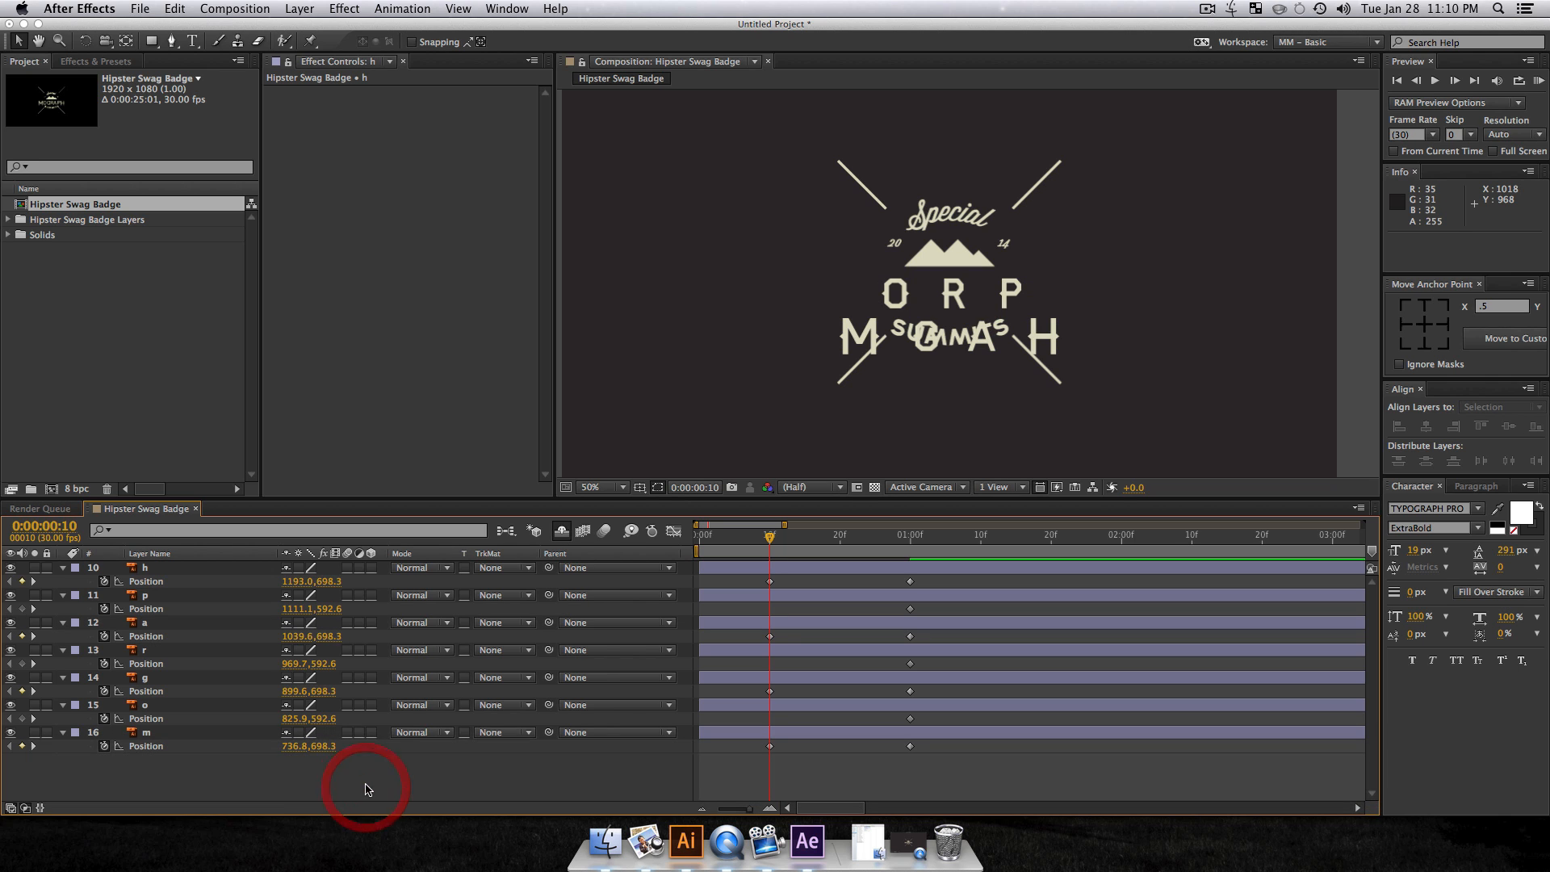
Step: Offset the o layer's Y position by -100 at 0:00:00:10 to keyframe a higher starting position
left_click(292, 718)
key("Left")
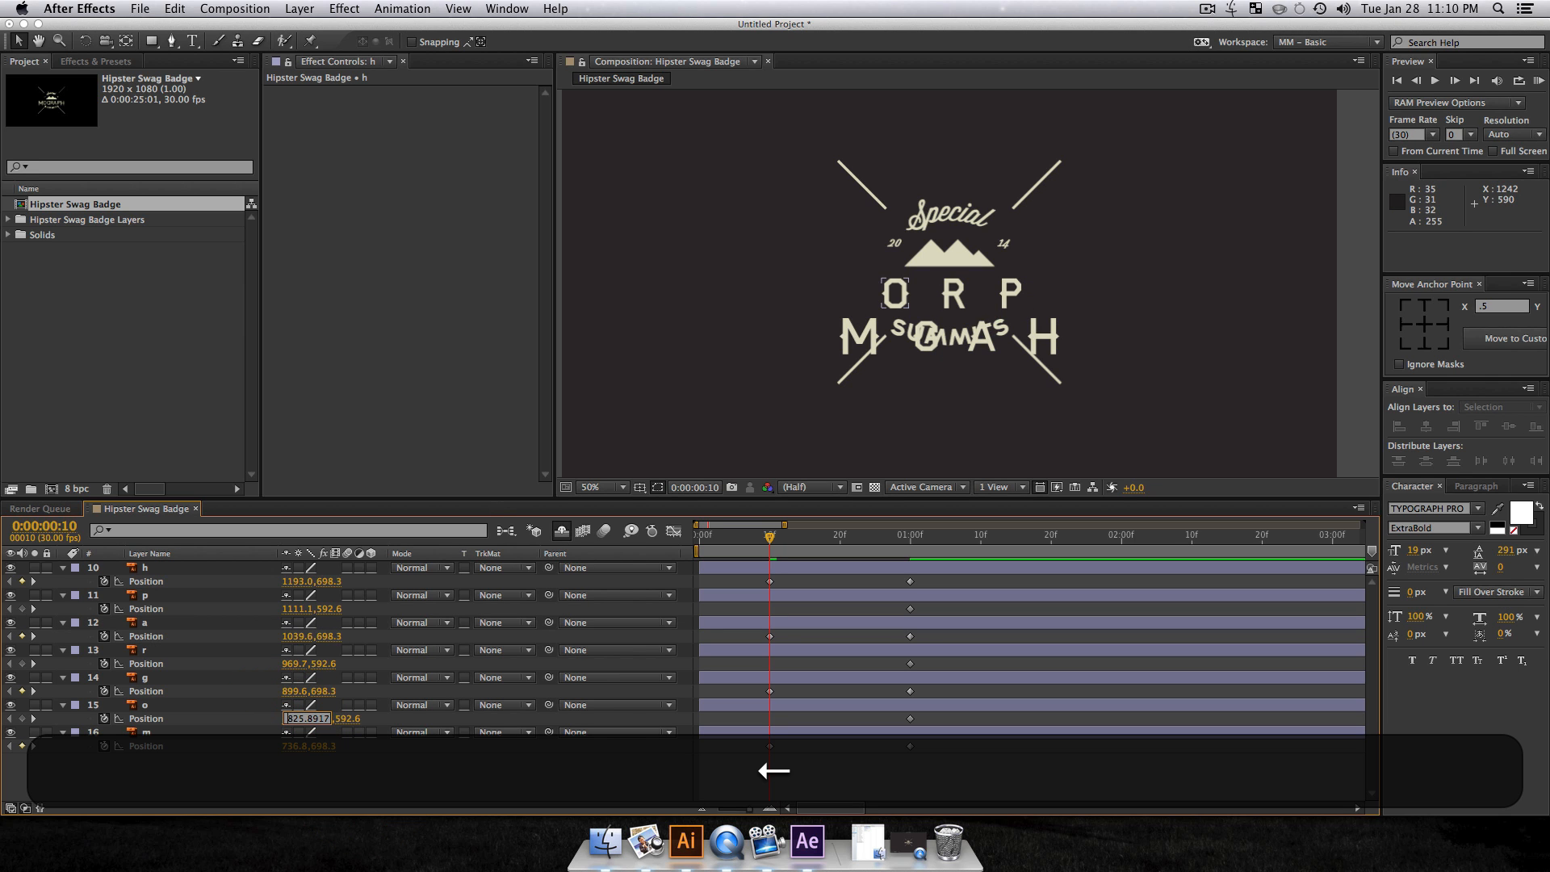
key("Right")
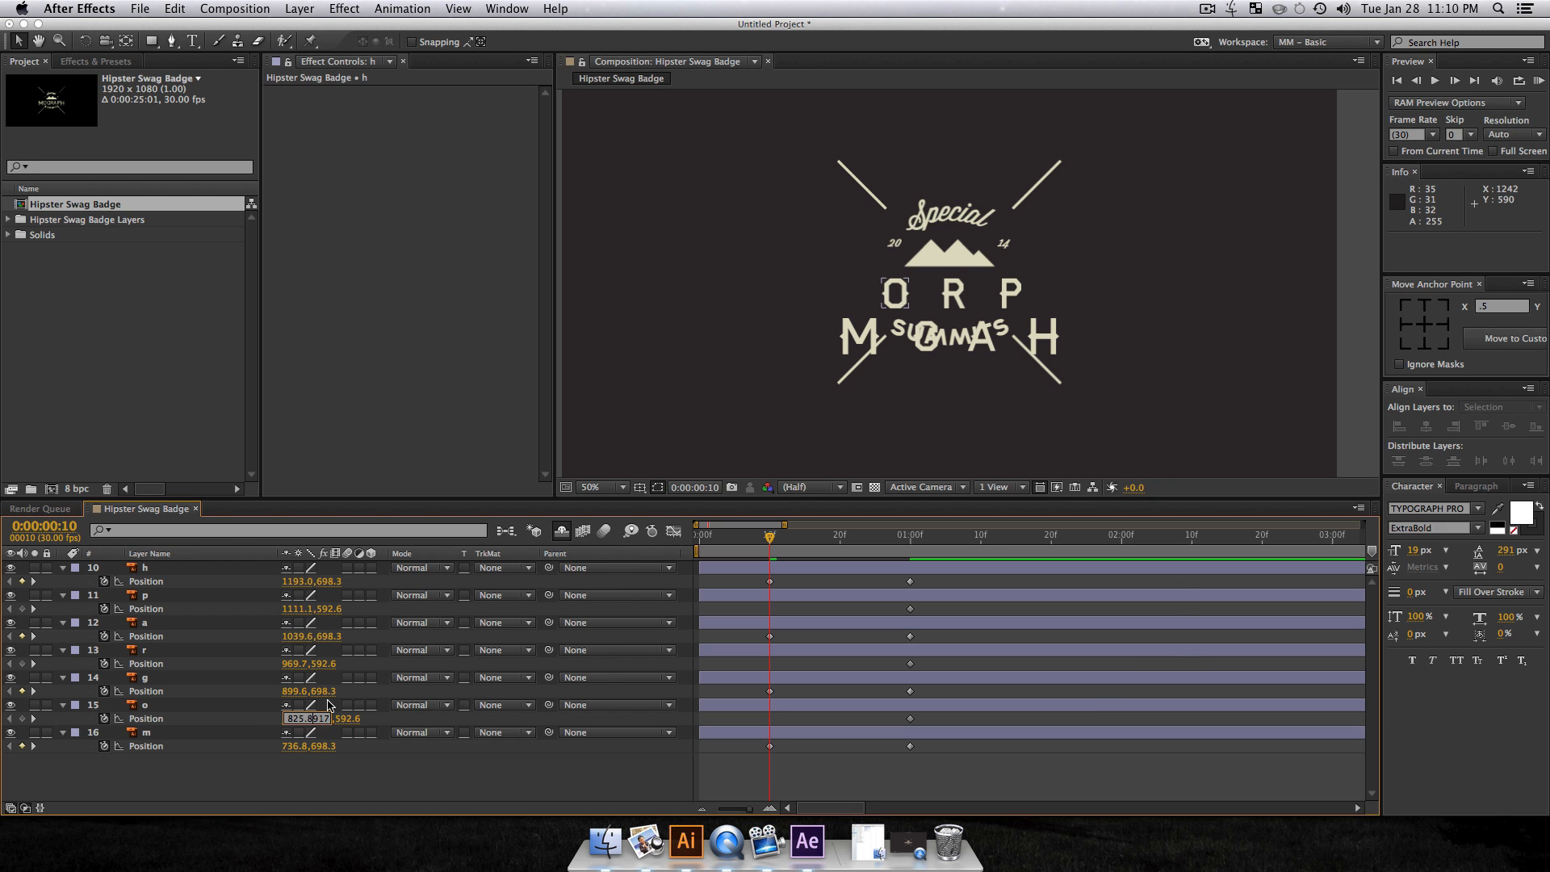
left_click(345, 720)
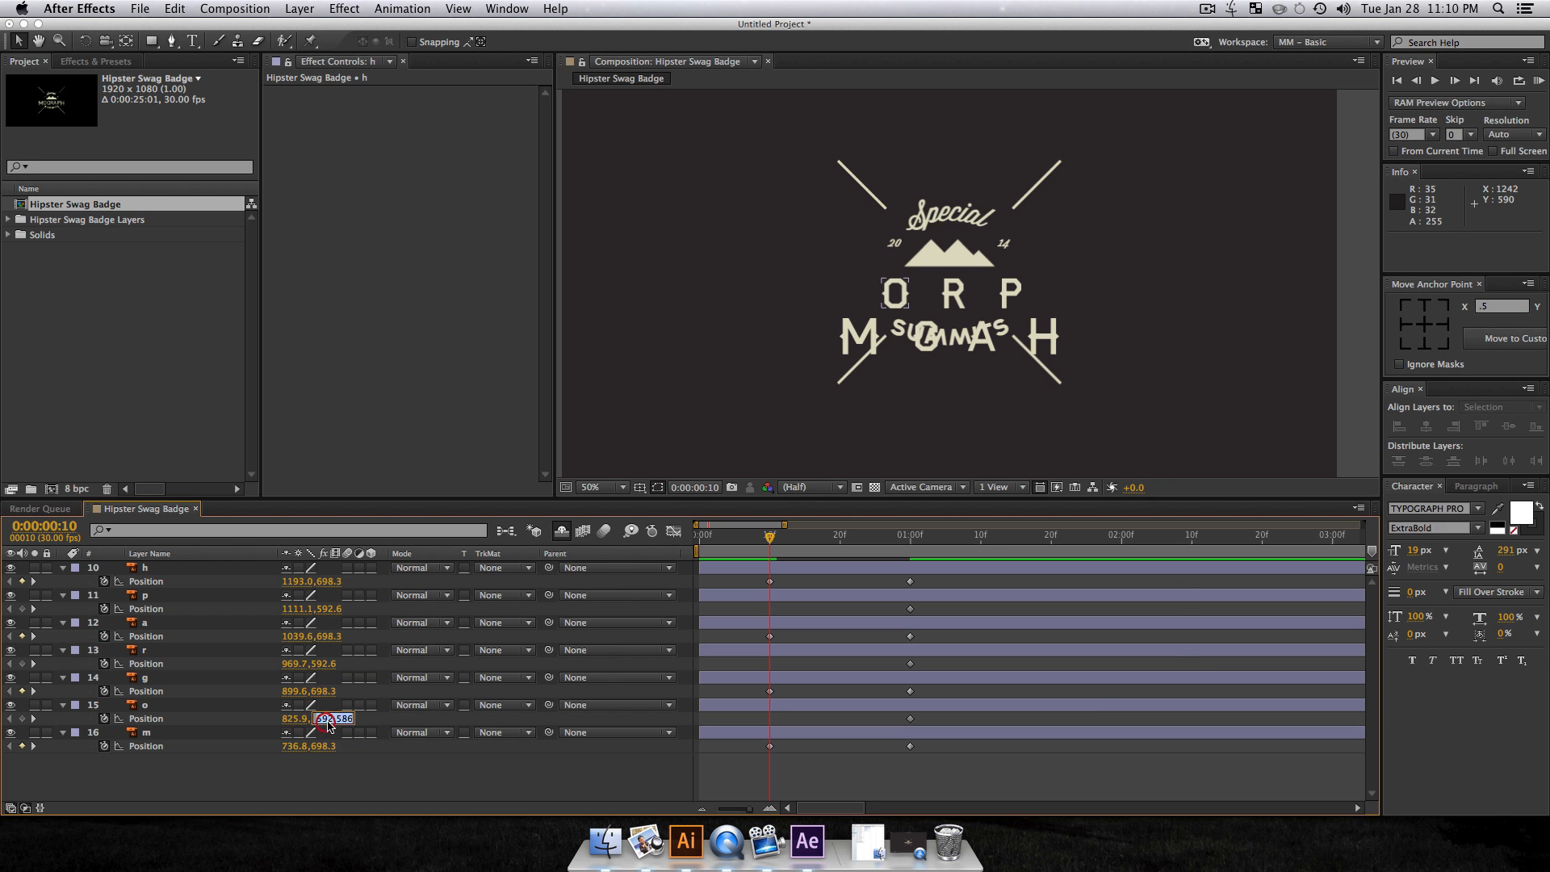
key("Right")
type("-100")
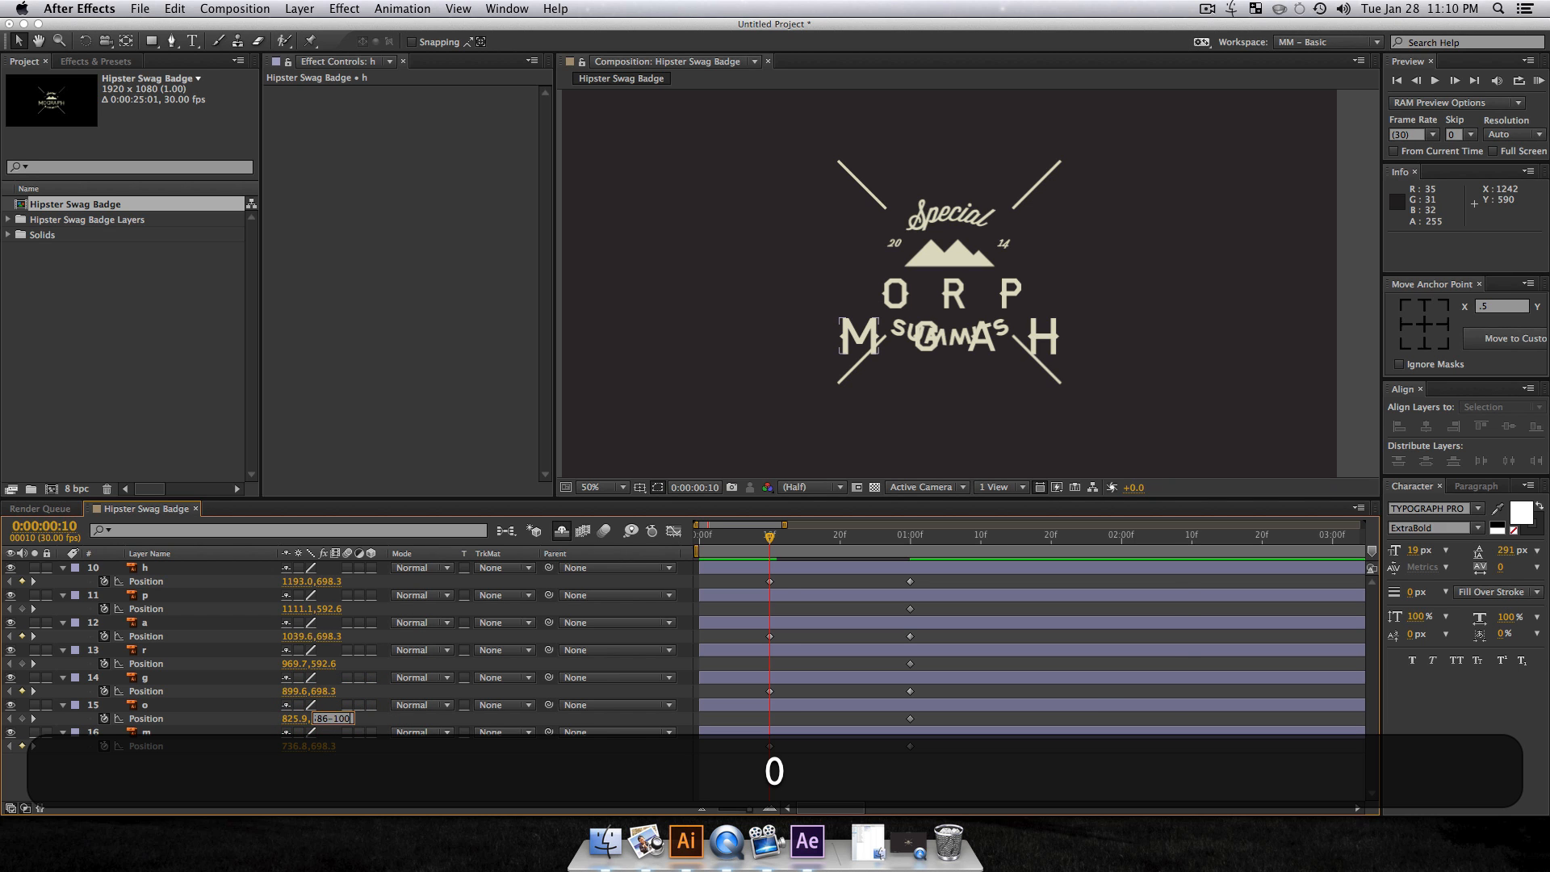
key("Return")
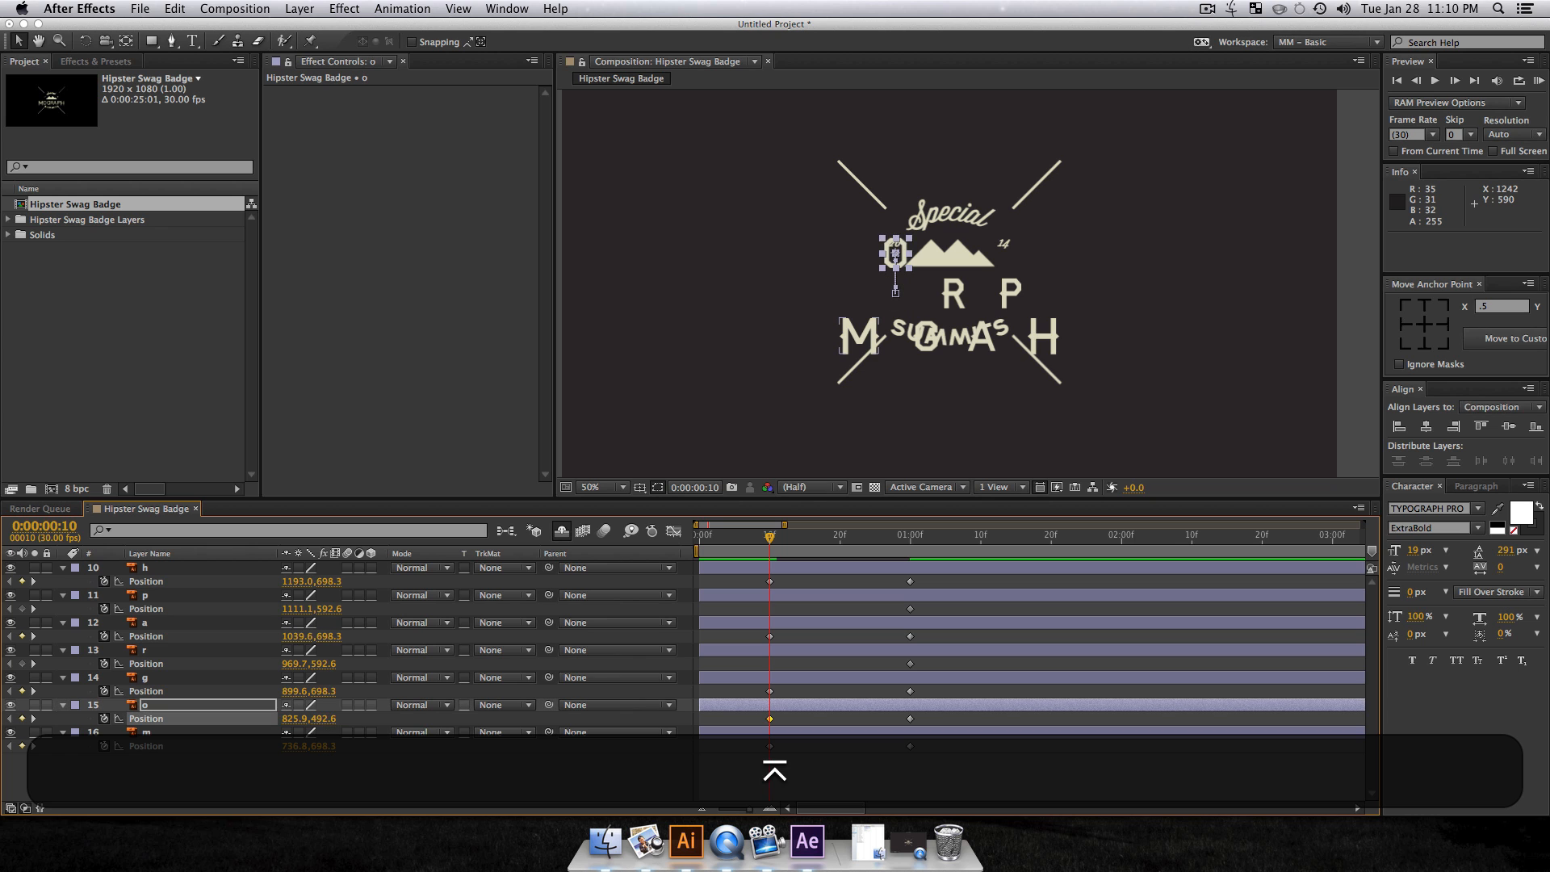
Step: Copy the o layer's Y position of 492.6 to the r and p layers at 0:00:00:10
left_click(323, 718)
key("super+c")
left_click(331, 663)
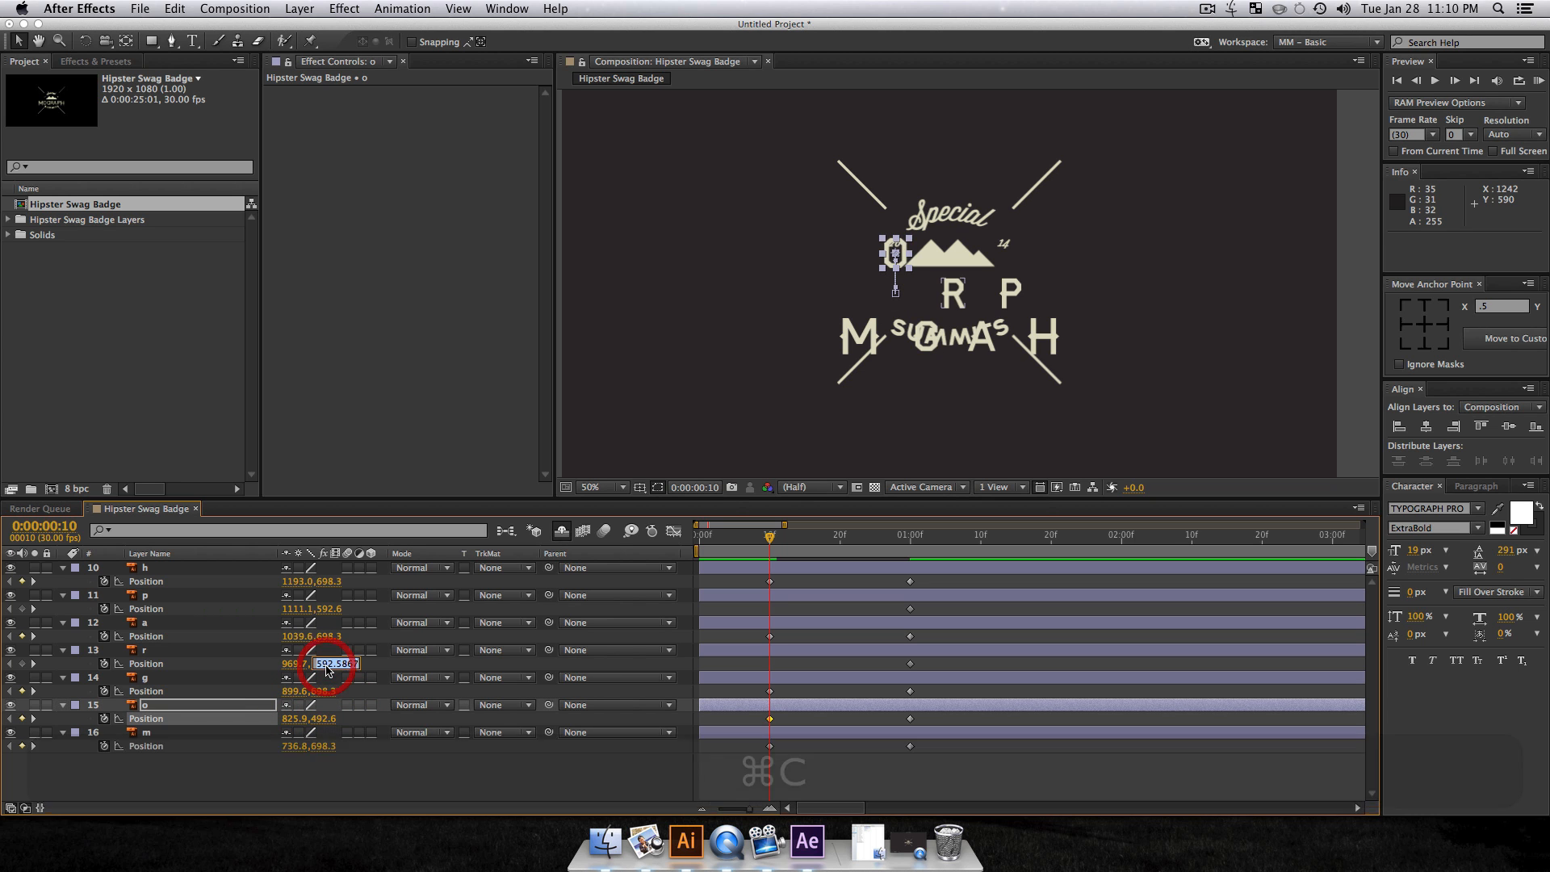
key("super+v")
left_click(331, 610)
key("super+v")
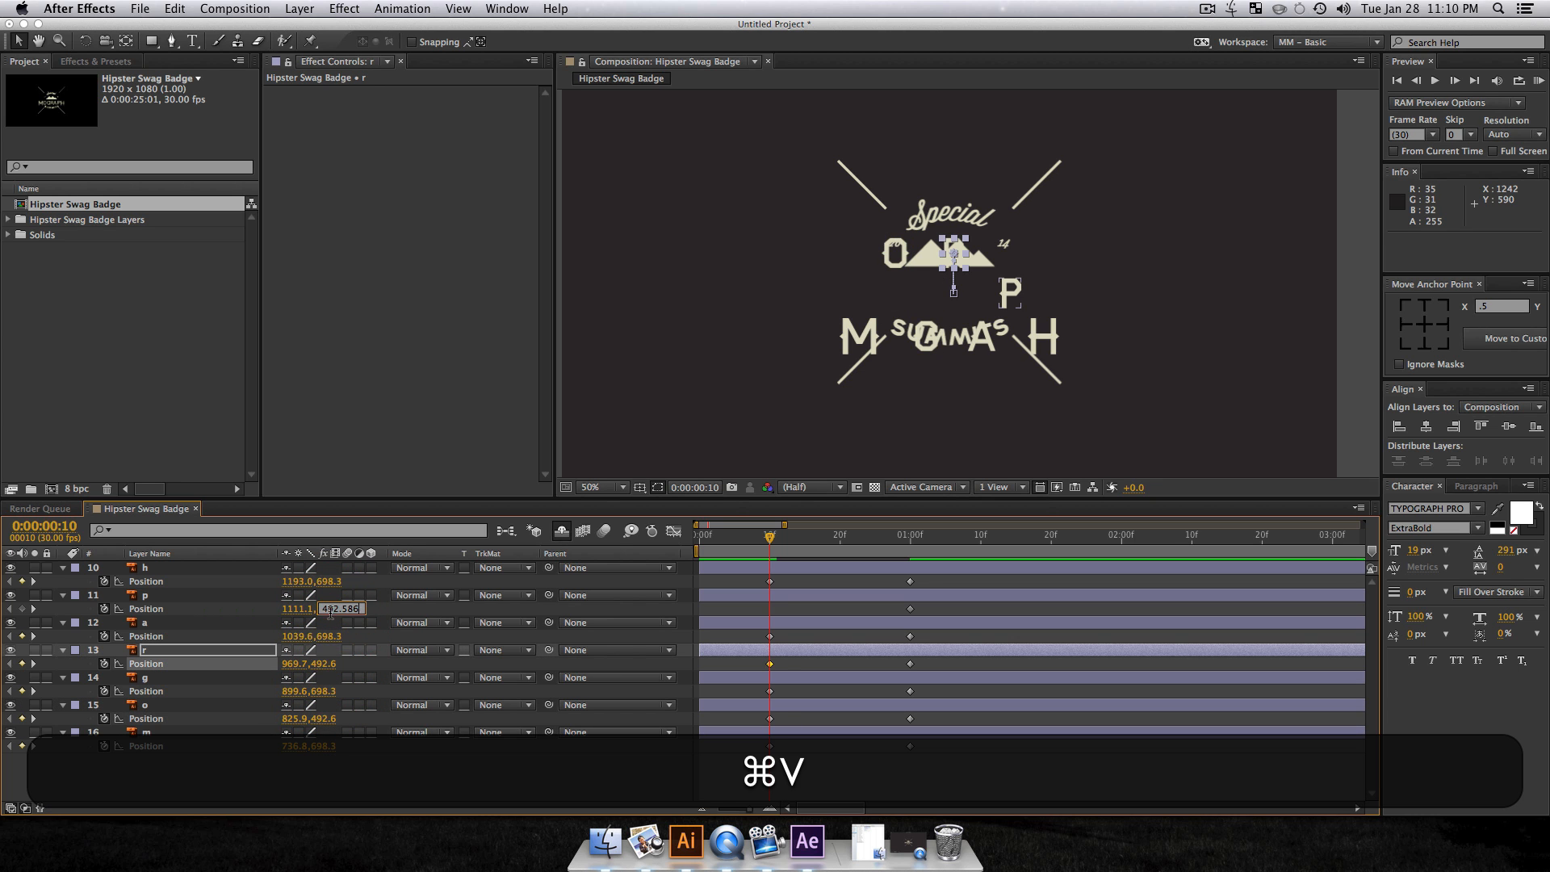
left_click(446, 778)
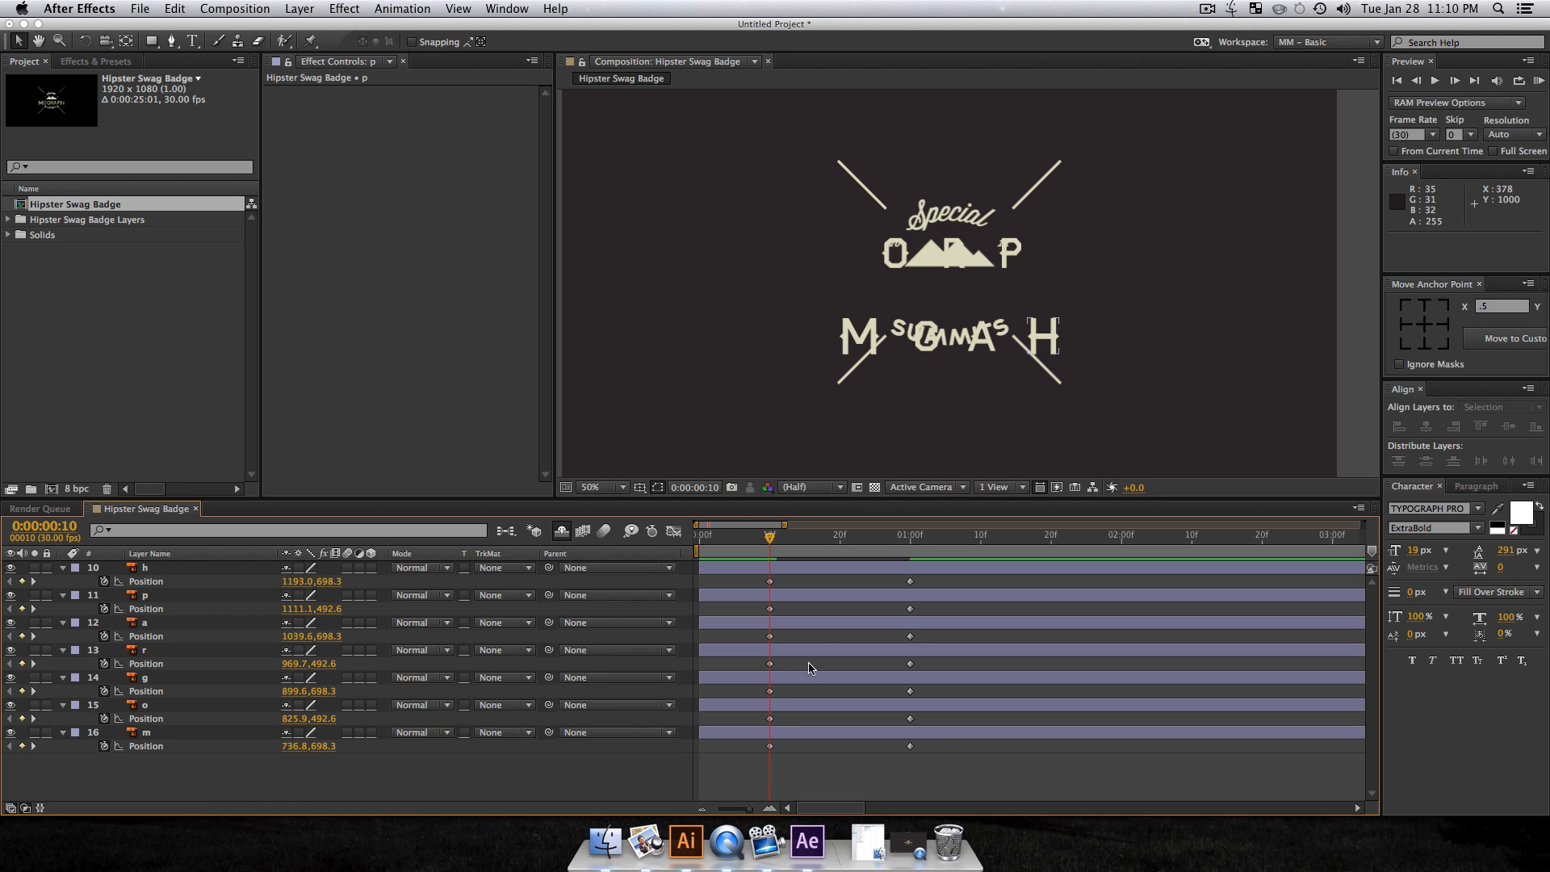
Step: Play back the letter animation and scrub the current time back to 0:00:00:05
left_click_drag(771, 533, 748, 534)
key("space")
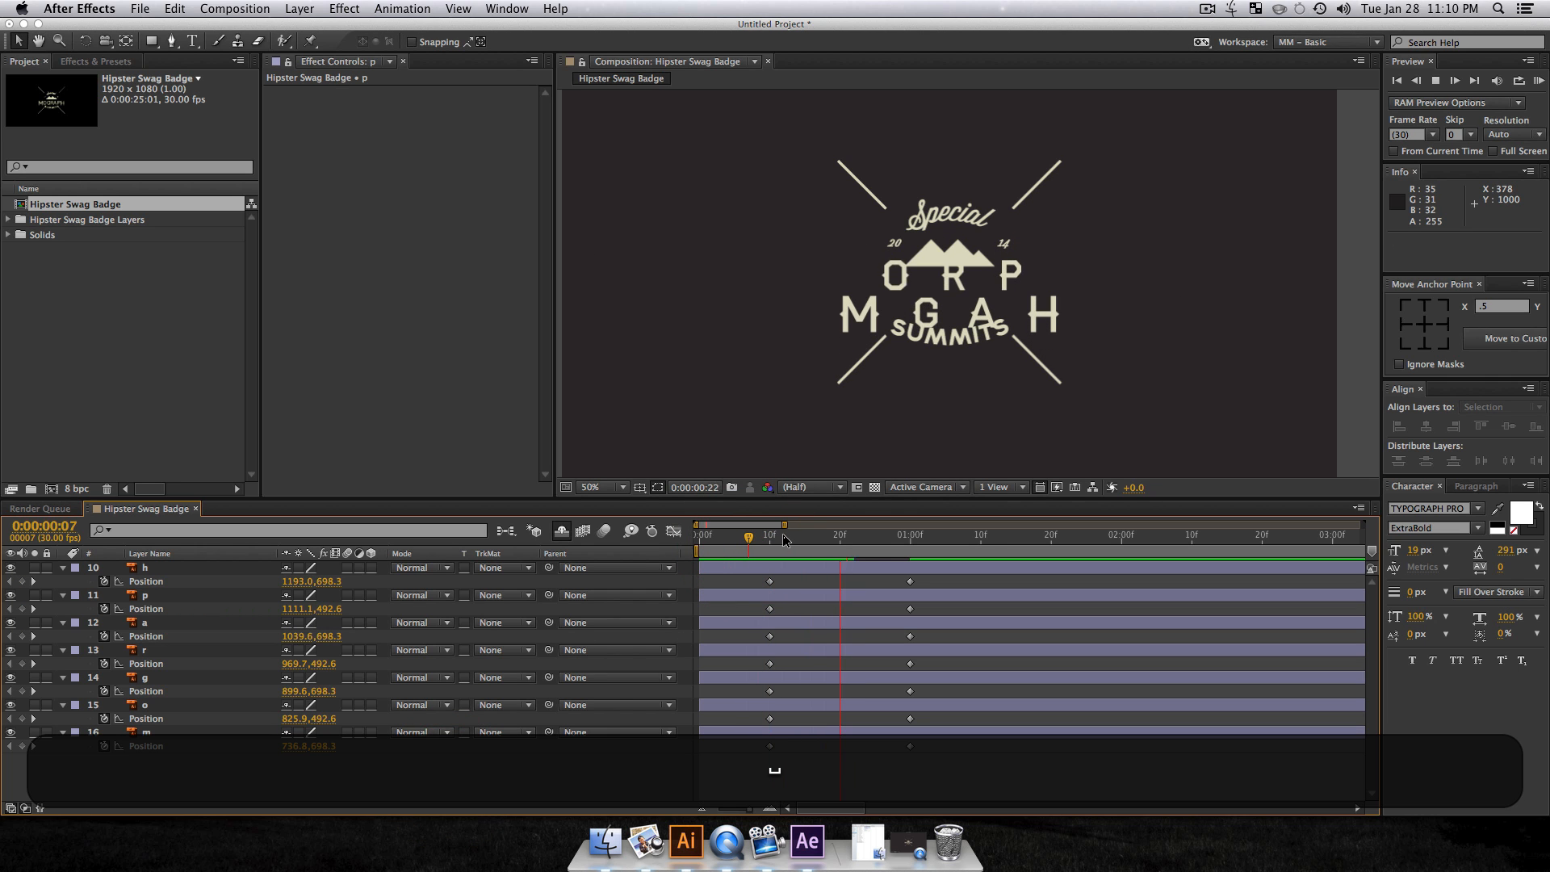
key("space")
left_click_drag(867, 535, 735, 565)
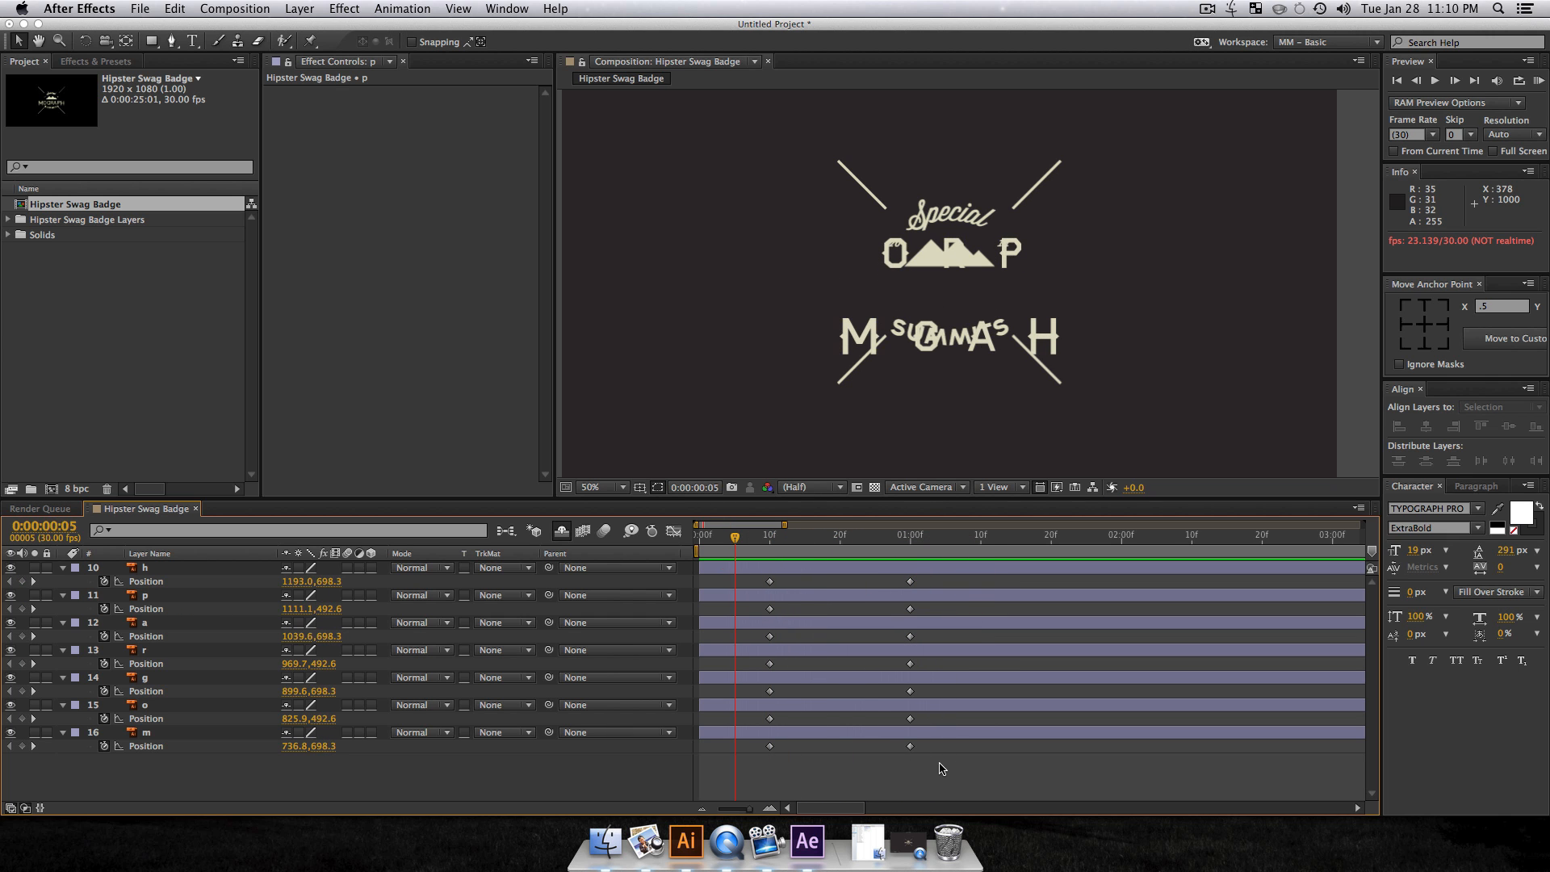
Step: Apply Easy Ease to all Position keyframes of the seven MOGRAPH letter layers
left_click_drag(954, 765, 705, 555)
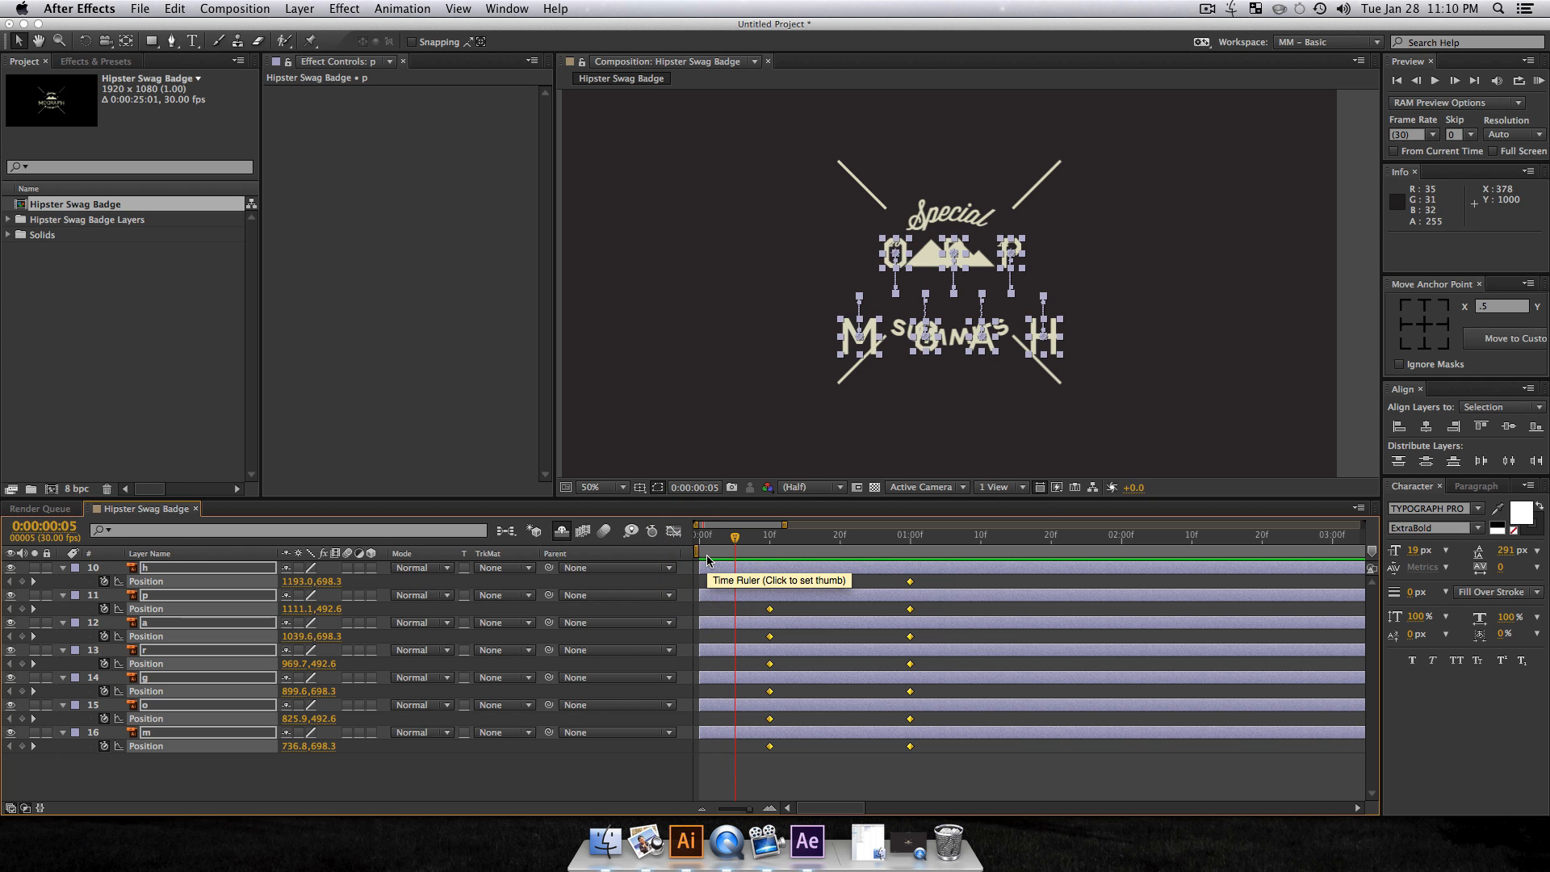
key("F9")
left_click(549, 762)
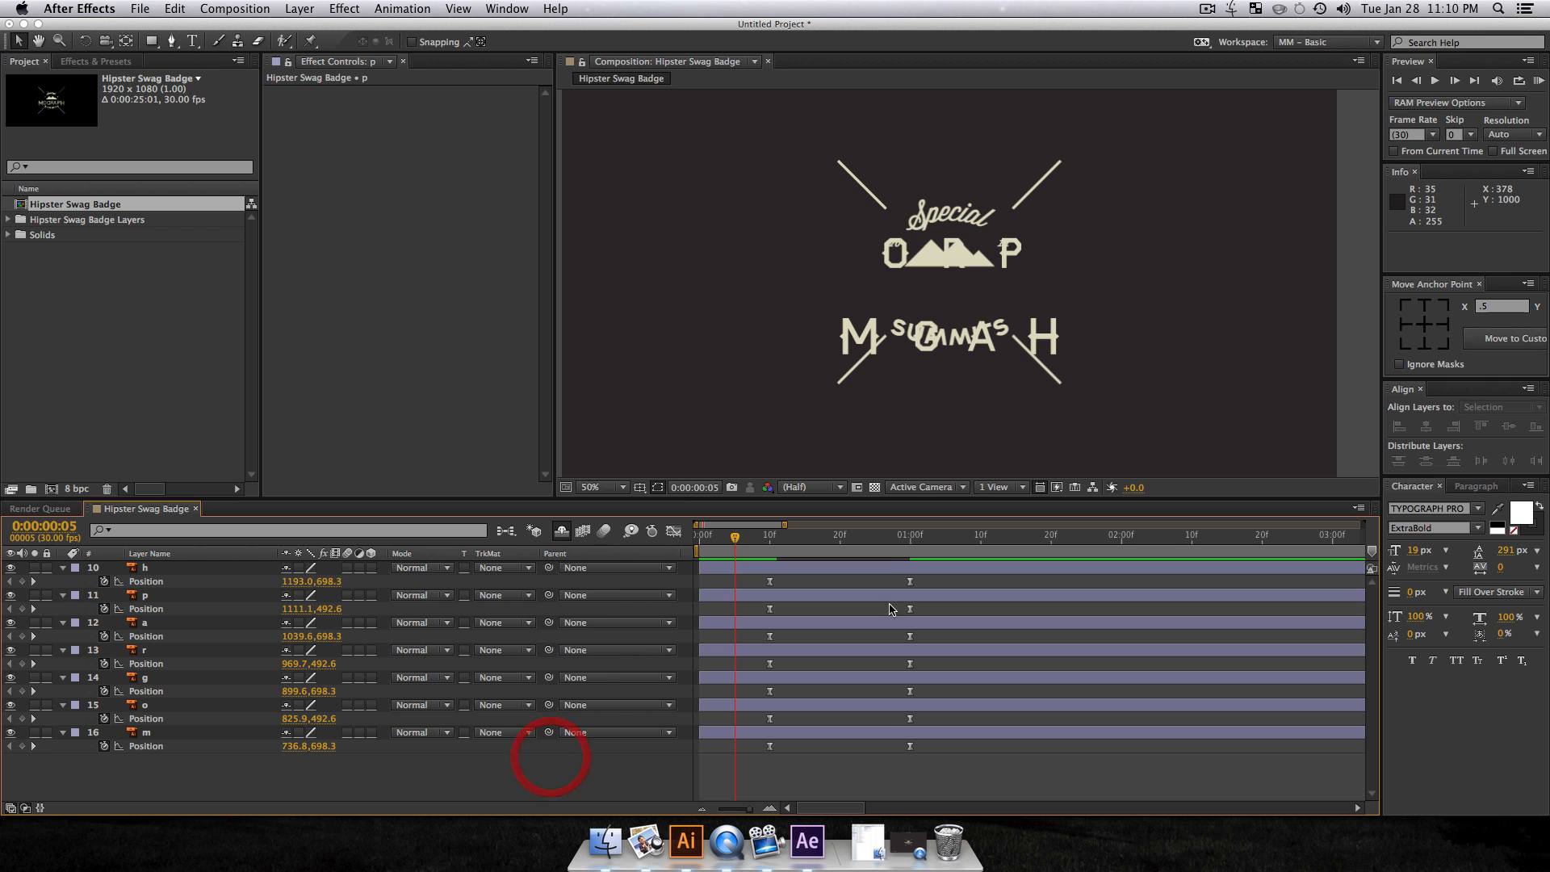
Step: Open the Graph Editor in a maximized timeline and show the m layer's Position as a fitted value graph
left_click(674, 531)
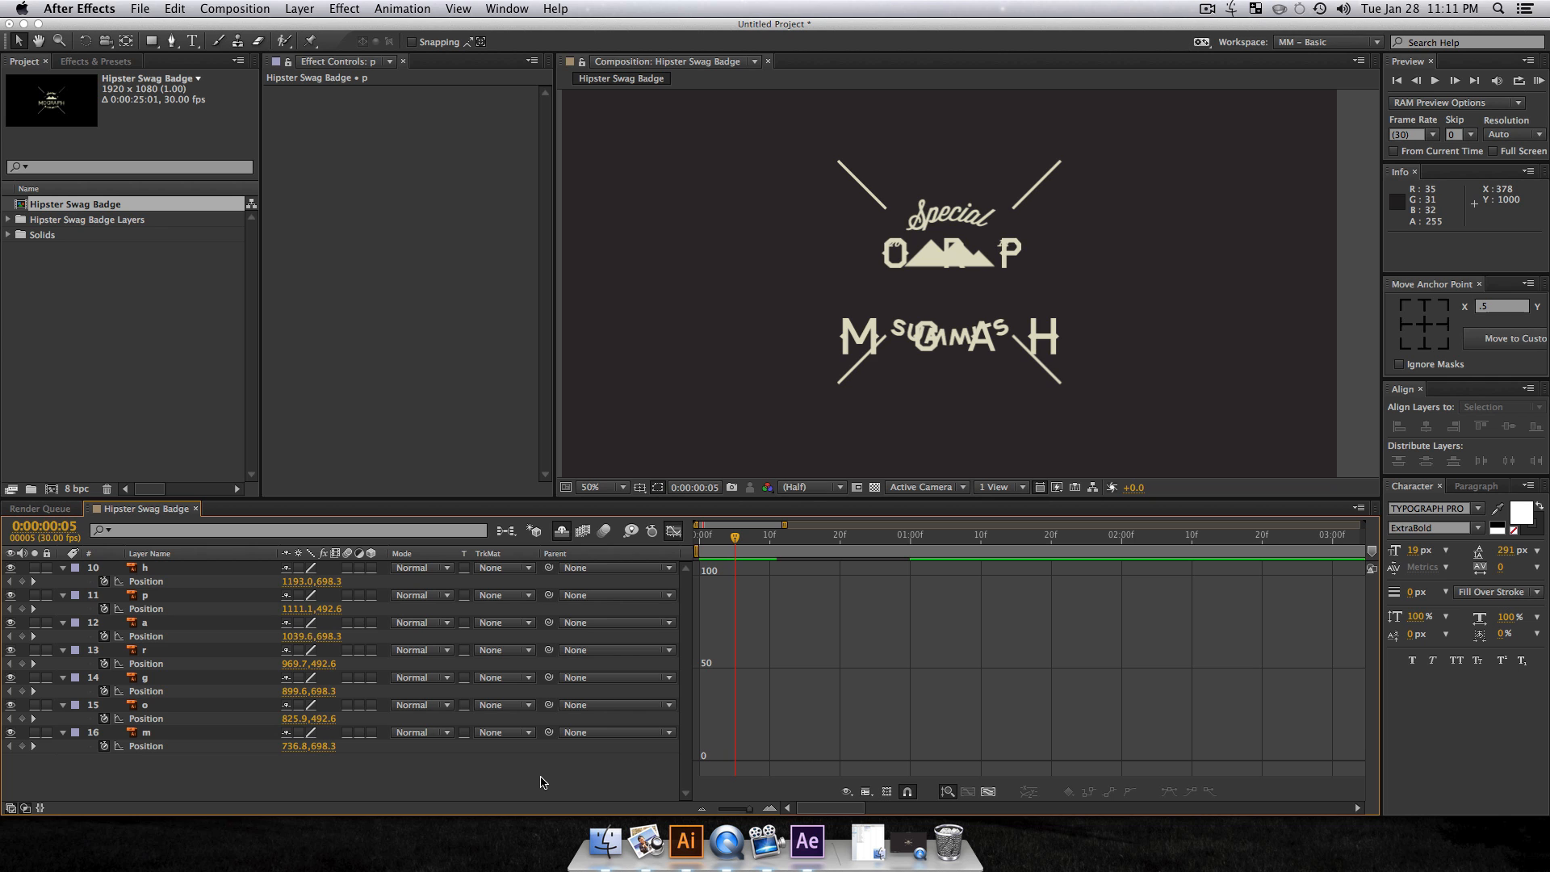
key("grave")
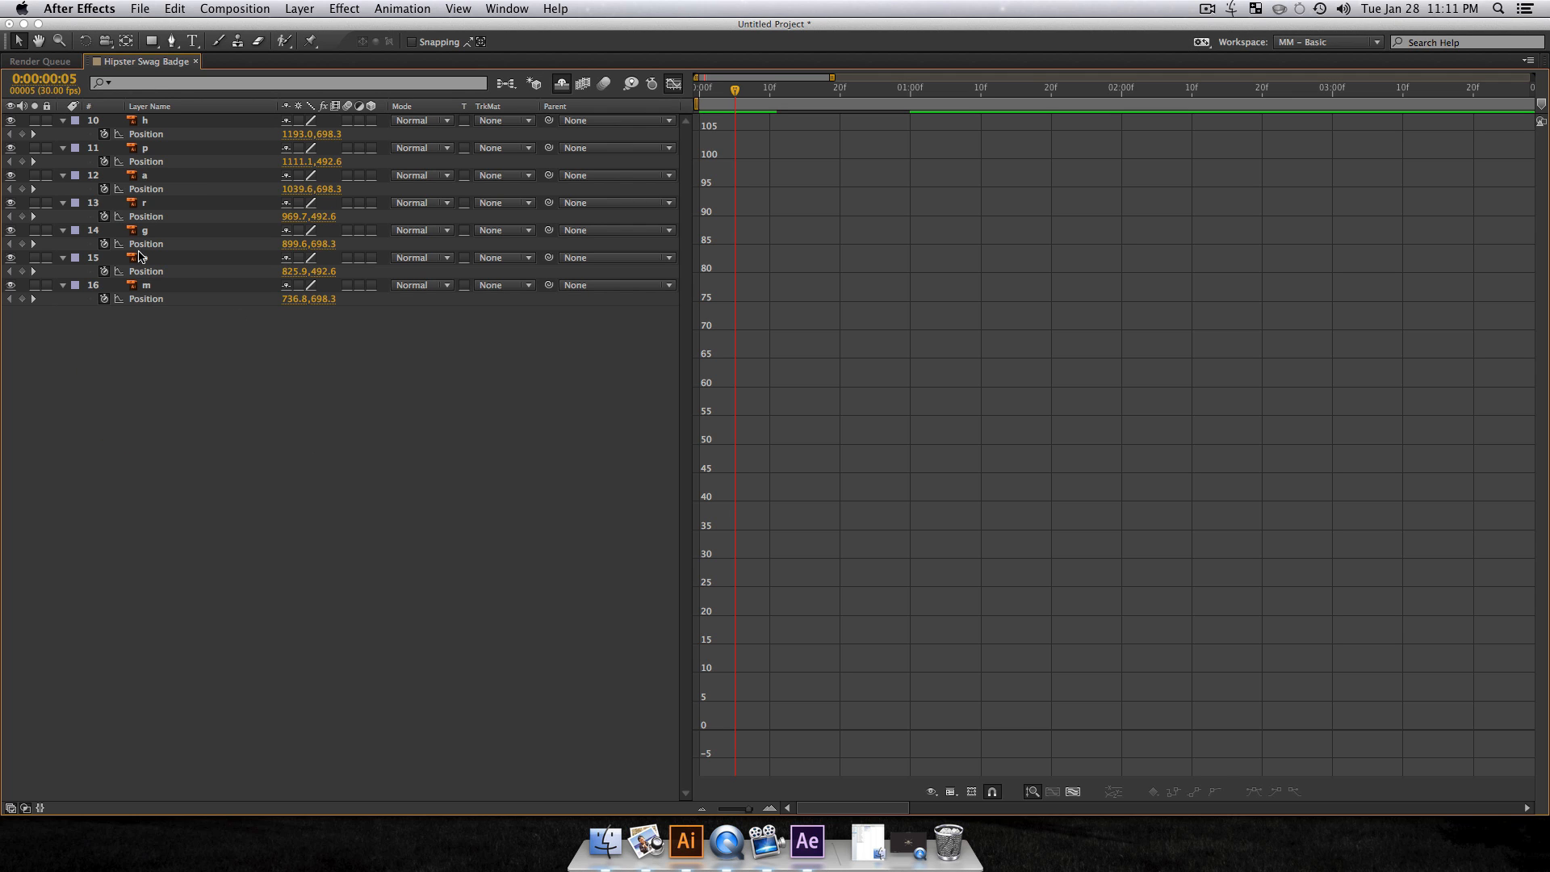
left_click(159, 300)
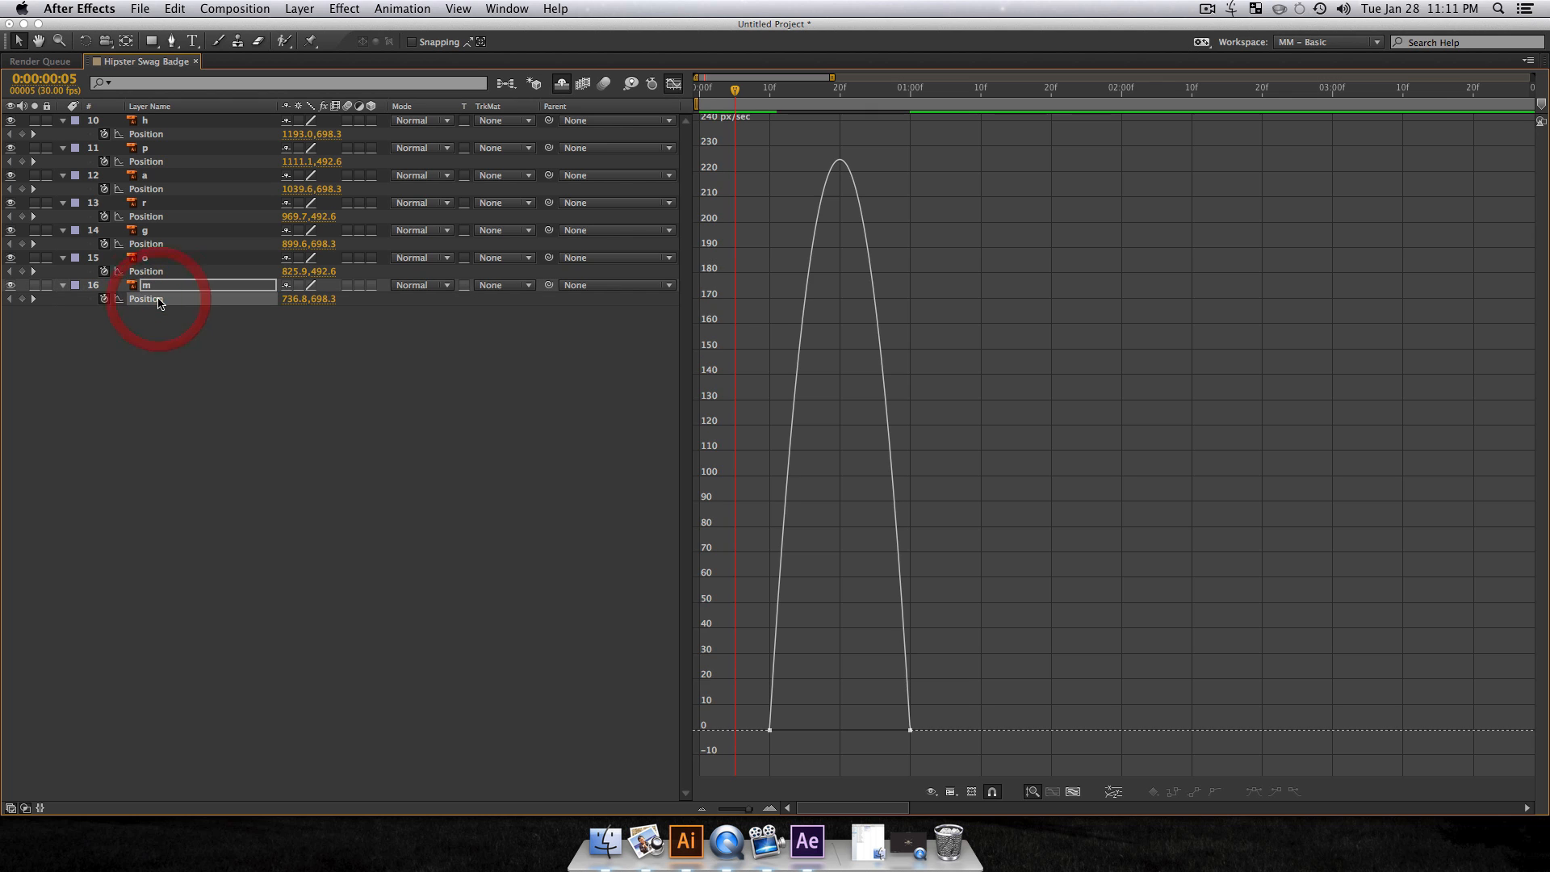
left_click(1074, 792)
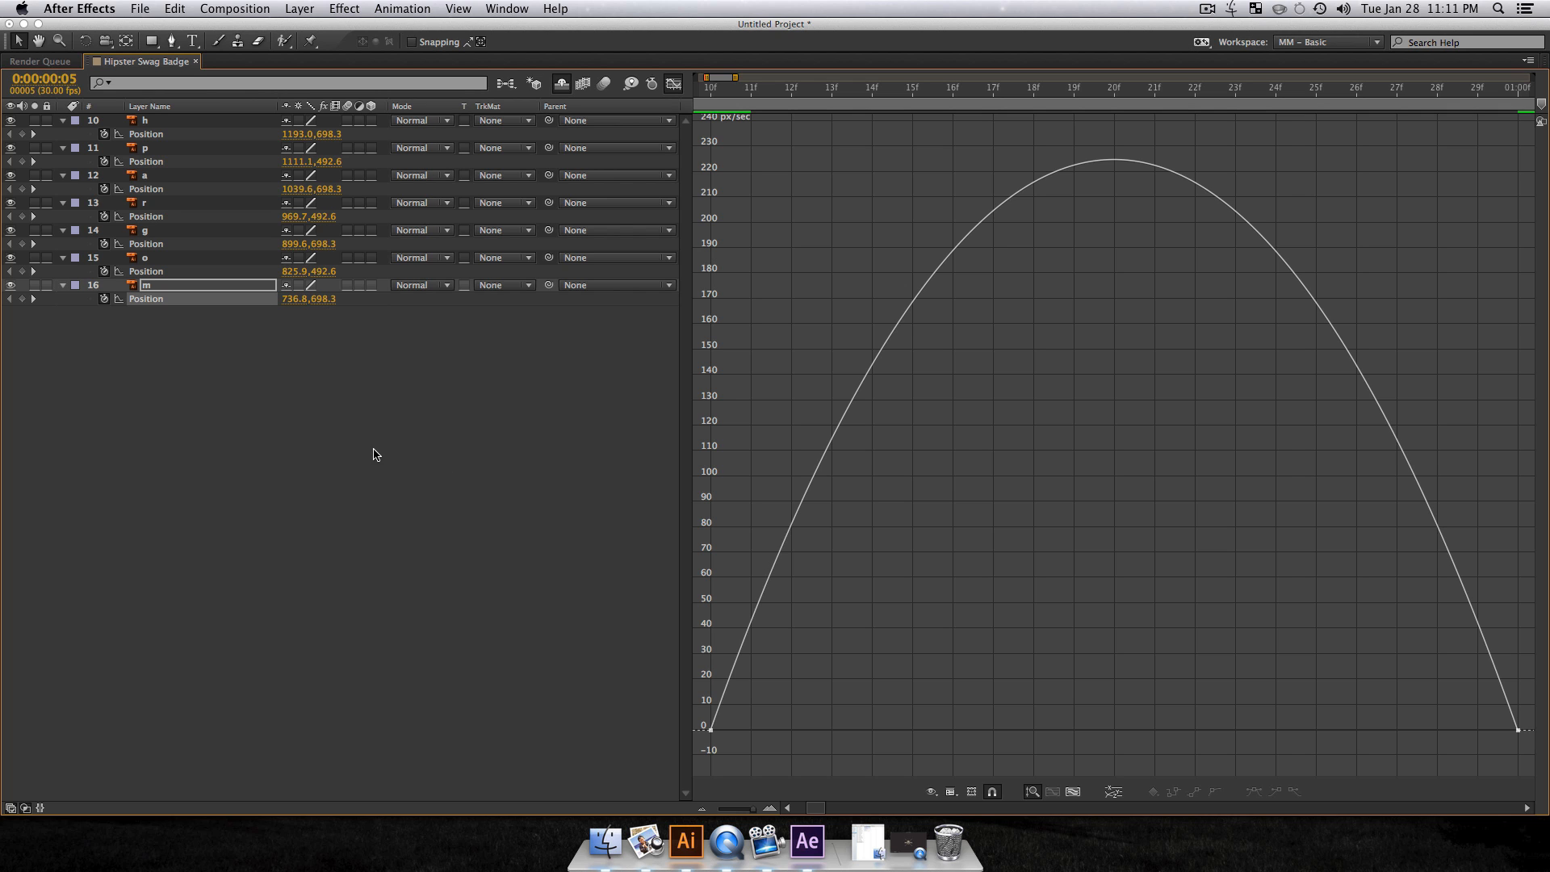
left_click(952, 793)
left_click(974, 657)
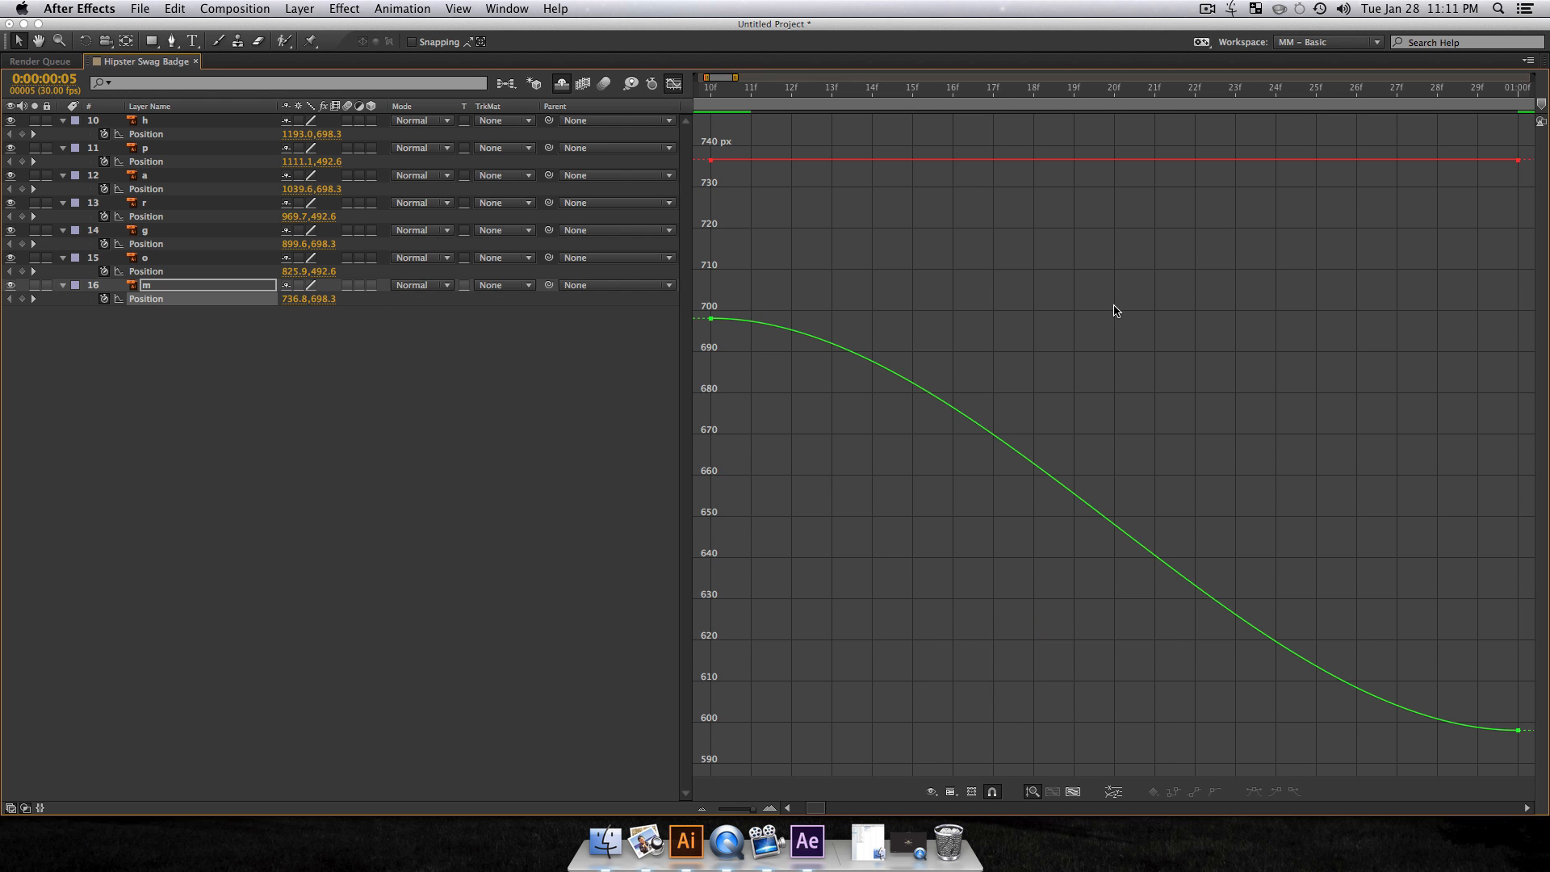
Step: Try reshaping the m layer's Position curve from its first keyframe on the value graph, and undo the change
left_click_drag(808, 271, 658, 357)
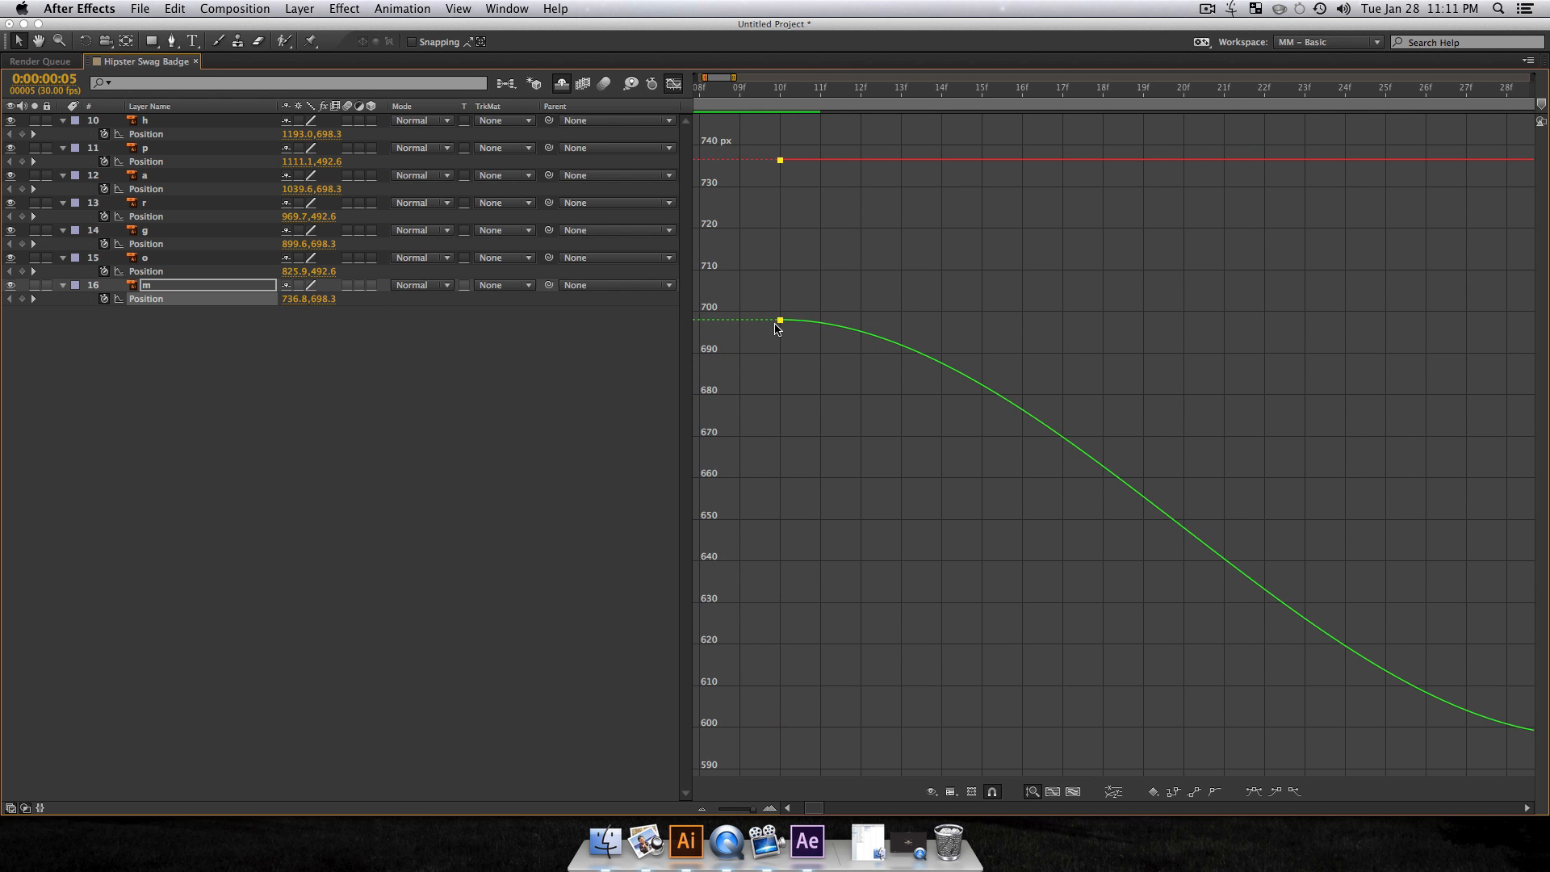
left_click_drag(779, 320, 861, 335)
key("super+z")
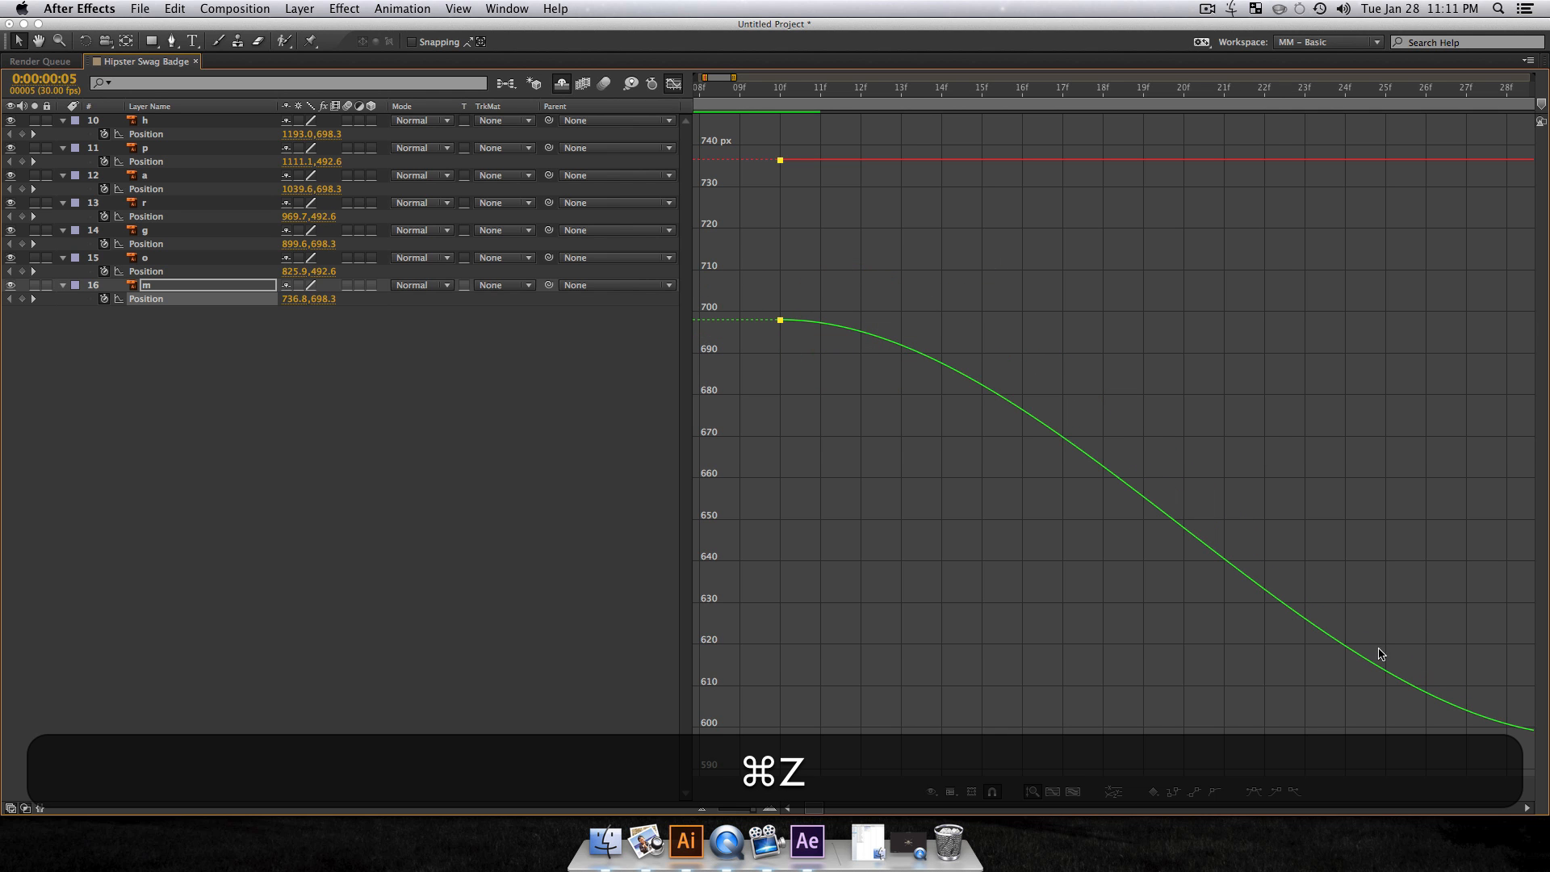
key("space")
left_click_drag(1393, 491, 1288, 474)
left_click(197, 380)
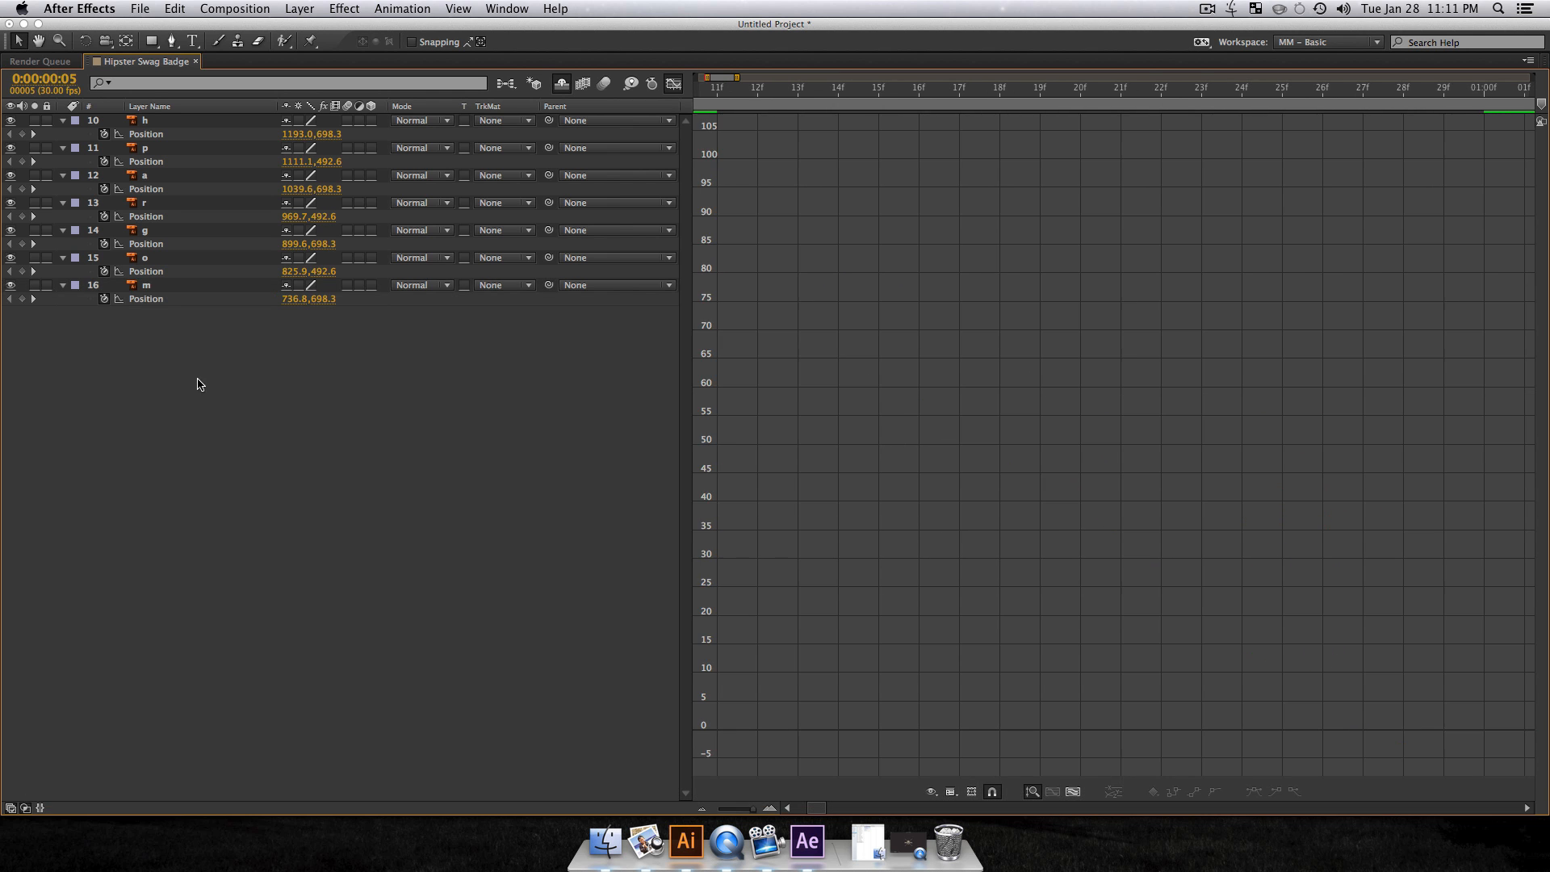
Step: Separate the m layer's Position into X and Y dimensions and fit both curves in the graph
left_click(146, 299)
right_click(150, 304)
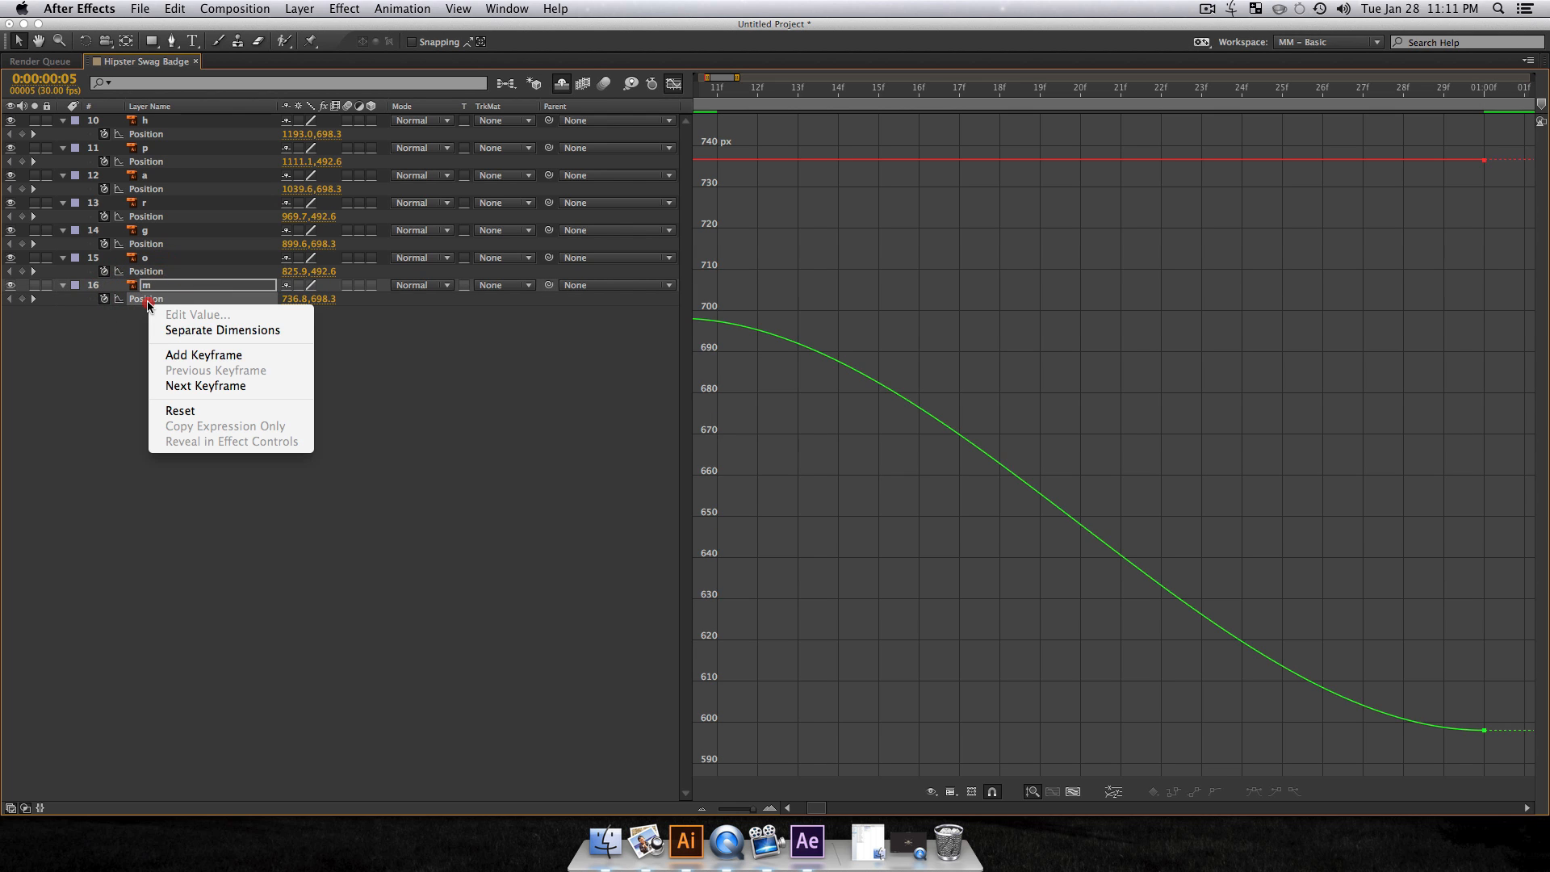
left_click(220, 331)
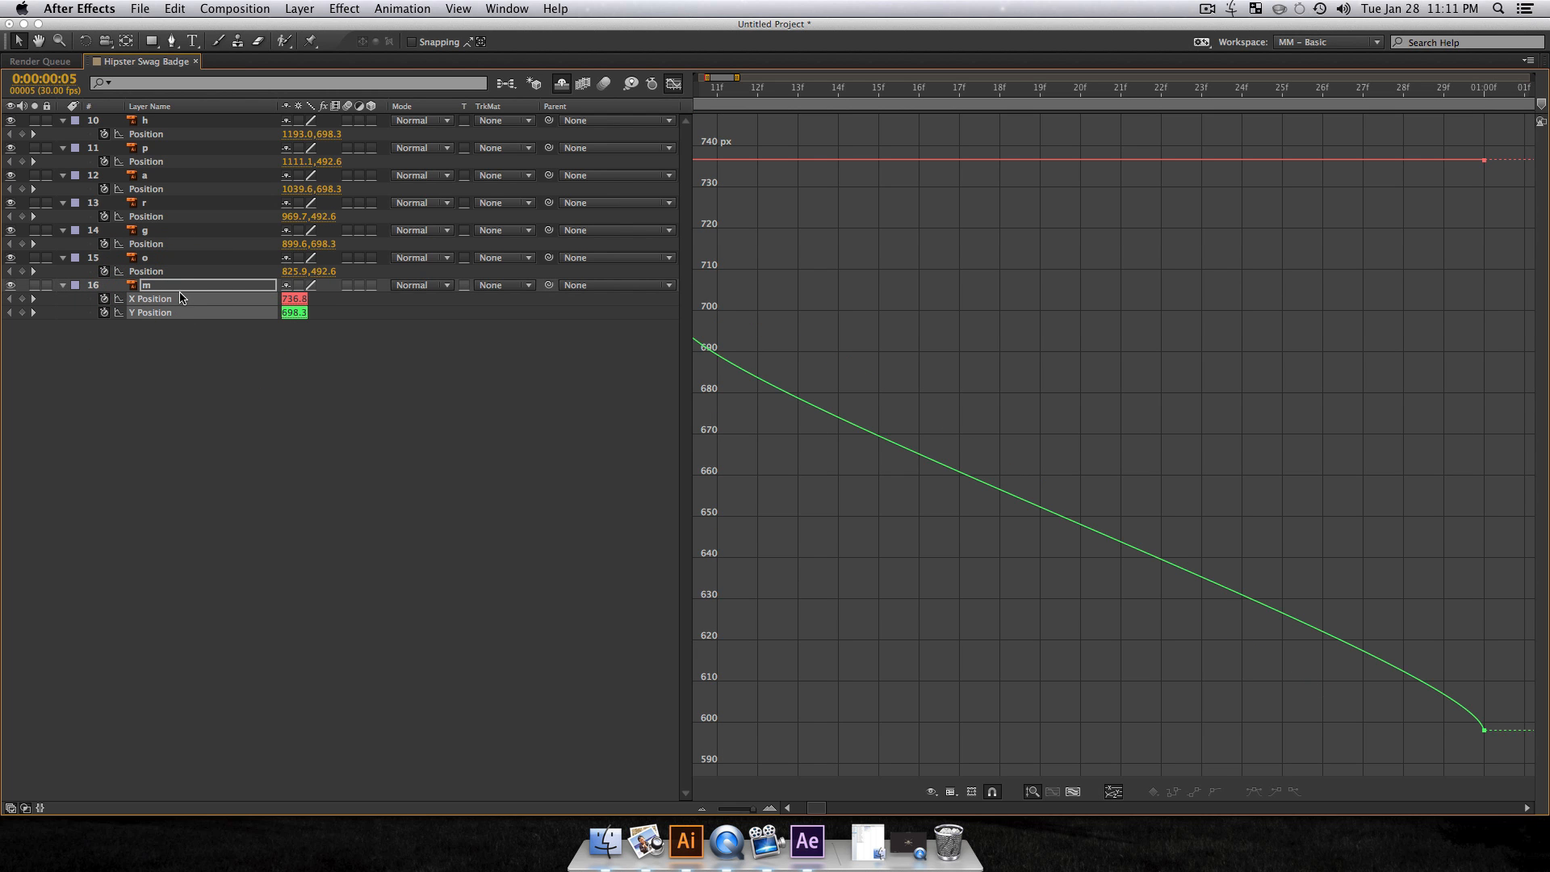
left_click(1115, 794)
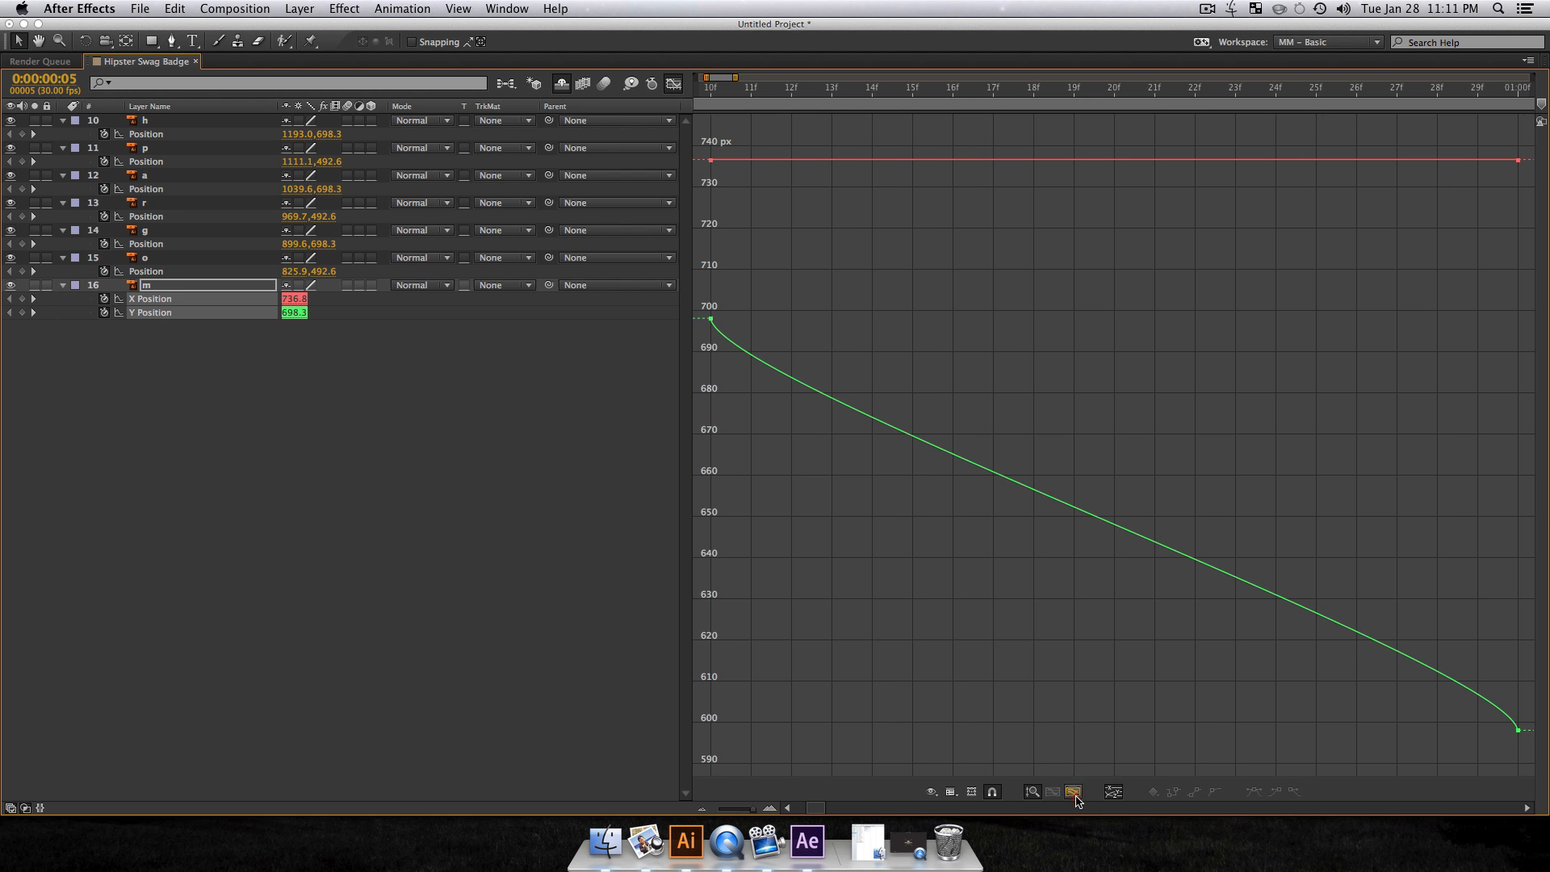
Step: Flatten the outgoing handle of m's first Y Position keyframe and extend it horizontally to about 0:00:00:22
left_click(1039, 432)
left_click(892, 294)
left_click_drag(935, 304, 691, 331)
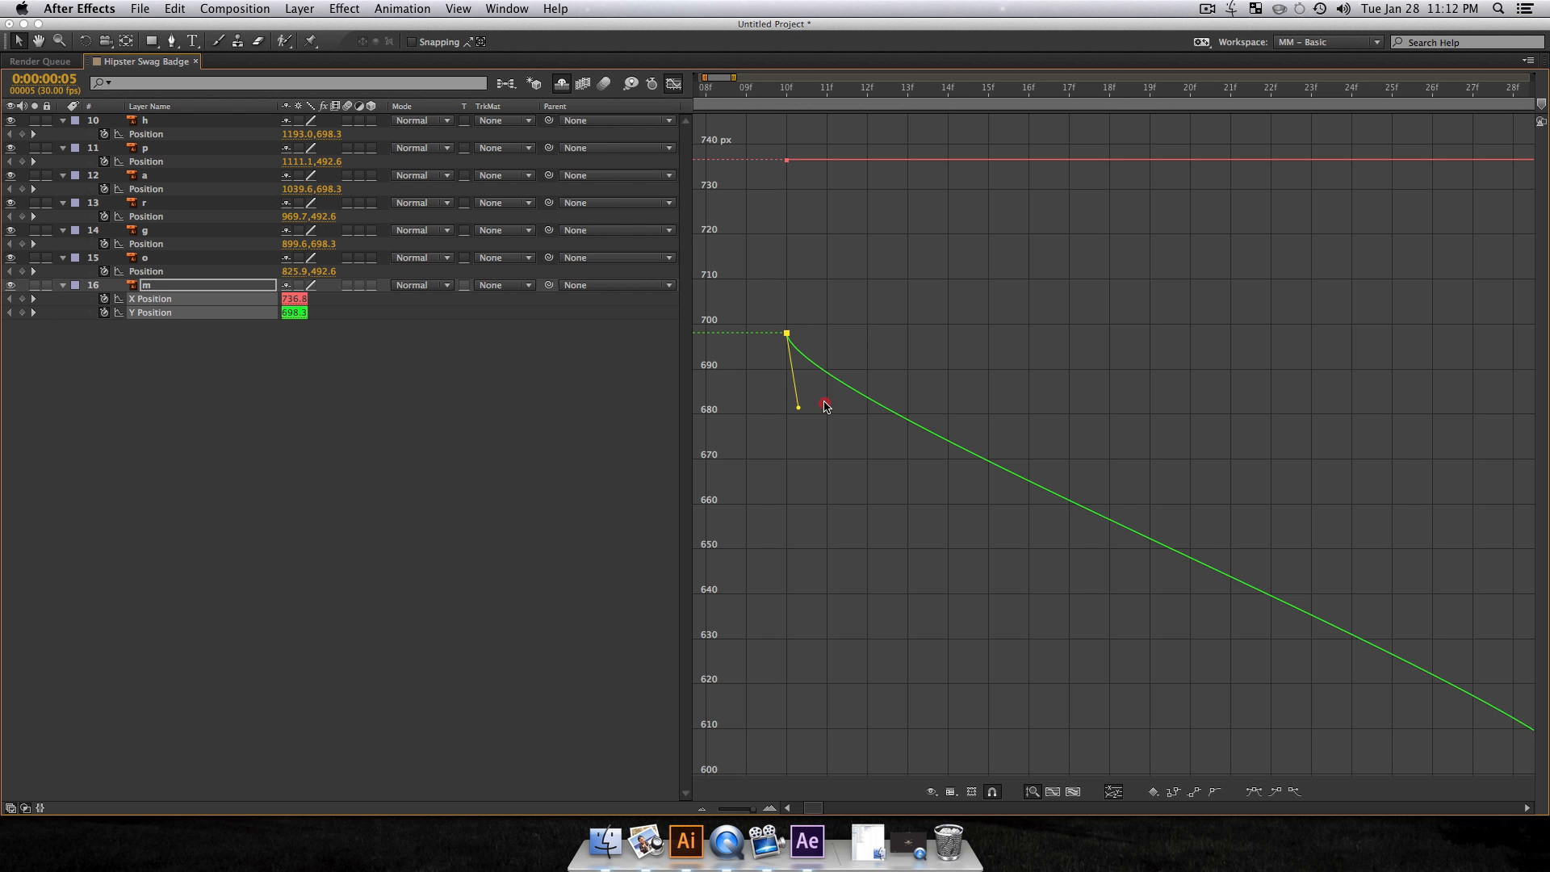
left_click_drag(826, 406, 1266, 347)
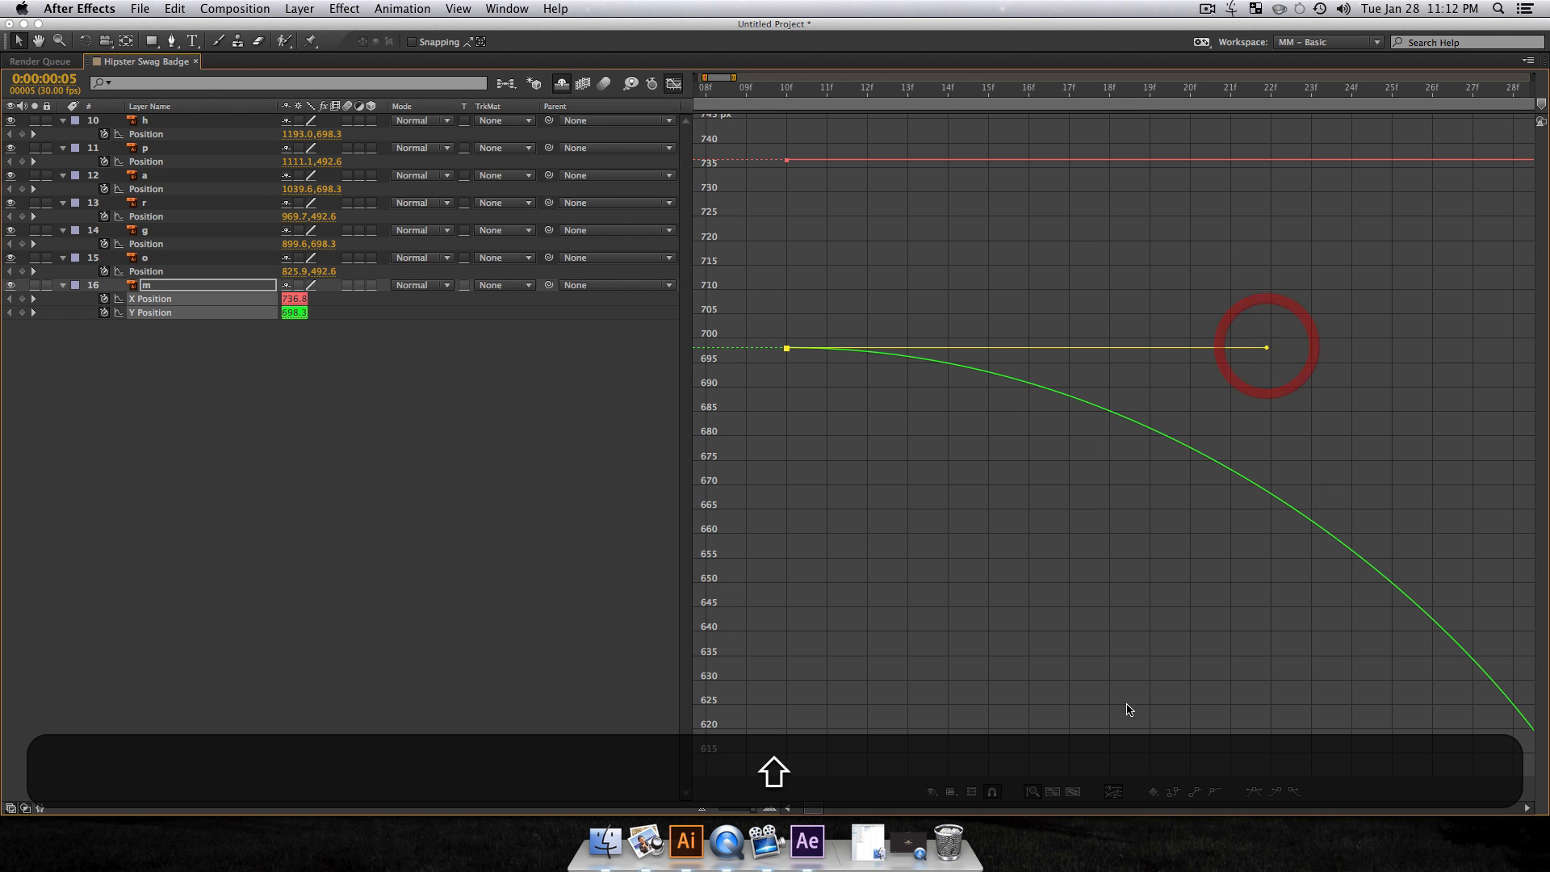
Step: Flatten the incoming handle of m's last Y Position keyframe and extend it back to about 0:00:00:21
left_click(1053, 791)
left_click(1072, 791)
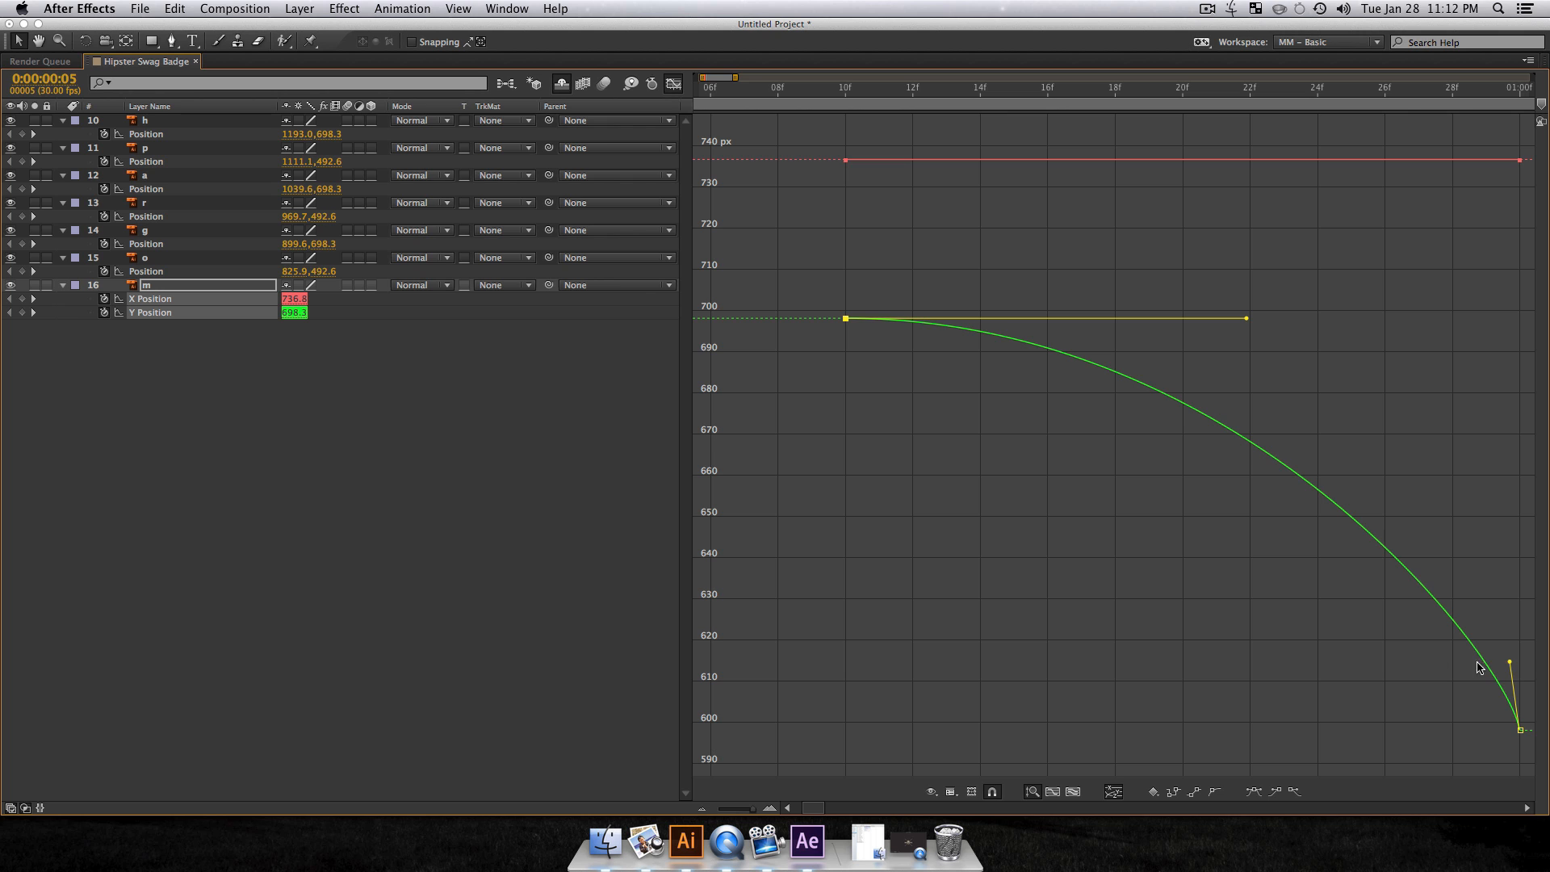
left_click_drag(1508, 663, 1209, 739)
left_click_drag(896, 319, 914, 319)
key("super+z")
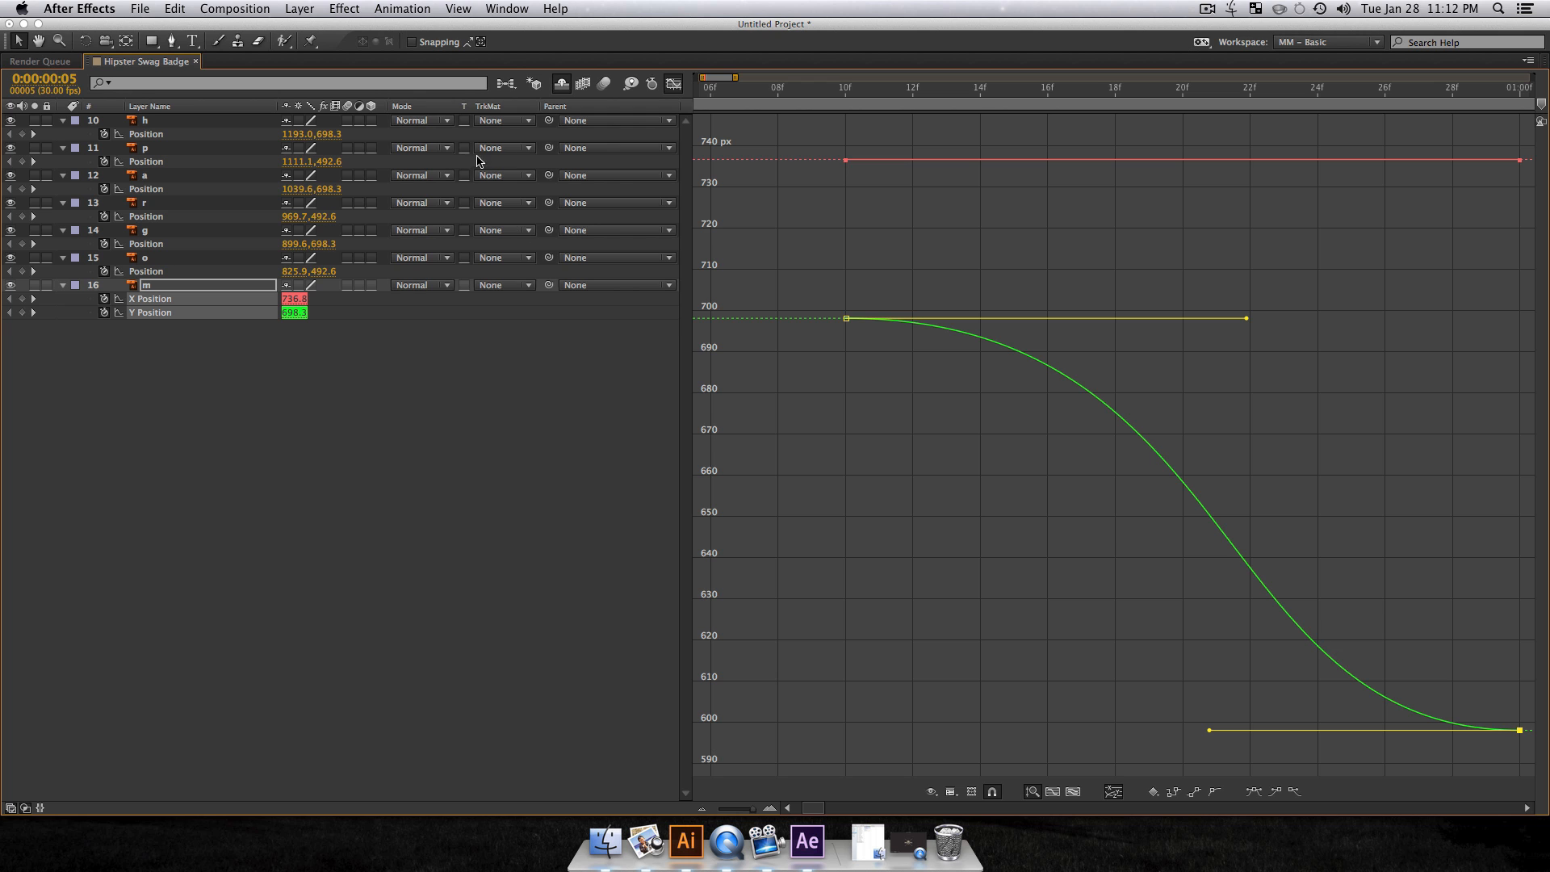
Step: Restore the full panel layout, solo the m layer and play back its eased movement
left_click(486, 466)
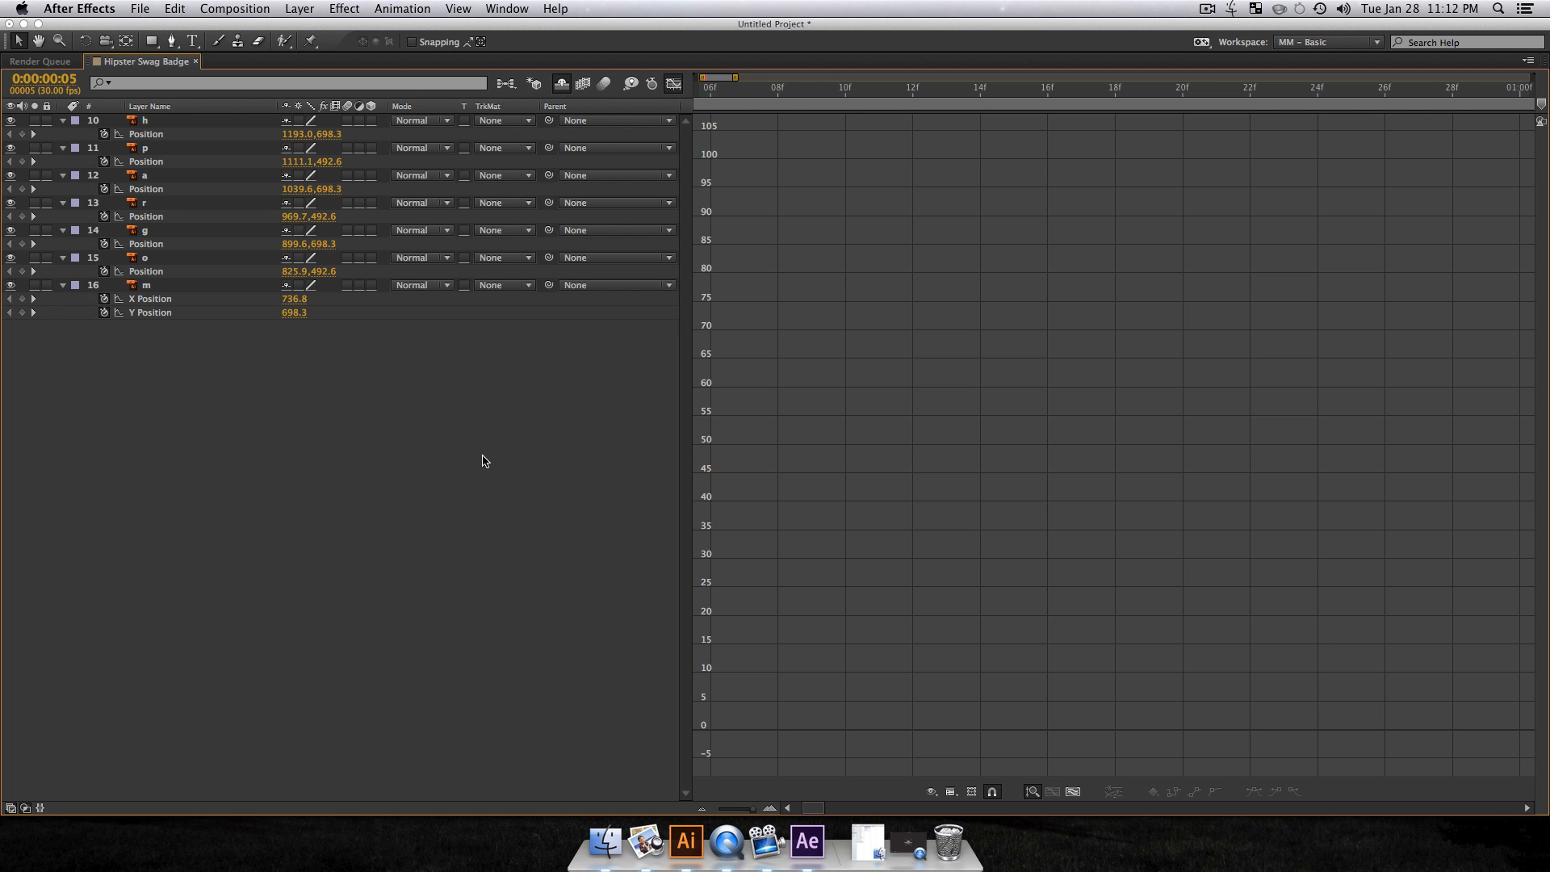
key("grave")
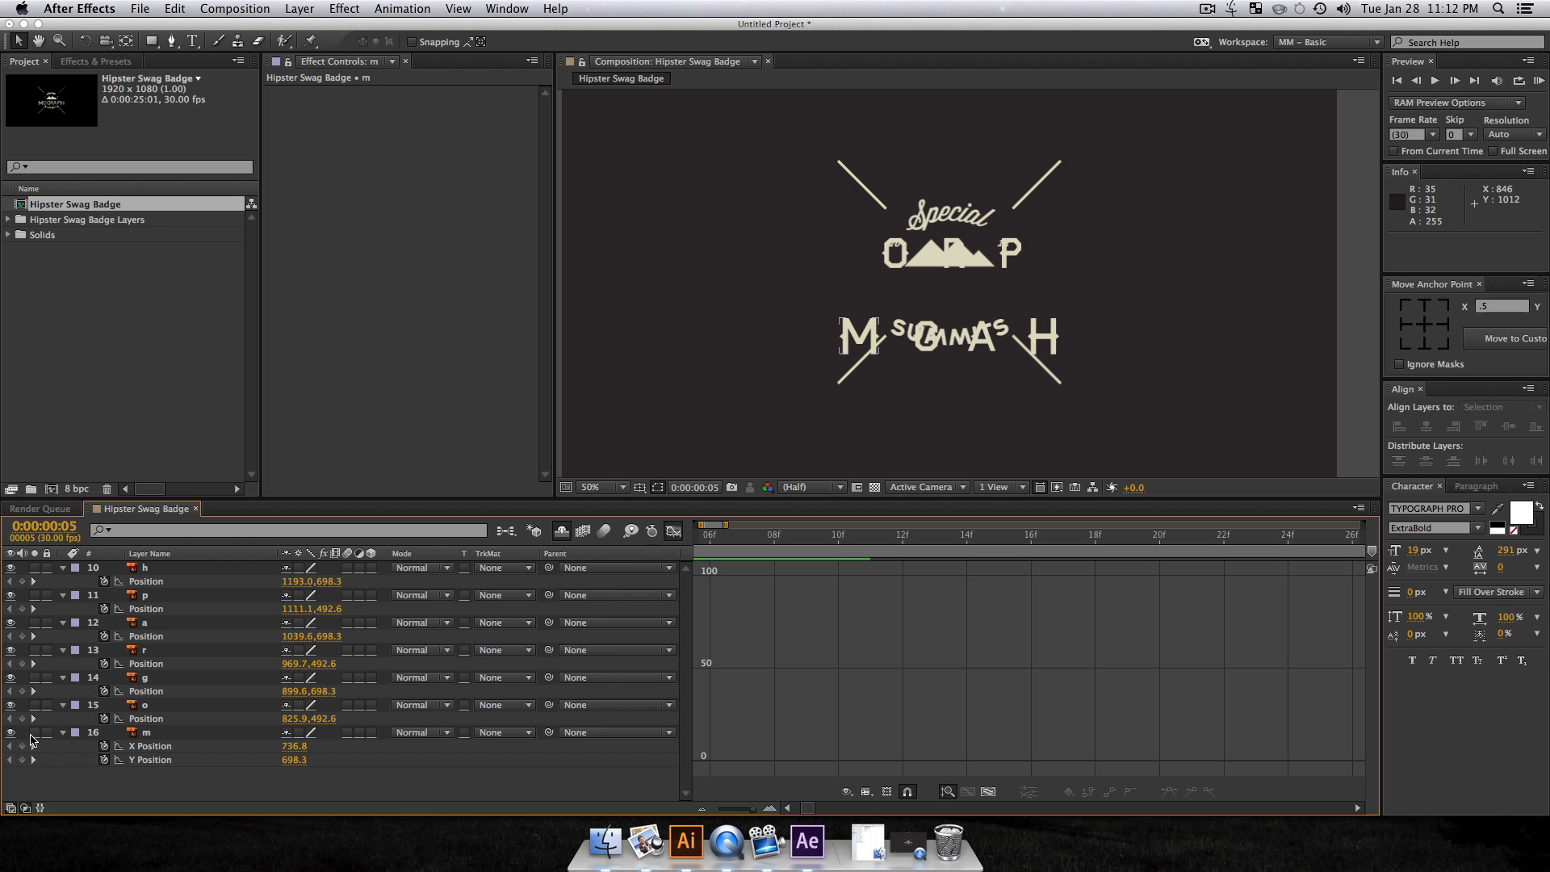
left_click(33, 732)
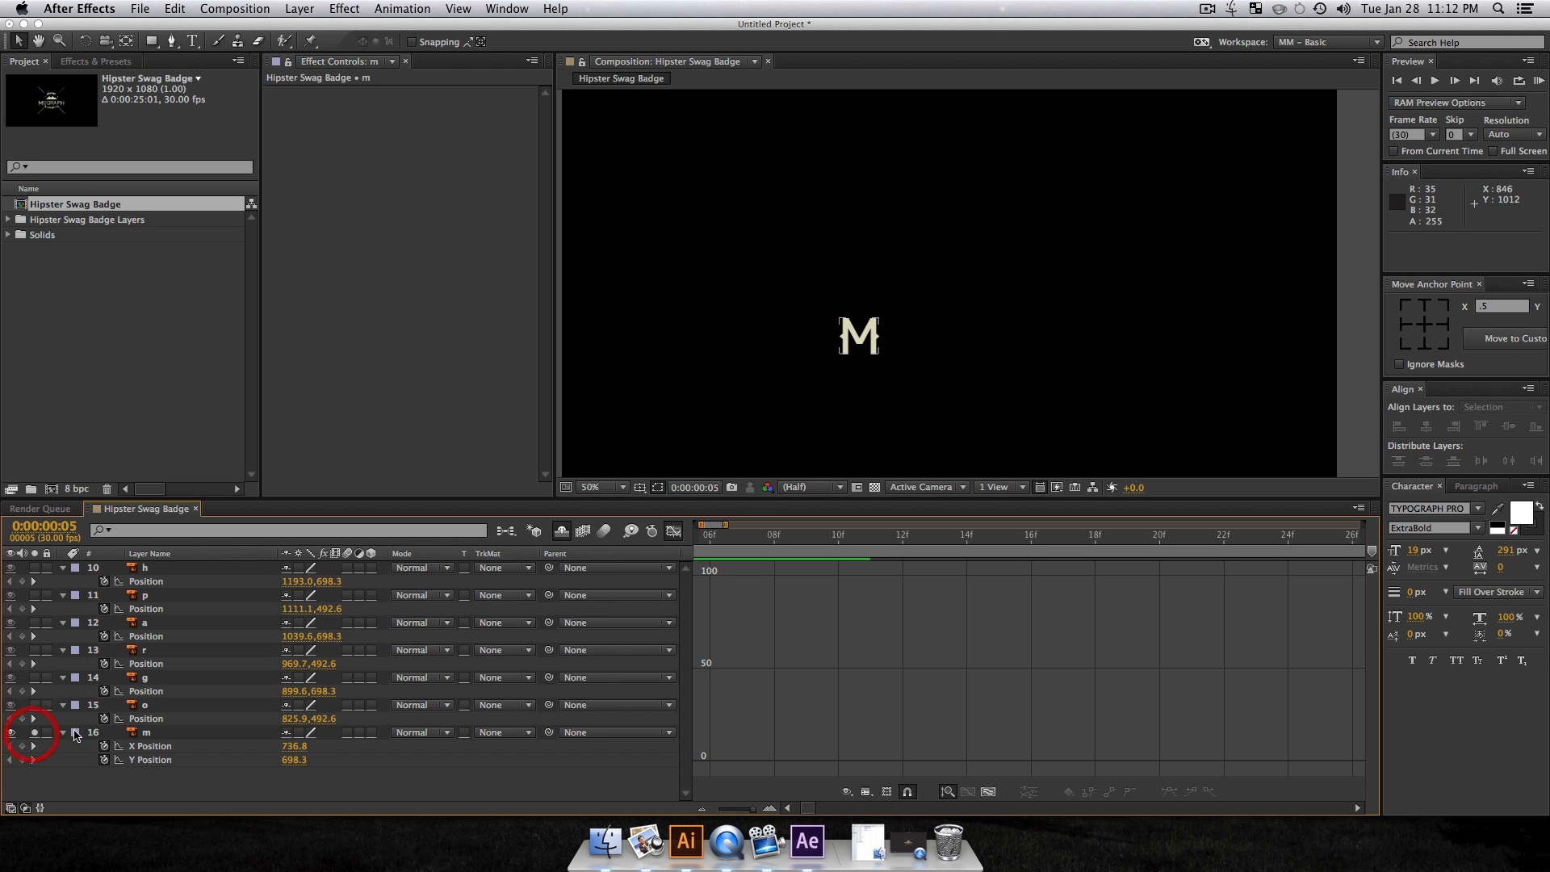
left_click_drag(751, 544, 623, 552)
key("space")
key("space")
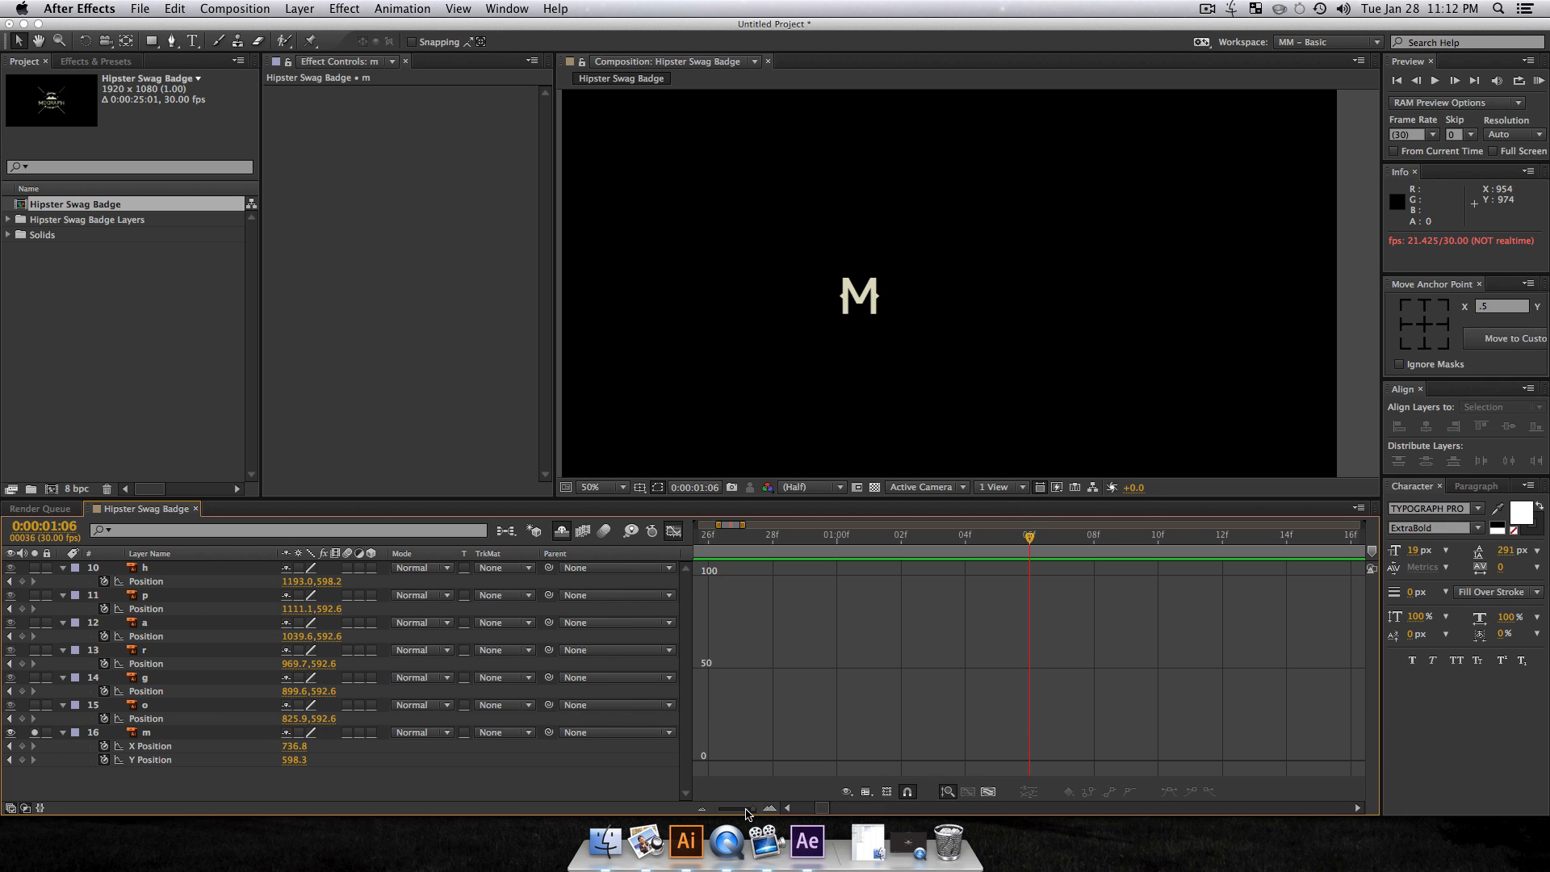
Step: Widen the timeline's visible time range and leave the Graph Editor
left_click_drag(750, 808, 723, 812)
left_click(673, 530)
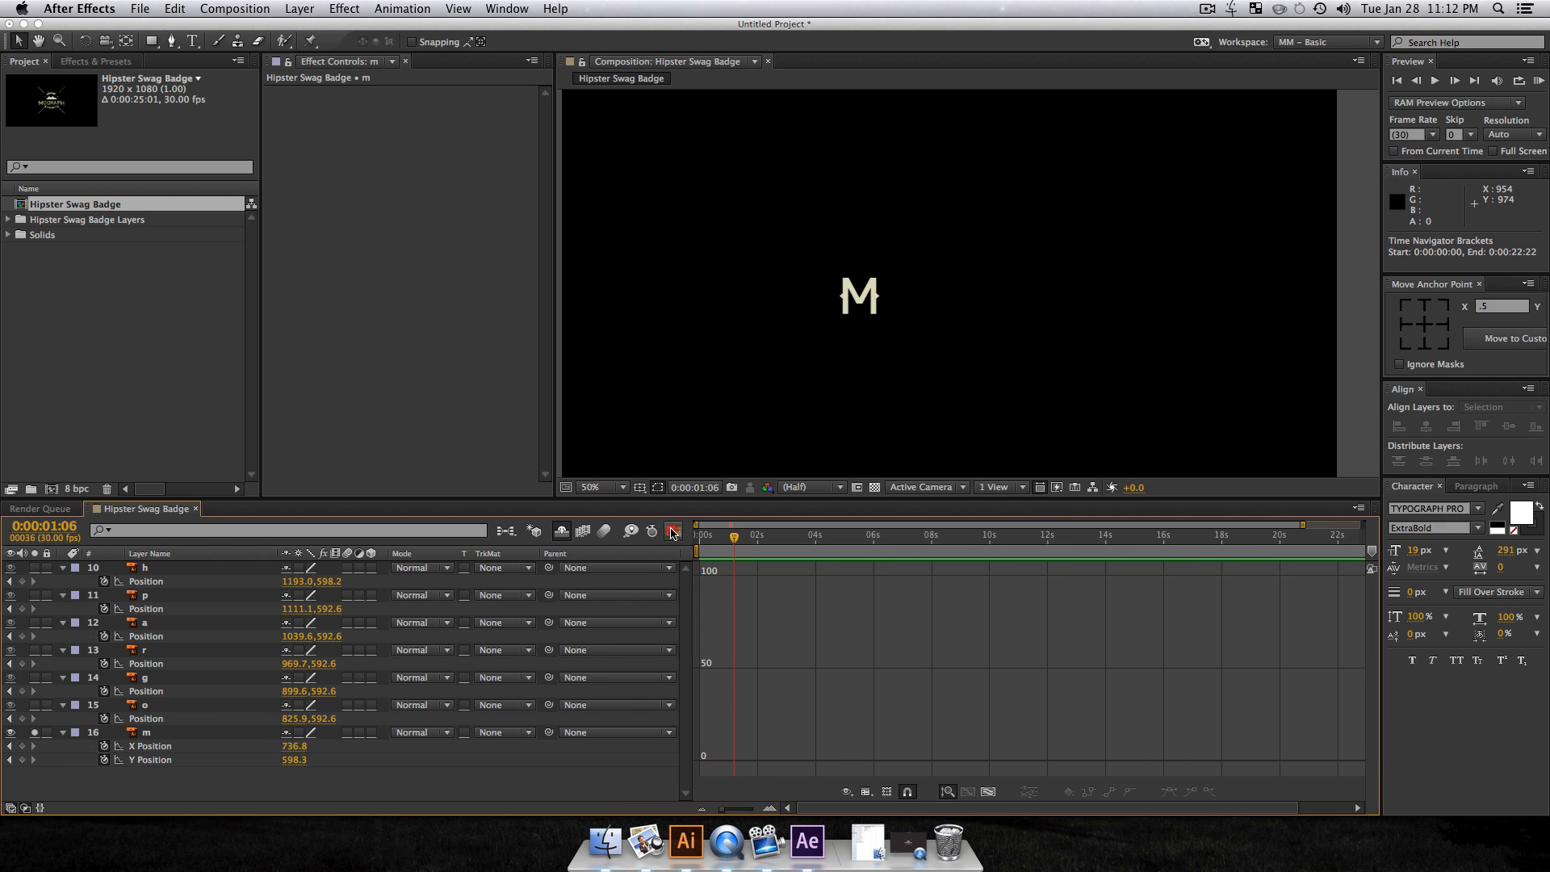
Step: Replay the soloed m layer's movement several times from the start of the composition
left_click_drag(731, 556, 710, 552)
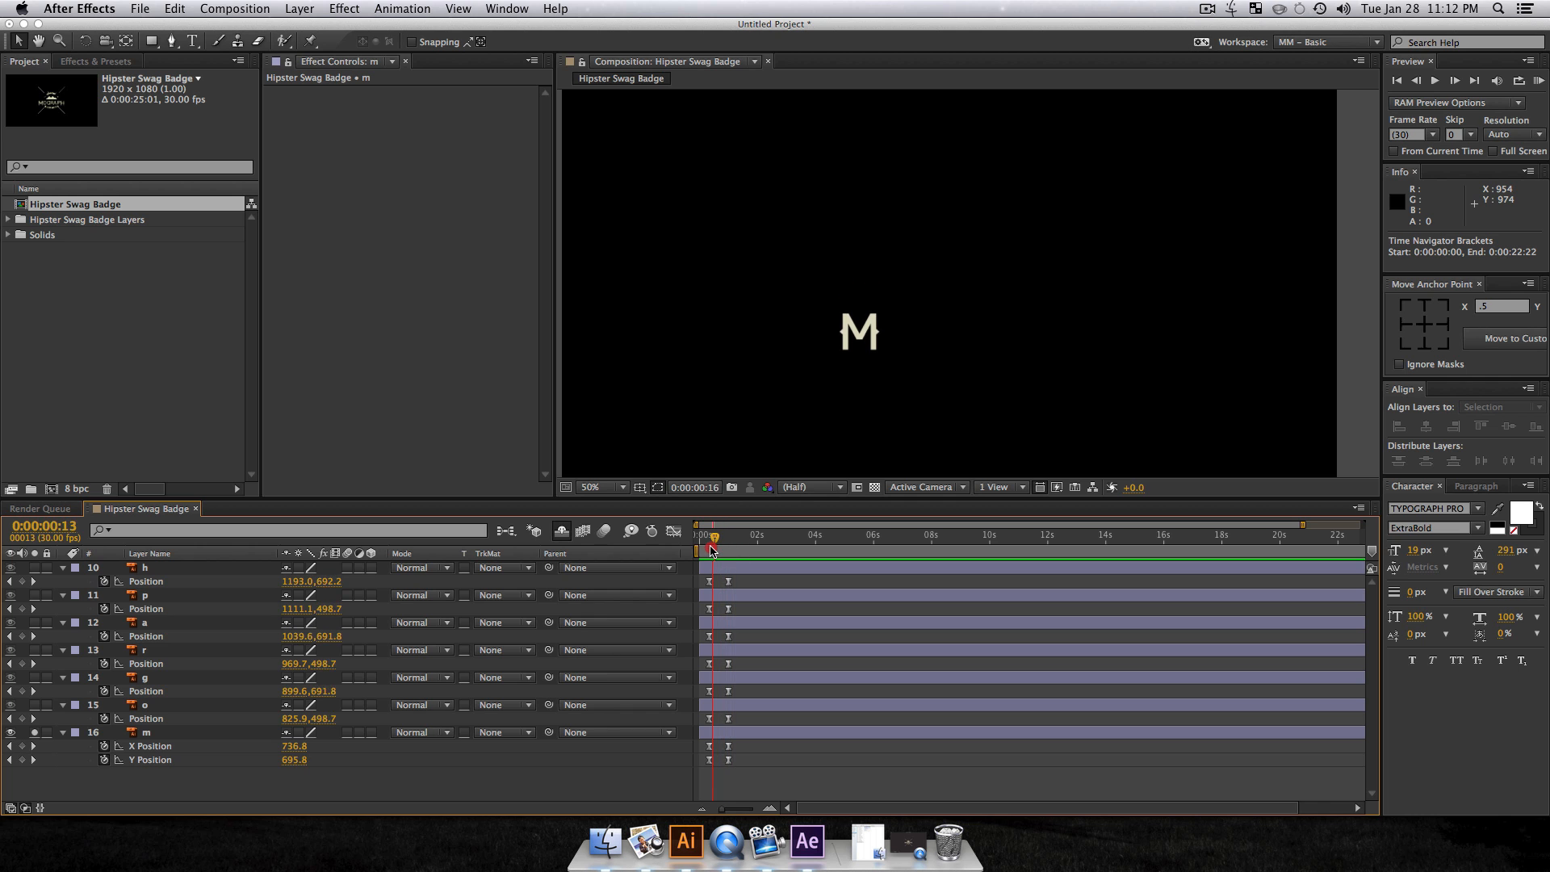
key("space")
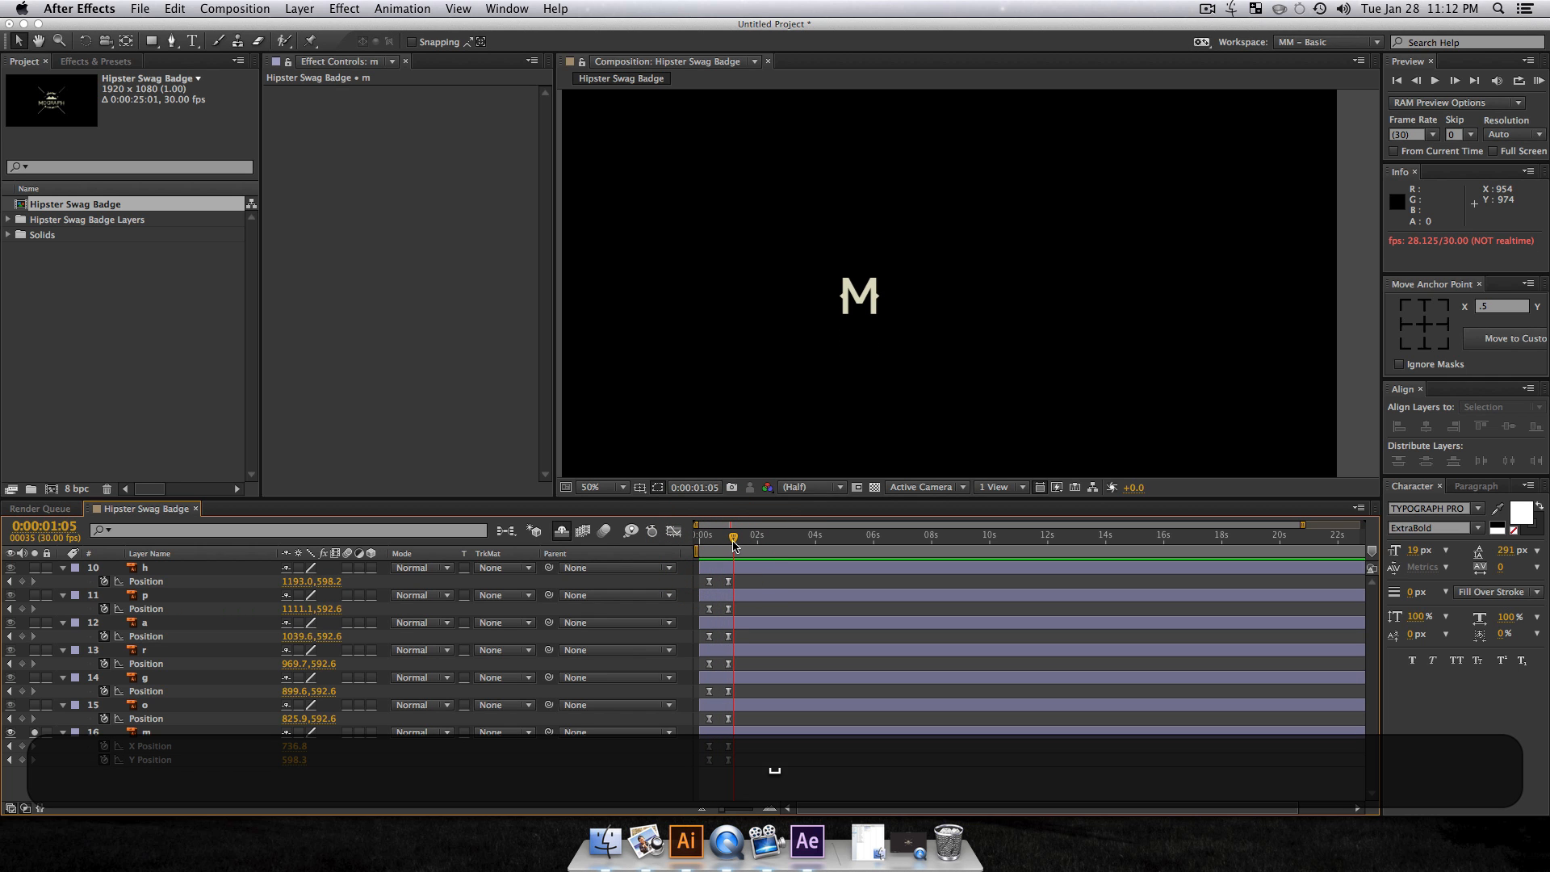
left_click(719, 548)
left_click_drag(718, 548, 699, 551)
key("space")
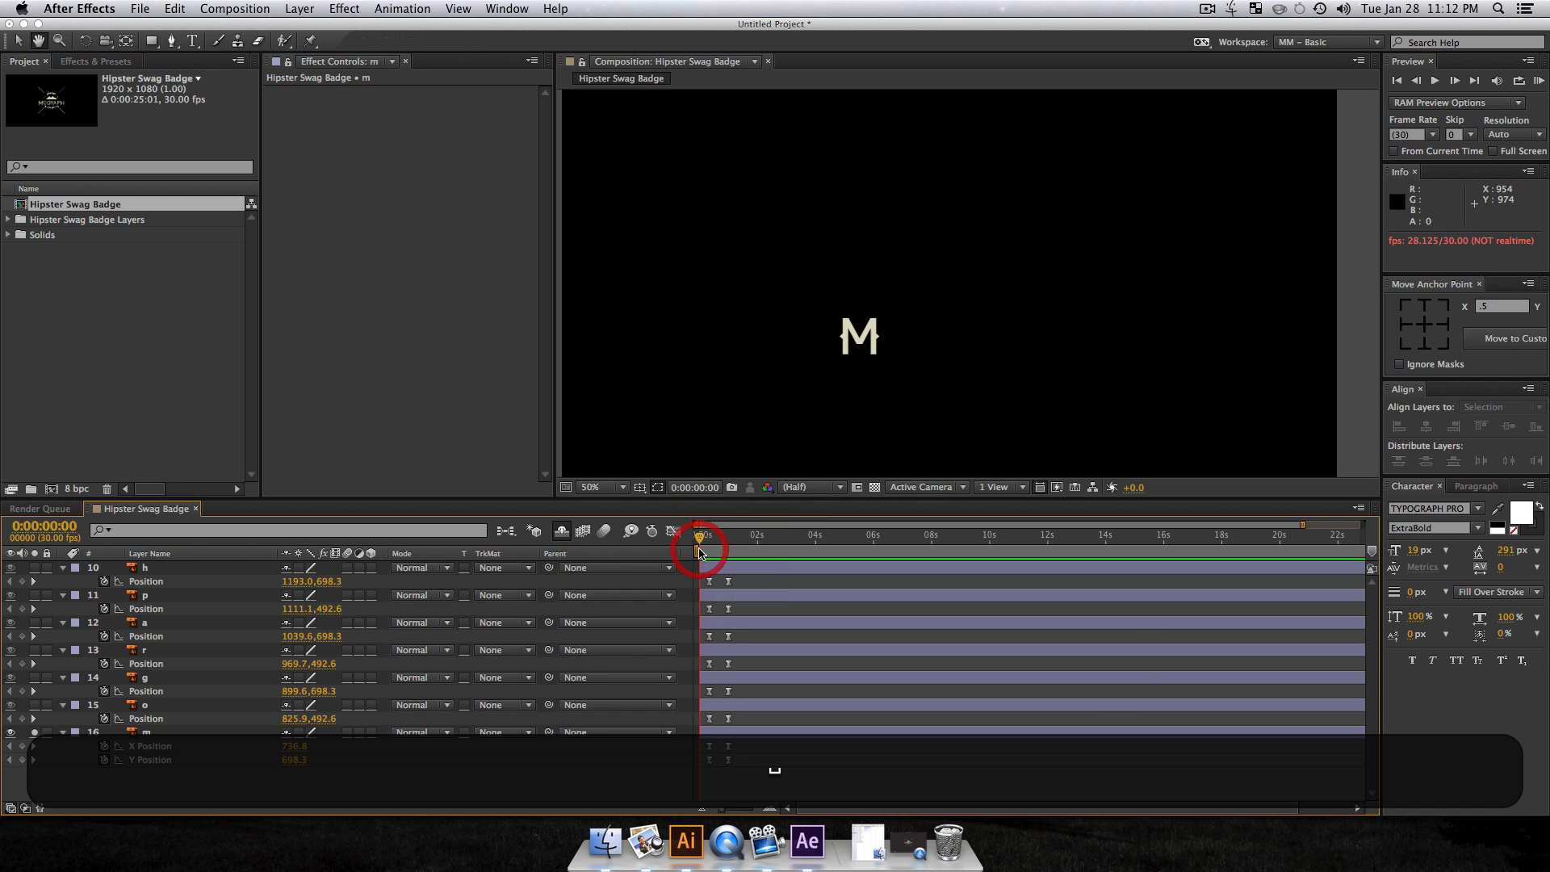
key("space")
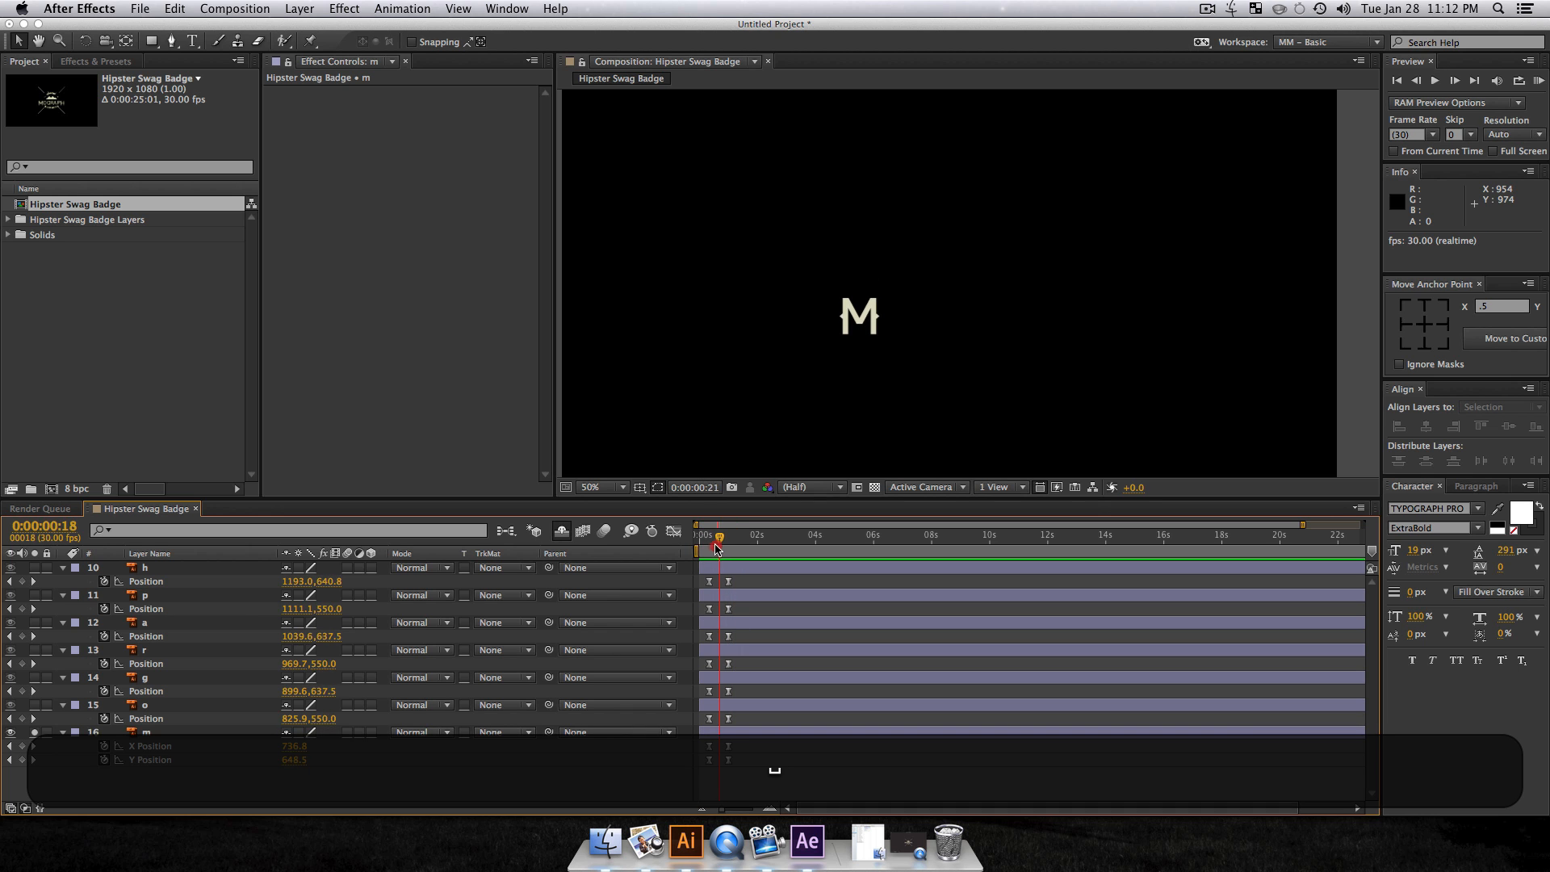
key("space")
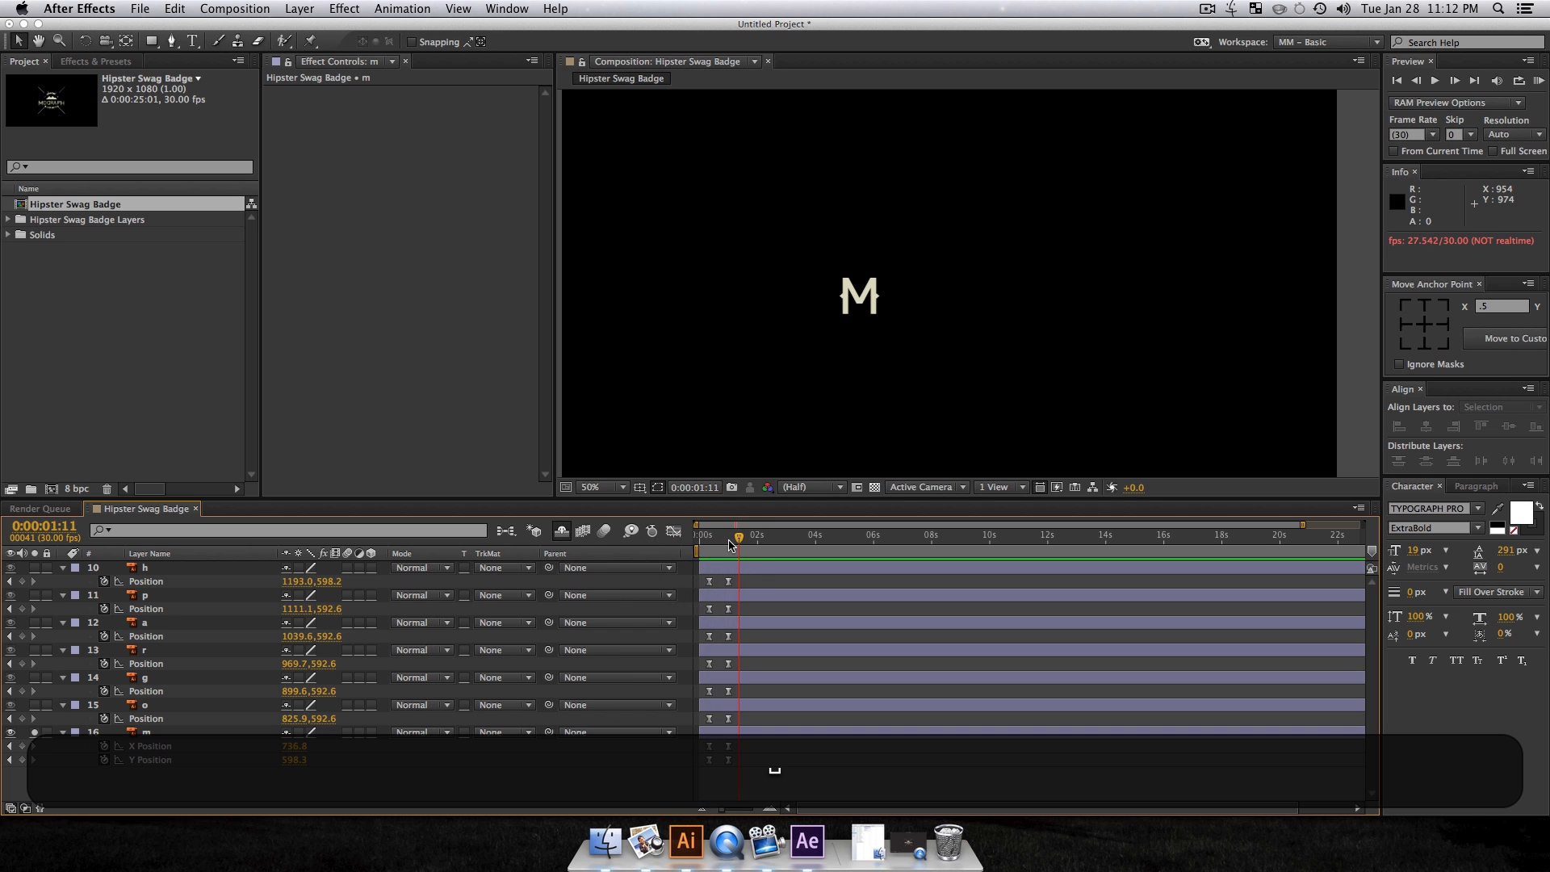
left_click_drag(727, 543, 698, 574)
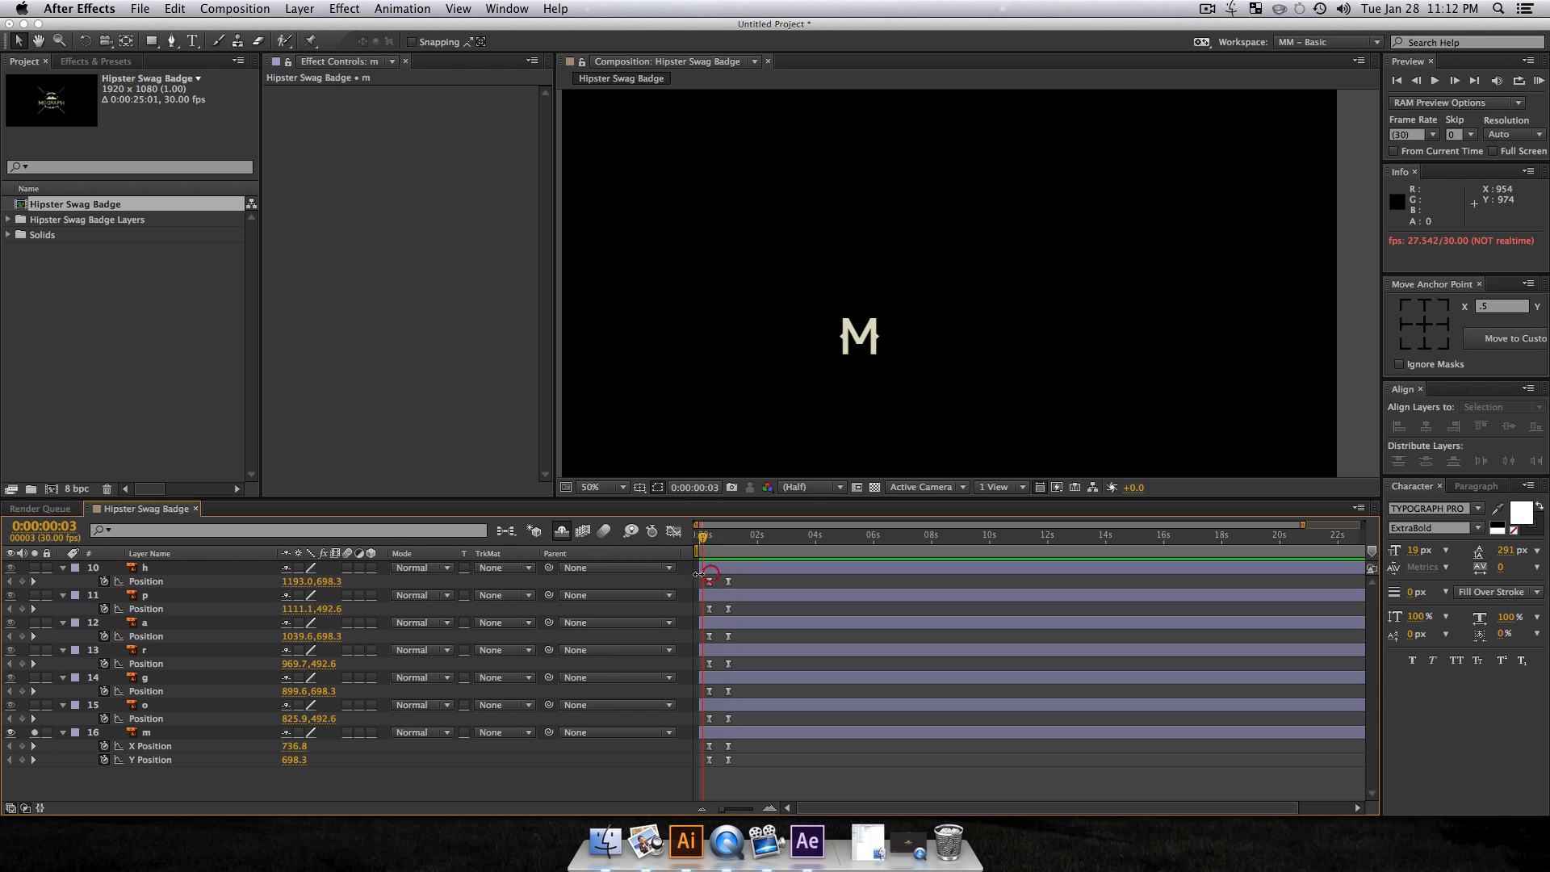
Step: Display m's Y Position curve in the Graph Editor and unsolo the m layer
left_click(245, 807)
left_click(156, 760)
left_click(674, 531)
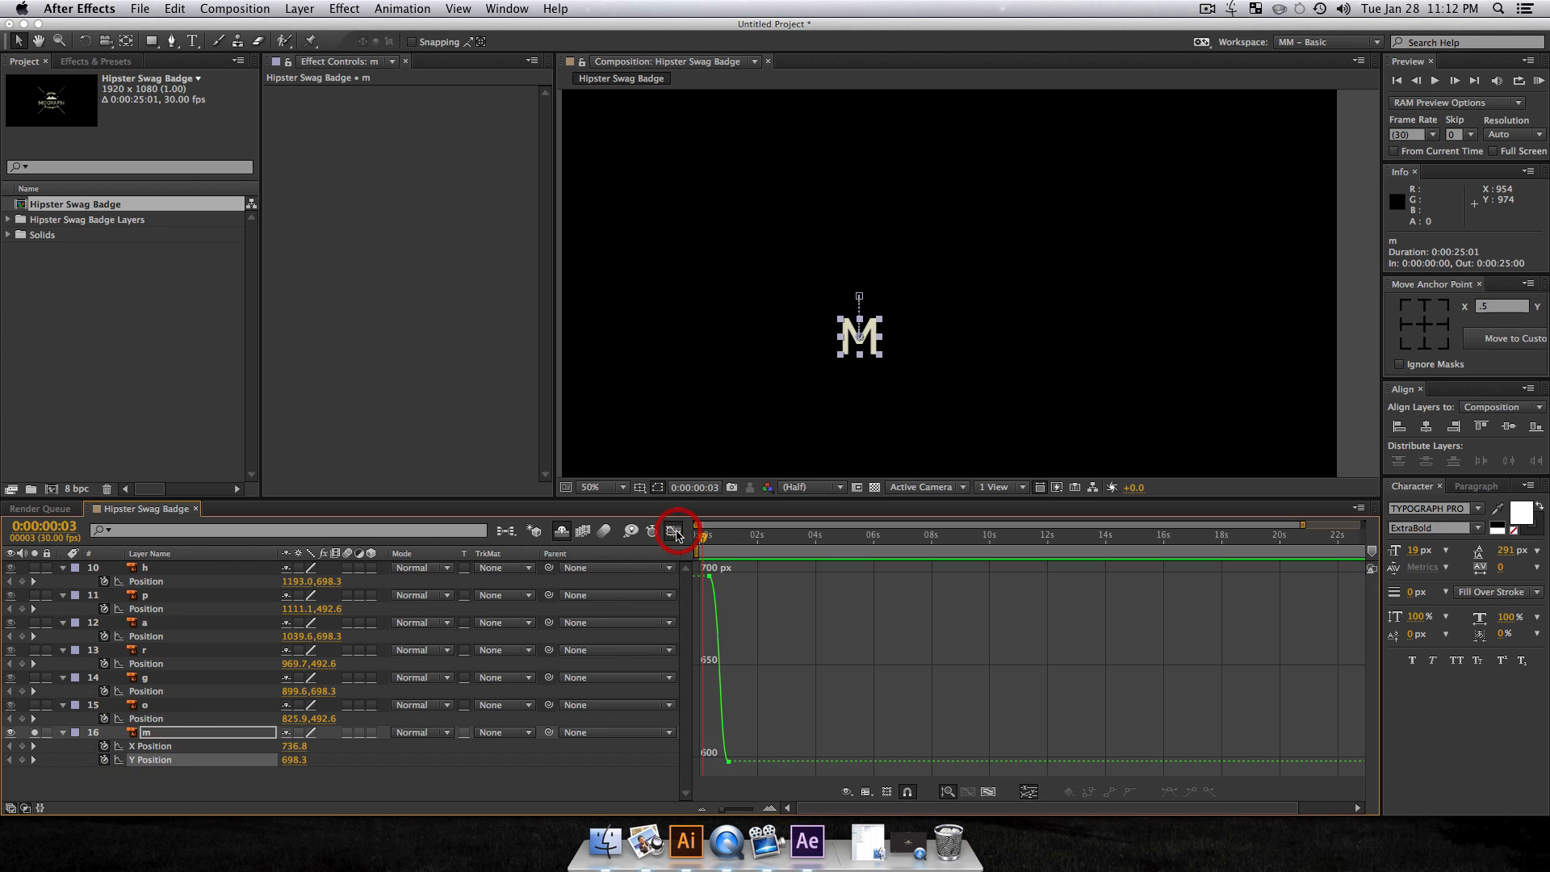
left_click(34, 733)
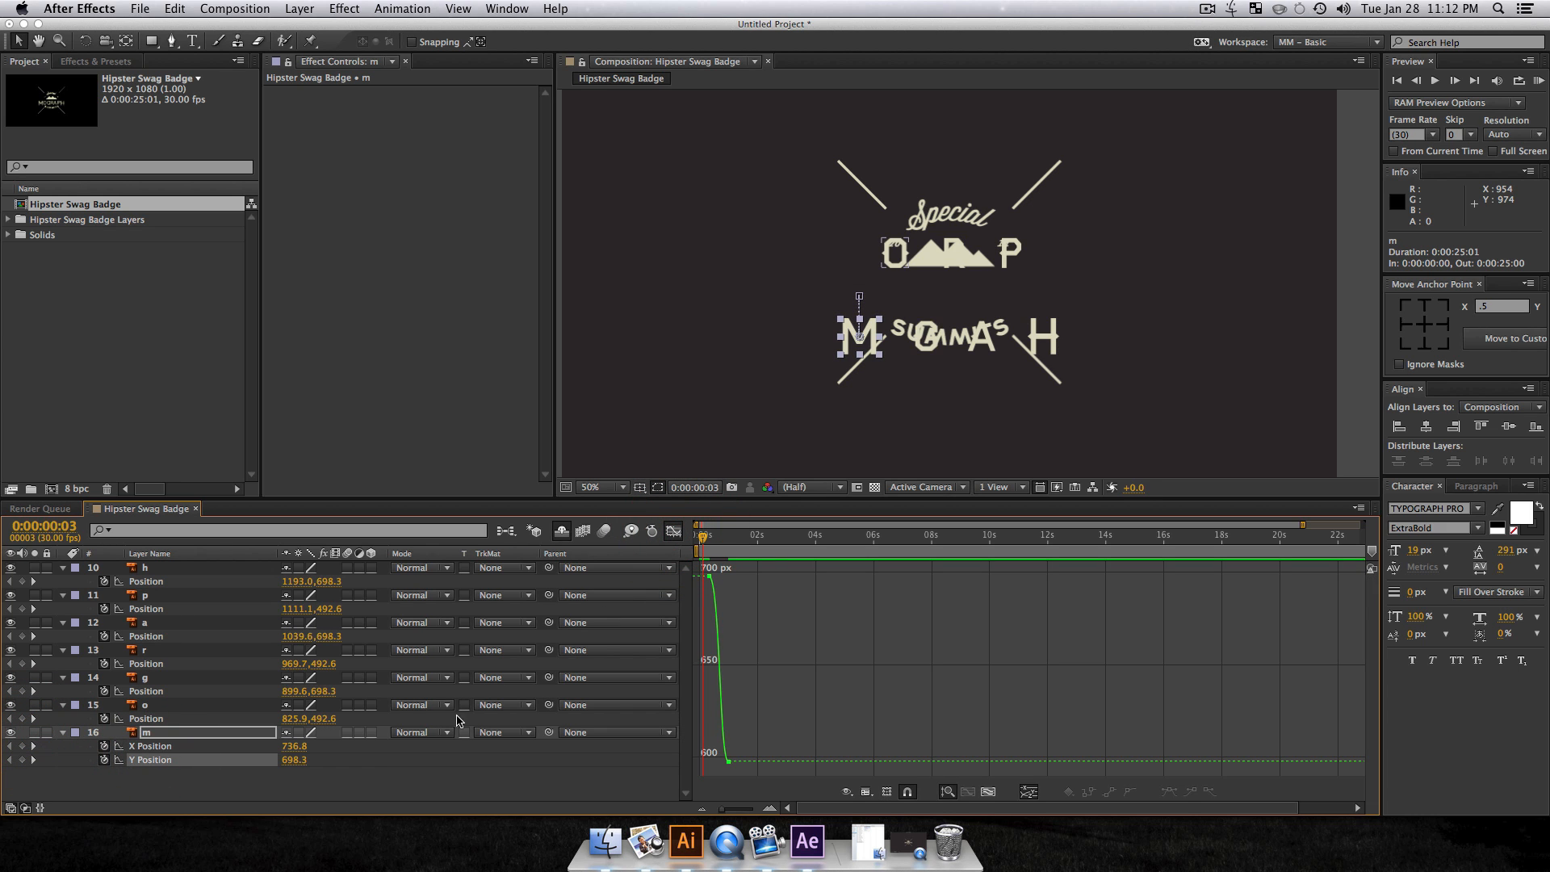
Step: Enlarge the timeline, fit m's Y Position curve to the view and switch it to the speed graph
left_click(144, 733)
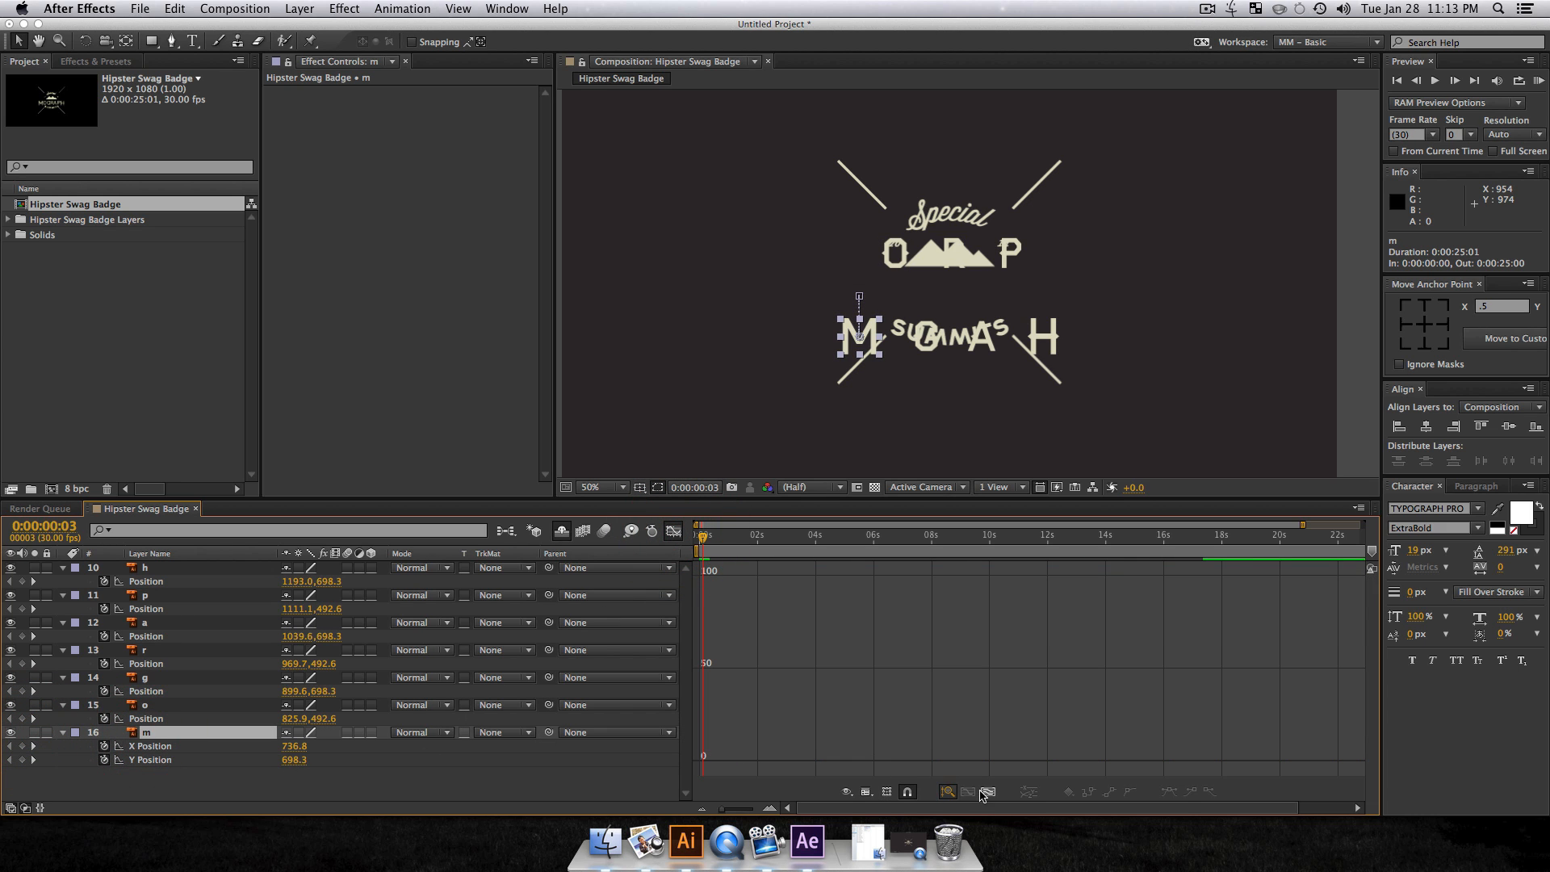
left_click(985, 791)
left_click(585, 752)
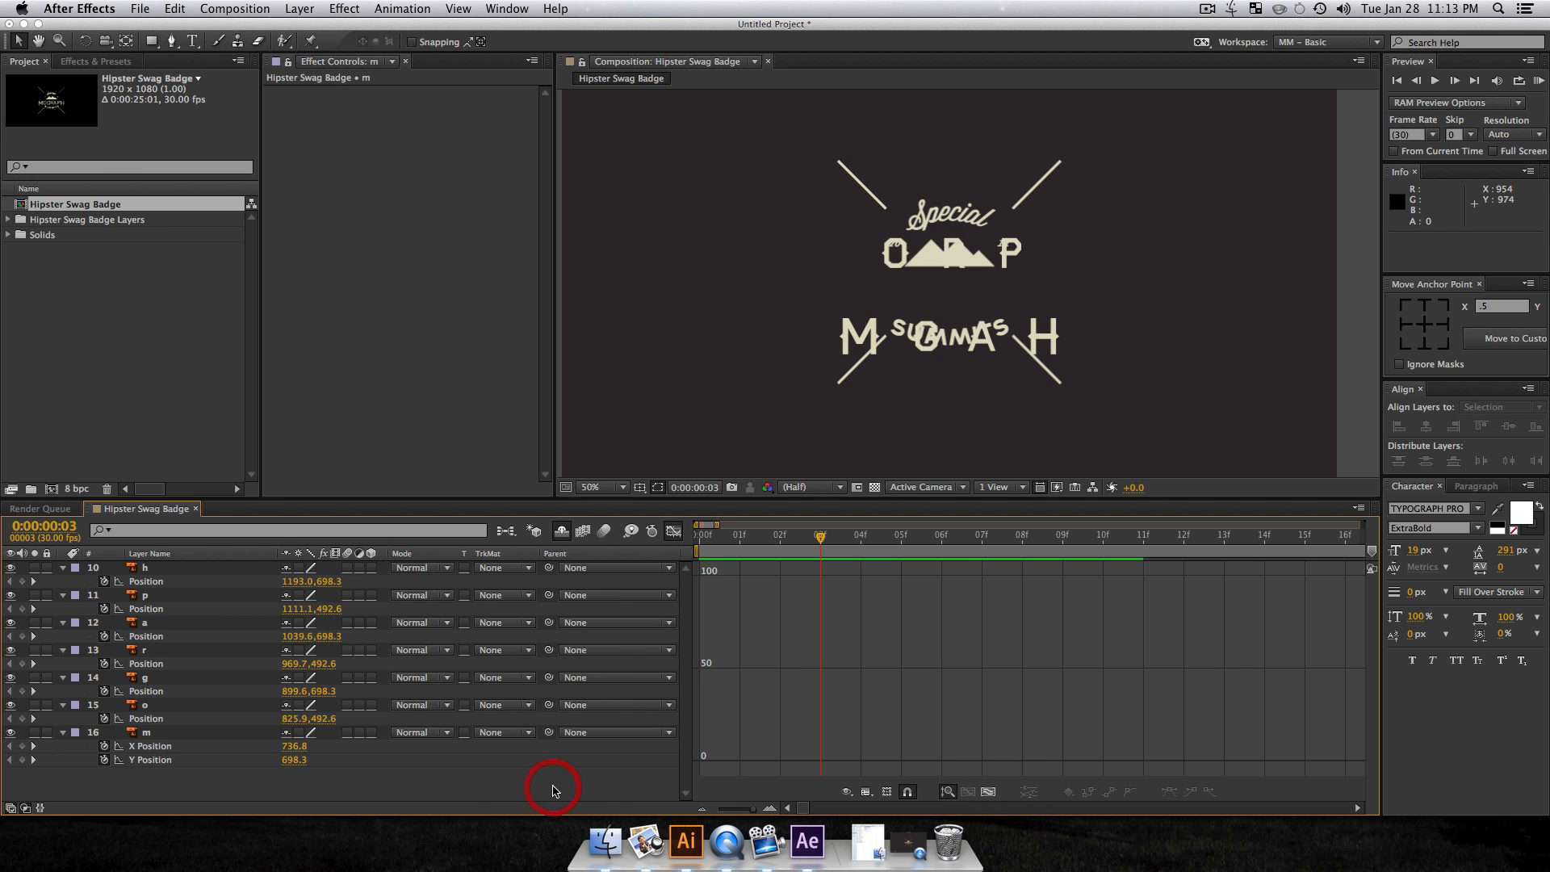
key("grave")
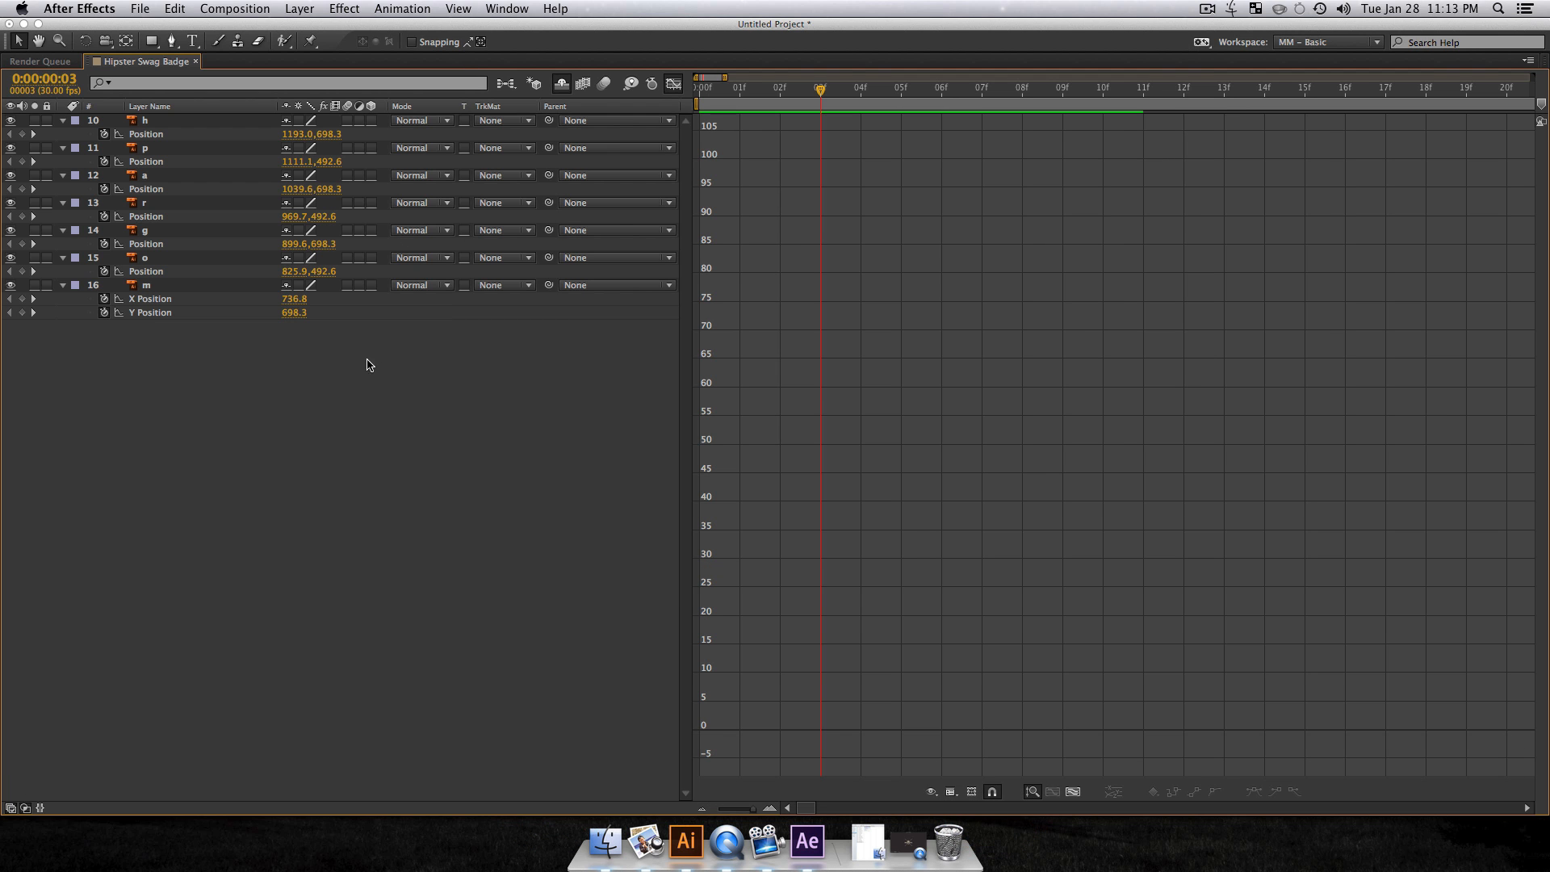
left_click(141, 299)
left_click(144, 312)
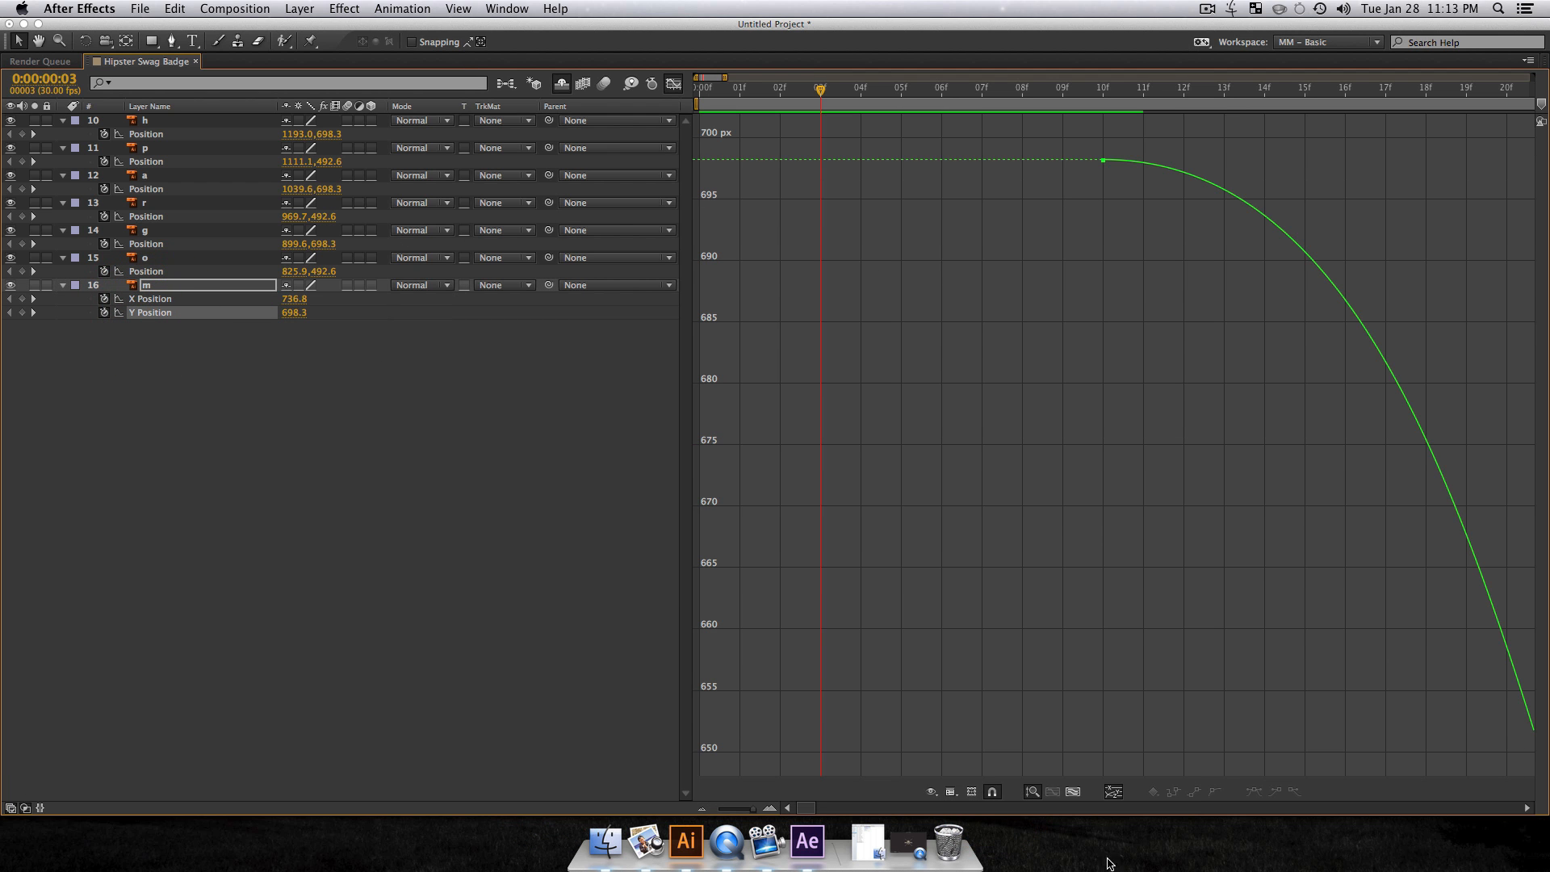
left_click(1073, 792)
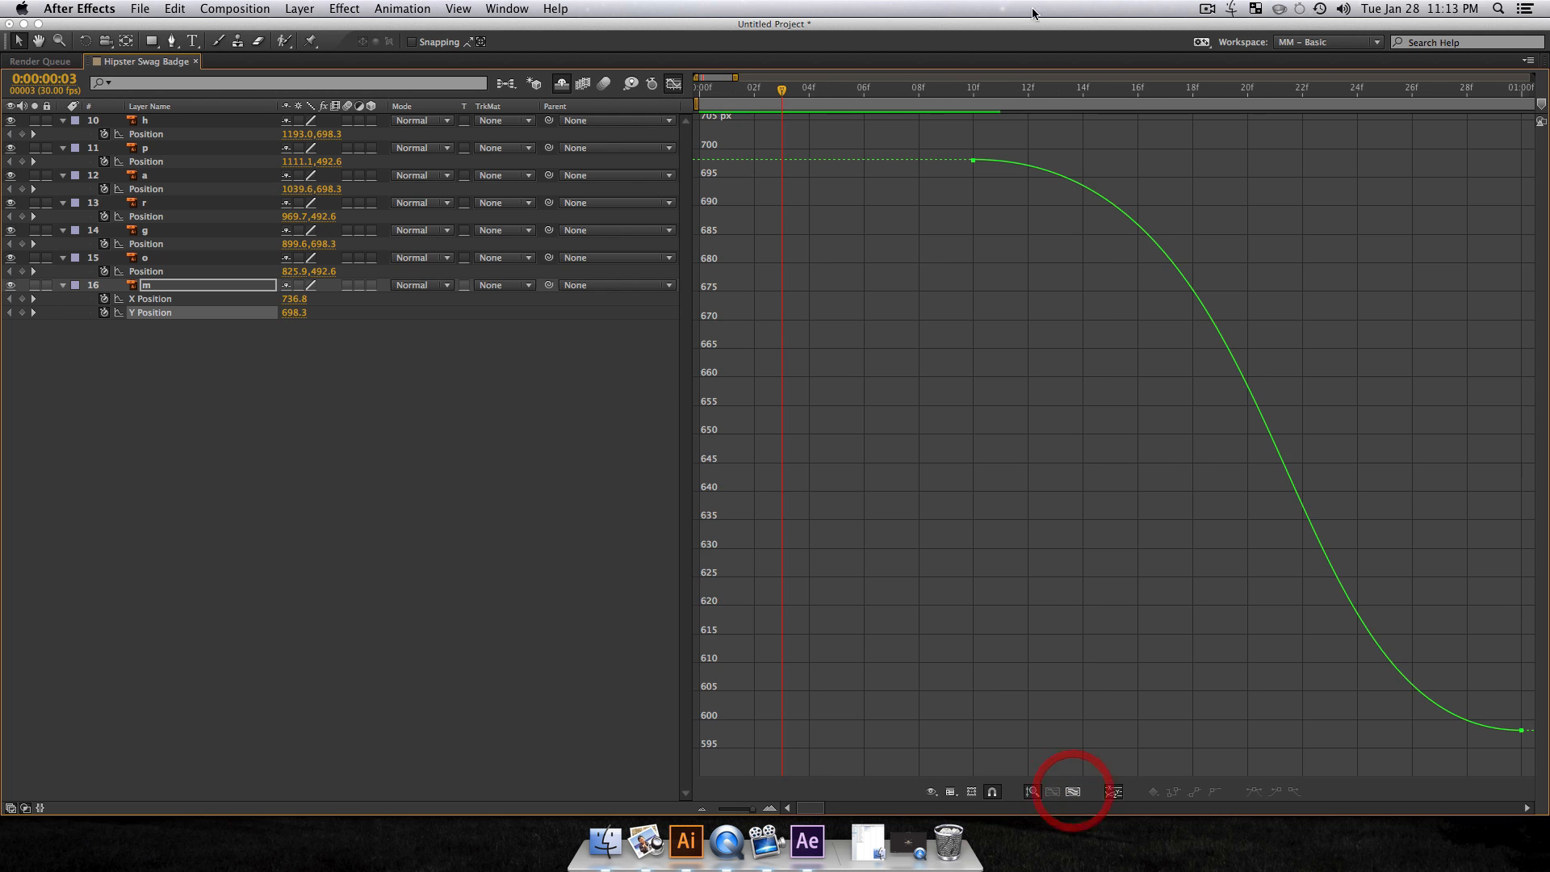
left_click(958, 799)
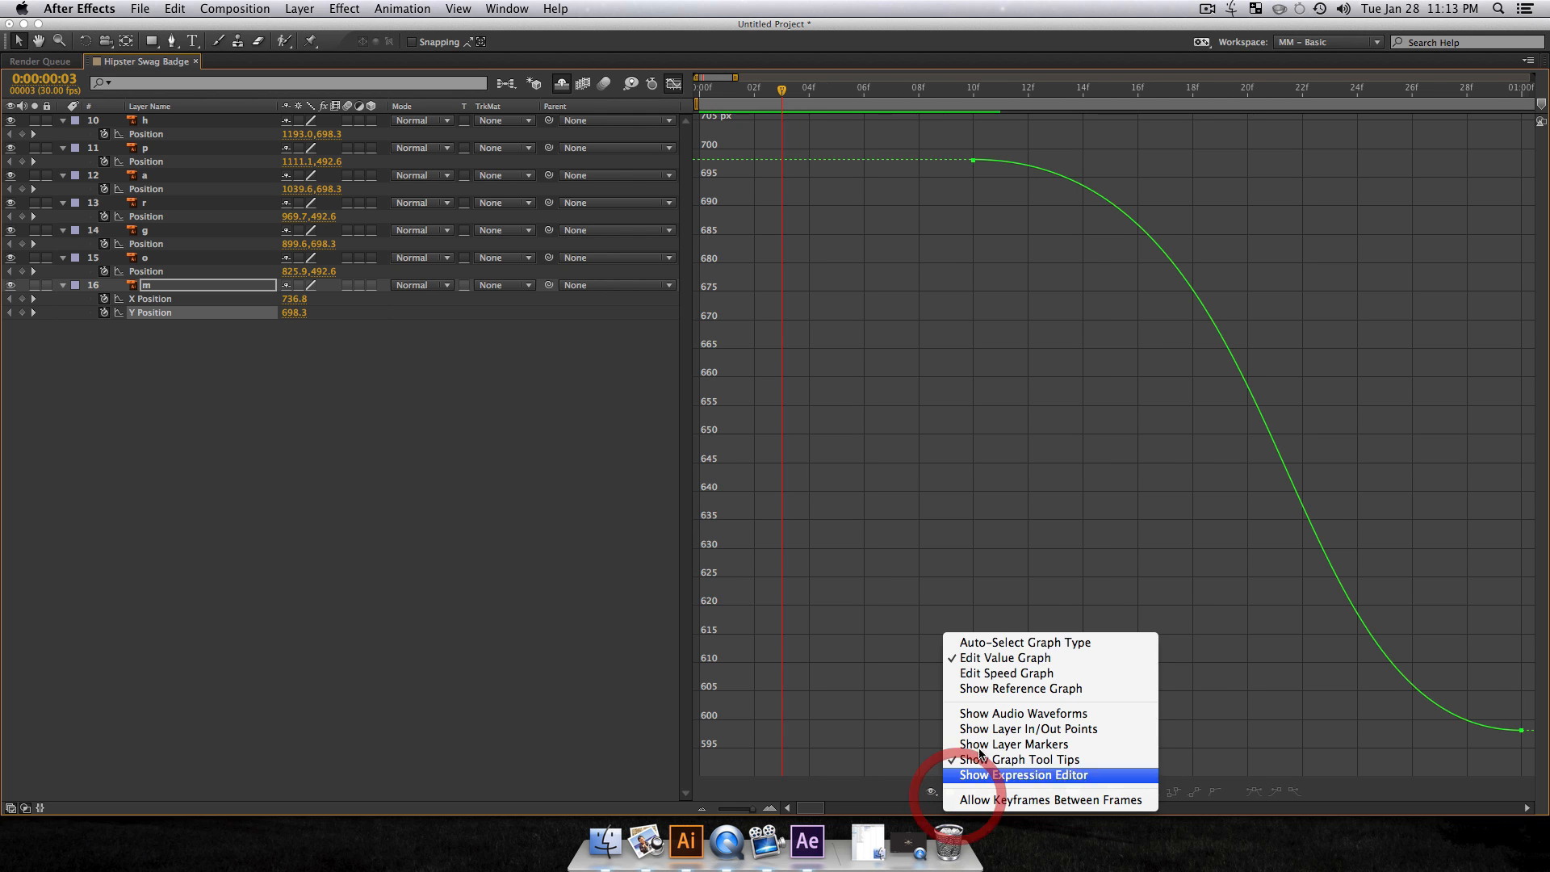
left_click(996, 676)
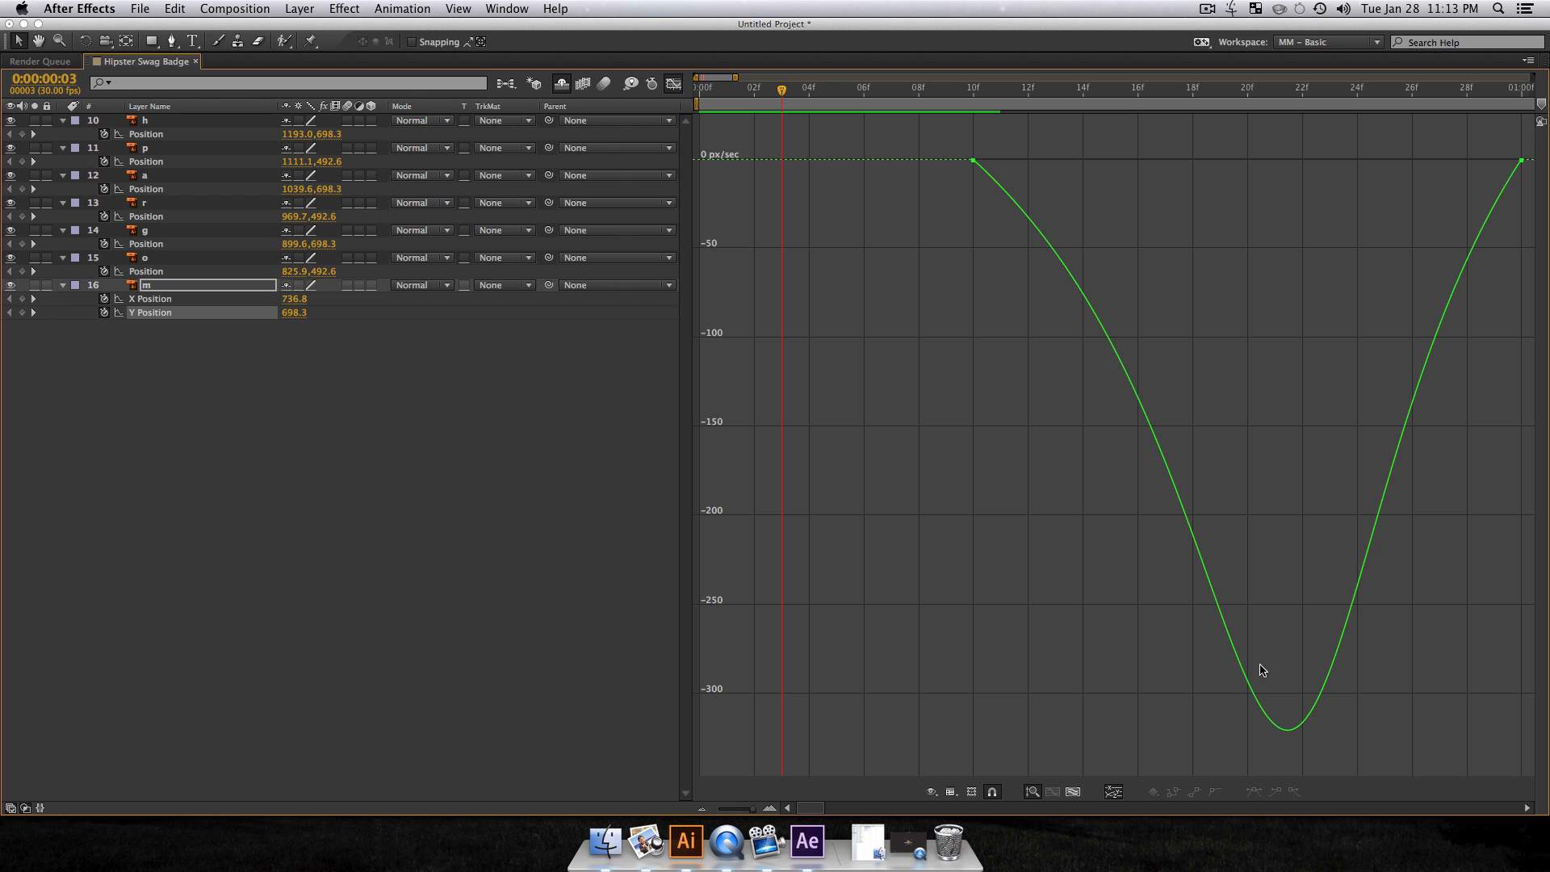
Step: Extend the outgoing handle of m's first Y Position keyframe and the incoming handle of its last one to about 0:00:00:20
left_click_drag(905, 143, 1017, 229)
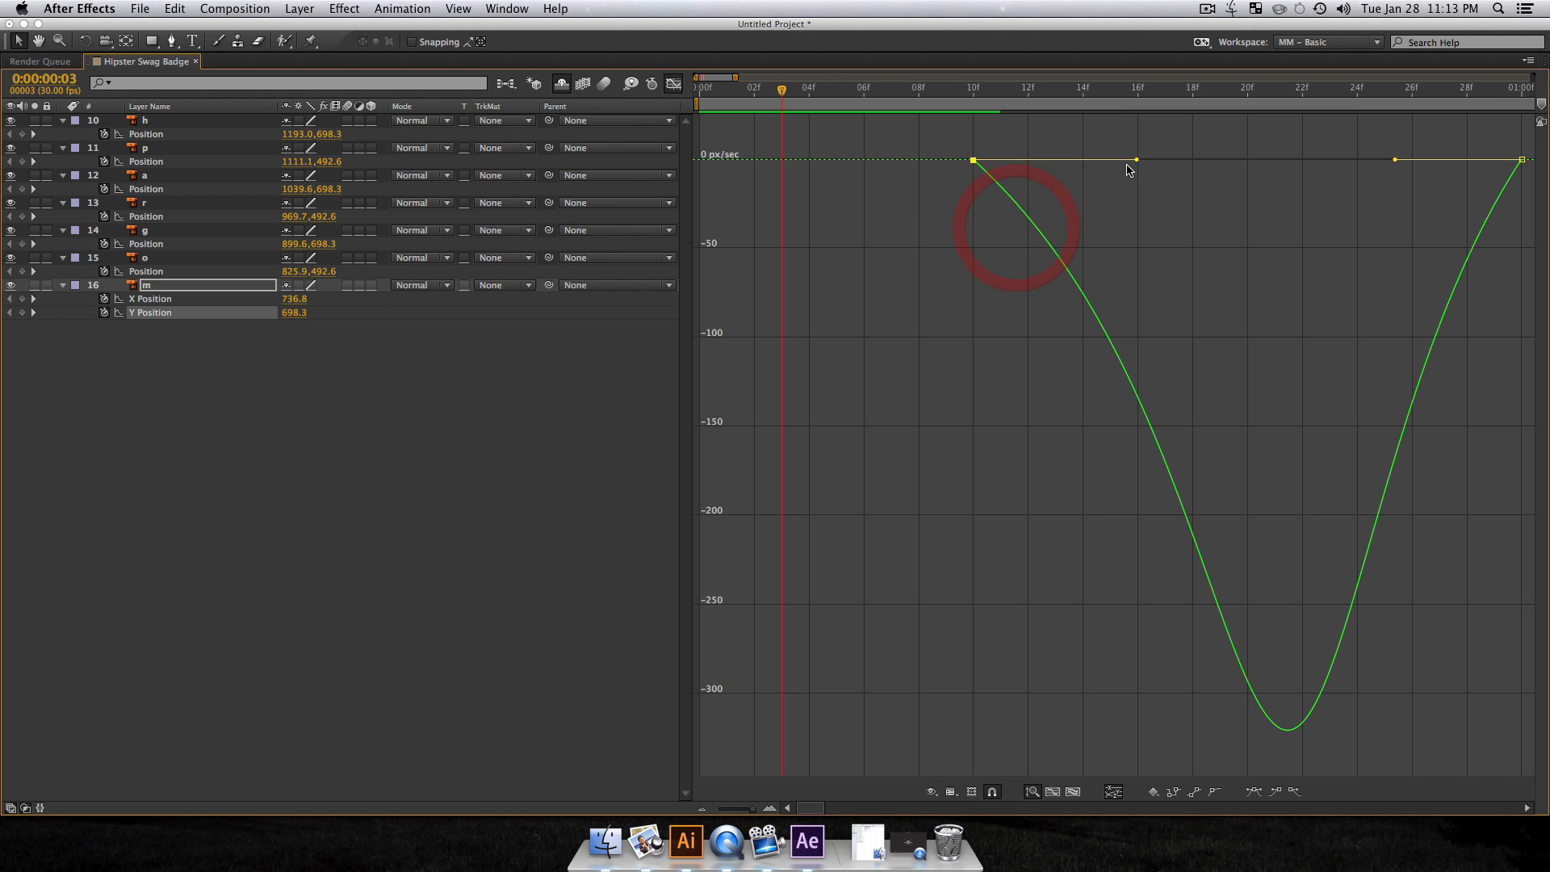
left_click_drag(1136, 164, 1247, 161)
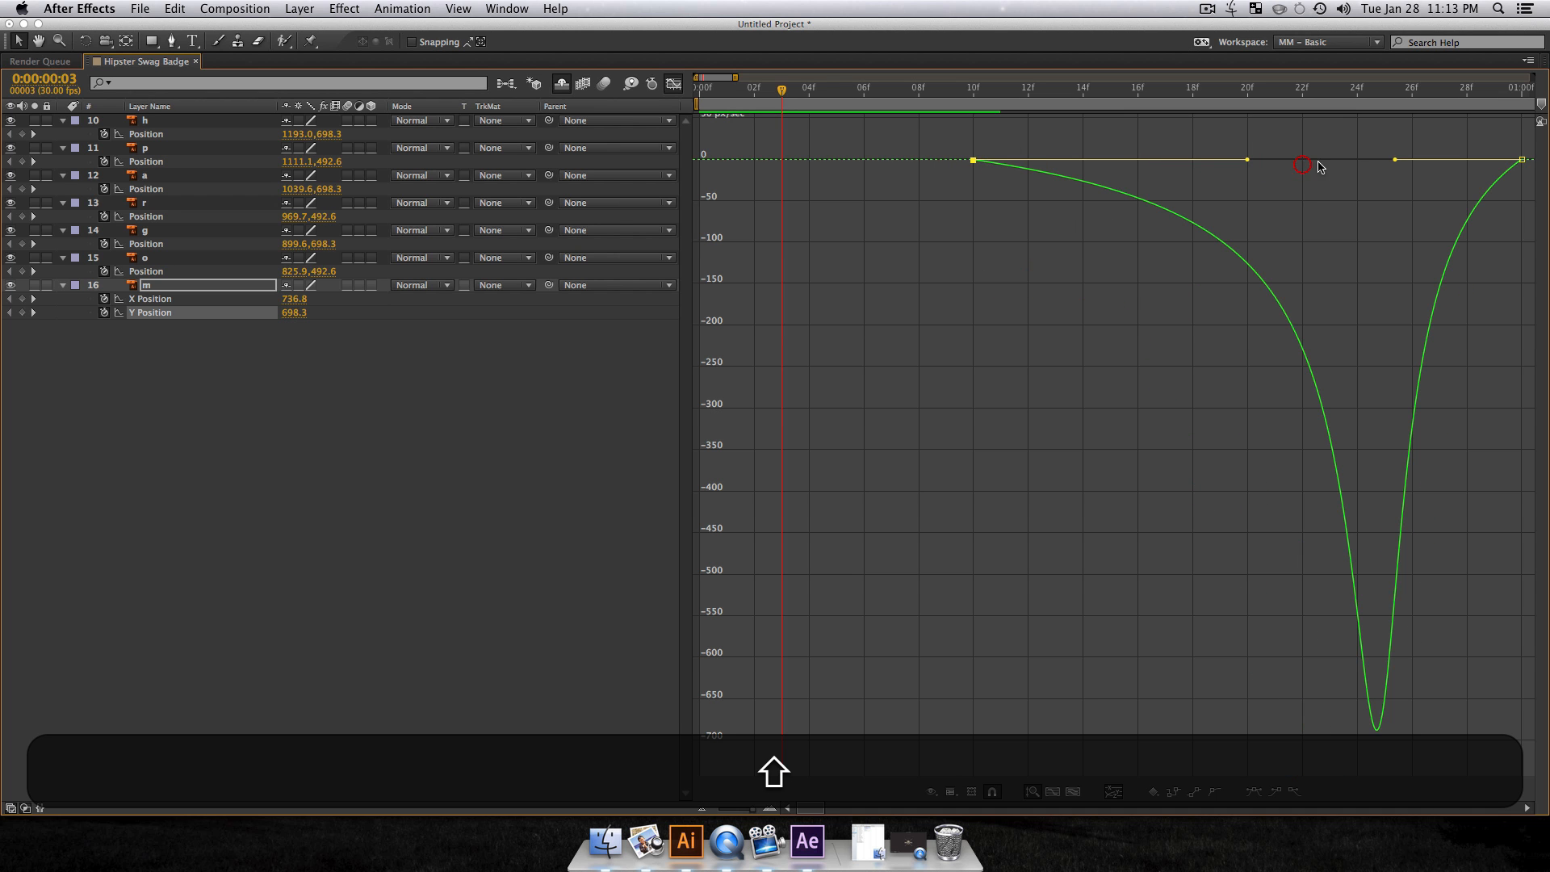
left_click_drag(1397, 163, 1245, 162)
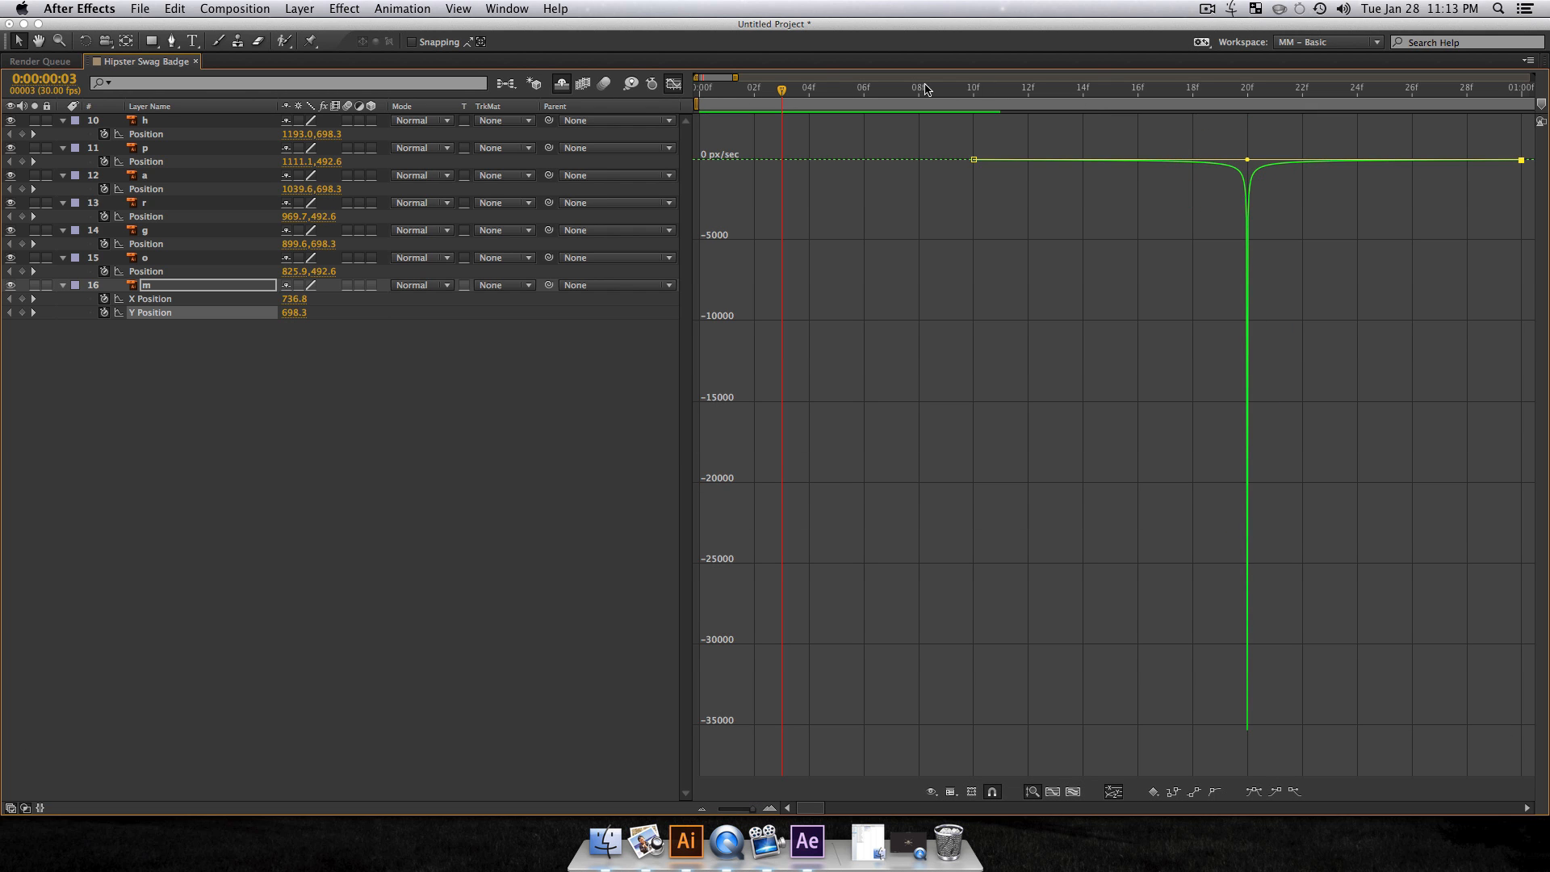
Step: Leave the Graph Editor, widen the timeline's visible time range and restore the full panel layout
left_click(673, 84)
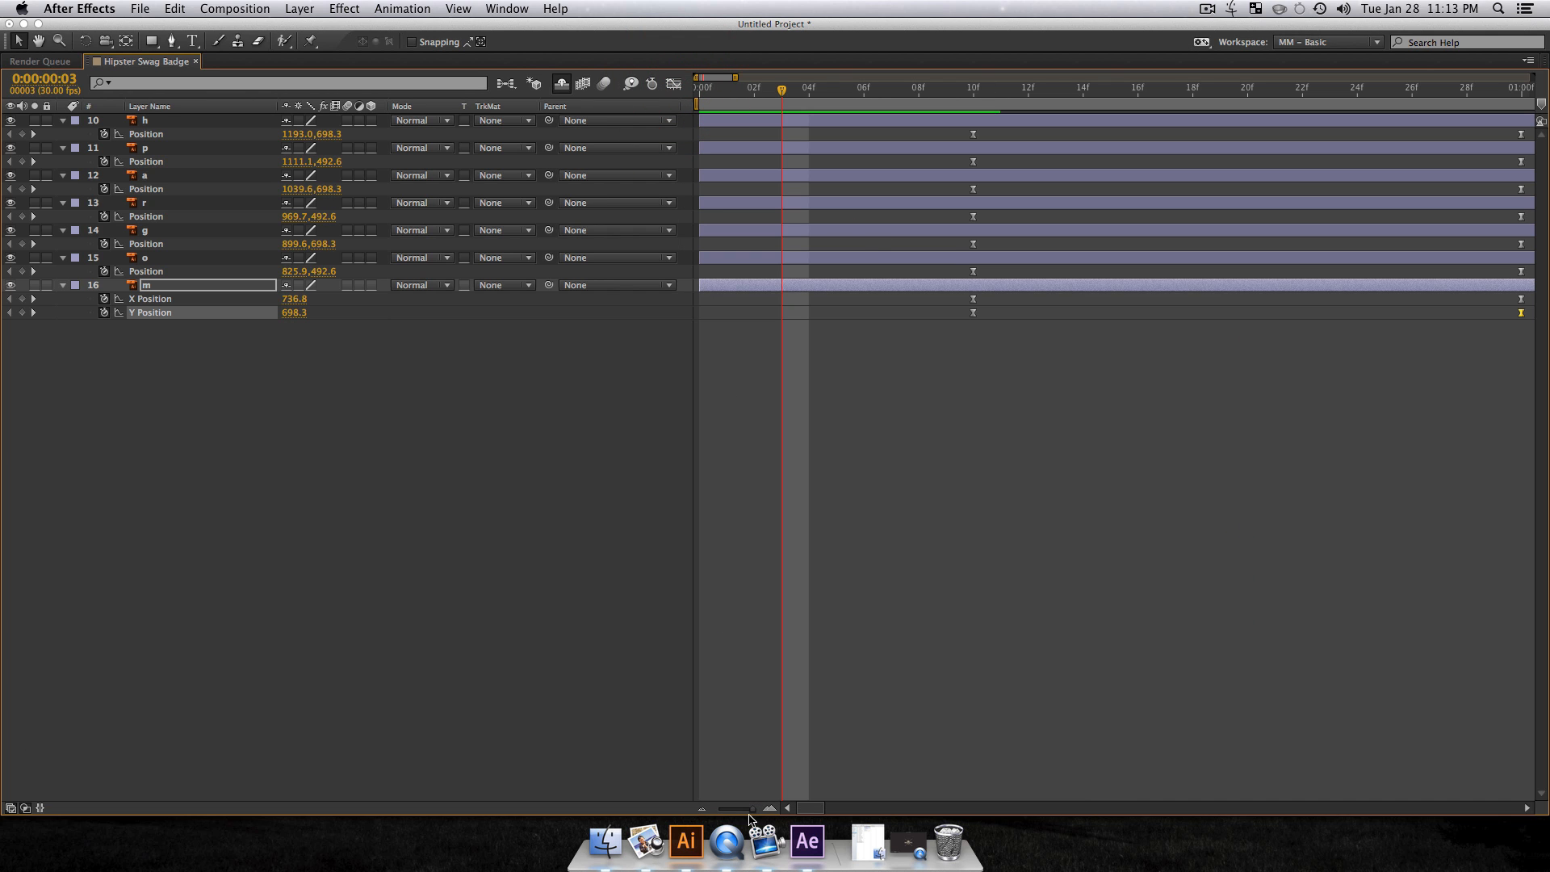
left_click_drag(749, 809, 721, 811)
left_click(444, 648)
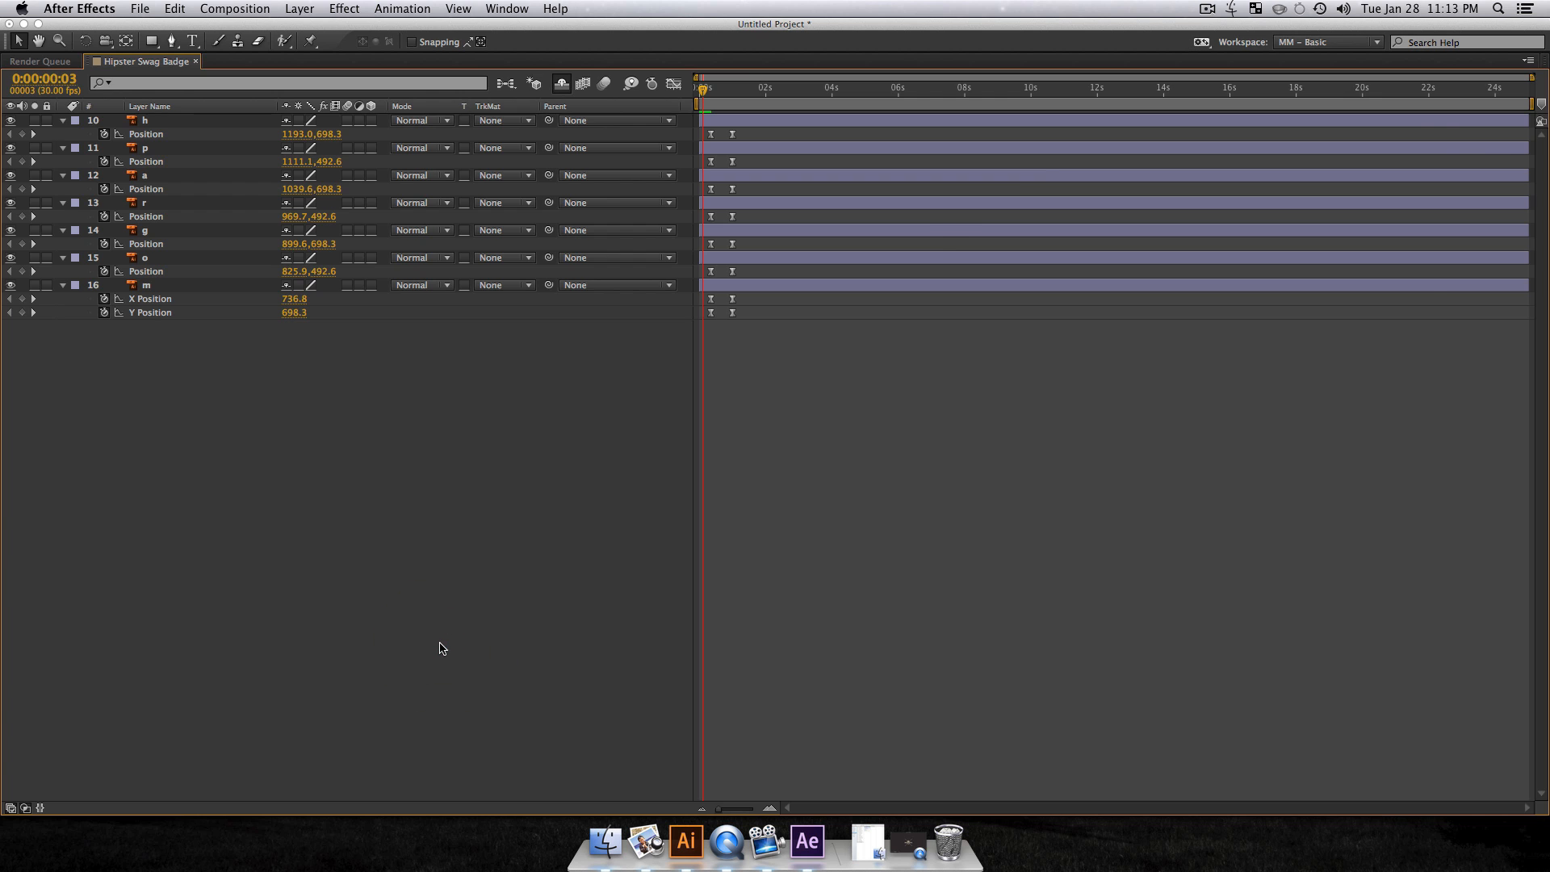
key("grave")
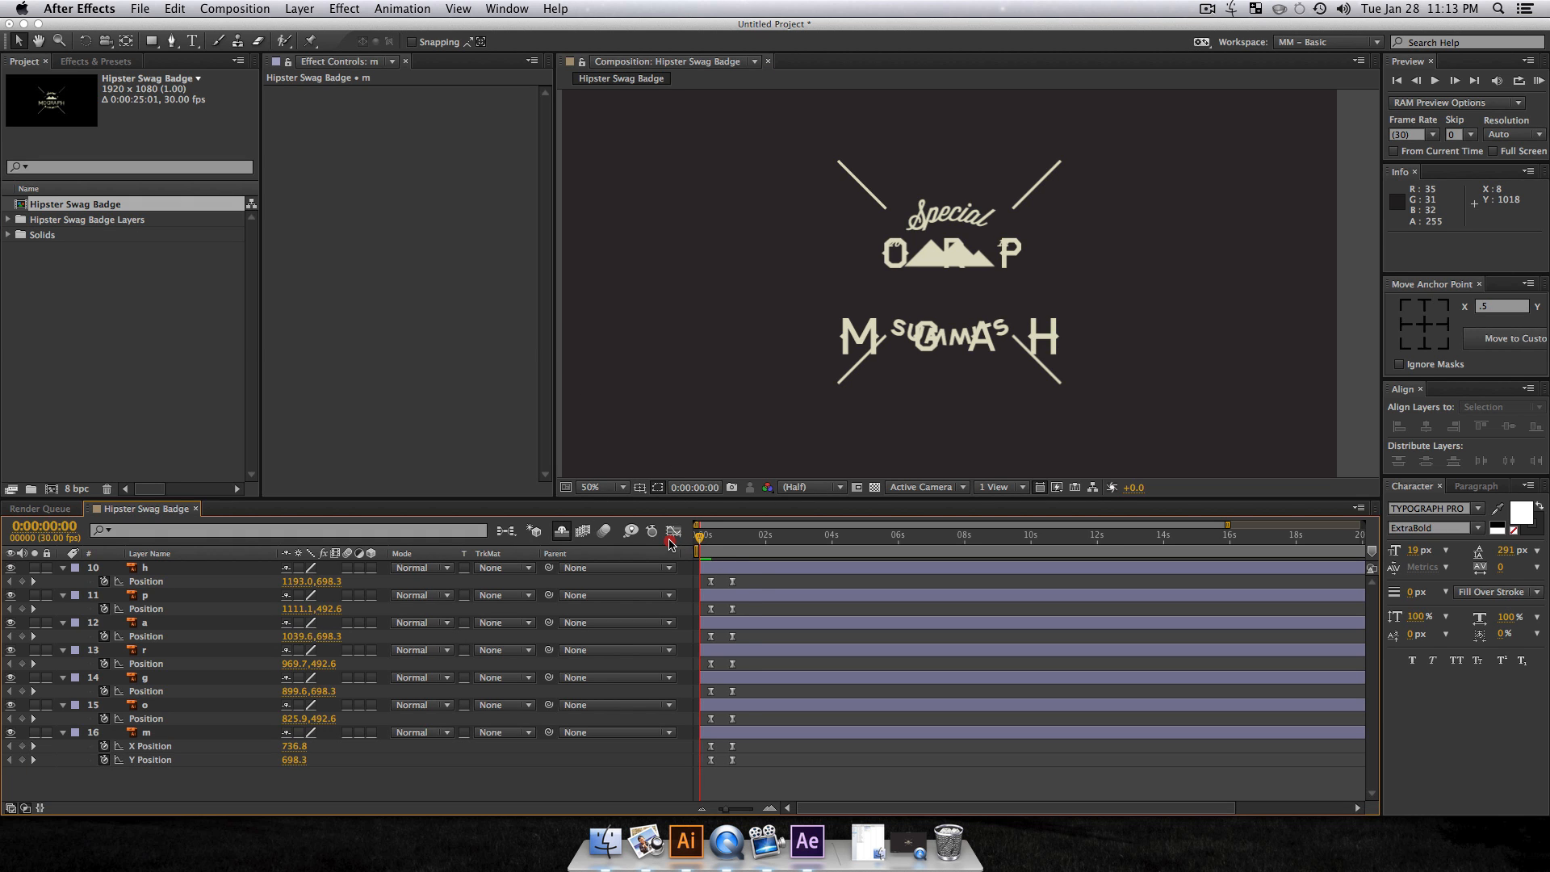
Step: Play back the whole badge's lettering animation from the start to compare m with the other letters
key("space")
key("space")
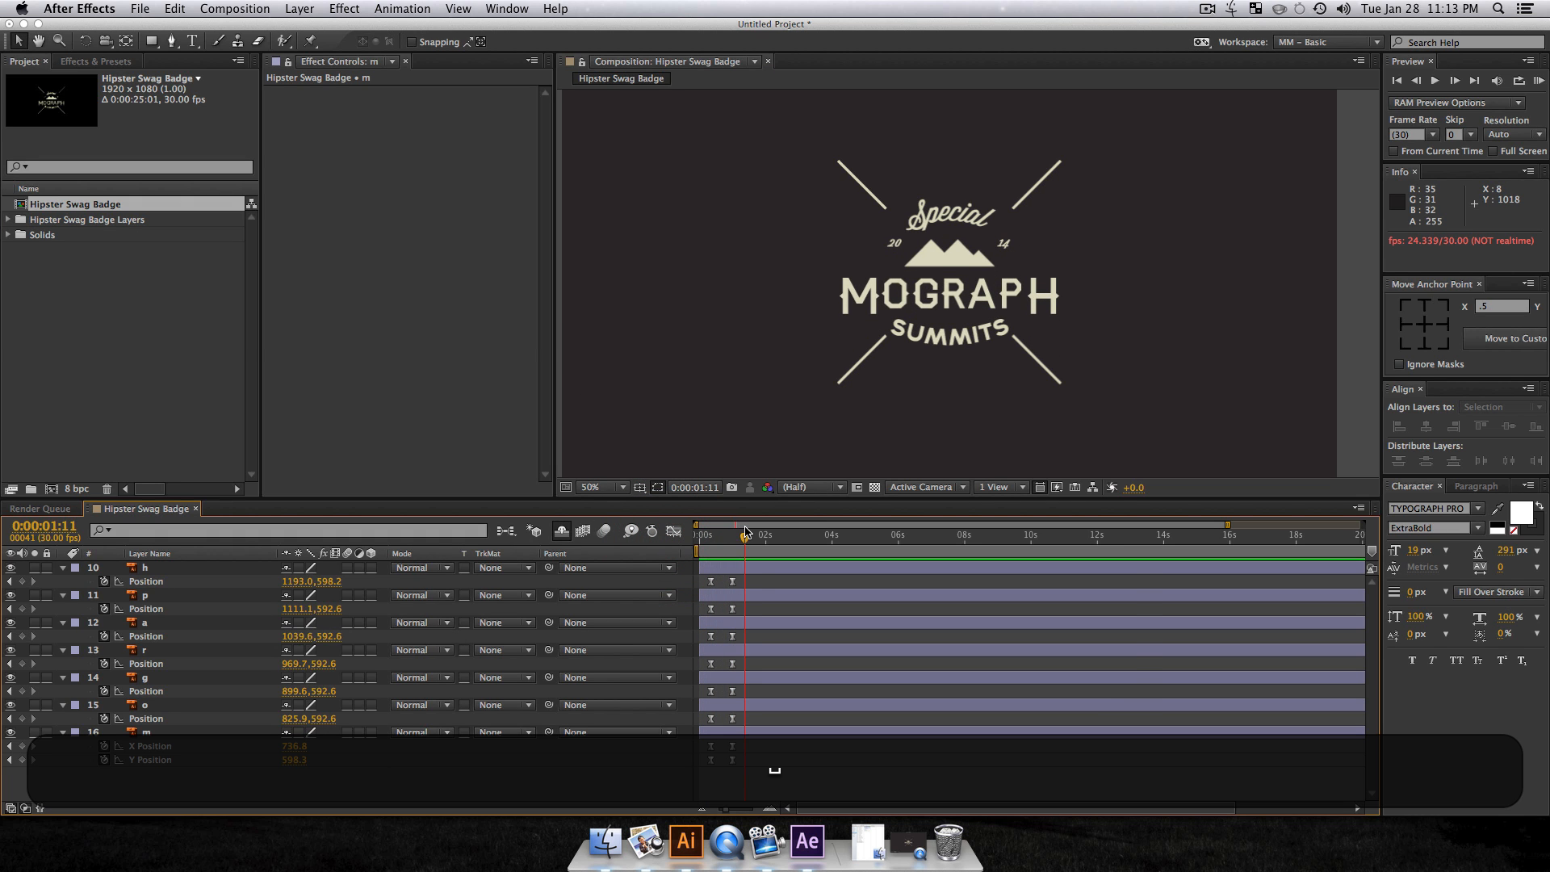
left_click_drag(744, 532, 701, 533)
key("space")
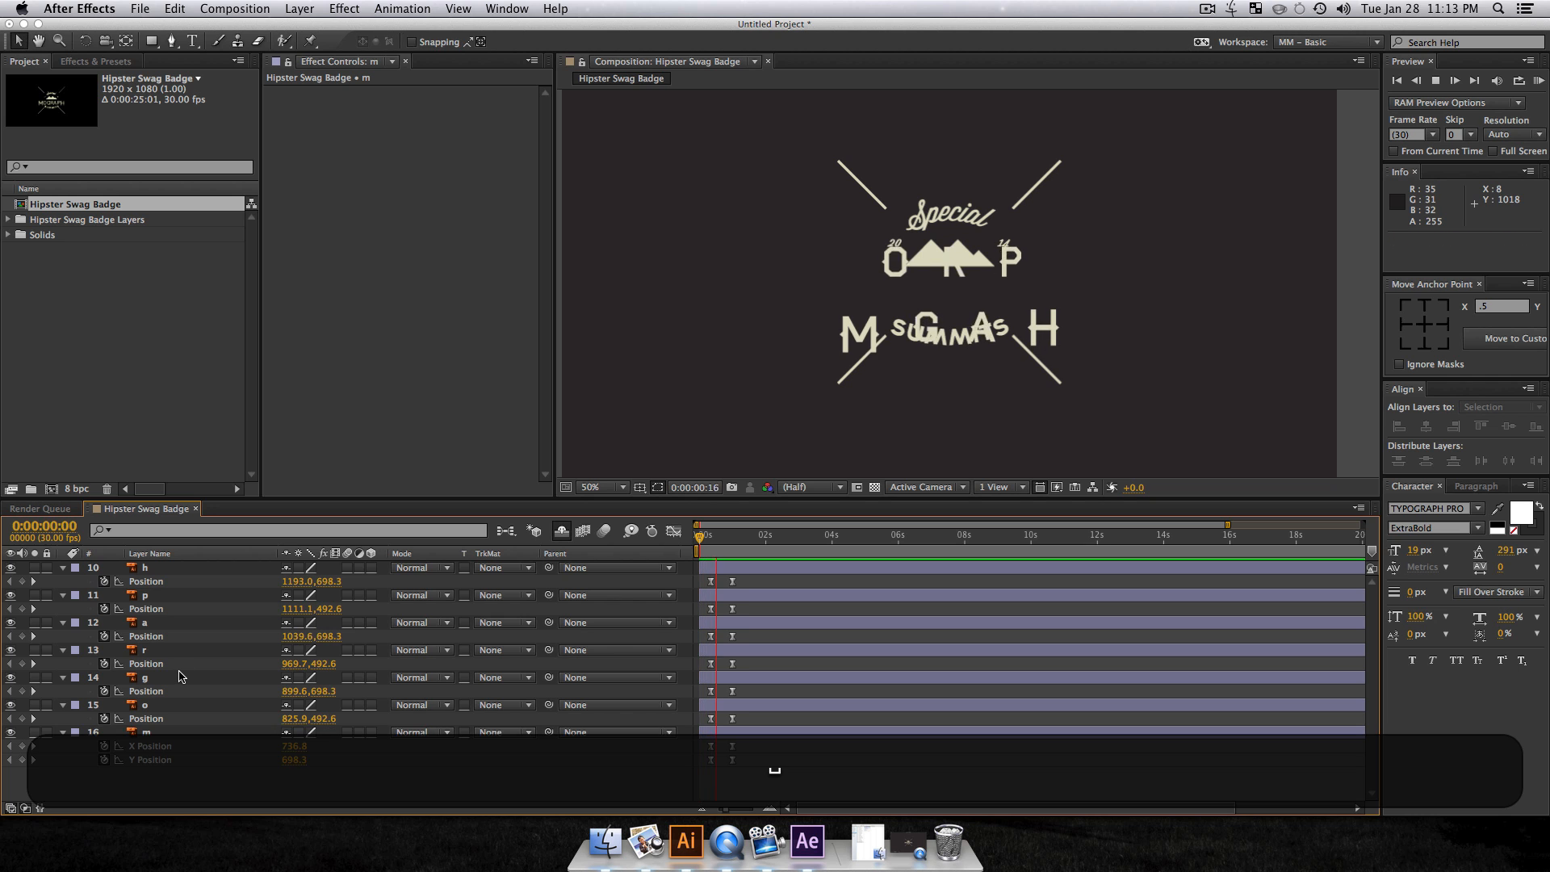
key("space")
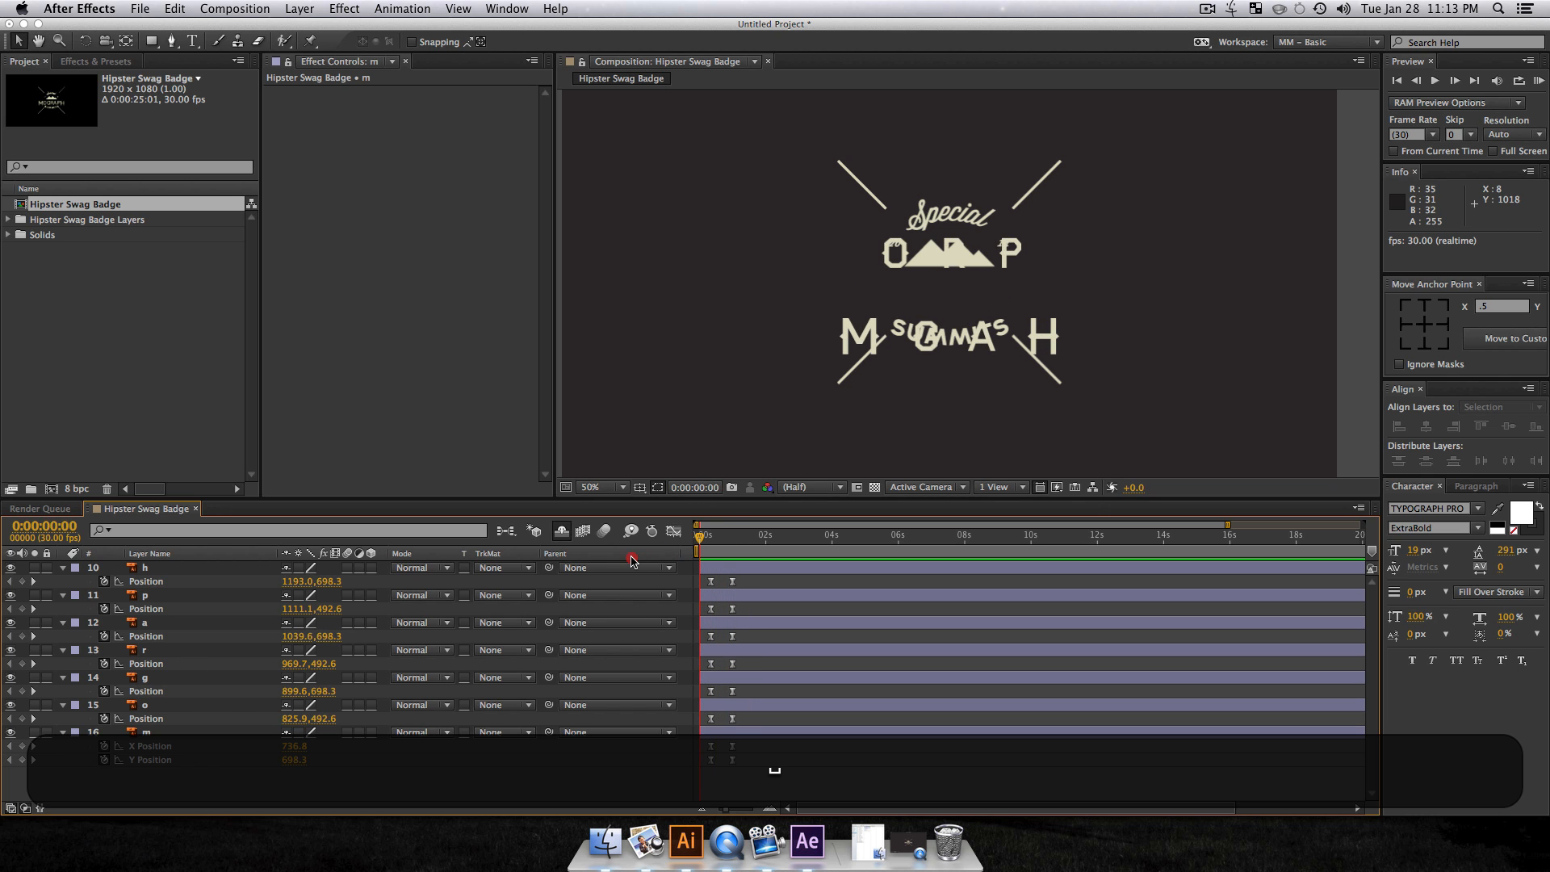
key("space")
key("space")
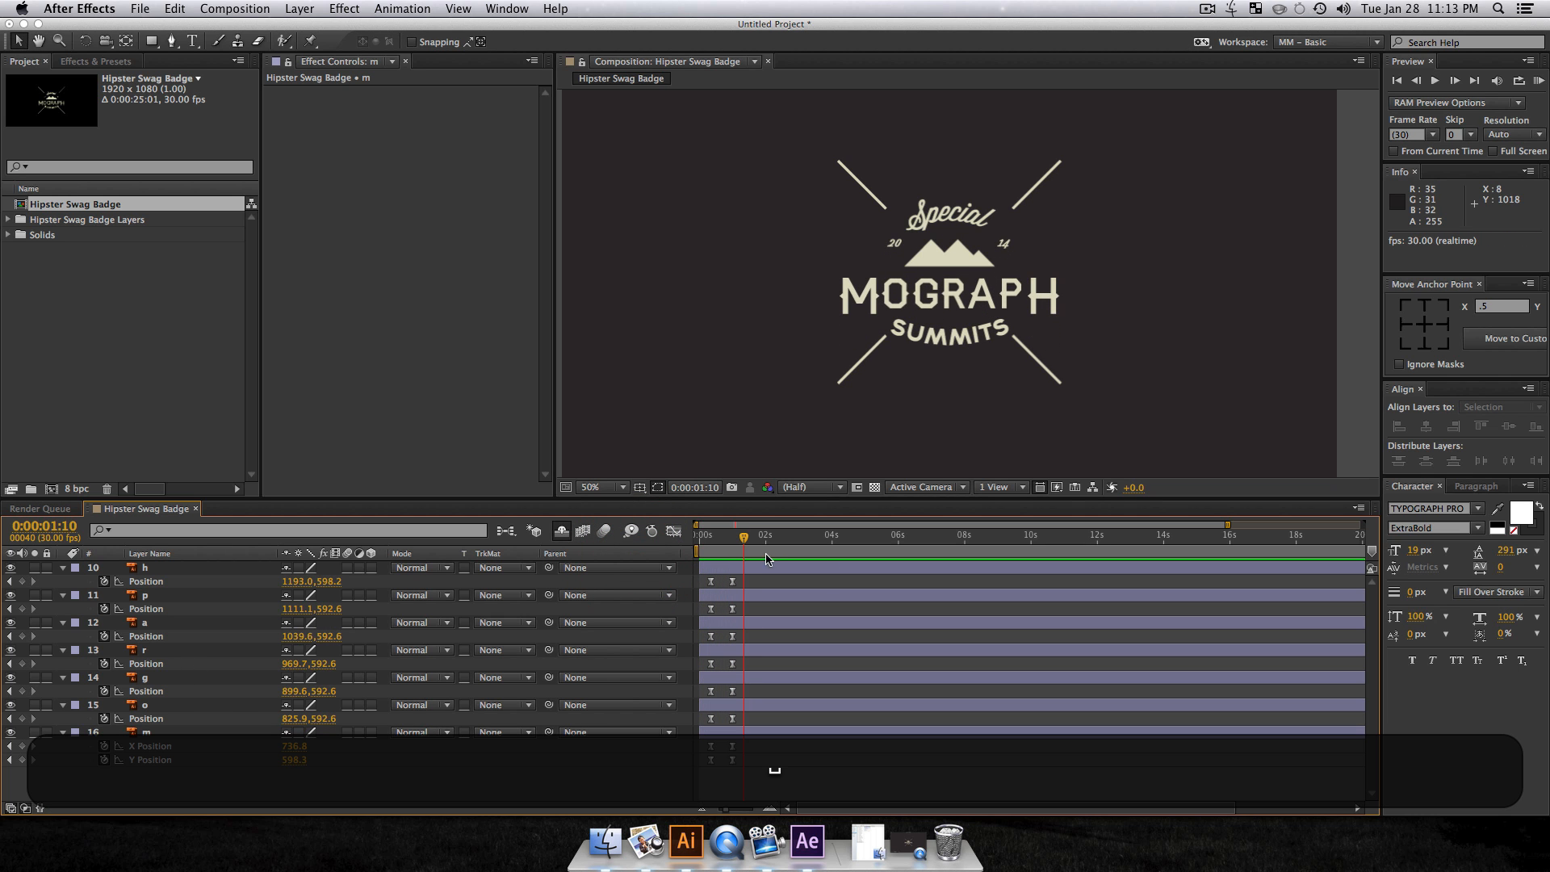
left_click_drag(722, 548, 711, 551)
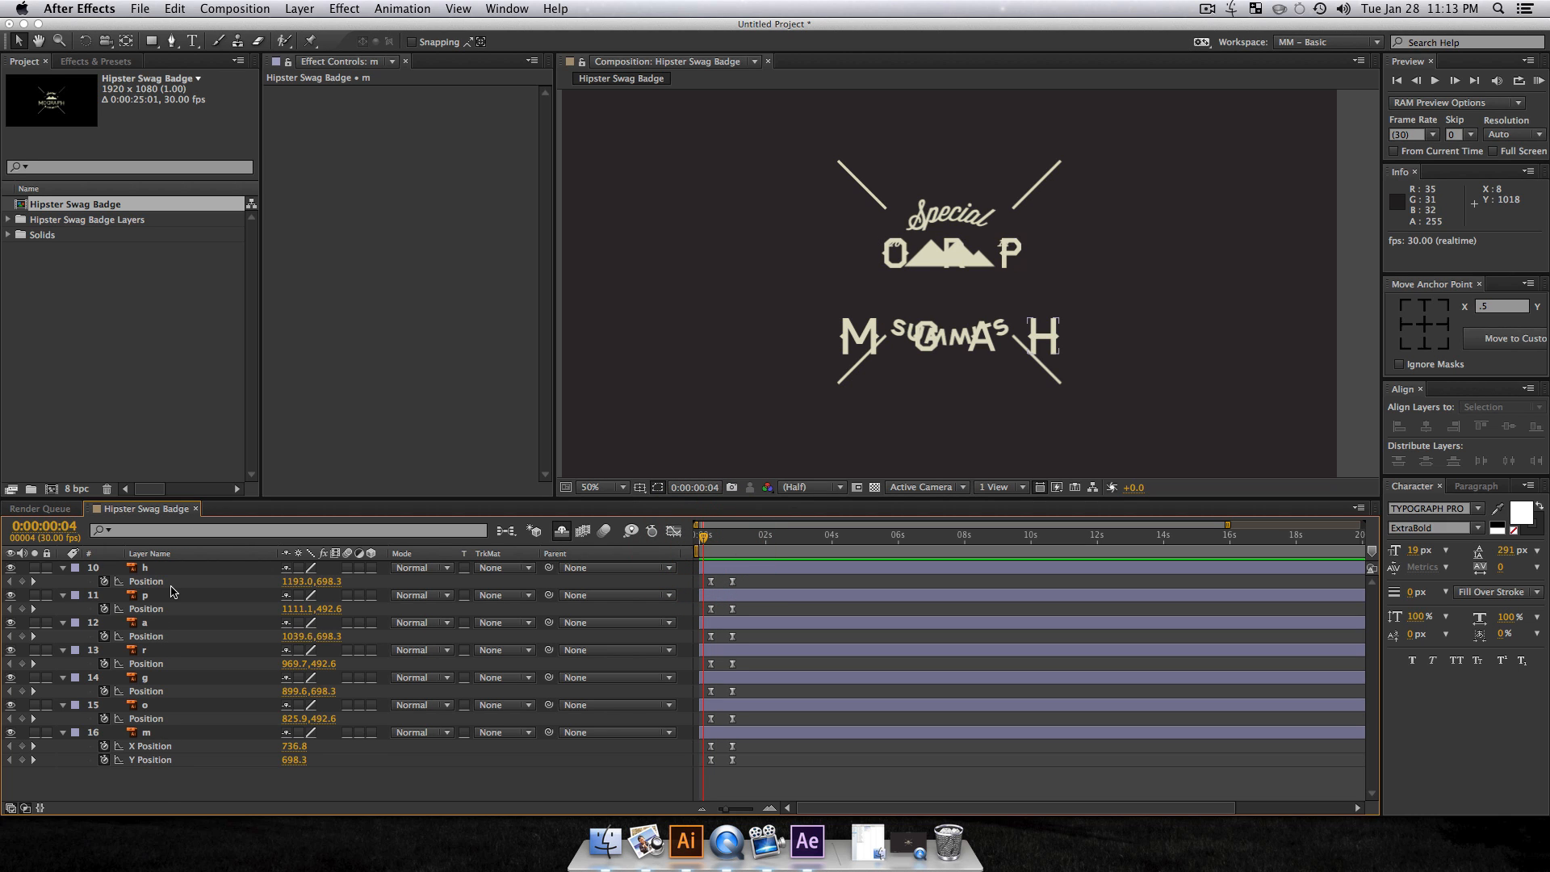
Step: Collapse the m layer's properties and hide the layer from the timeline as shy
left_click(154, 732)
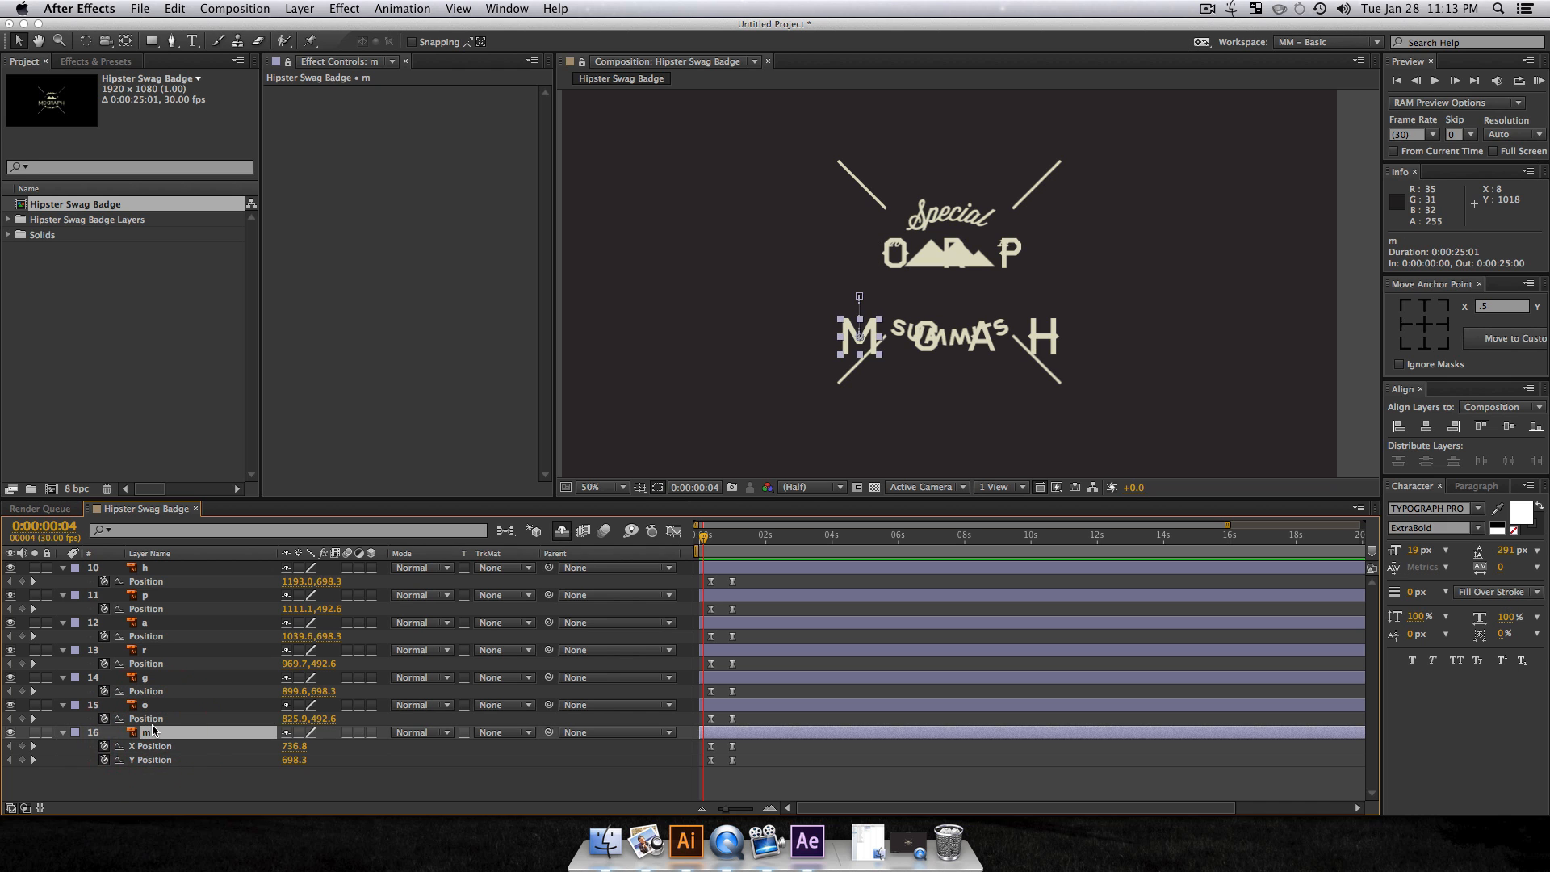
key("u")
left_click(62, 735)
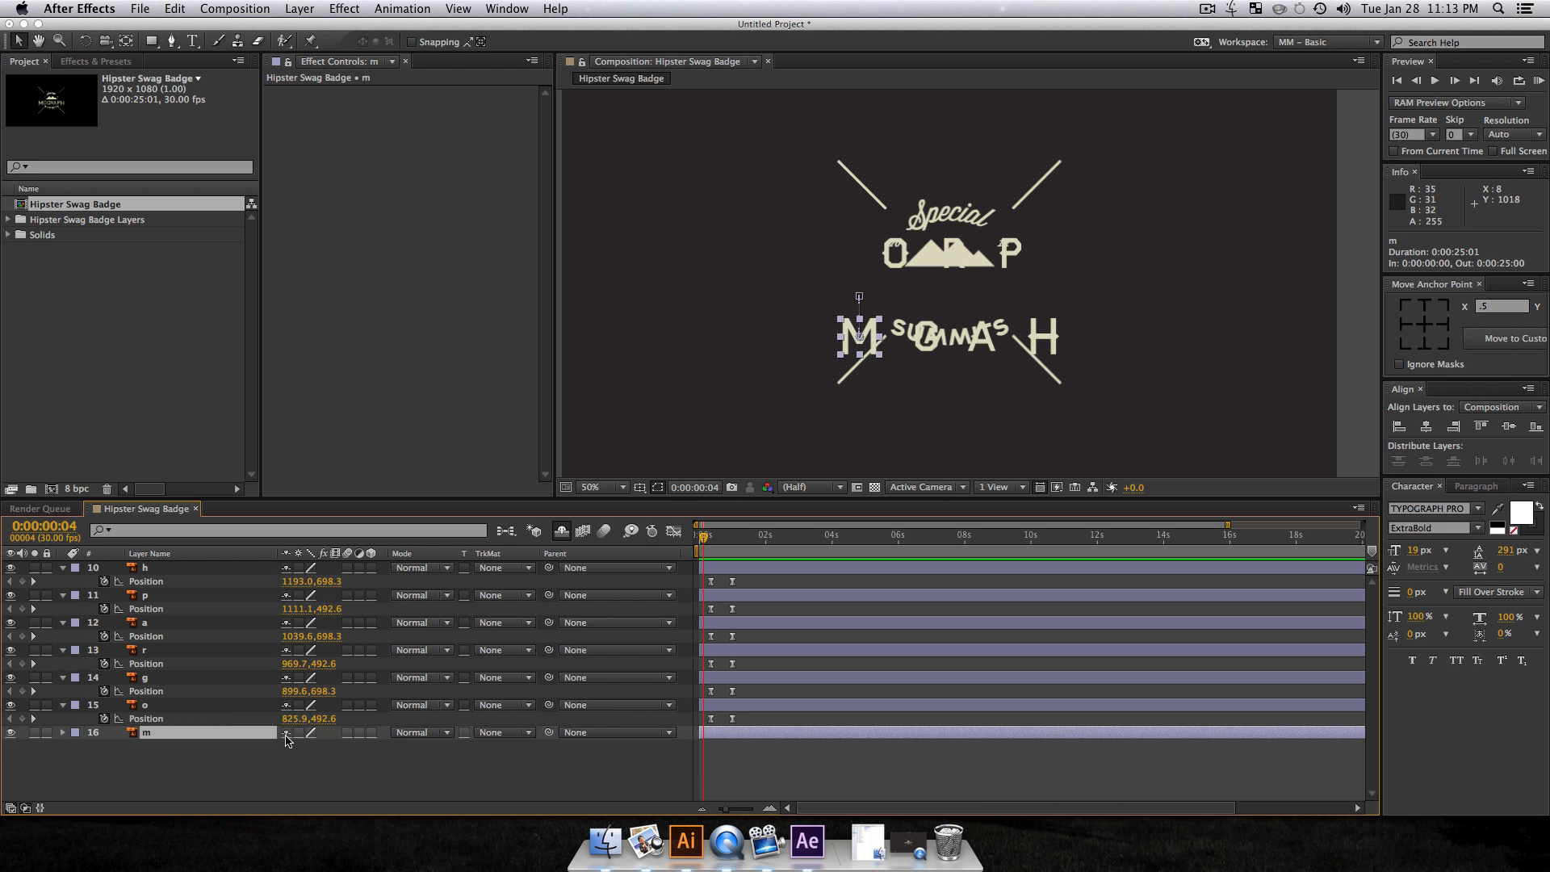
key("Delete")
Step: Show the o layer's Position graph in the Graph Editor and fit it to the view
left_click(141, 707)
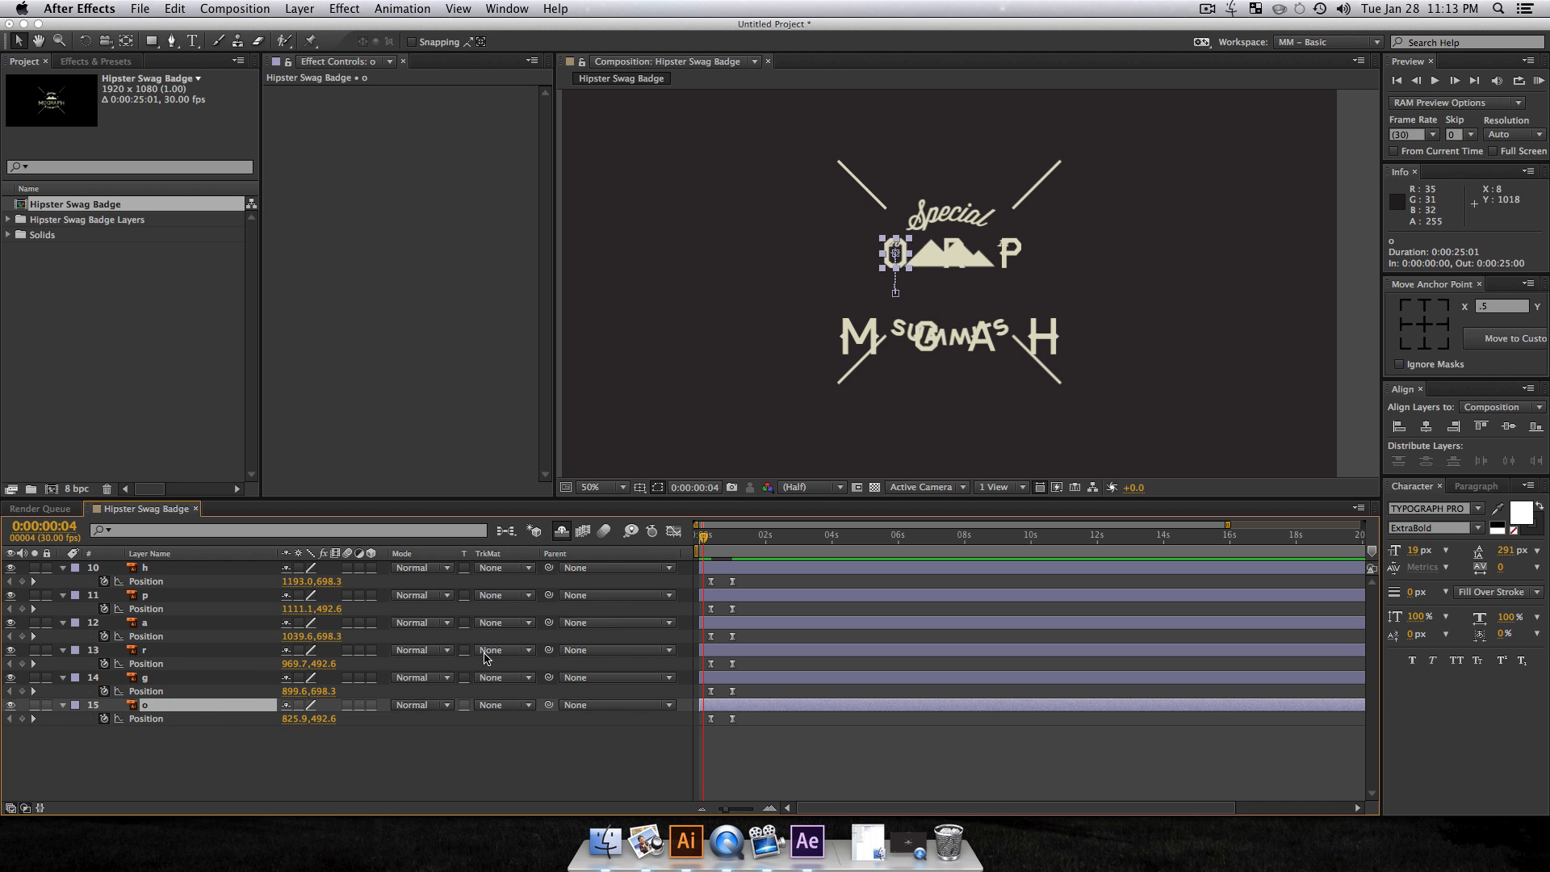
left_click(159, 722)
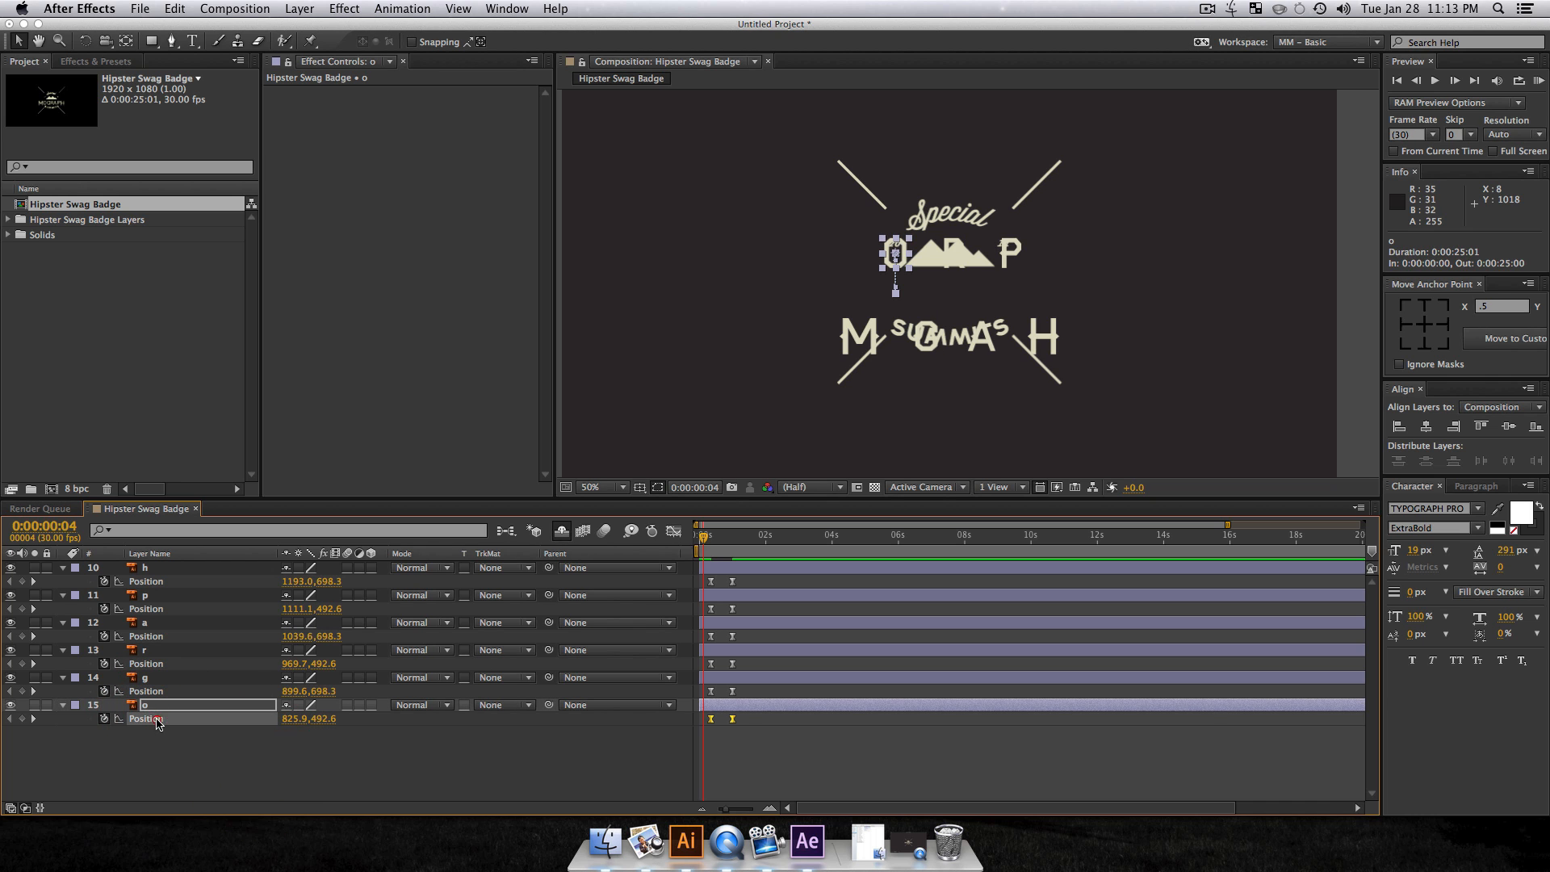
left_click(652, 531)
left_click(673, 531)
left_click(988, 791)
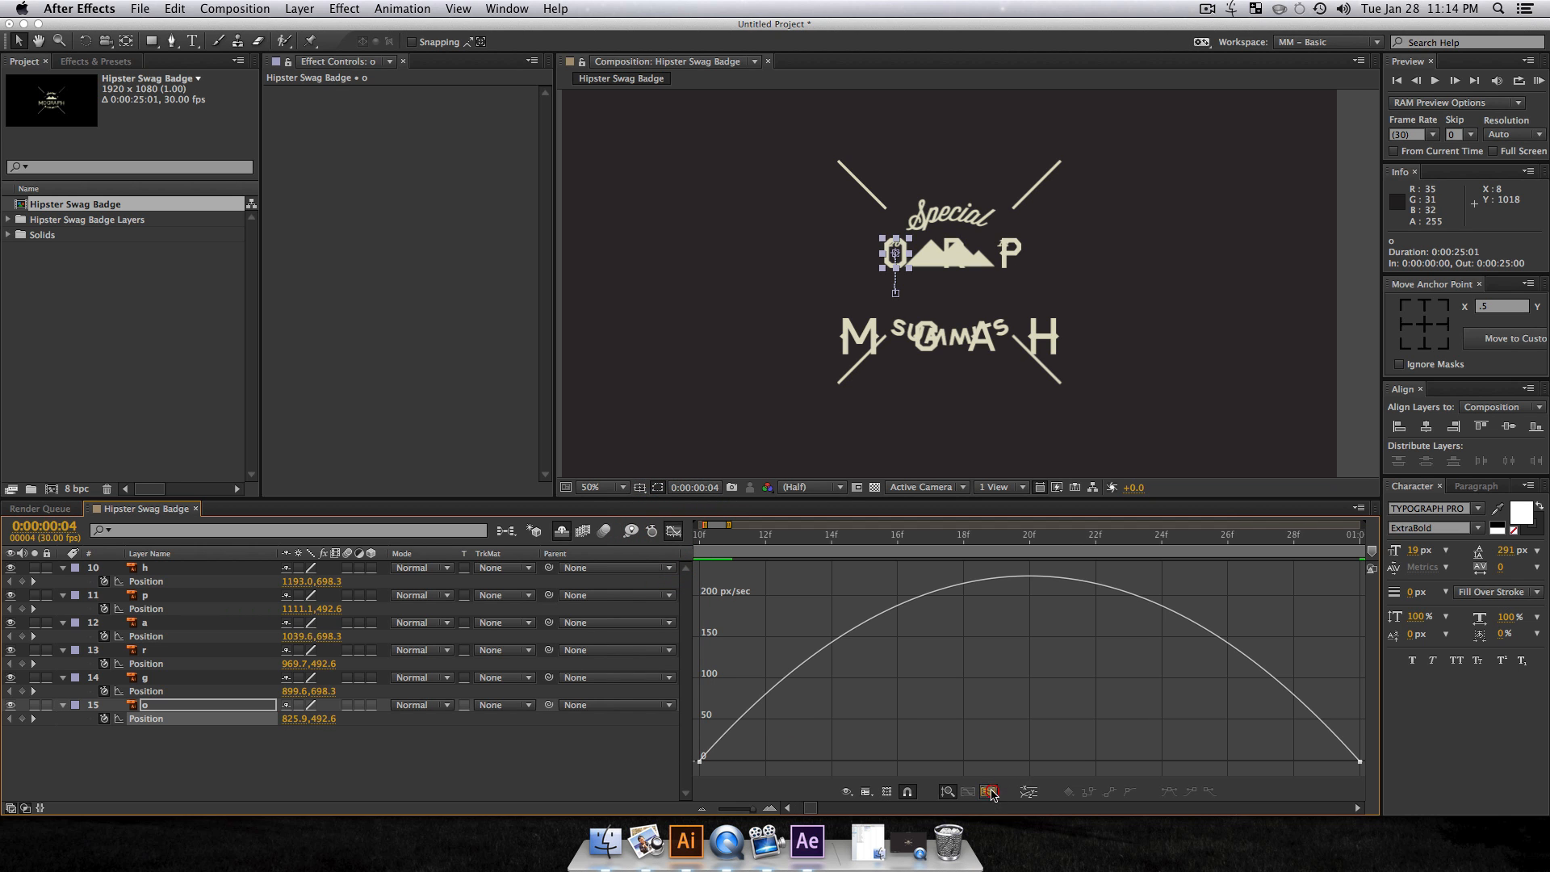
Step: Separate the o layer's Position into X and Y dimensions
left_click(299, 748)
left_click(155, 722)
right_click(156, 726)
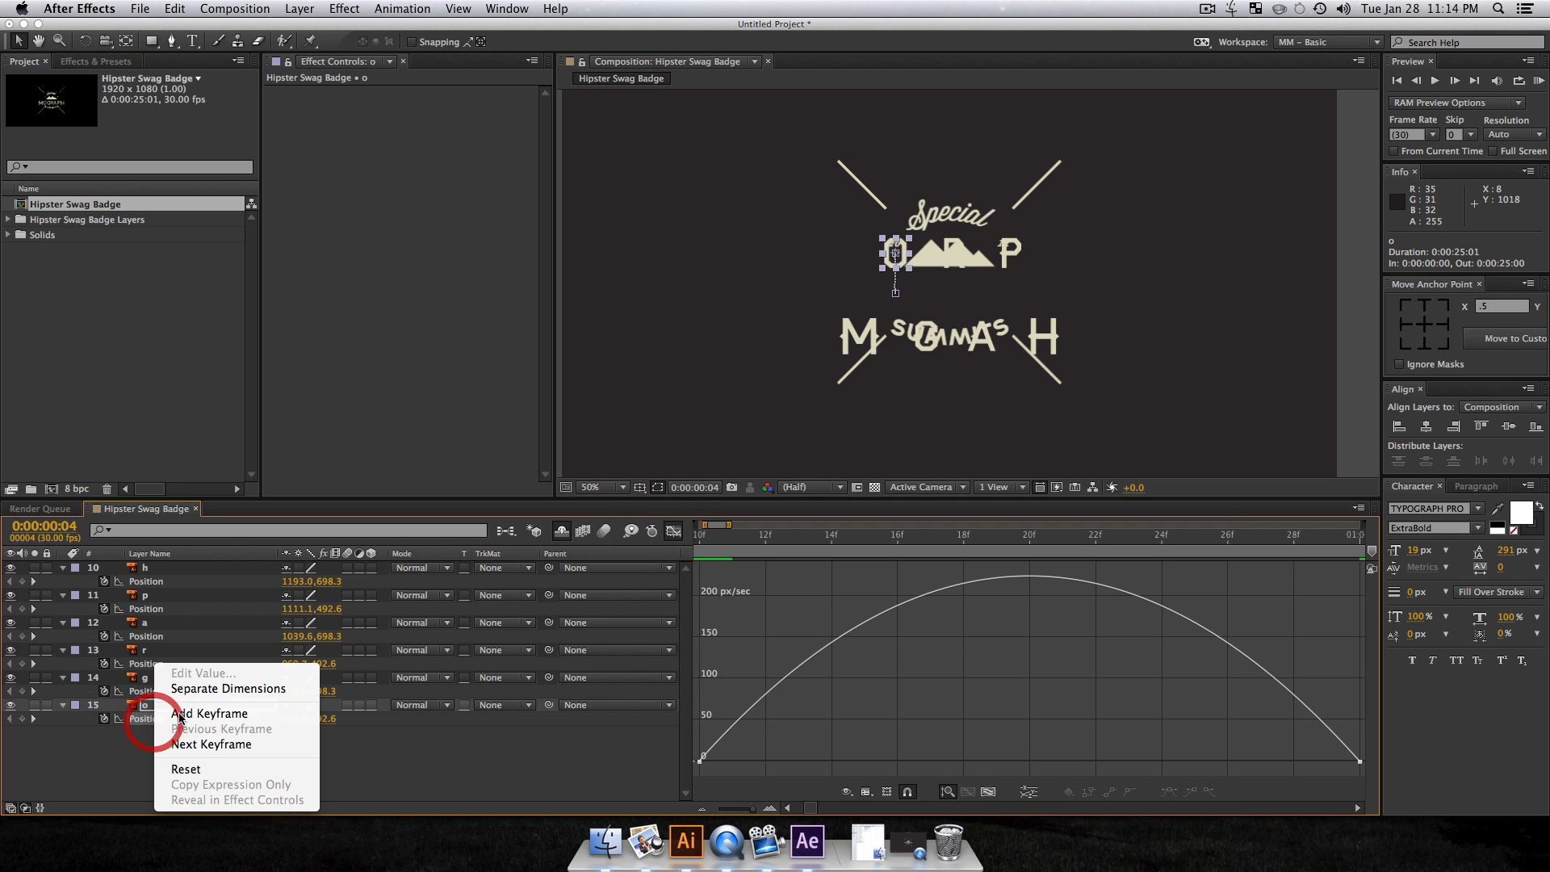
left_click(257, 690)
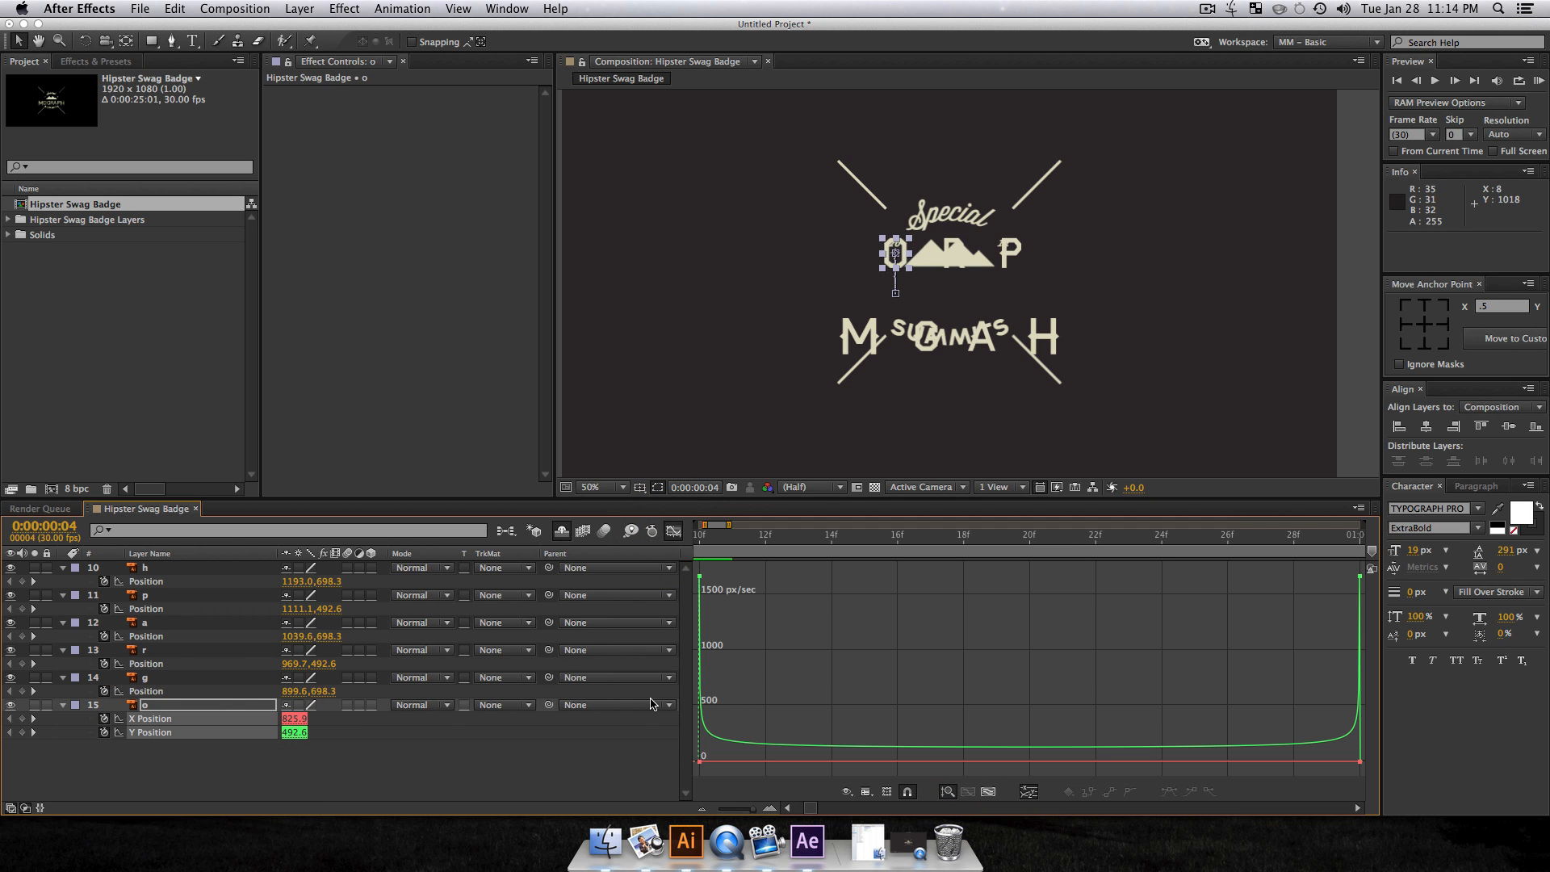
Step: Enlarge the timeline and isolate the o layer's Y Position curve in the Graph Editor, fitted to the view
left_click(988, 793)
left_click(194, 710)
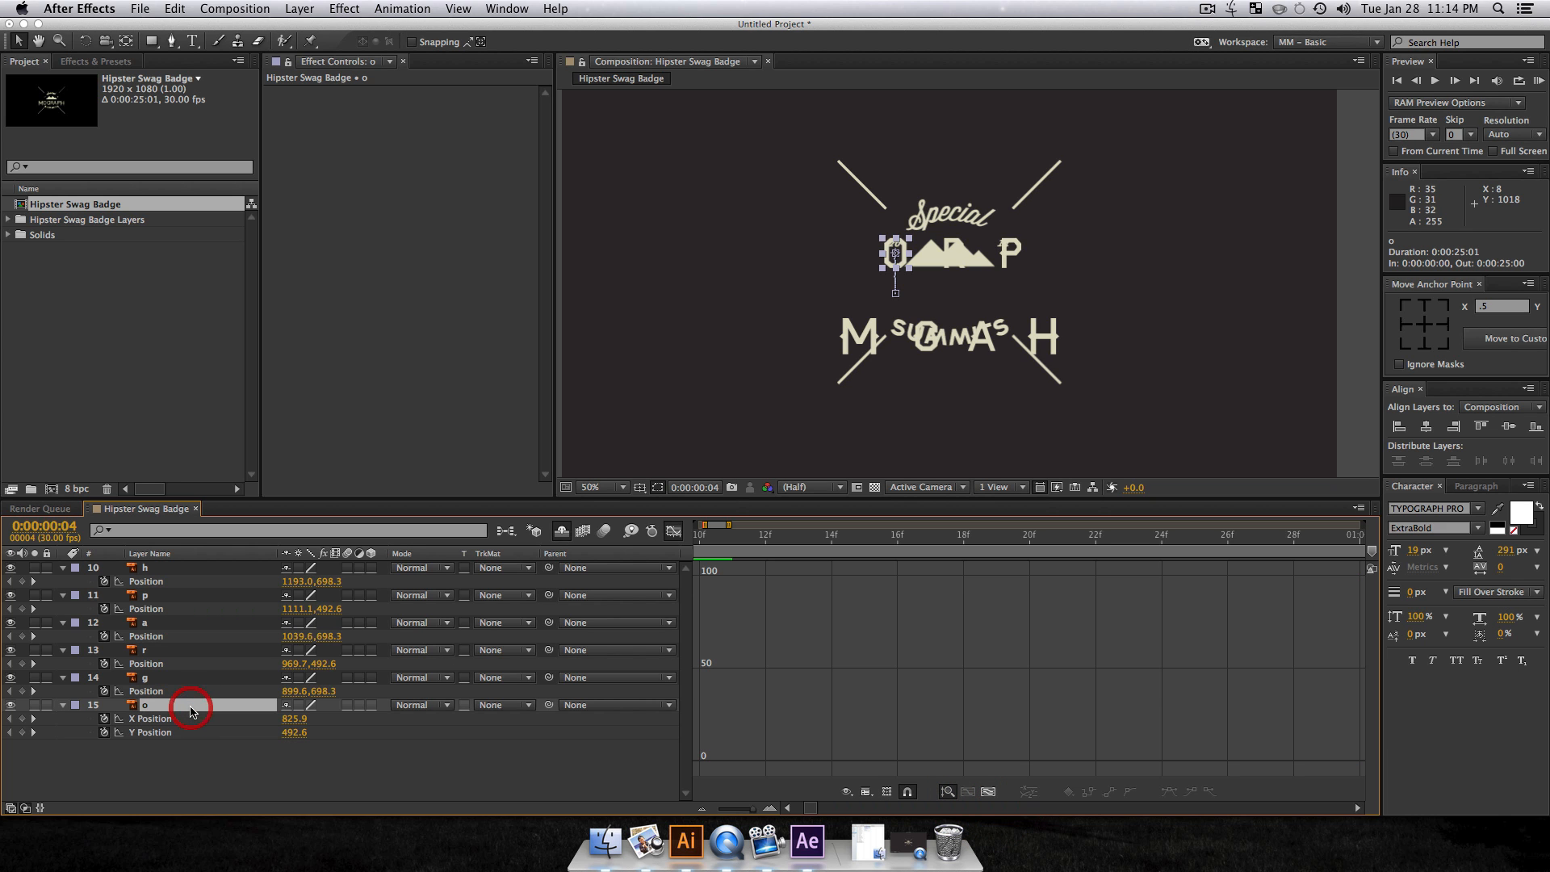
key("grave")
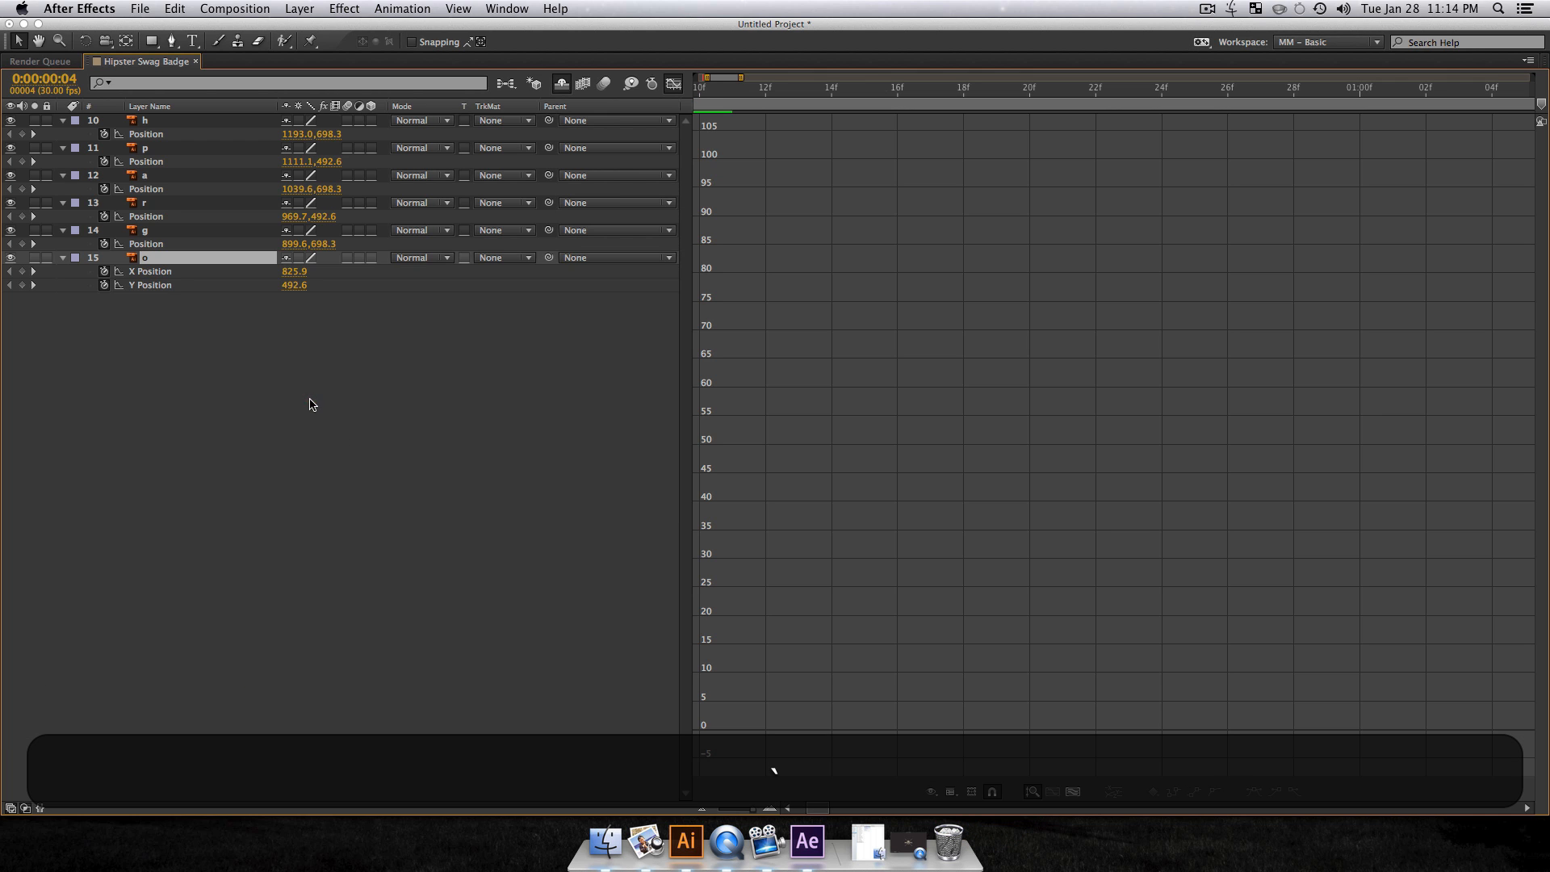
left_click(309, 404)
left_click(149, 271)
left_click(151, 285)
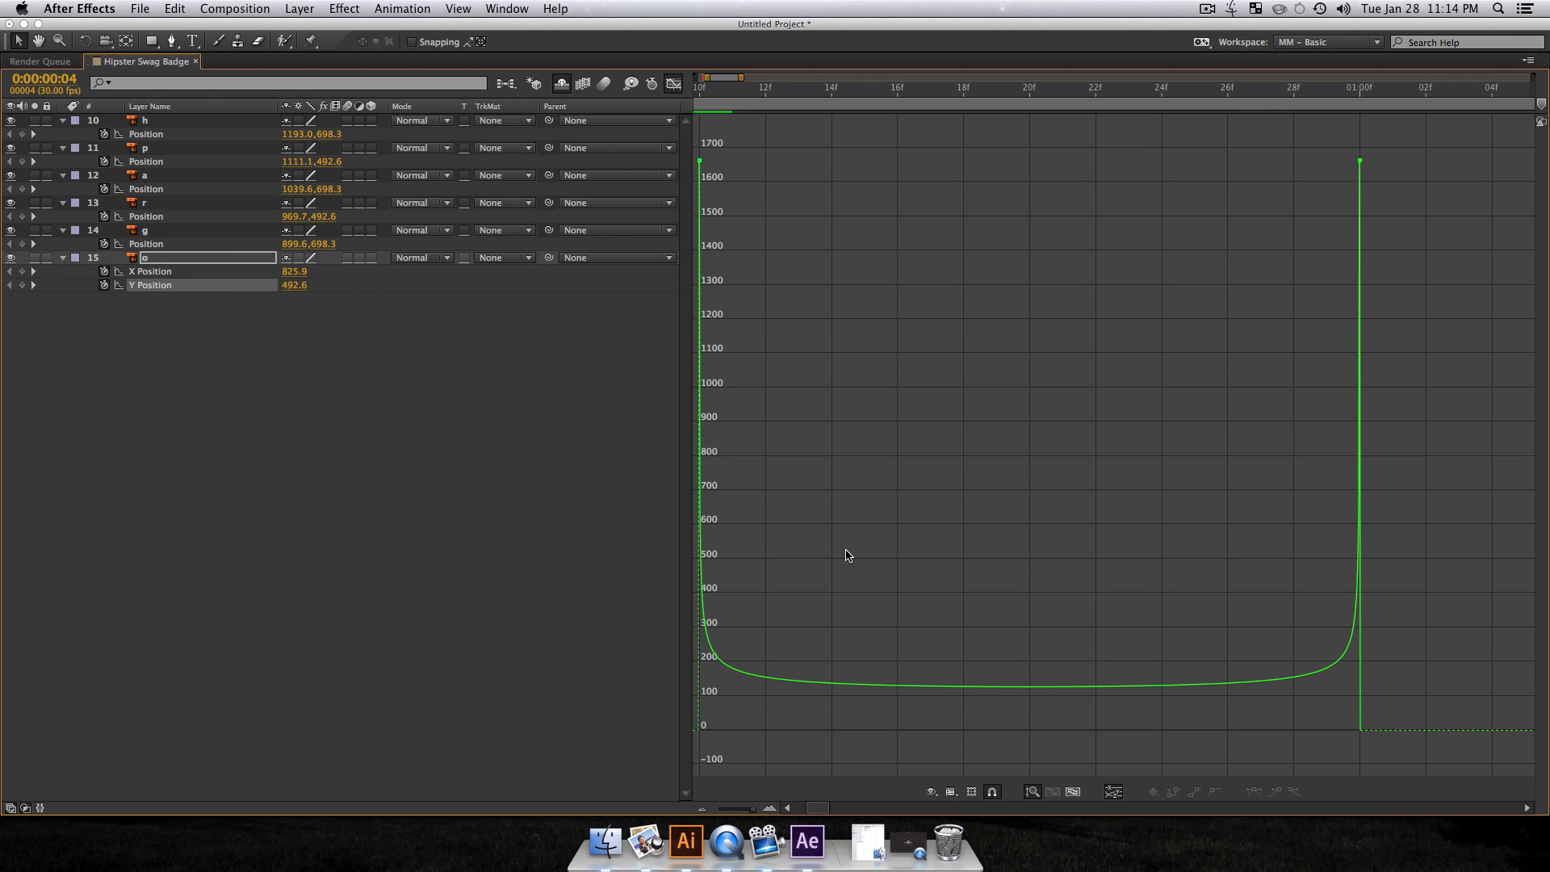
left_click(1073, 794)
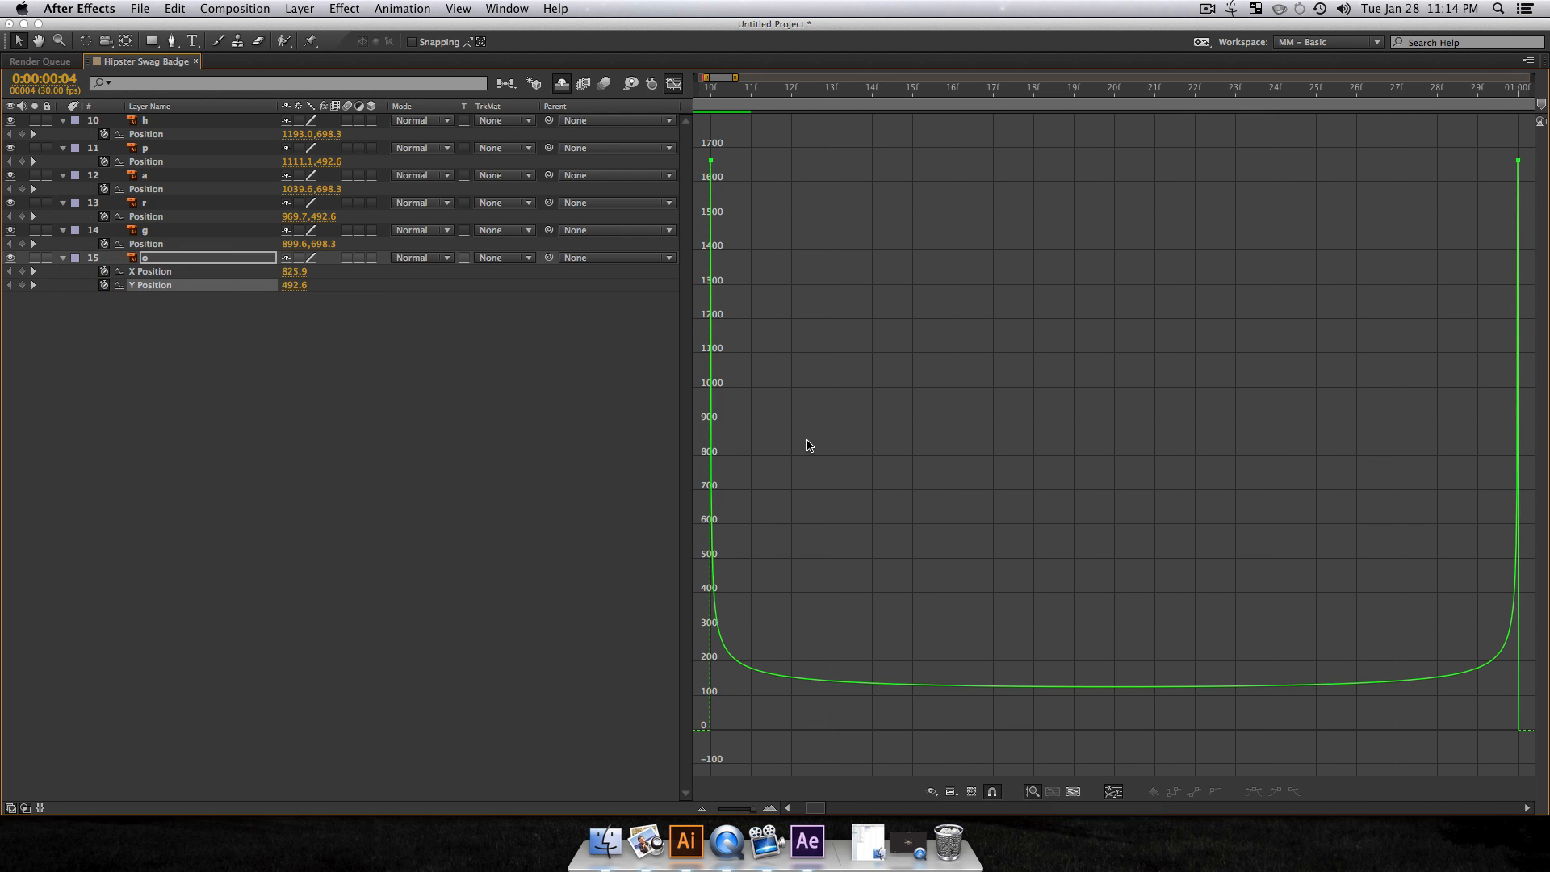
Step: Flatten both Y Position keyframe handles of the o layer in the value graph, extending them inward to form an S-curve
left_click_drag(784, 192, 694, 103)
left_click(951, 791)
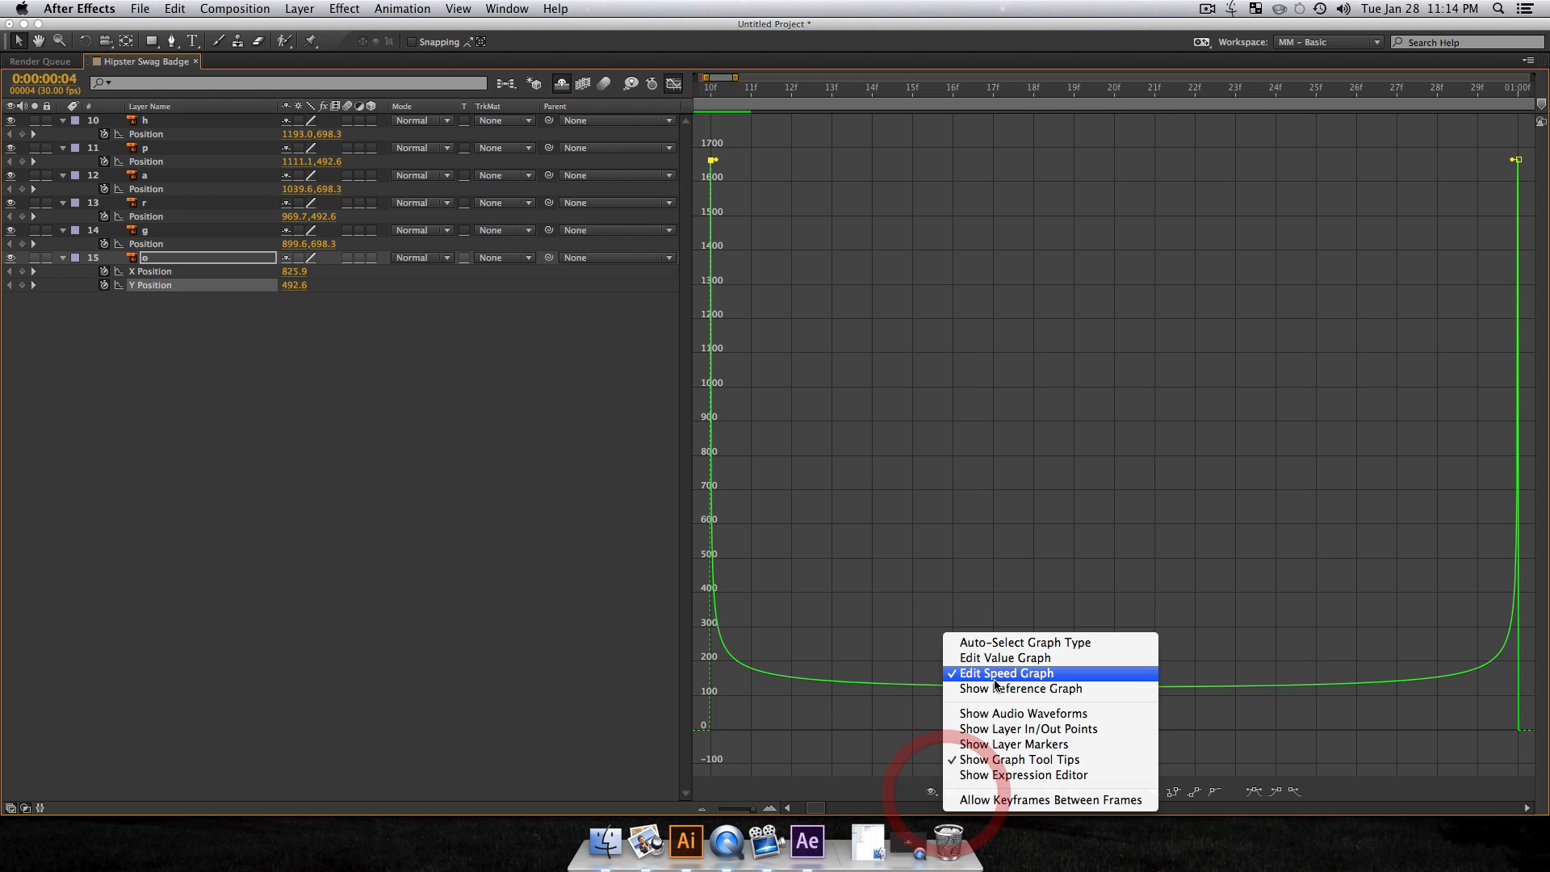
left_click(995, 652)
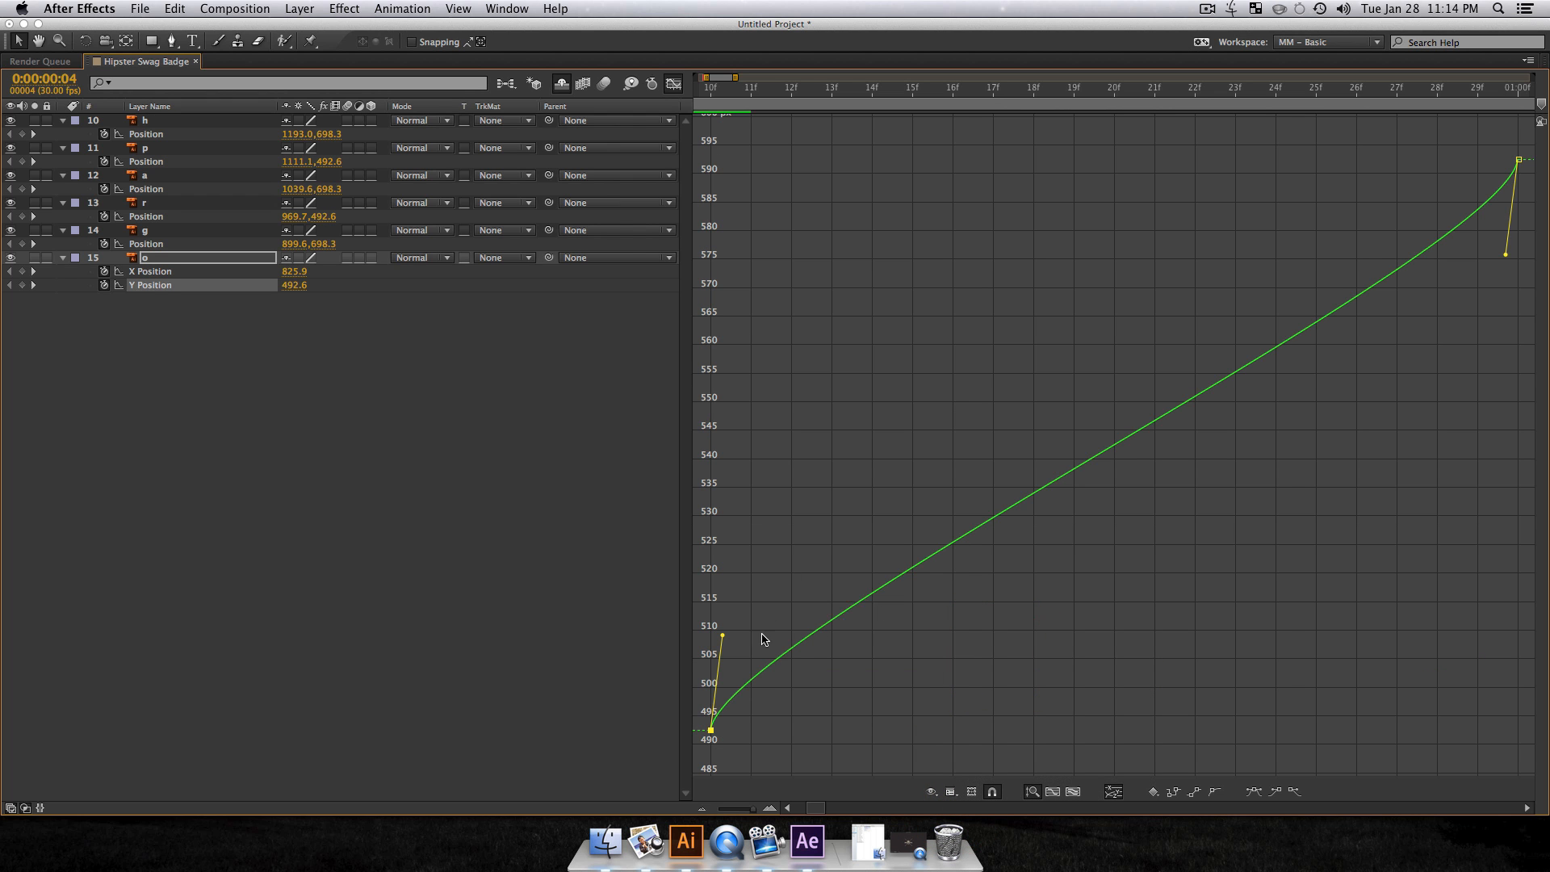
left_click_drag(722, 638, 1302, 730)
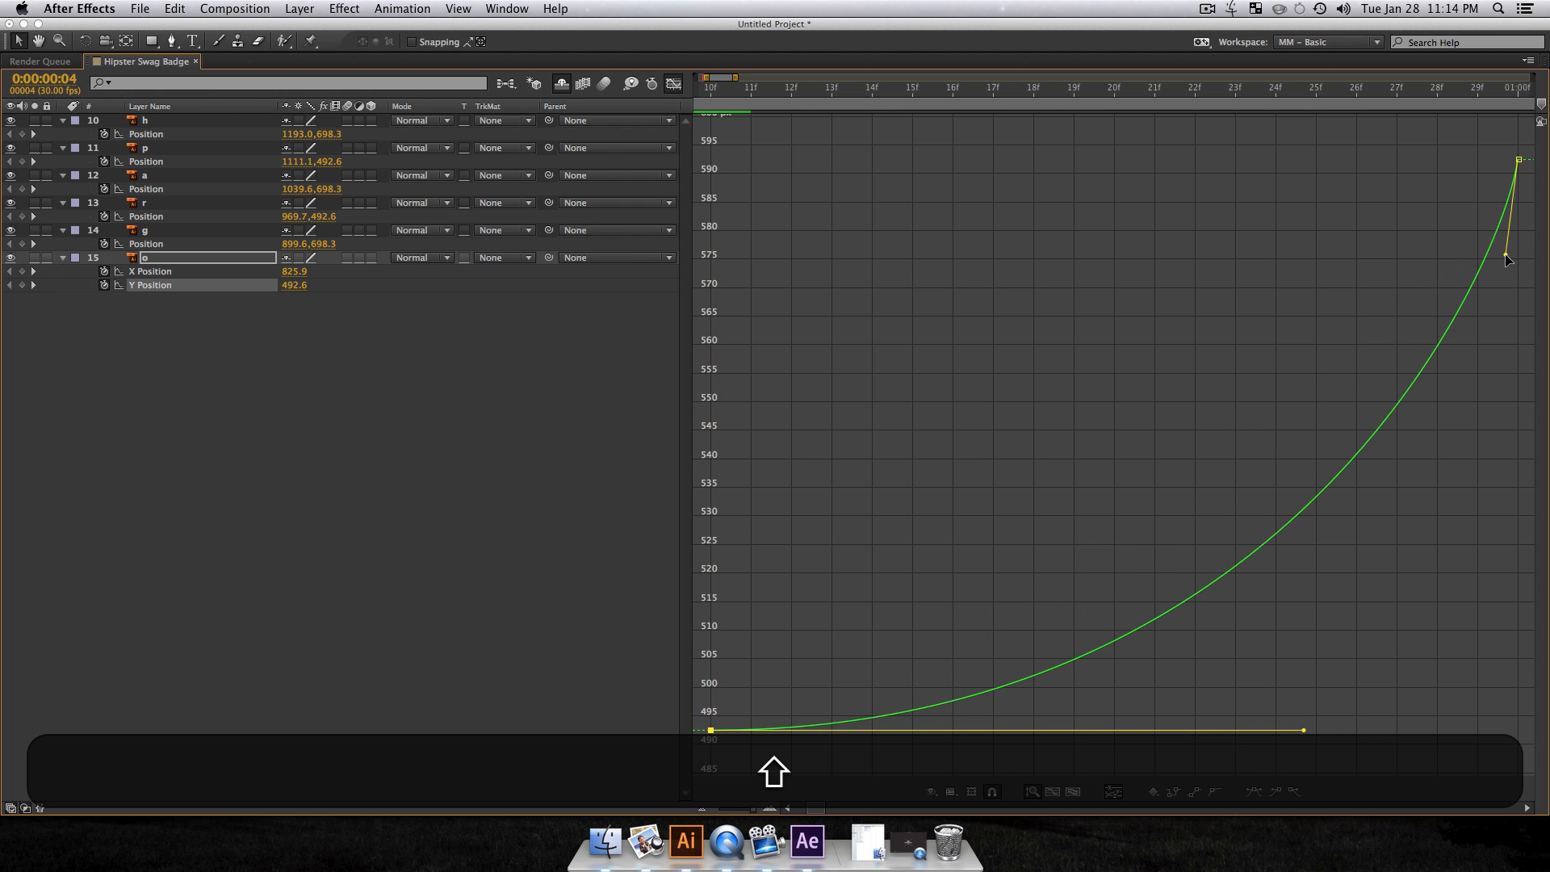
left_click_drag(1506, 258, 1086, 197)
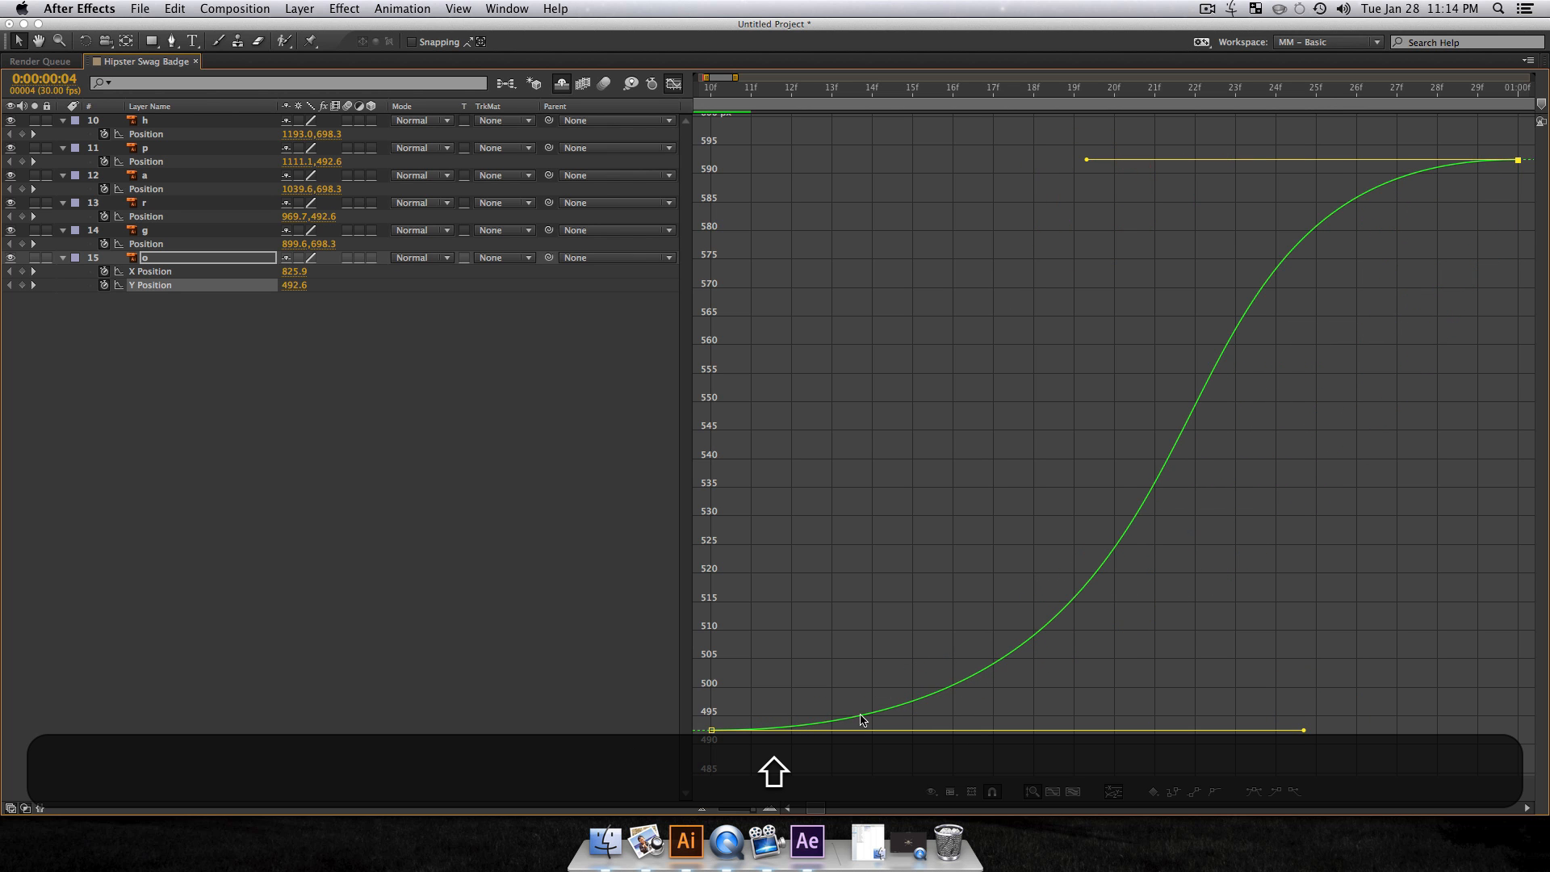
Step: Switch the o layer's Y Position to the speed graph and extend both ease handles until they meet at frame 20
left_click(931, 791)
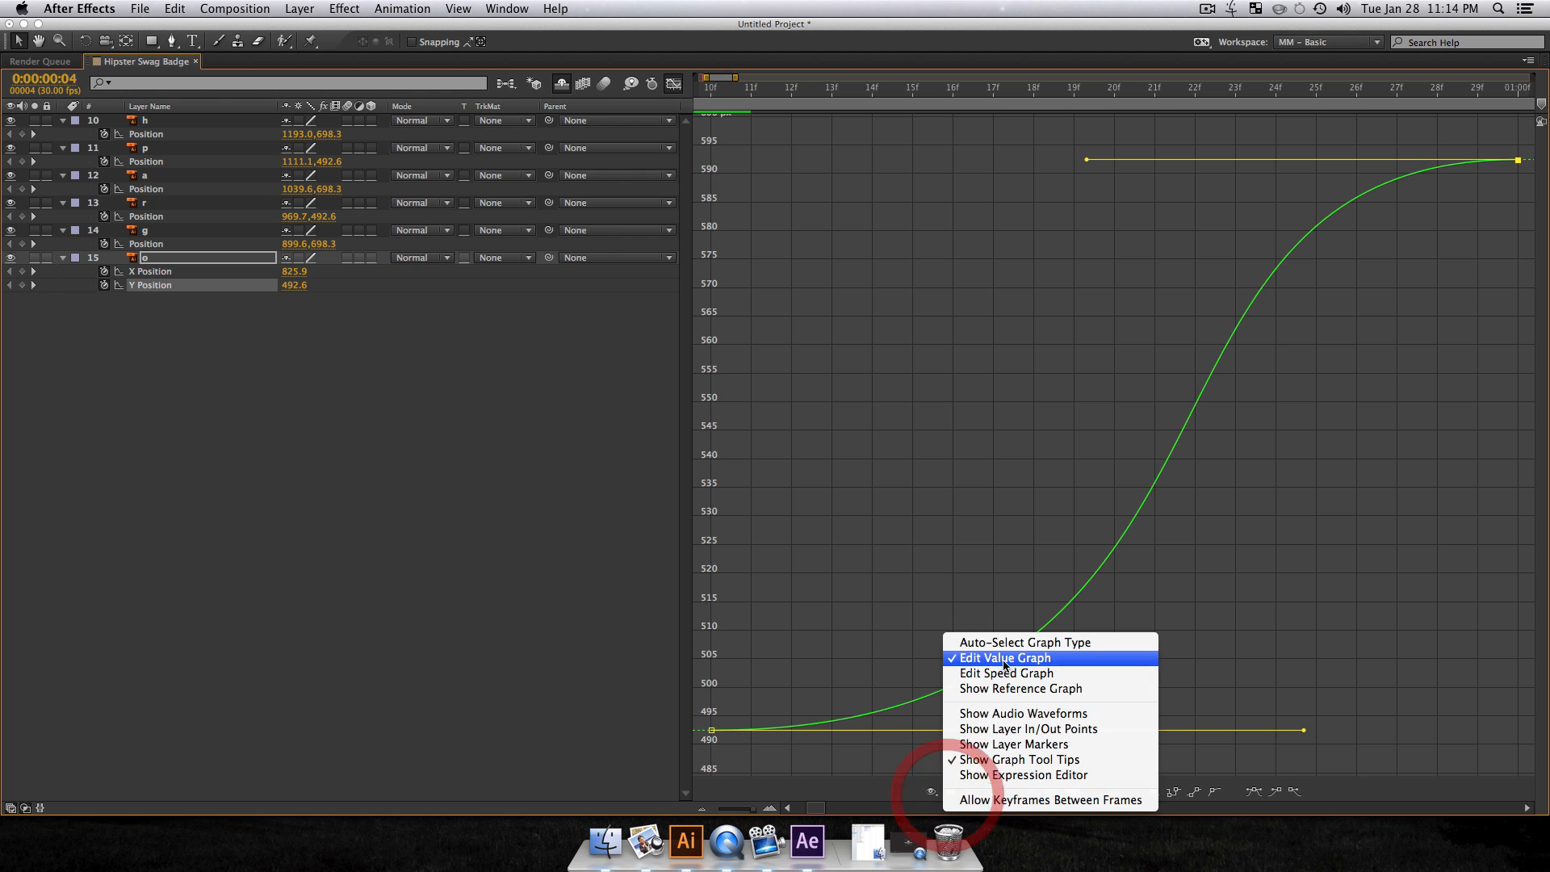
left_click(1001, 673)
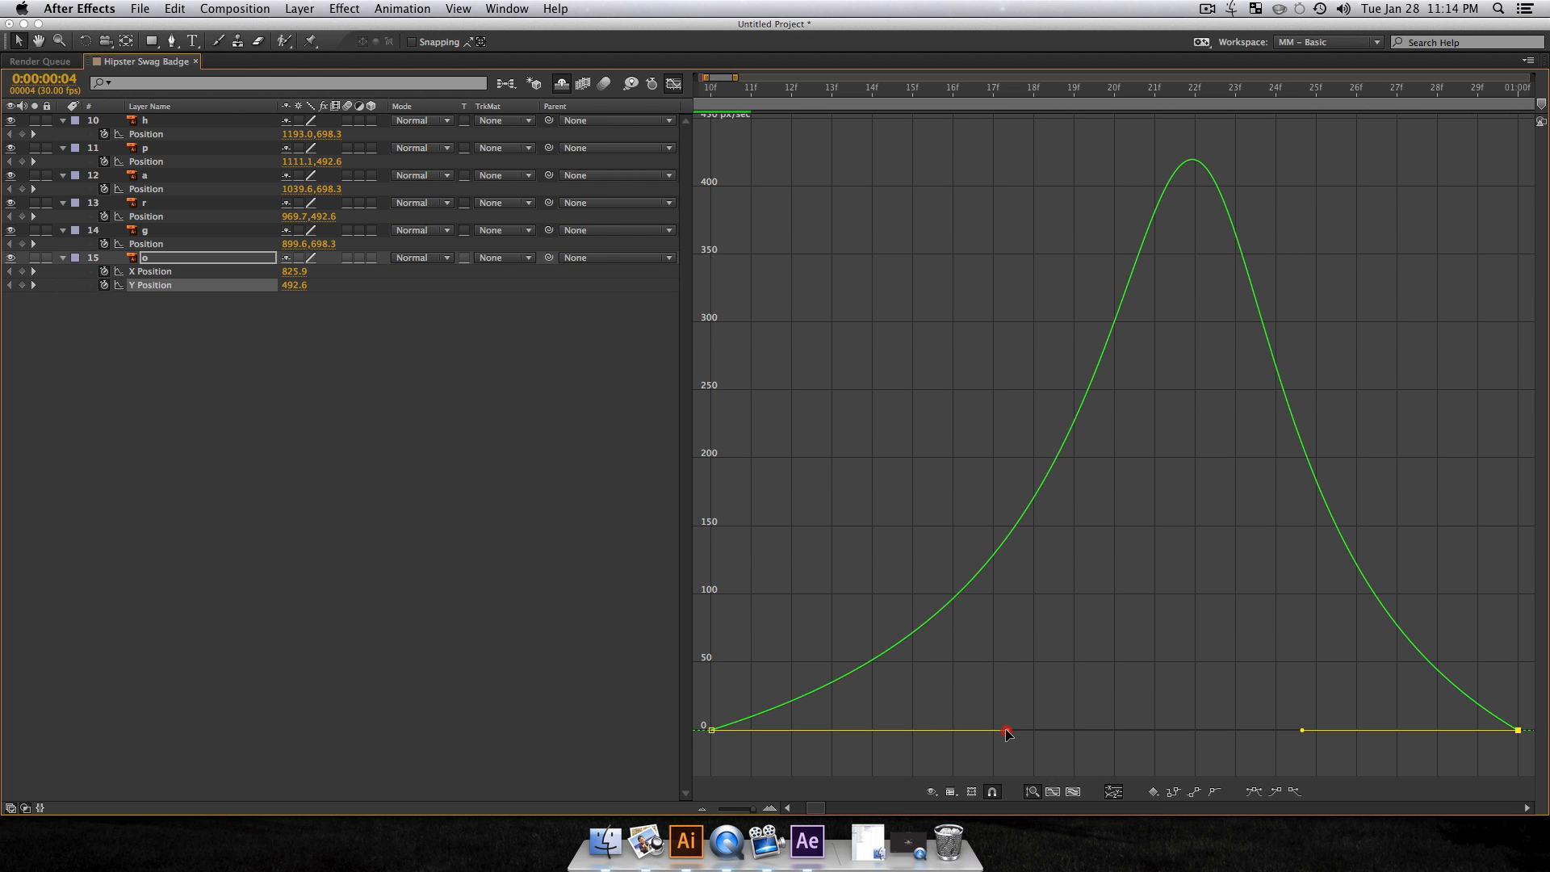
left_click_drag(1007, 730, 1166, 731)
left_click_drag(1301, 730, 1113, 731)
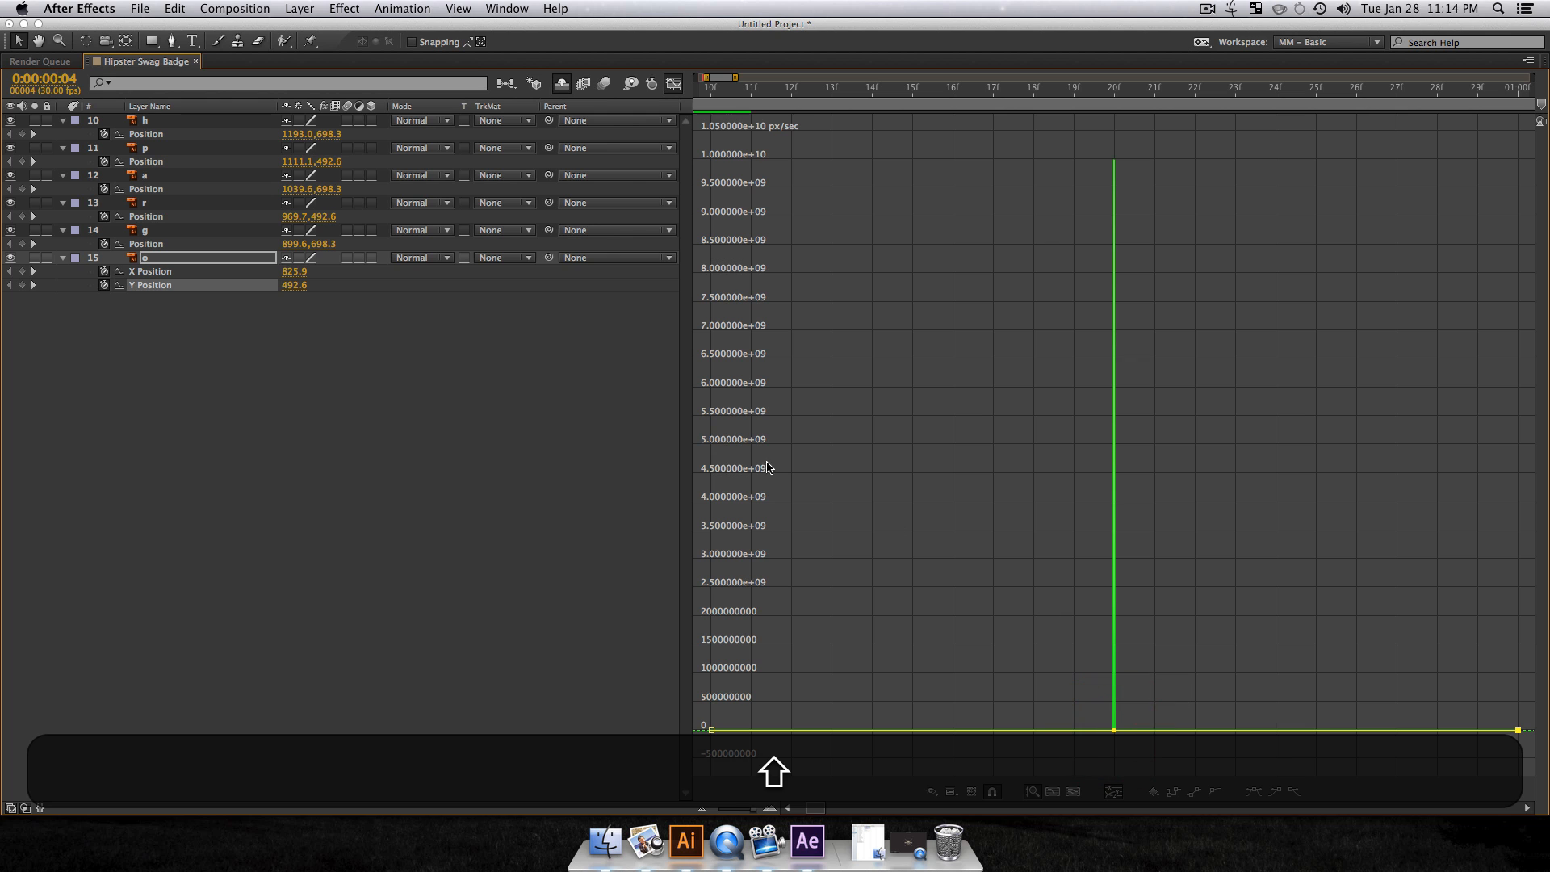
Step: Hide the finished o layer from the timeline as shy
left_click(294, 513)
left_click(145, 203)
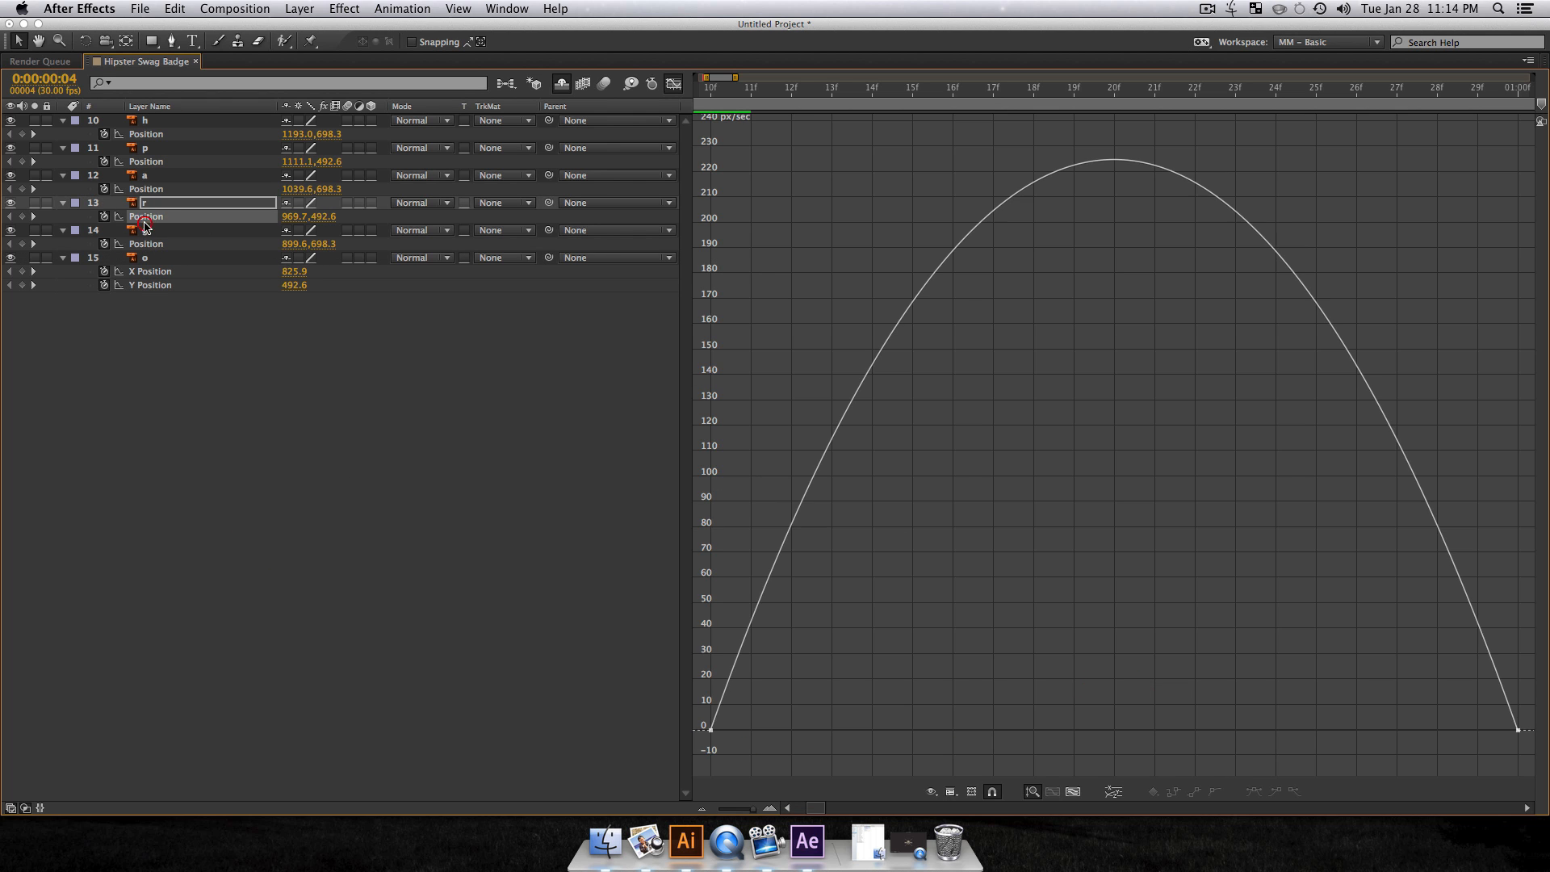
left_click(148, 231)
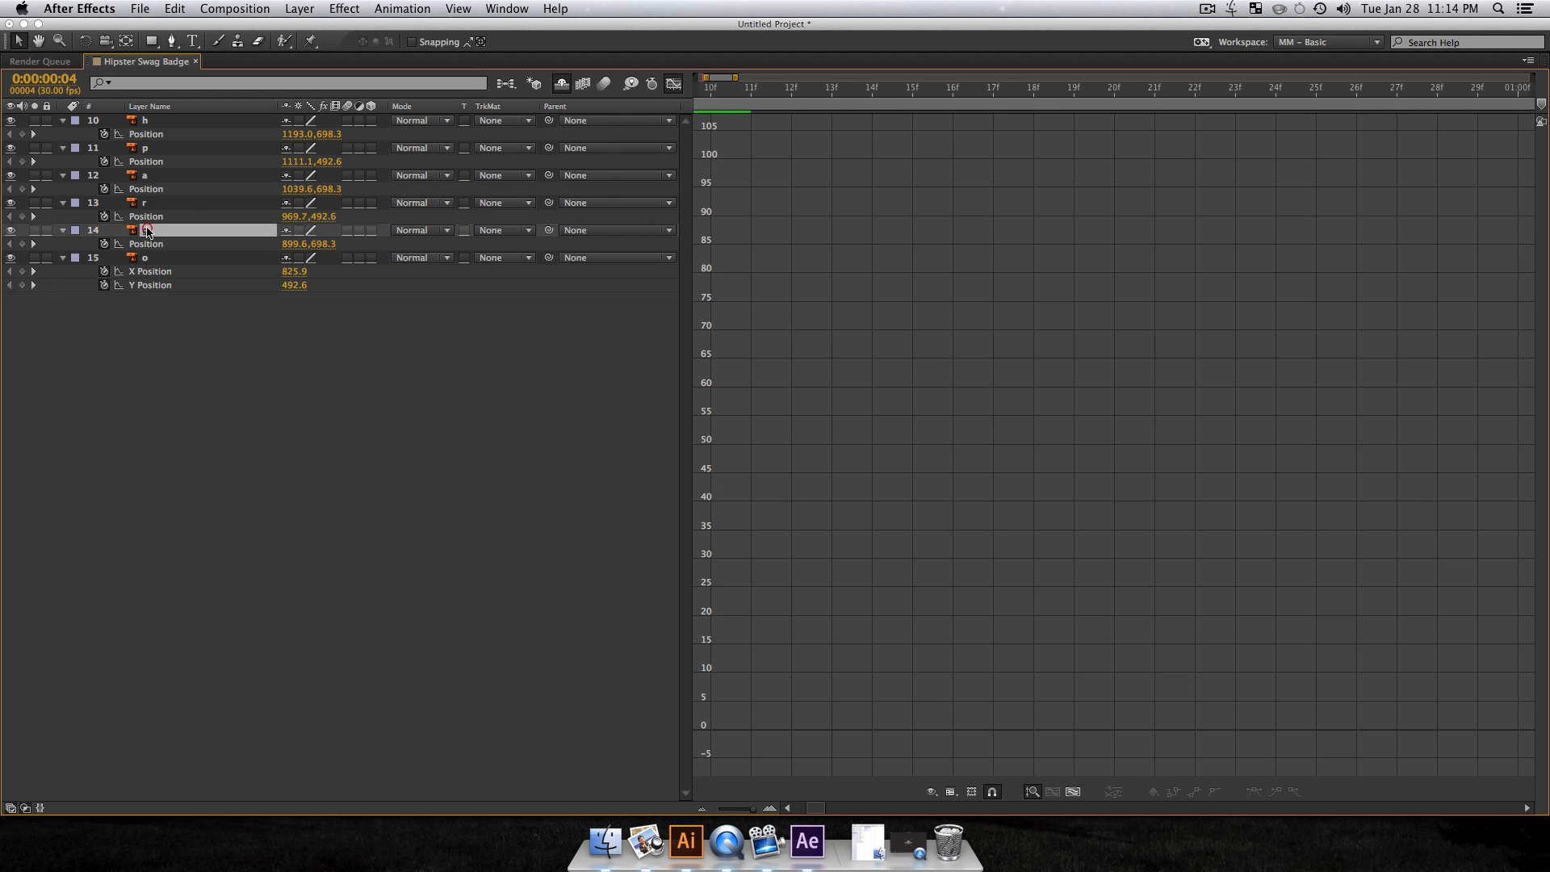
left_click(284, 259)
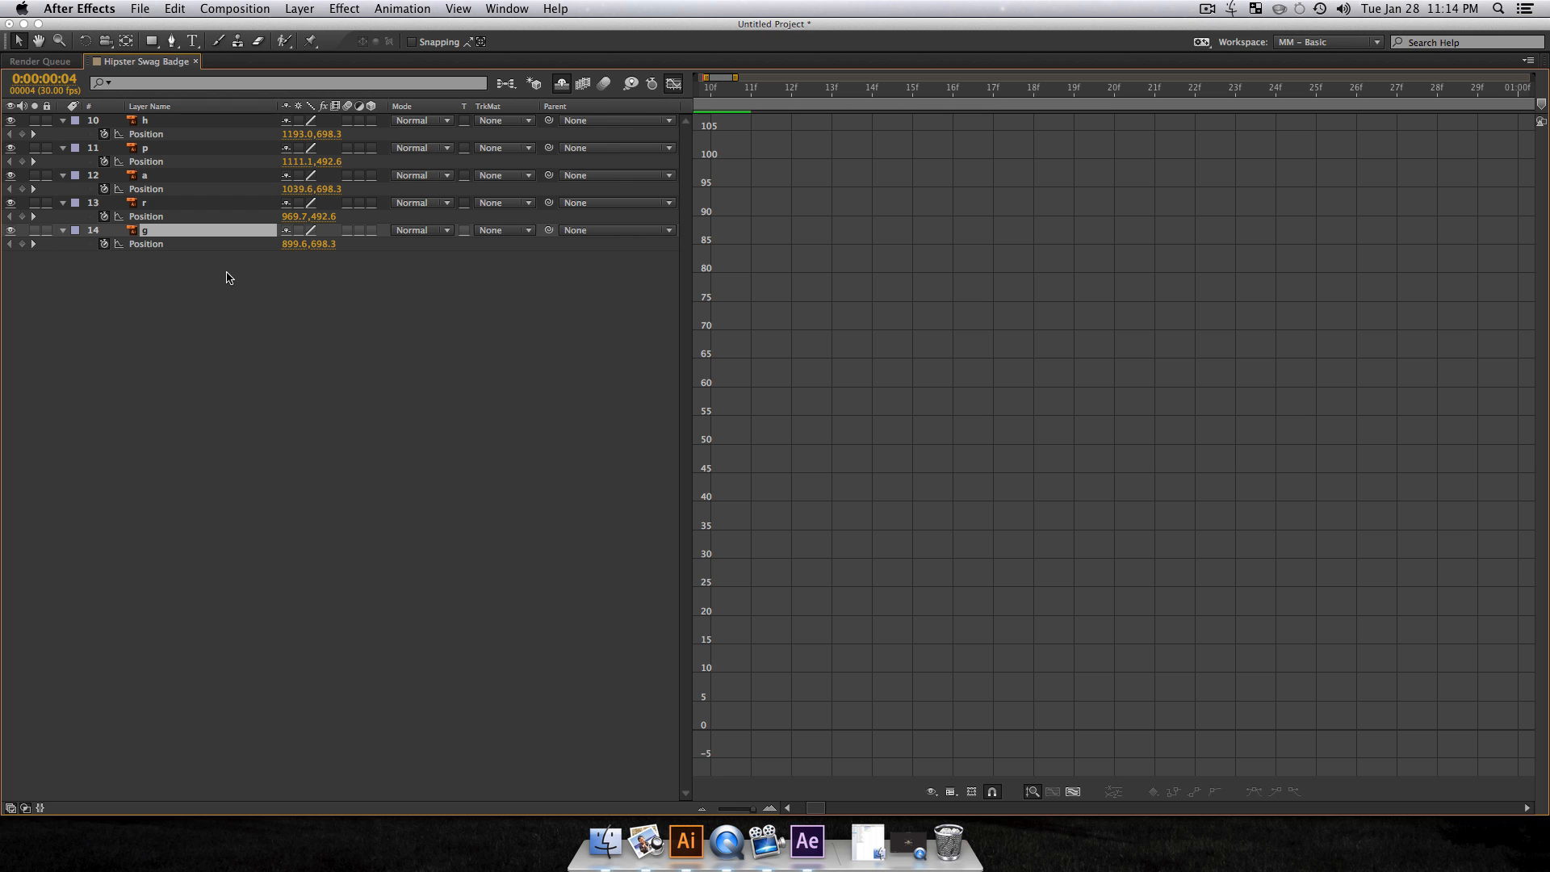
Step: Separate the g layer's Position into X and Y dimensions and show only its Y Position curve
left_click(156, 244)
right_click(156, 245)
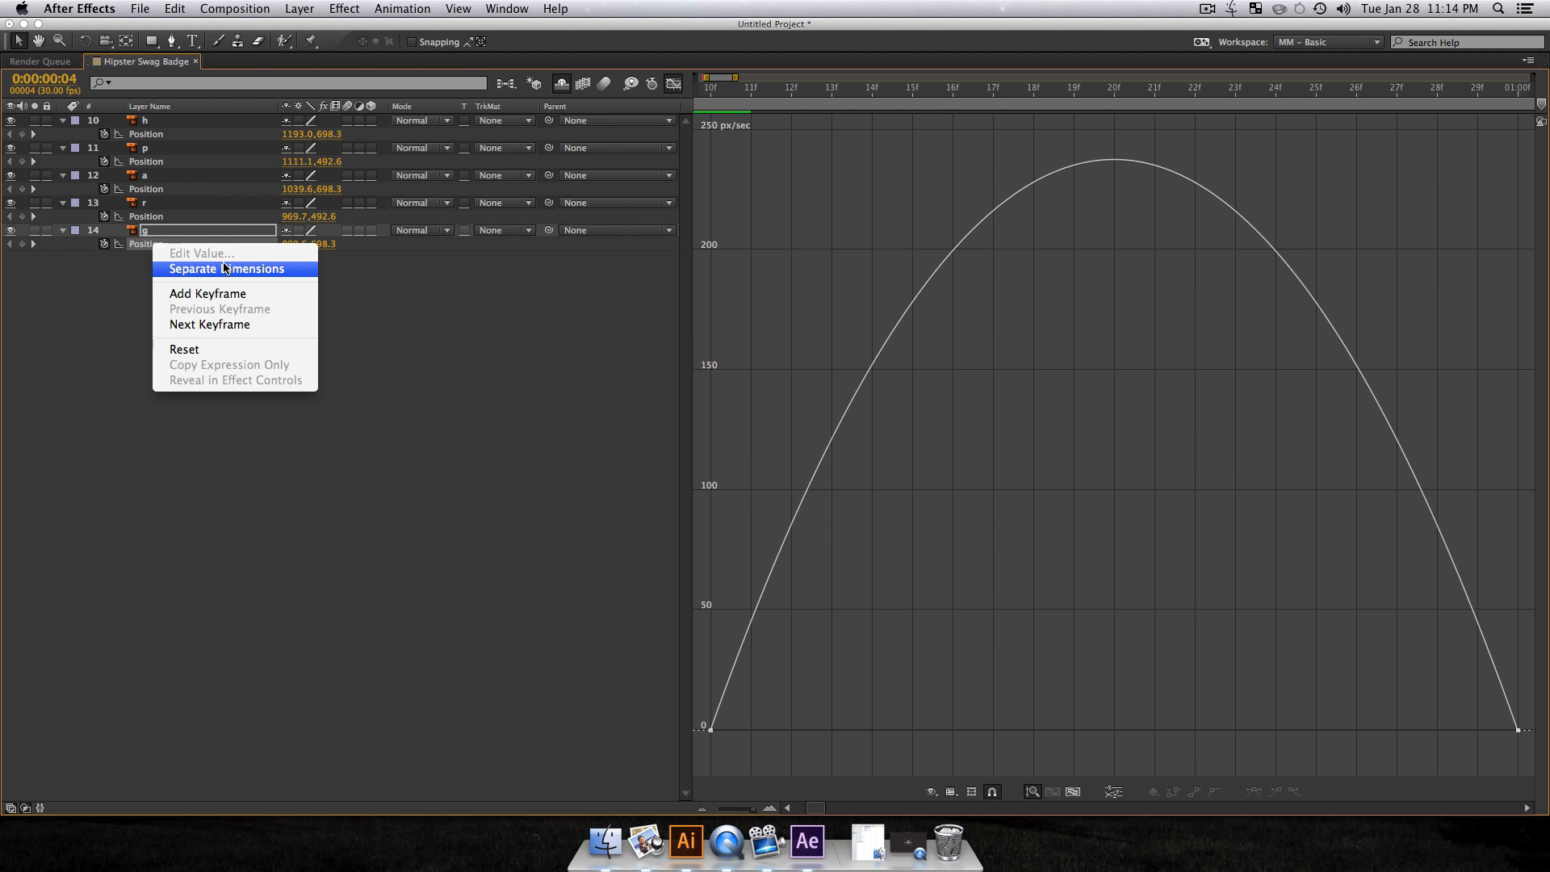
left_click(223, 264)
left_click(161, 280)
left_click(158, 258)
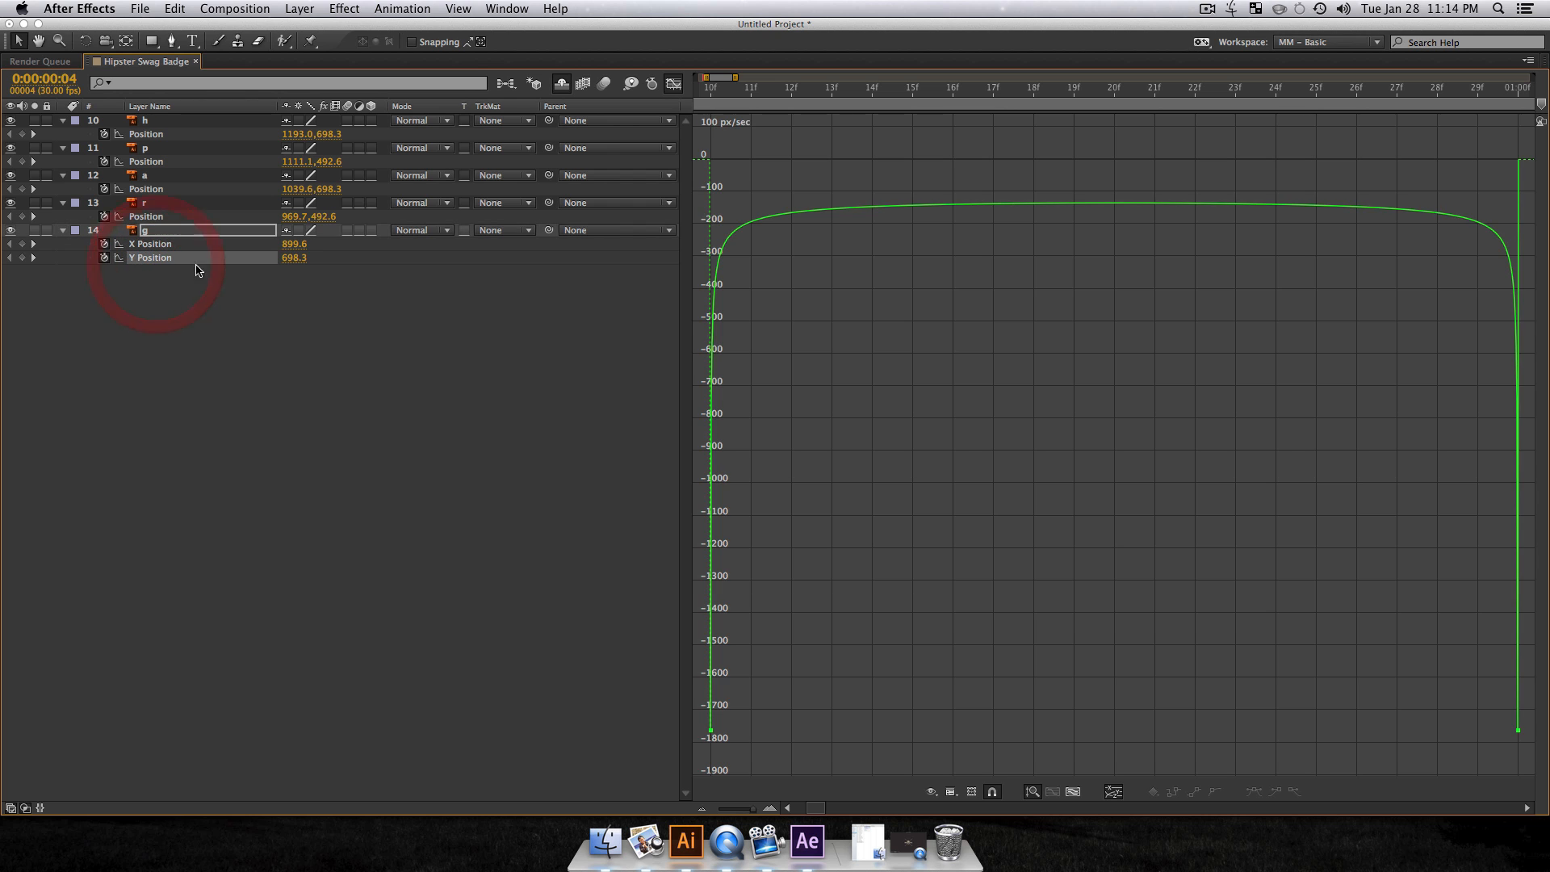
Step: Flatten both Y Position keyframe handles of the g layer in the value graph, extending them inward past each other
left_click(951, 792)
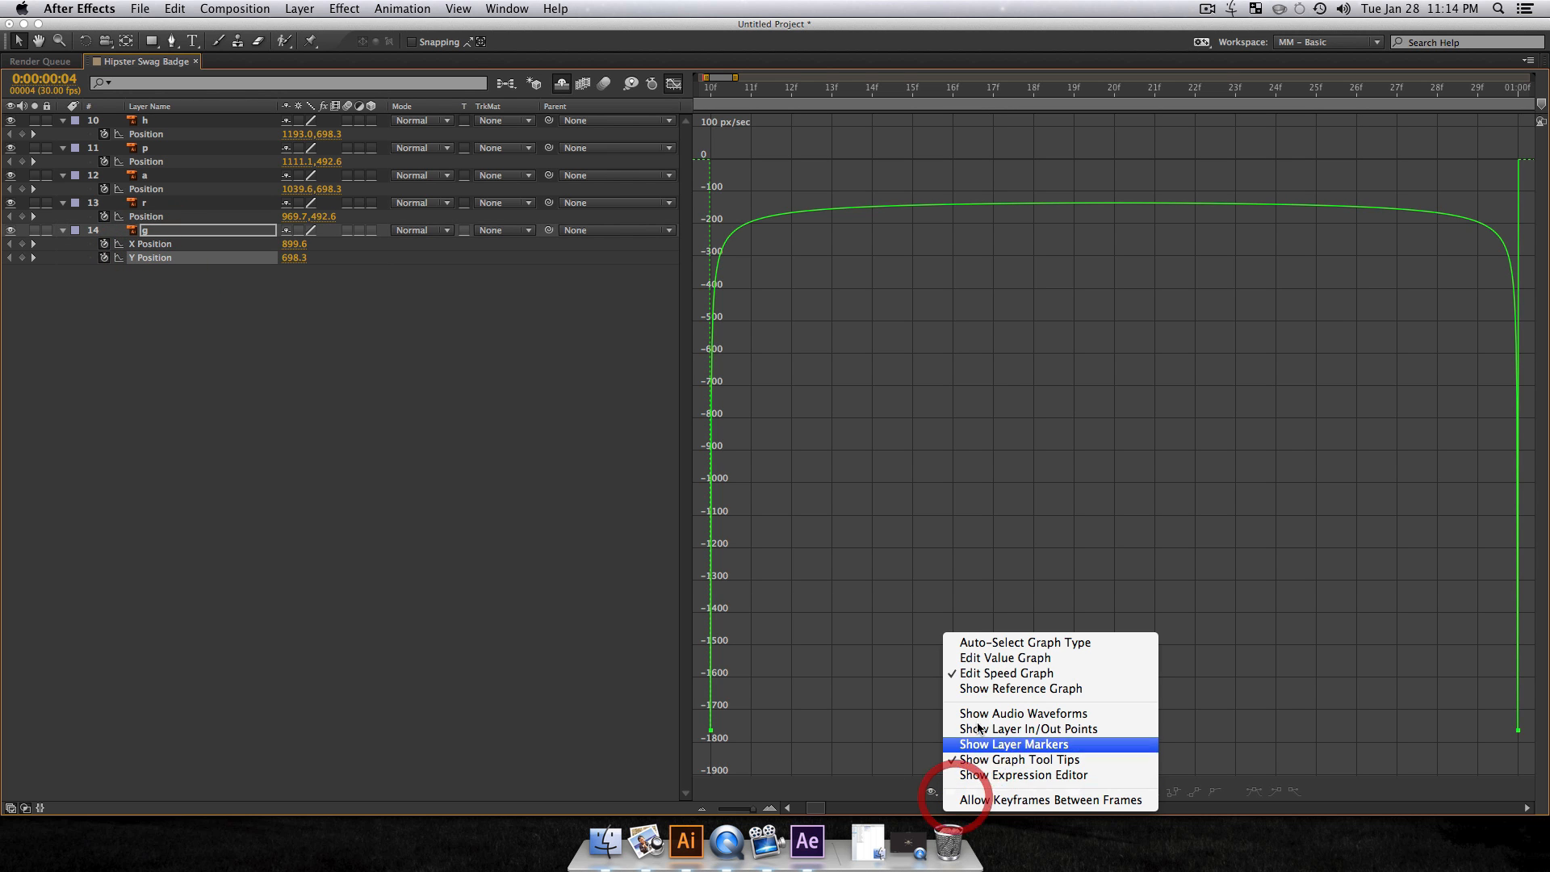
left_click(979, 659)
left_click_drag(851, 184, 713, 127)
left_click_drag(761, 259, 1291, 160)
key("shift")
left_click(1071, 792)
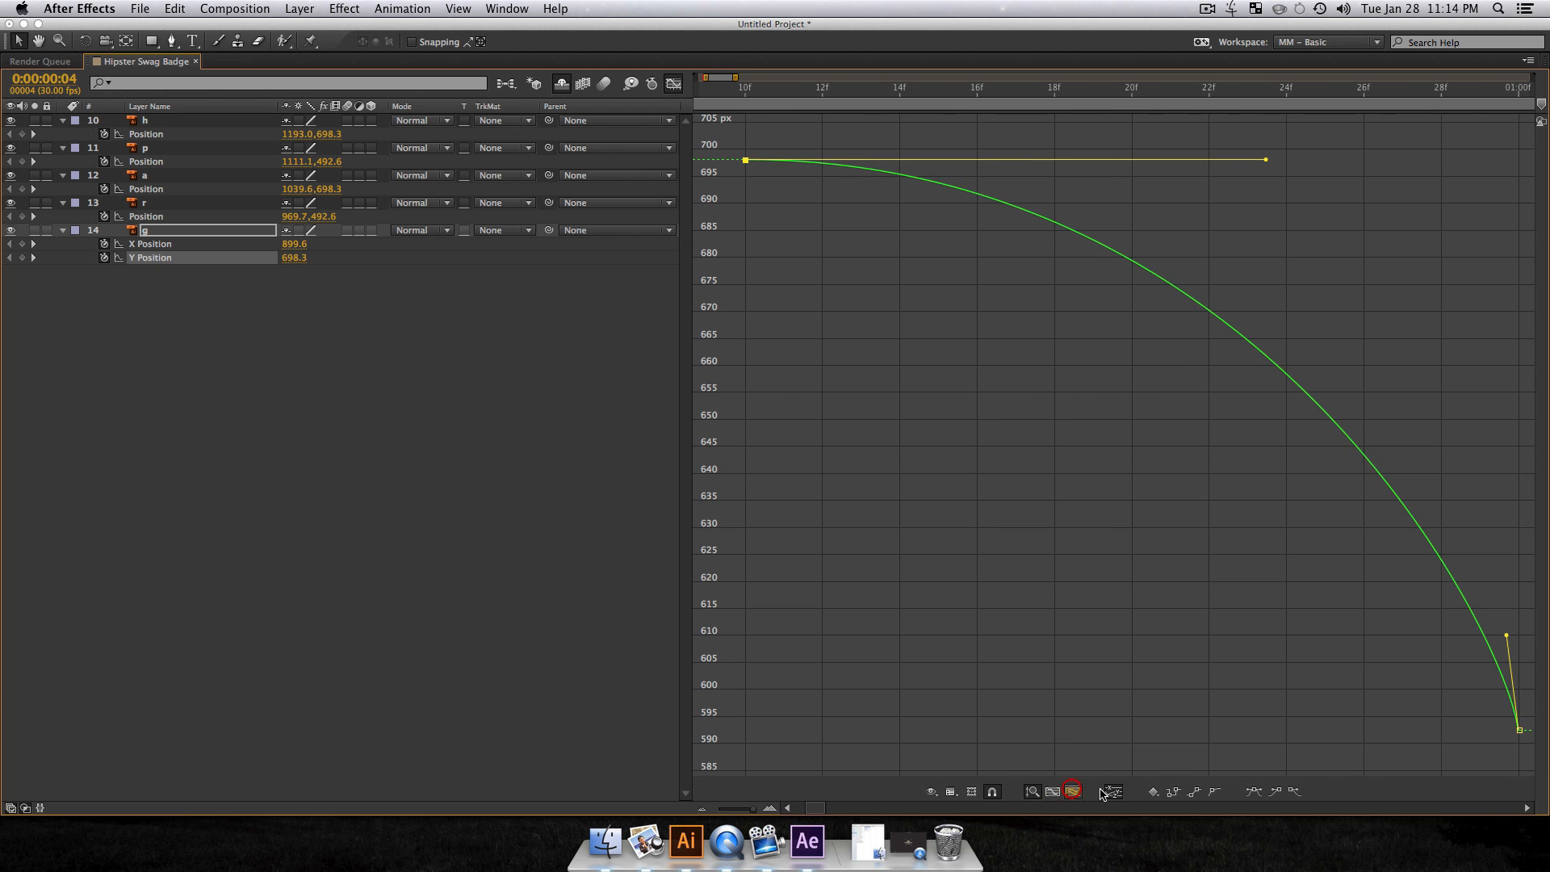
left_click_drag(1303, 740, 1522, 716)
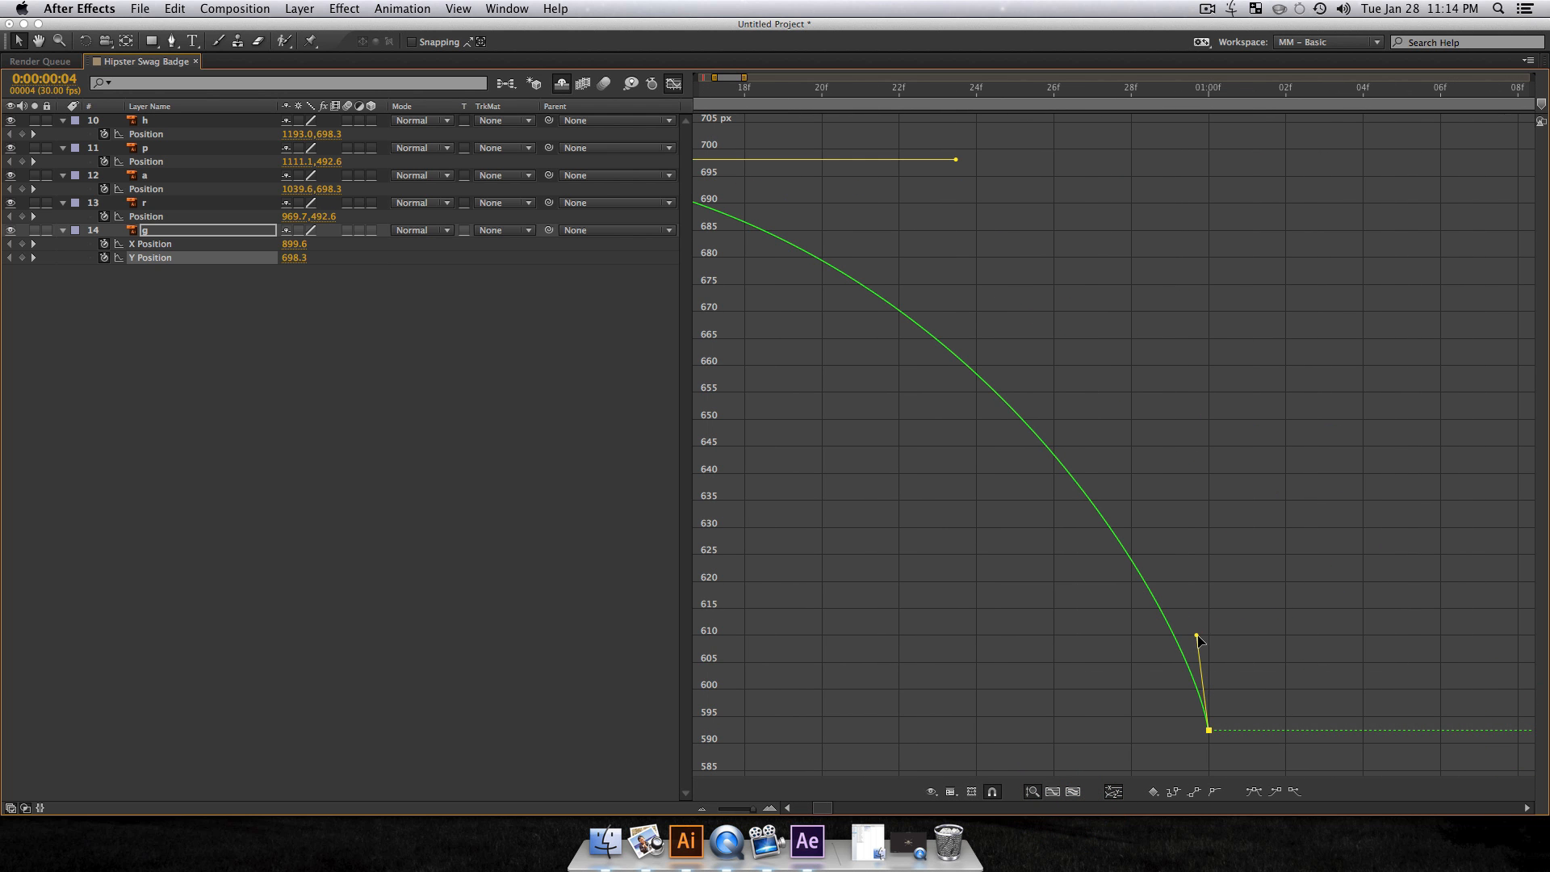
key("shift")
left_click_drag(1198, 640, 719, 729)
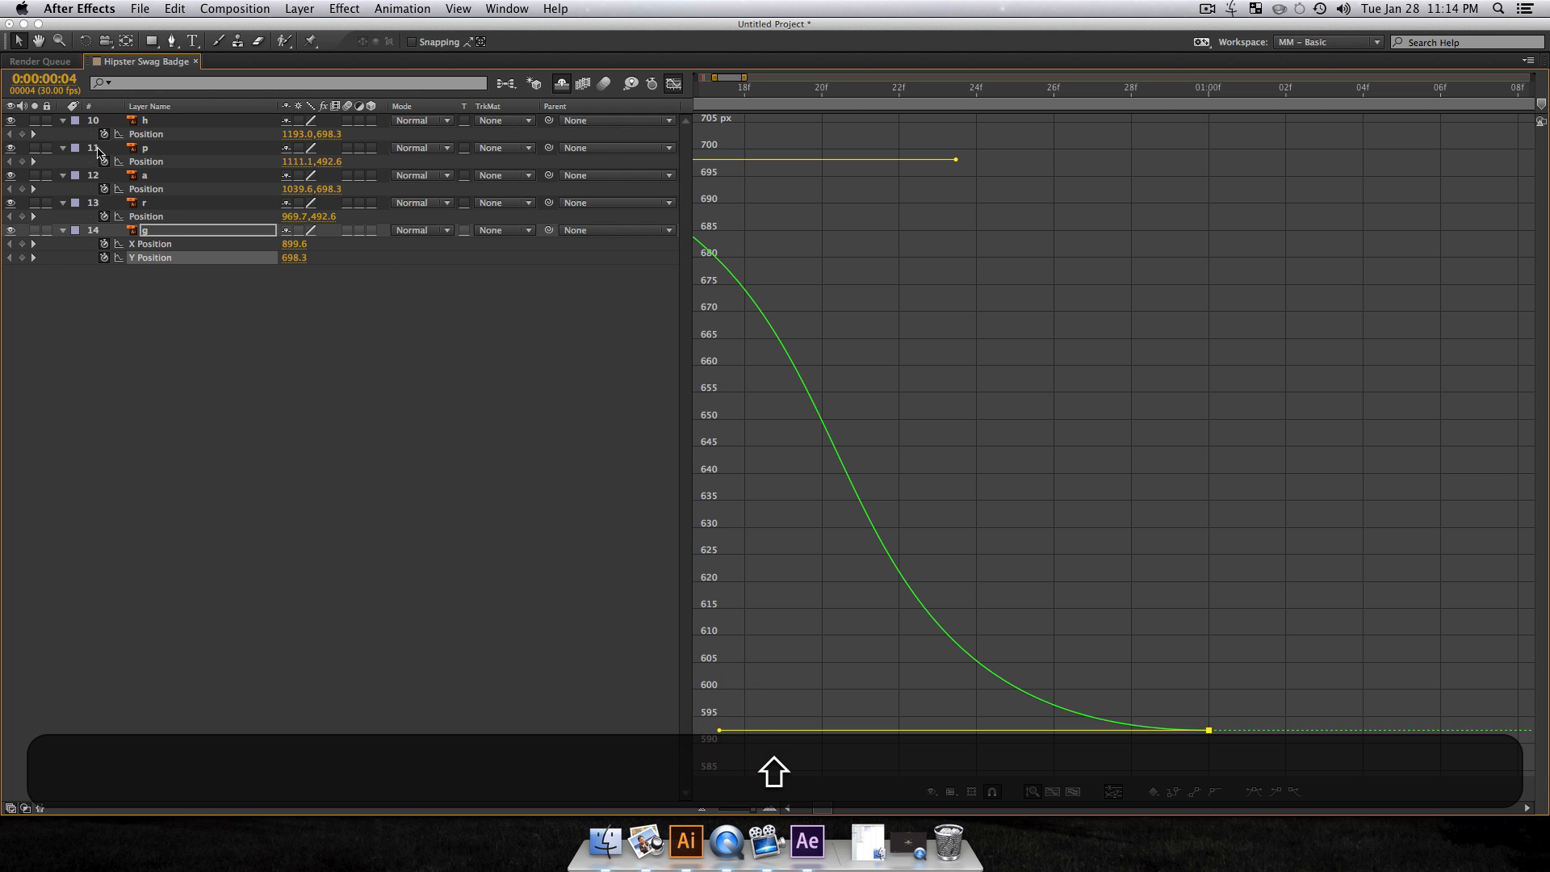
Step: Switch the g layer's Y Position to the speed graph and extend both ease handles until they meet at frame 20
left_click(930, 791)
left_click(925, 703)
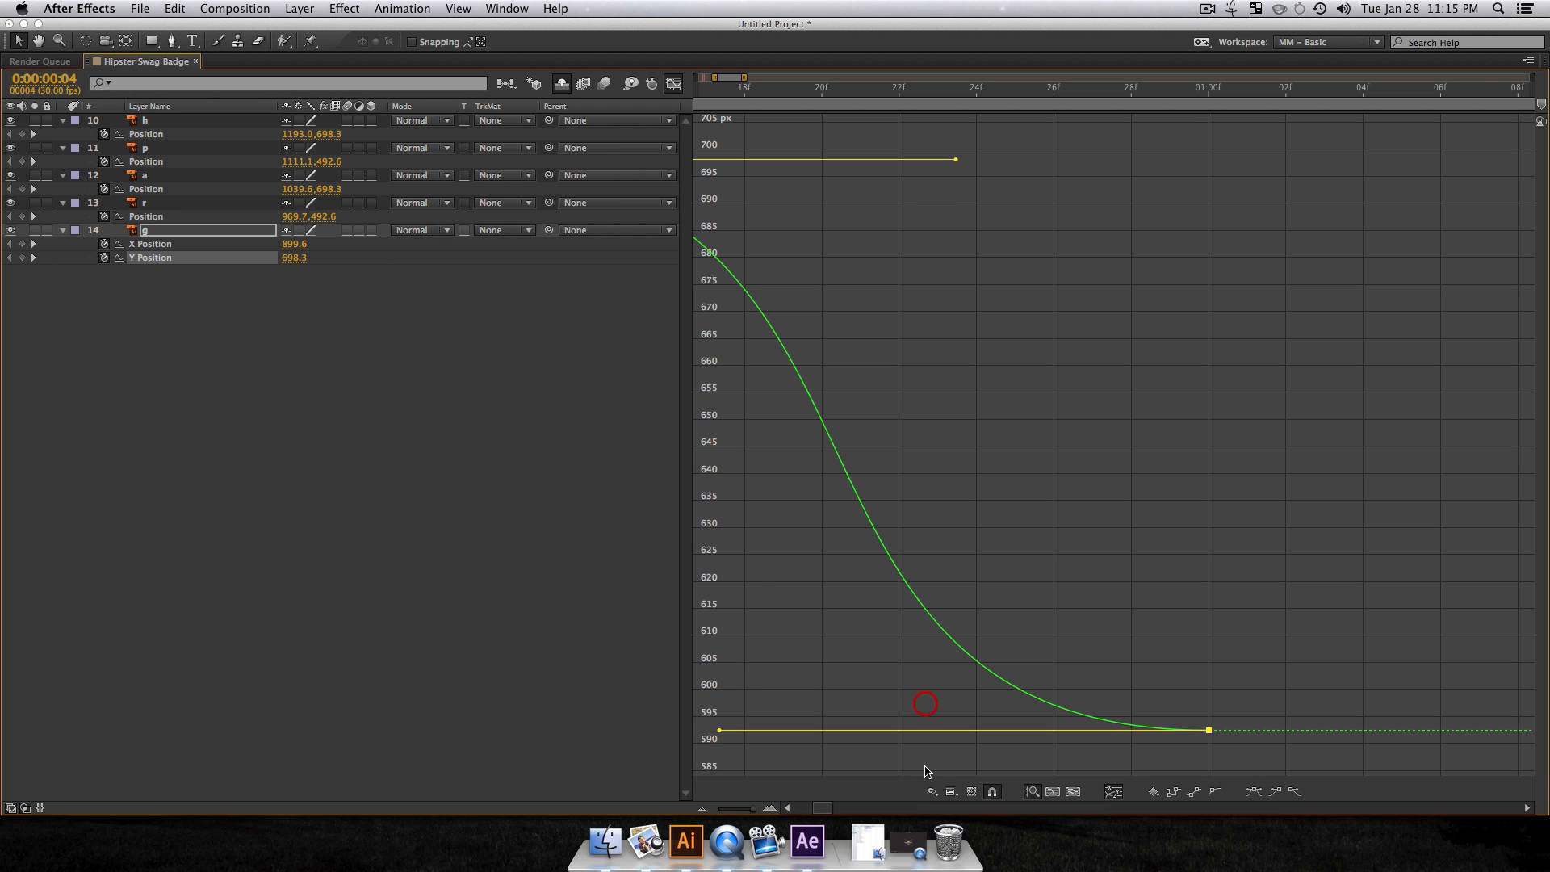
left_click(951, 791)
left_click(988, 680)
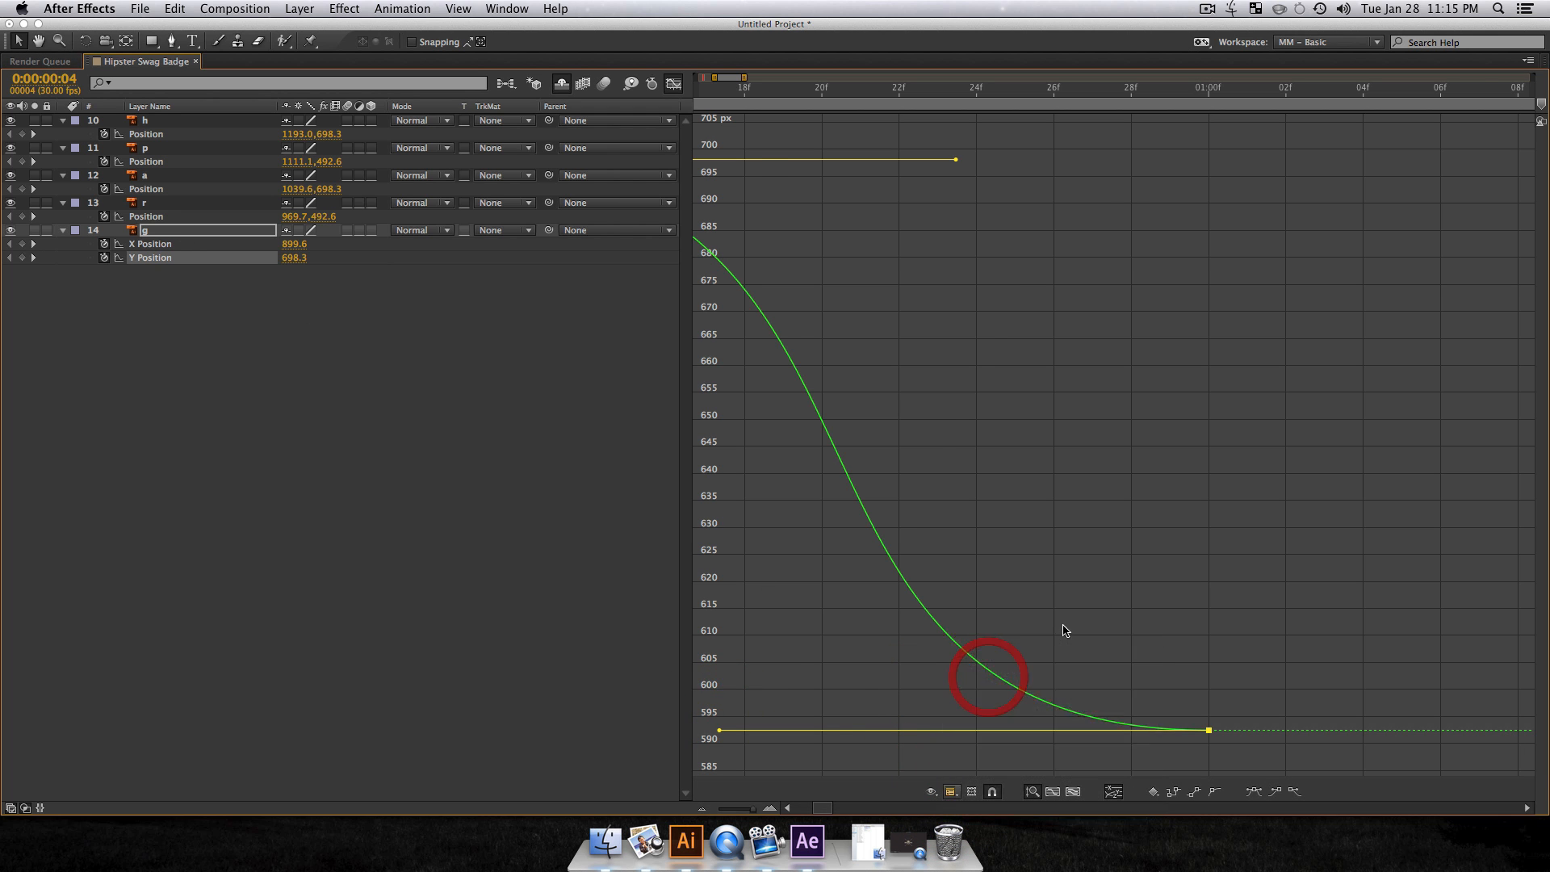
left_click(1073, 792)
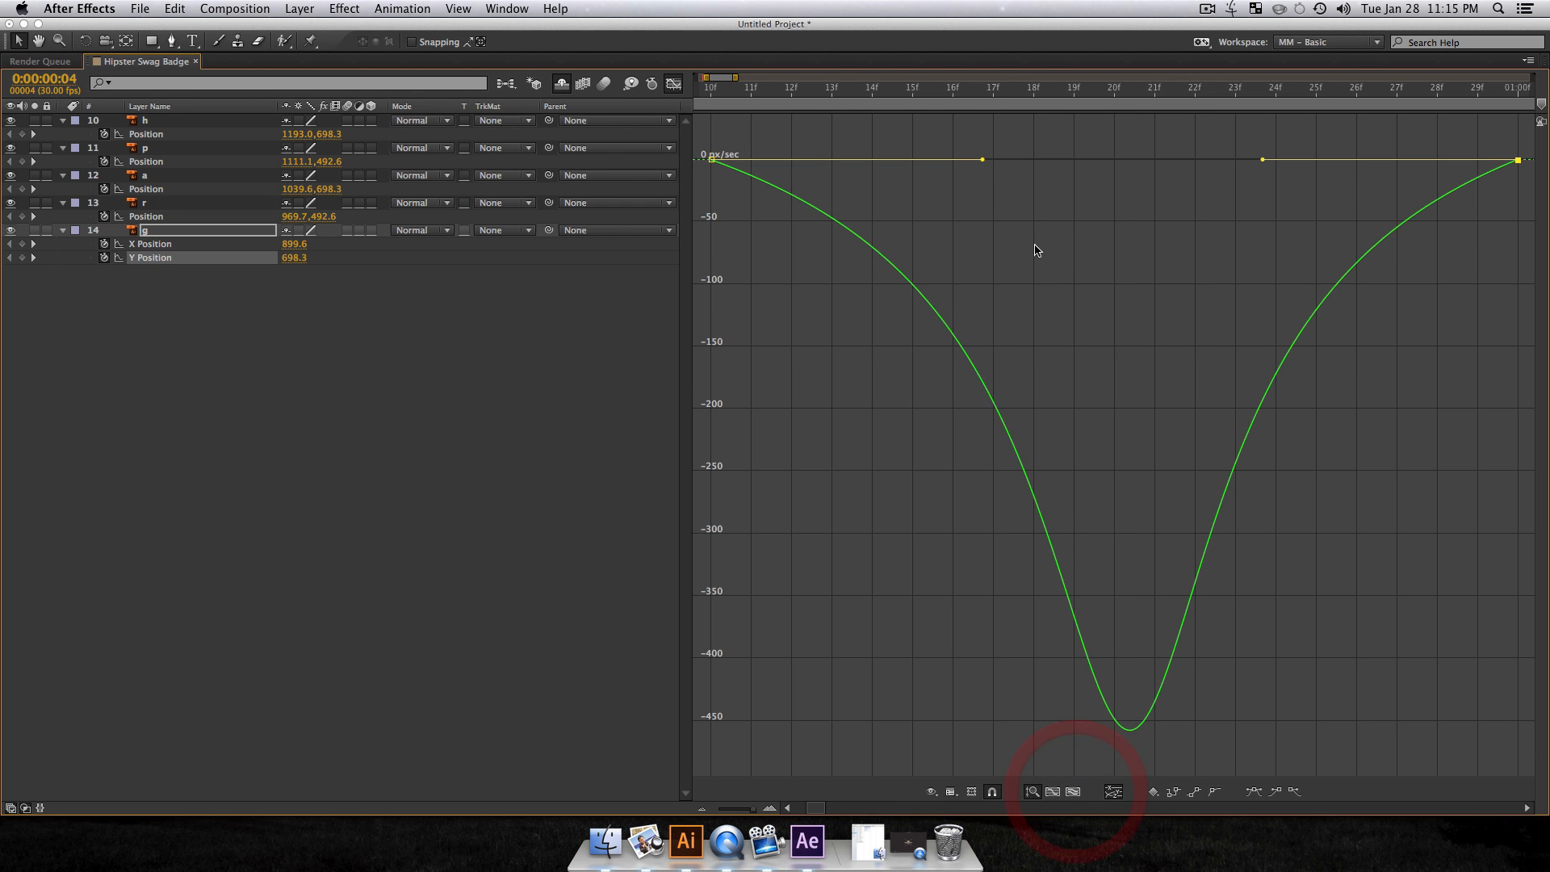
left_click_drag(982, 160, 1114, 159)
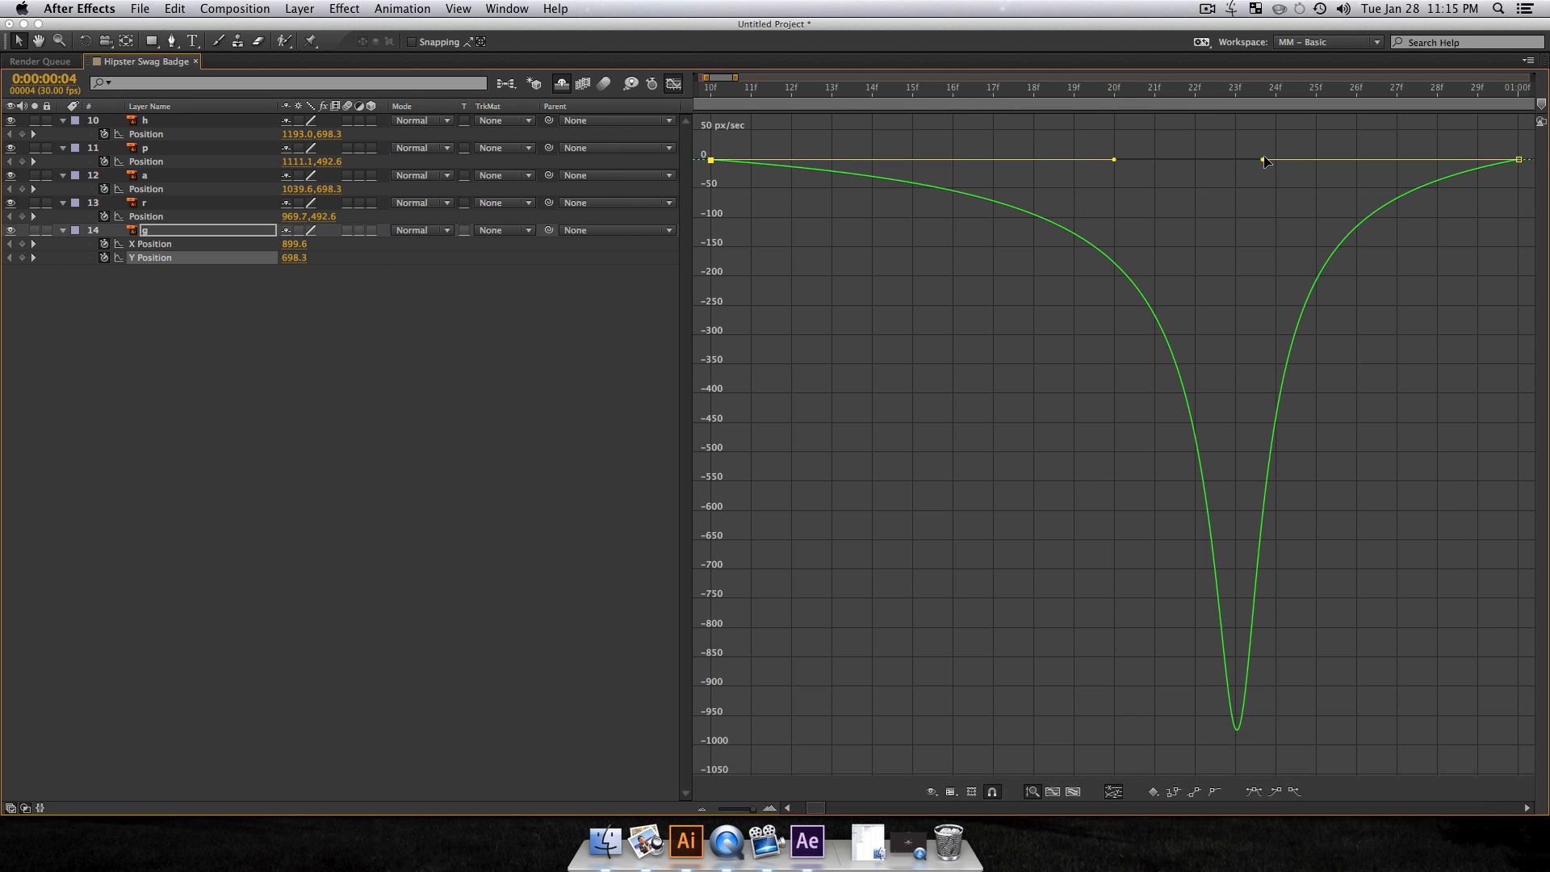
left_click_drag(1264, 159, 1113, 159)
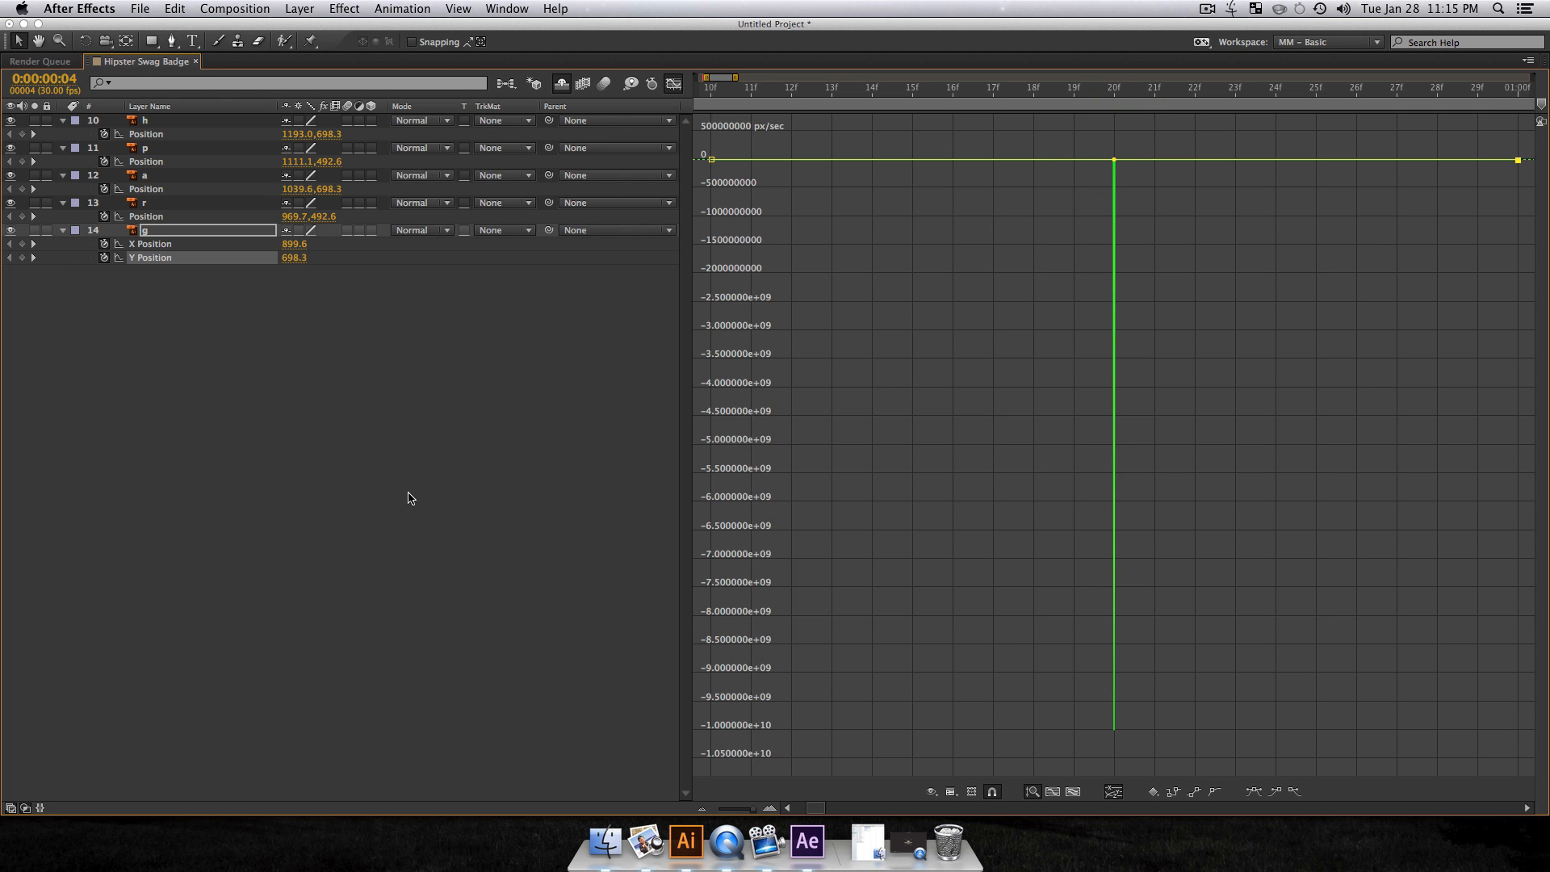
Step: Hide the g layer as shy and separate the r layer's Position into X and Y dimensions
left_click(175, 230)
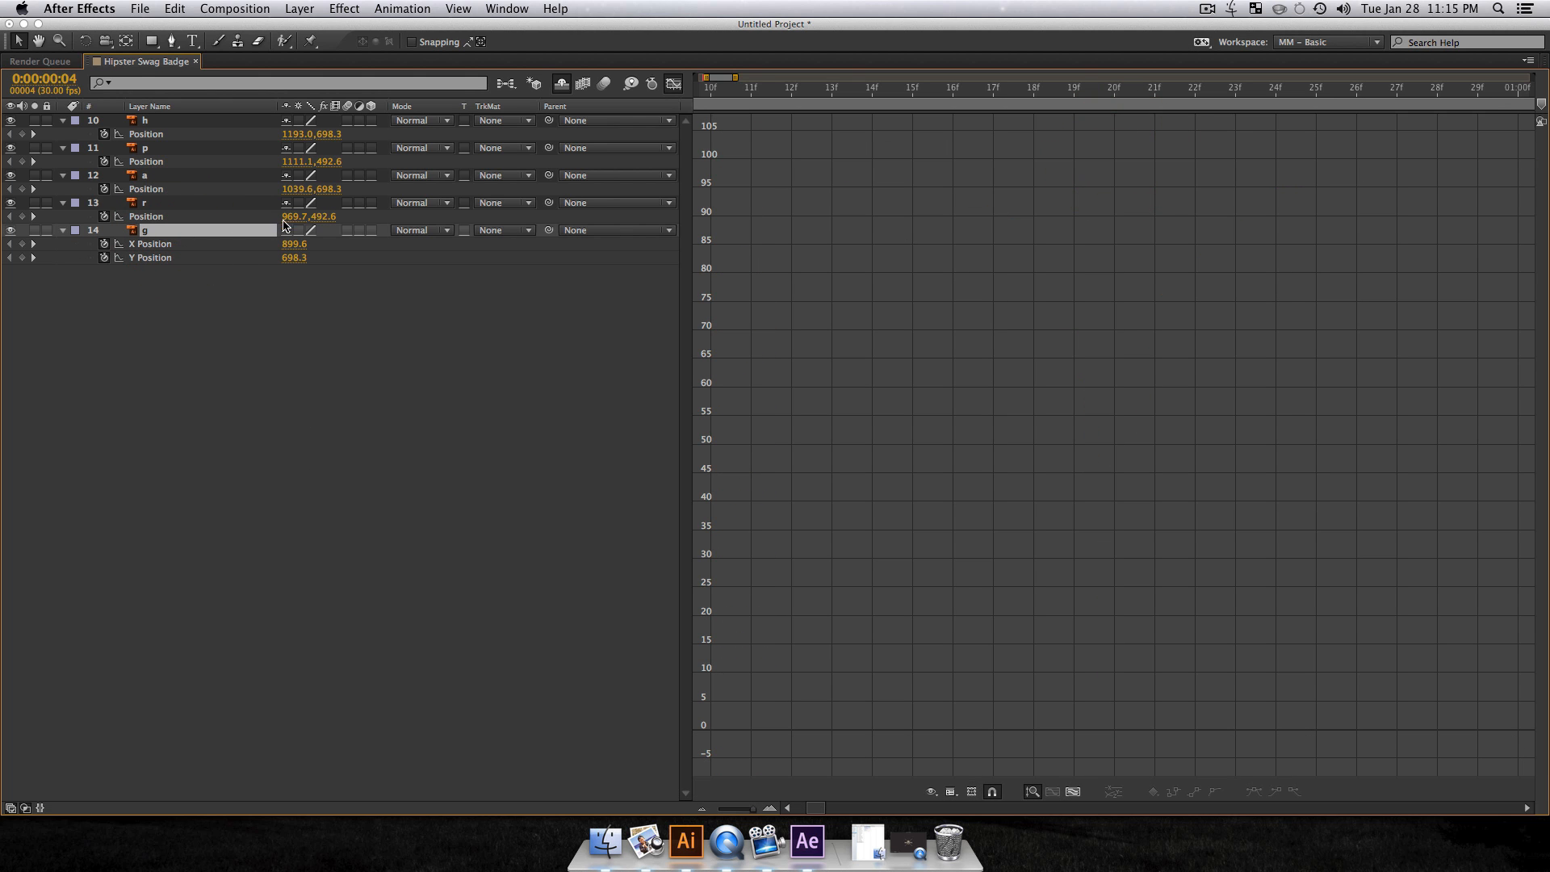
left_click(285, 230)
left_click(145, 204)
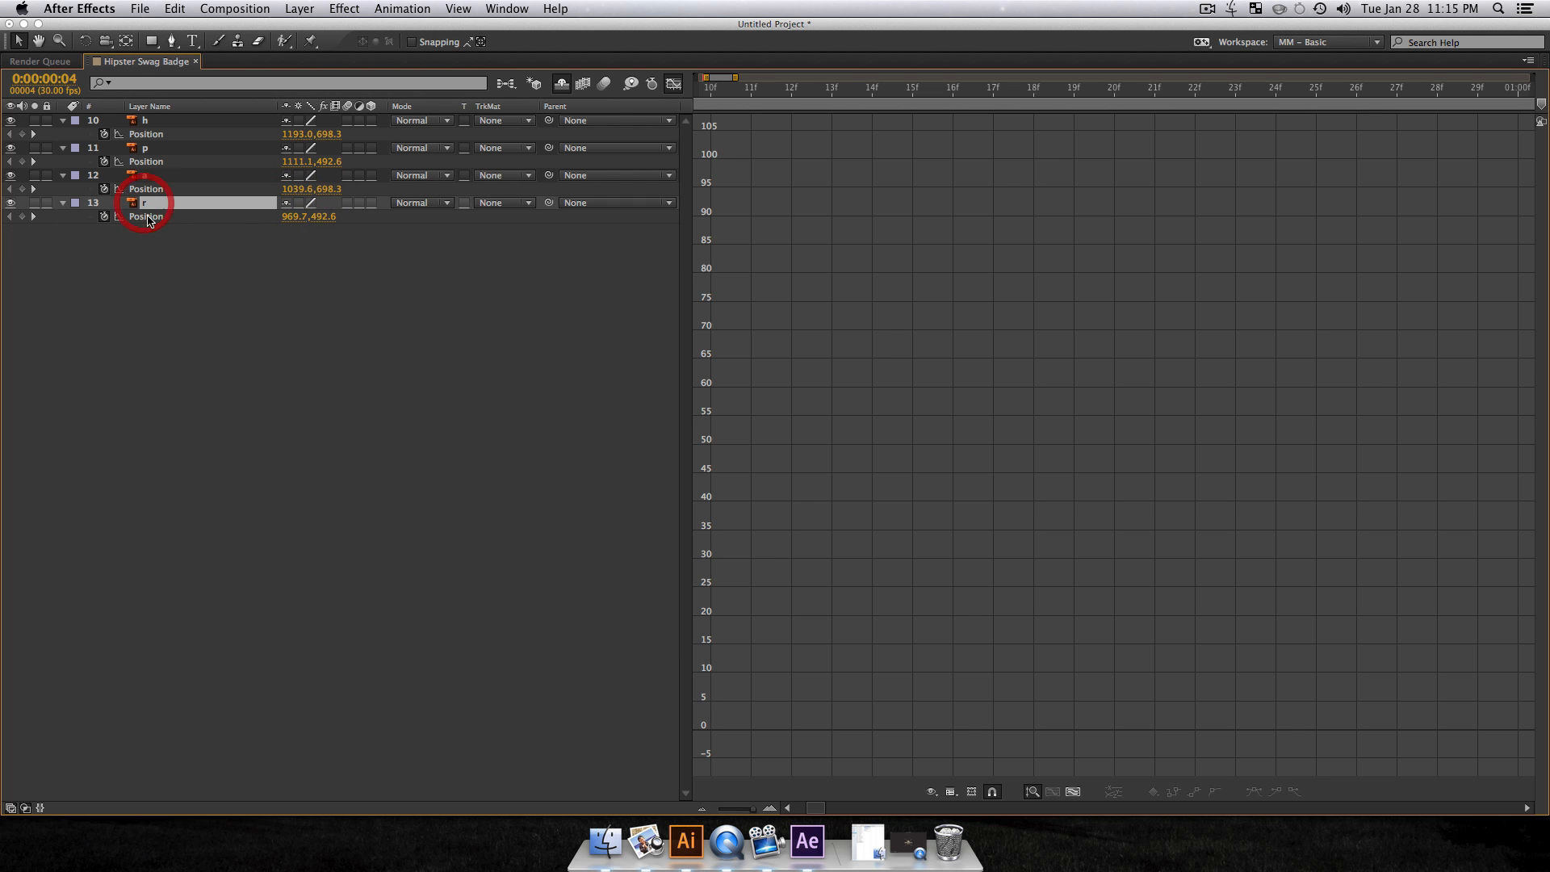
left_click(148, 218)
right_click(147, 218)
left_click(203, 245)
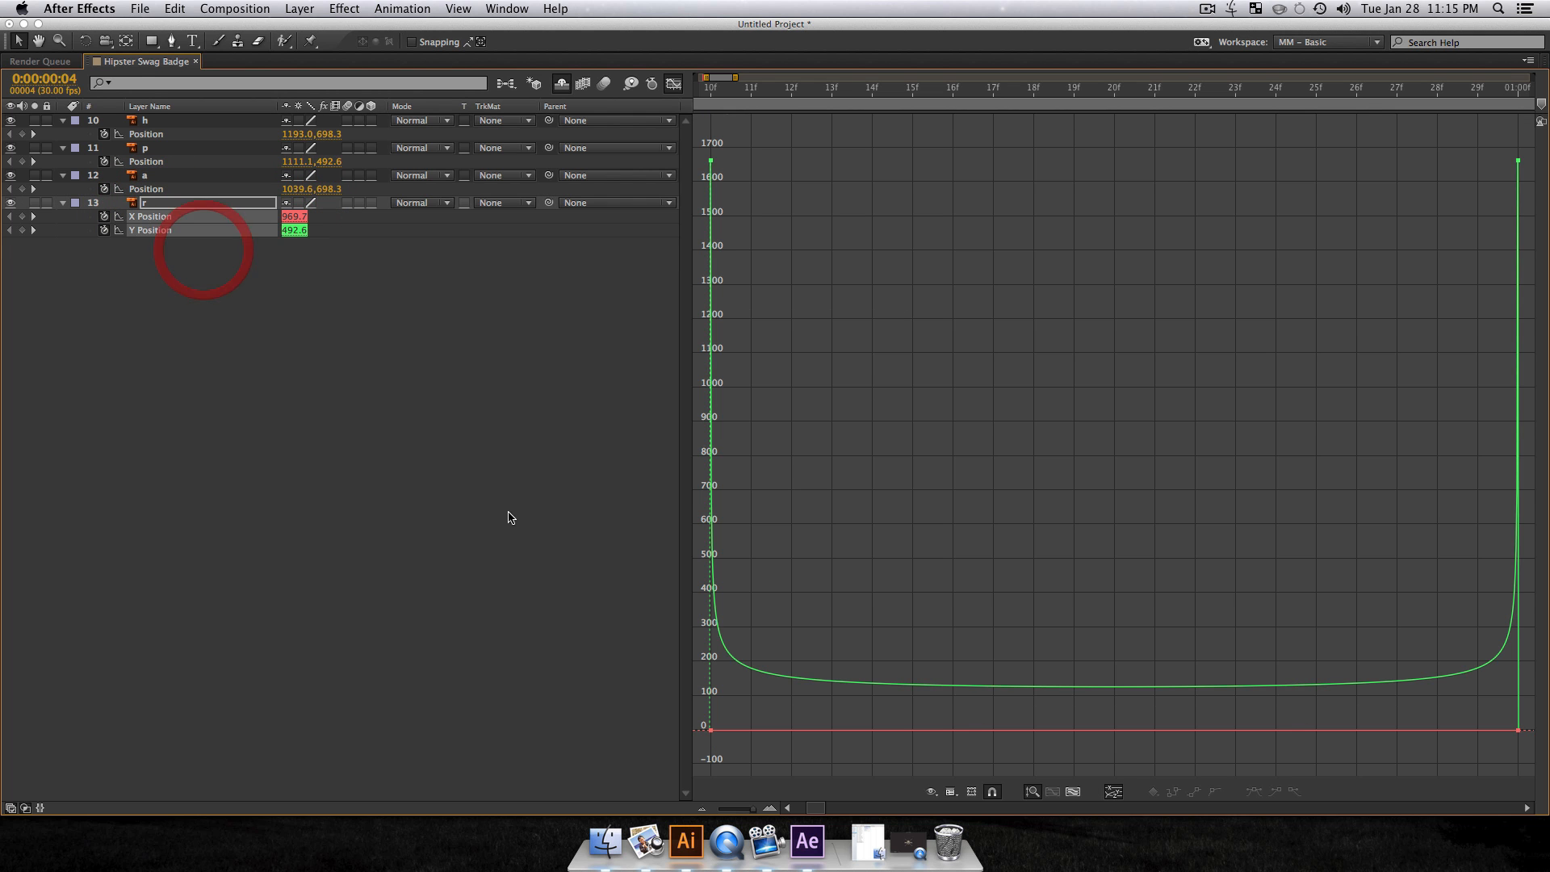
Step: Flatten the r layer's Y Position handles in the value graph, extending the first to about frame 26 and the last to about frame 20
left_click(960, 795)
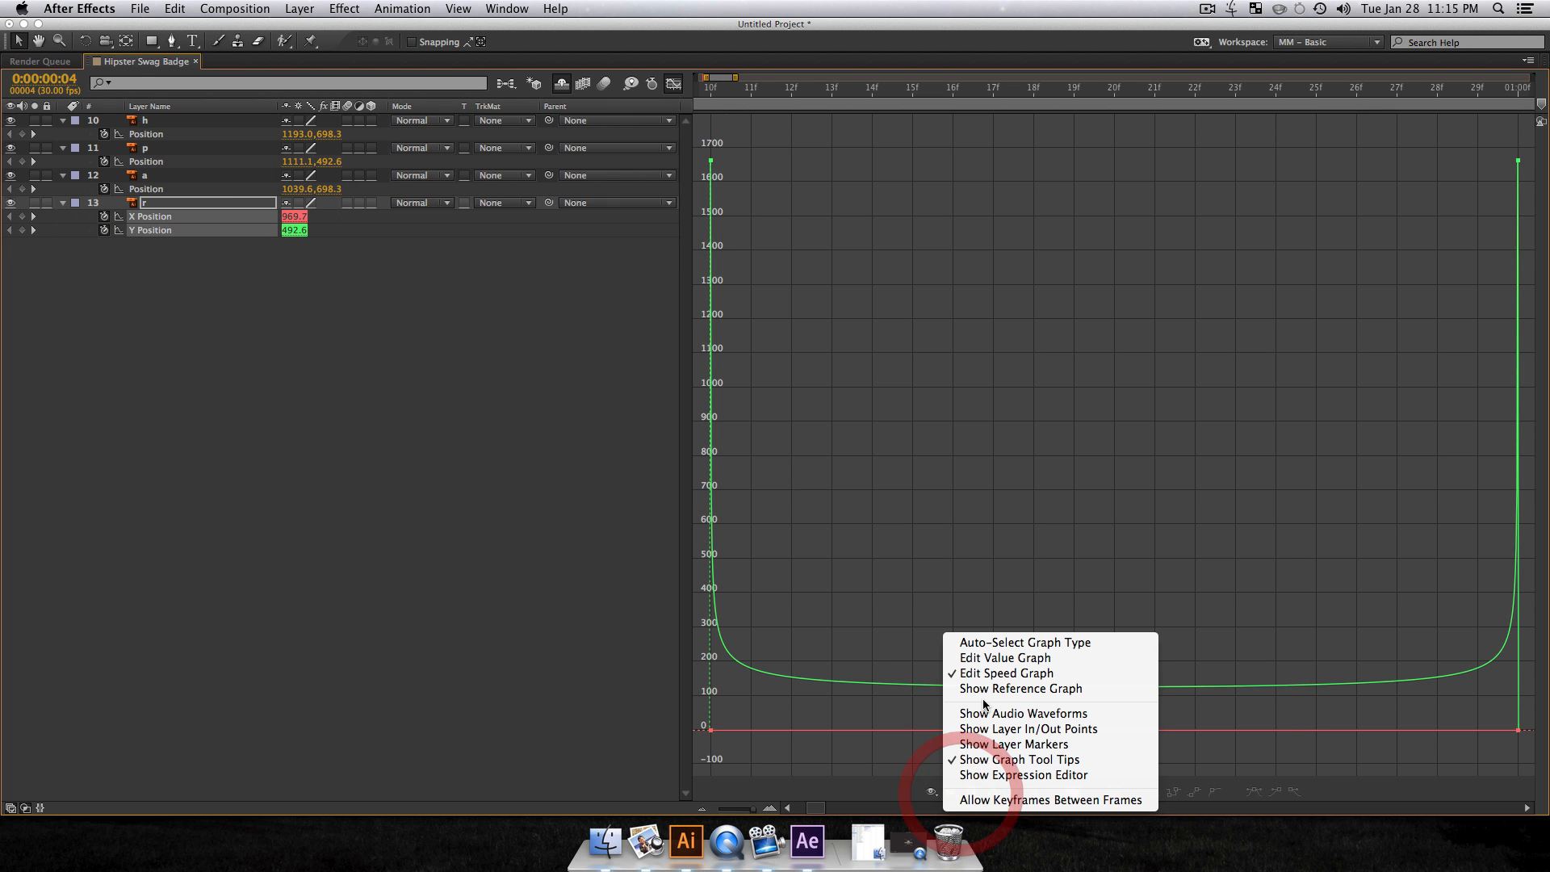
left_click(986, 657)
left_click_drag(780, 655, 678, 781)
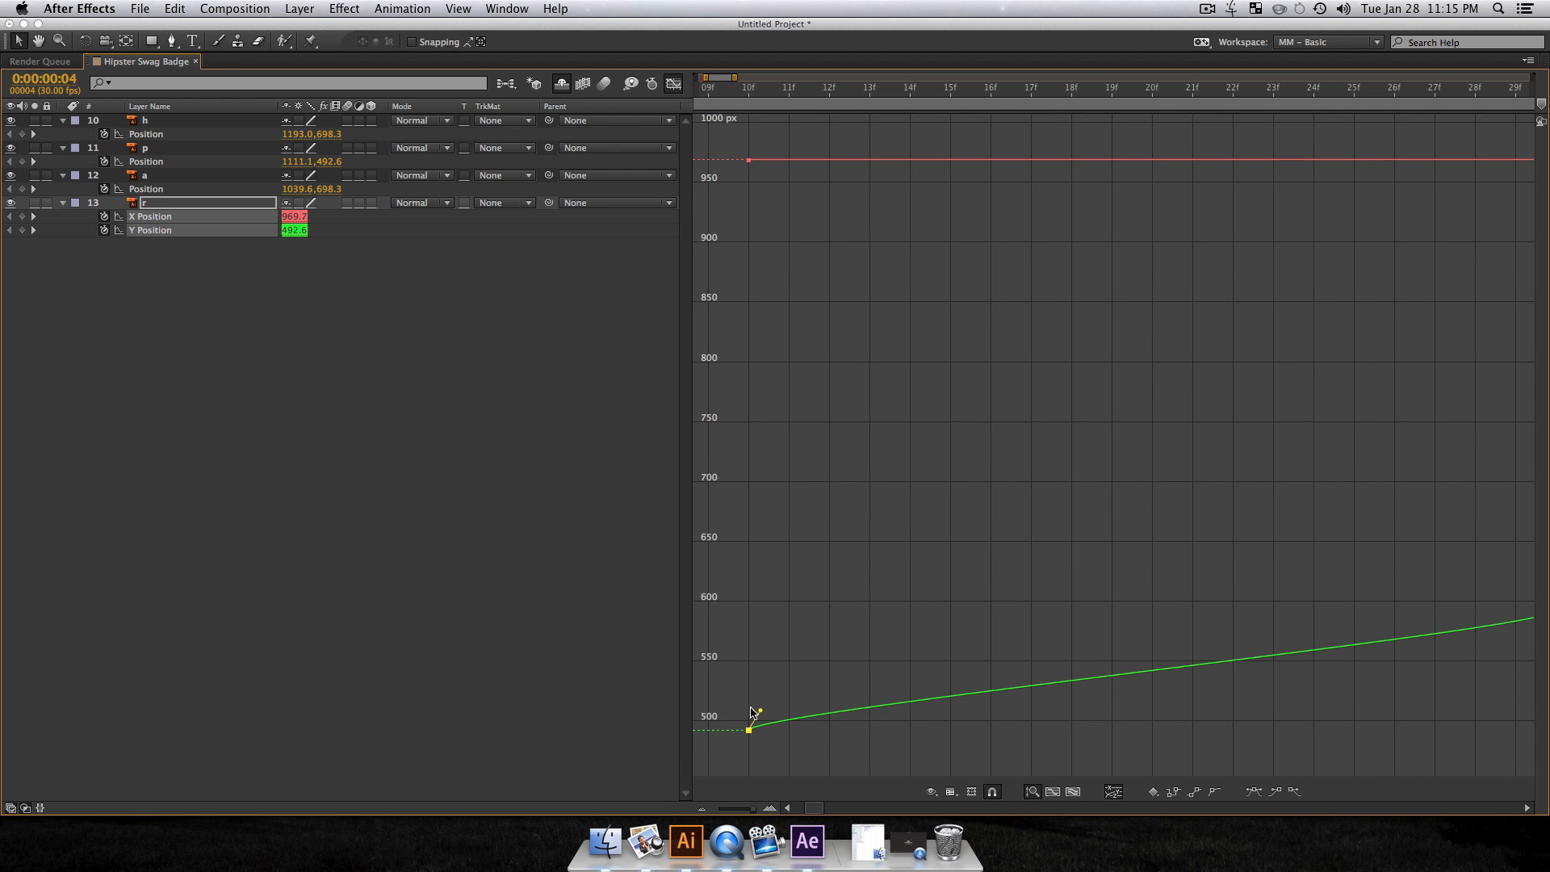
left_click_drag(814, 710, 1391, 731)
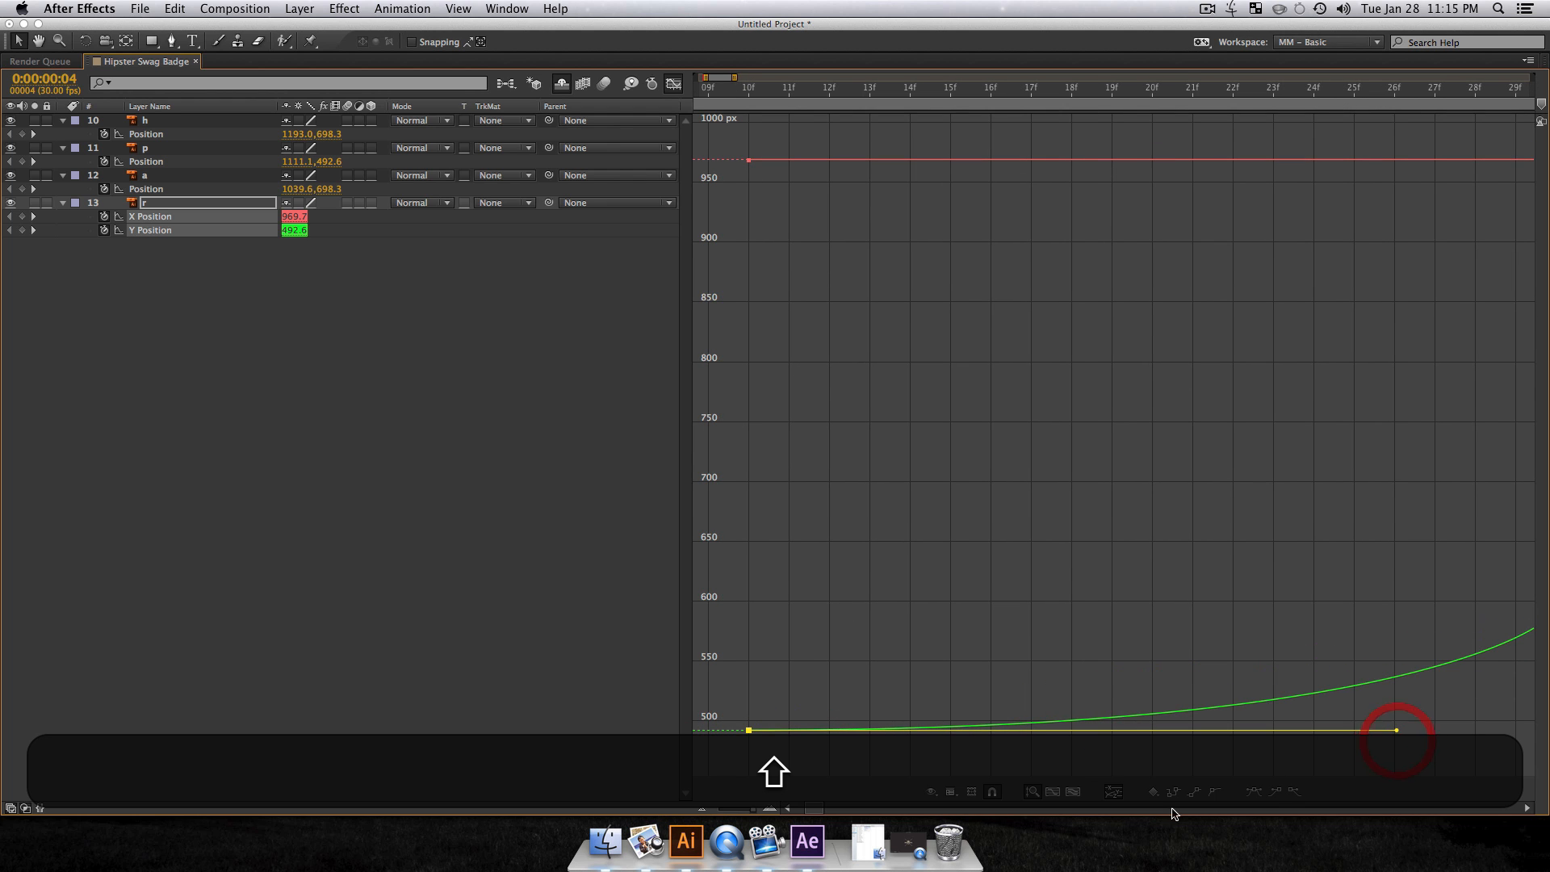
left_click(1073, 791)
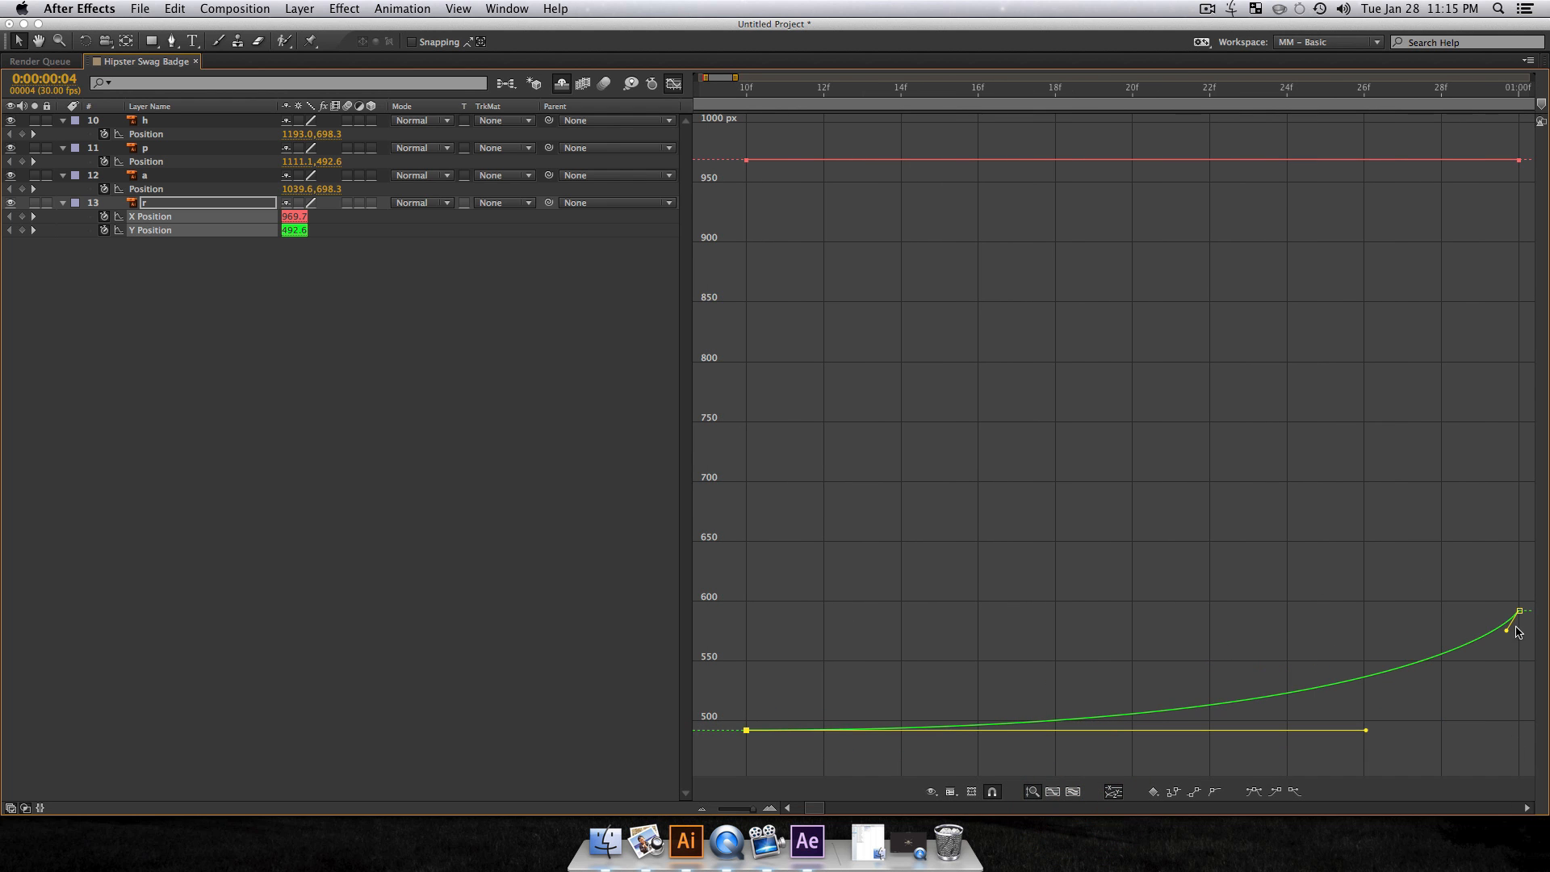
left_click_drag(1506, 630, 1122, 611)
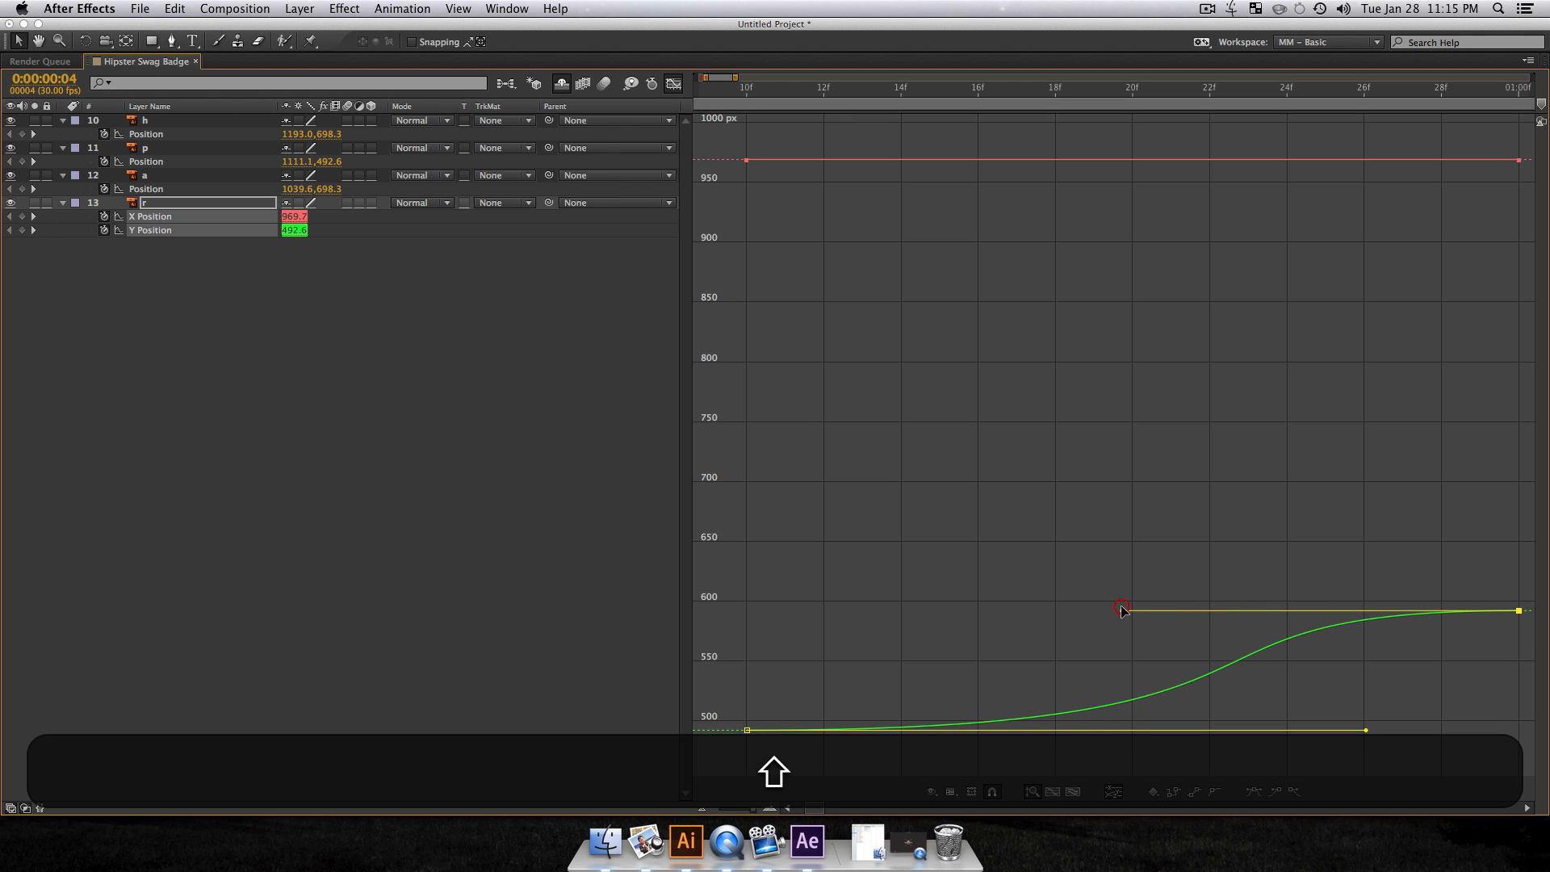
Step: Isolate the r layer's Y Position in the Graph Editor and display it as a speed graph
left_click(178, 321)
left_click(152, 231)
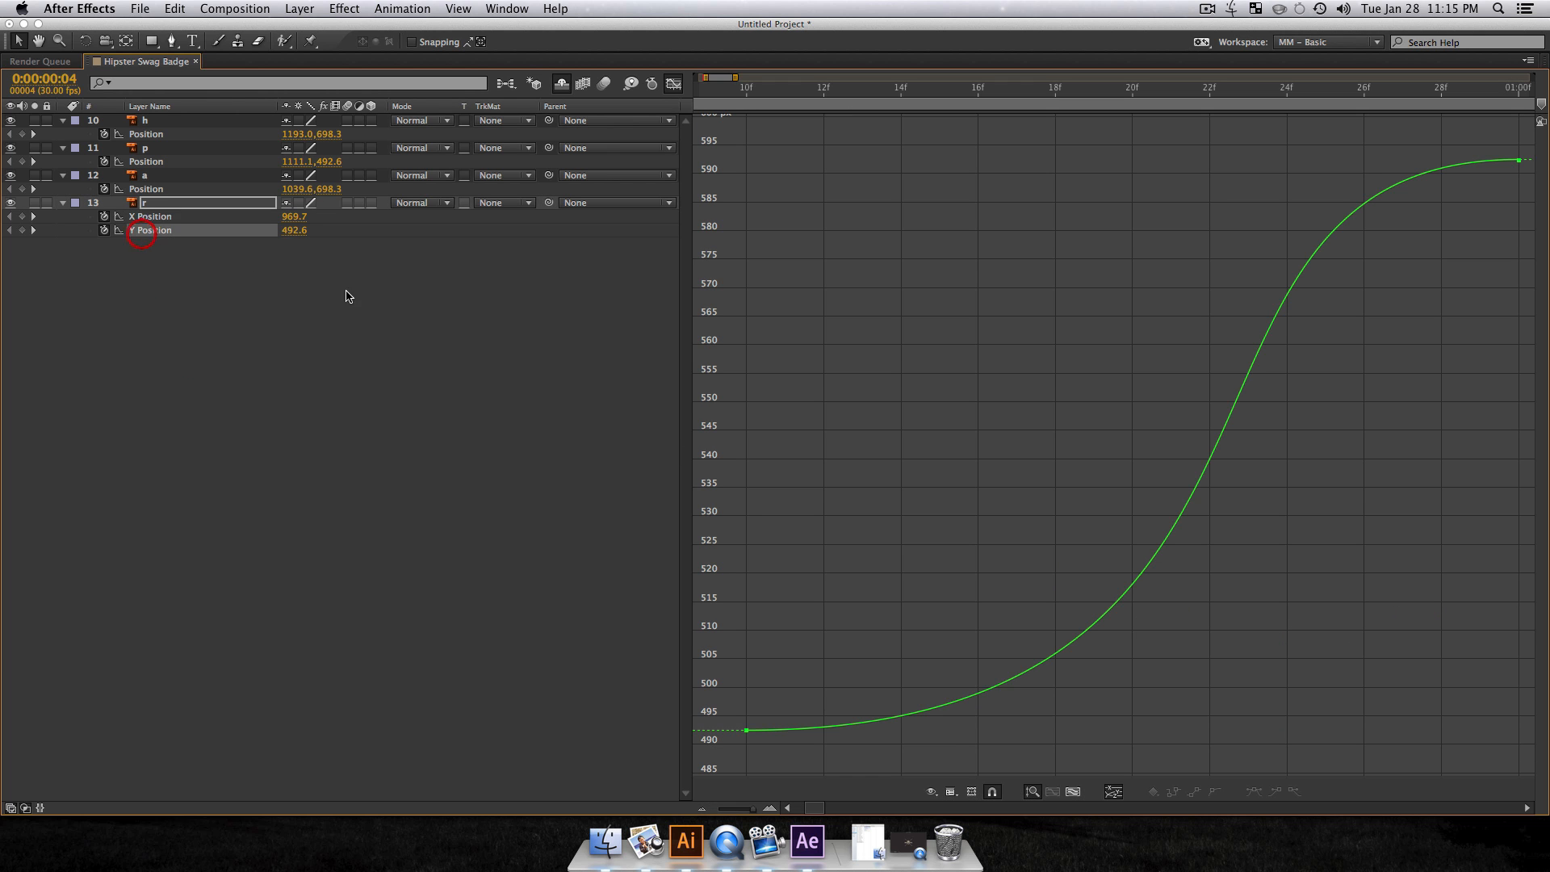
left_click(956, 795)
left_click(1016, 677)
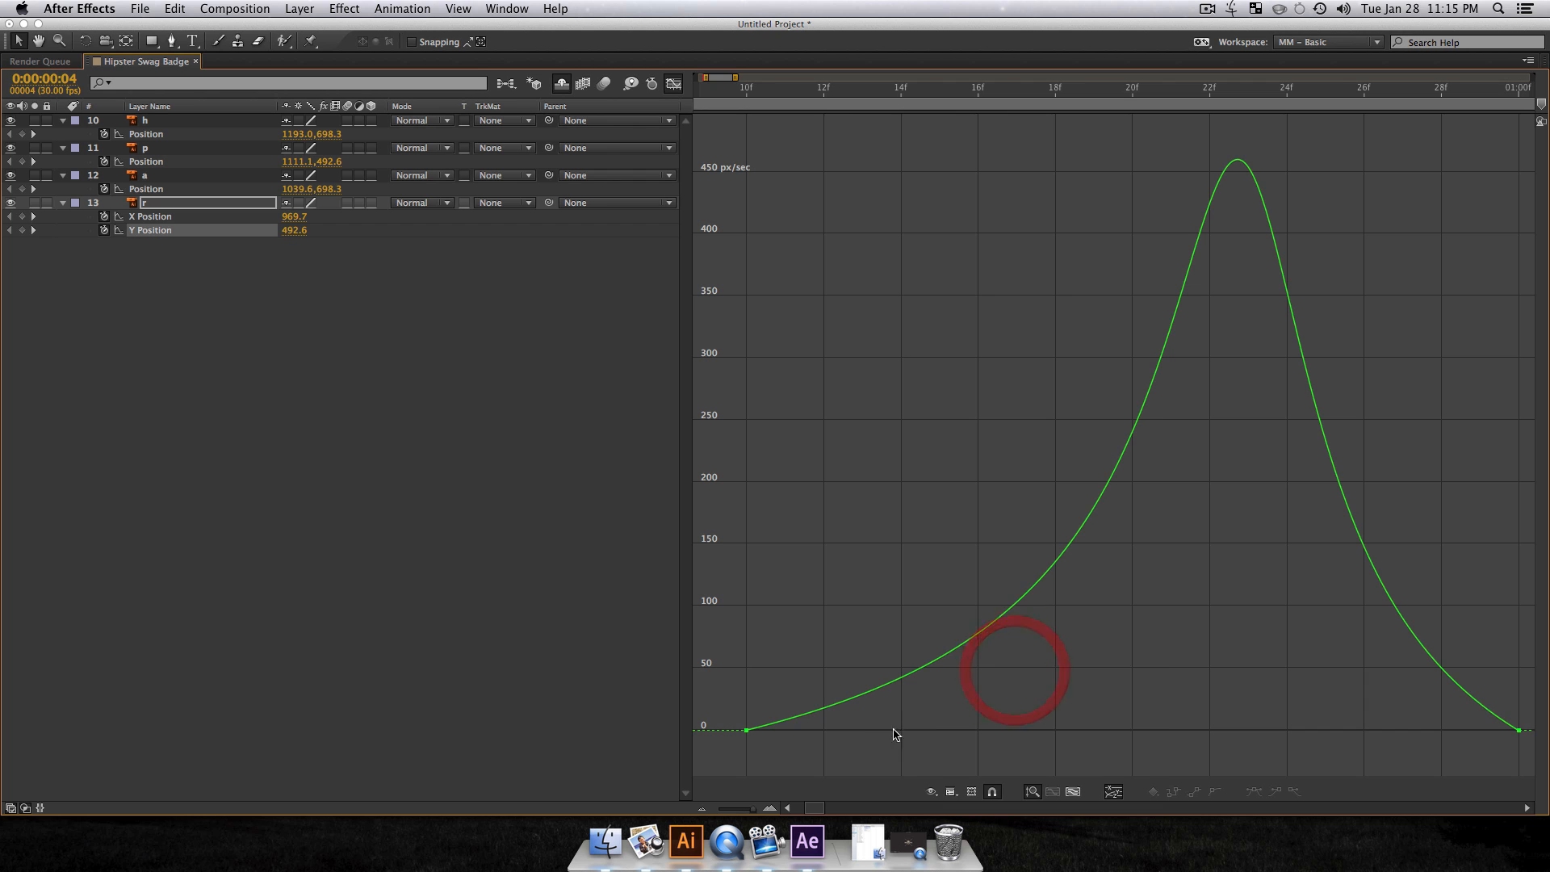
Step: Extend both ease handles of the r layer's Y Position speed graph until they nearly meet just past frame 20
left_click_drag(700, 717, 675, 685)
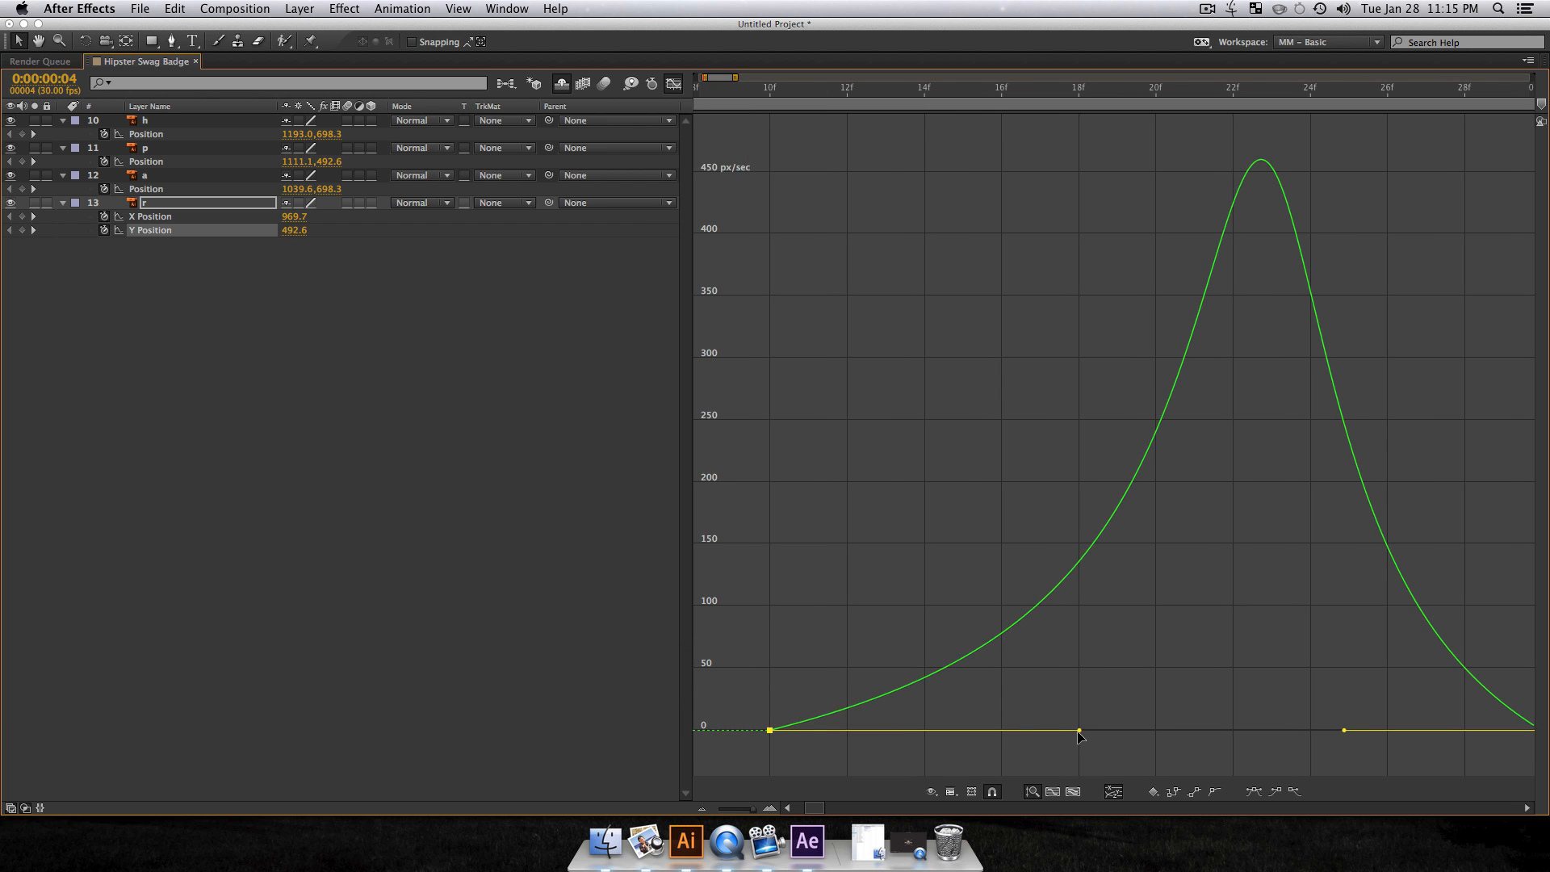
left_click_drag(1080, 731, 1307, 737)
key("super+z")
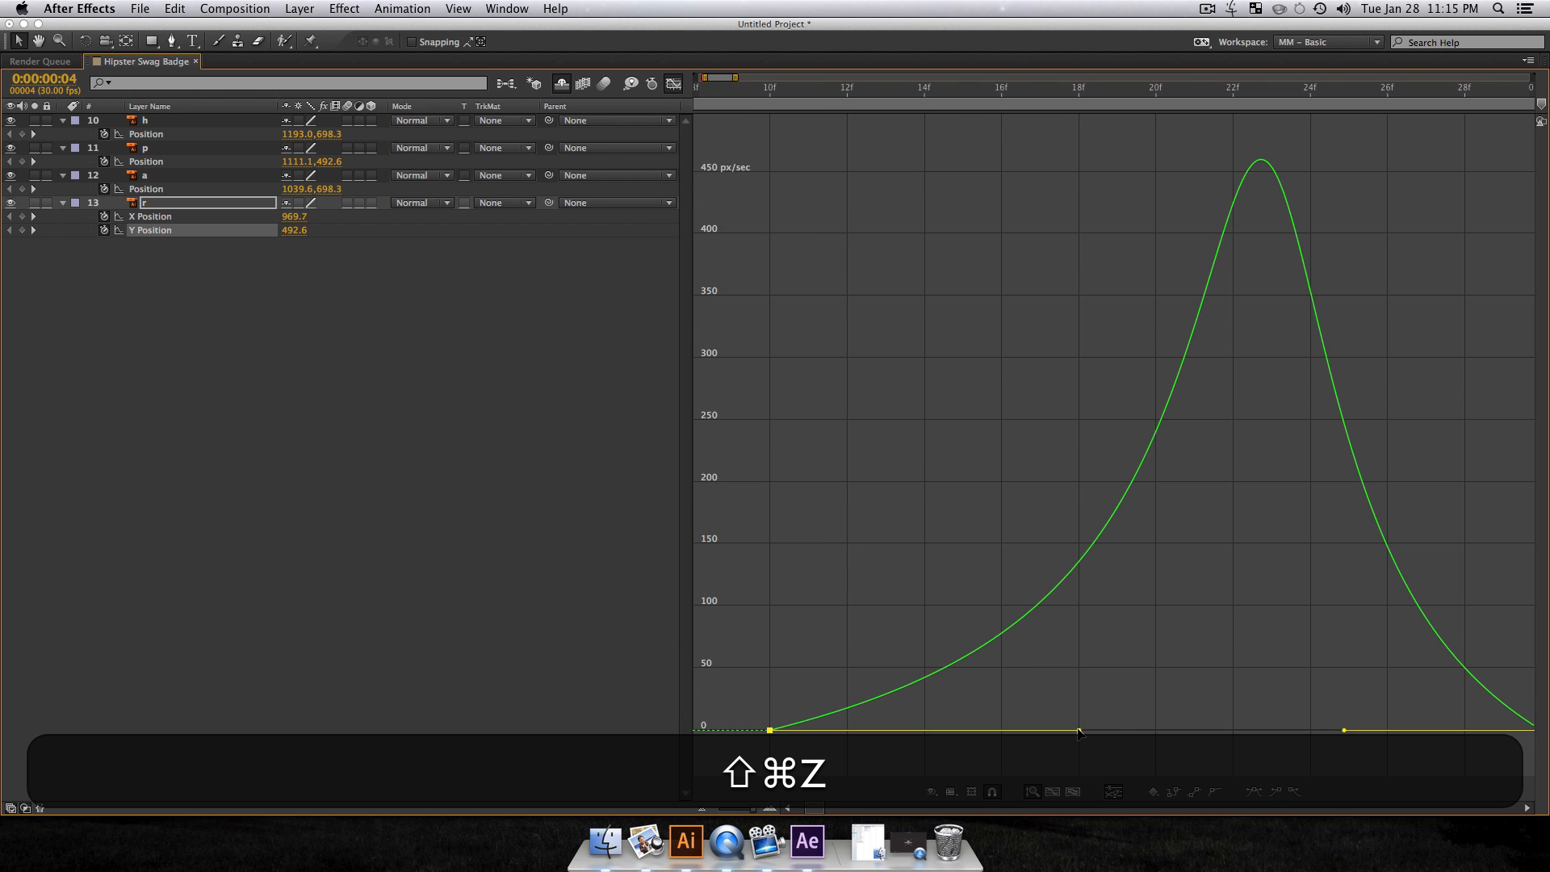
left_click_drag(1079, 730, 1184, 729)
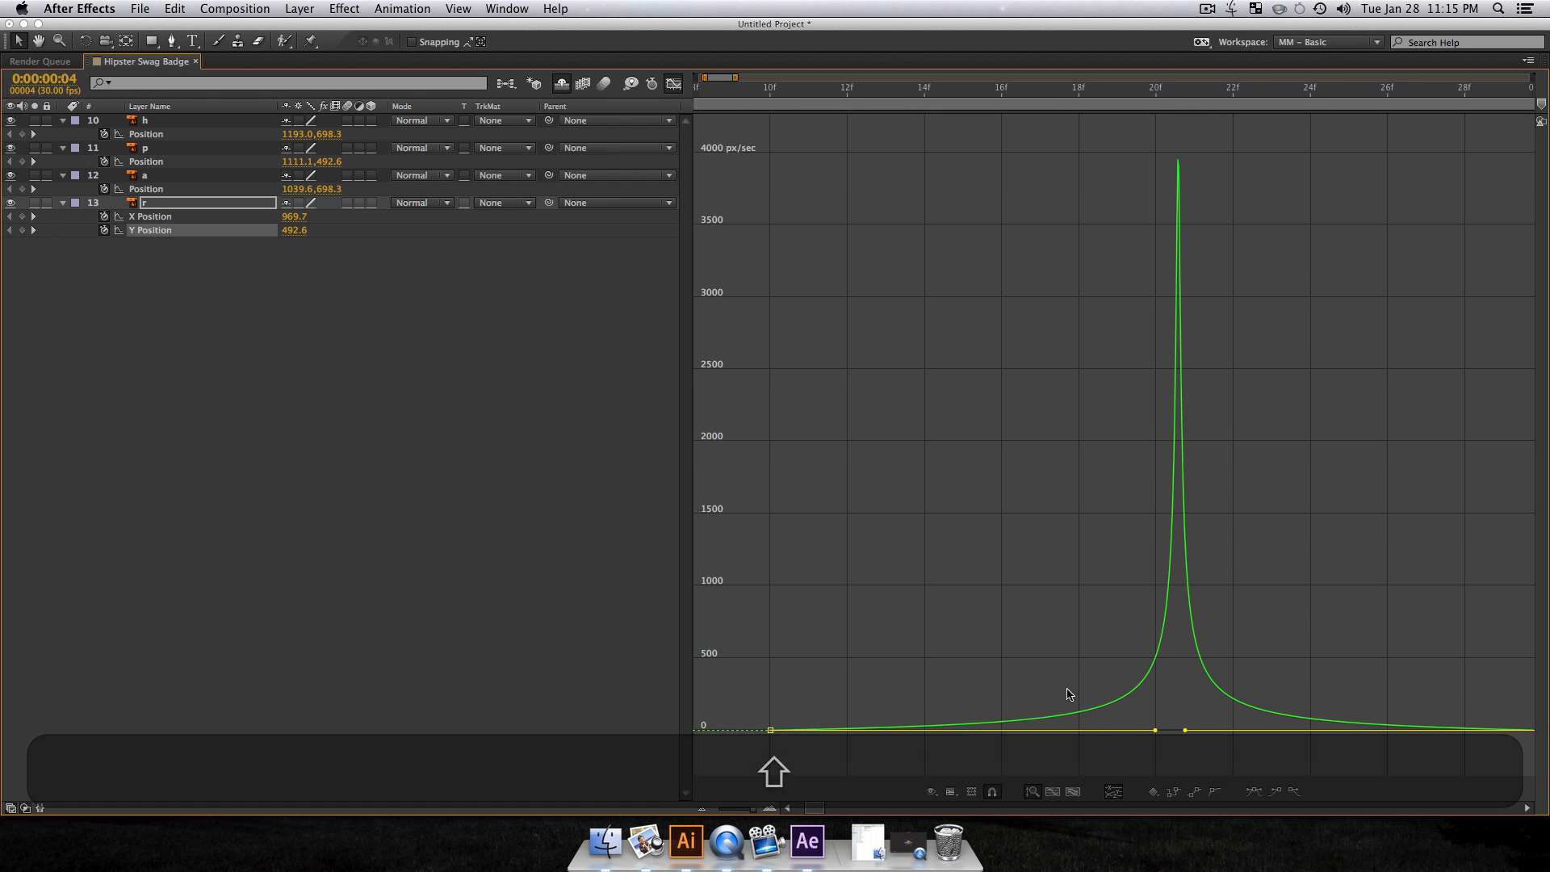
left_click(256, 400)
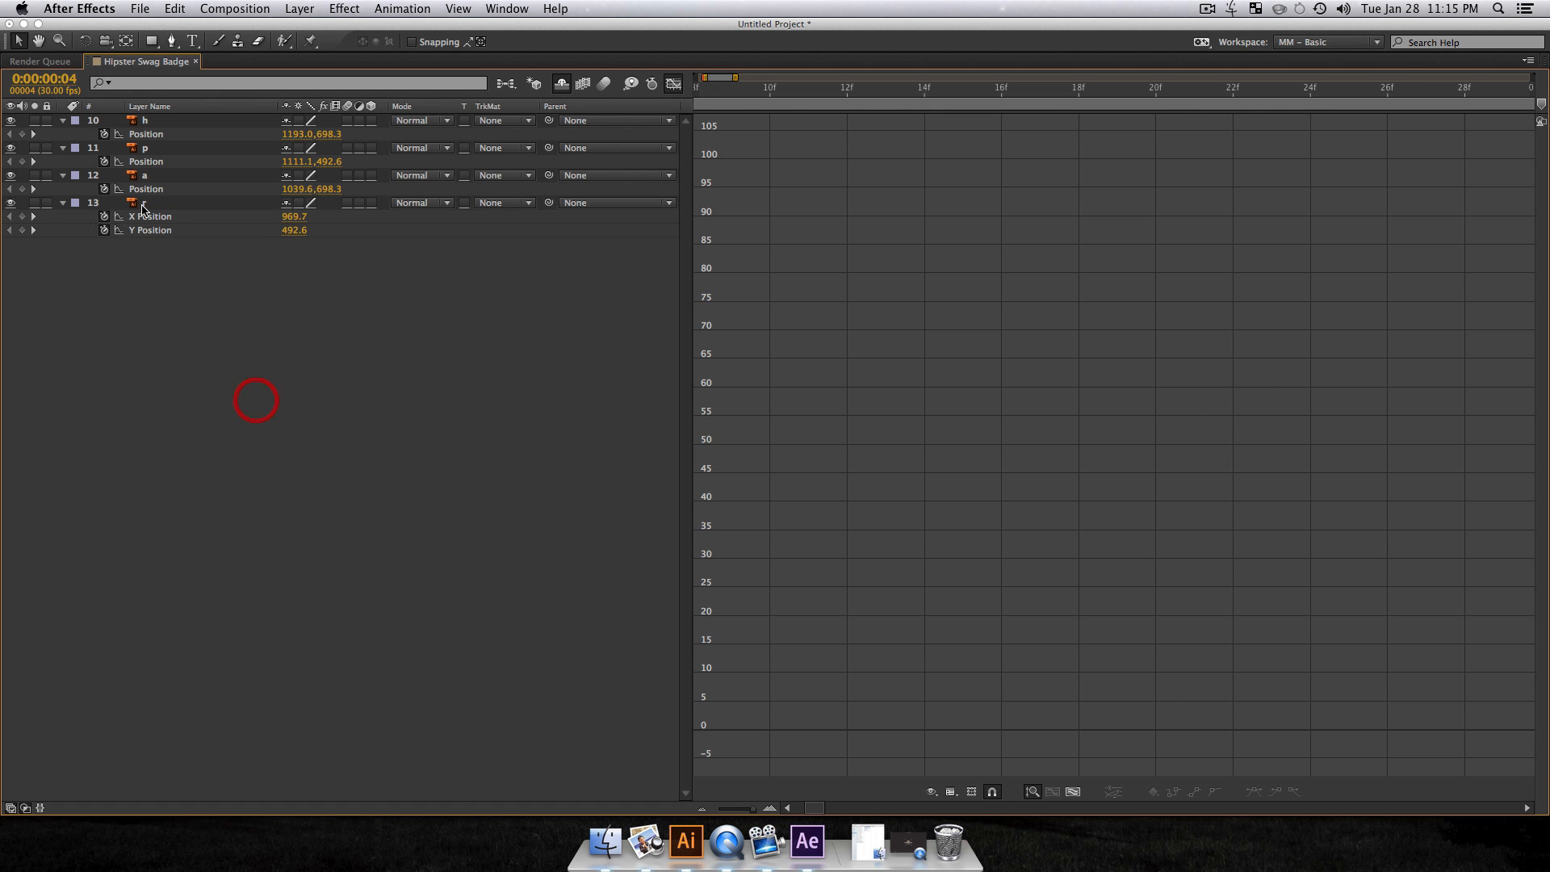
Step: Hide the r layer as shy and separate the a layer's Position into X and Y dimensions
left_click(286, 202)
left_click(192, 175)
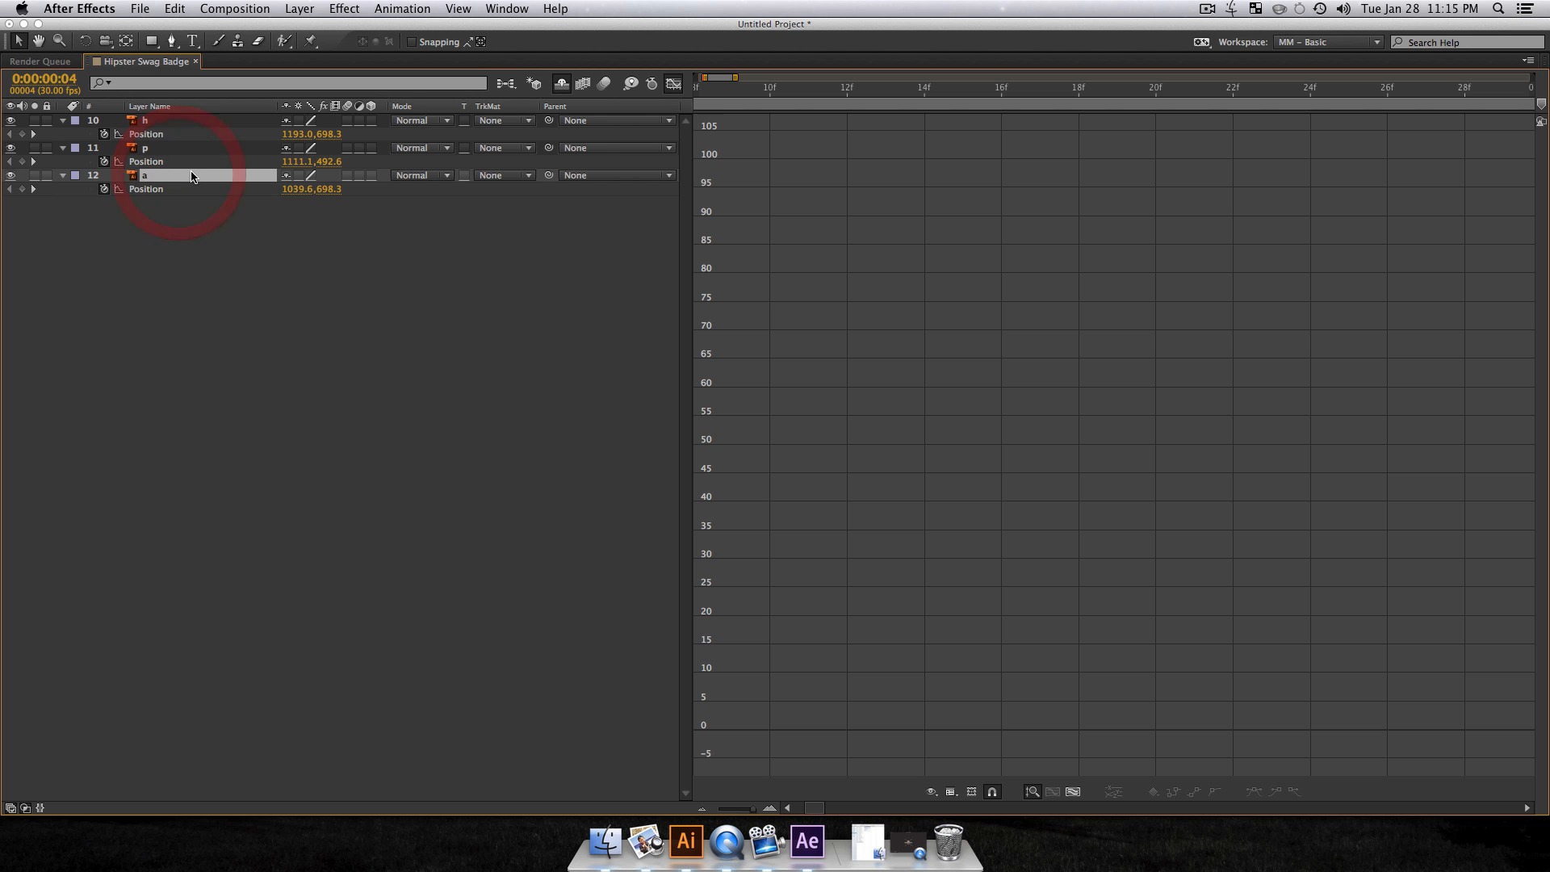
left_click(146, 190)
right_click(146, 192)
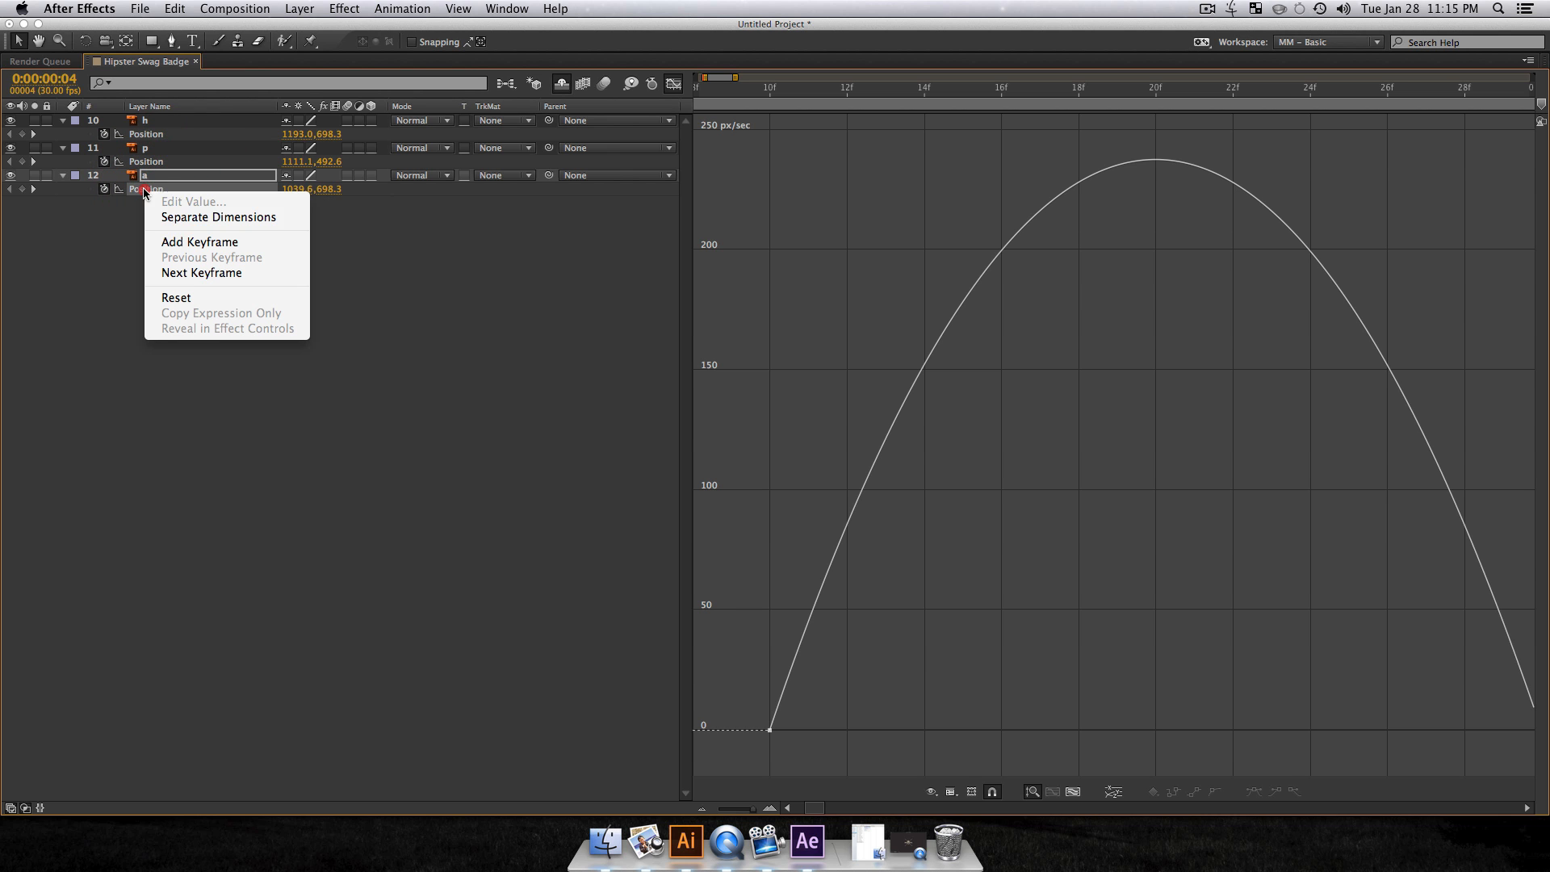
left_click(210, 218)
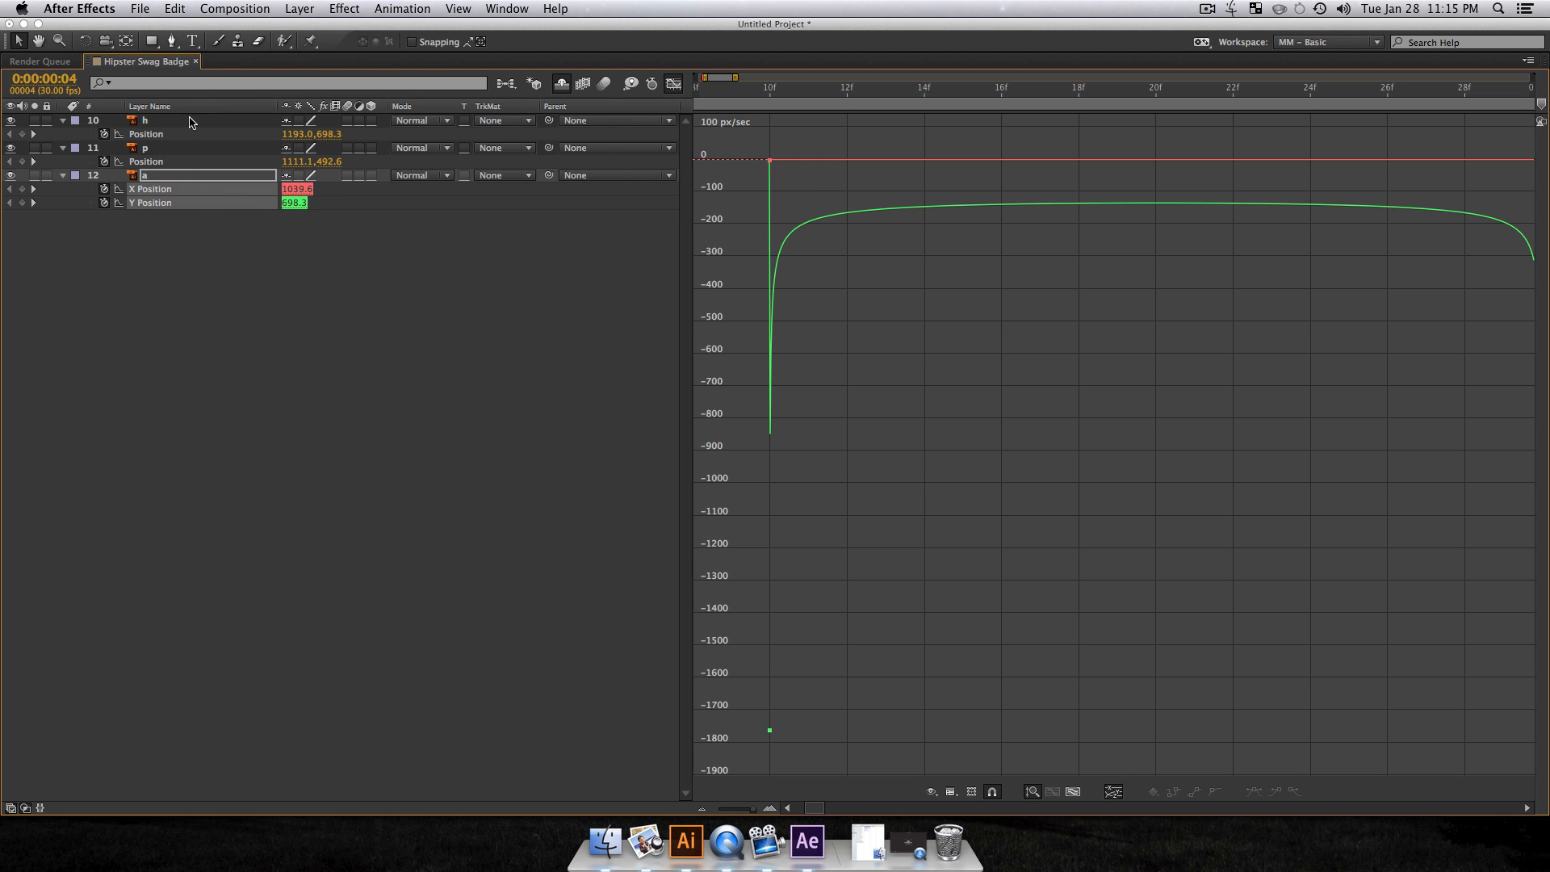
Step: Flatten the a layer's Y Position handles in the value graph, extending the first to about frame 23 and the last to about frame 22
left_click(439, 484)
left_click(952, 792)
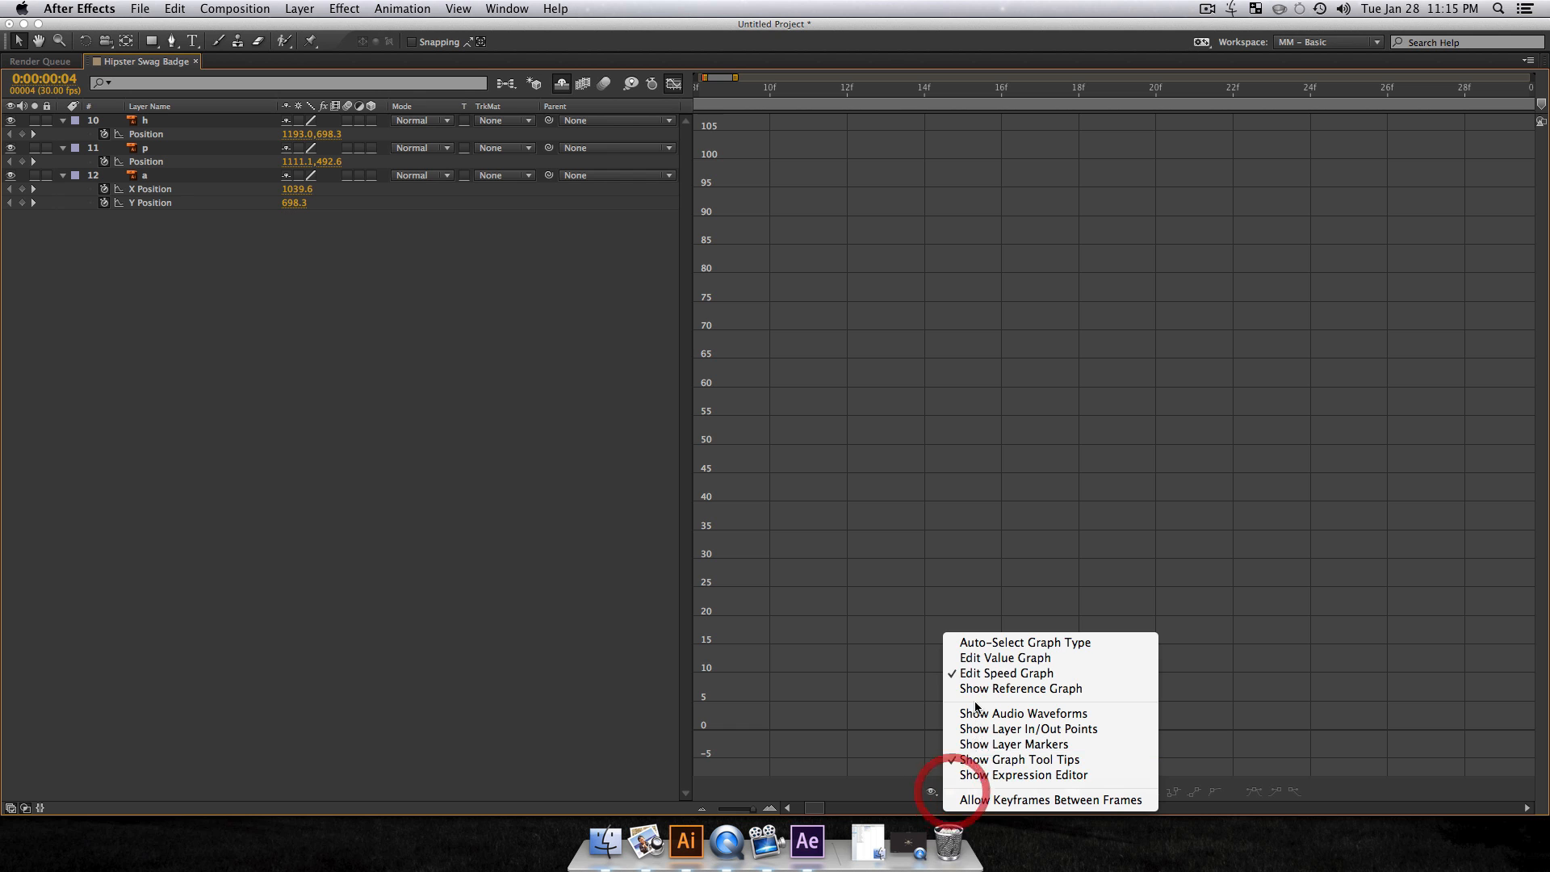
left_click(985, 653)
left_click(140, 199)
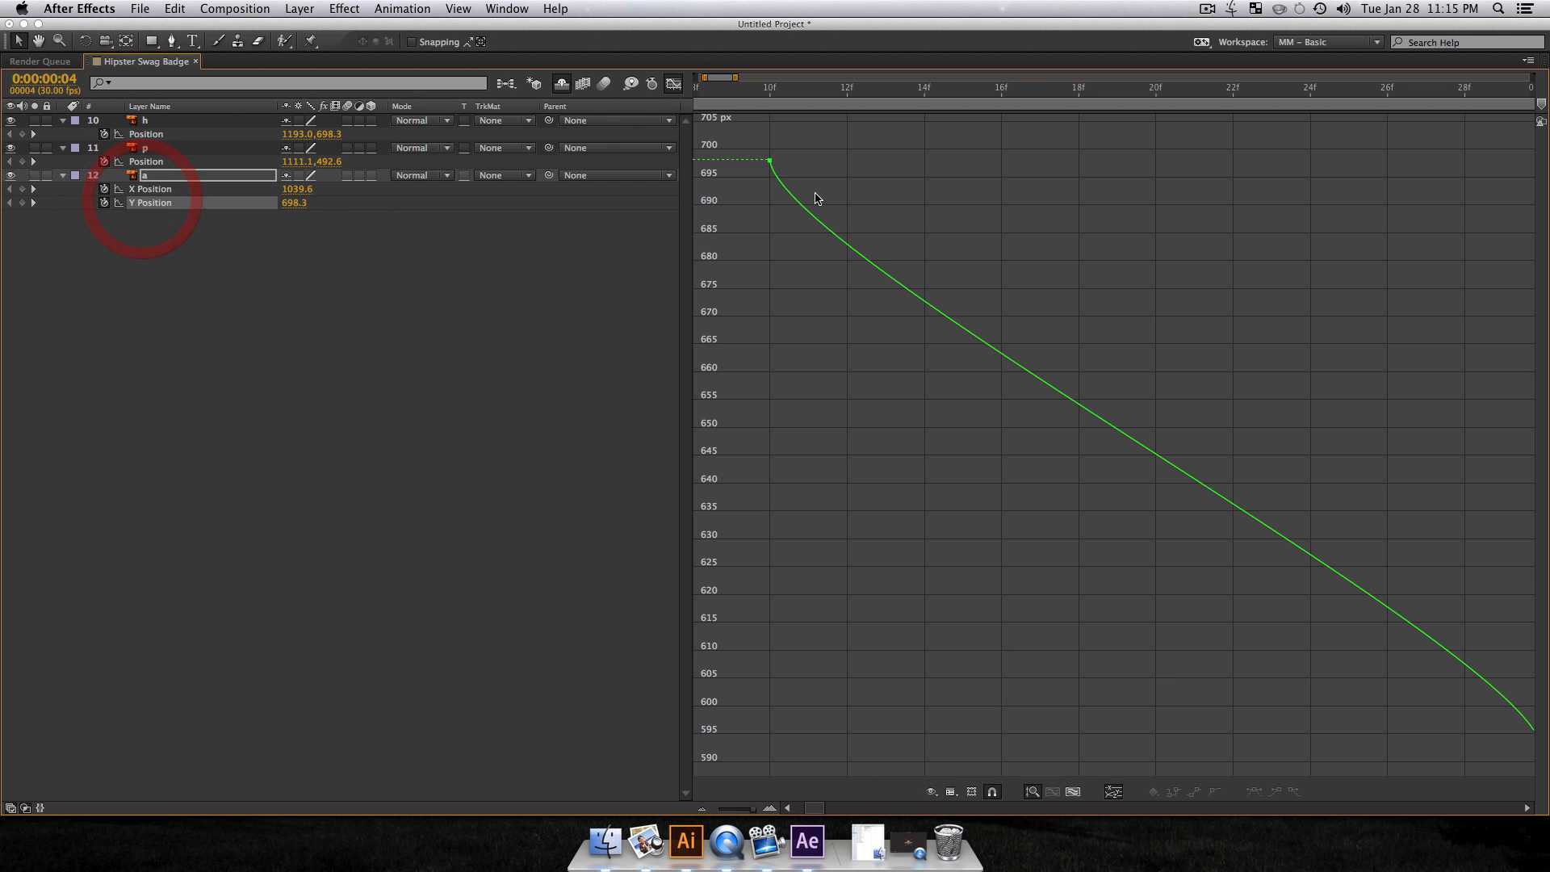
left_click_drag(987, 146, 688, 174)
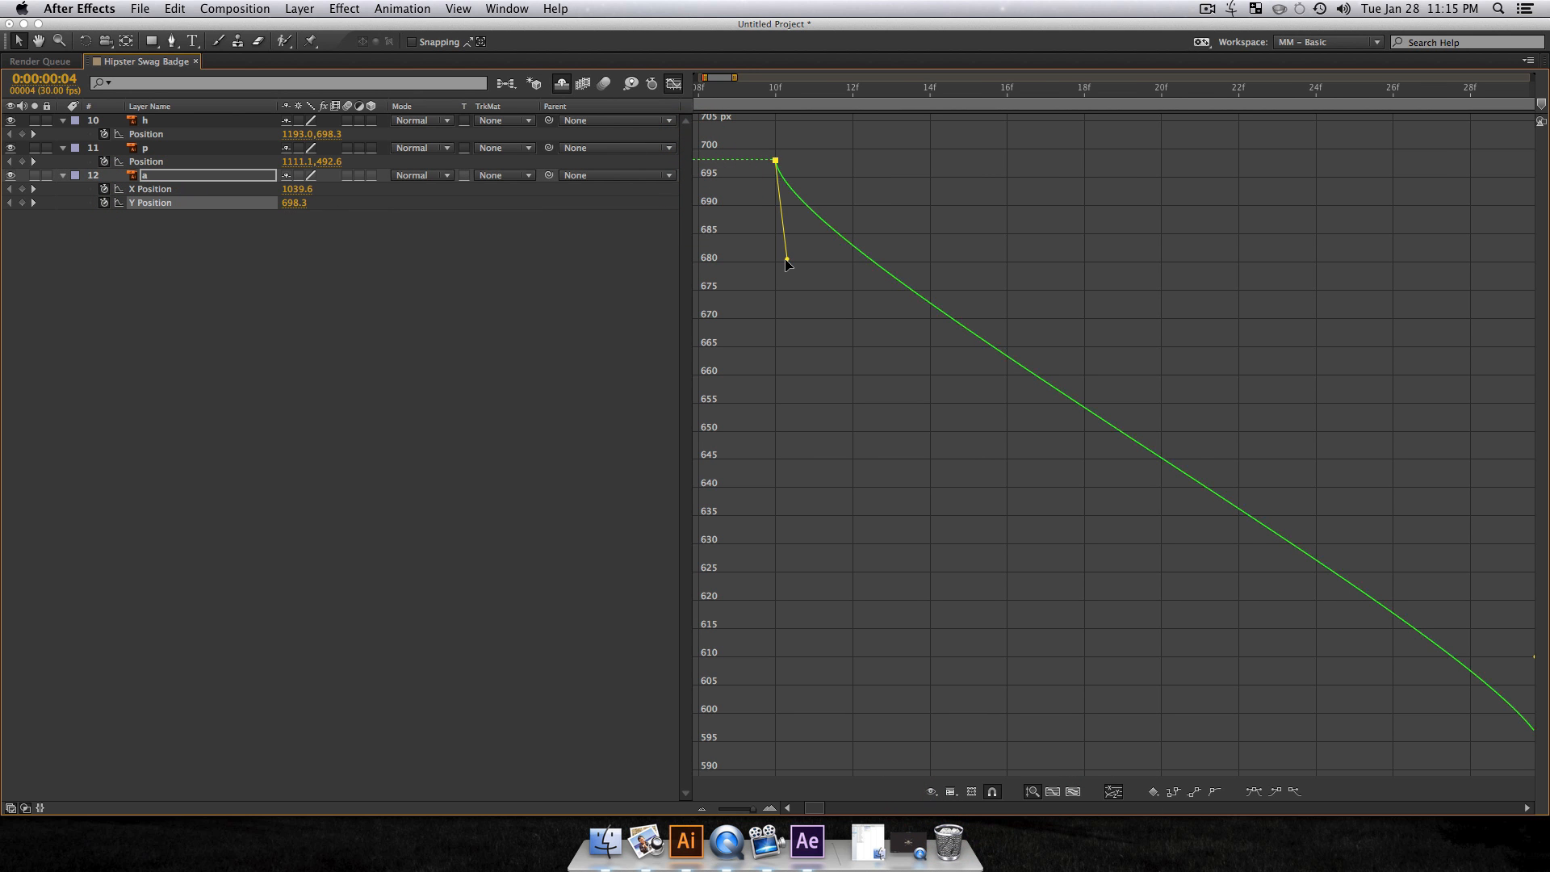
left_click_drag(787, 260, 1264, 186)
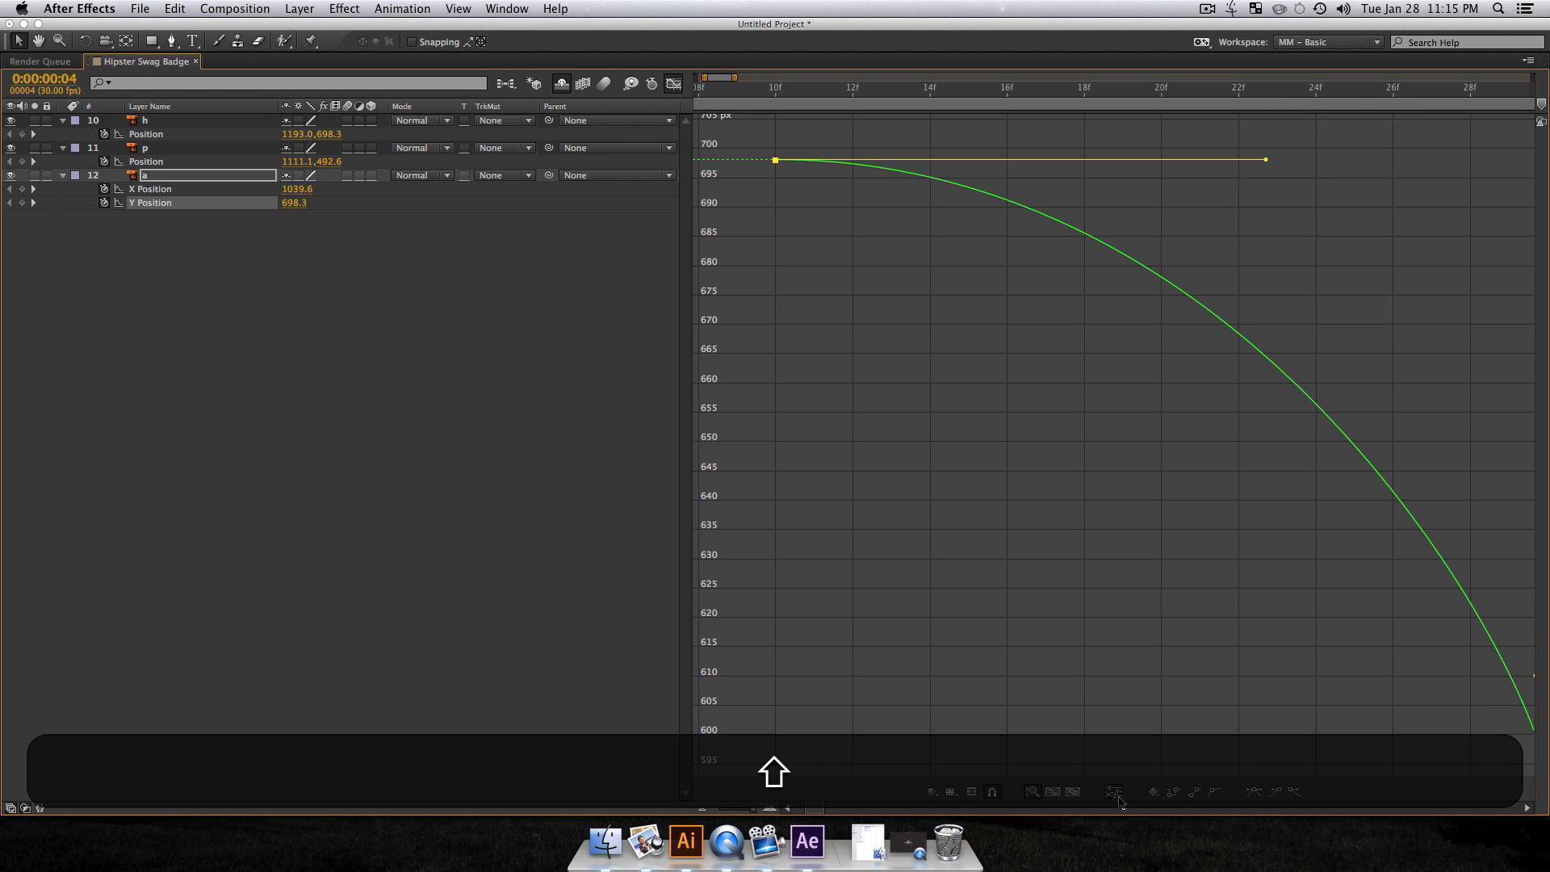
left_click(1073, 791)
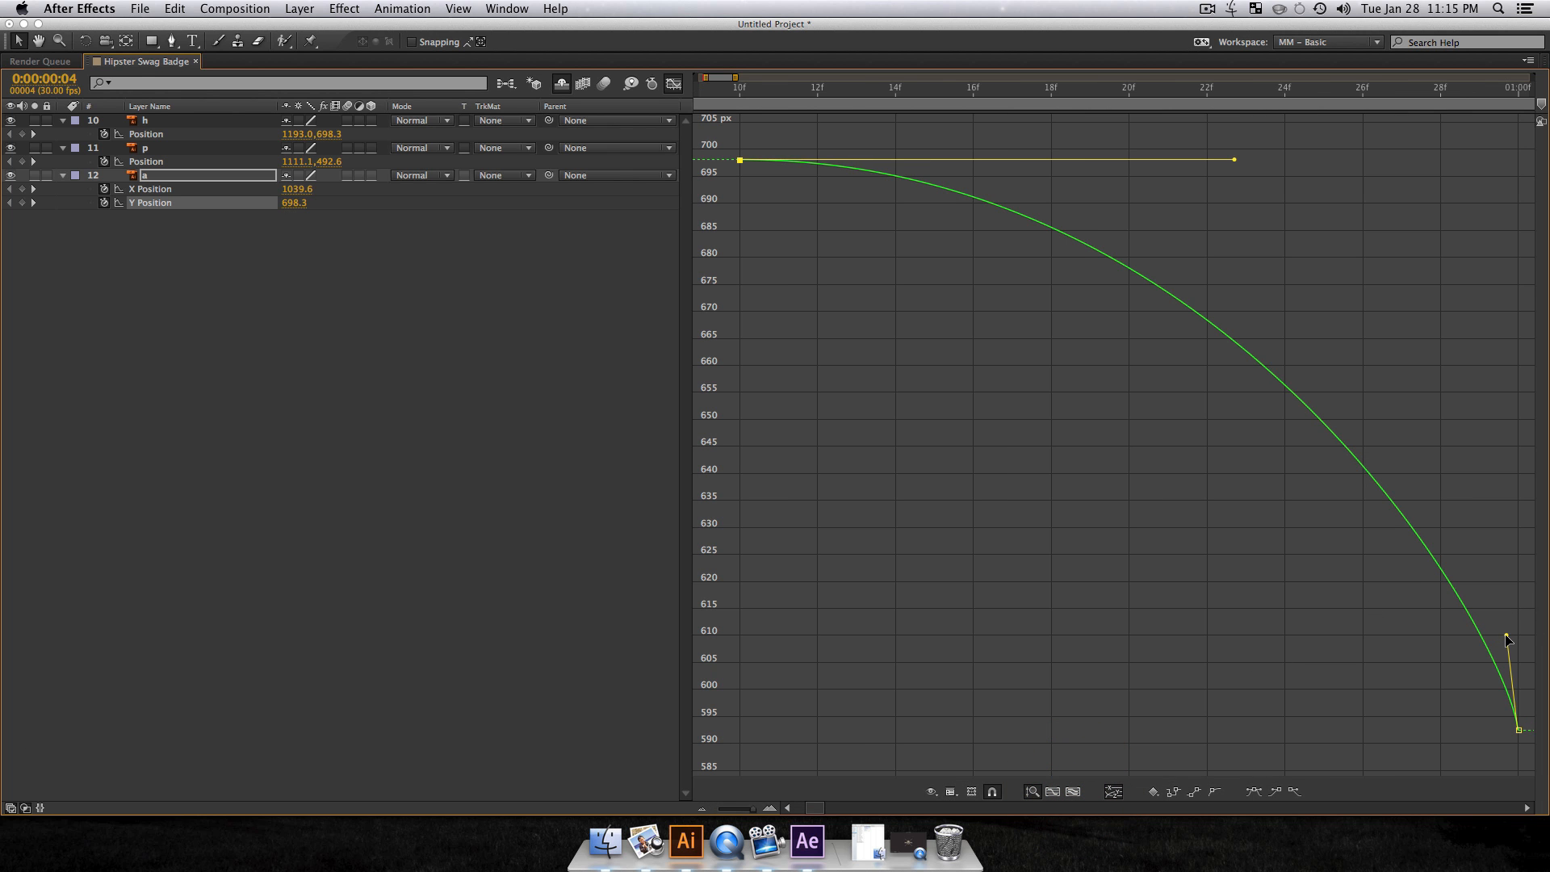
left_click_drag(1506, 637, 1194, 703)
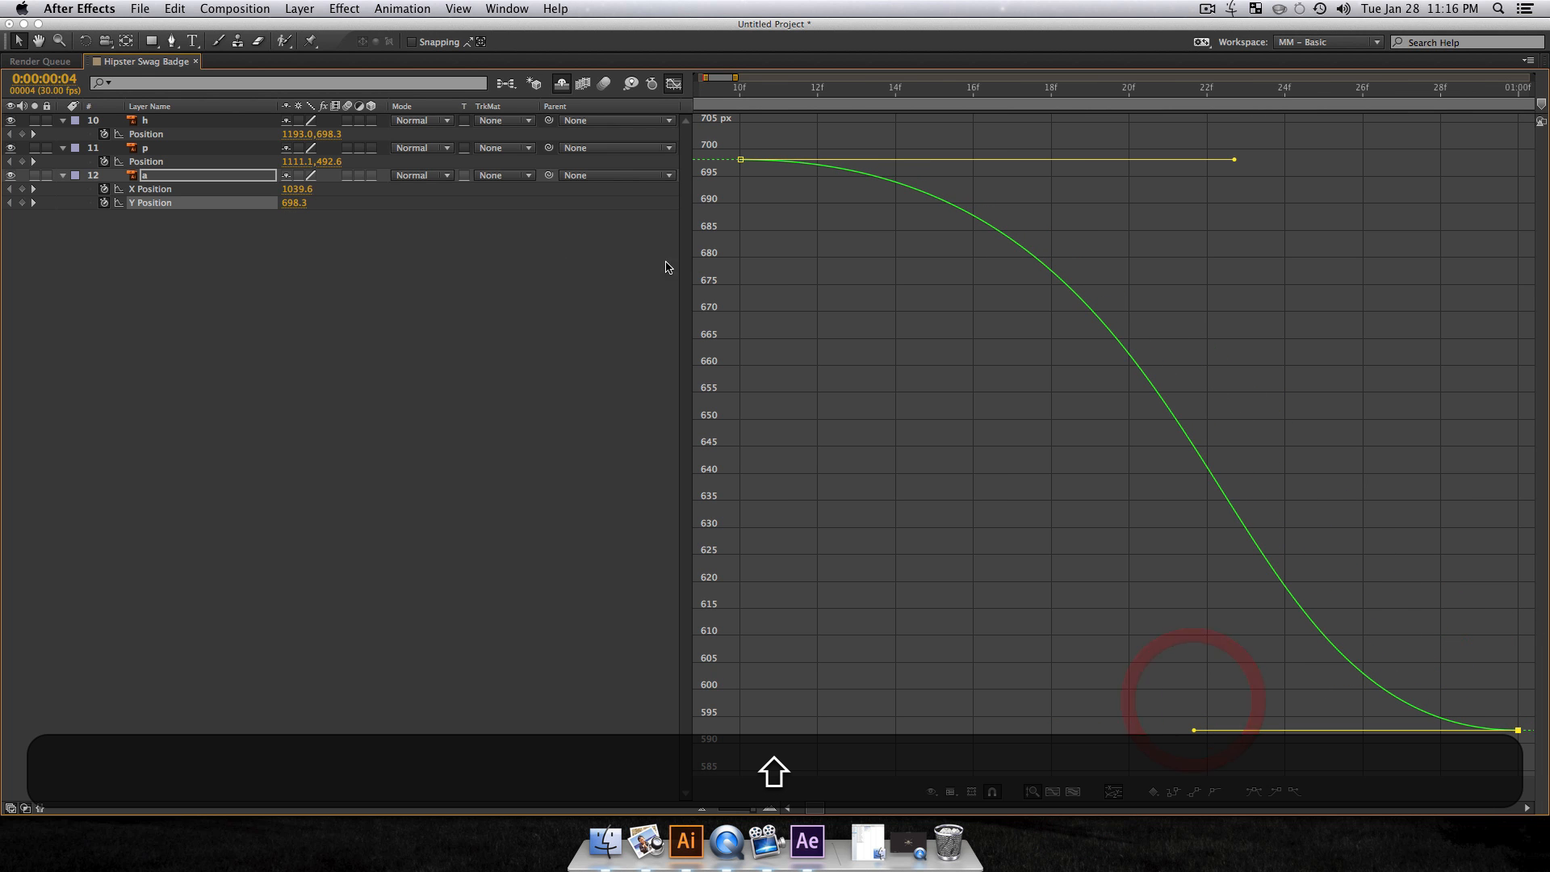
Step: Switch the a layer's Y Position to the speed graph and extend both ease handles until they nearly meet just past frame 20
left_click(268, 332)
left_click(196, 202)
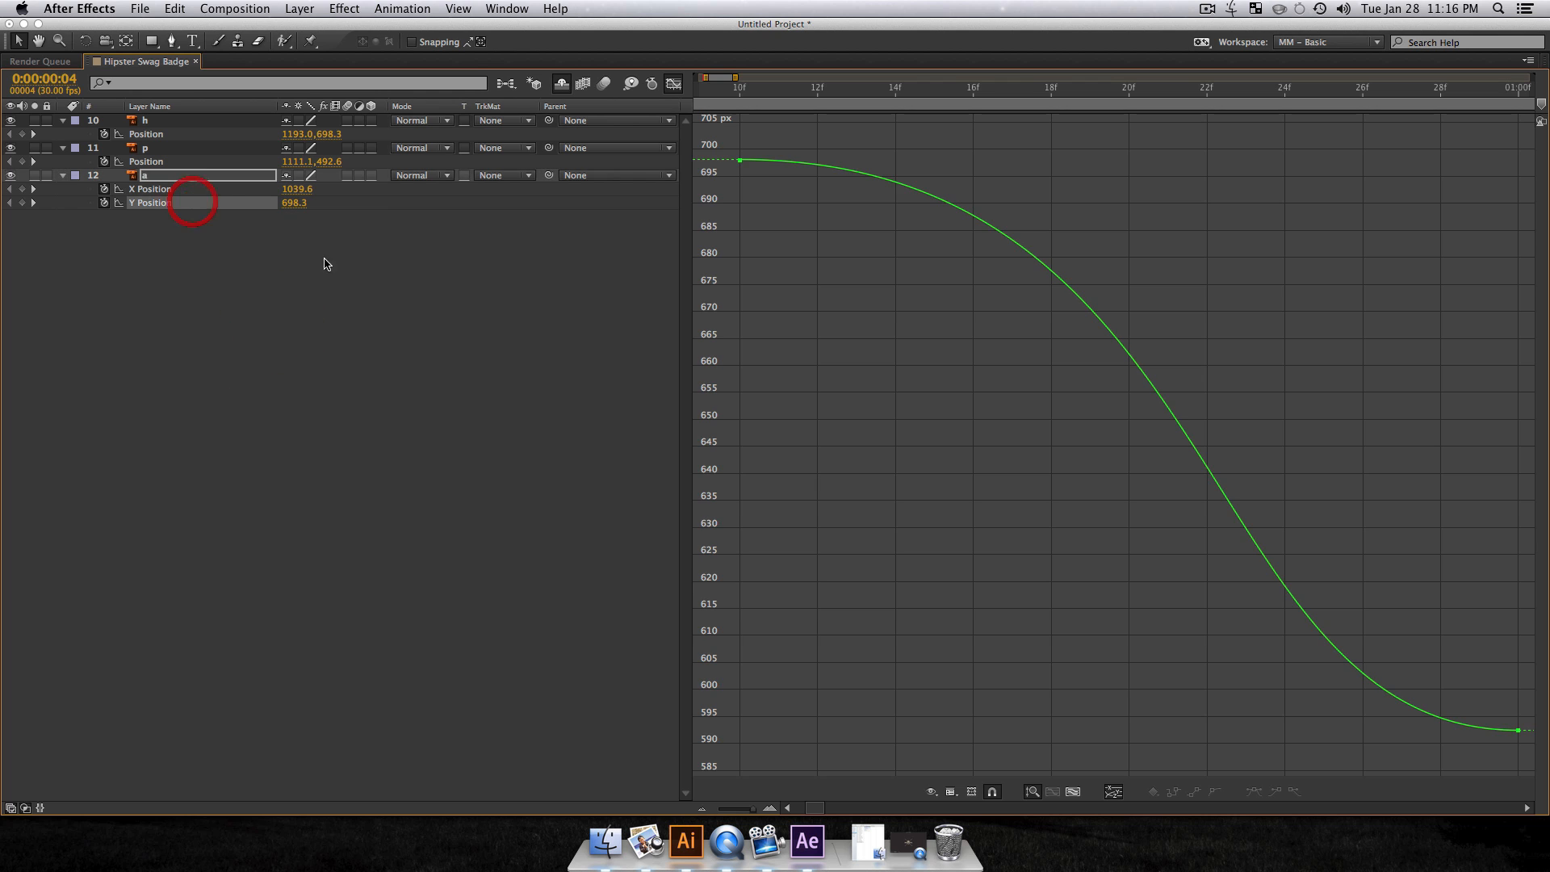
left_click(952, 791)
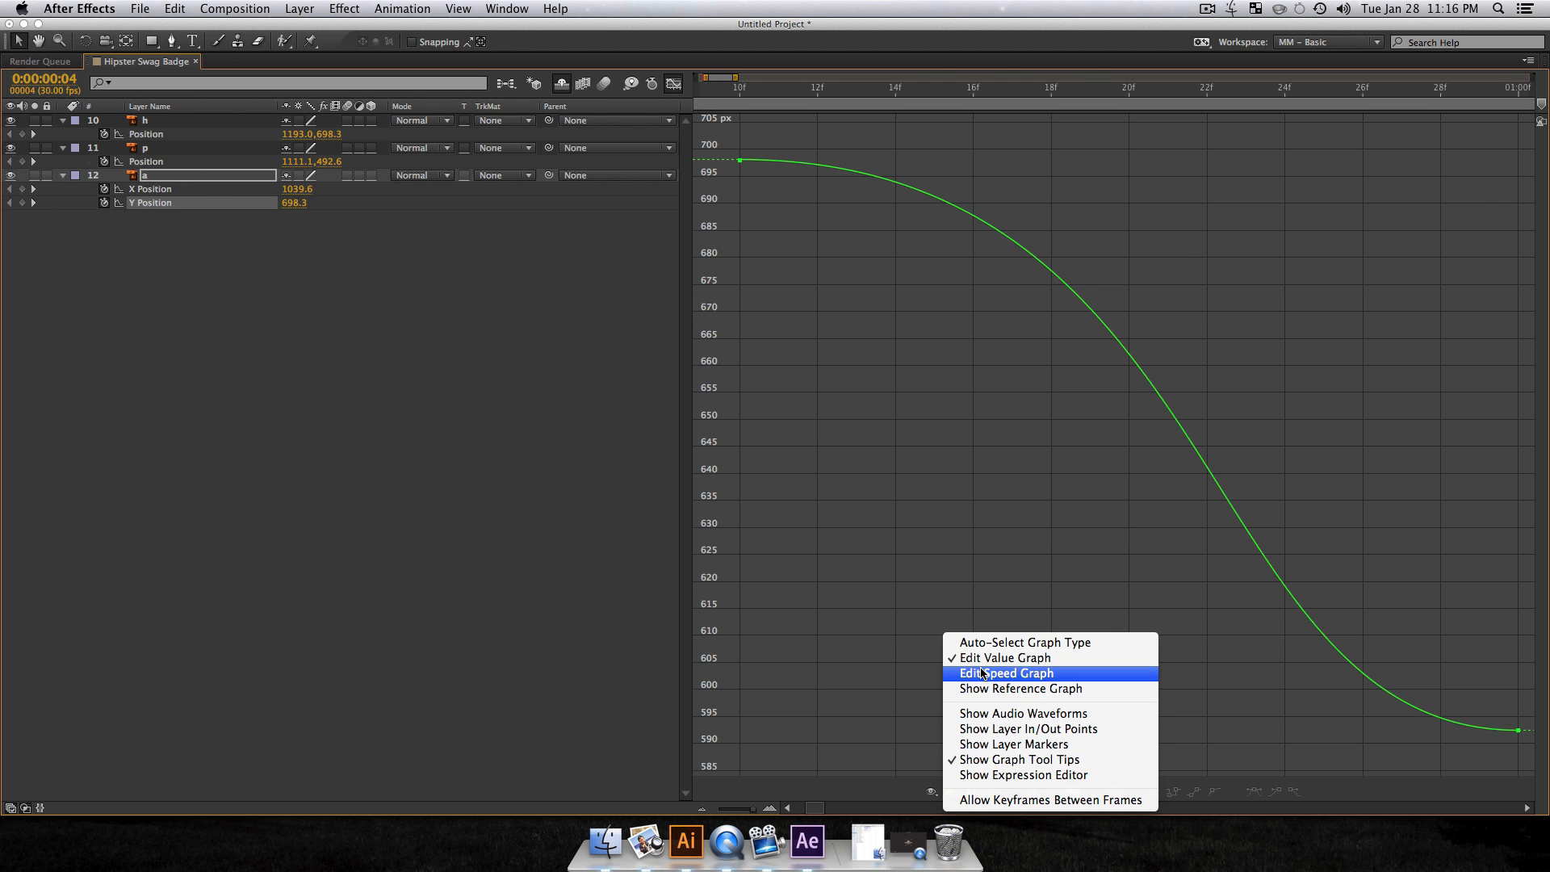
left_click(979, 667)
left_click_drag(800, 134, 685, 232)
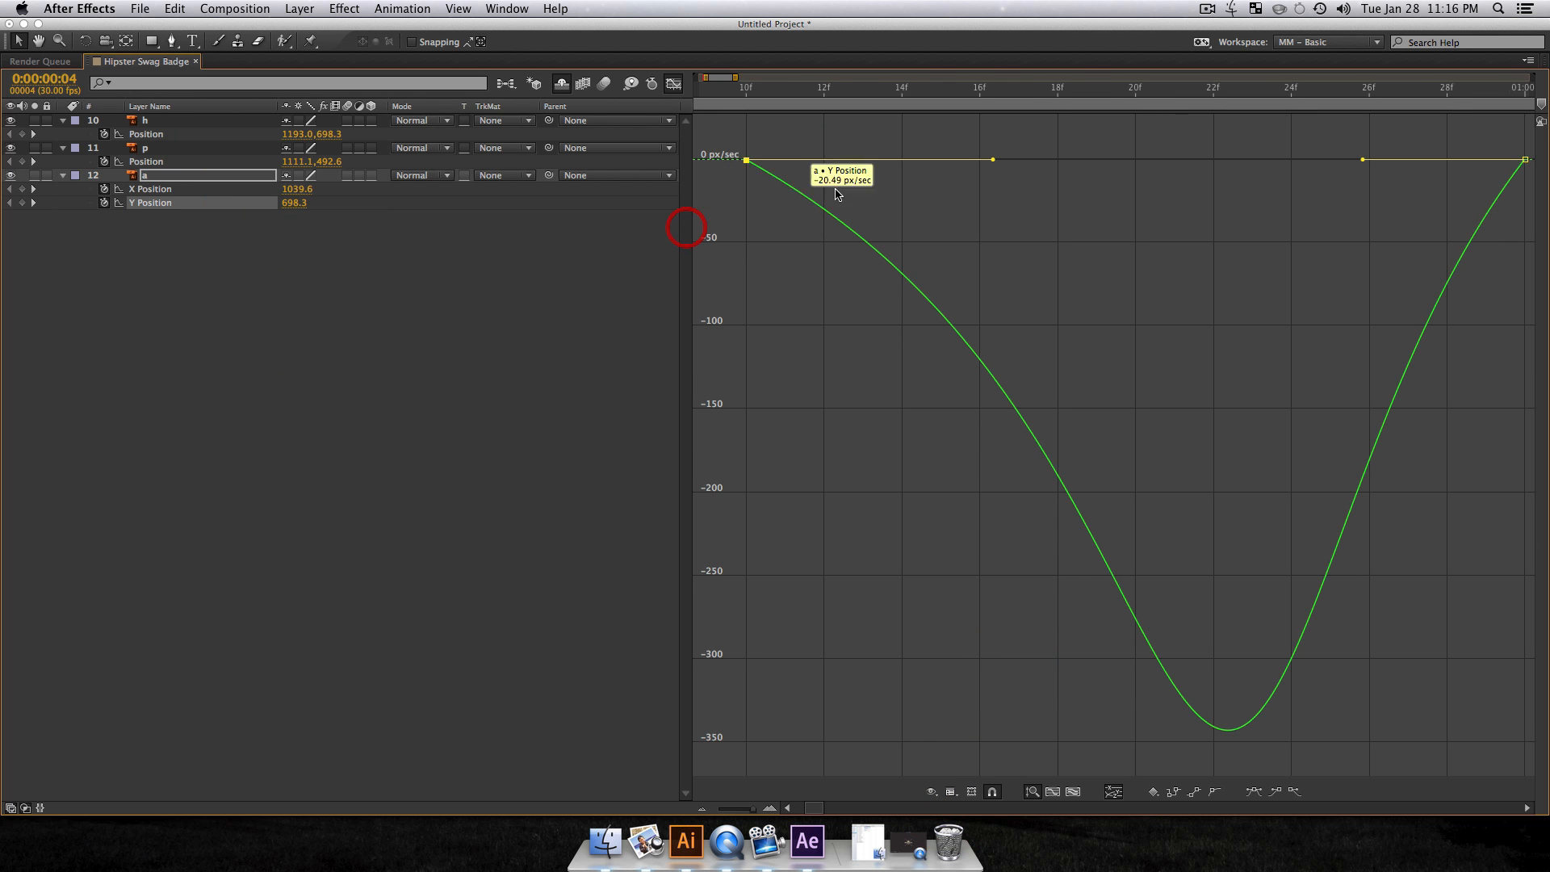
left_click_drag(993, 161, 1162, 159)
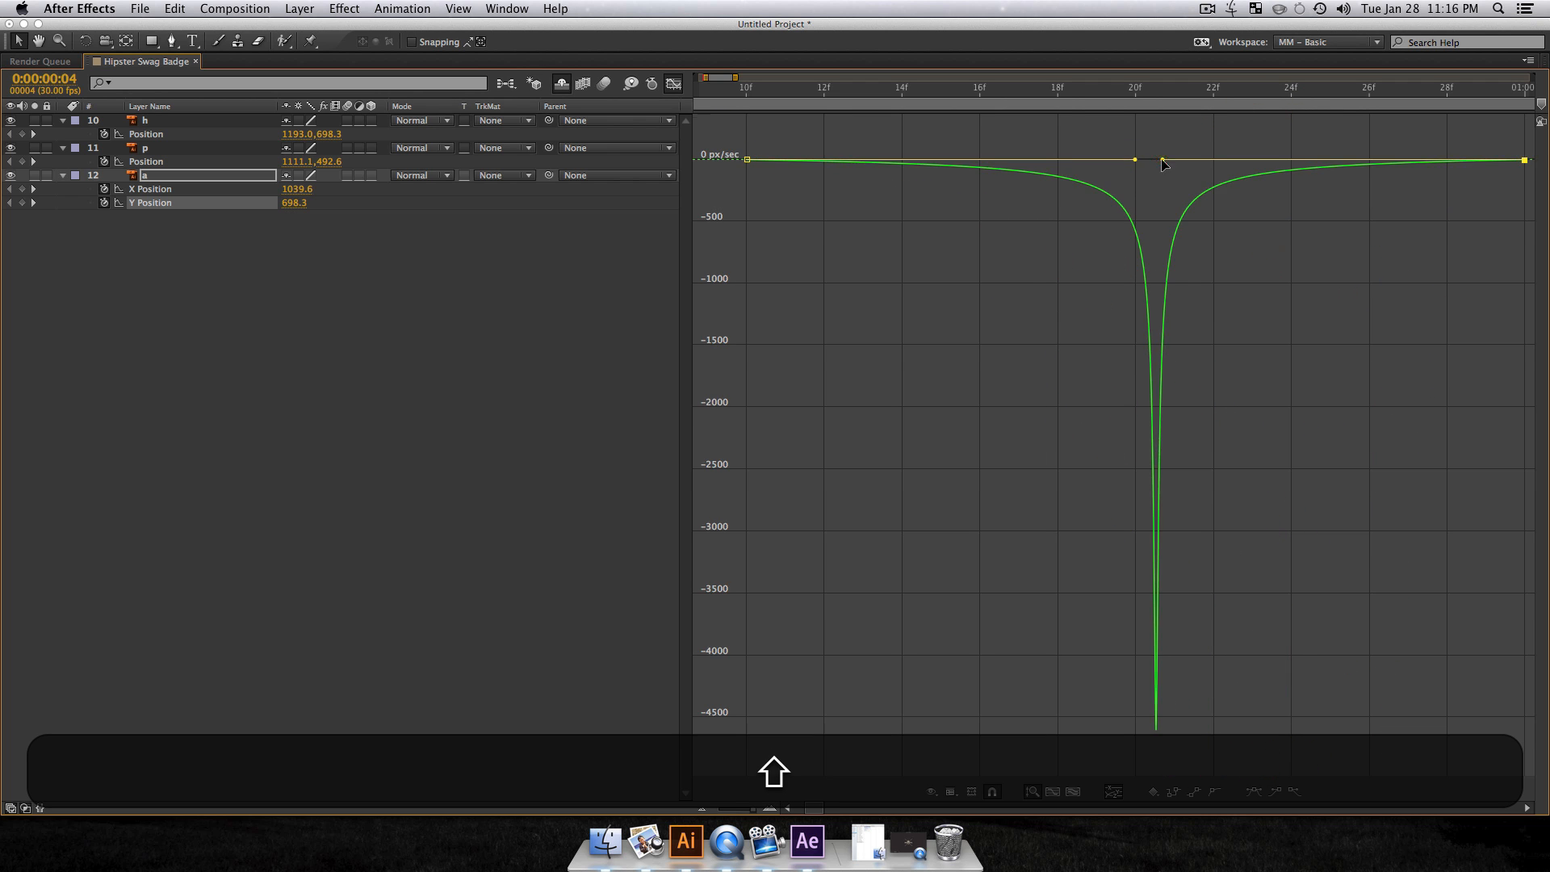
left_click(174, 432)
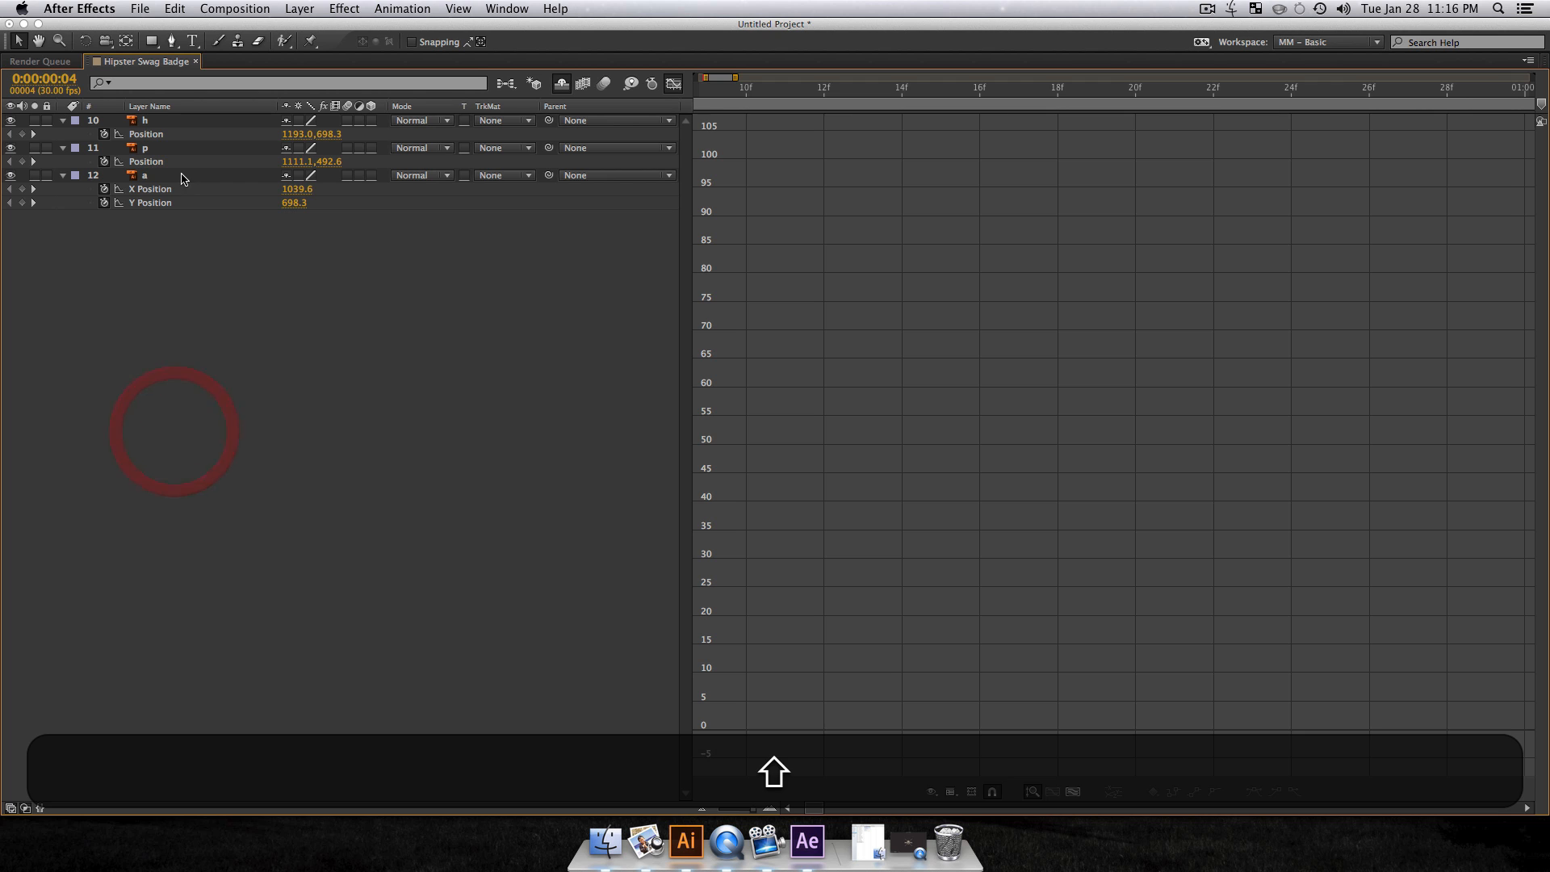
Step: Hide the a layer as shy and separate the p layer's Position into X and Y dimensions
key("Delete")
left_click(285, 190)
left_click(175, 161)
right_click(172, 165)
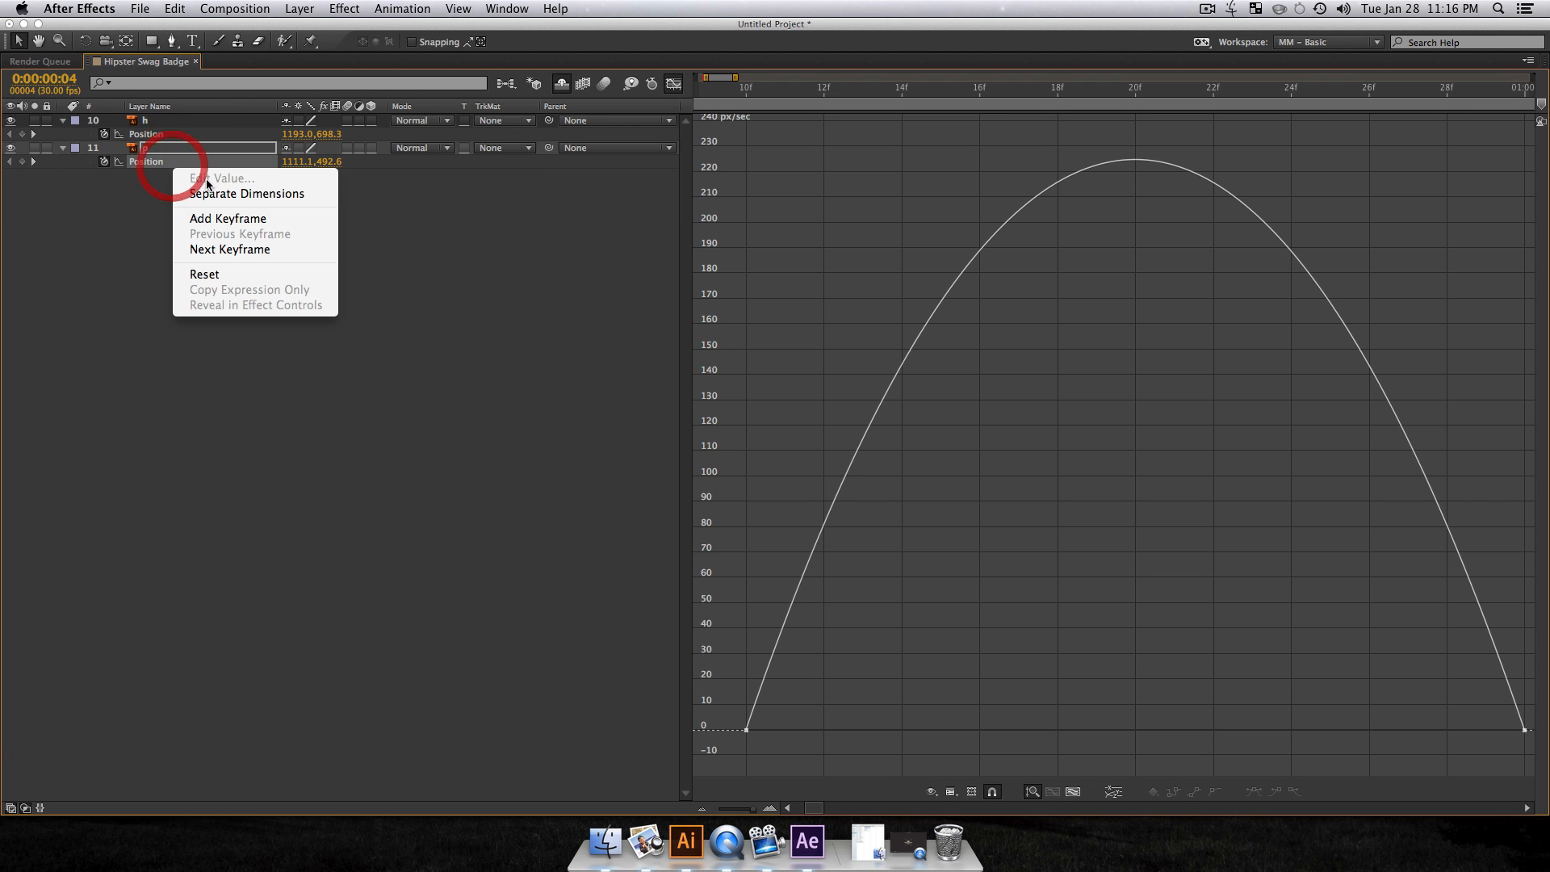
left_click(234, 191)
right_click(184, 164)
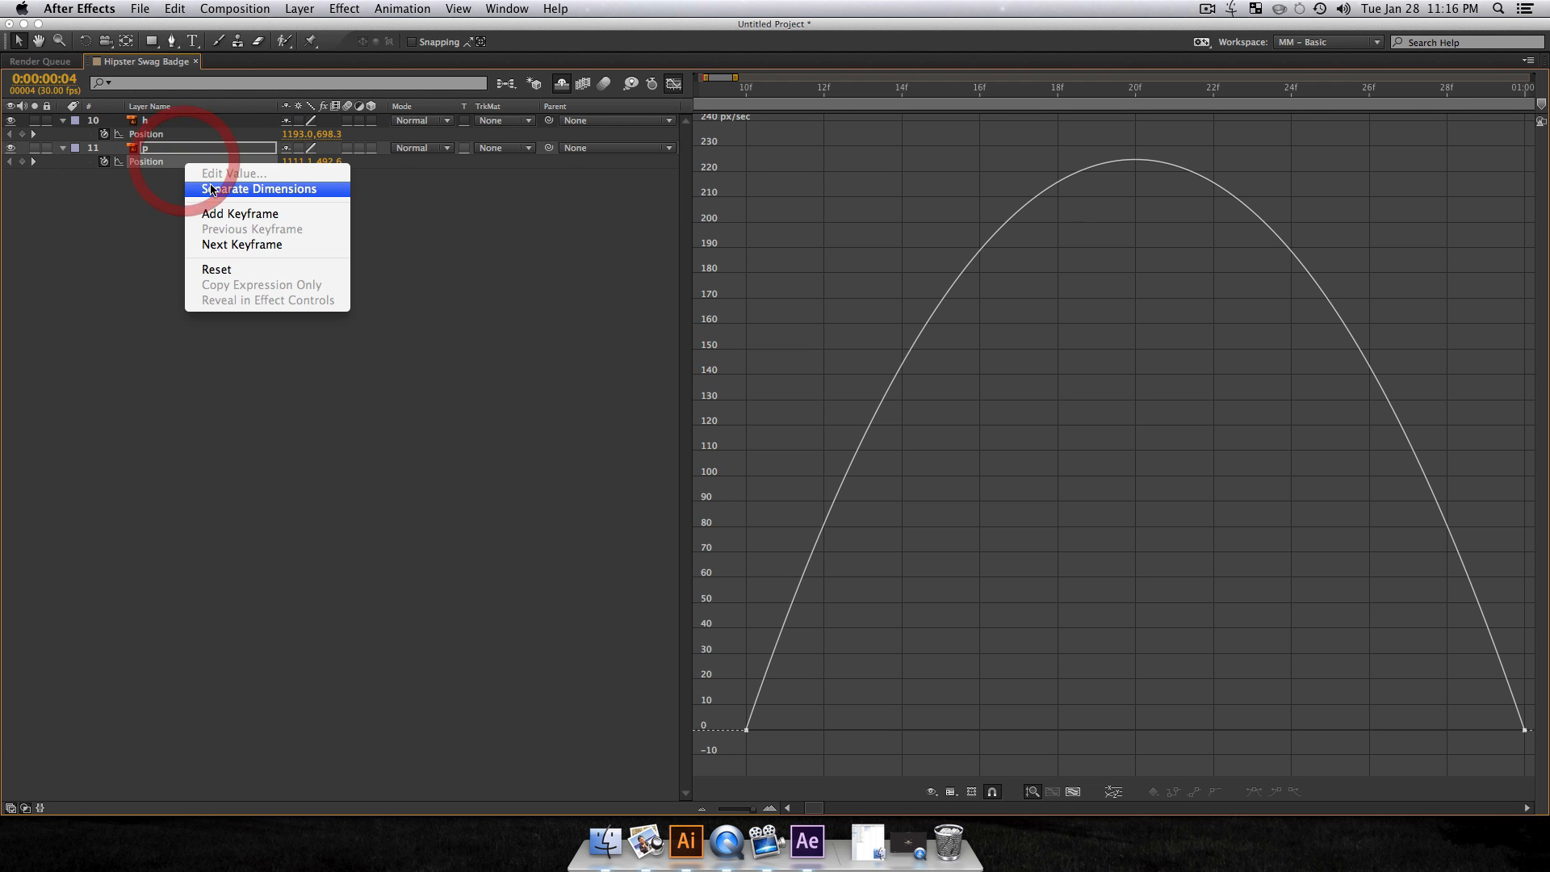
left_click(208, 188)
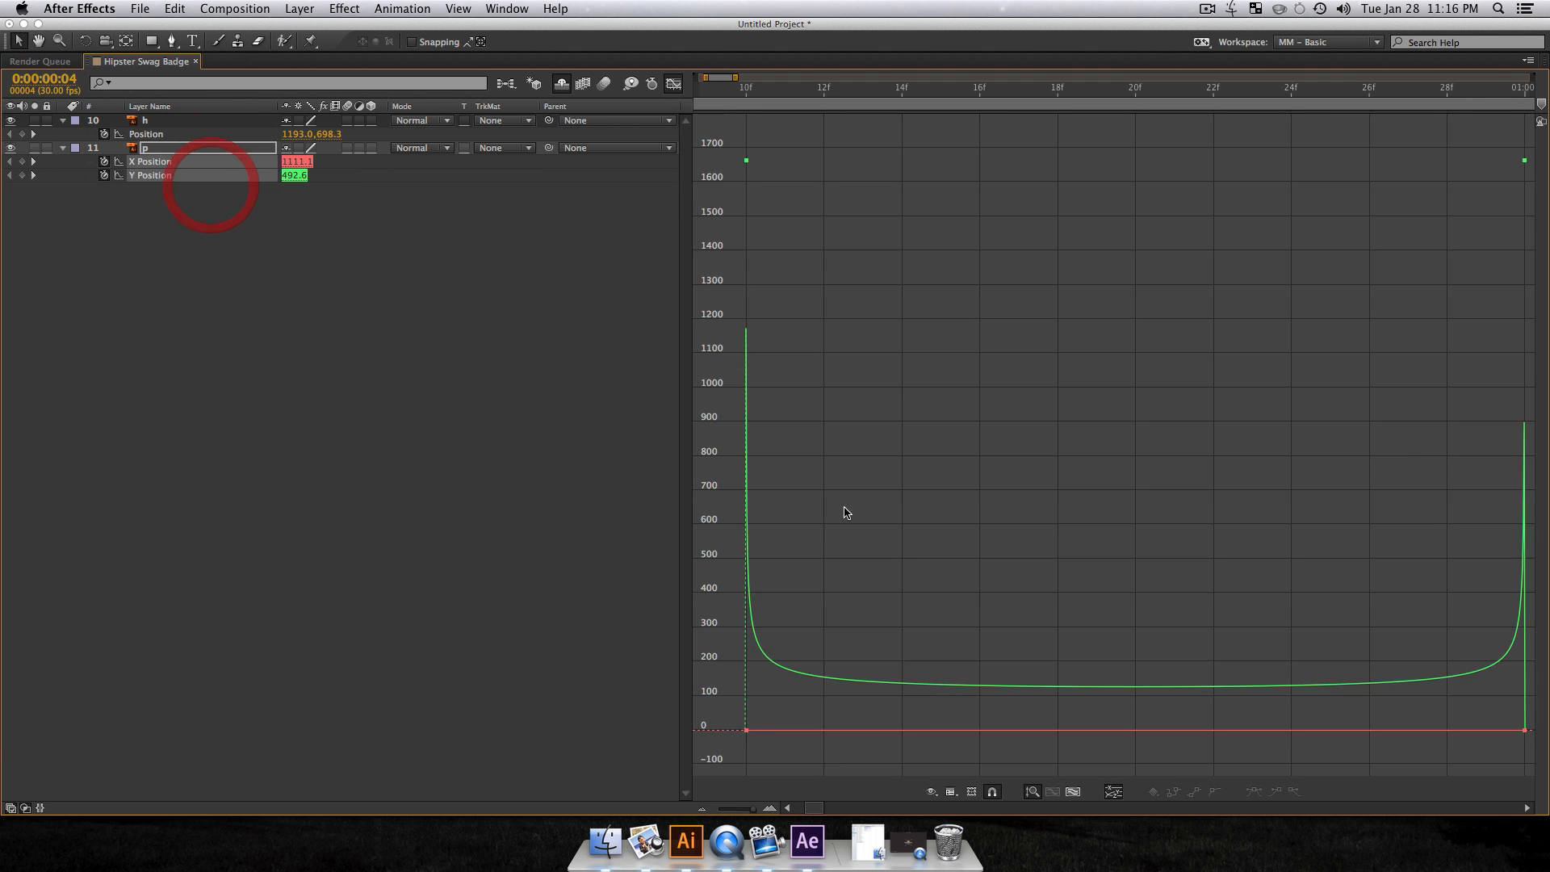
Step: Flatten the p layer's Y Position handles in the value graph, extending the first to about frame 22 and the last to about frame 21.5
left_click(1075, 796)
left_click(932, 791)
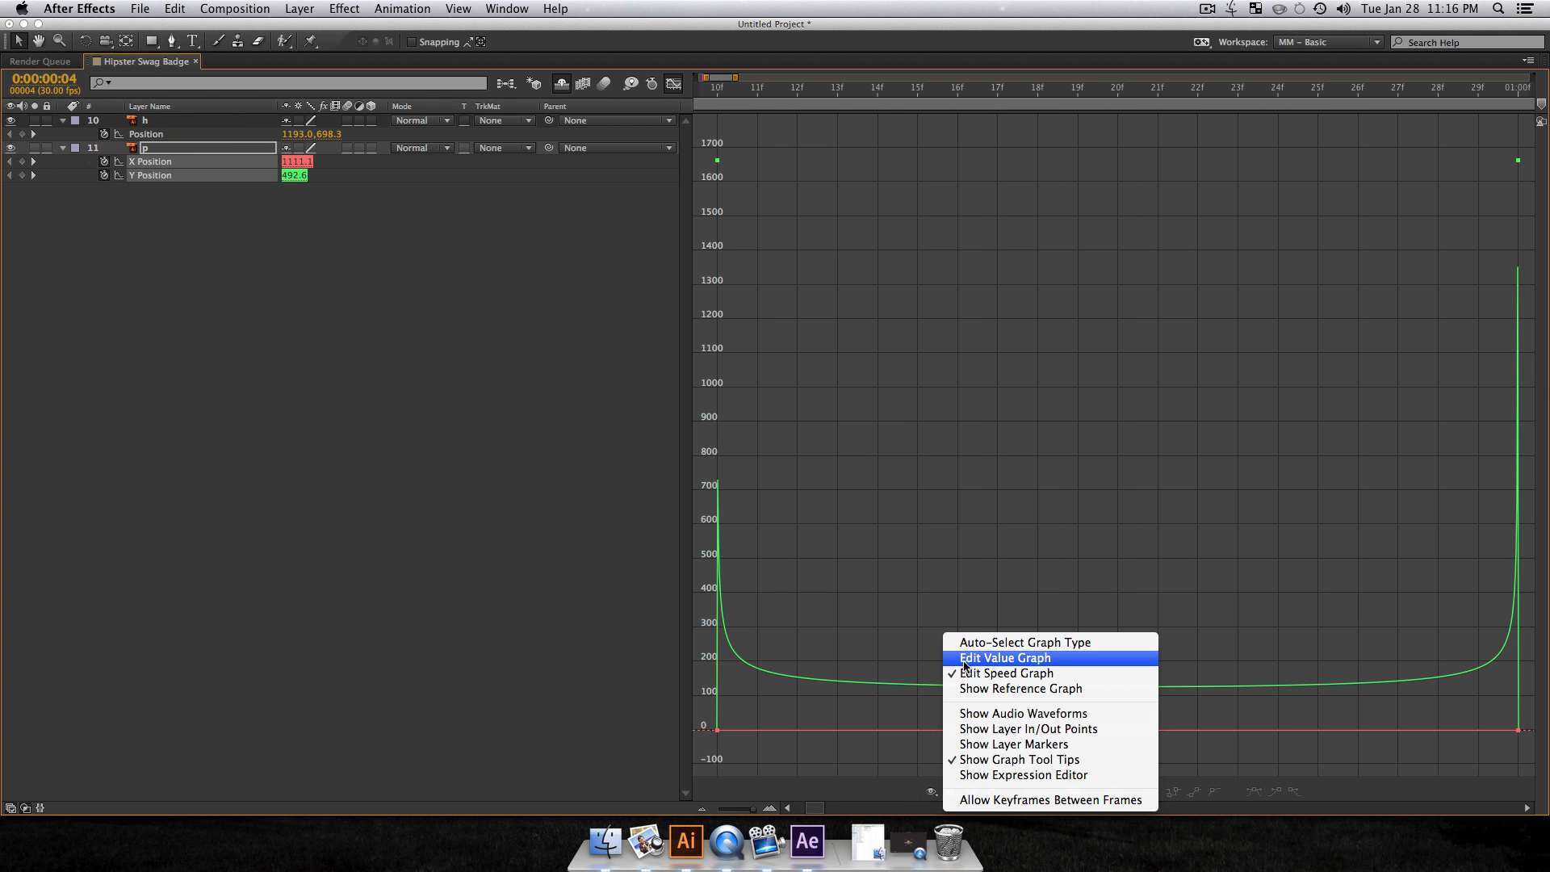
left_click(965, 661)
left_click(718, 729)
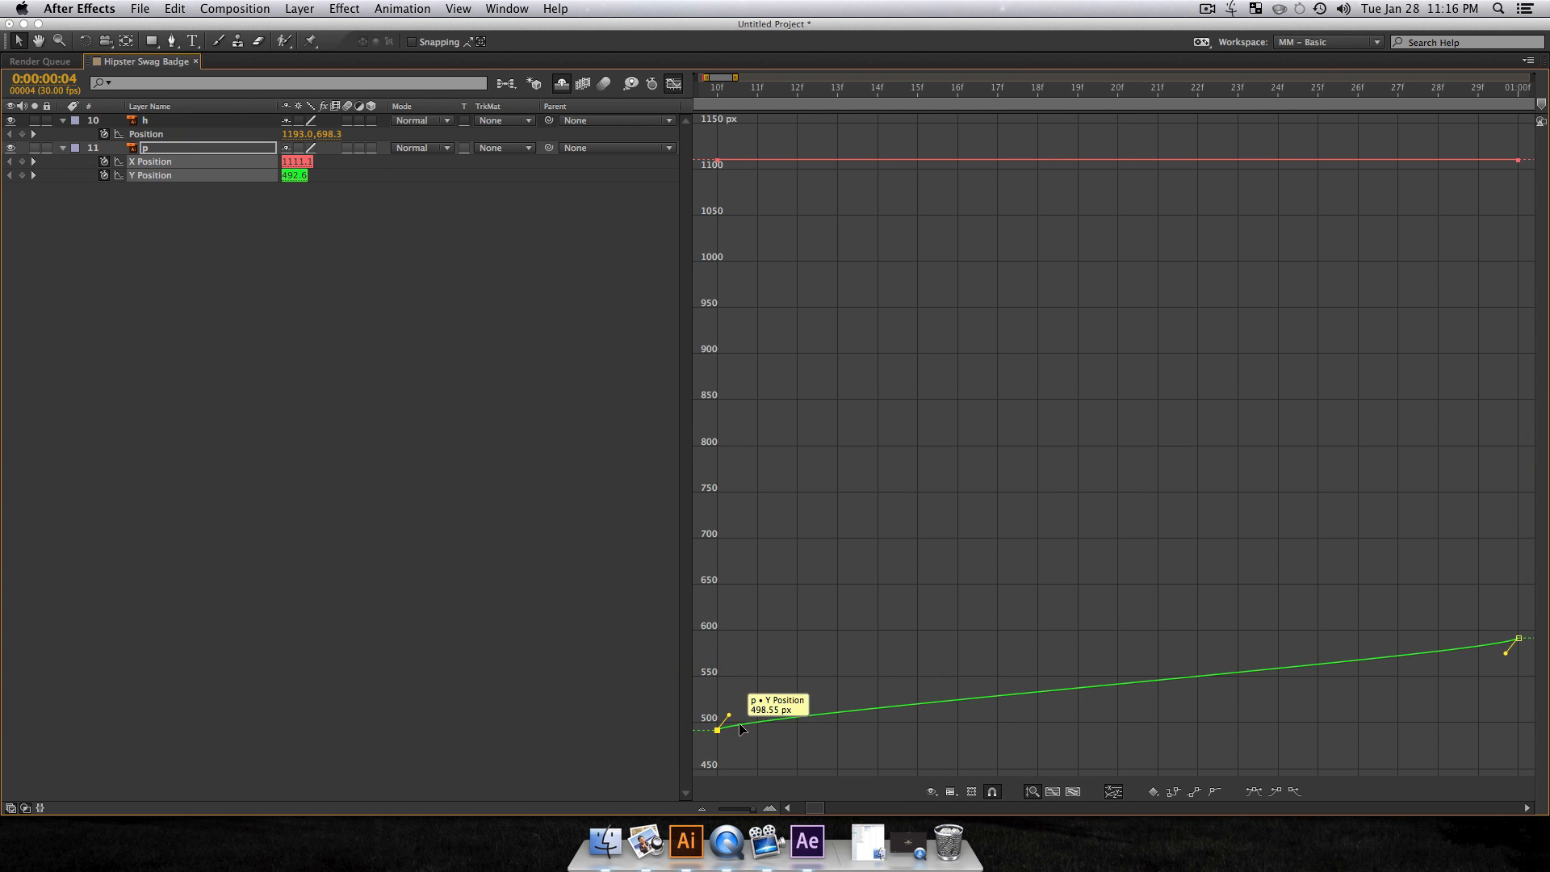
left_click_drag(727, 716, 1201, 730)
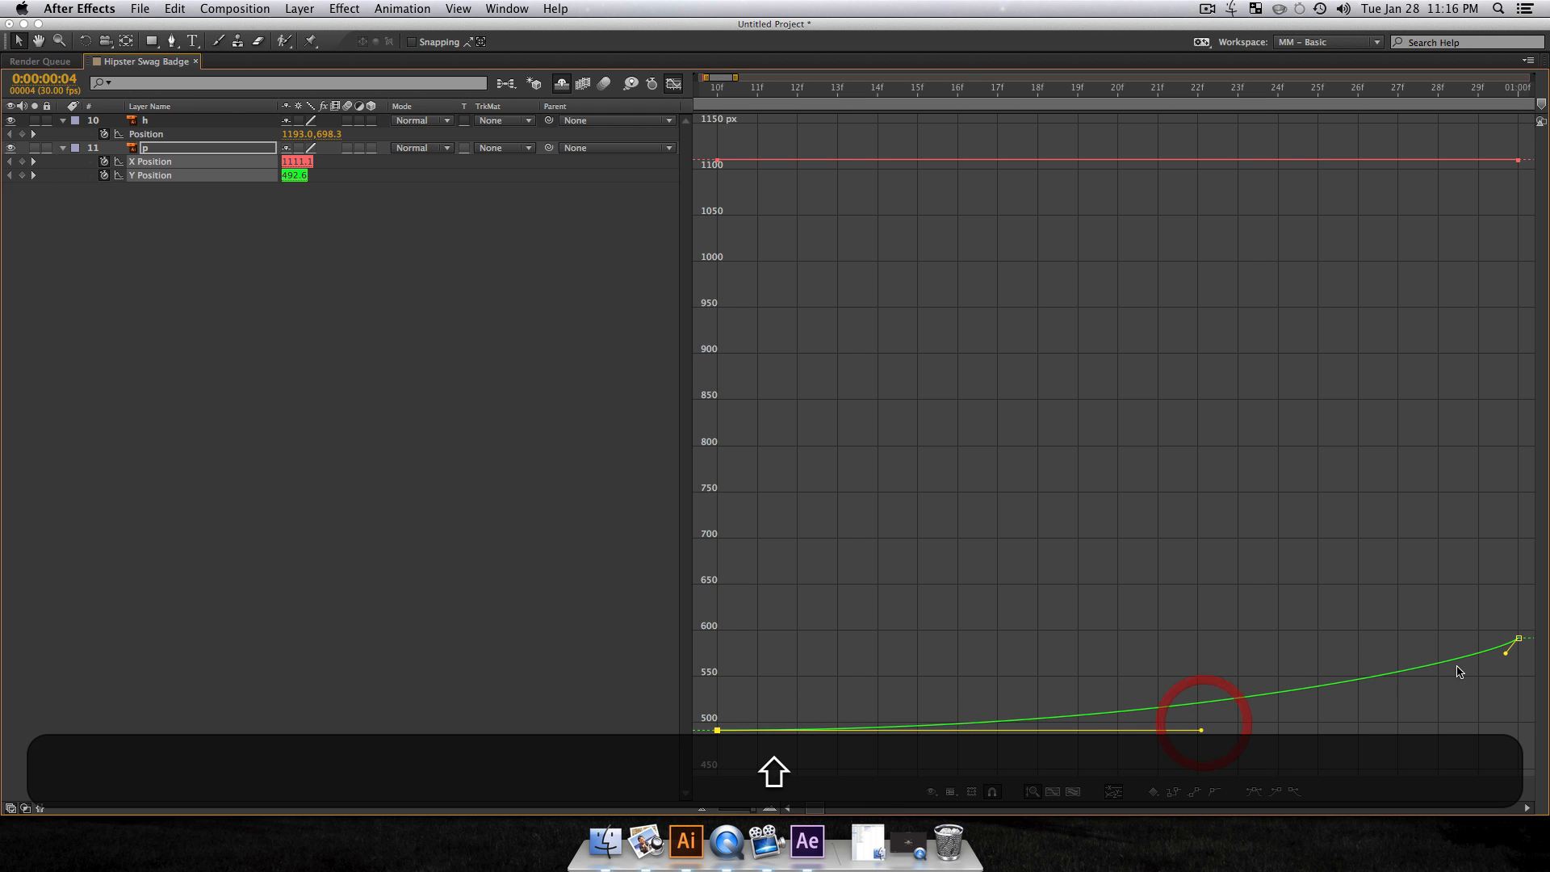
left_click_drag(1506, 652, 1177, 639)
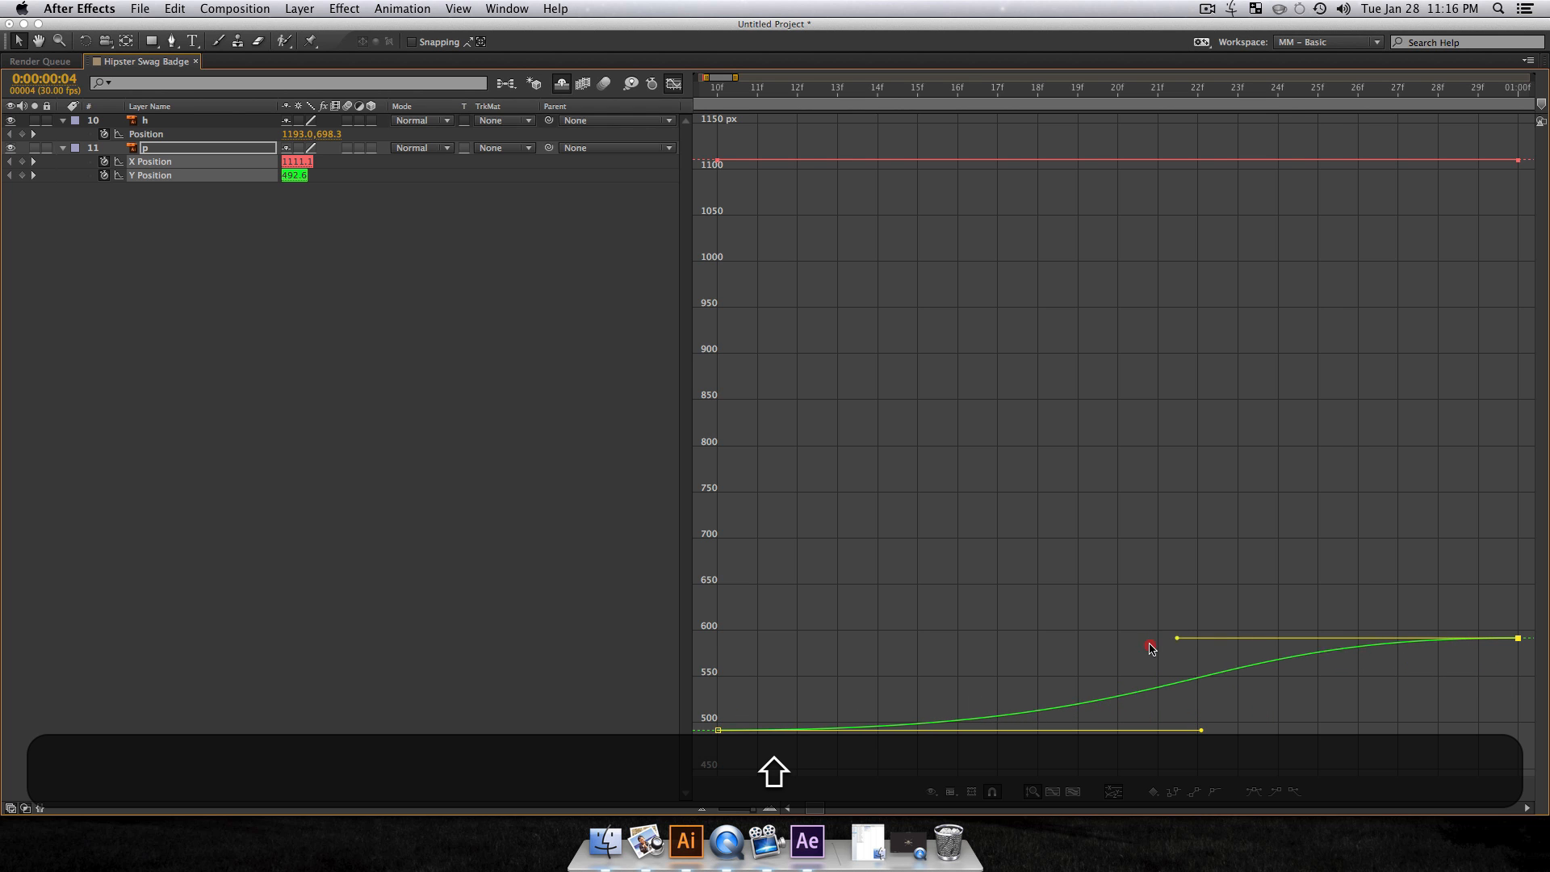
Step: Isolate the p layer's Y Position as a speed graph and extend both ease handles until they nearly meet just past frame 20
left_click(121, 207)
left_click(155, 152)
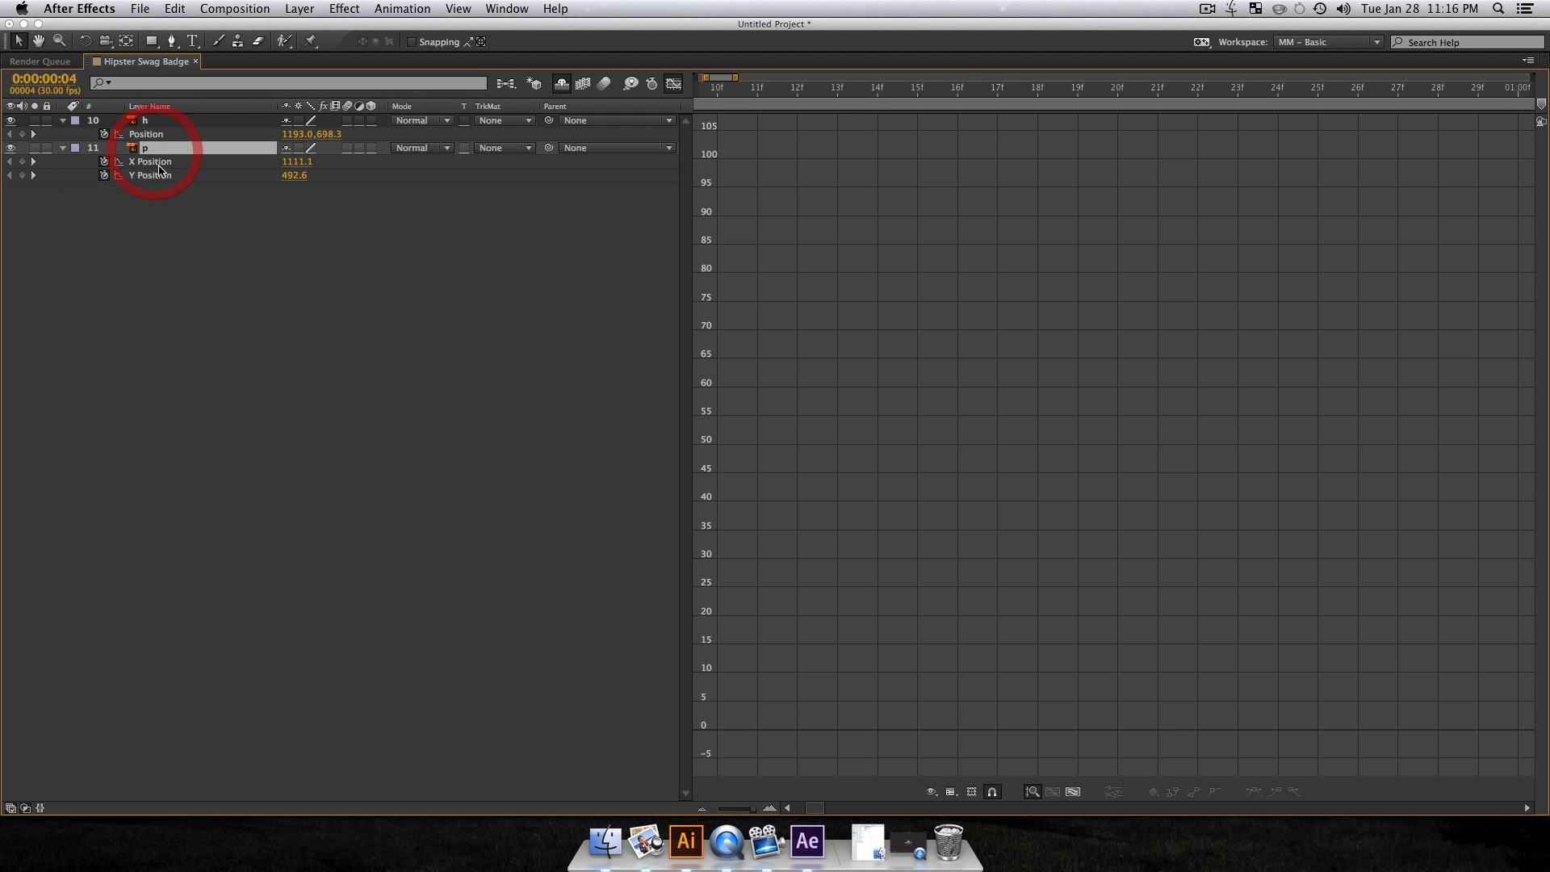
left_click(158, 173)
left_click(931, 791)
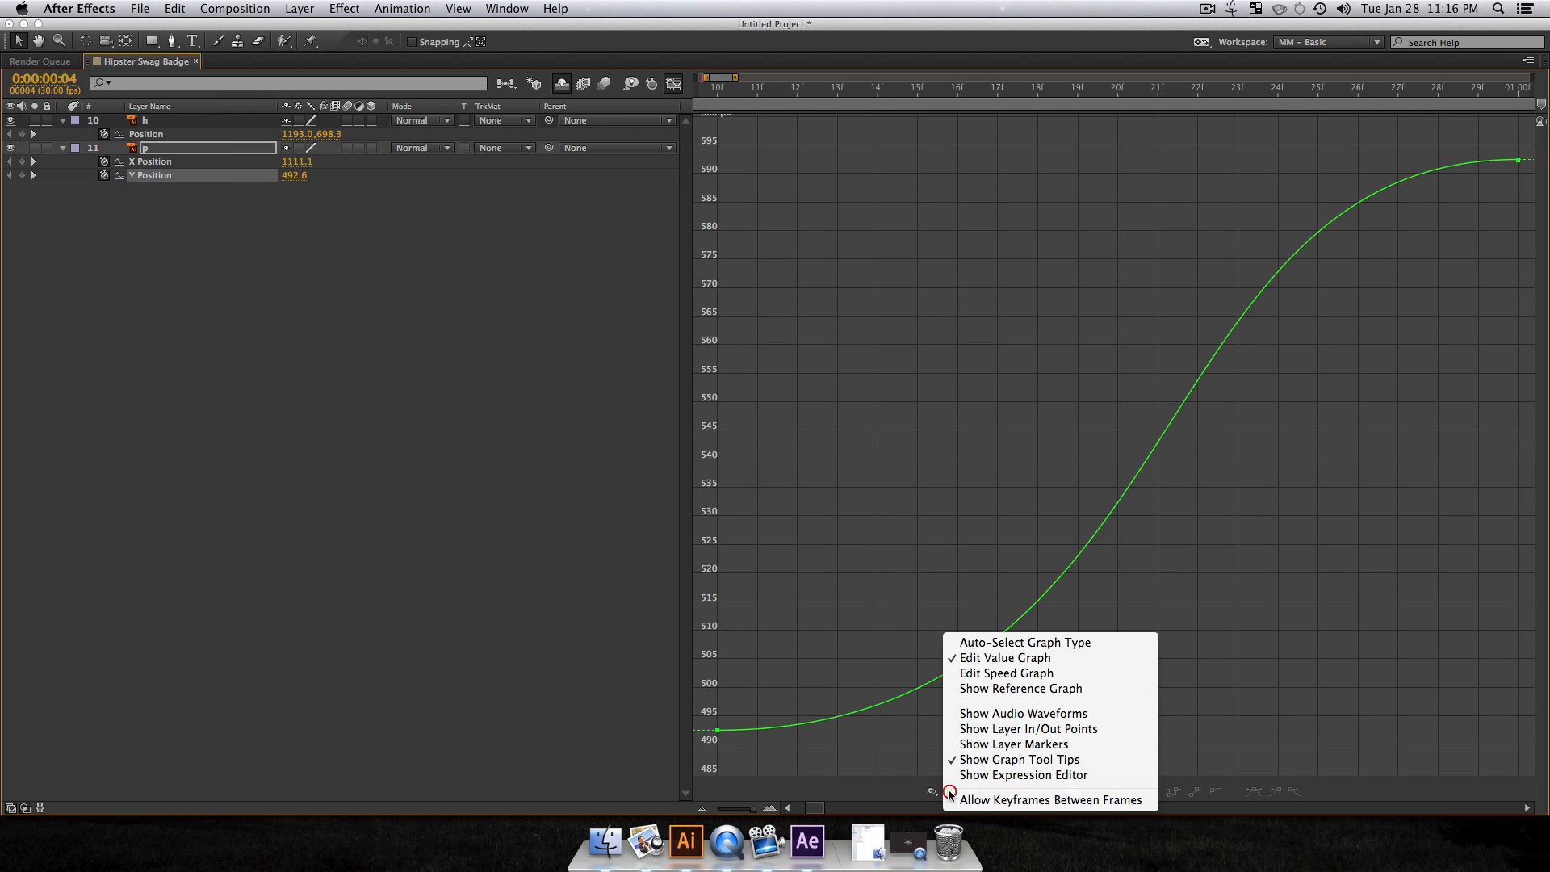
left_click(991, 678)
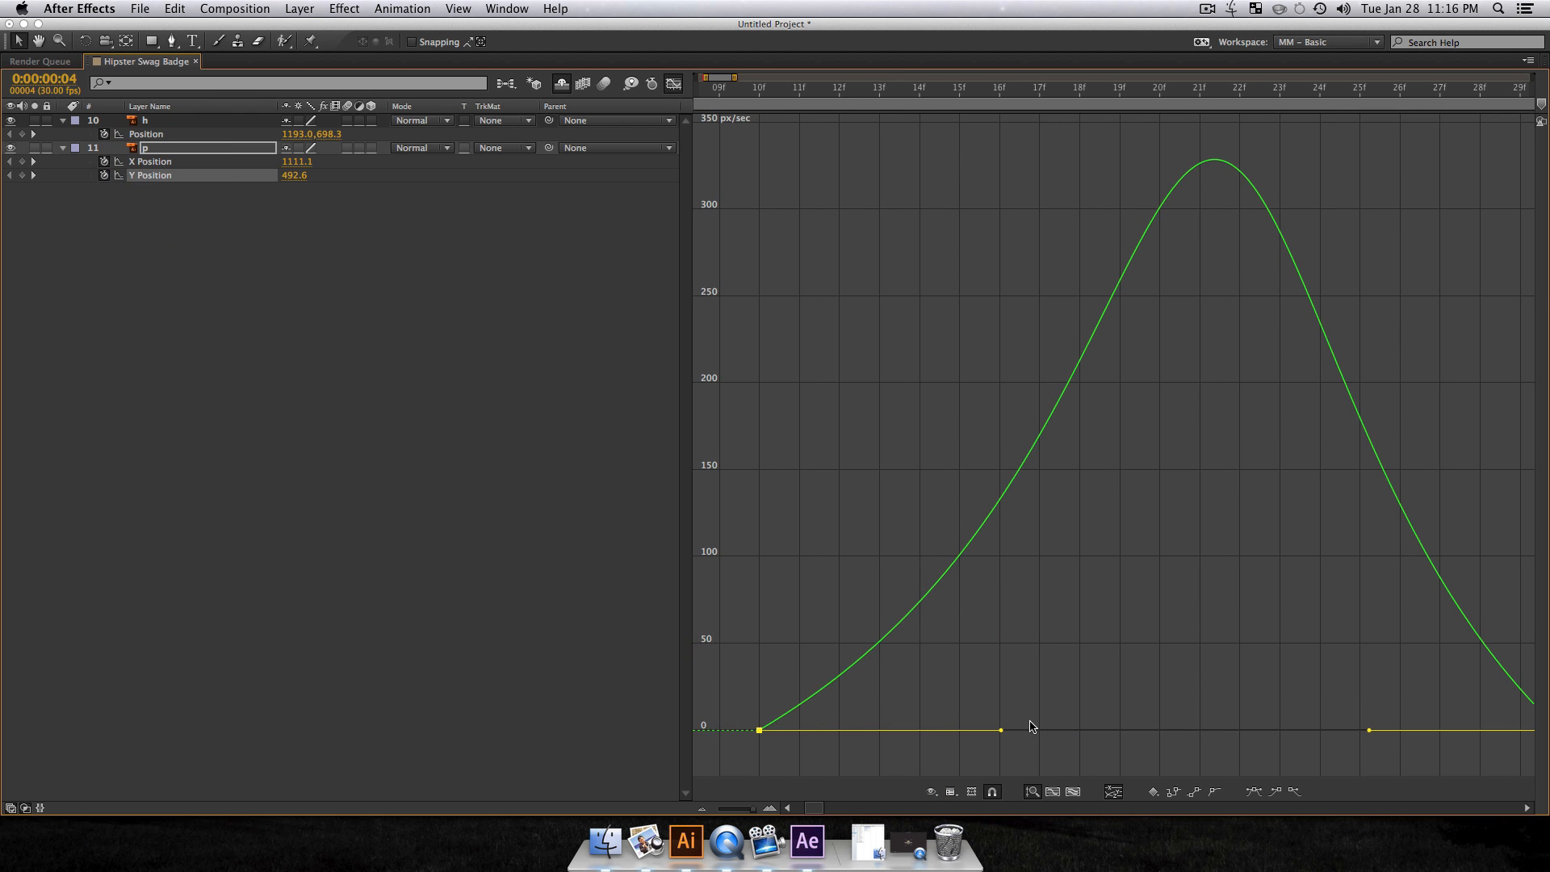
left_click_drag(1003, 730, 1160, 729)
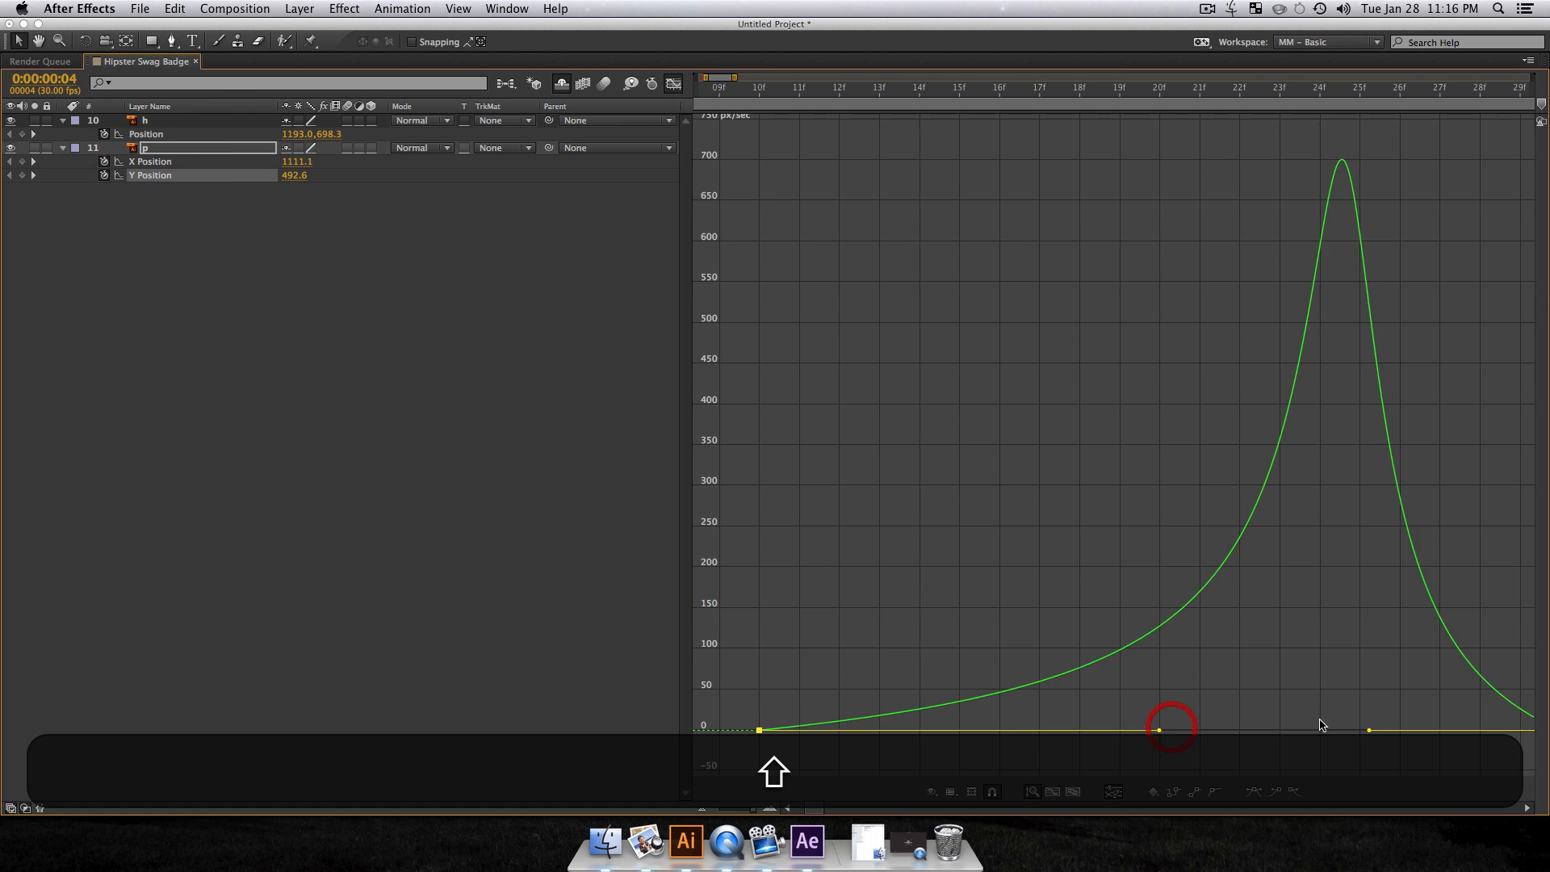
left_click_drag(1369, 733, 1176, 727)
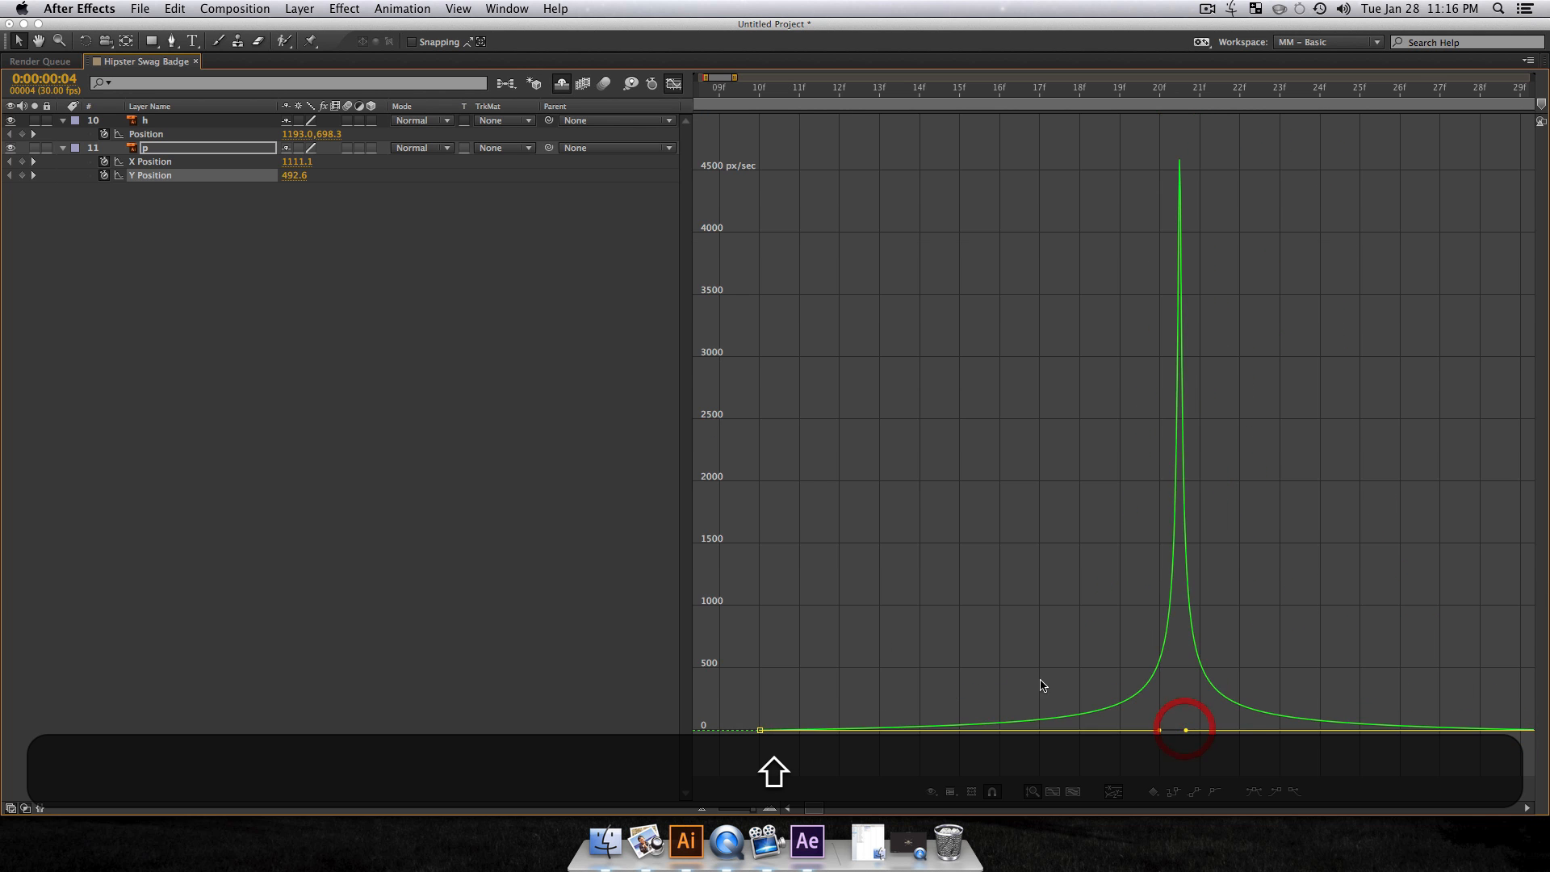
left_click(312, 433)
Step: Hide the p layer as shy and separate the h layer's Position into X and Y dimensions
left_click(149, 147)
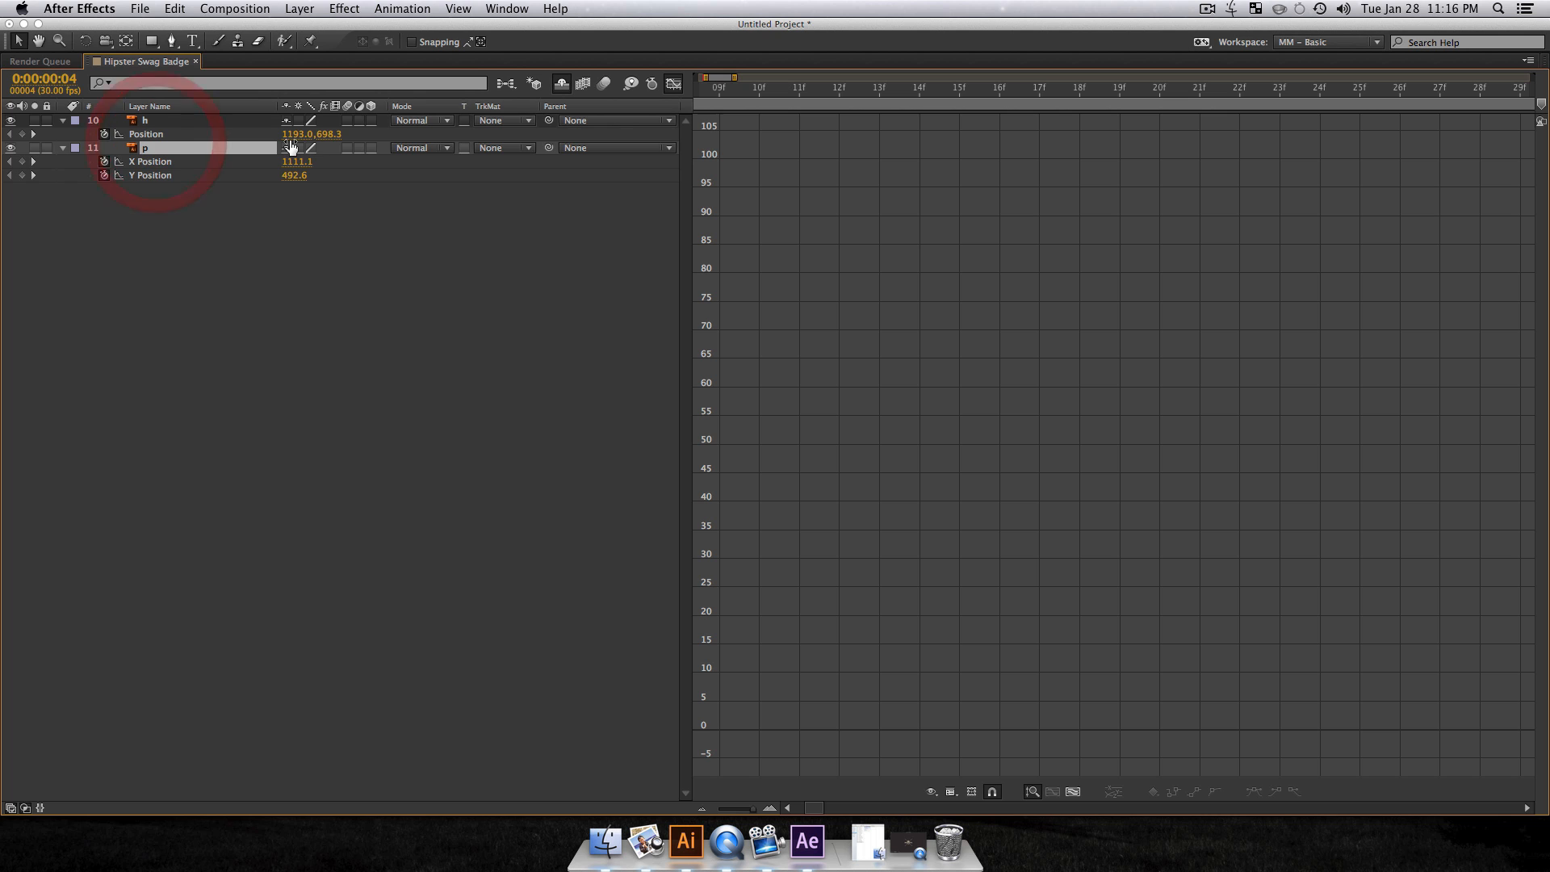
left_click(288, 147)
left_click(194, 121)
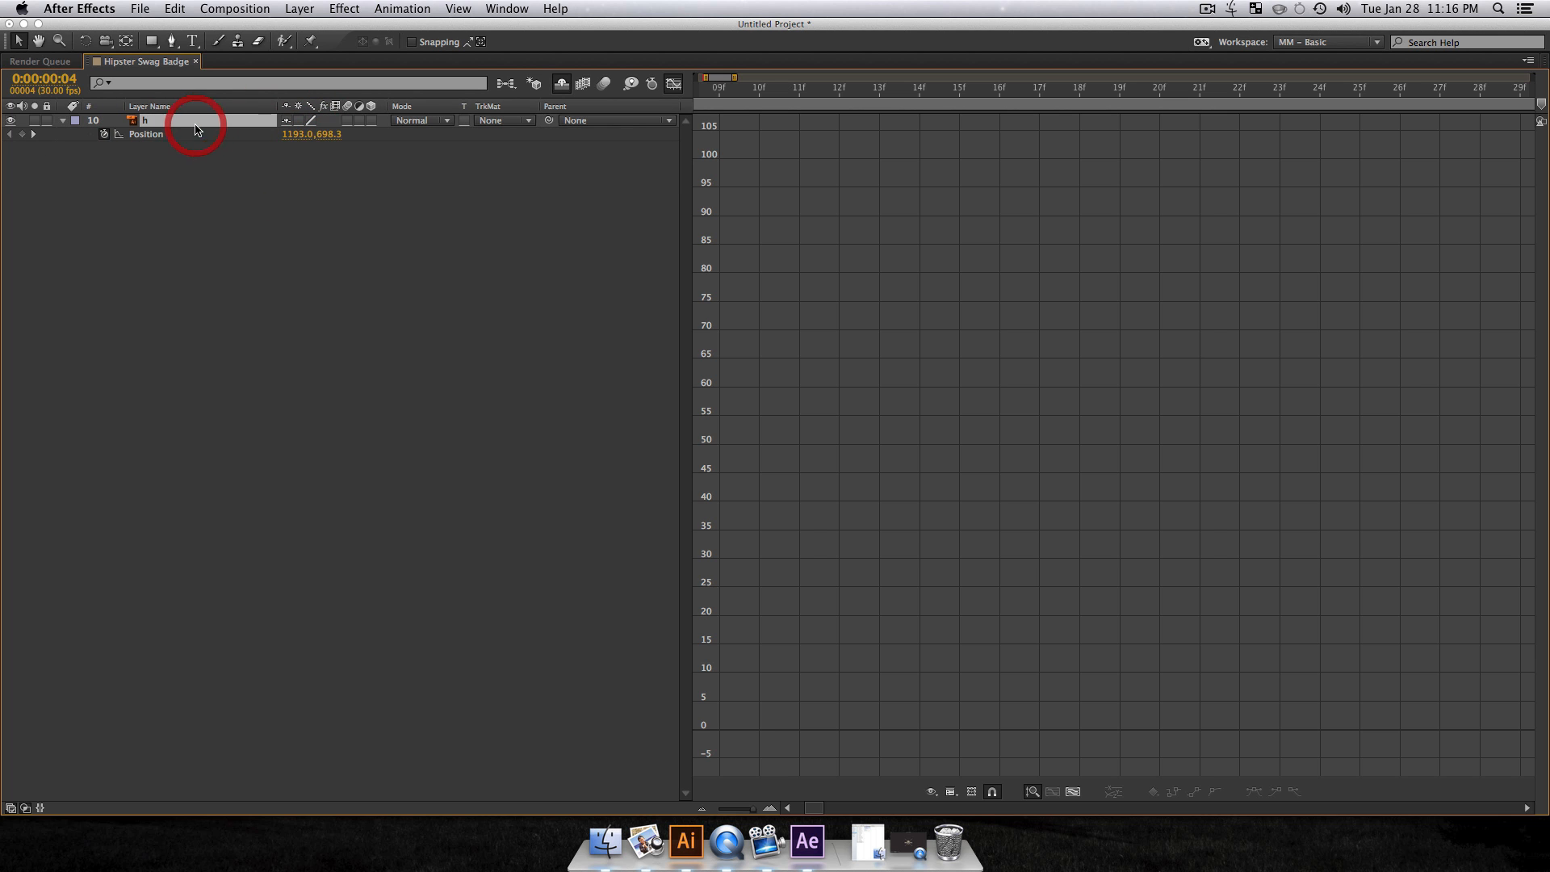
left_click(150, 134)
right_click(245, 142)
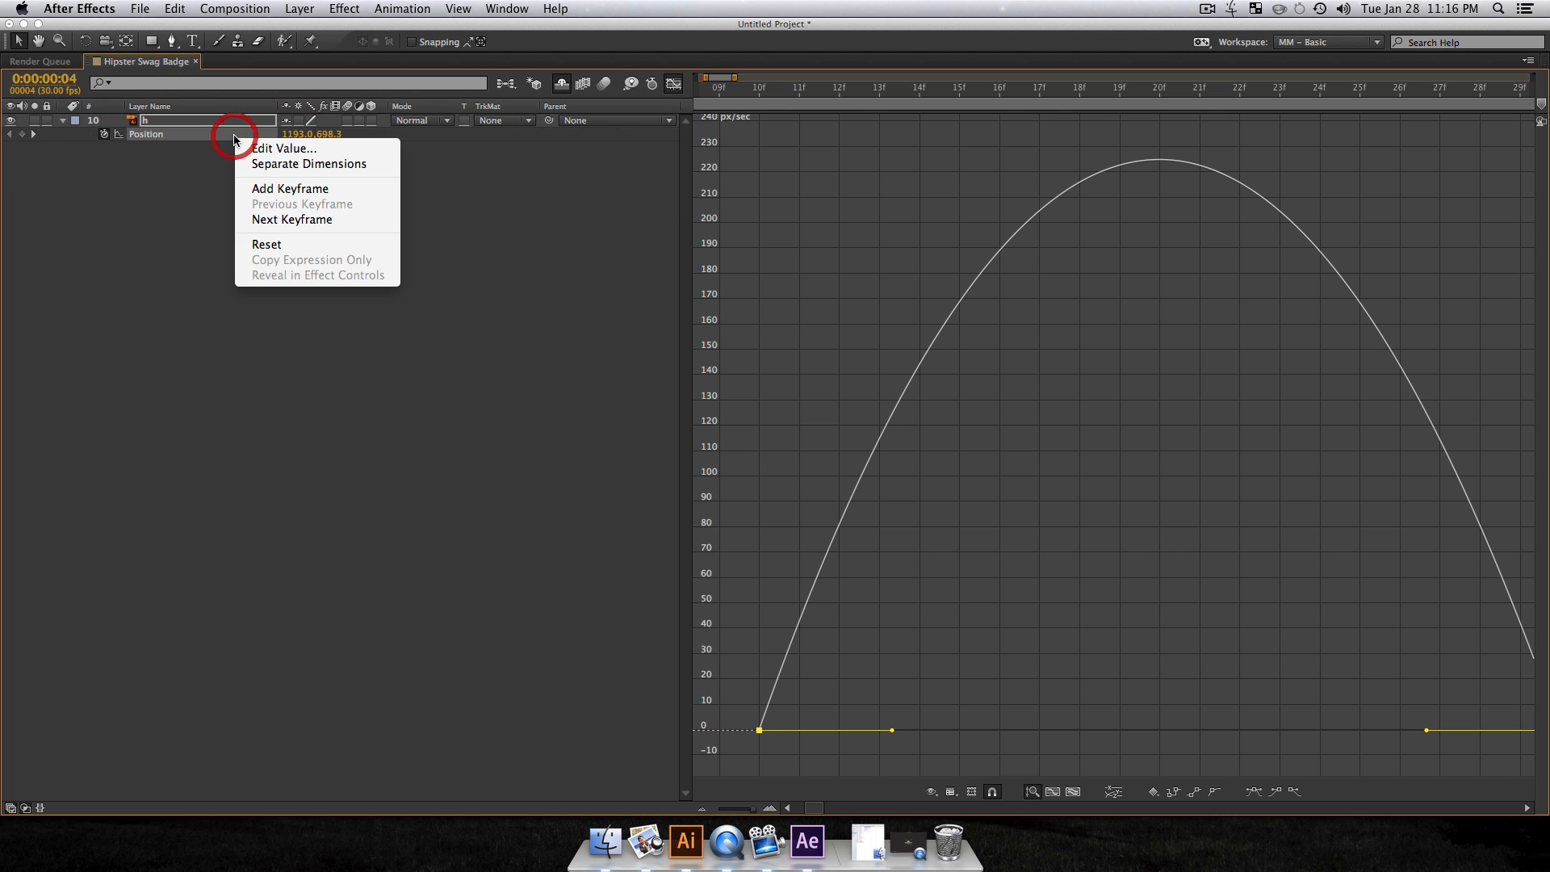
left_click(297, 159)
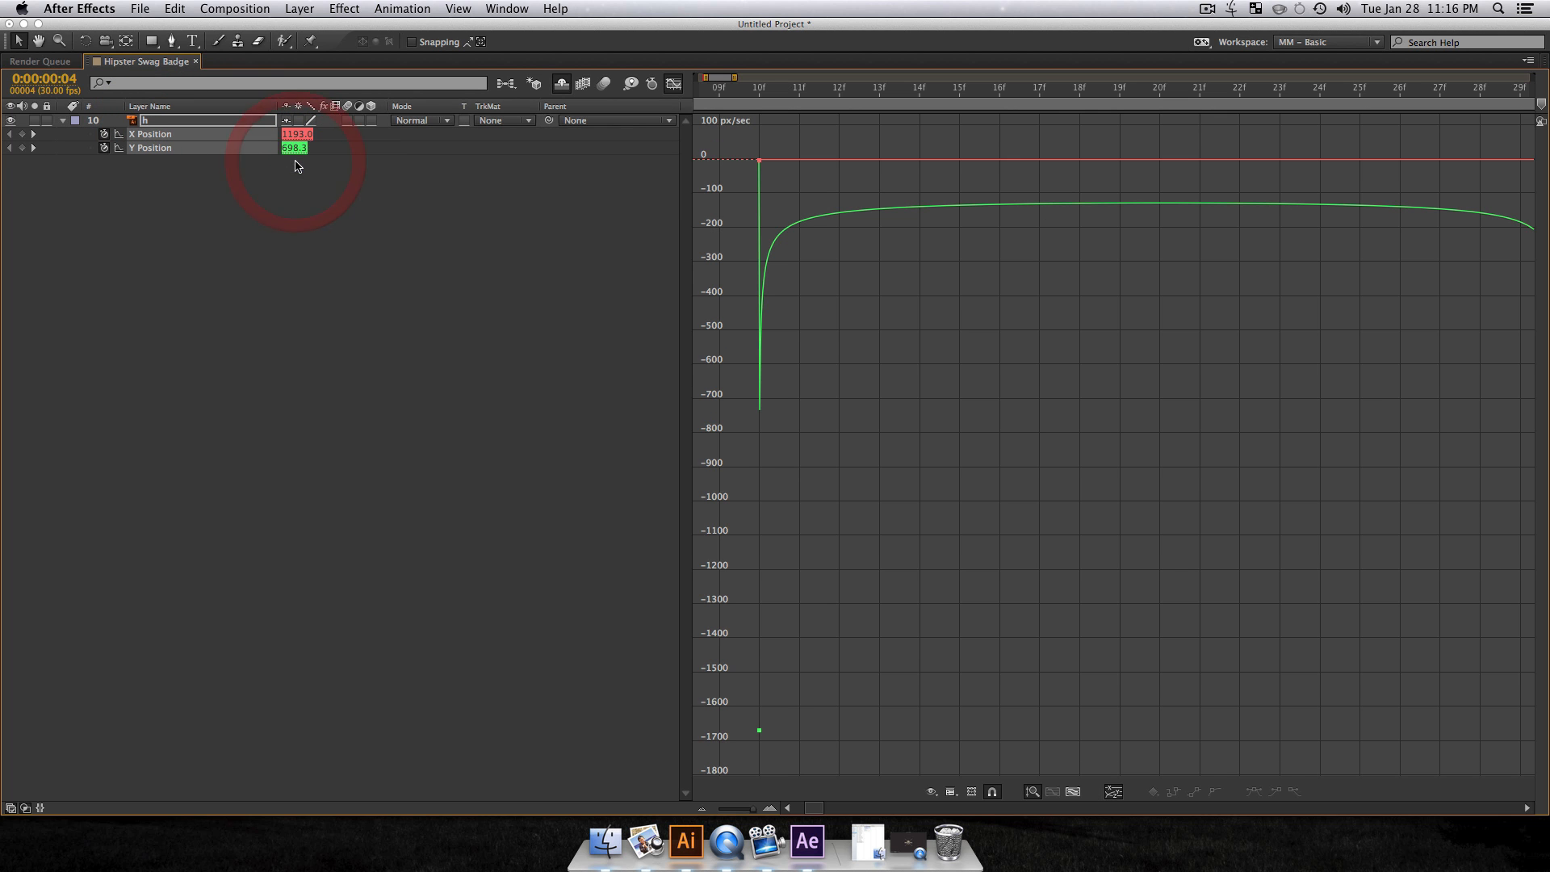
Step: Ease layer h's Y Position in the value graph by stretching both keyframe handles flat, to about frames 22 and 19
left_click(951, 790)
left_click(997, 660)
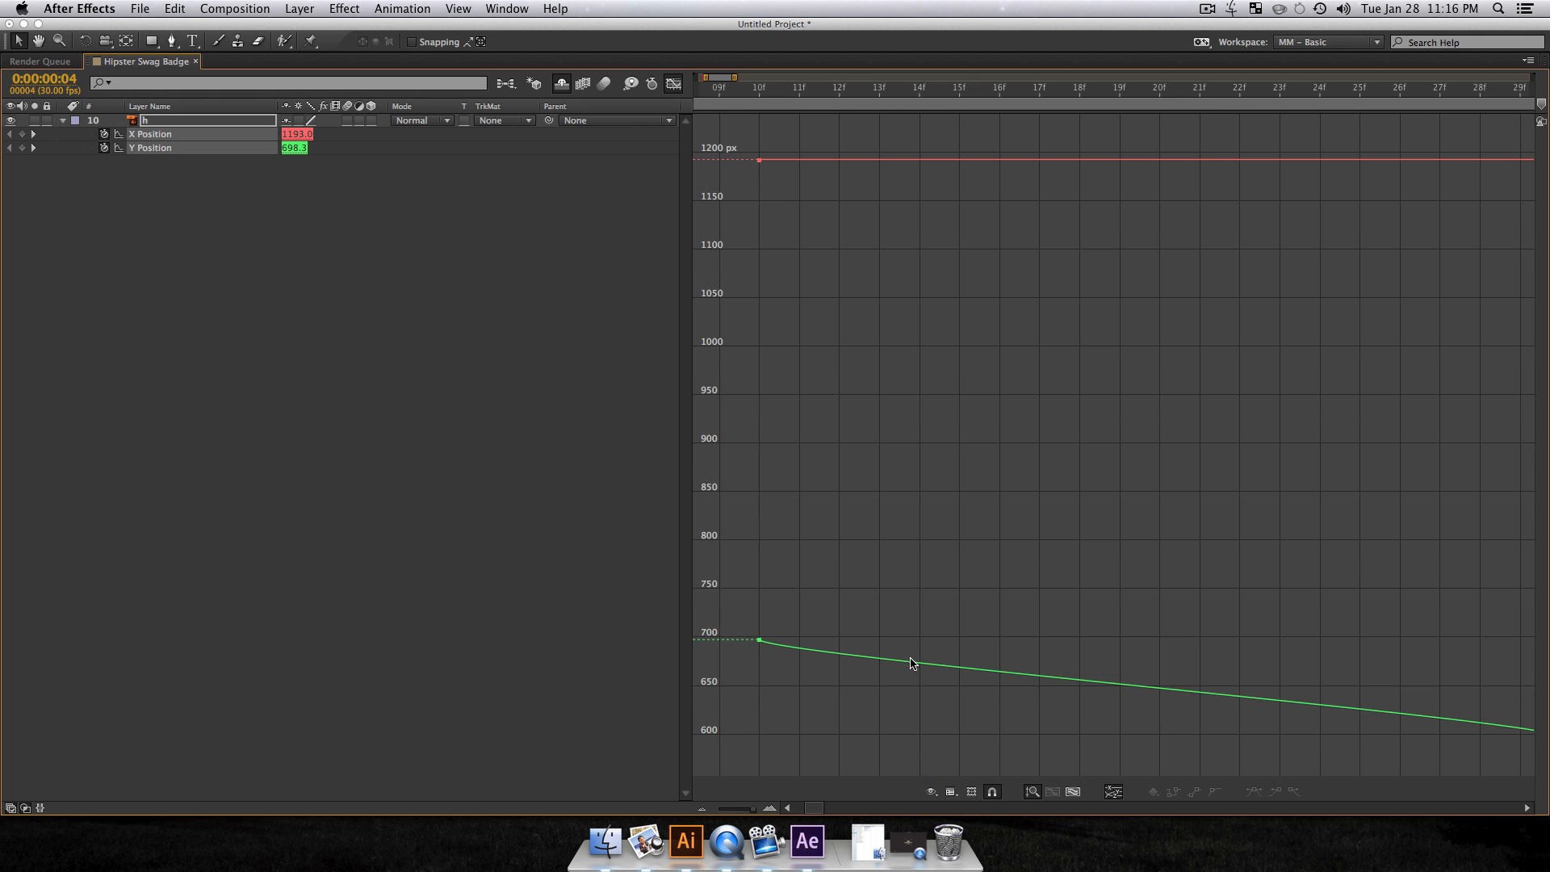
left_click(759, 640)
left_click_drag(771, 658, 1250, 643)
left_click(1073, 791)
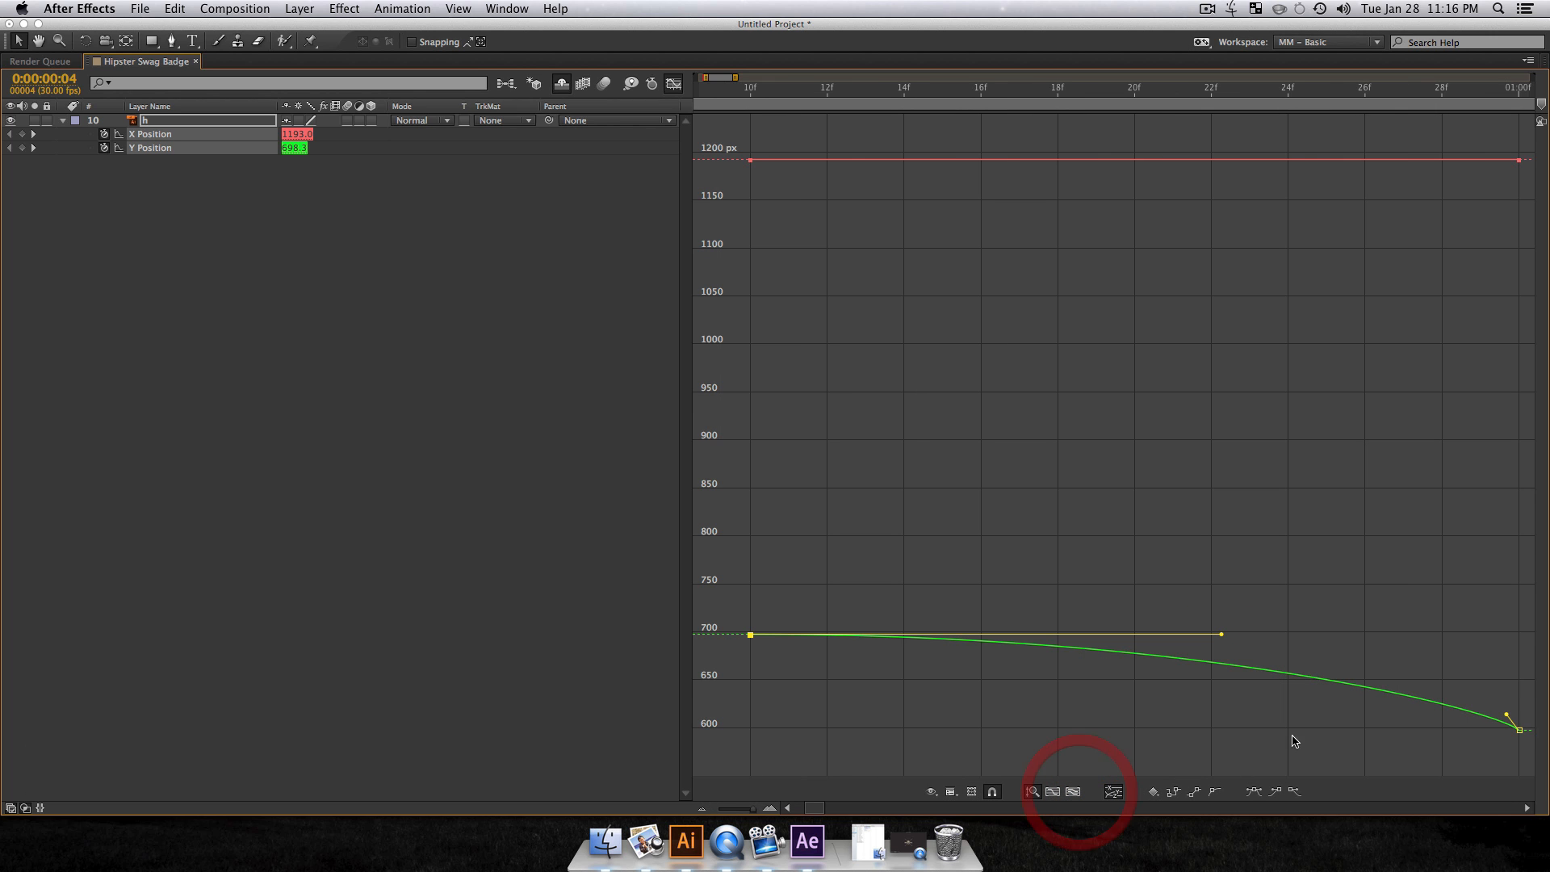
left_click_drag(1506, 717, 1103, 767)
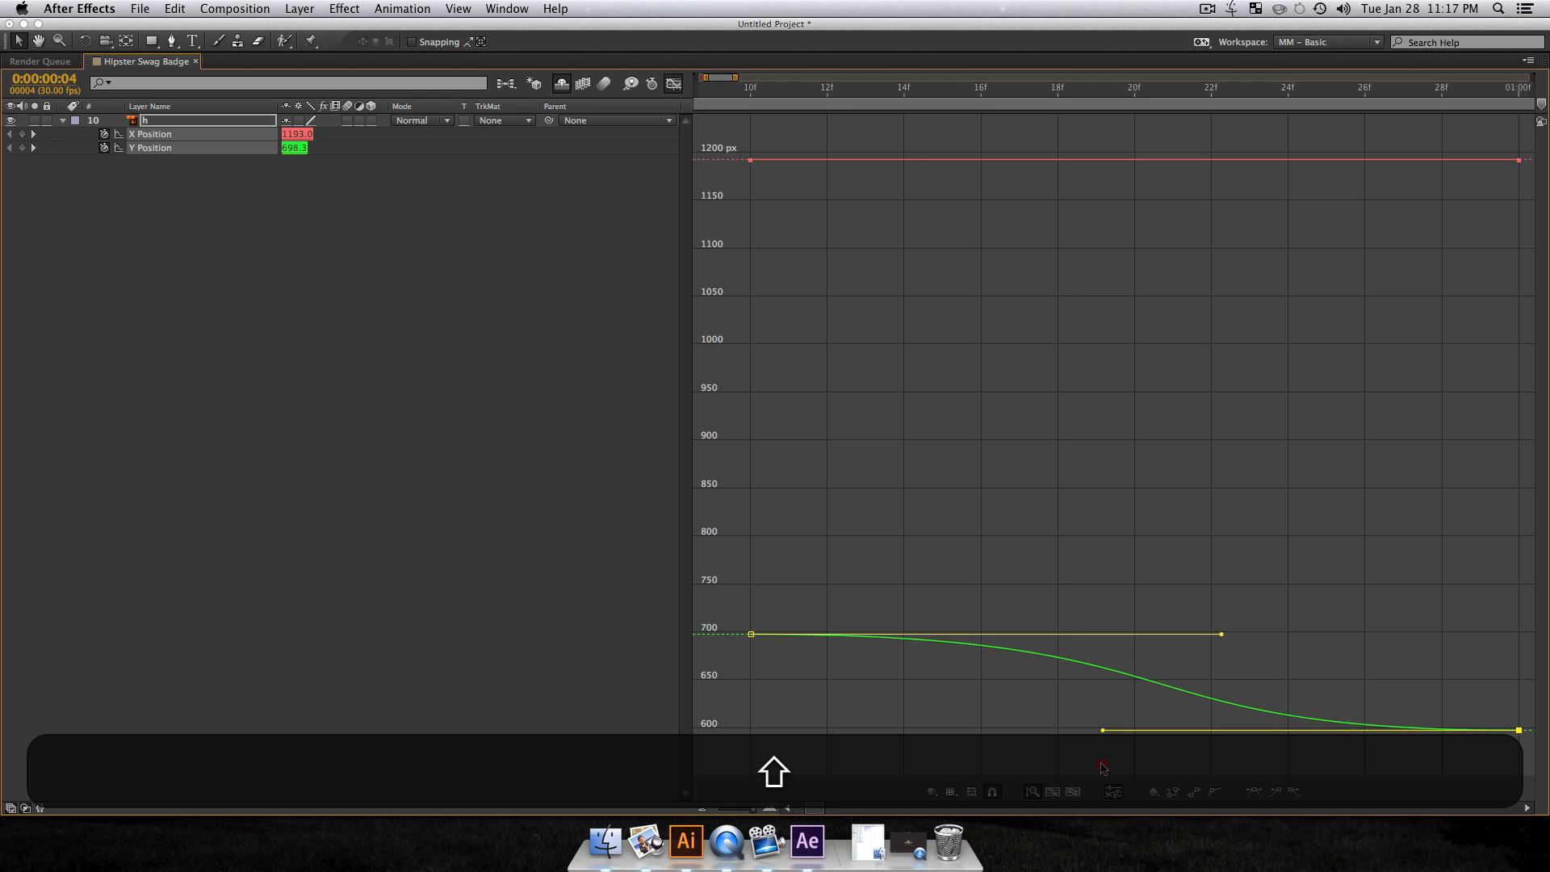
Step: Show only Y Position in the speed graph and stretch its two keyframe handles inward along zero to about frames 20 and 21
left_click(146, 297)
left_click(153, 147)
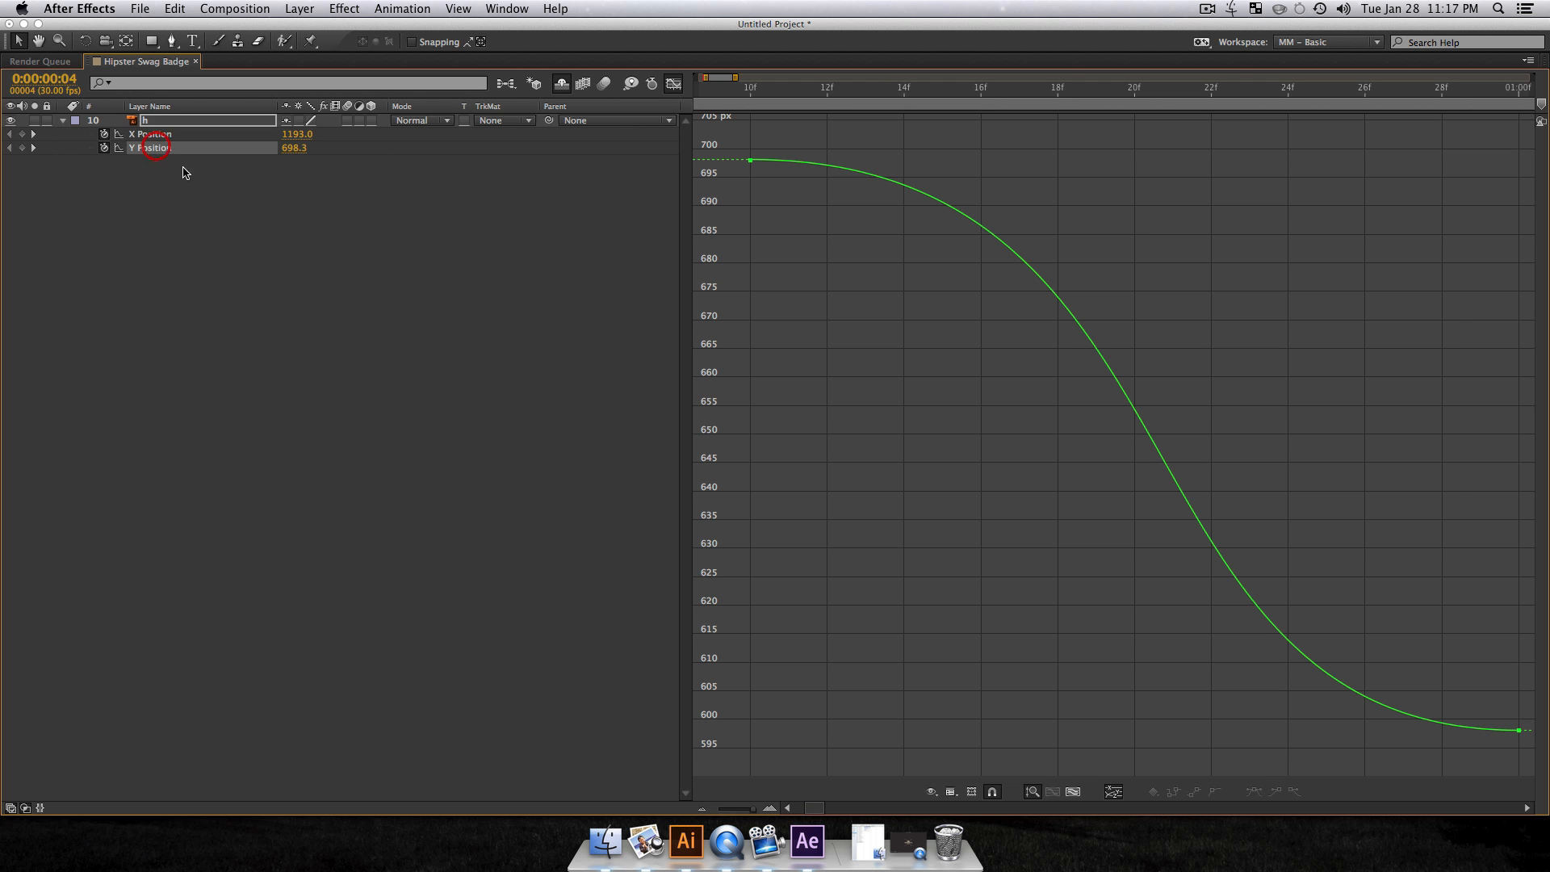
left_click(957, 796)
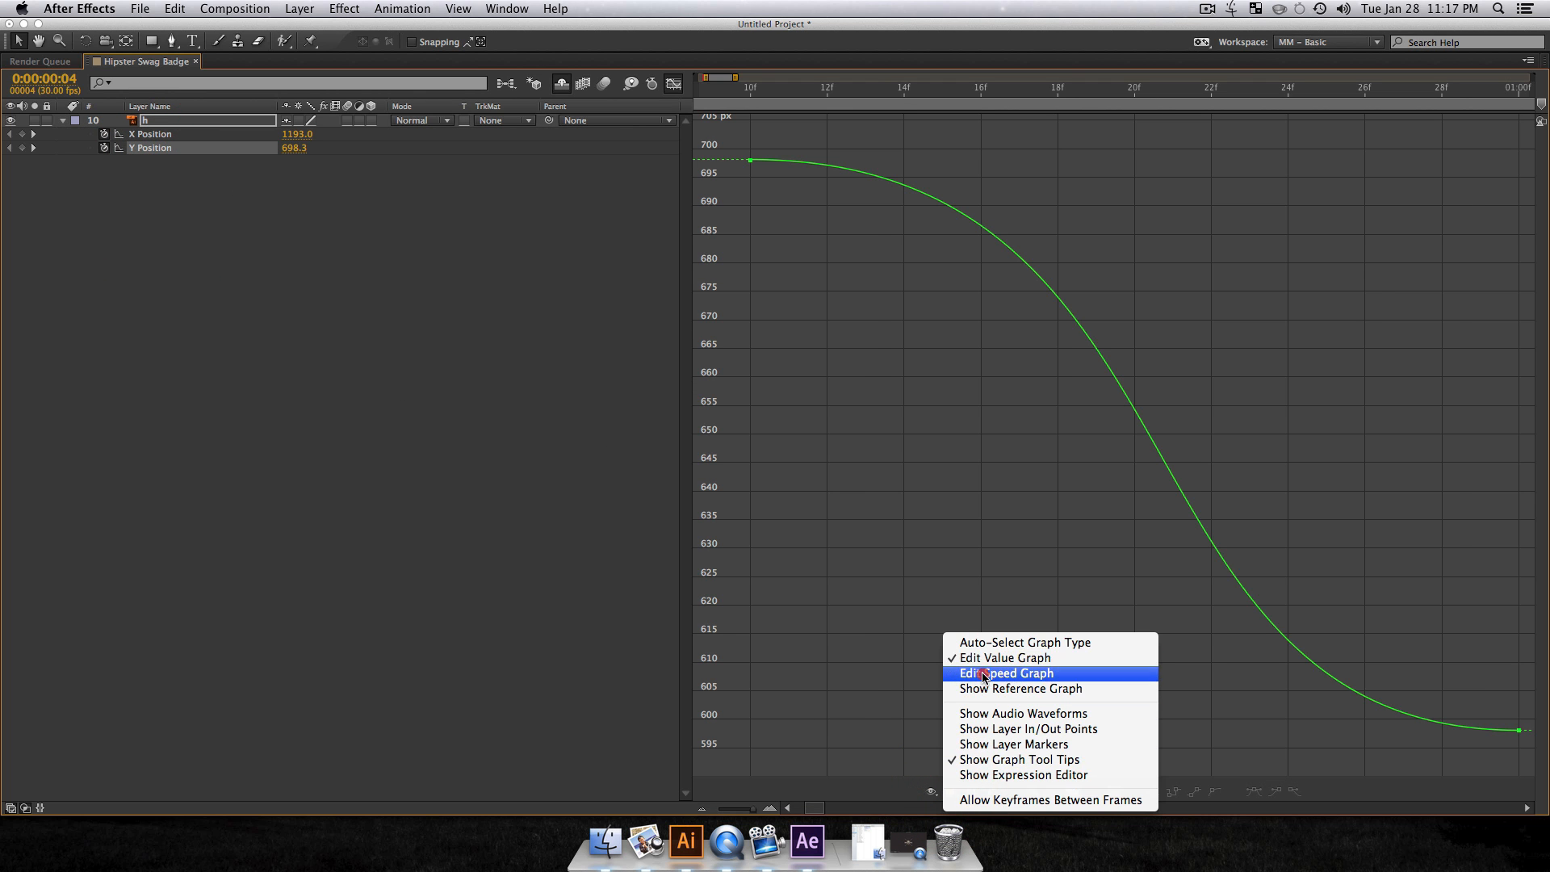
left_click(982, 669)
left_click(765, 159)
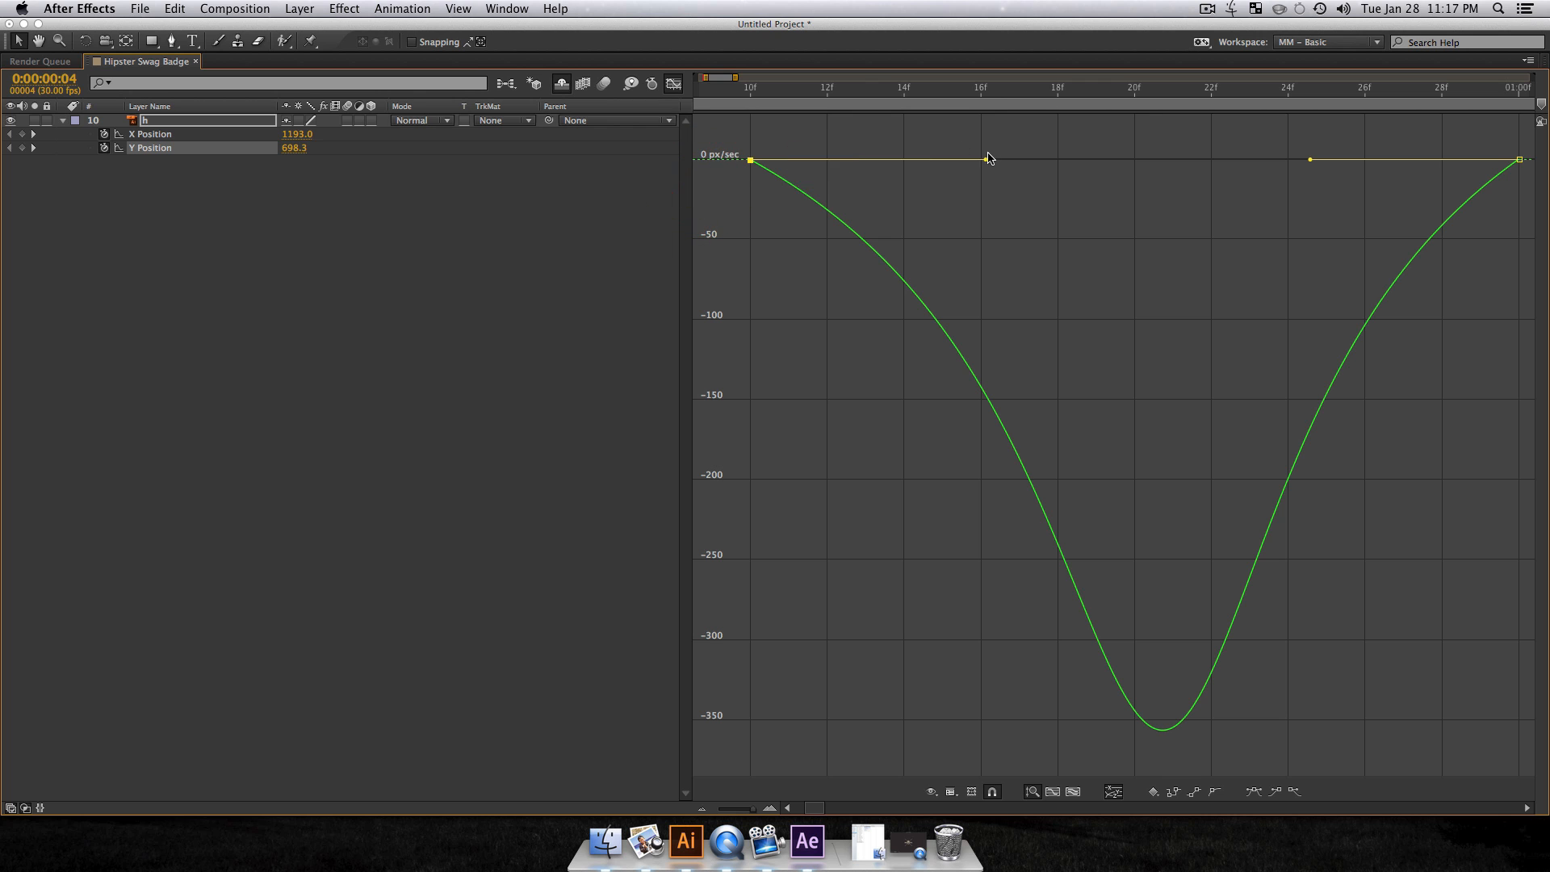
left_click_drag(985, 159, 1152, 159)
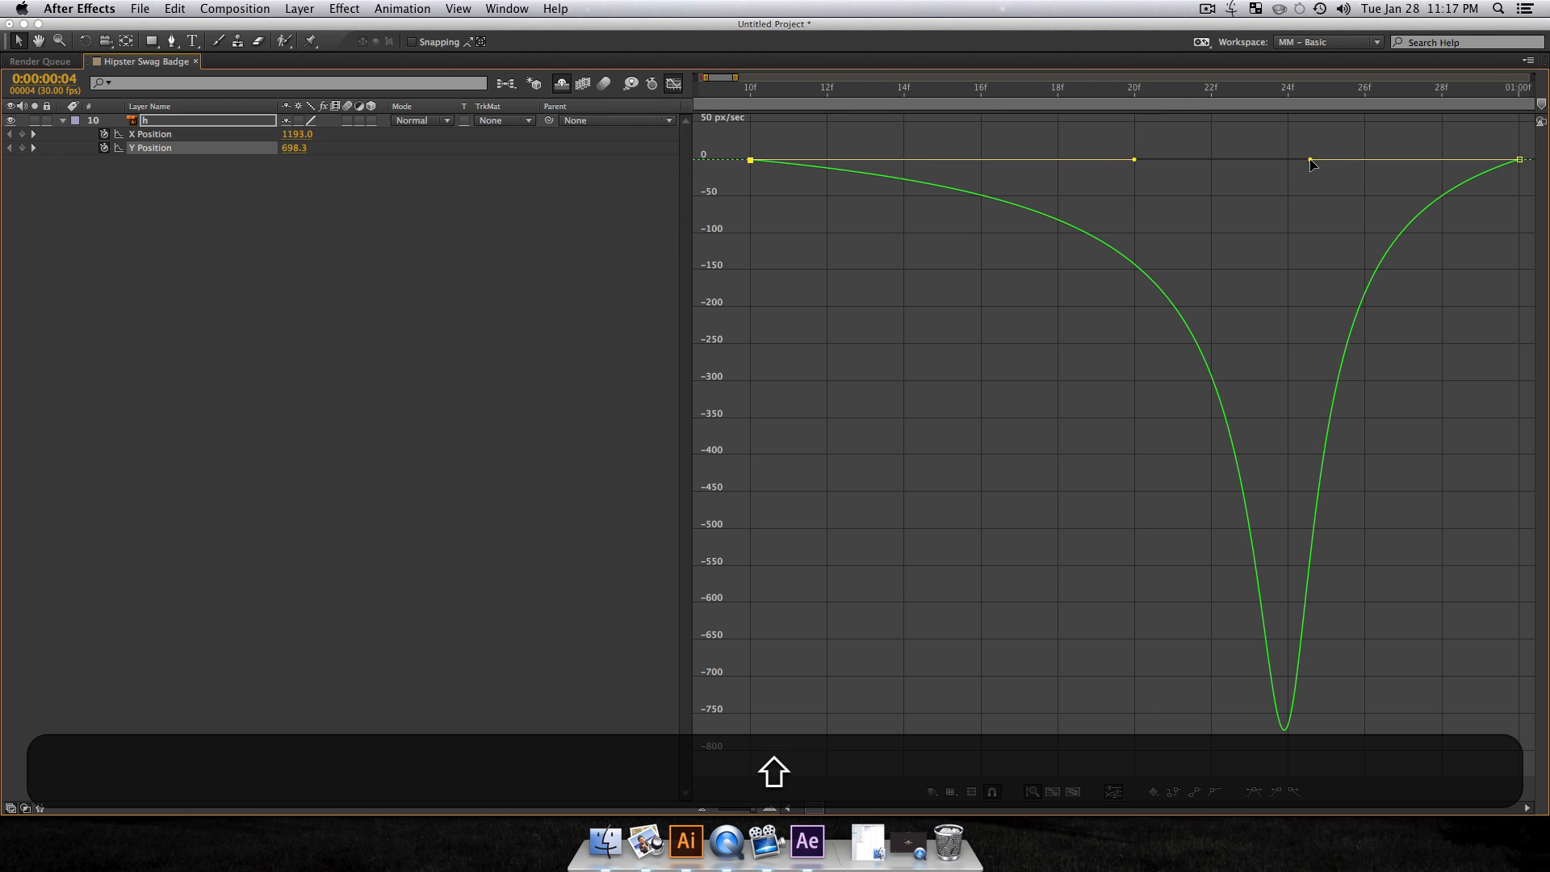
left_click_drag(1310, 159, 1164, 159)
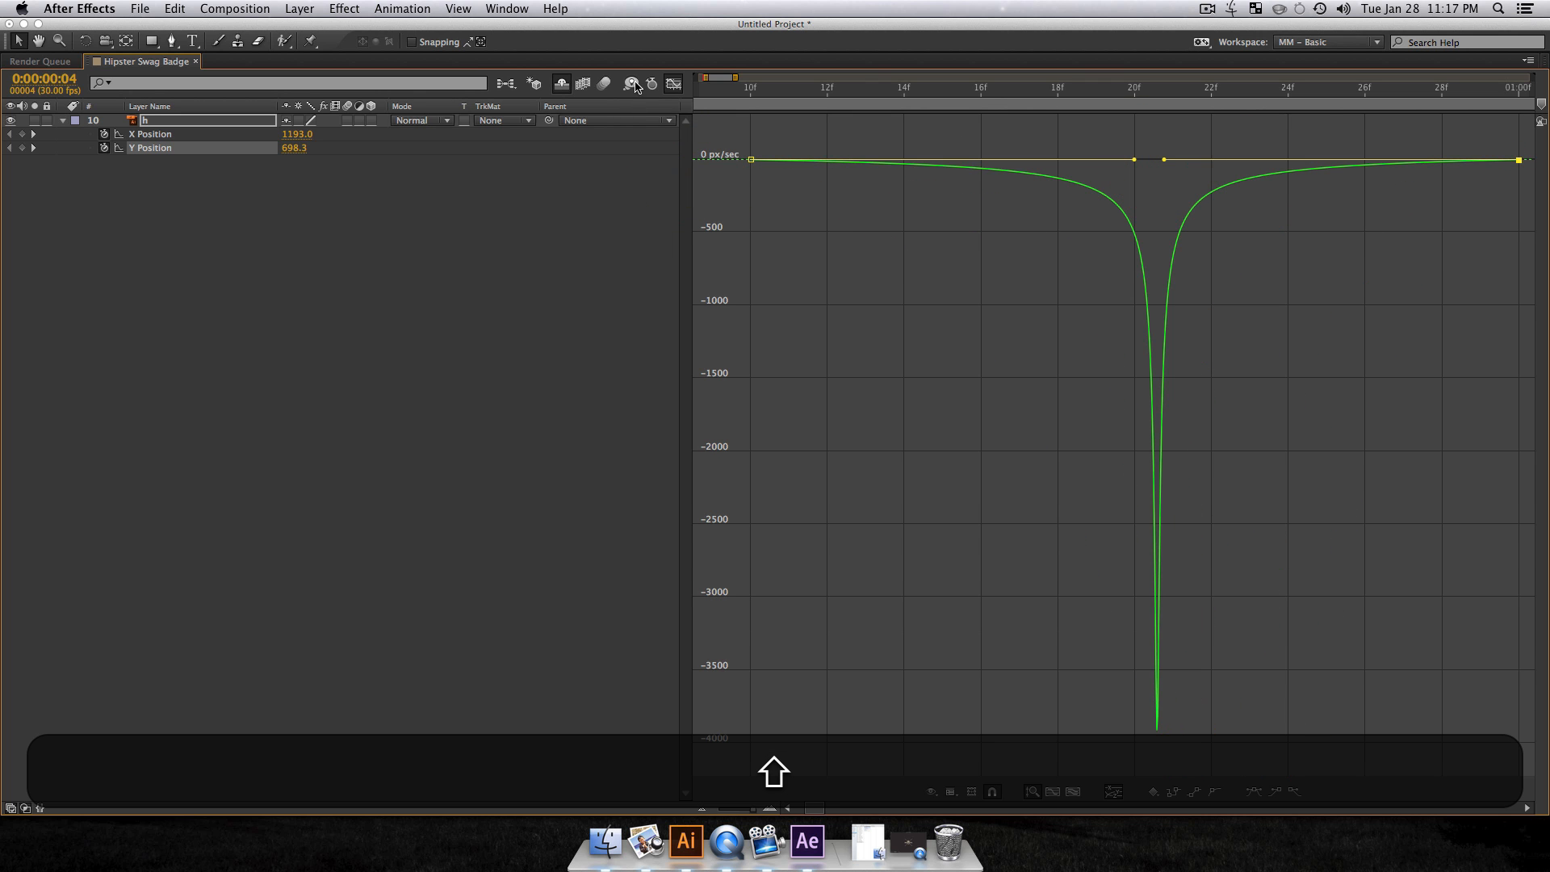
Step: Close the graph editor, clear the selection and restore the maximized timeline to its normal size
left_click(673, 84)
left_click(561, 402)
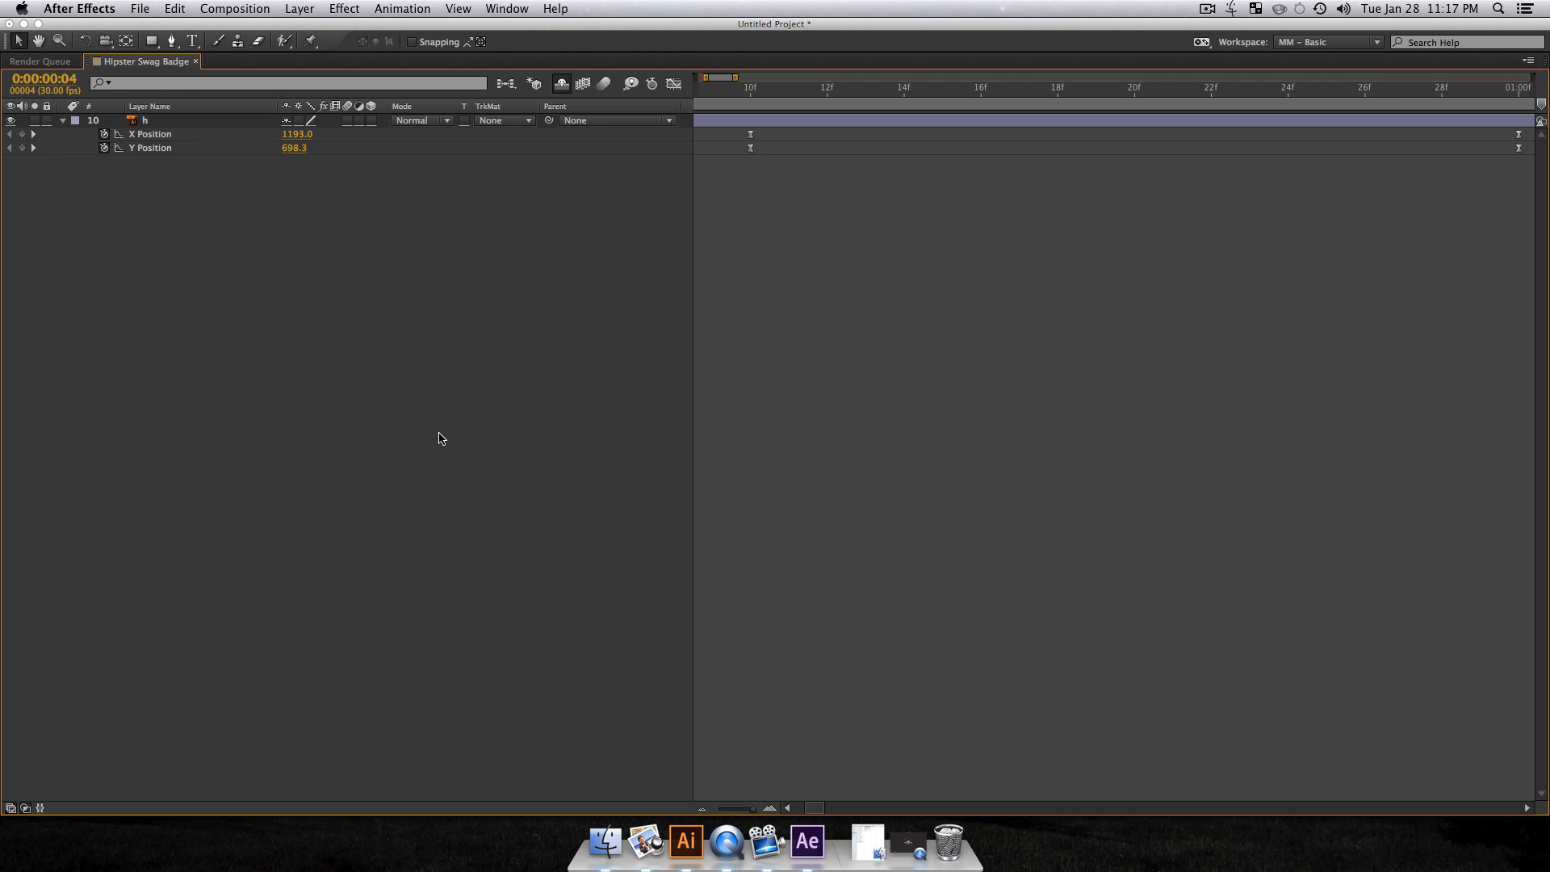
key("grave")
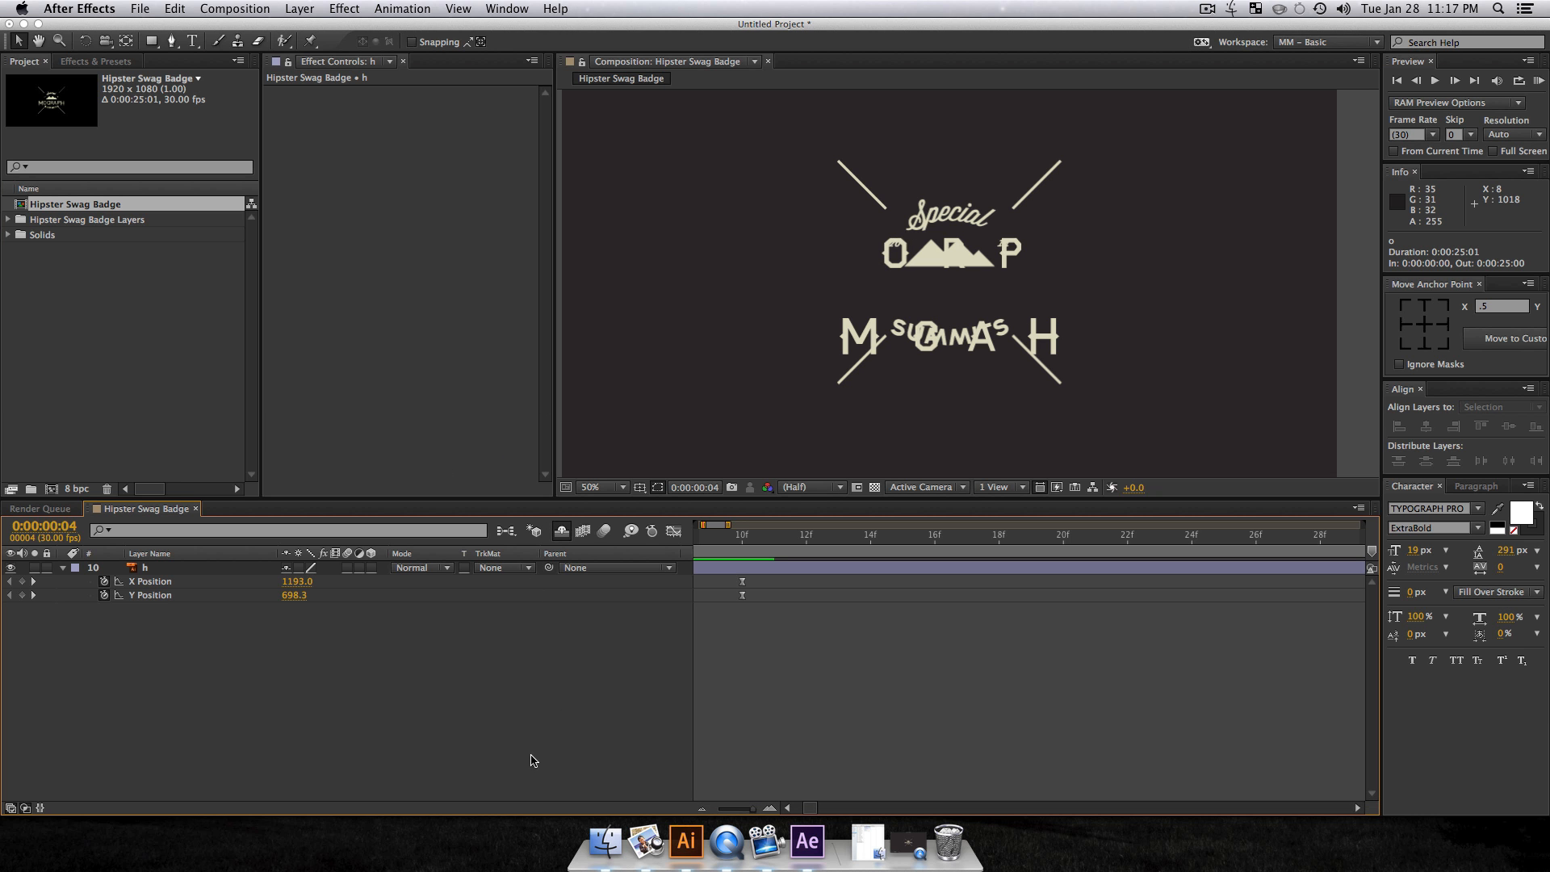
Step: Collapse the revealed keyframe properties of all unlocked layers in the full layer list and deselect them
scroll(202, 669, "up", 5)
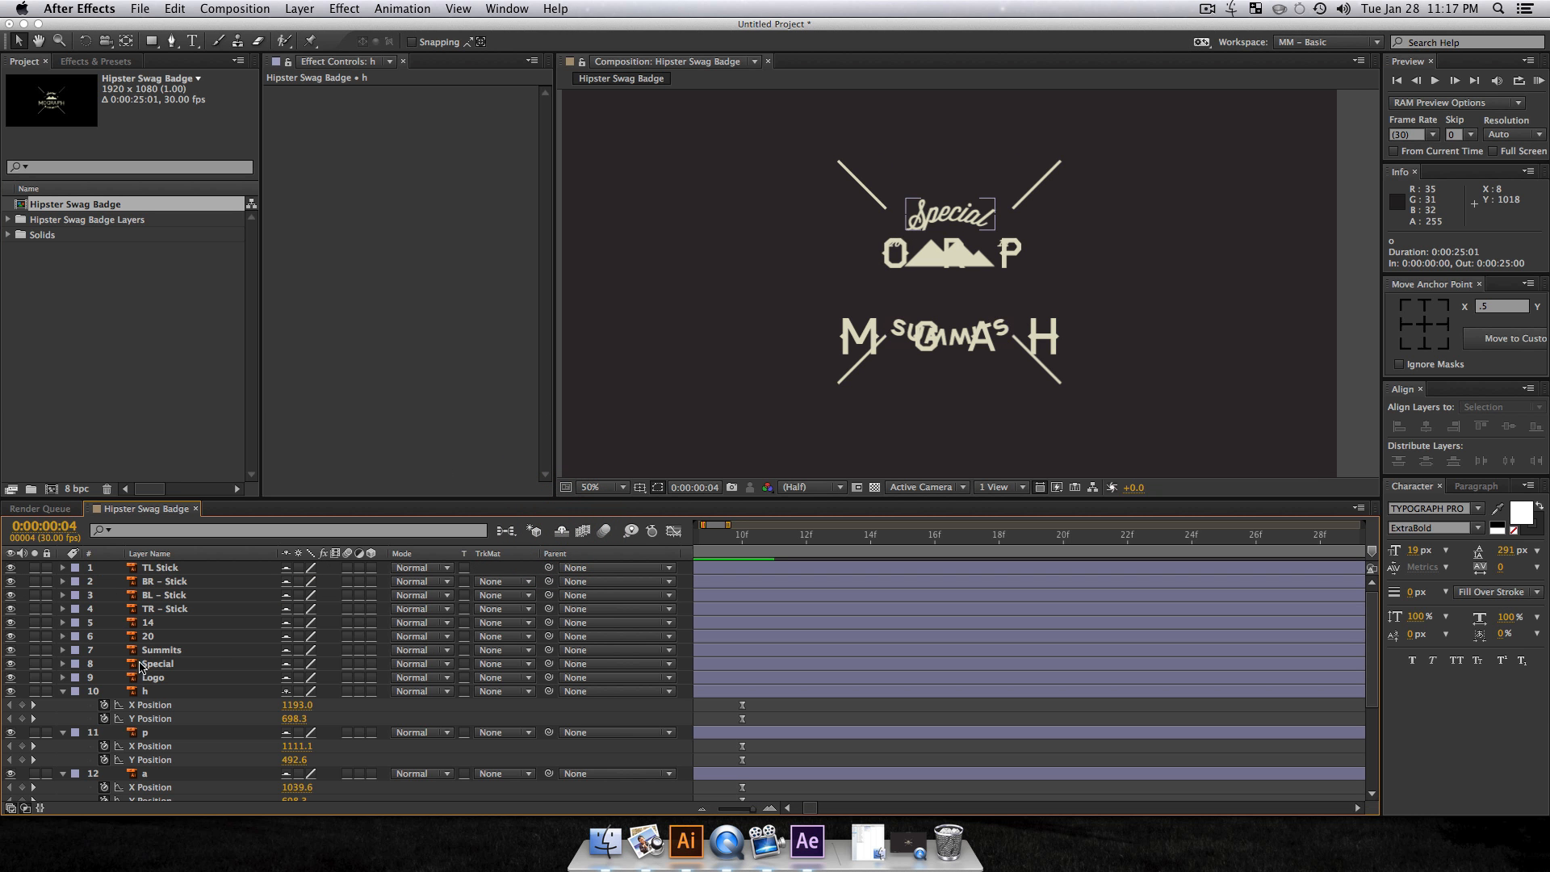
scroll(203, 670, "down", 4)
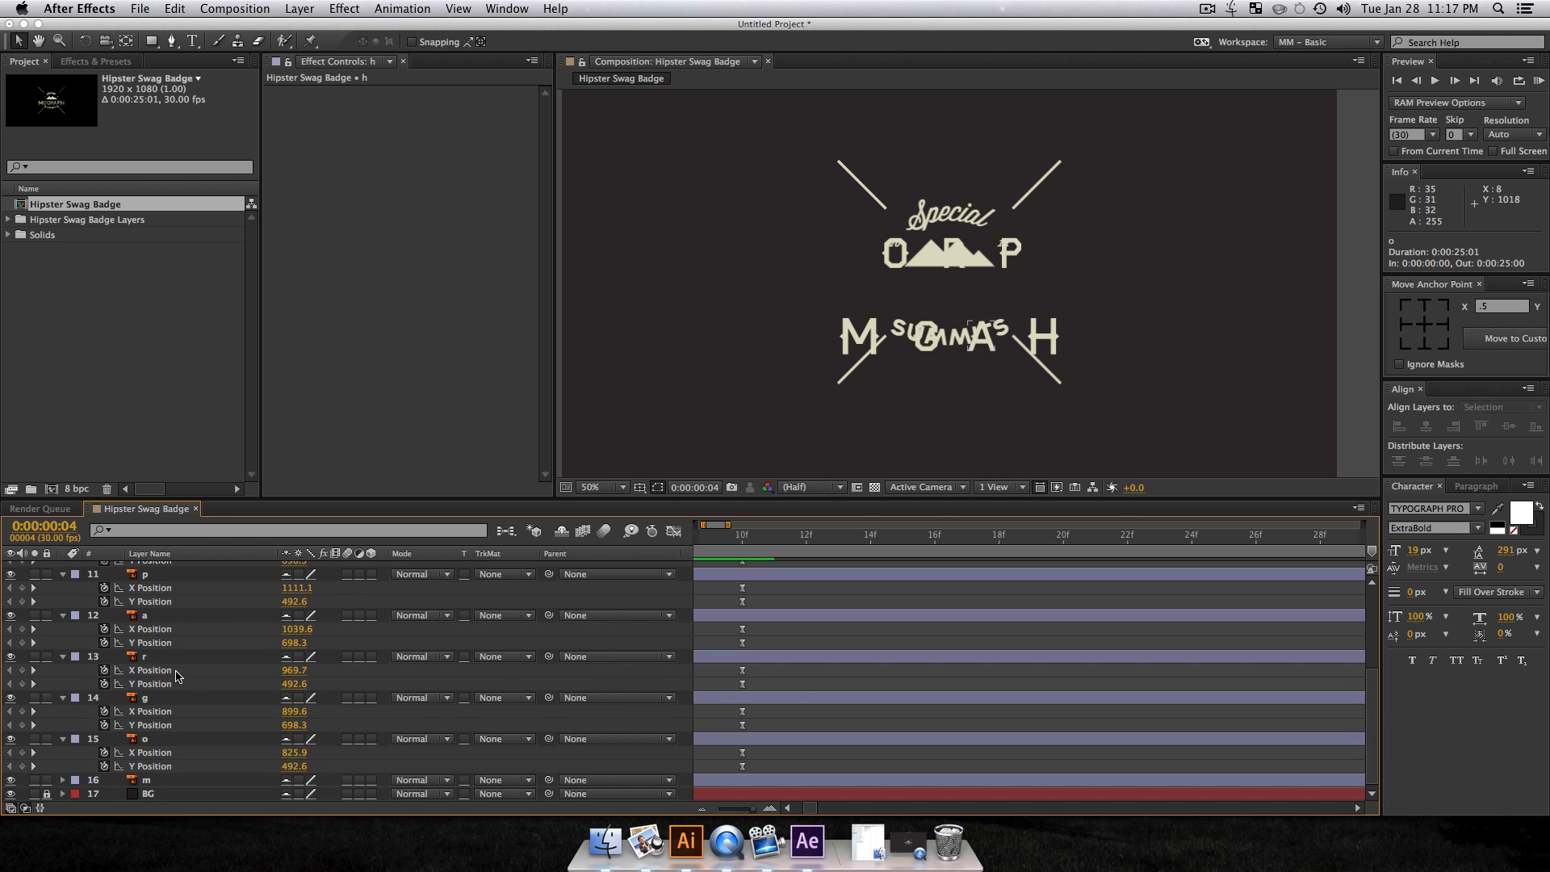
left_click(160, 655)
key("super+a")
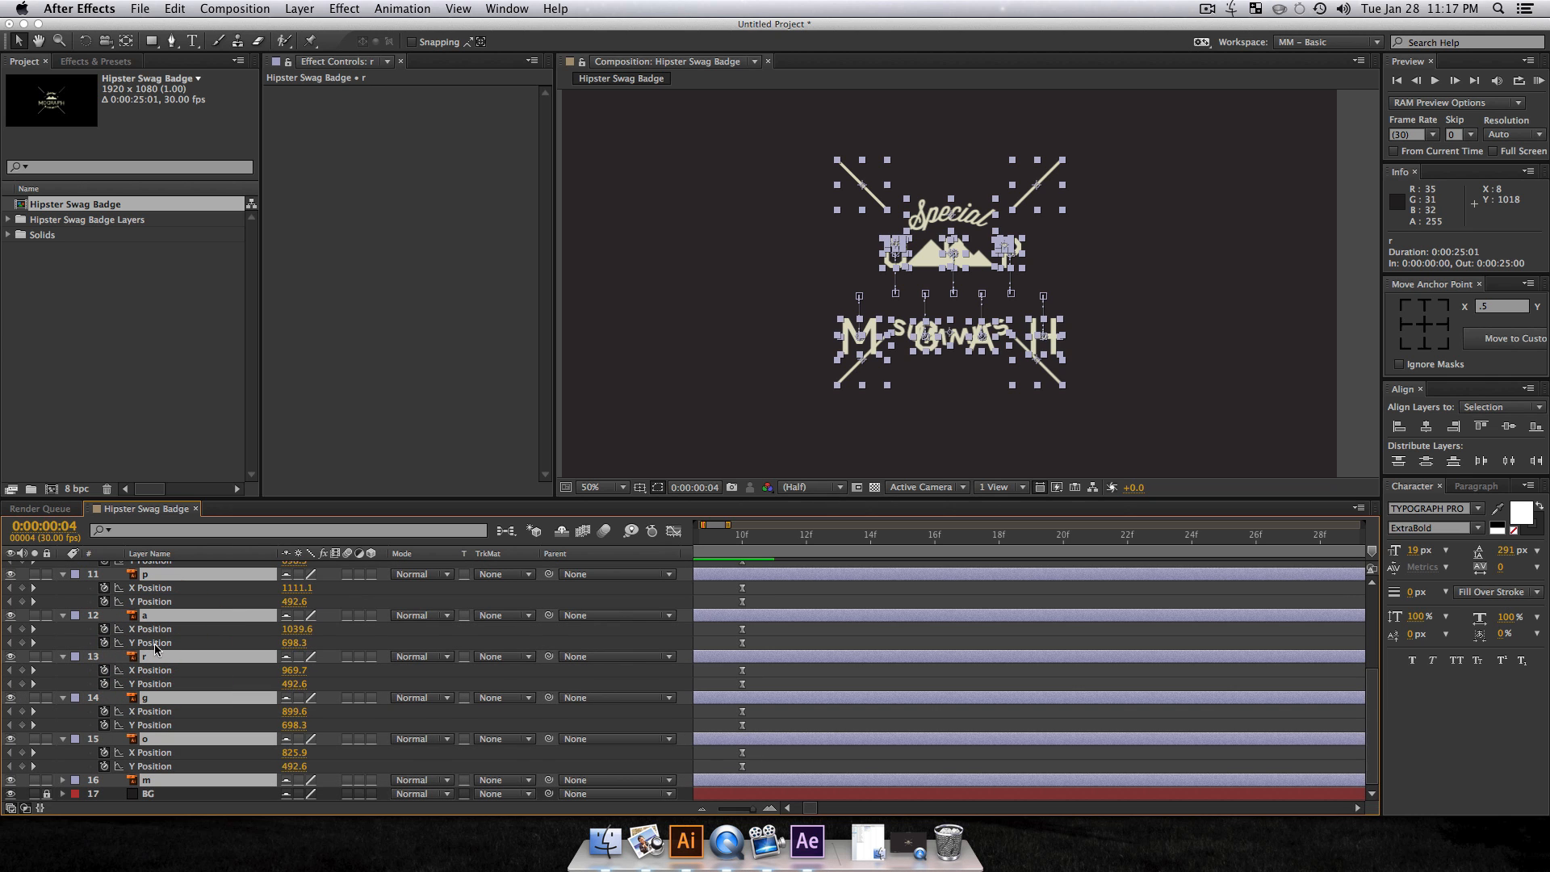
key("u")
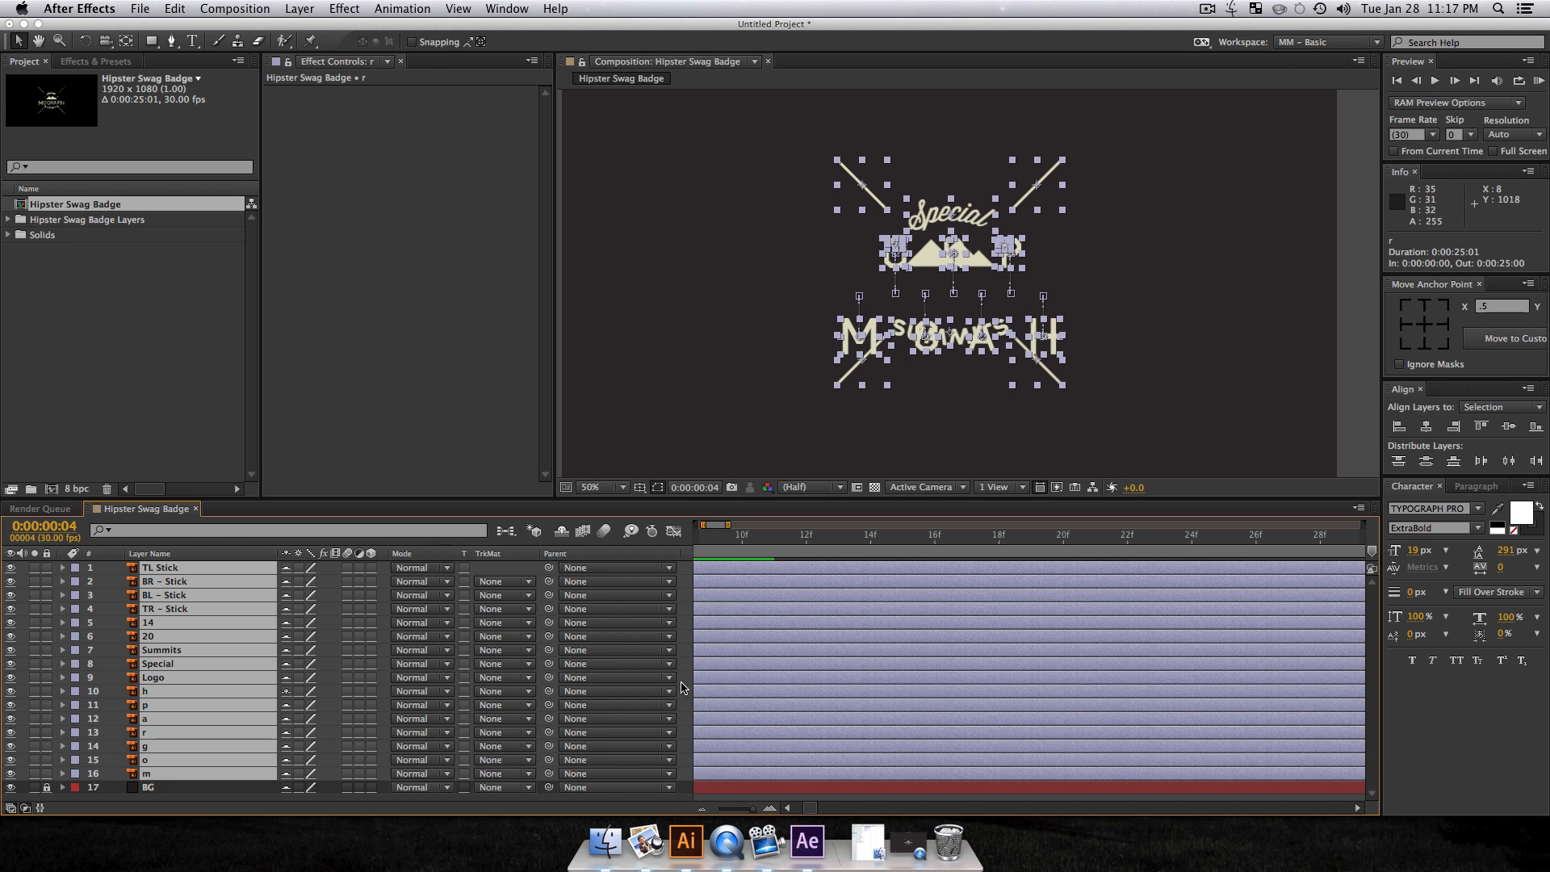
key("F2")
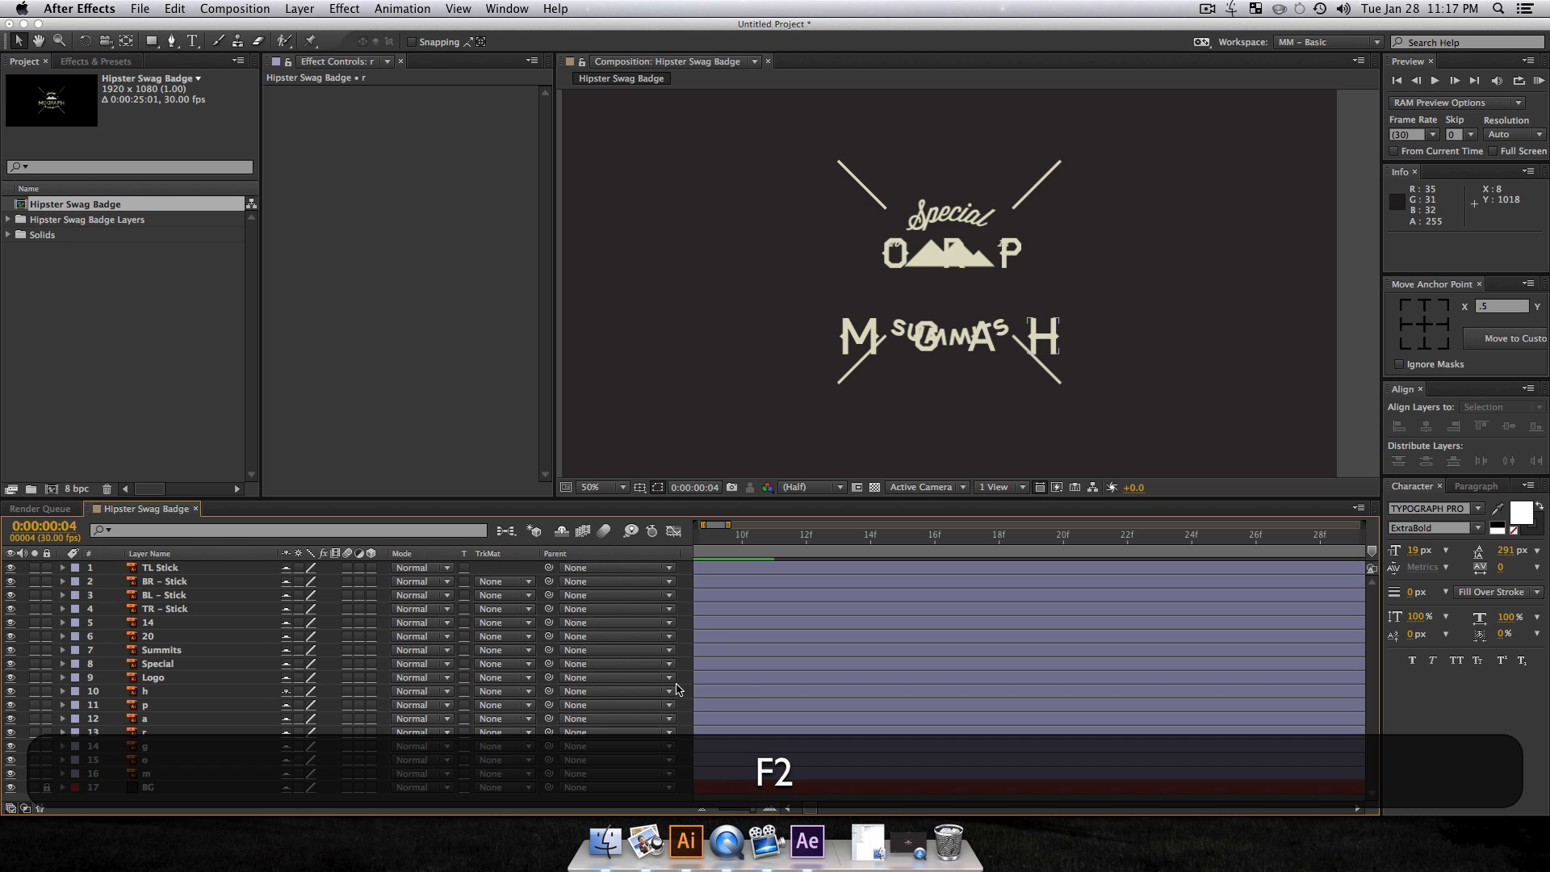
Step: Turn off the shy switch for letter layers h through m and hide the shy layers
left_click(171, 694)
left_click(154, 691)
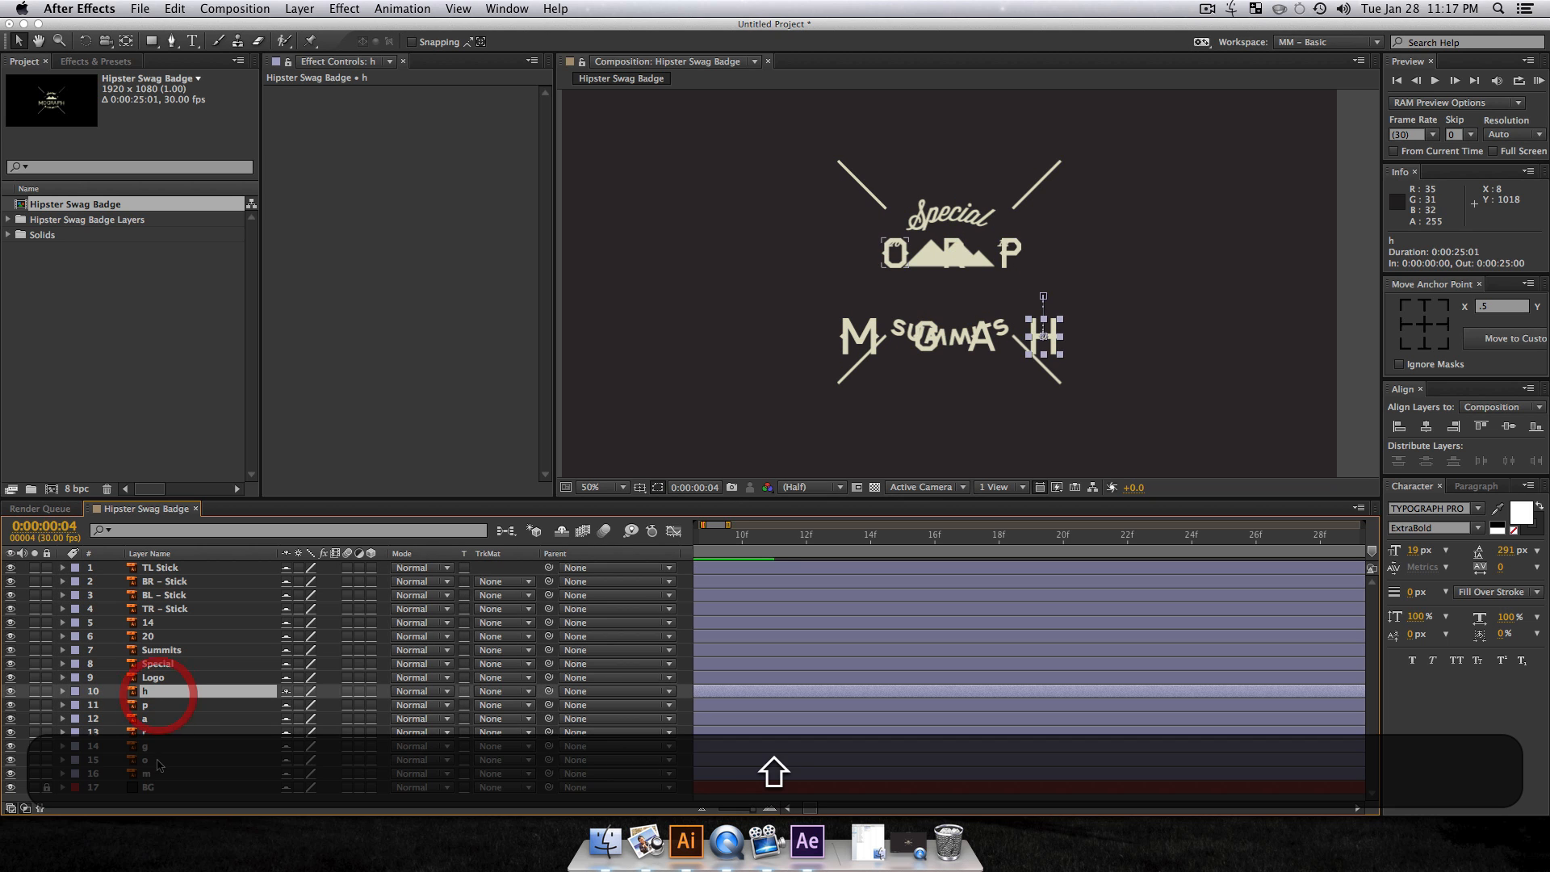
left_click(161, 772, "shift")
left_click(285, 707)
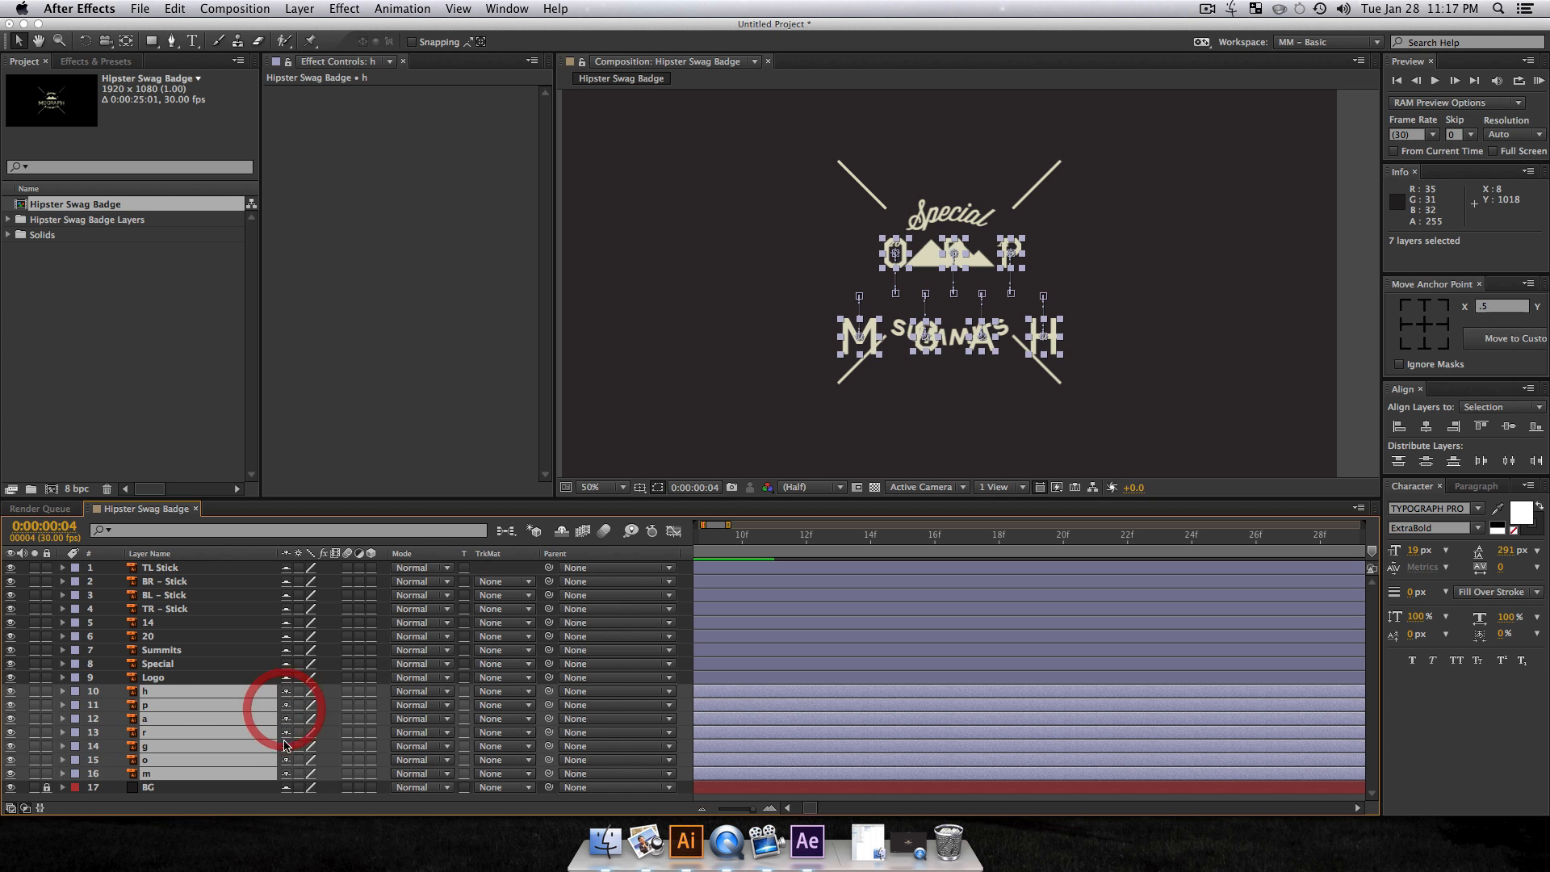
left_click(567, 534)
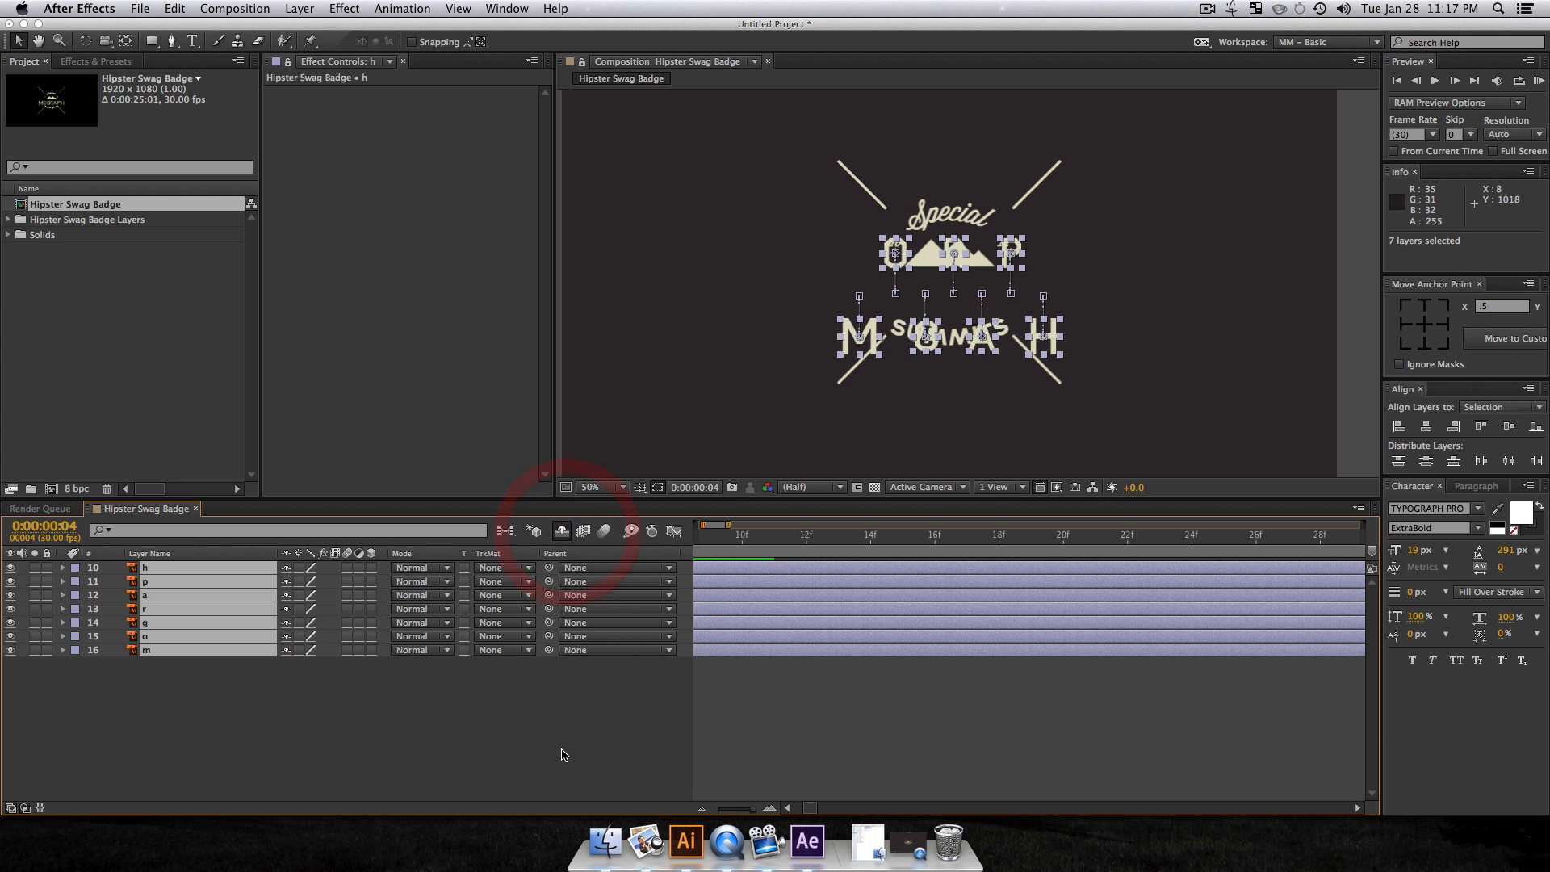
left_click(534, 758)
Step: Move the current time to 0:00:00:00 and reveal the X and Y Position keyframes of layers h through m
left_click_drag(761, 534, 501, 548)
left_click_drag(752, 808, 731, 808)
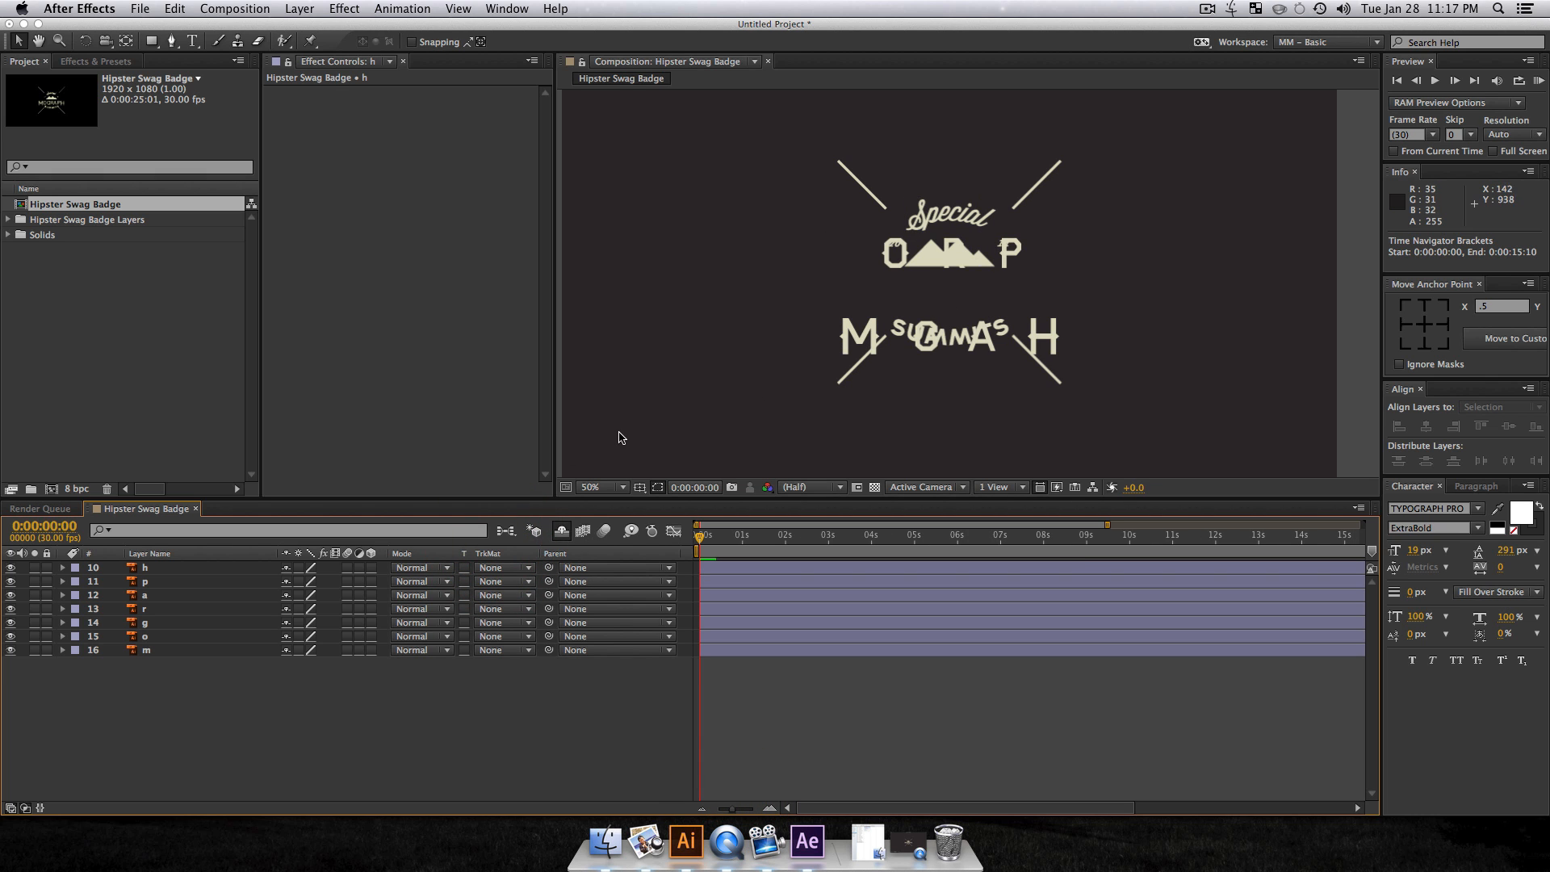
left_click_drag(323, 760, 332, 550)
key("u")
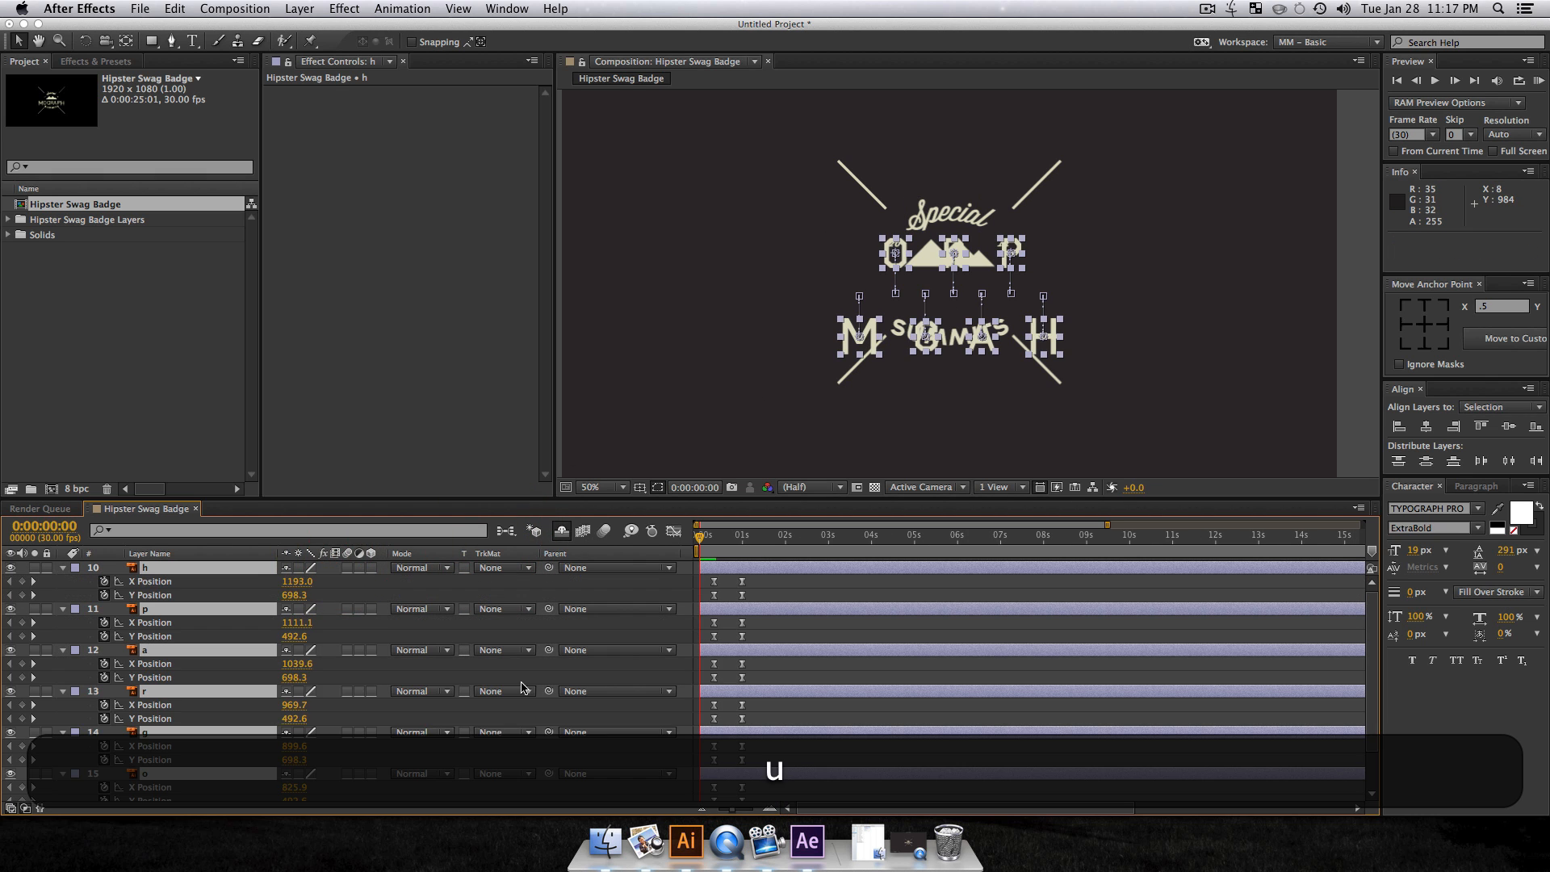
scroll(787, 690, "down", 2)
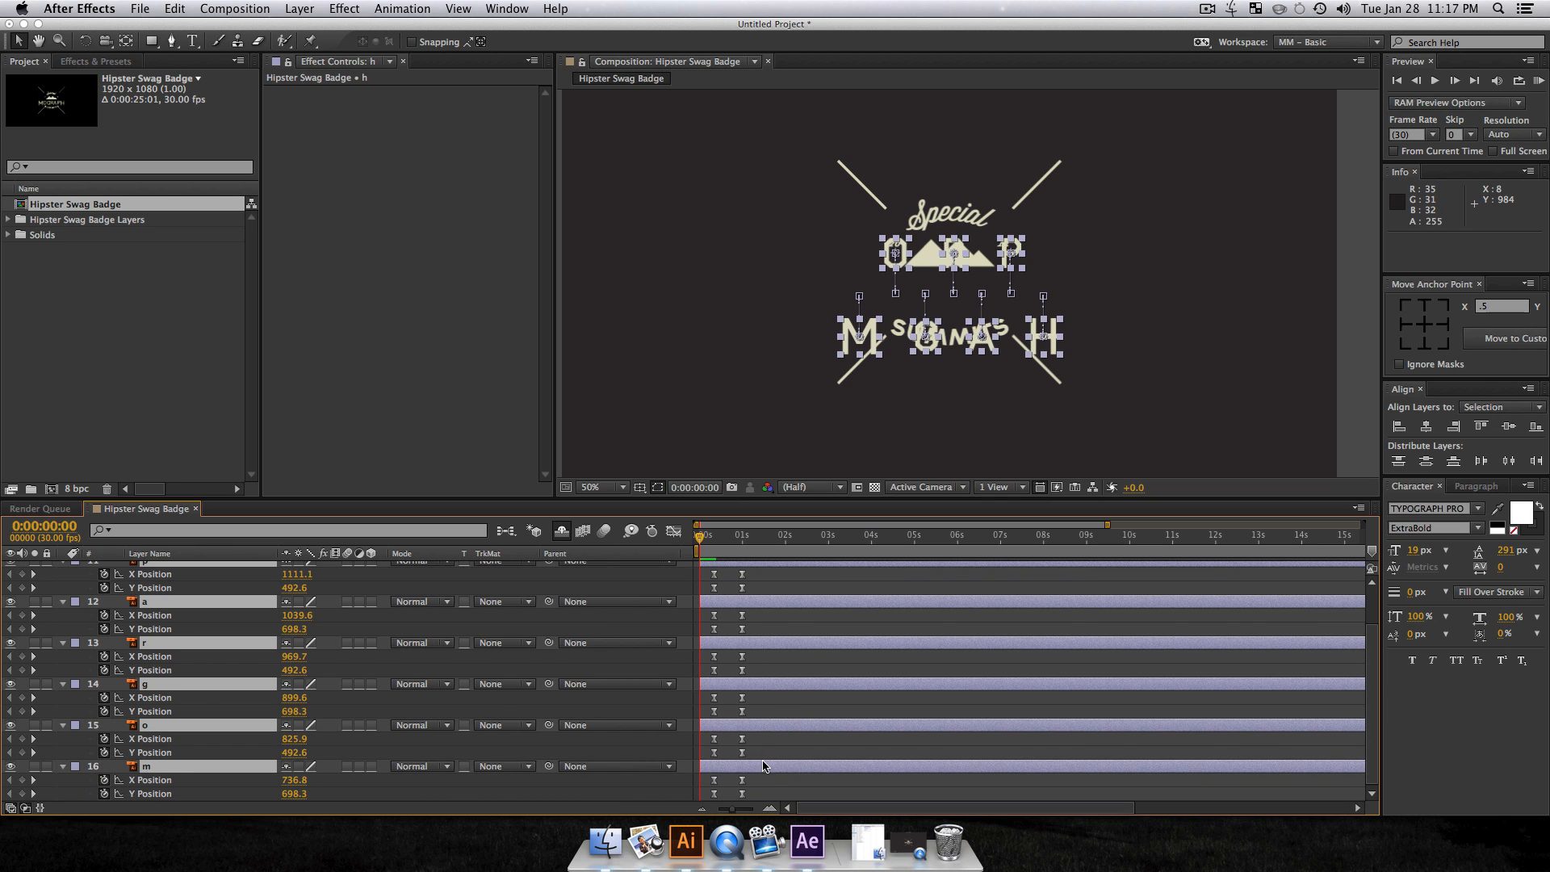
Step: Nudge all position keyframes of layers h through o two frames later, leaving out layer m
scroll(774, 694, "up", 2)
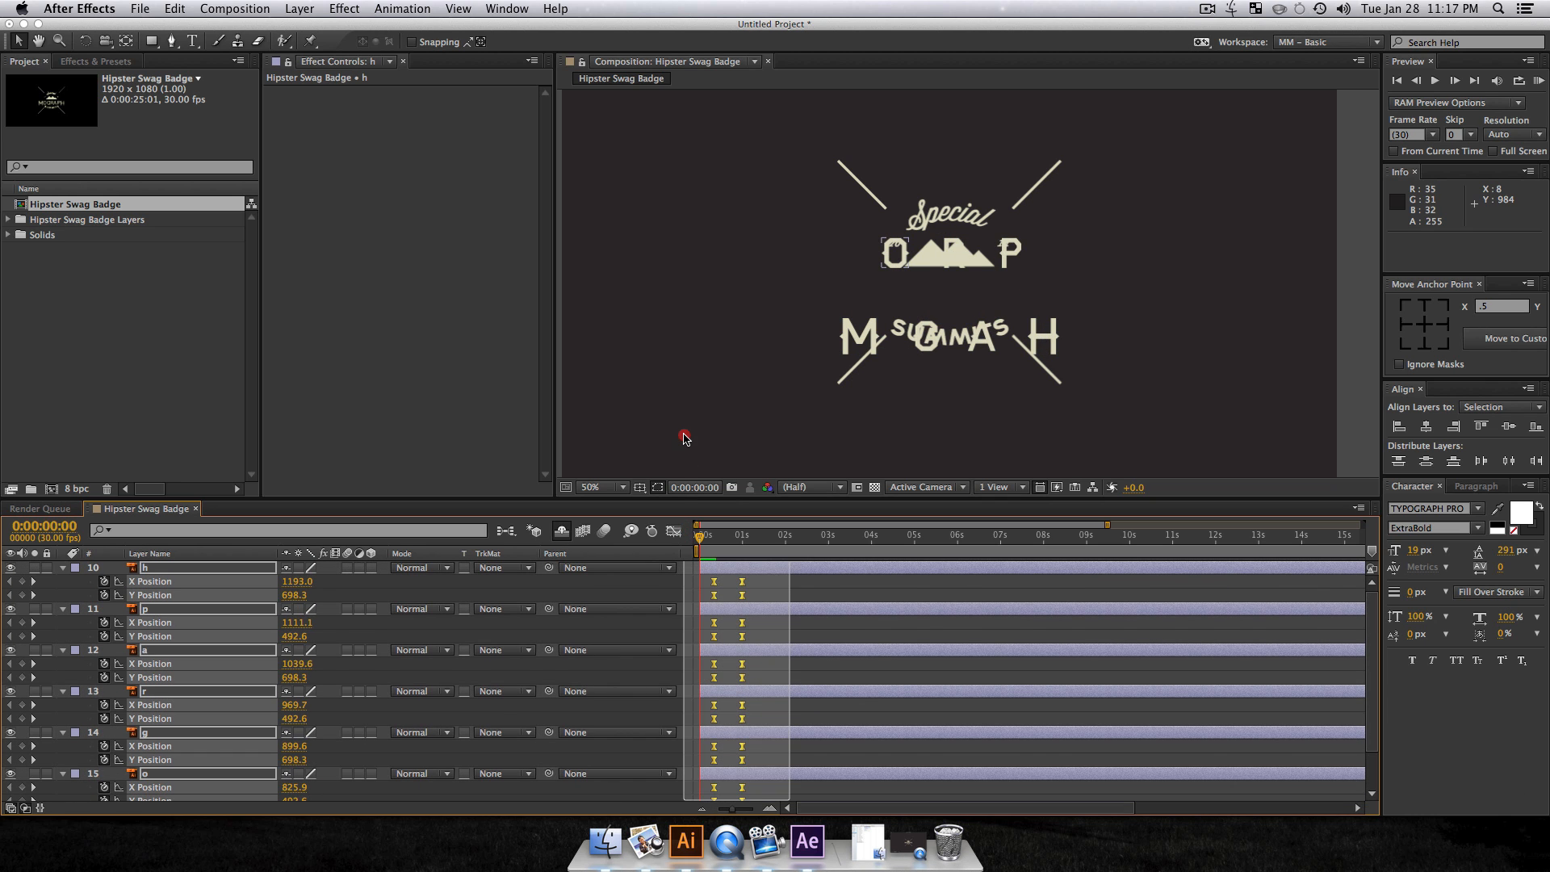
left_click(685, 436)
key("alt")
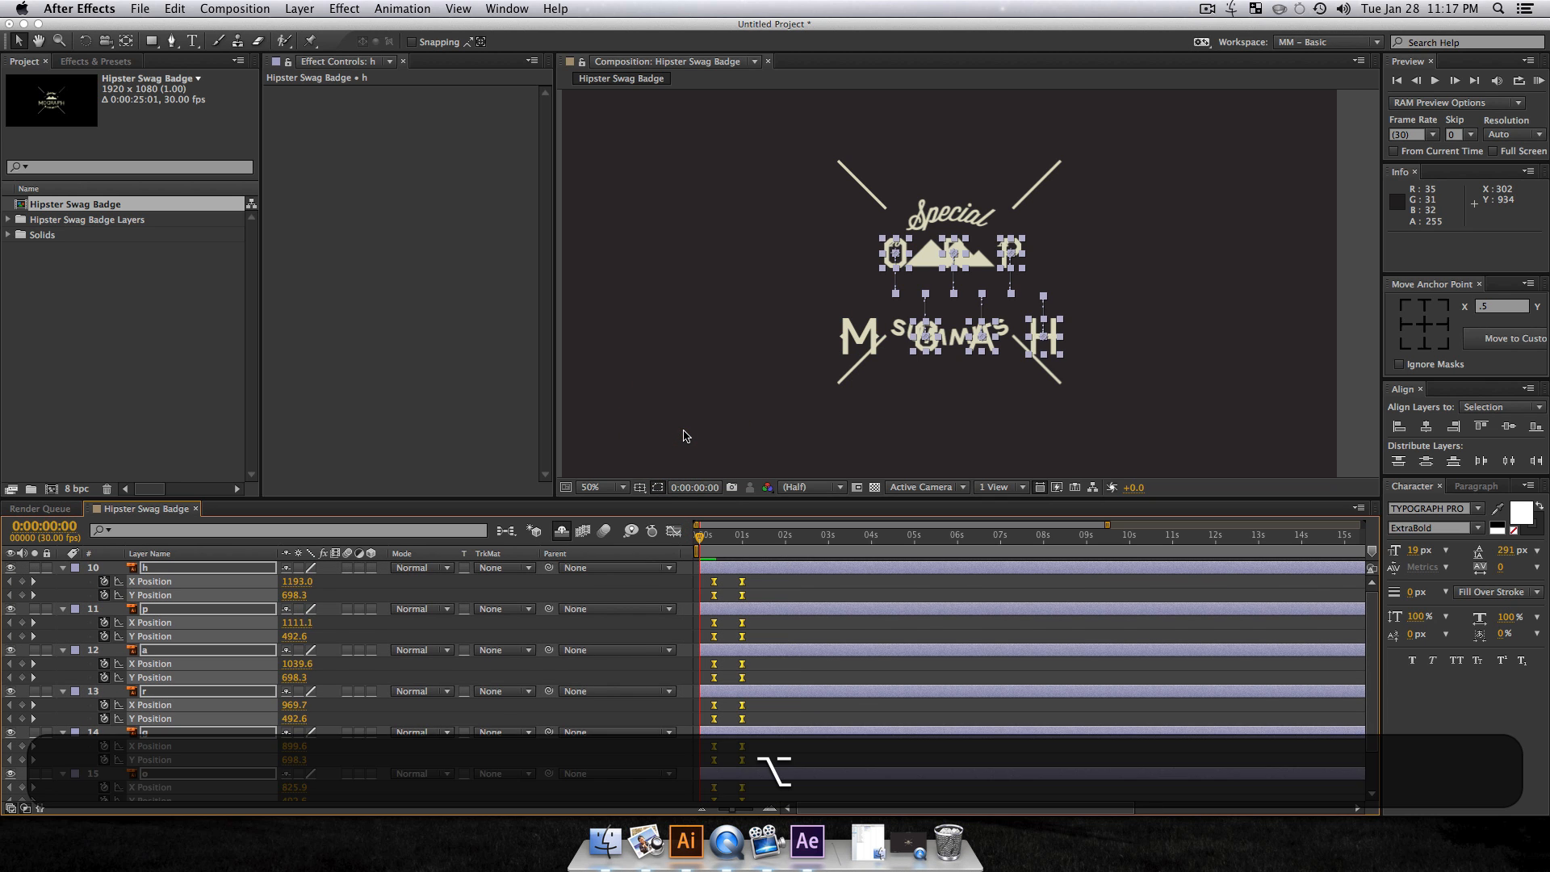
key("alt+Right")
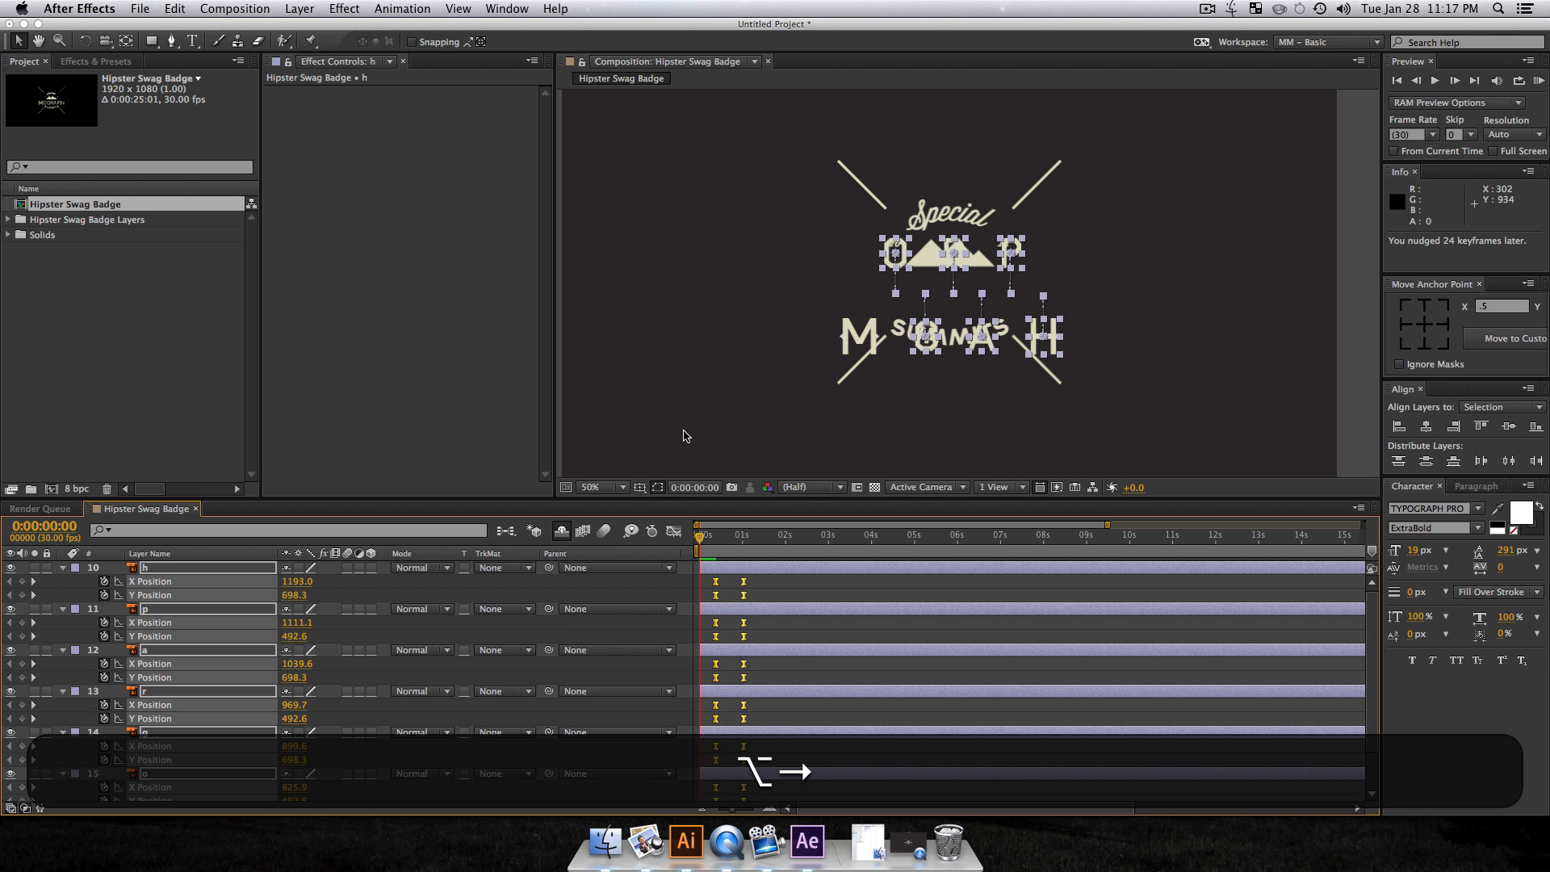
key("alt")
scroll(751, 660, "down", 3)
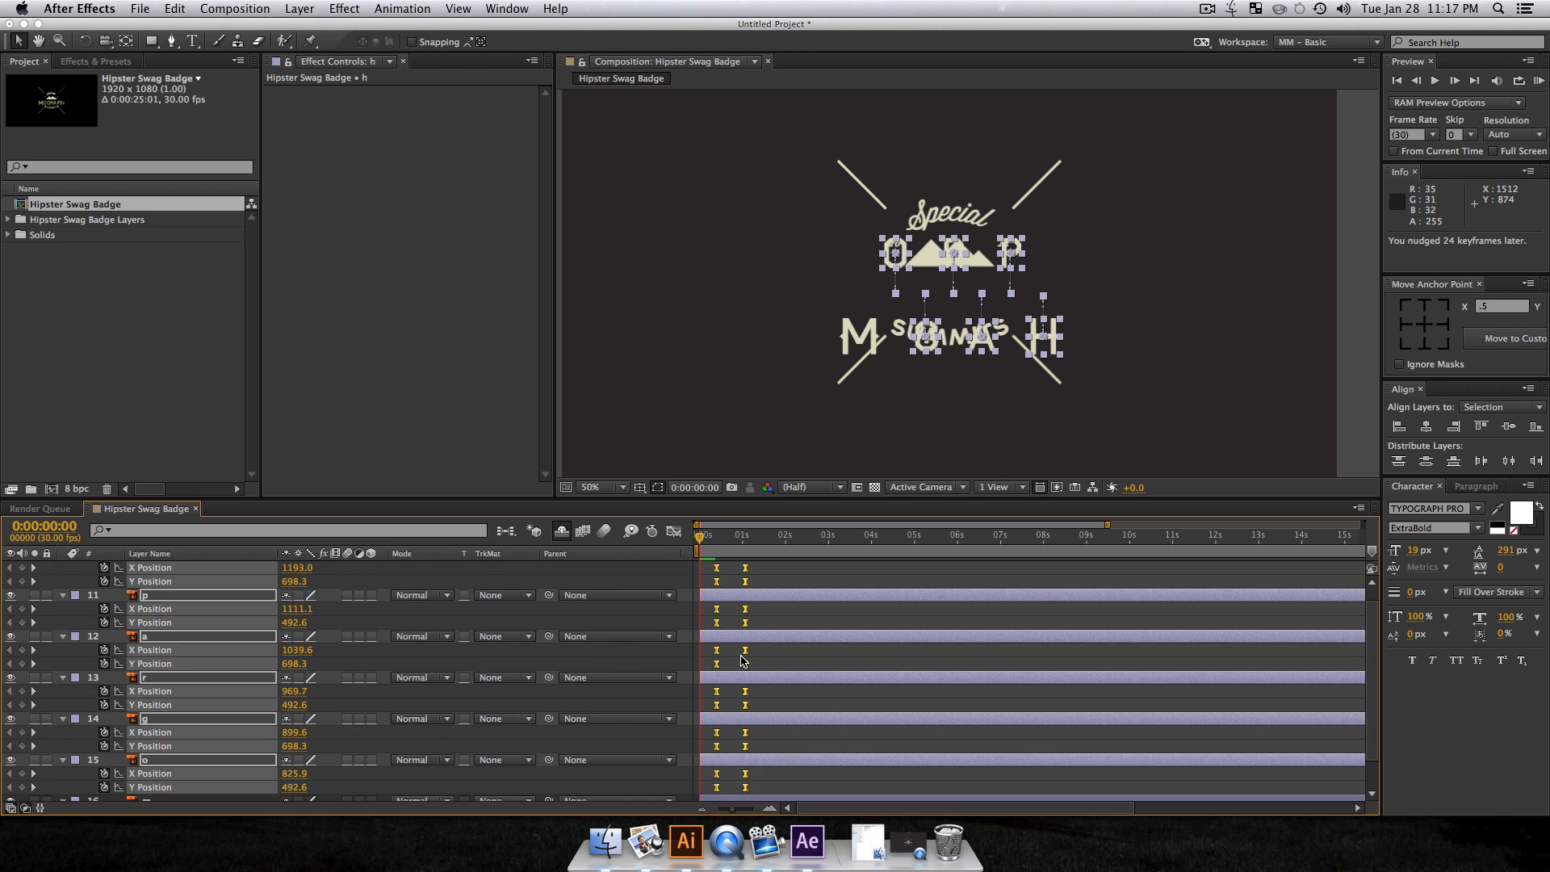
Step: Nudge the position keyframes of layers h through g two frames later, and those of layers h through r another two frames
left_click_drag(791, 710, 680, 476)
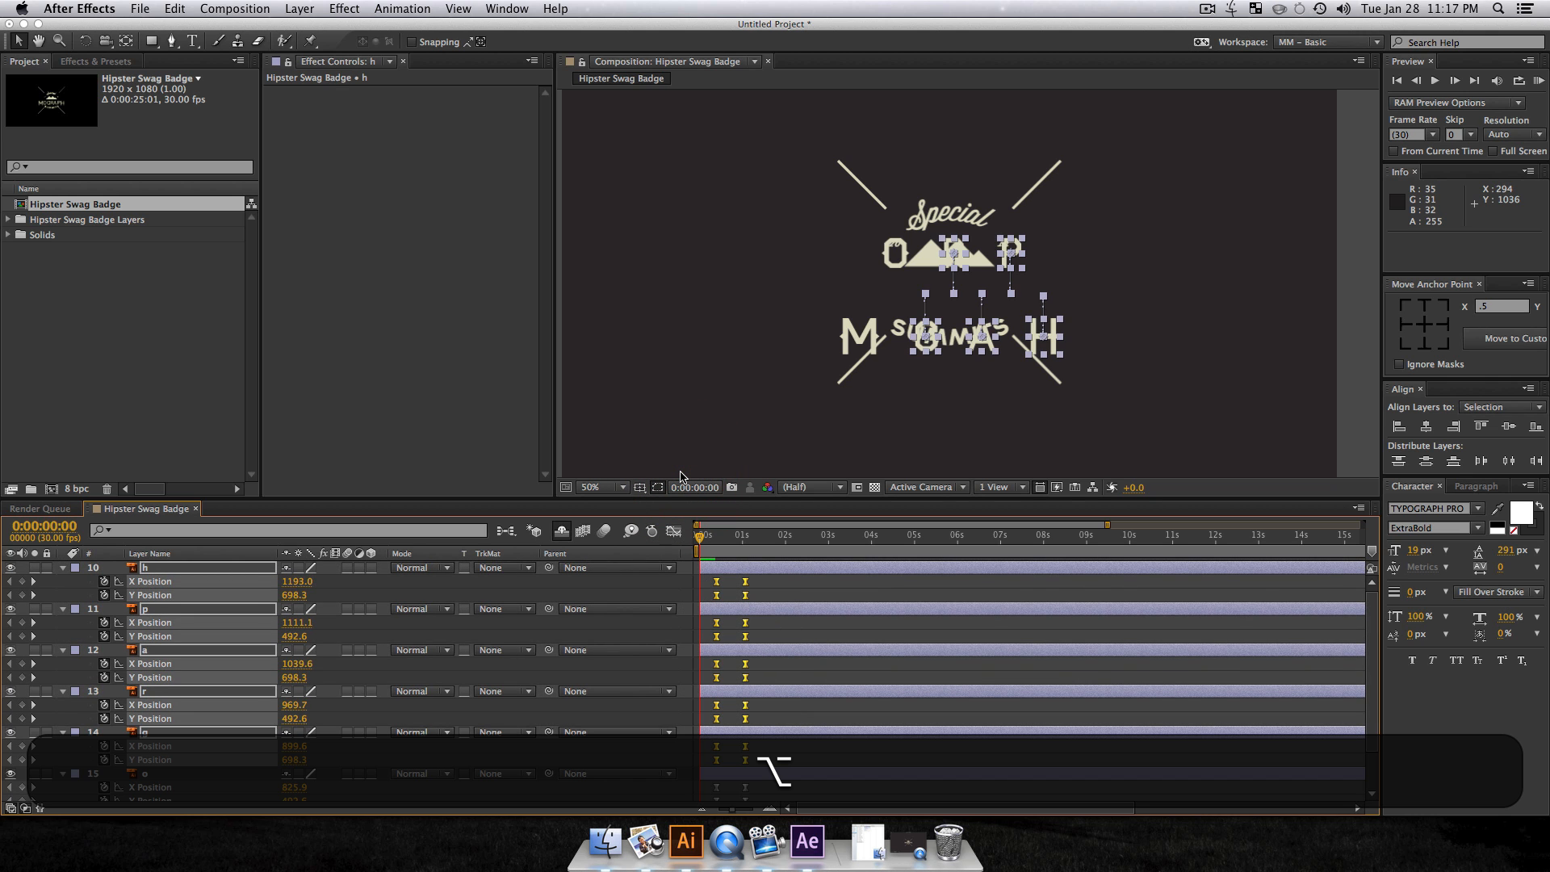
key("alt+Right")
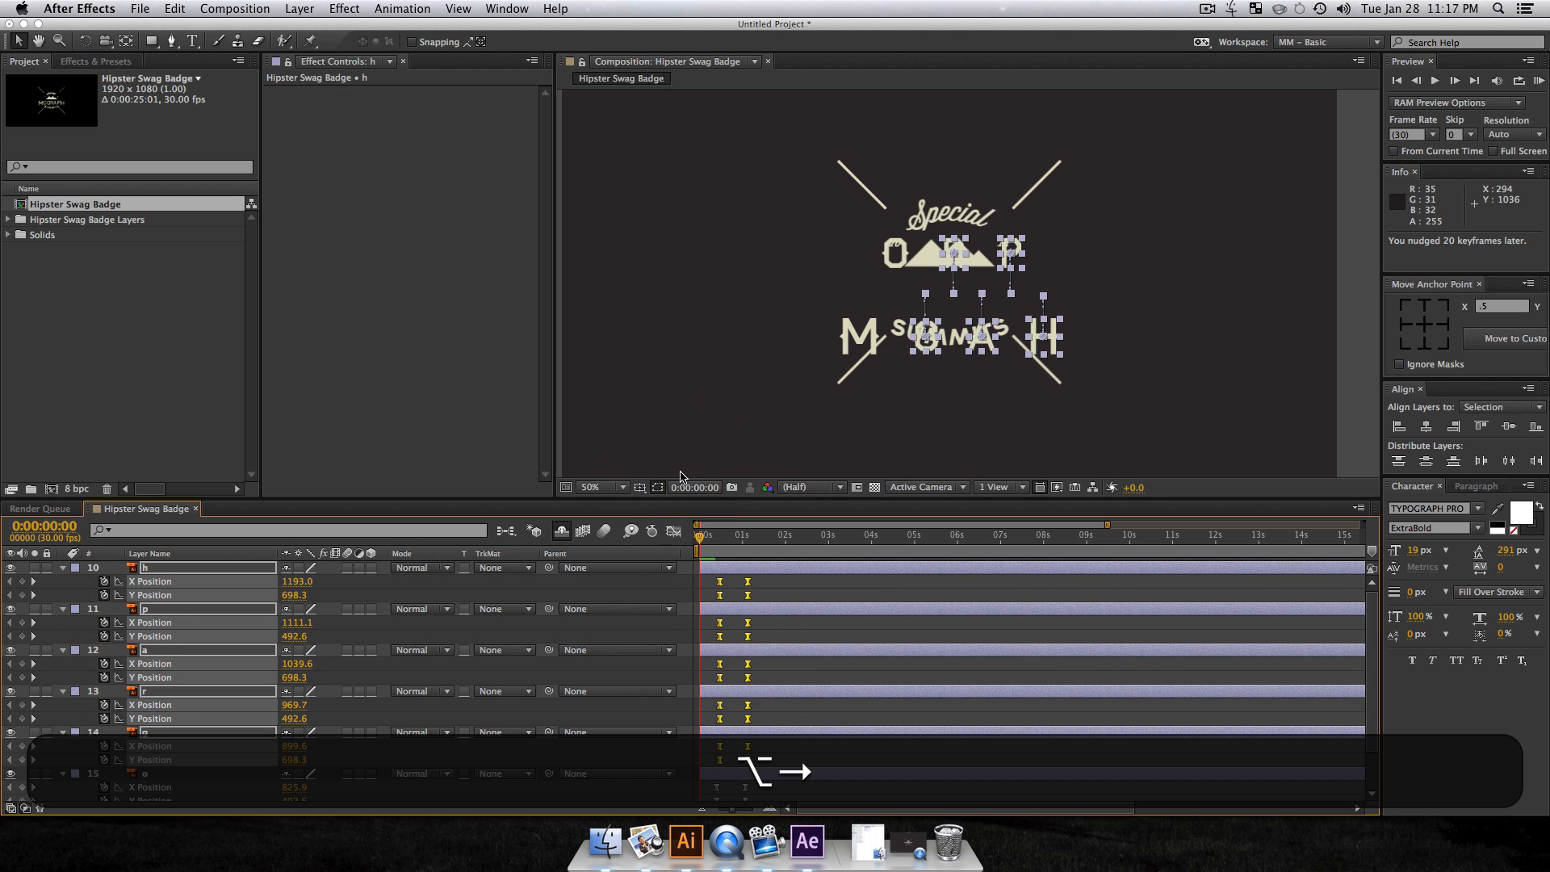
left_click_drag(810, 721, 693, 538)
key("alt+Right")
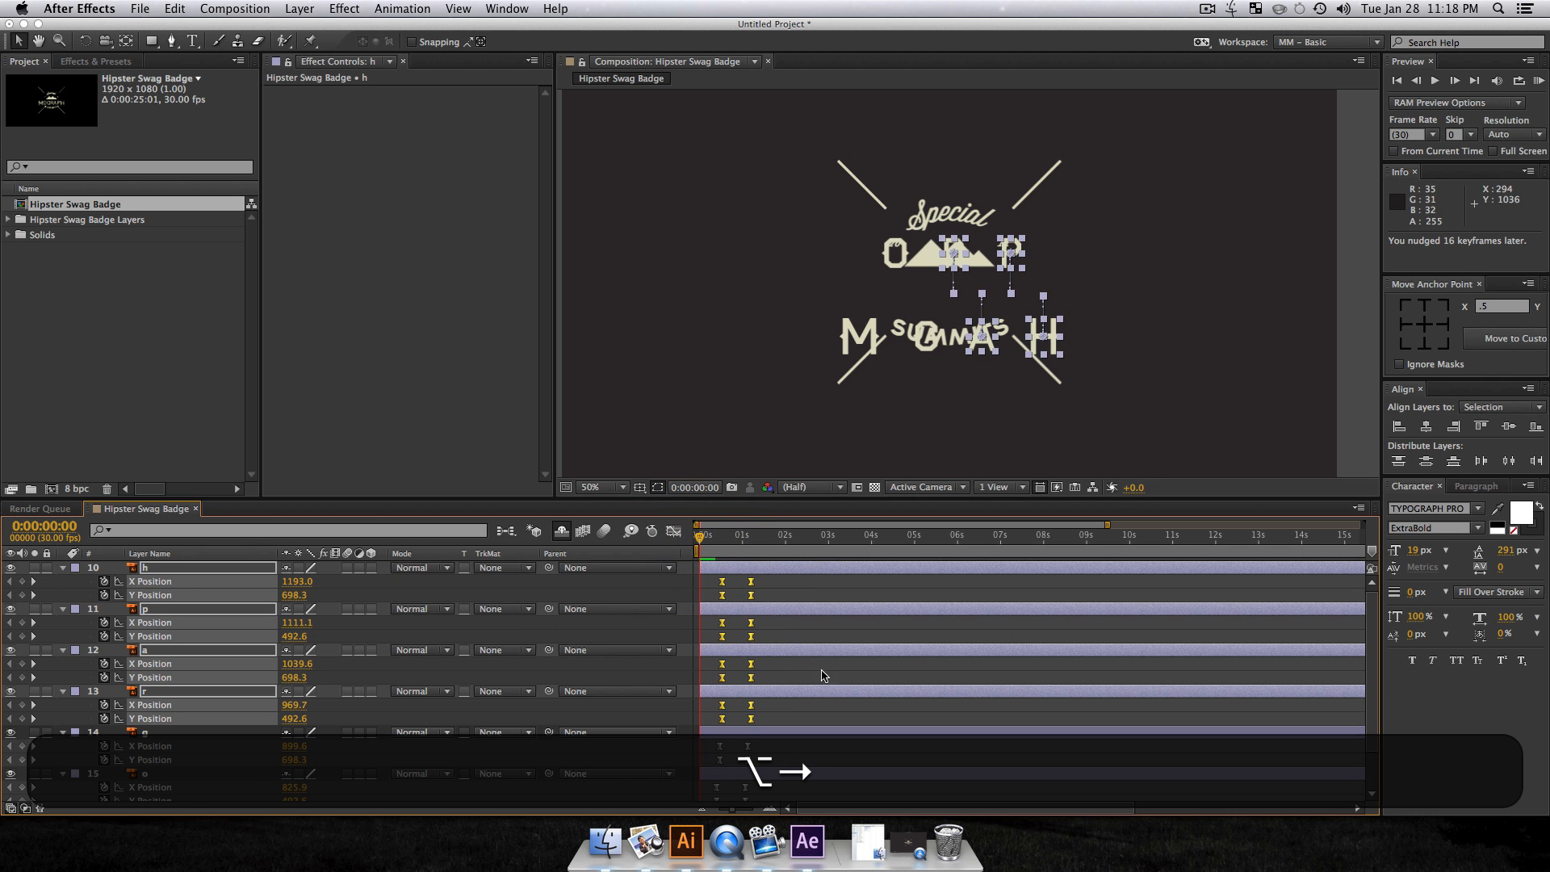
Step: Nudge the position keyframes of layers h through a two frames later, and those of layers h and p another two frames
left_click_drag(812, 682, 704, 550)
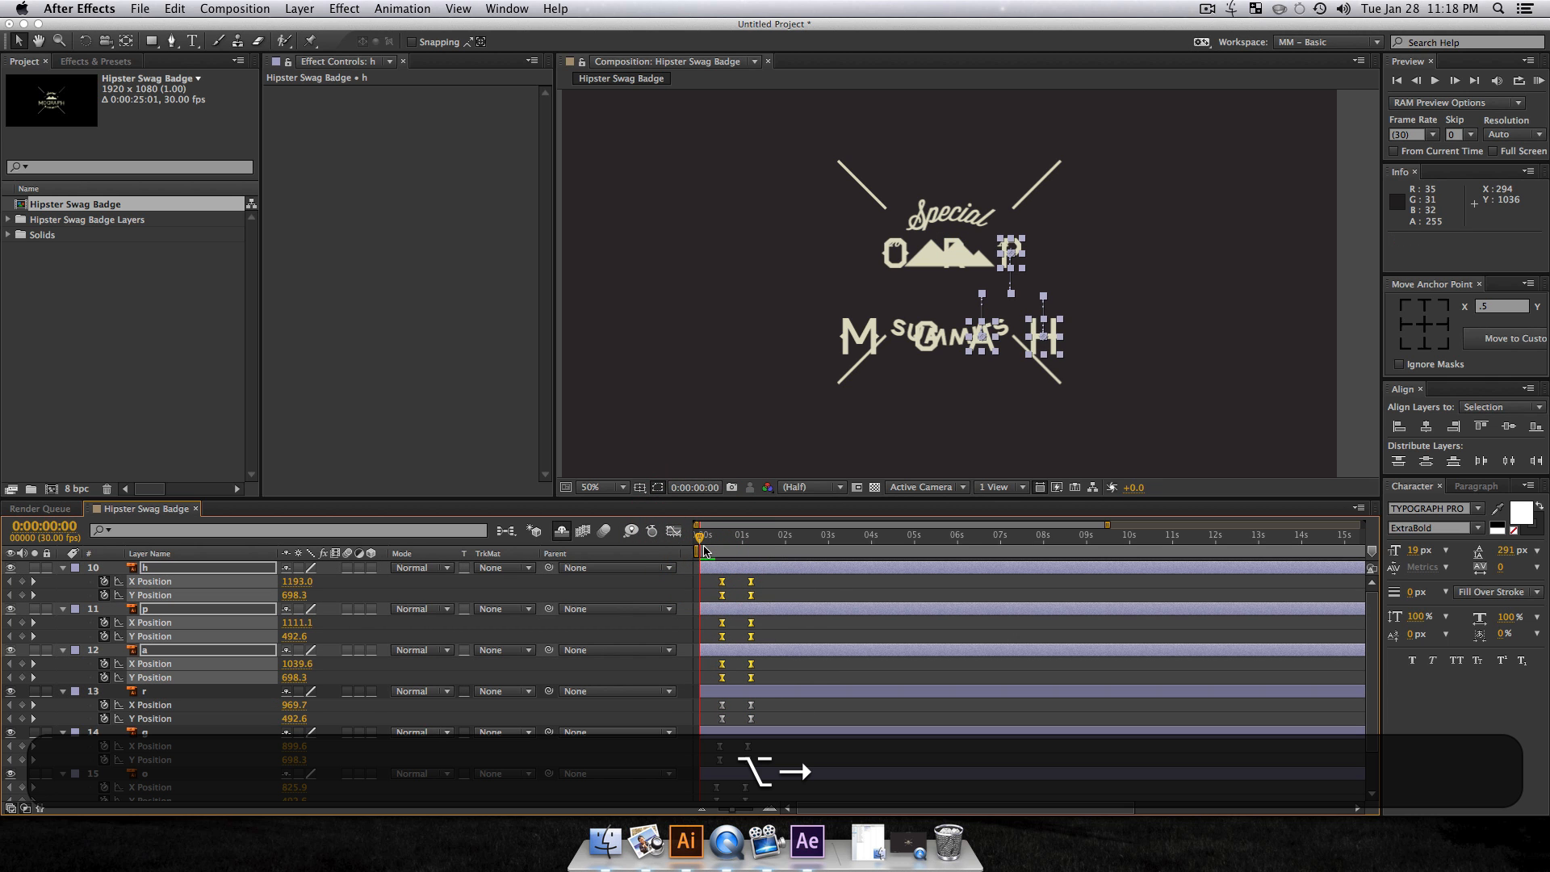
key("alt+Right")
left_click_drag(776, 637, 697, 575)
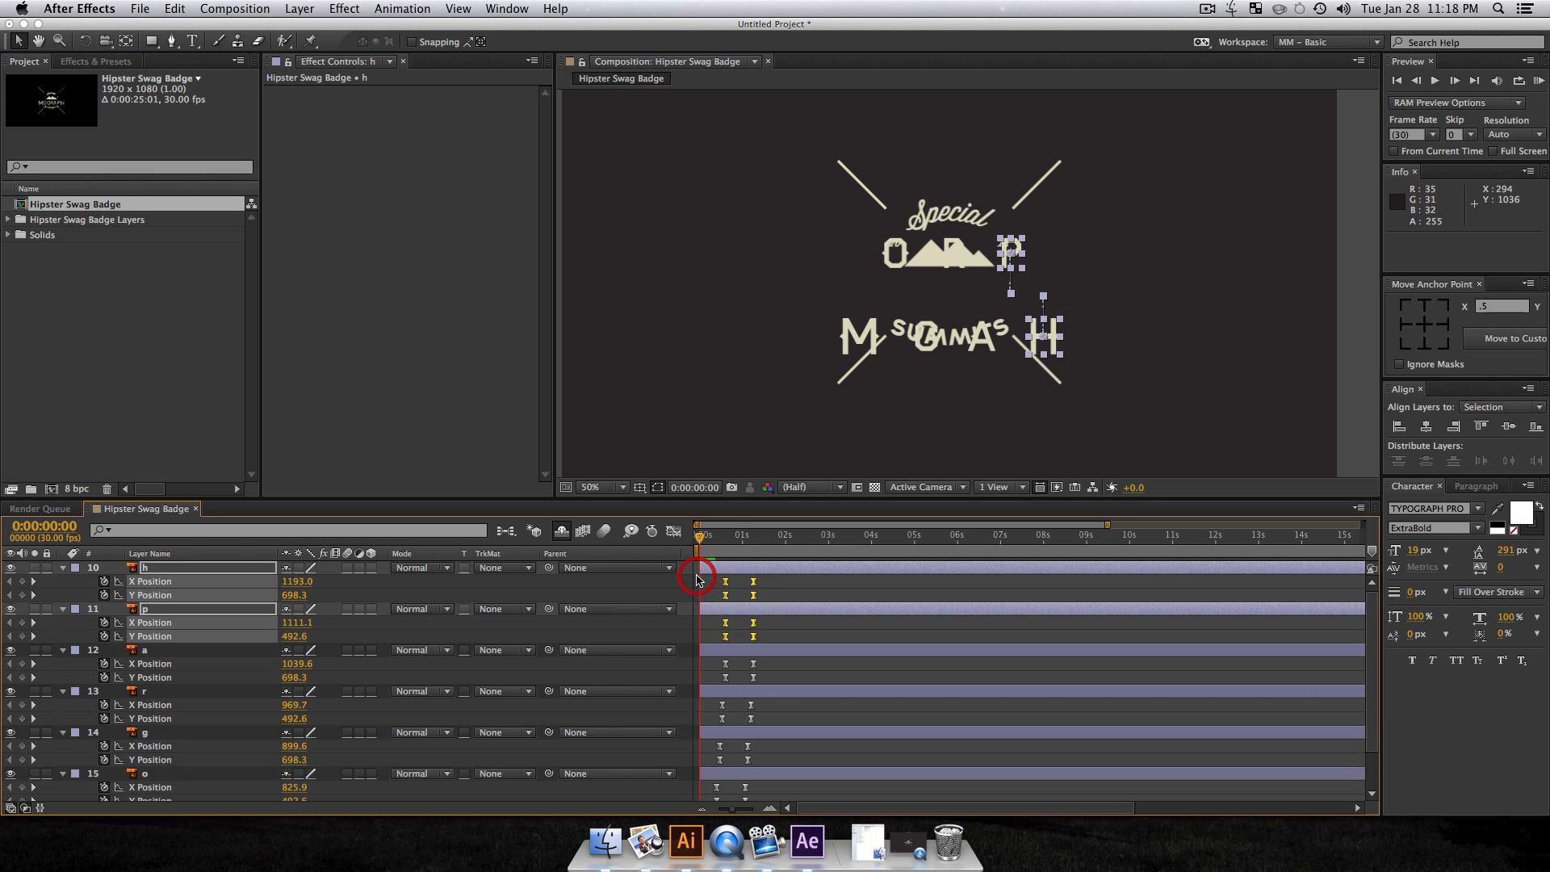
key("alt+Right")
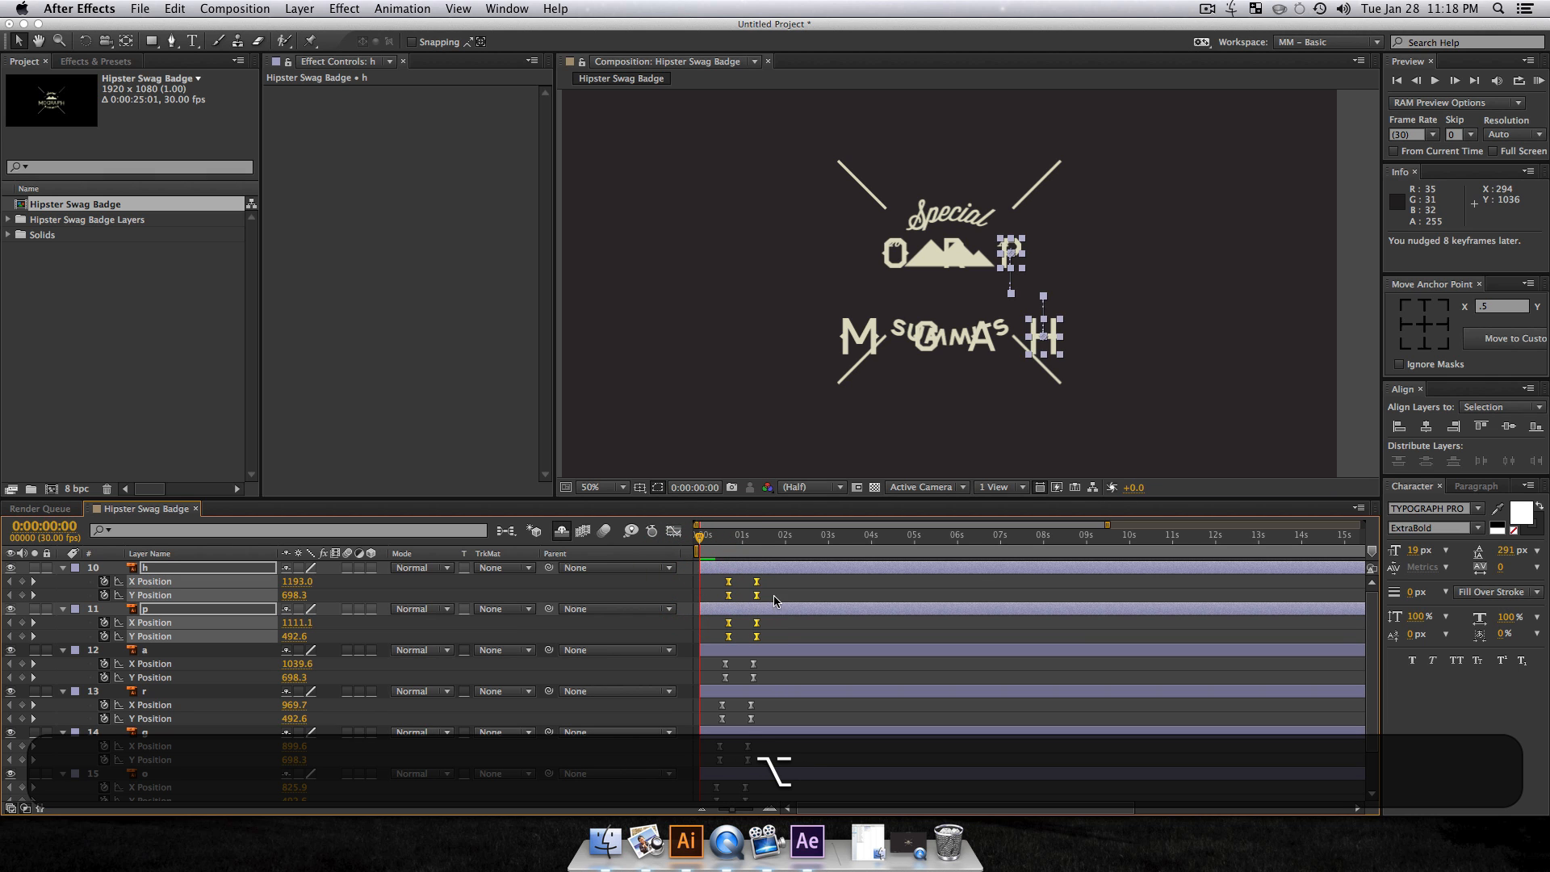
Step: Nudge layer h's position keyframes two frames later and check the staggered keyframes of all letters in the maximized timeline
left_click_drag(773, 609, 706, 569)
key("alt+Right")
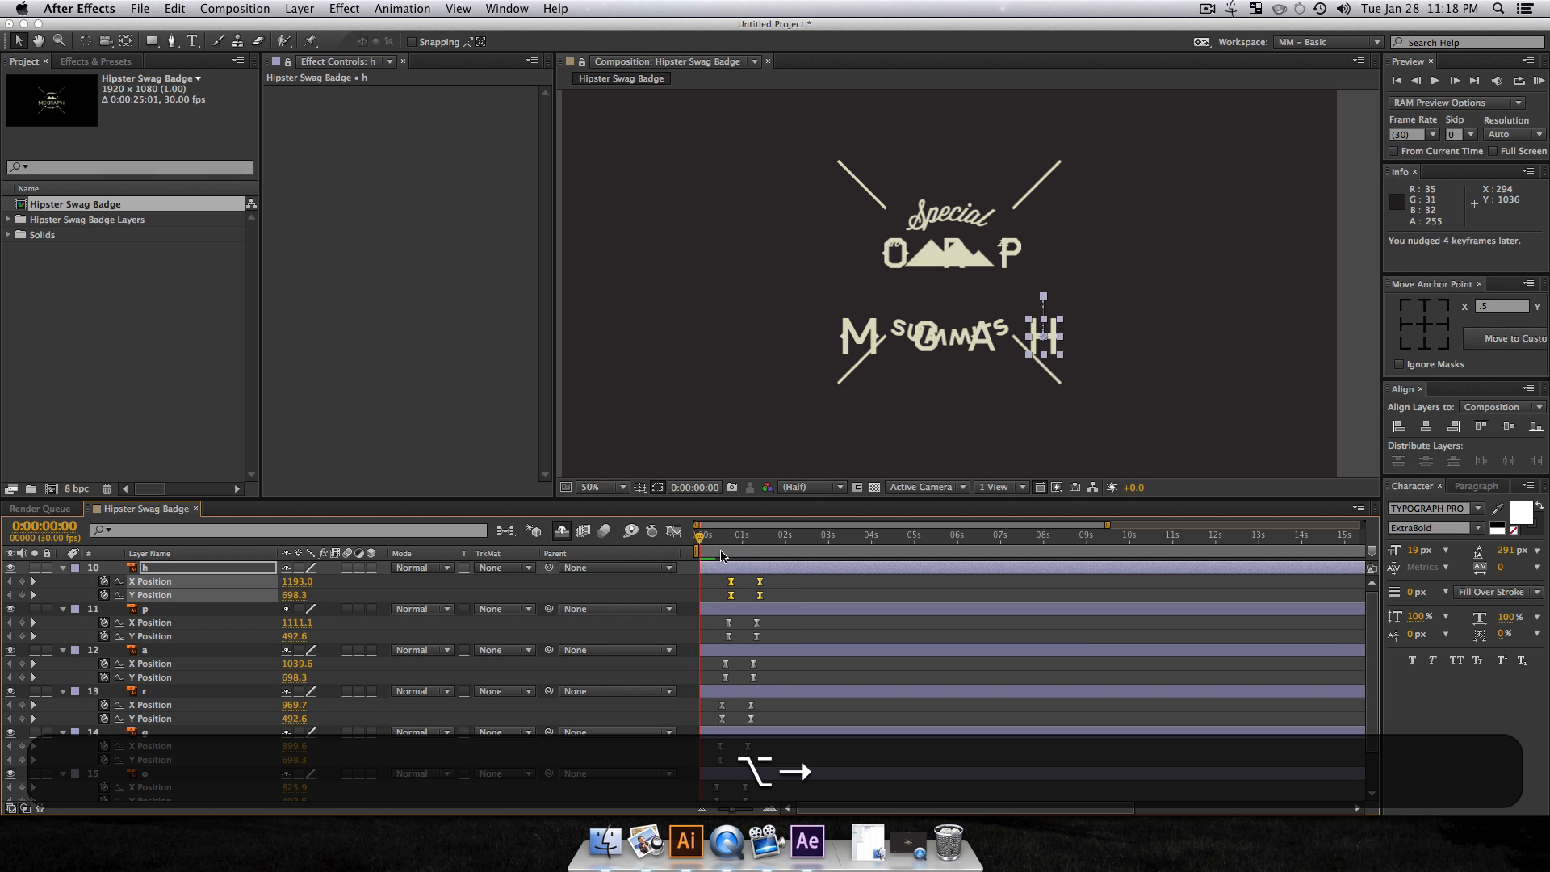
key("grave")
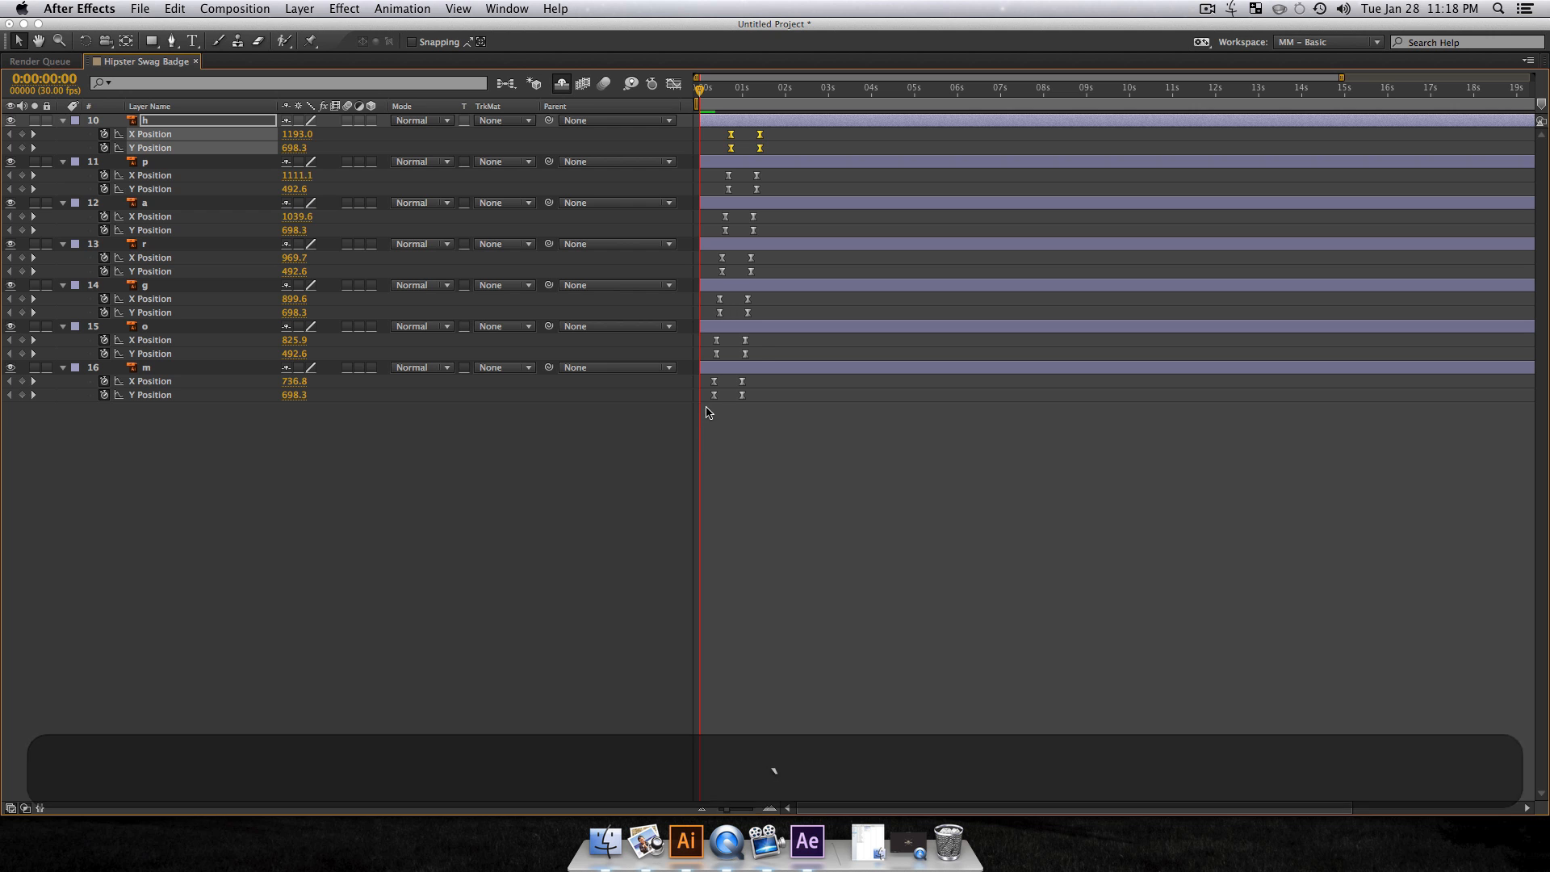
key("grave")
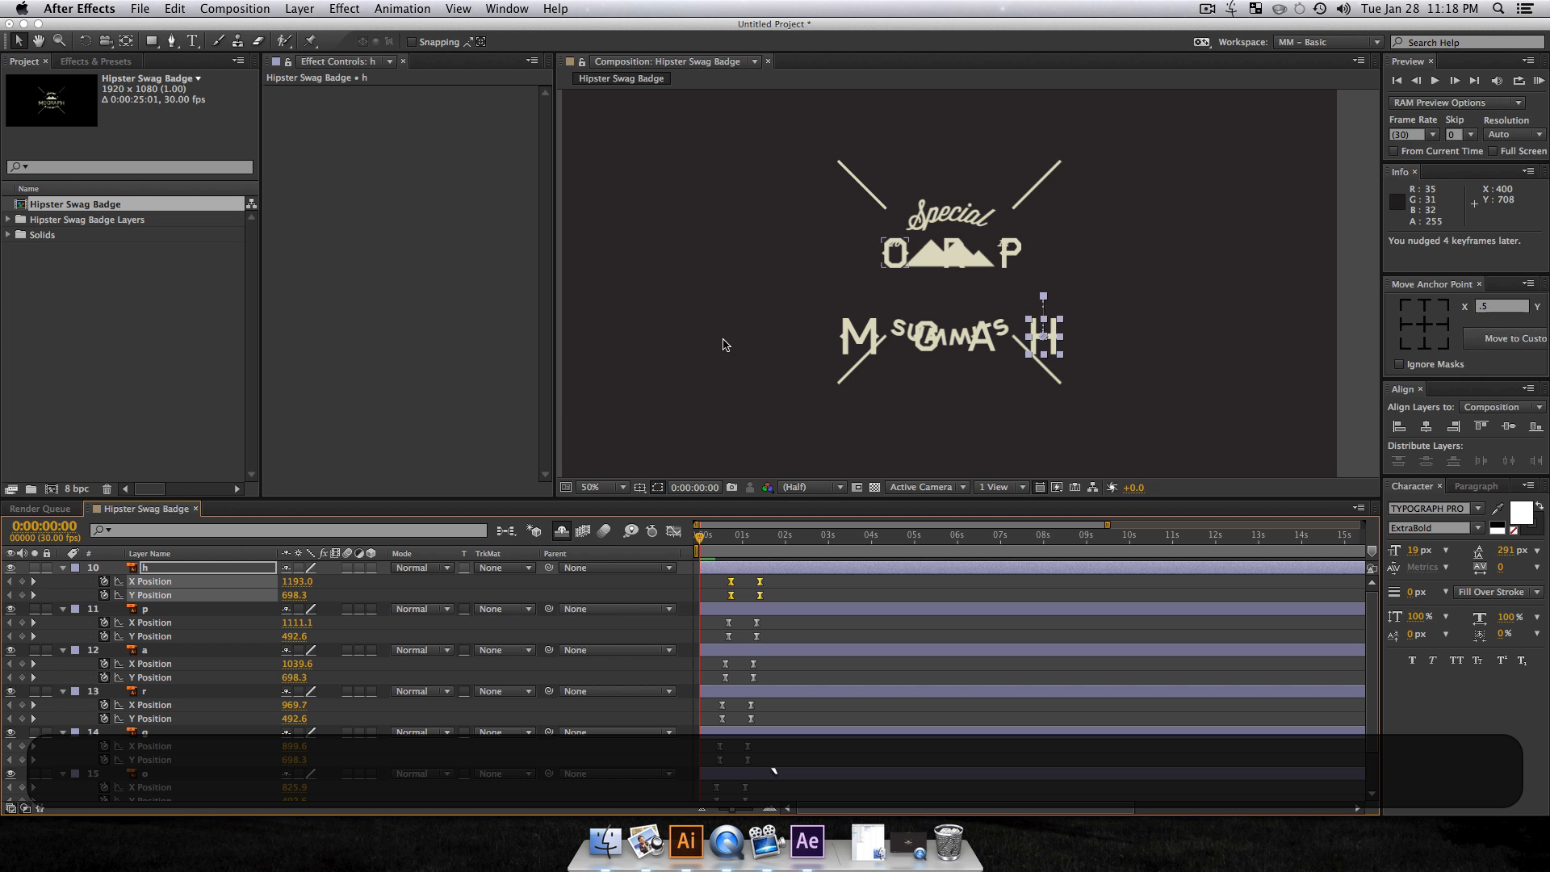
left_click(769, 635)
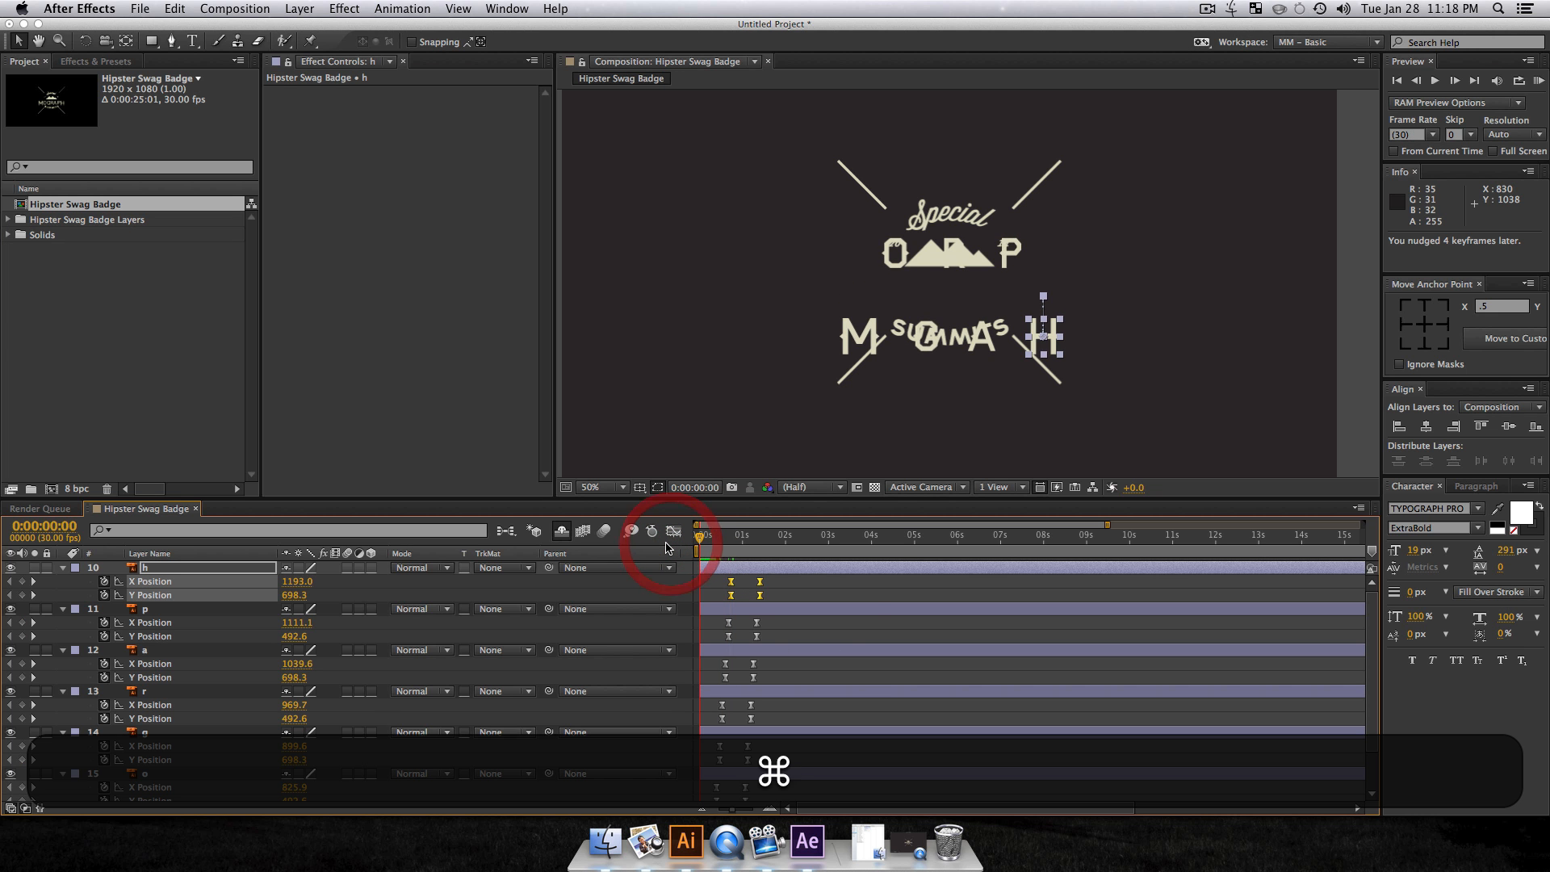
Step: Collapse the properties of all letter layers and preview the staggered letter animation from the start
key("super+a")
key("u")
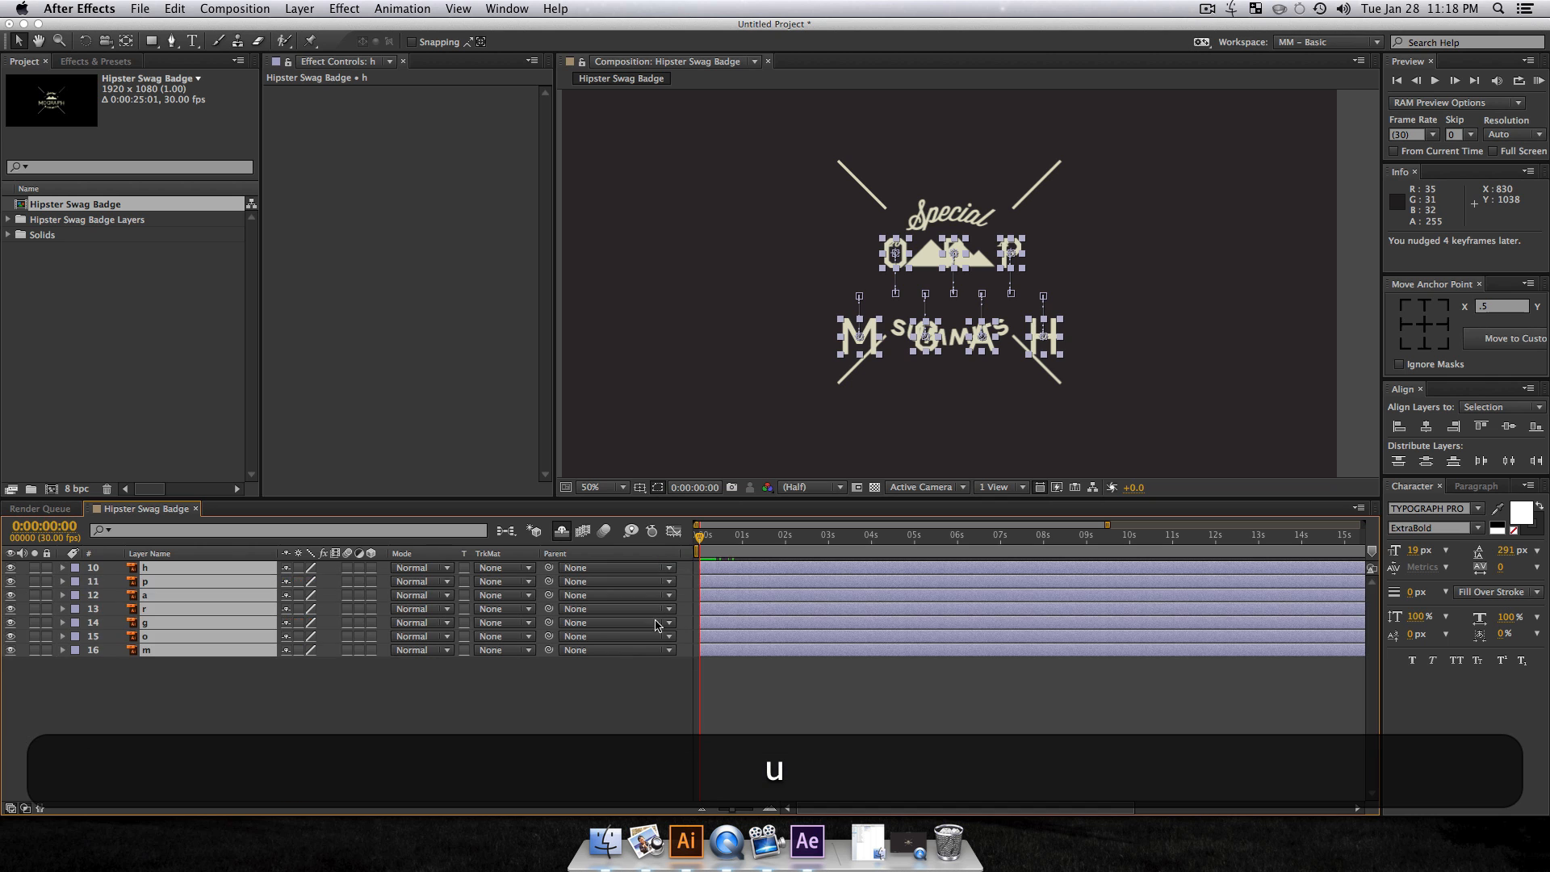
left_click(611, 734)
key("KP_0")
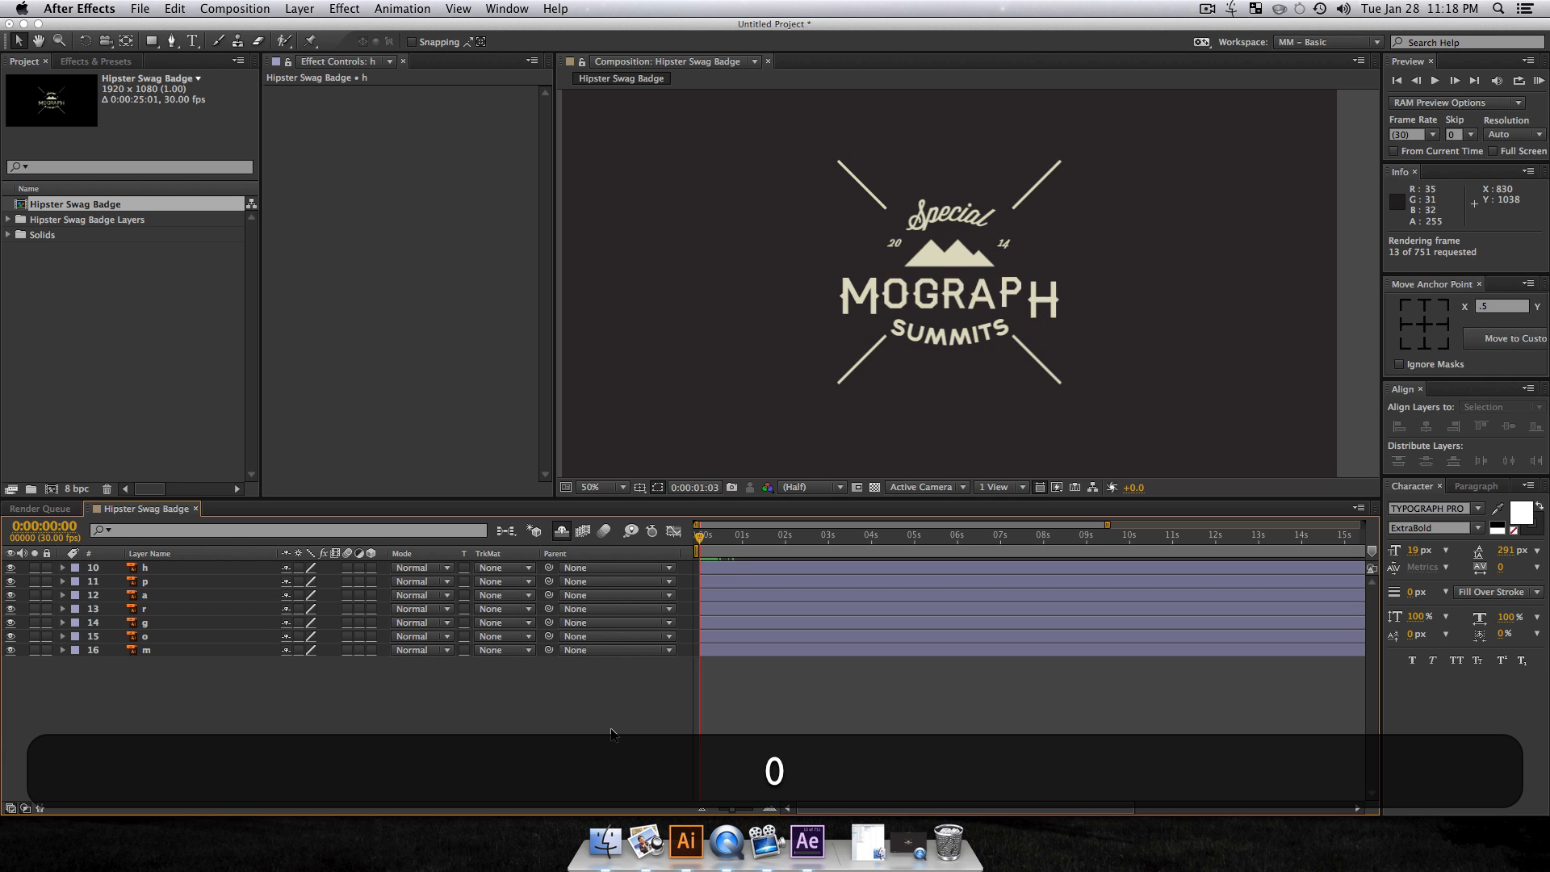
key("space")
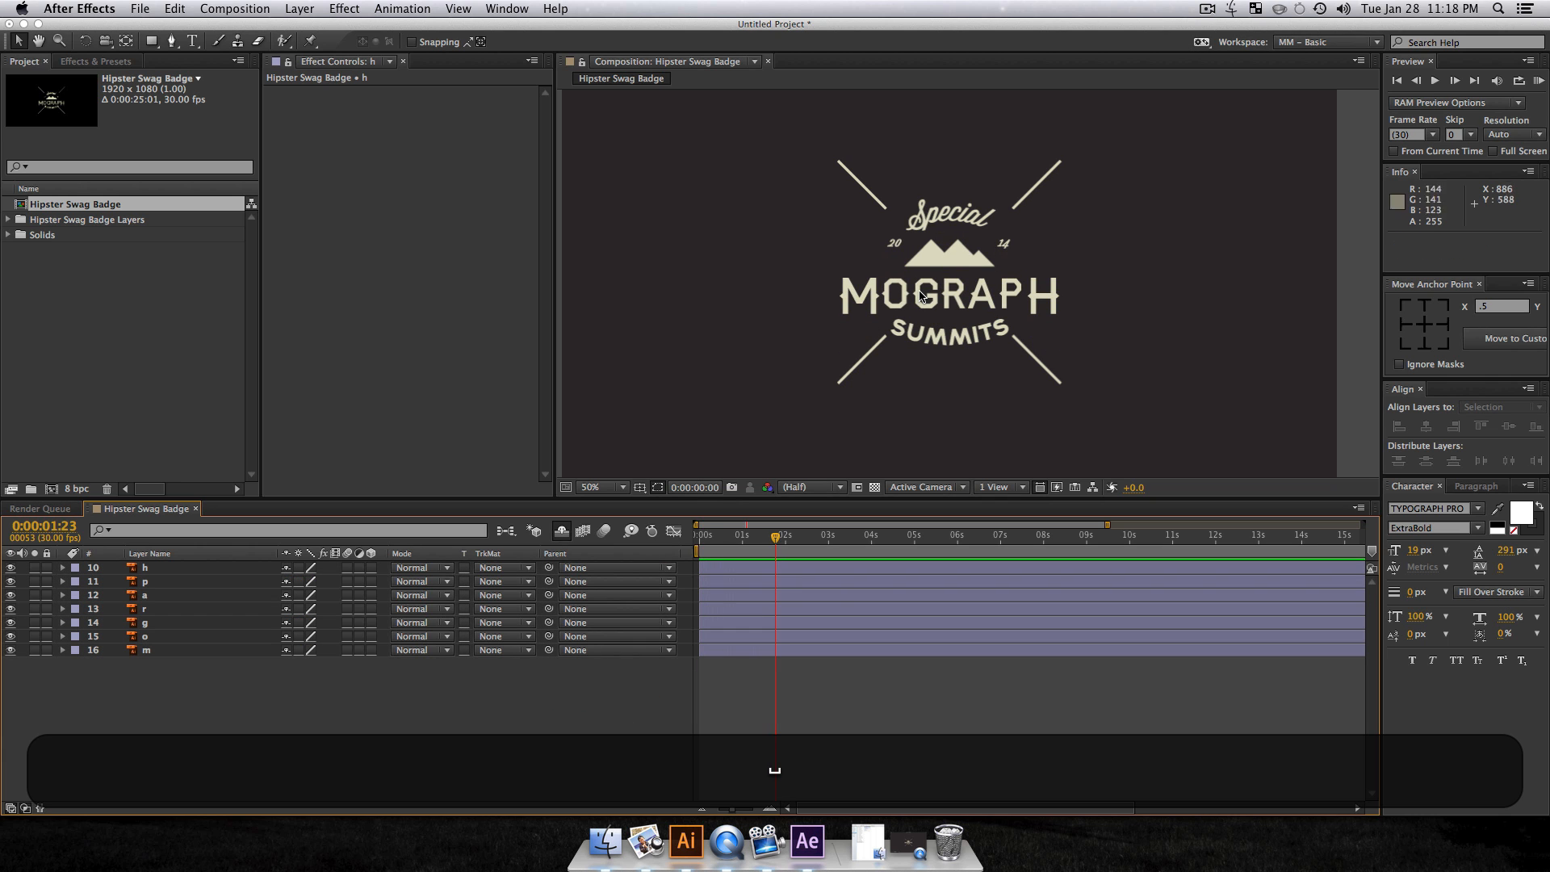
Step: Reveal and select the X and Y Position keyframes of all seven letter layers and stretch them proportionally over a longer time
left_click_drag(311, 718, 324, 535)
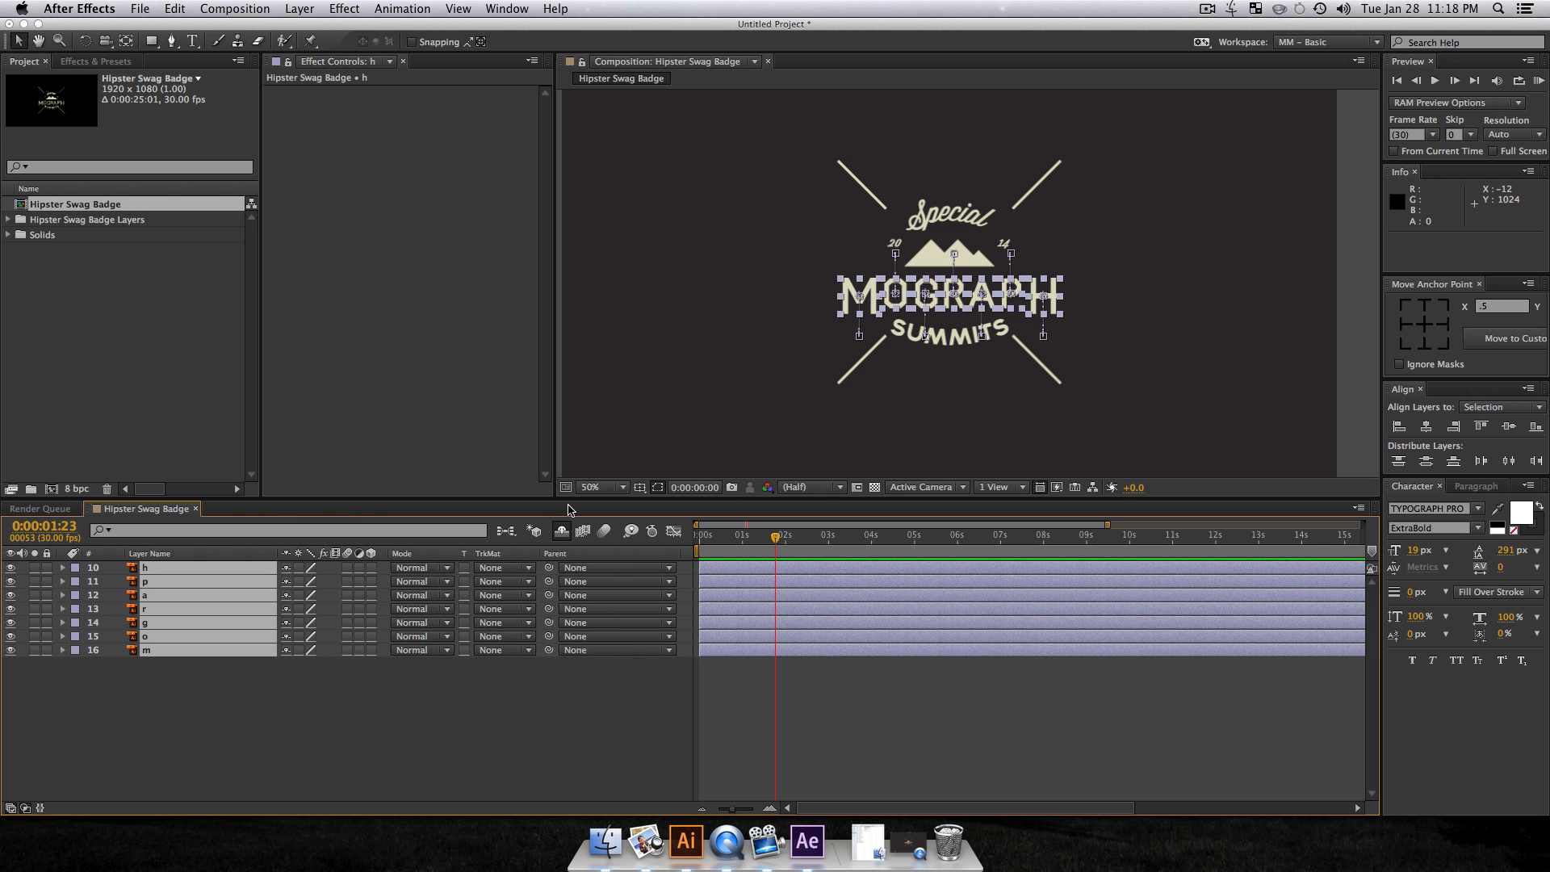
key("u")
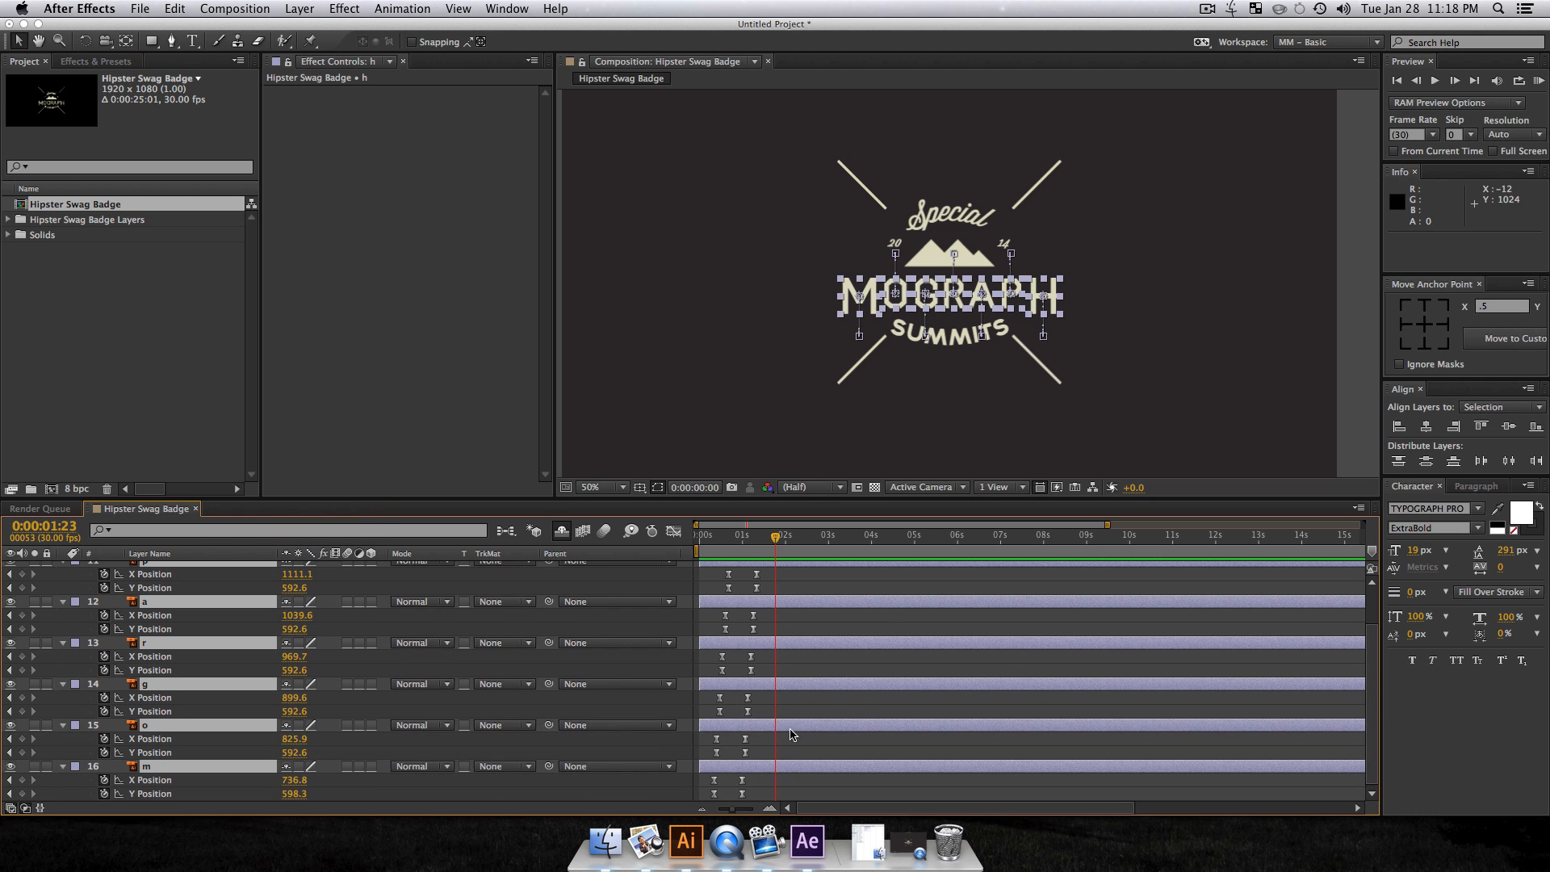
mouse_move(833, 799)
left_mouse_down()
mouse_move(699, 674)
mouse_move(699, 494)
left_mouse_up()
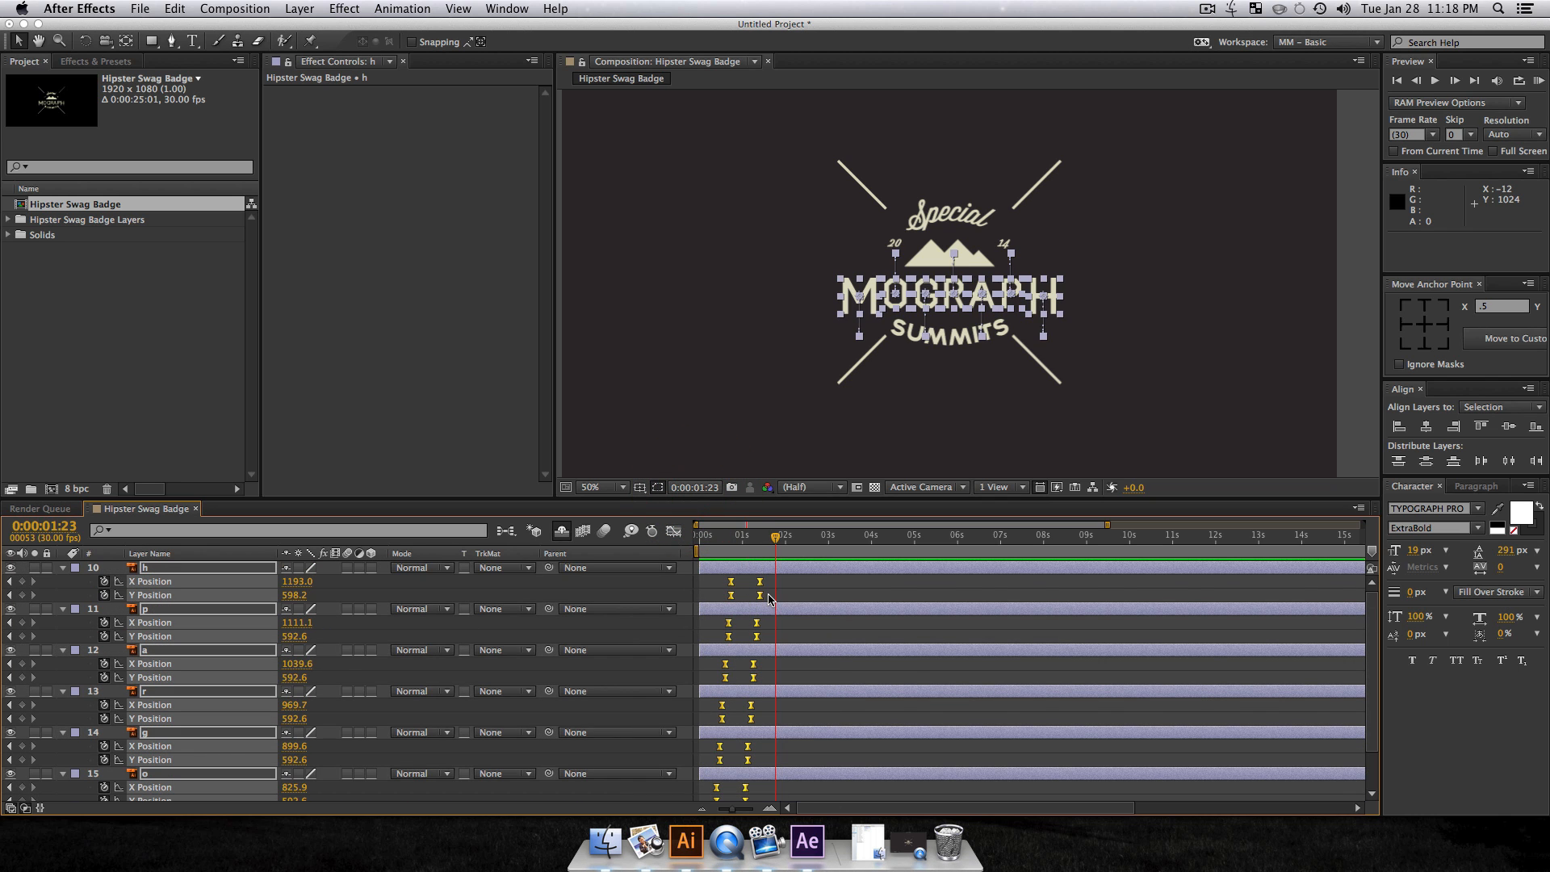
key("alt")
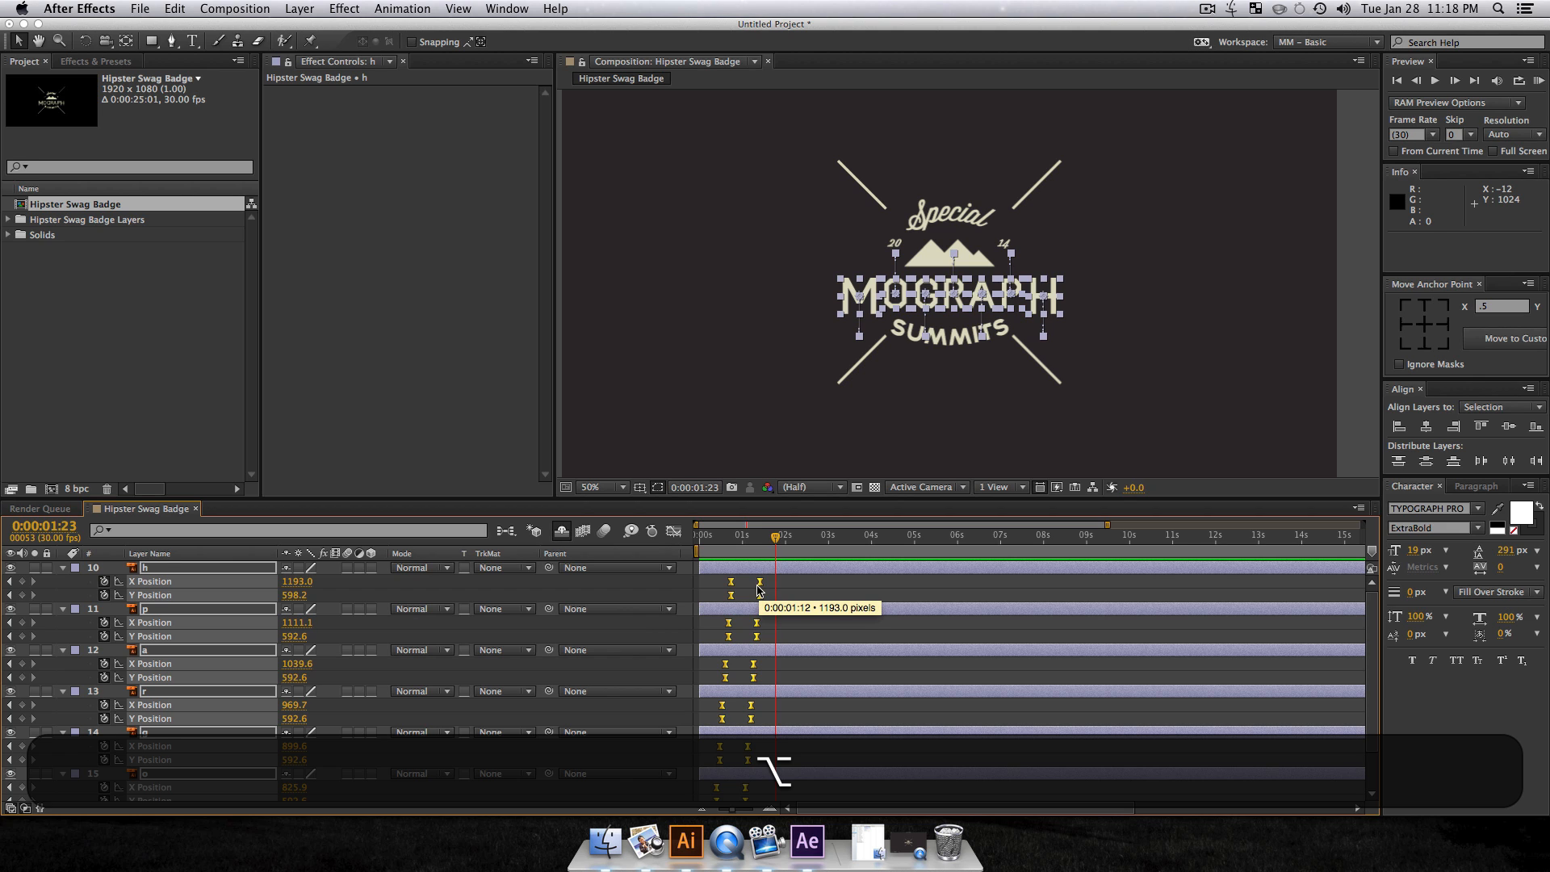
left_click(759, 582, "alt")
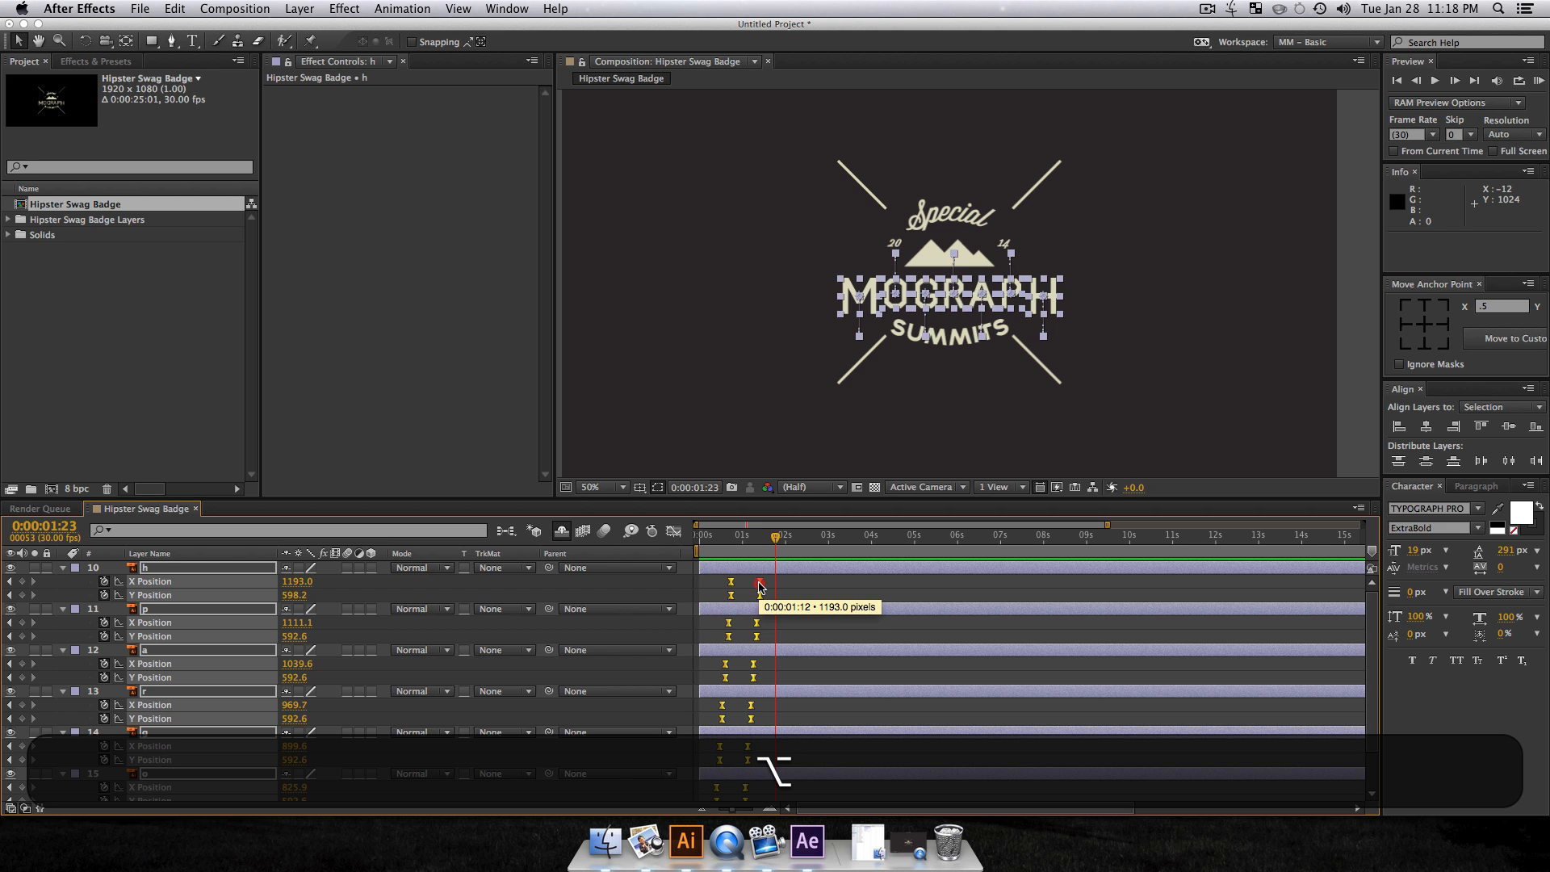
left_click_drag(759, 584, 698, 539)
Step: Play the stretched letter animation from the start several times and examine its speed curves in the Graph Editor
key("space")
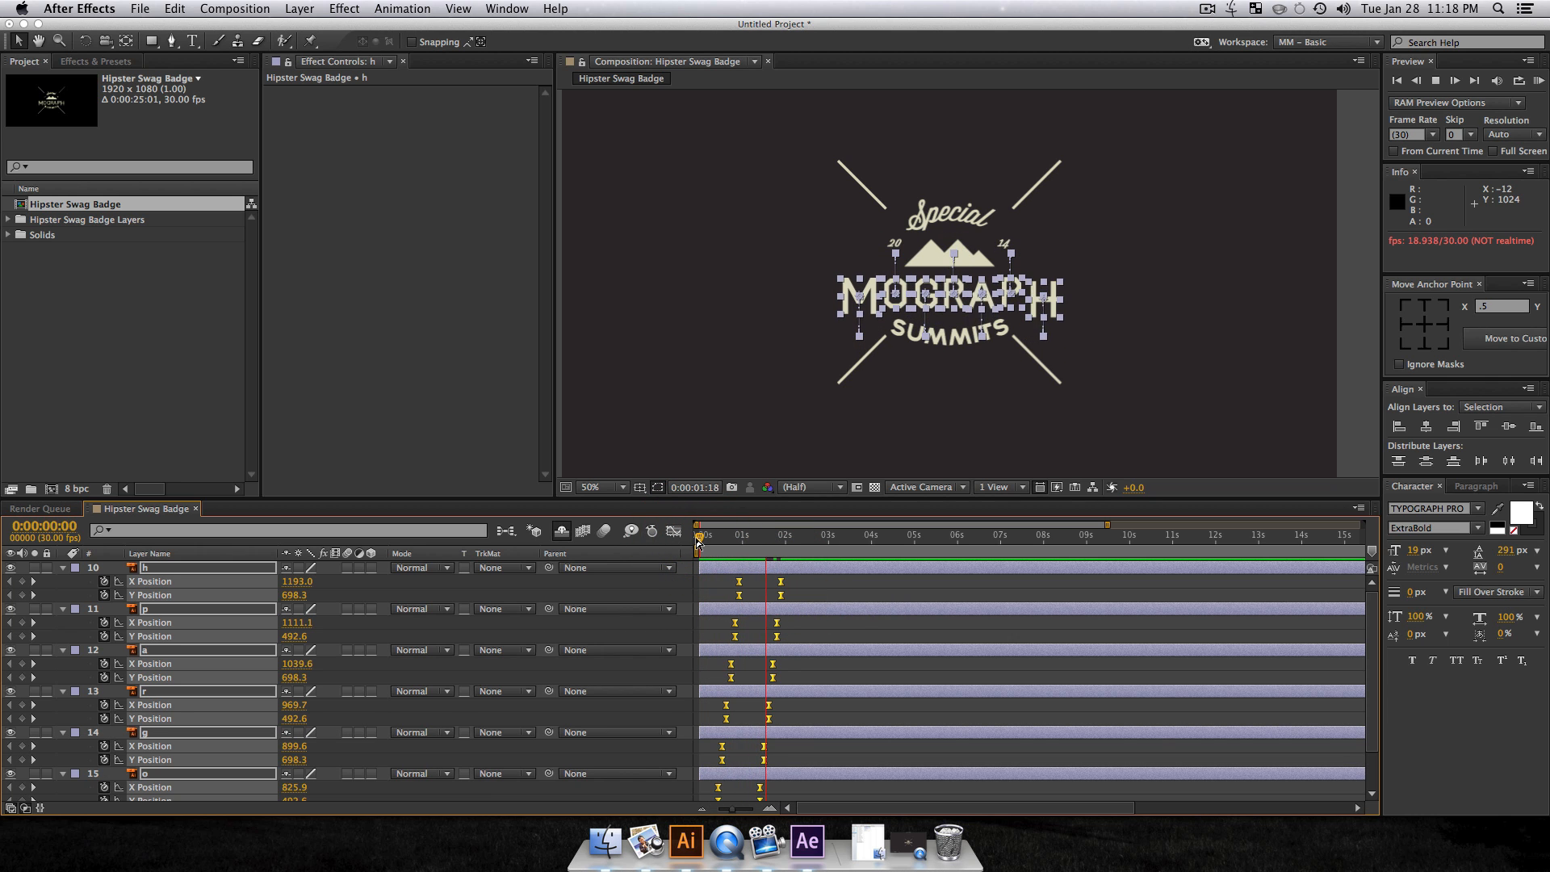
key("space")
left_click_drag(773, 545, 699, 554)
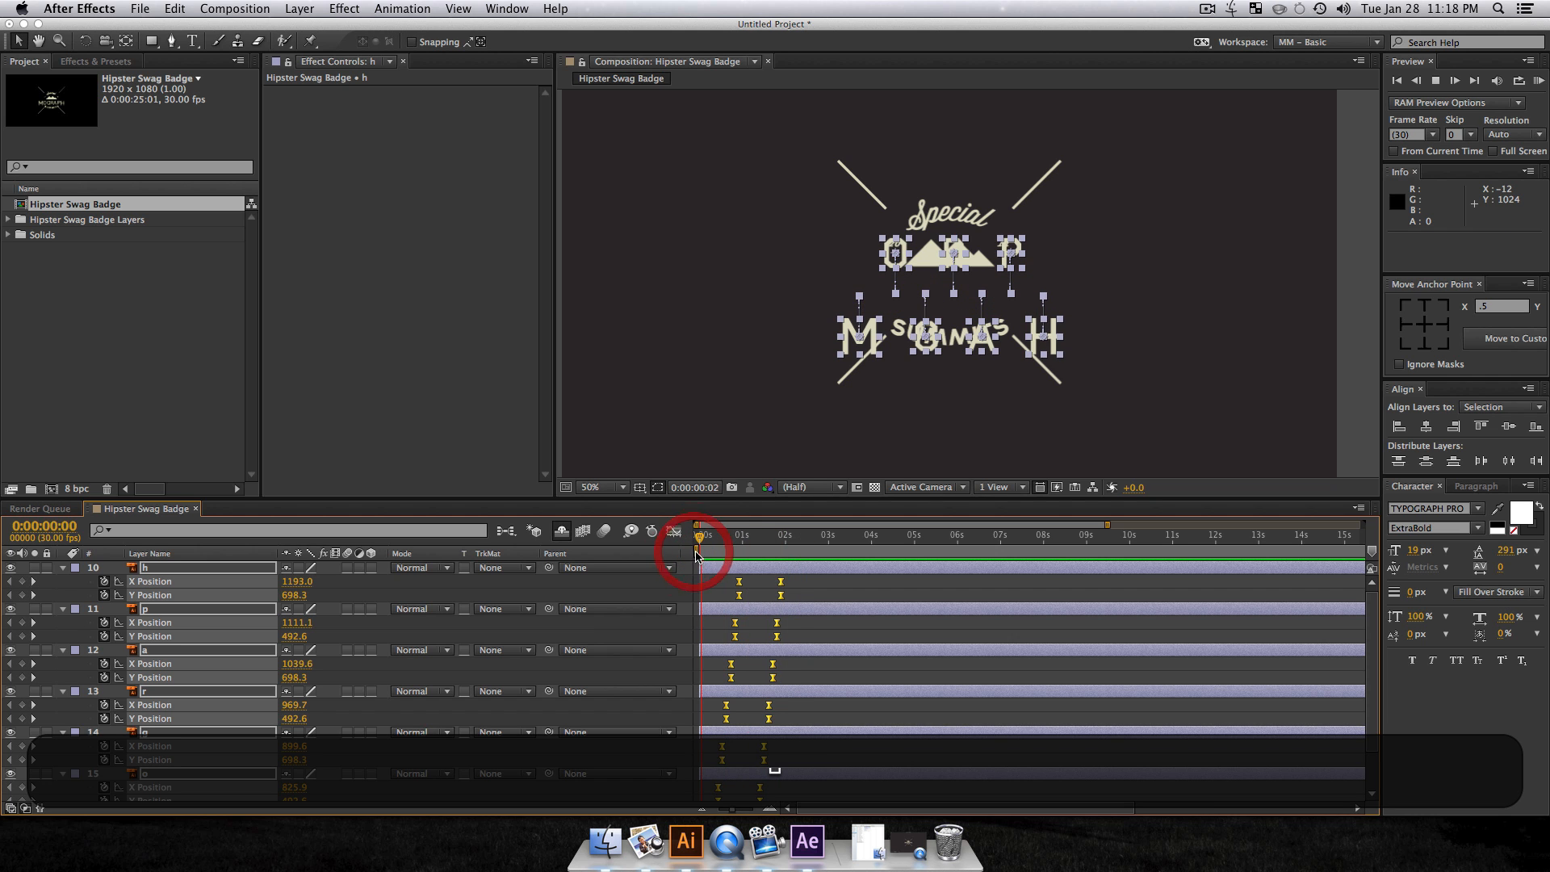
key("space")
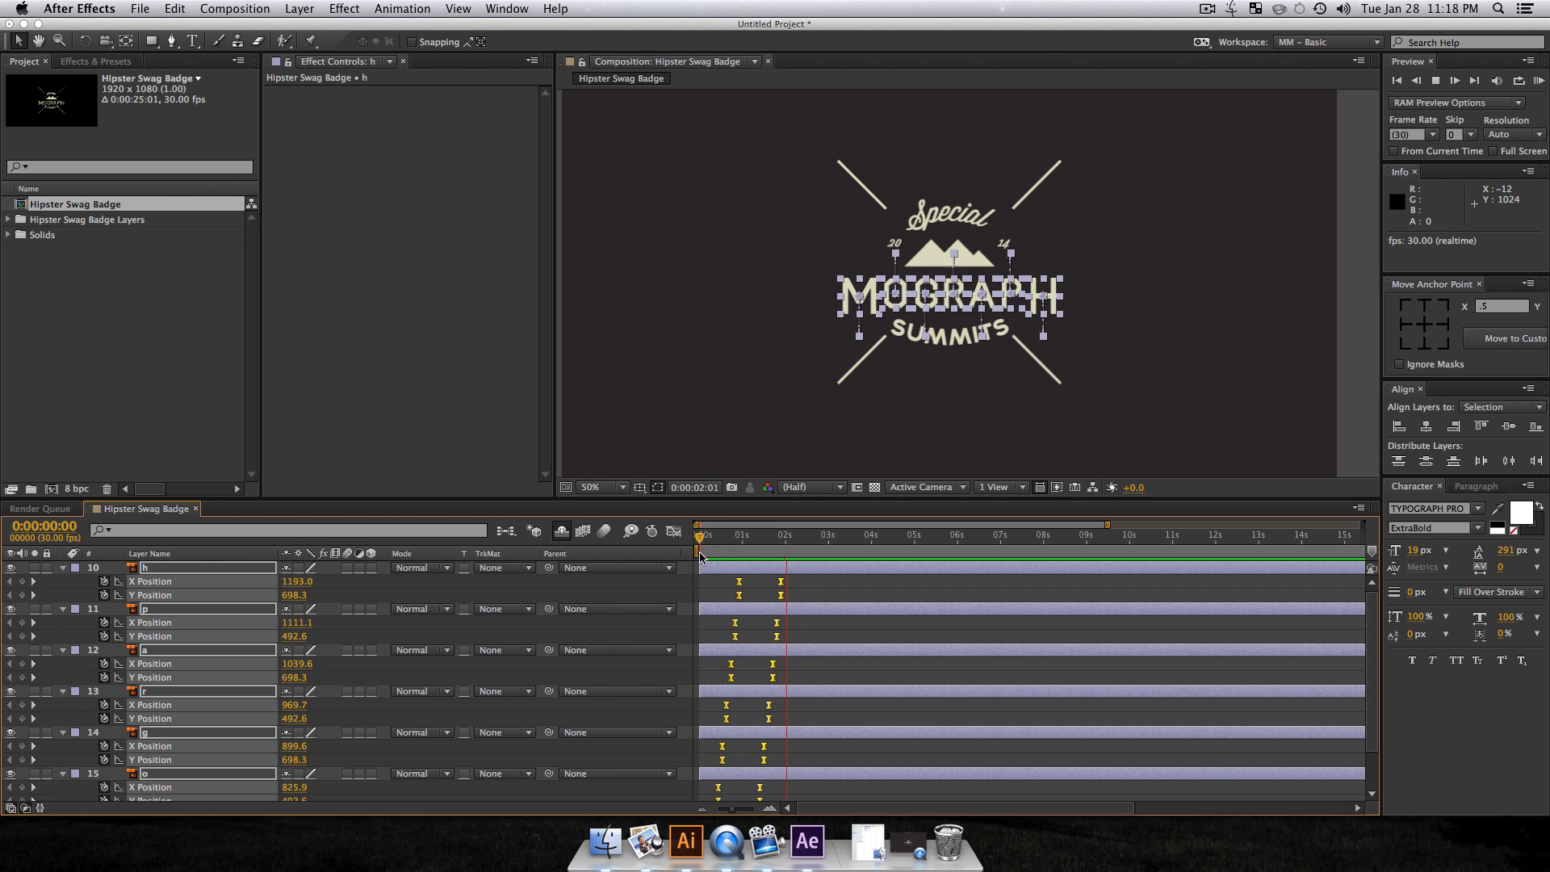
left_click_drag(777, 538, 660, 560)
key("space")
key("space")
left_click(673, 532)
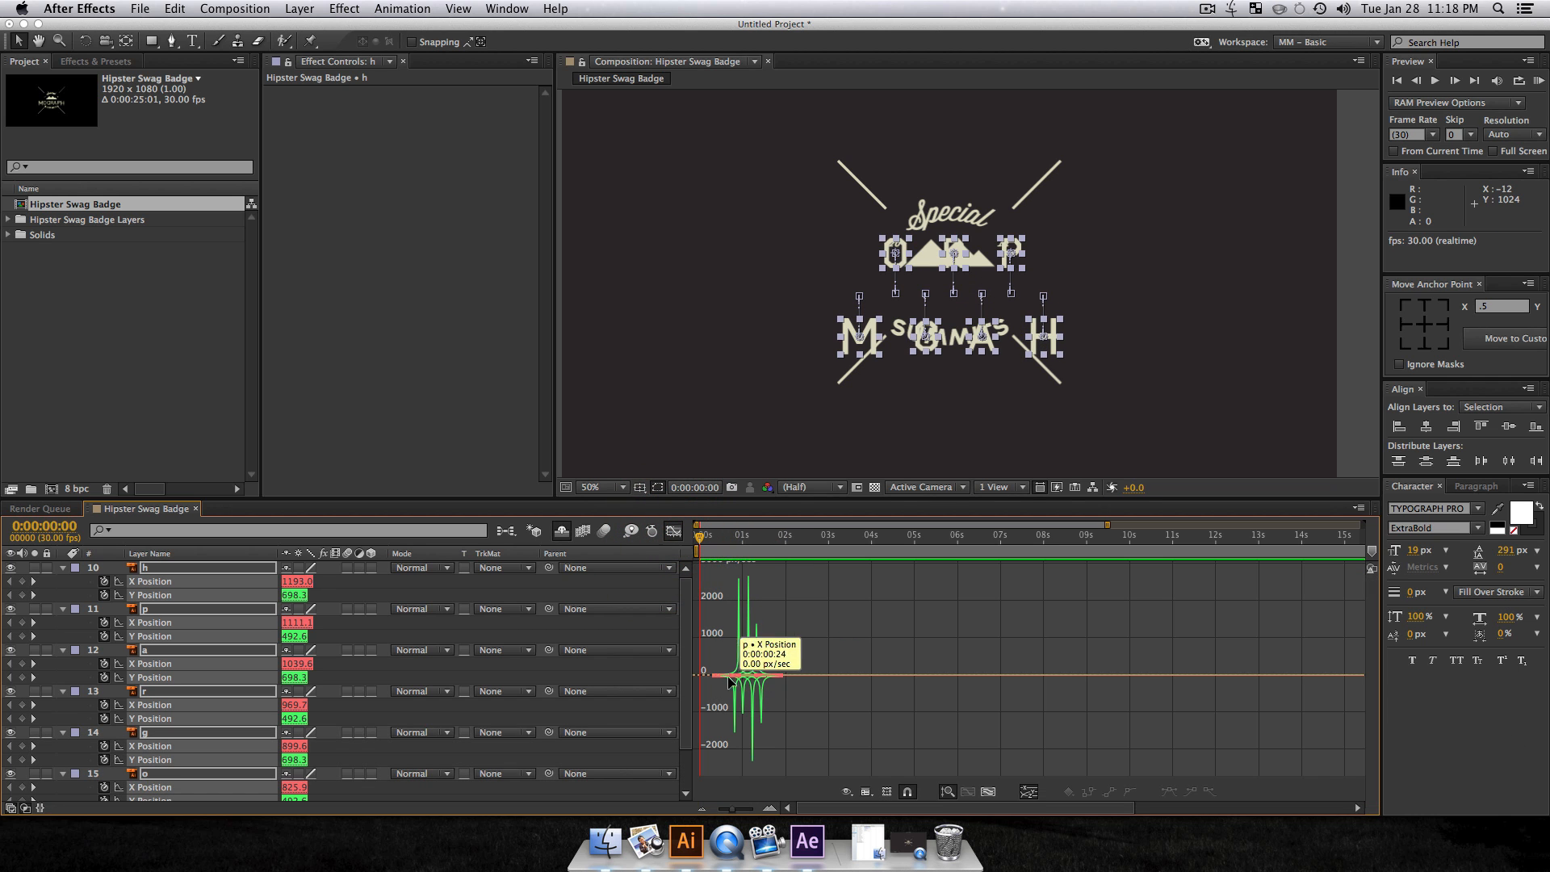
left_click(674, 531)
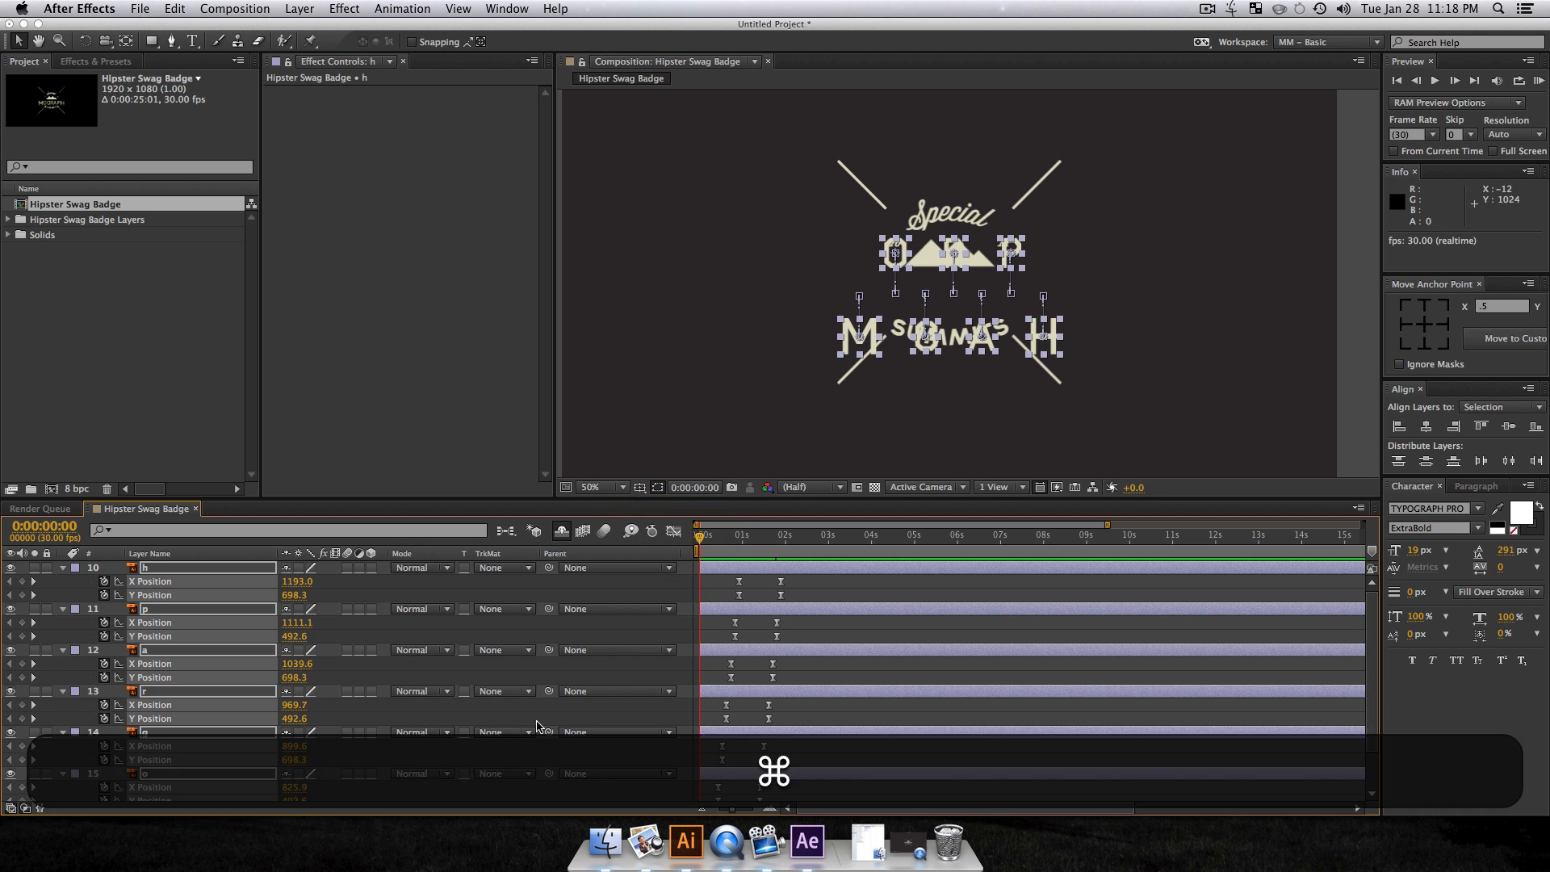
Step: Collapse the properties of the letter layers h through m and turn on continuous rasterization for all seven
key("super+a")
key("super+u")
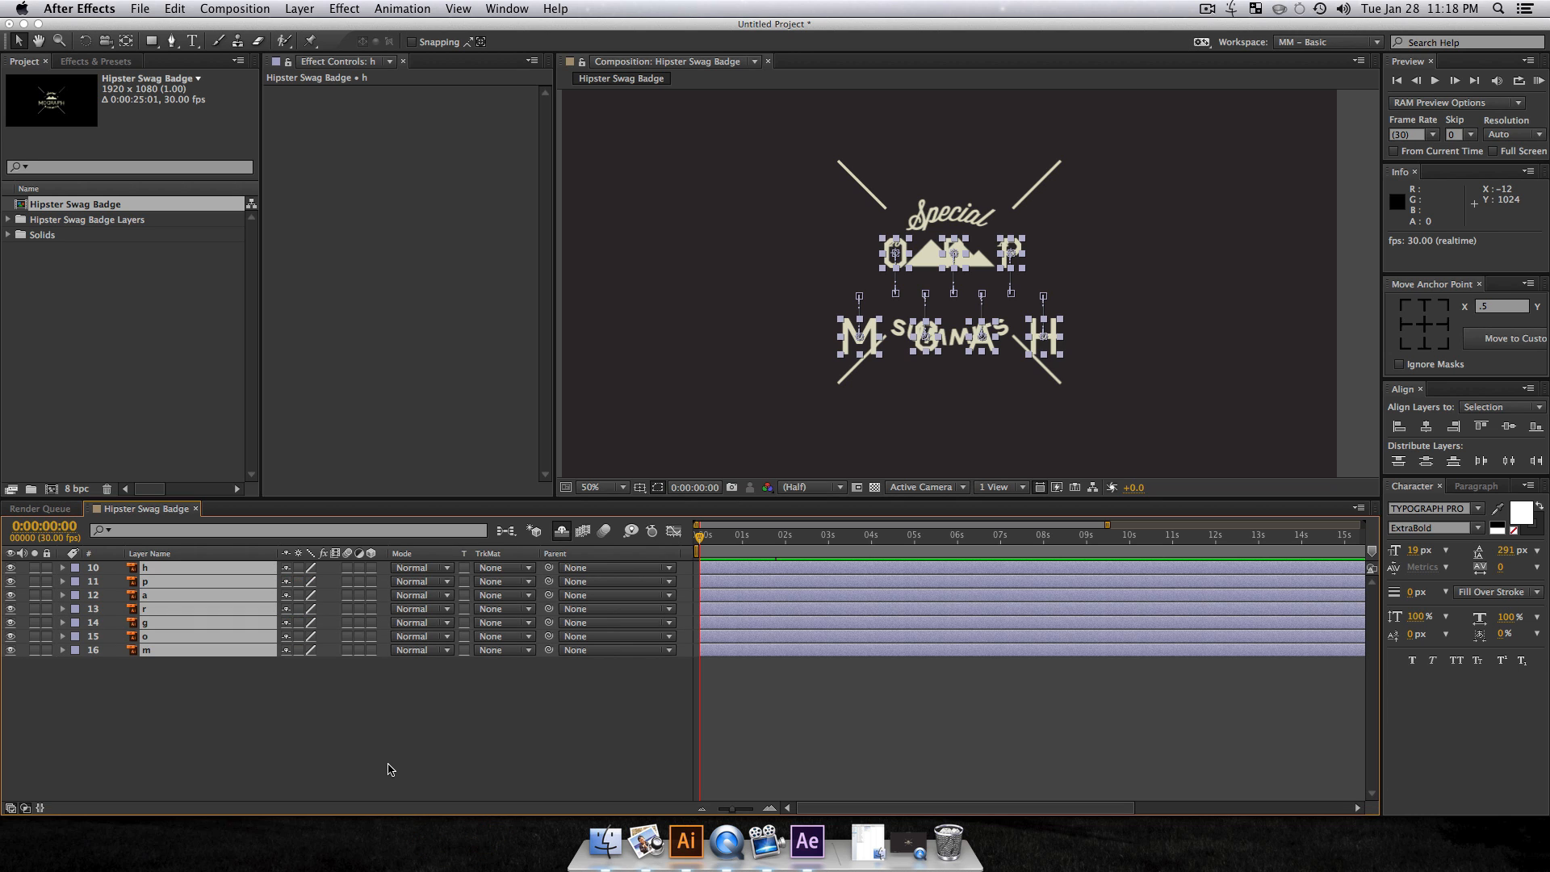
left_click(384, 765)
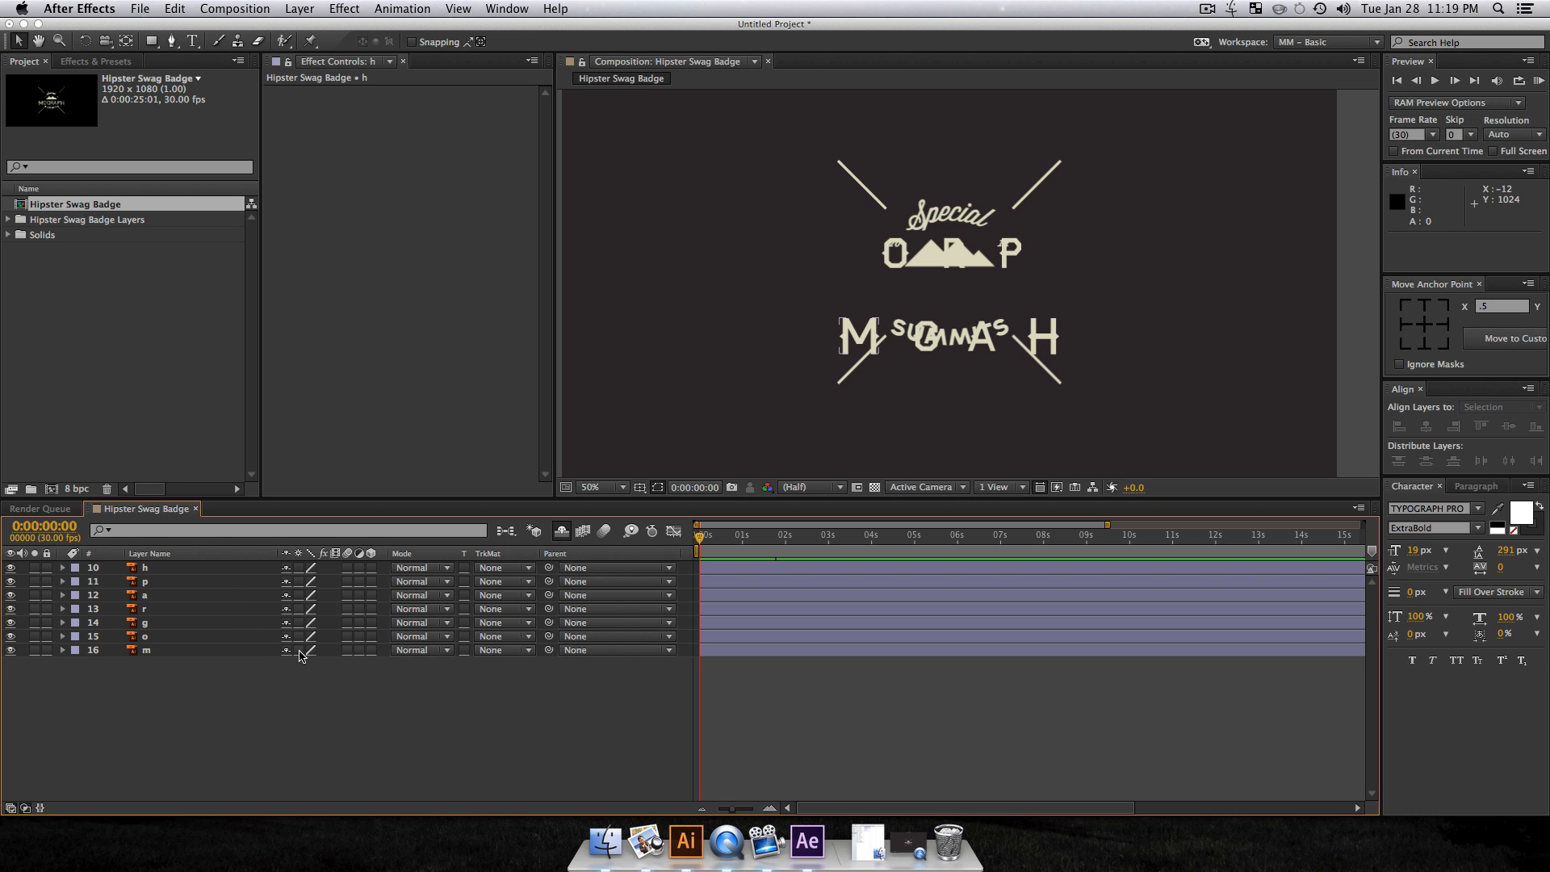
left_click_drag(144, 692, 180, 553)
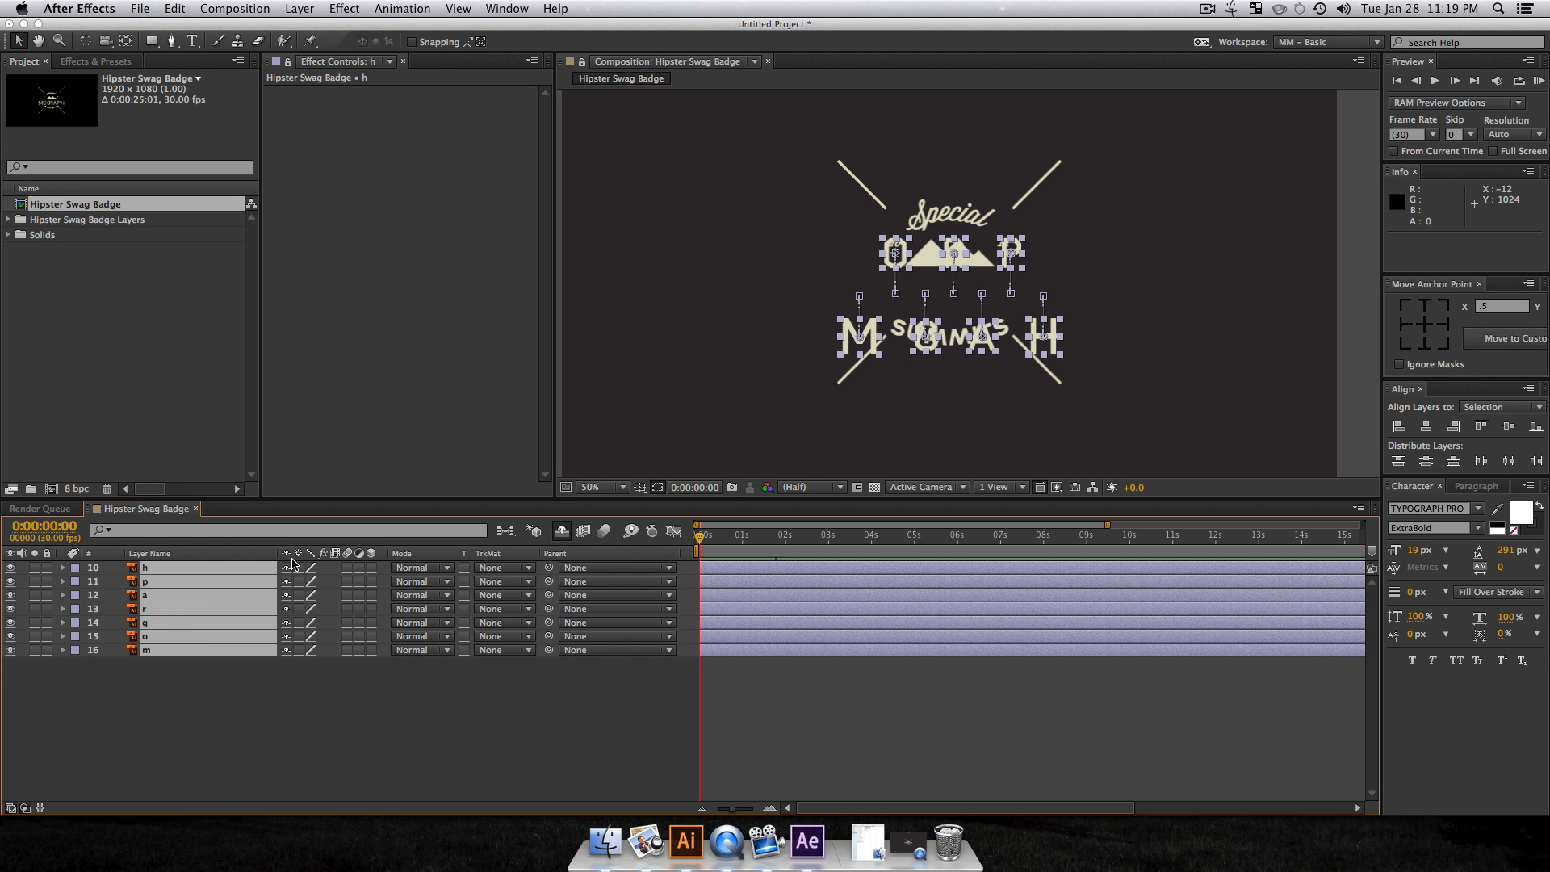
left_click(298, 567)
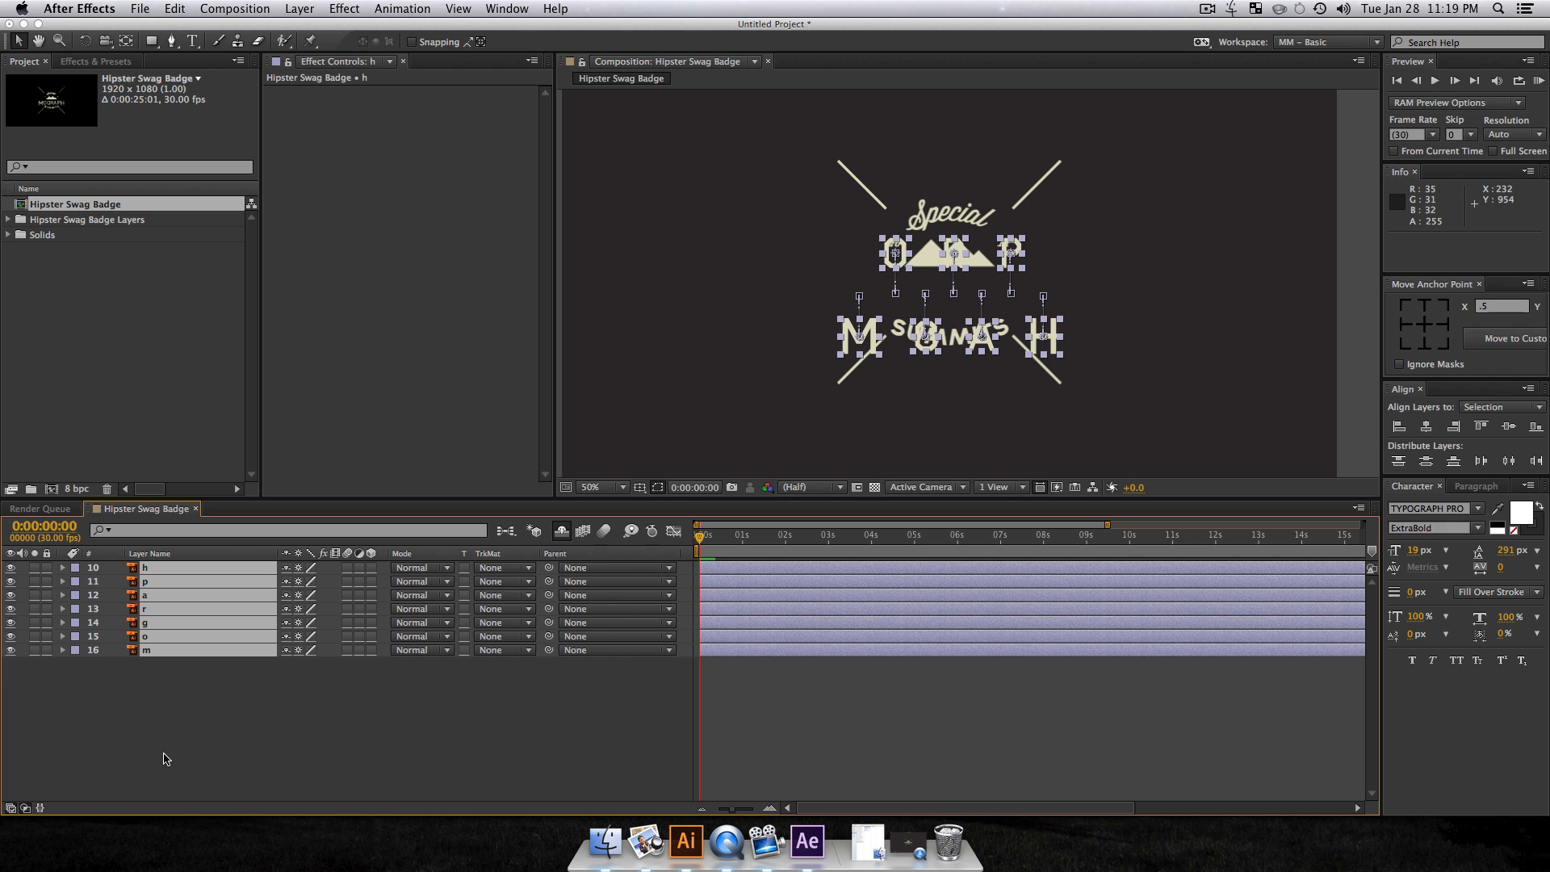
Step: Pre-compose the seven letter layers into a composition named Main Text and turn on Collapse Transformations for its layer
key("super+shift+c")
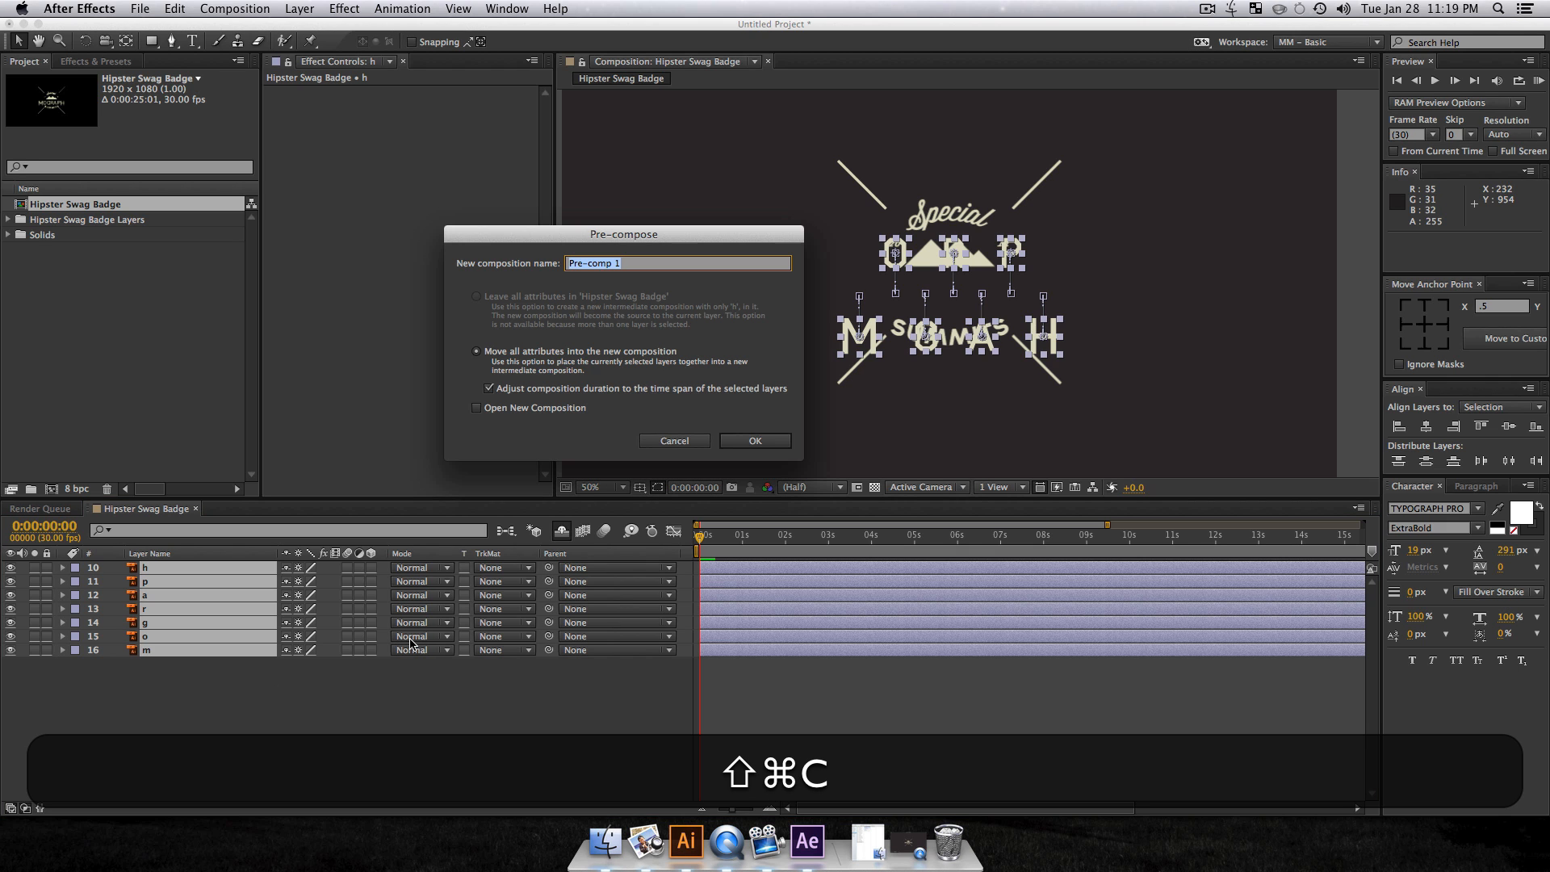
type("Mogr")
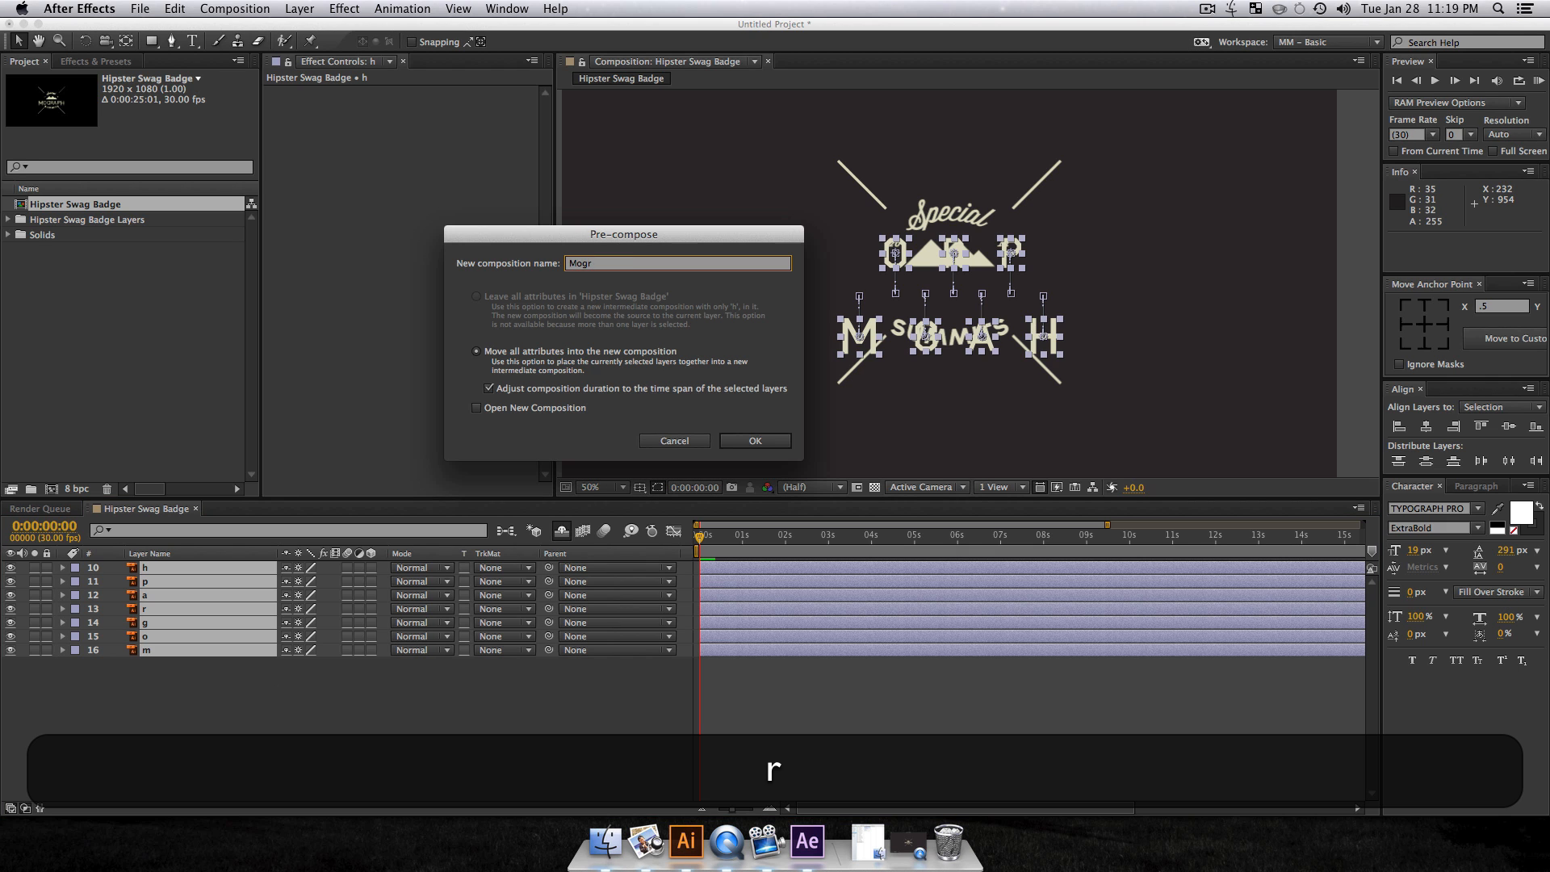
key("BackSpace")
type("aT")
key("Return")
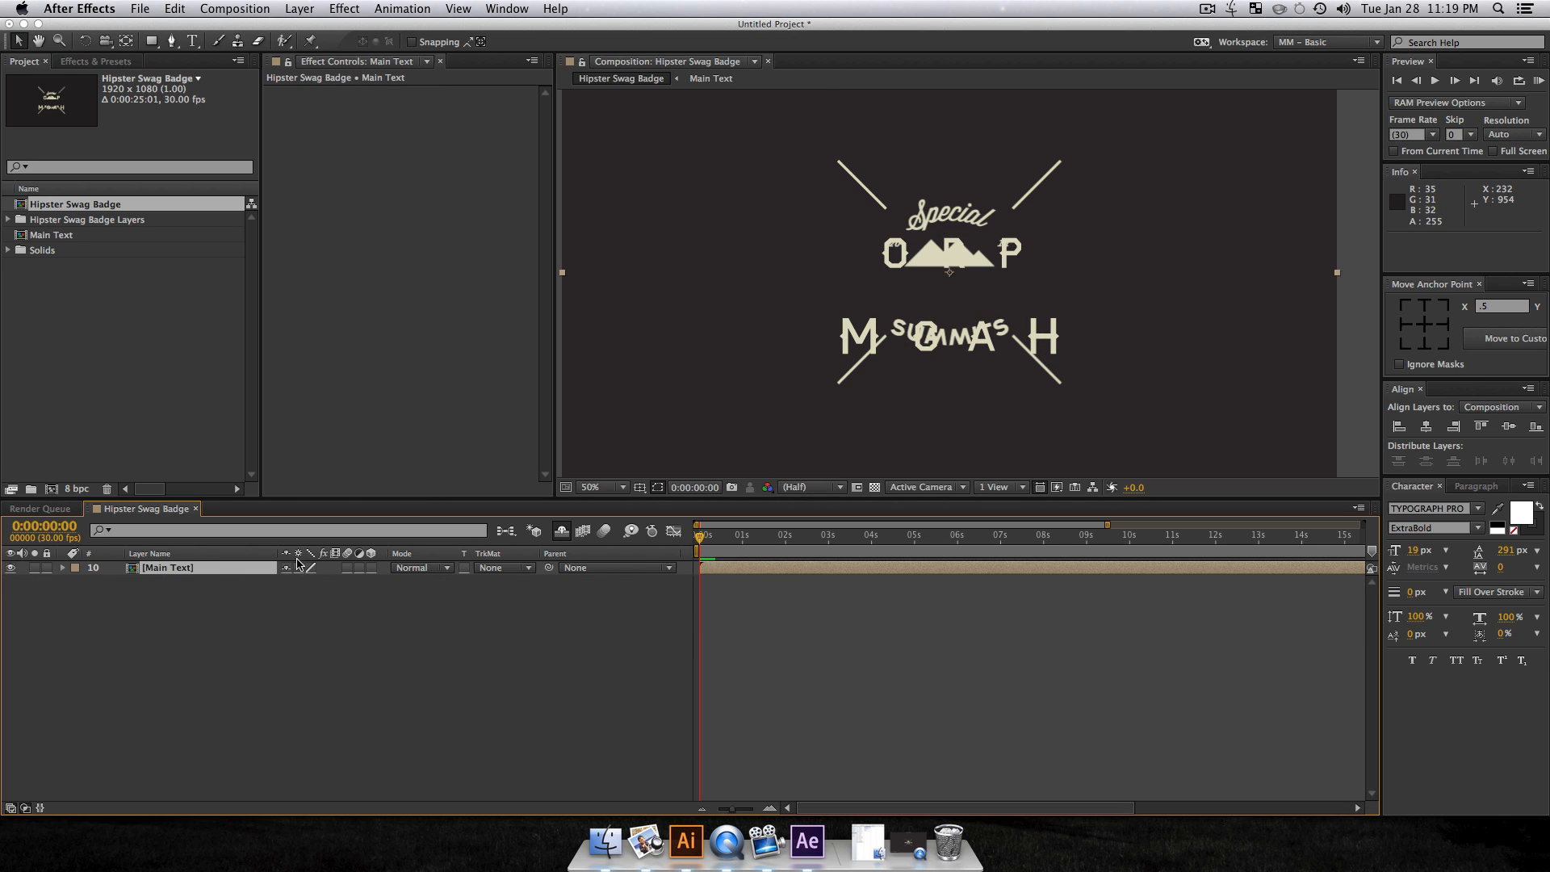
left_click(338, 642)
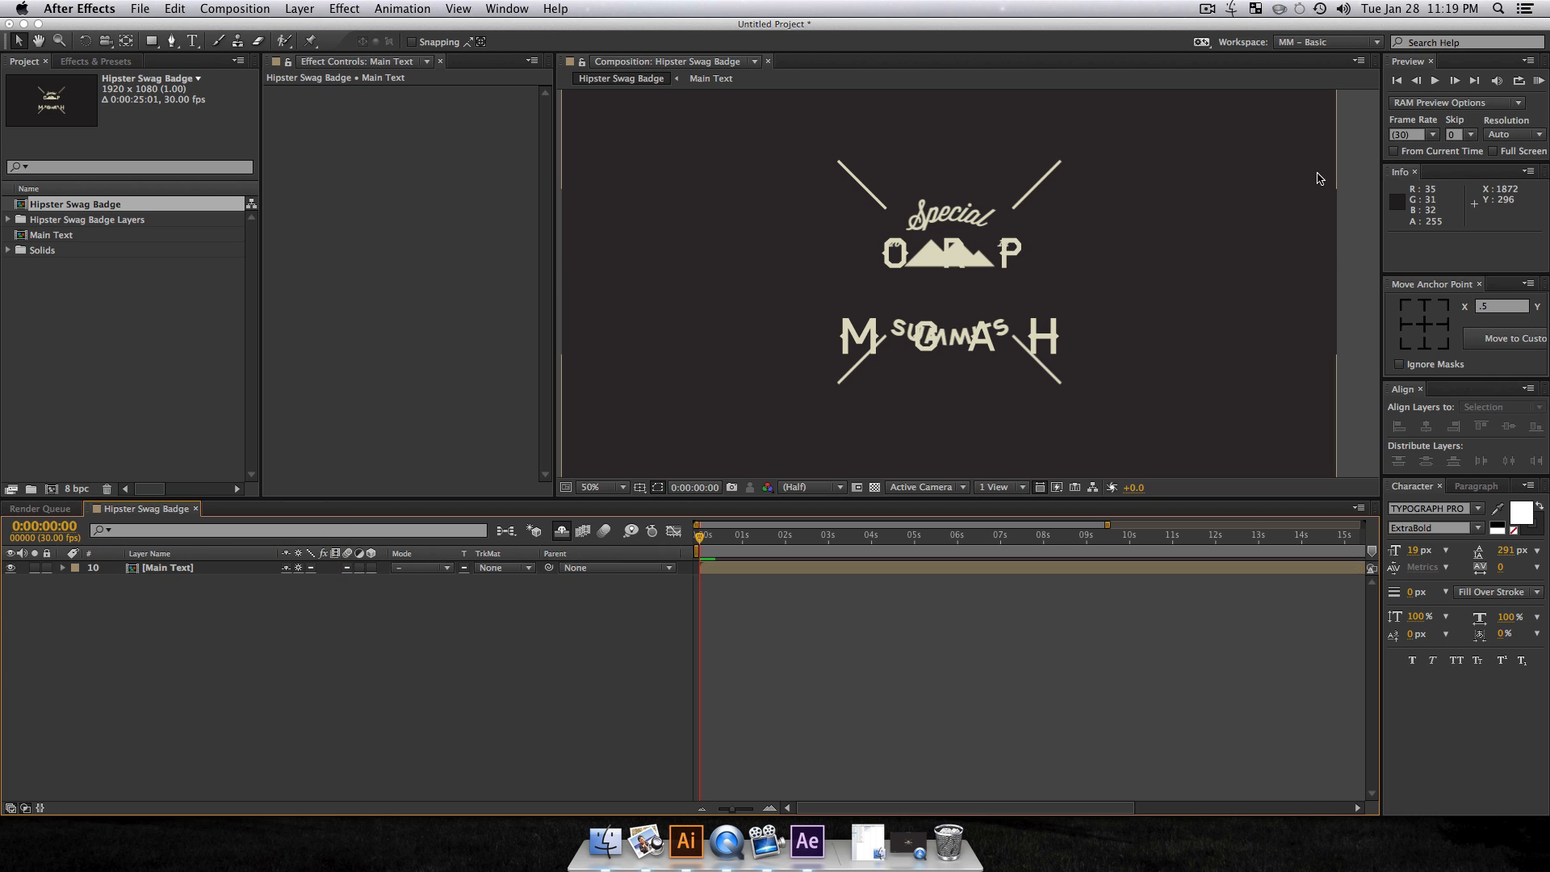
Step: Go to 0:00:01:27 and draw a rectangle shape on a new layer that fully covers the word MOGRAPH
left_click_drag(755, 541, 779, 538)
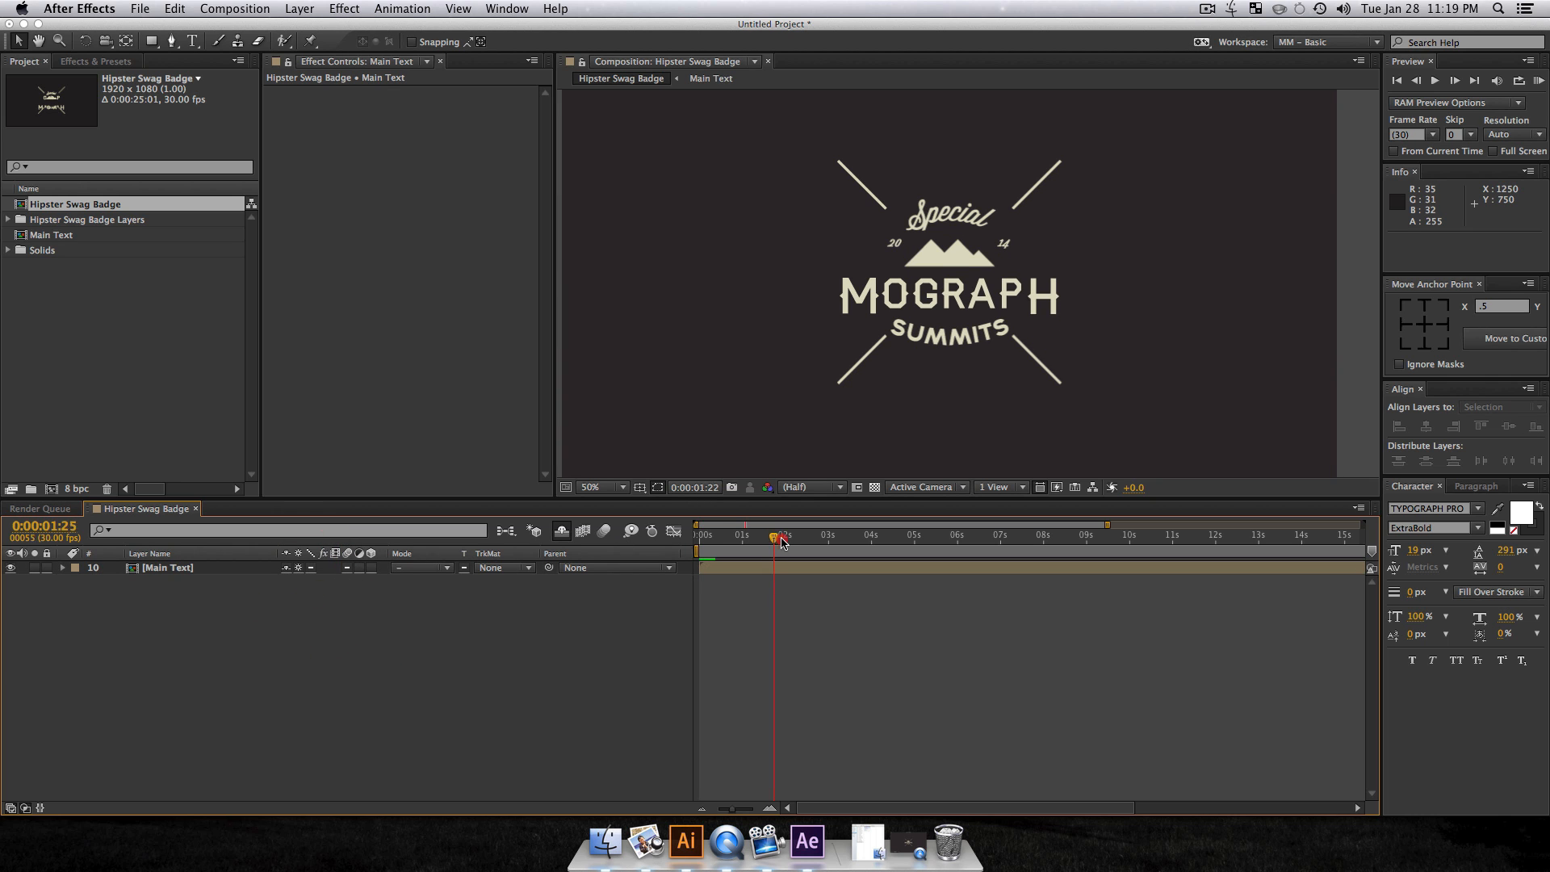
left_click(163, 650)
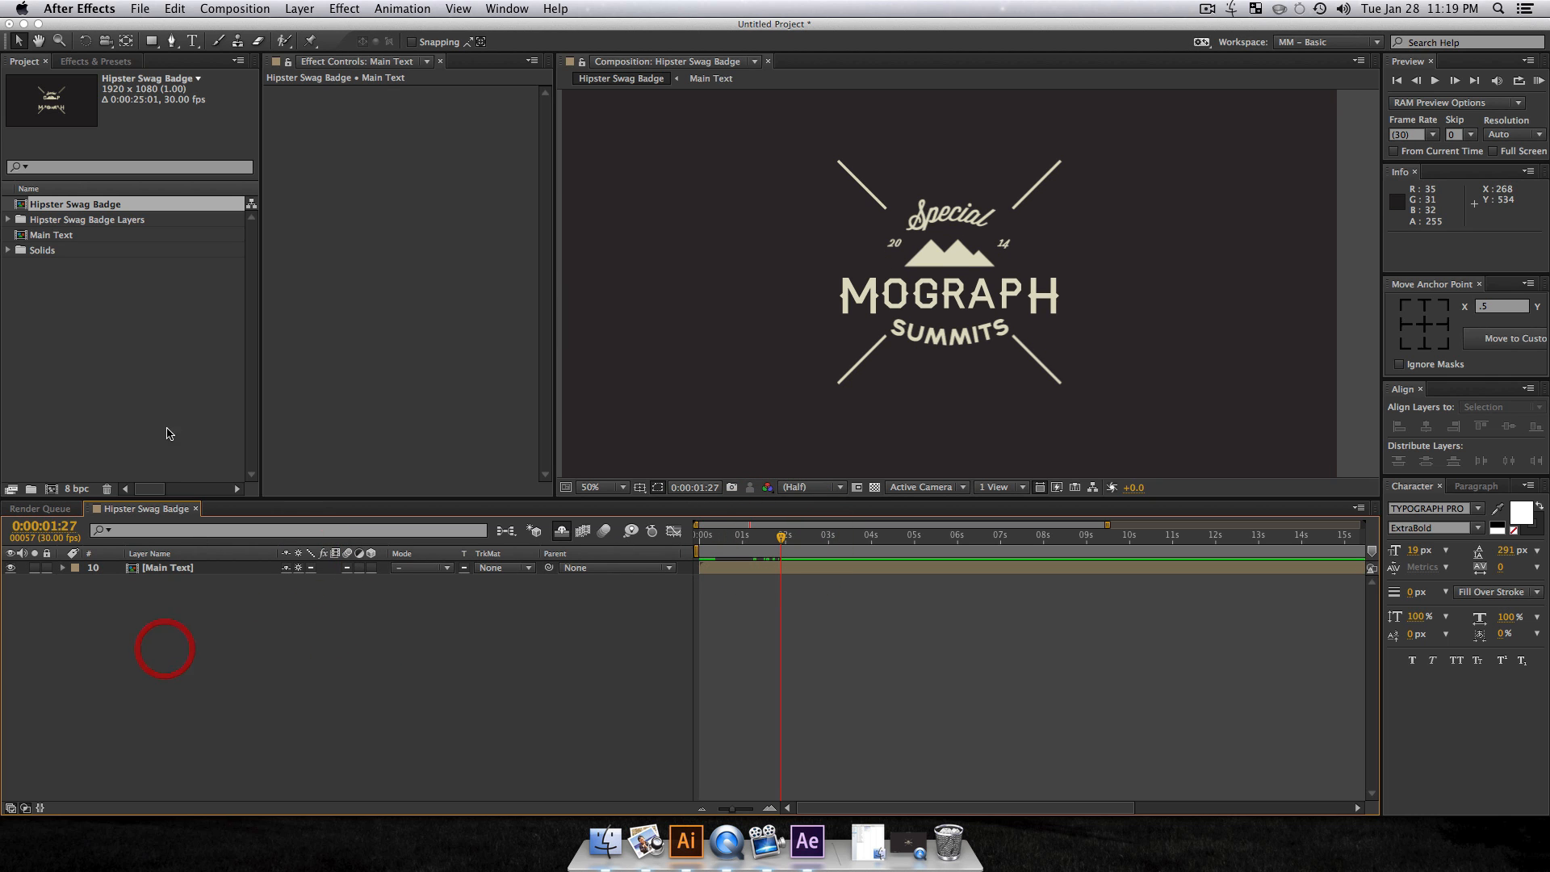
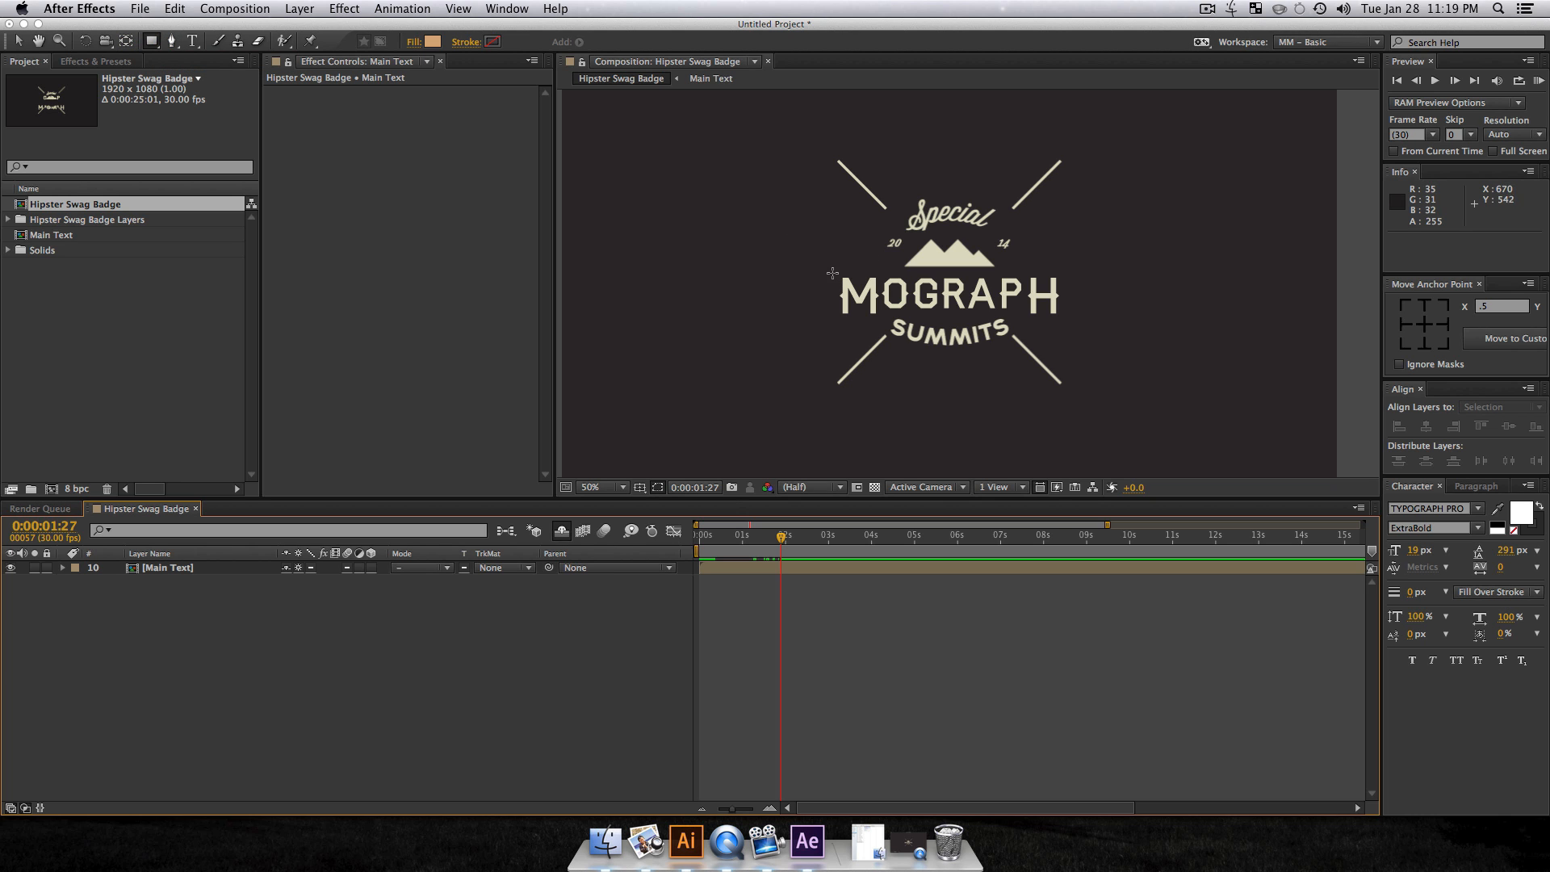
left_click_drag(826, 273, 1079, 315)
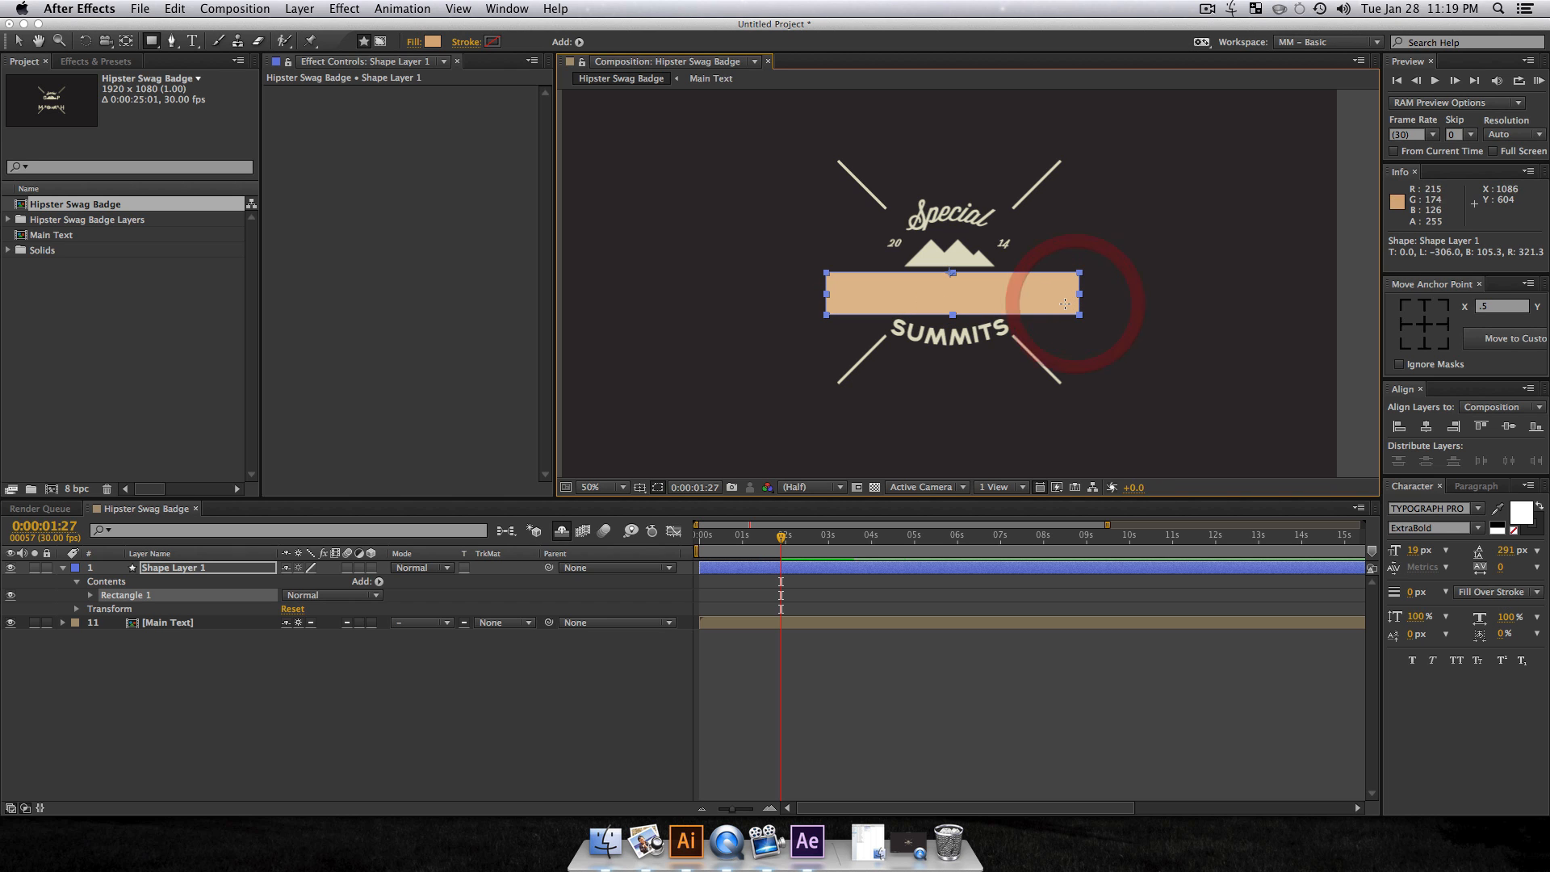
Step: Move the rectangle's anchor point to its centre and centre the rectangle horizontally in the composition
left_click(1426, 328)
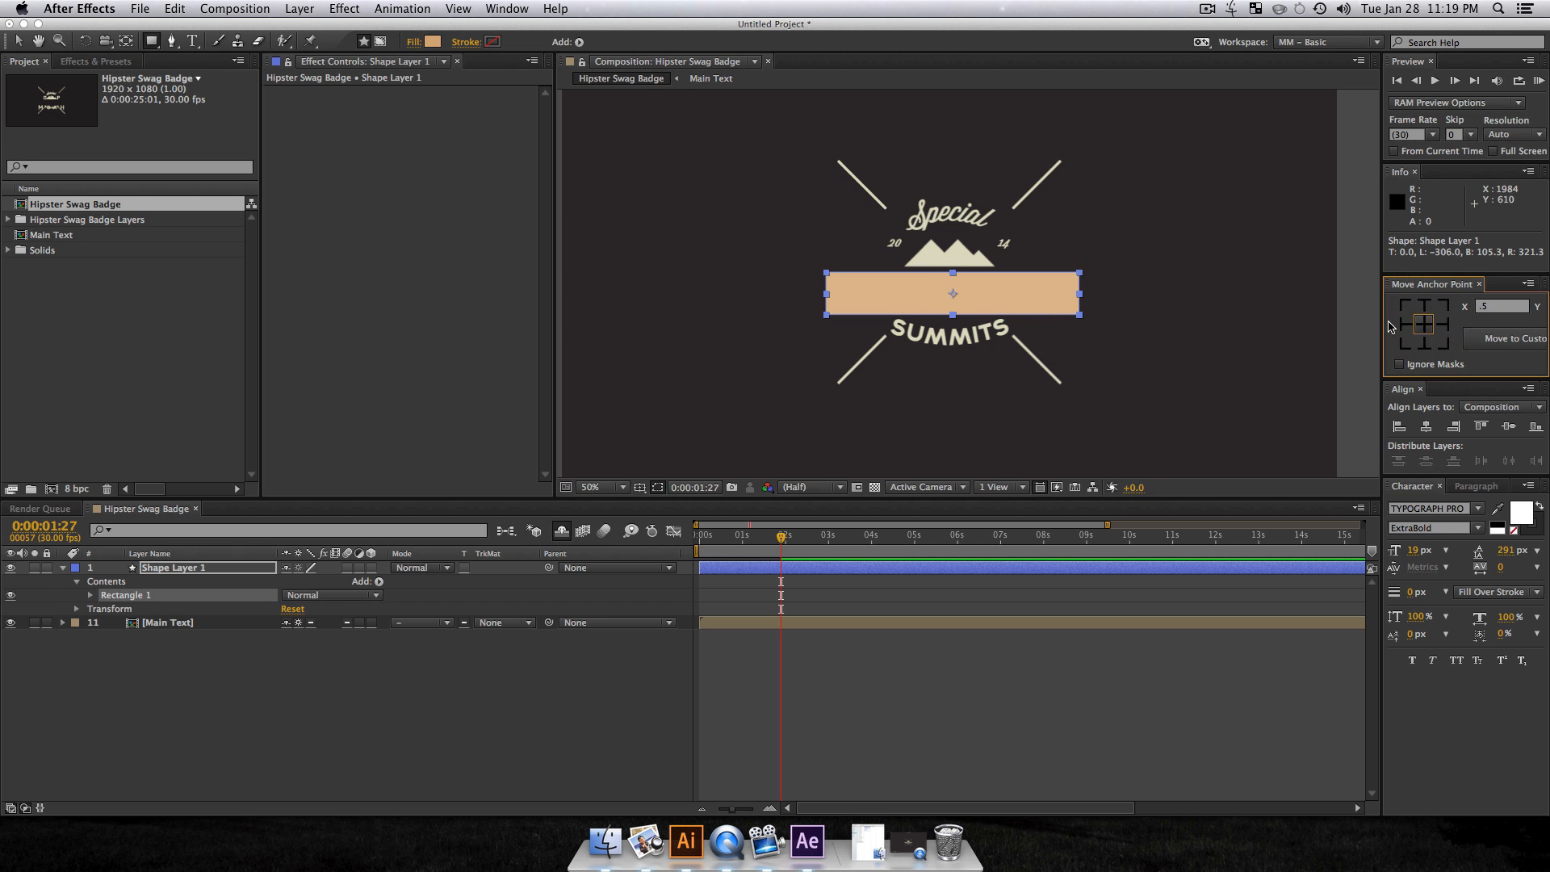
left_click(1425, 426)
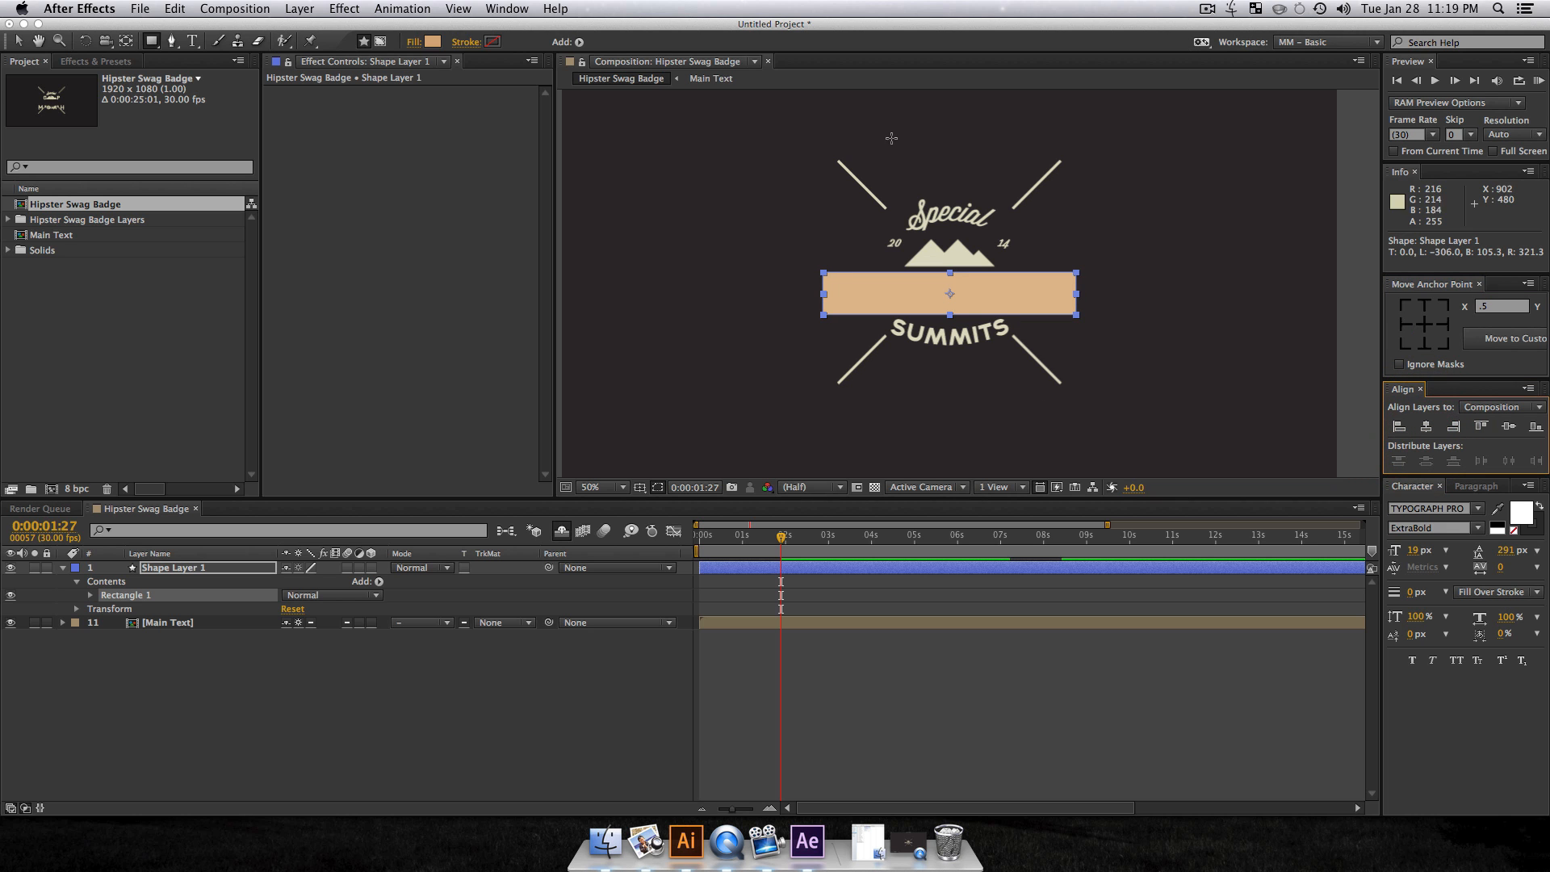
key("v")
left_click(218, 751)
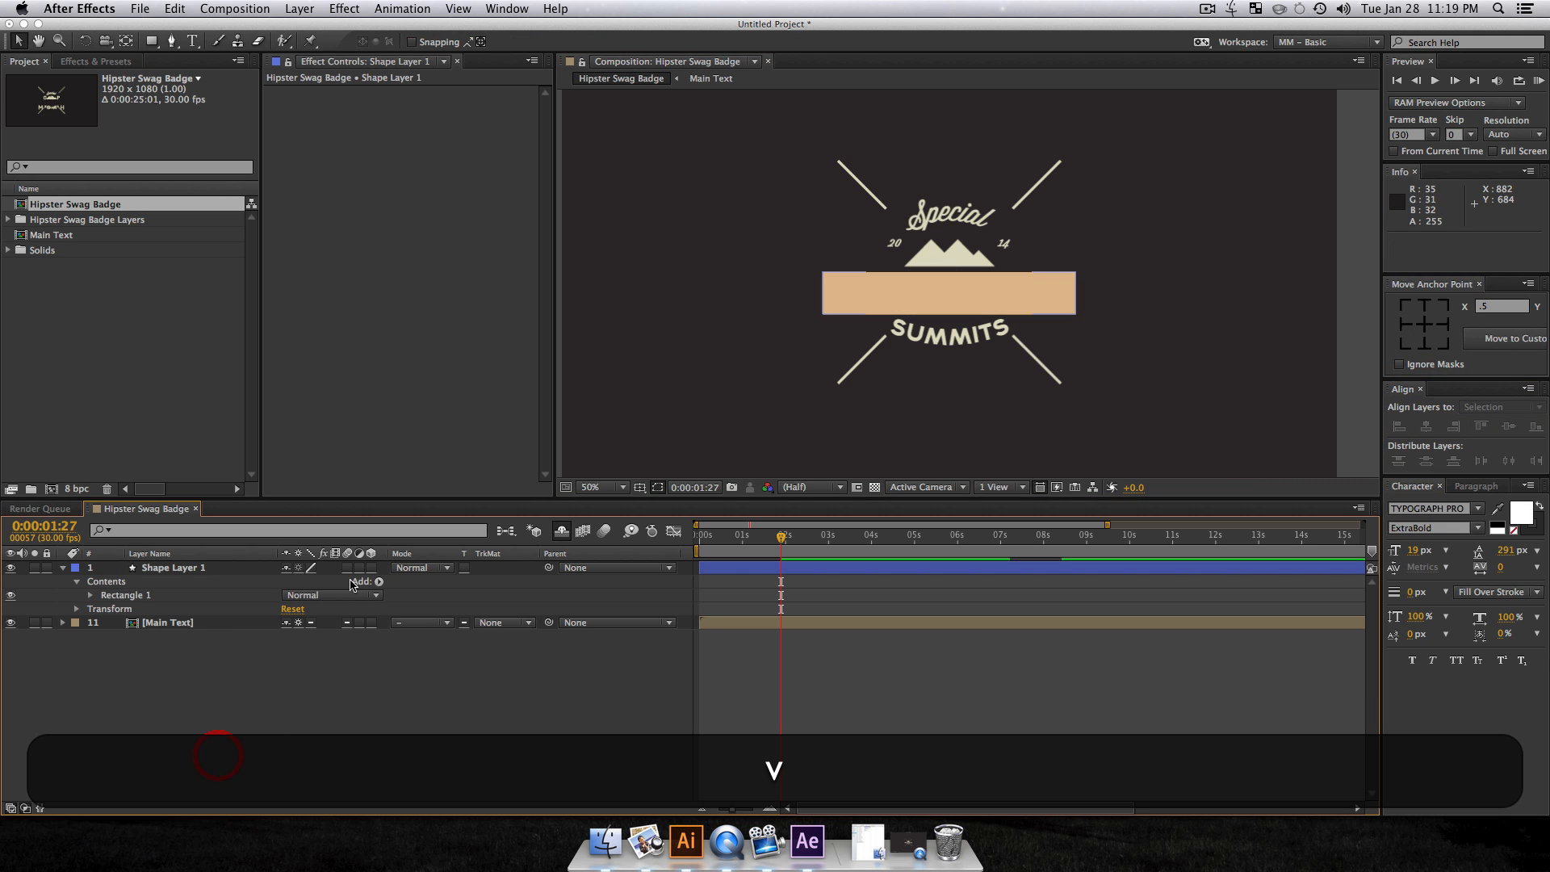
Step: Show the hidden shy layers and rename the rectangle's shape layer to Main Text Mask
left_click(561, 531)
left_click(170, 567)
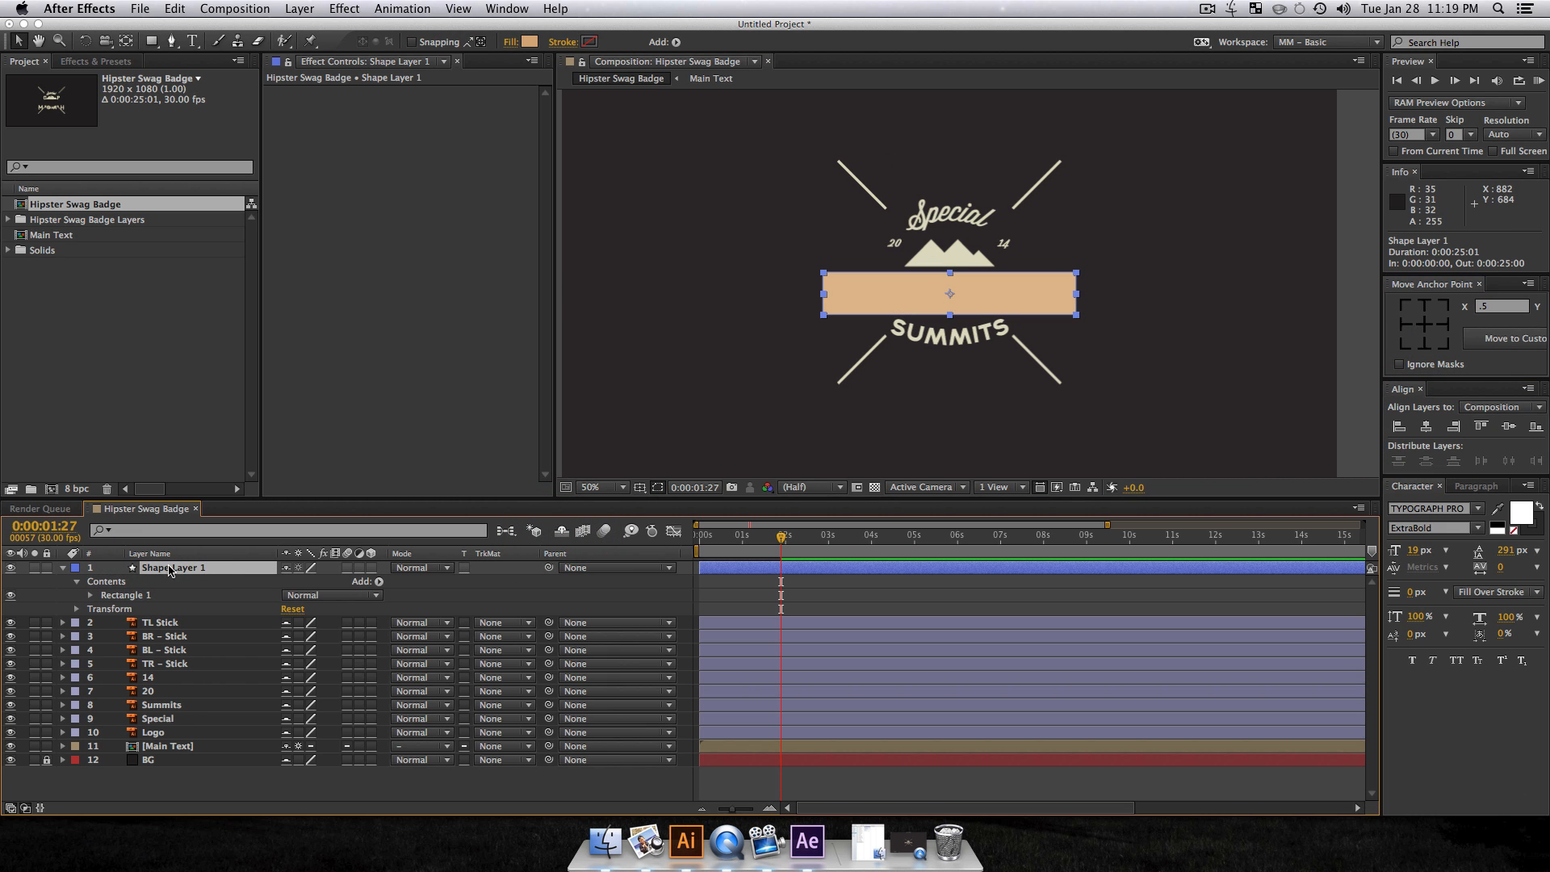
key("Return")
type("Main Text")
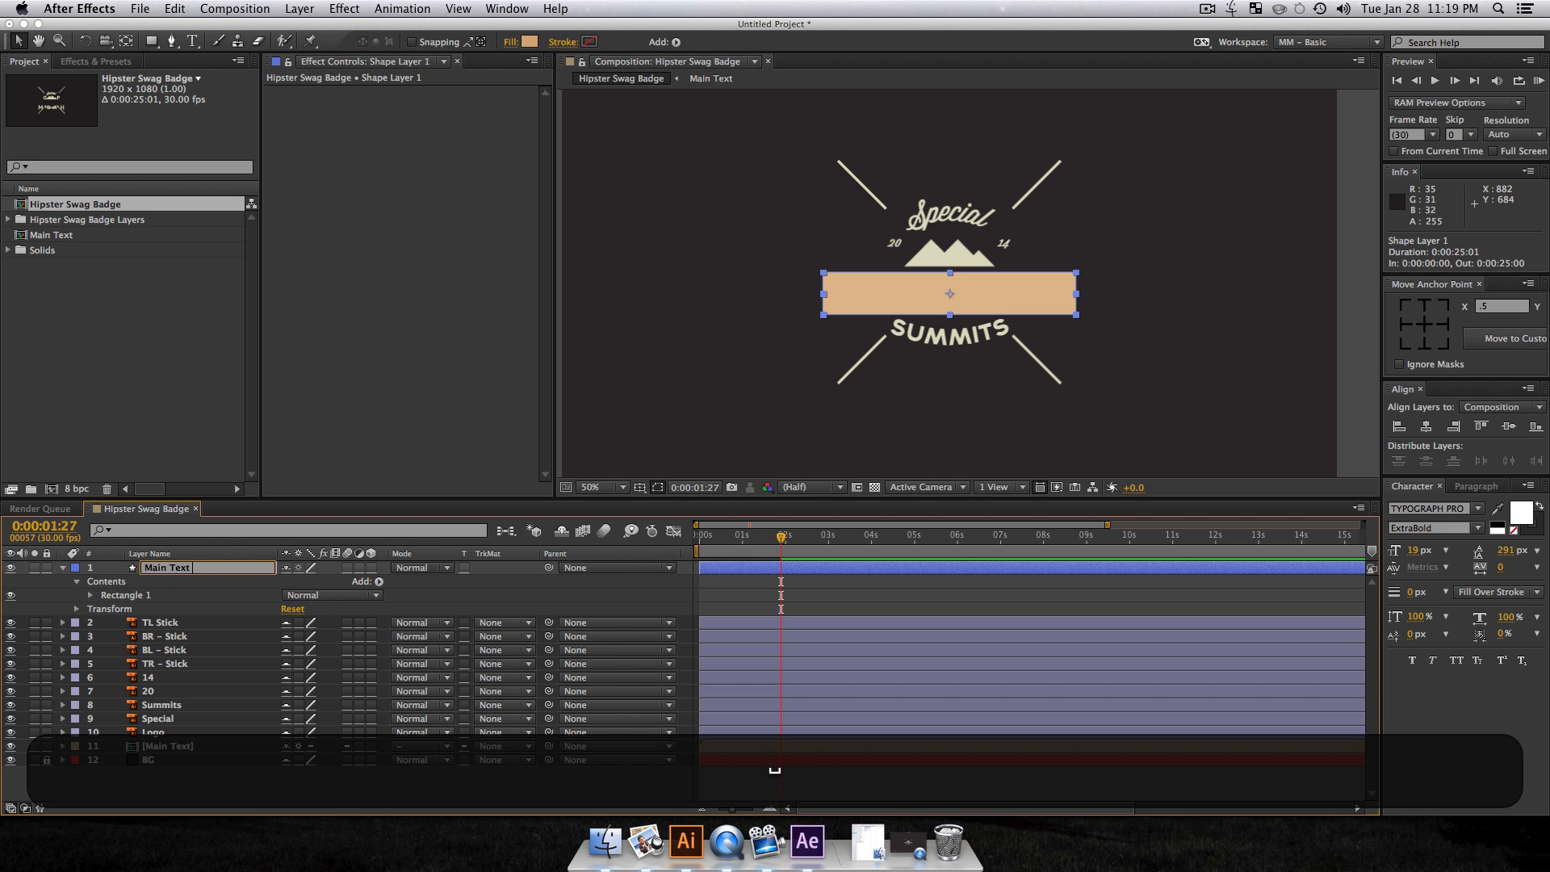
type(" Mask")
key("Return")
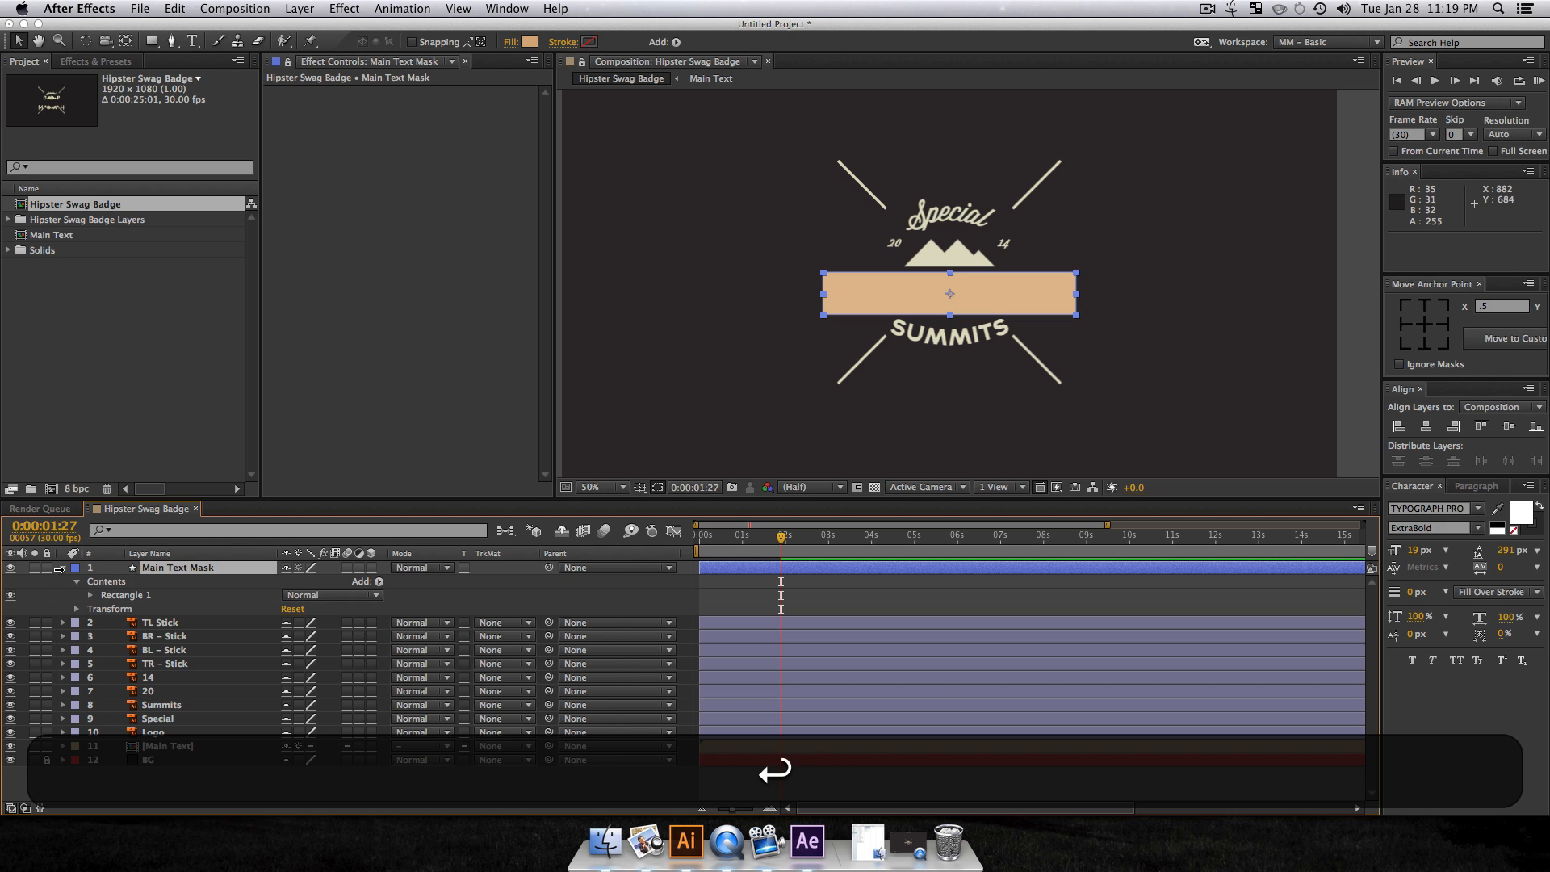
Step: Move Main Text Mask directly above the Main Text layer and set Main Text to use it as an Alpha Matte
left_click_drag(194, 575, 179, 738)
left_click(179, 745)
left_click(504, 747)
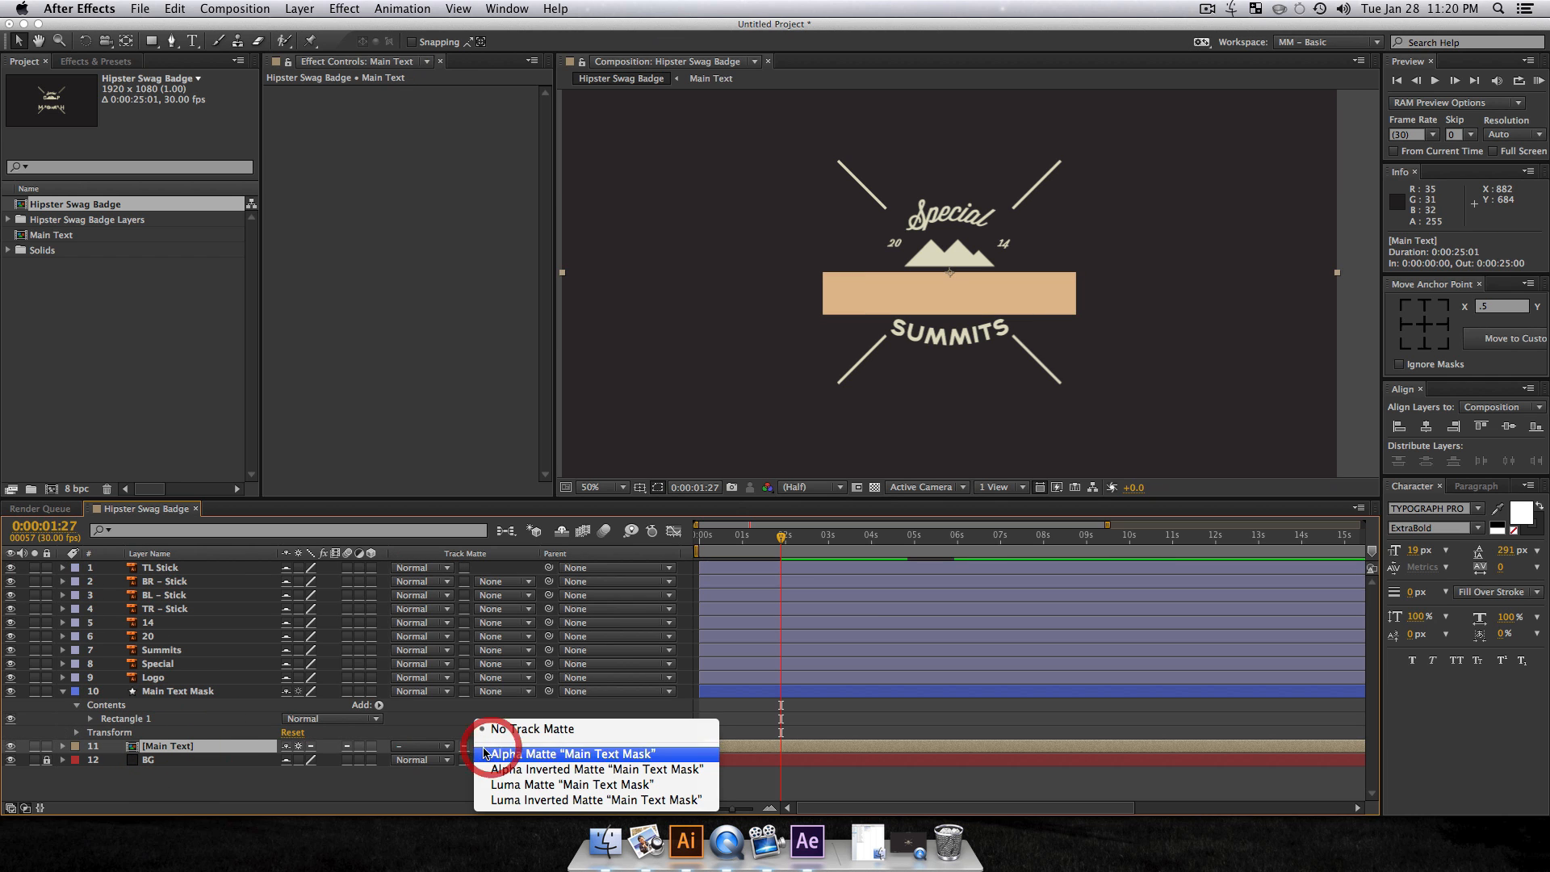
left_click(507, 753)
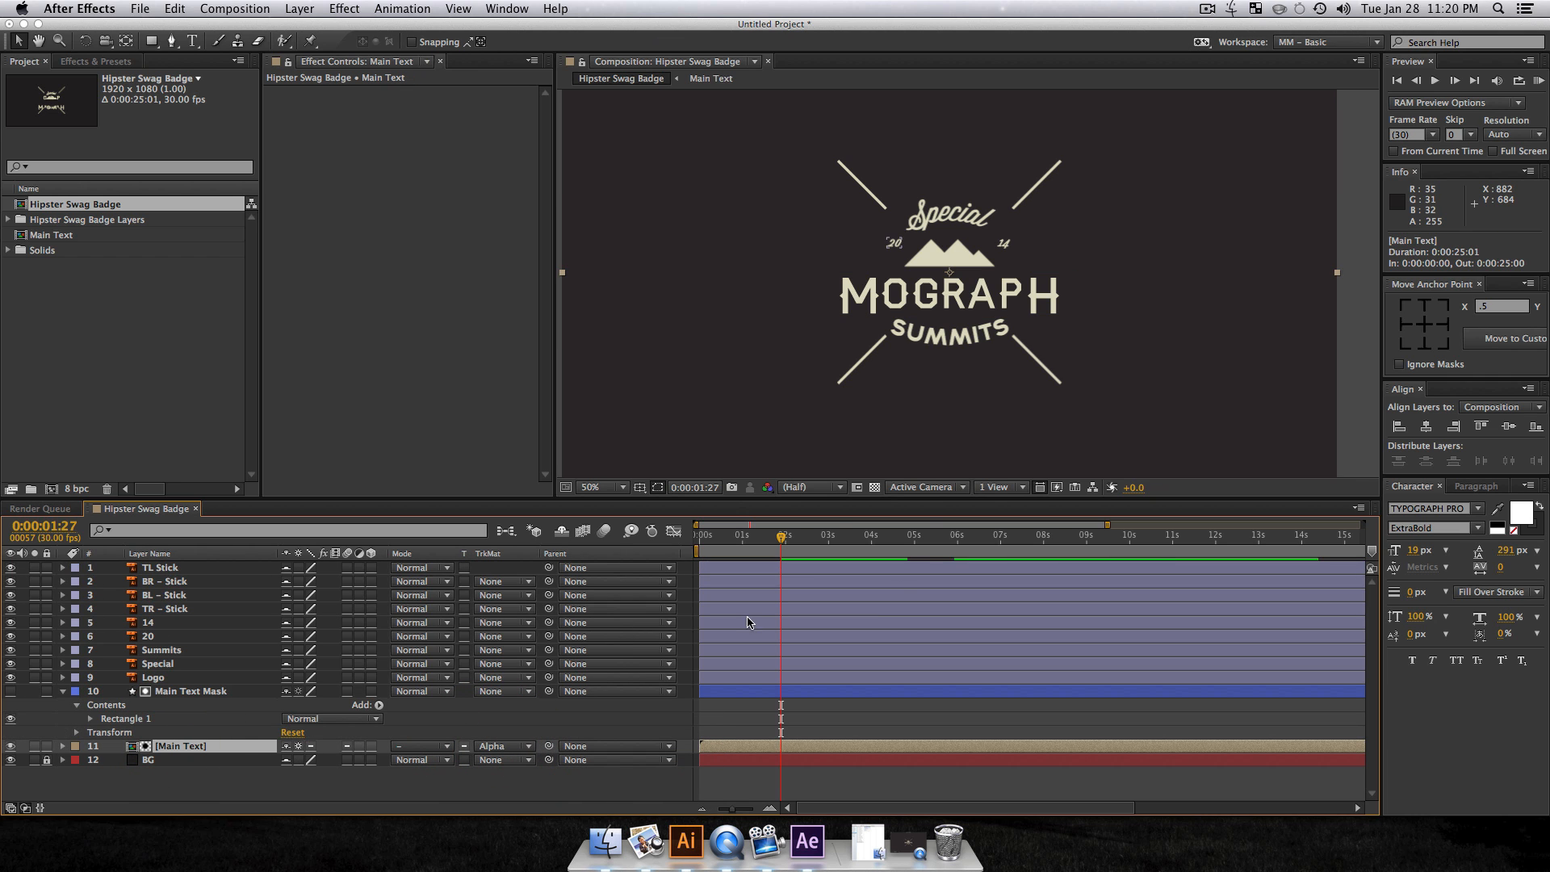
Step: Play the matted letter animation from the start of the timeline and stop it once all the letters are in place
left_click_drag(776, 540, 693, 549)
key("space")
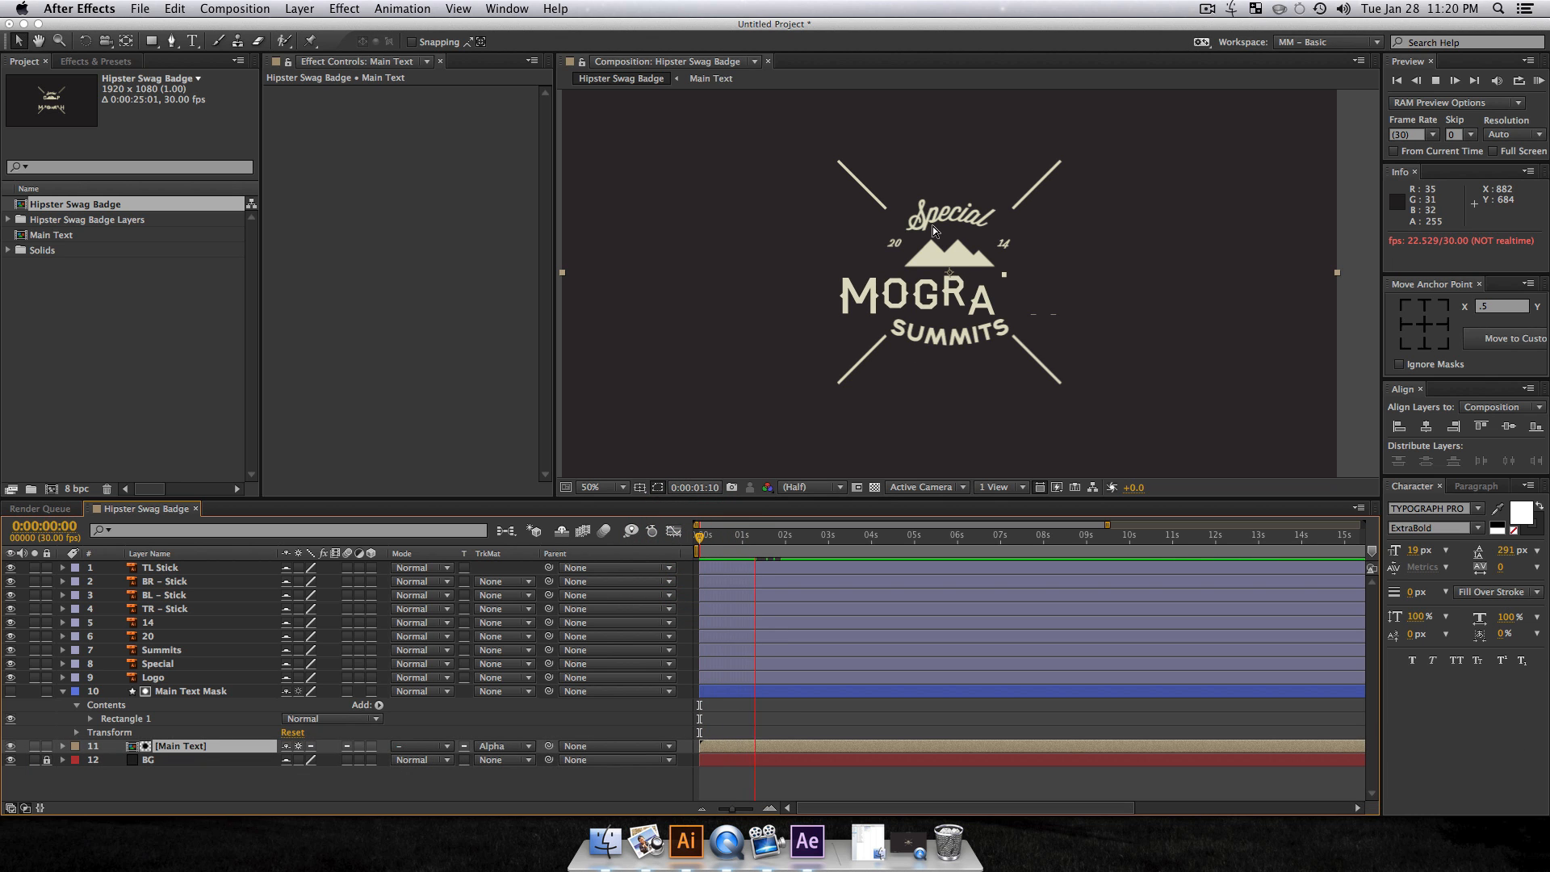
key("space")
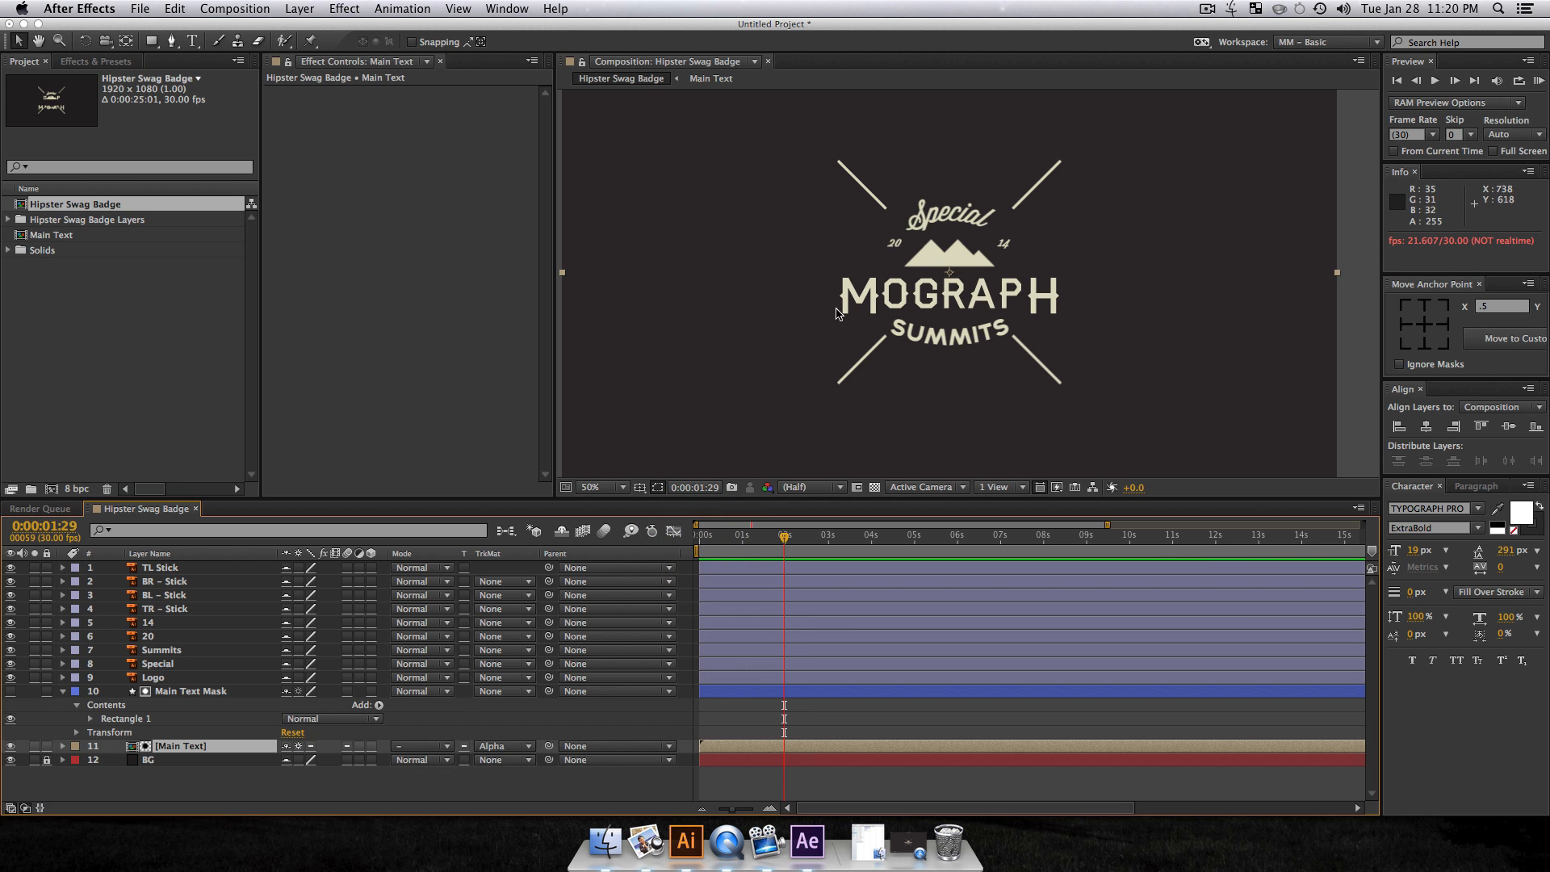
Step: Preview the matted letter animation from the start of the timeline and end the work area at 0:00:02:18
left_click(192, 693)
left_click(1210, 290)
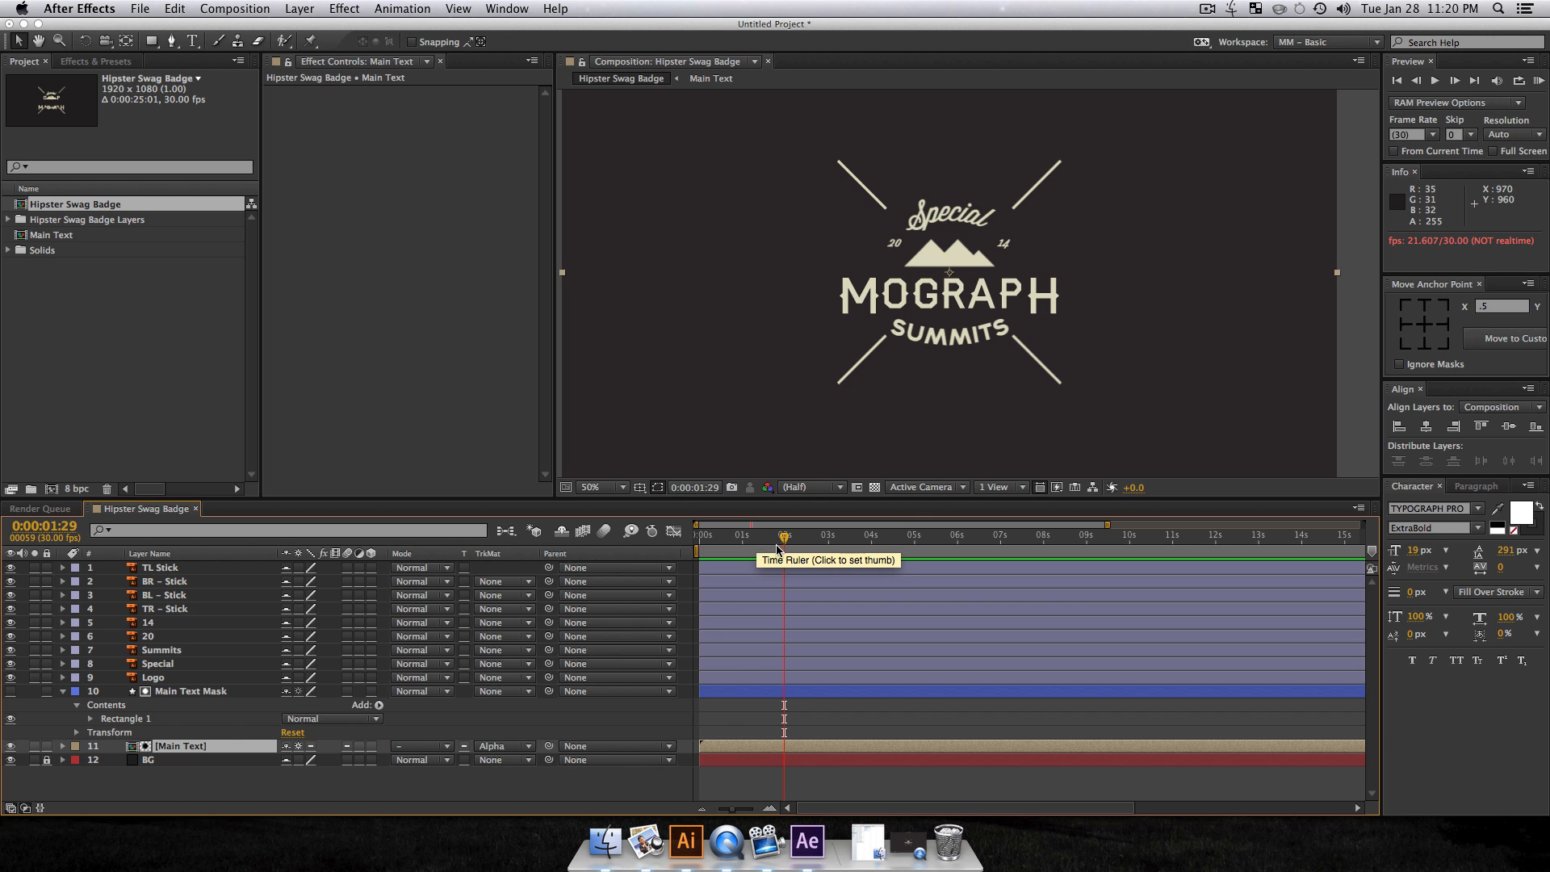
left_click_drag(781, 539, 696, 549)
key("space")
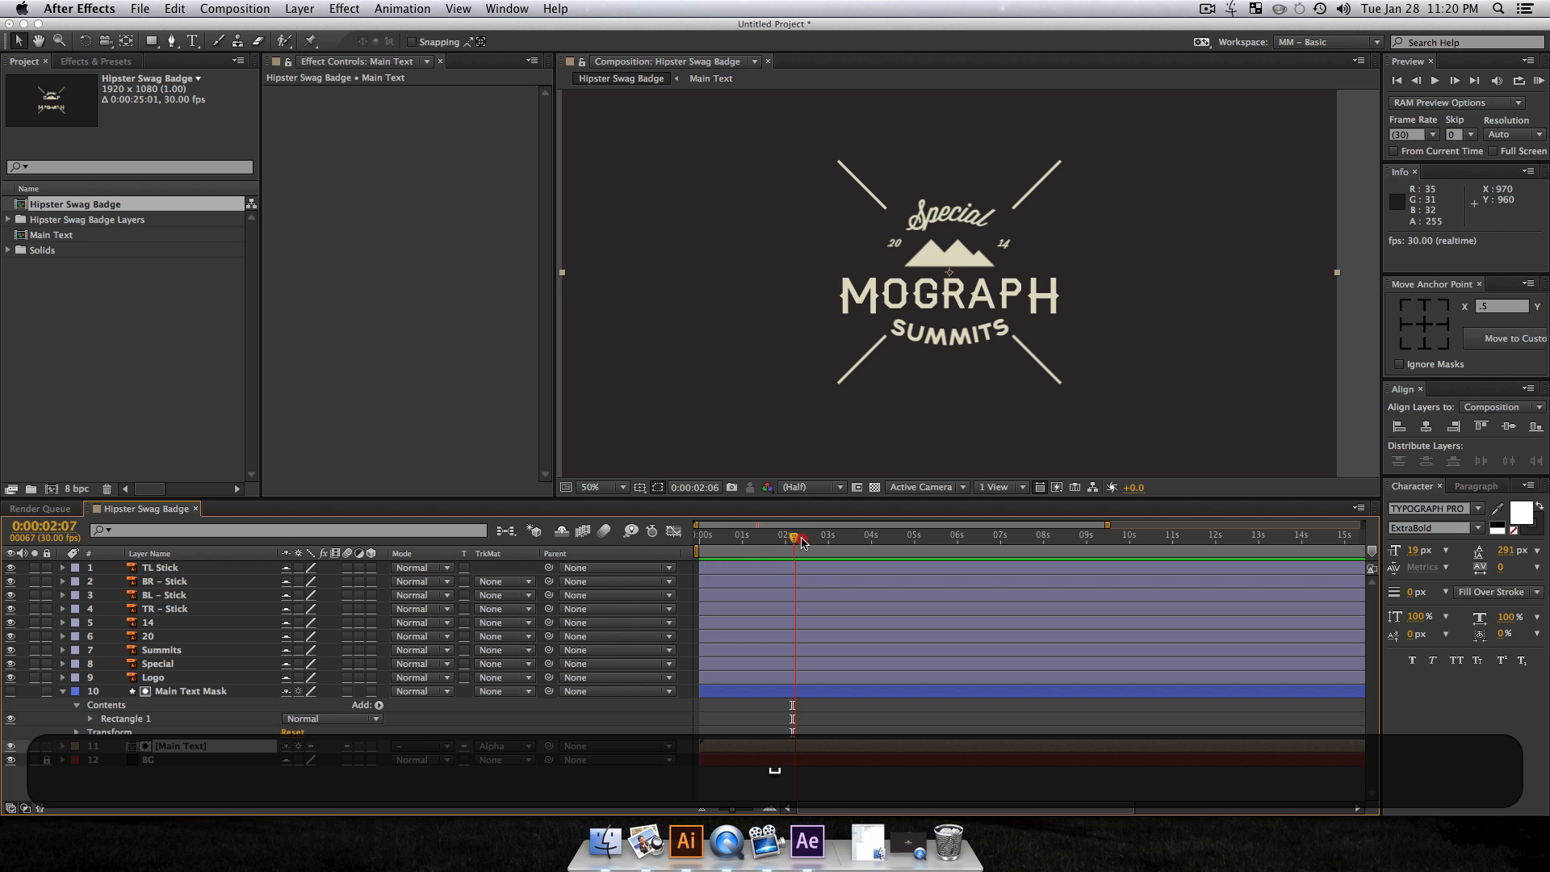
key("n")
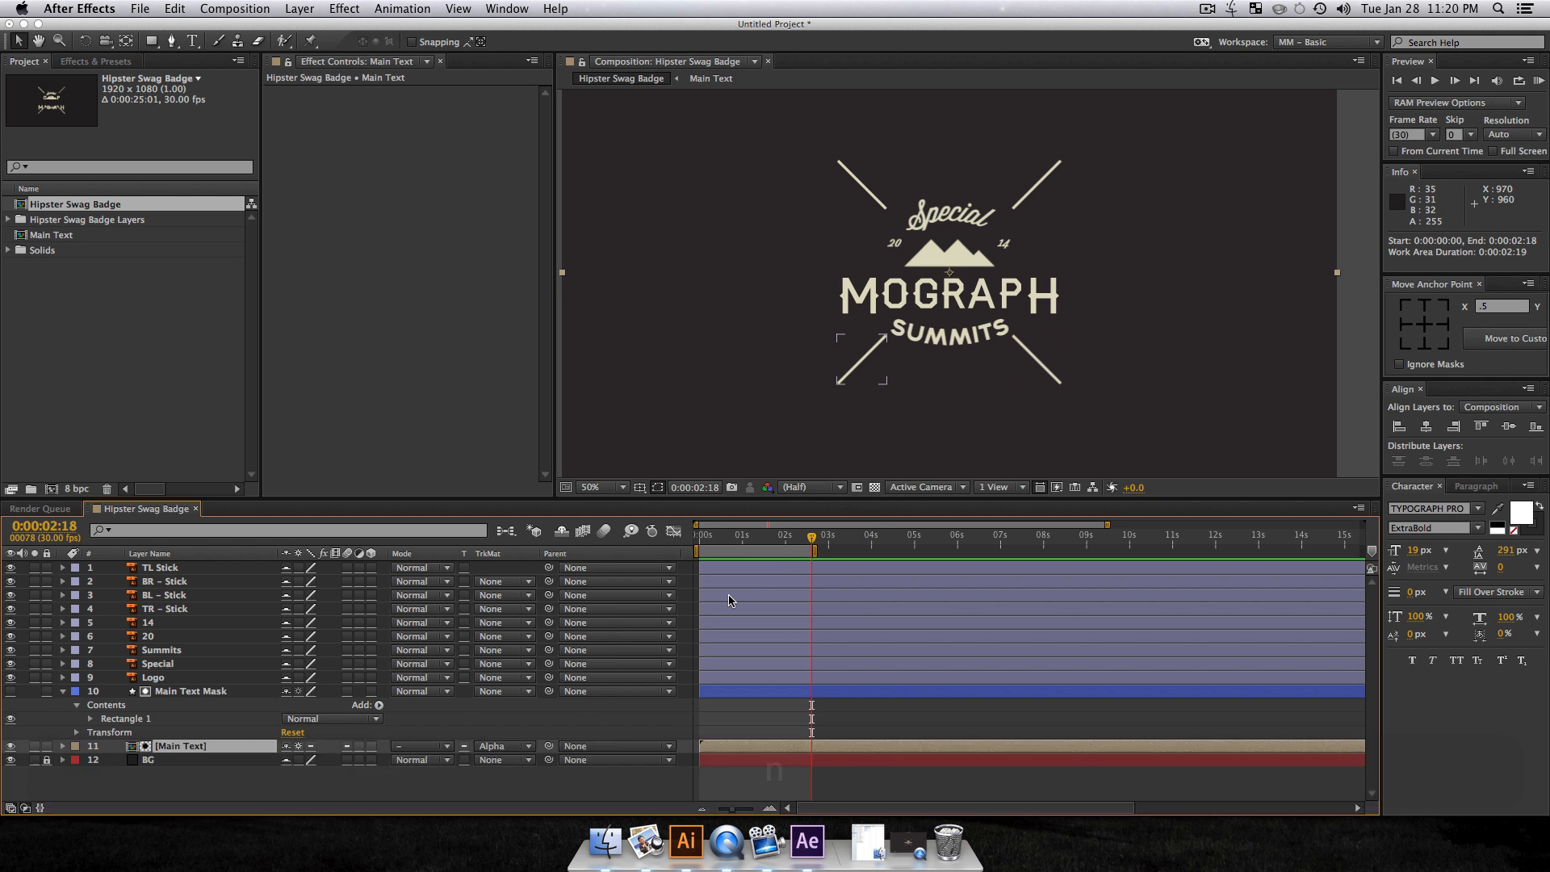
Step: Collapse all layers' properties, mark Main Text Mask, Main Text and BG as shy, and hide the shy layers
key("super+a")
key("u")
left_click(460, 780)
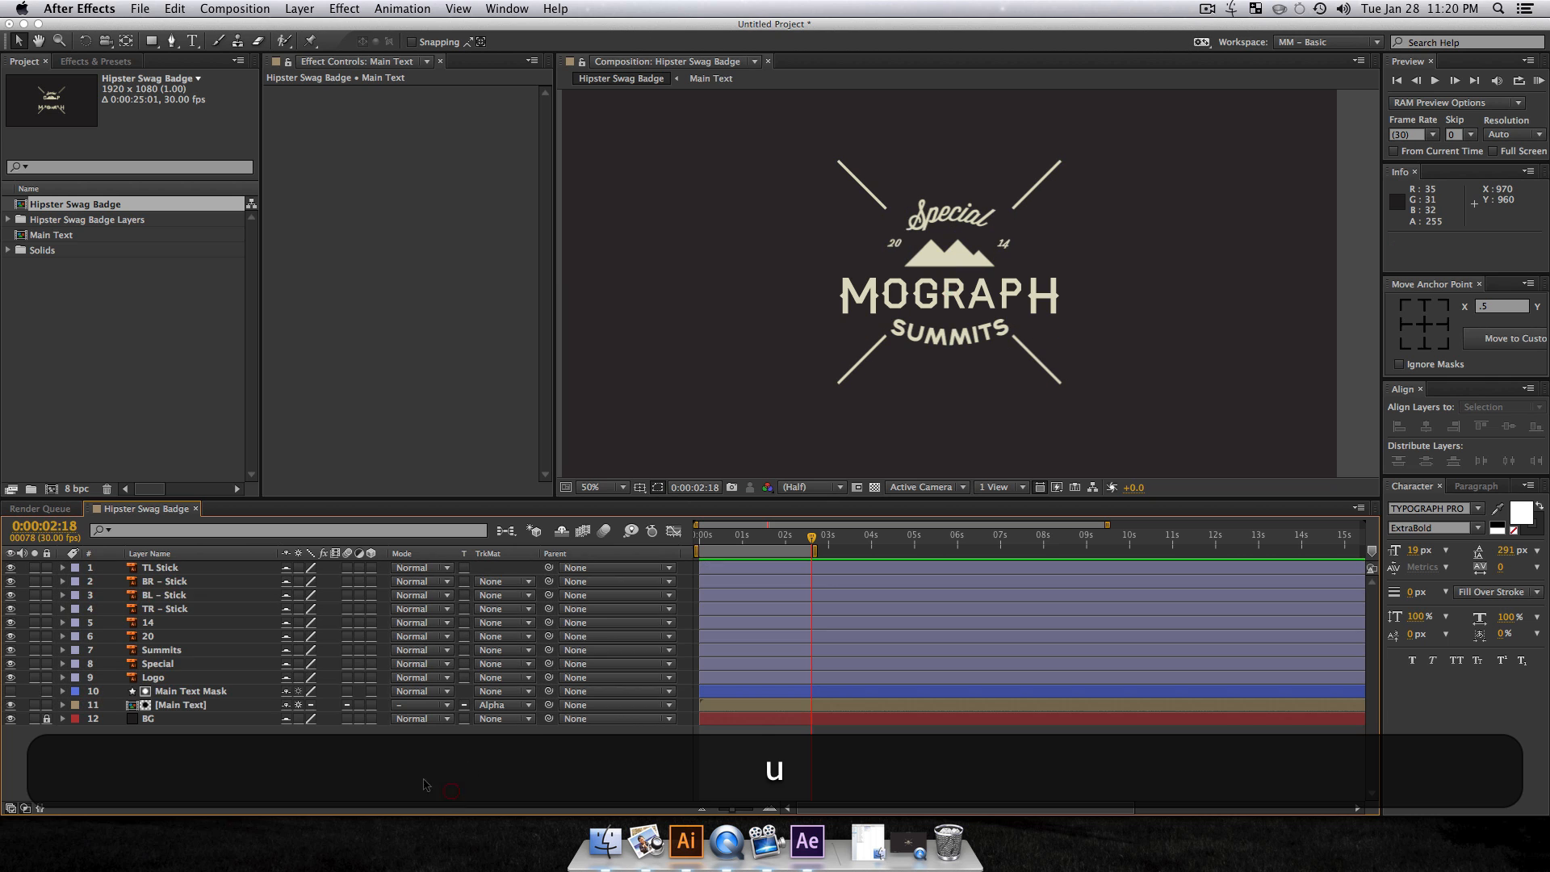
left_click_drag(285, 720, 286, 545)
left_click(280, 805)
left_click(185, 691)
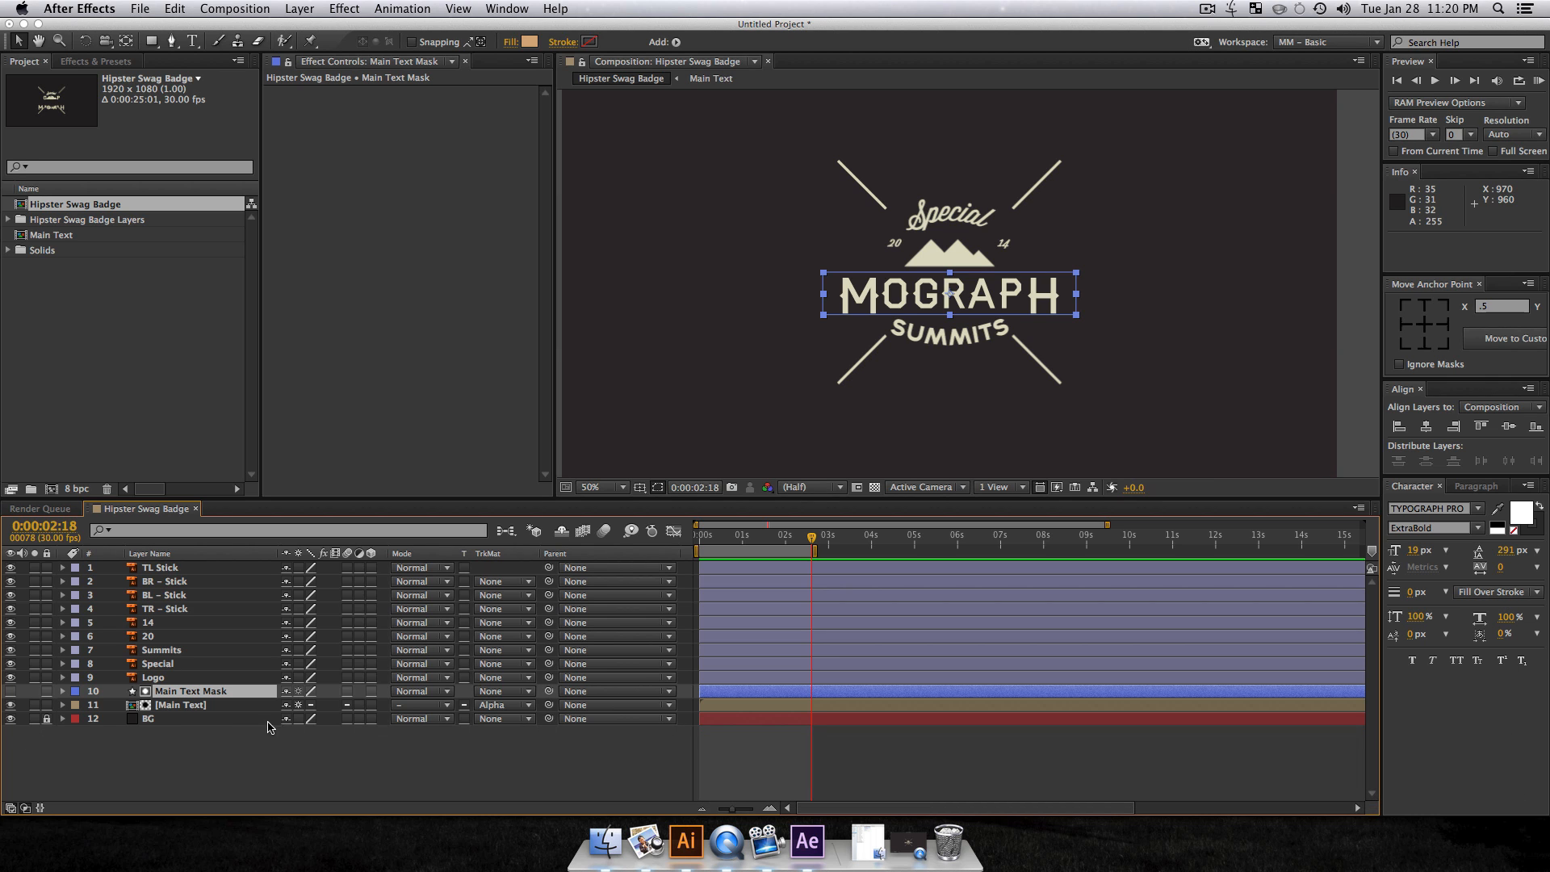
left_click_drag(286, 719, 286, 691)
left_click(562, 531)
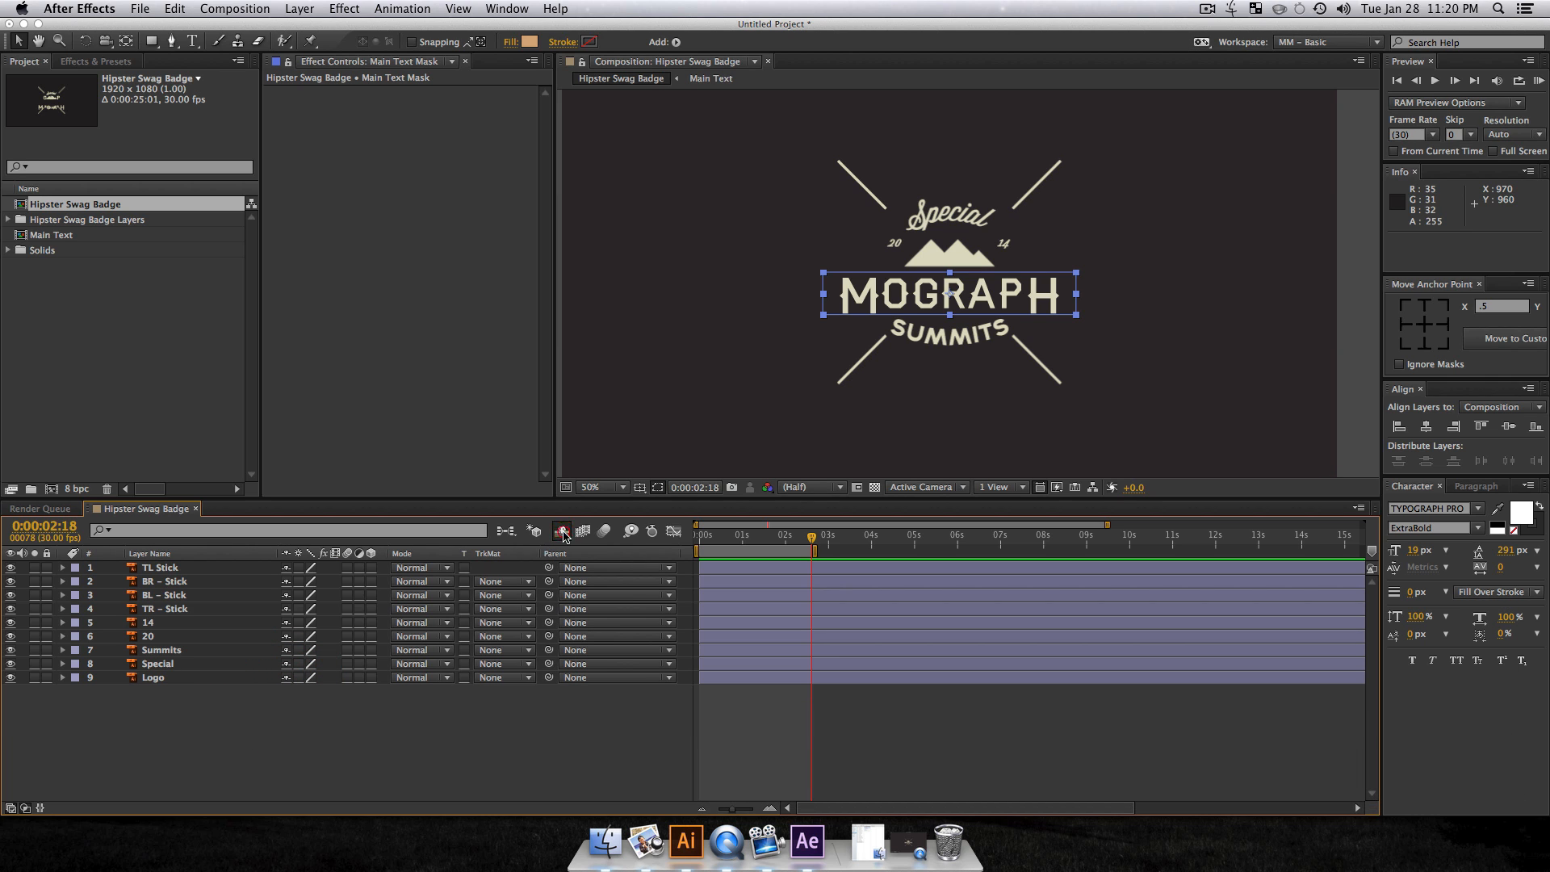
left_click(270, 740)
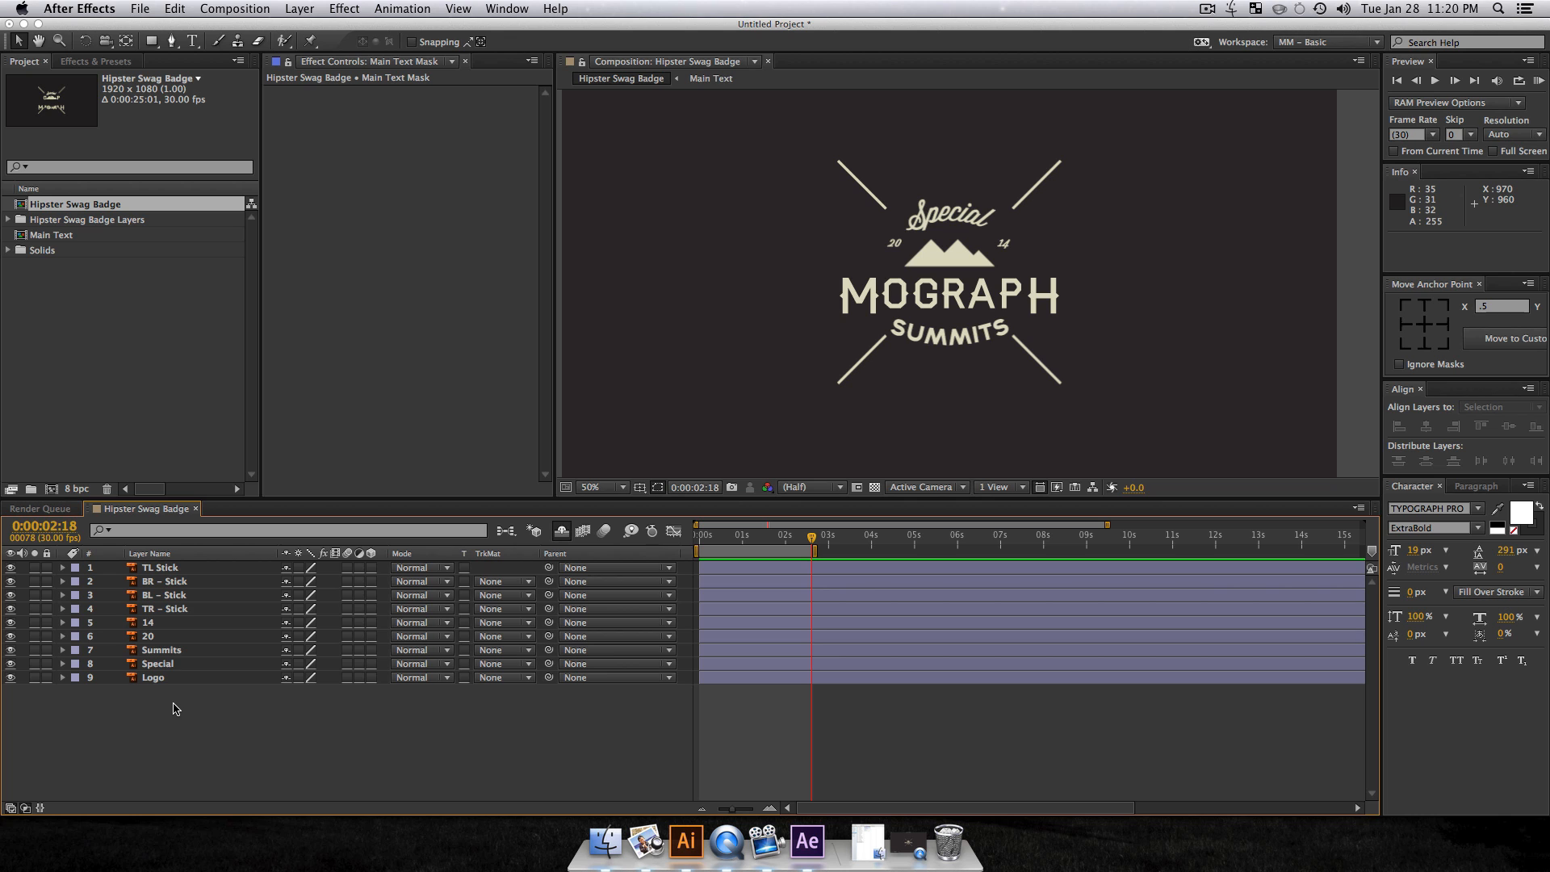
Step: With no layer selected, draw a circle as a new shape layer that fully covers the mountain logo
left_click(172, 679)
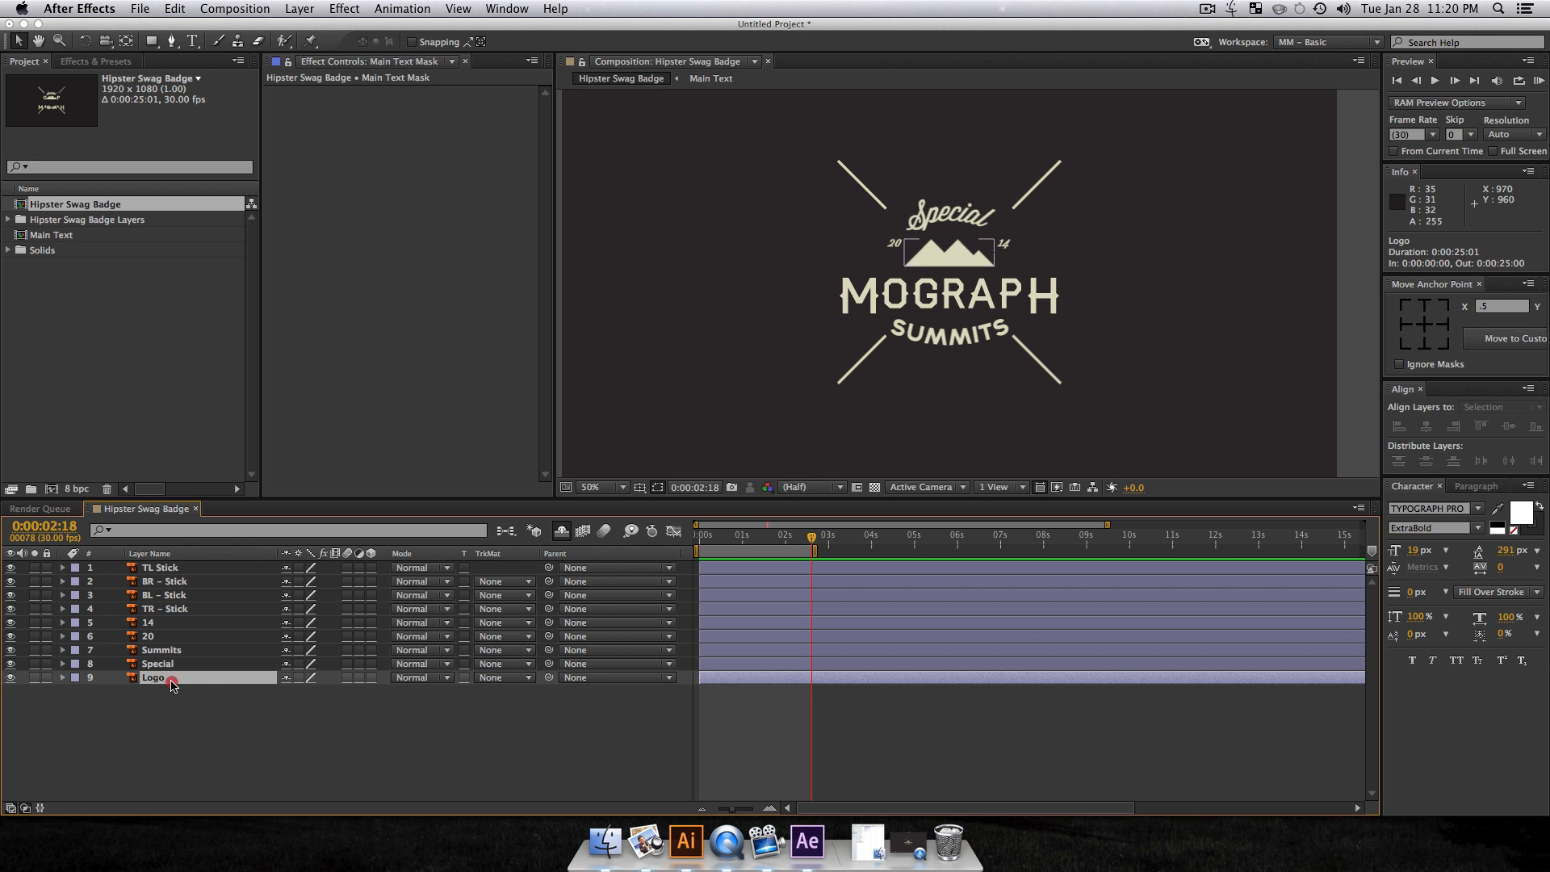
left_click(365, 779)
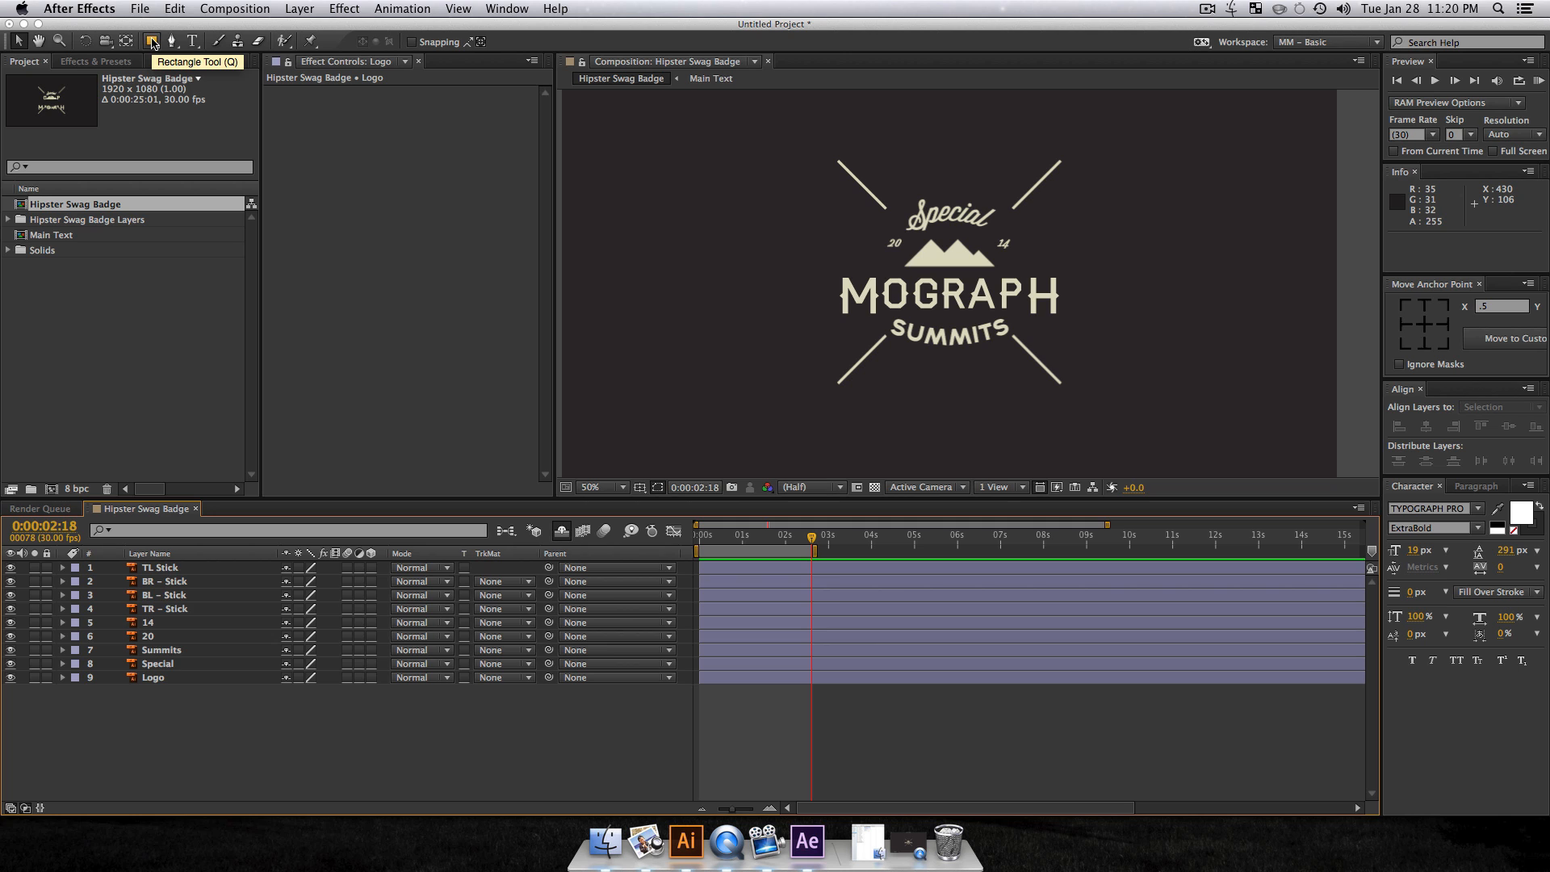
key("q")
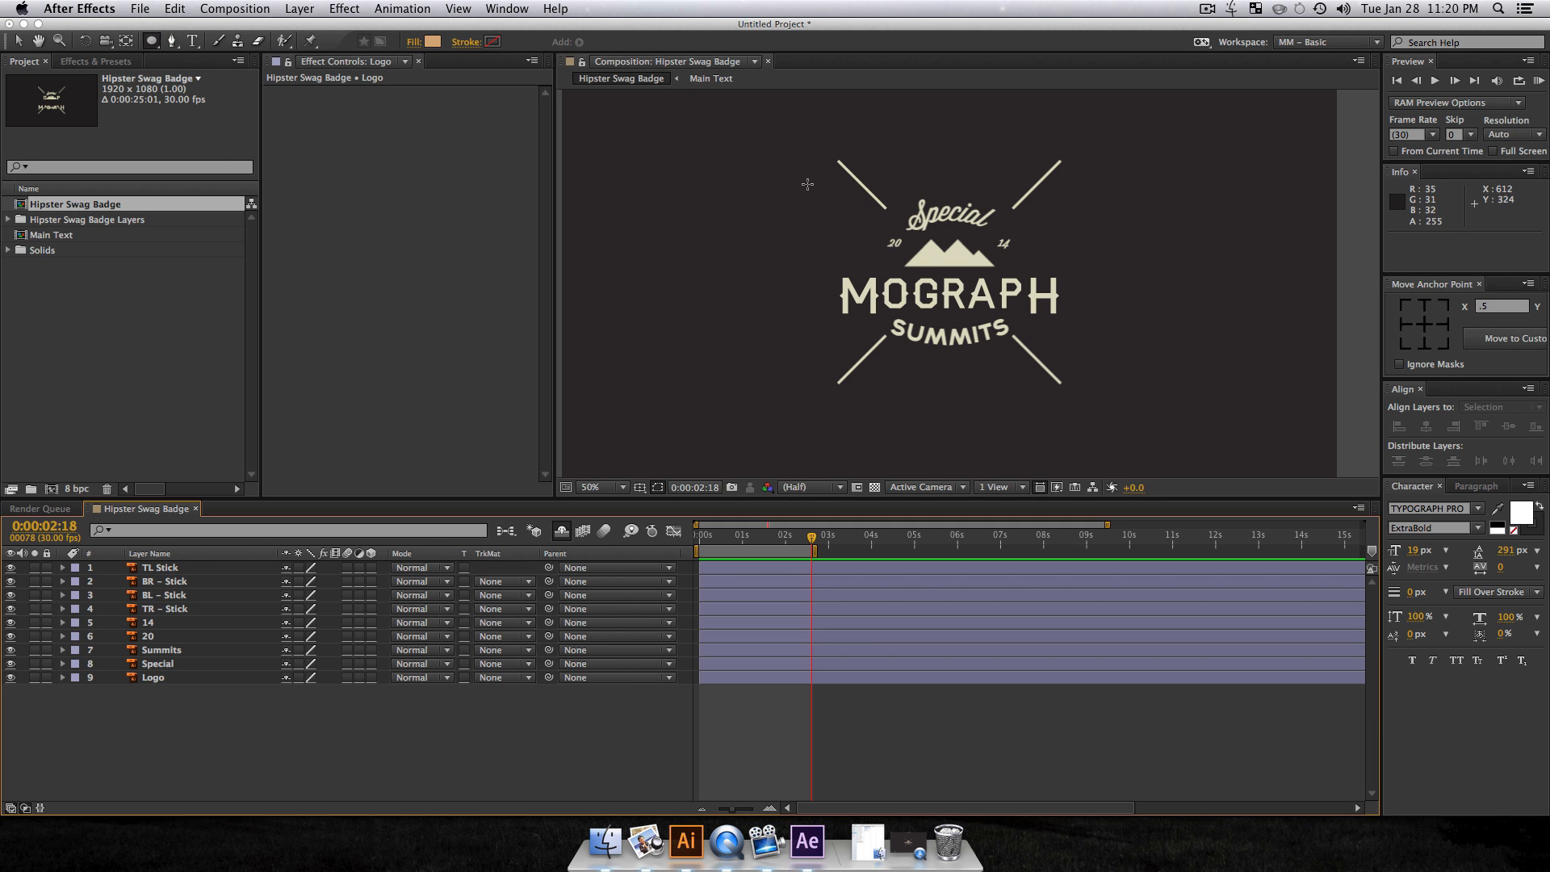
left_click_drag(878, 196, 1017, 336)
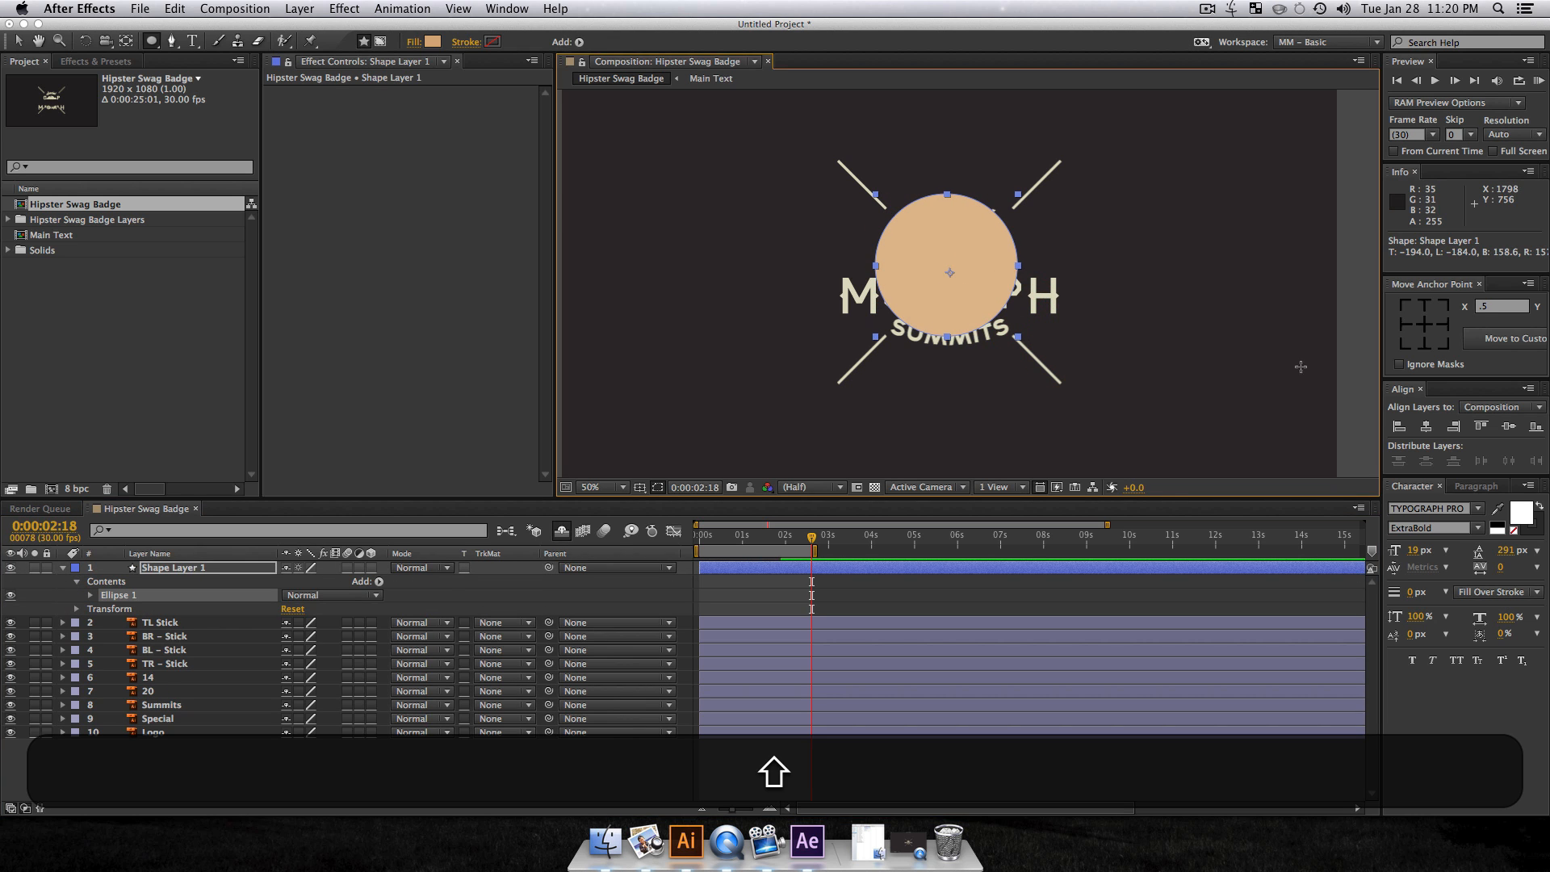
Step: Move the circle layer's anchor point to its centre and align the circle horizontally and vertically to the composition's centre
left_click(1423, 323)
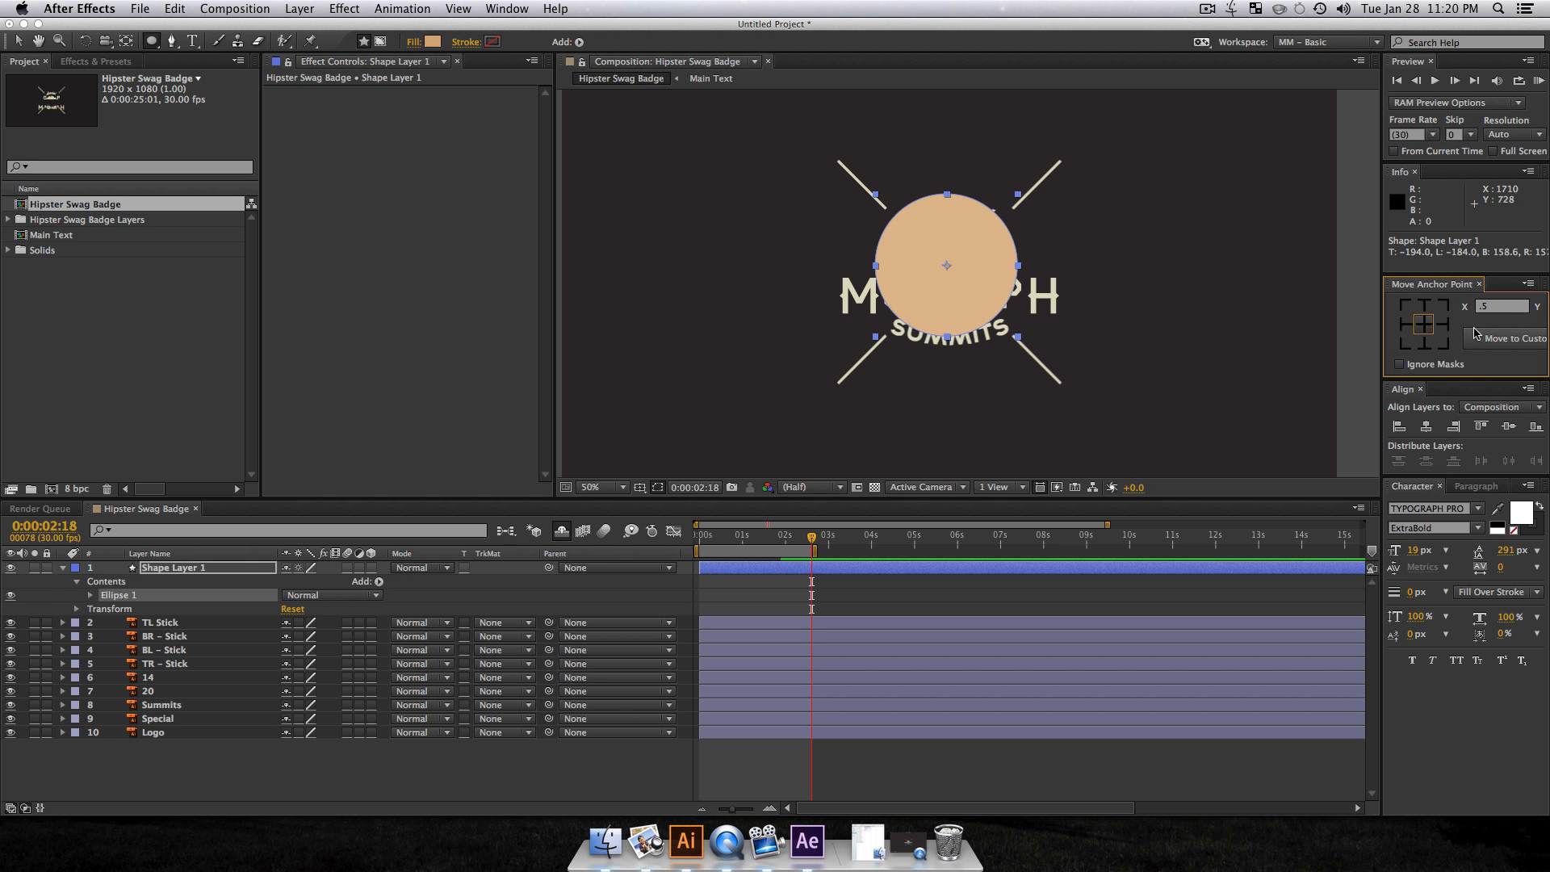
left_click(1427, 426)
left_click(1508, 425)
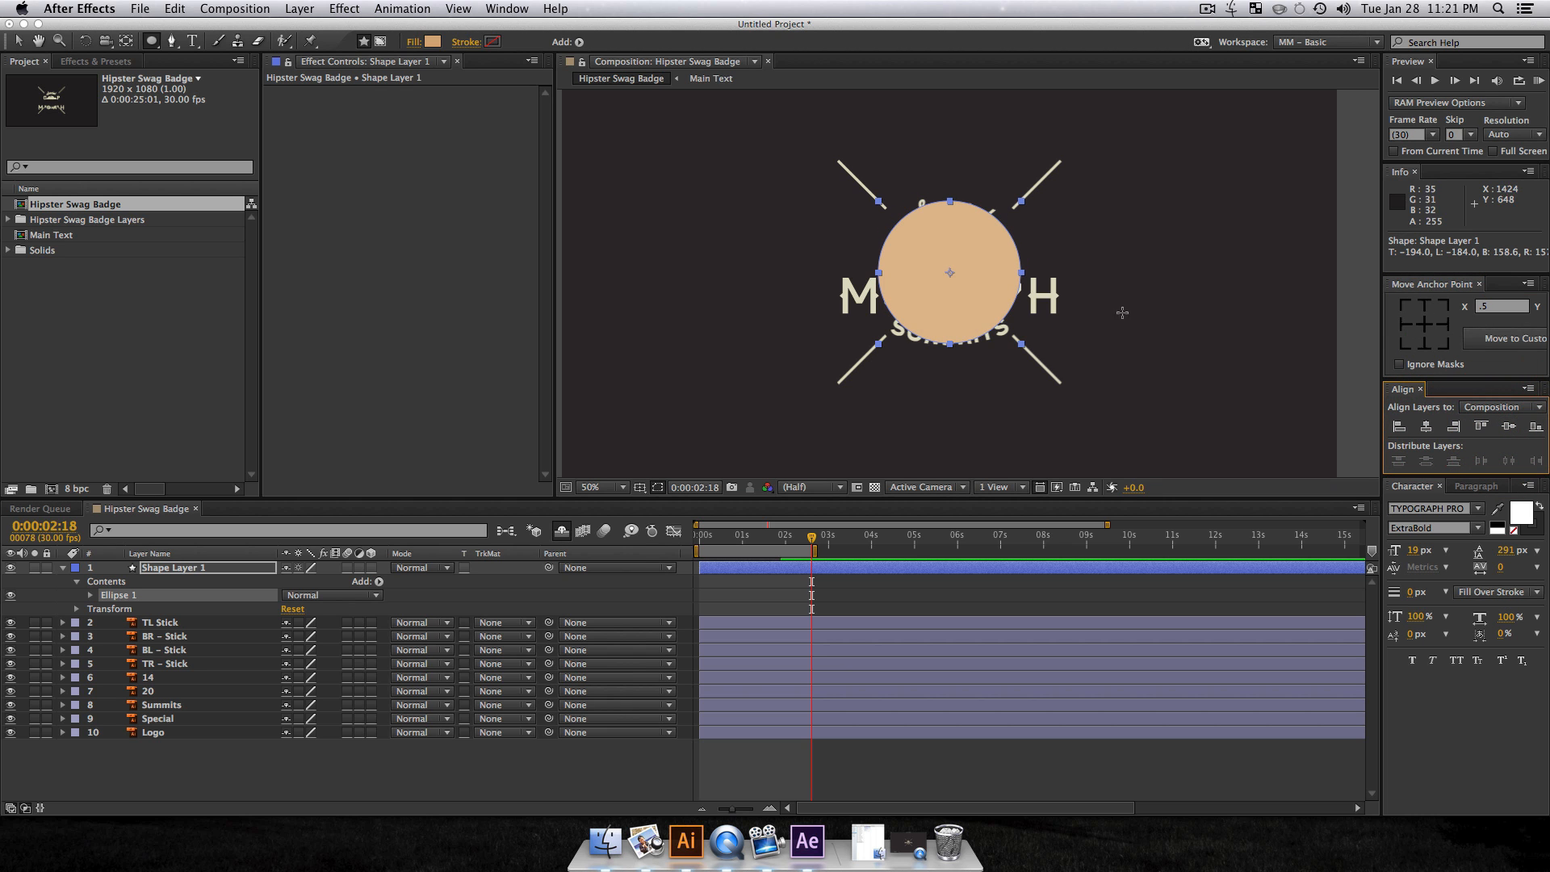
key("v")
Step: Keyframe the circle layer's Scale at 100% at 0:00:02:18 and at 0% at 0:00:01:07
left_click(170, 567)
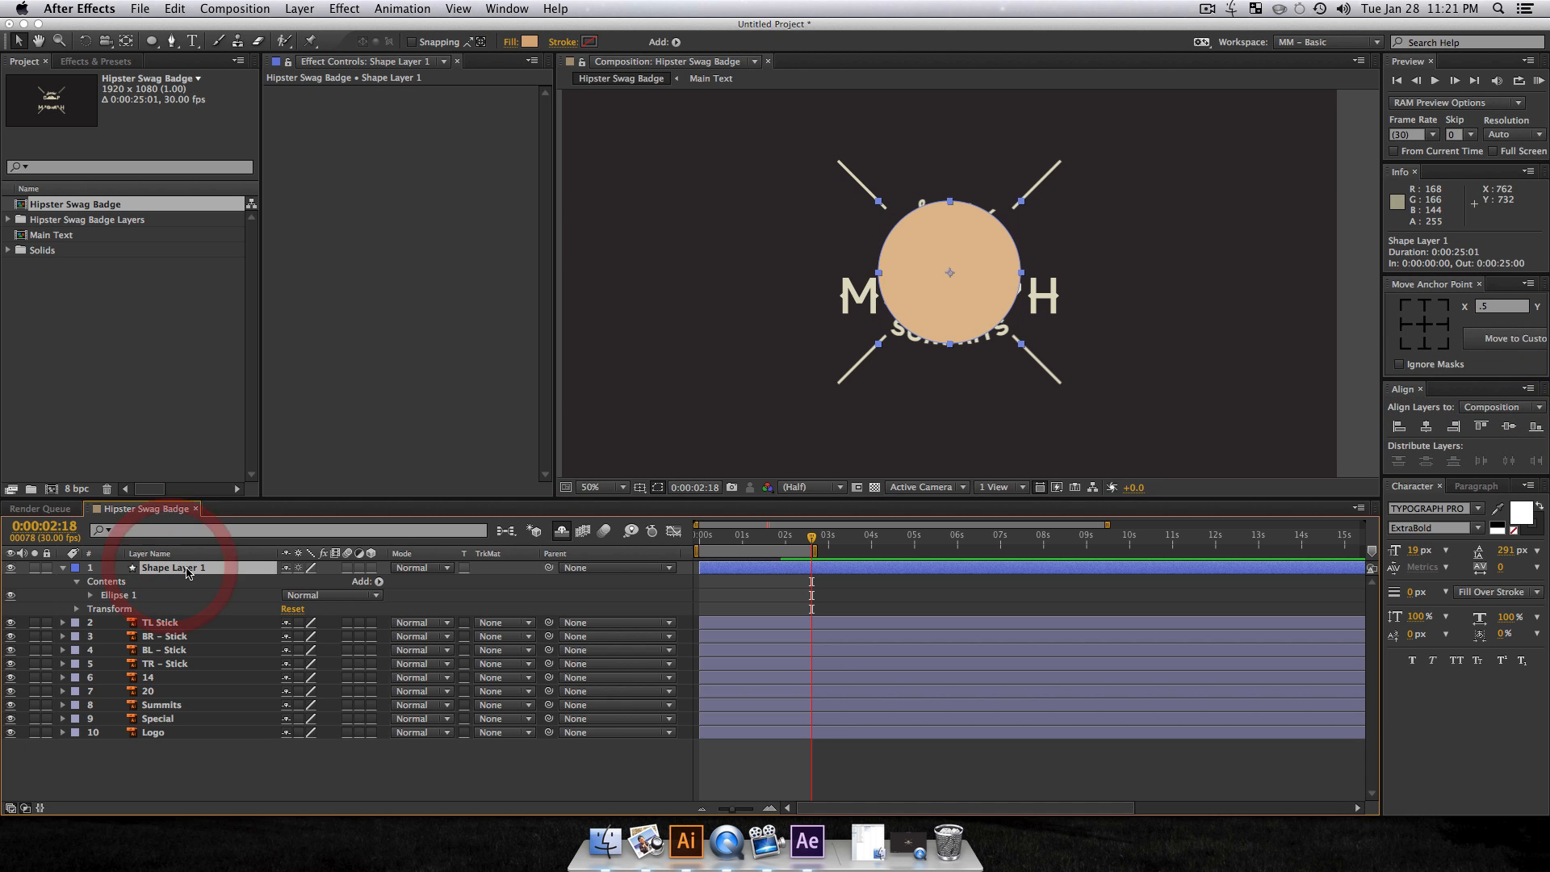
key("s")
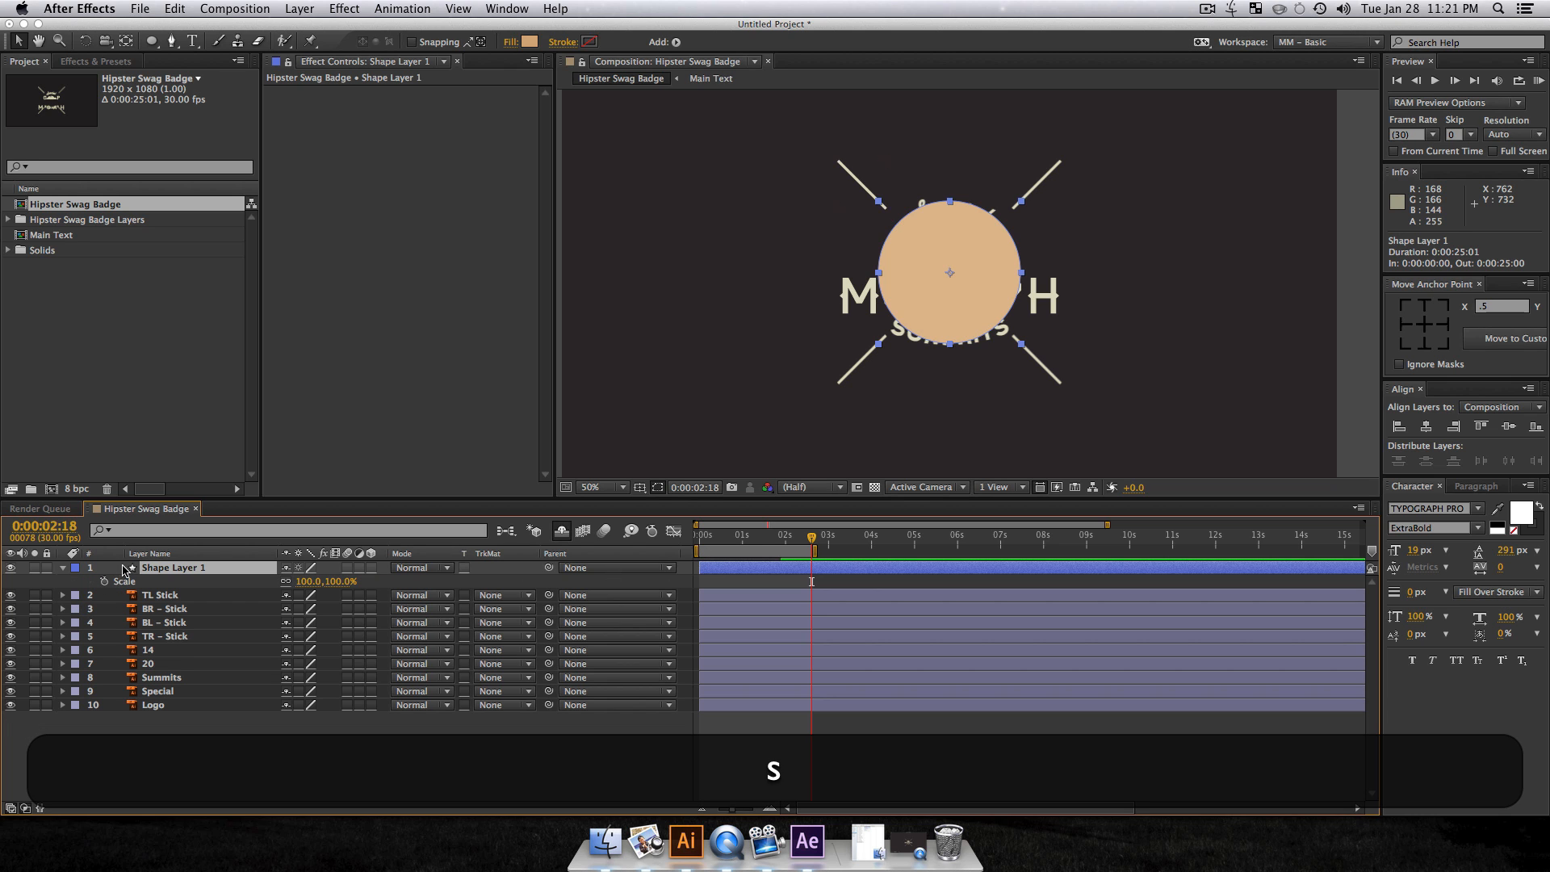
left_click(104, 581)
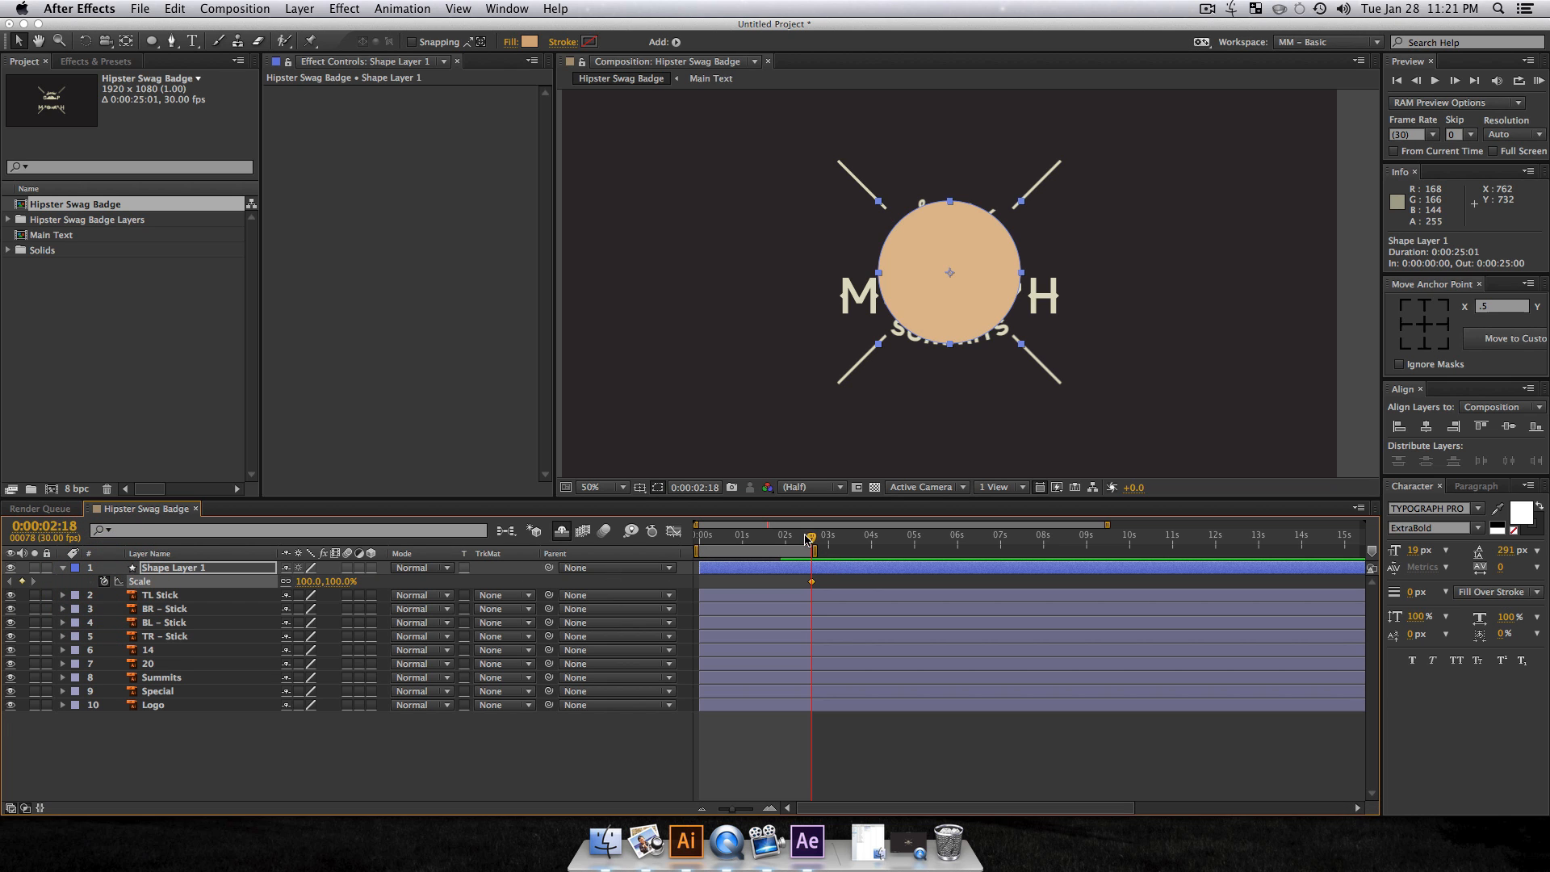
left_click_drag(807, 539, 752, 537)
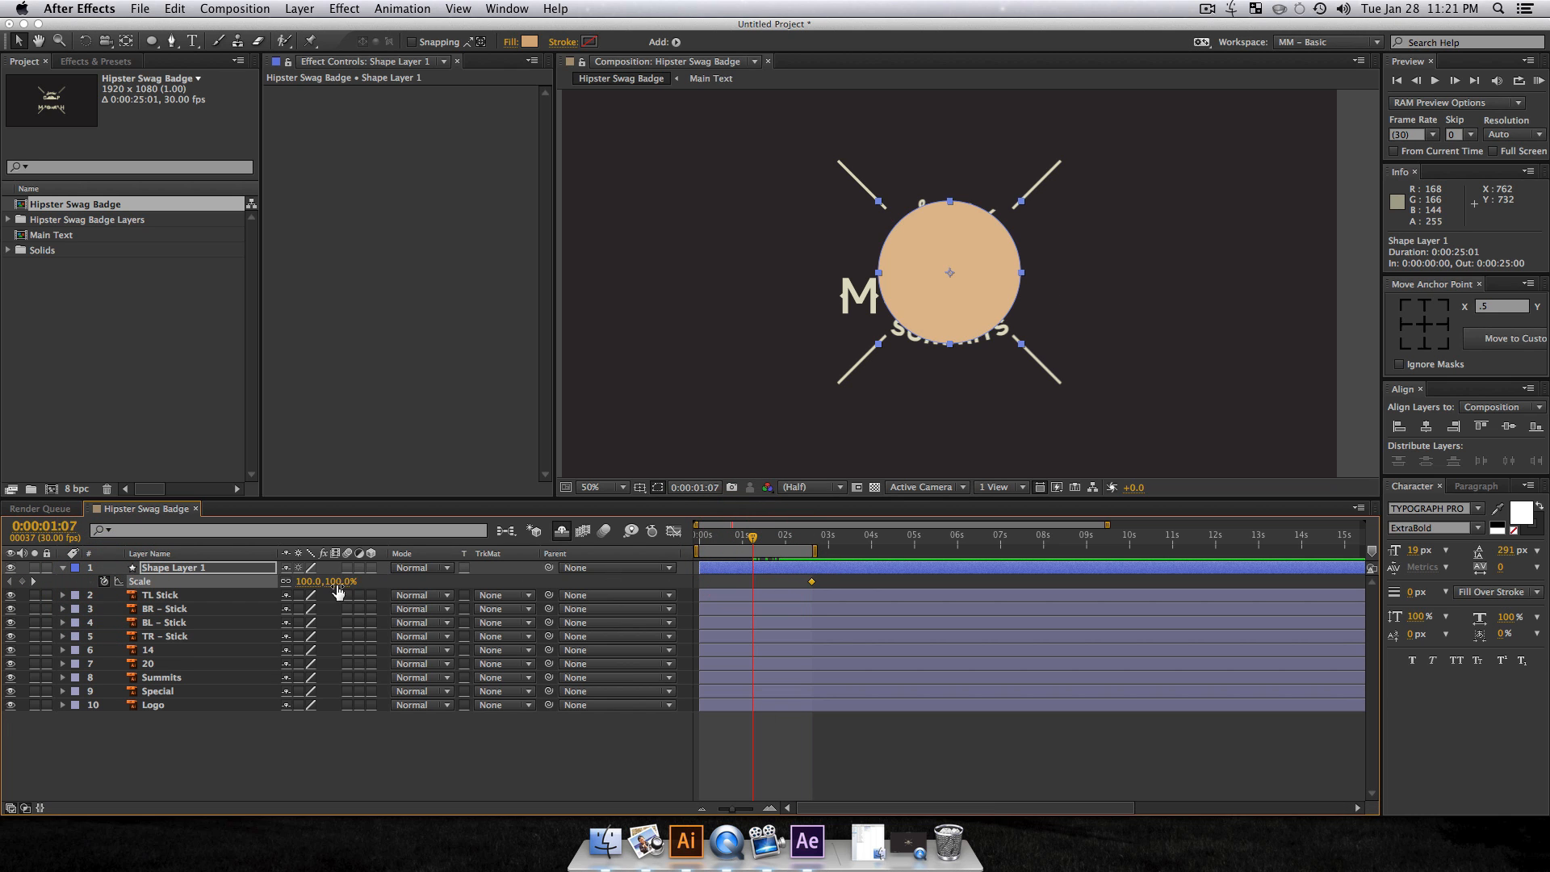
left_click(338, 582)
type("0")
key("Return")
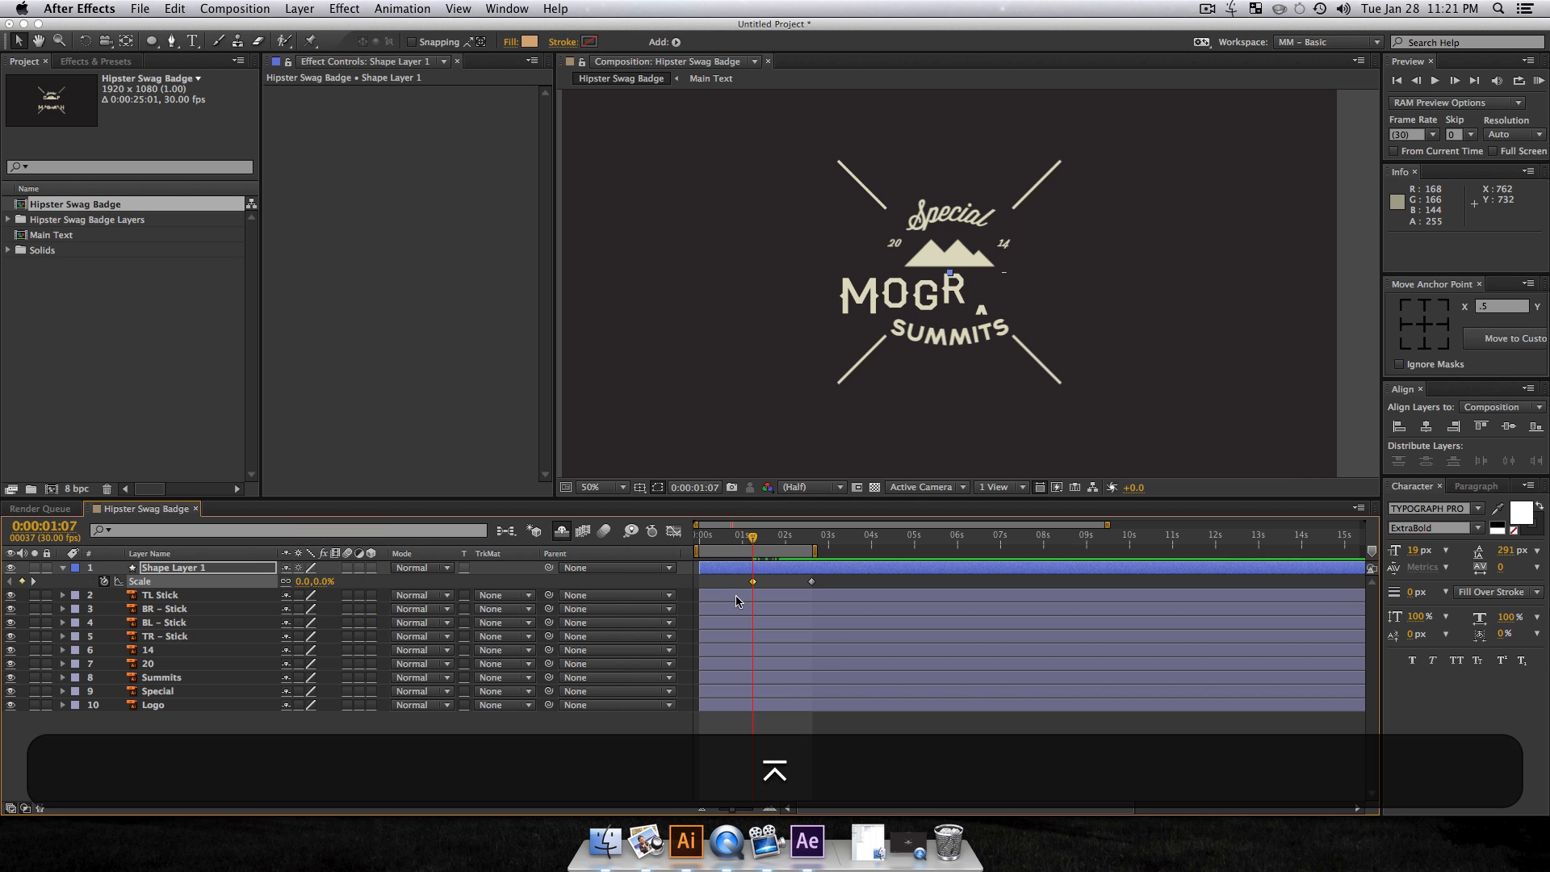
Step: Preview the circle's growth, then move its first Scale keyframe to 0:00:00:21 and its last to about 0:00:01:26
key("space")
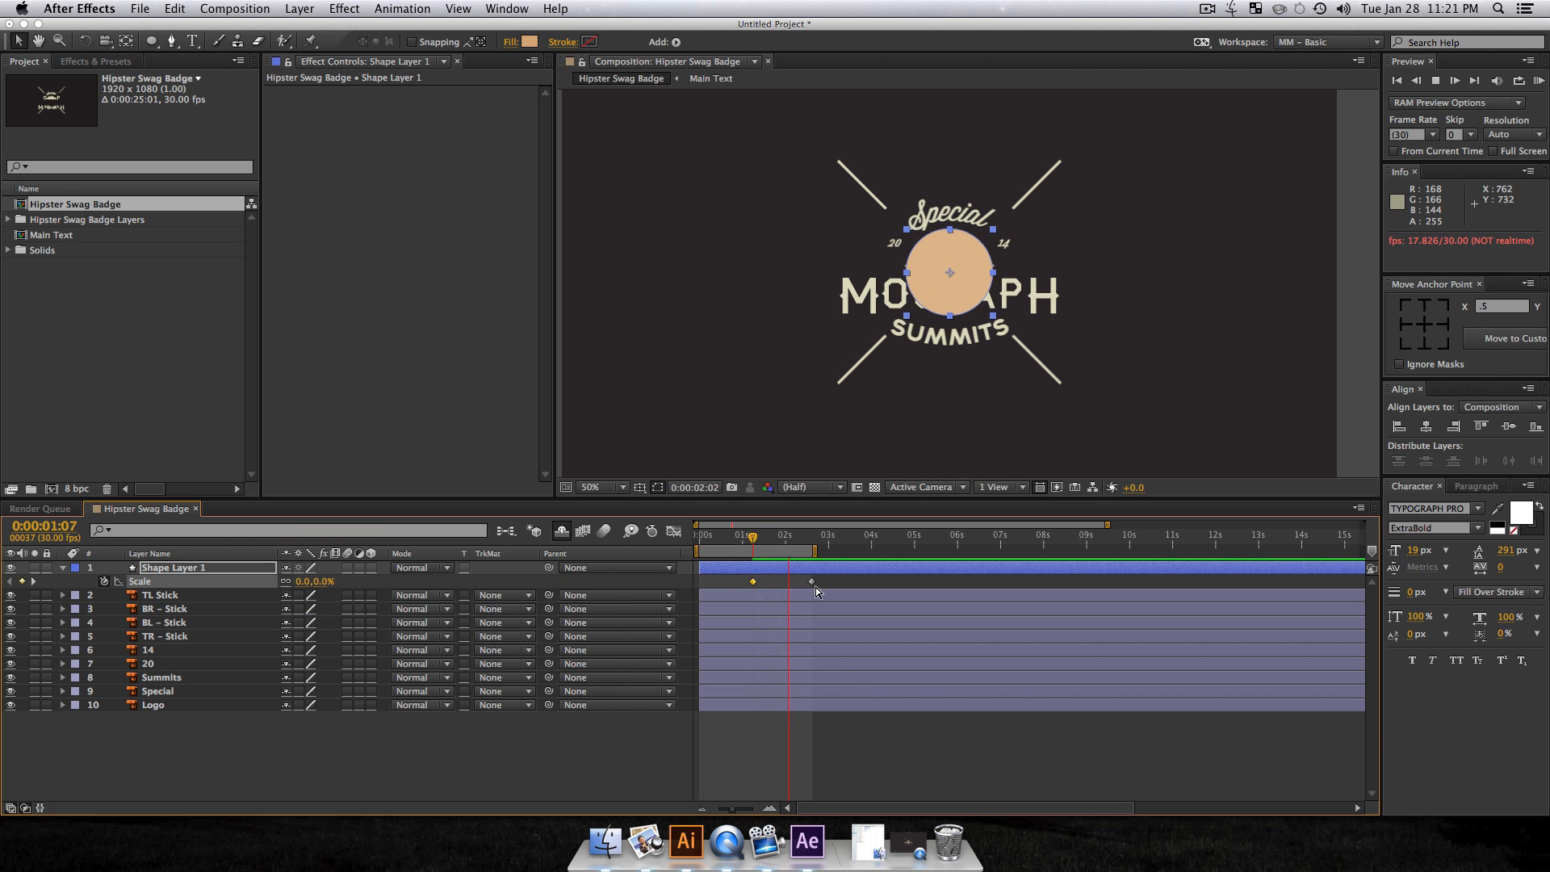
key("space")
left_click_drag(788, 538, 730, 550)
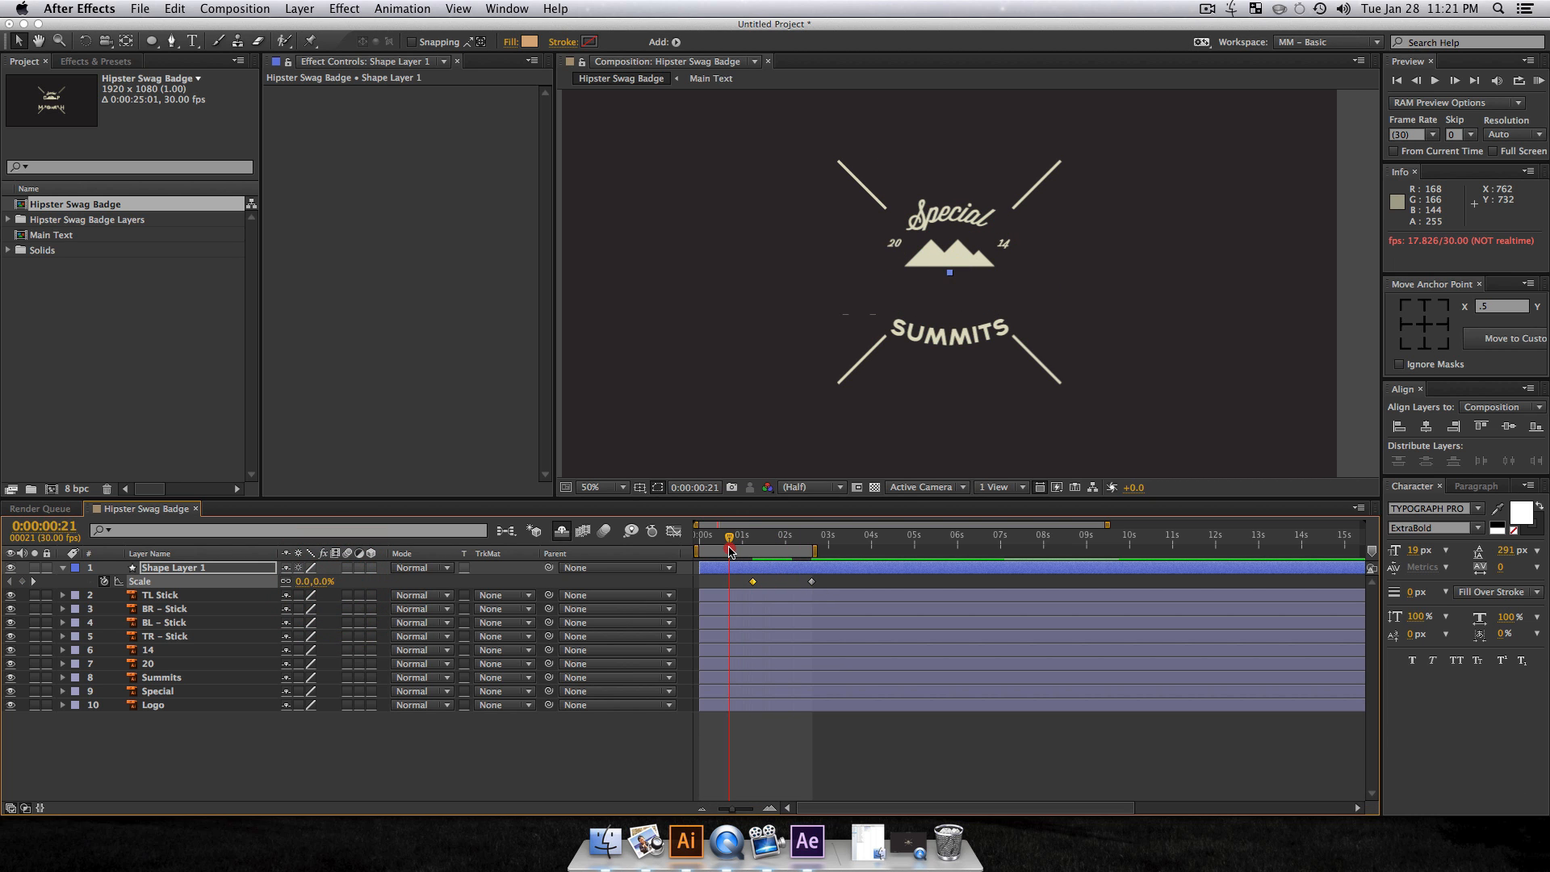
left_click(748, 582)
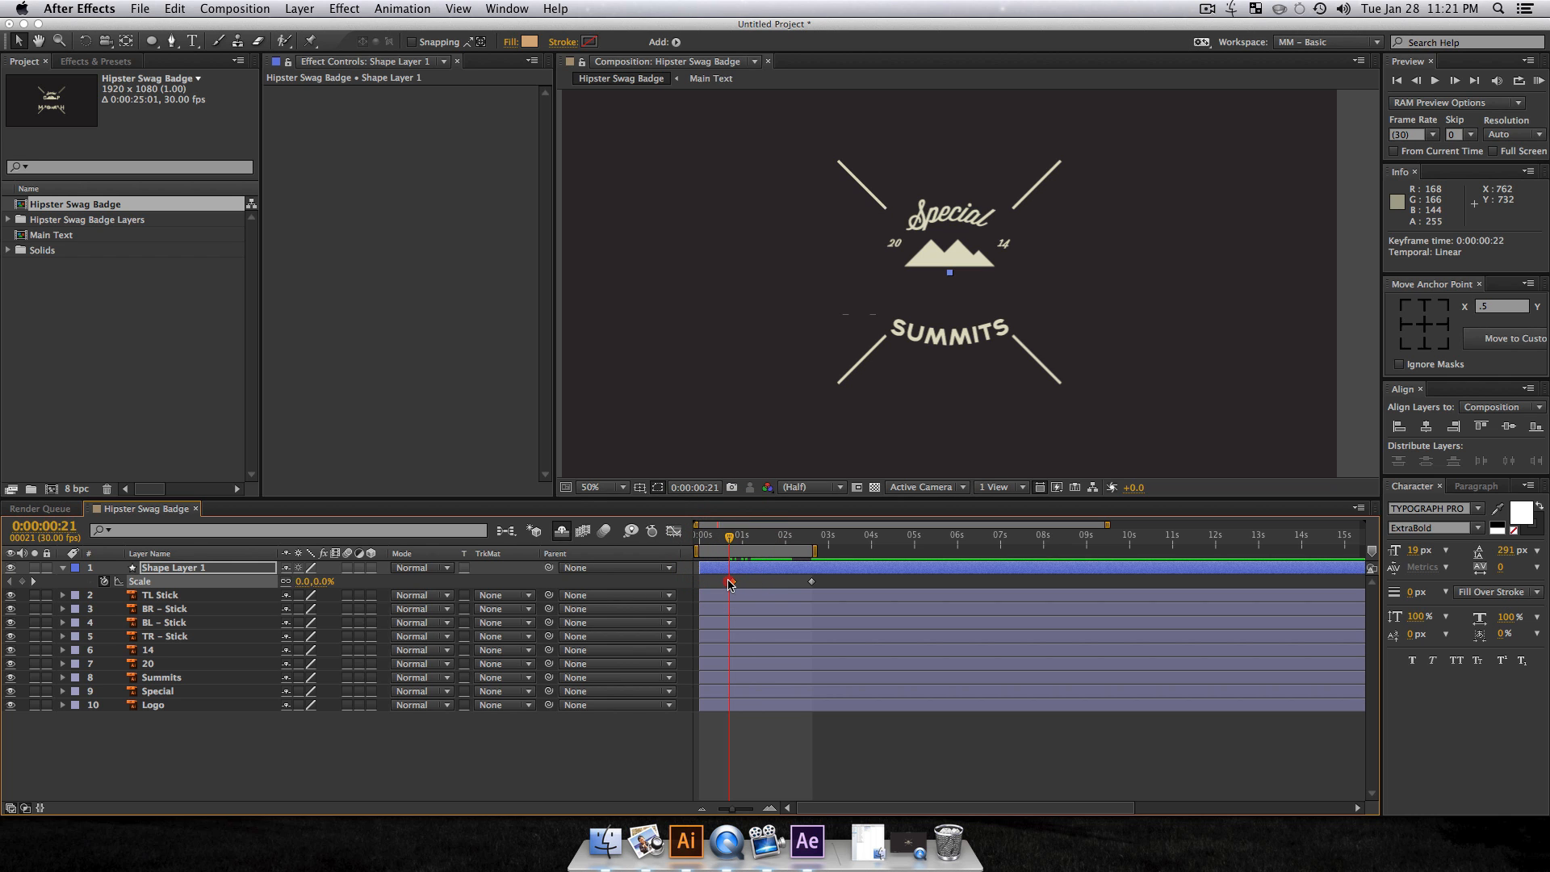
left_click(730, 581)
left_click_drag(729, 537, 680, 571)
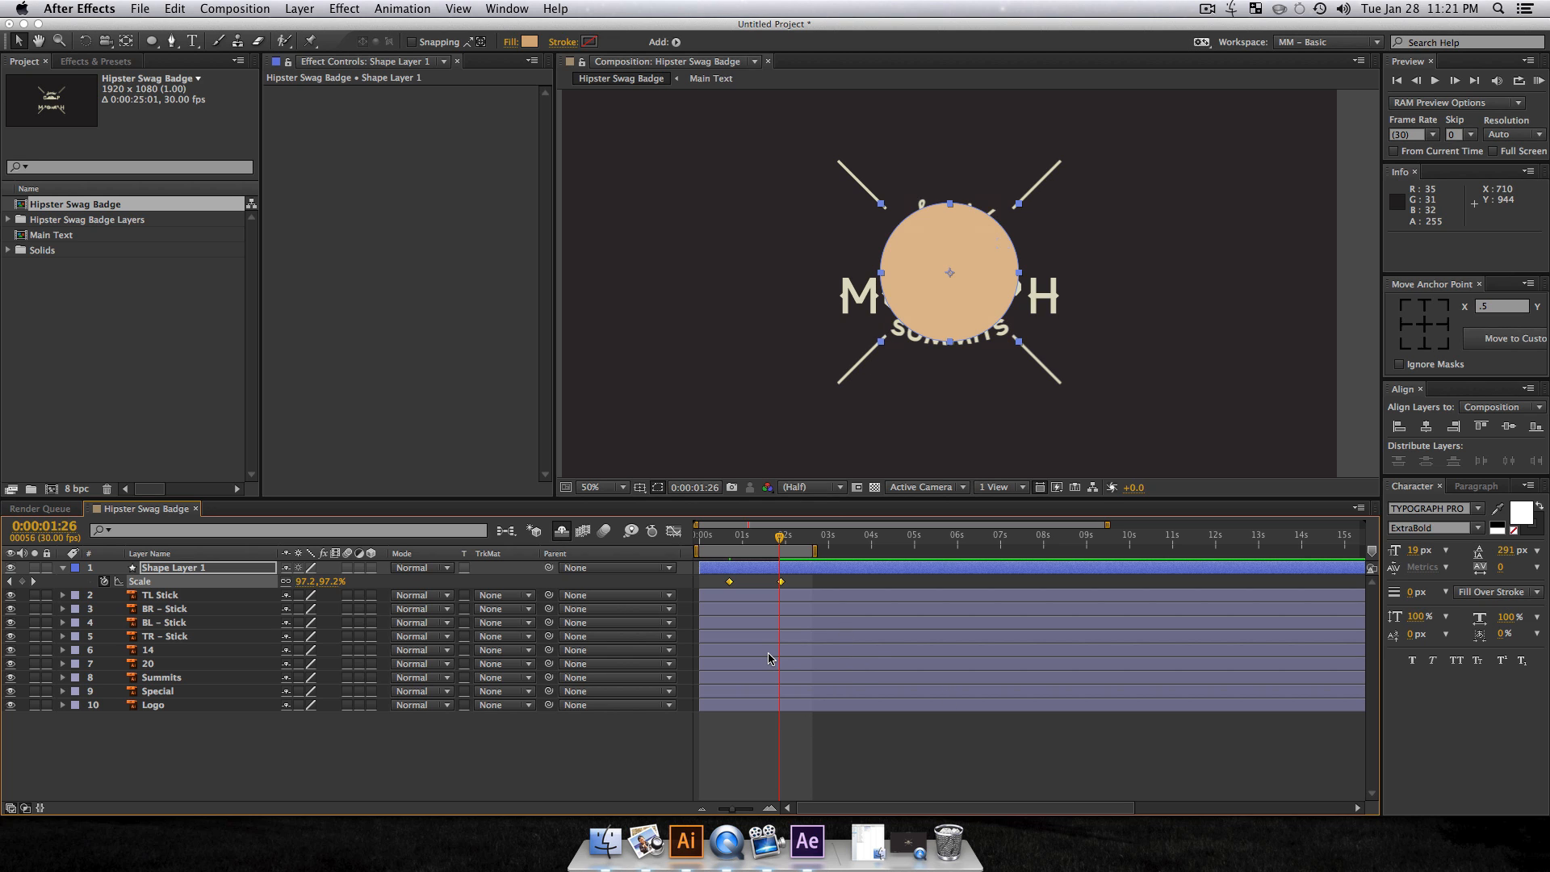
Step: Apply Easy Ease to both of the circle's Scale keyframes and show their speed graph fitted to the Graph Editor
key("F9")
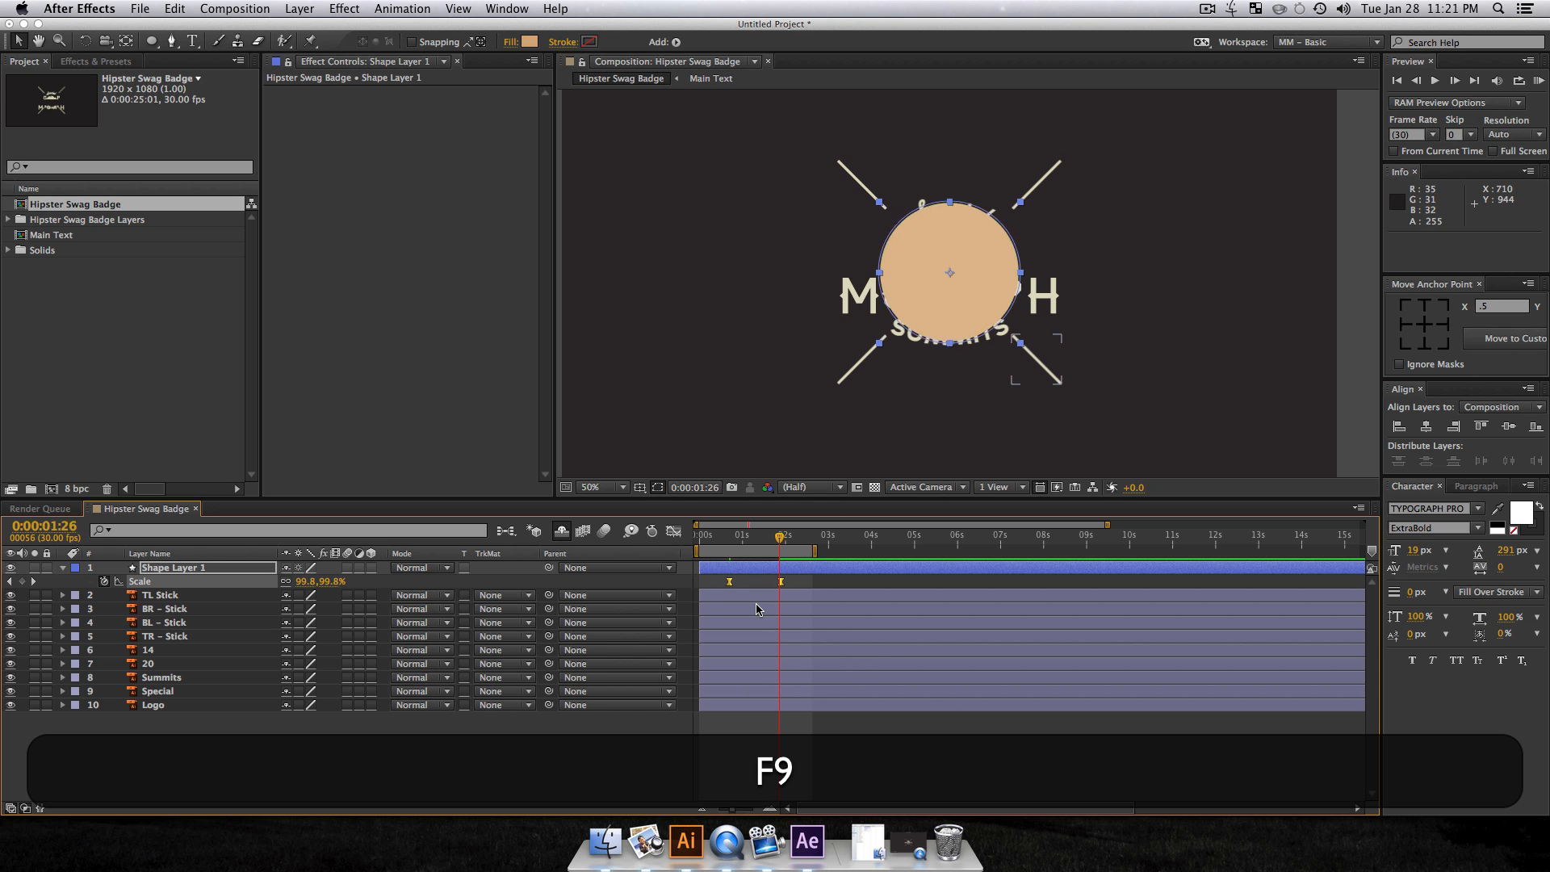
left_click(673, 530)
left_click(846, 791)
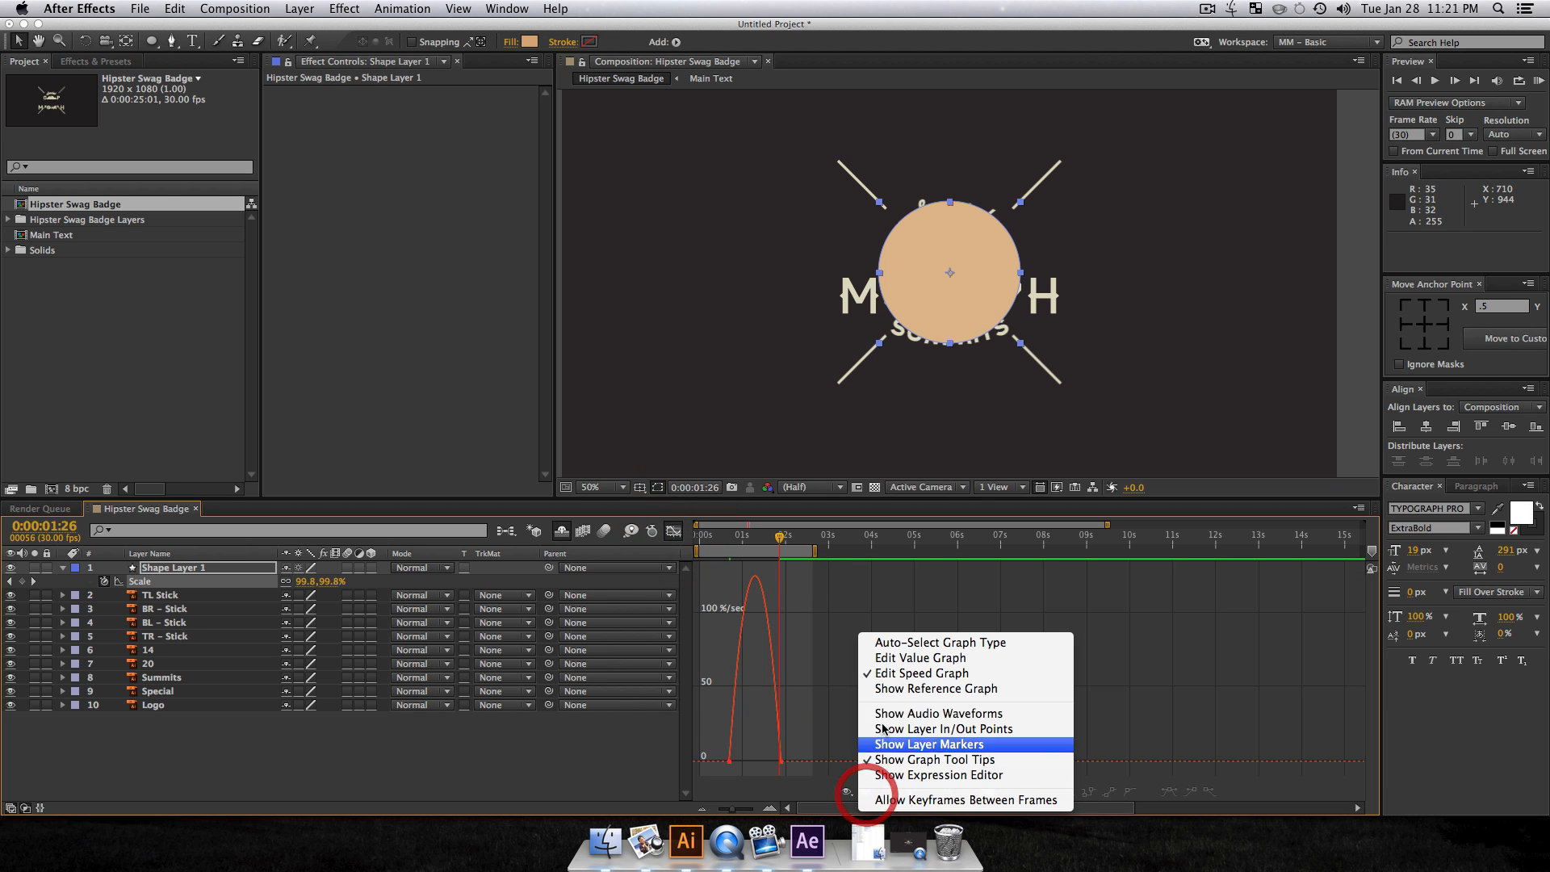
left_click(894, 677)
left_click(988, 792)
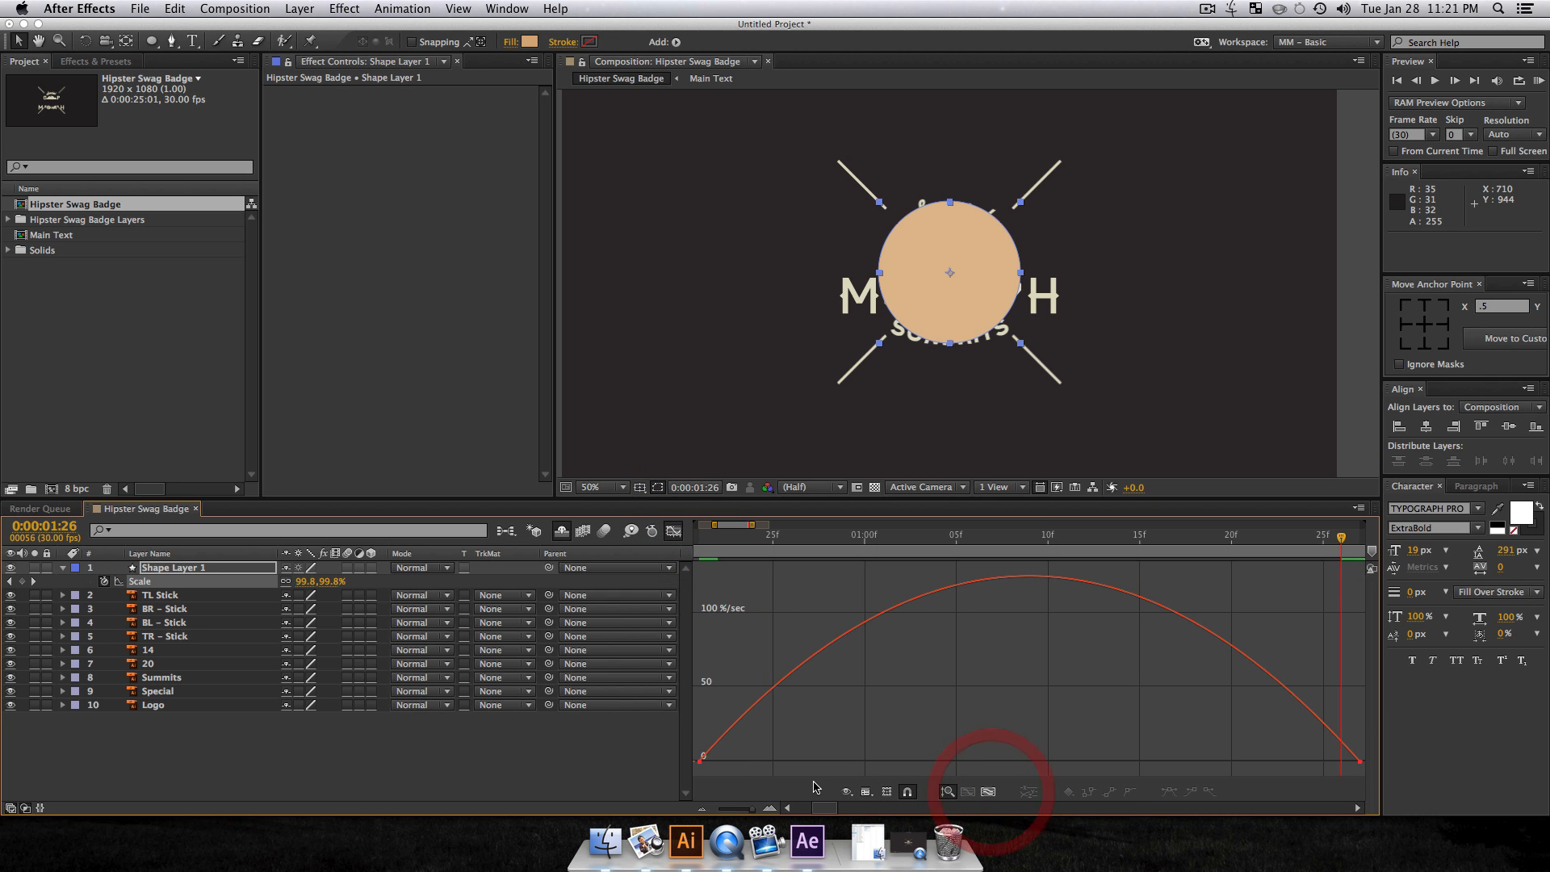
Step: Lengthen the first Scale keyframe's outgoing influence so the speed peaks near 0:00:01:20, and return to the full layer-bar timeline
mouse_move(705, 751)
left_mouse_down()
mouse_move(704, 732)
mouse_move(700, 784)
mouse_move(693, 748)
left_mouse_up()
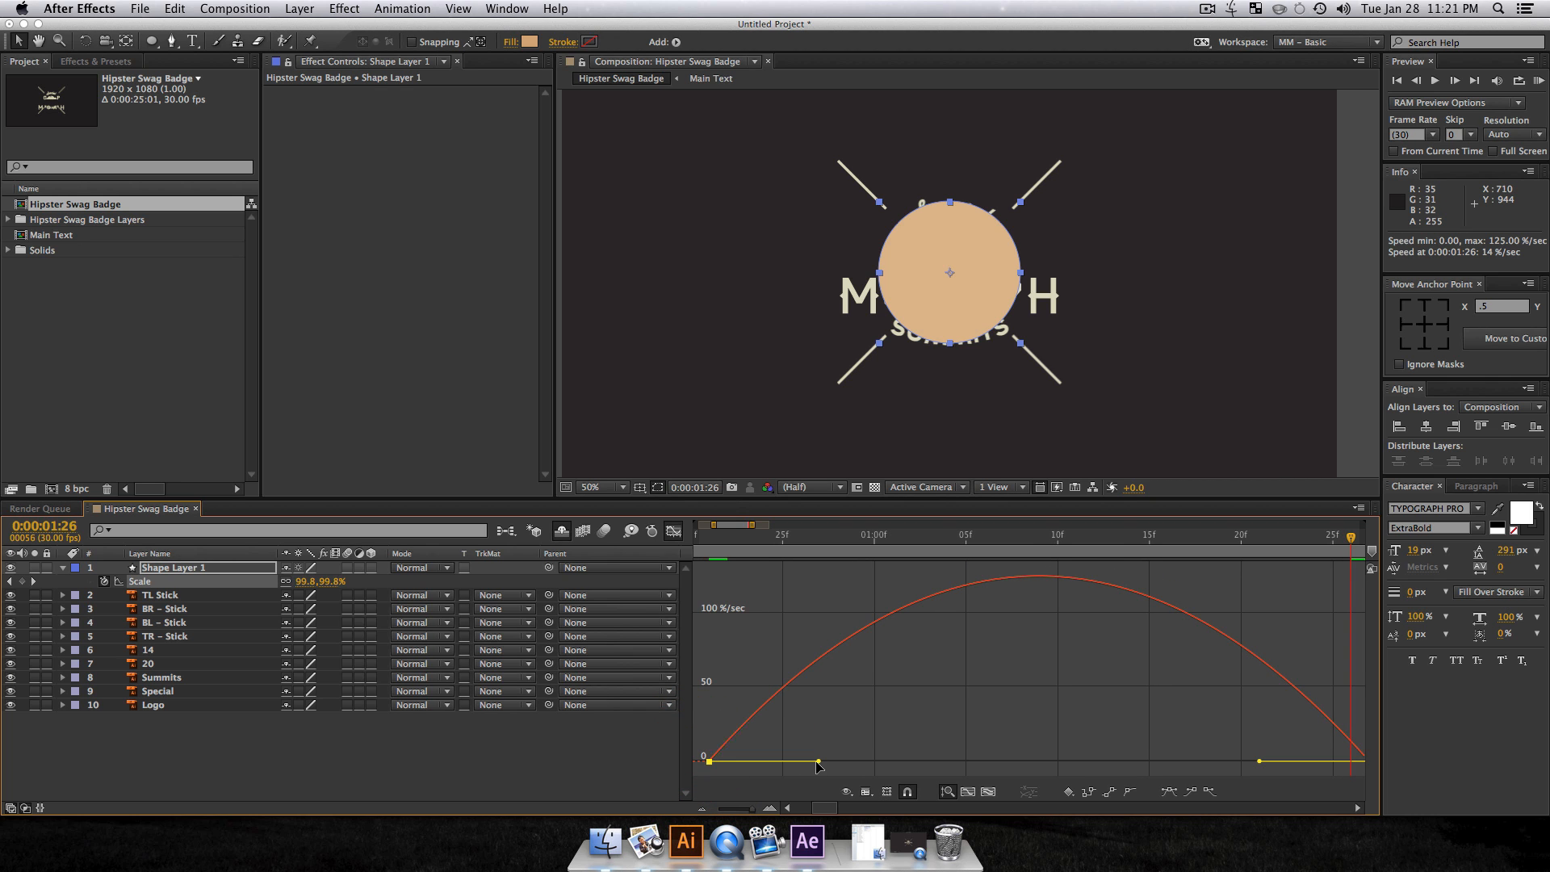
left_click_drag(817, 764, 1041, 761)
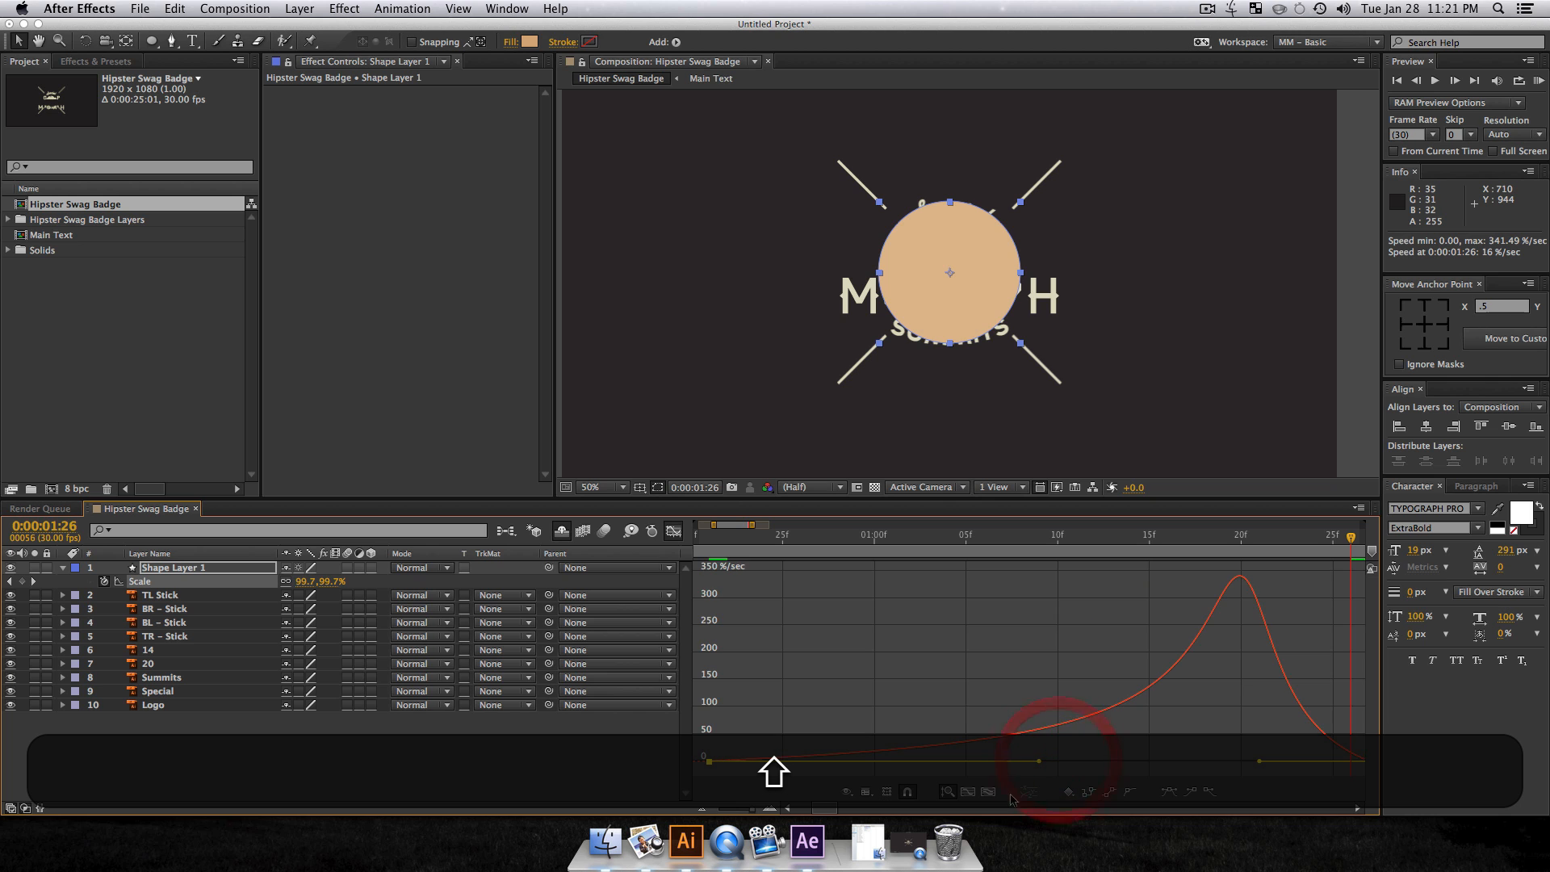
left_click(986, 791)
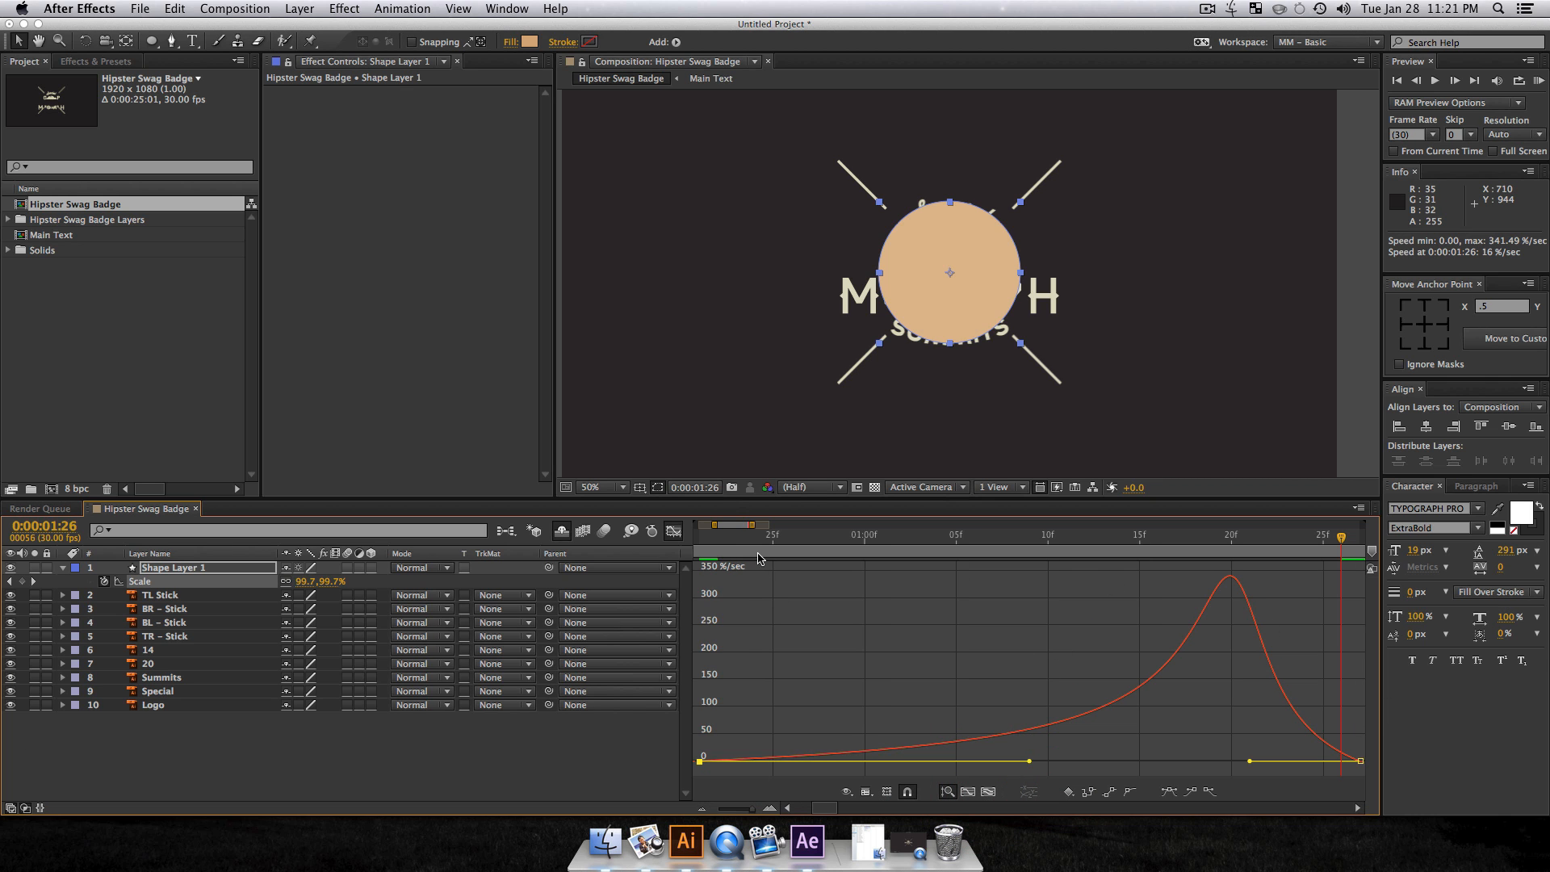
left_click(673, 531)
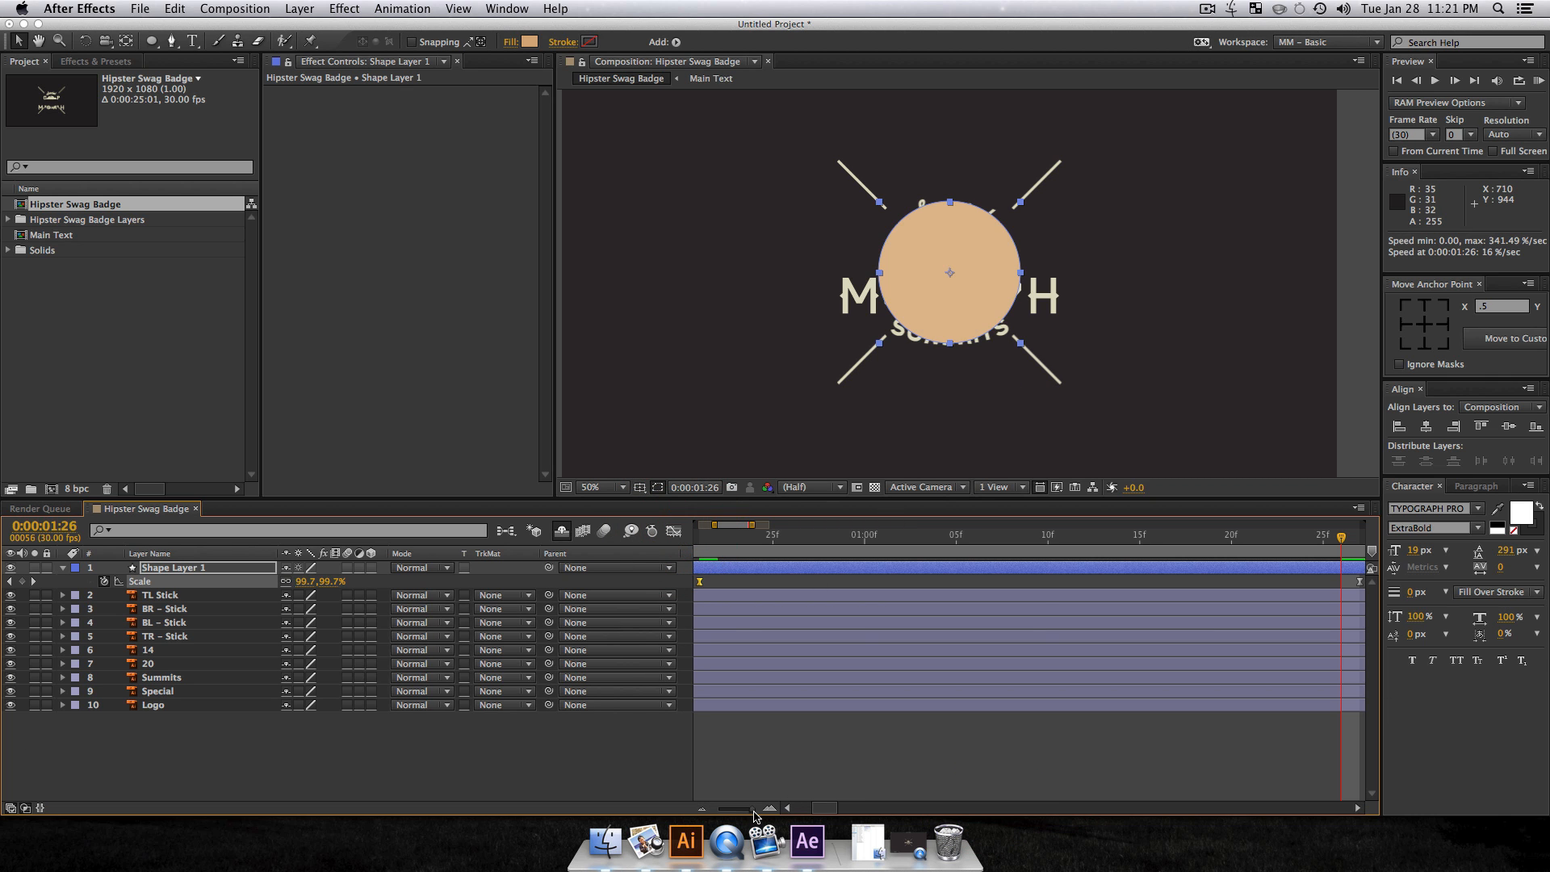
left_click_drag(752, 809, 731, 809)
left_click(448, 758)
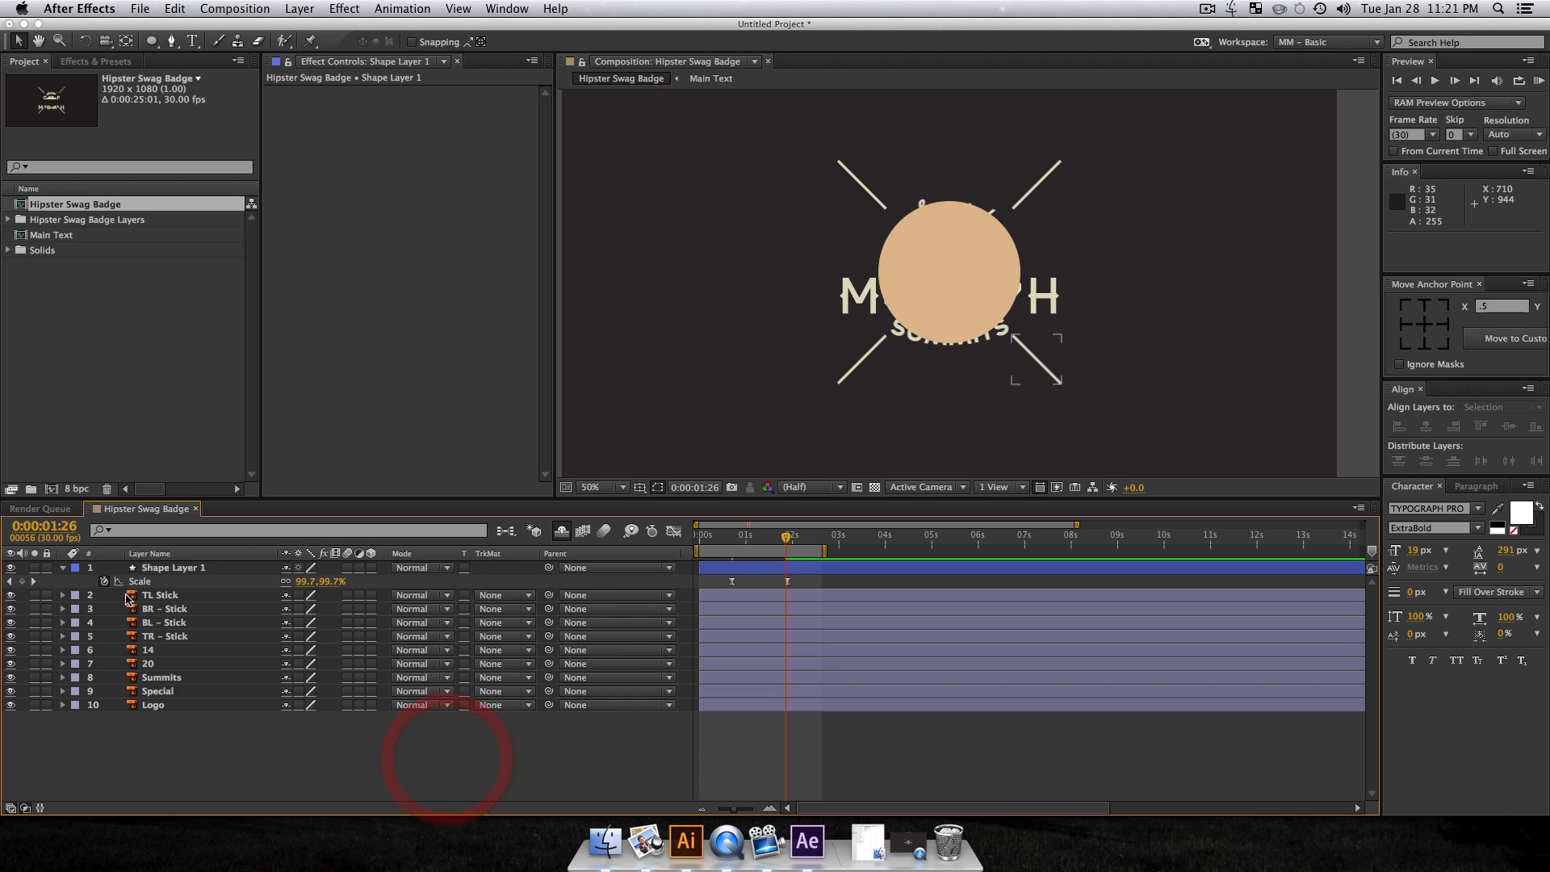
Step: Rename the circle's shape layer to Logo Mask
left_click(182, 569)
key("Return")
type("L")
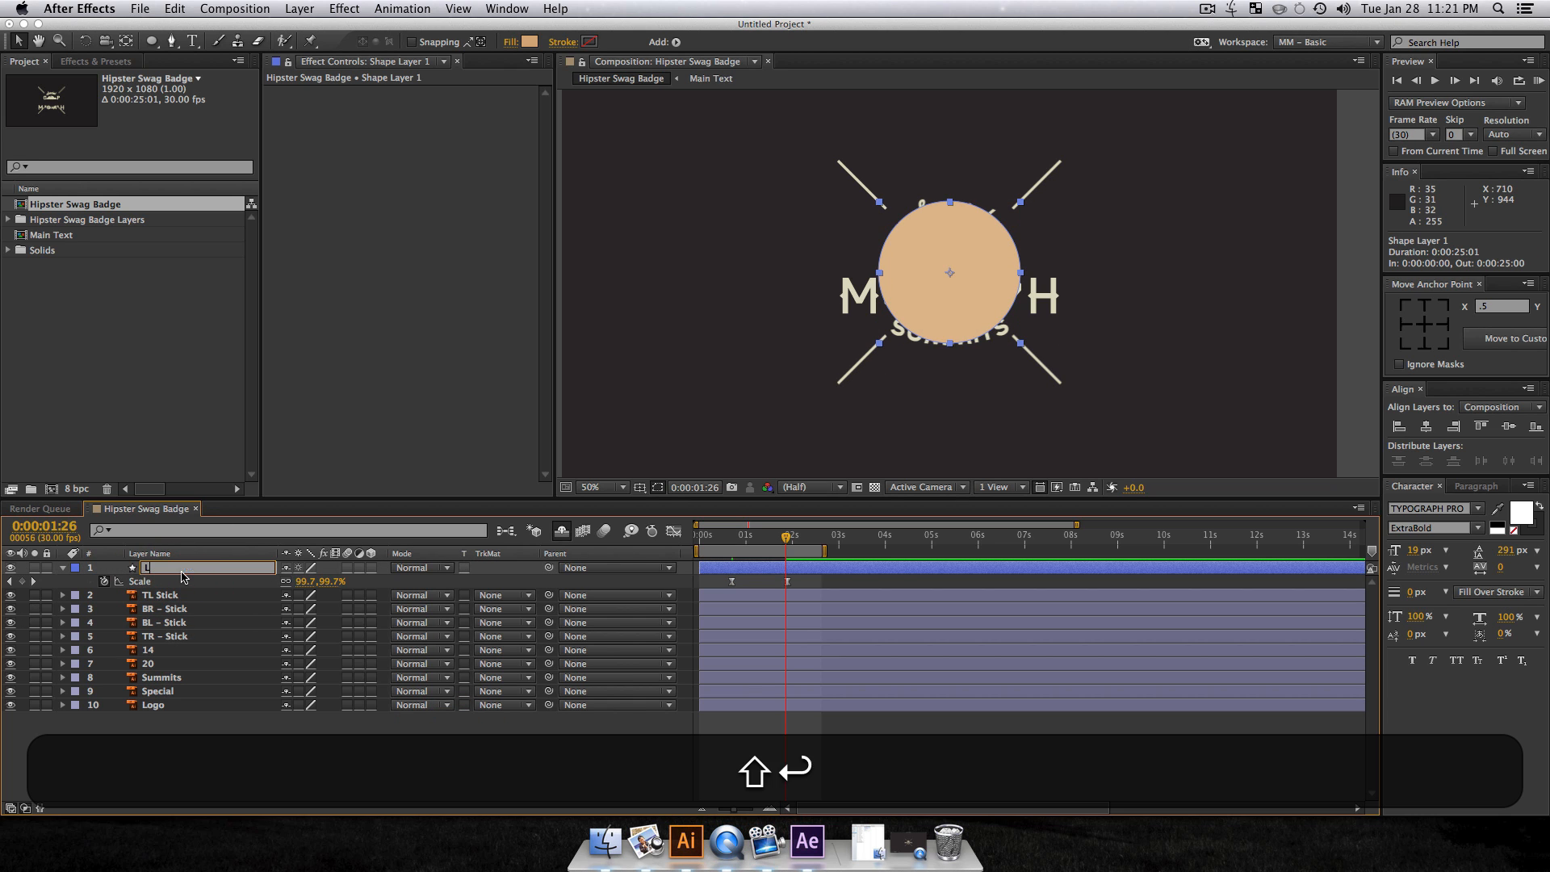
type("ogo Mask")
key("Return")
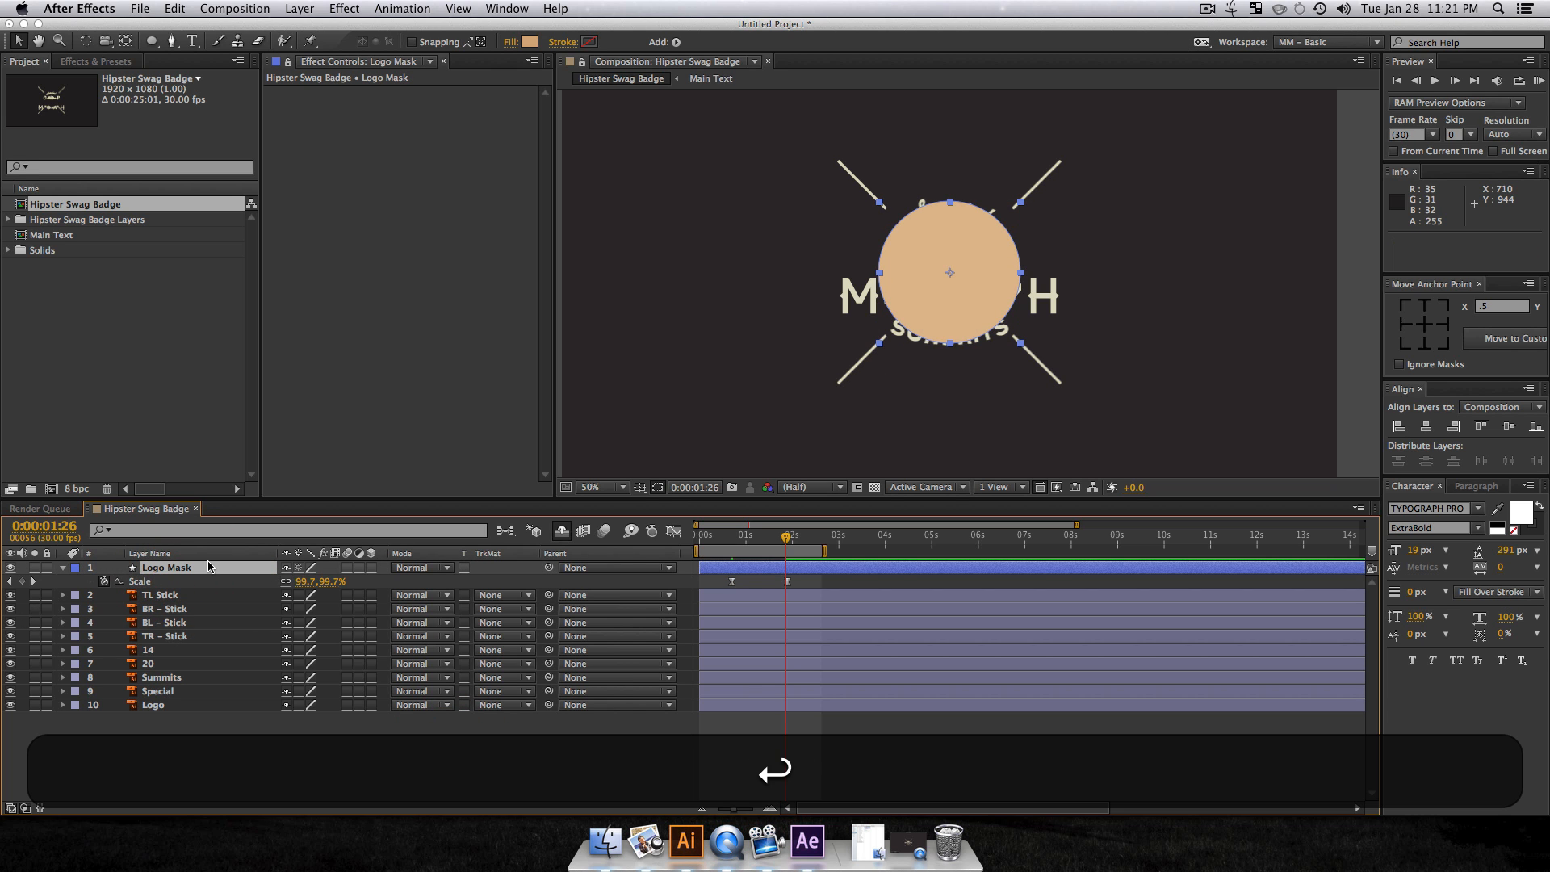
Step: Move Logo Mask directly above the Logo layer and set Logo to use it as an Alpha Matte
left_click_drag(208, 568, 161, 699)
left_click(155, 705)
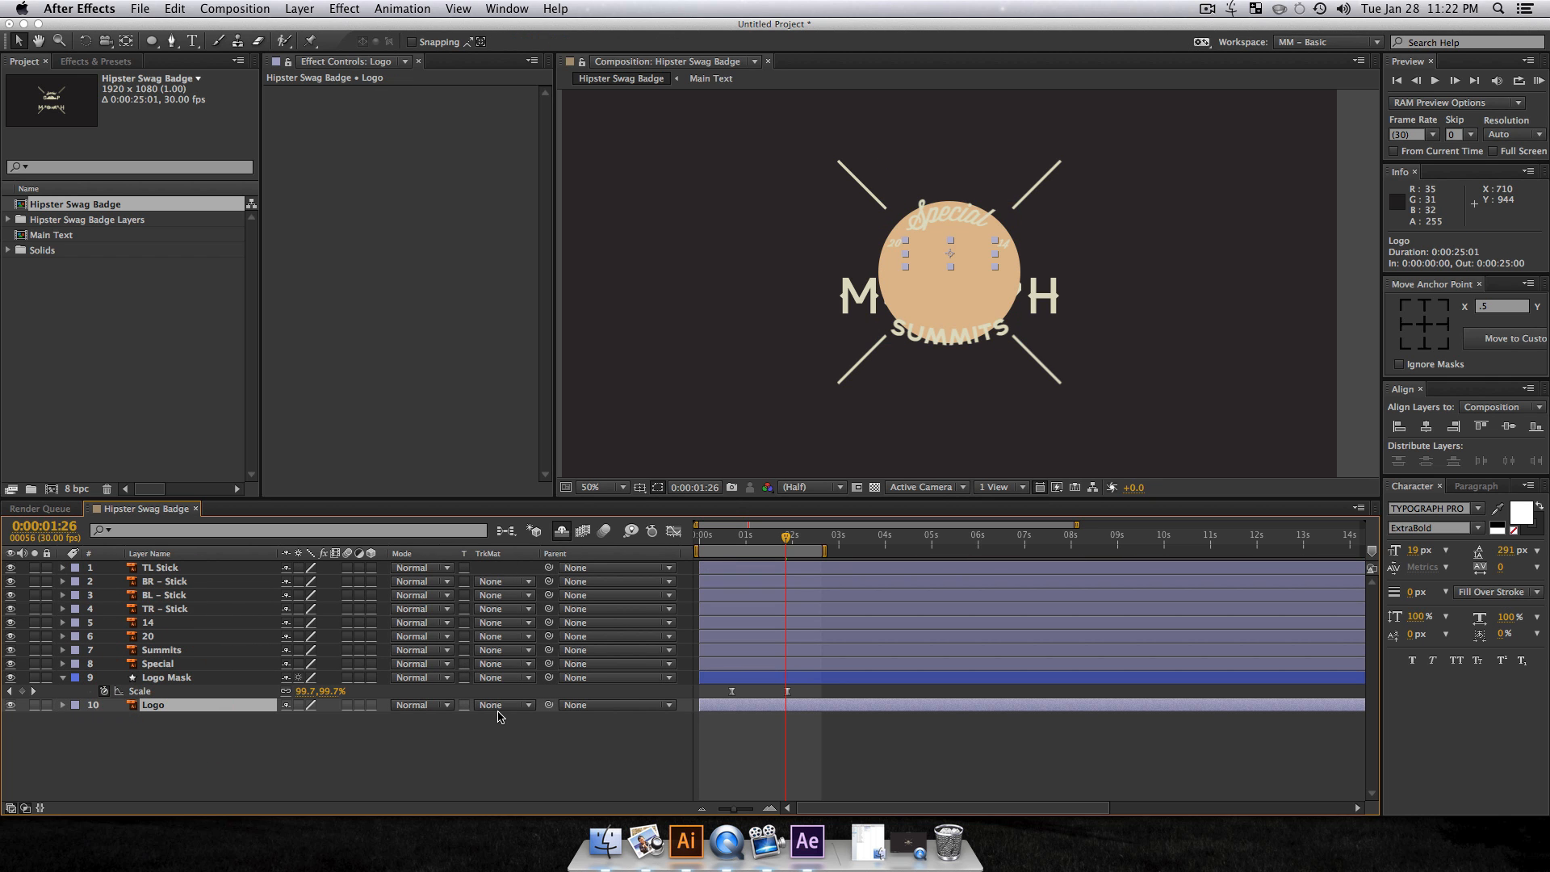
left_click(498, 705)
left_click(496, 737)
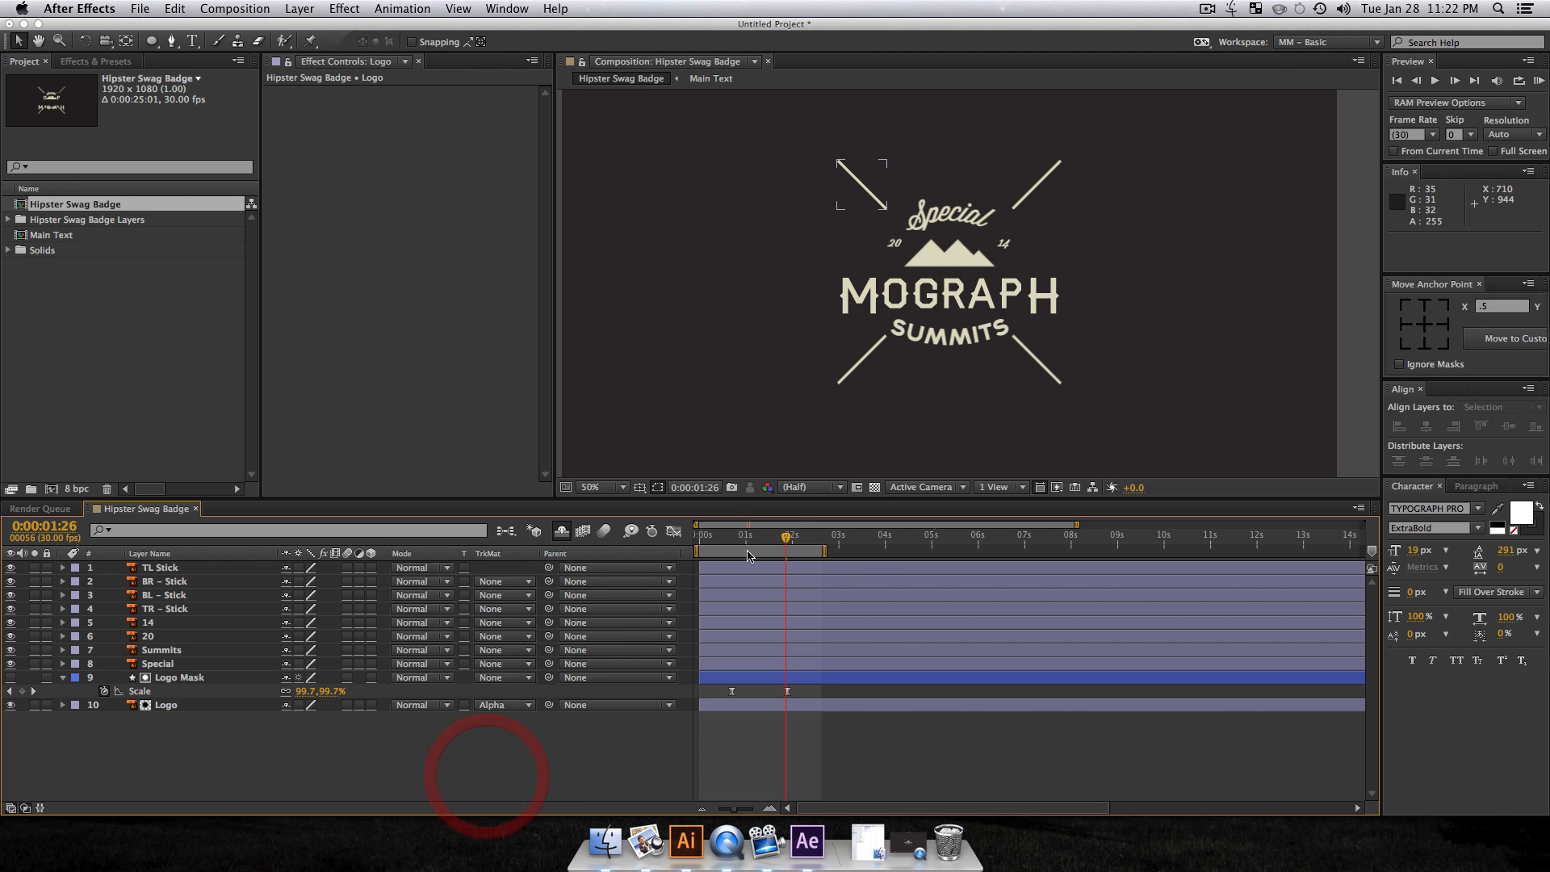
Step: Preview the masked logo reveal from 0:00:00:18 and return the current time to 0:00:01:26
left_click_drag(780, 537, 729, 546)
key("space")
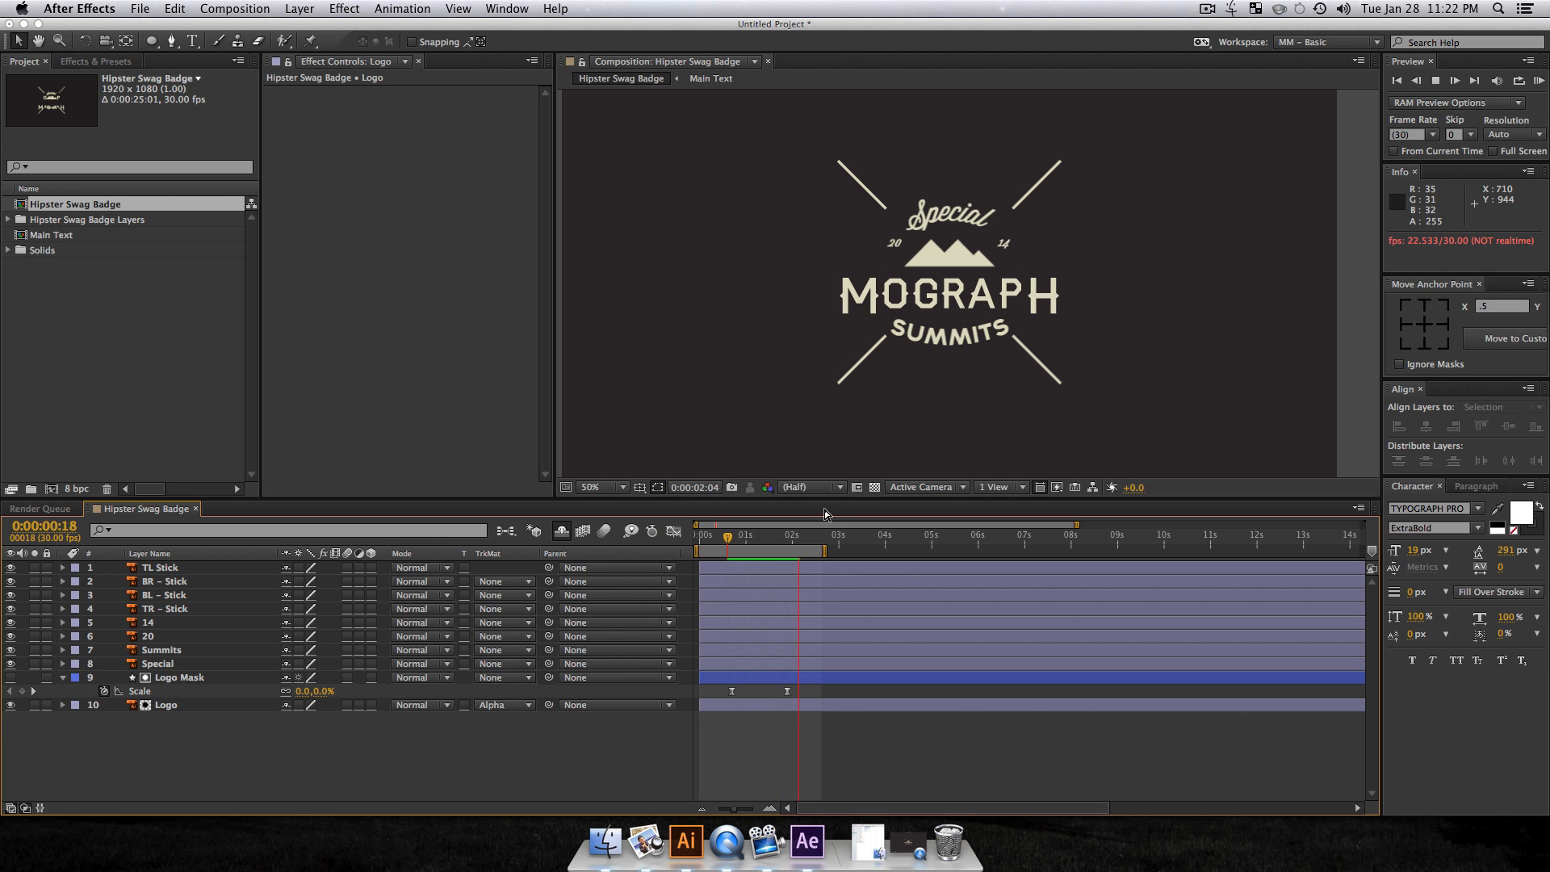
key("space")
left_click_drag(744, 538, 786, 540)
key("space")
key("space")
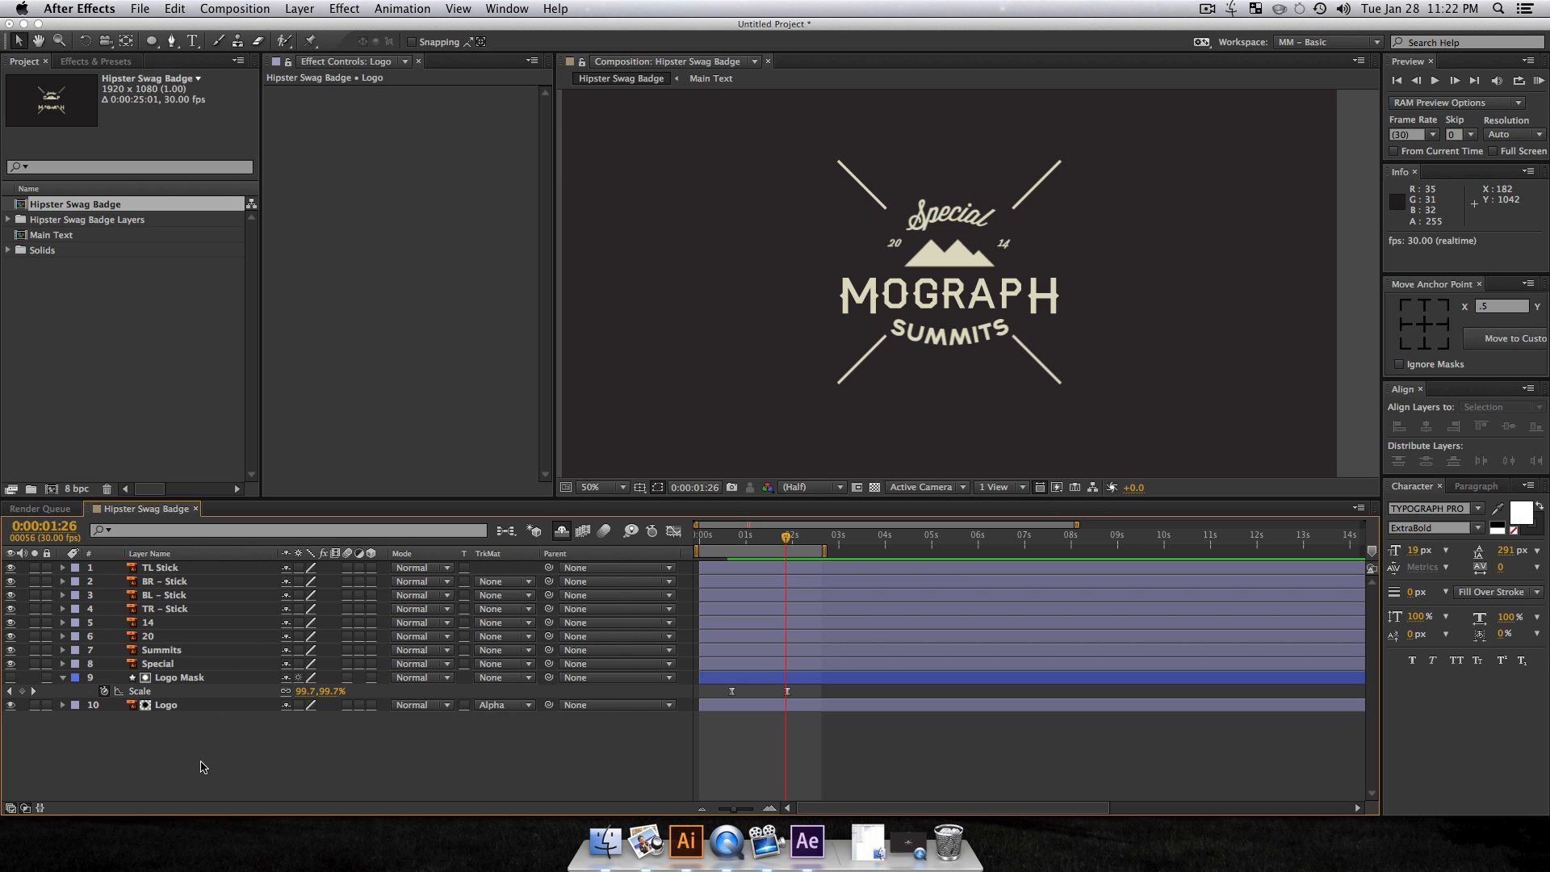
Step: Mark the Logo Mask and Logo layers as shy so they are hidden from the layer list
left_click(191, 754)
left_click(188, 677)
left_click(176, 705, "shift")
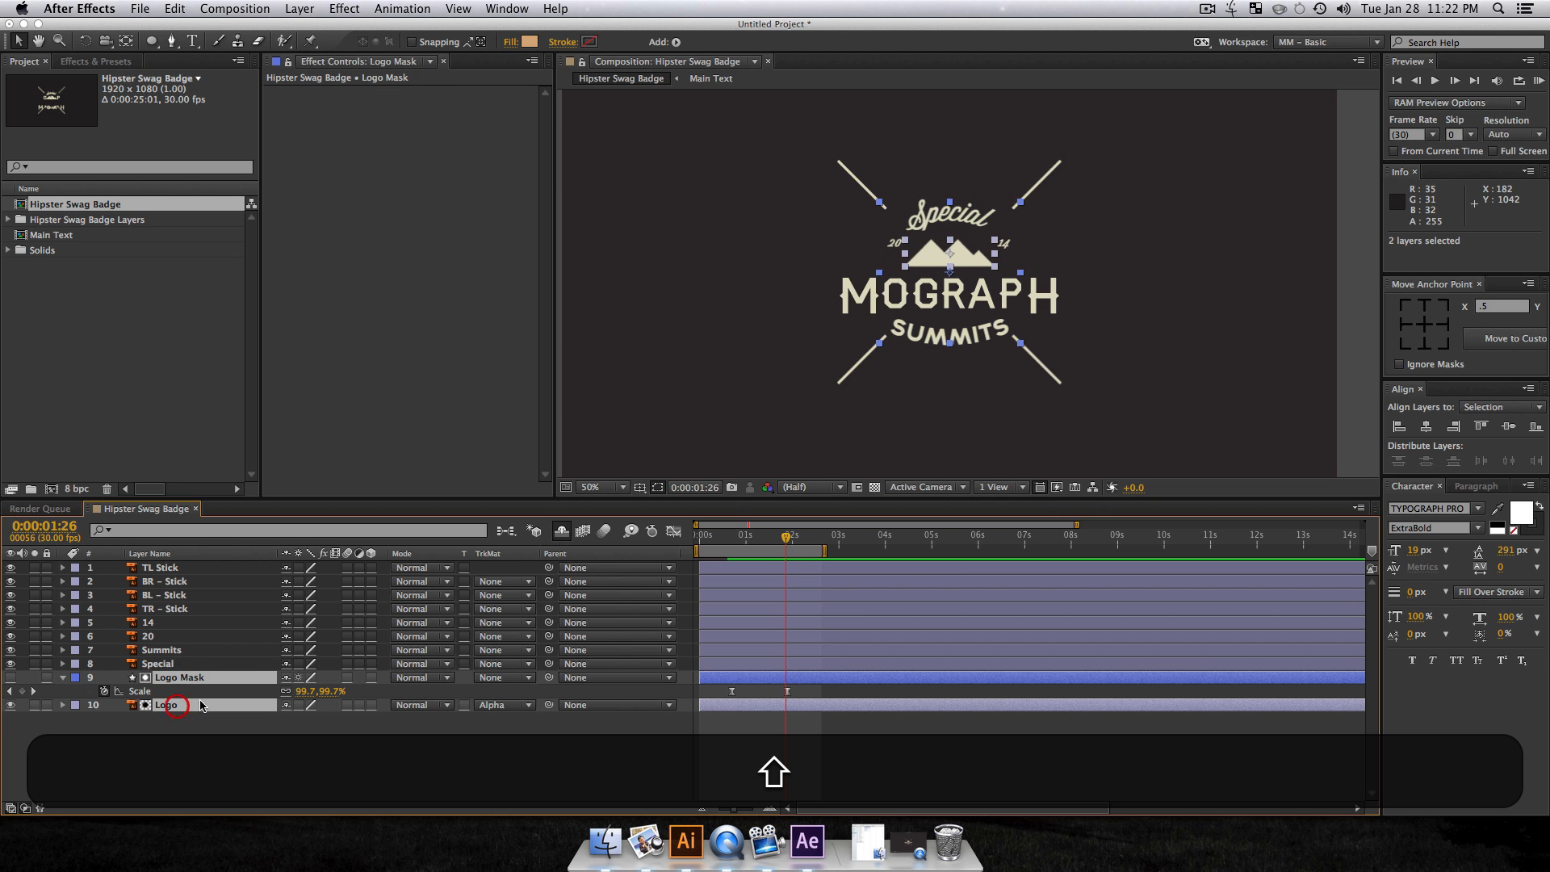
left_click(286, 678)
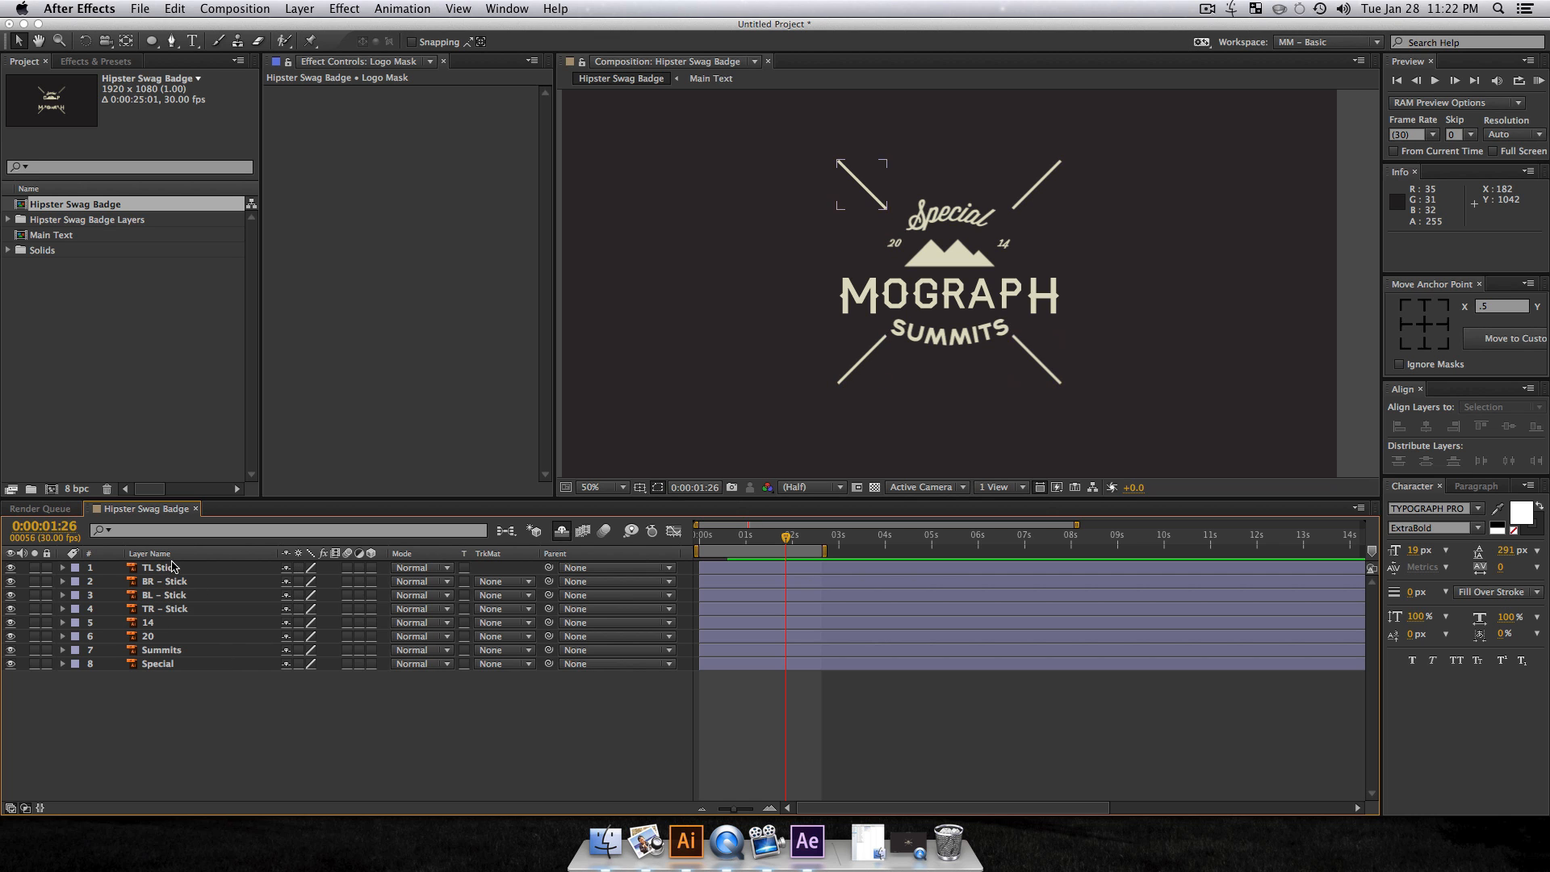
Step: Move the anchor point of each of the four stick layers to its inner corner, the one nearest the badge centre
left_click(172, 567)
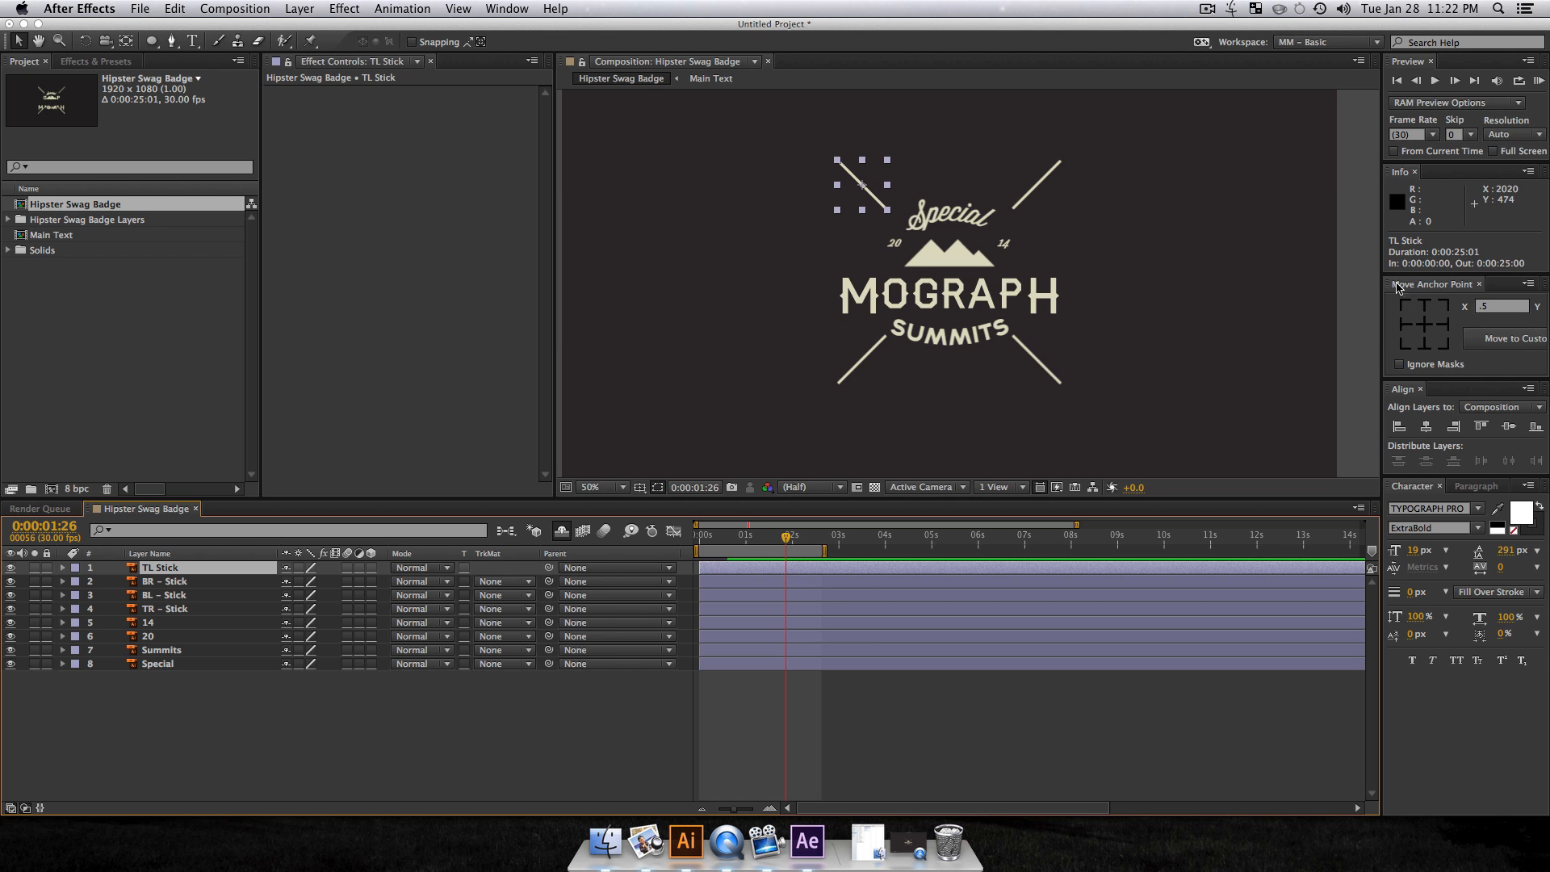
left_click(1444, 347)
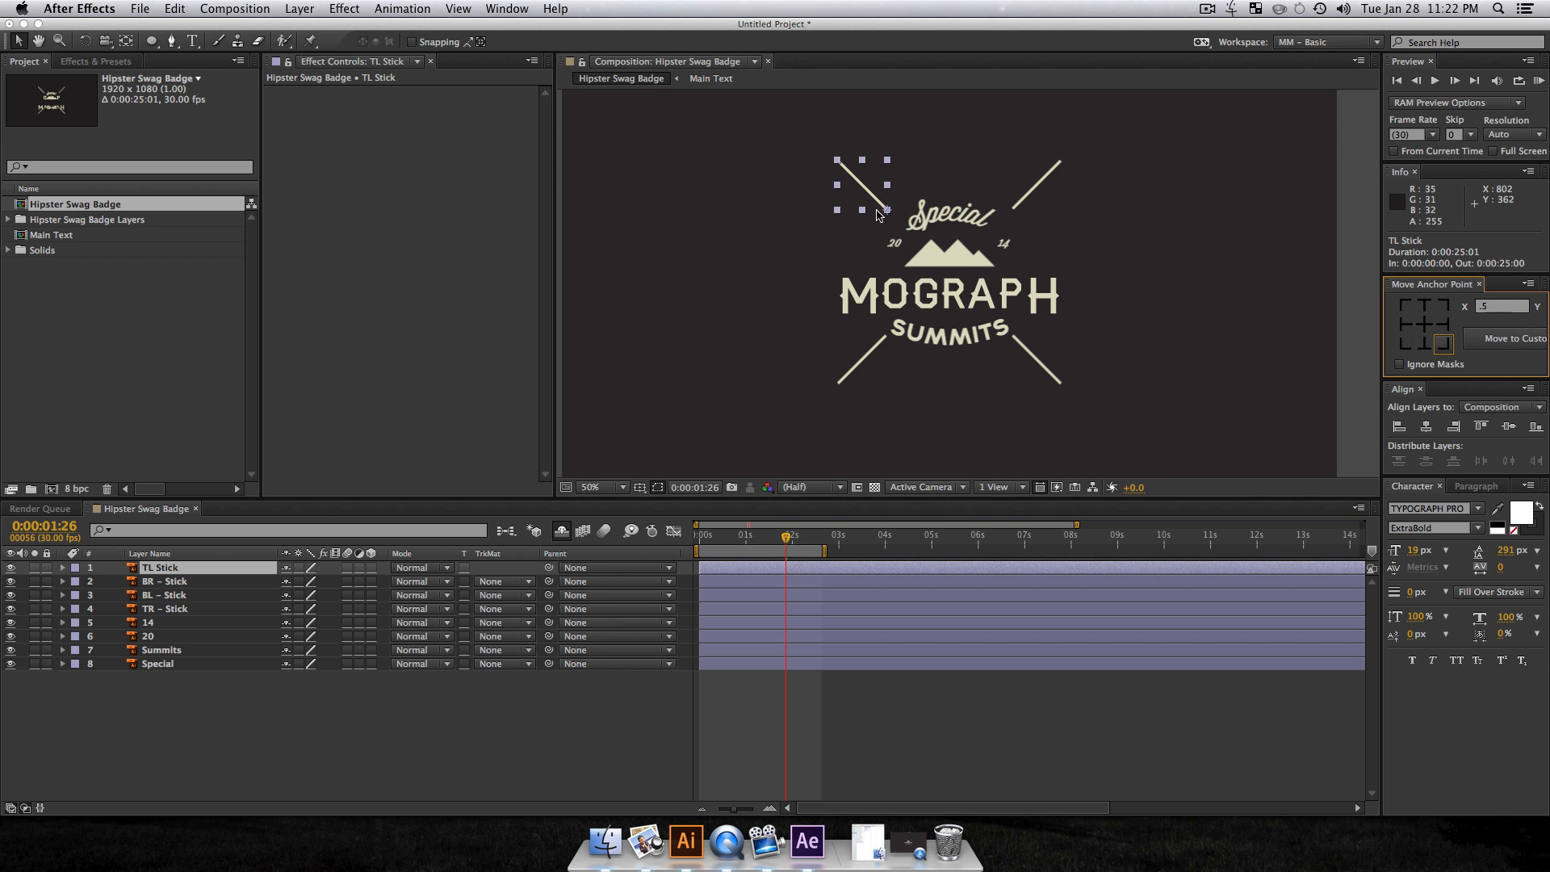
left_click(165, 582)
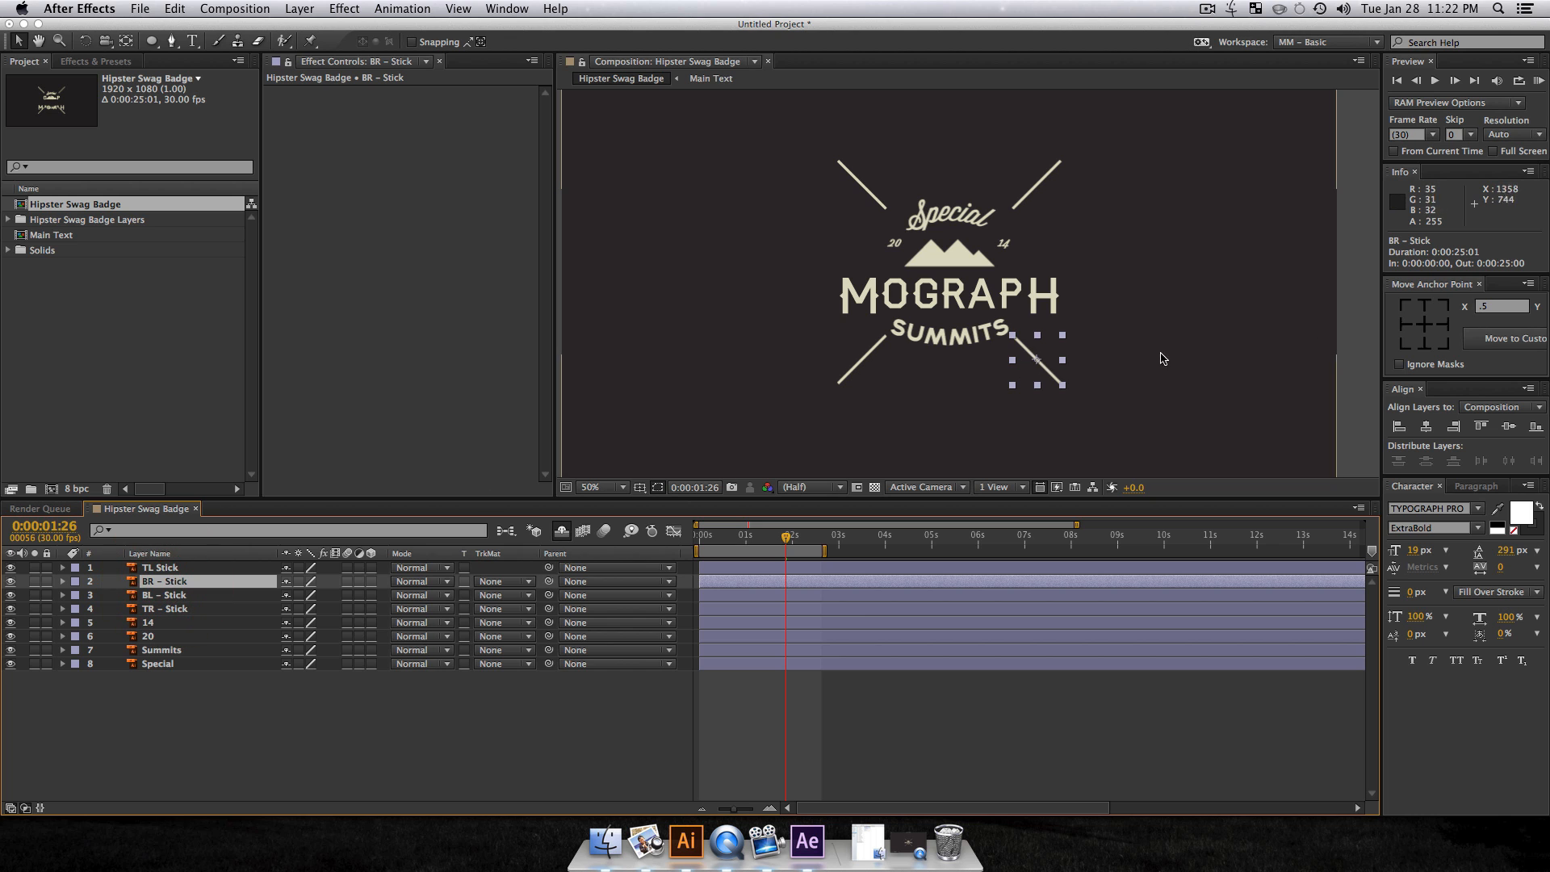
left_click(1409, 305)
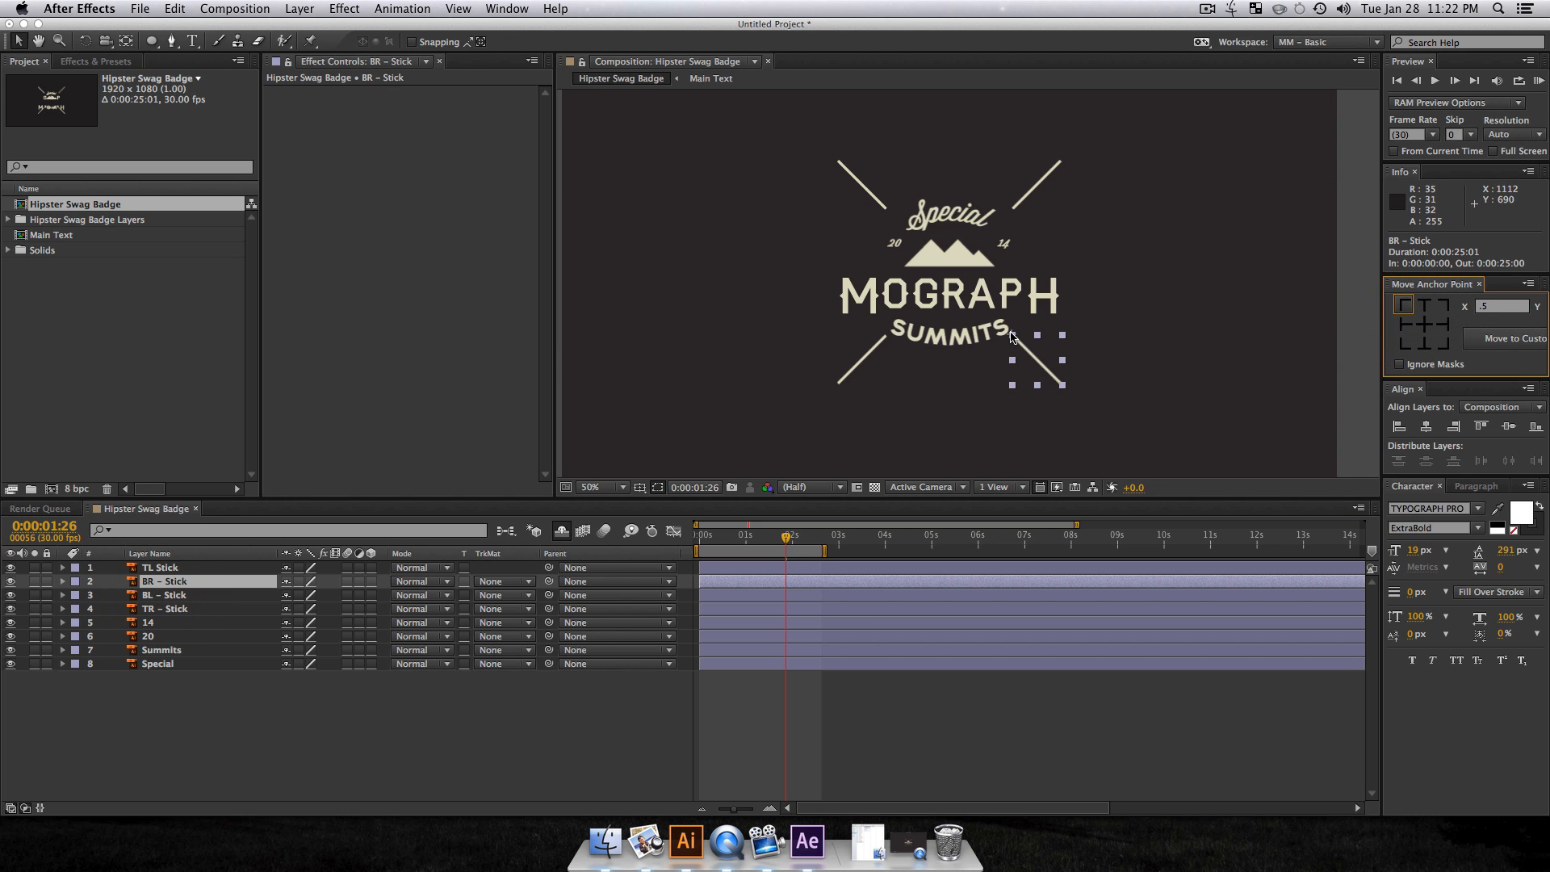
left_click(159, 596)
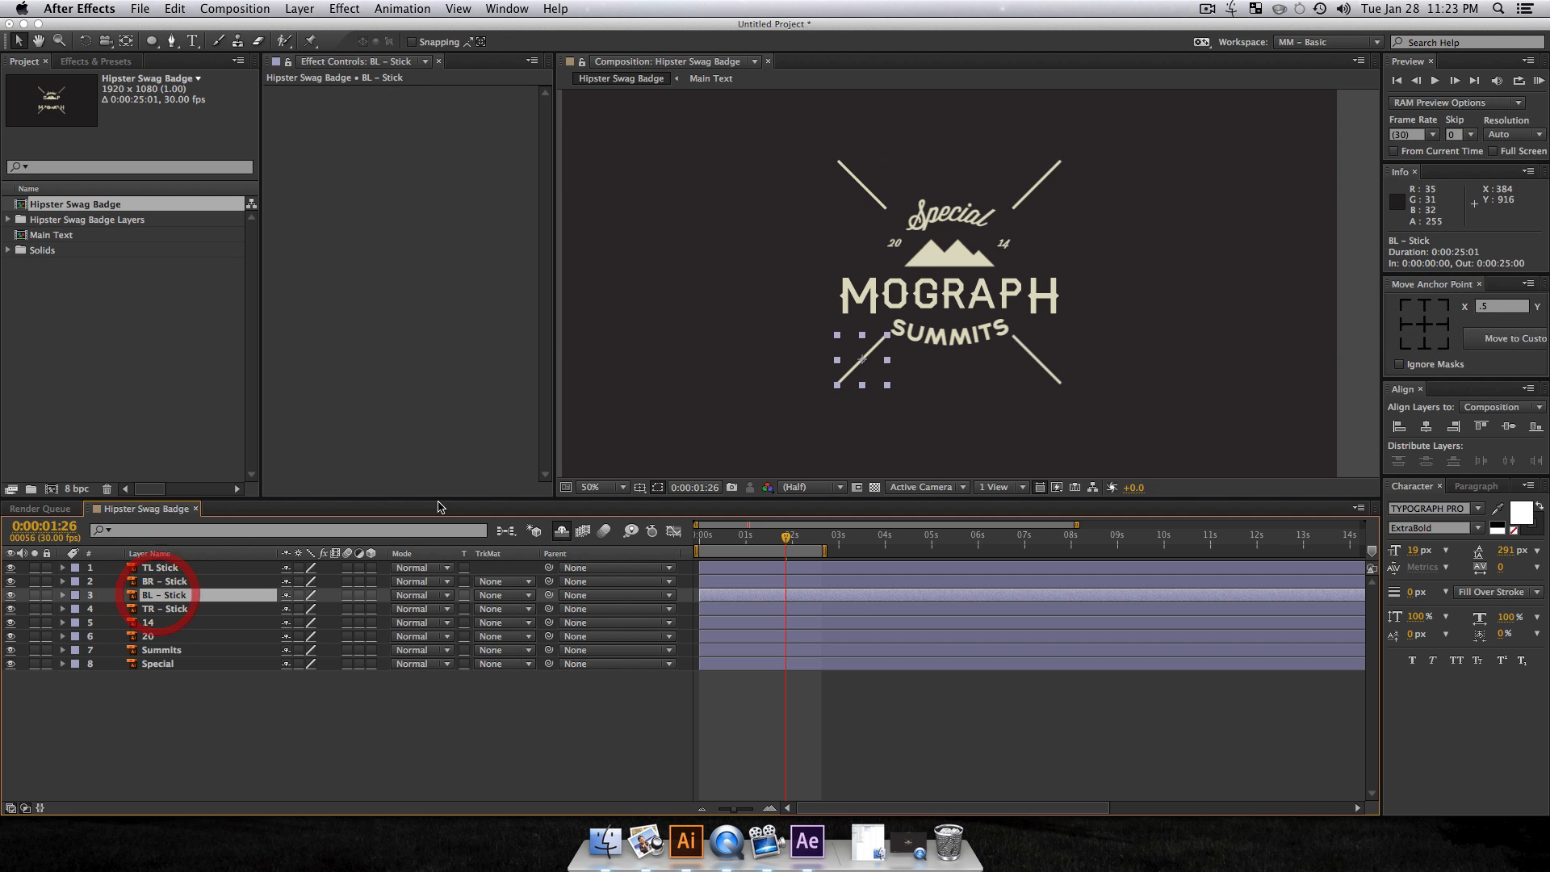
left_click(1442, 304)
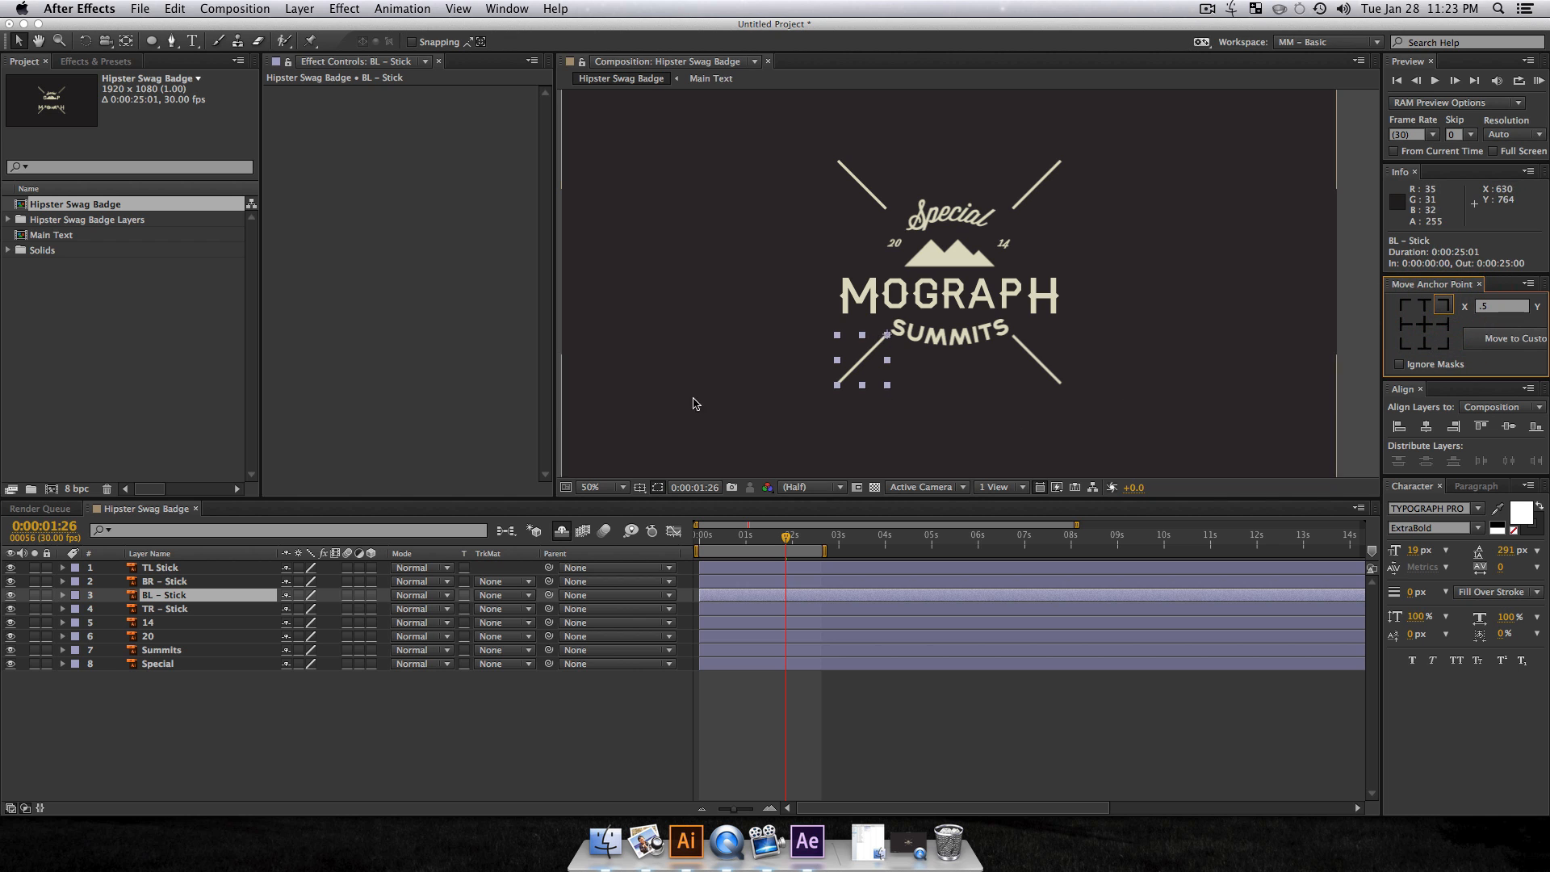
left_click(162, 608)
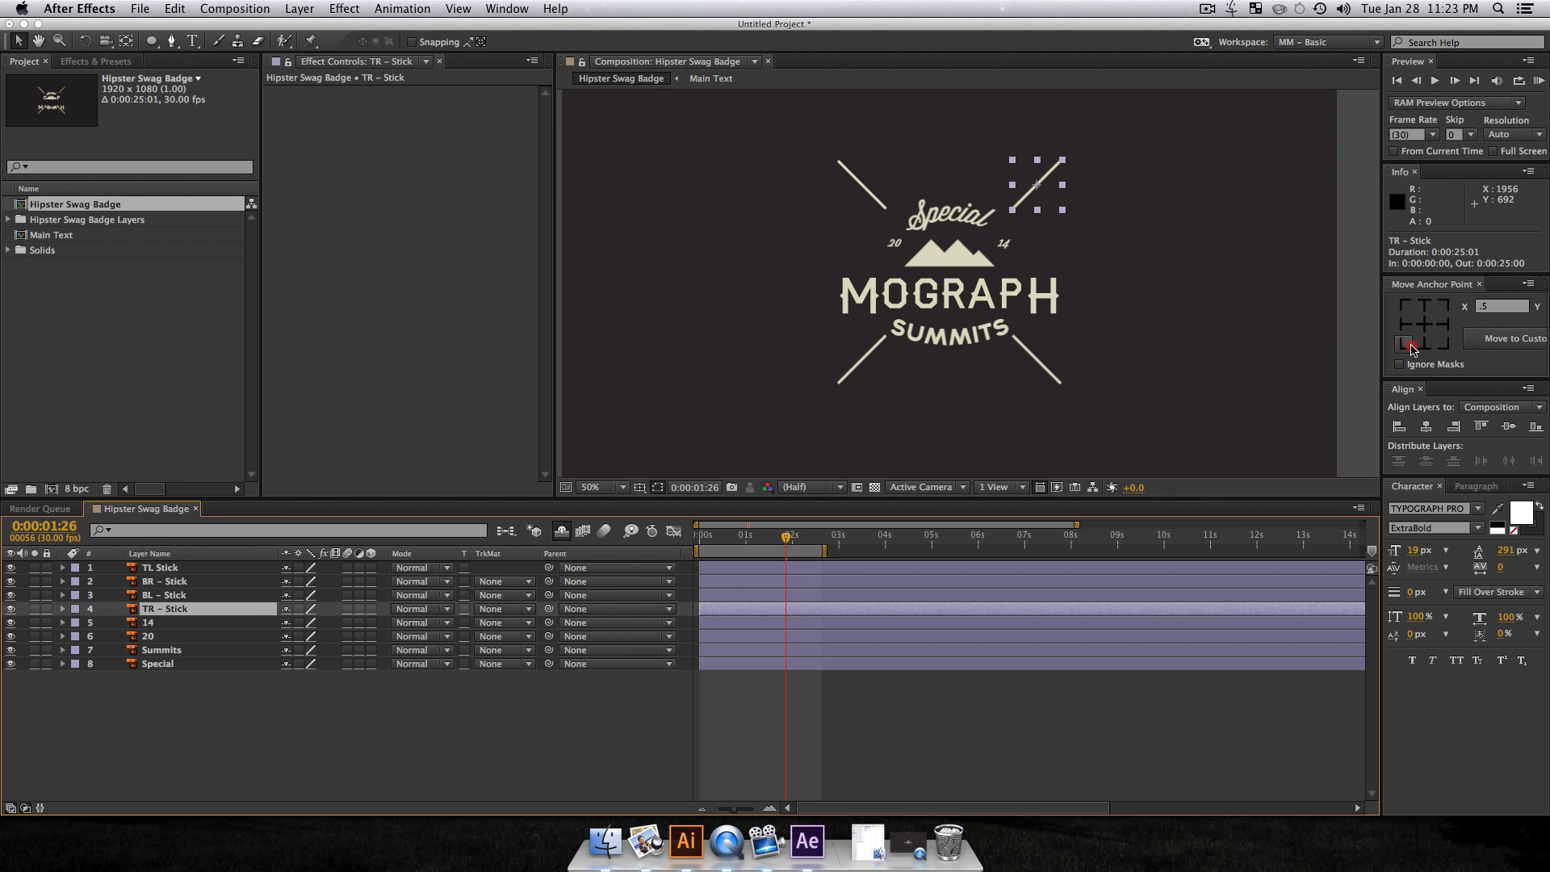
left_click(121, 763)
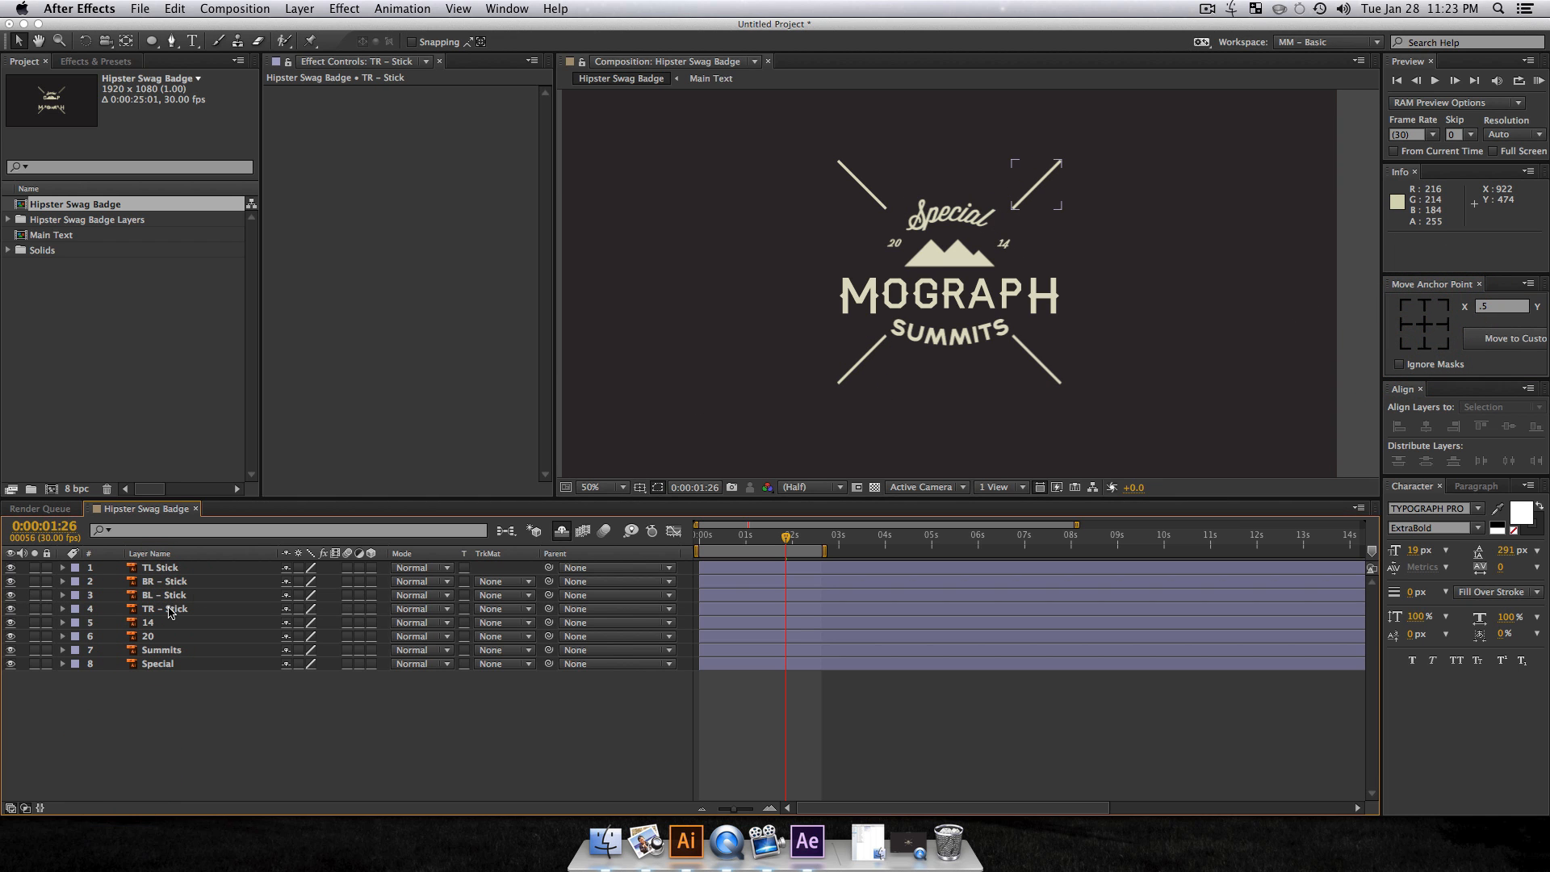
Step: Add a 100% Scale keyframe at 0:00:01:26 to all four stick layers at once
left_click(166, 608)
left_click(159, 568, "shift")
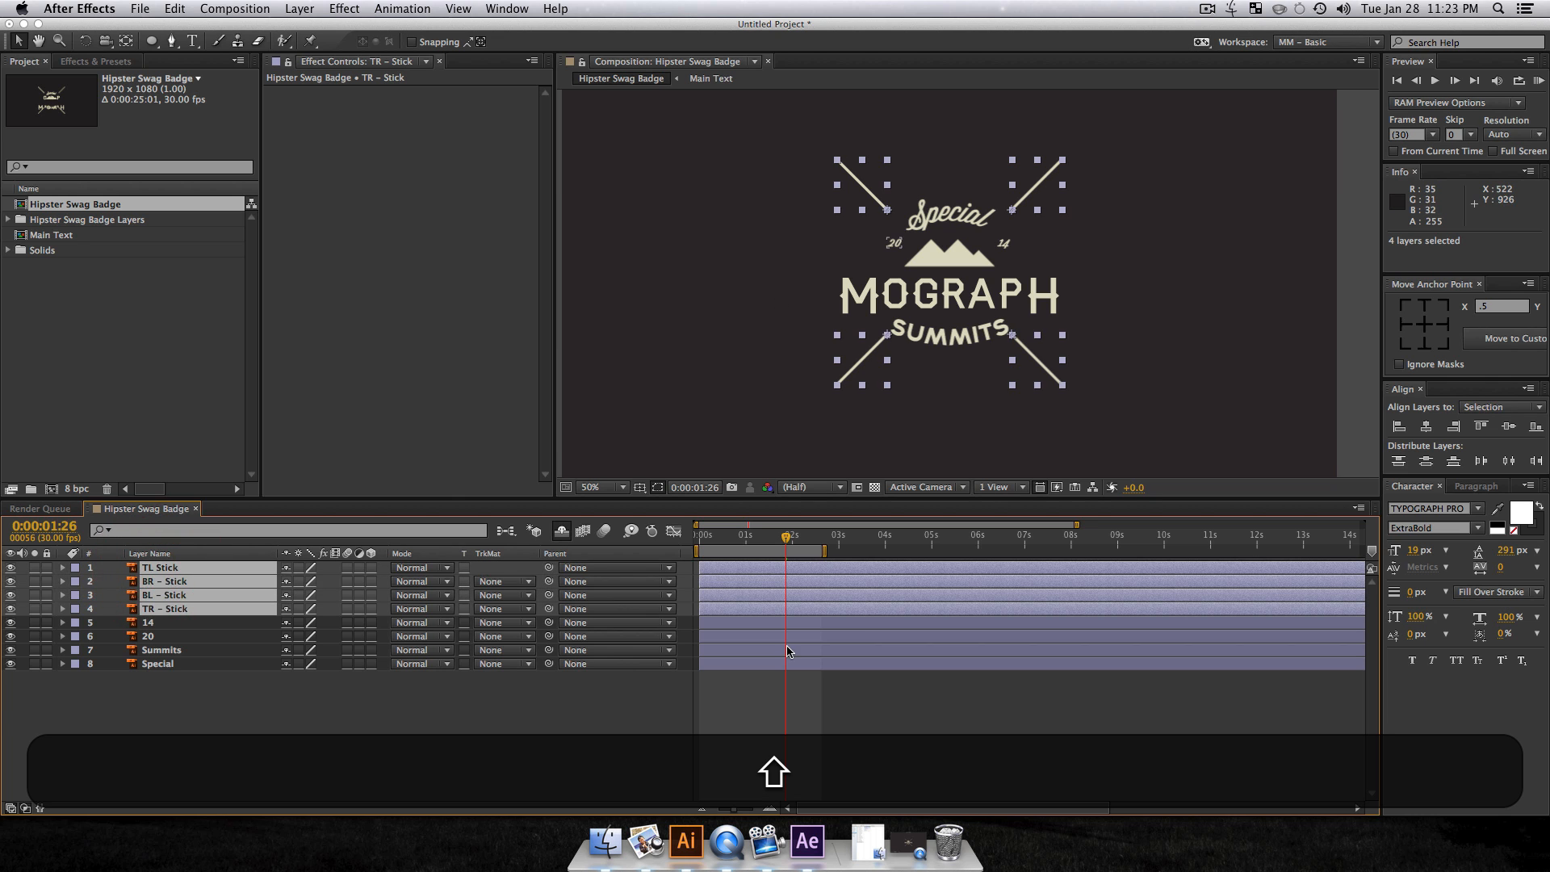
key("s")
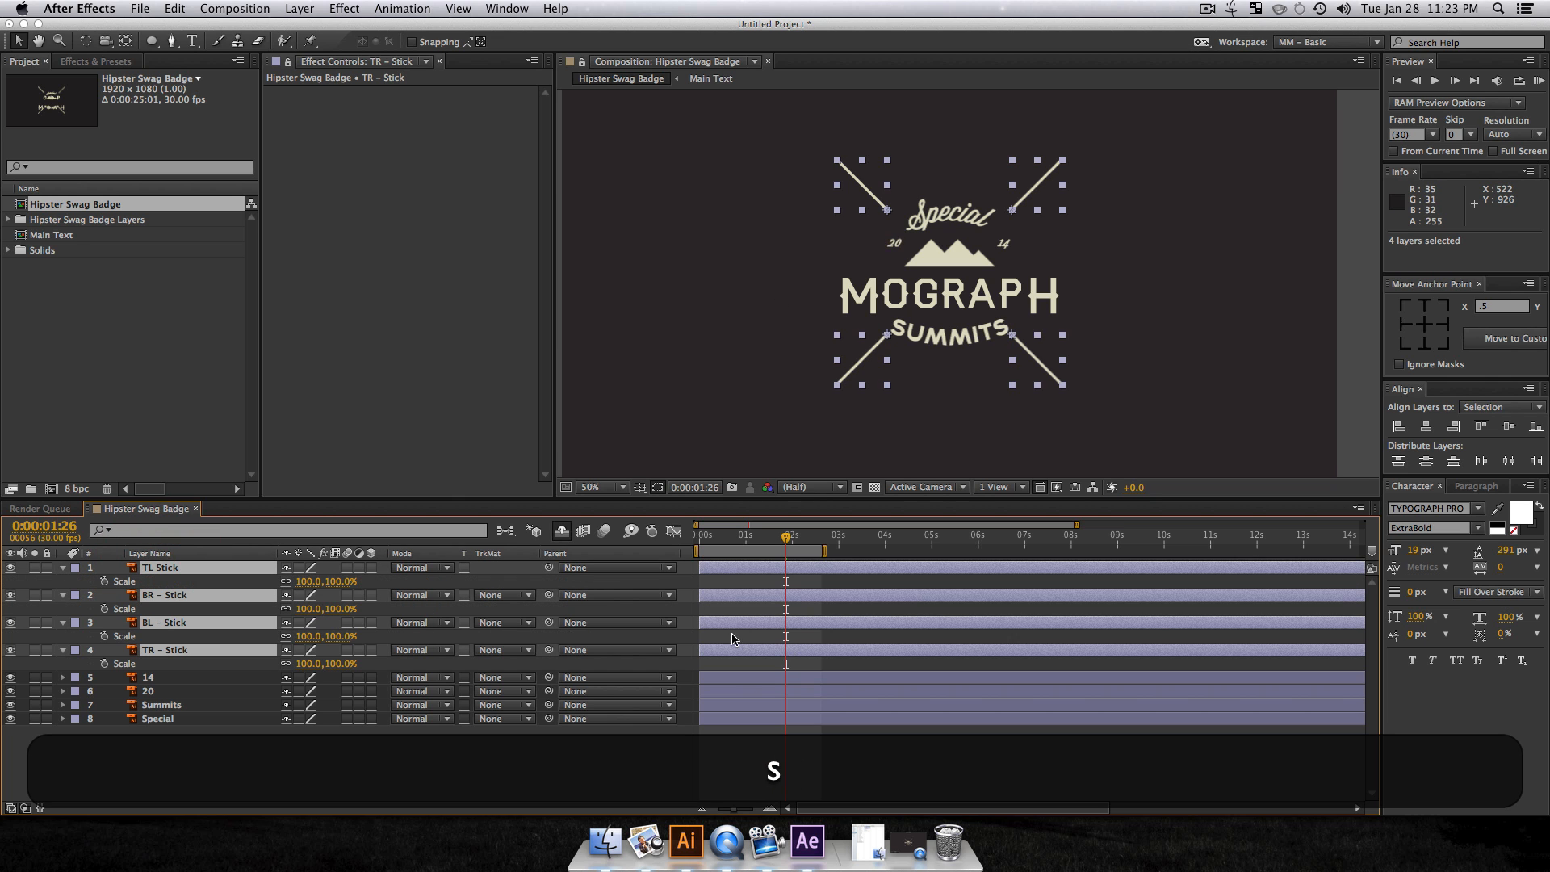
left_click(105, 582)
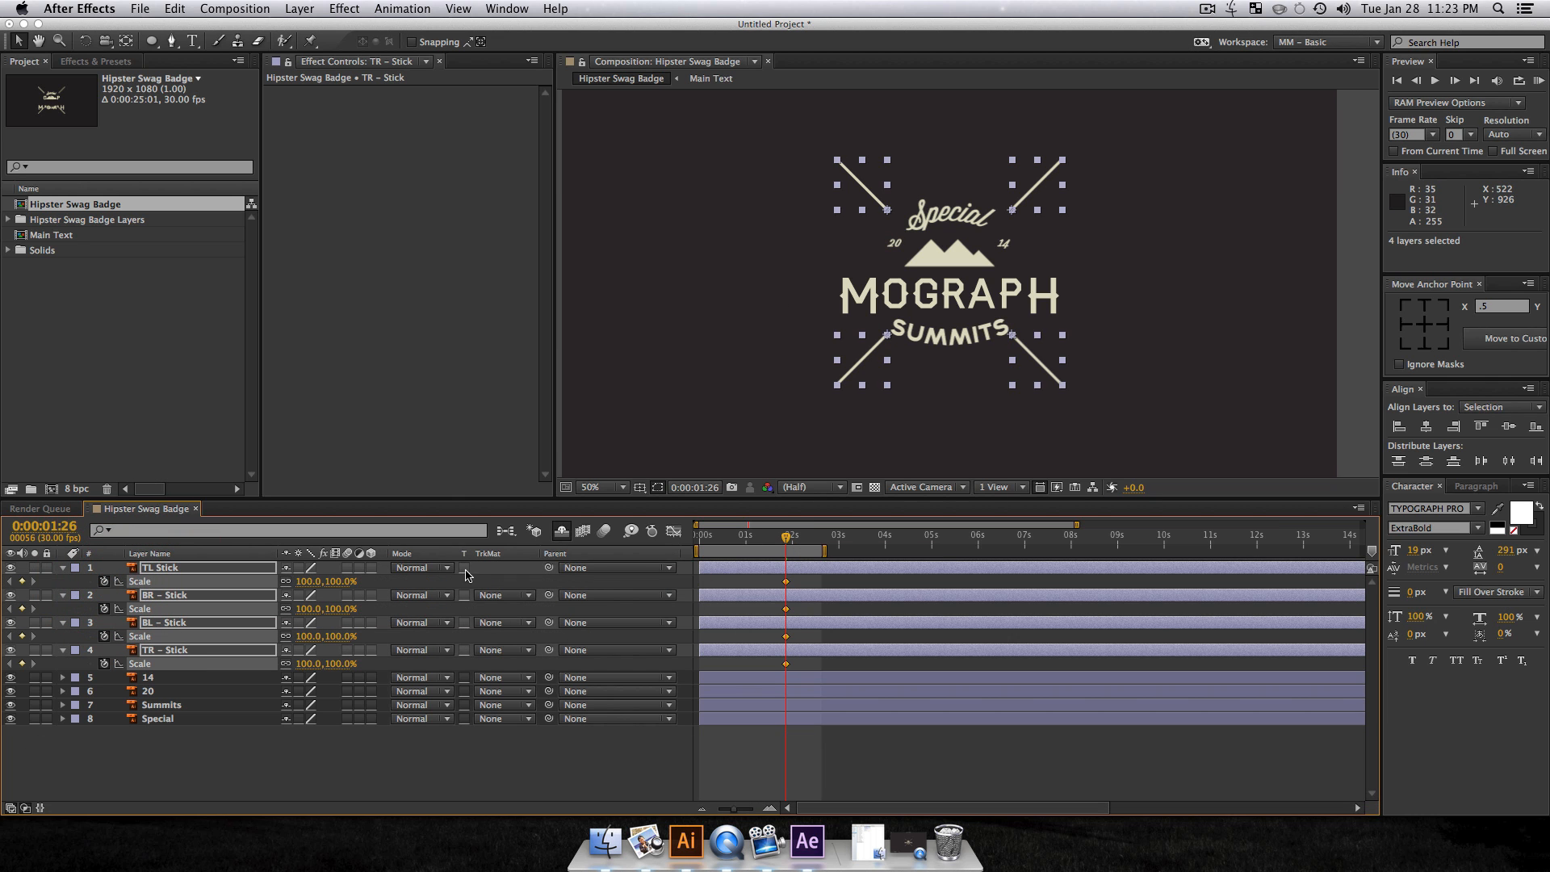
Step: Set the Scale of all four stick layers to 0% at 0:00:00:26
left_click_drag(786, 537, 740, 542)
left_click(306, 581)
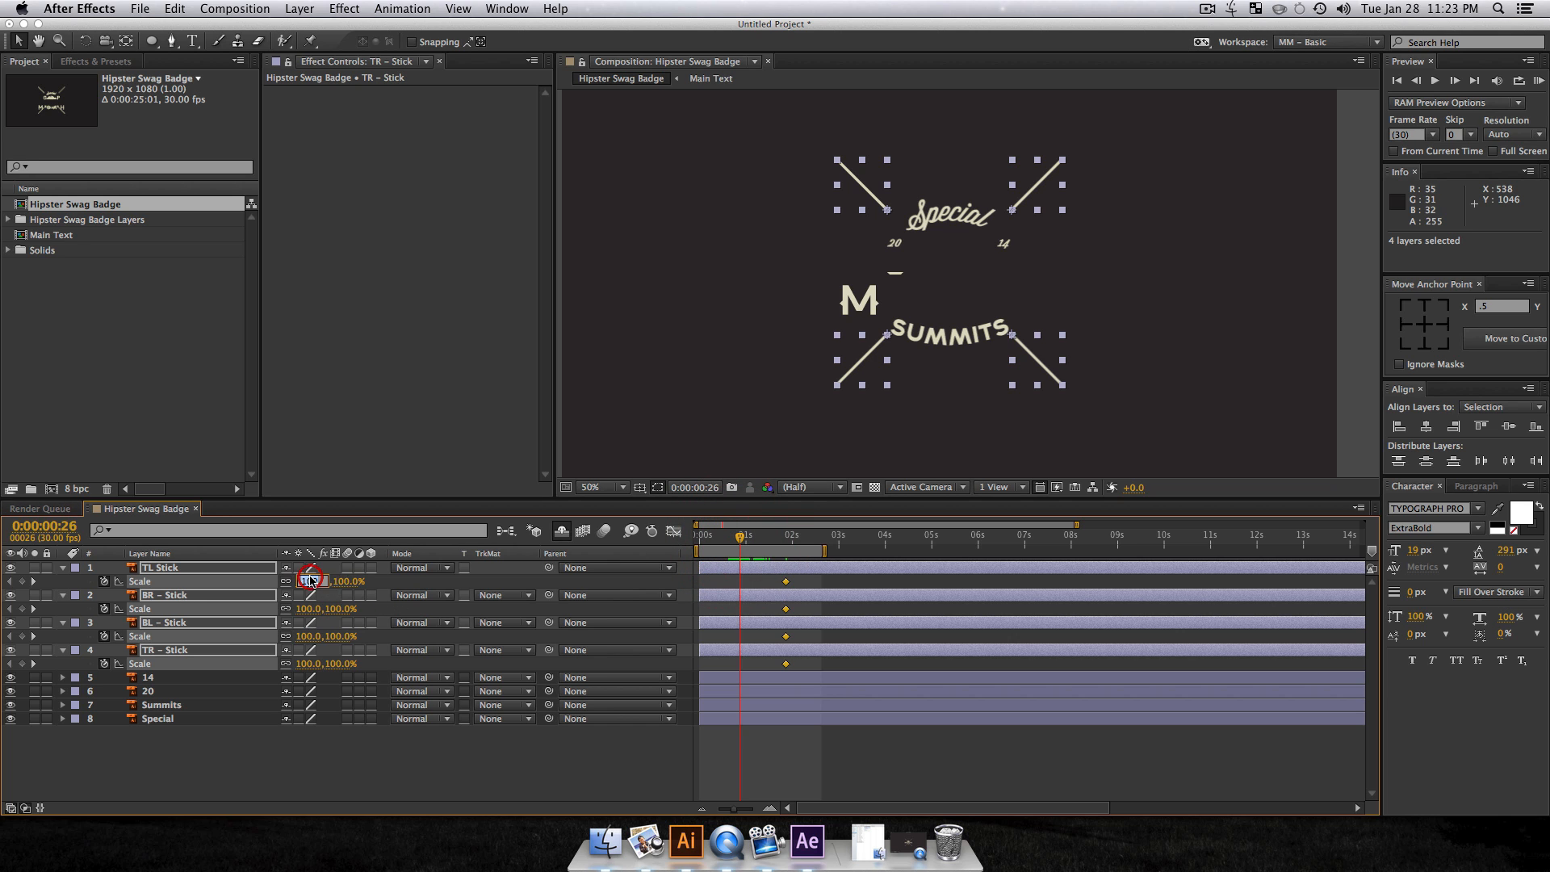
type("0")
key("Return")
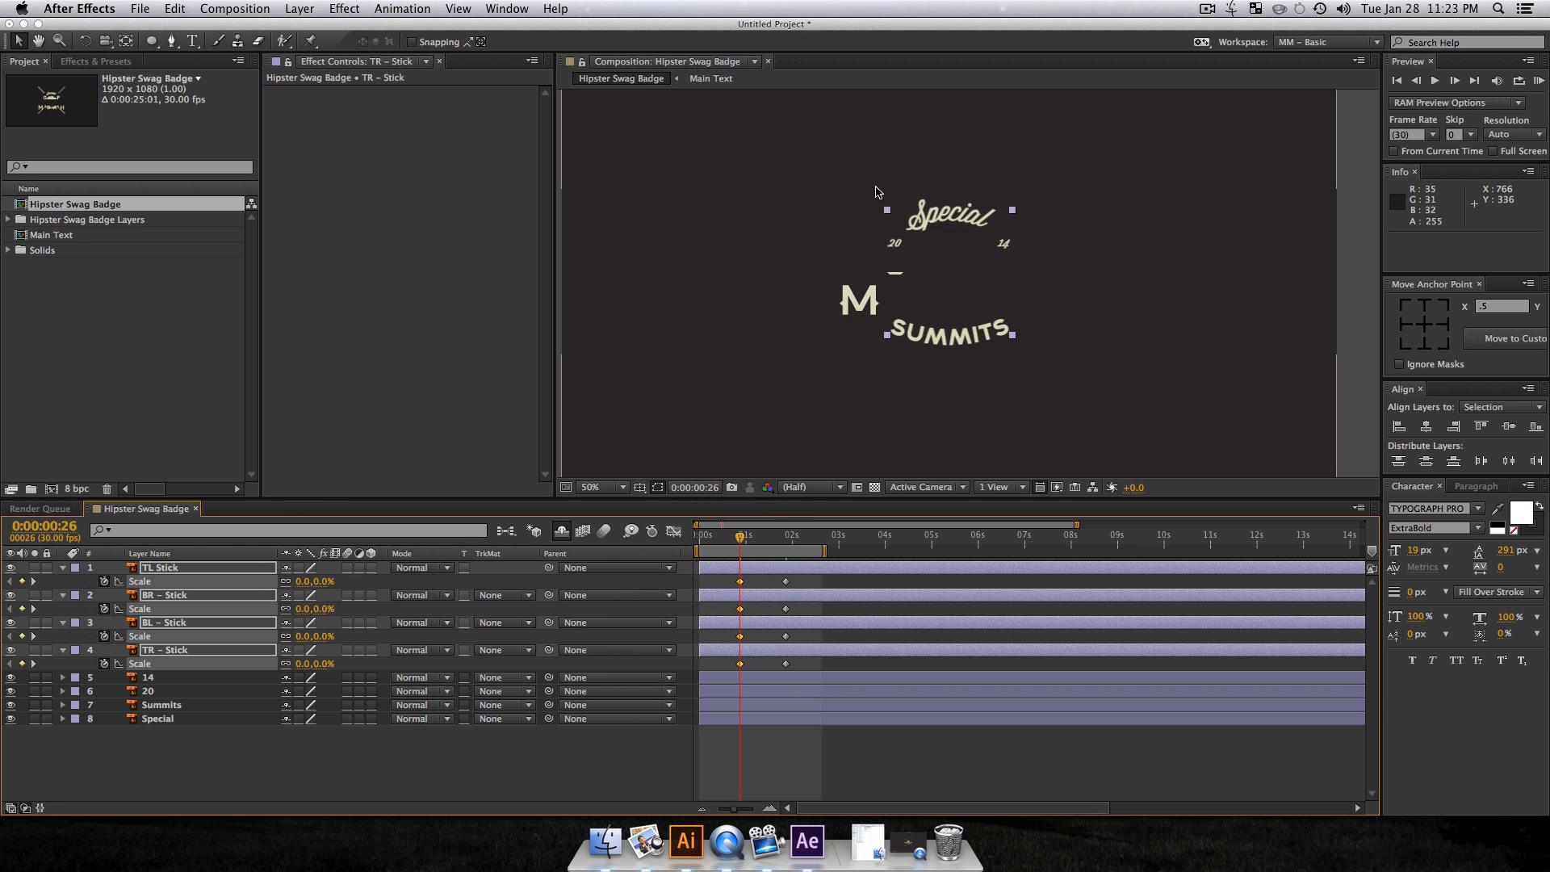
Step: Preview the stick growth, shift the four ending Scale keyframes earlier to 0:00:01:18, and preview the faster timing
key("space")
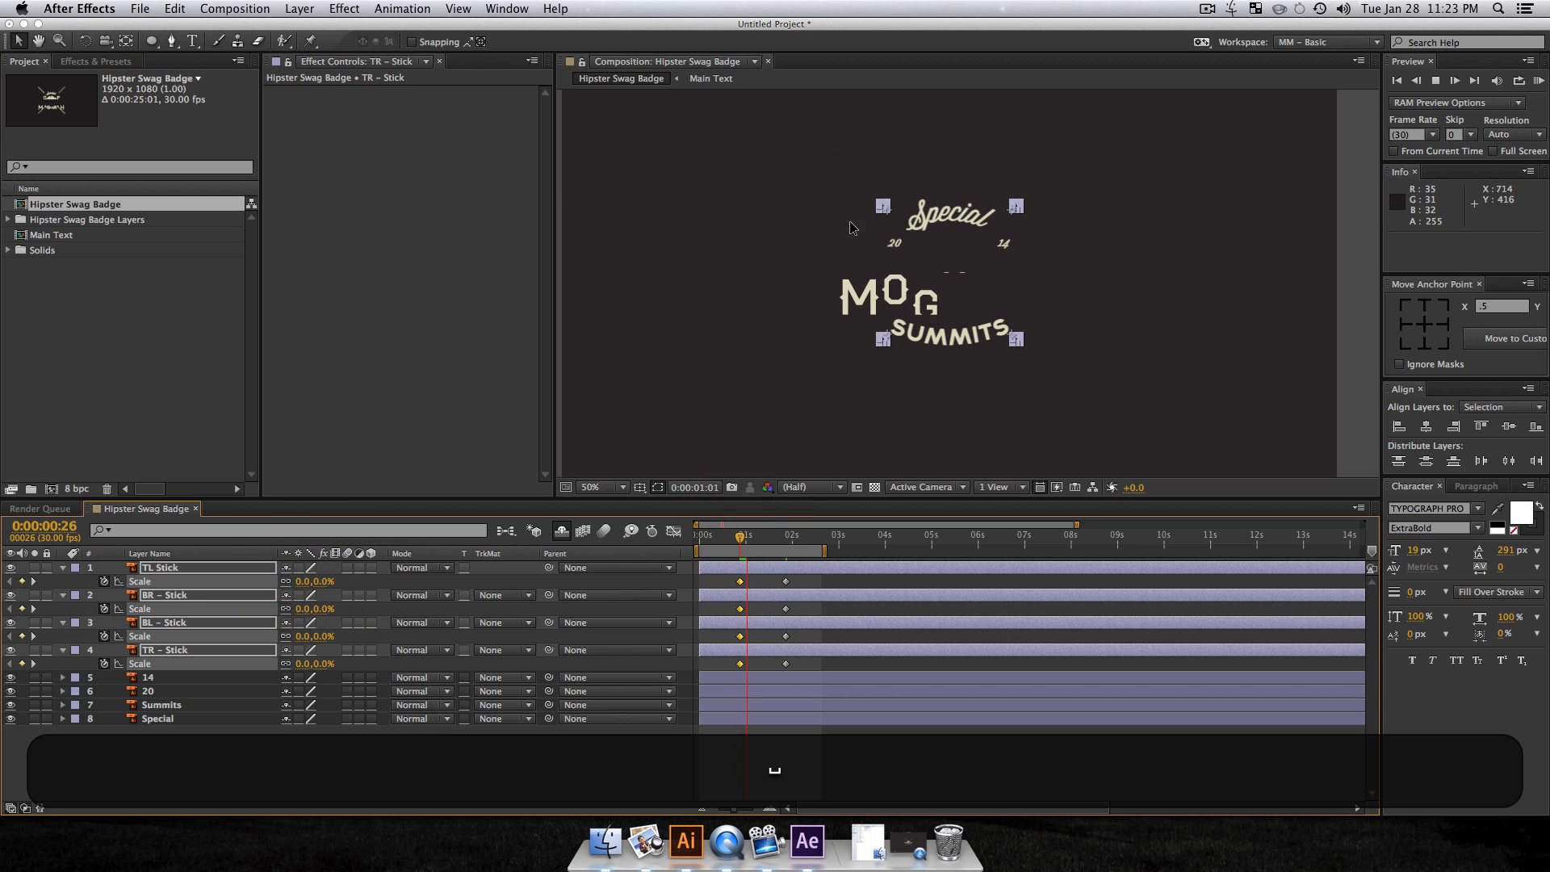
key("space")
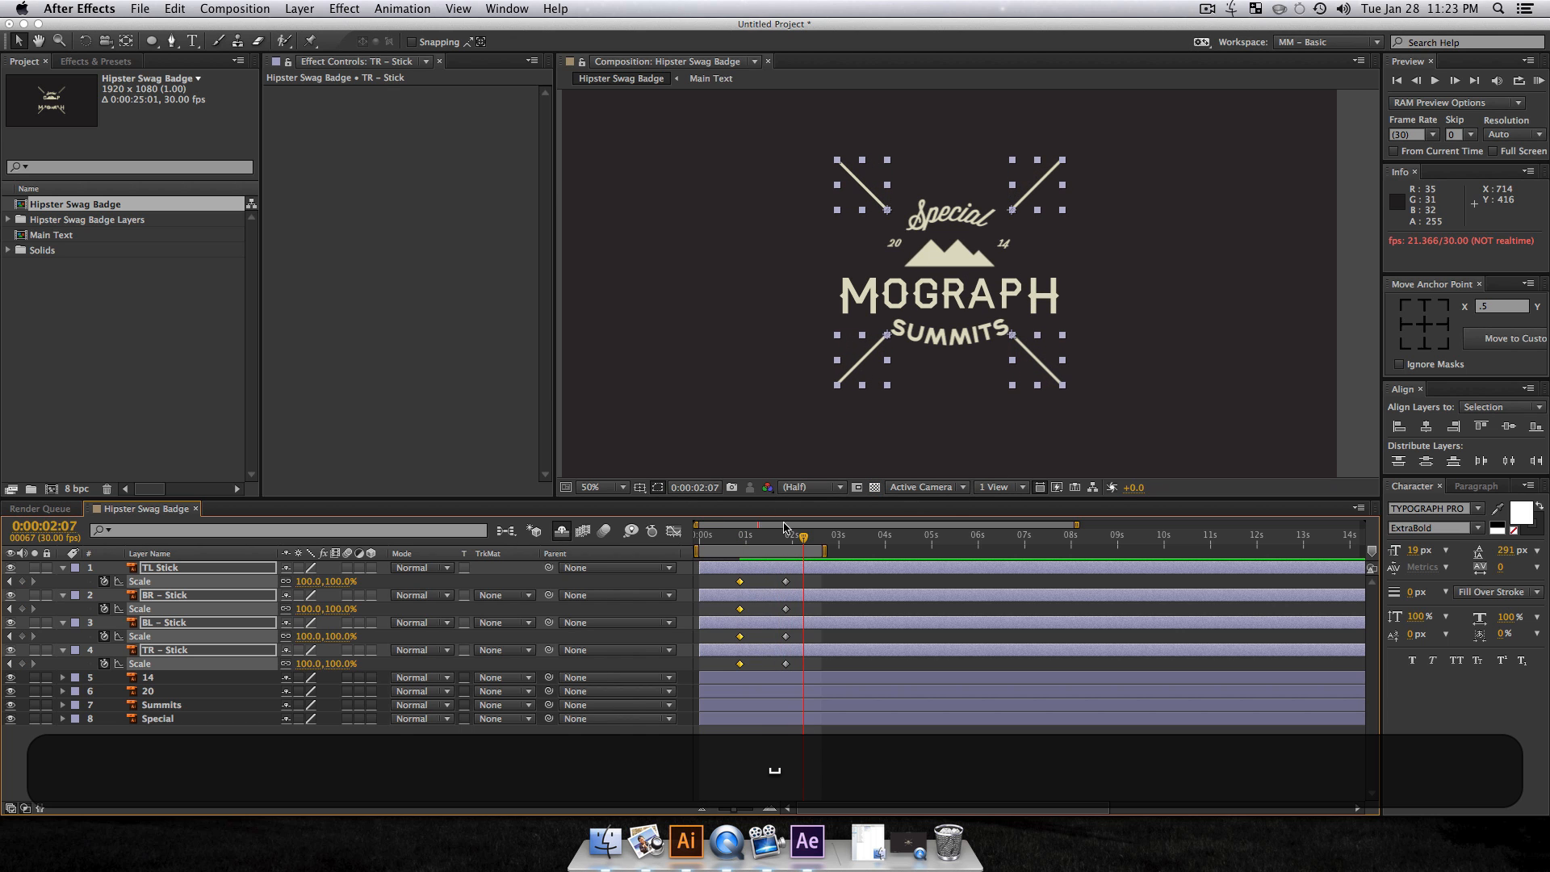
left_click_drag(788, 539, 770, 539)
left_click_drag(795, 667, 744, 547)
key("space")
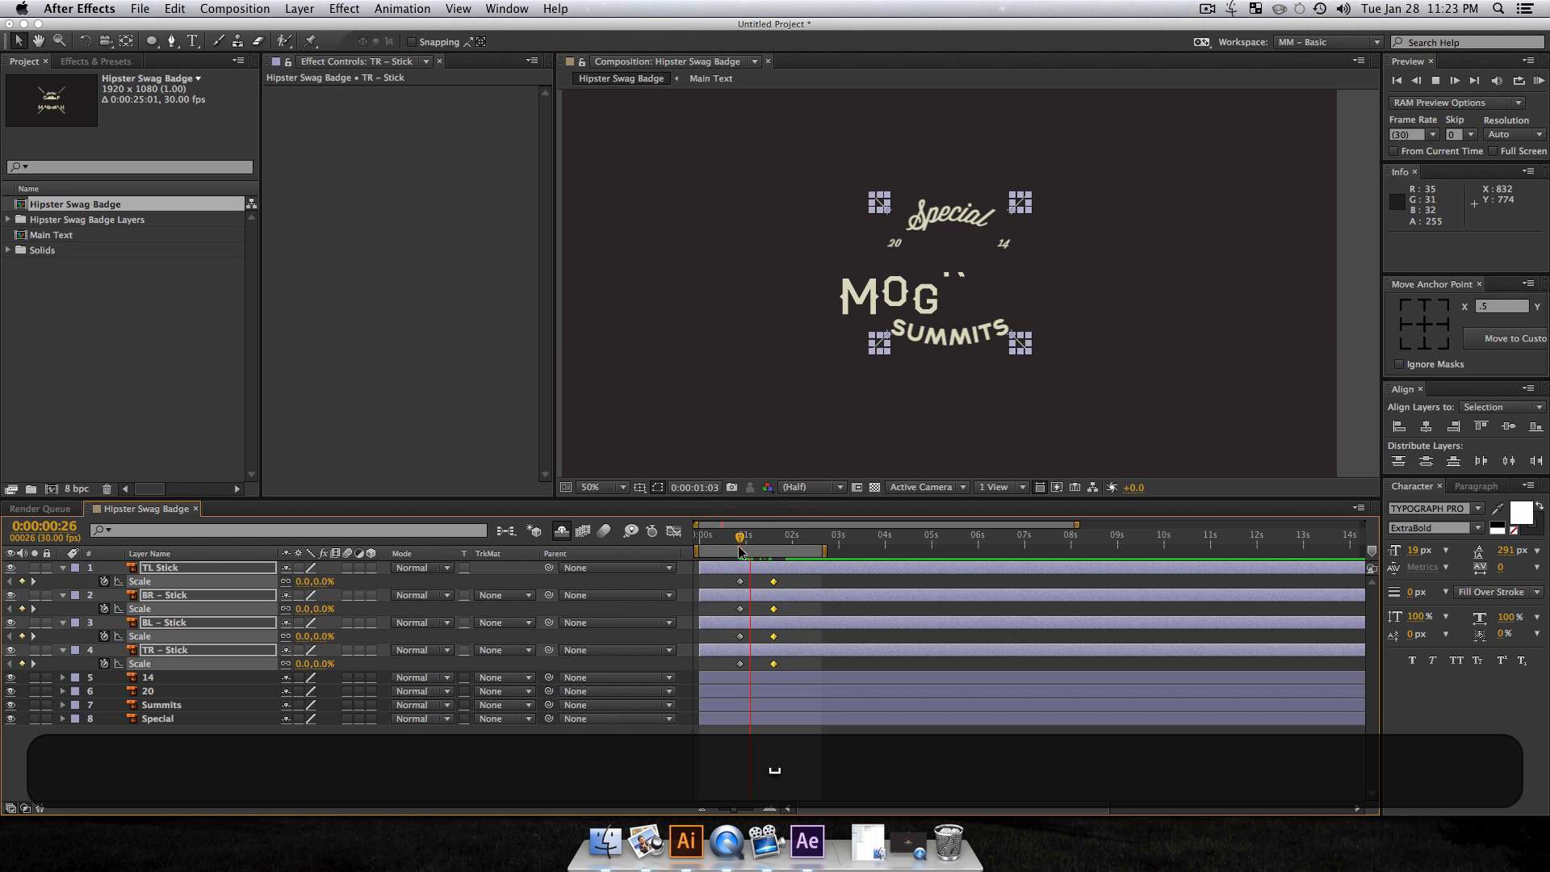
key("space")
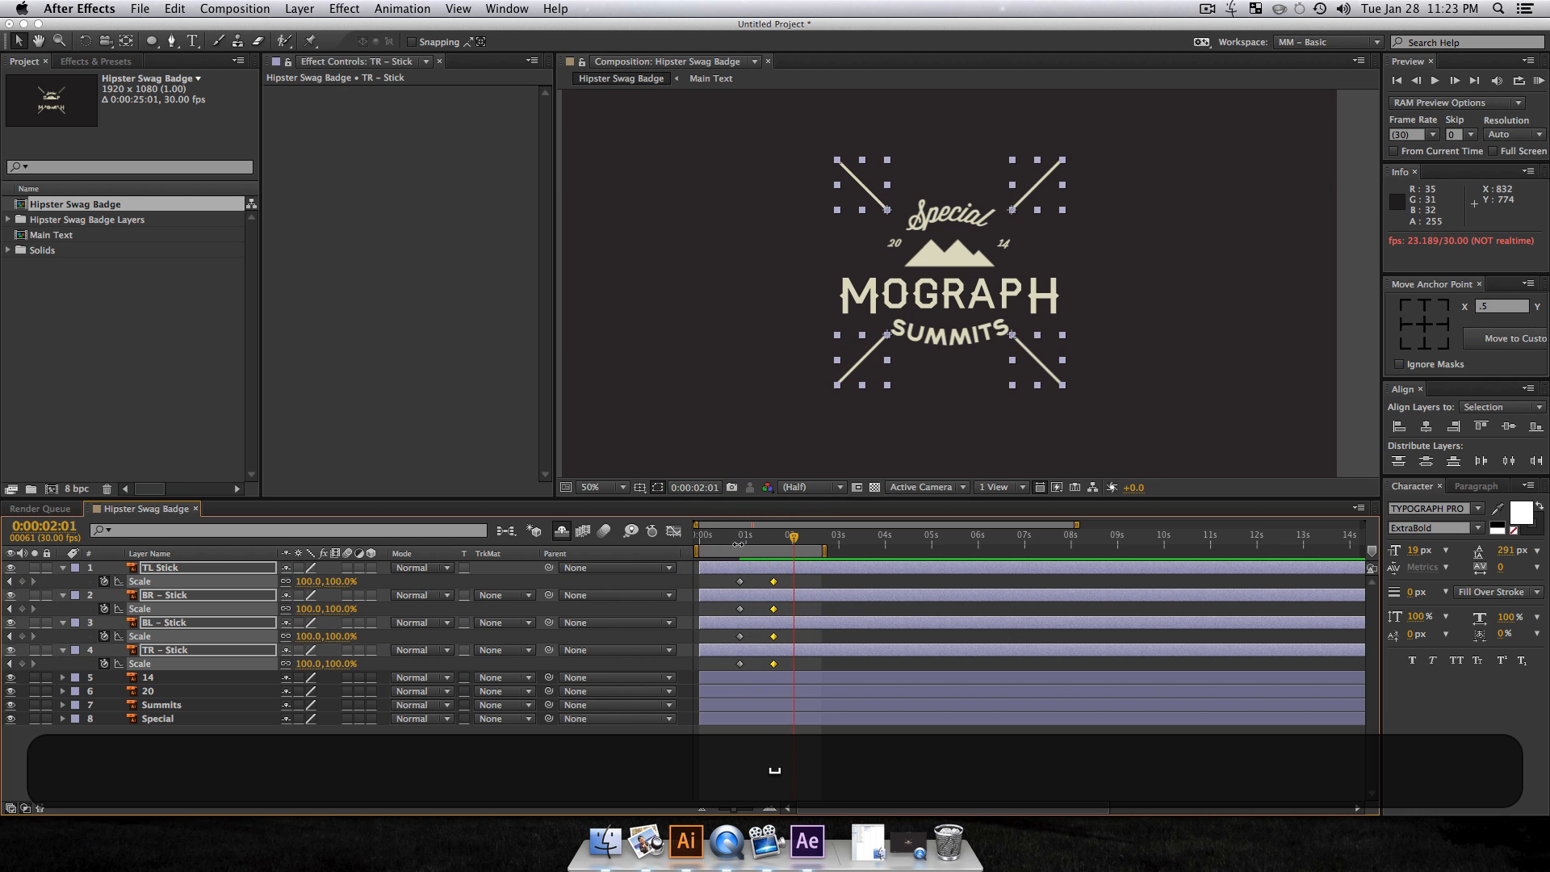
Step: Apply Easy Ease to both Scale keyframes on all four stick layers
left_click(797, 657)
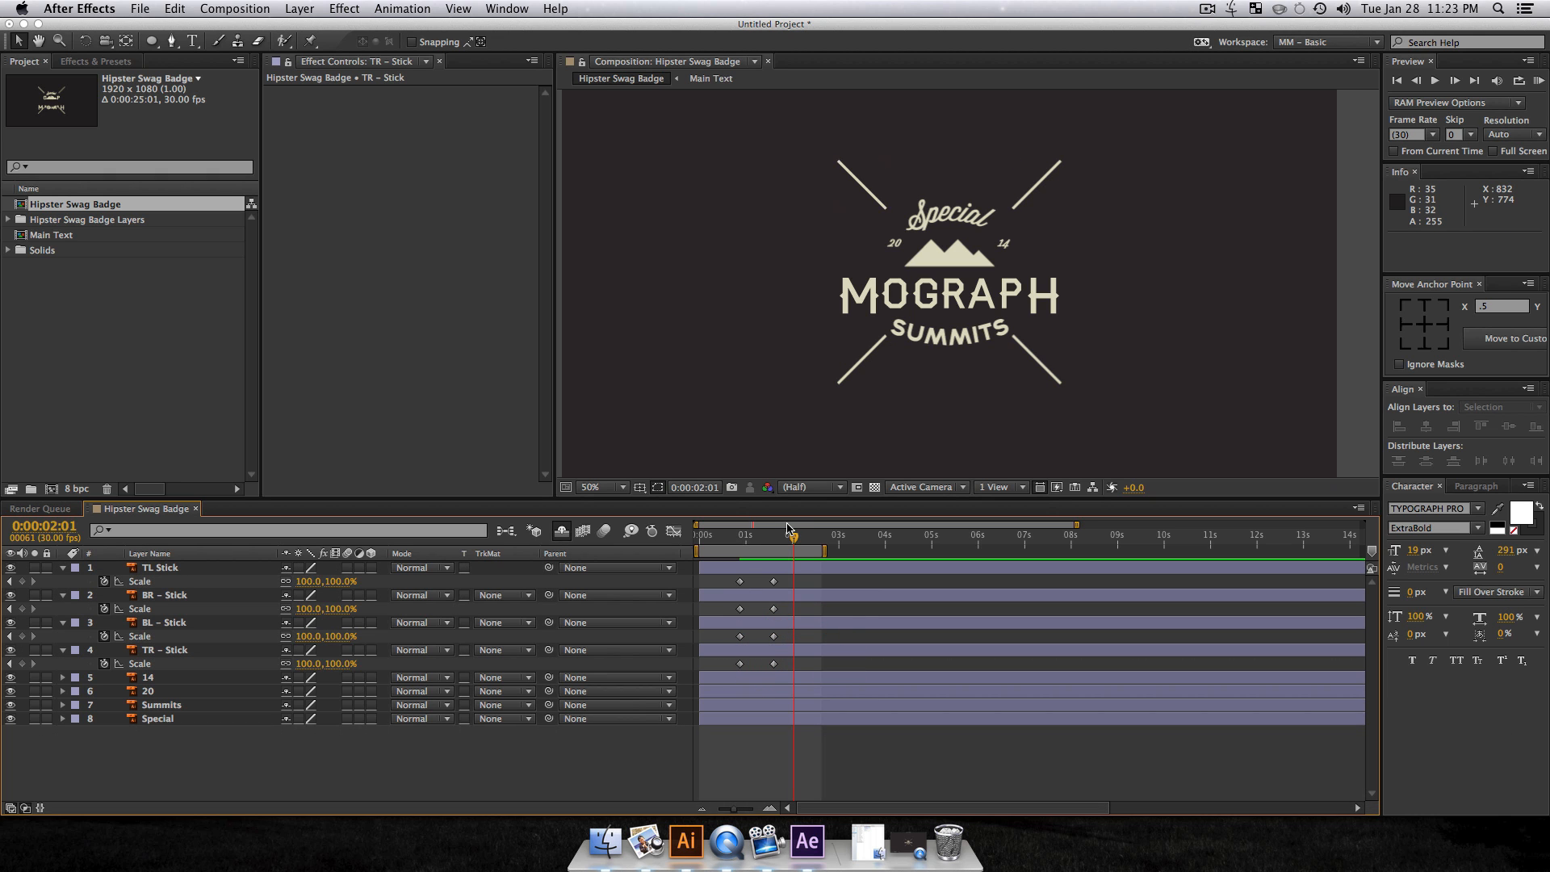
left_click_drag(782, 537, 785, 569)
left_click_drag(802, 675, 699, 562)
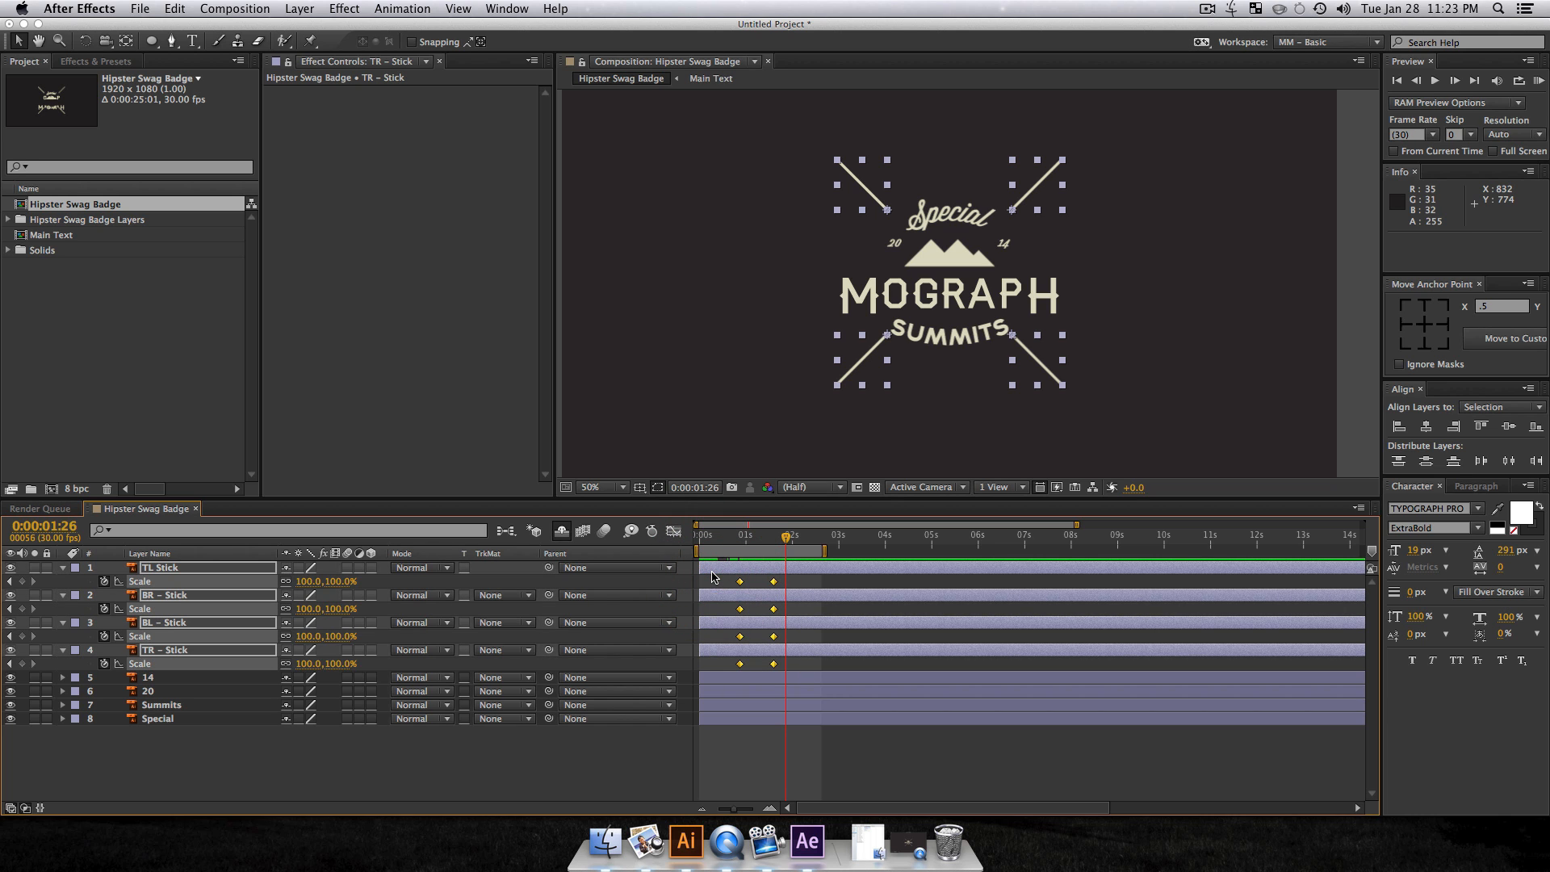
key("F9")
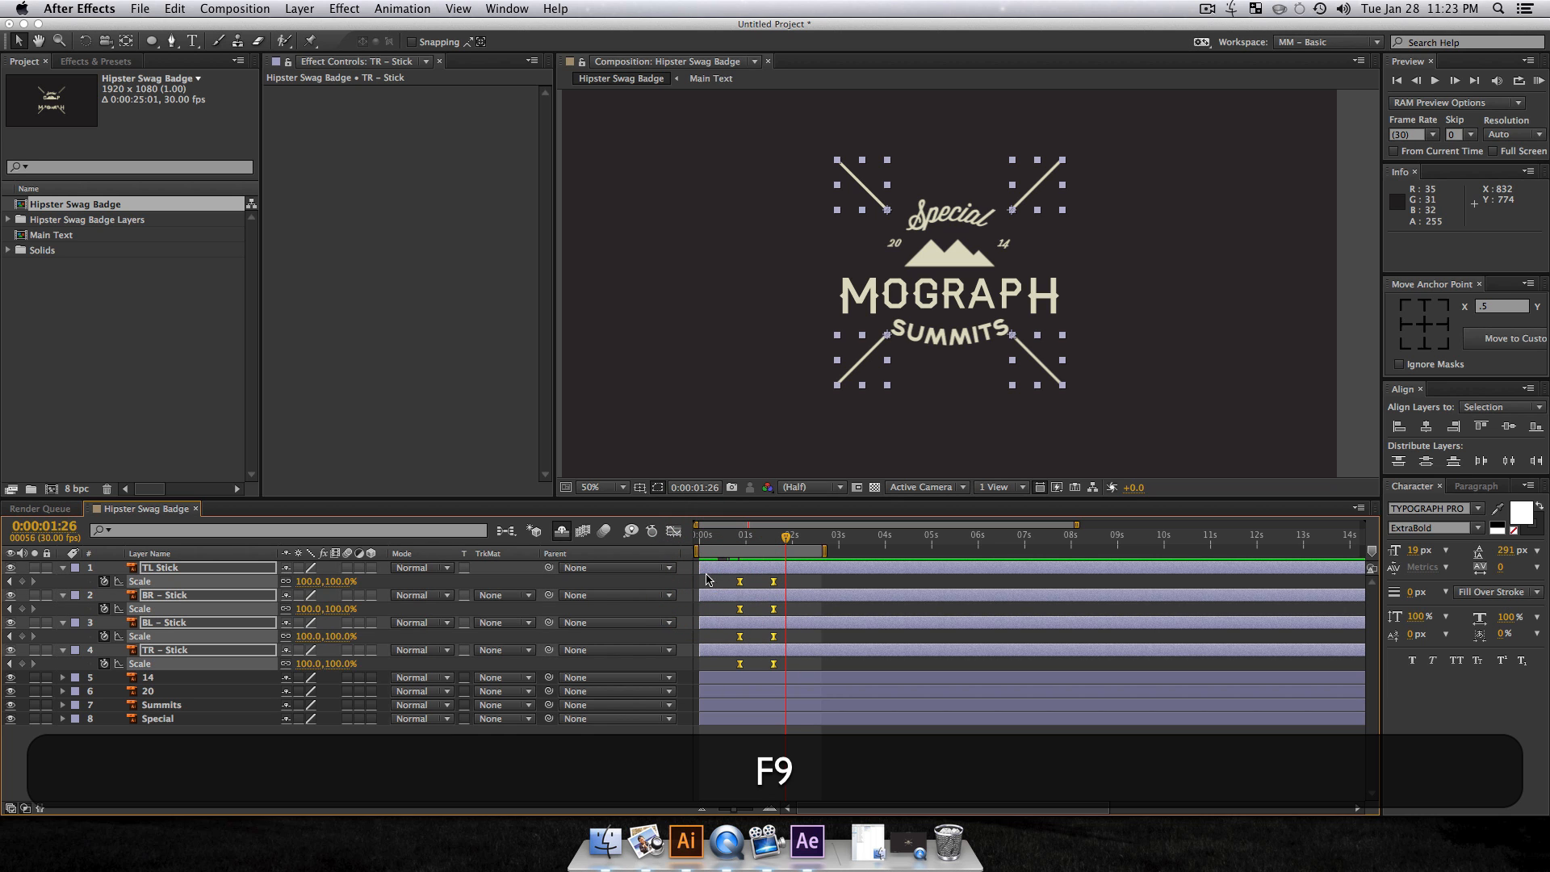
Step: Show only TR - Stick's Scale speed curve in the Graph Editor, with the timeline maximized and the curve fitted to view
left_click(805, 669)
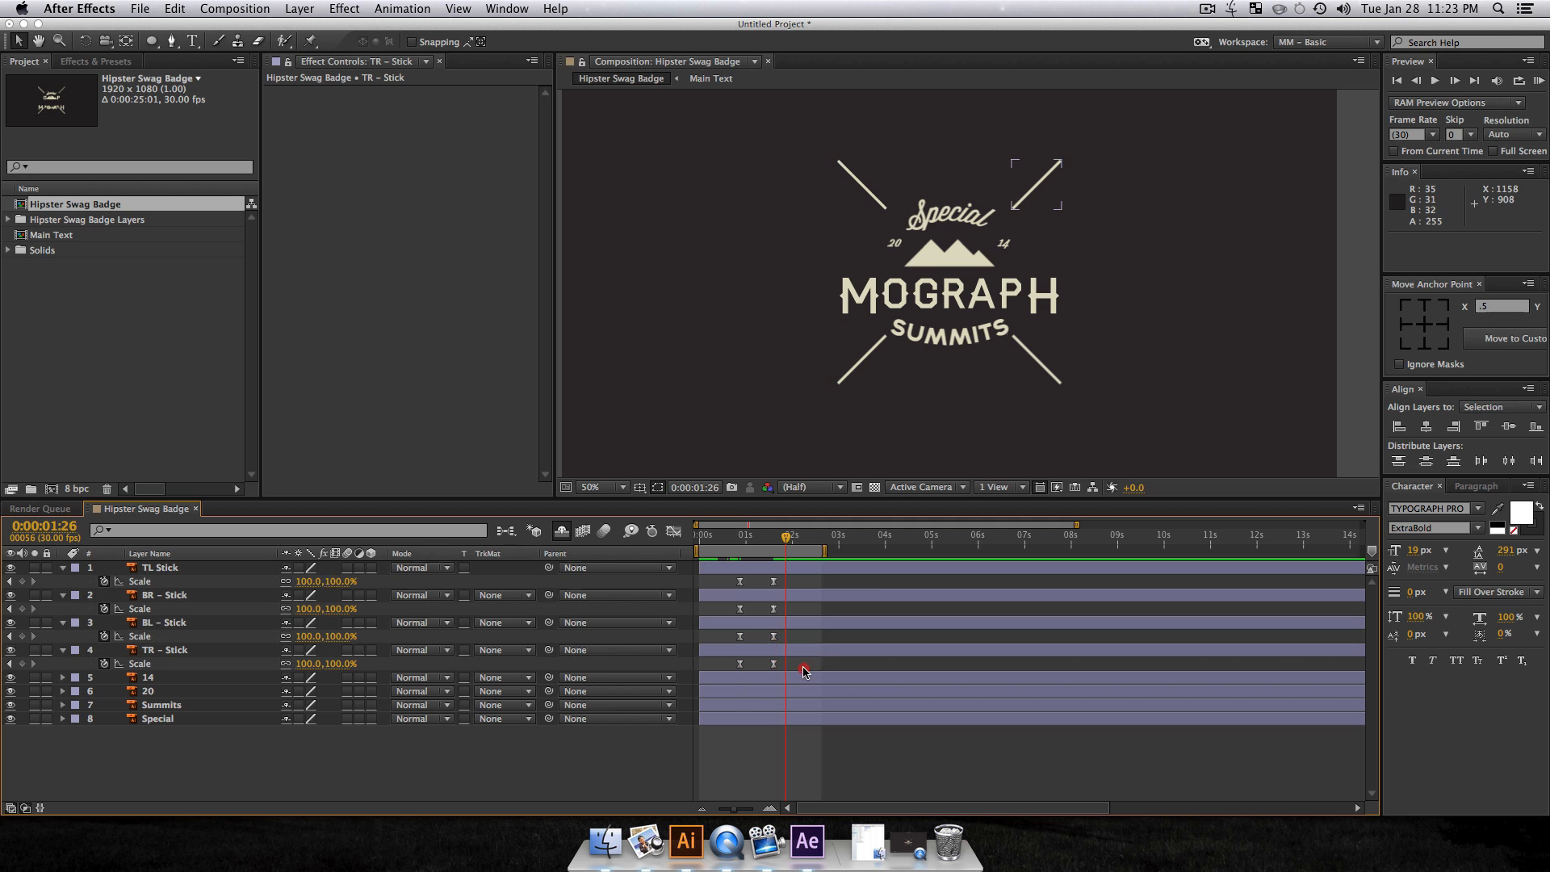
left_click_drag(806, 672, 707, 648)
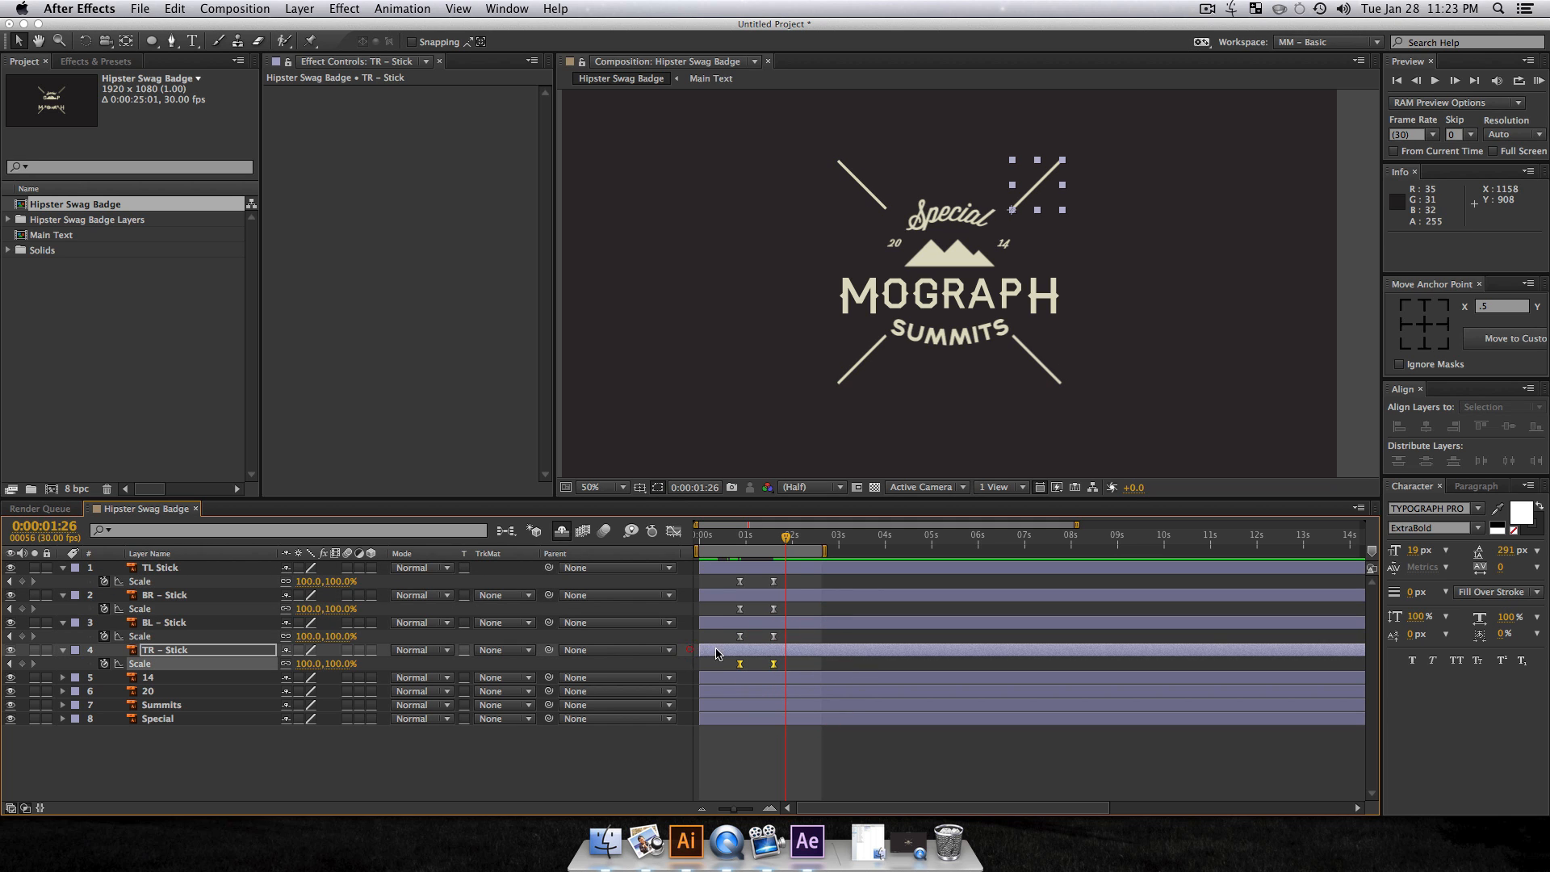
left_click(673, 532)
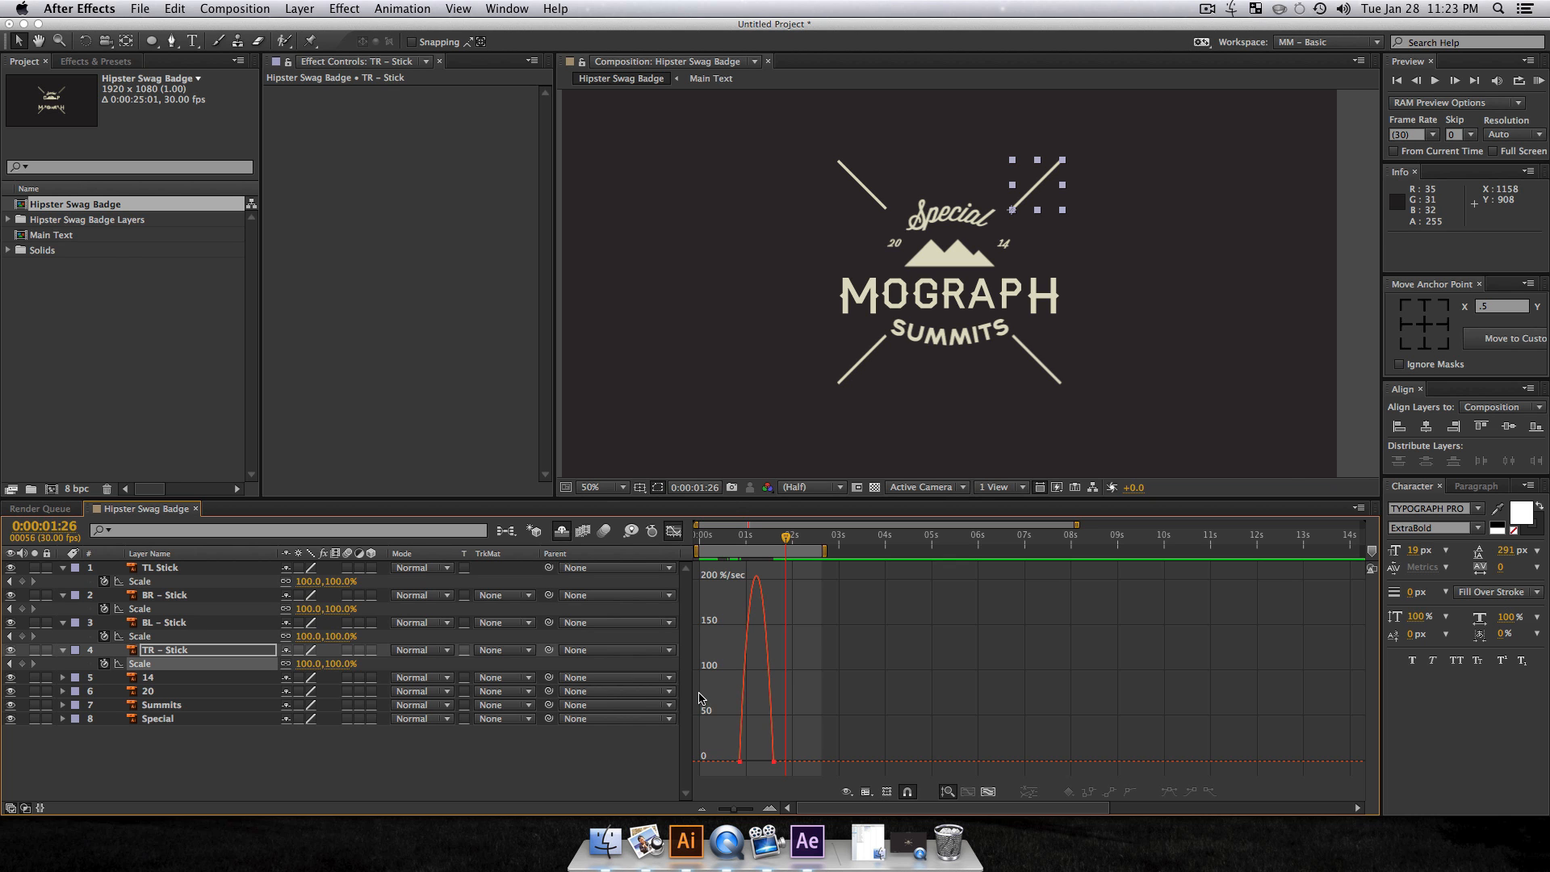
key("grave")
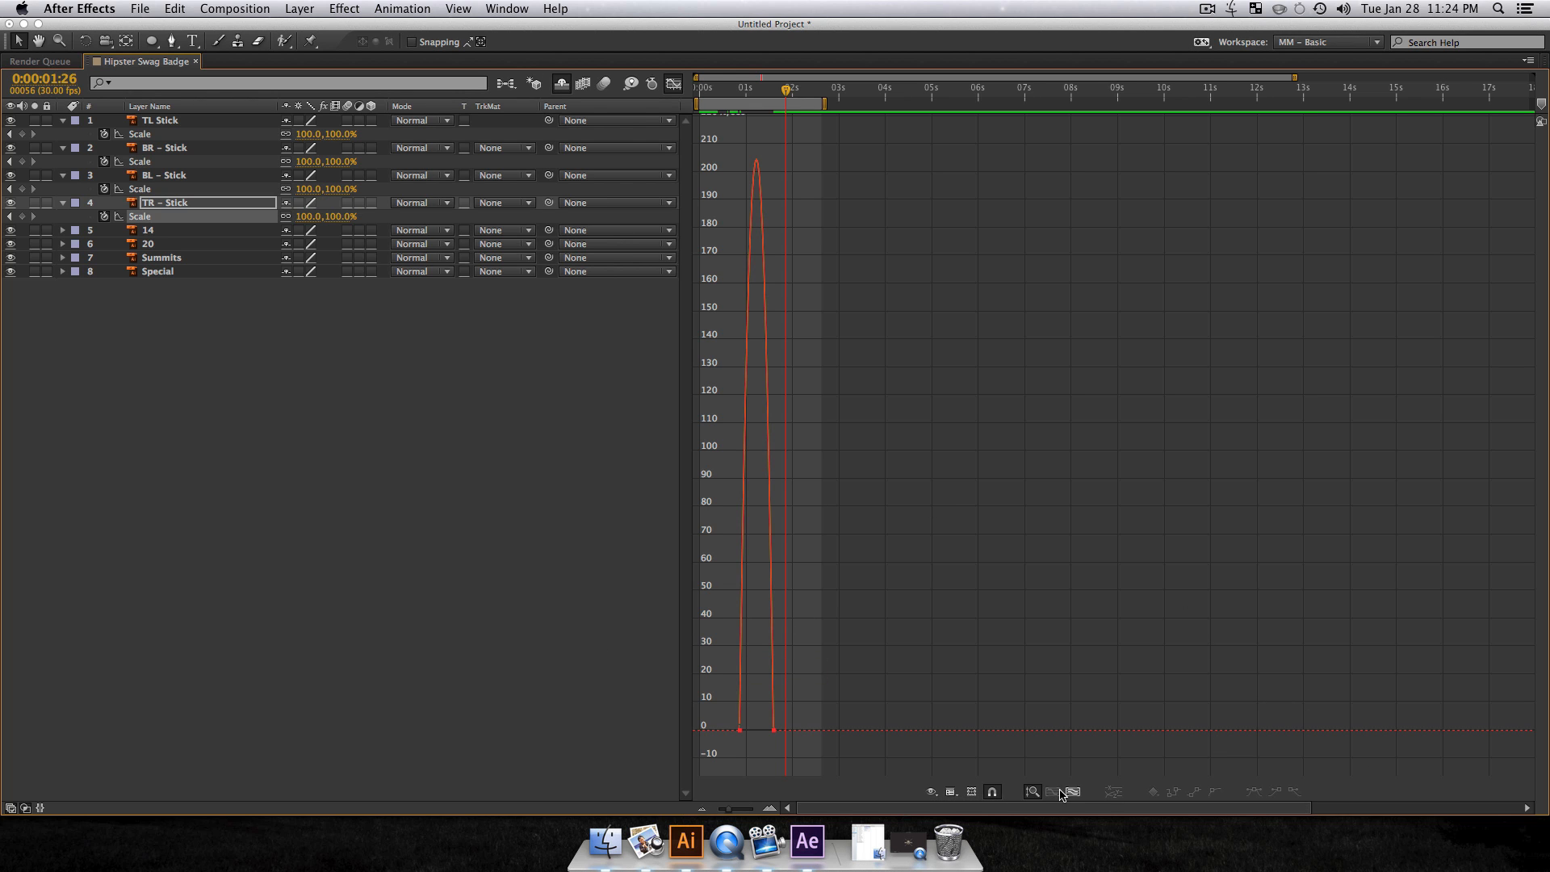
left_click(1063, 792)
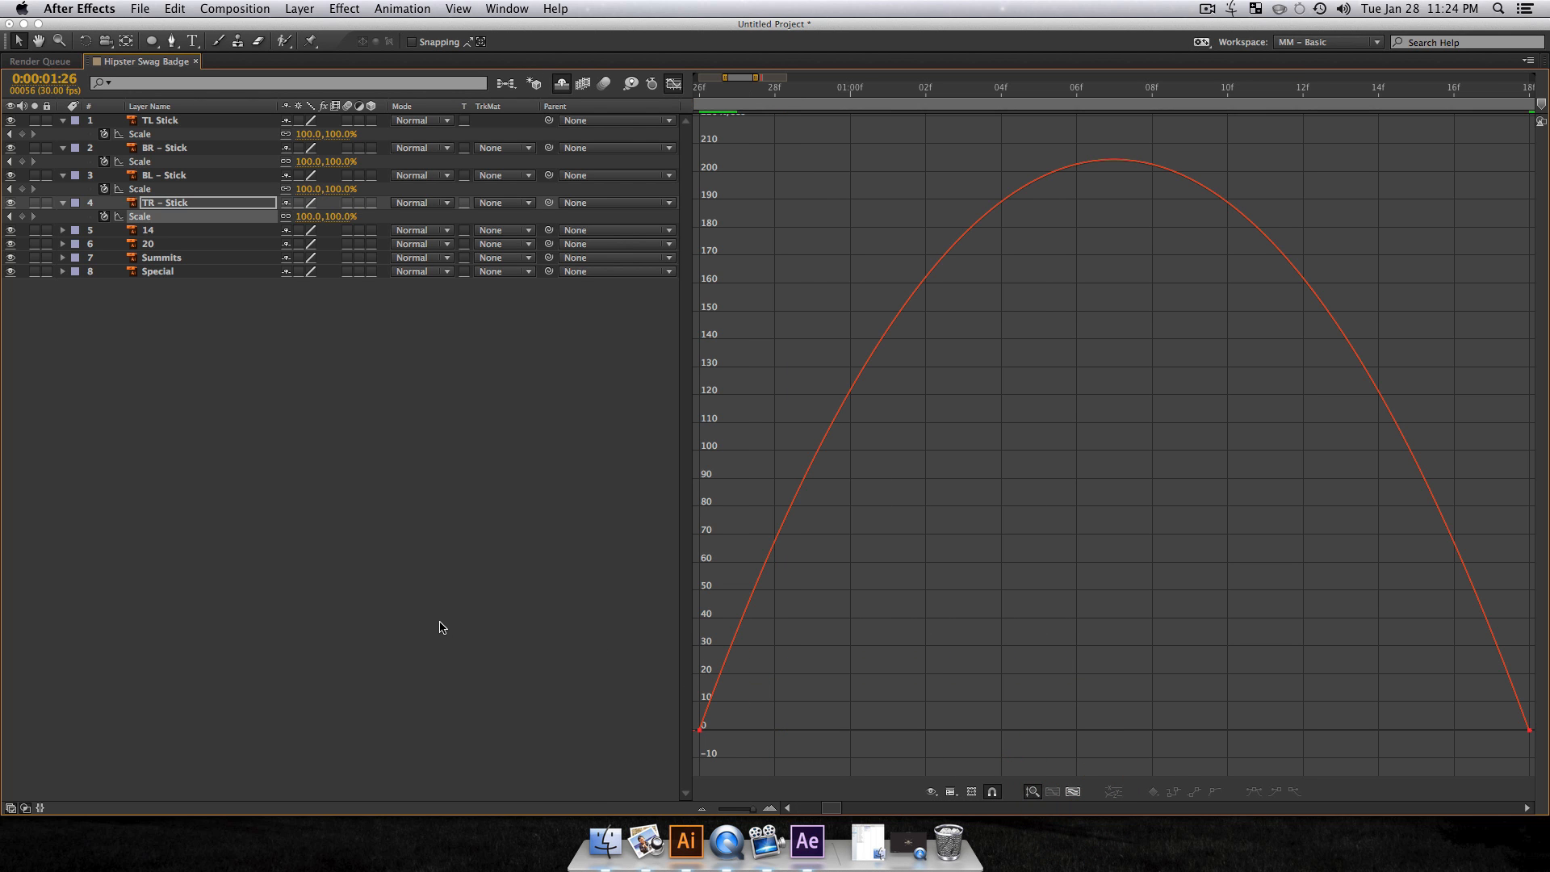
Step: Switch TR - Stick's Scale curve to the value graph and select its first keyframe to expose the outgoing handle
left_click(288, 404)
left_click(177, 208)
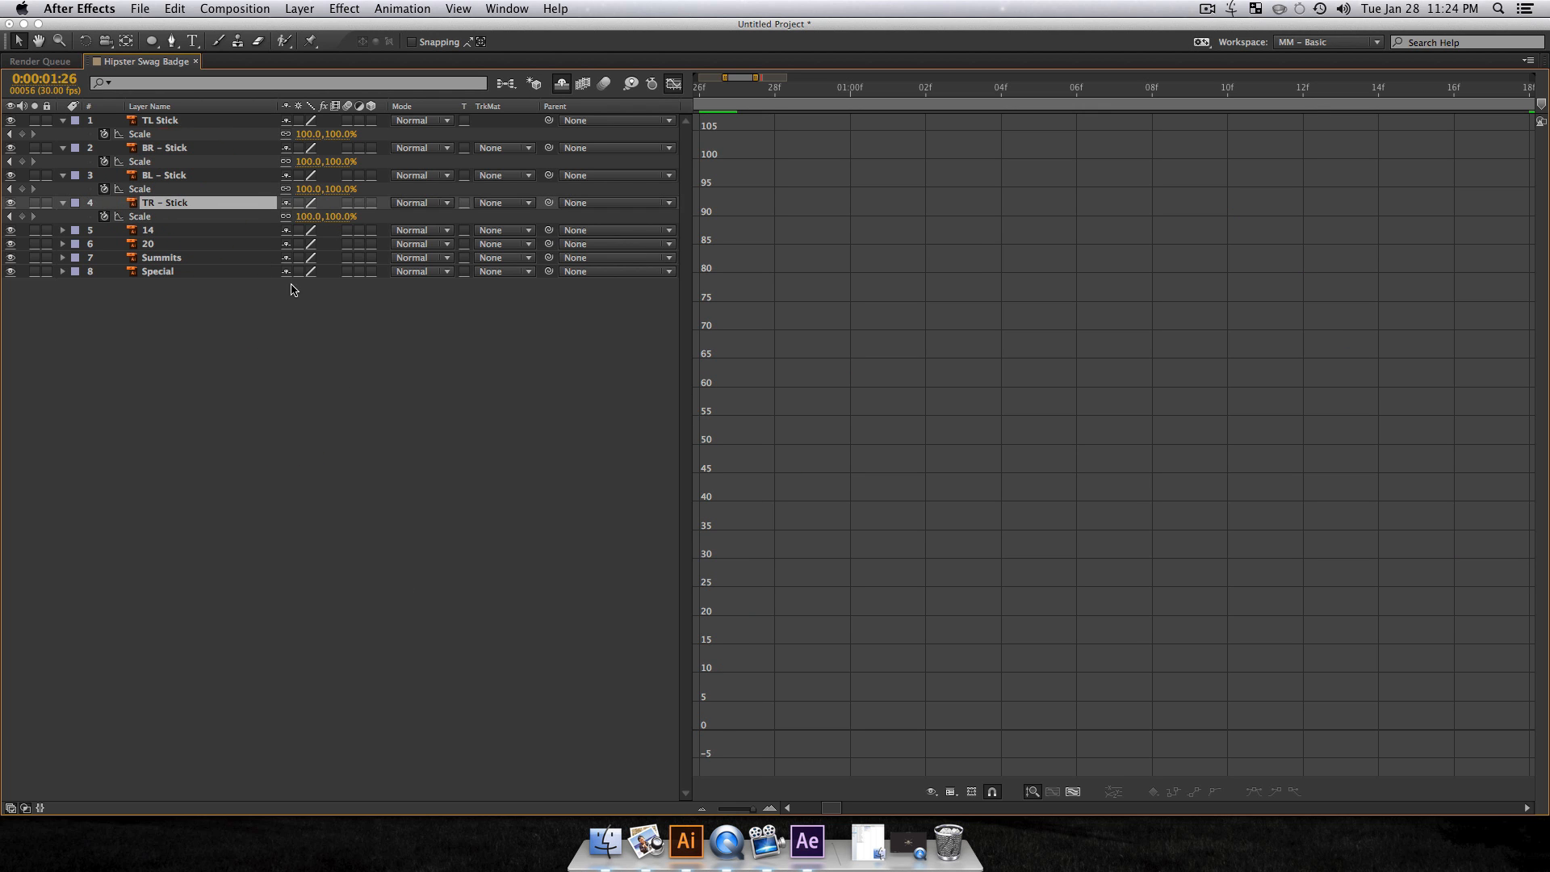
left_click(159, 217)
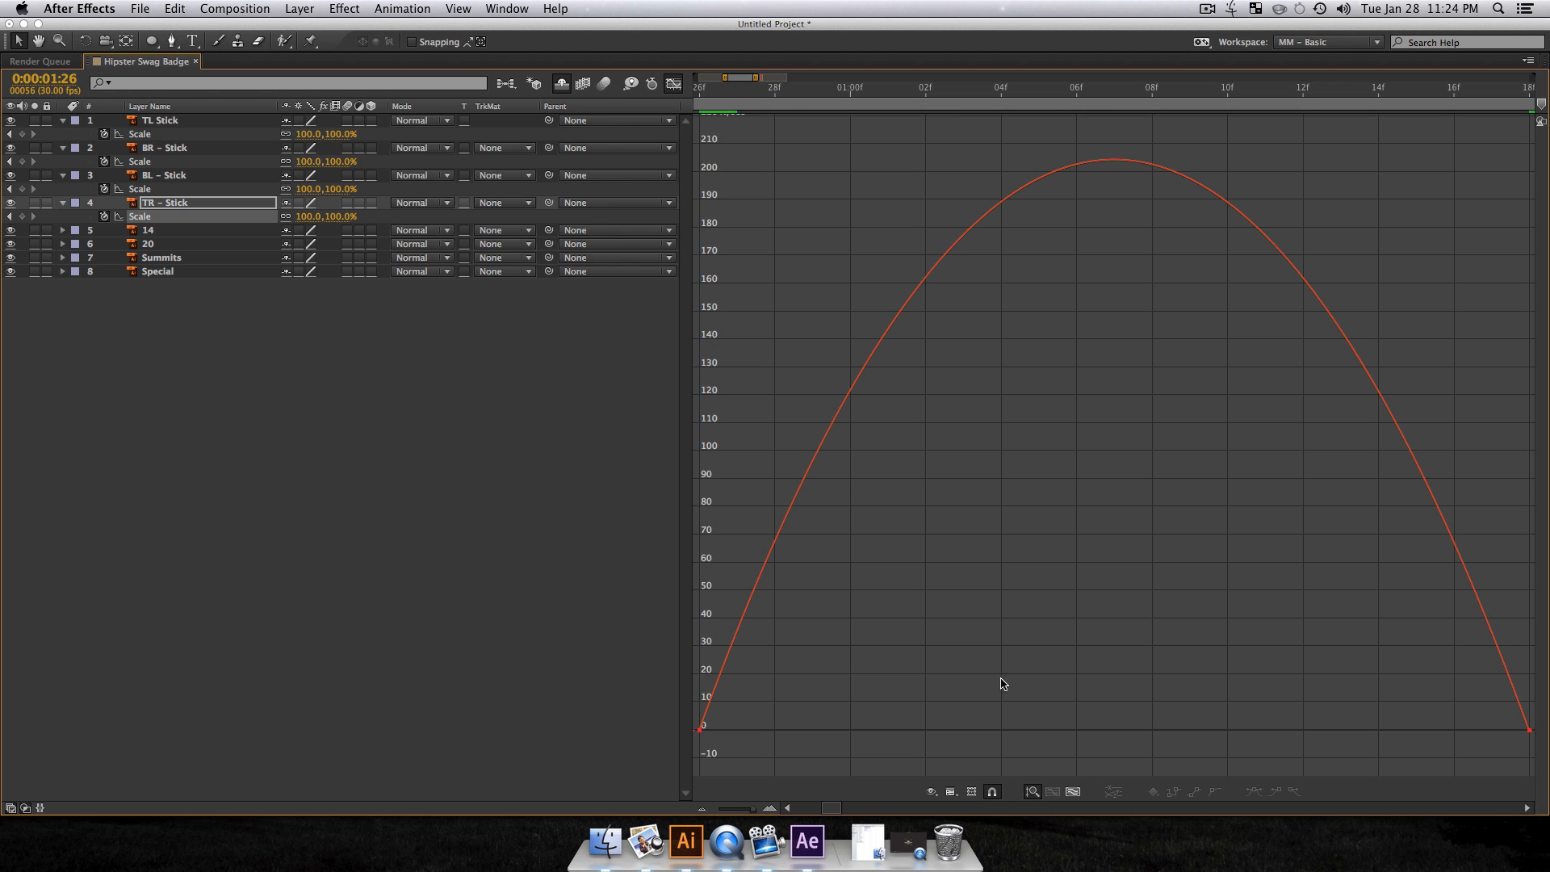
left_click(932, 792)
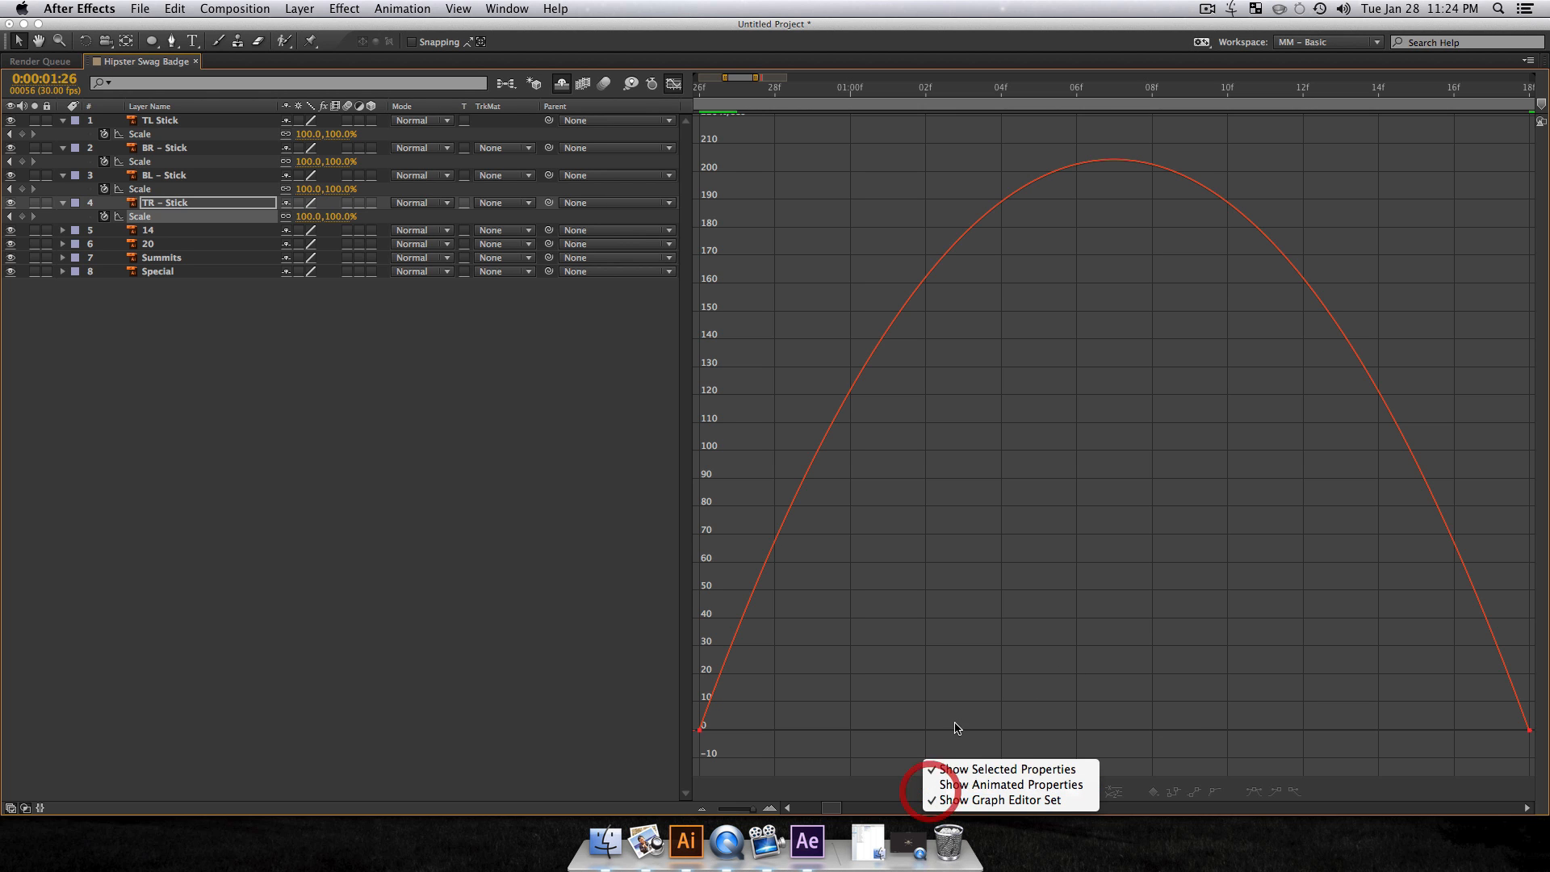
left_click(904, 650)
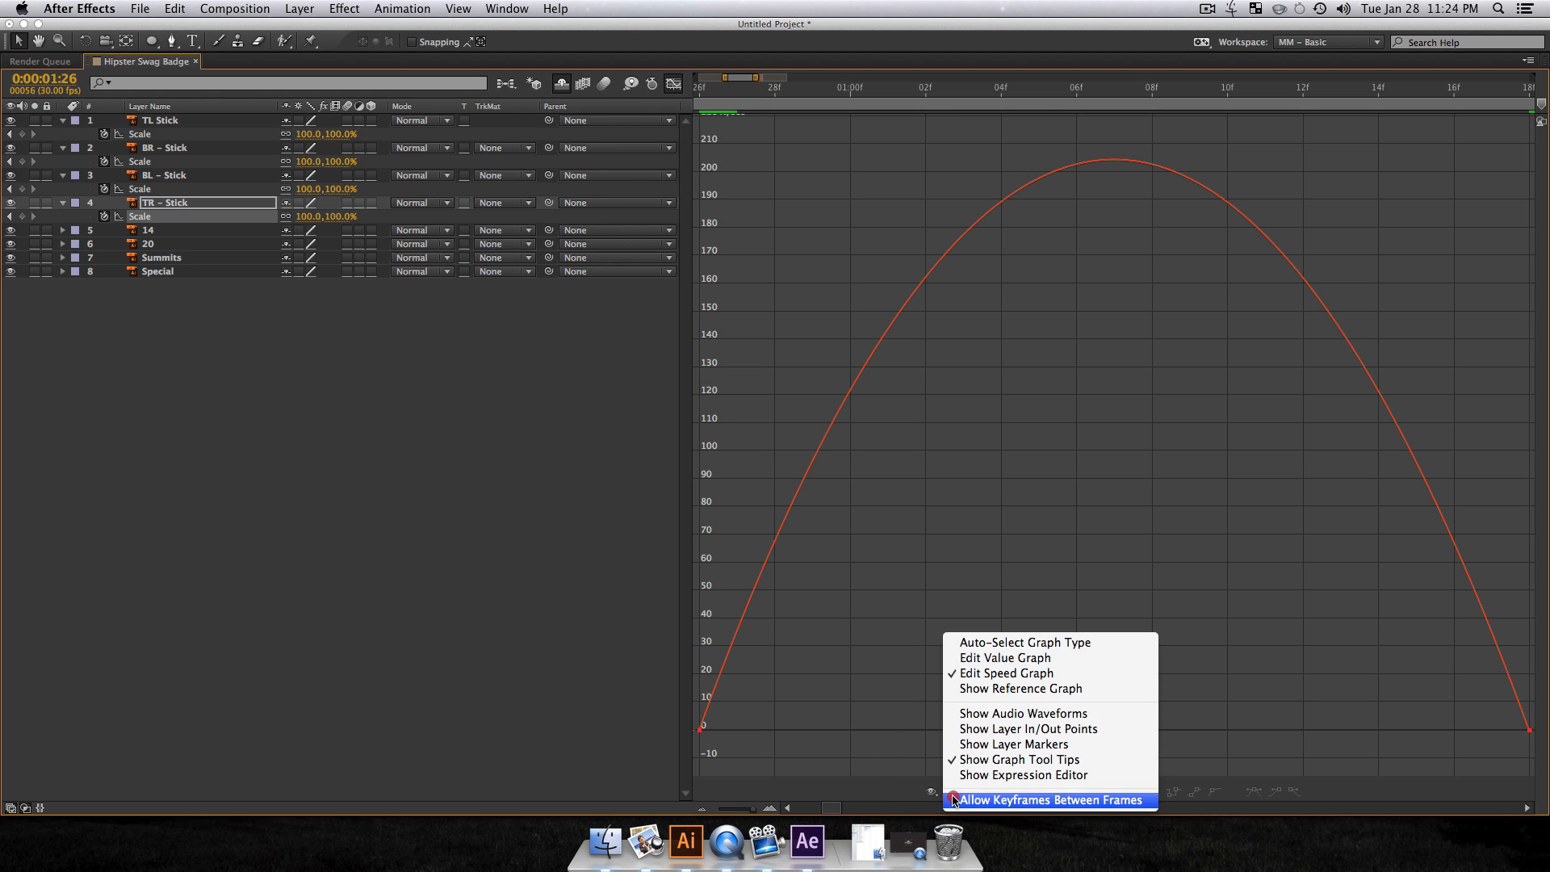
left_click(951, 792)
left_click(992, 657)
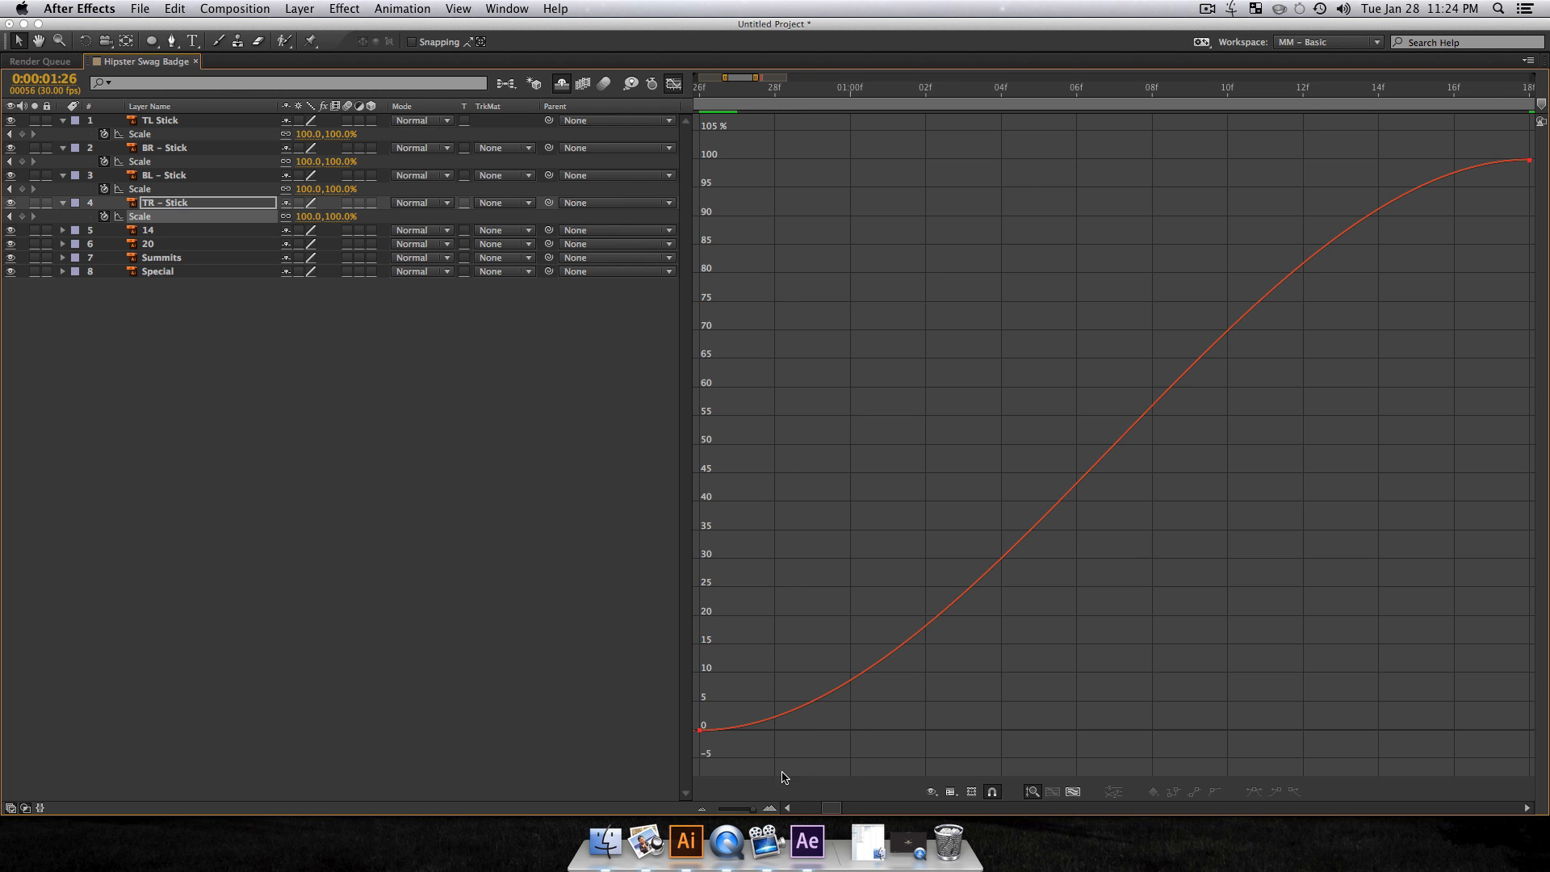
left_click_drag(765, 759, 647, 695)
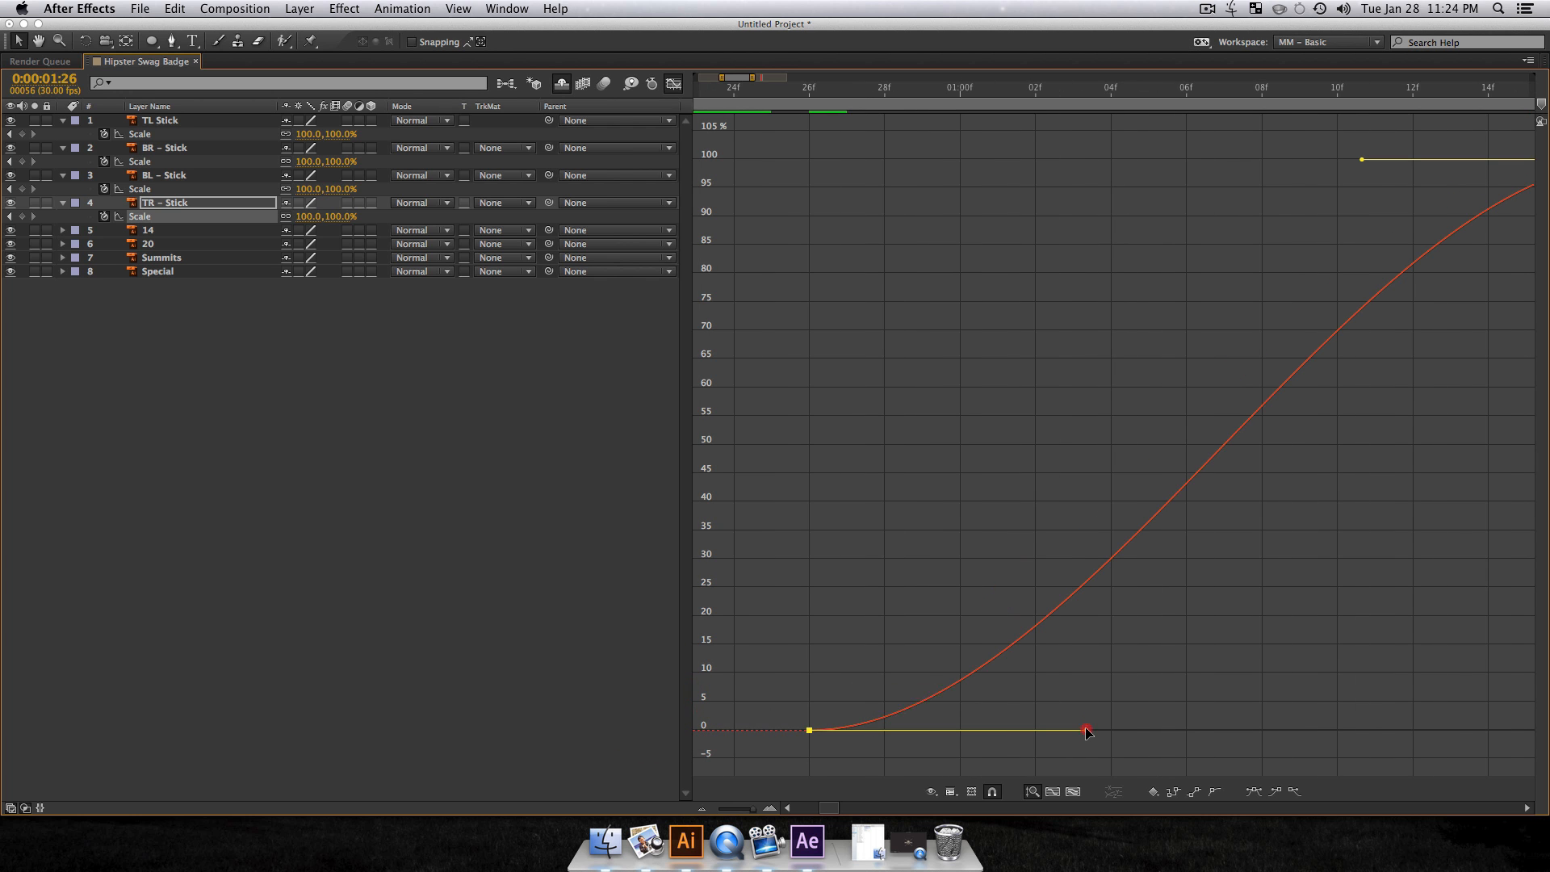
Step: Raise the outgoing handle of TR - Stick's first Scale keyframe to about 170%, then lower its ending keyframe to about -65 %/sec in the speed graph
left_click_drag(1086, 732, 1254, 157)
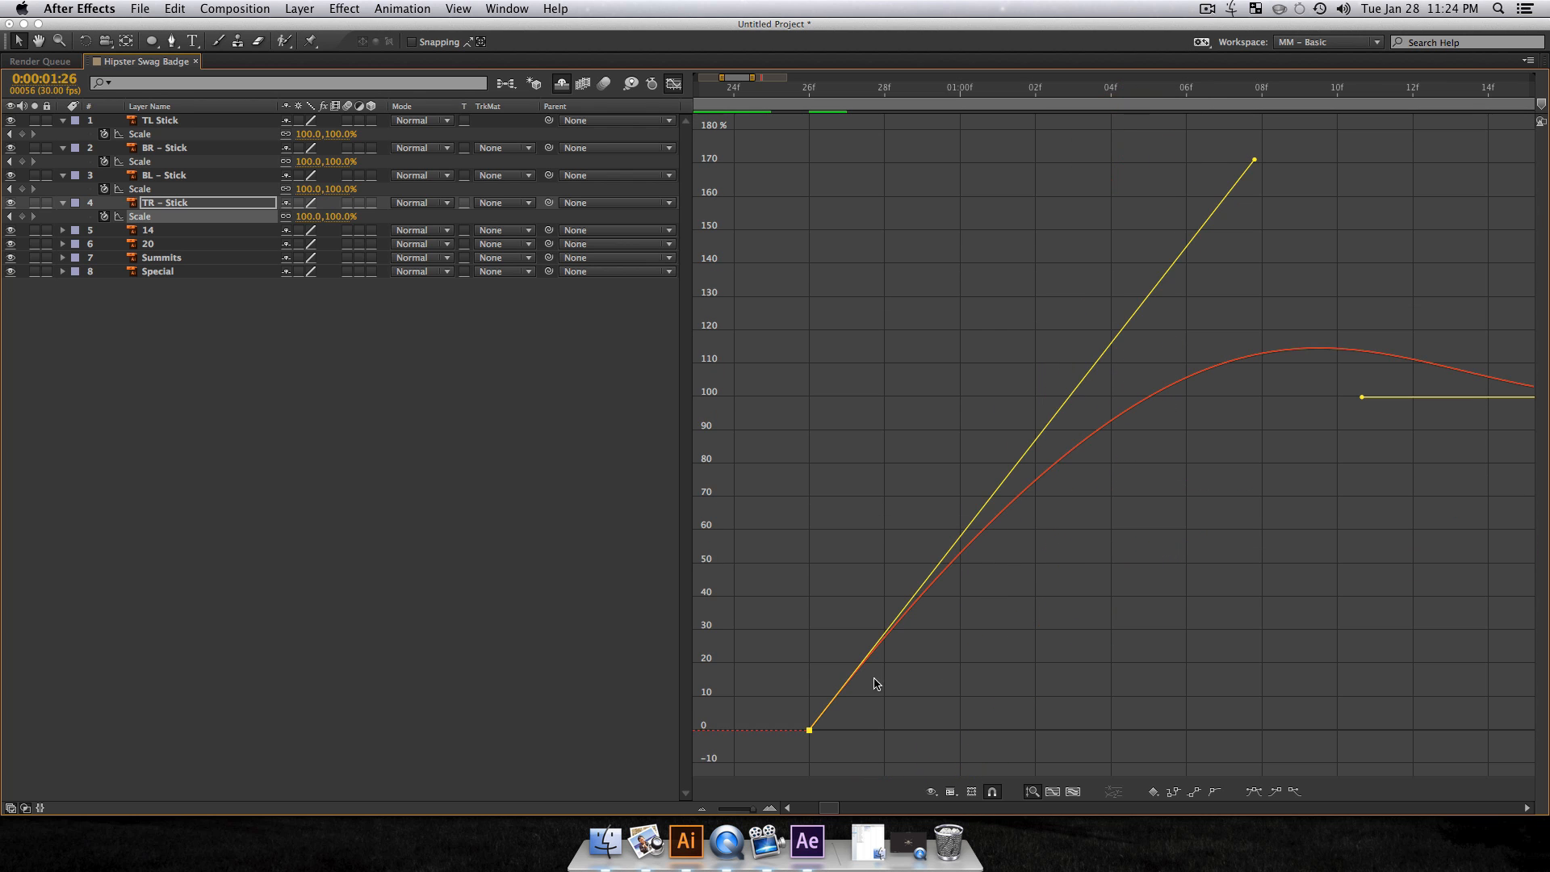
left_click(1072, 791)
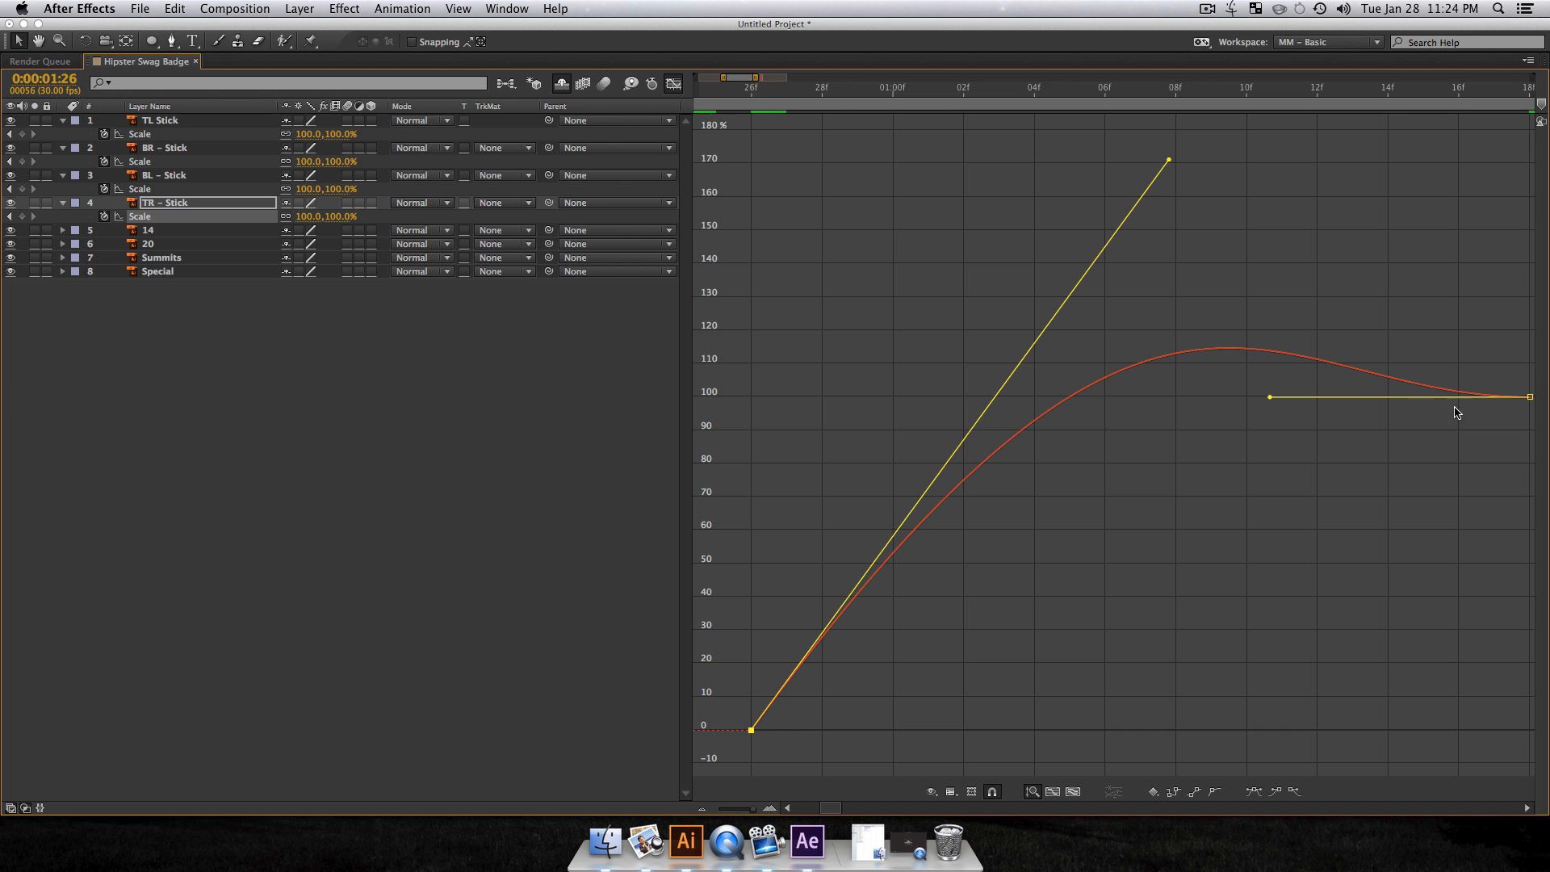
left_click(951, 789)
left_click(995, 676)
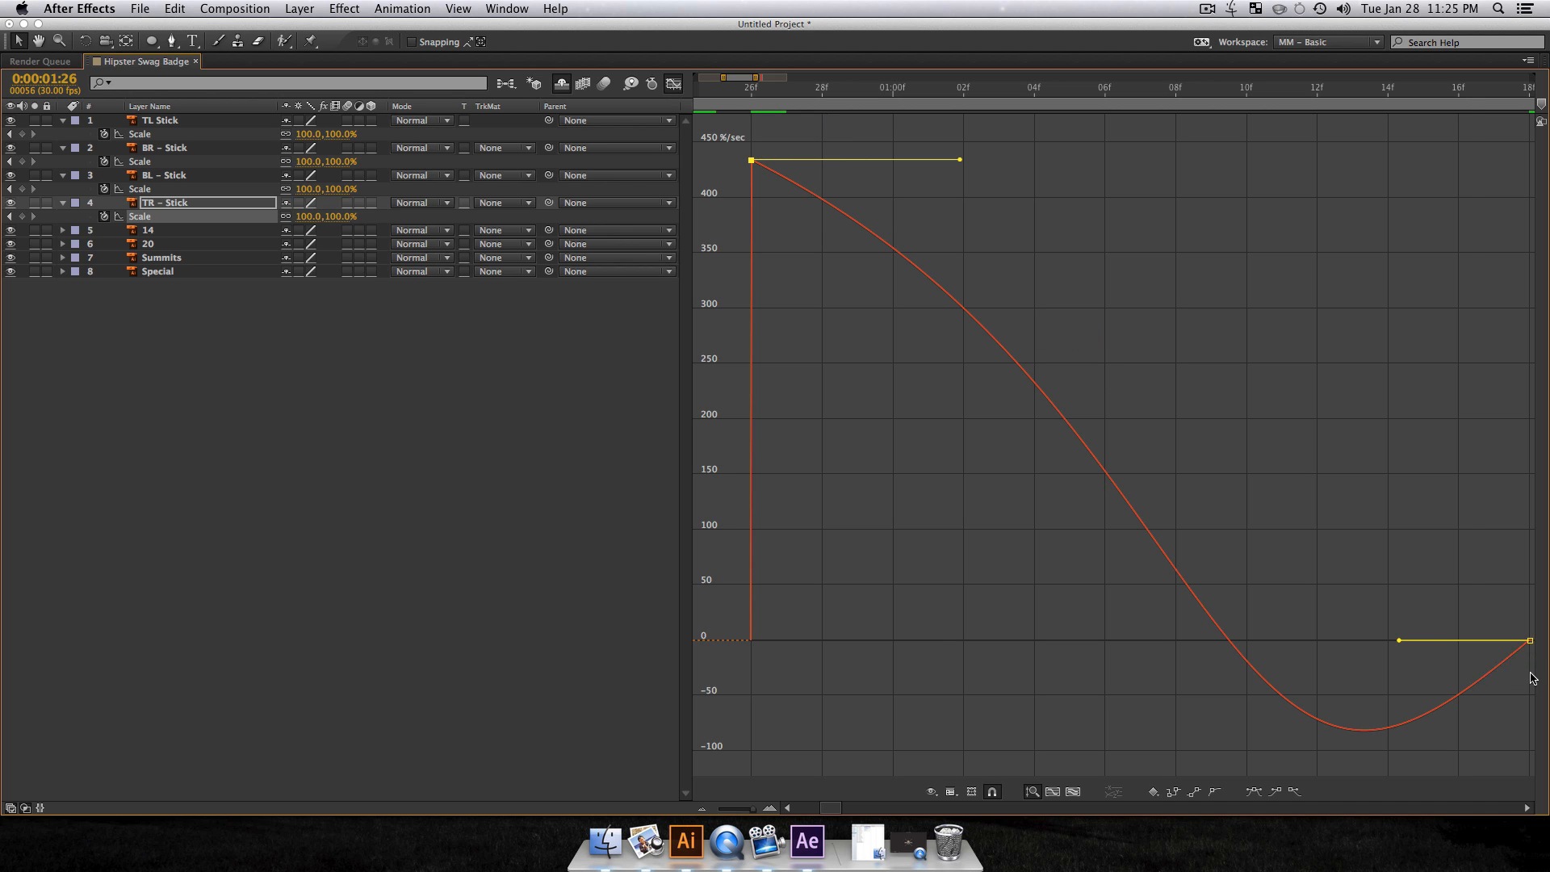
mouse_move(1524, 646)
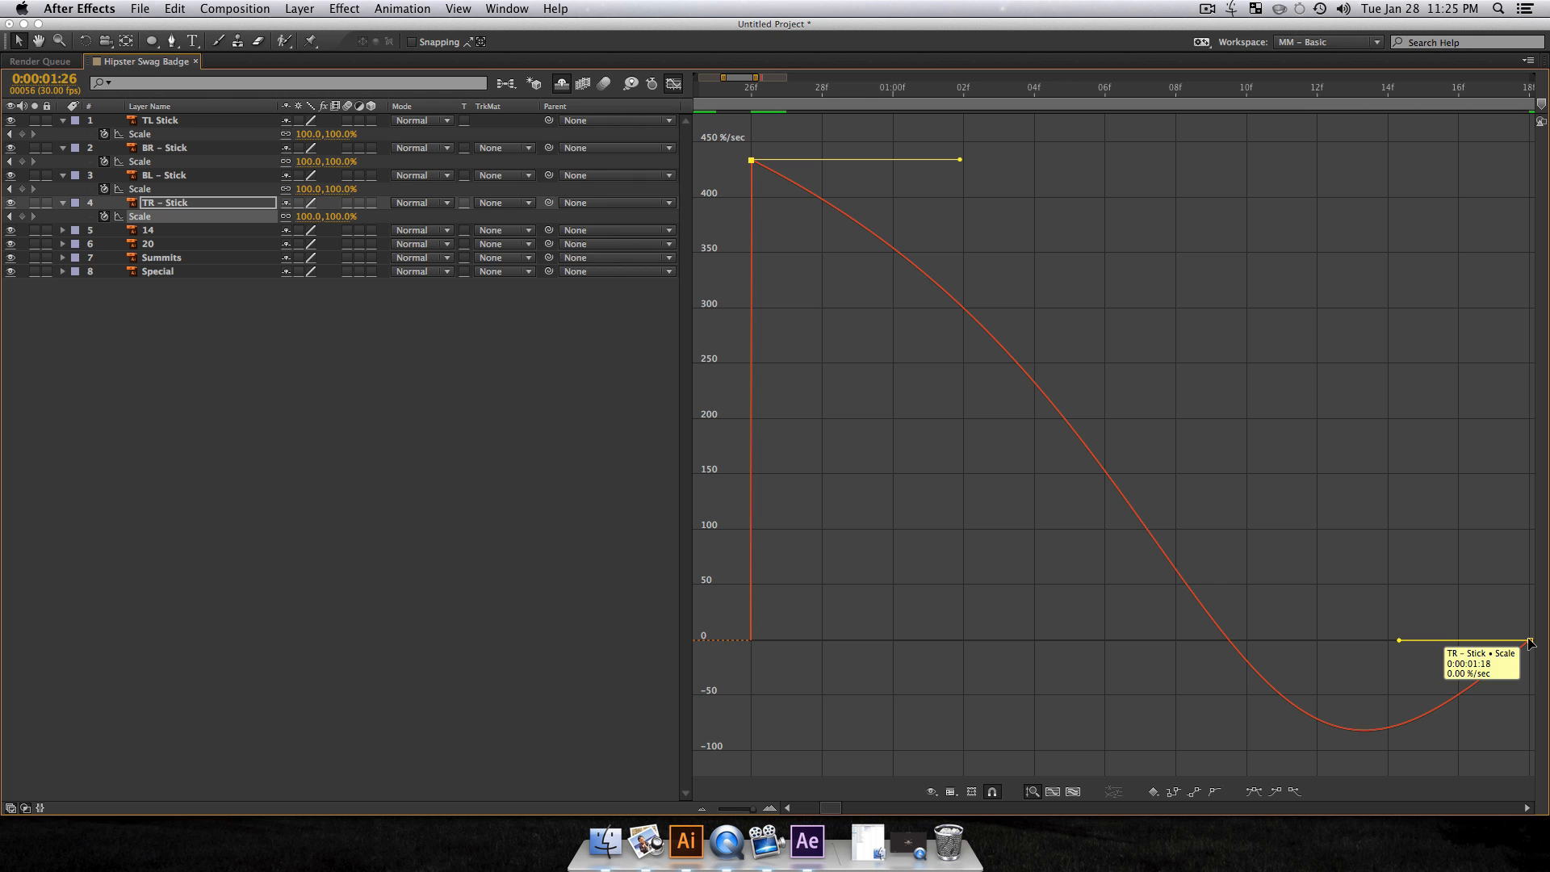
left_click_drag(1529, 640, 1531, 718)
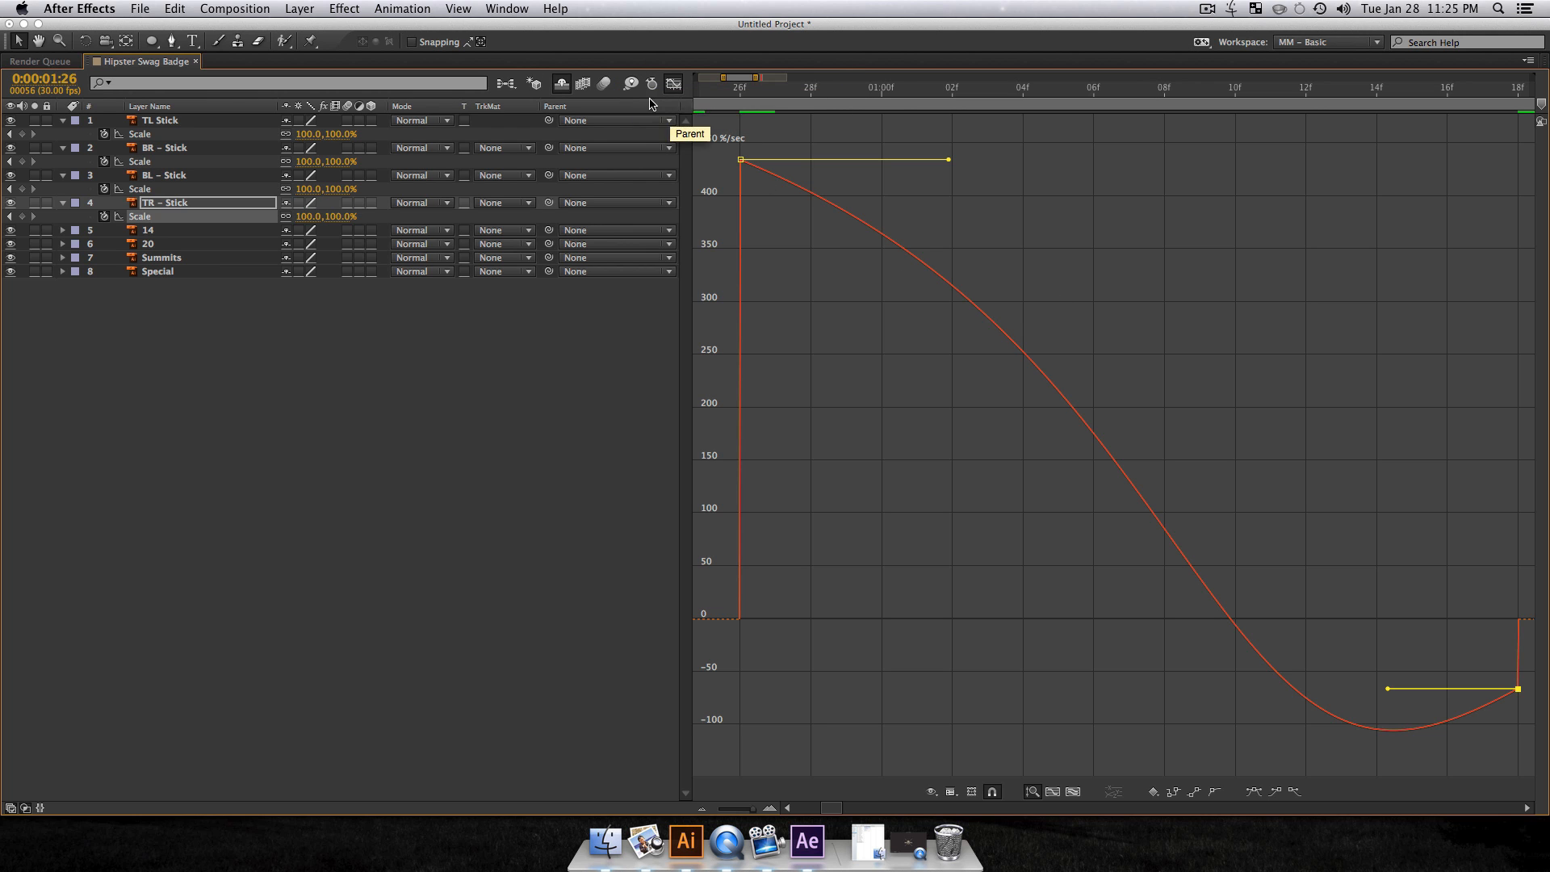
left_click(447, 518)
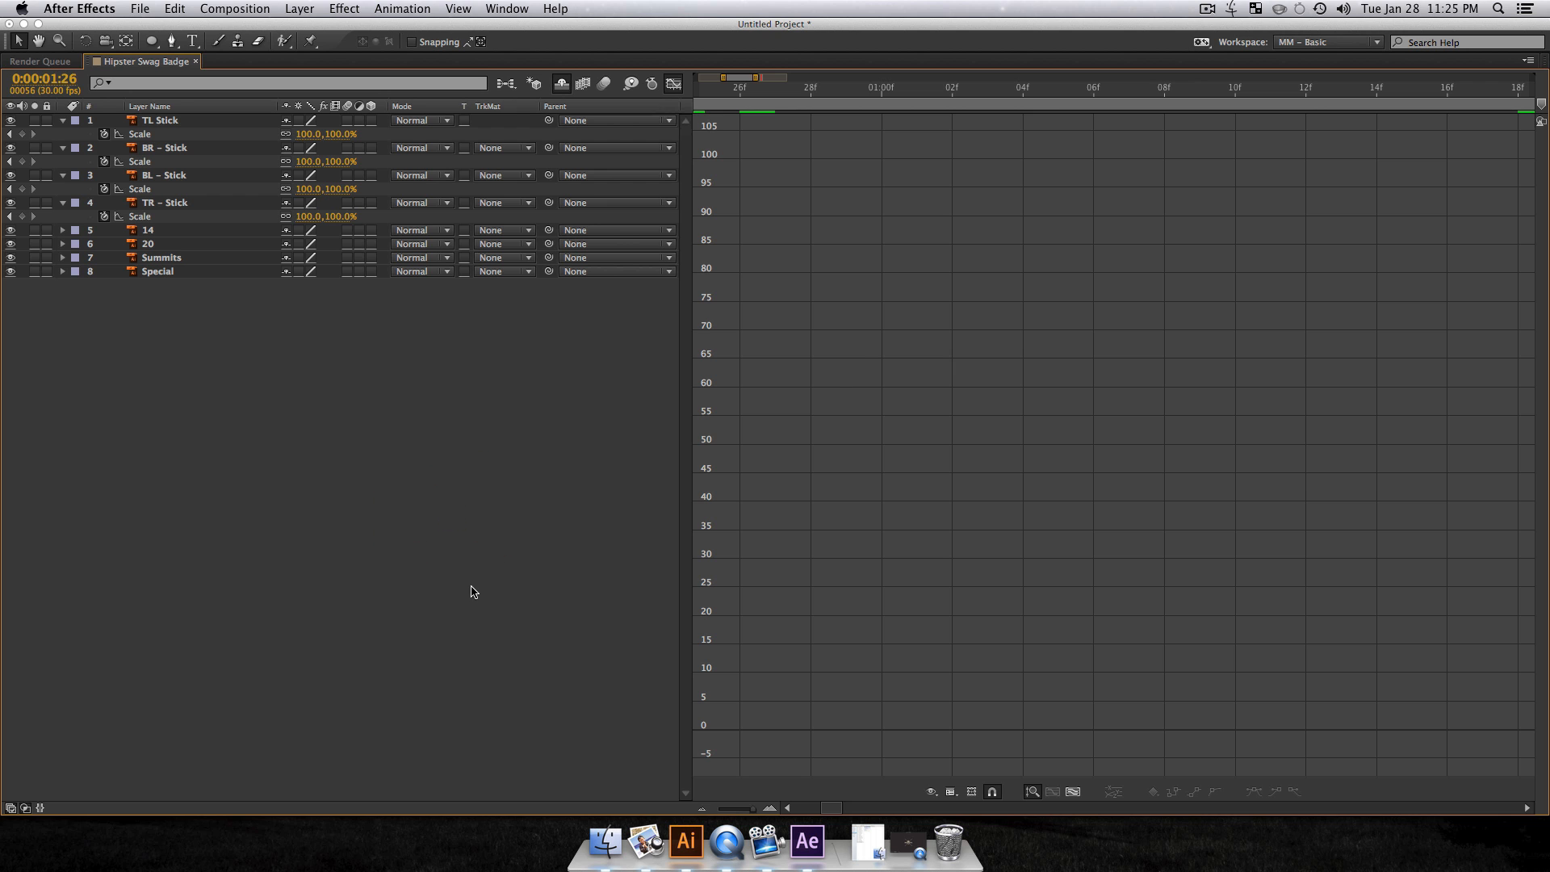
Step: Restore the full workspace and layer-bar view with the whole timeline in range, and RAM preview the TR - Stick overshoot
key("grave")
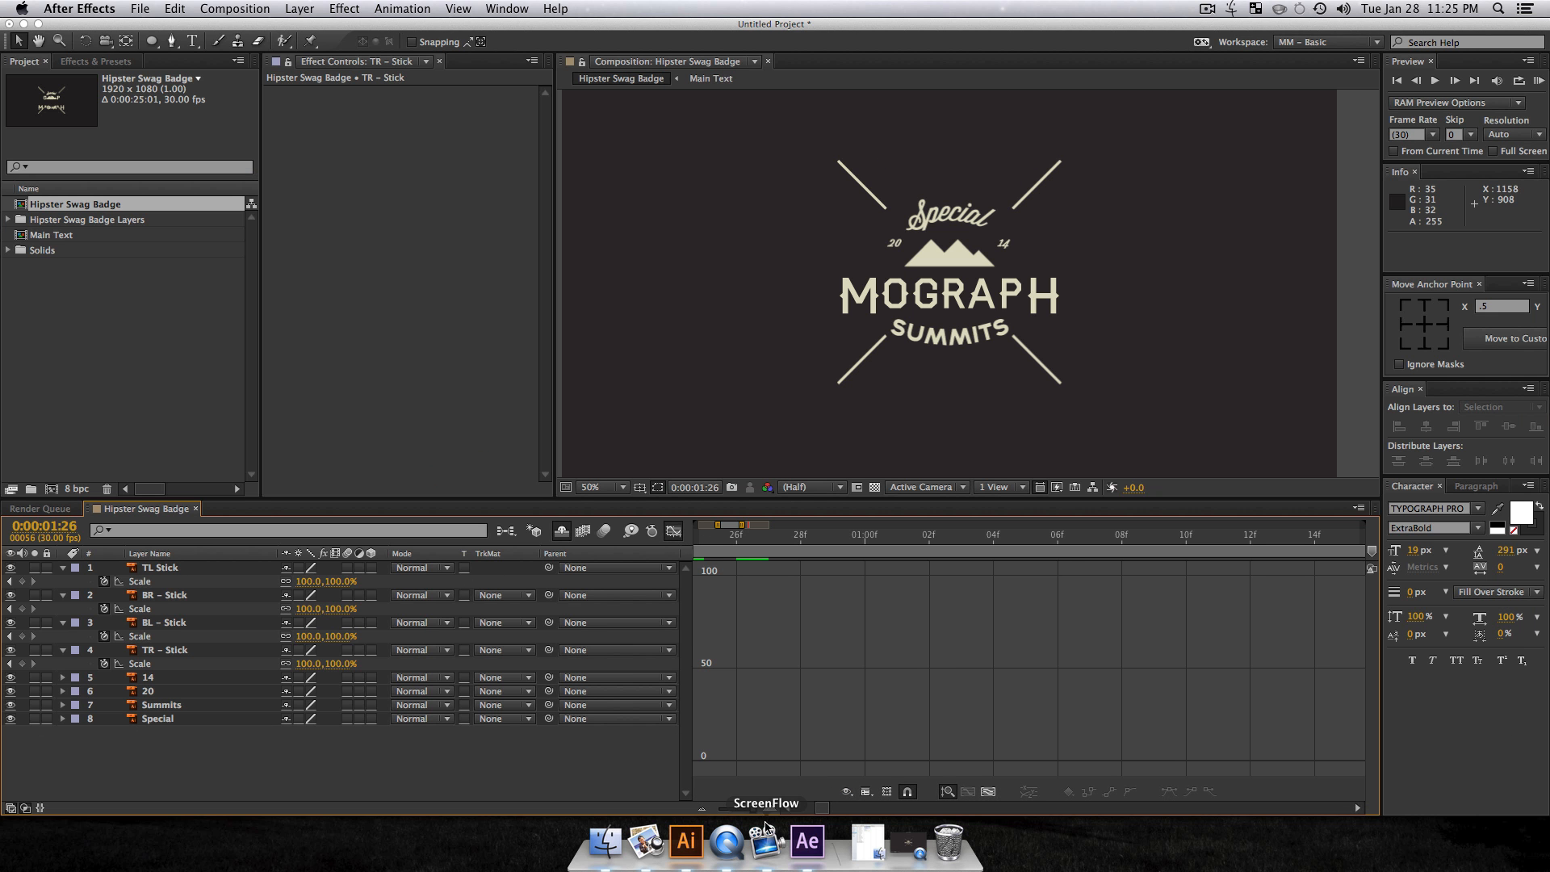
left_click_drag(763, 808, 719, 814)
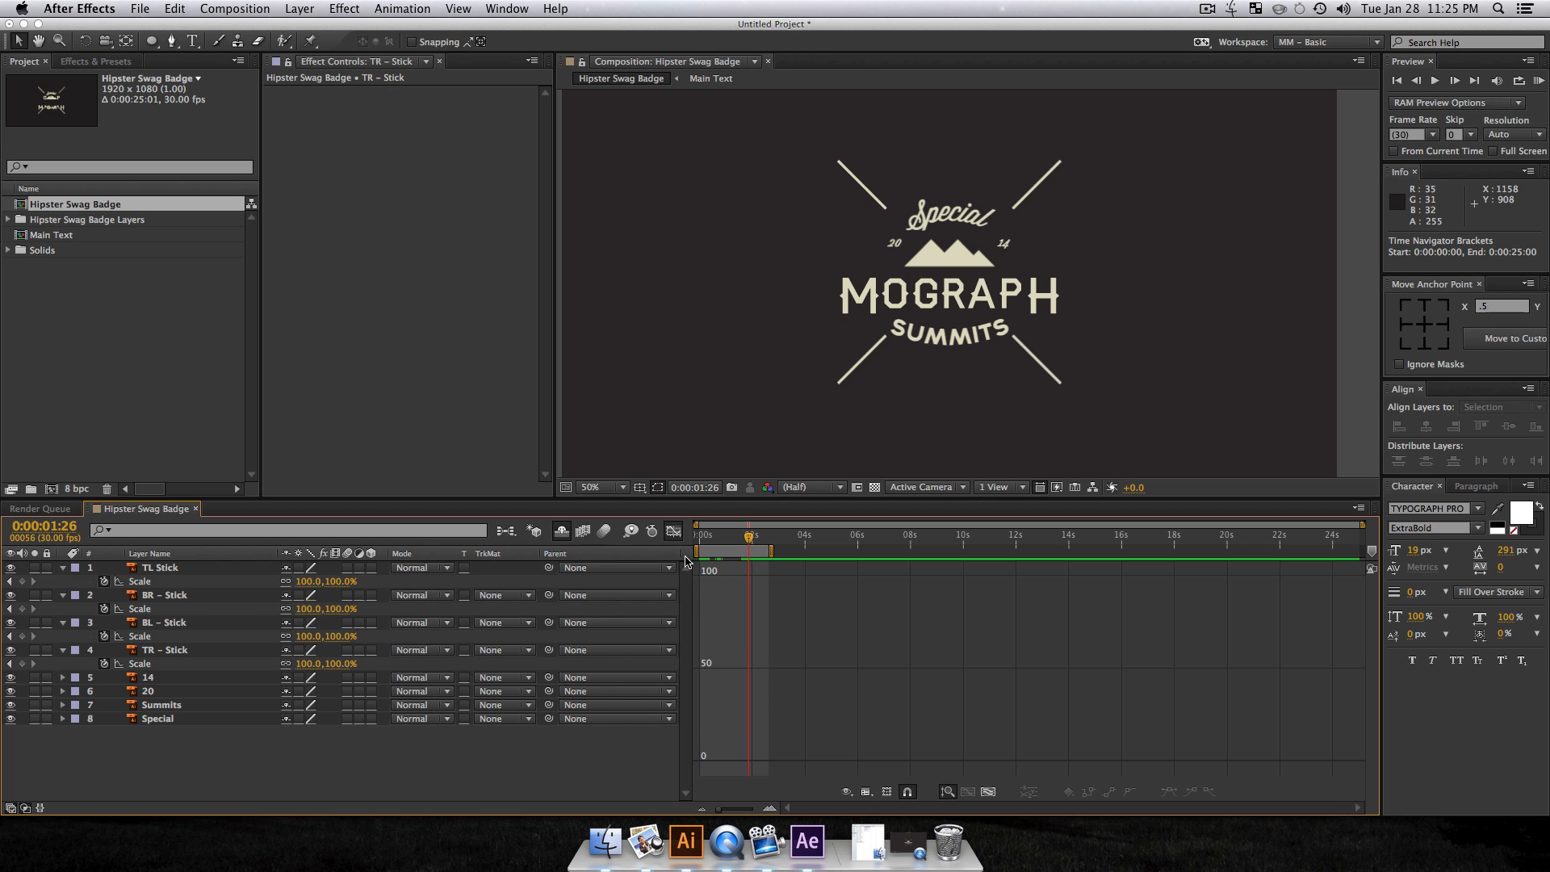
left_click(676, 533)
left_click(708, 538)
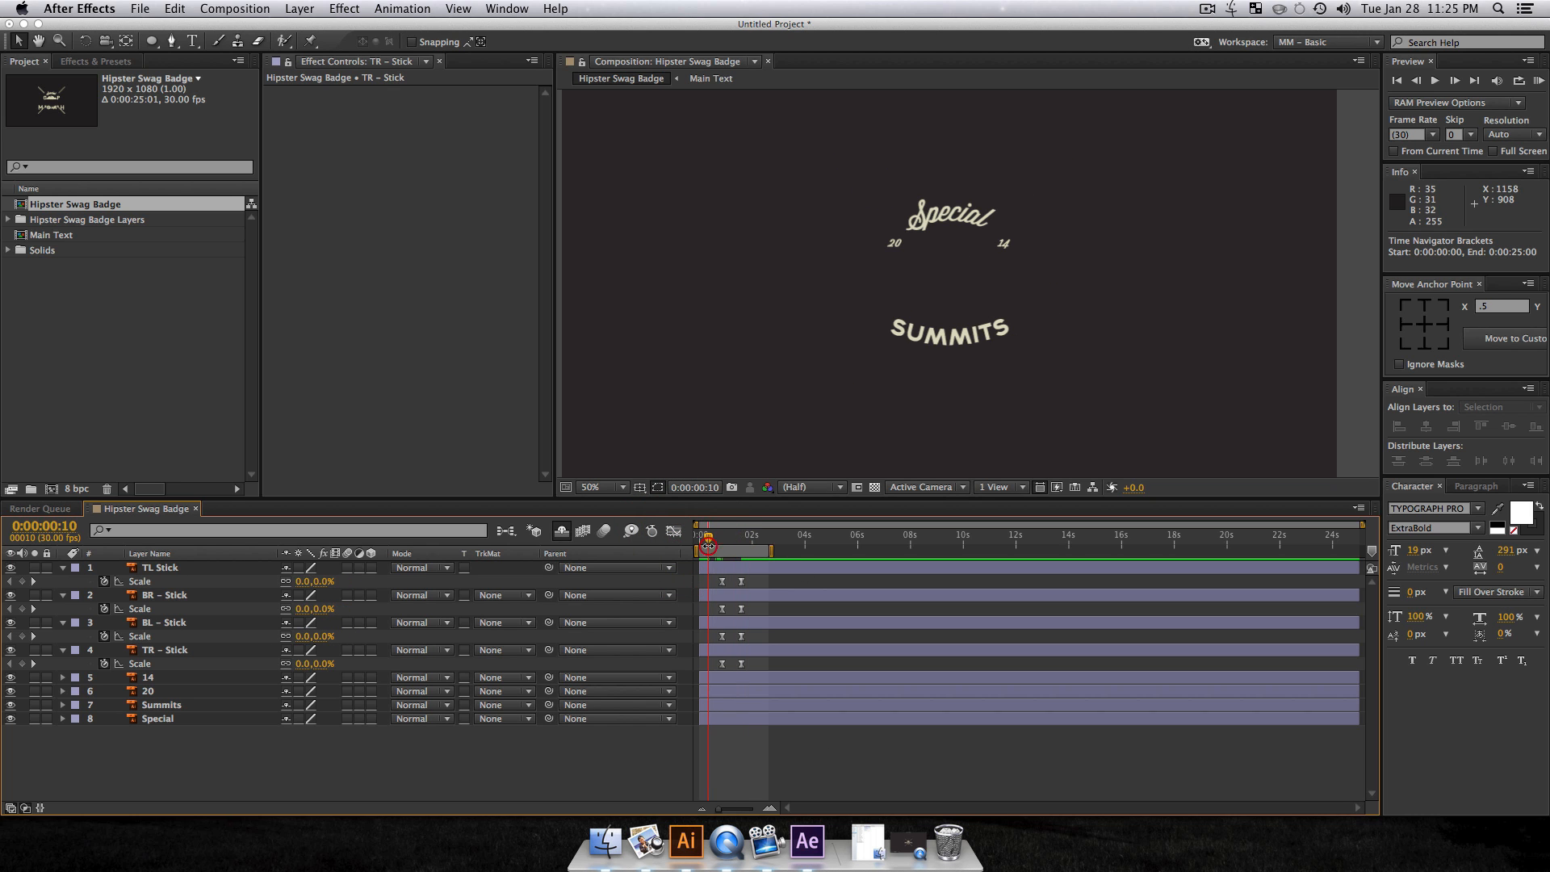
key("space")
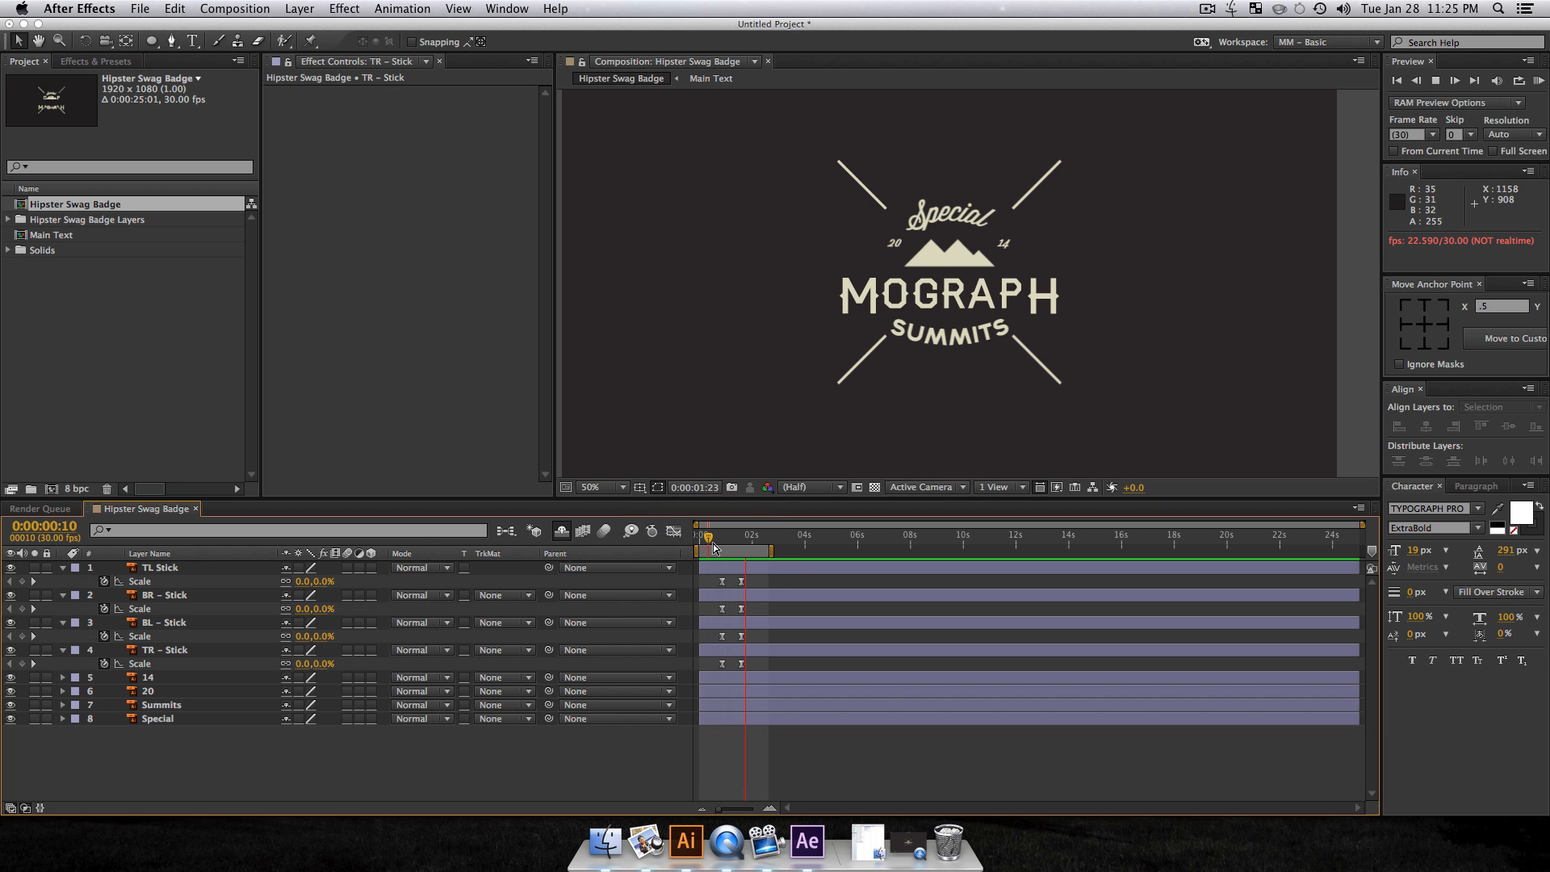
key("space")
mouse_move(707, 537)
left_mouse_down()
mouse_move(758, 541)
mouse_move(710, 547)
left_mouse_up()
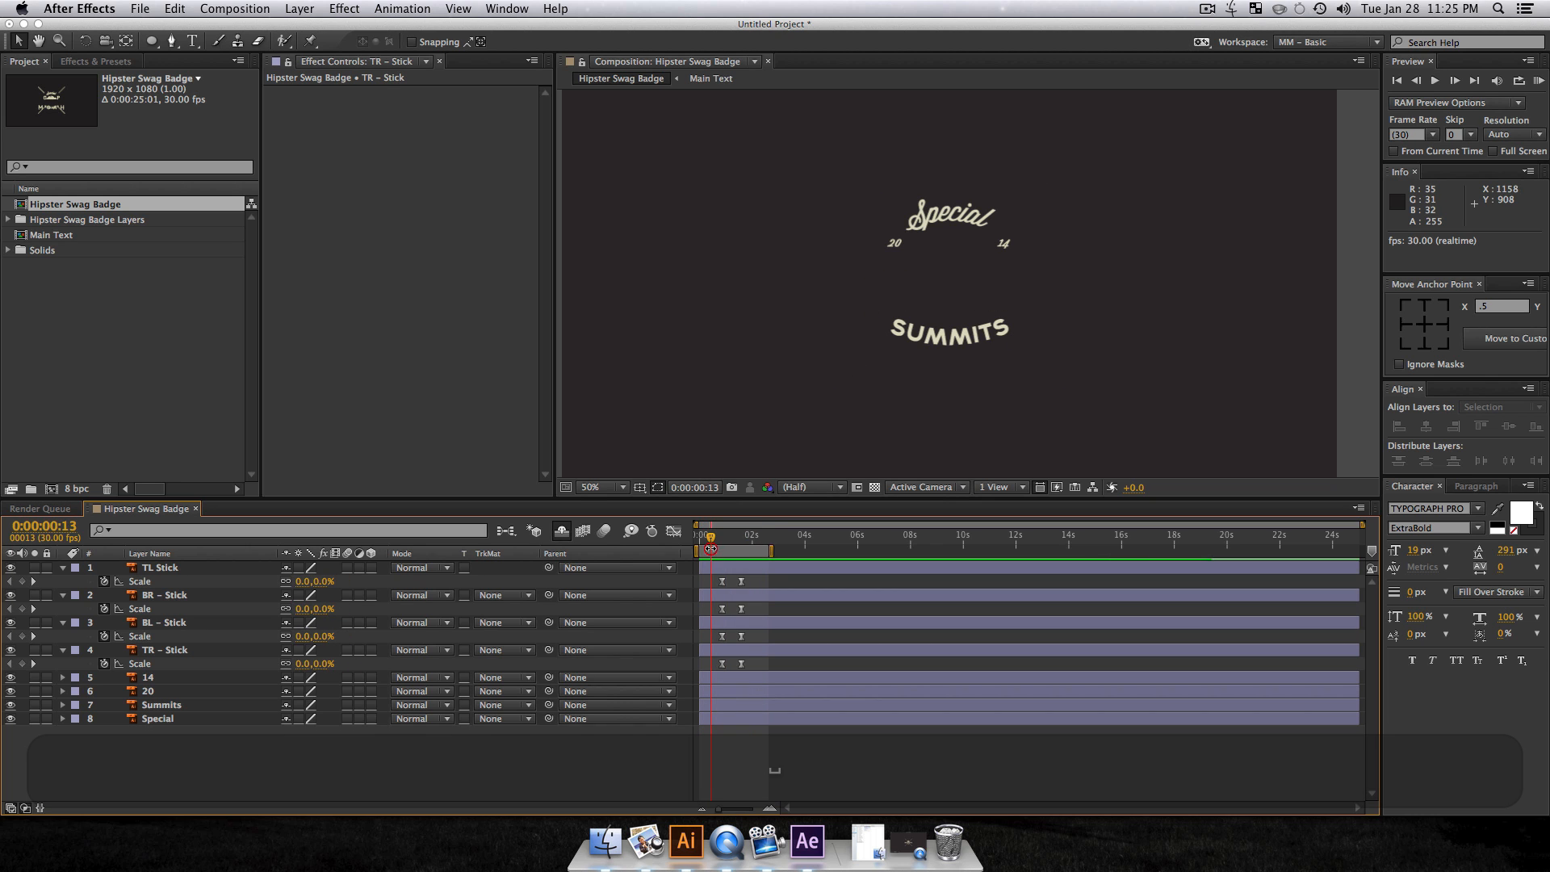
key("KP_0")
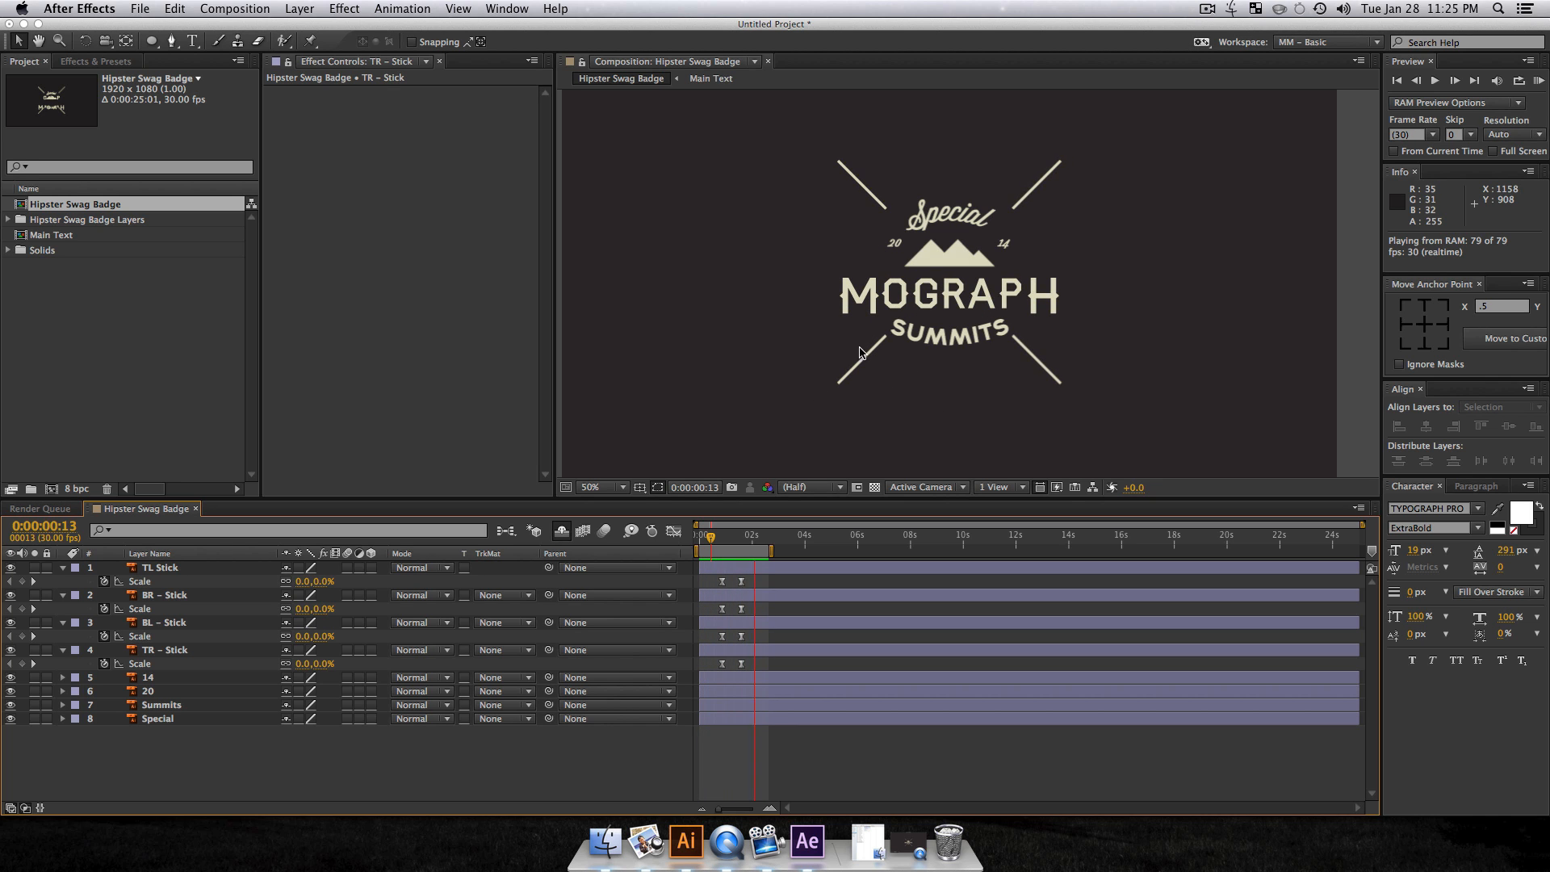
key("space")
Step: Hide TR - Stick as a shy layer and show BL - Stick's Scale curve in the maximized Graph Editor, fitted to view
left_click_drag(755, 633, 696, 646)
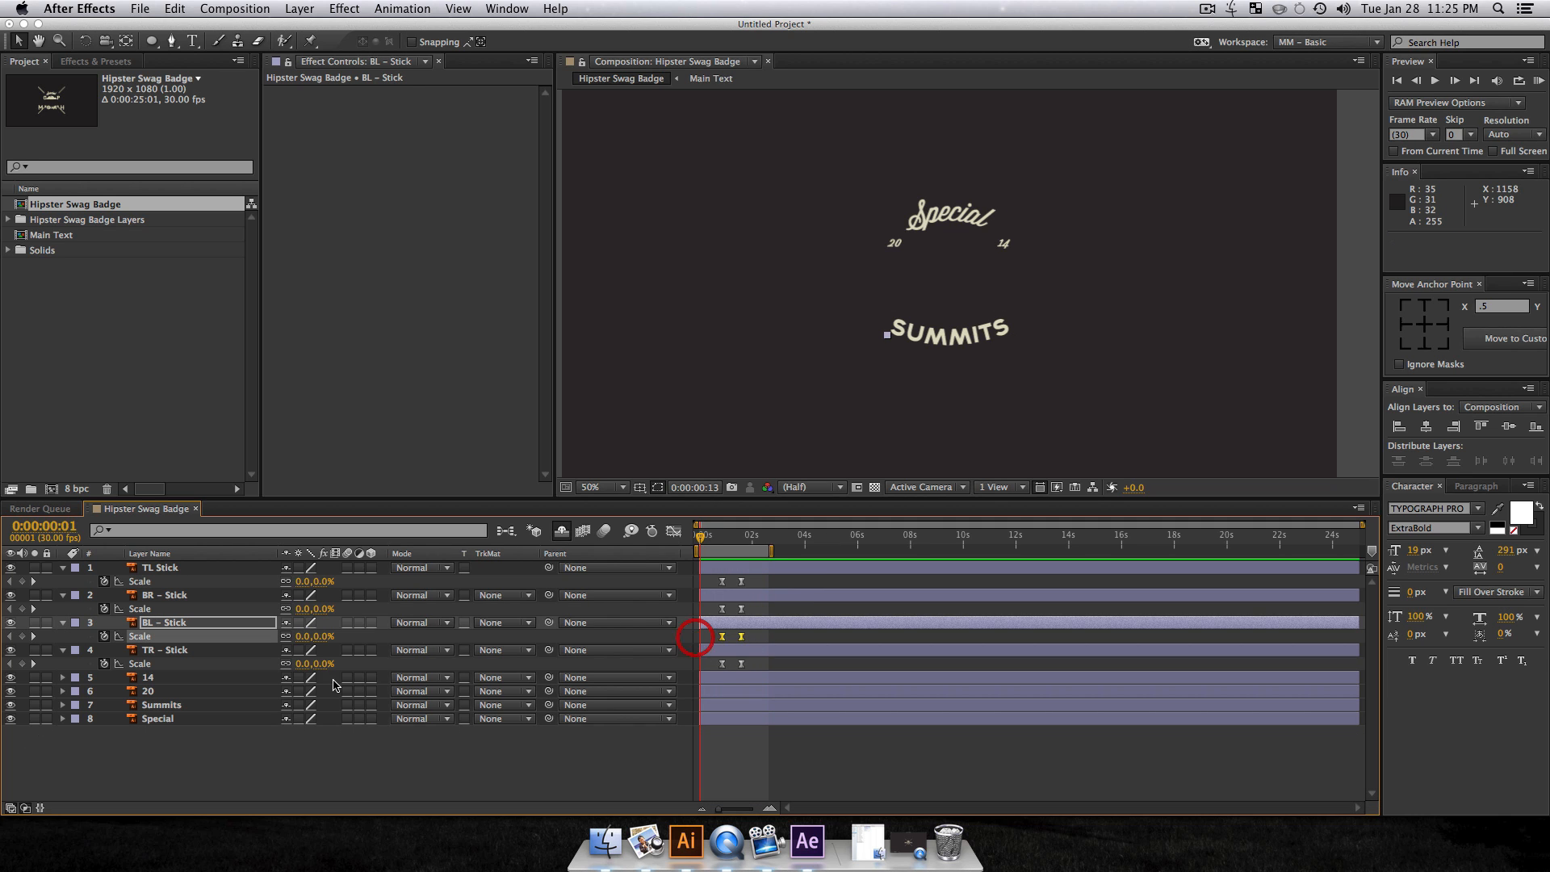
left_click(286, 651)
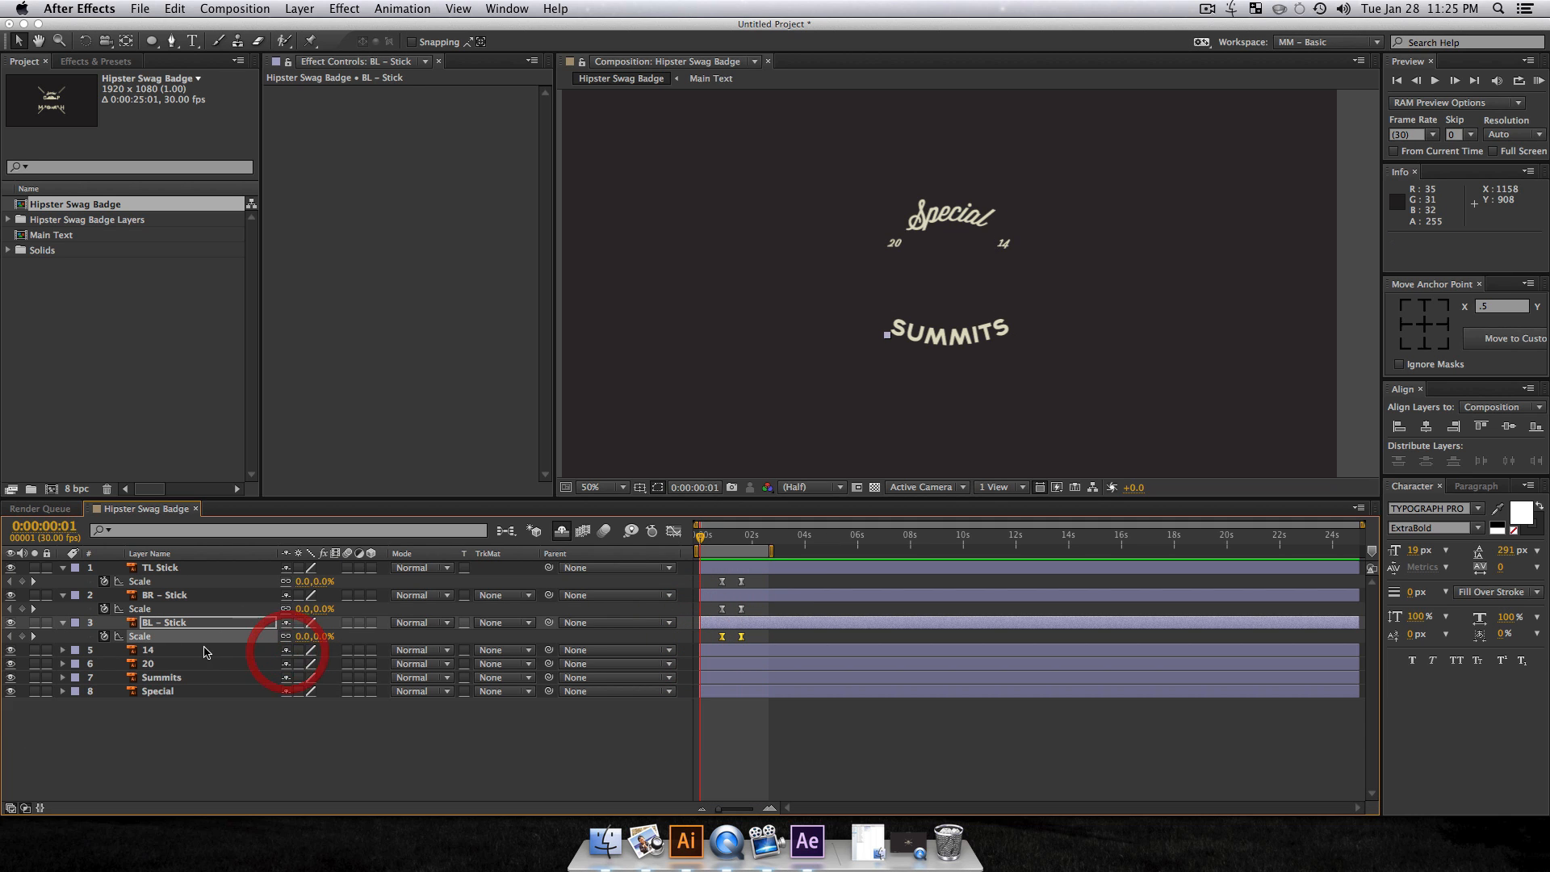
left_click(157, 622)
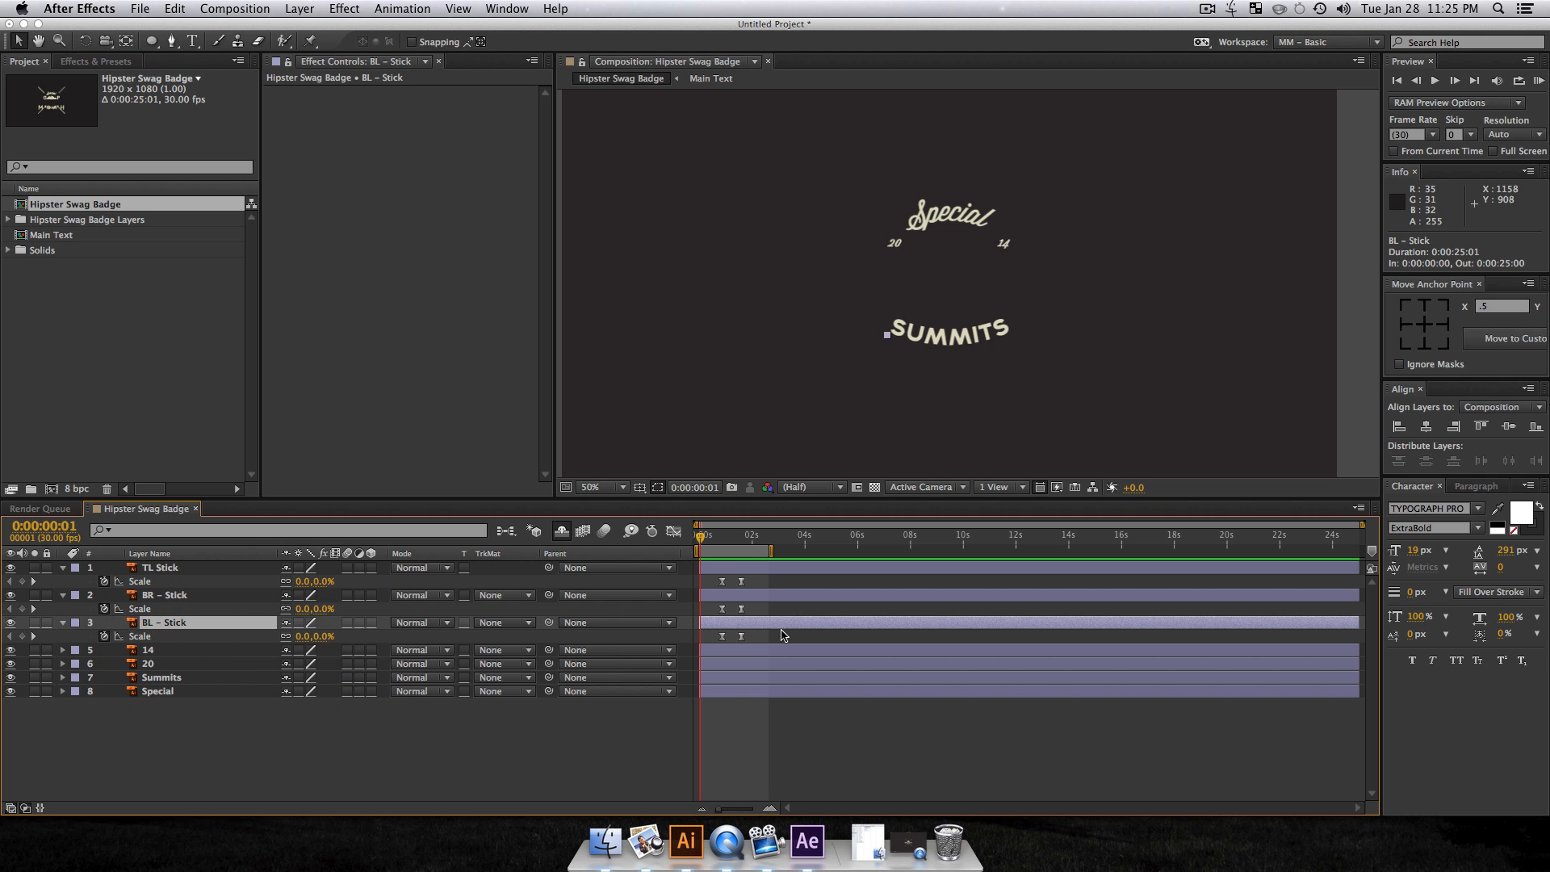
left_click_drag(782, 636, 693, 641)
left_click(673, 530)
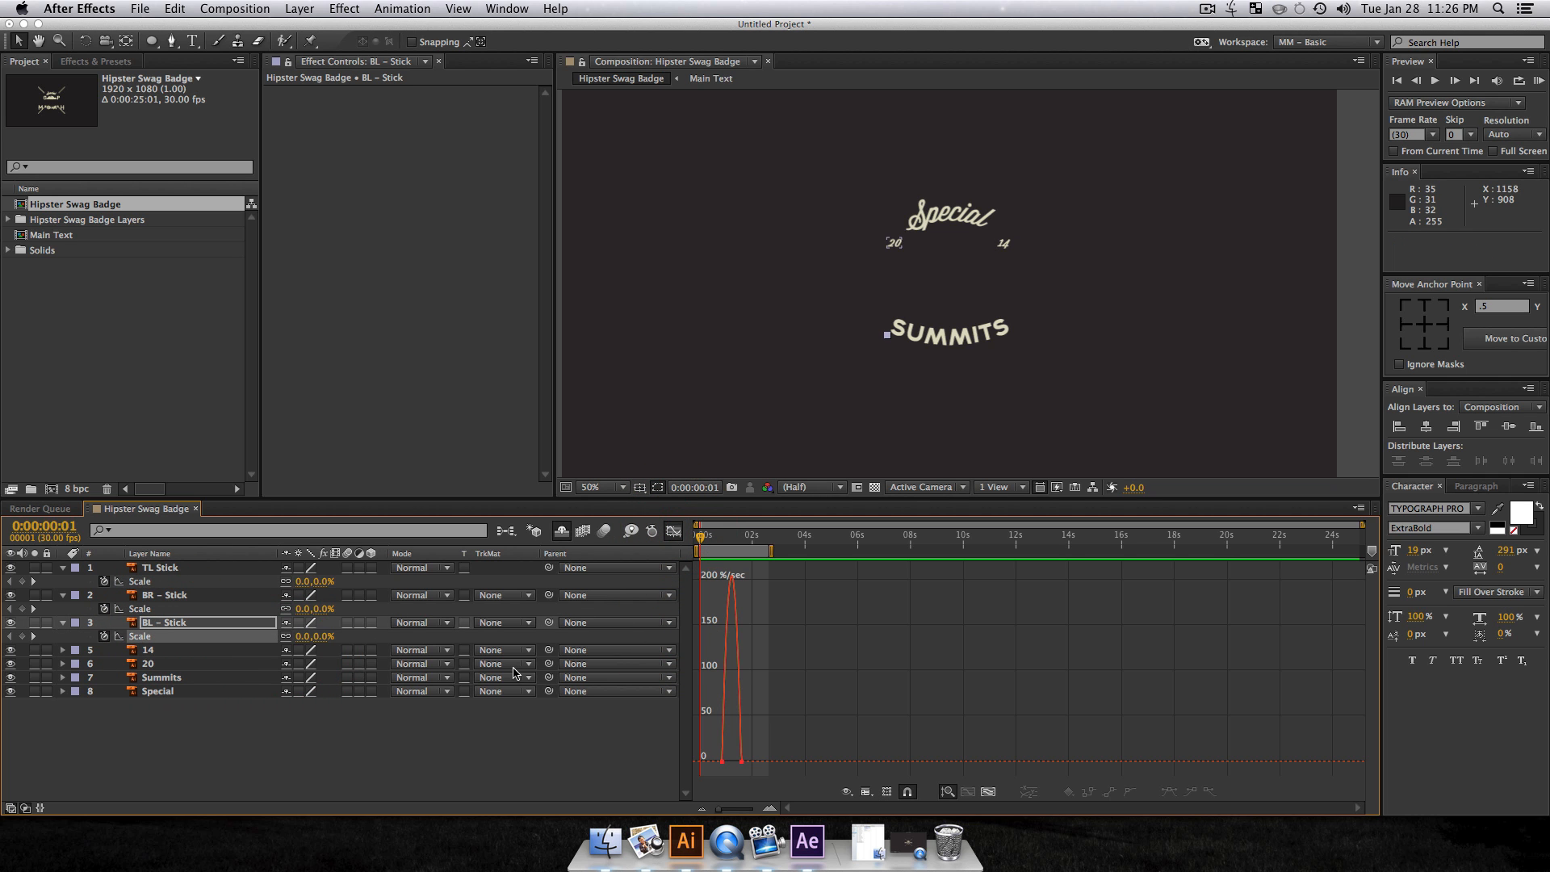
key("grave")
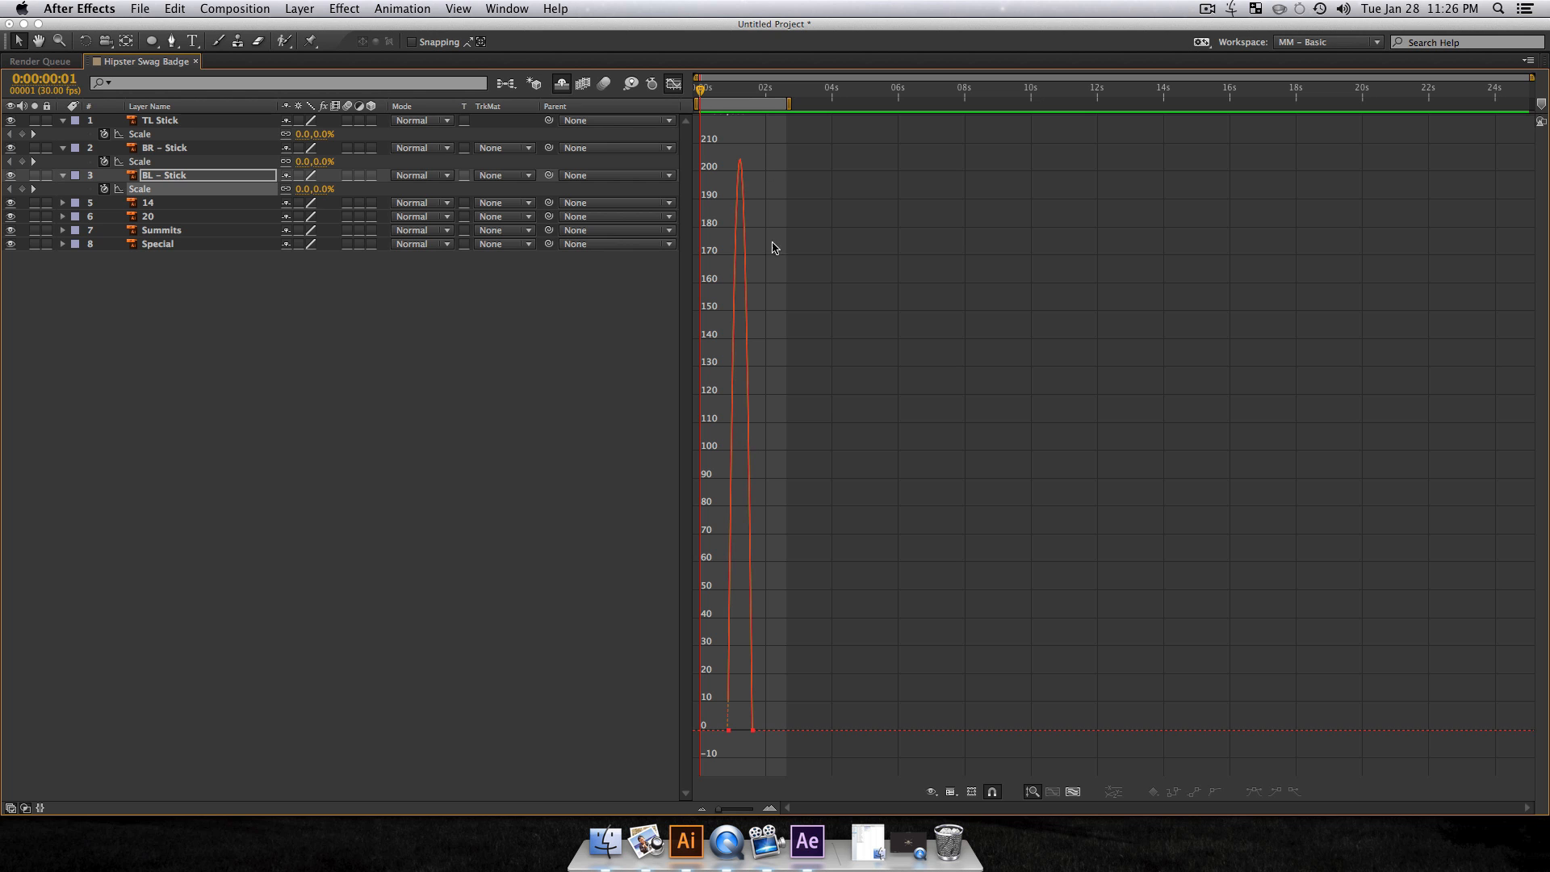
left_click(1071, 792)
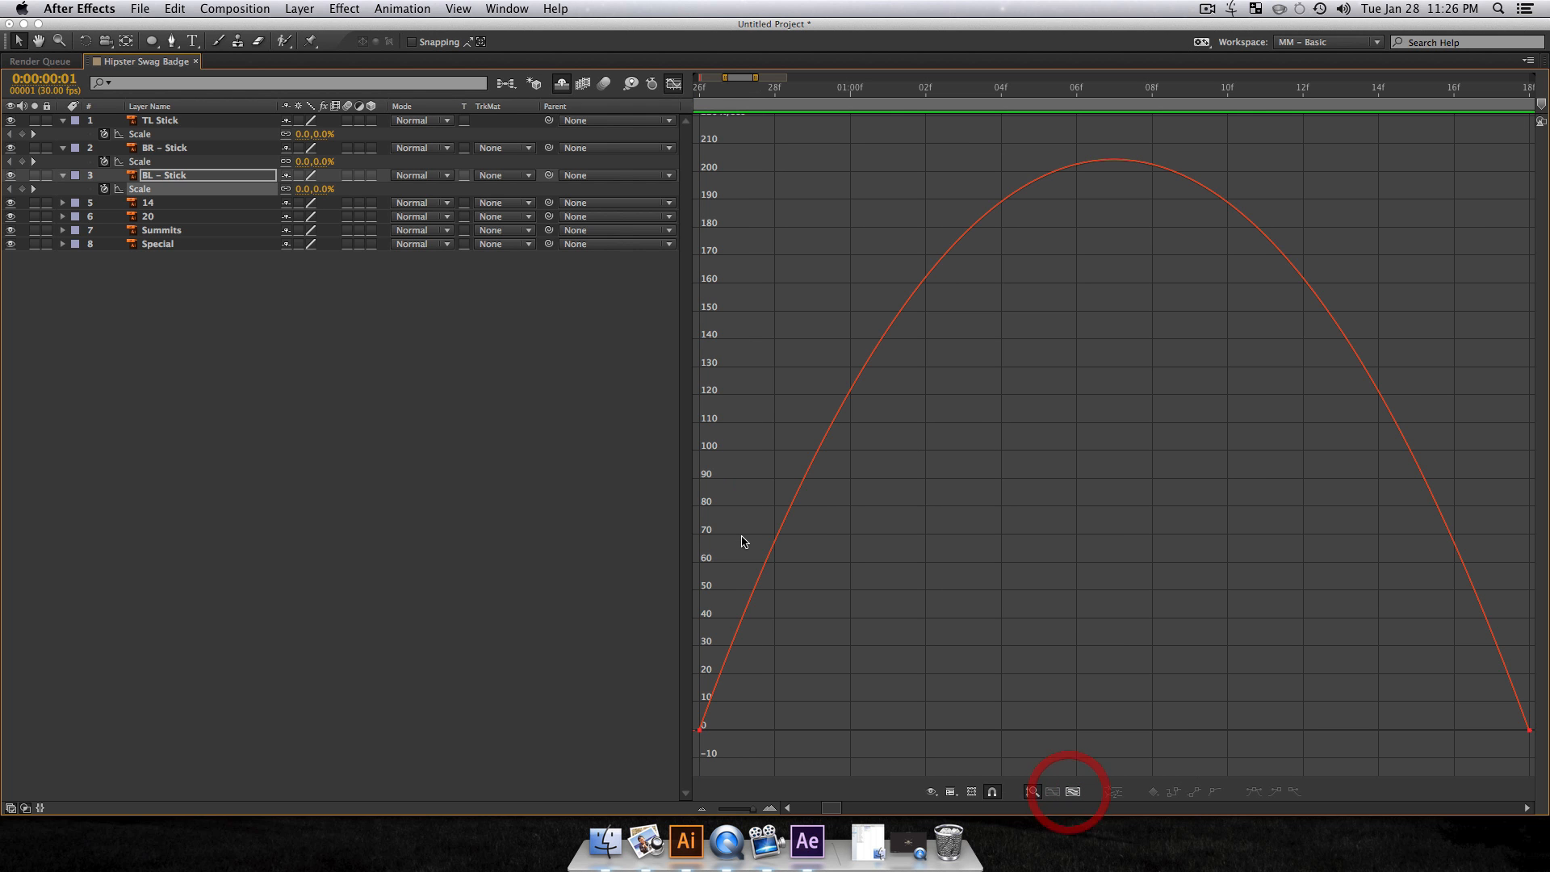
Step: In the value graph, raise the outgoing handle of BL - Stick's first Scale keyframe to about 170% so the curve overshoots
left_click(958, 793)
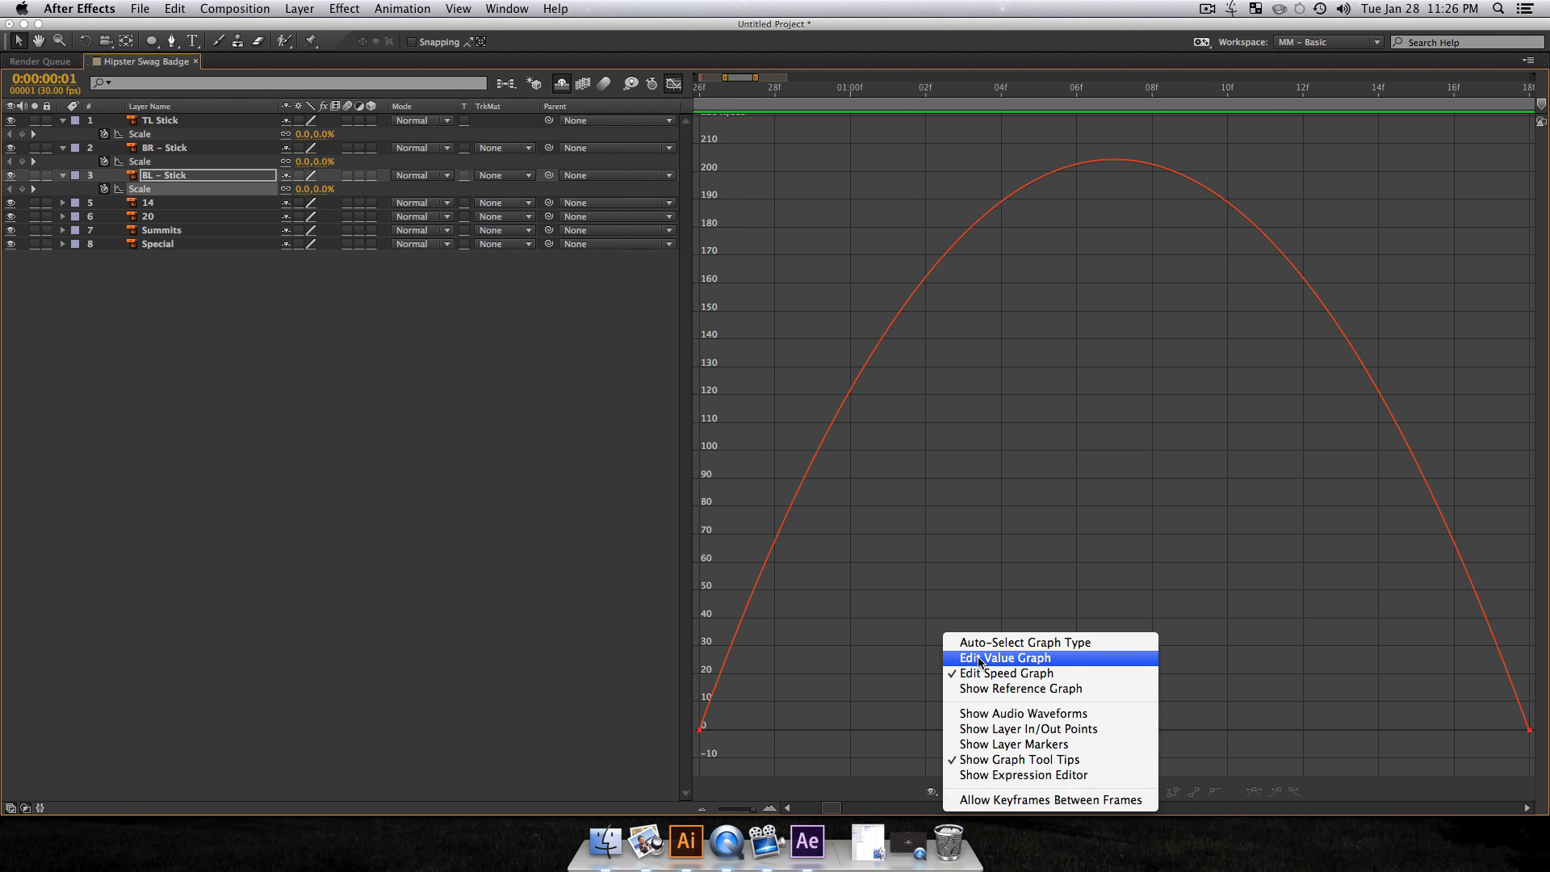
left_click(1041, 659)
left_click_drag(777, 738, 674, 701)
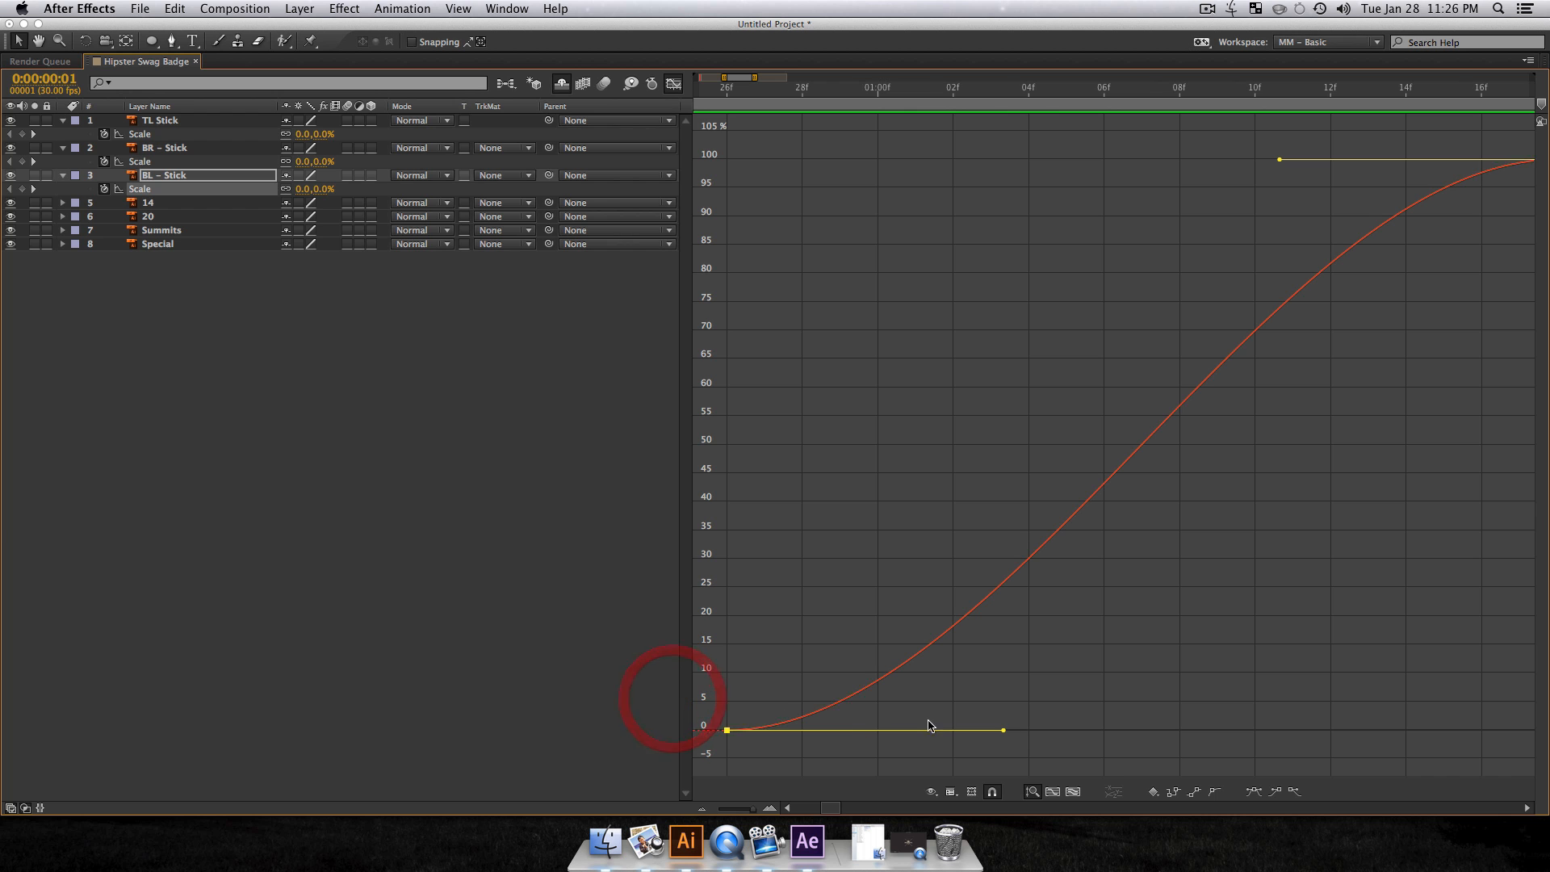
left_click_drag(998, 699, 1031, 323)
left_click_drag(1036, 317, 1038, 317)
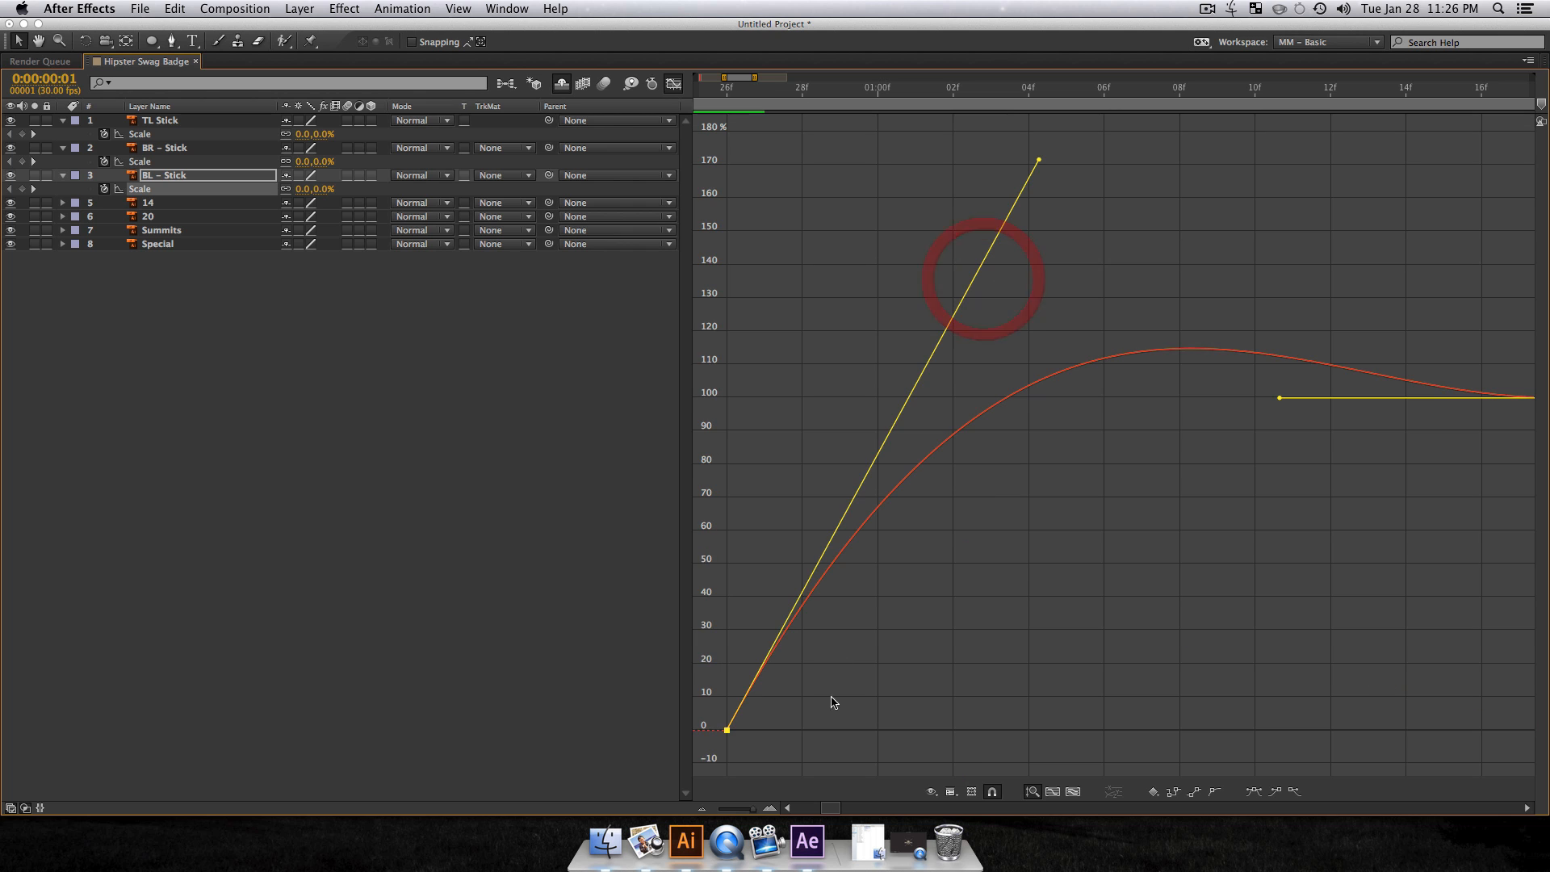
Step: In the speed graph, lower BL - Stick's ending Scale keyframe to about -65 %/sec
left_click(949, 793)
left_click(1001, 674)
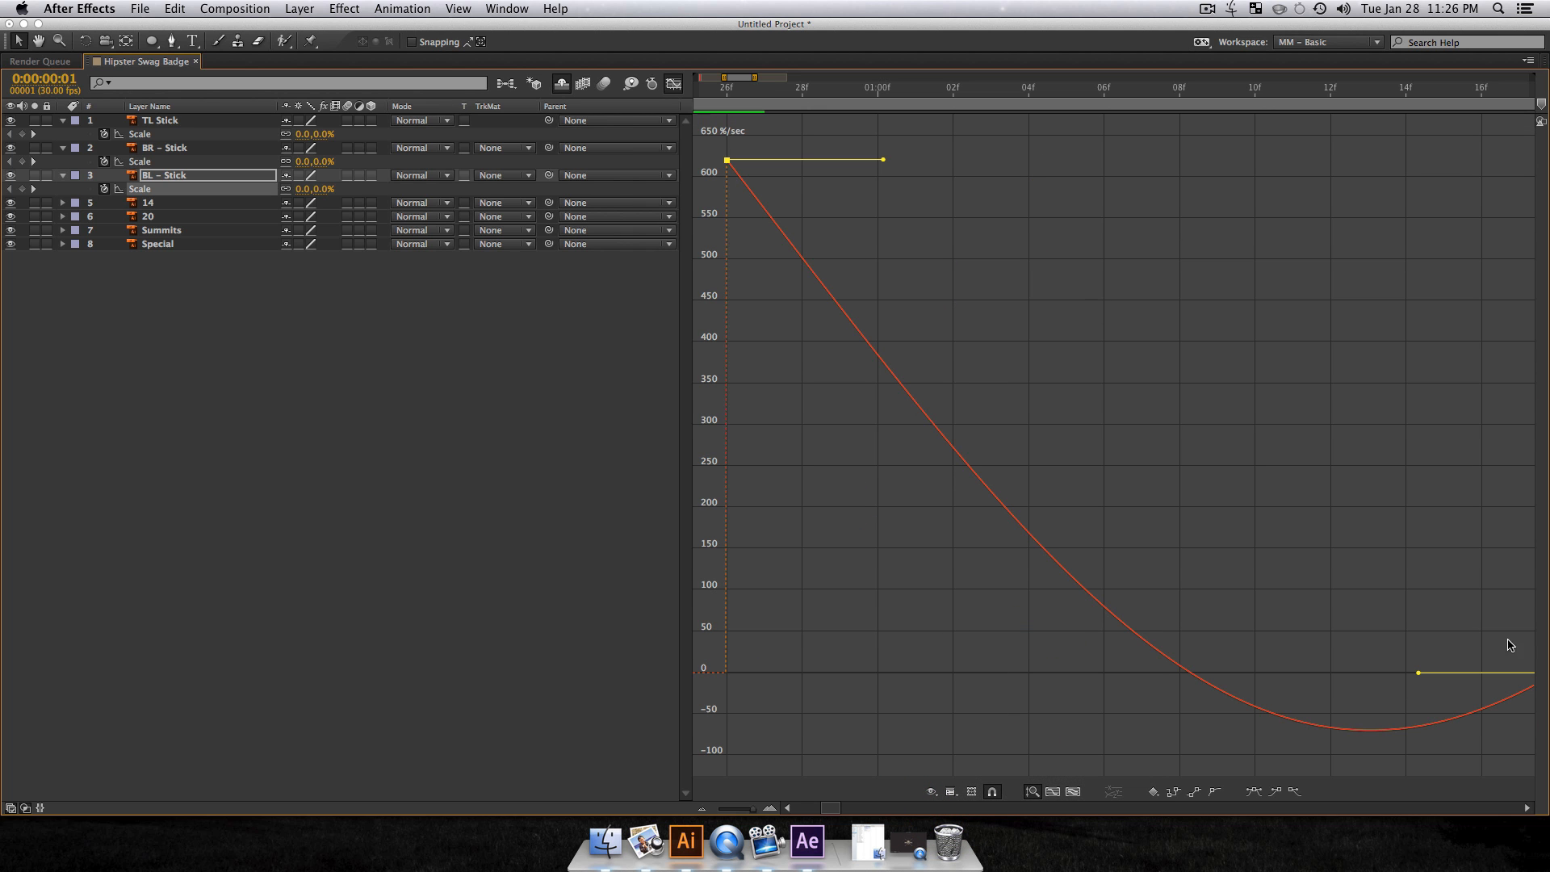
left_click(1074, 794)
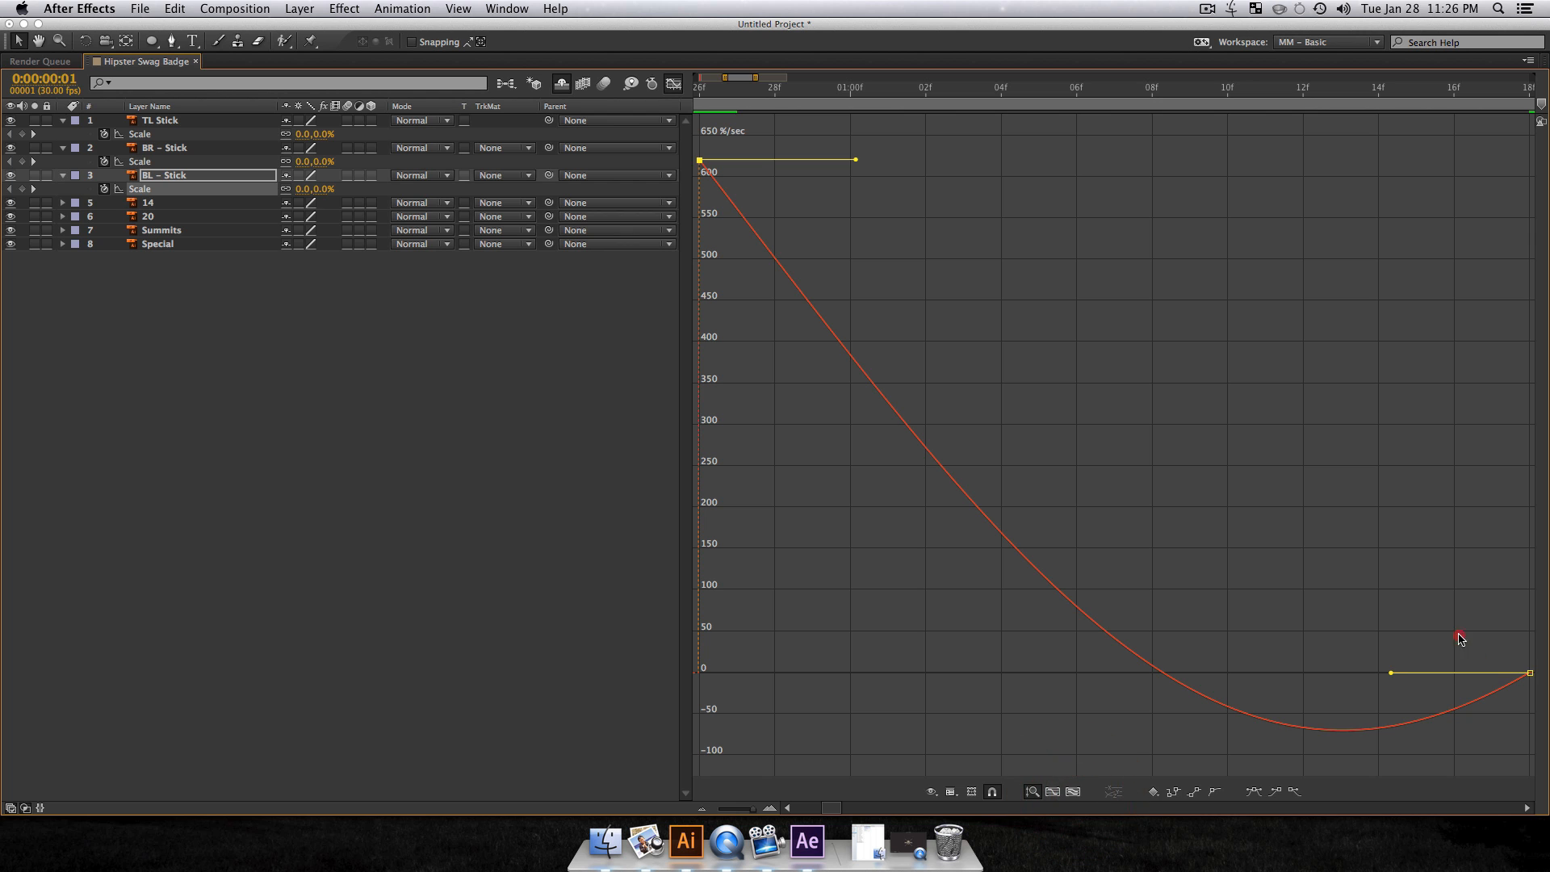
left_click_drag(1448, 624, 1528, 731)
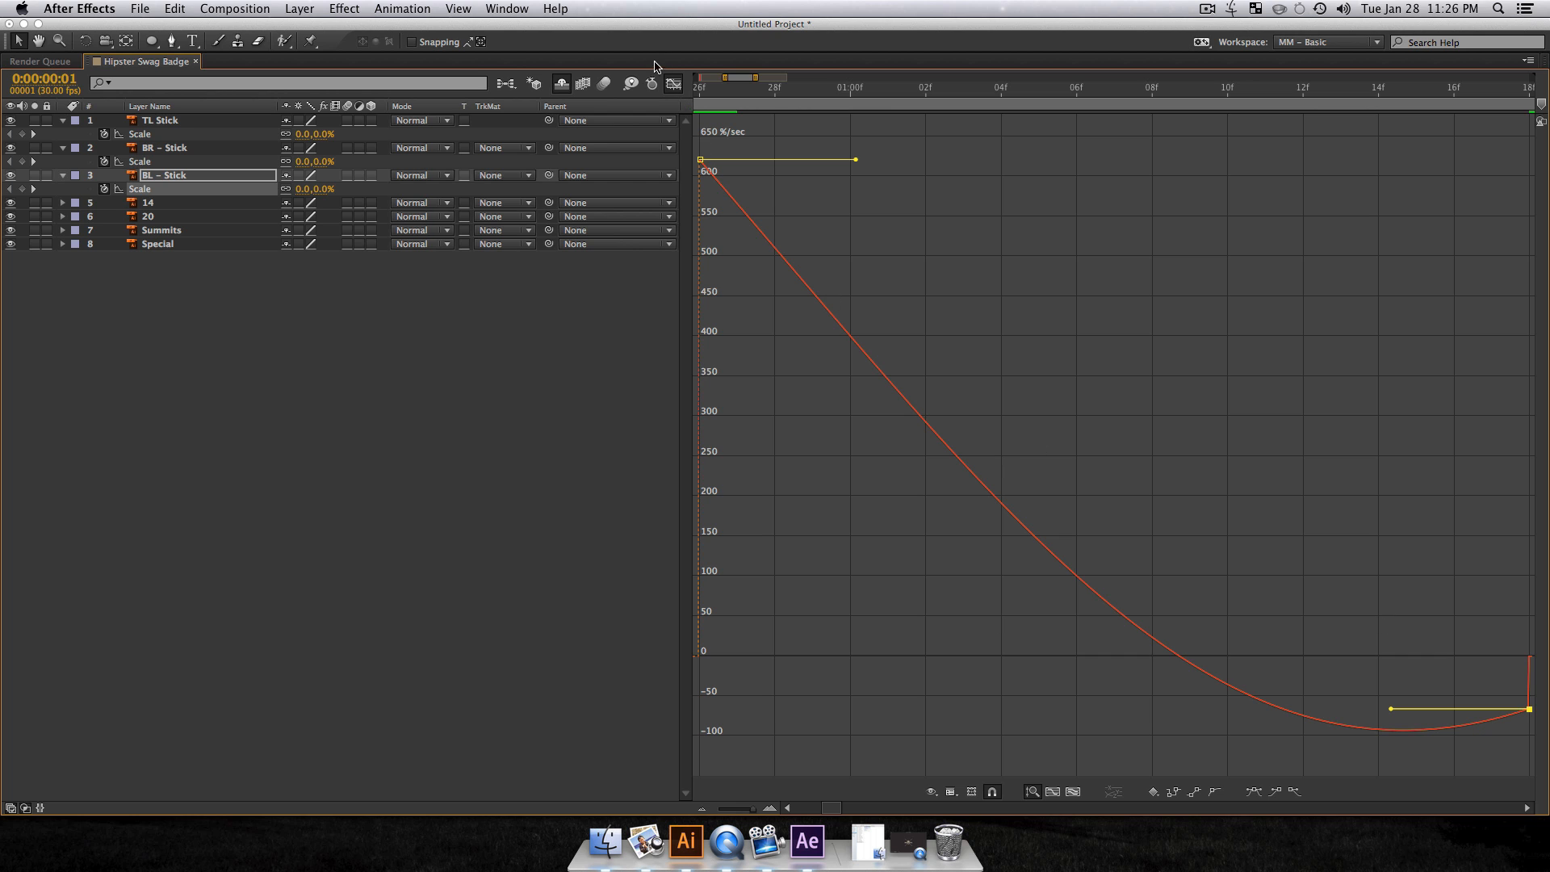
Step: Hide BL - Stick as a shy layer and show BR - Stick's Scale curve
key("Delete")
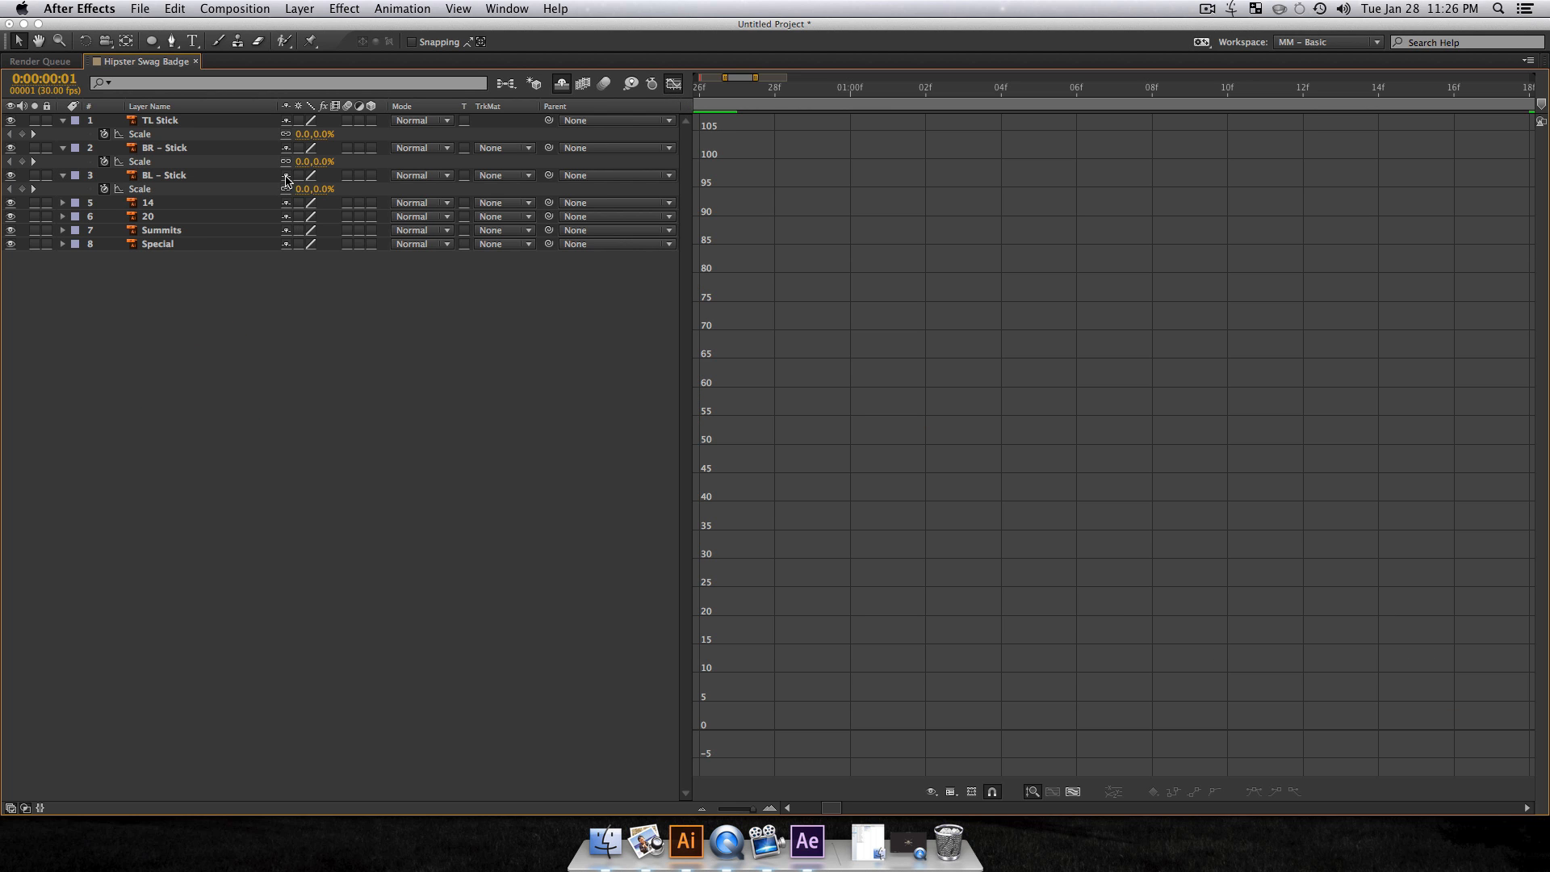
left_click(197, 153)
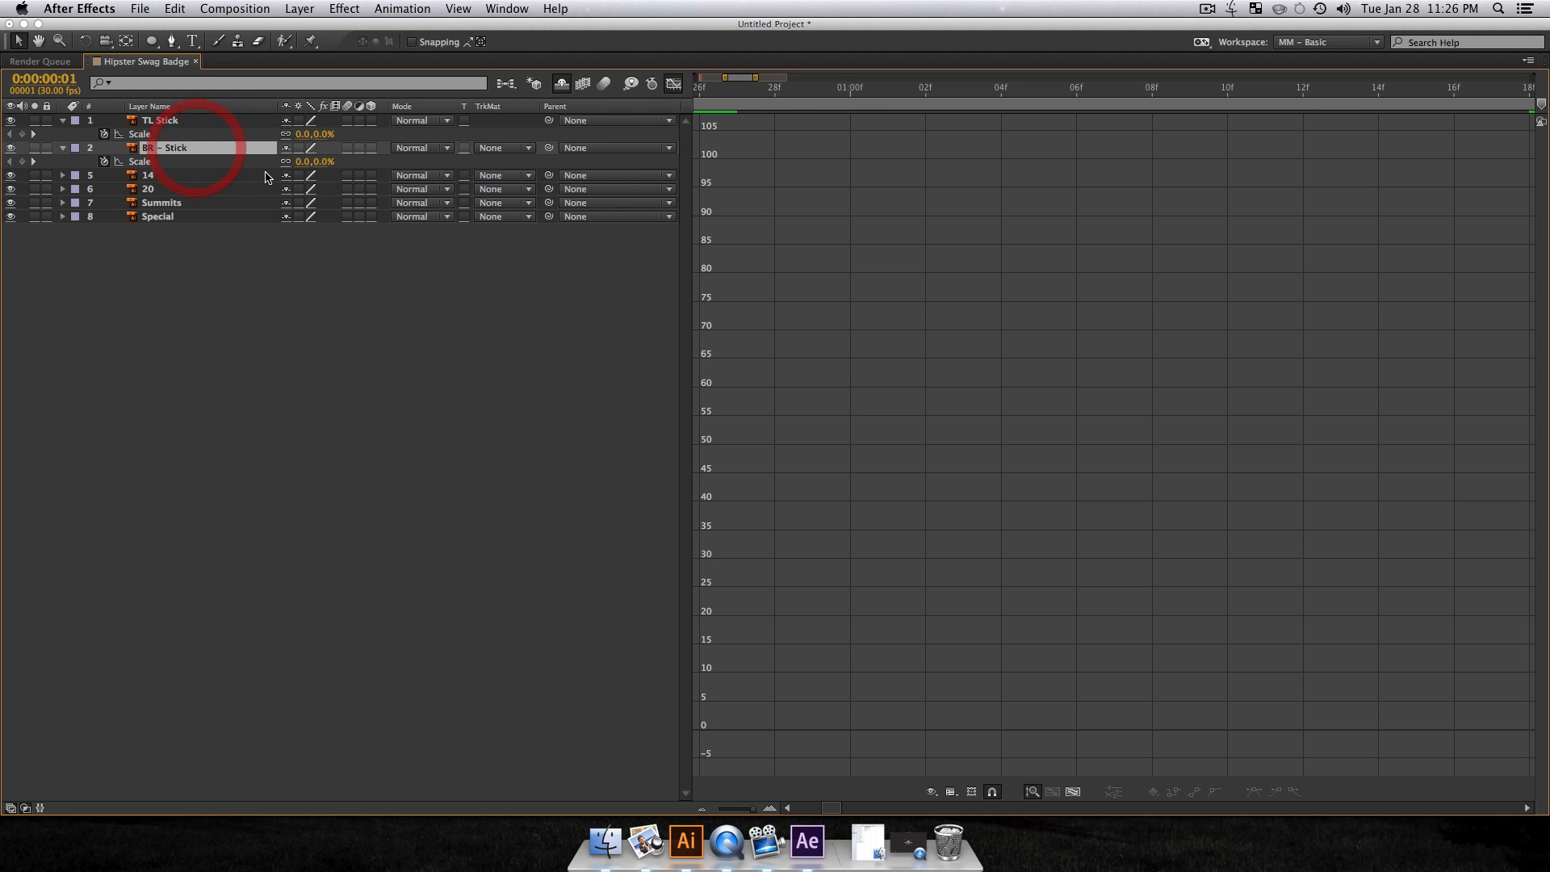
left_click(202, 165)
Step: In the value graph, raise the outgoing handle of BR - Stick's first Scale keyframe to about 170% so the curve overshoots
left_click(931, 791)
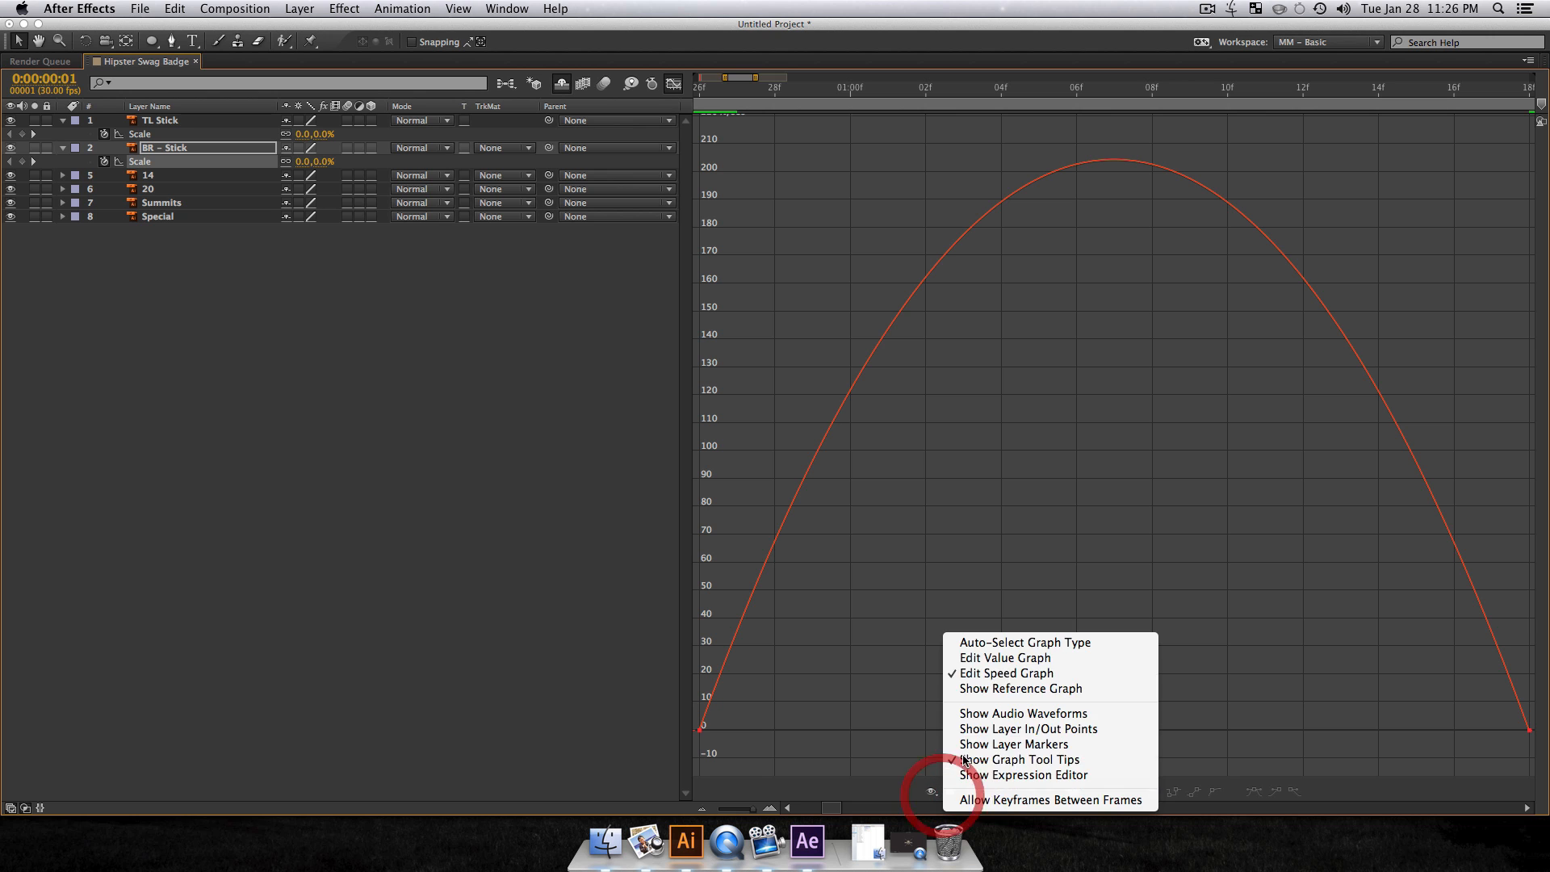
left_click(993, 659)
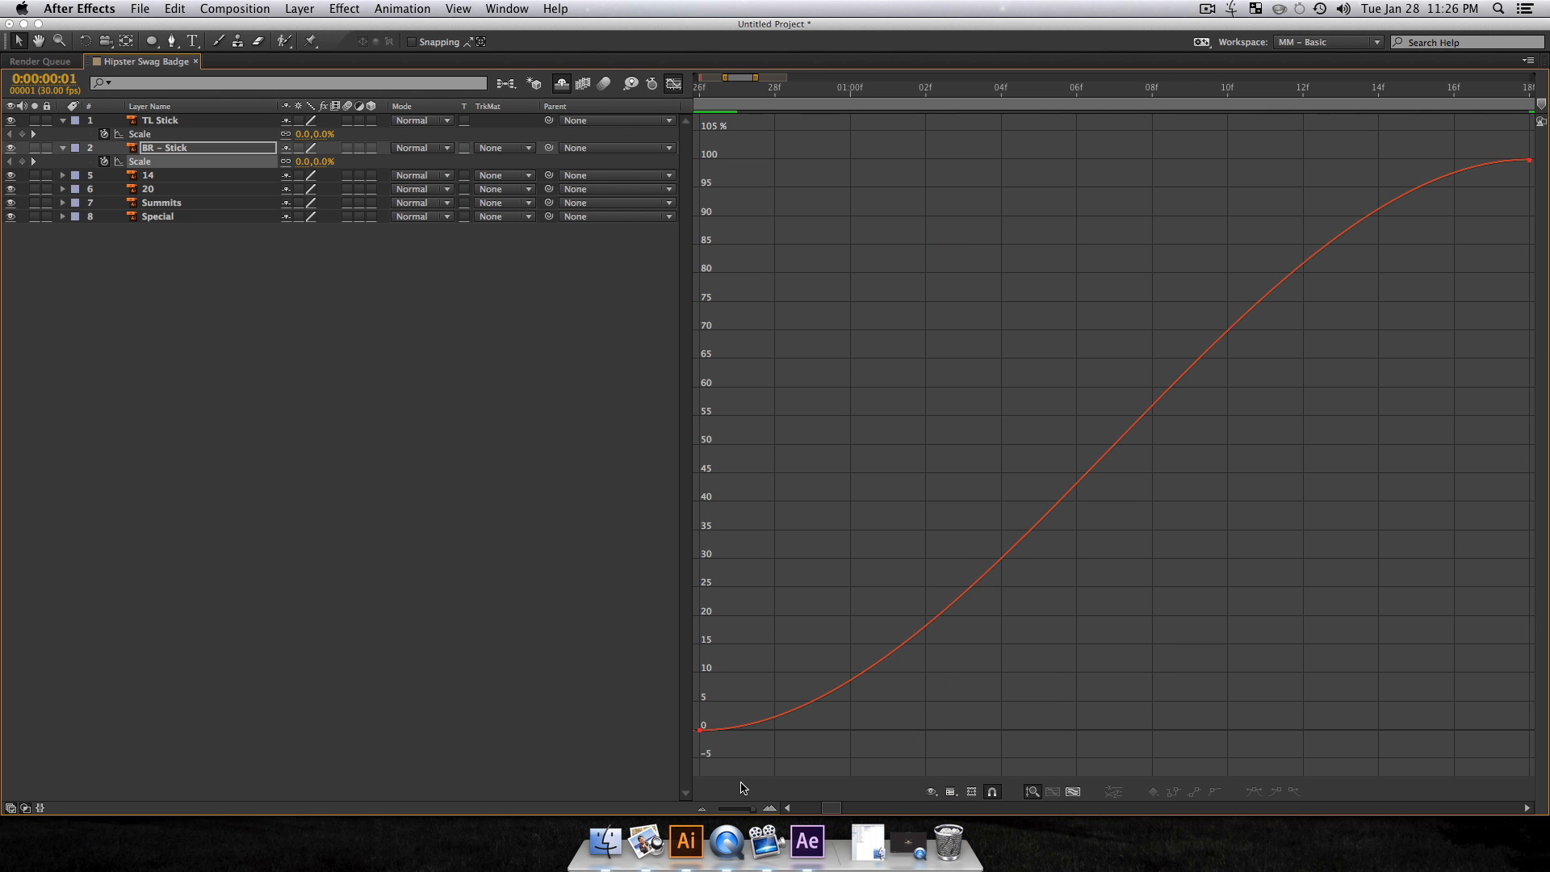
left_click_drag(750, 746, 649, 682)
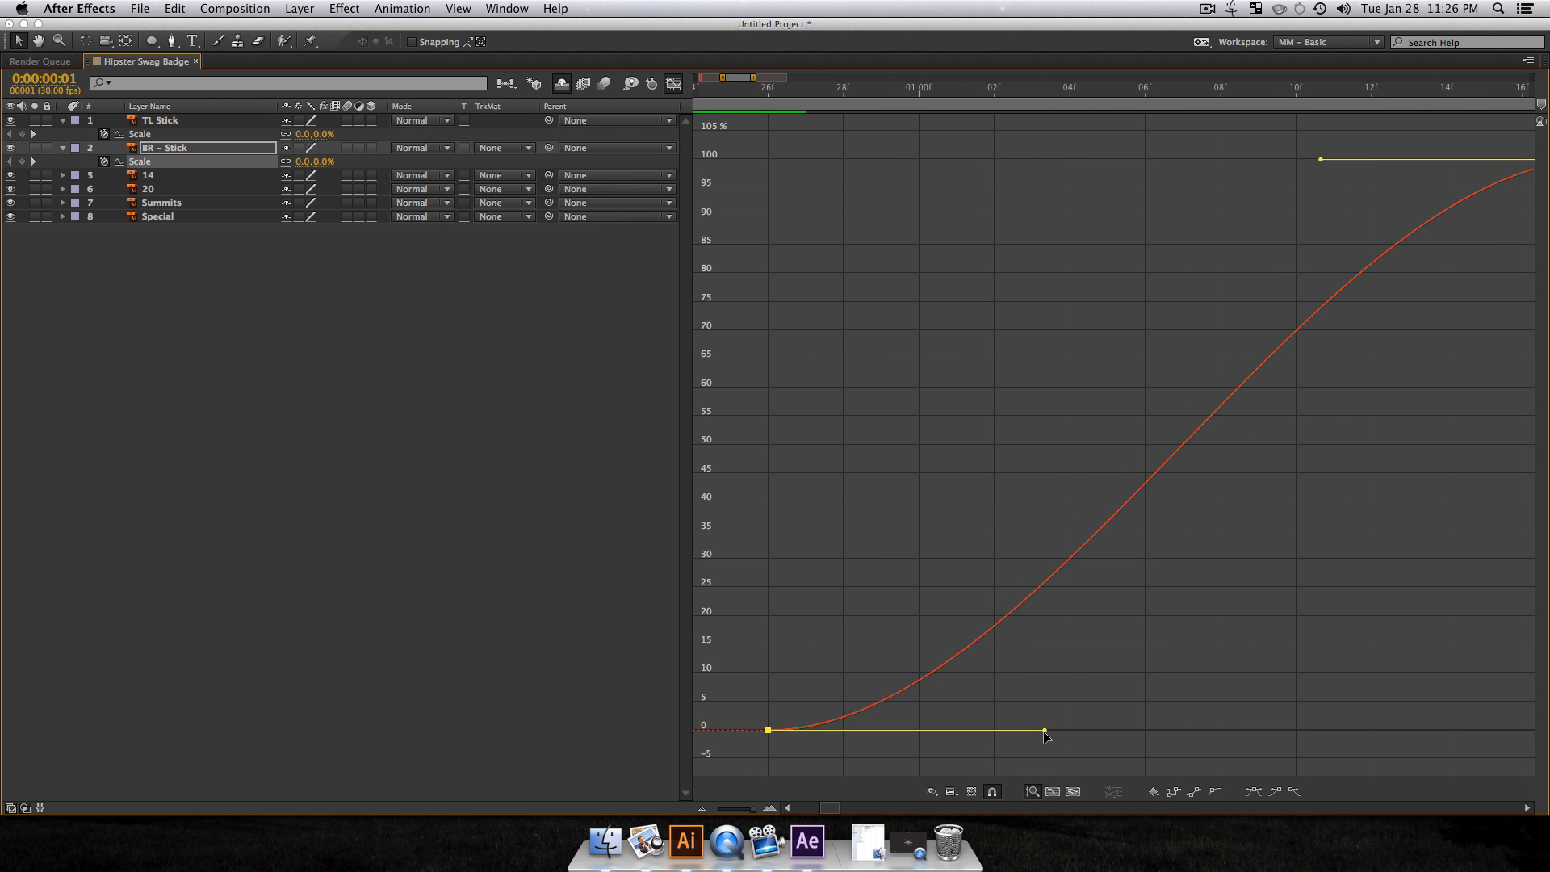
left_click_drag(1043, 724, 1130, 150)
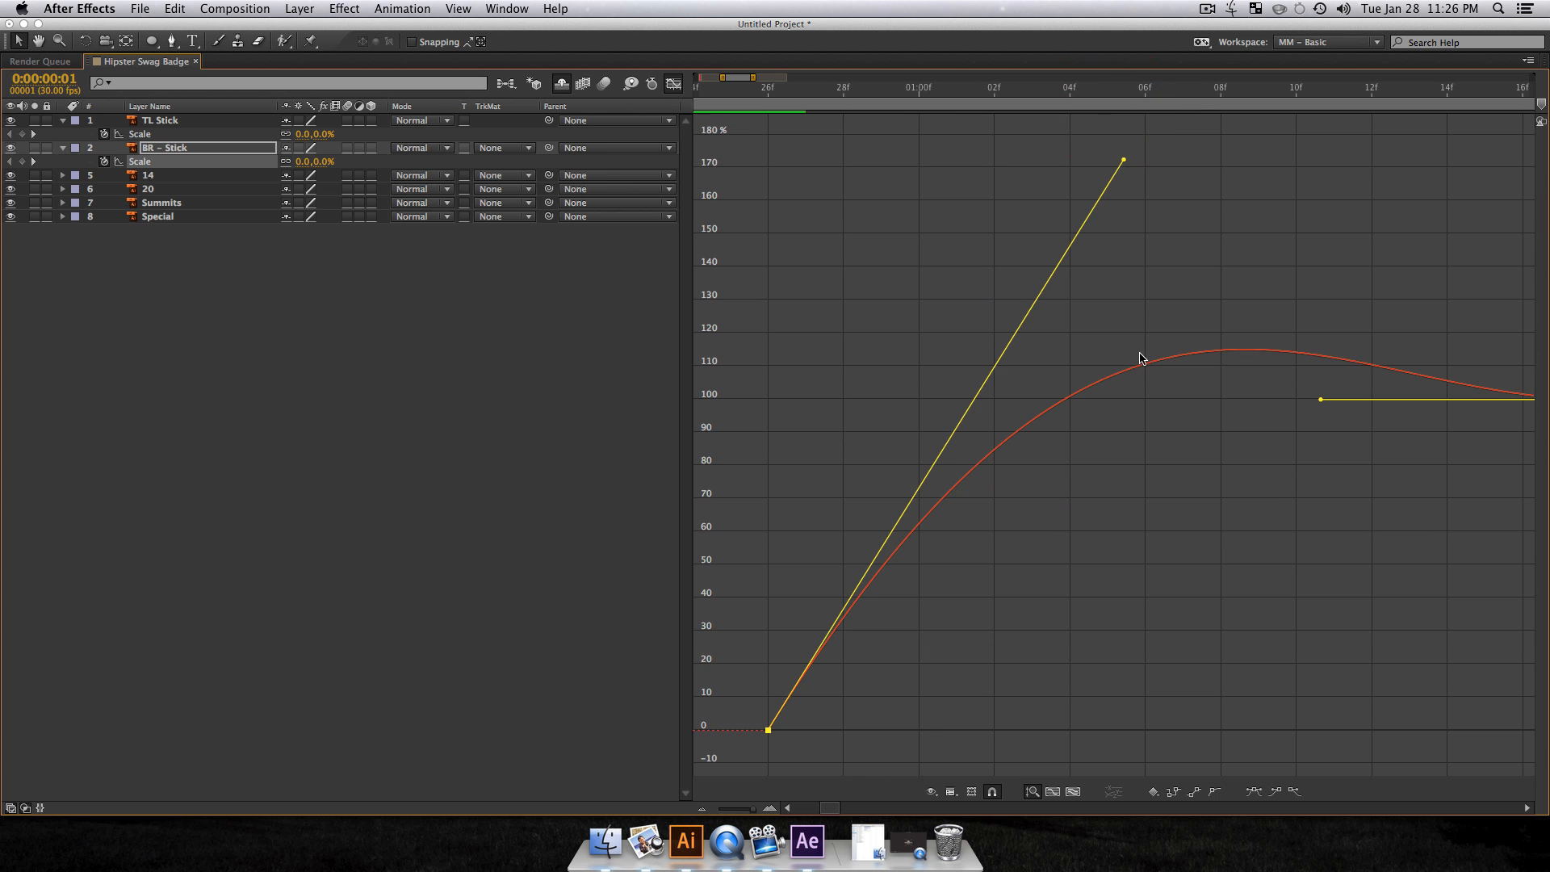
Step: Fit BR - Stick's Scale curve in the speed graph and lower its ending keyframe to about -50 %/sec
left_click(951, 792)
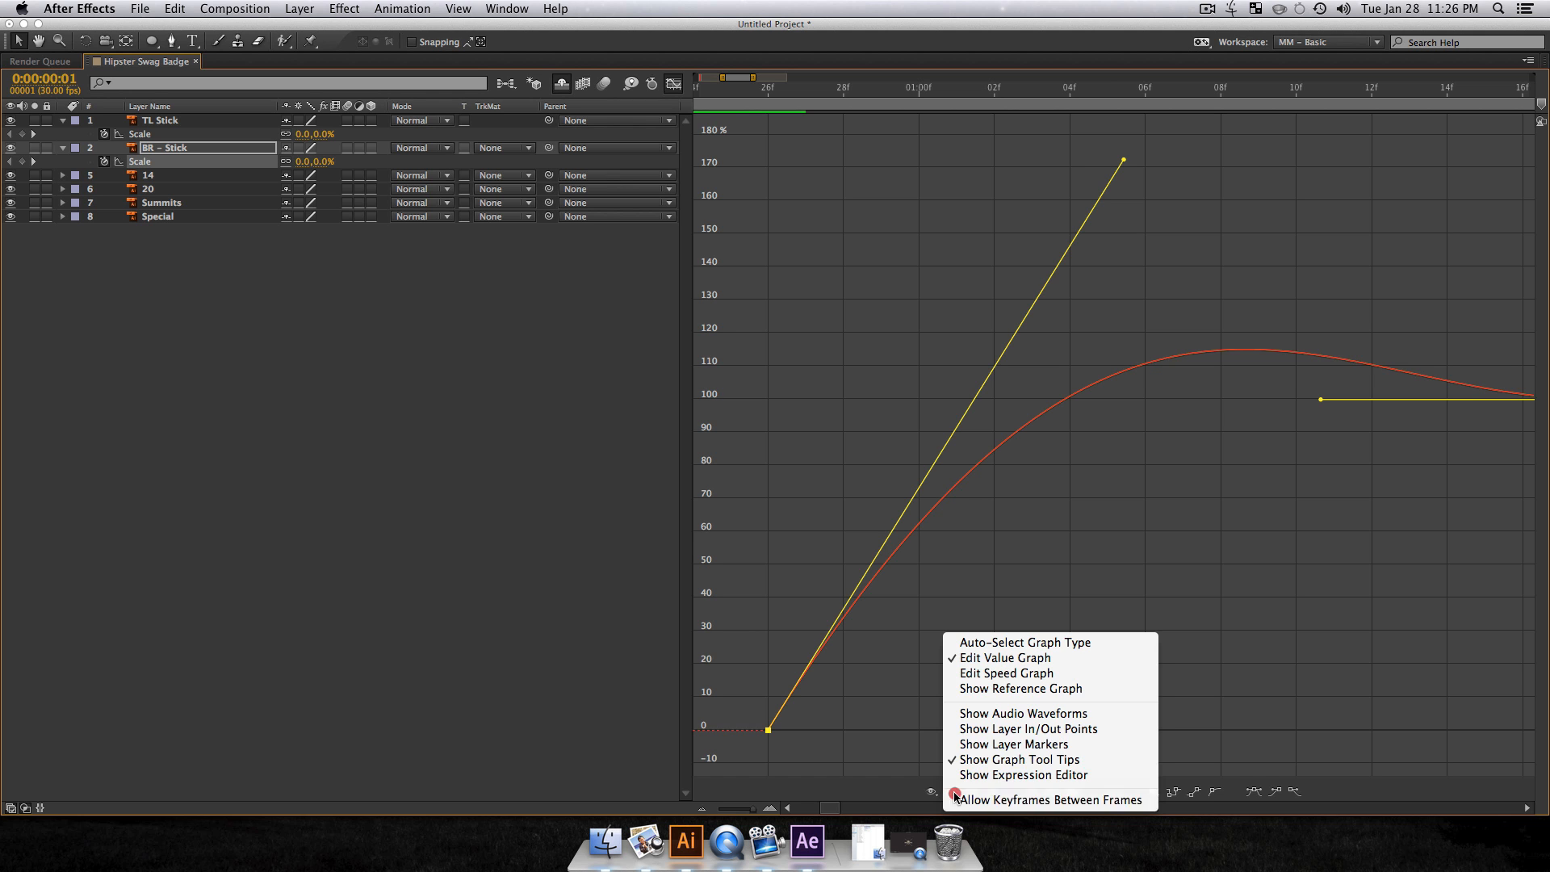
left_click(1004, 678)
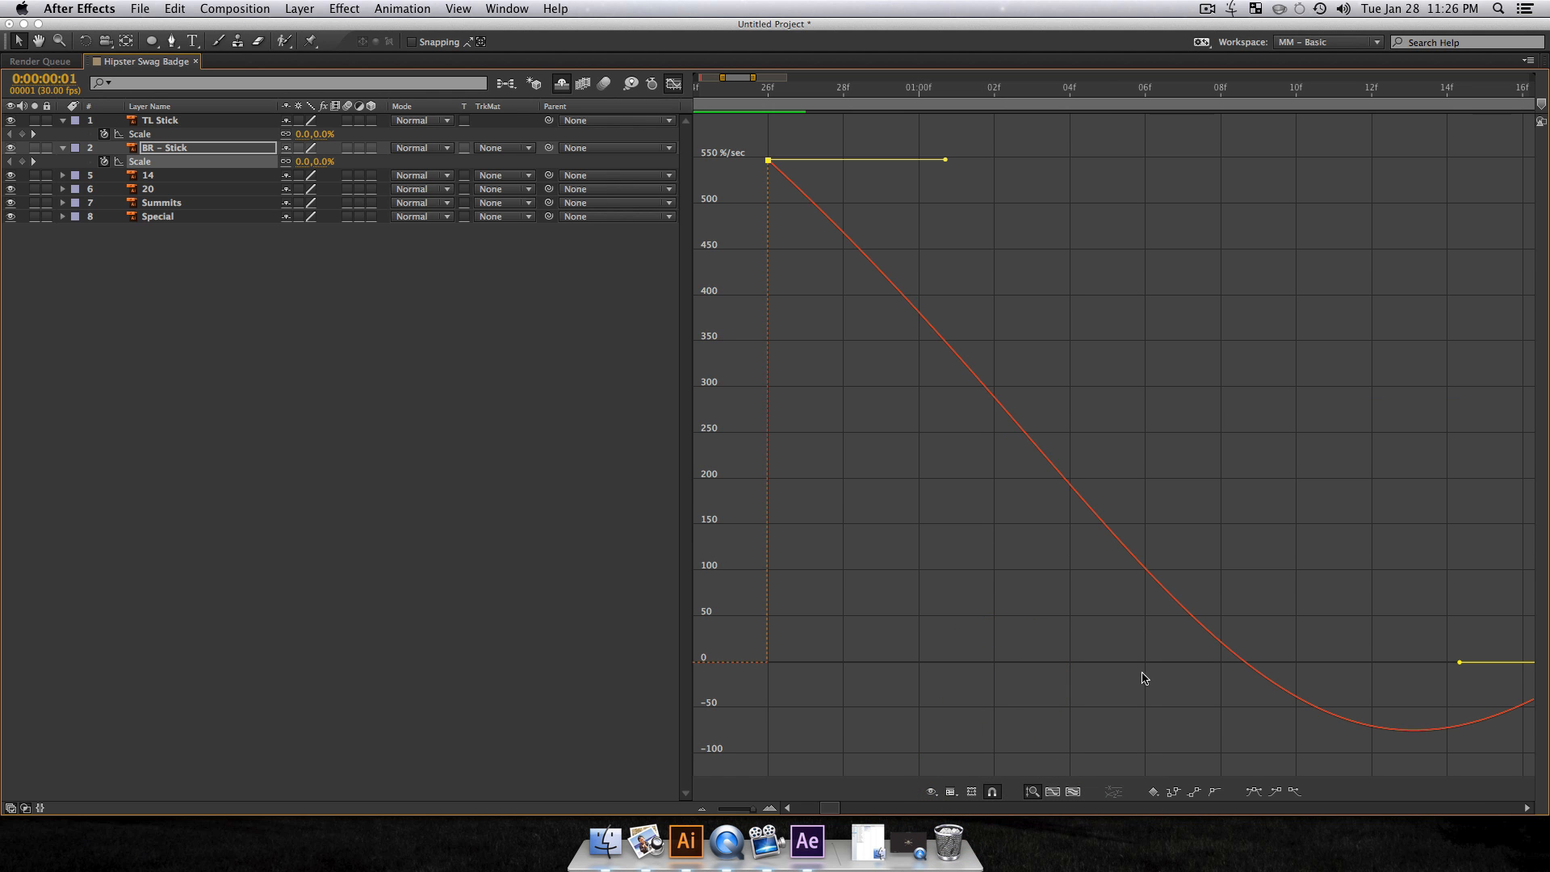
left_click(1053, 791)
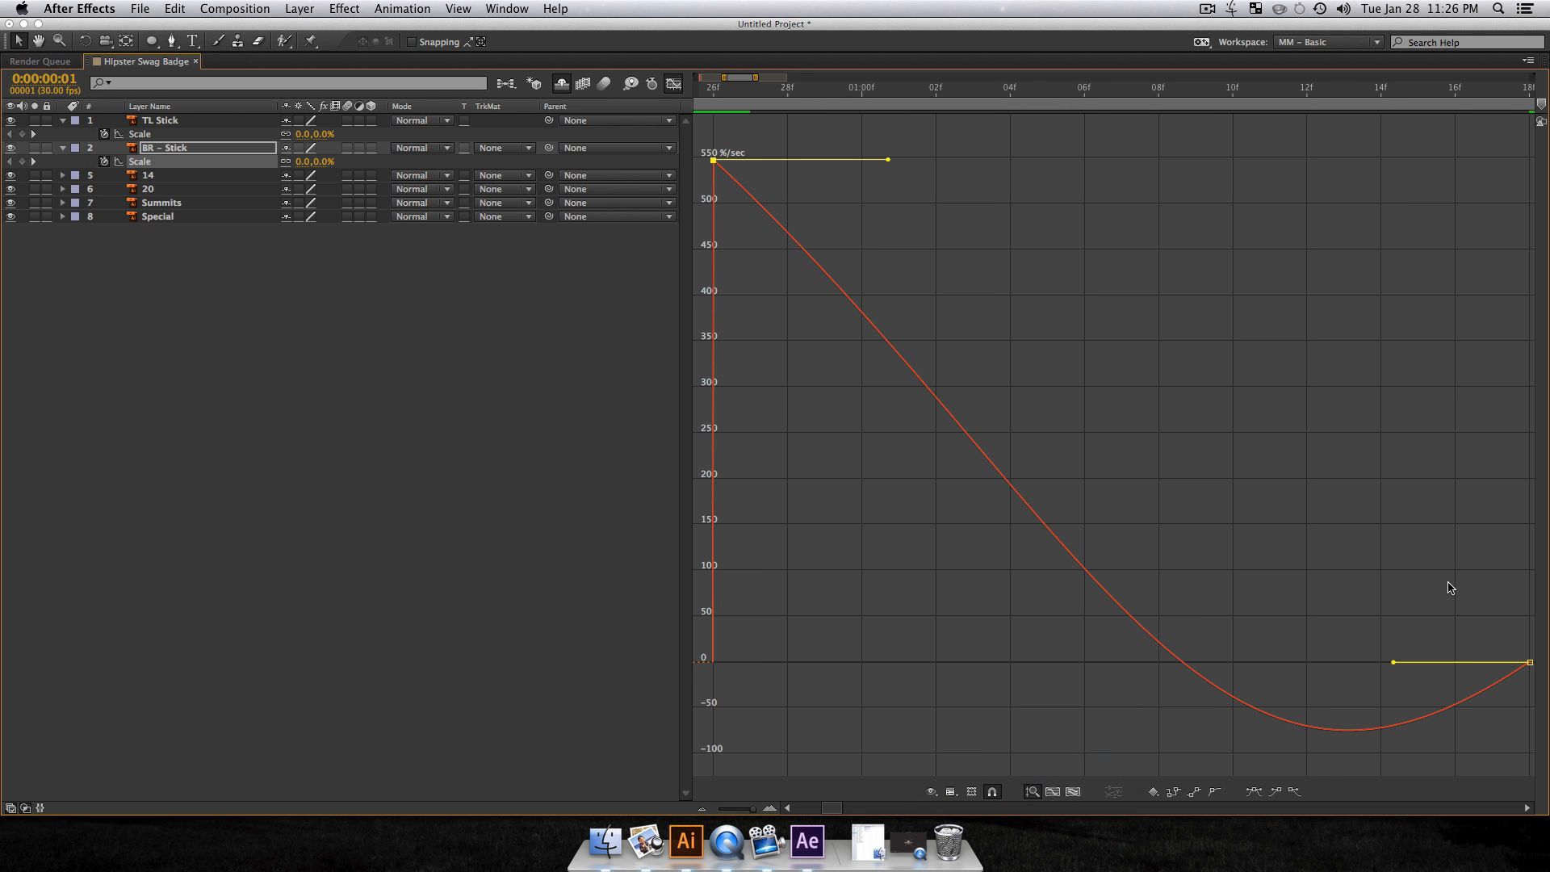
left_click(1511, 662)
left_click_drag(1514, 674, 1513, 710)
key("shift")
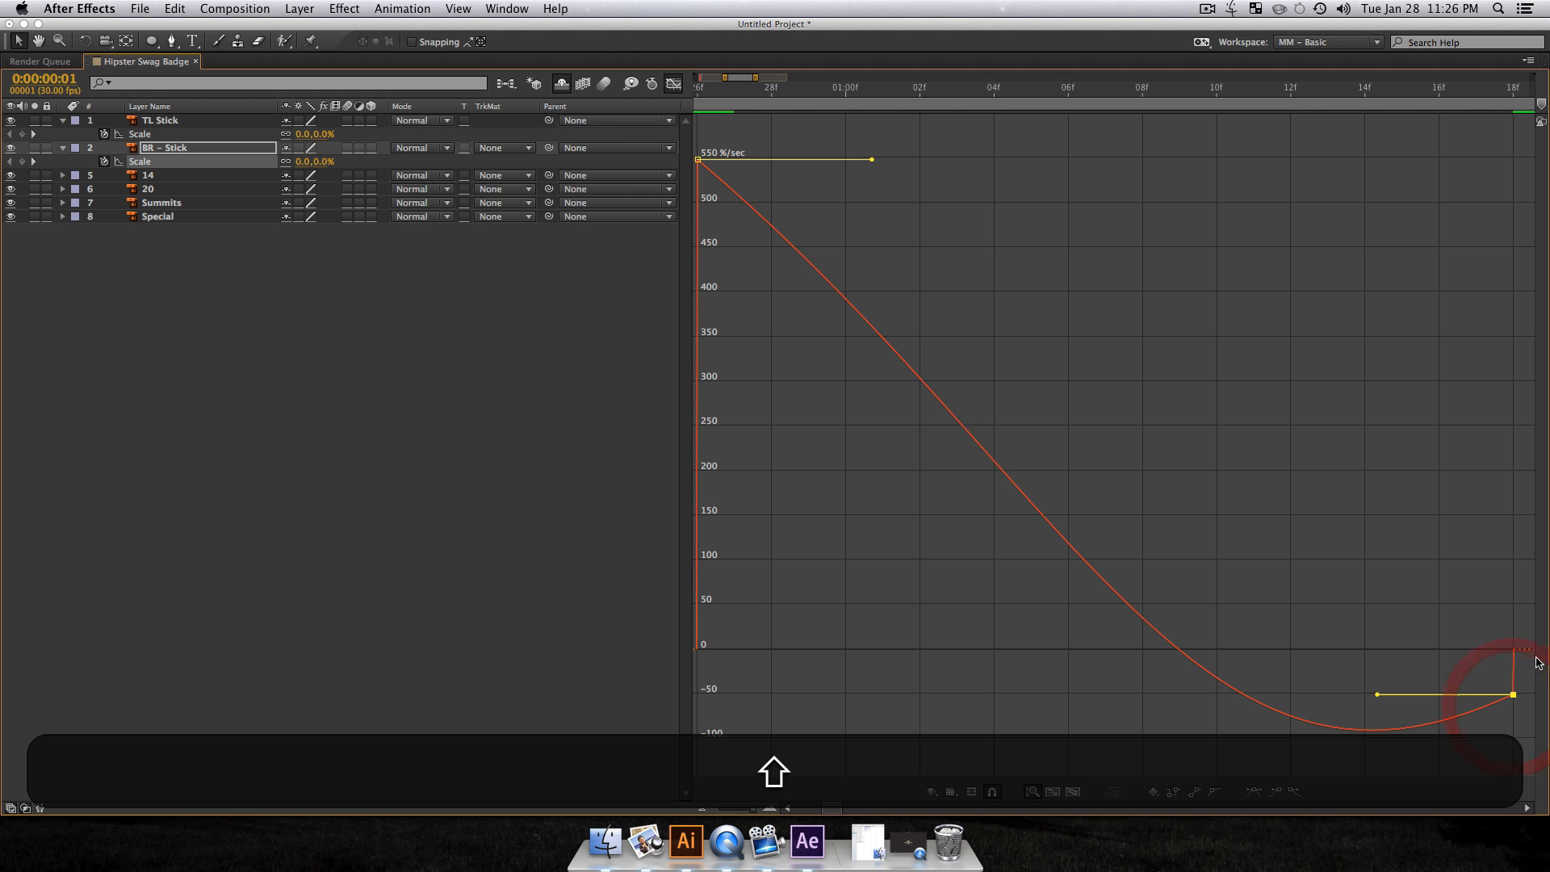
left_click(173, 147)
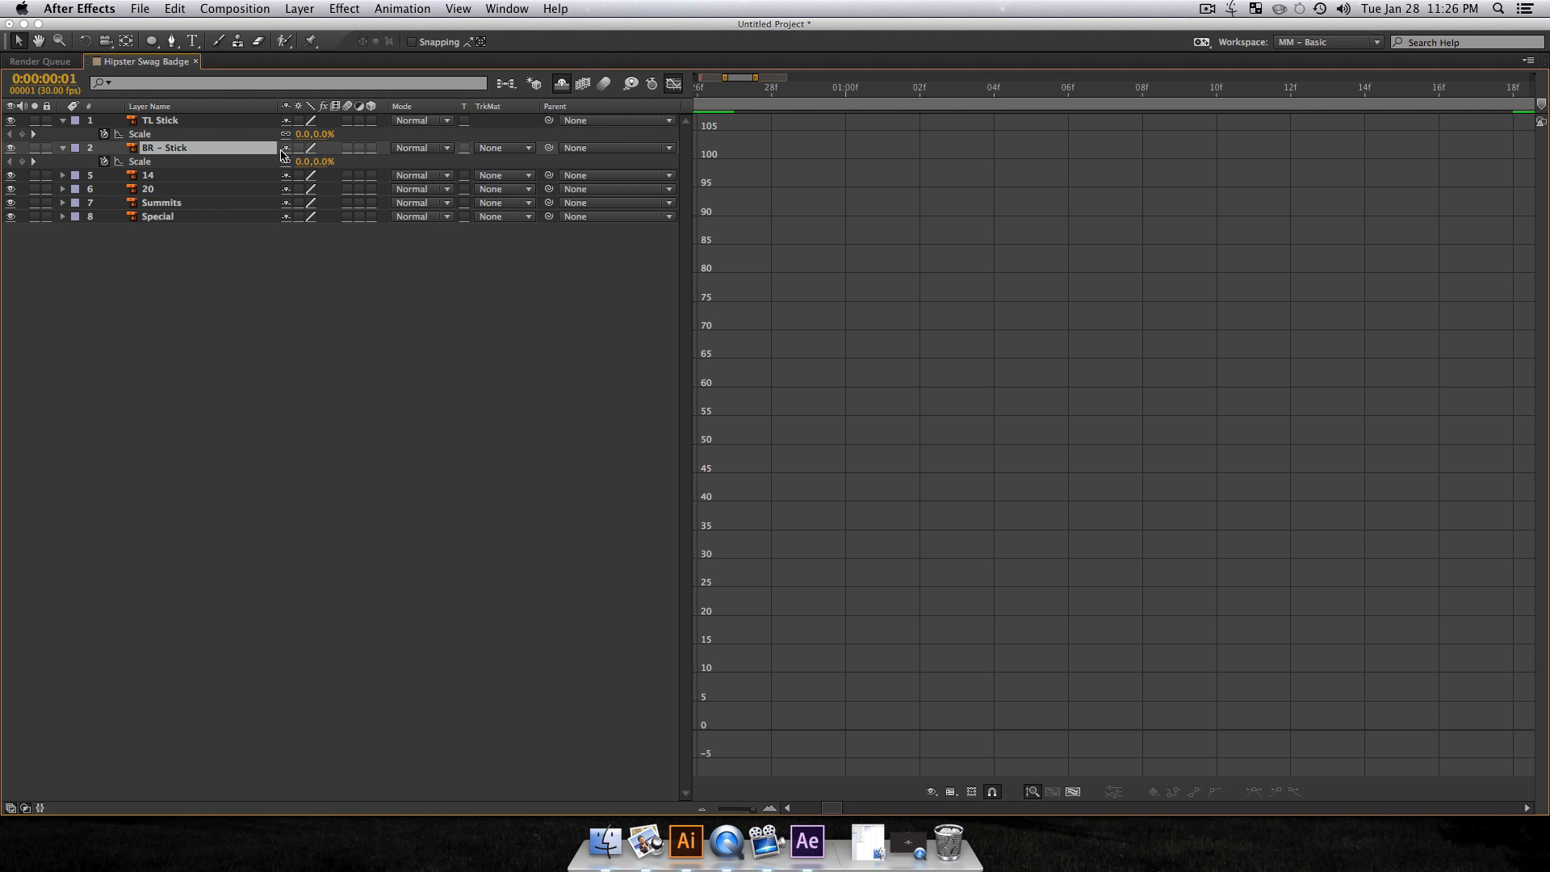
Step: Hide BR - Stick as a shy layer and show TL Stick's Scale curve
left_click(285, 148)
left_click(171, 125)
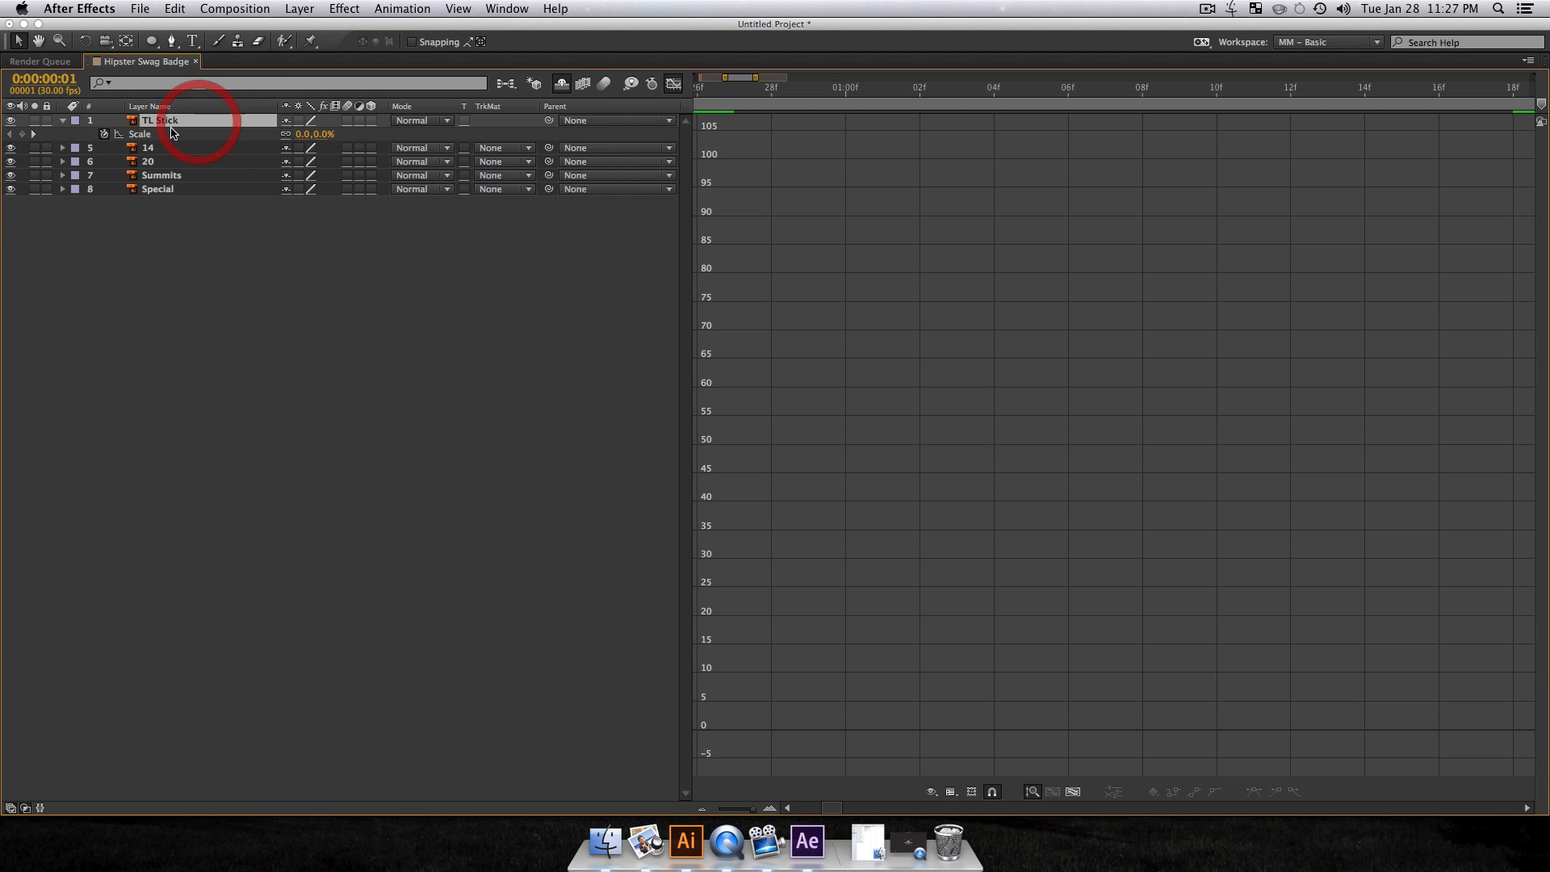
left_click(172, 133)
Step: In the value graph, raise the outgoing handle of TL Stick's first Scale keyframe to about 170% so the curve overshoots
left_click(932, 791)
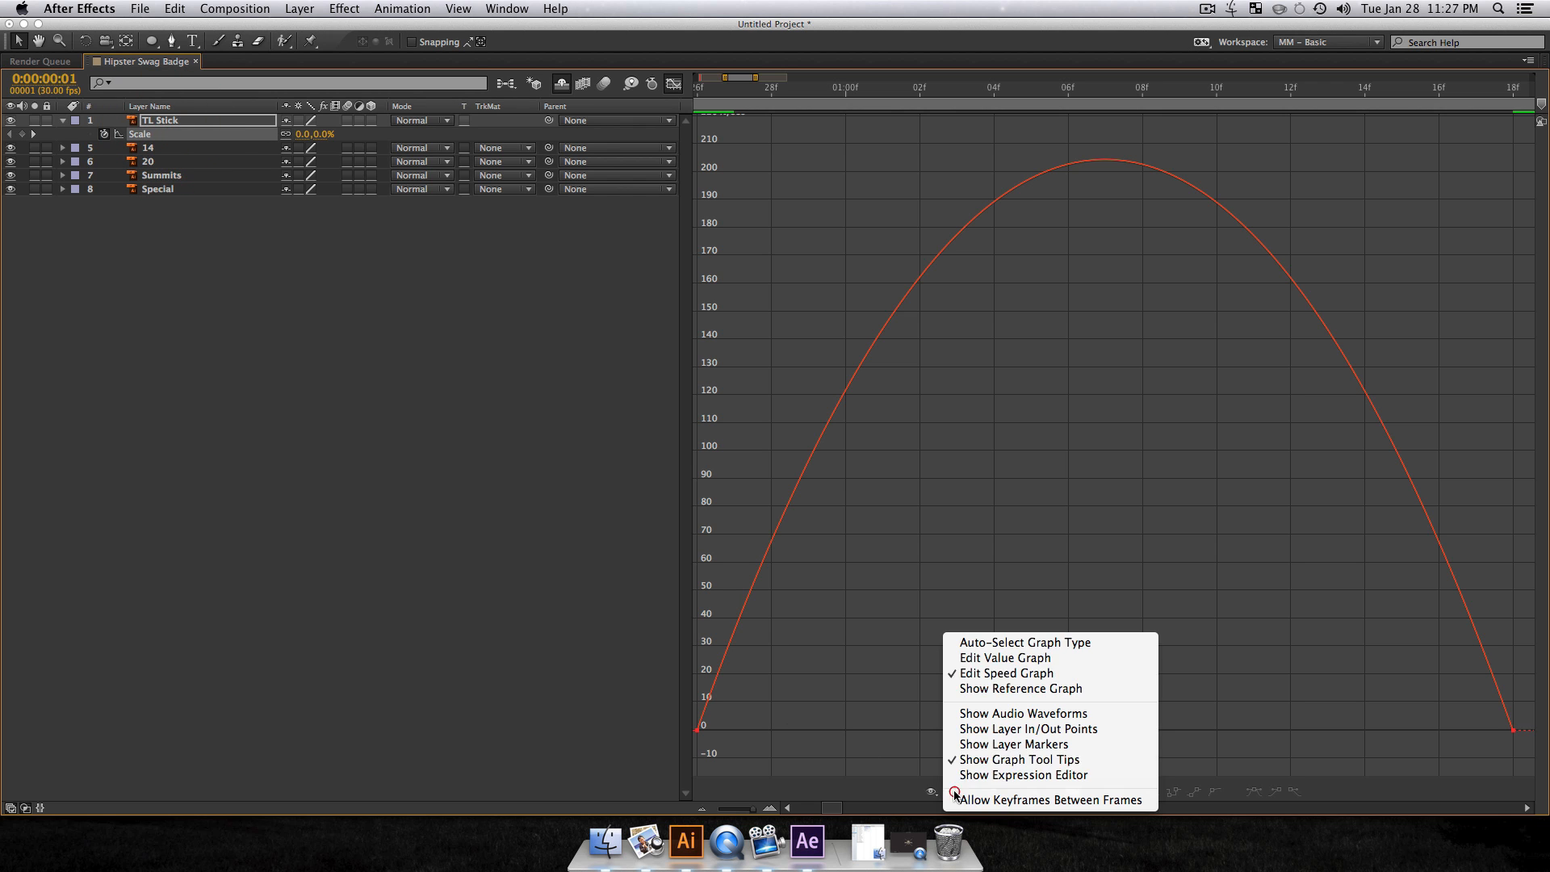
left_click(1008, 658)
left_click_drag(795, 755, 646, 675)
left_click_drag(1028, 731, 1075, 259)
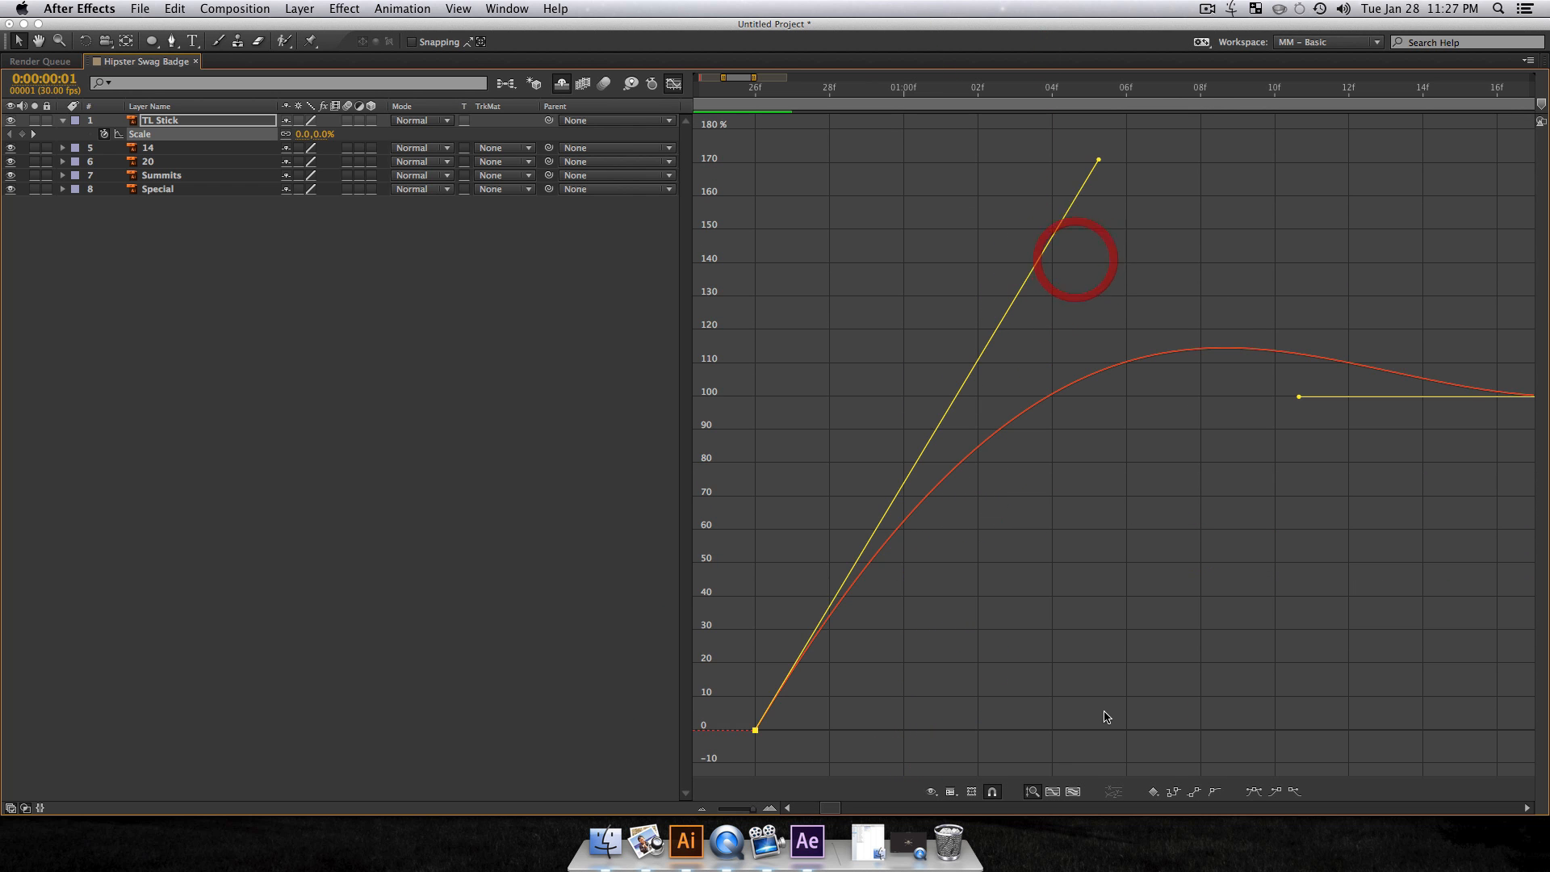
Step: Fit TL Stick's Scale curve in the speed graph, lower its ending keyframe, and return to the layer bar view
left_click(953, 792)
left_click(998, 676)
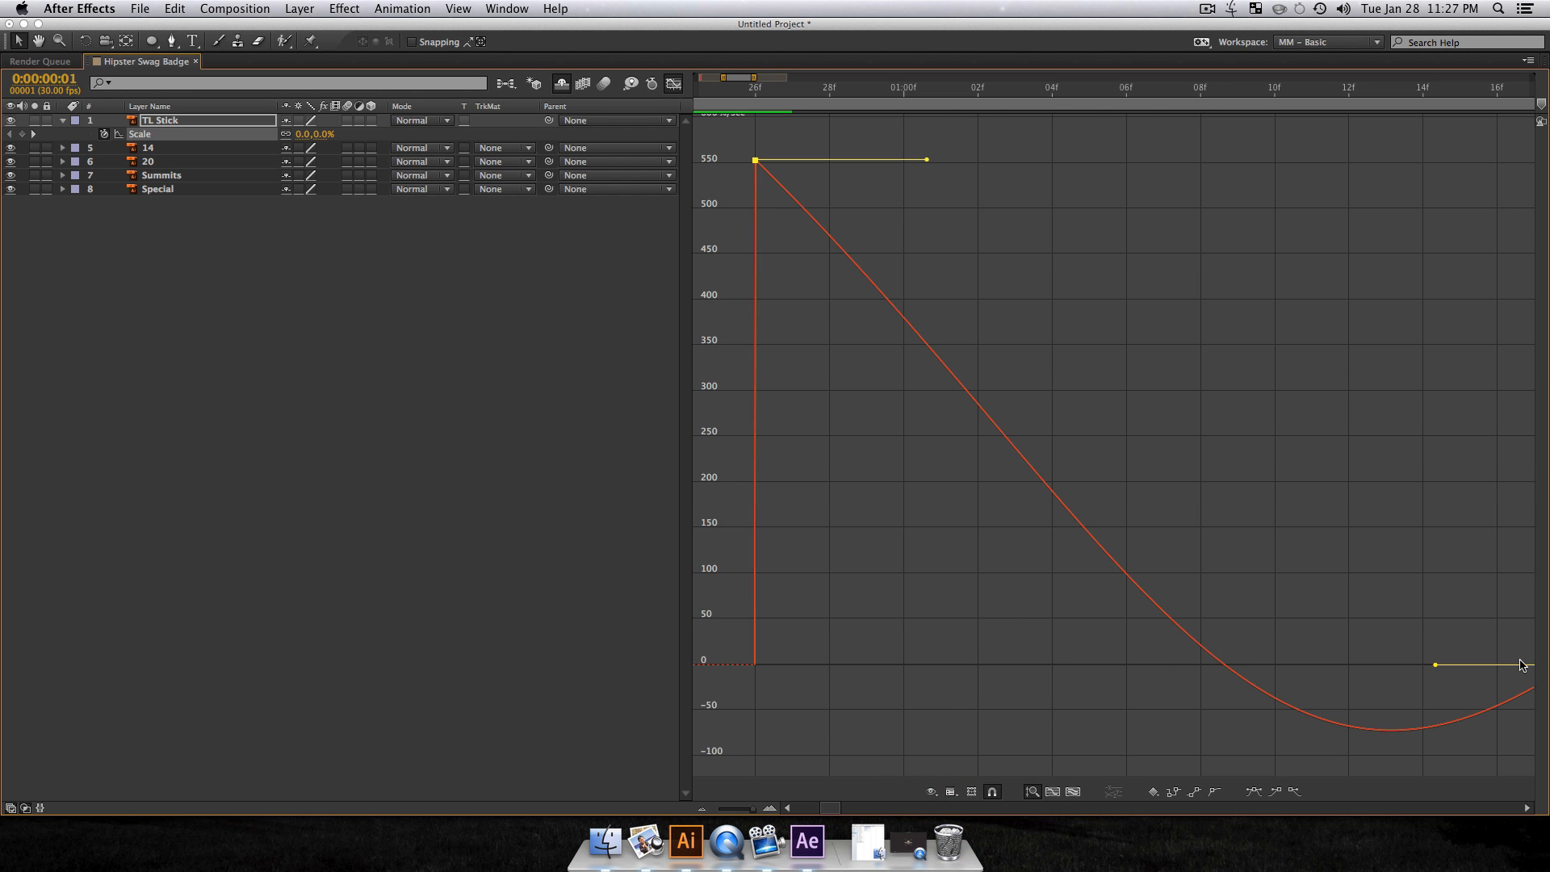
left_click(1072, 792)
left_click_drag(1427, 611, 1497, 707)
left_click(673, 83)
left_click(533, 460)
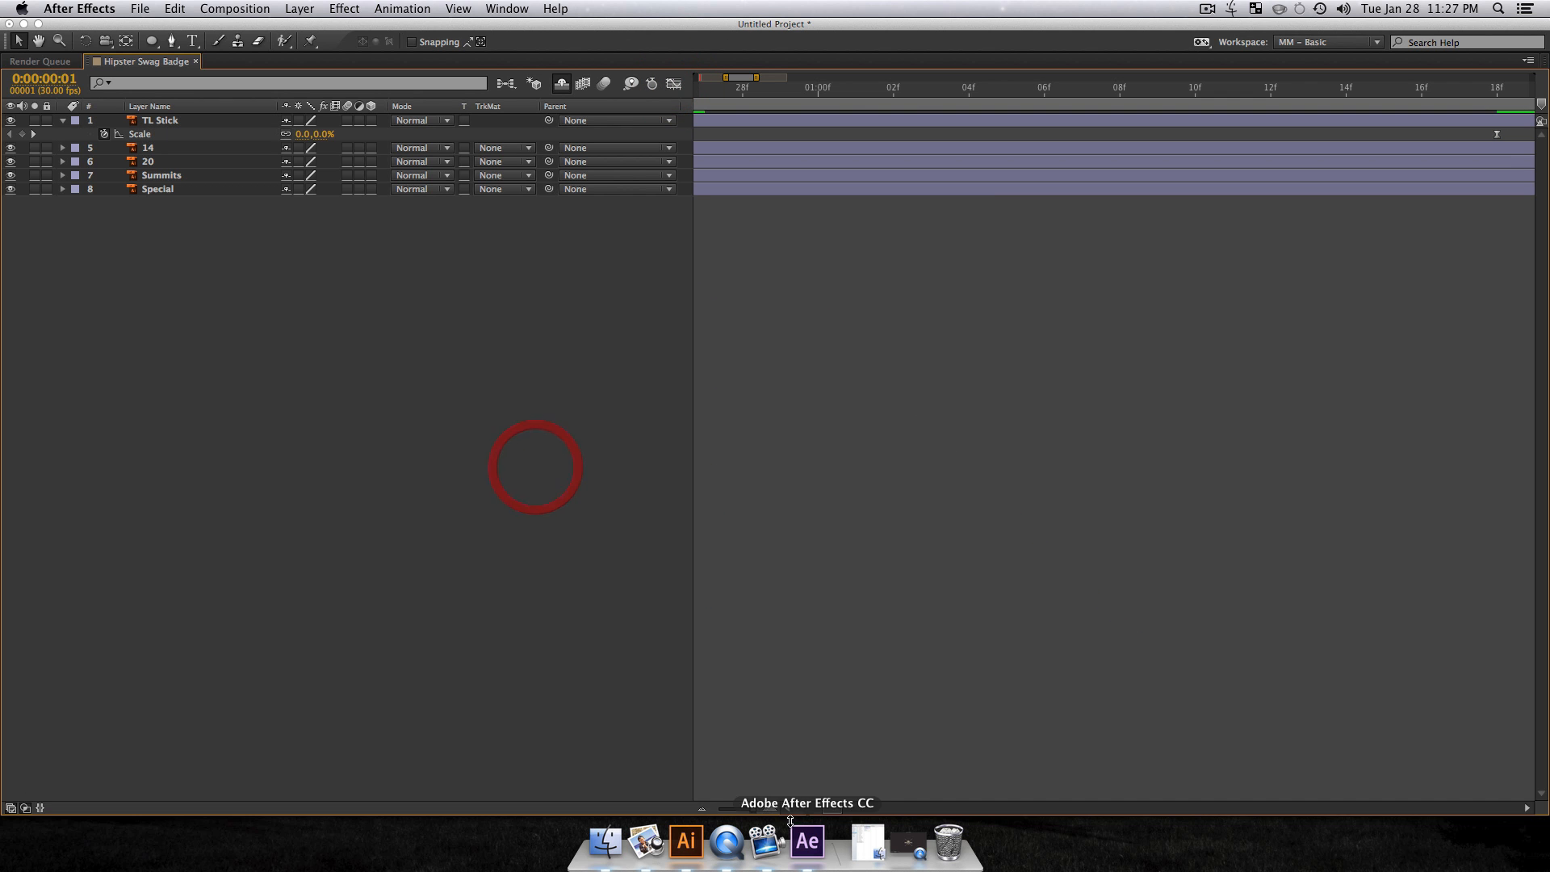
Step: Restore the full panel layout, RAM preview the stick animation, and scrub to 0:00:01:09
left_click(708, 808)
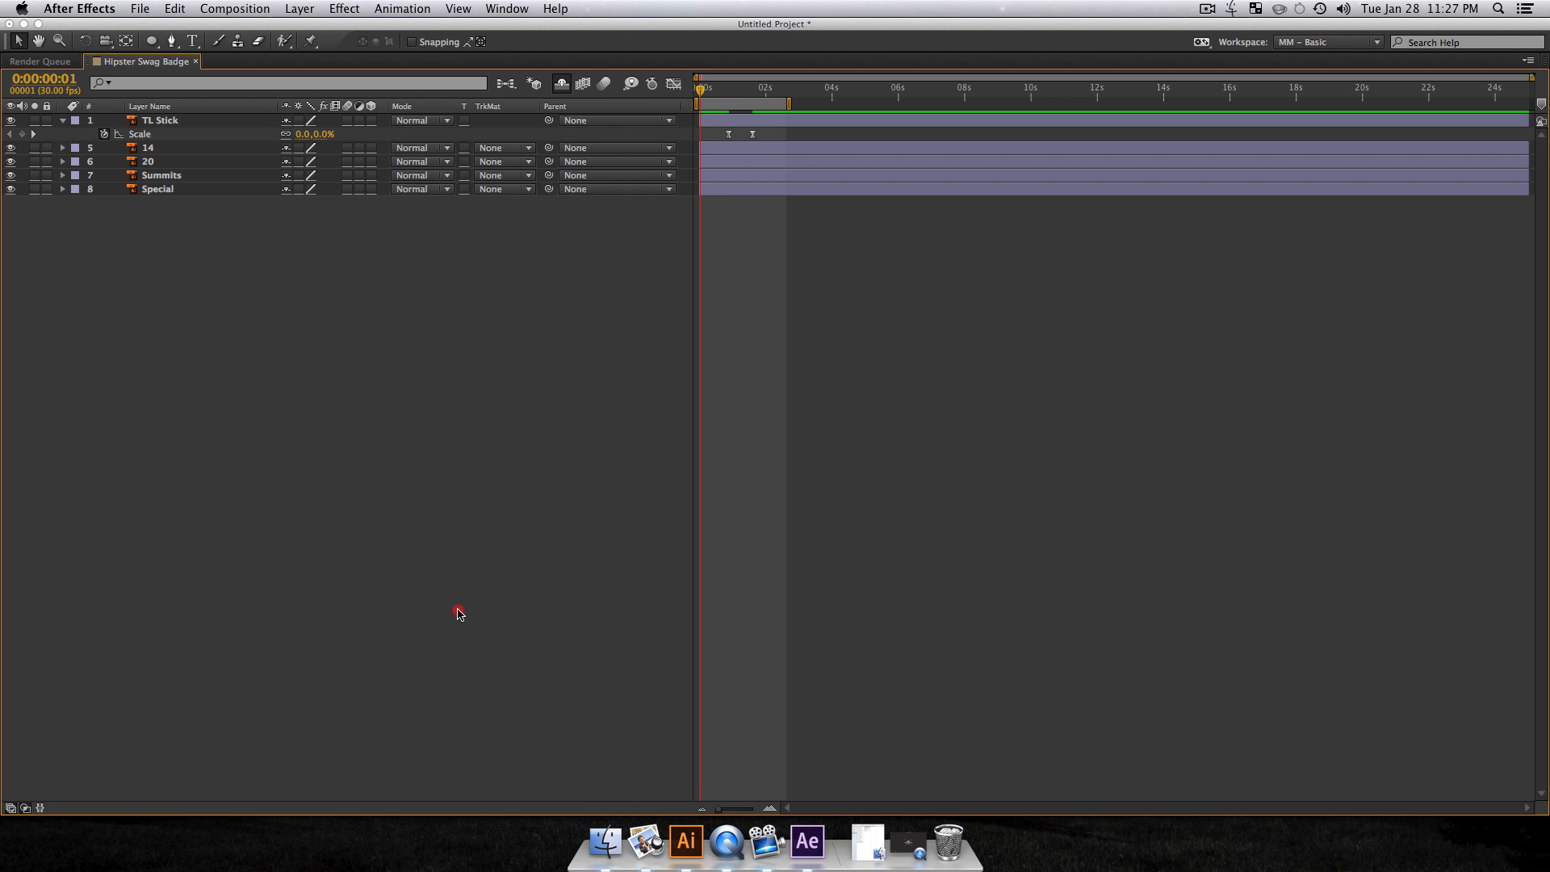
key("grave")
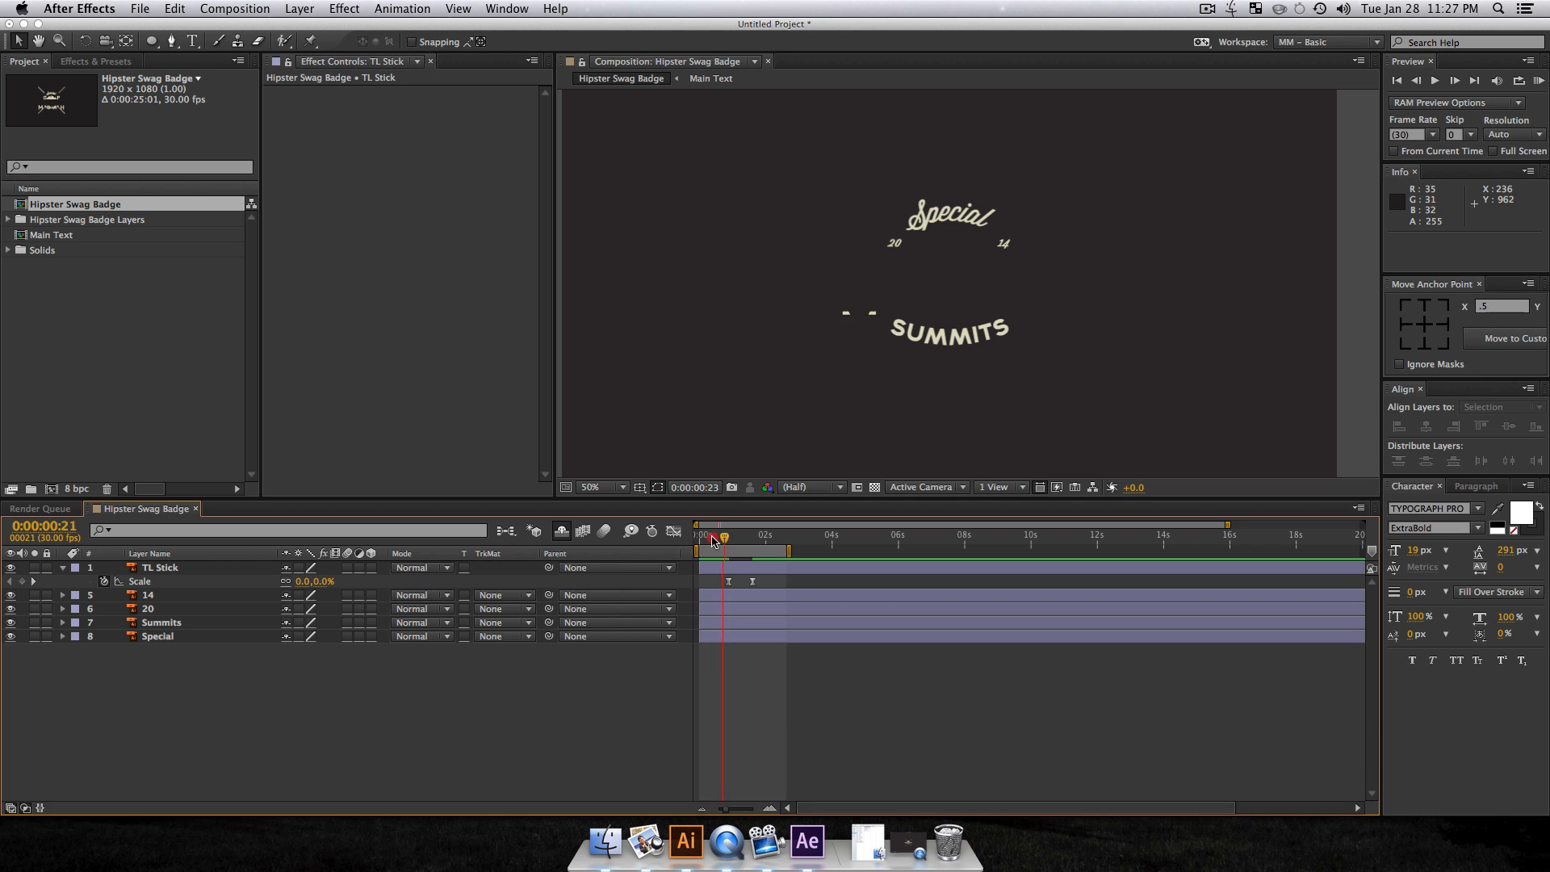
key("KP_0")
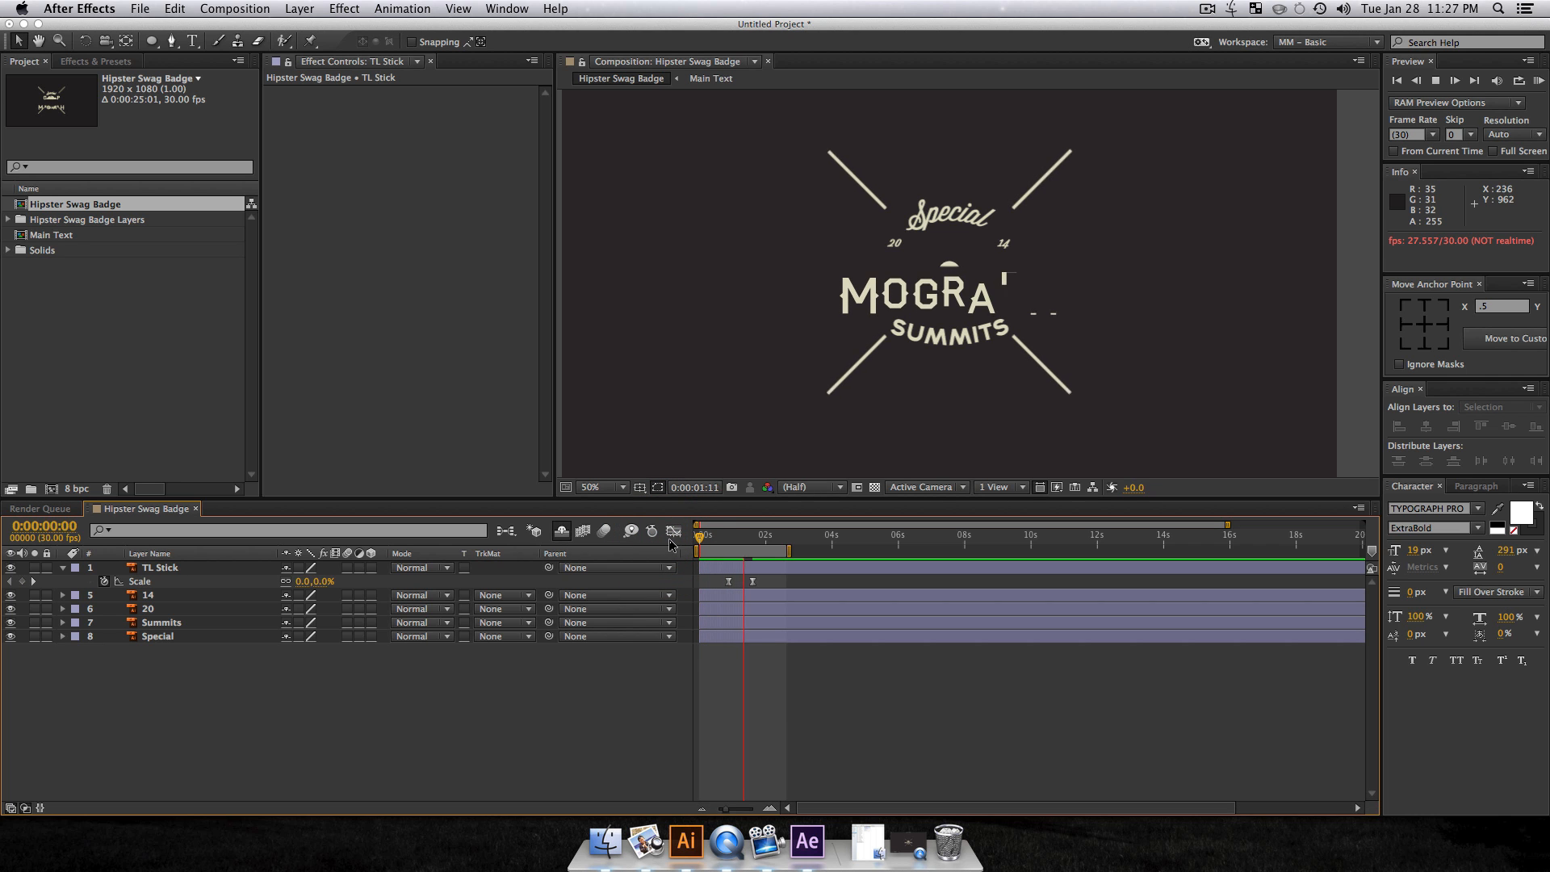
key("space")
mouse_move(757, 543)
left_mouse_down()
mouse_move(725, 551)
mouse_move(761, 562)
mouse_move(724, 563)
mouse_move(742, 557)
left_mouse_up()
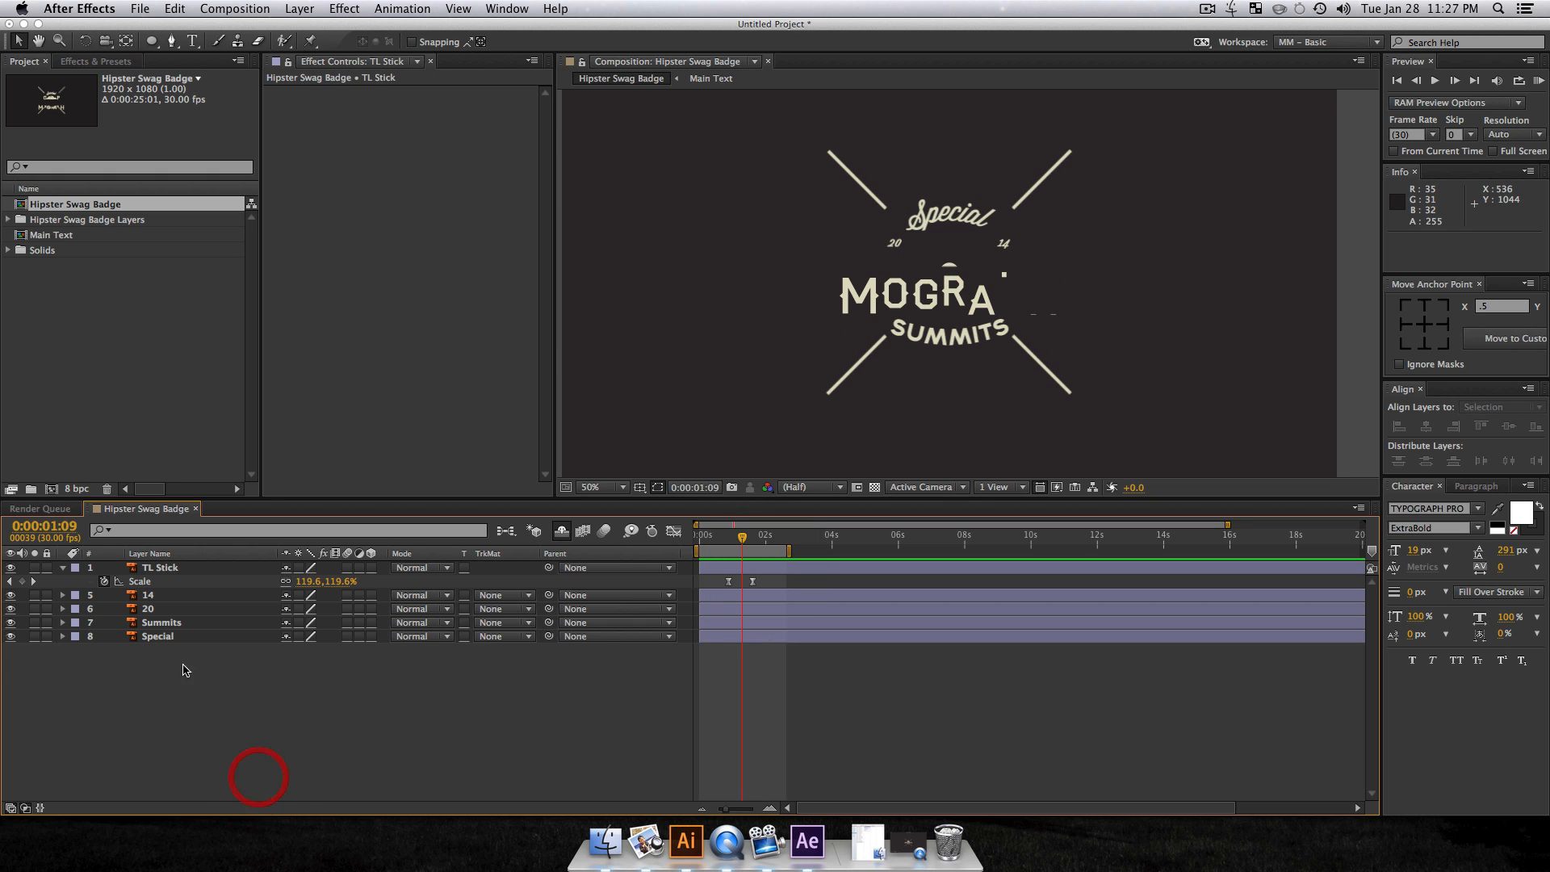
Step: Hide TL Stick as a shy layer and RAM preview the badge animation again
left_click(197, 567)
left_click(288, 567)
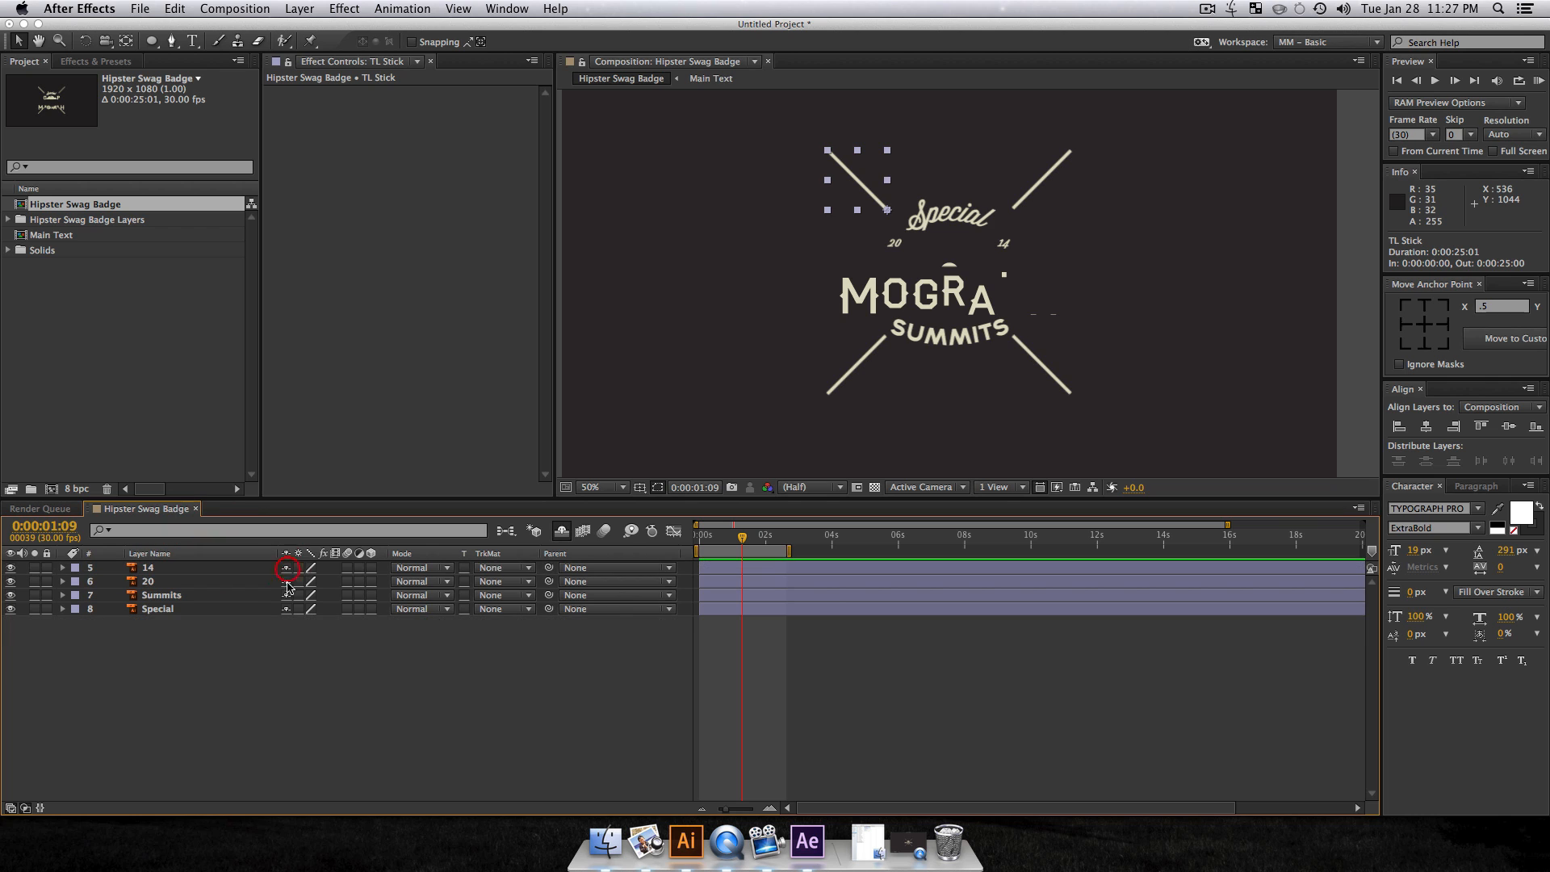
left_click(319, 707)
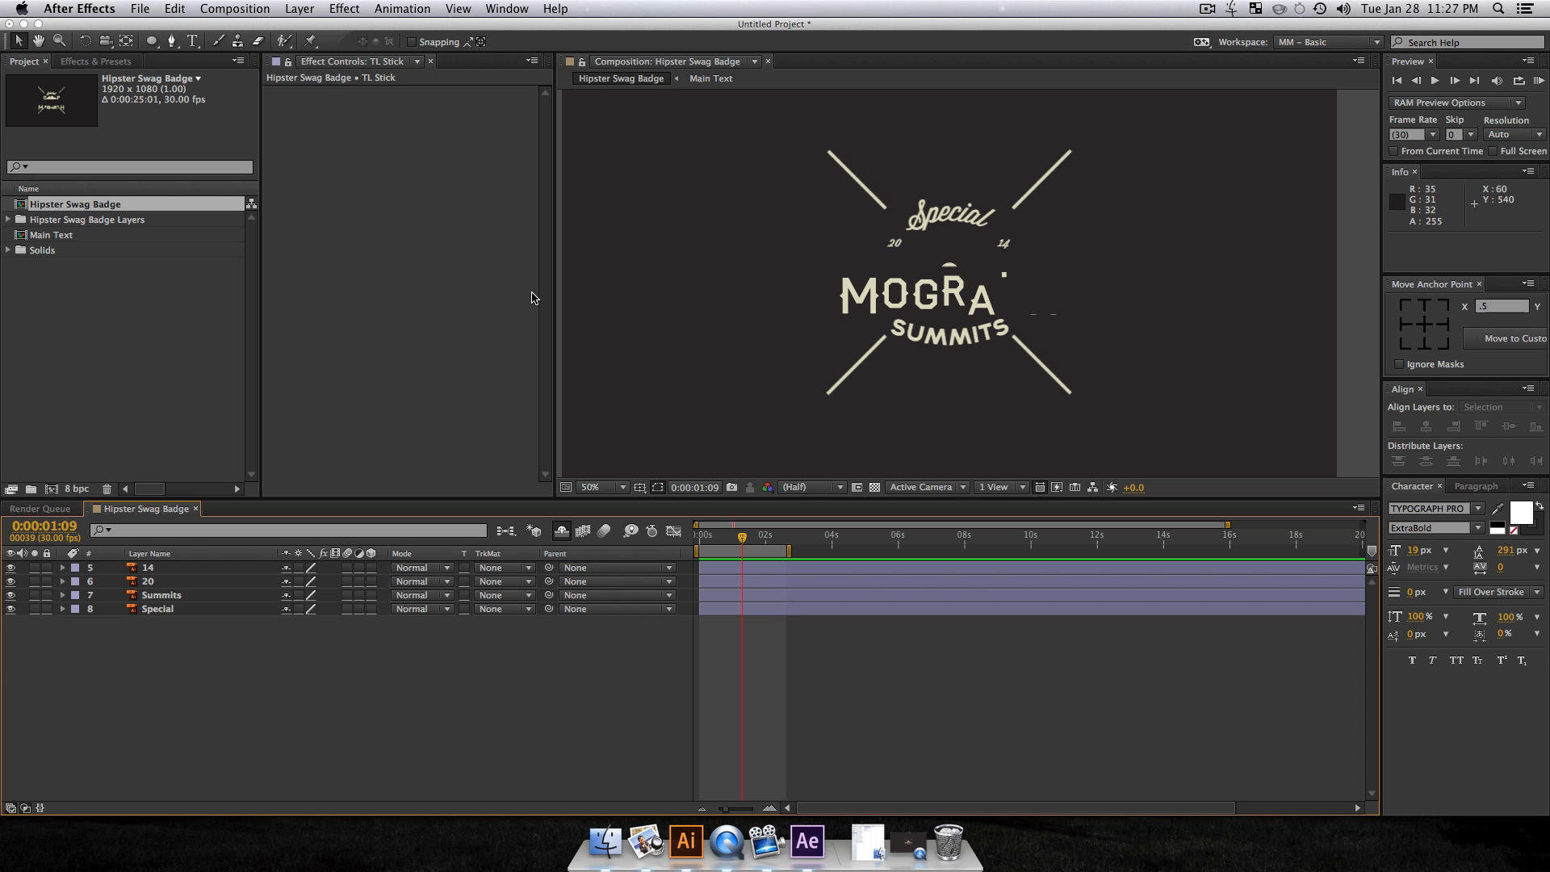
key("KP_0")
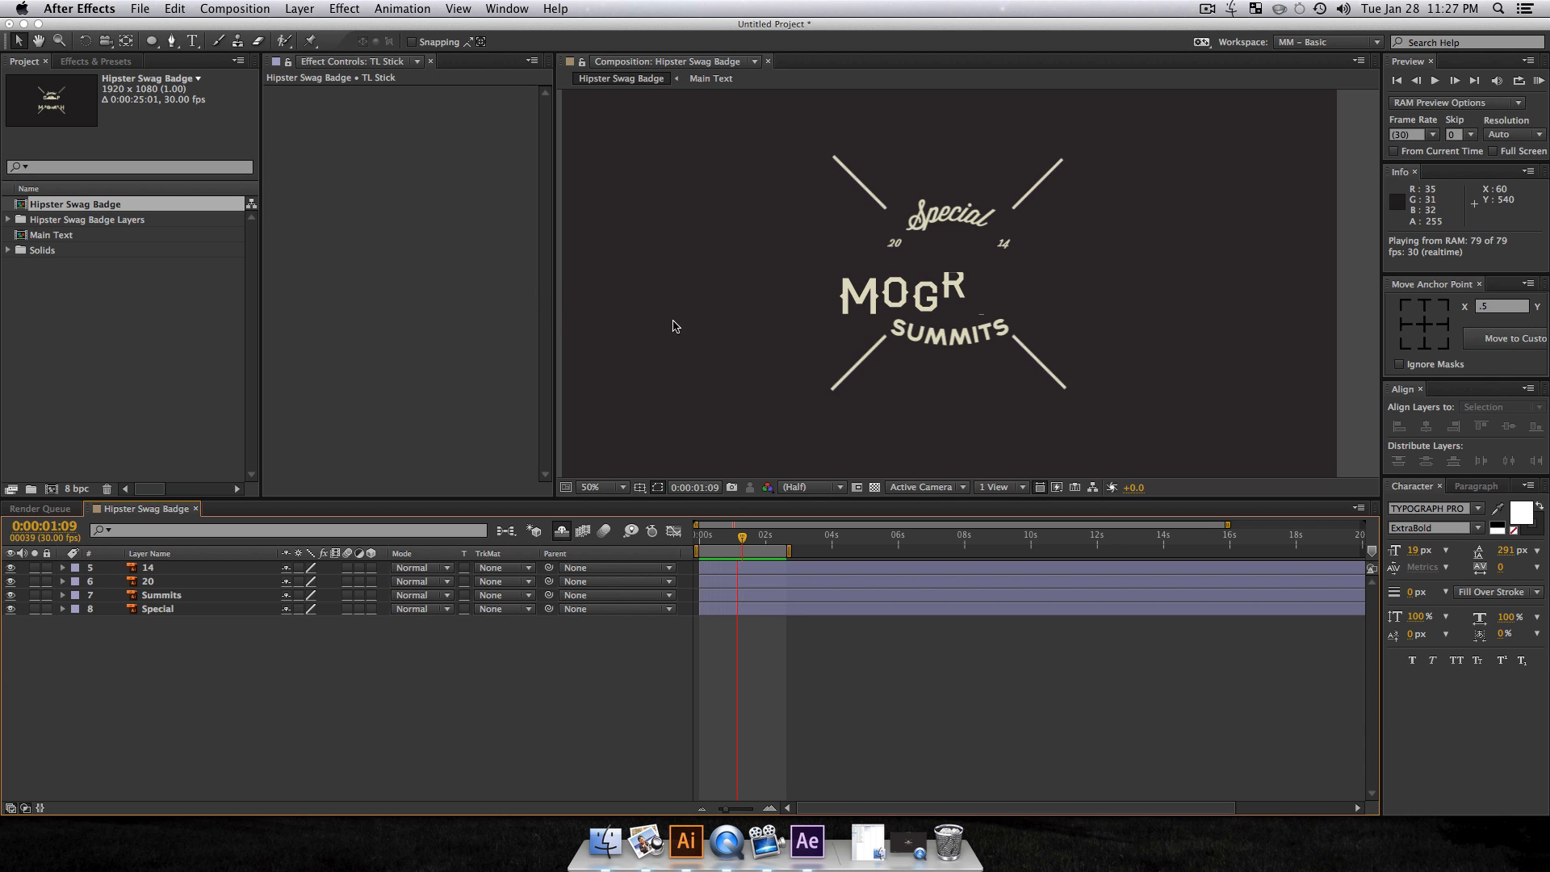
key("space")
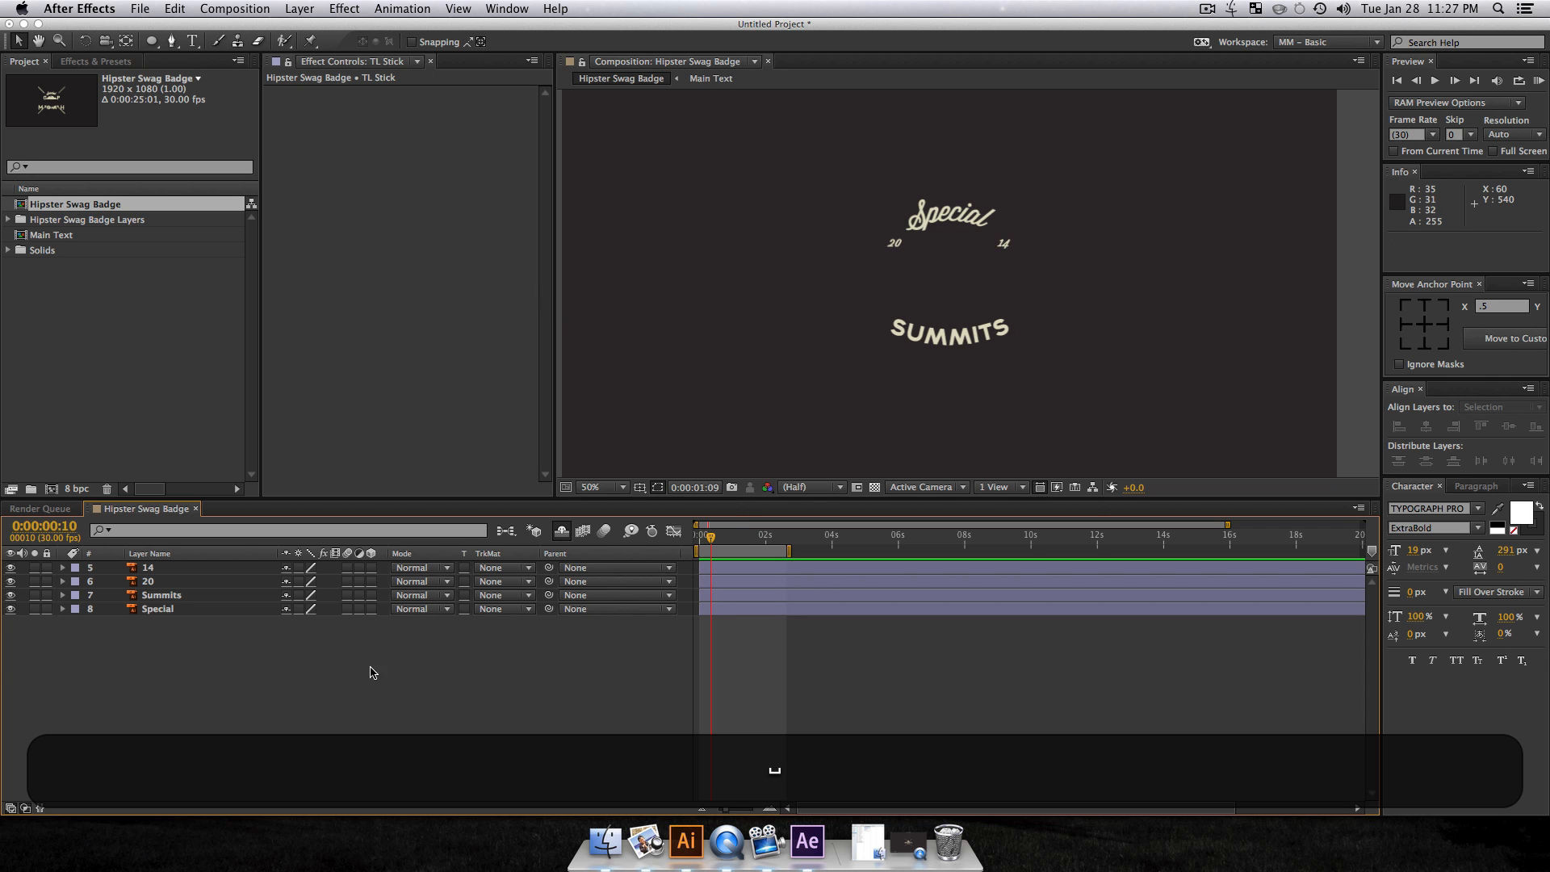
Step: Add Position keyframes at 0:00:01:19 to the 14 and 20 layers
left_click(147, 567)
left_click(148, 581, "shift")
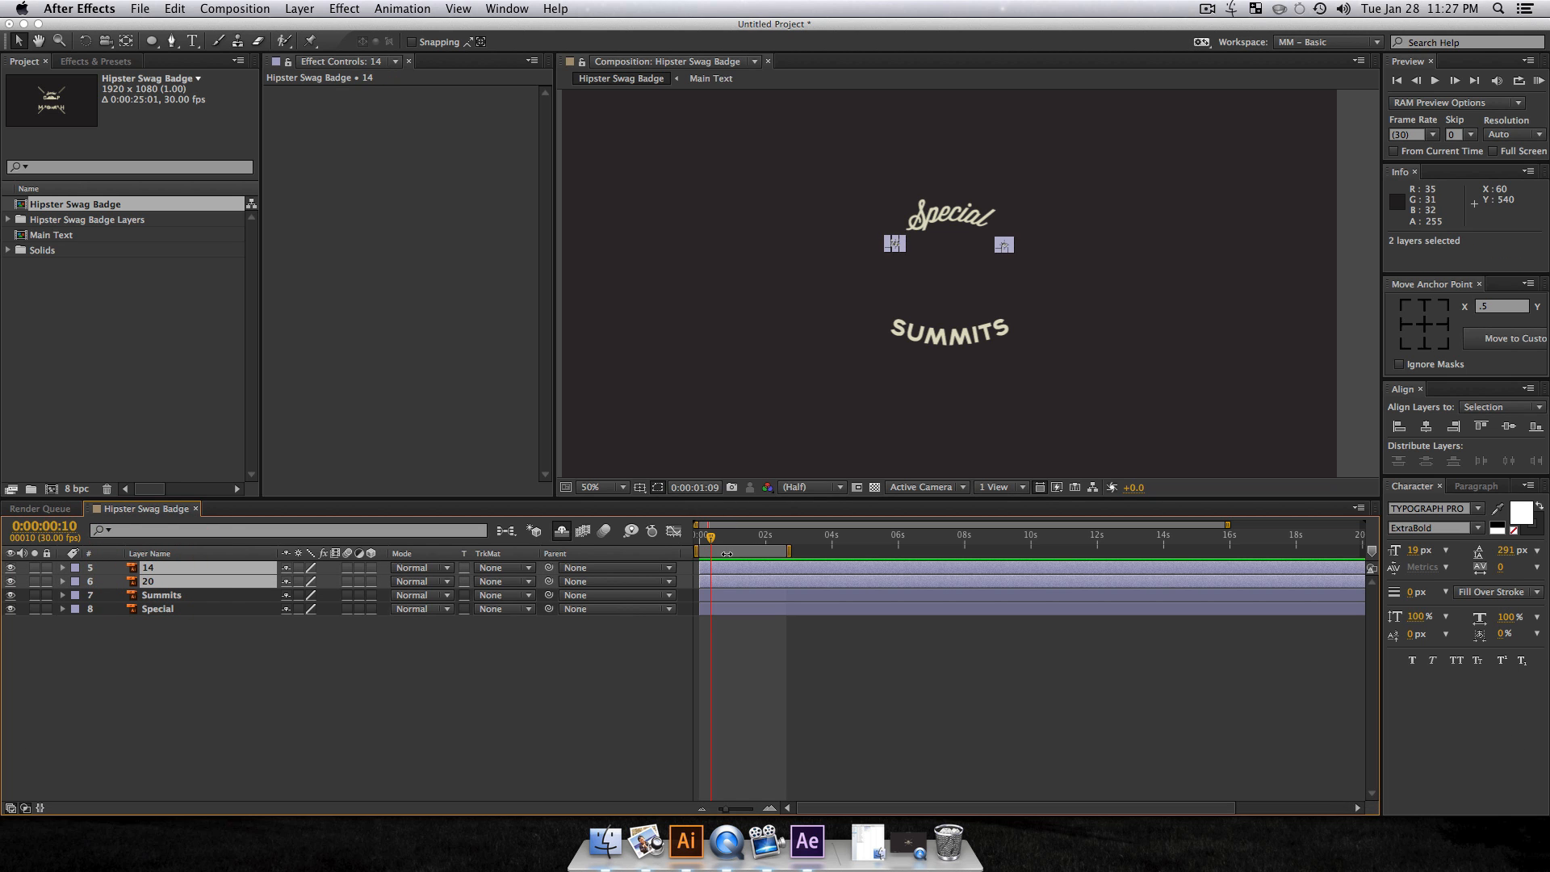
left_click_drag(722, 546, 754, 550)
key("p")
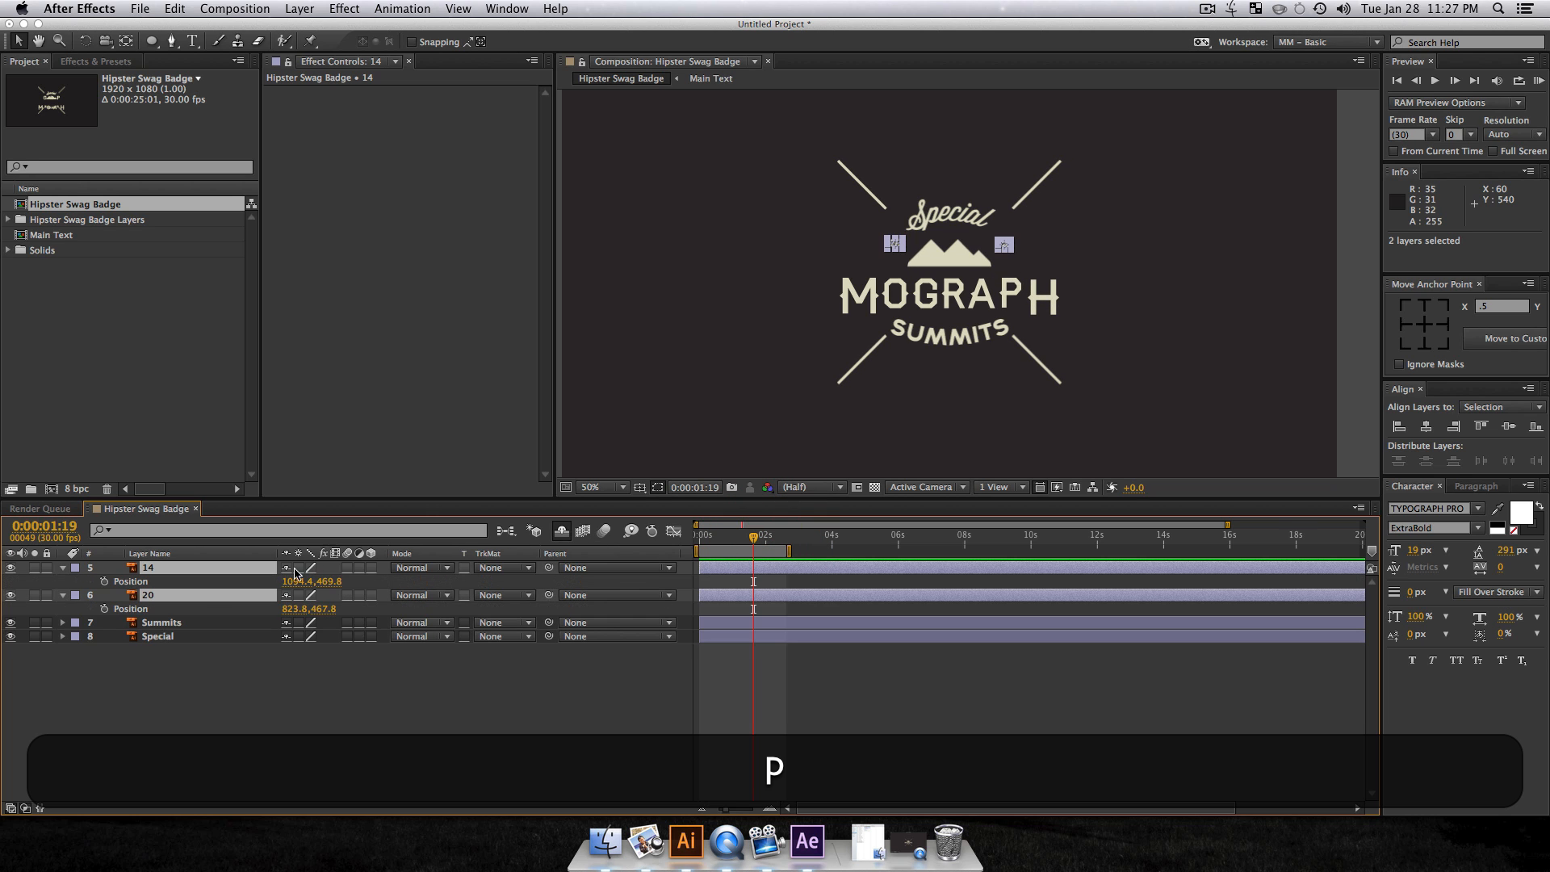
left_click(104, 581)
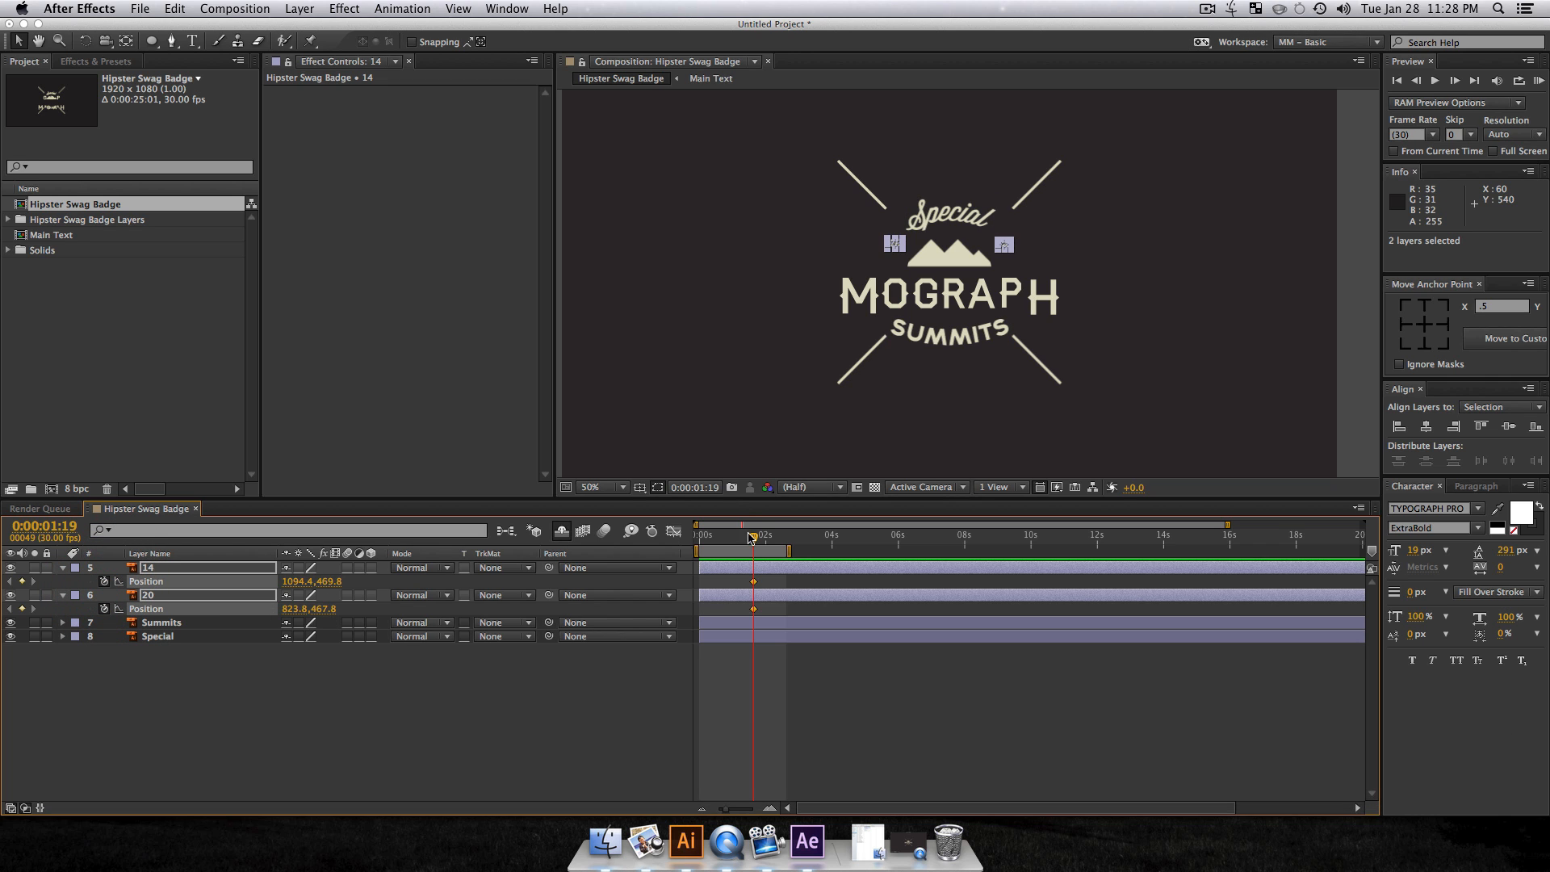
Step: At 0:00:00:20, subtract 100 from the 20 layer's X position, making it 723.8
left_click_drag(750, 534, 720, 543)
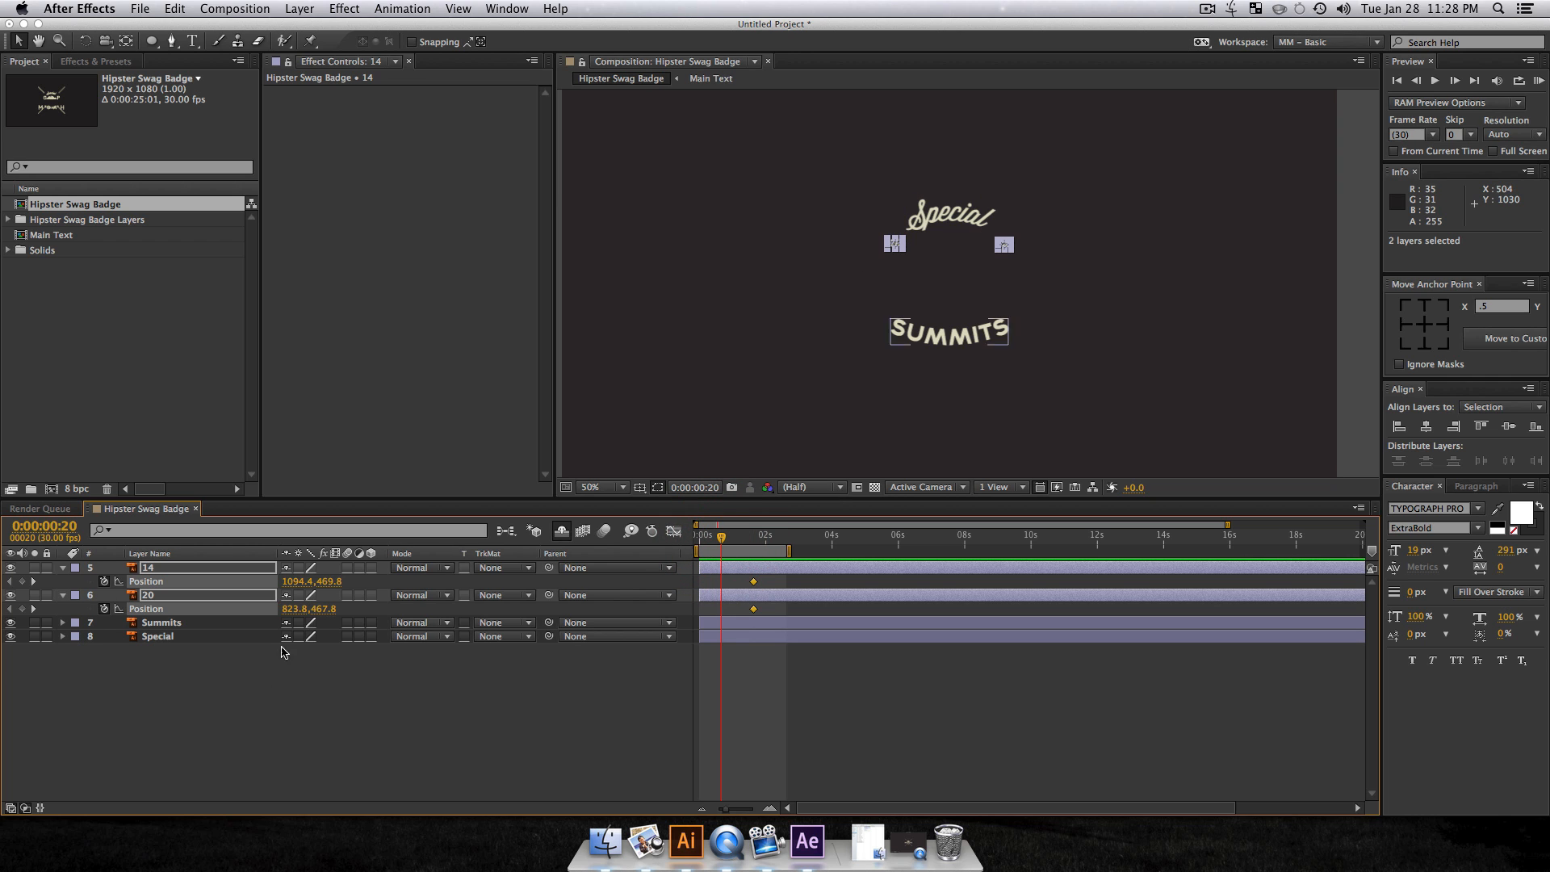
left_click(296, 715)
left_click_drag(294, 613, 249, 615)
key("super+z")
left_click(295, 612)
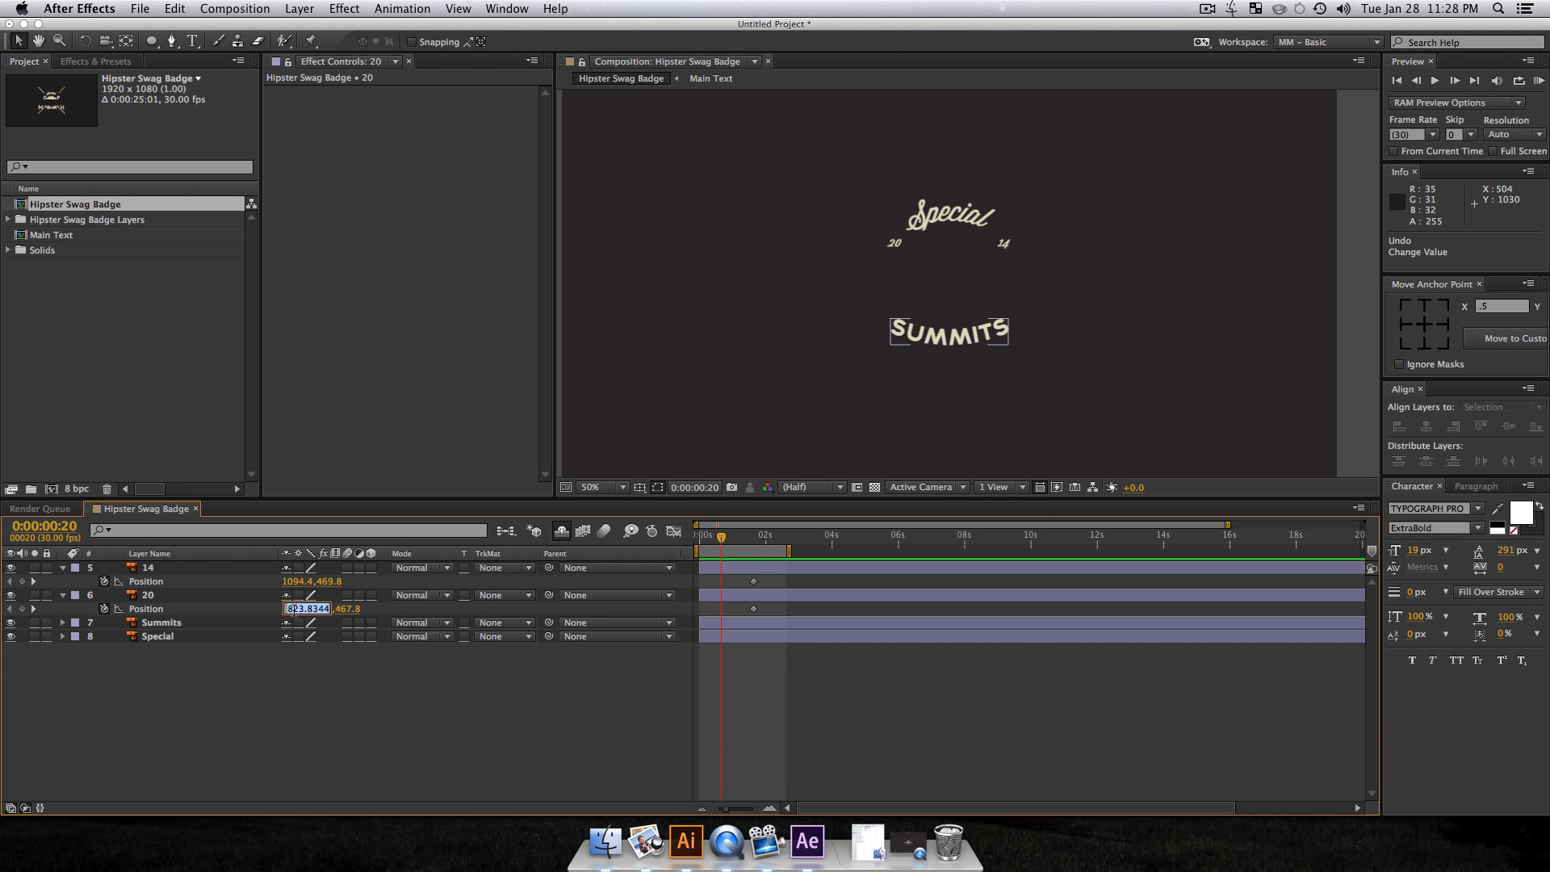
left_click(303, 607)
key("Right")
type("-")
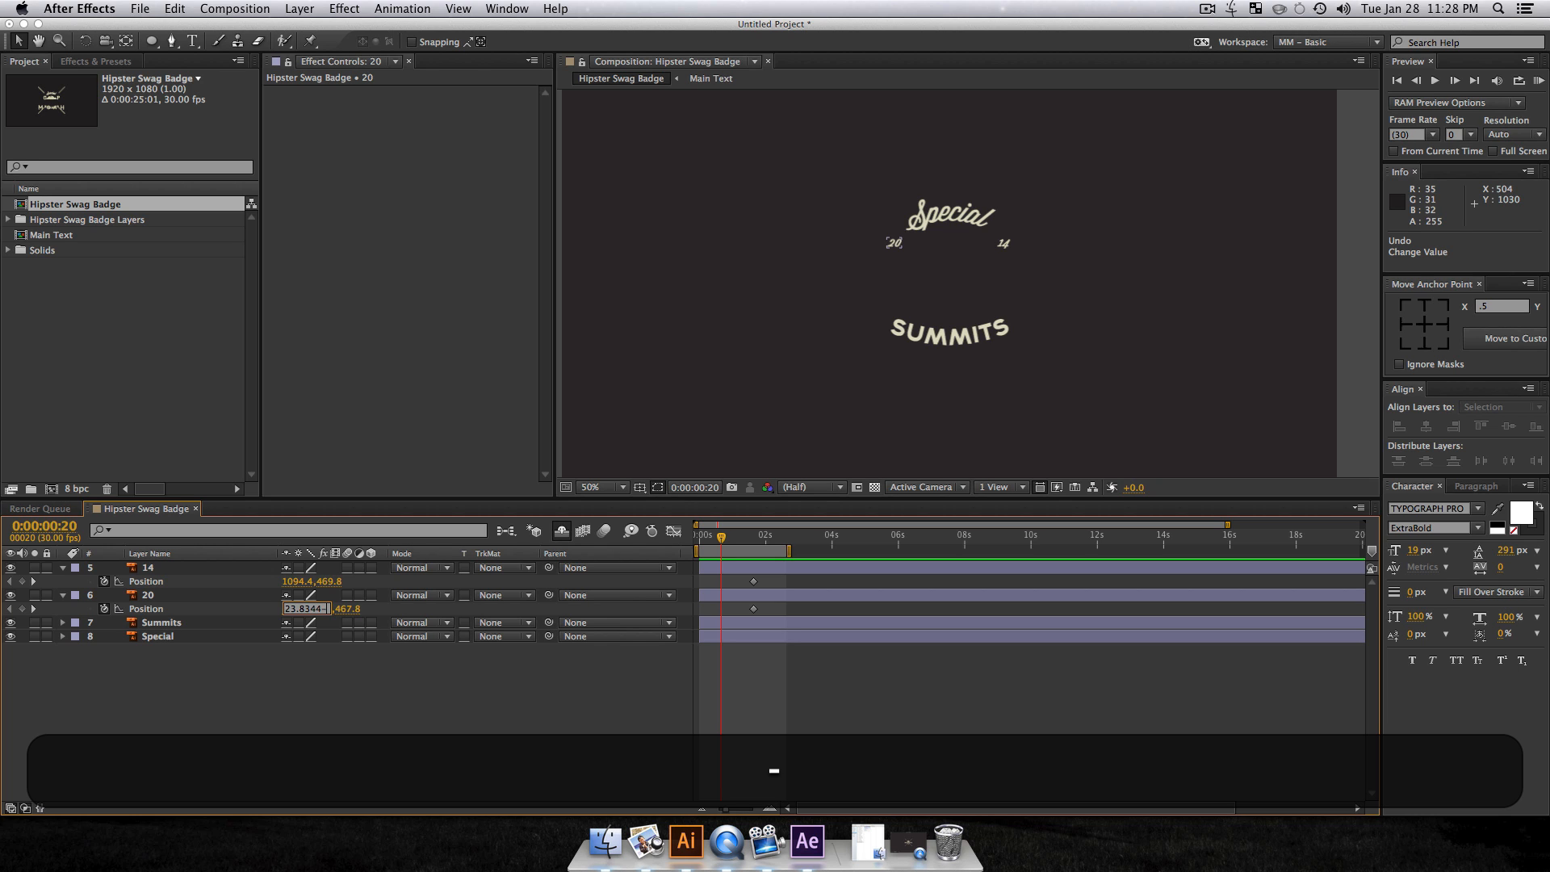
type("100")
key("Return")
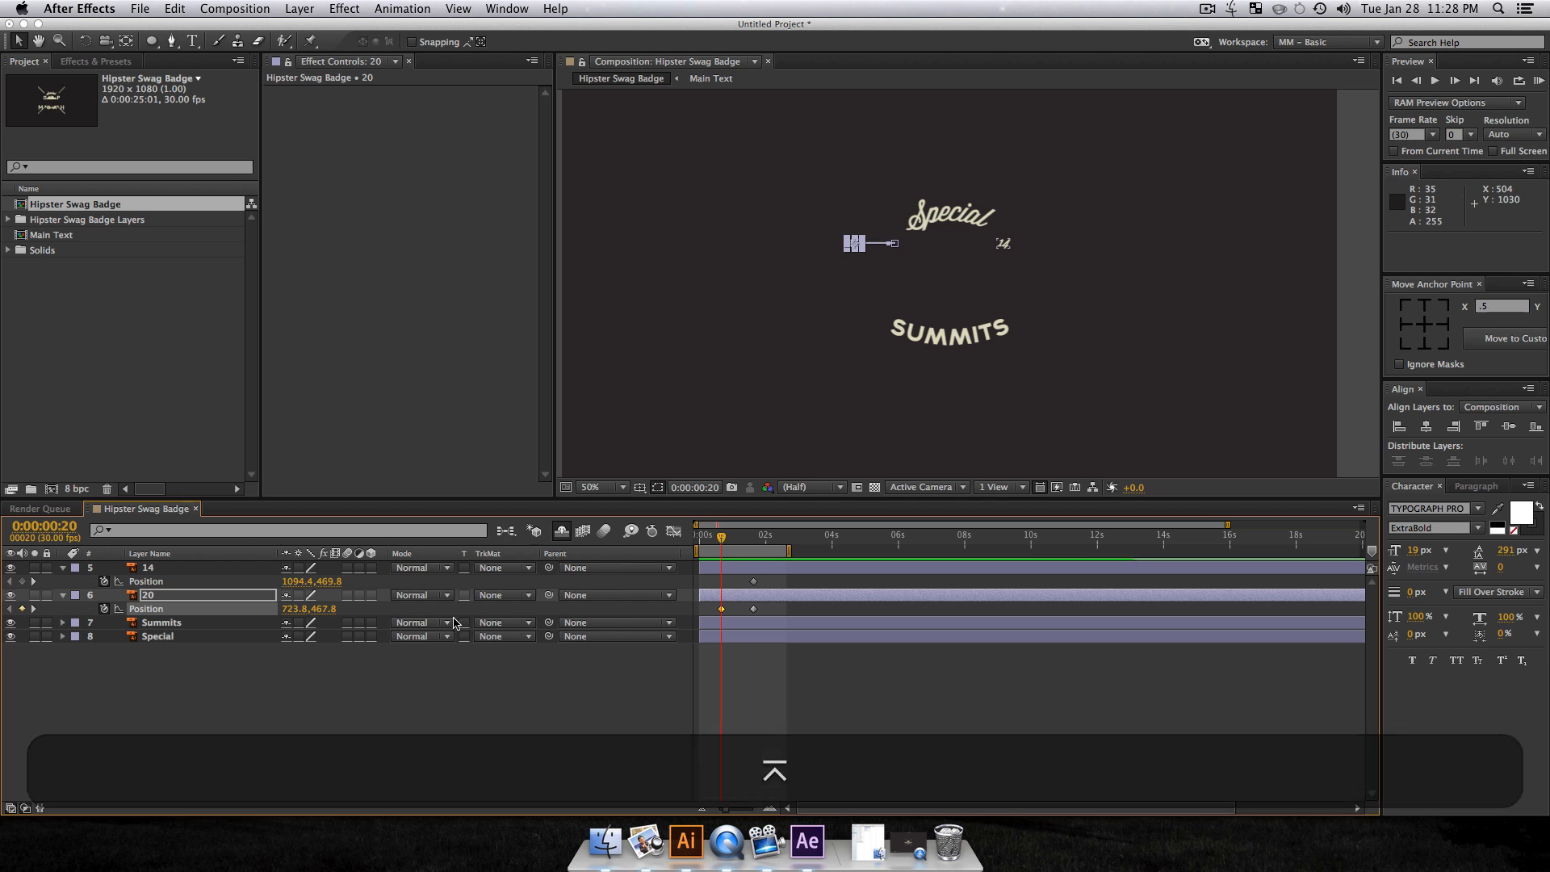
Step: At 0:00:00:20, add 100 to the 14 layer's X position, making it 1194.4
left_click(352, 758)
left_click(304, 568)
left_click(301, 581)
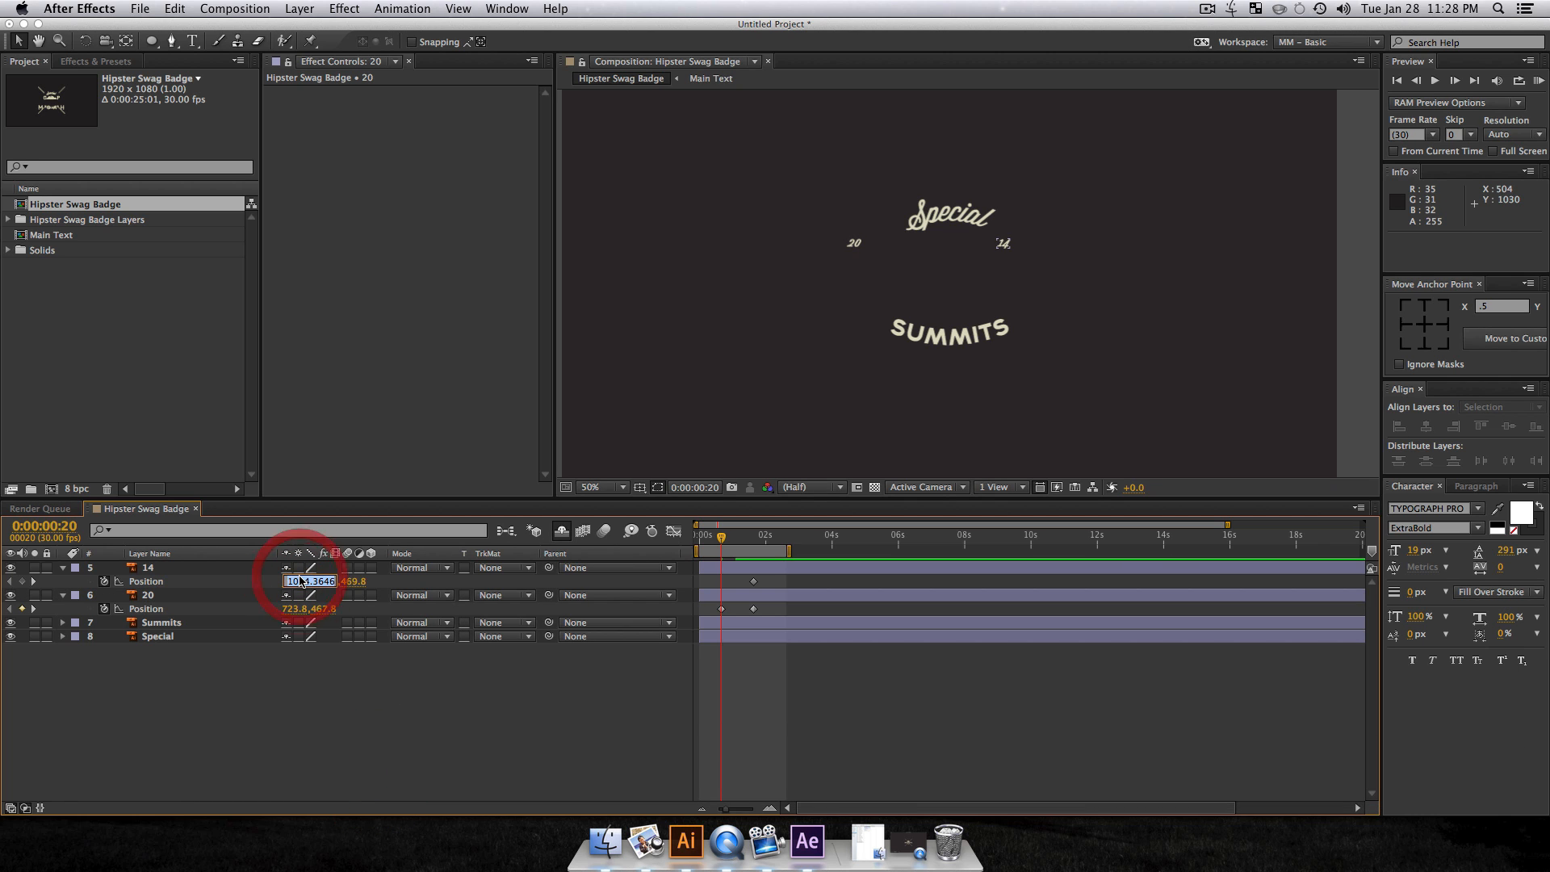
key("Right")
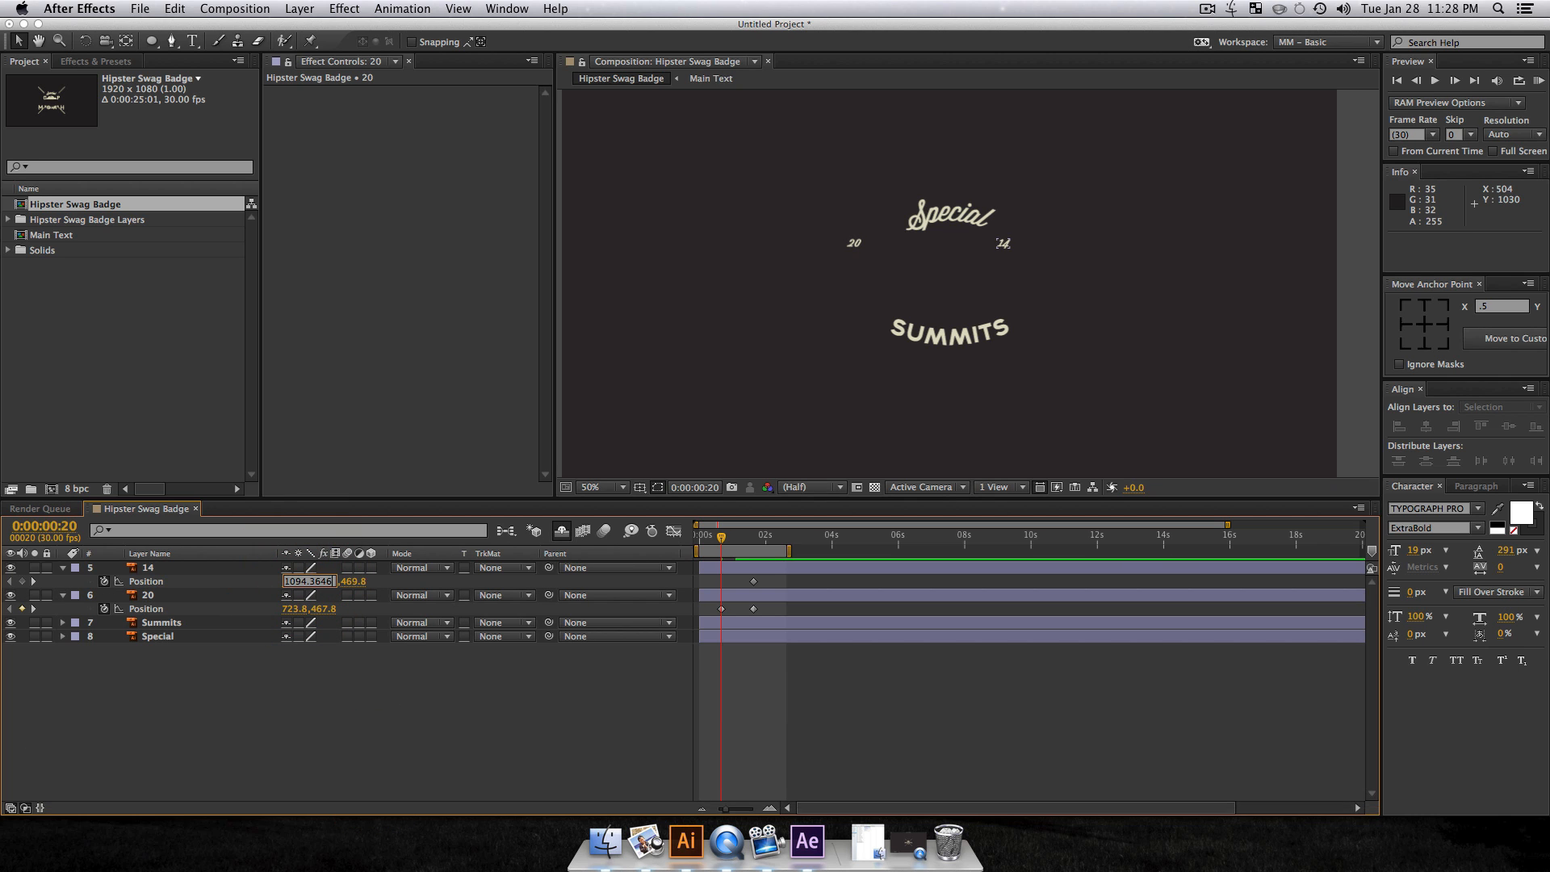
type("+100")
key("Return")
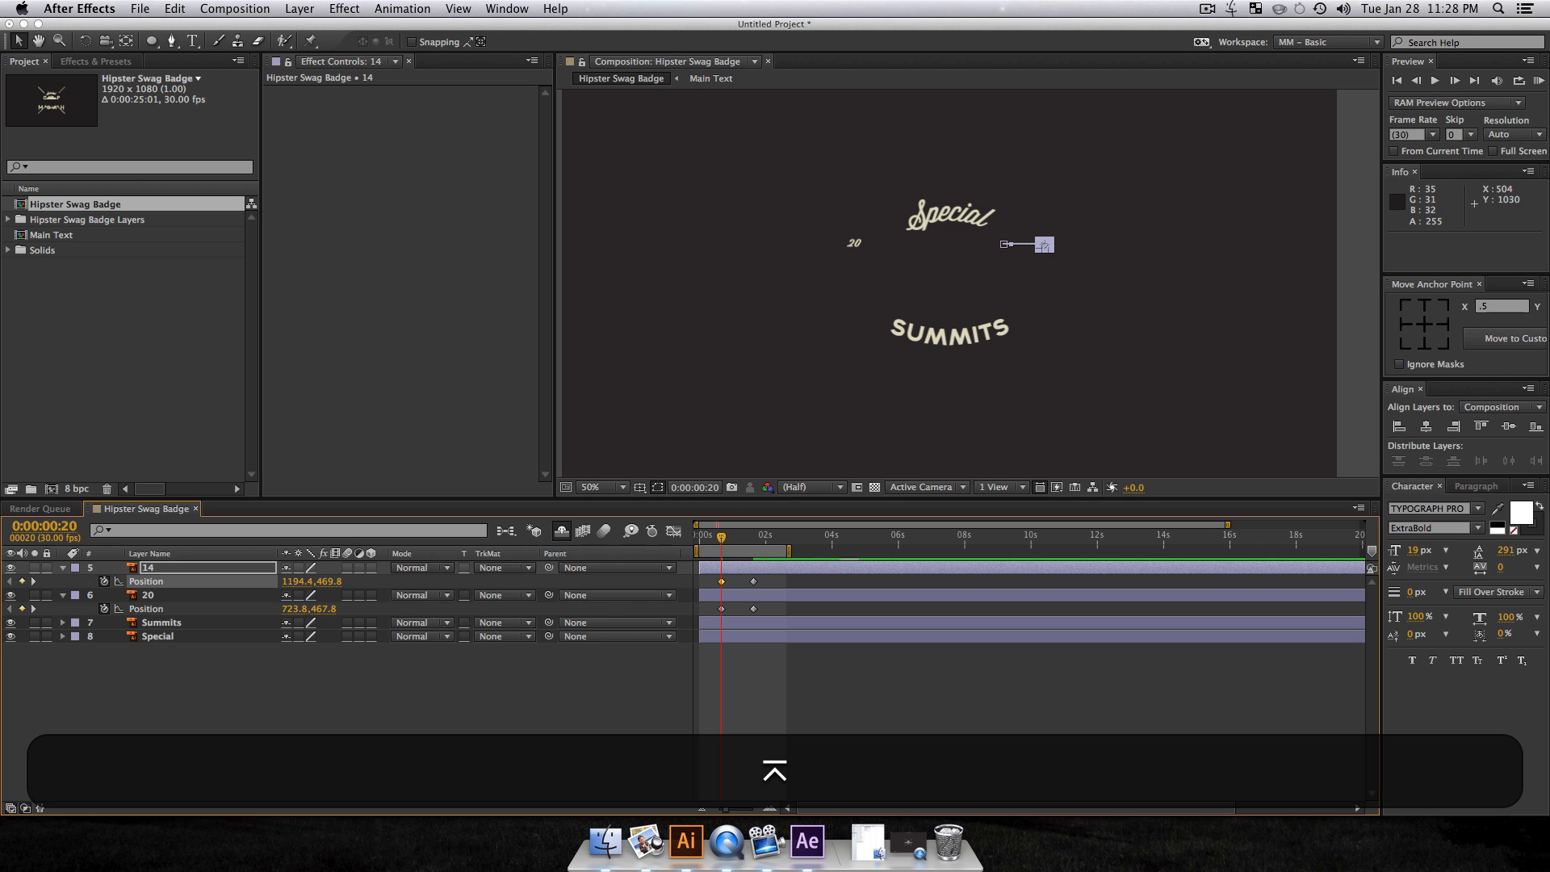
left_click(502, 741)
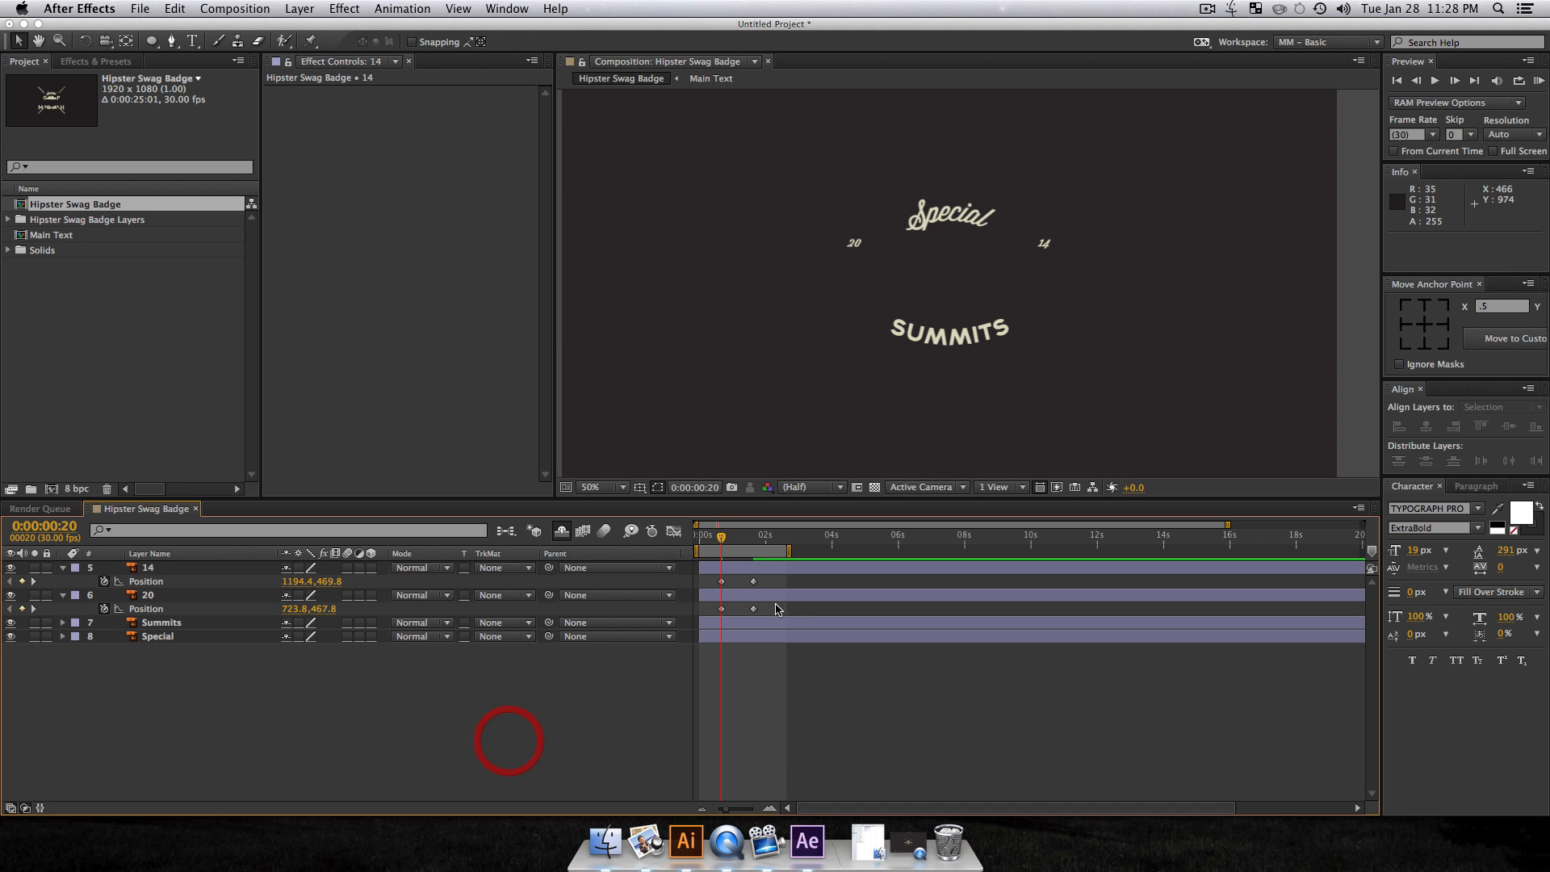
Step: Apply Easy Ease to all Position keyframes of the 14 and 20 layers
left_click_drag(775, 615, 710, 574)
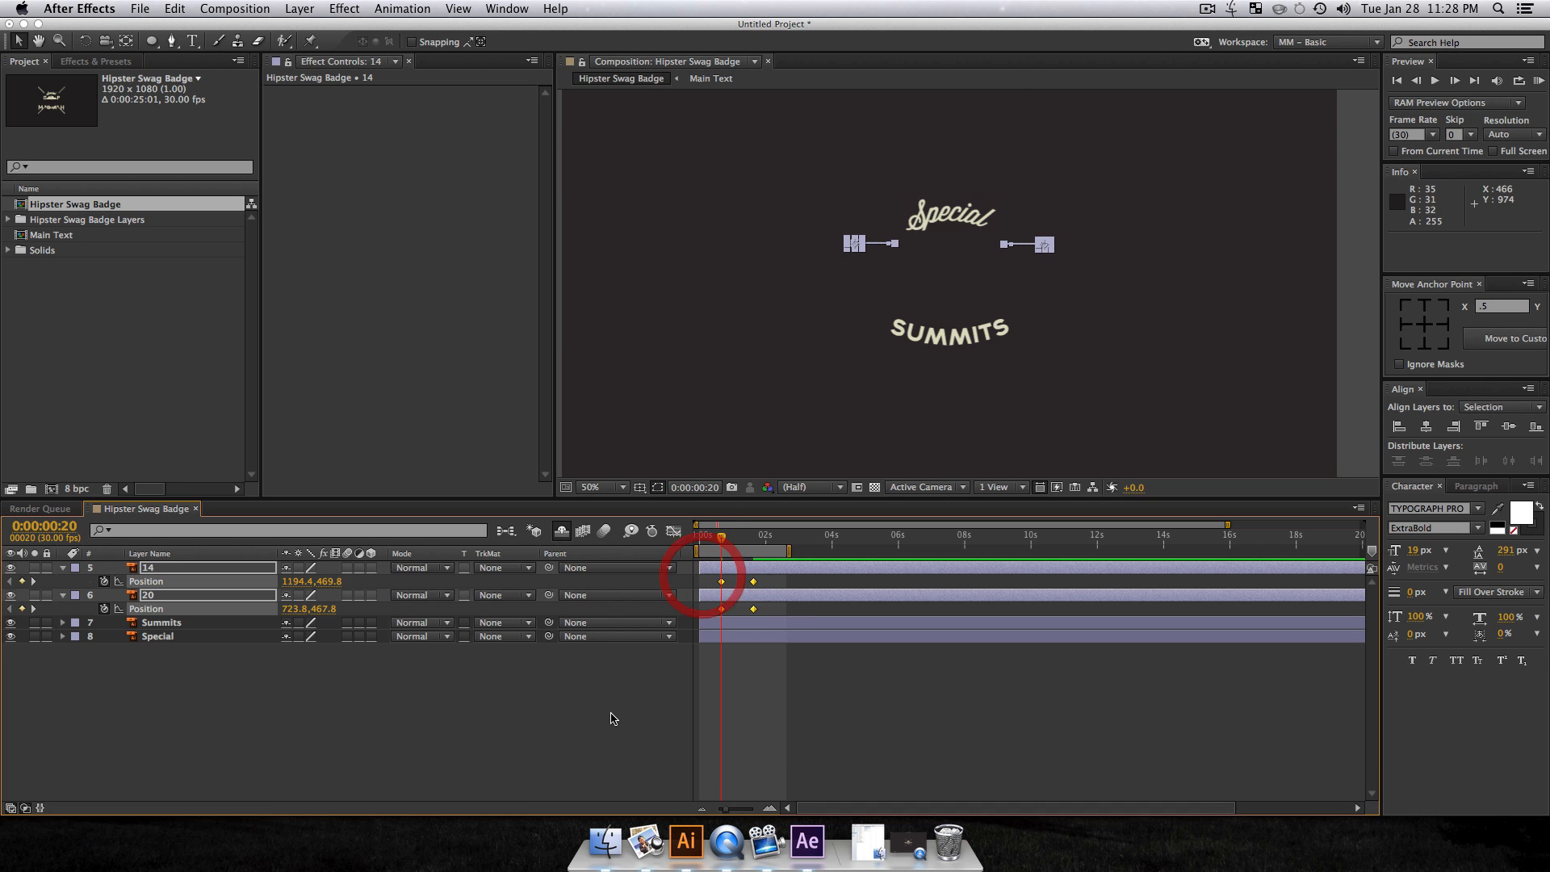
key("F9")
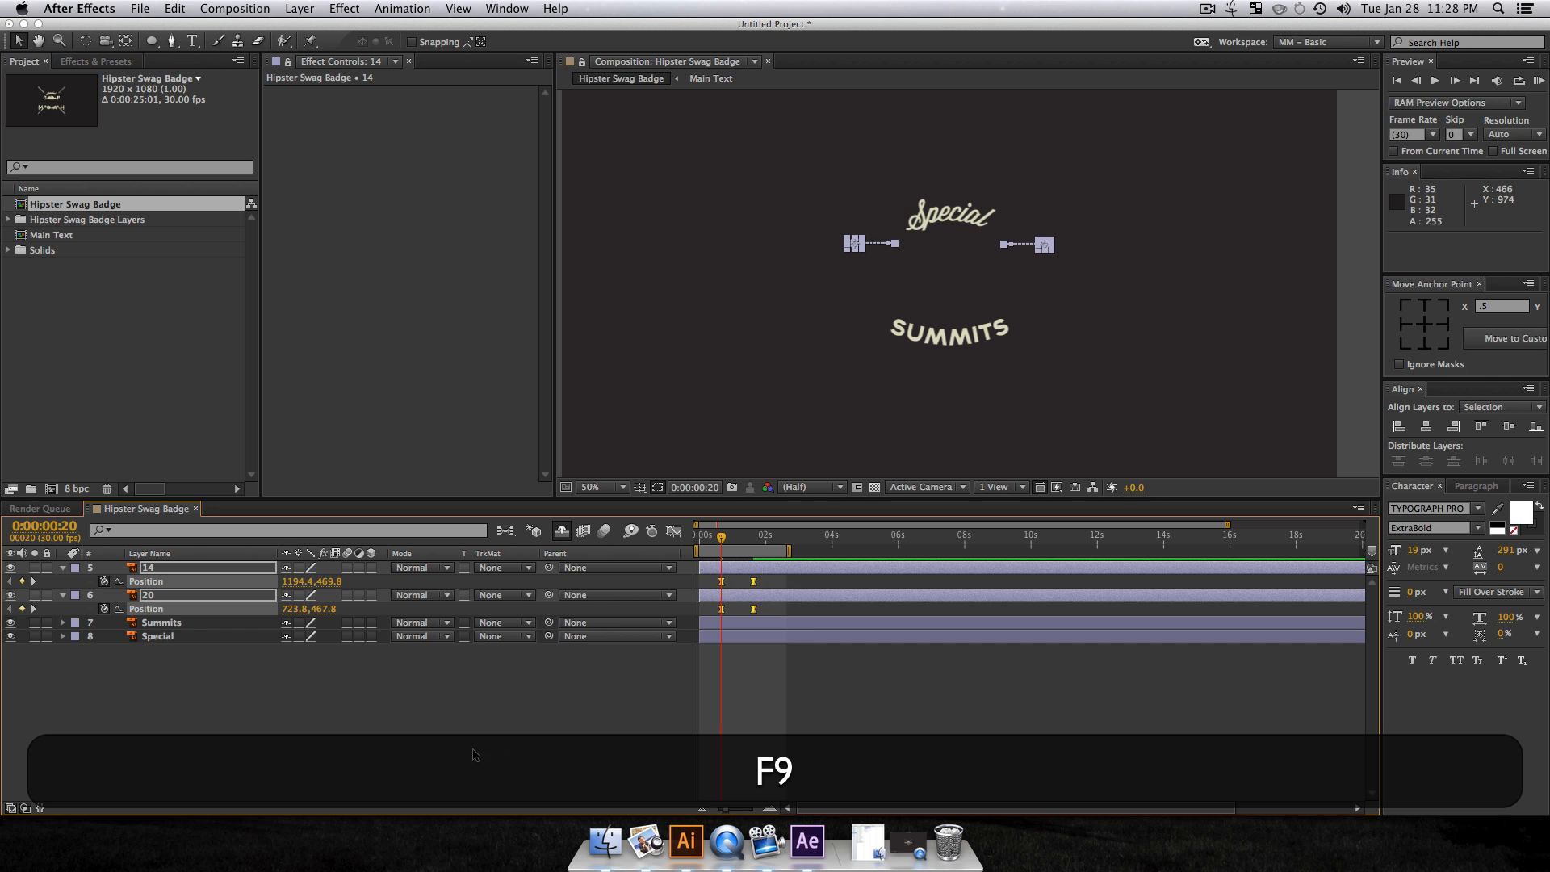
left_click(475, 754)
Step: Open the Graph Editor in a maximized timeline and fit the 20 layer's Position curve to the view
left_click(674, 531)
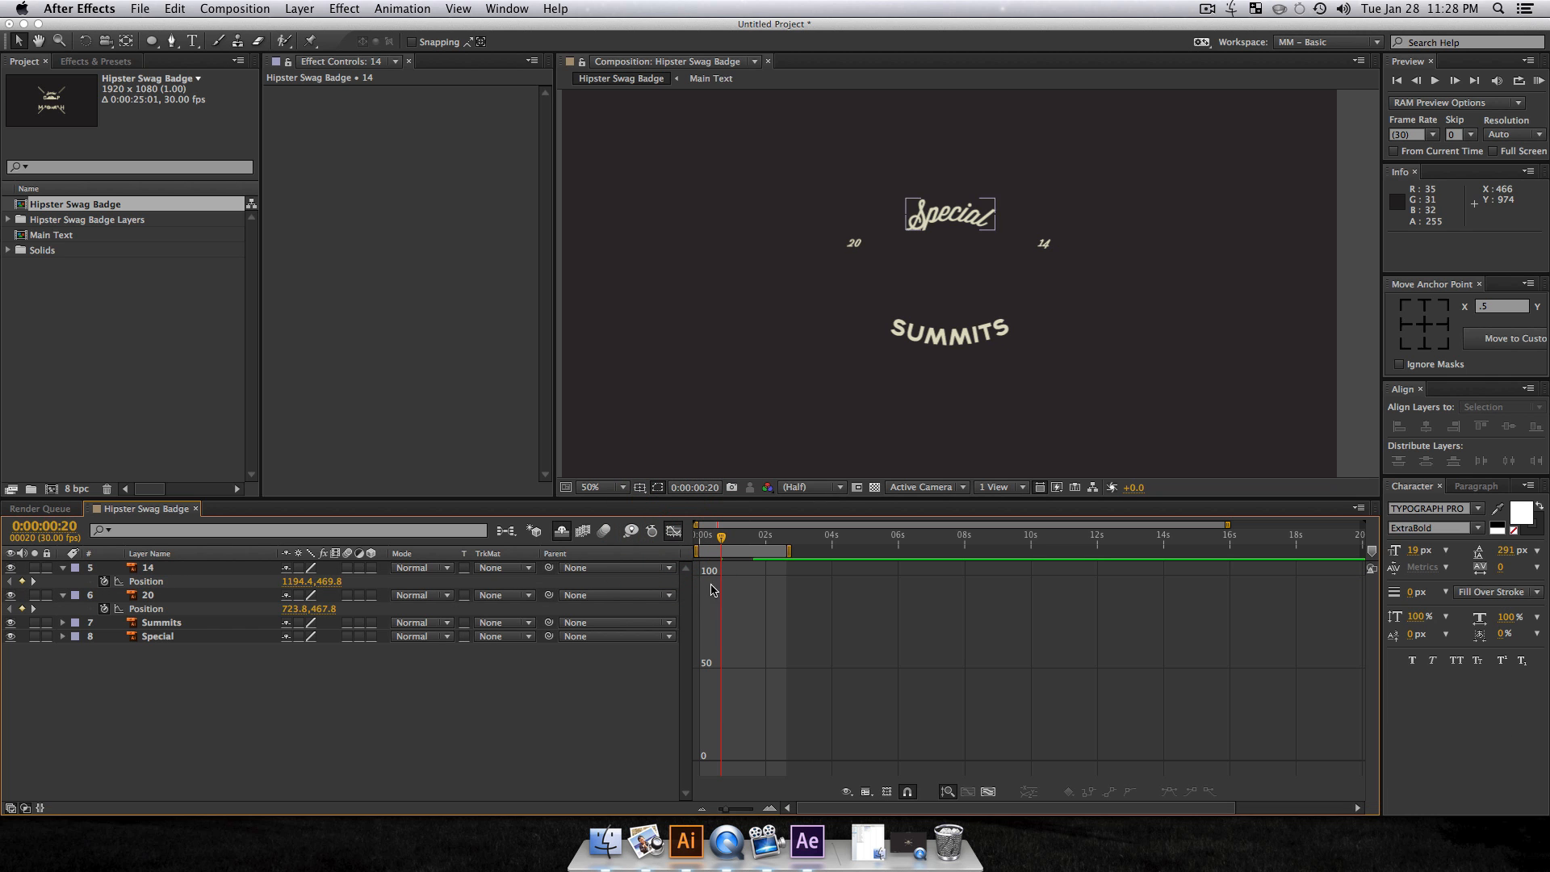
key("grave")
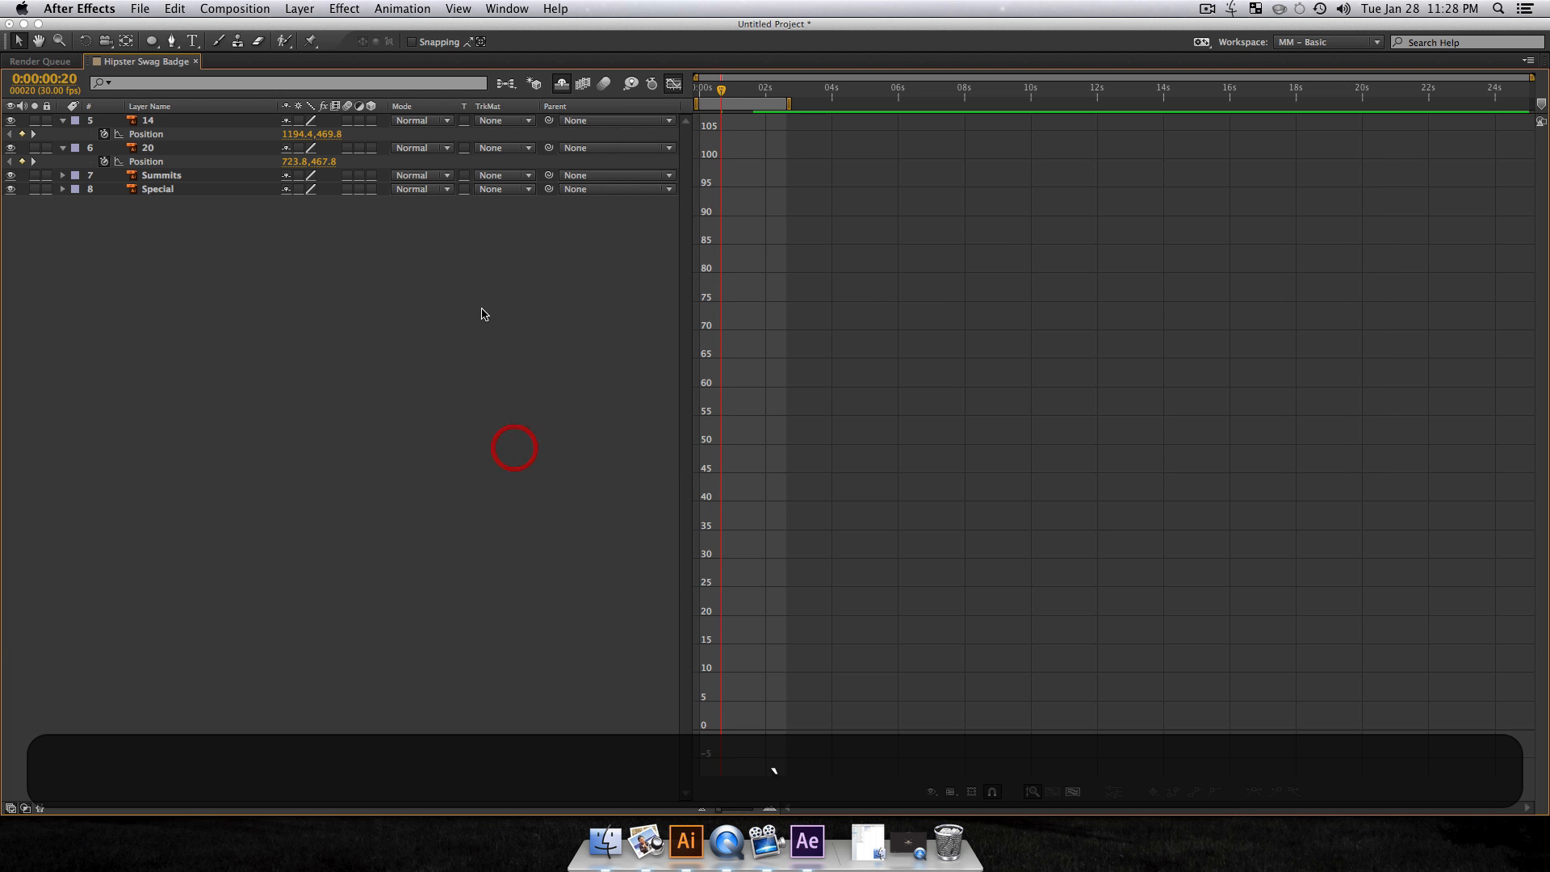
left_click(146, 161)
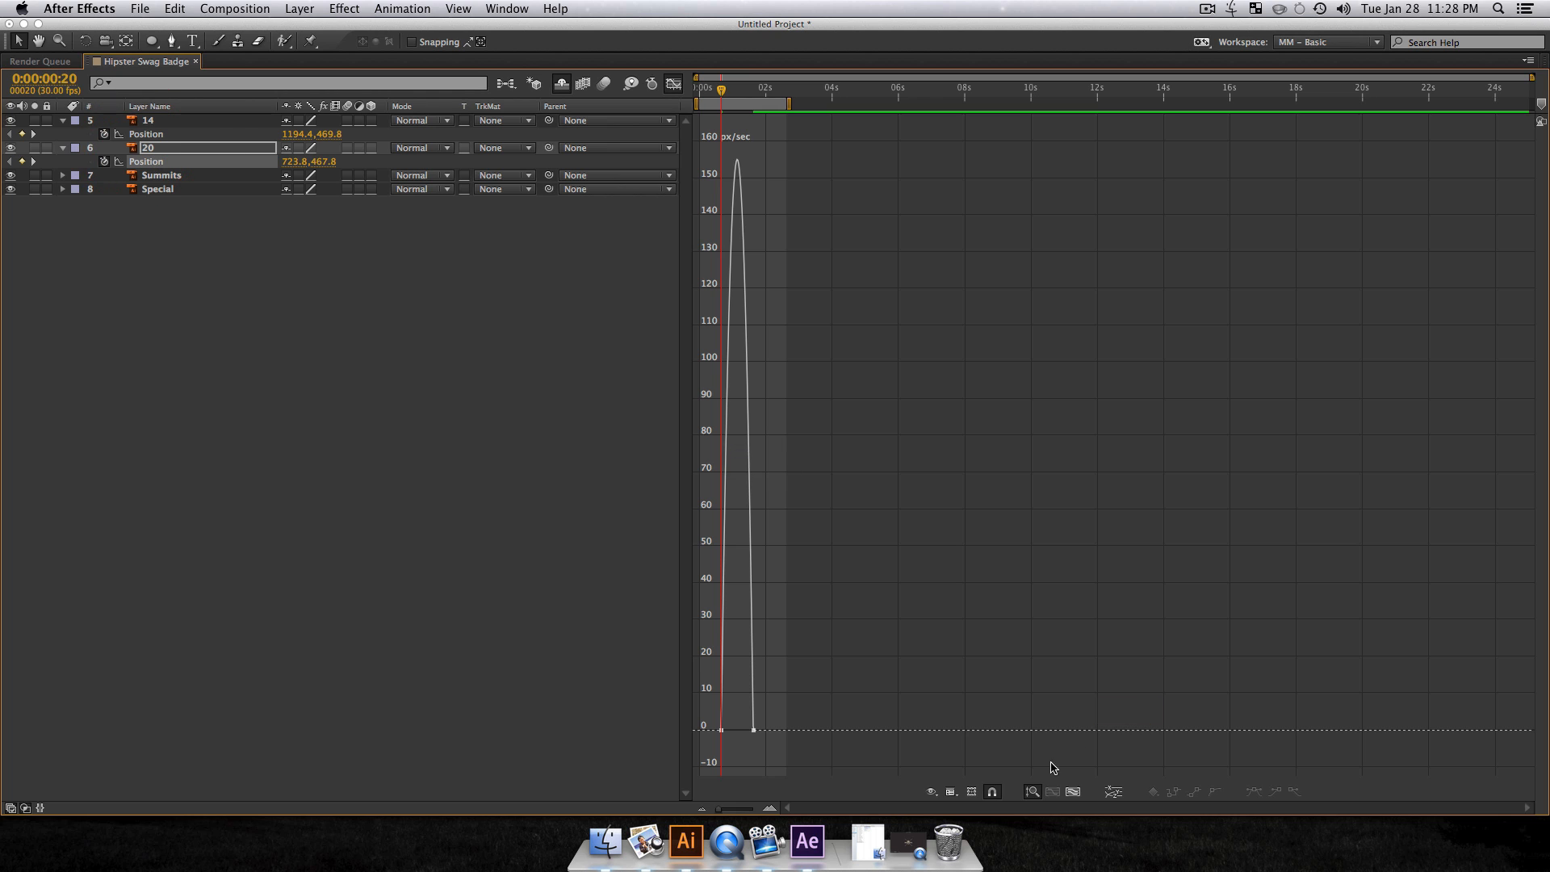
left_click(1076, 793)
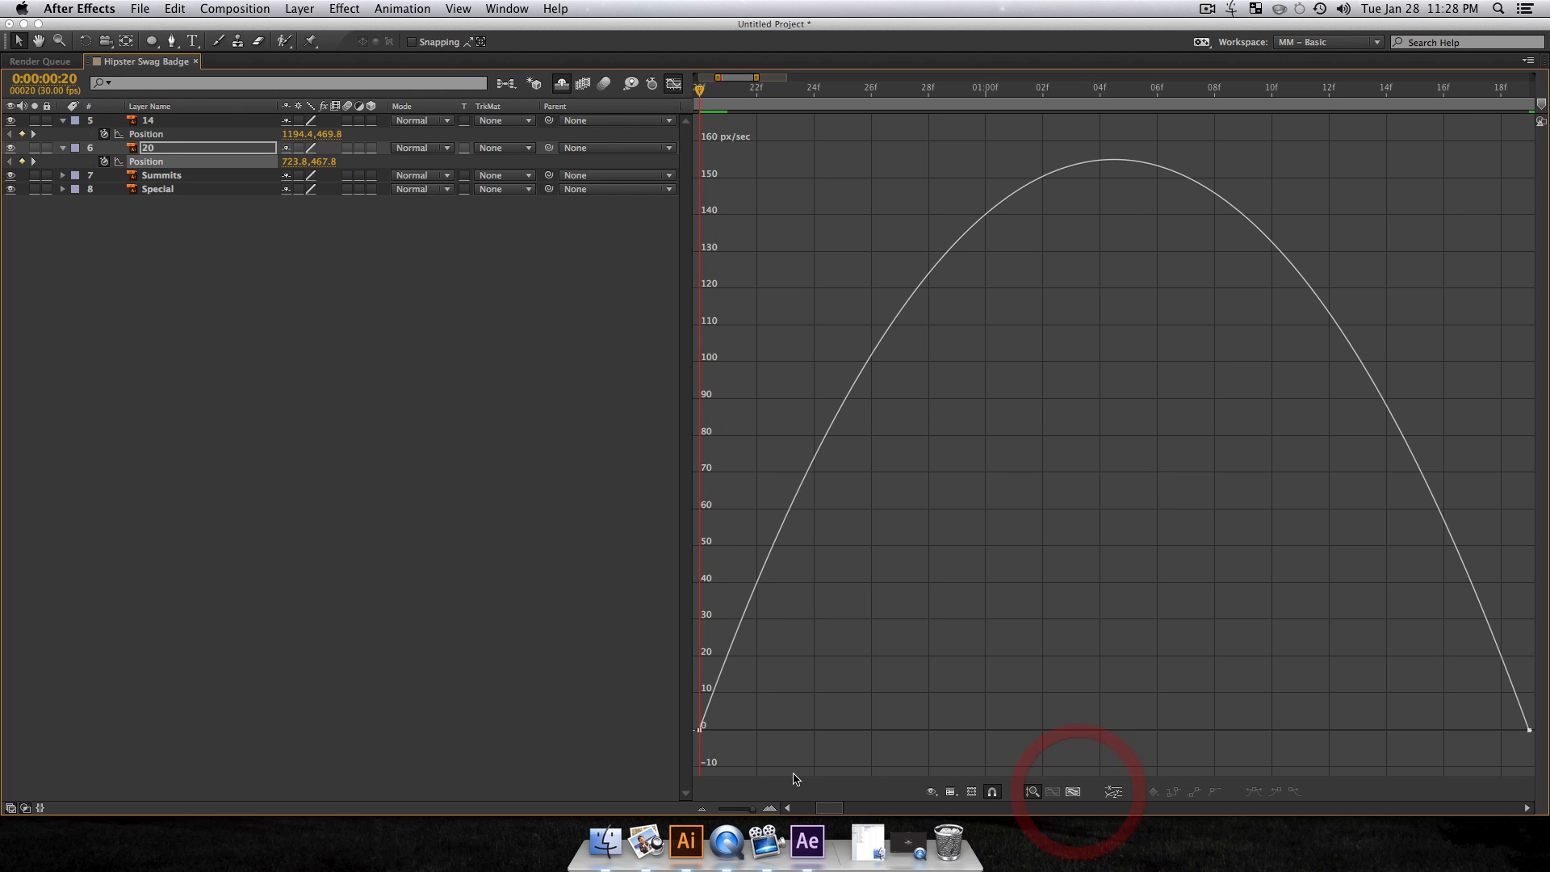
Step: Switch the 20 layer's Position curve to the value graph and separate Position into X and Y dimensions
left_click(952, 792)
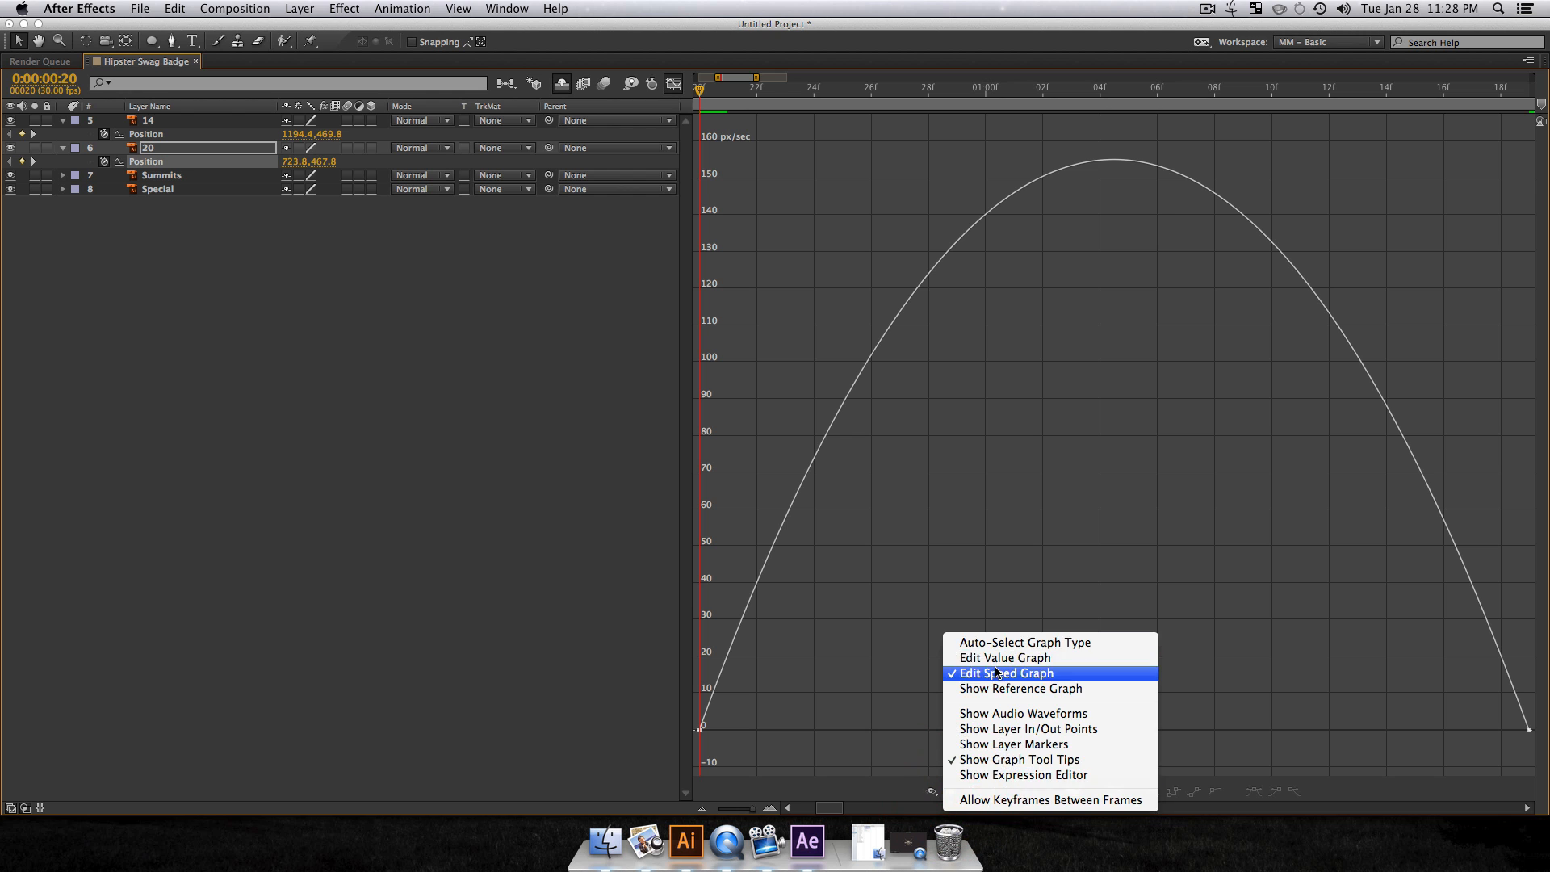
left_click(988, 669)
left_click(953, 791)
left_click(1009, 658)
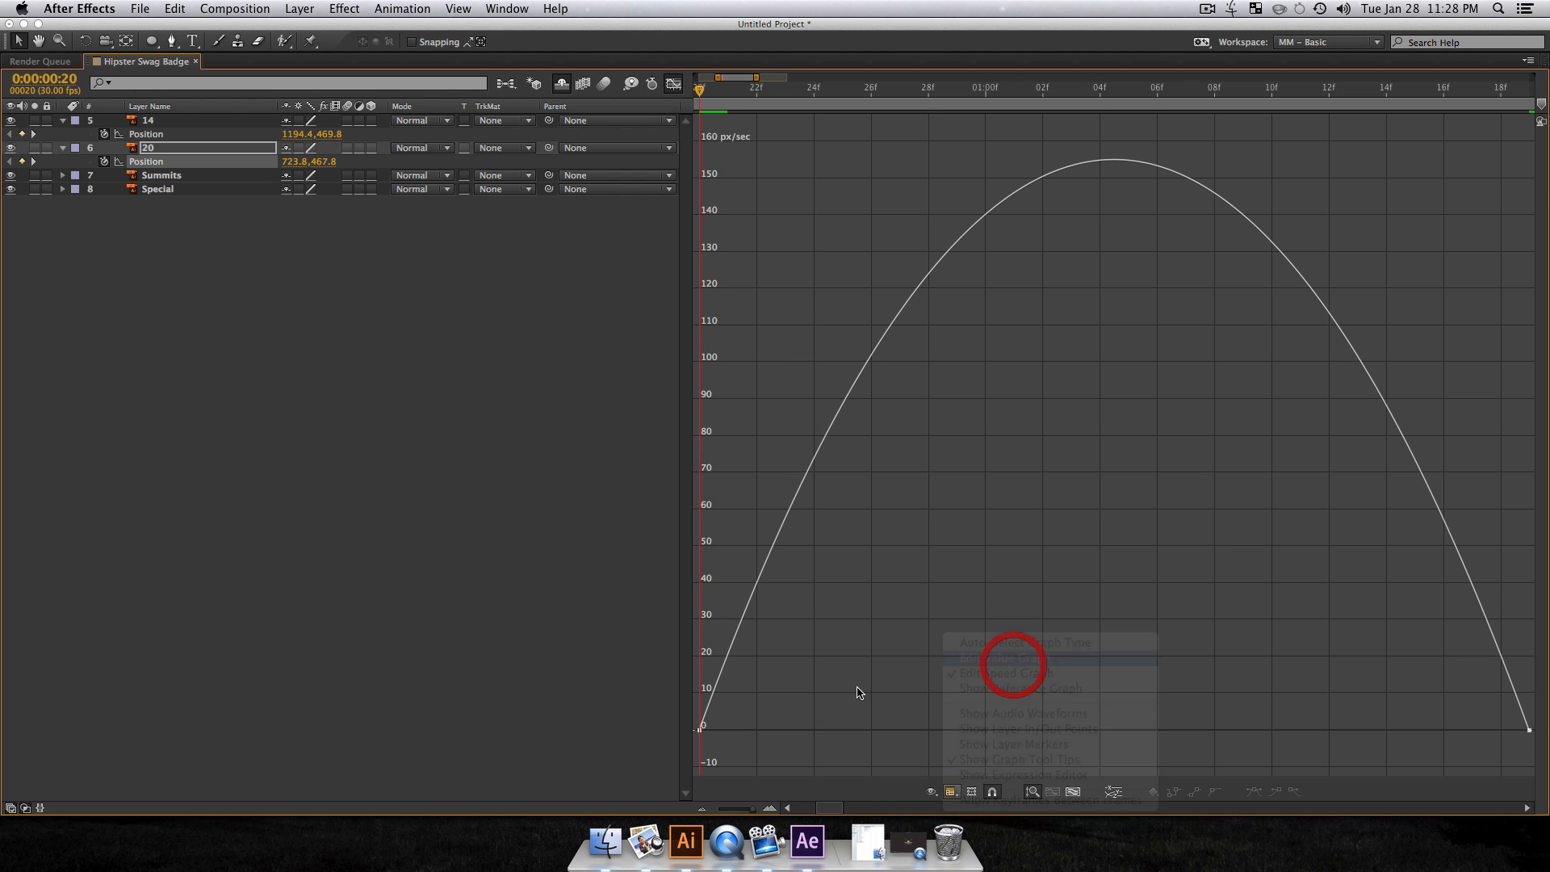
left_click_drag(747, 358, 663, 276)
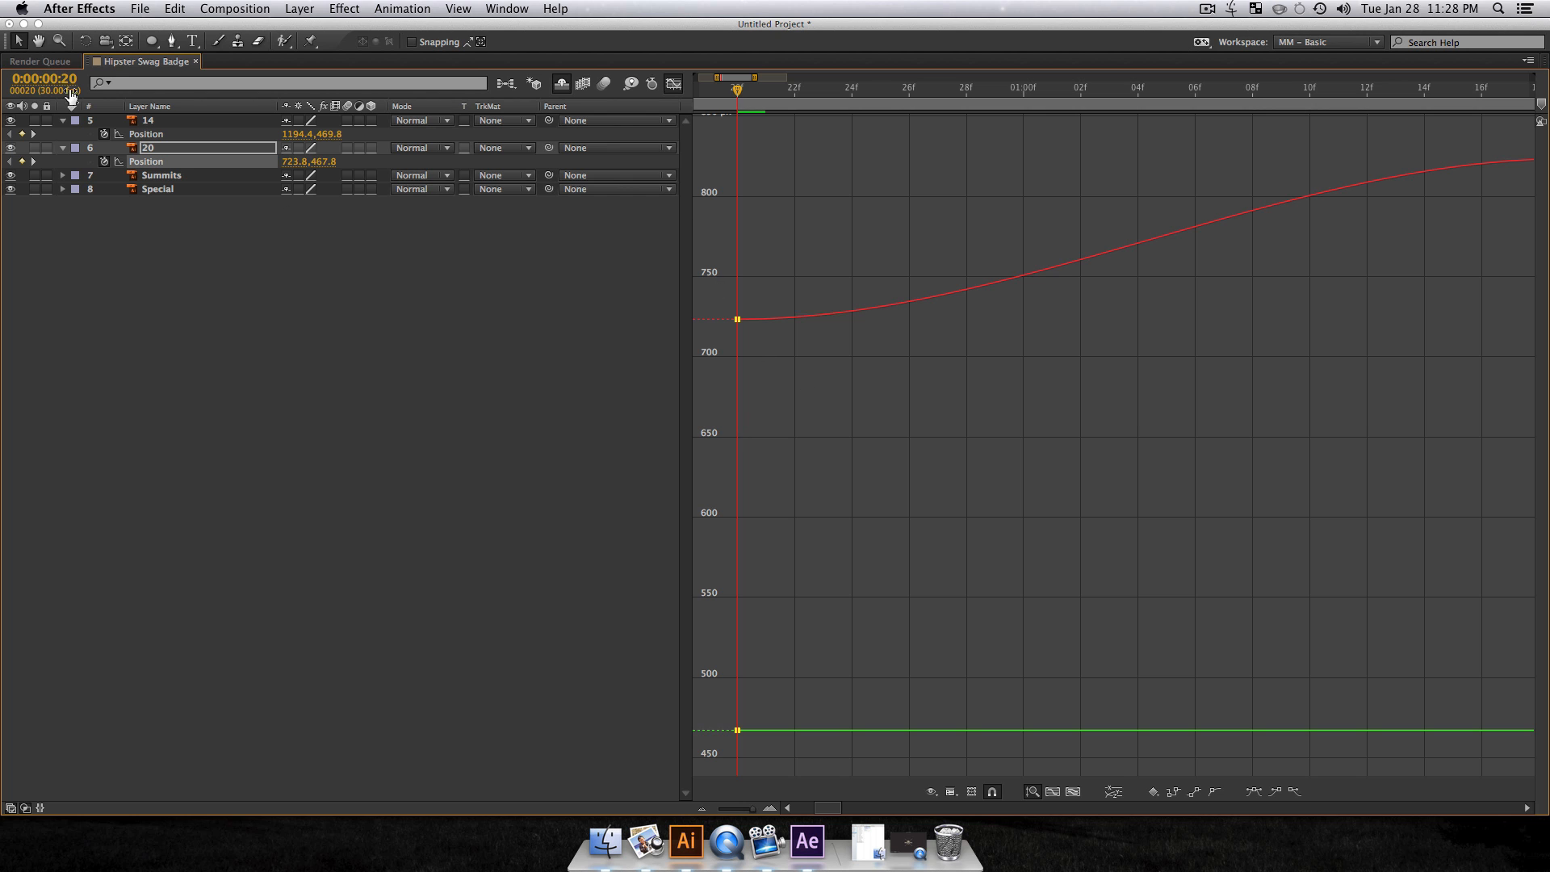
right_click(158, 159)
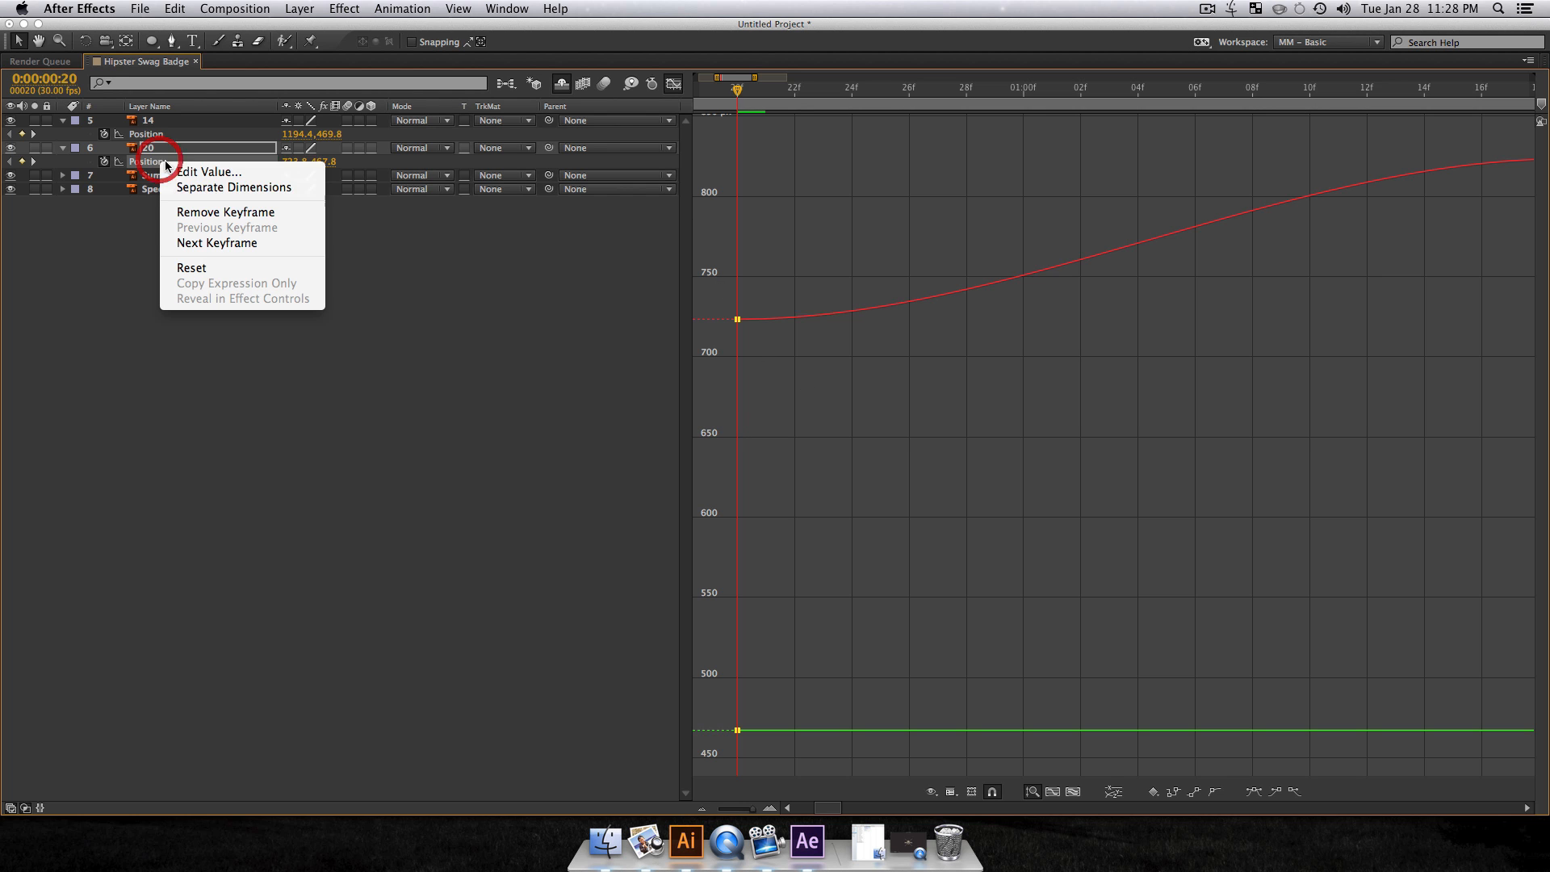
left_click(201, 190)
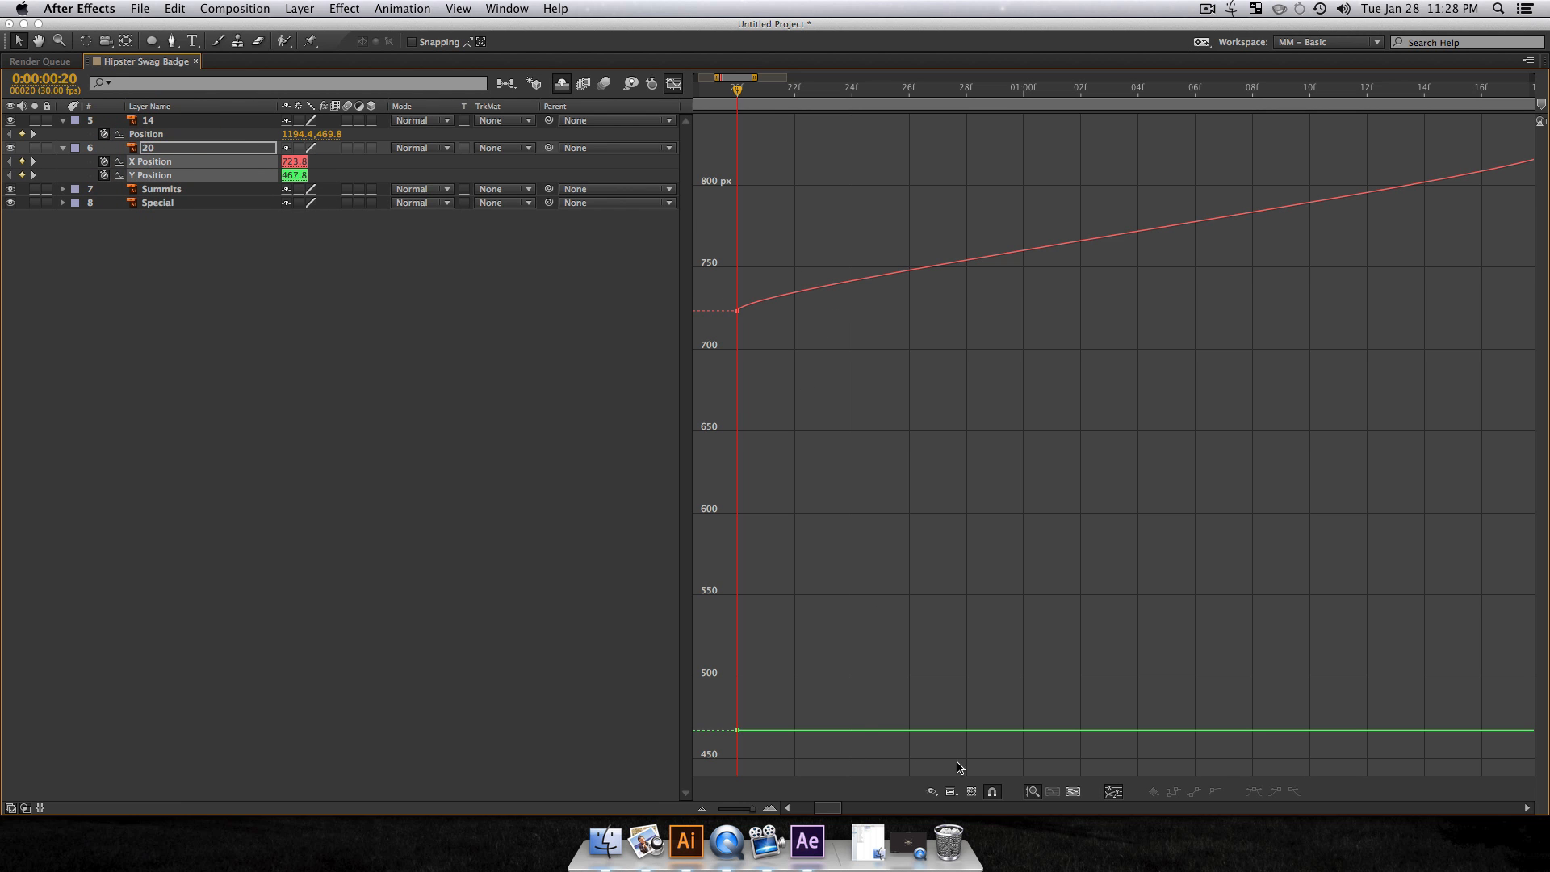
Step: Shape the 20 layer's X Position value curve to rise past its end value and settle back, and preview the motion
left_click(1073, 791)
left_click_drag(869, 436, 681, 307)
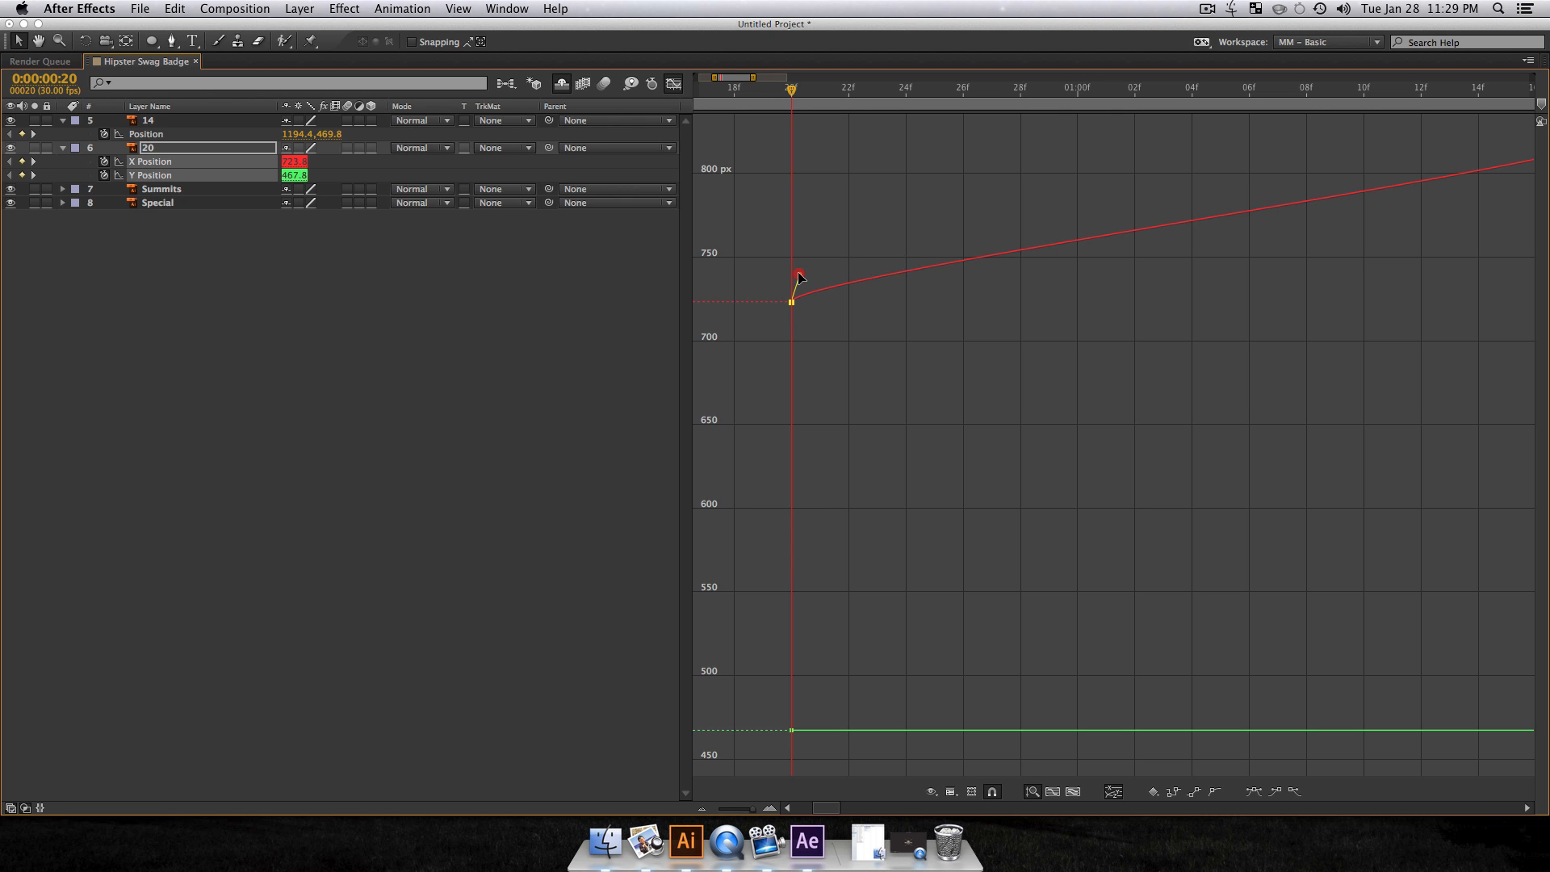
left_click_drag(860, 302, 1357, 212)
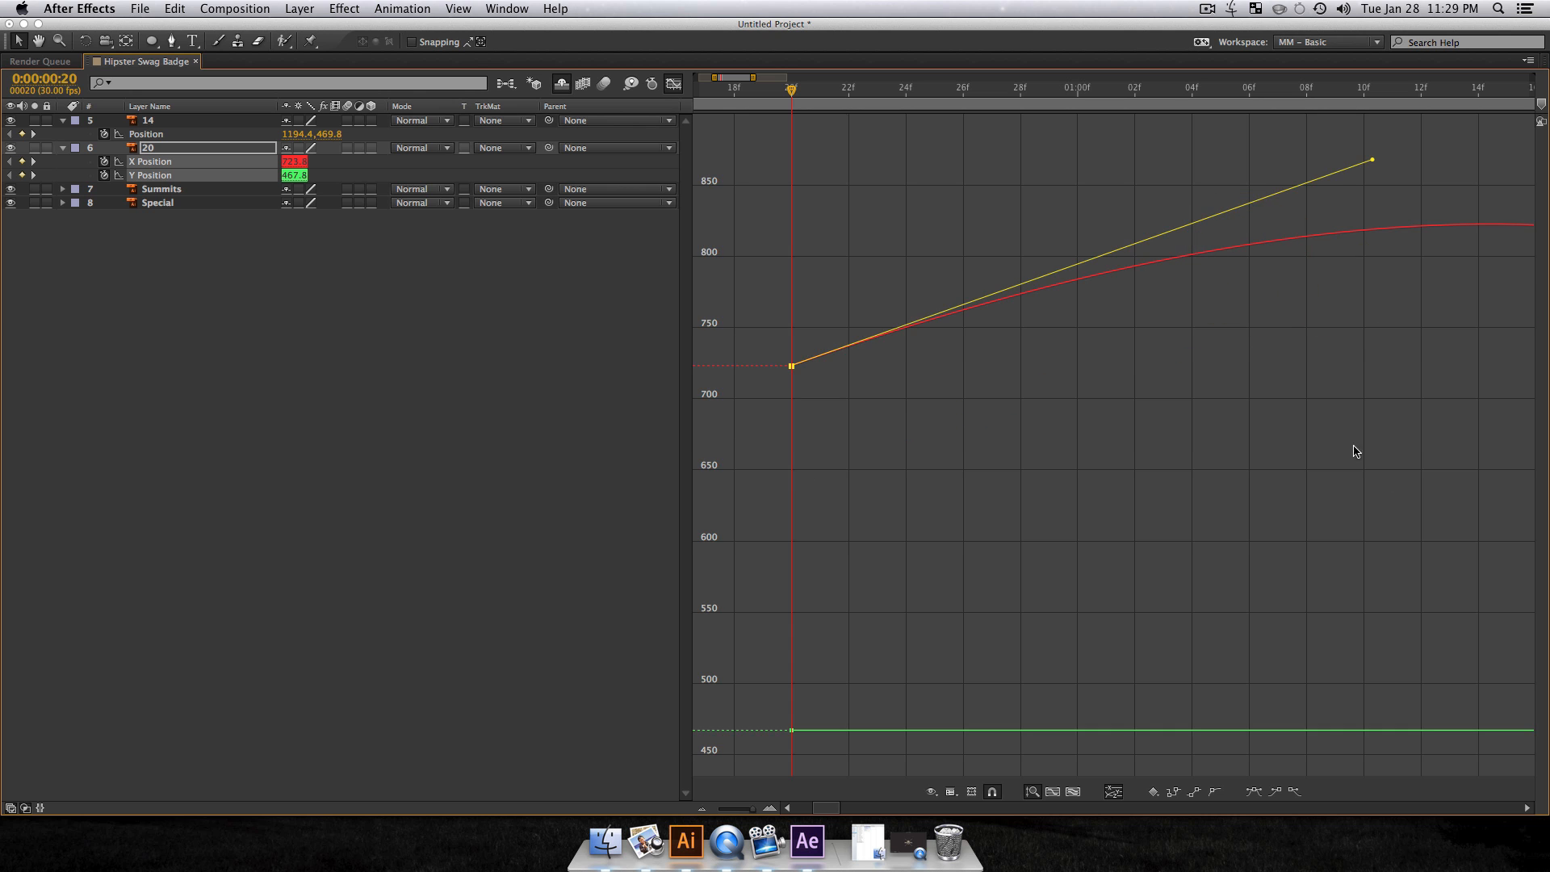
left_click(1074, 792)
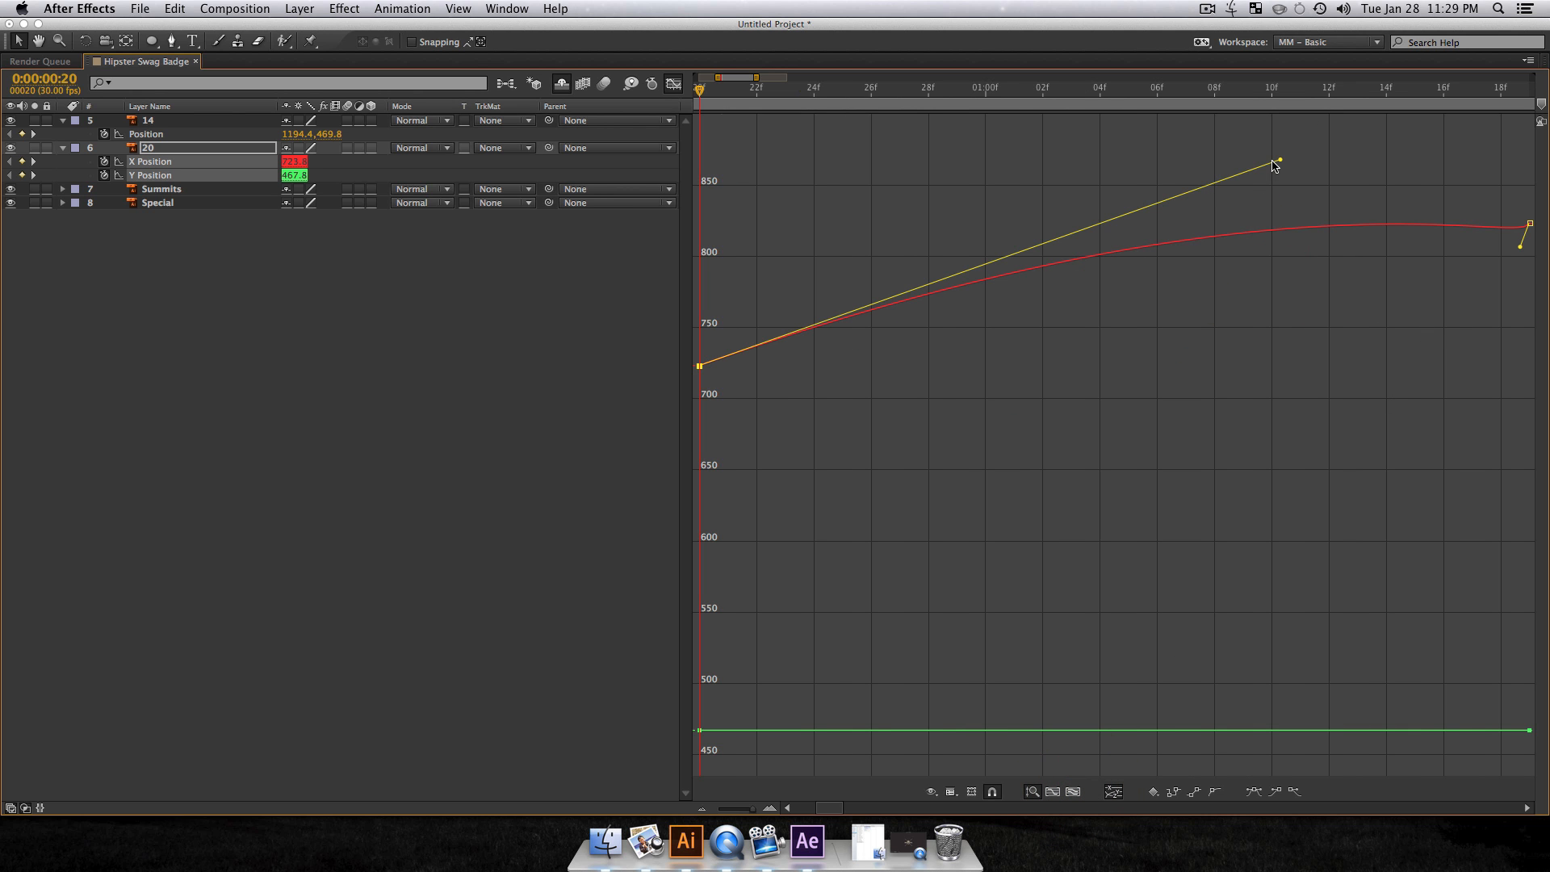
left_click_drag(1277, 163, 1411, 202)
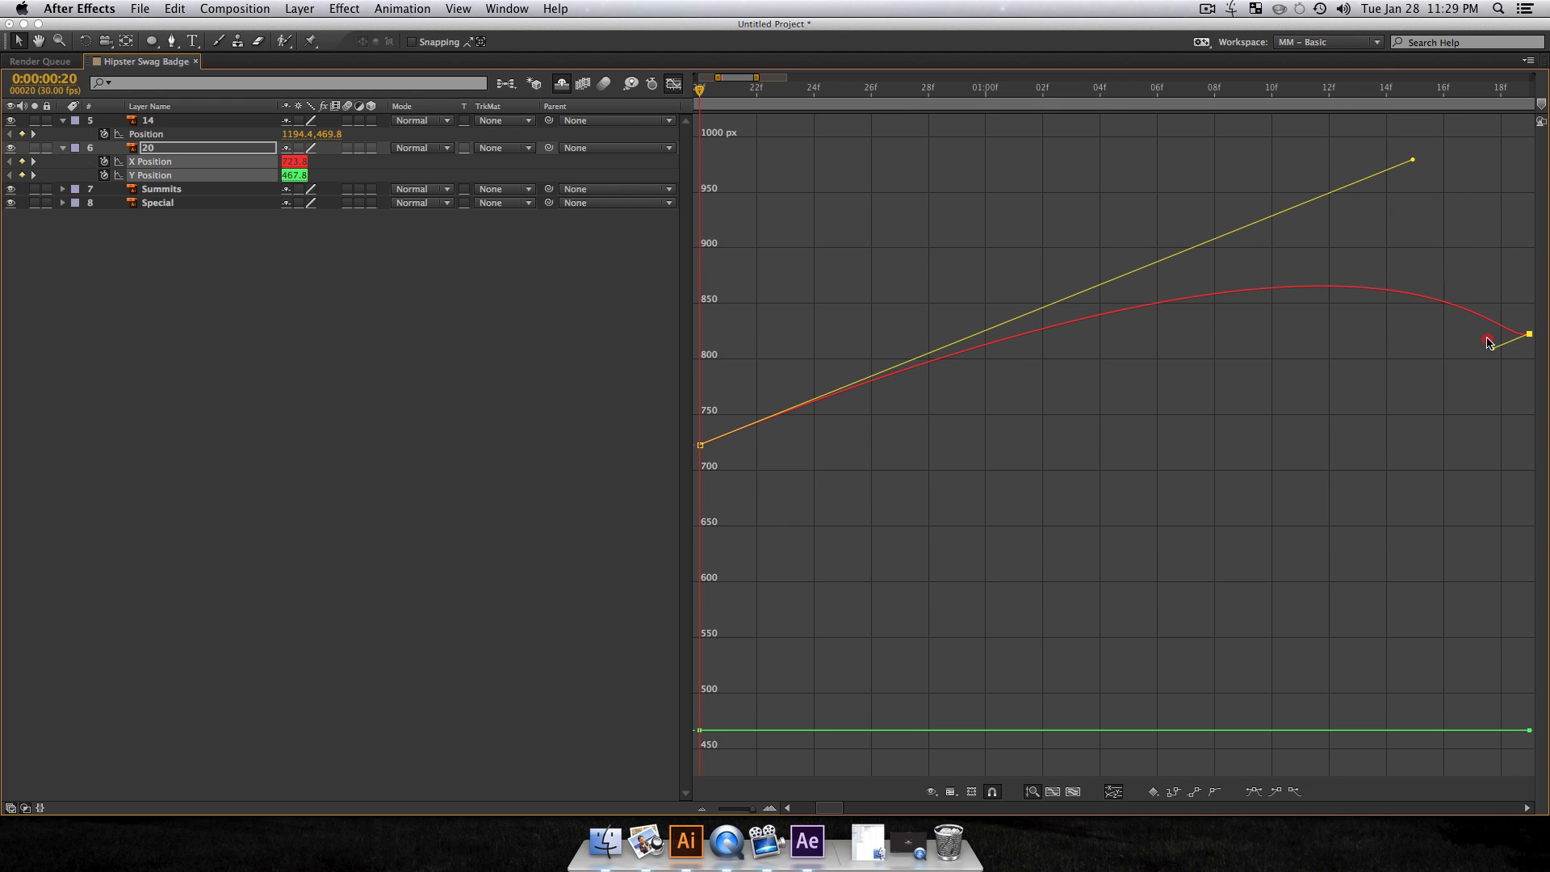
left_click_drag(1489, 342, 1453, 329)
key("grave")
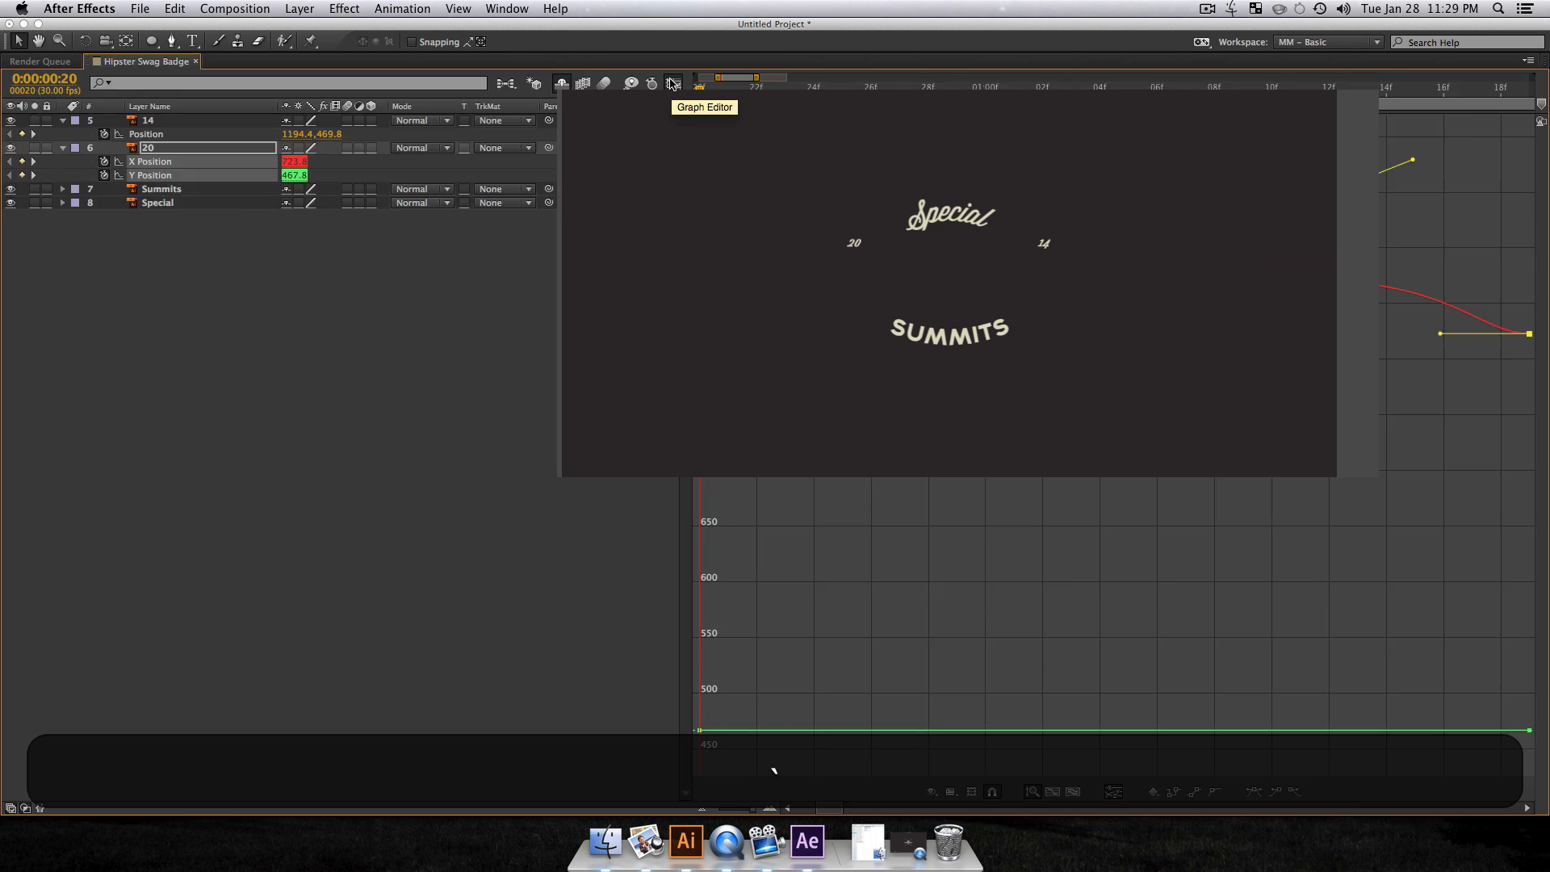
key("space")
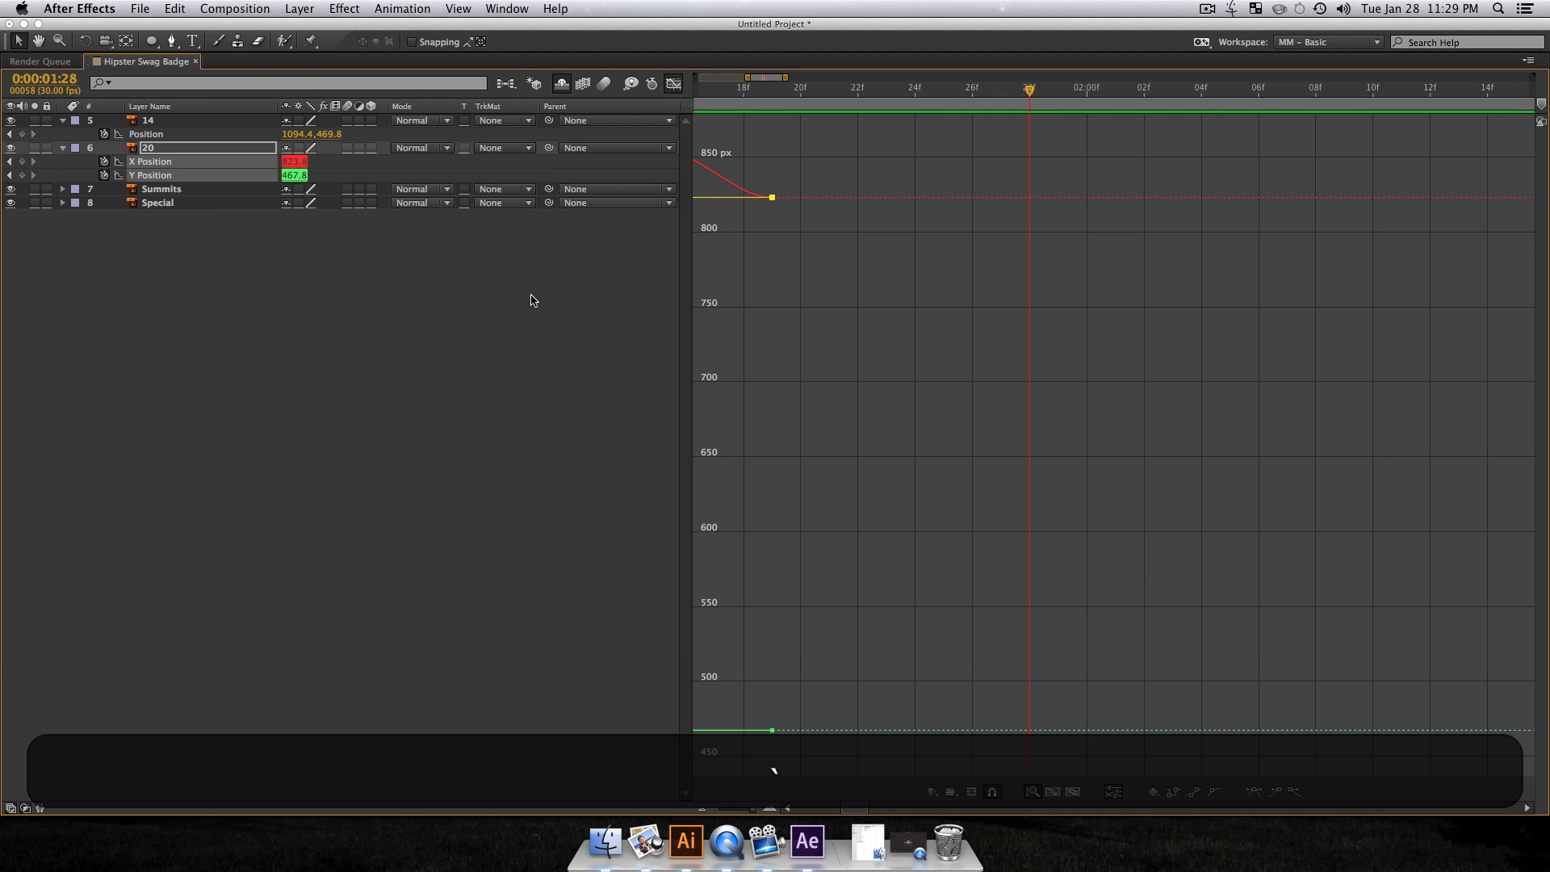
Step: Display only the 20 layer's X Position as a speed graph fitted to the view
left_click(298, 346)
left_click(163, 148)
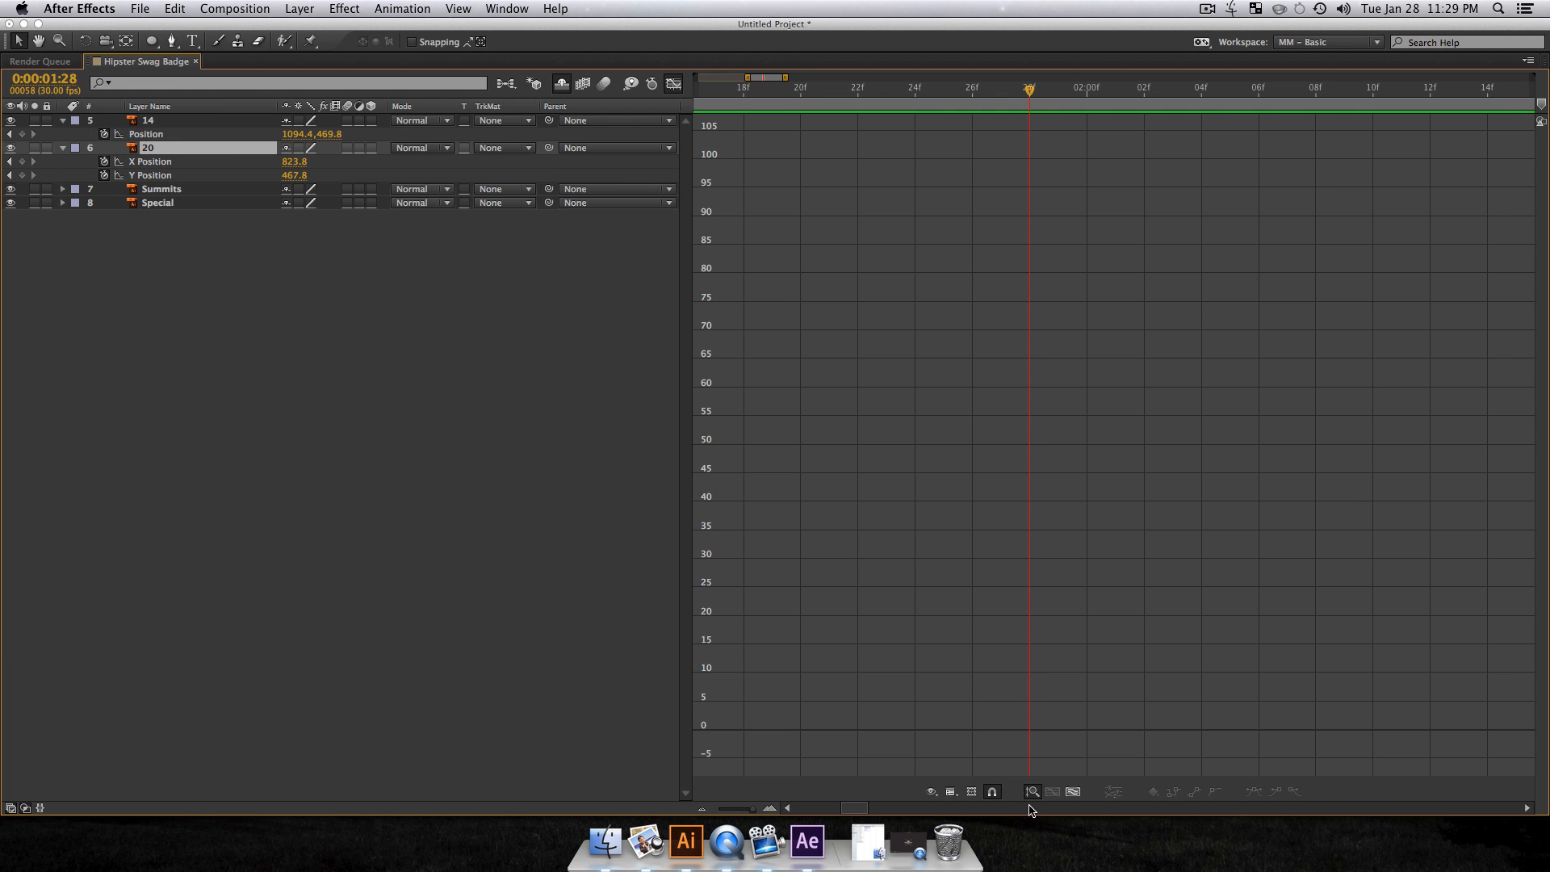
left_click(1064, 797)
left_click(152, 175)
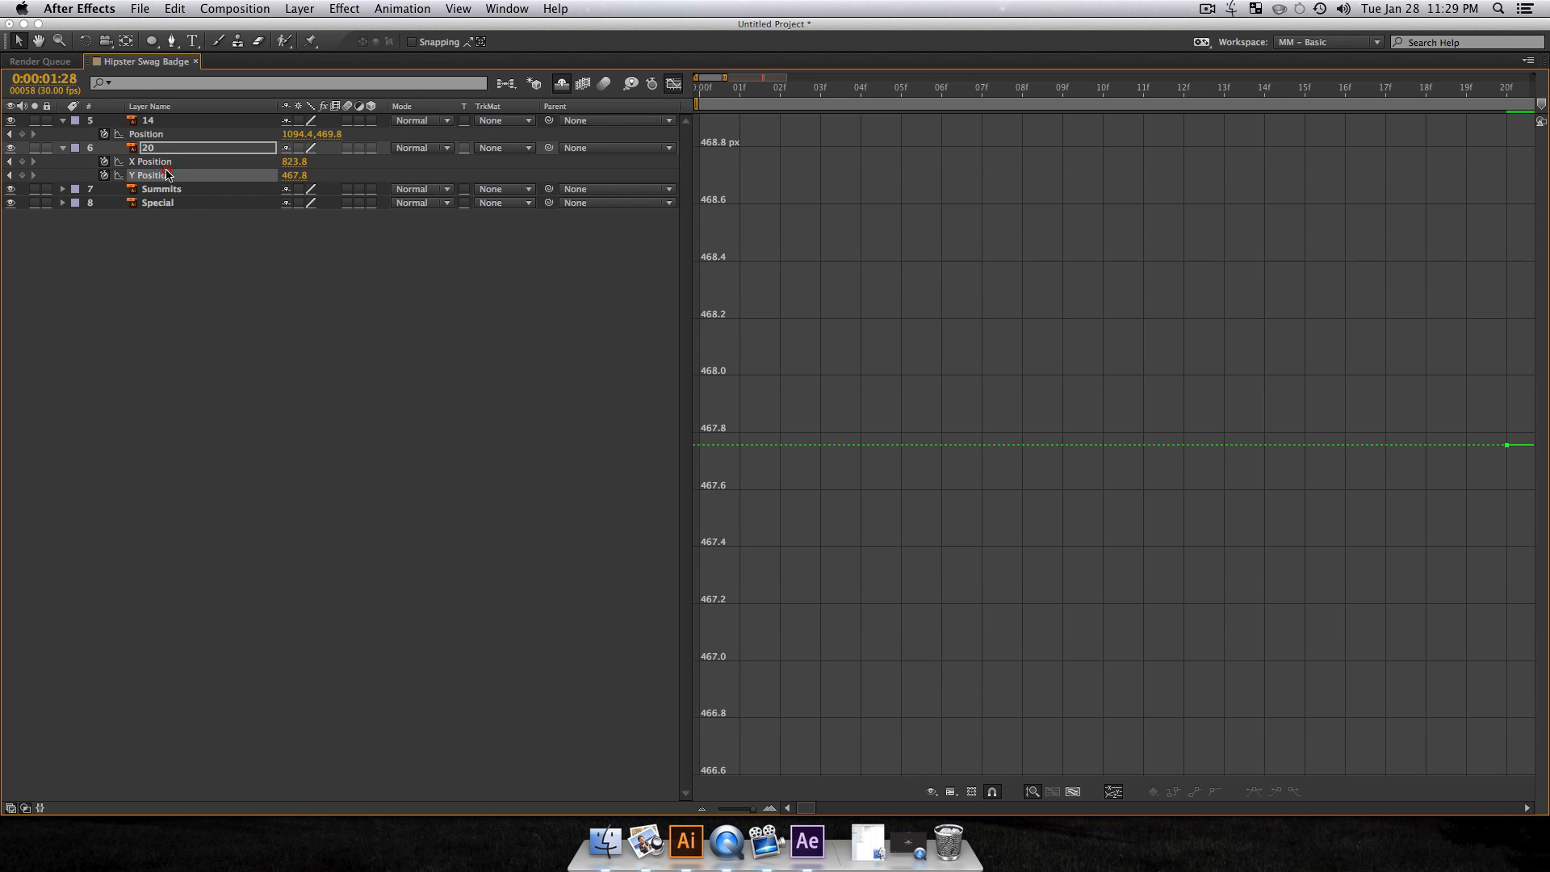
left_click(946, 794)
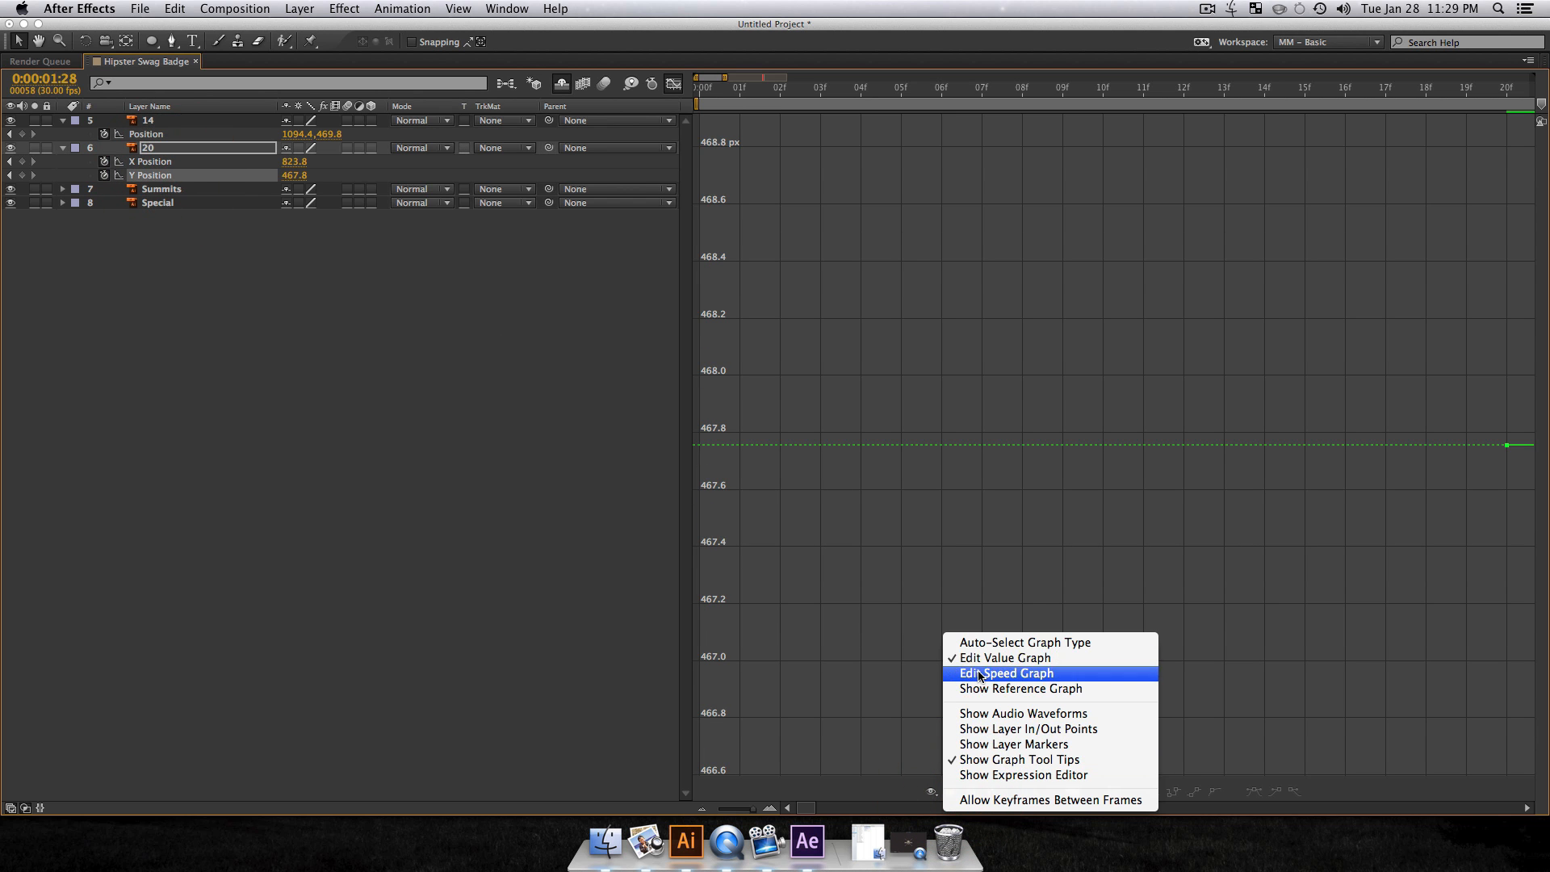
left_click(975, 586)
left_click(150, 162)
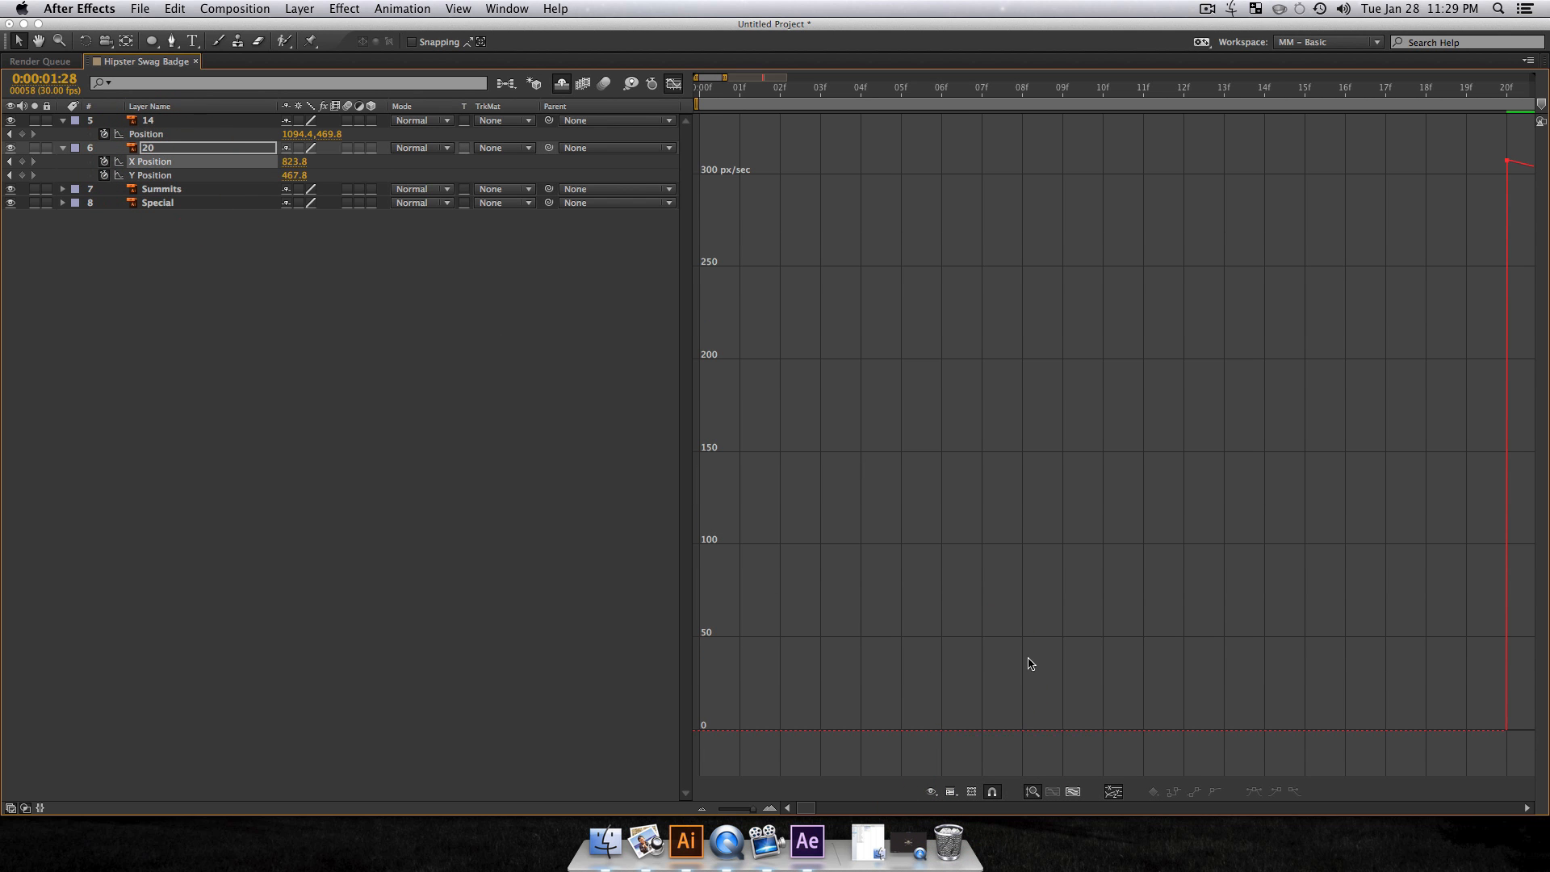
left_click(1072, 792)
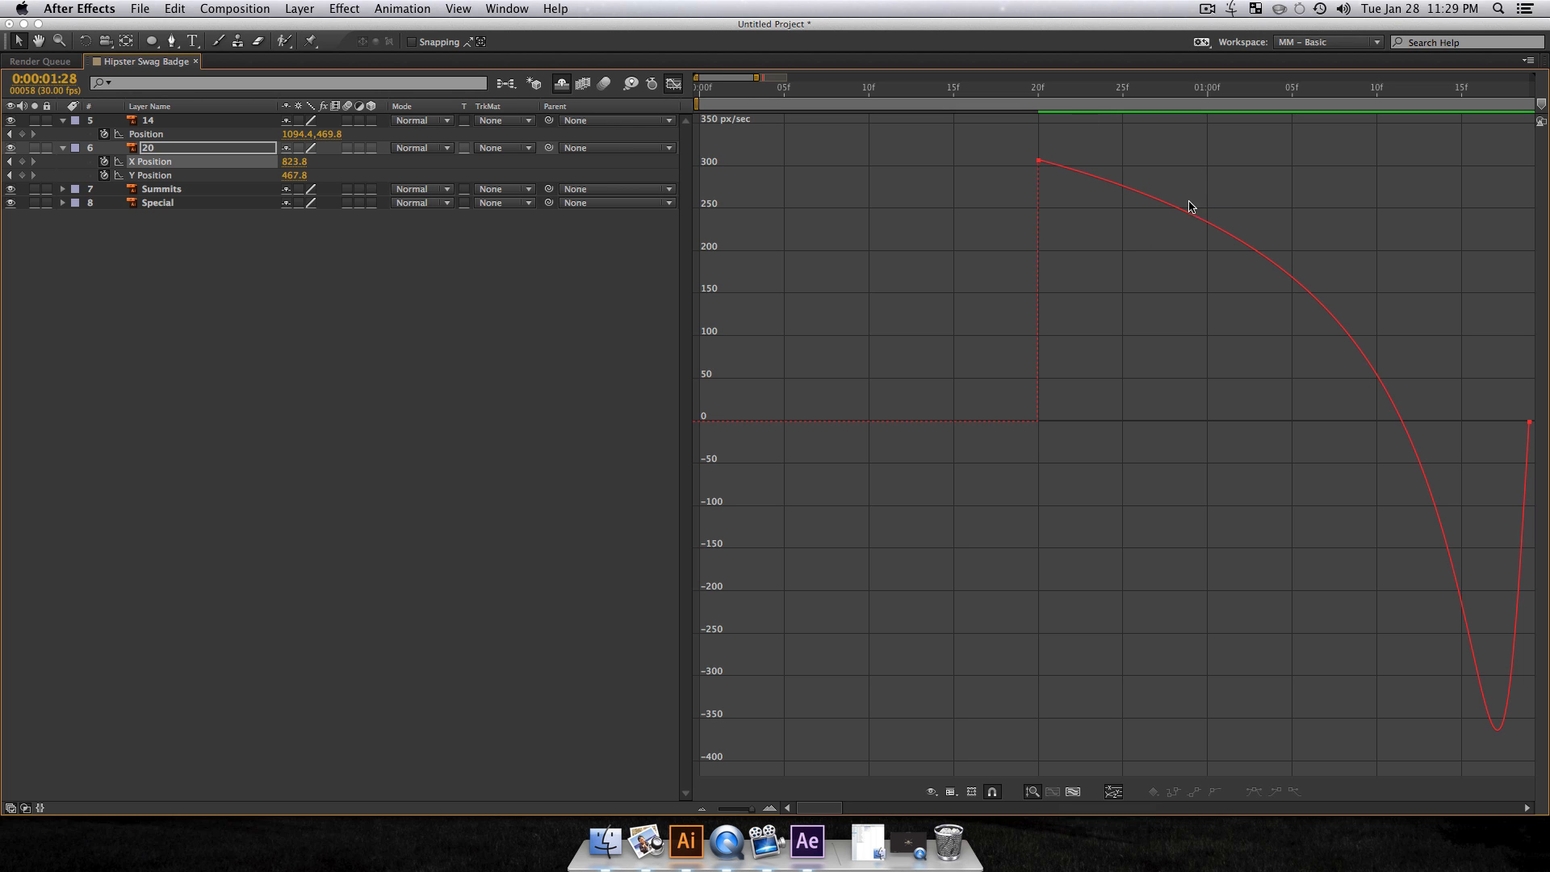
Step: Reshape the 20 layer's X Position speed curve to start at about 250 px/sec and decelerate to zero without turning negative
left_click_drag(1039, 159, 1188, 203)
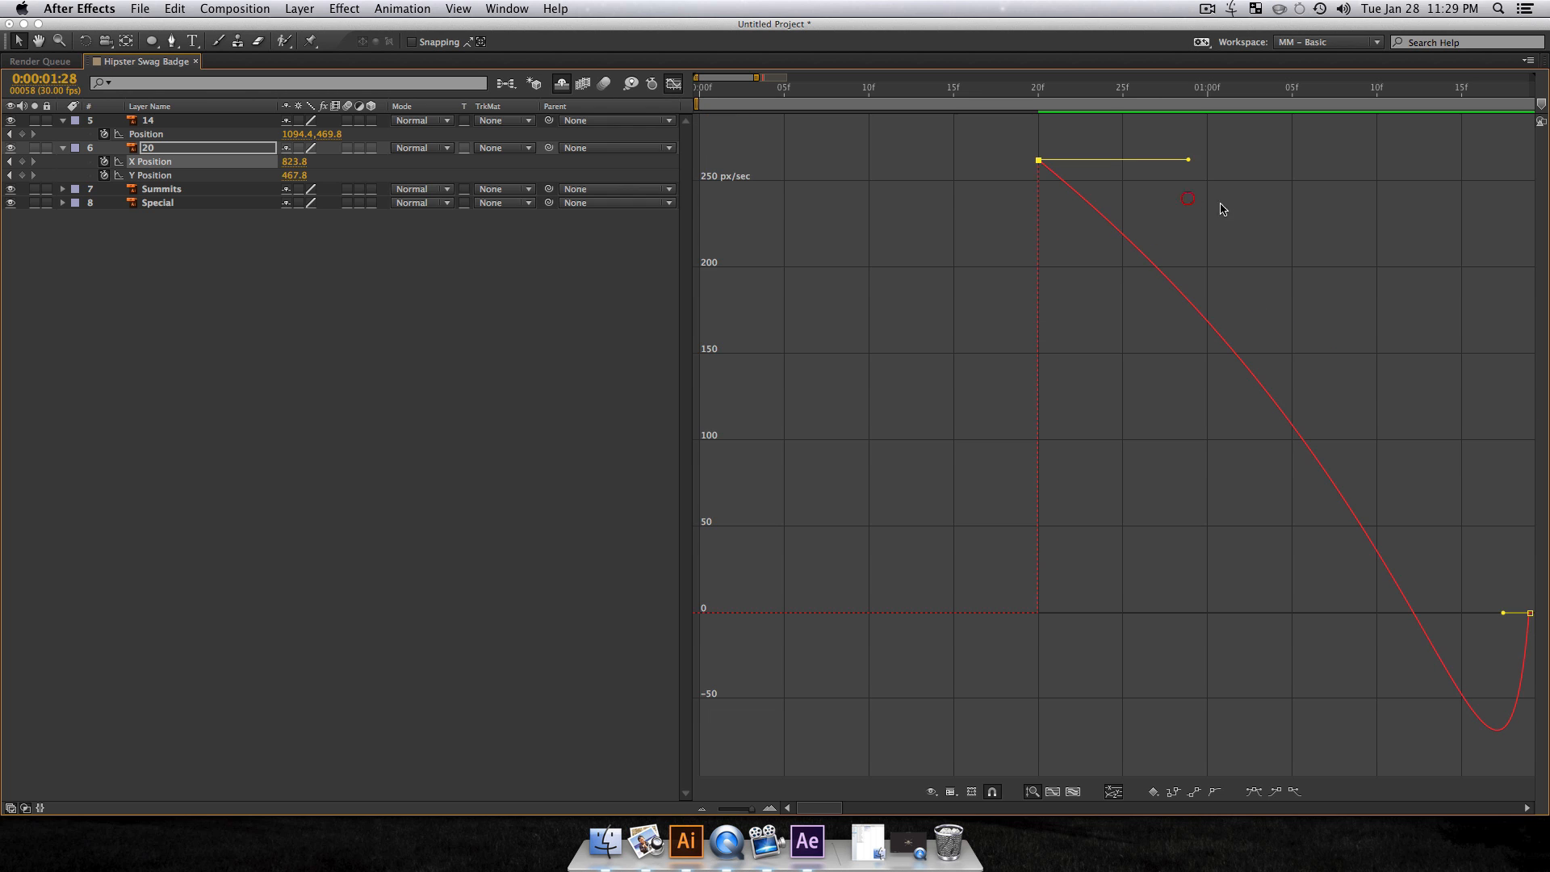
left_click_drag(1504, 612, 1512, 613)
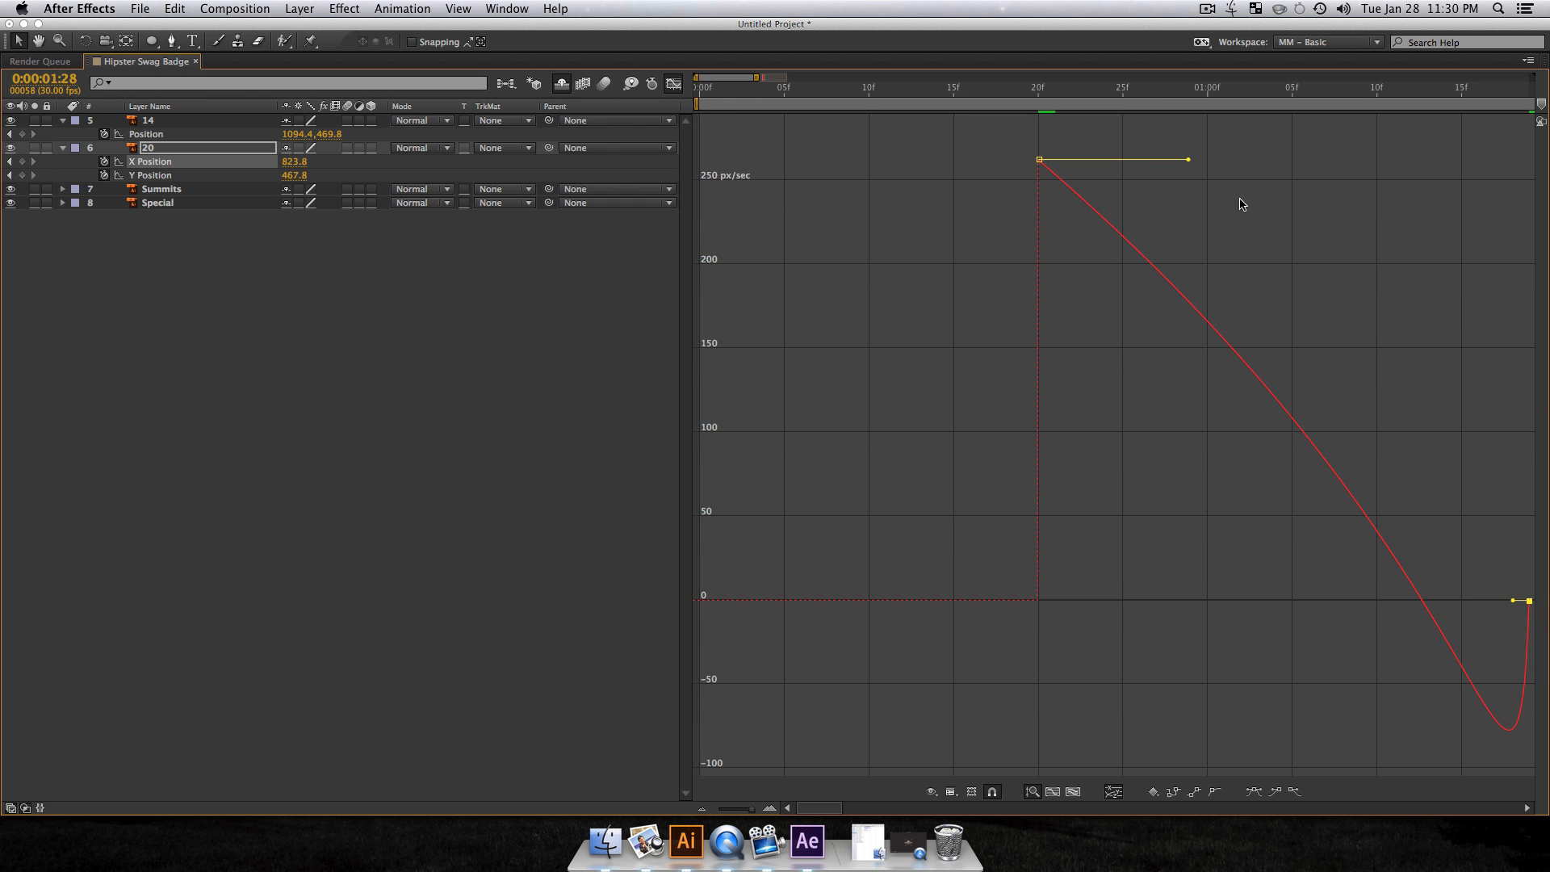
left_click_drag(1186, 162, 1114, 176)
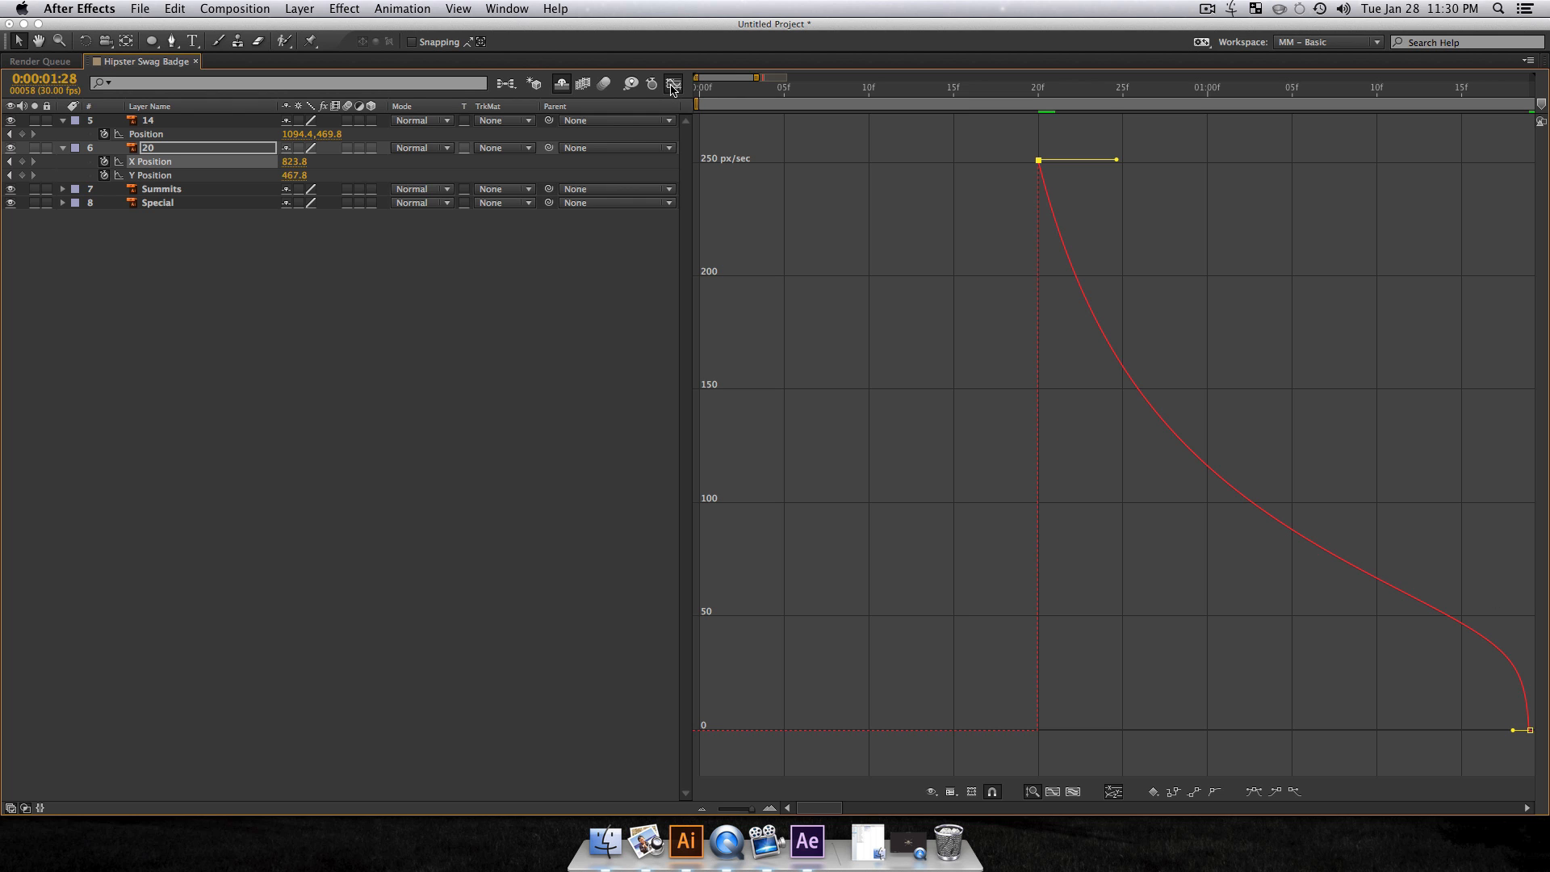
Step: Show the 14 layer's Position as a value graph fitted to the view and separate Position into X and Y dimensions
left_click(194, 134)
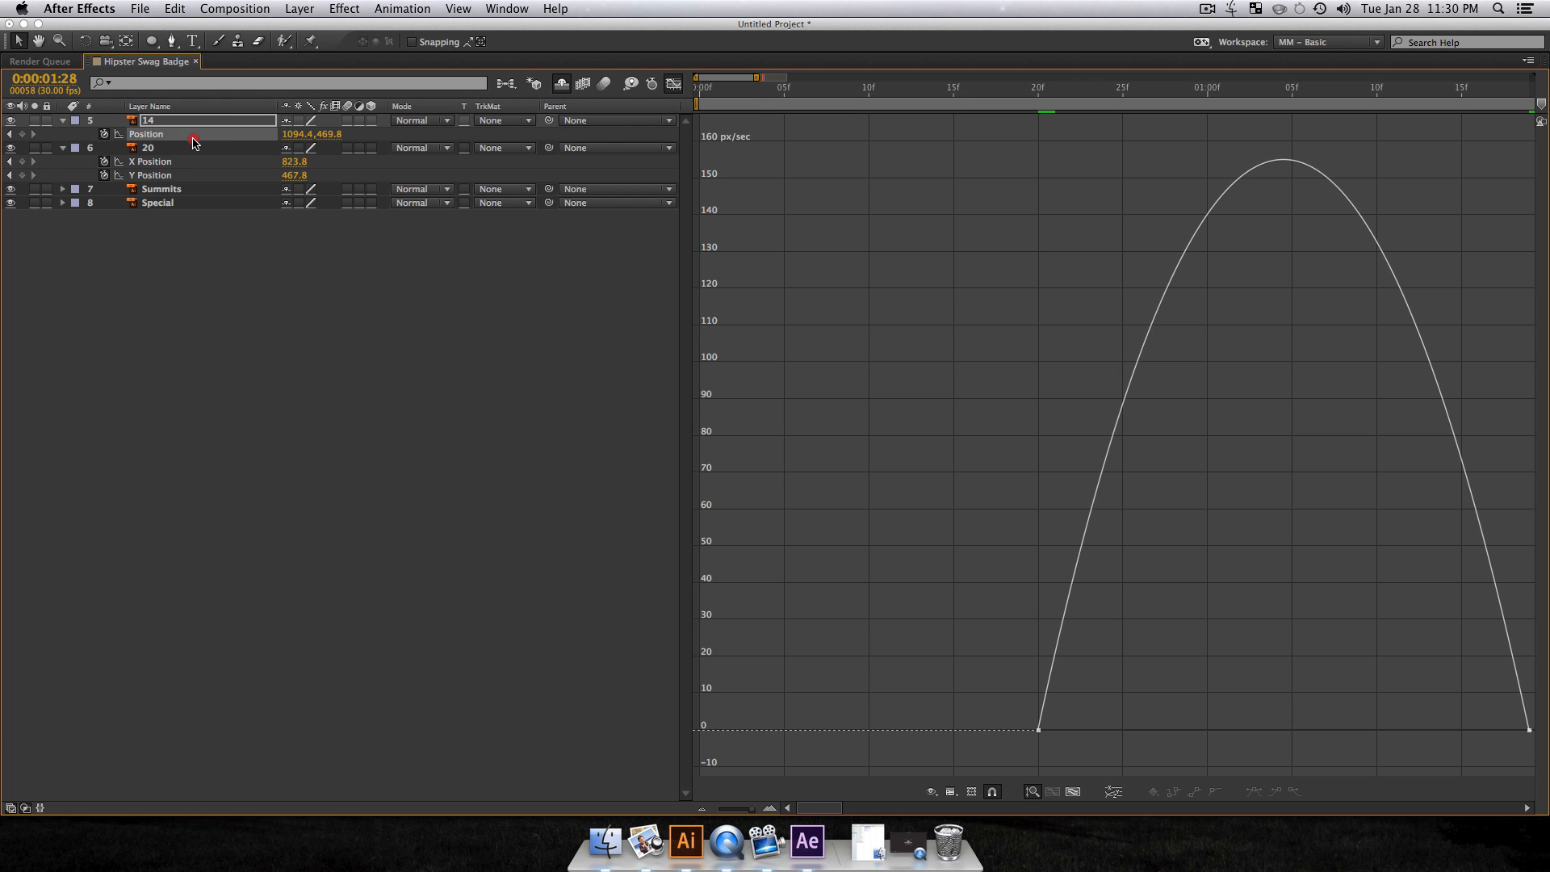
left_click(950, 794)
left_click(993, 657)
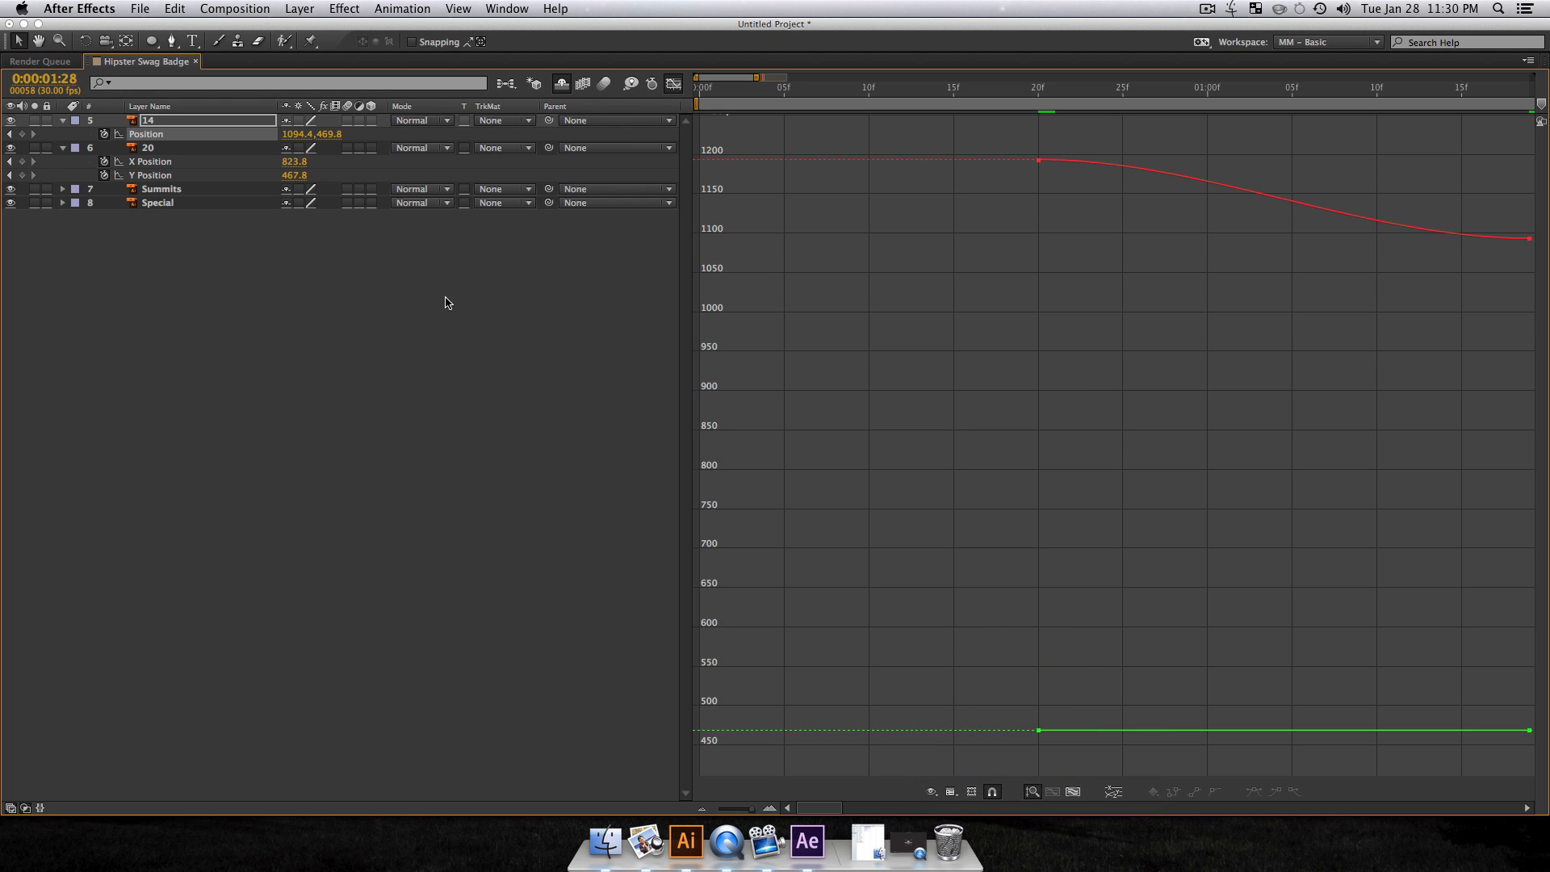
left_click(1073, 792)
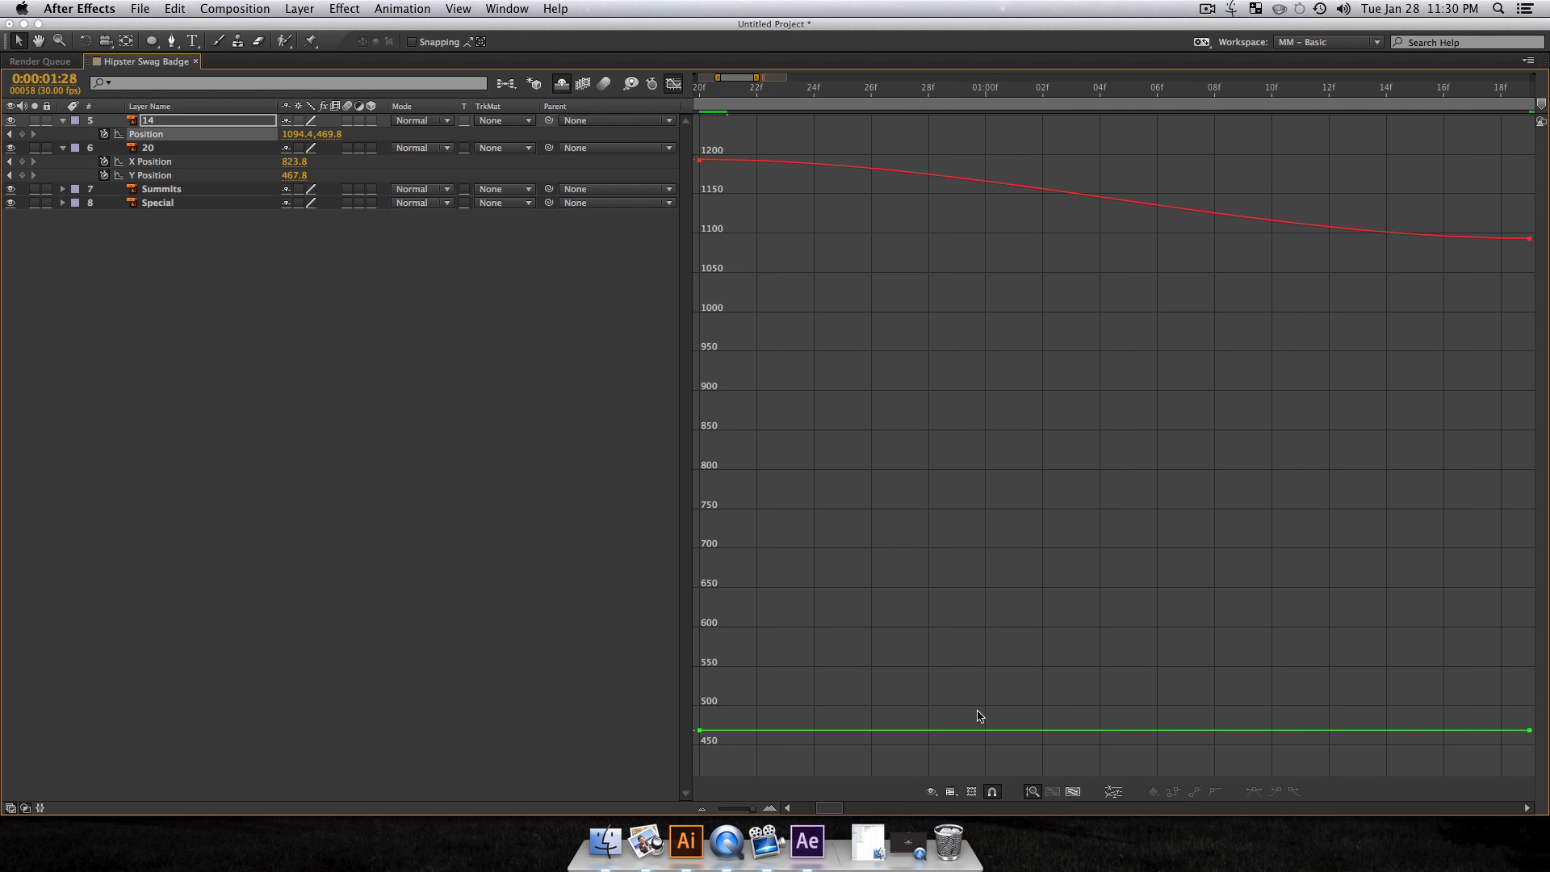
right_click(159, 137)
left_click(222, 157)
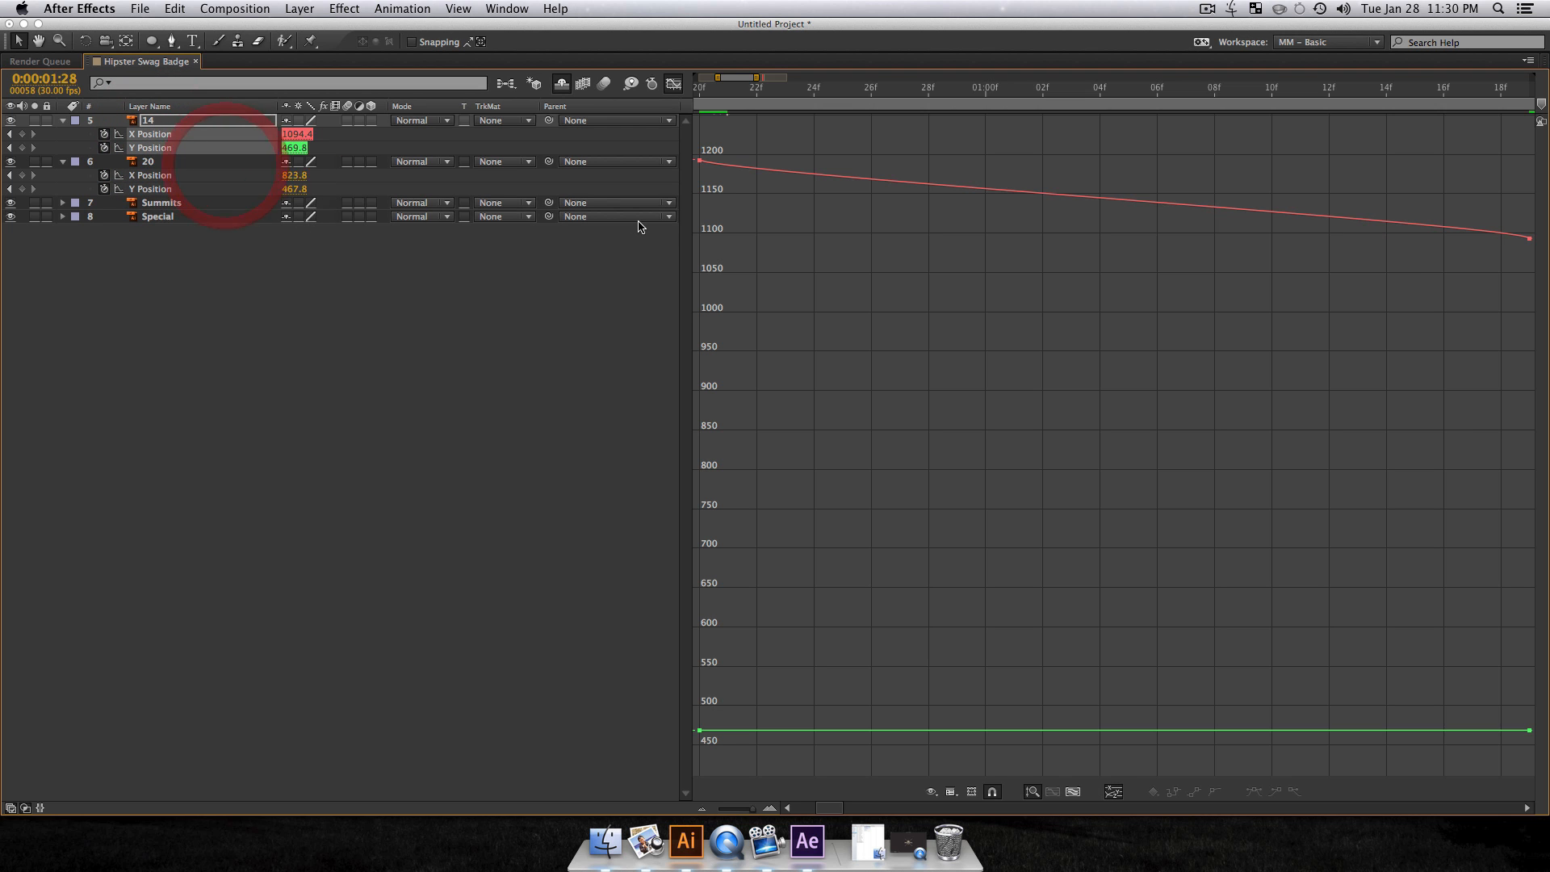
Step: Shape the 14 layer's X Position value curve to dip past its end value, with a level handle at the last keyframe
left_click_drag(856, 215, 694, 147)
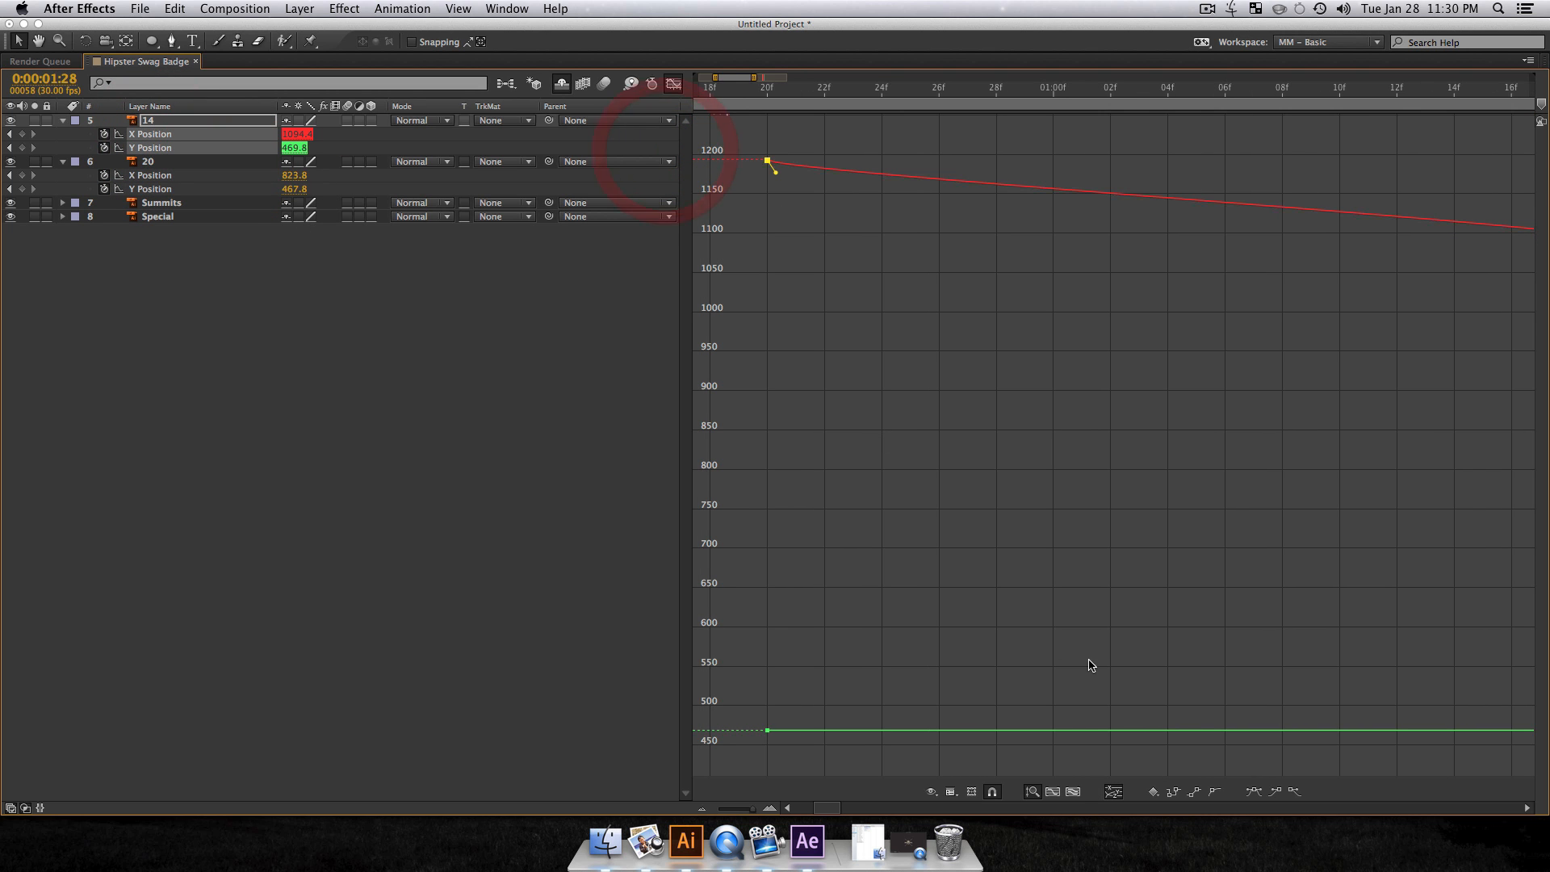
left_click(1073, 792)
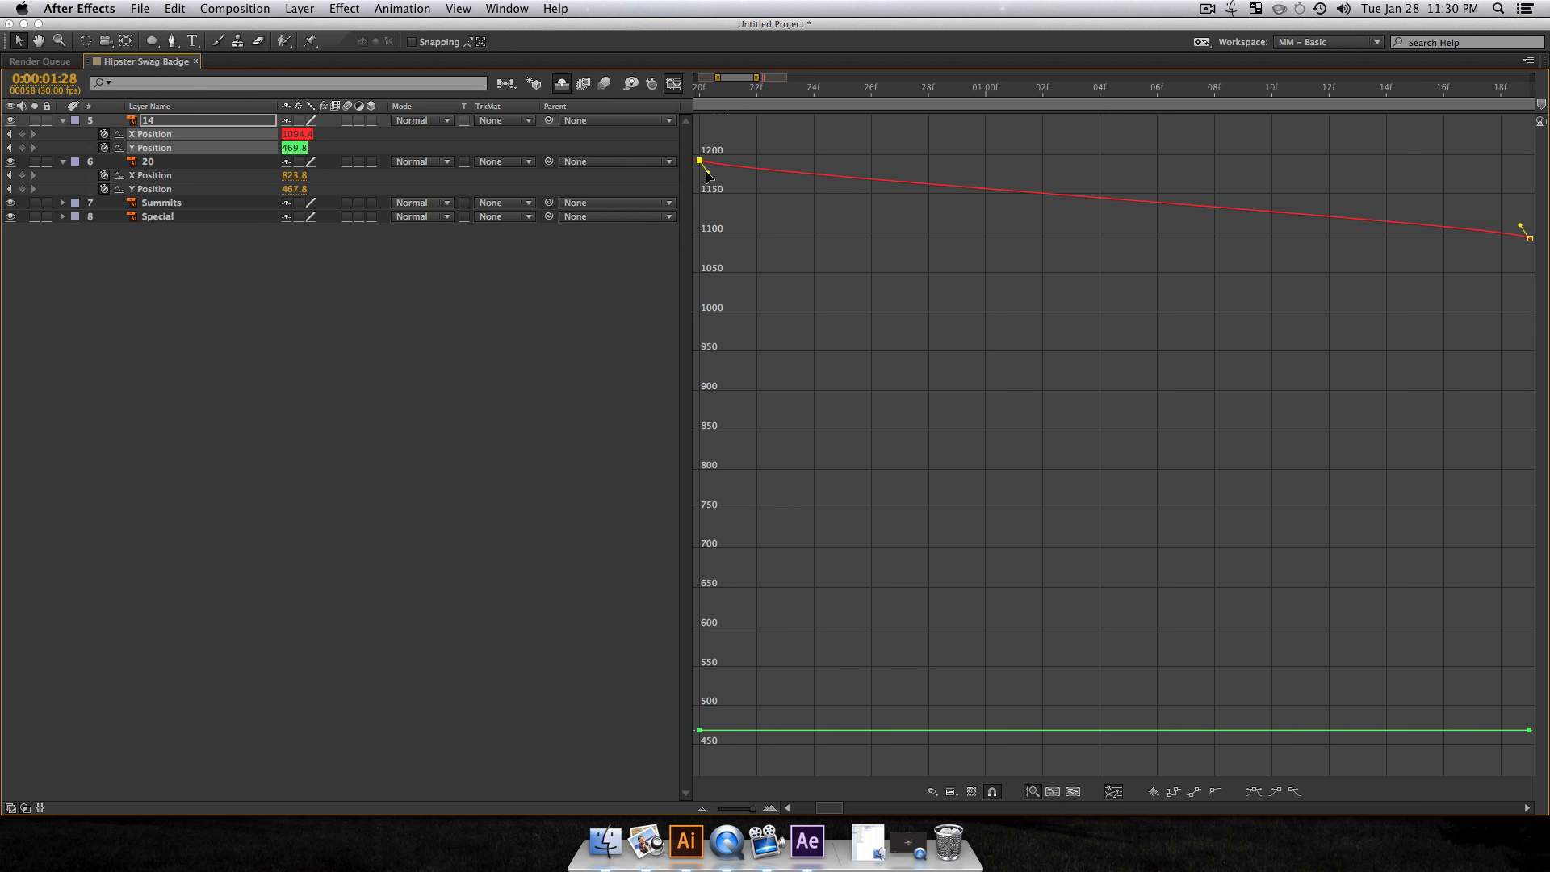
left_click_drag(936, 146, 1462, 474)
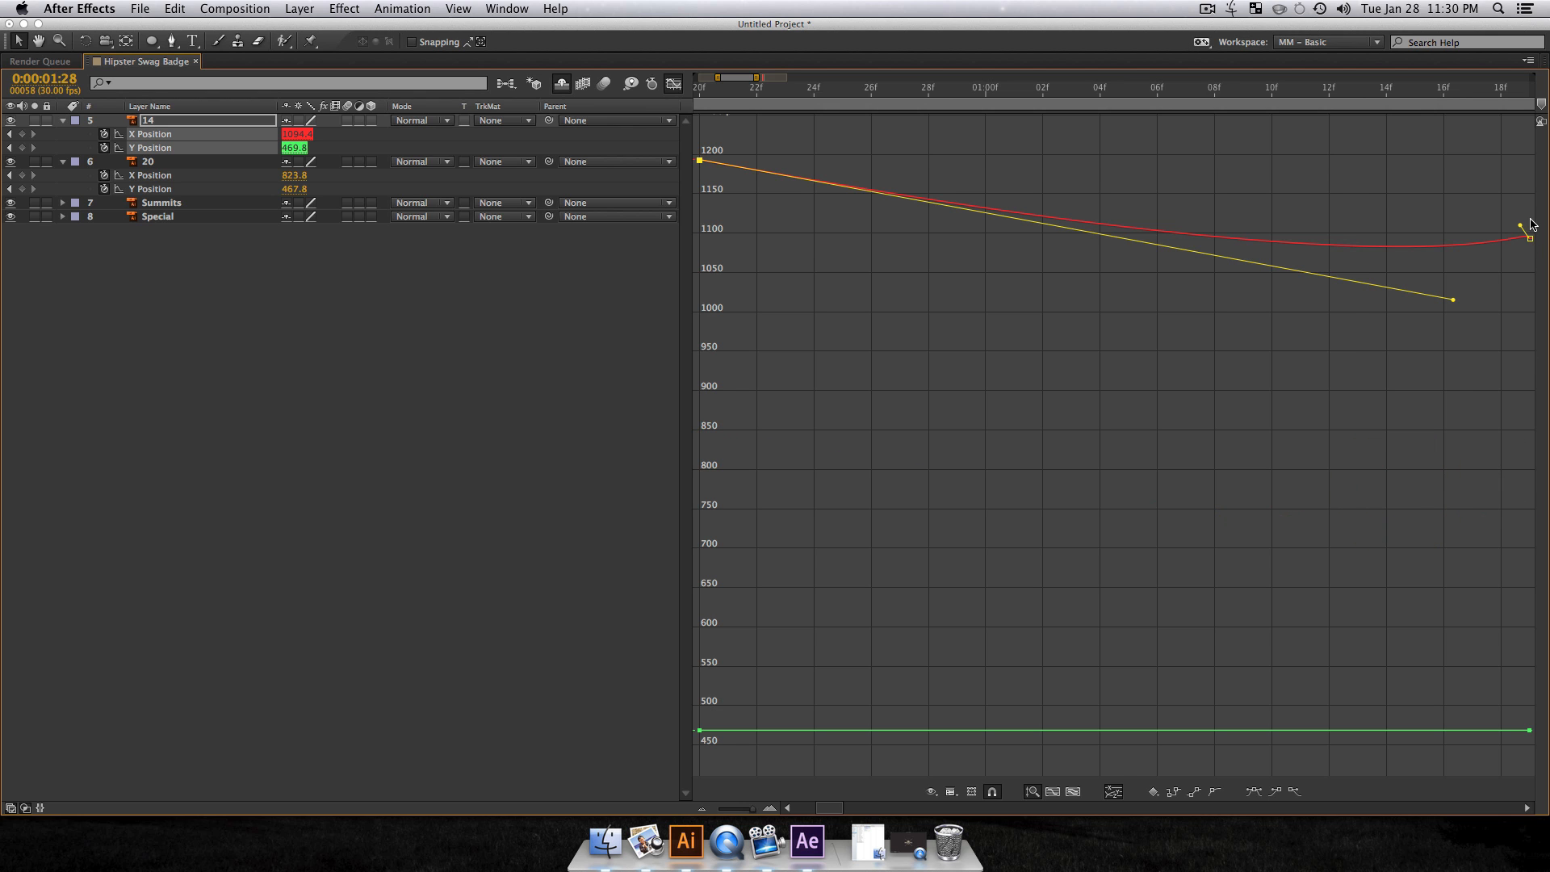
left_click_drag(1507, 233, 1451, 239)
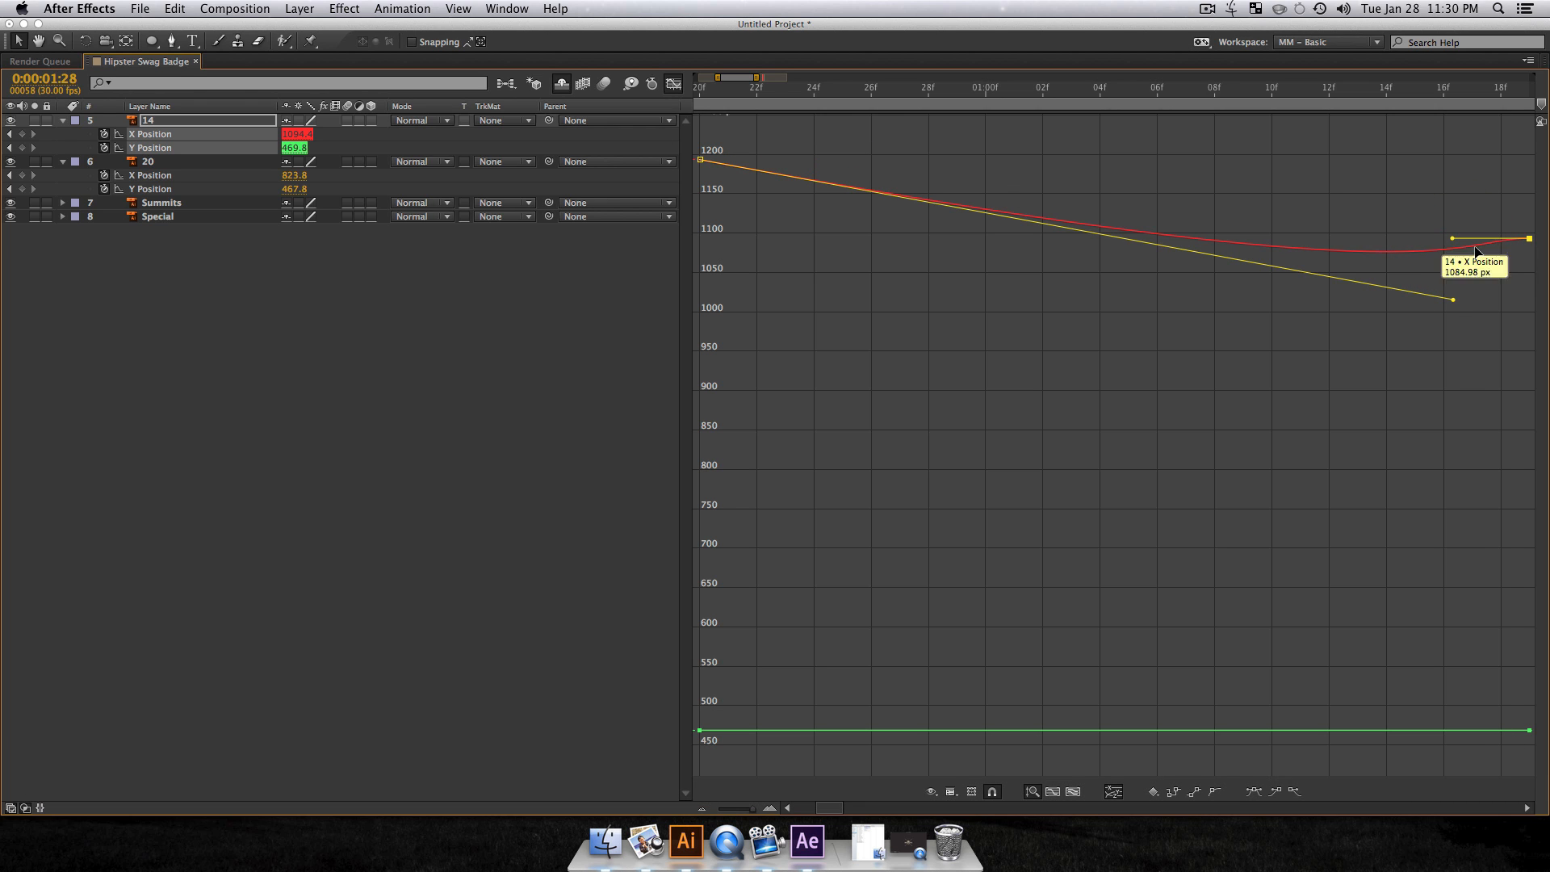
Step: In the speed graph, reshape the 14 layer's X Position curve to start at about -210 px/sec and ease smoothly to zero
left_click(951, 791)
left_click(972, 676)
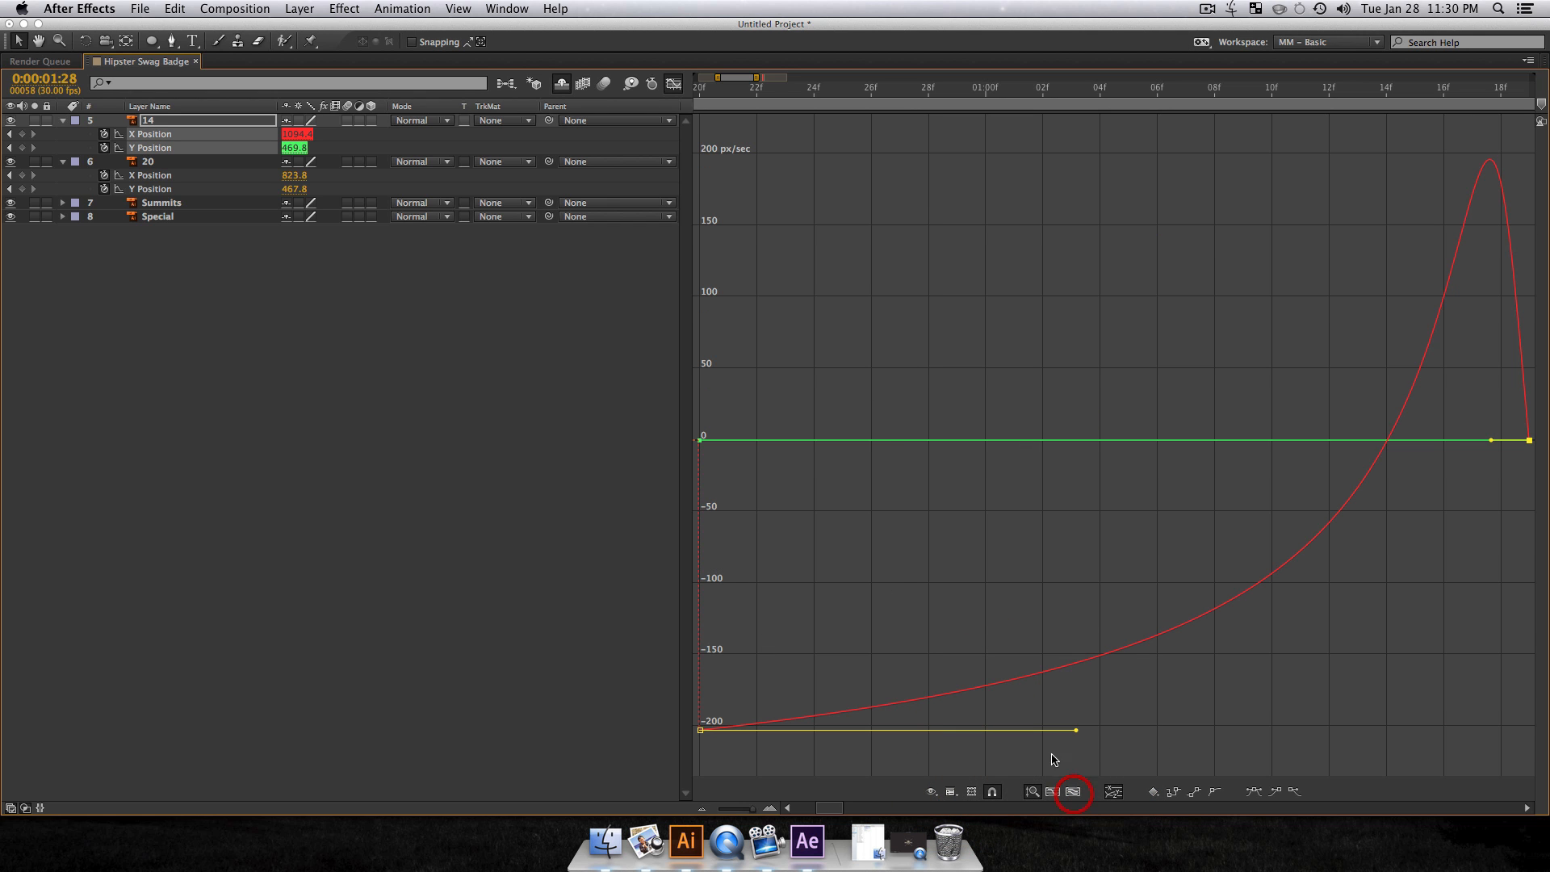
left_click(700, 730)
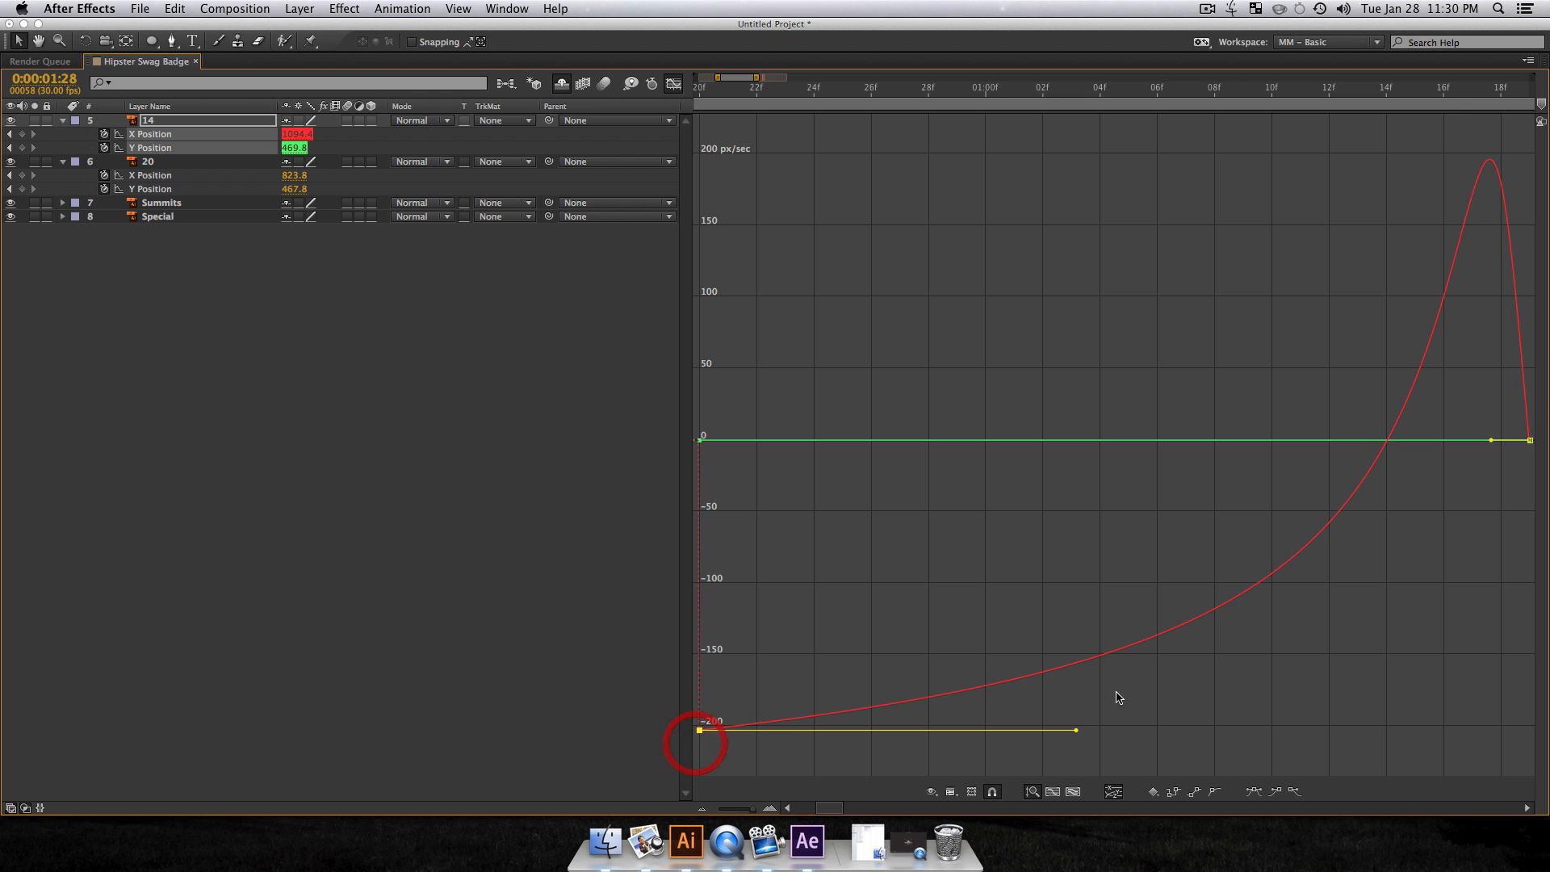
left_click_drag(1075, 735, 905, 741)
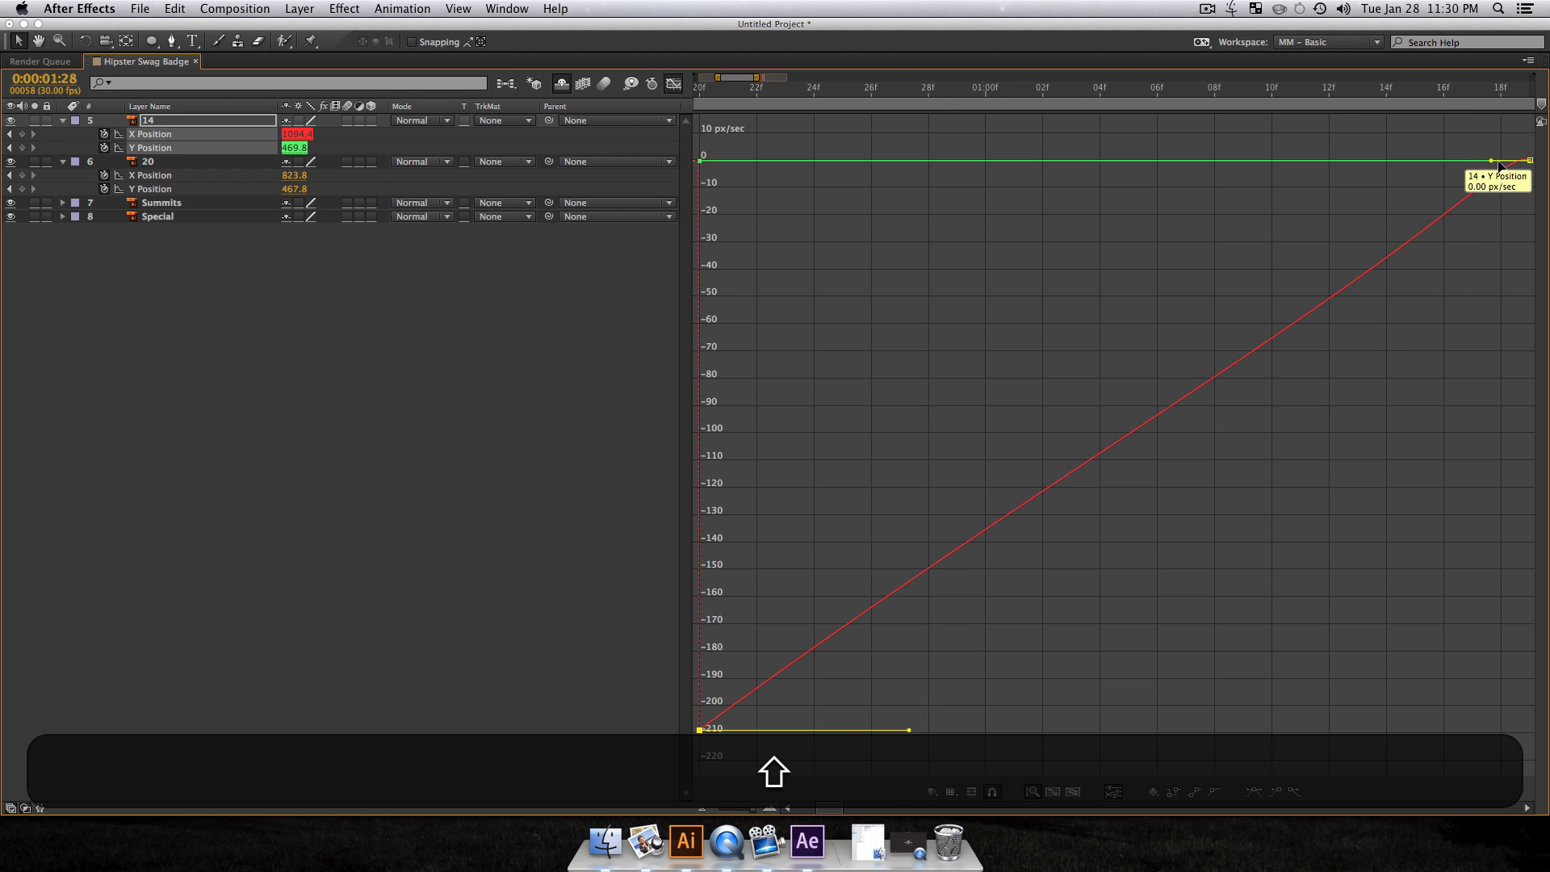
left_click_drag(1493, 161, 1365, 160)
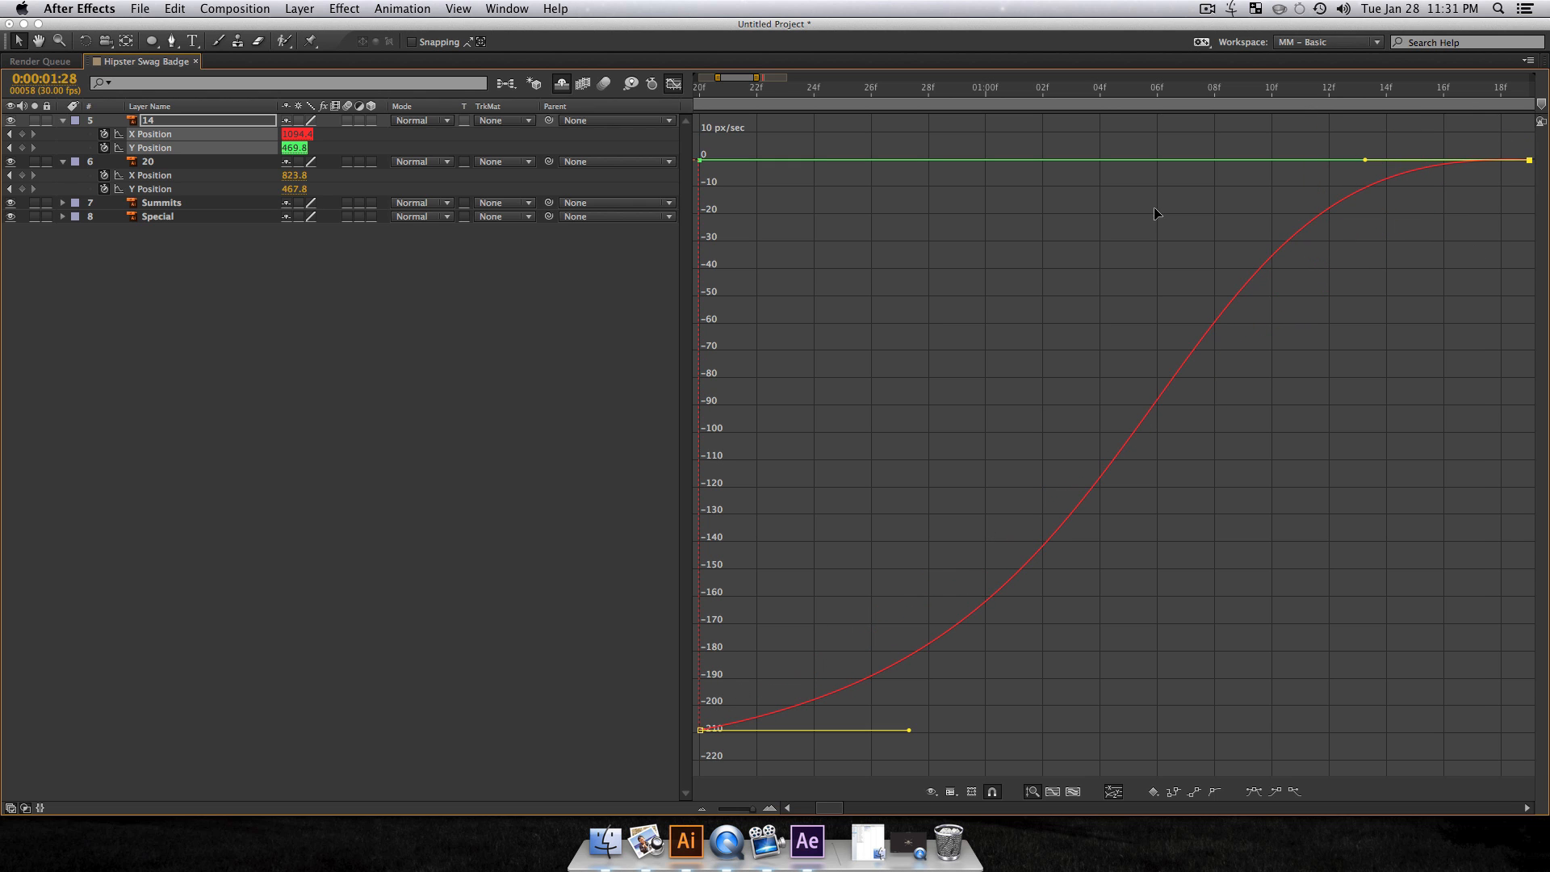
Step: Return to the normal layer view with the composition visible, and preview the slide-in of the 20 and 14
left_click(672, 85)
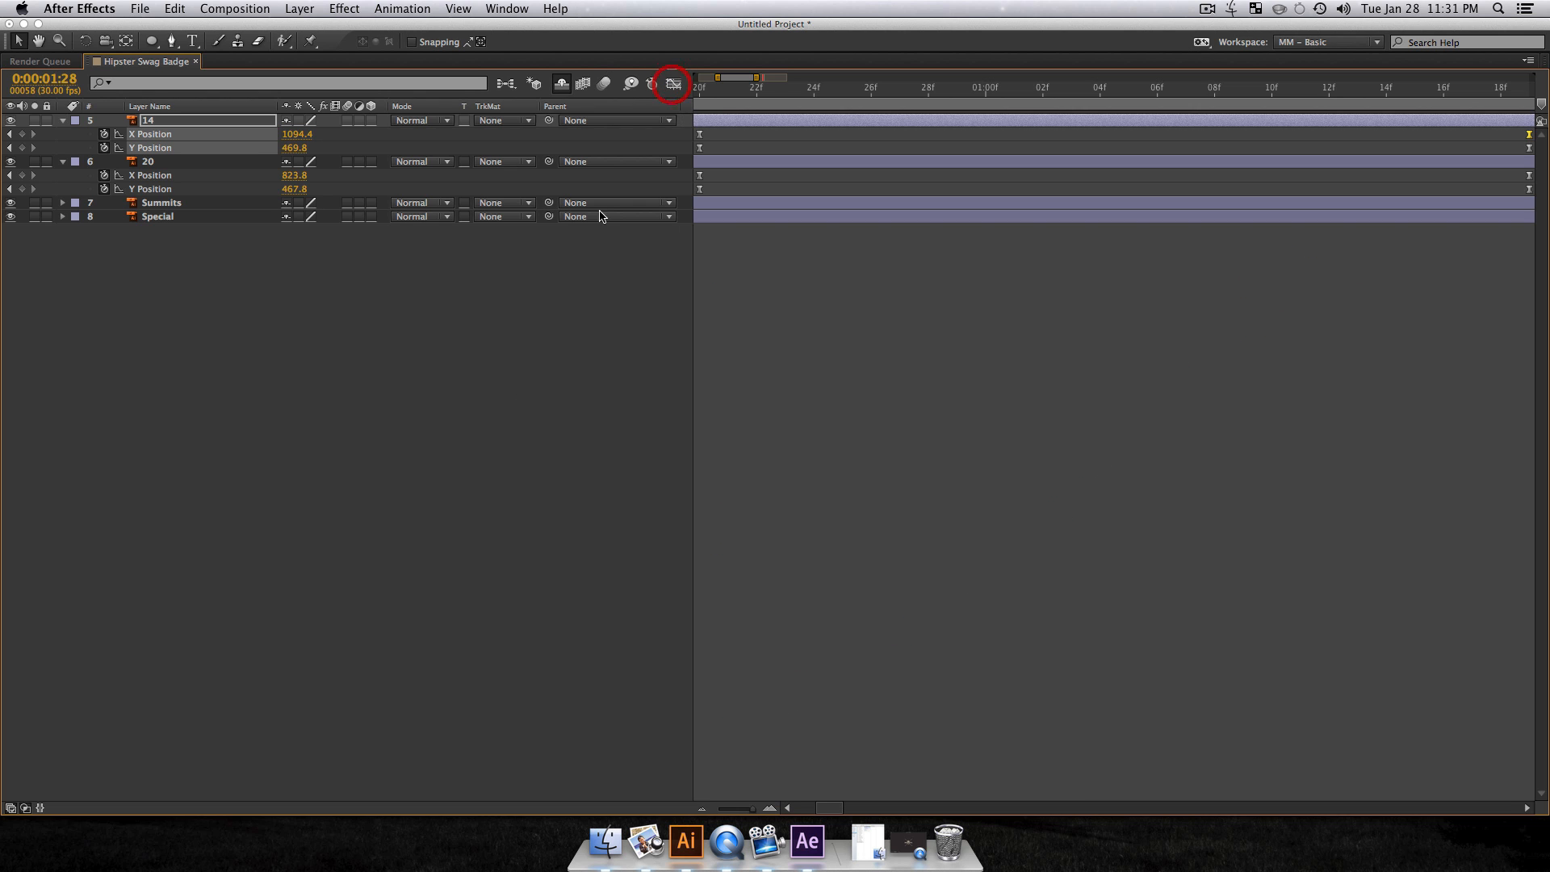
left_click(507, 415)
key("grave")
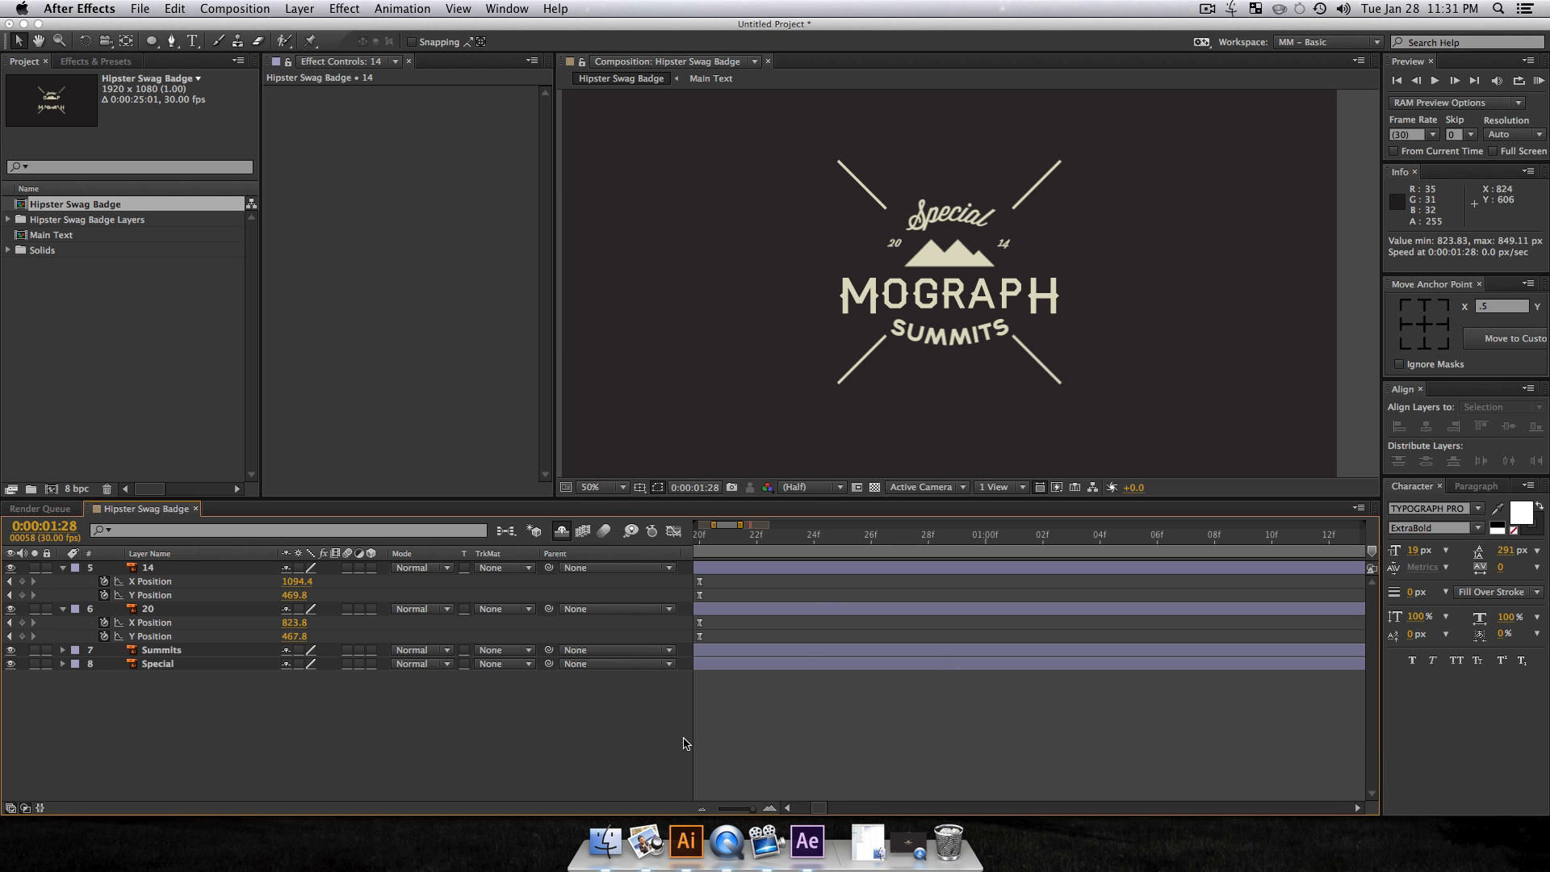
left_click_drag(818, 808, 730, 807)
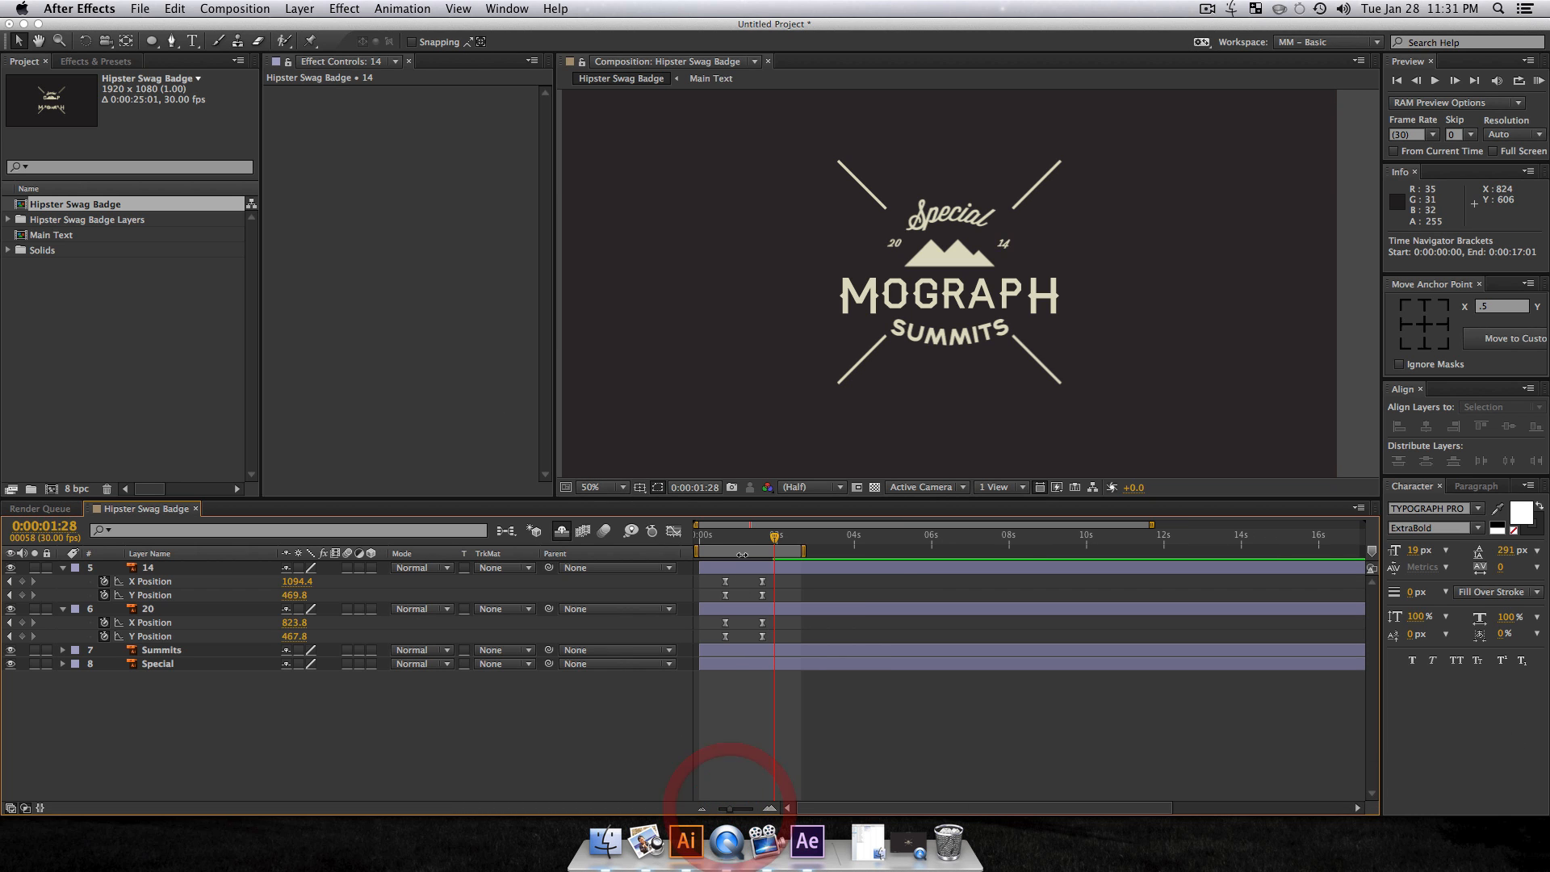
key("0")
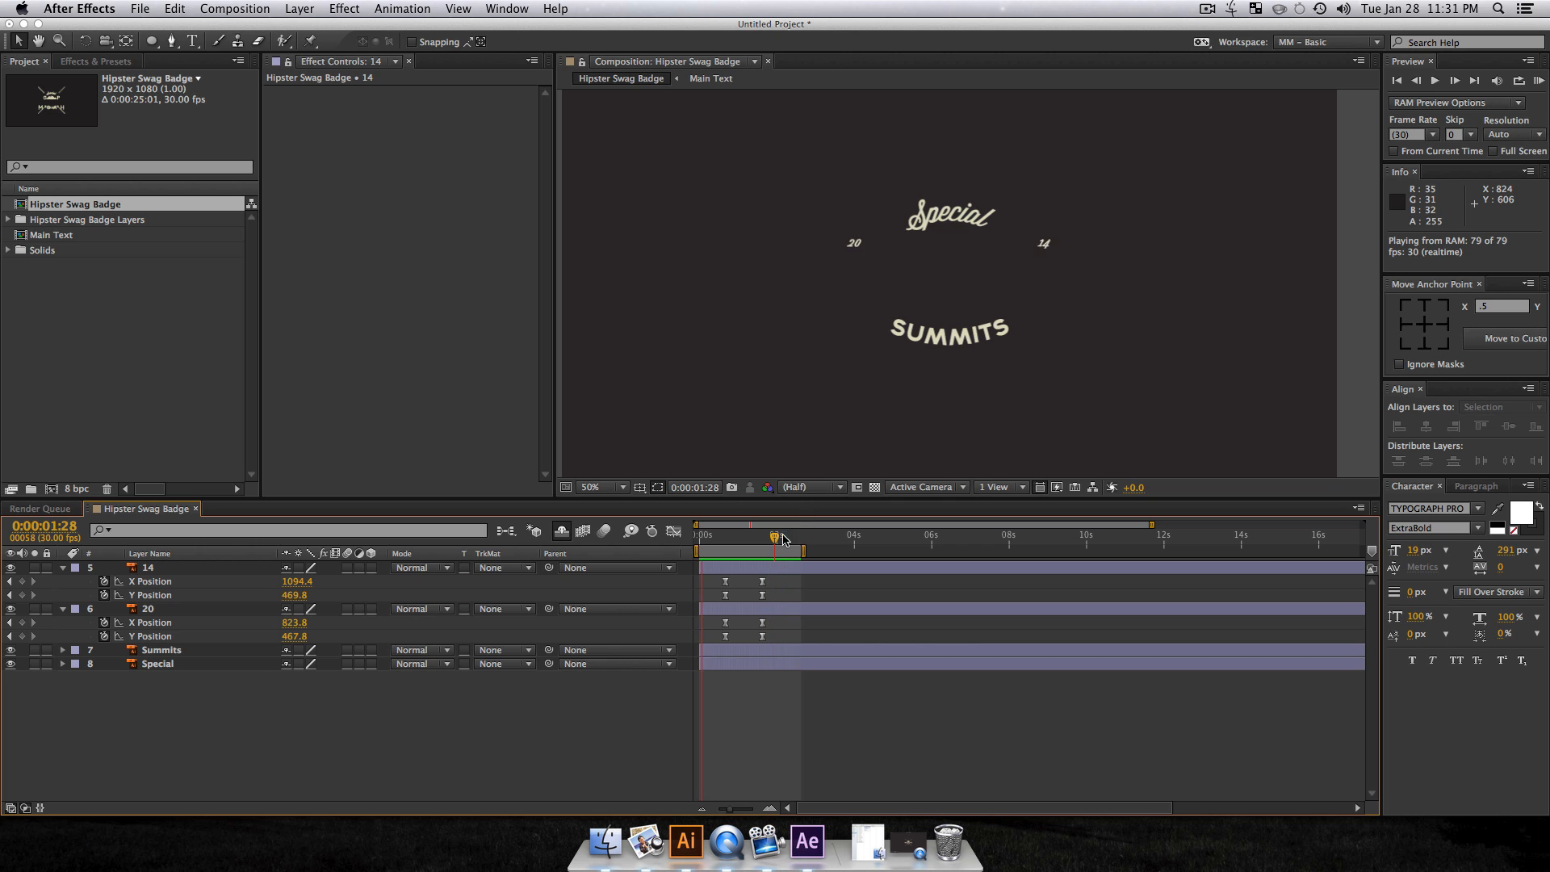
left_click(723, 539)
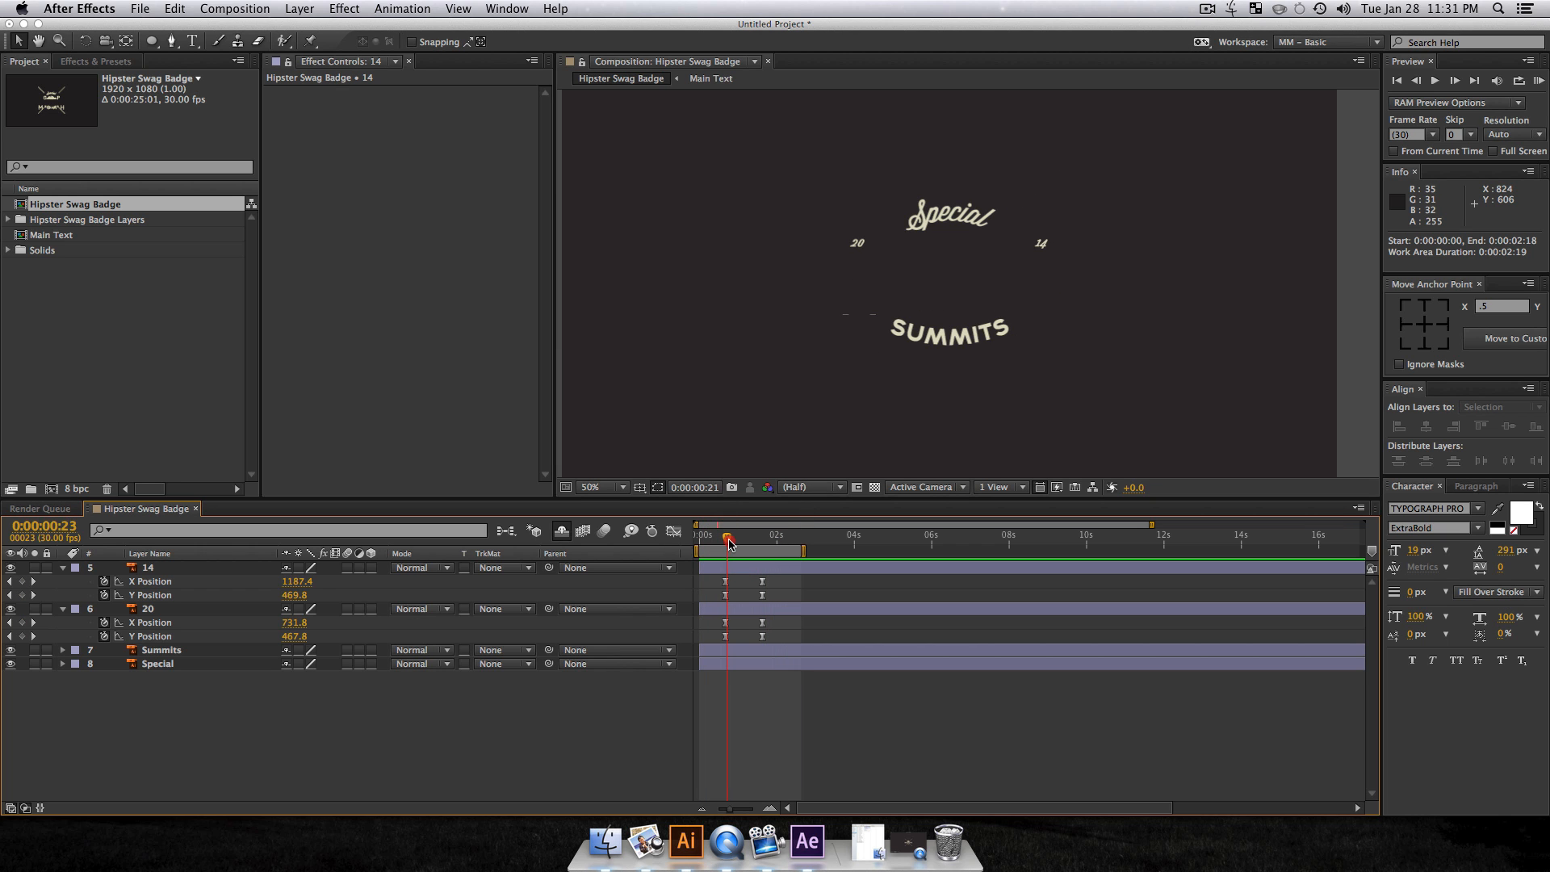
mouse_move(729, 543)
left_mouse_down()
mouse_move(768, 546)
mouse_move(737, 553)
mouse_move(761, 557)
mouse_move(740, 562)
mouse_move(768, 572)
mouse_move(737, 576)
mouse_move(757, 587)
mouse_move(752, 552)
left_mouse_up()
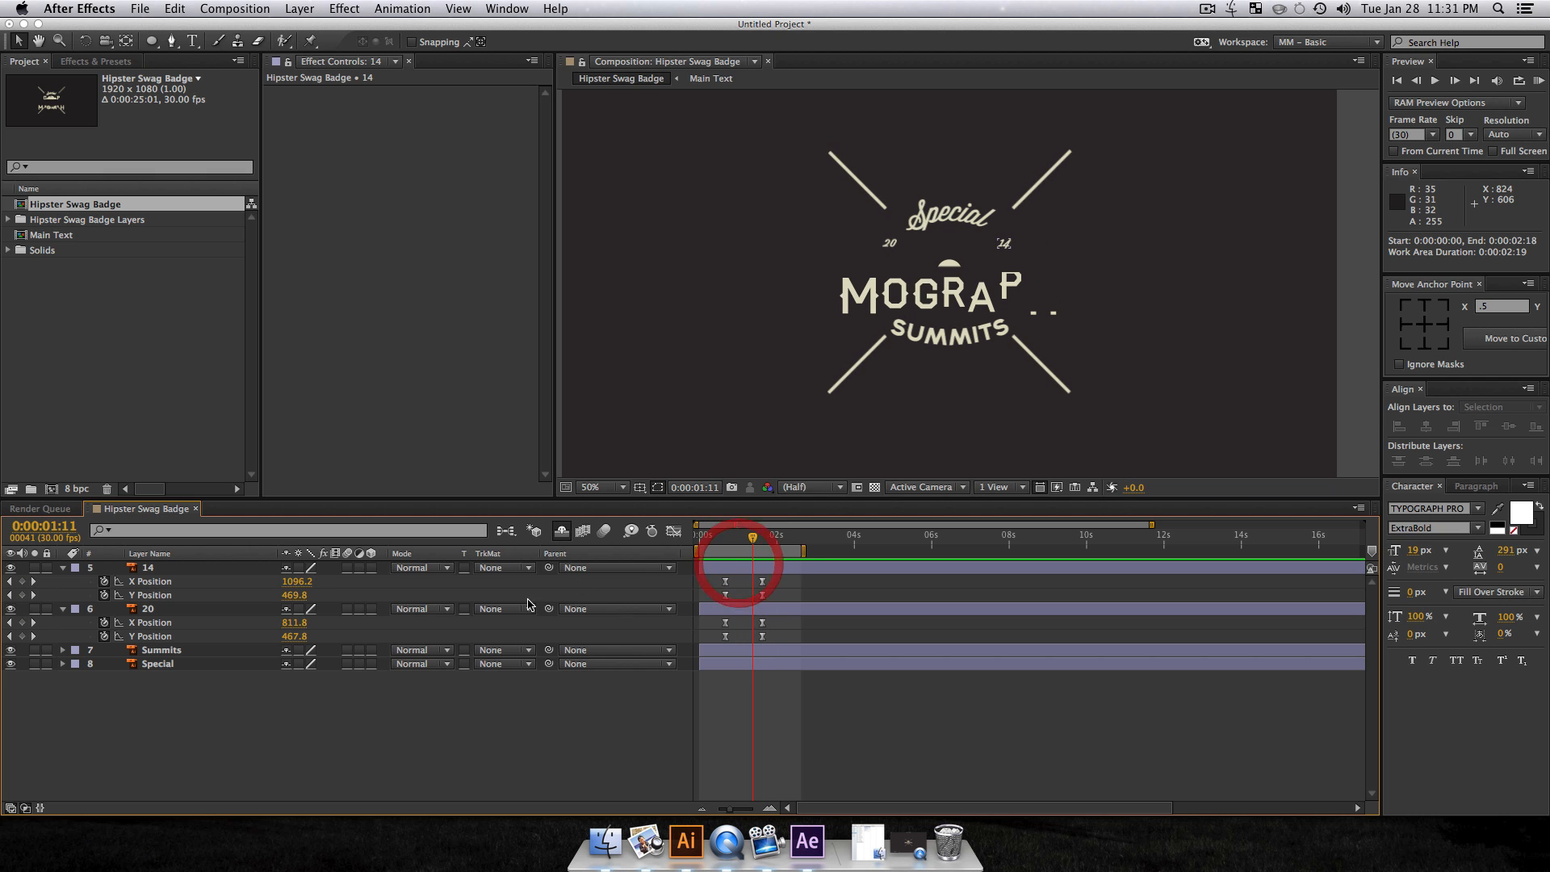
Step: Reopen the Graph Editor in a maximized timeline with no layer property selected
left_click(147, 594)
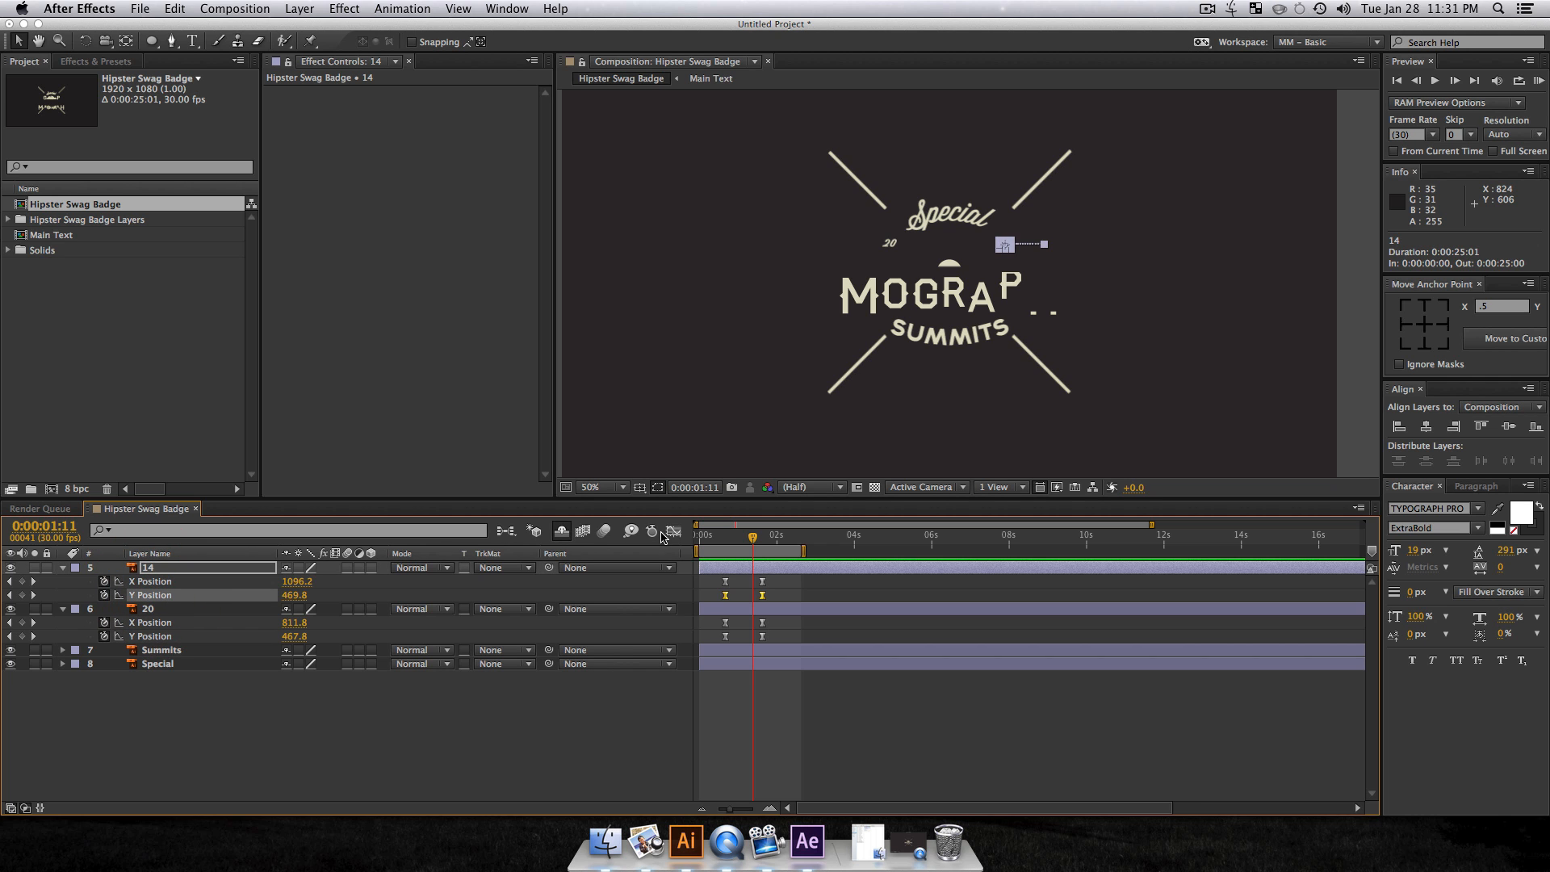
left_click(671, 532)
left_click(565, 767)
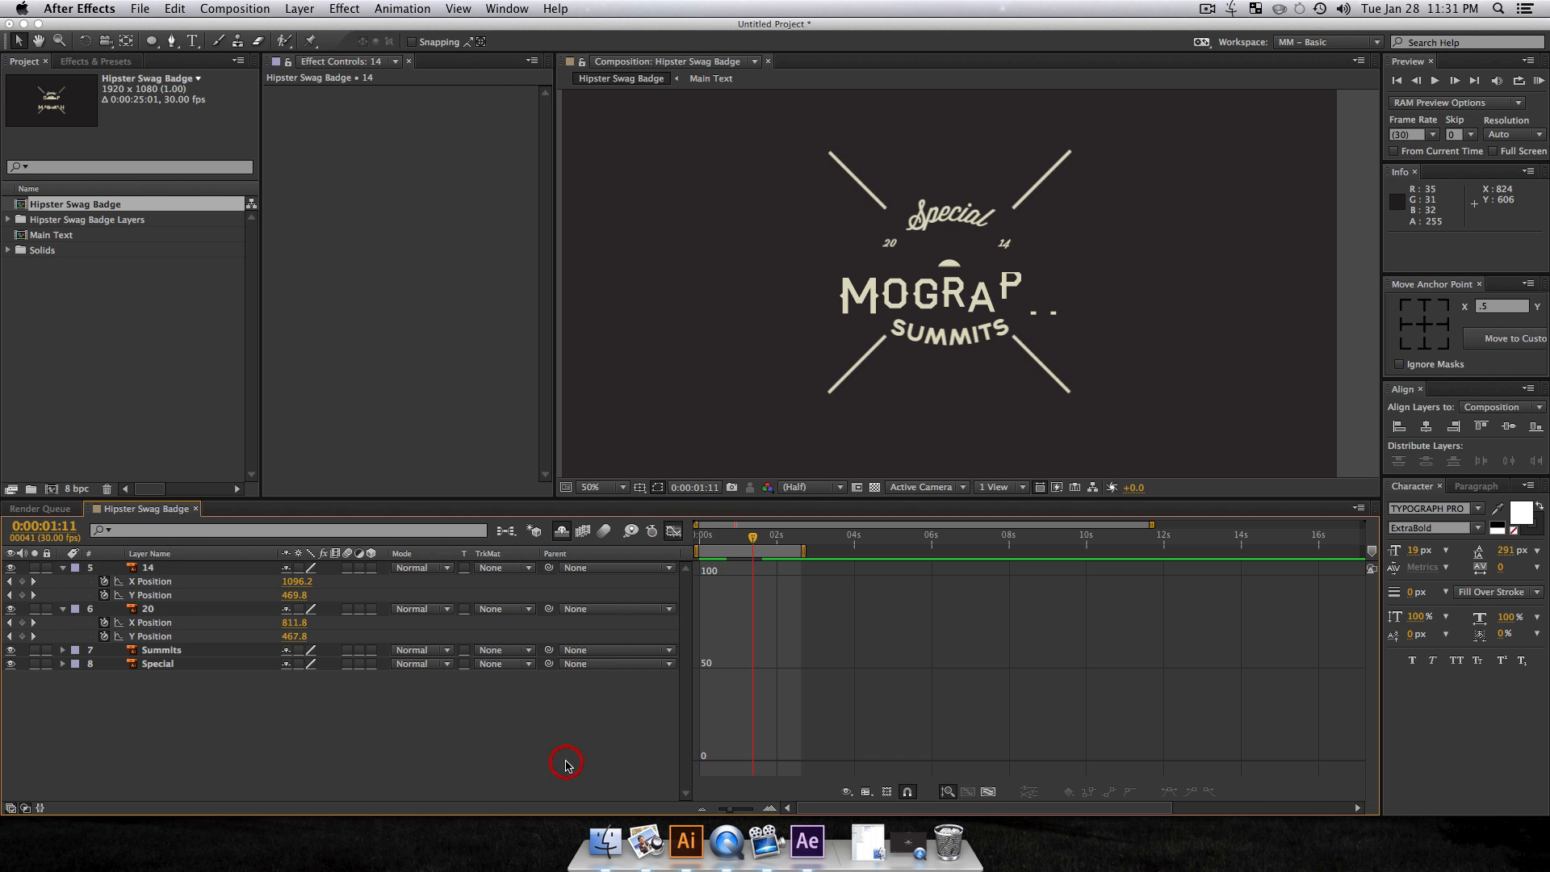
key("grave")
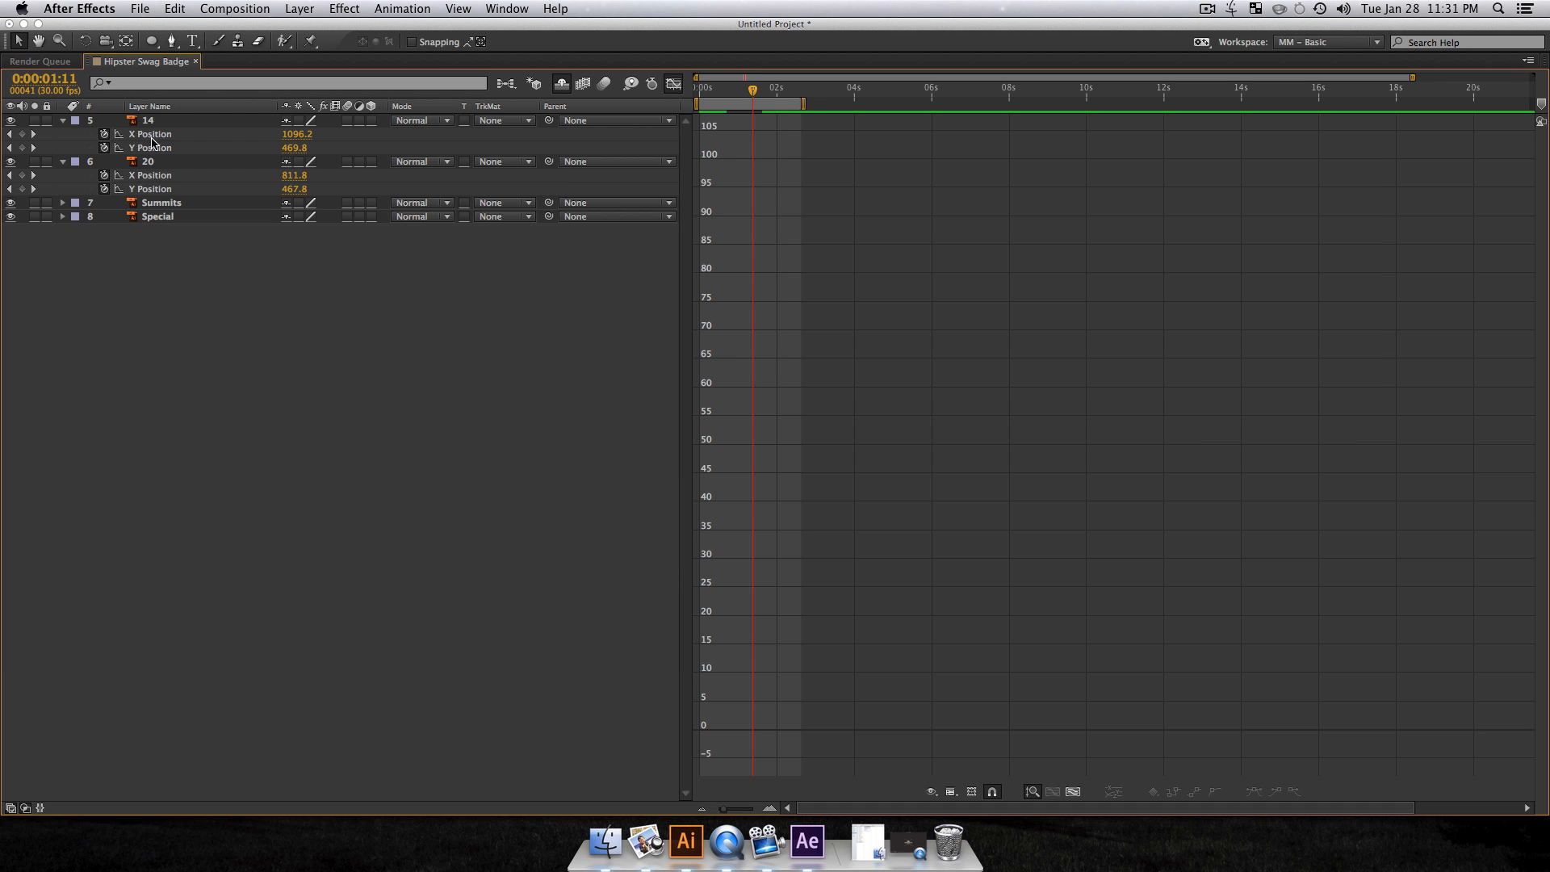
Step: Fit the 14 layer's X Position speed curve and lengthen its first keyframe's level handle to about 01:00f, keeping about -210 px/sec
left_click(150, 134)
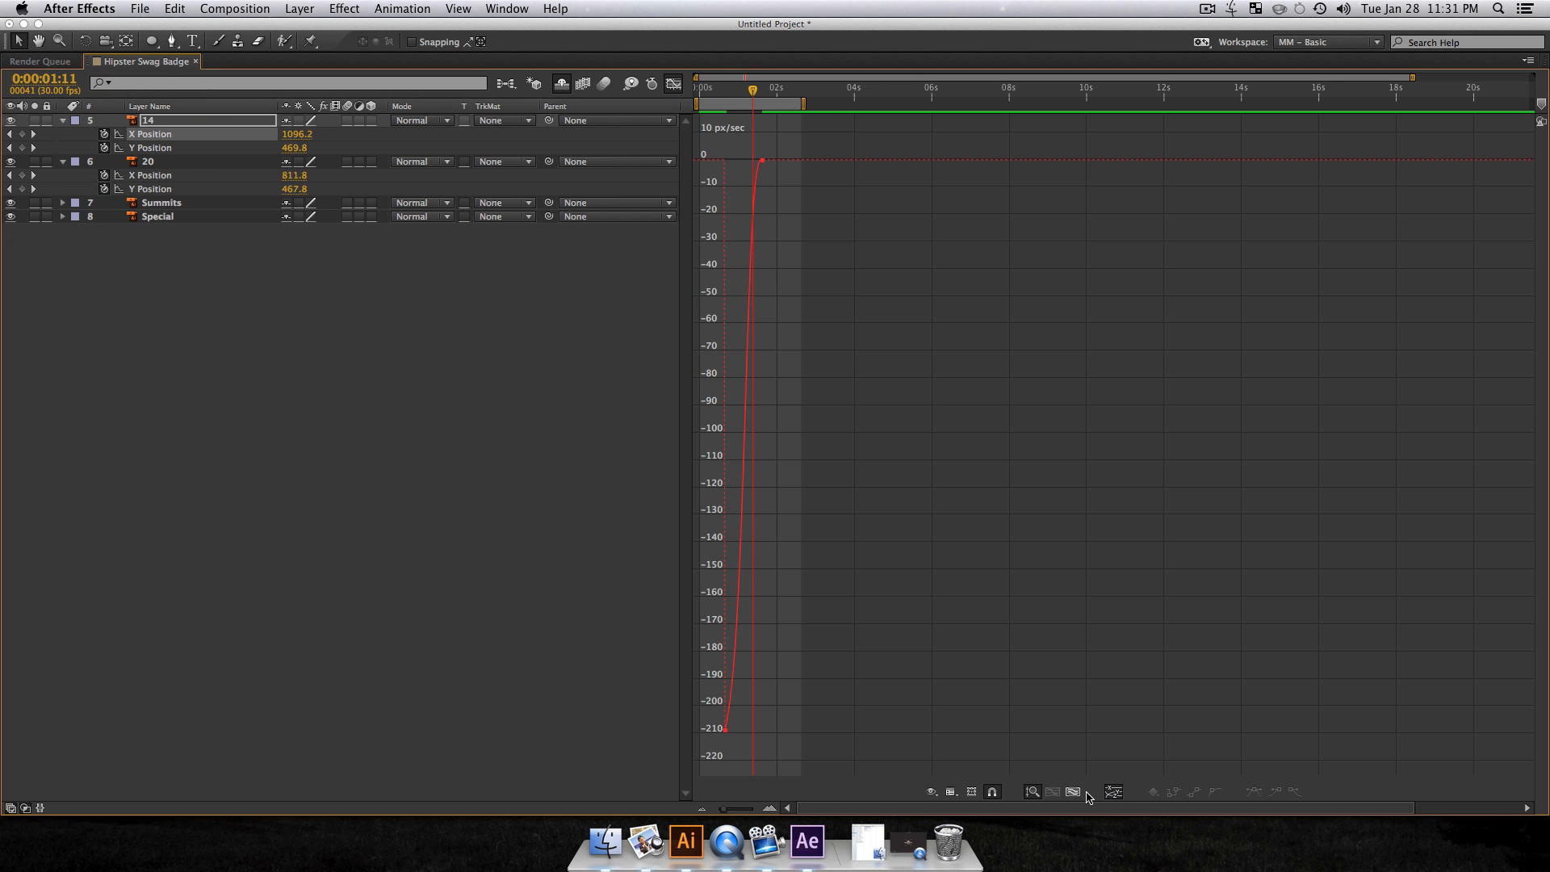
left_click(1073, 791)
left_click_drag(796, 743, 647, 708)
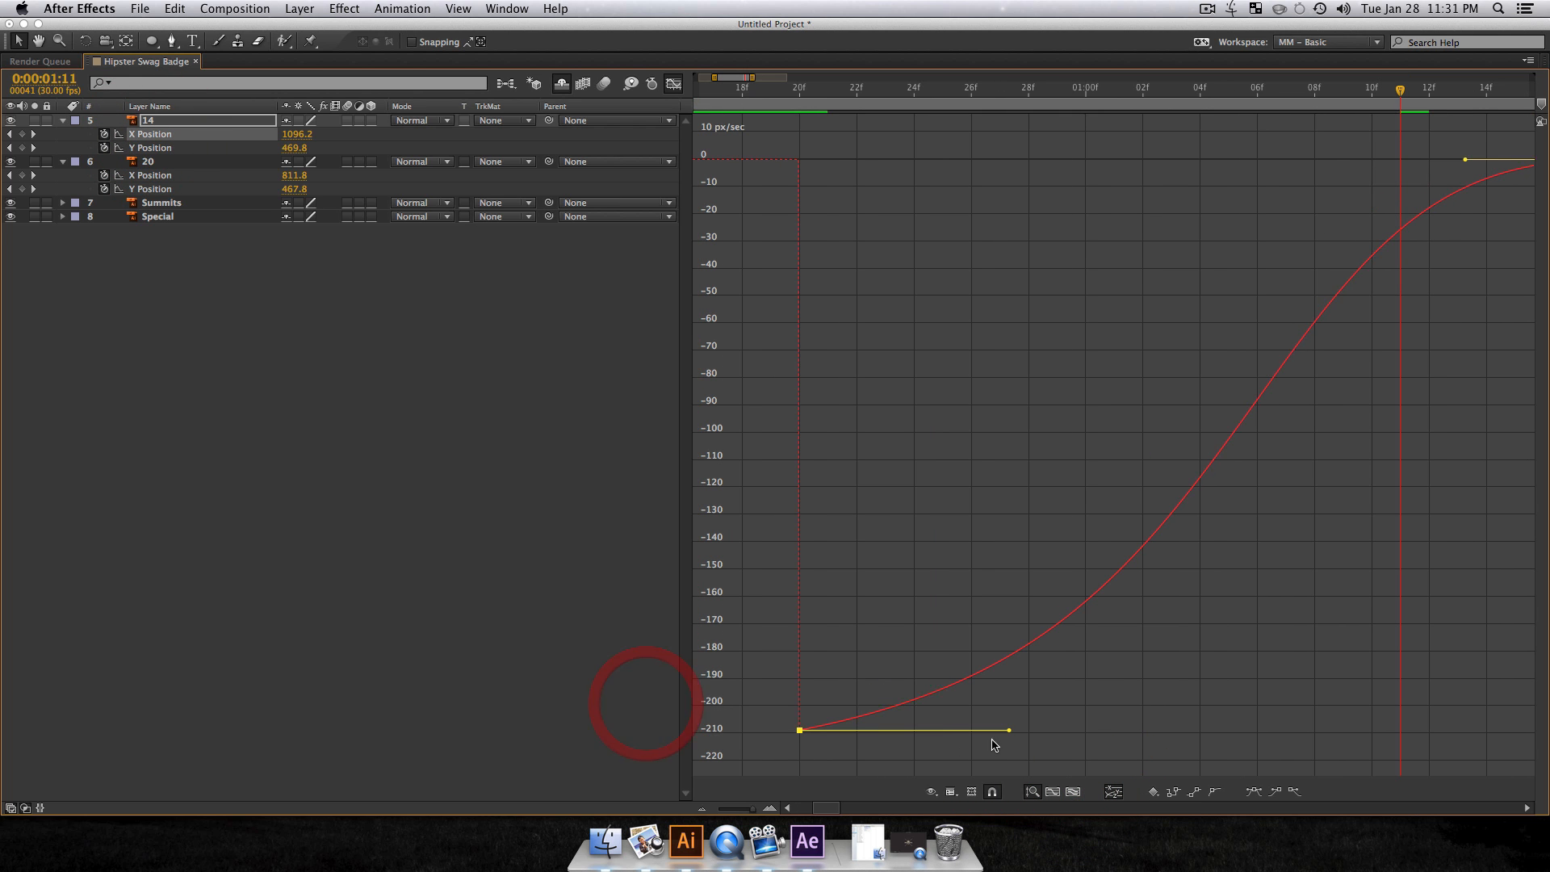
left_click_drag(1008, 732, 1104, 709)
key("super+z")
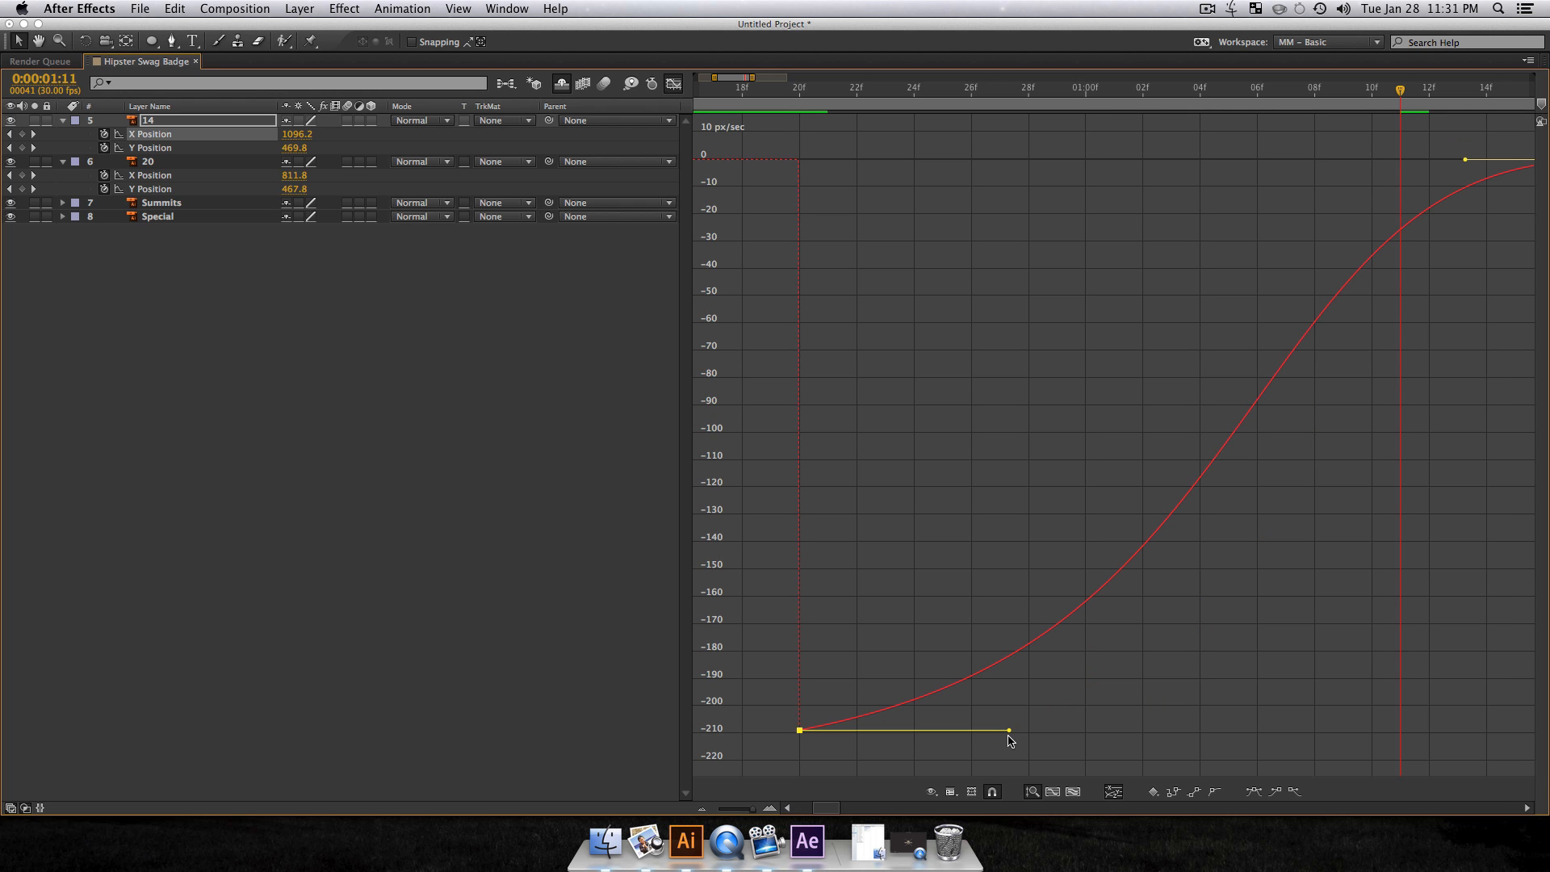
key("shift")
left_click_drag(1010, 732, 1090, 730)
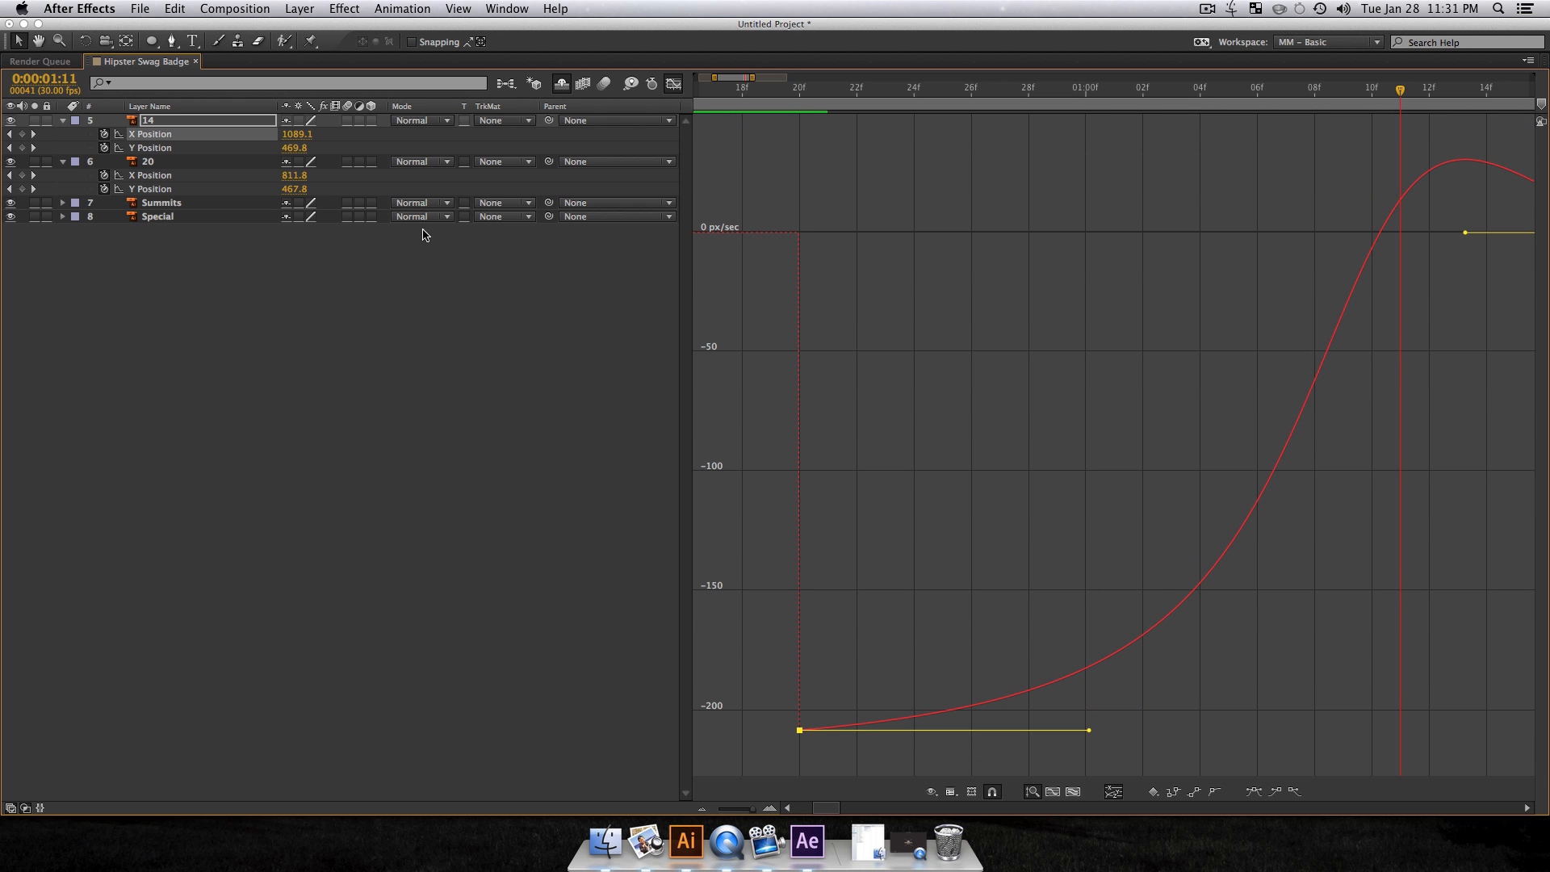
Step: Lengthen the level outgoing handle of the 20 layer's first X Position keyframe to about frame 29, keeping about 250 px/sec
left_click(150, 189)
left_click(148, 175)
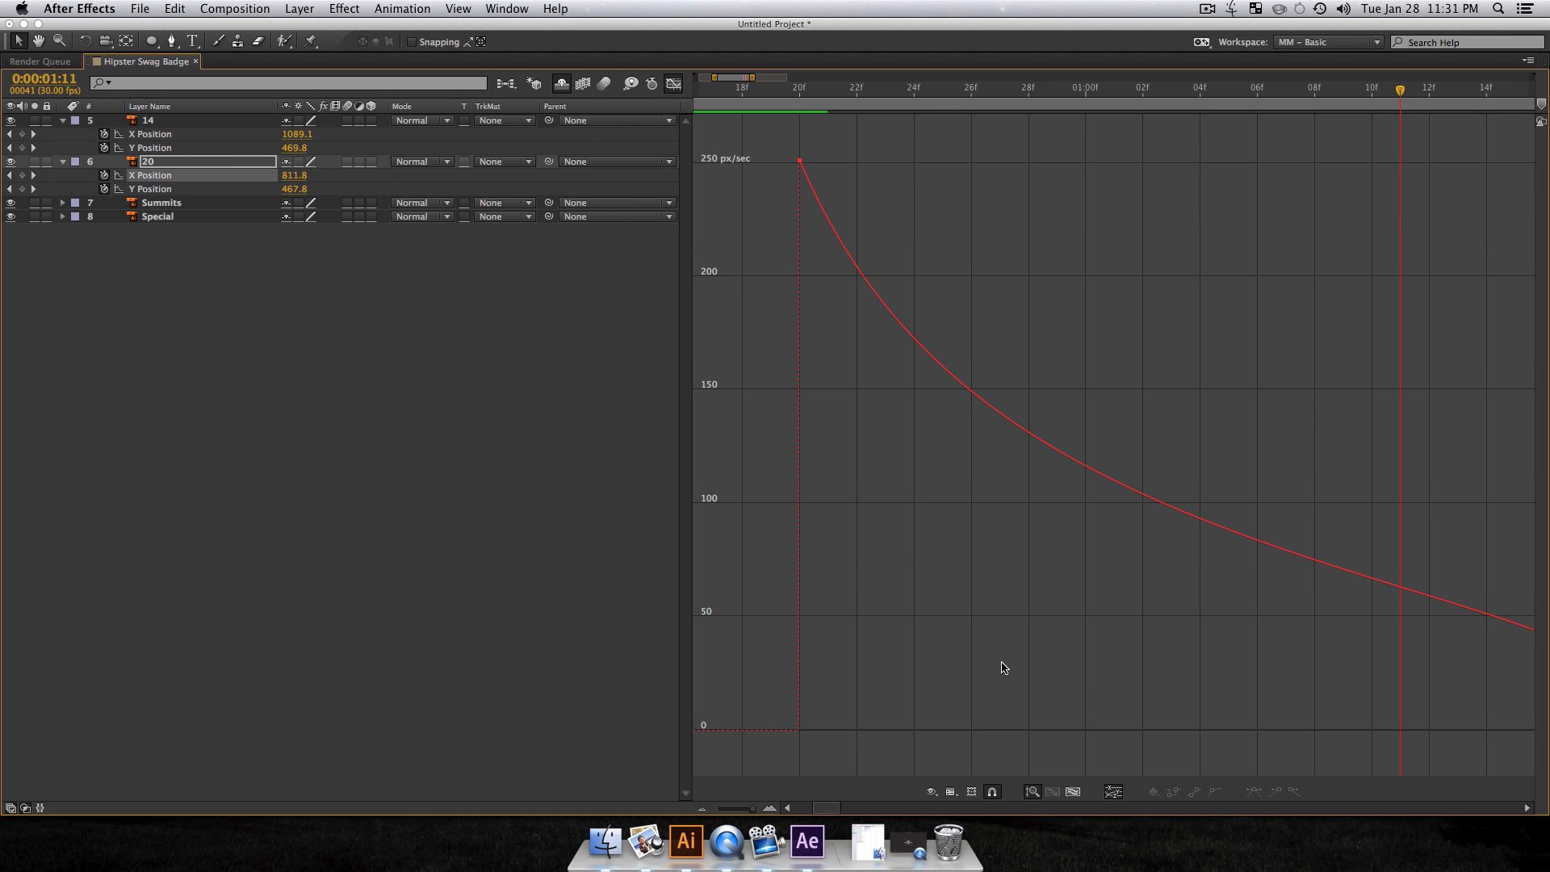
left_click(1071, 792)
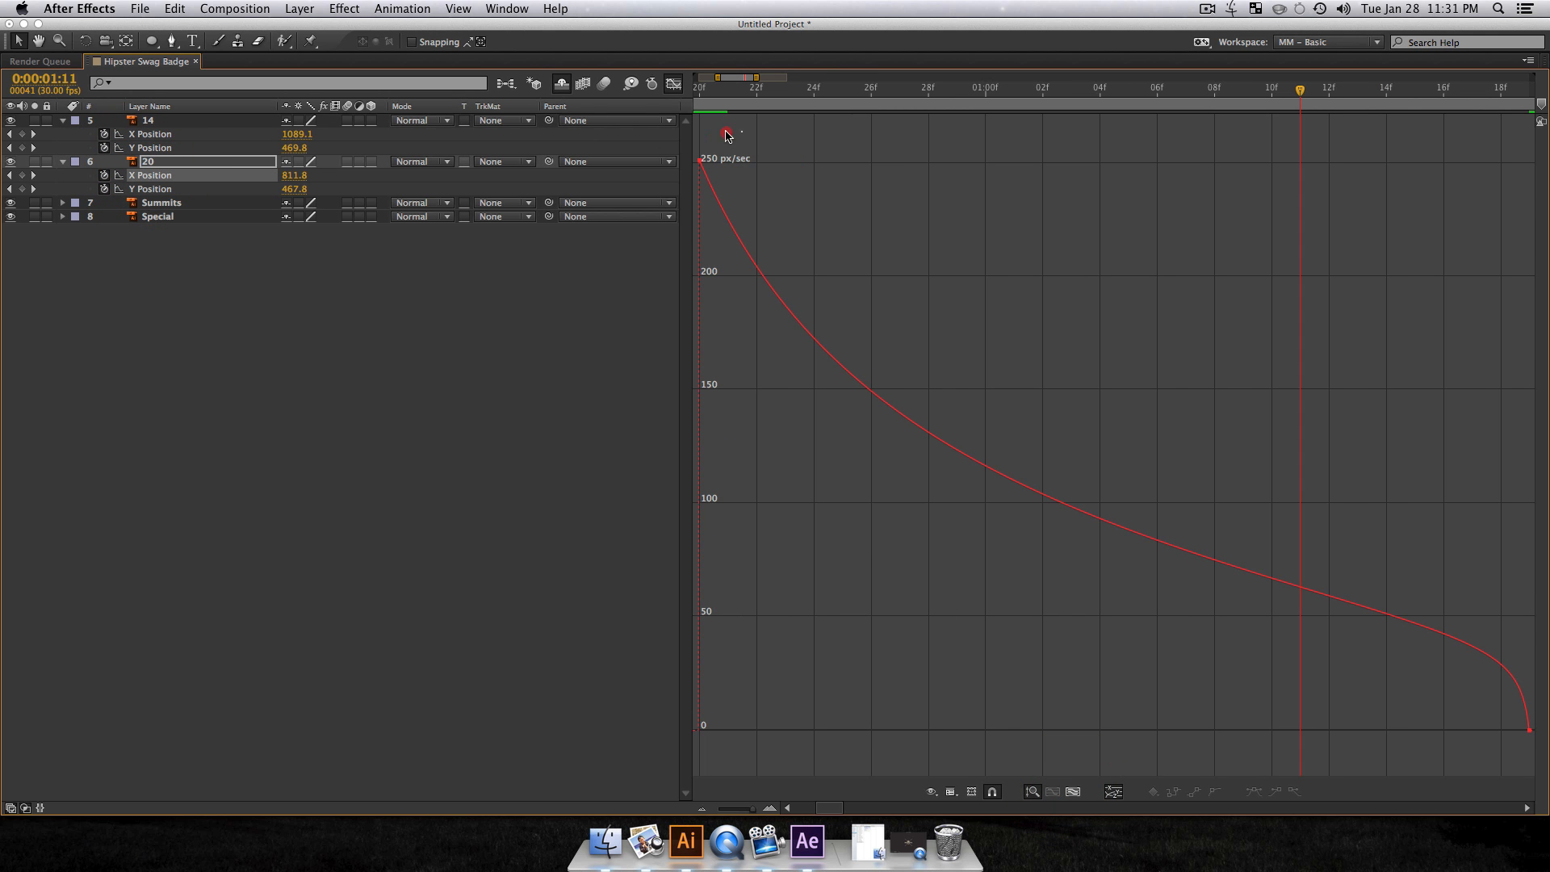
left_click_drag(727, 134, 686, 190)
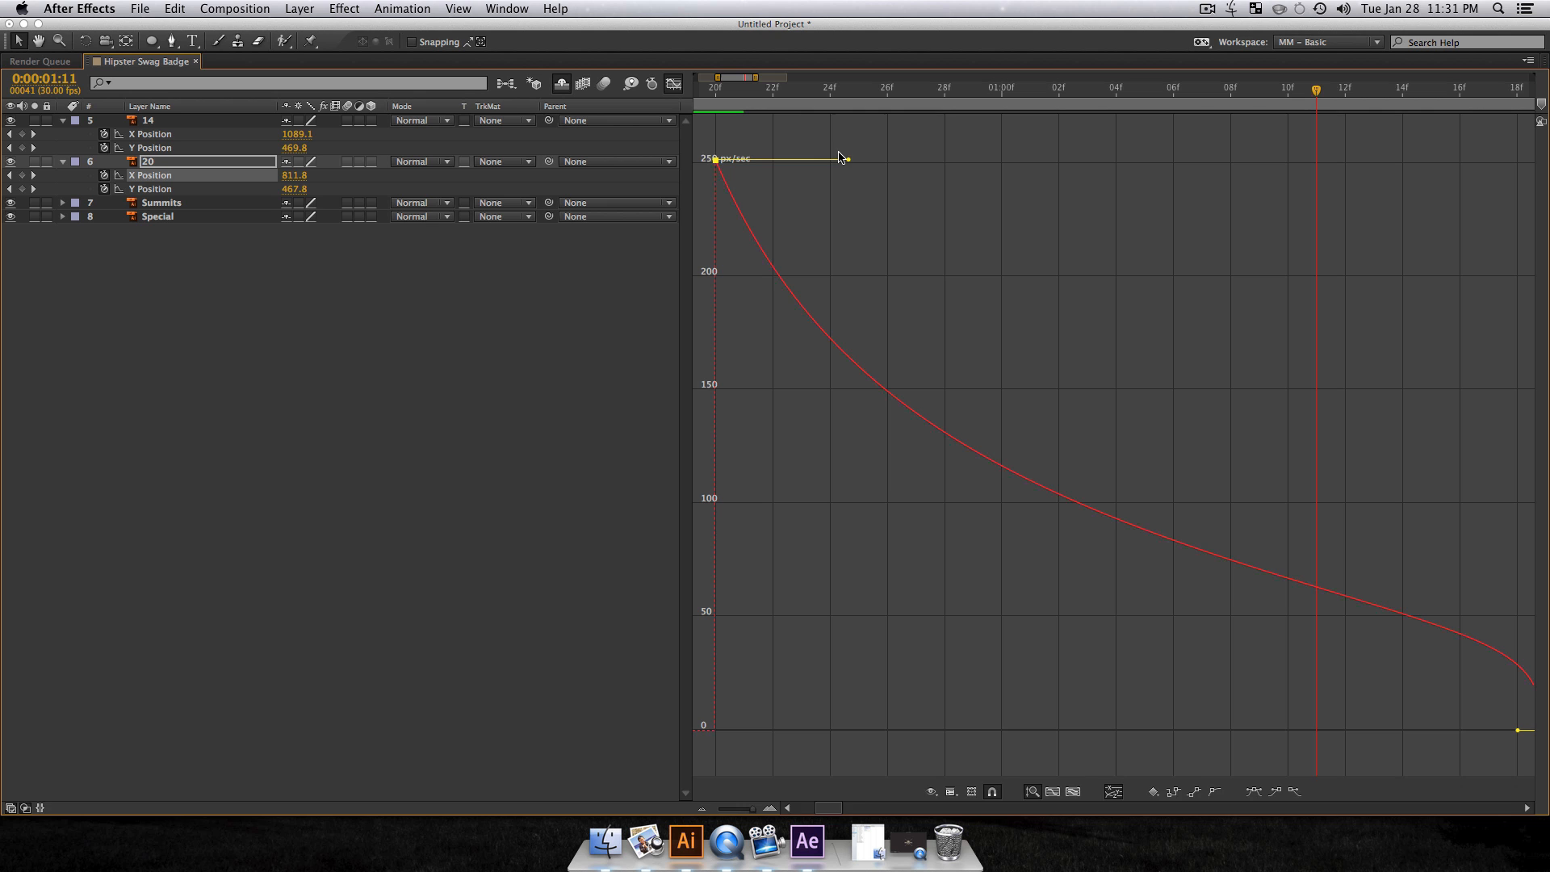
left_click_drag(840, 158, 967, 158)
Step: Return to the normal layer view with the composition visible, preview the slide-in of the numbers, and scrub to 0:00:01:18
left_click(673, 83)
left_click(453, 405)
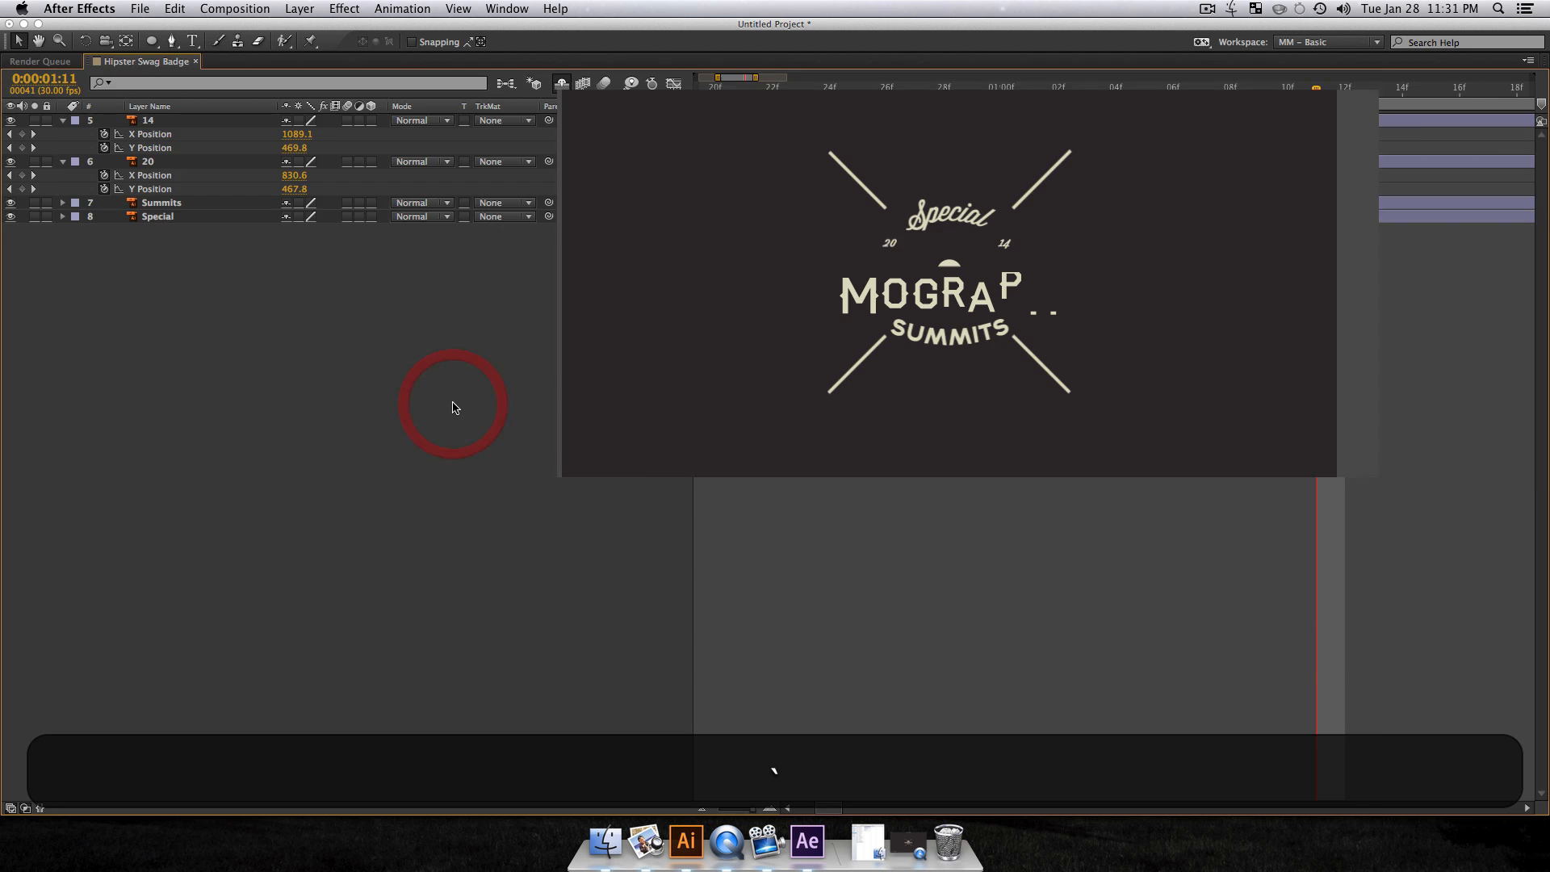
key("space")
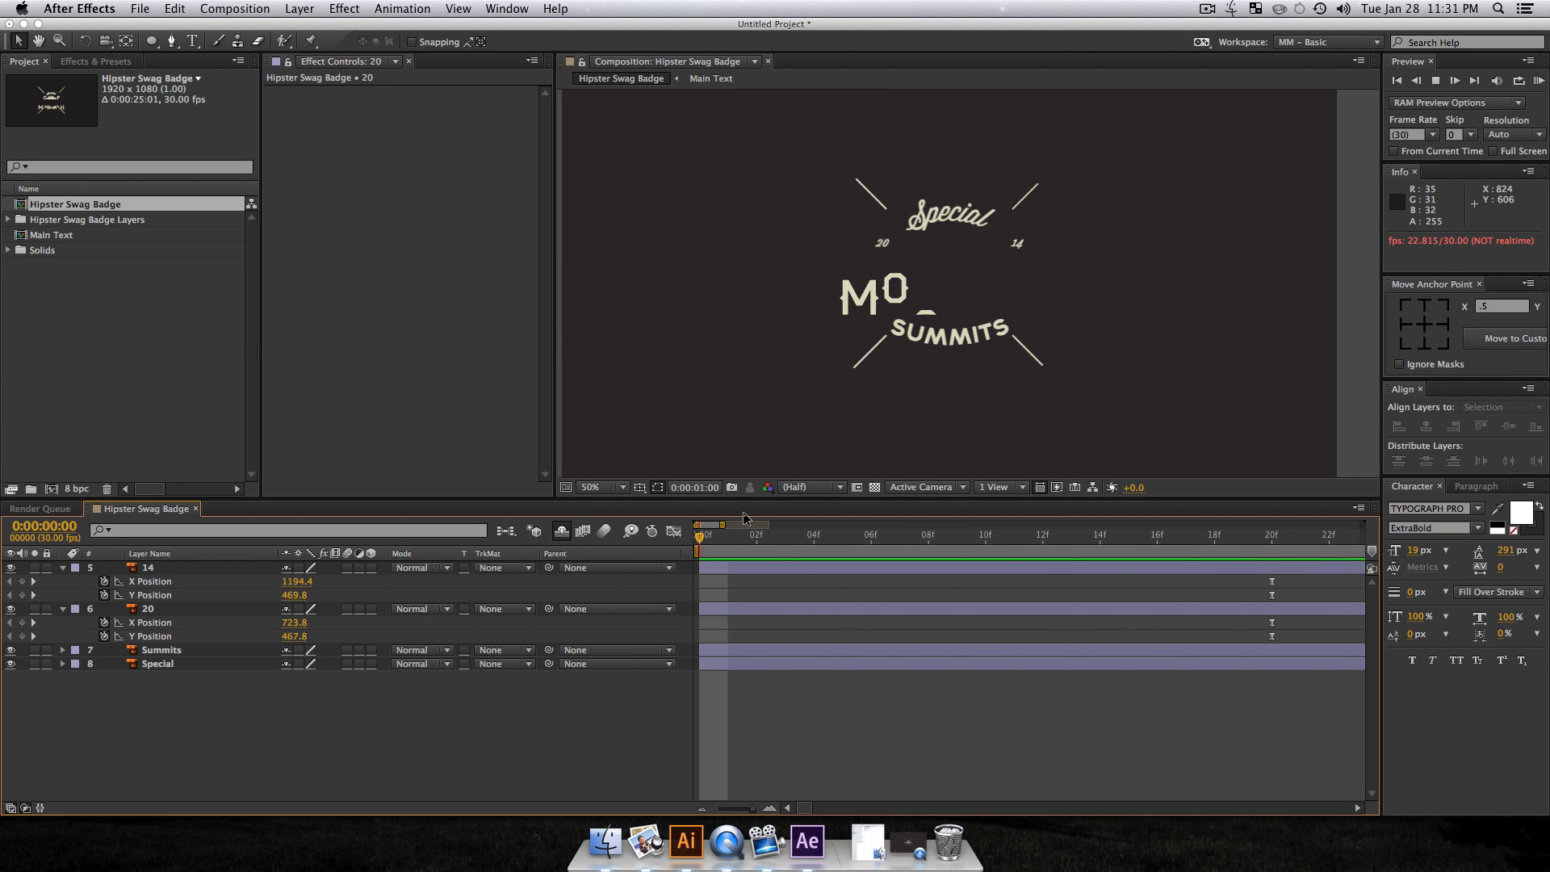
key("space")
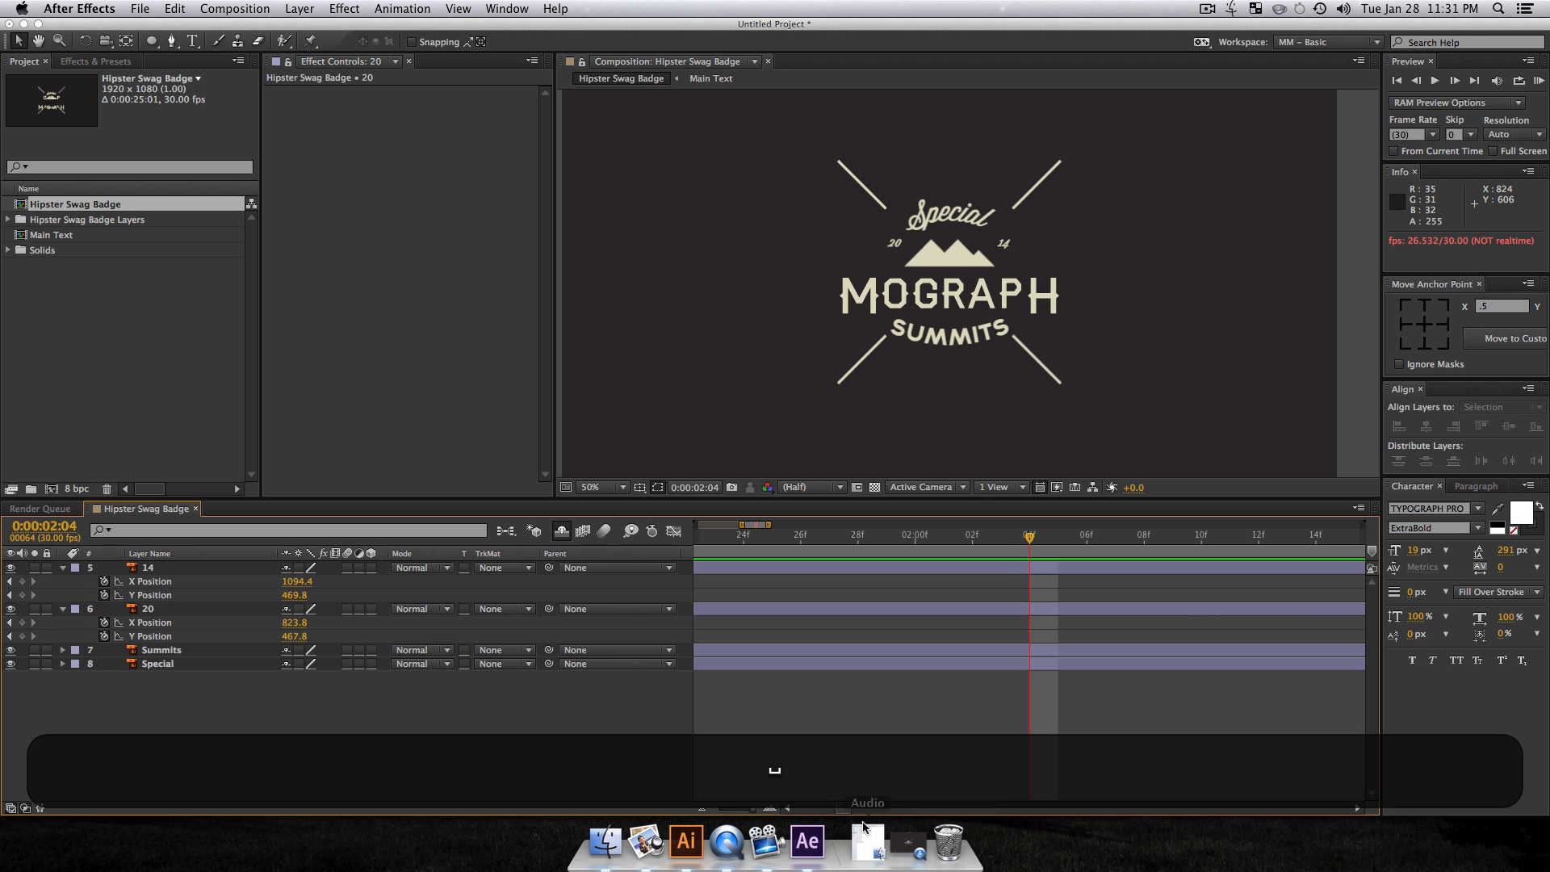
left_click(729, 808)
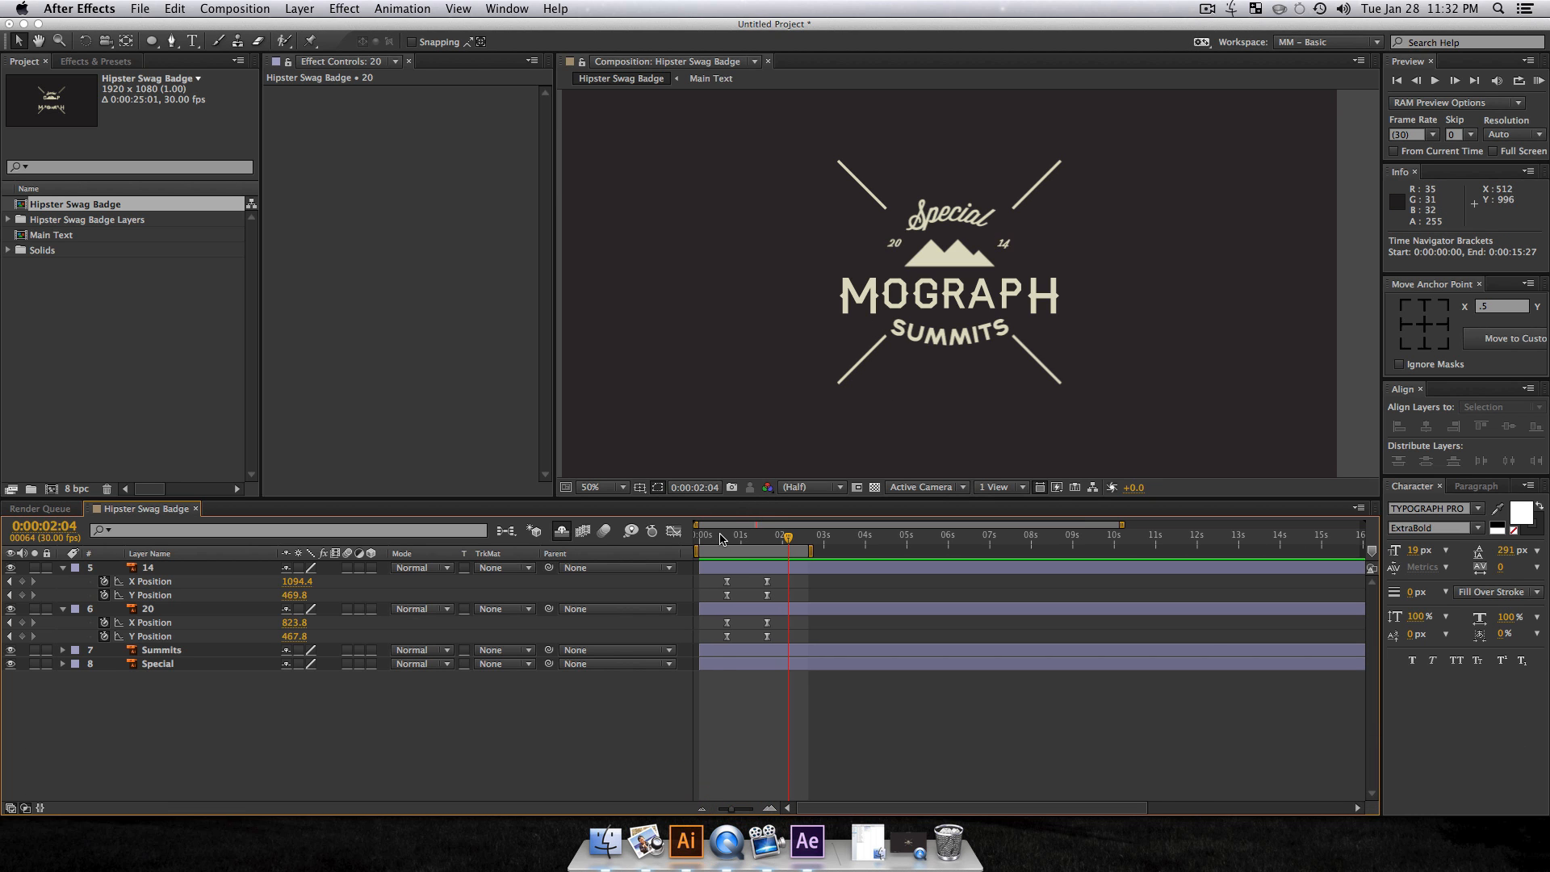
left_click_drag(720, 538, 769, 555)
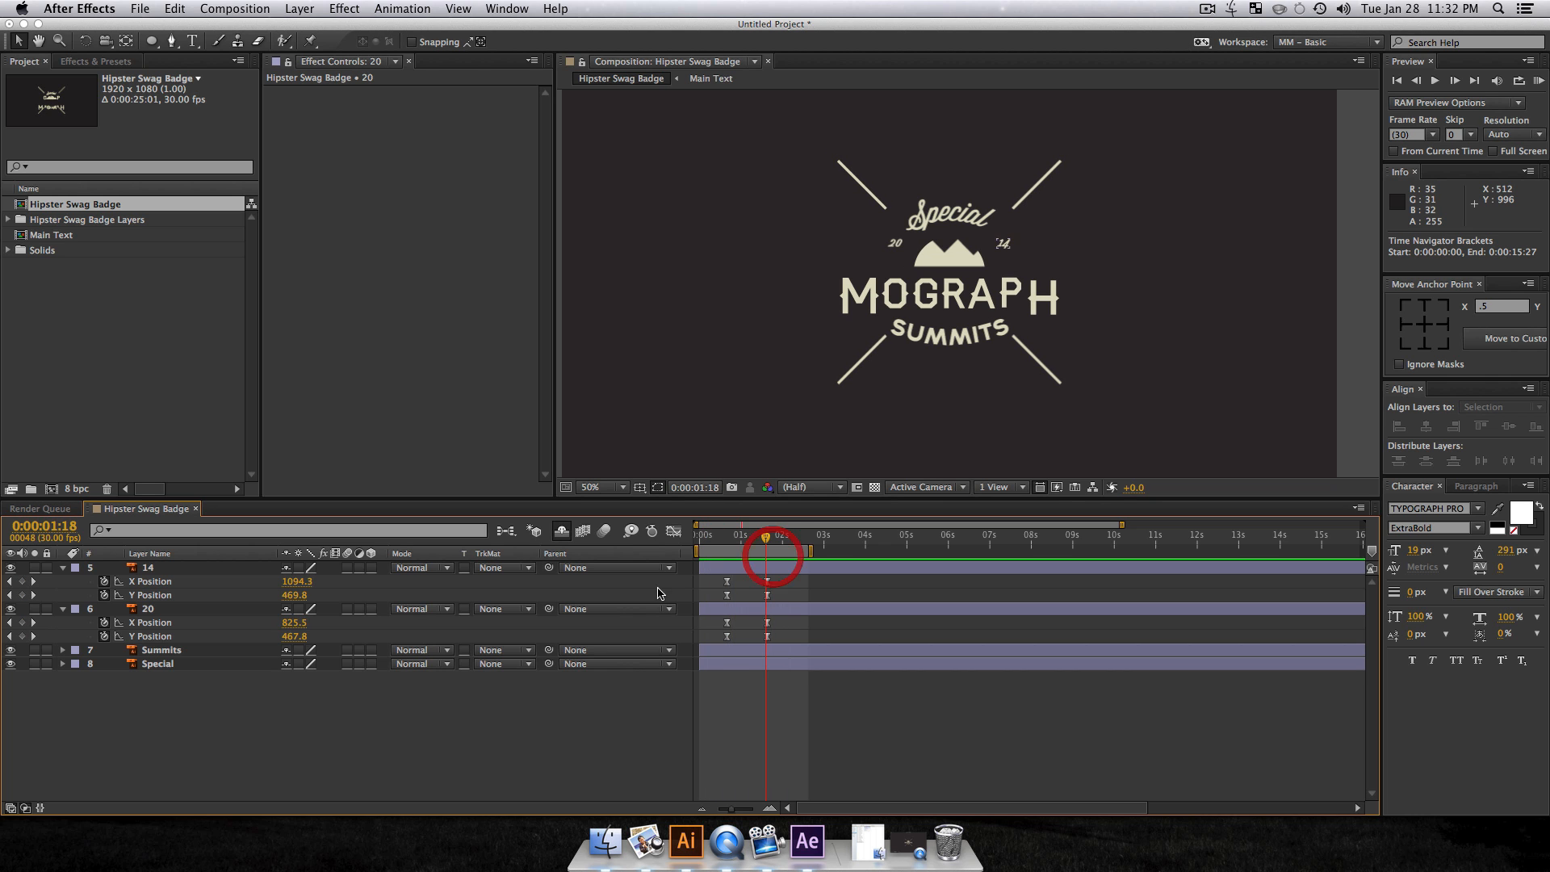
left_click(458, 773)
Step: Switch on continuous rasterization for the 14 and 20 layers and pre-compose them as Numbers
left_click(174, 611)
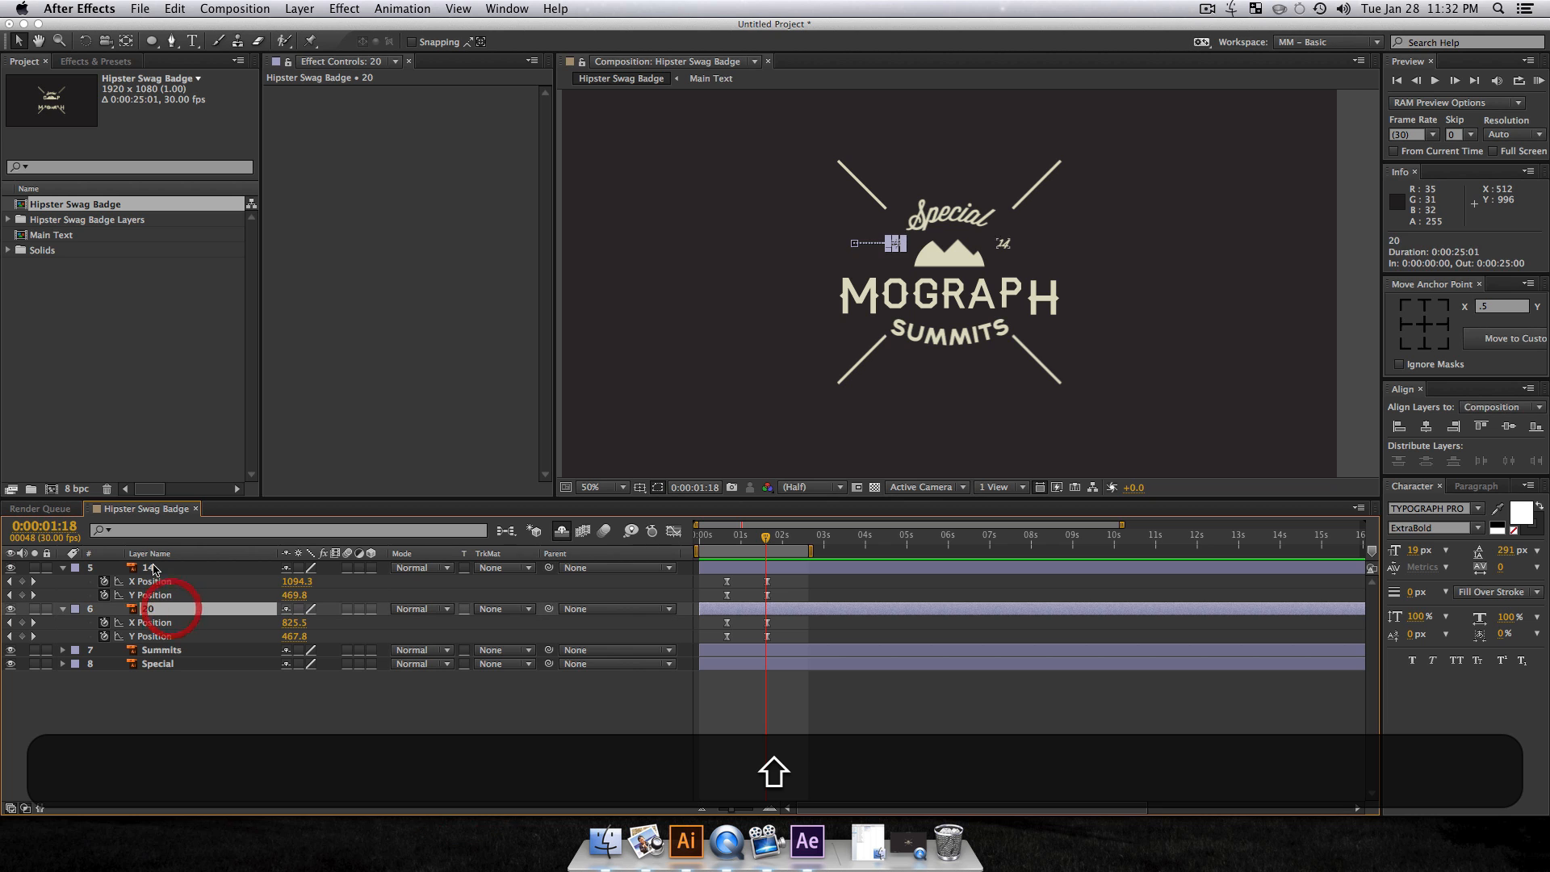
left_click(164, 568, "shift")
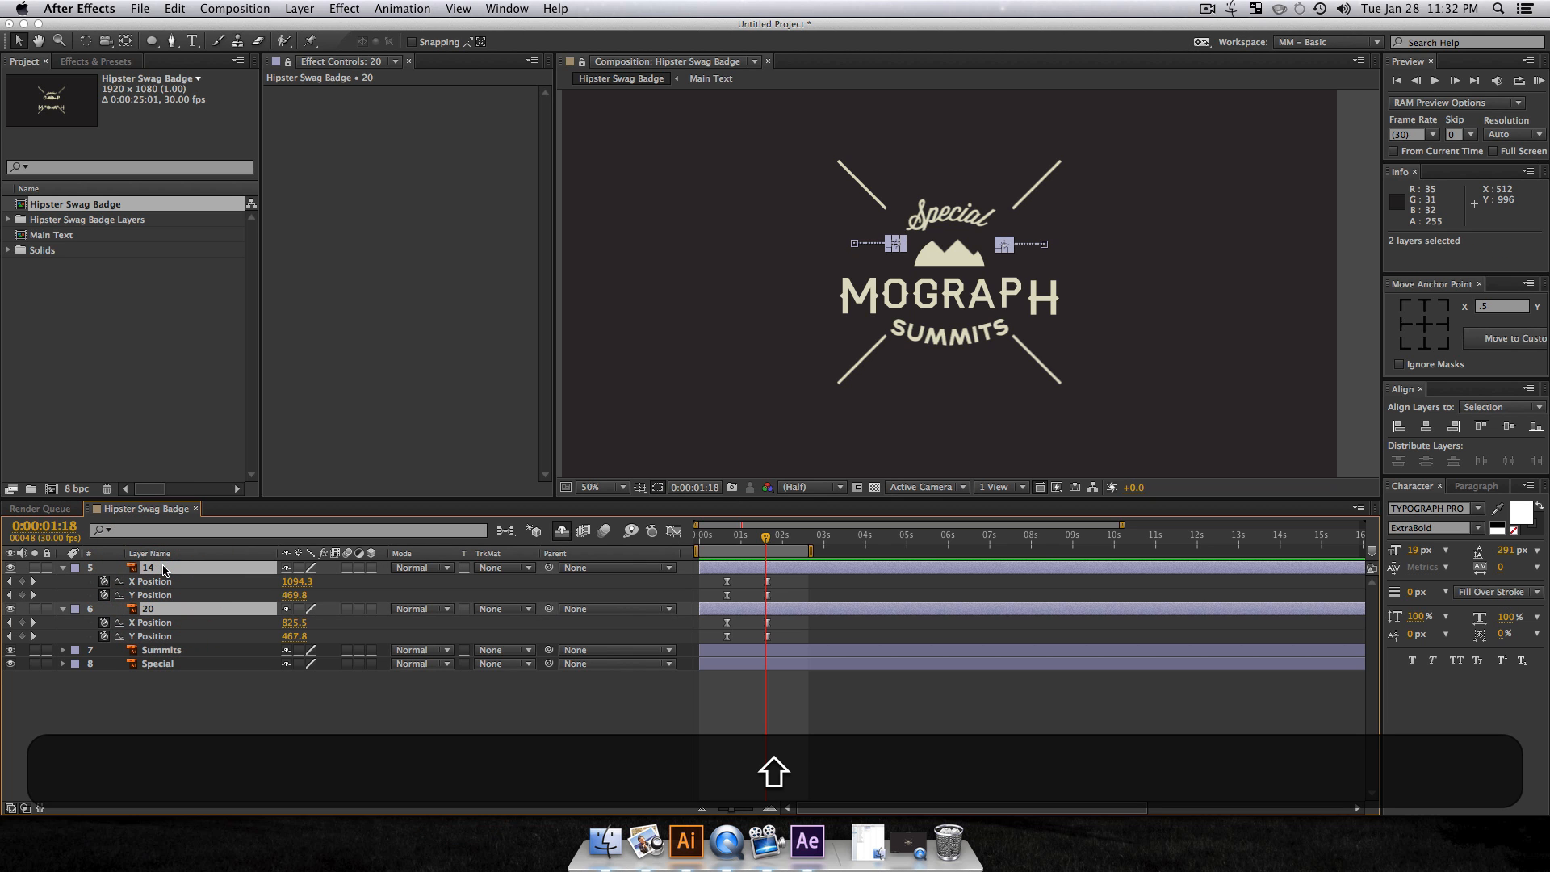
left_click(296, 567)
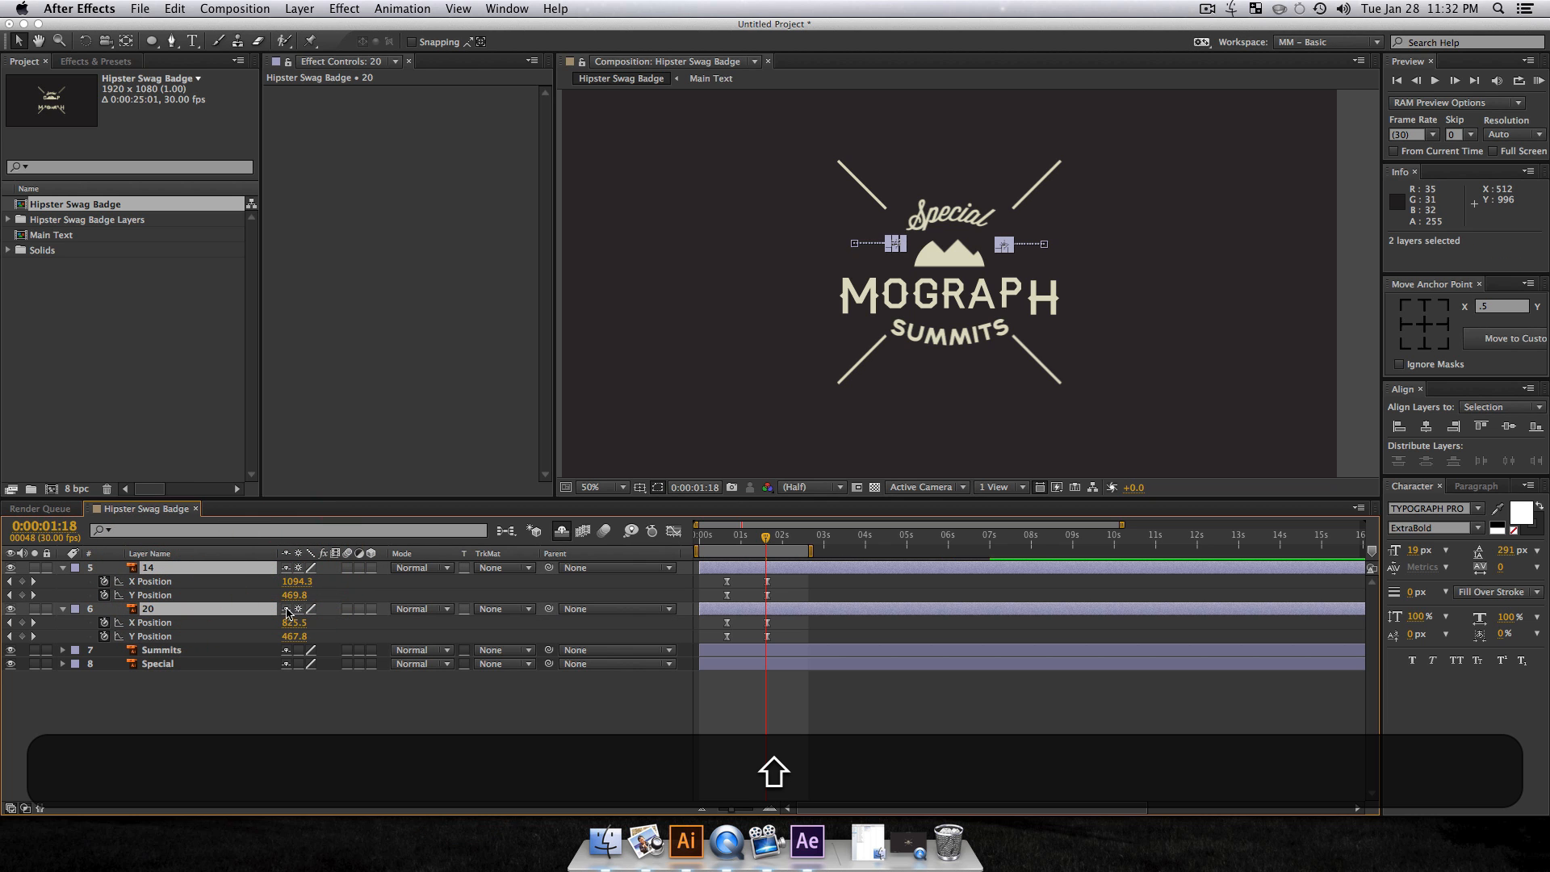
key("shift+super+c")
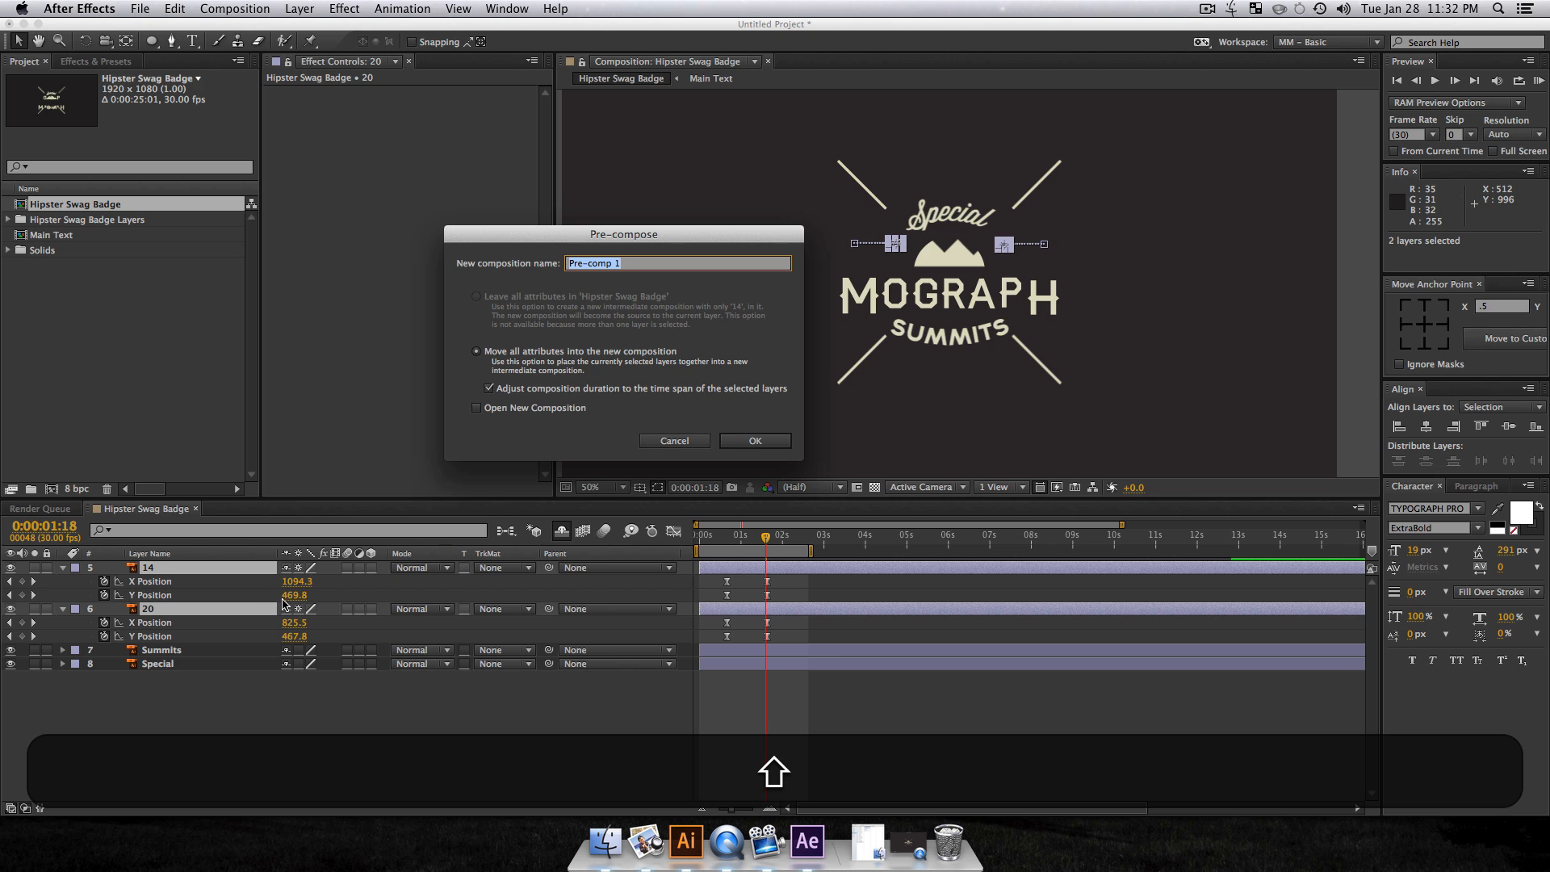
type("Nu,")
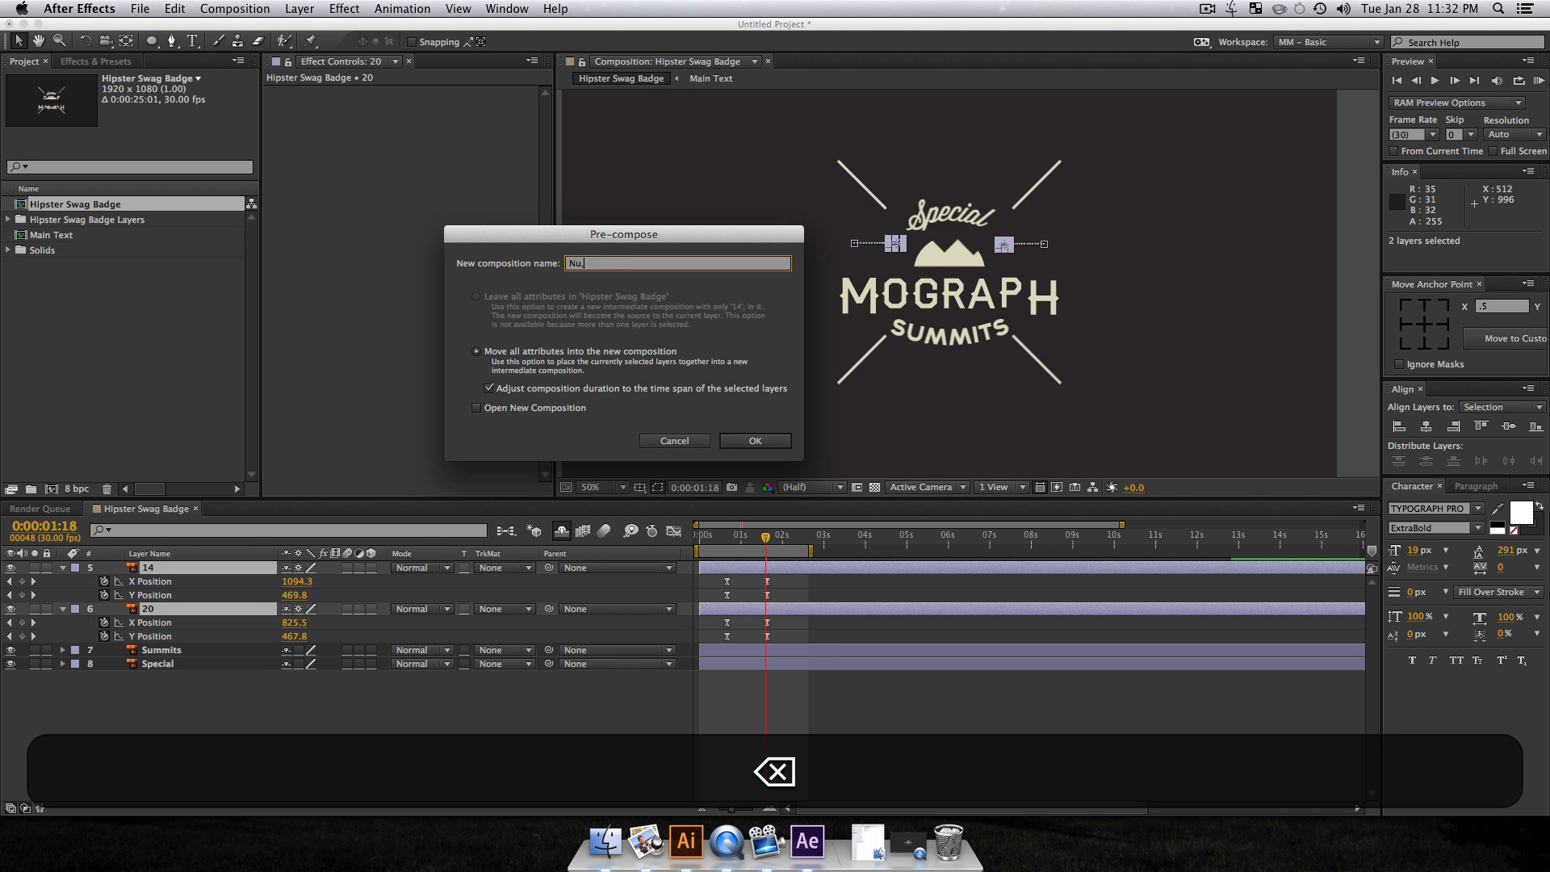
type("mbers")
key("Return")
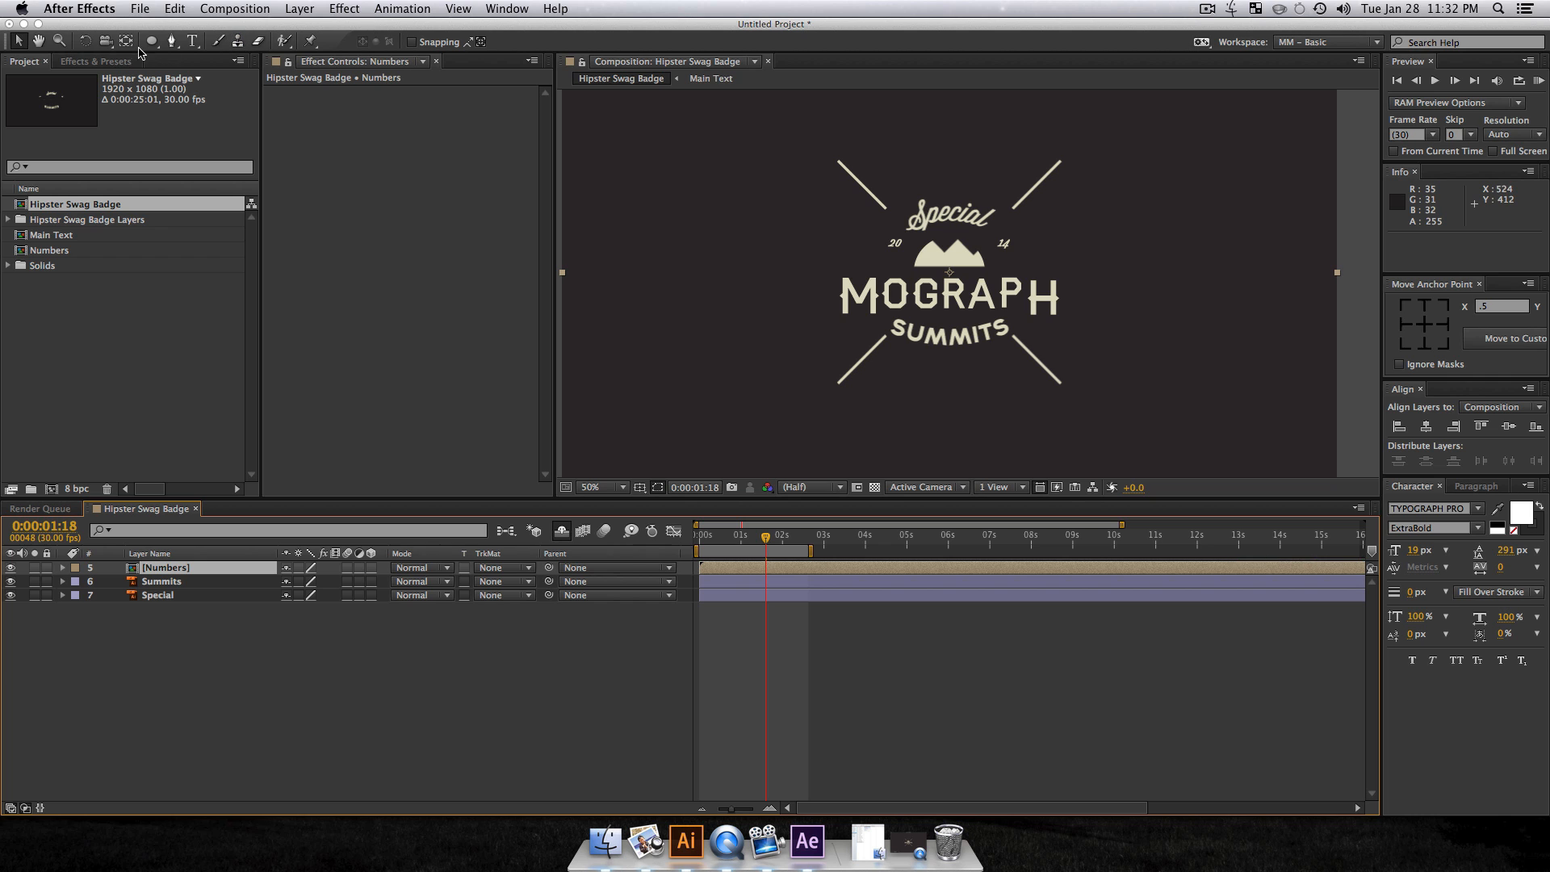
Step: With no layer selected, draw a filled rectangle shape about 326 by 40 px covering both the 20 and the 14
left_click_drag(154, 42, 202, 58)
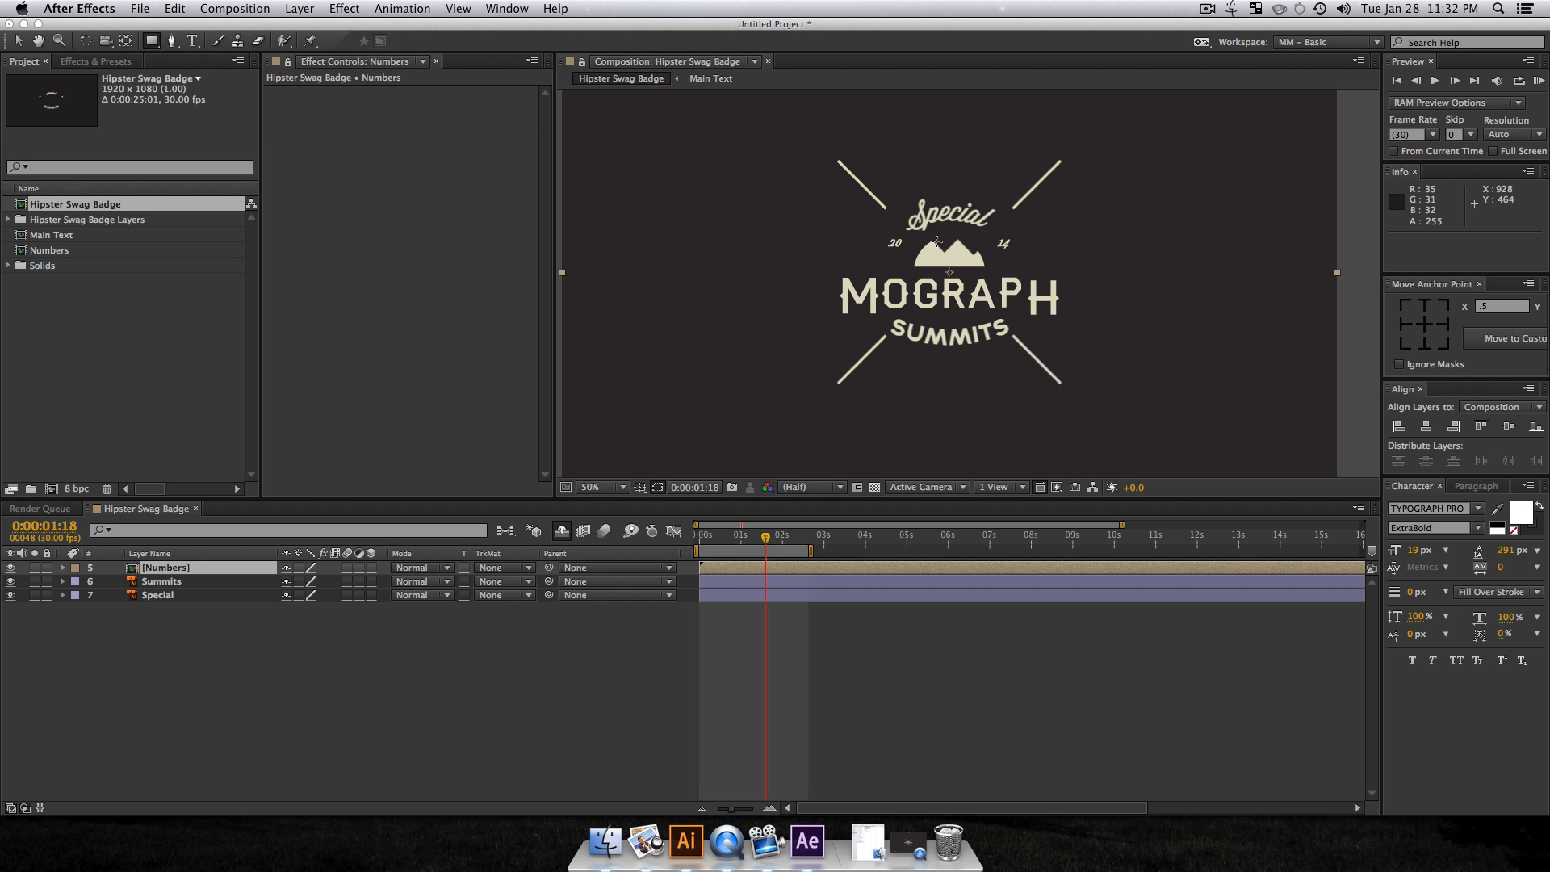
key("F2")
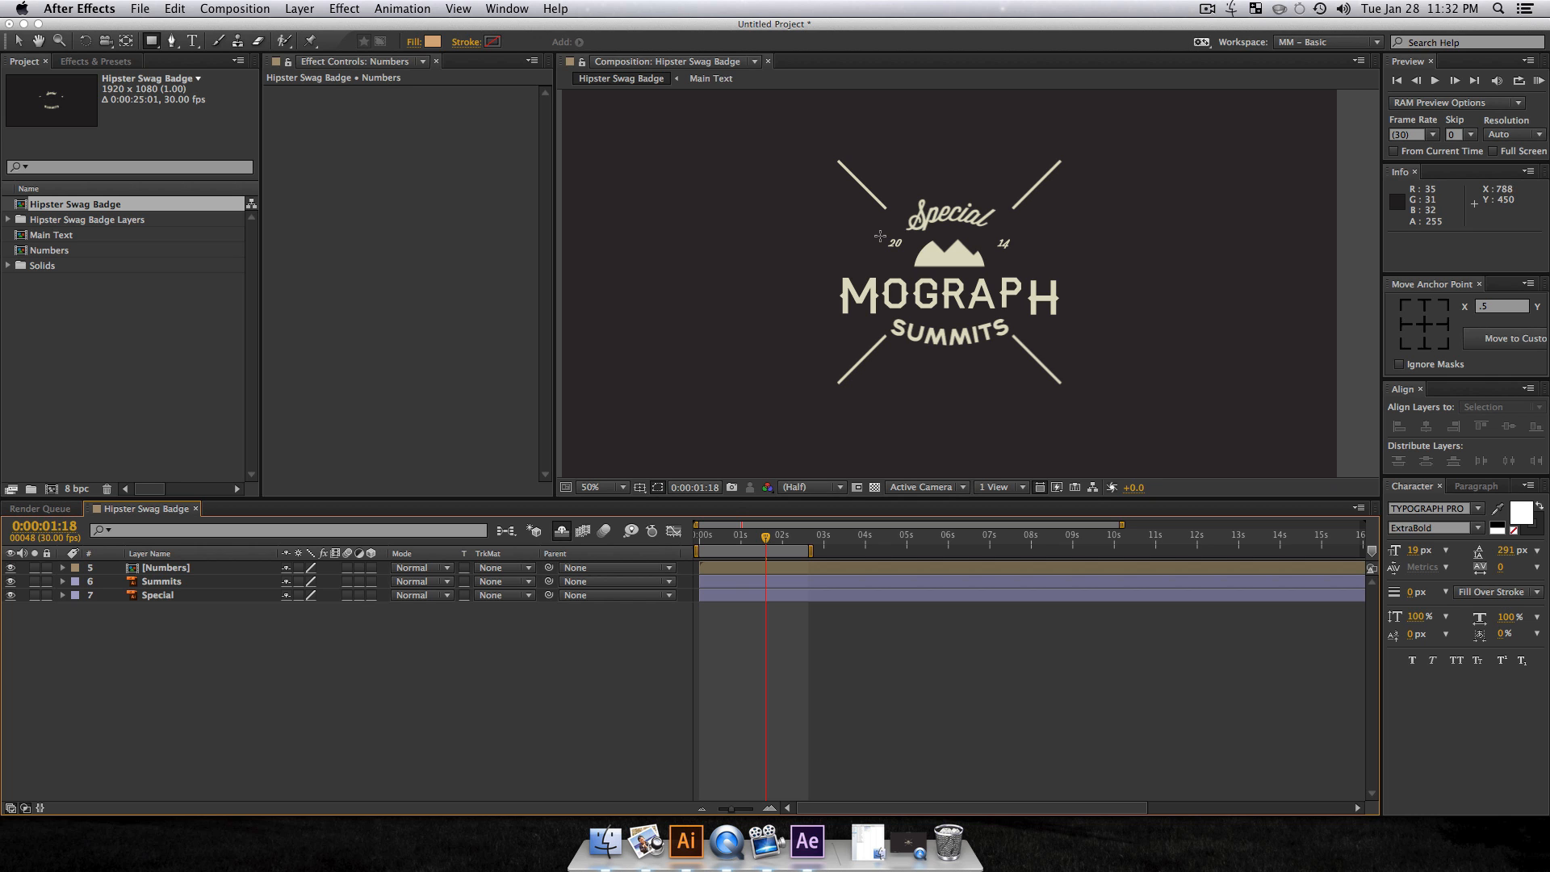
left_click_drag(882, 235, 1014, 251)
key("v")
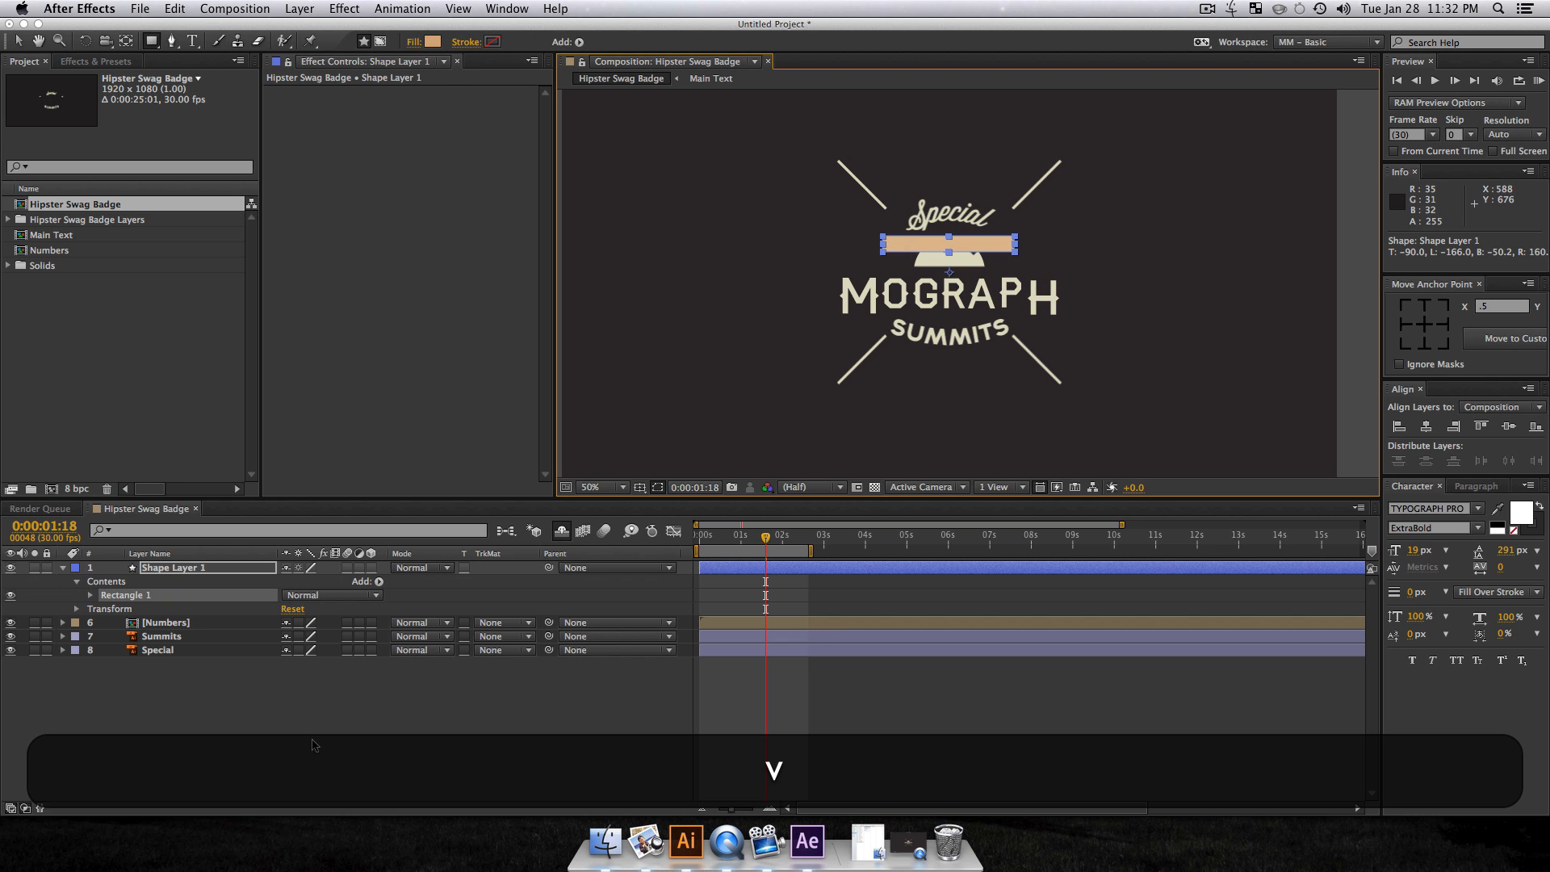
Step: Rename the new rectangle shape layer as Numbers Alpha
left_click(277, 730)
left_click(184, 555)
left_click(186, 567)
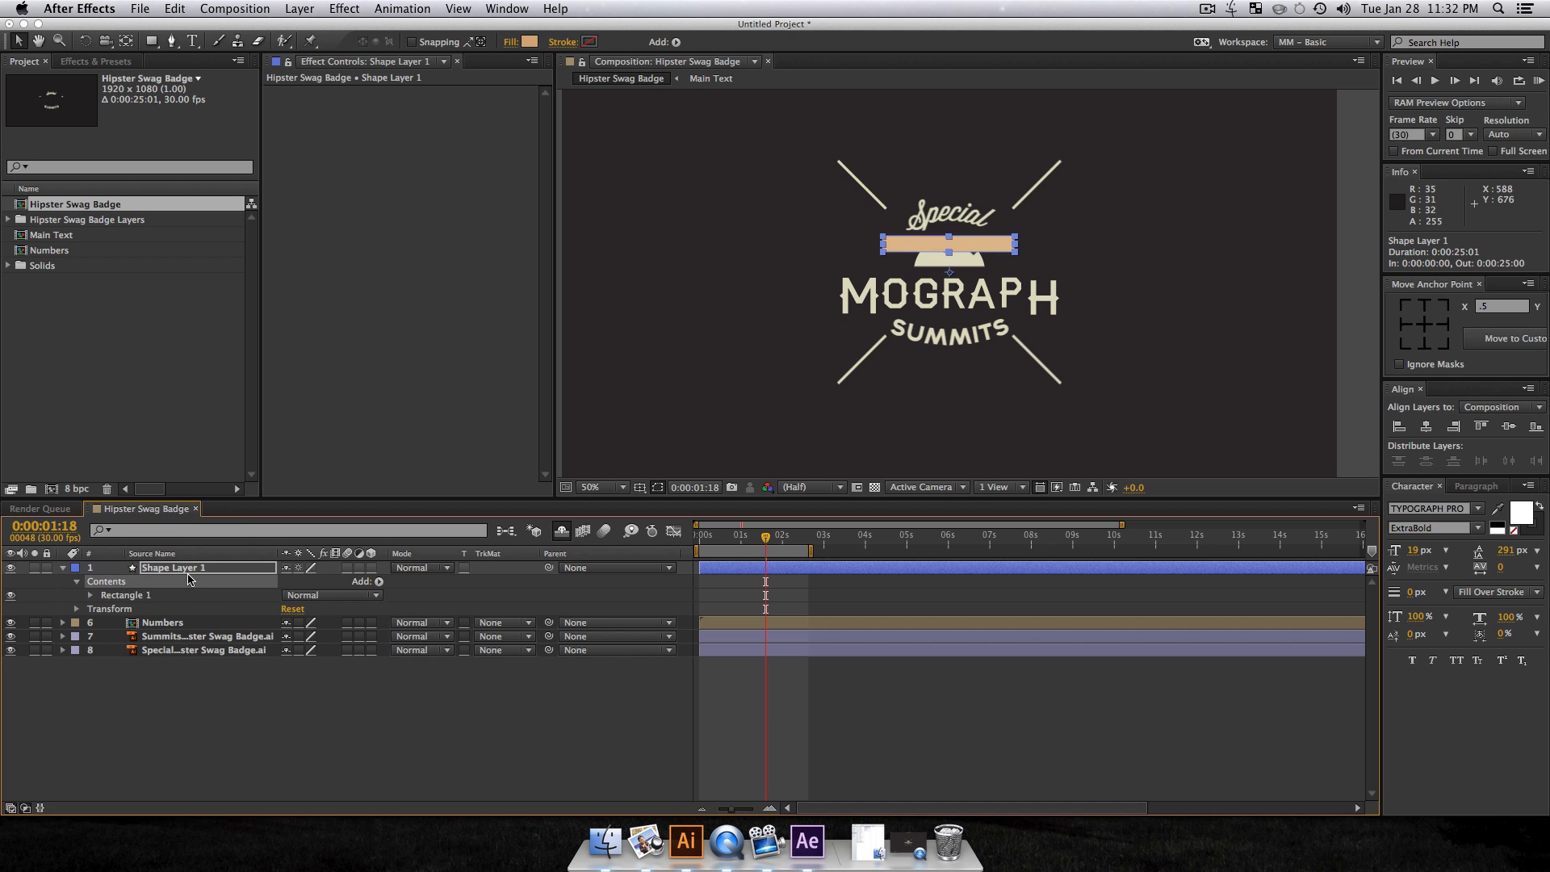
left_click(173, 554)
key("Return")
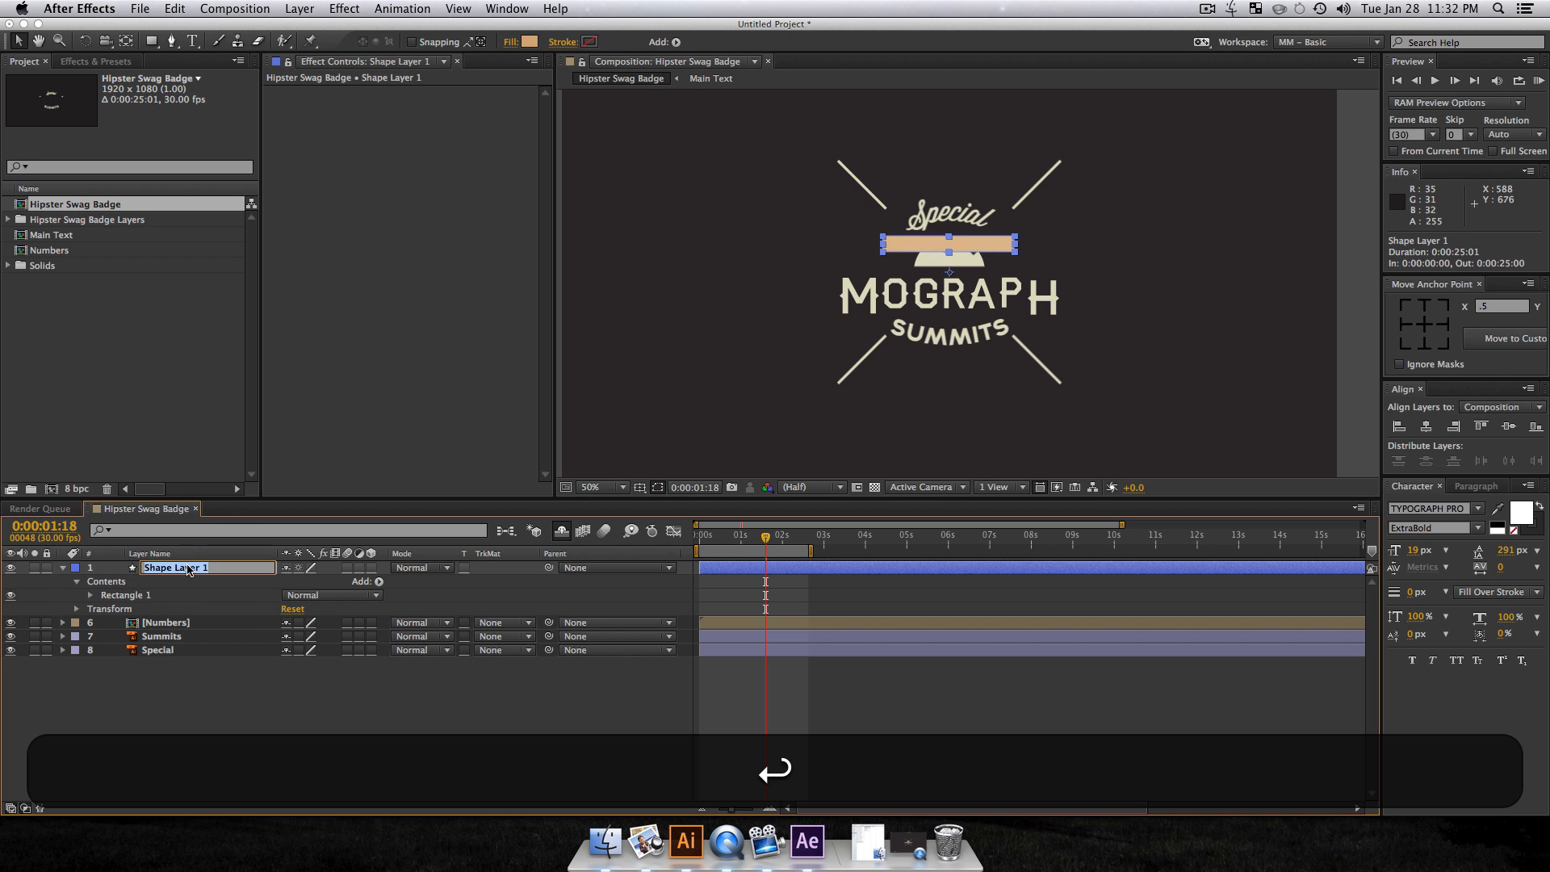
type("N")
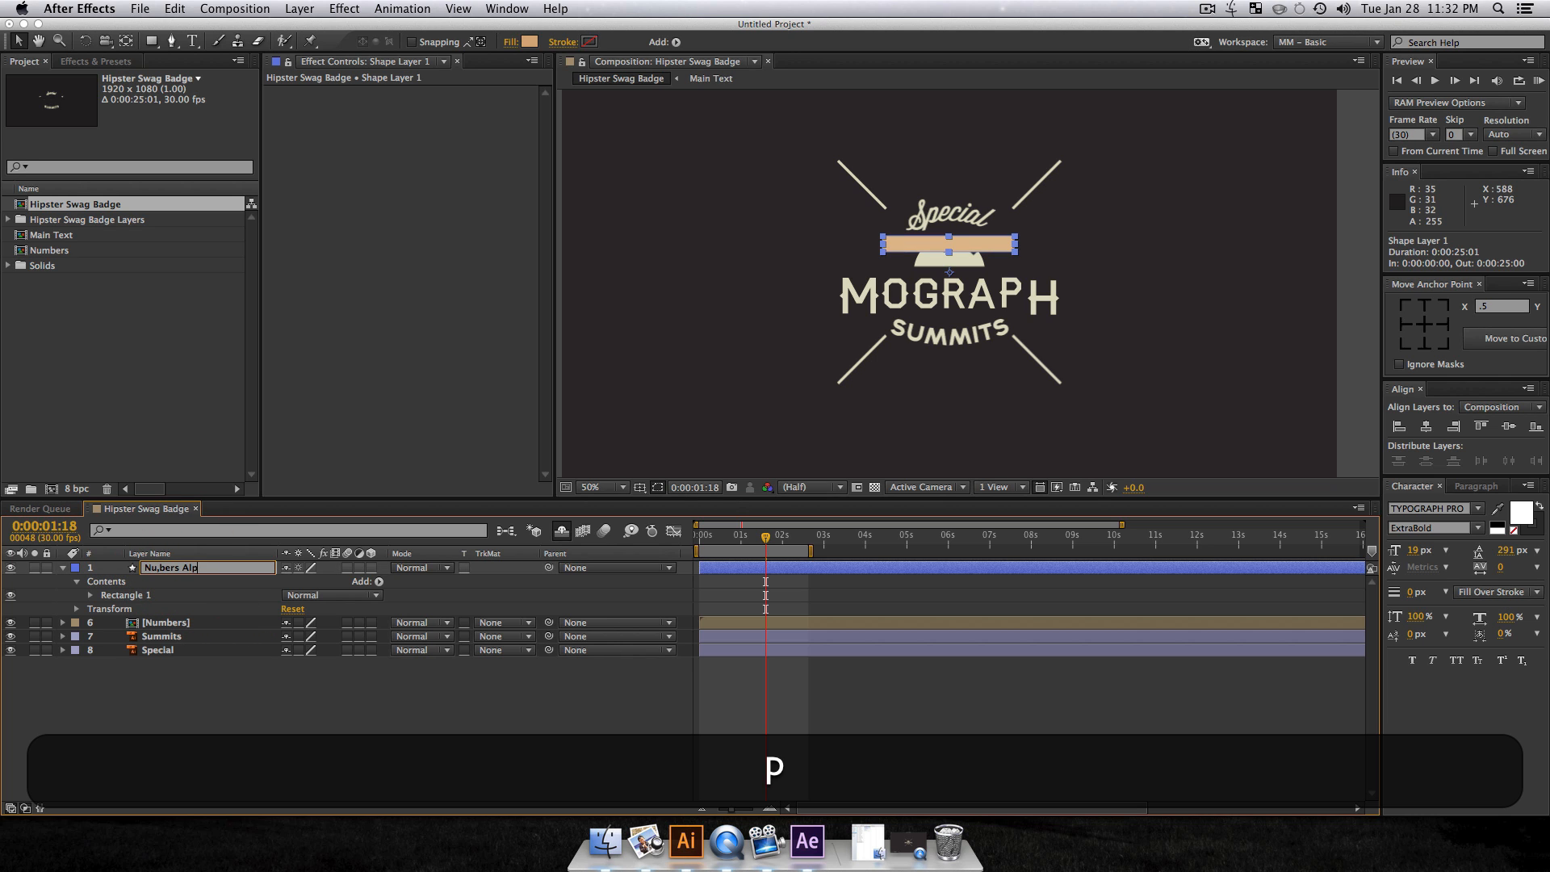
type("u,bers Alp")
key("super+a")
key("super+shift+a")
key("BackSpace")
key("shift+BackSpace")
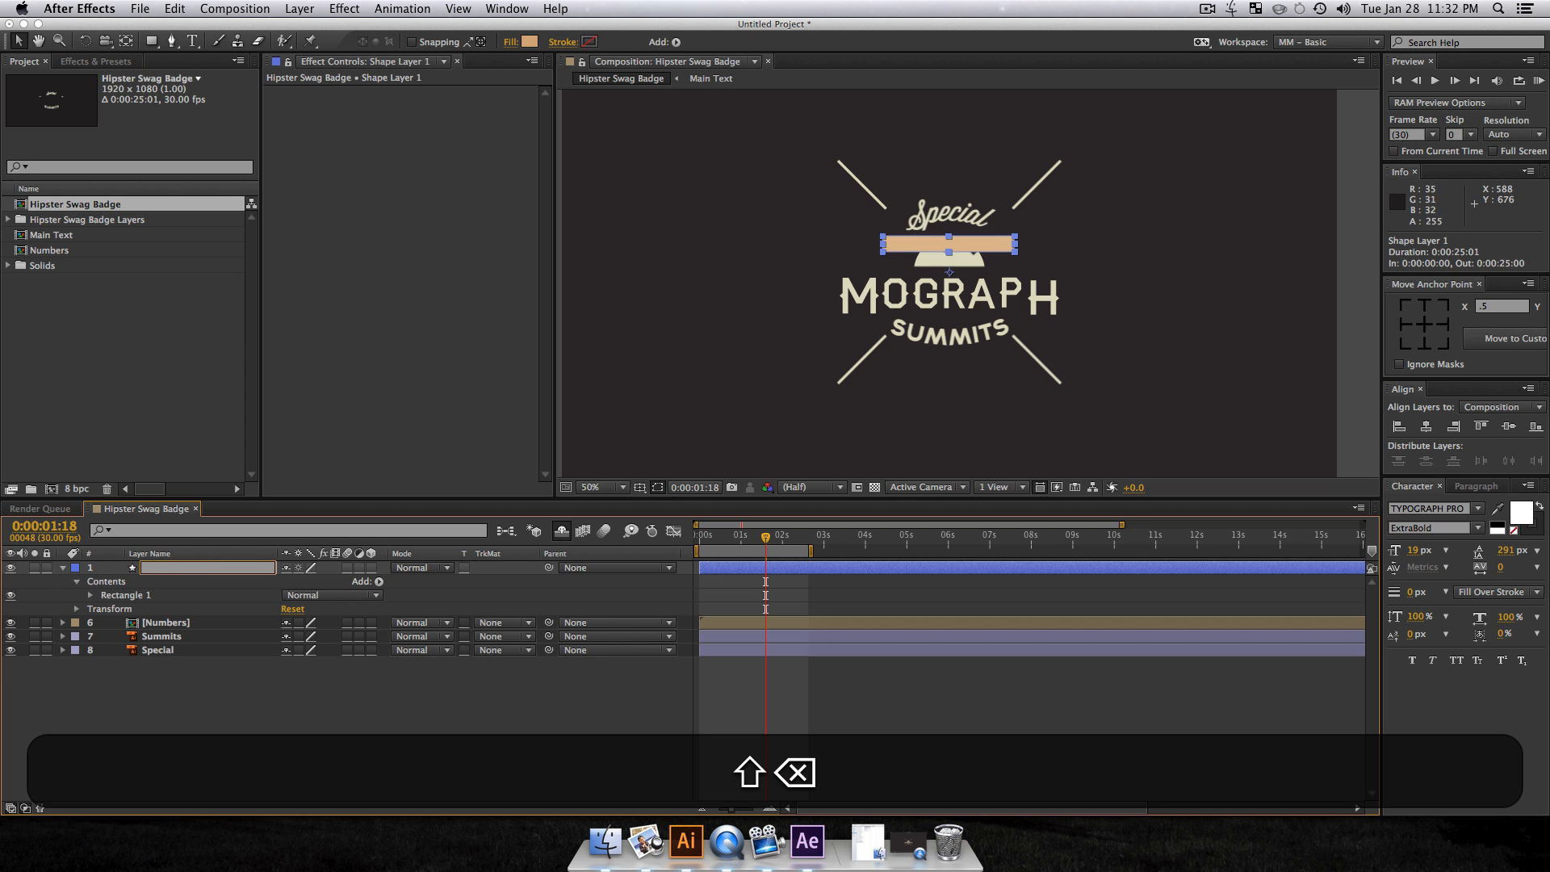
type("Numbers Alpha")
key("Return")
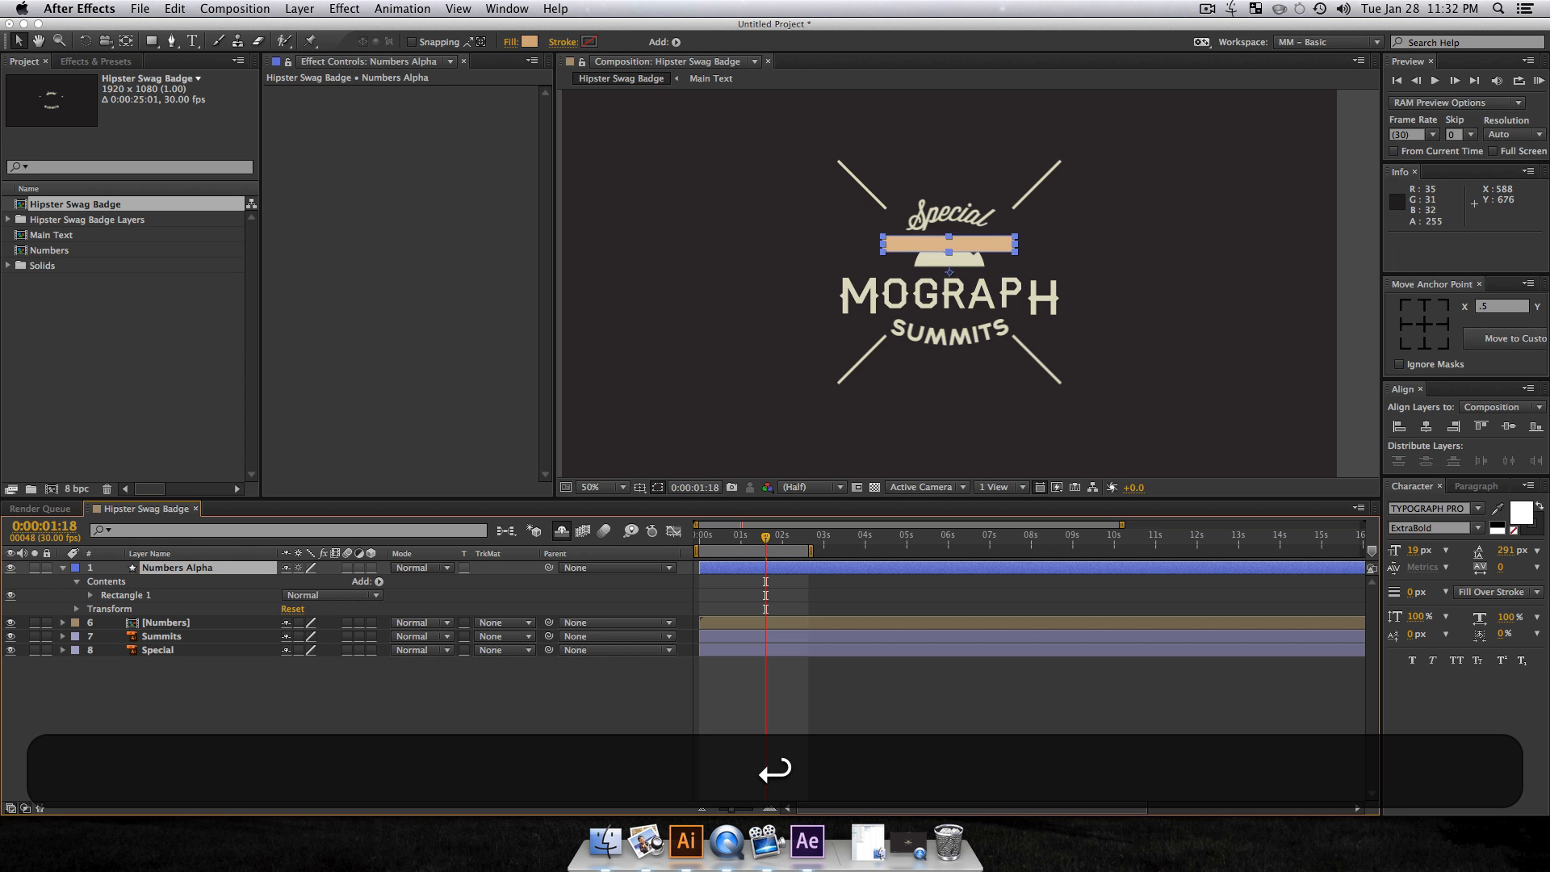
Step: Move Numbers Alpha directly above the Numbers layer, keep shy layers hidden, and set Numbers' track matte to Alpha Matte "Numbers Alpha"
left_click(562, 531)
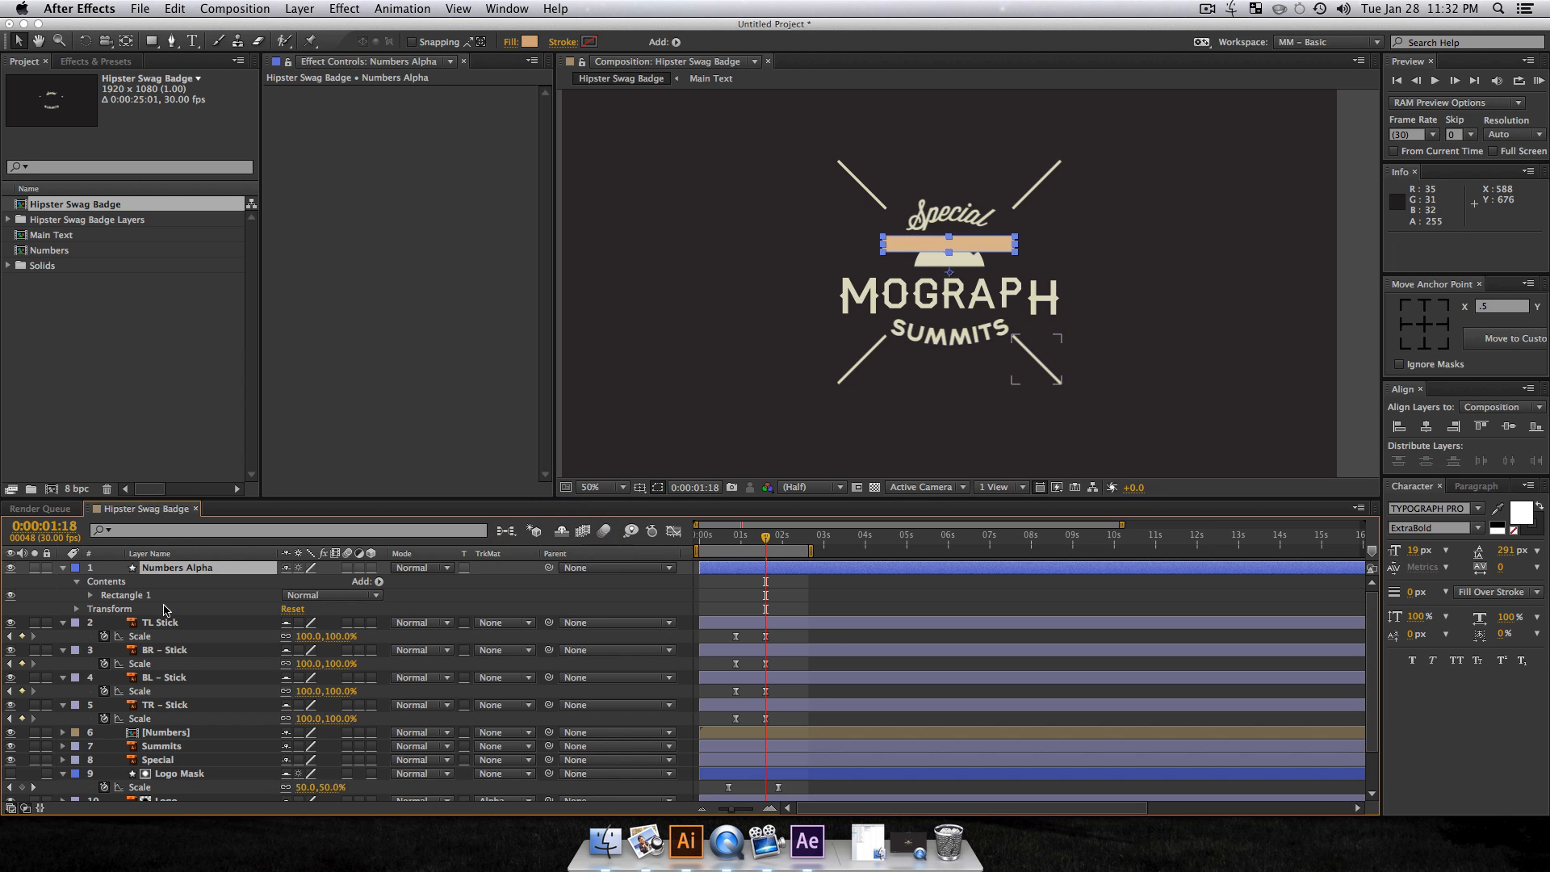
left_click_drag(171, 569, 147, 732)
left_click(563, 531)
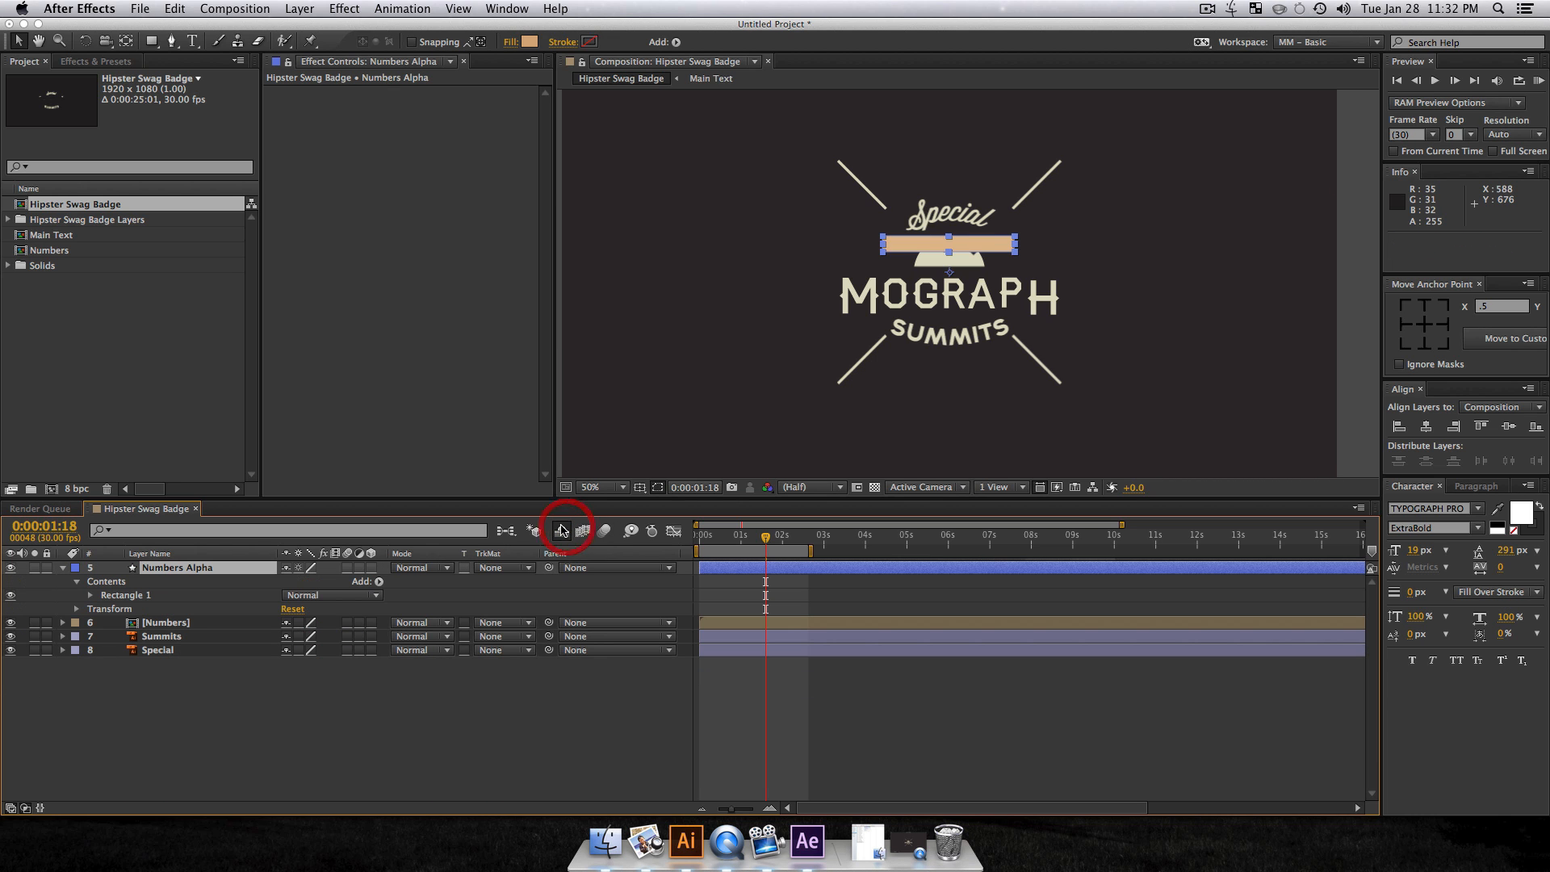
left_click(508, 627)
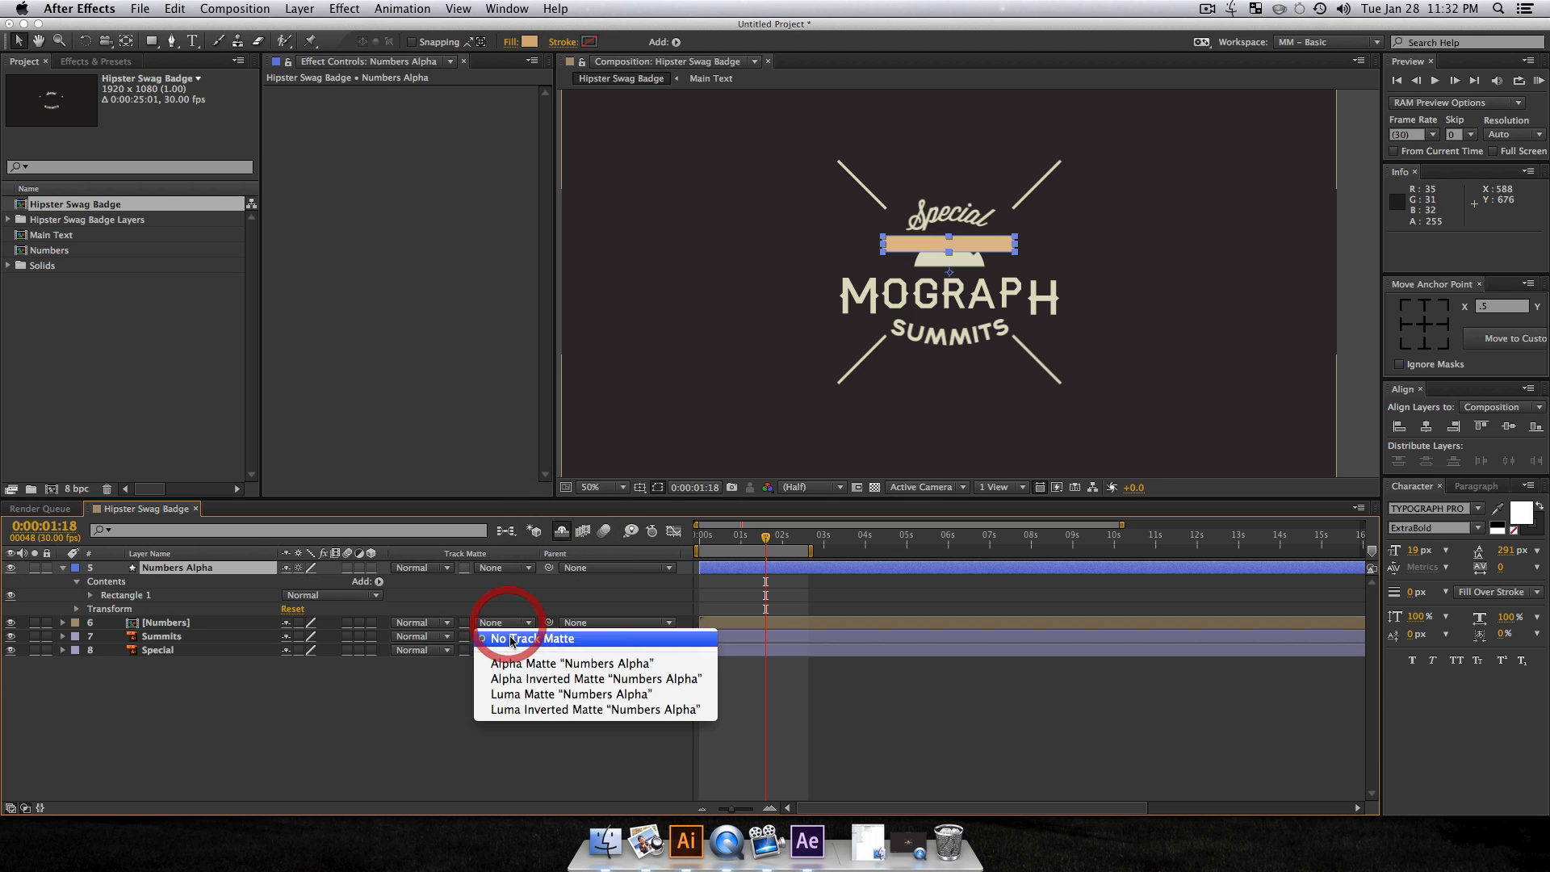
left_click(516, 637)
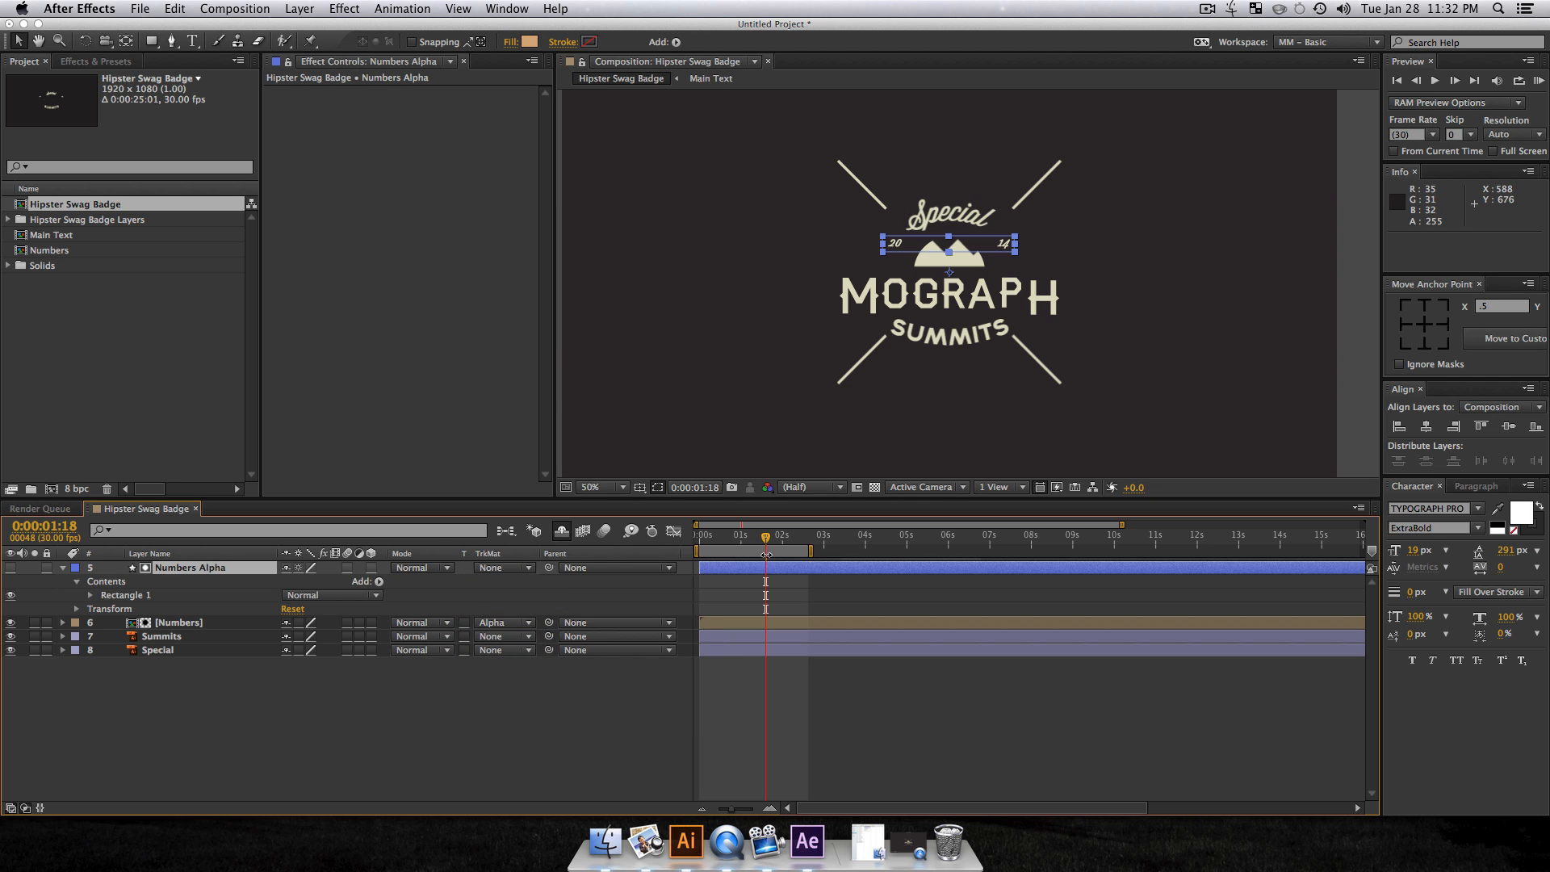
Step: Preview the matted slide-in of the numbers from 0:00:00:22
left_click_drag(765, 541, 751, 541)
left_click_drag(740, 541, 729, 545)
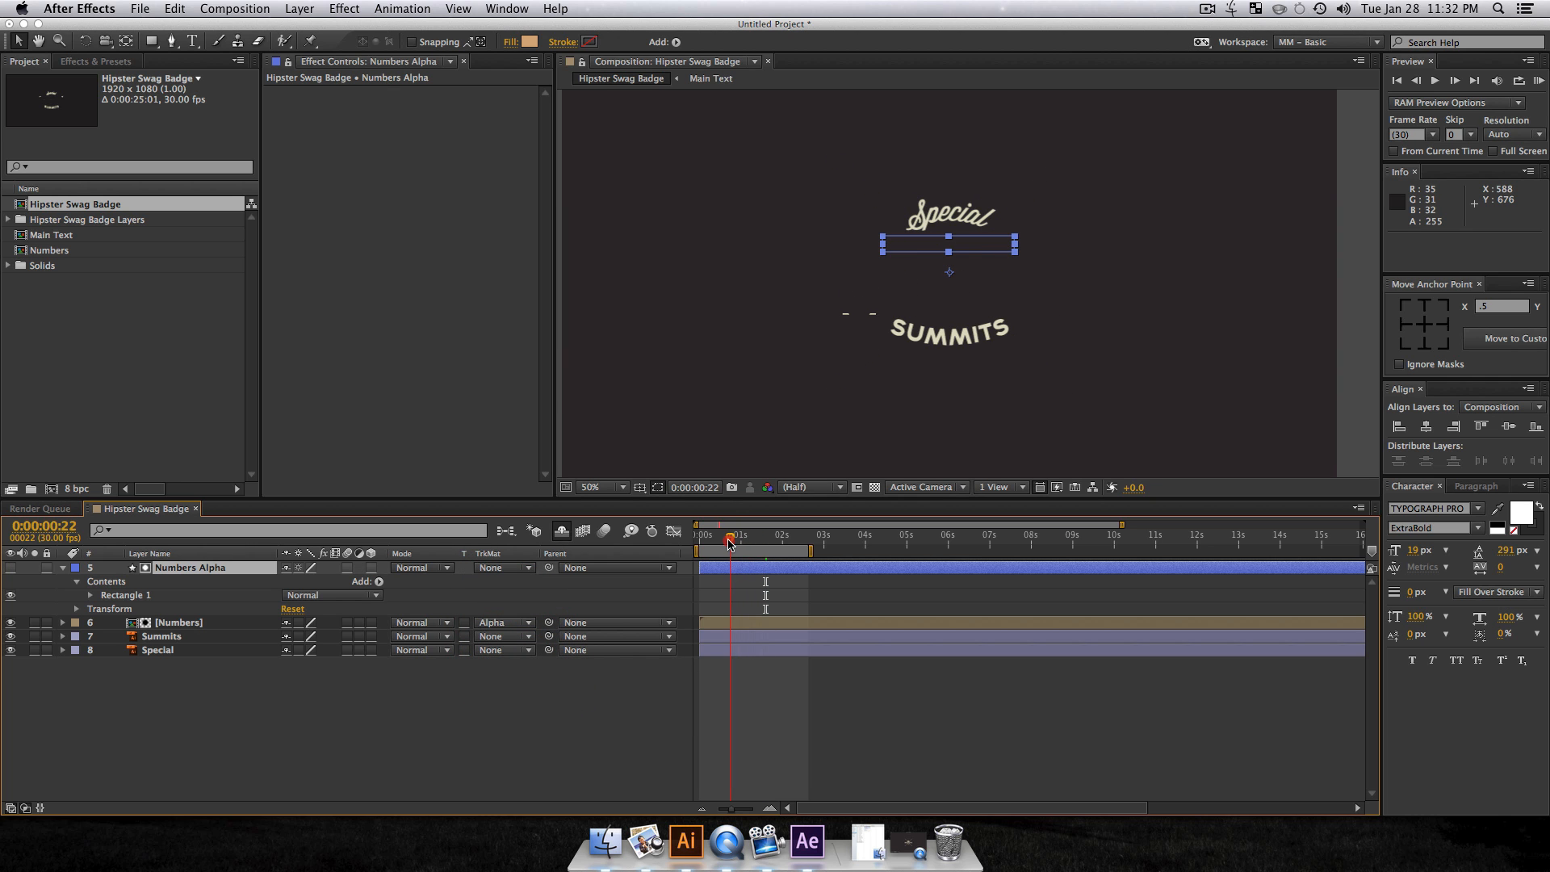
key("space")
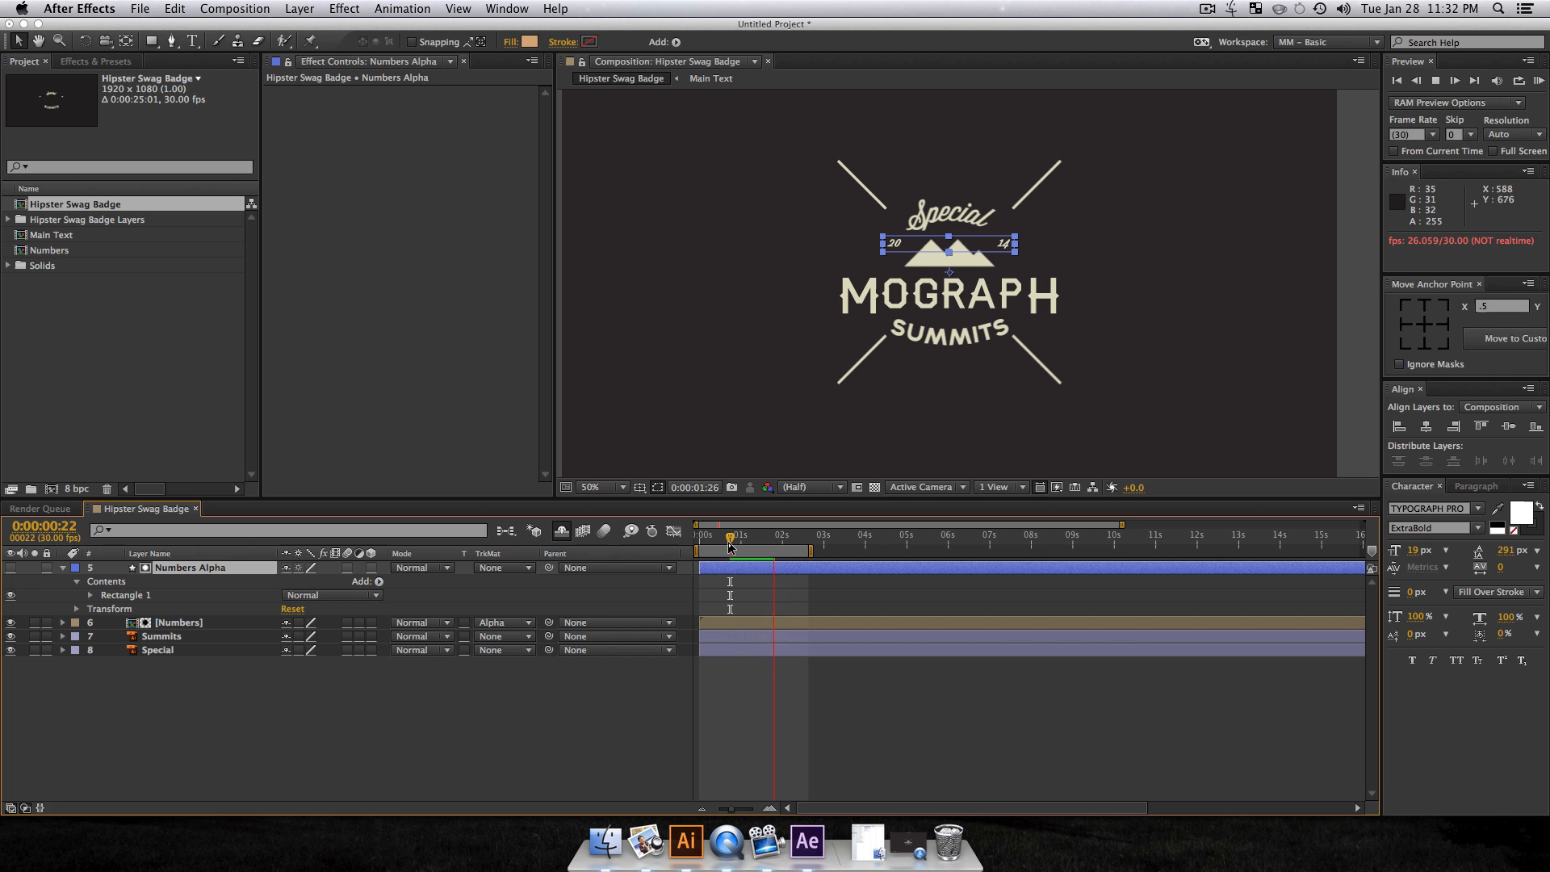
key("space")
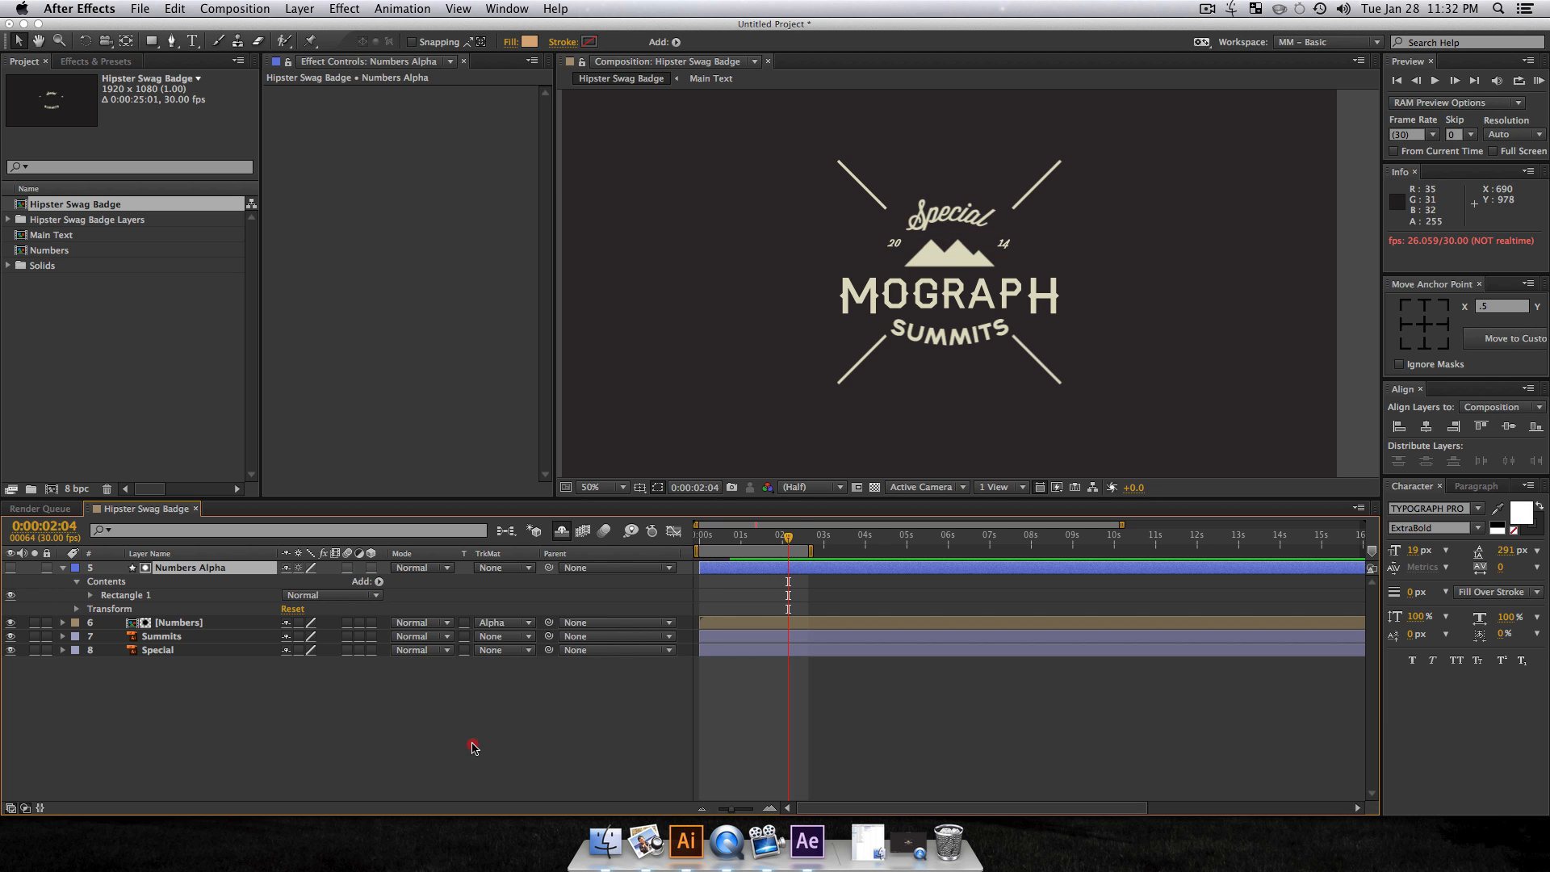
Step: Collapse the expanded properties of all visible layers and leave no layer selected
left_click(471, 741)
left_click(190, 569)
key("super+a")
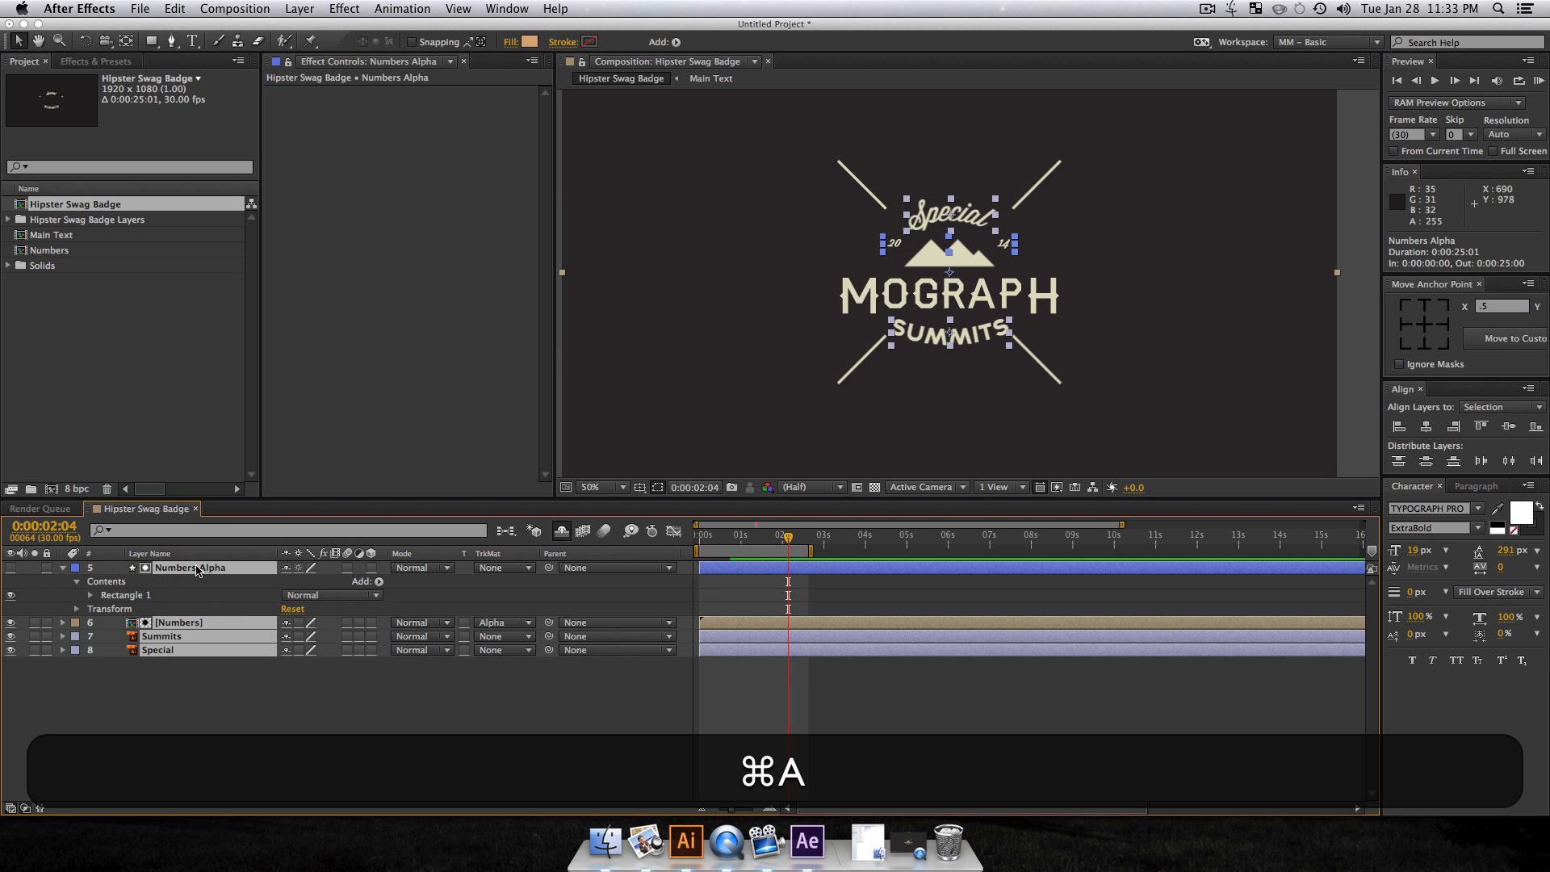
key("u")
left_click(223, 642)
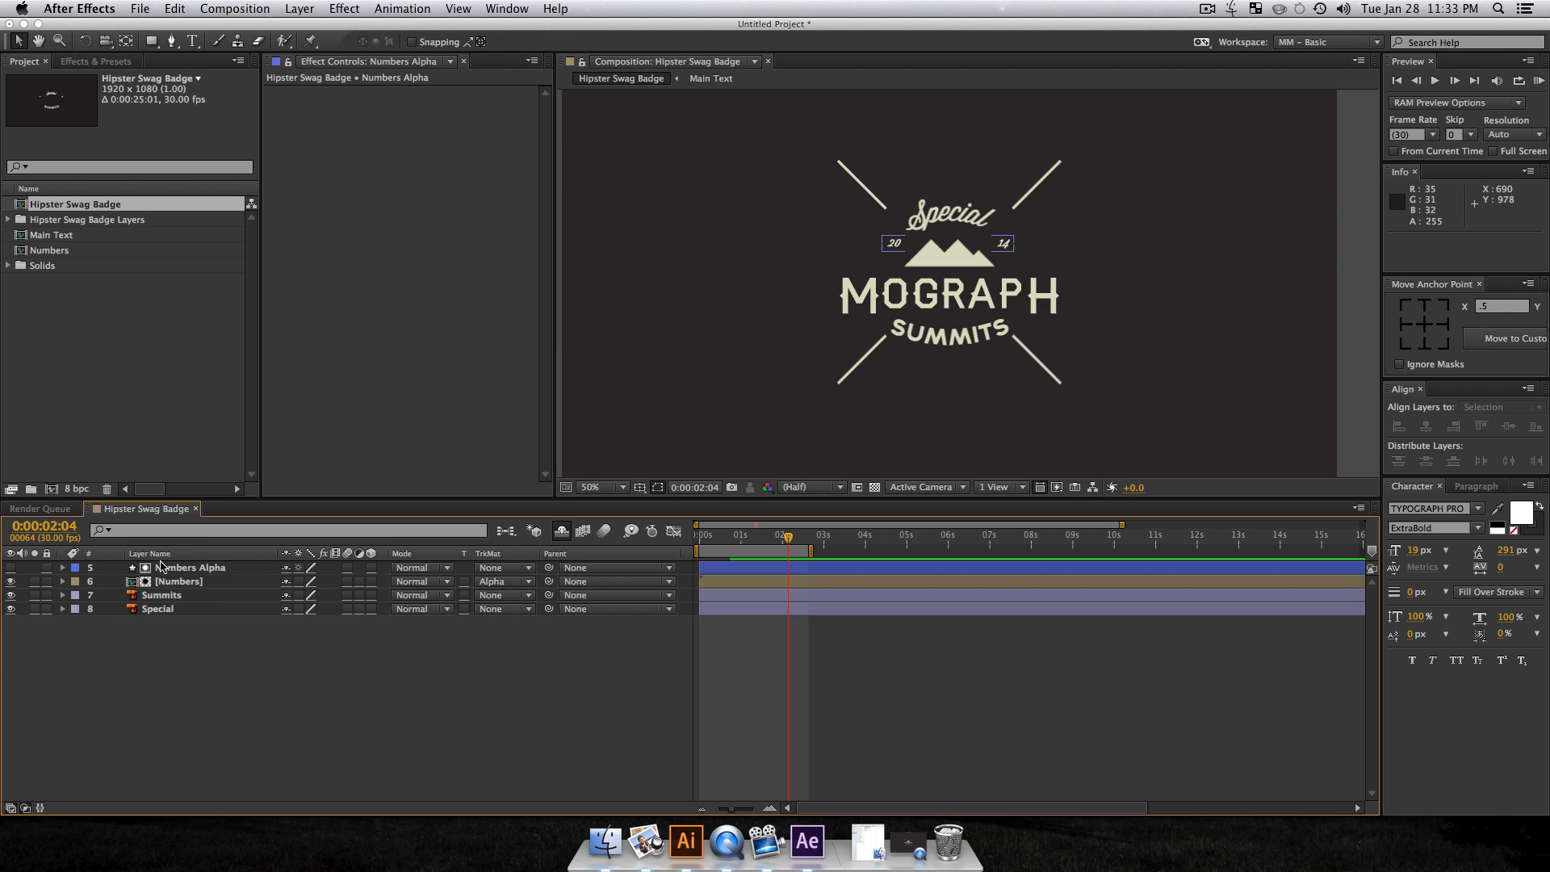
Step: Make the Numbers Alpha and Numbers layers shy so they leave the timeline, and preview the badge animation
left_click(179, 581)
left_click(166, 567, "shift")
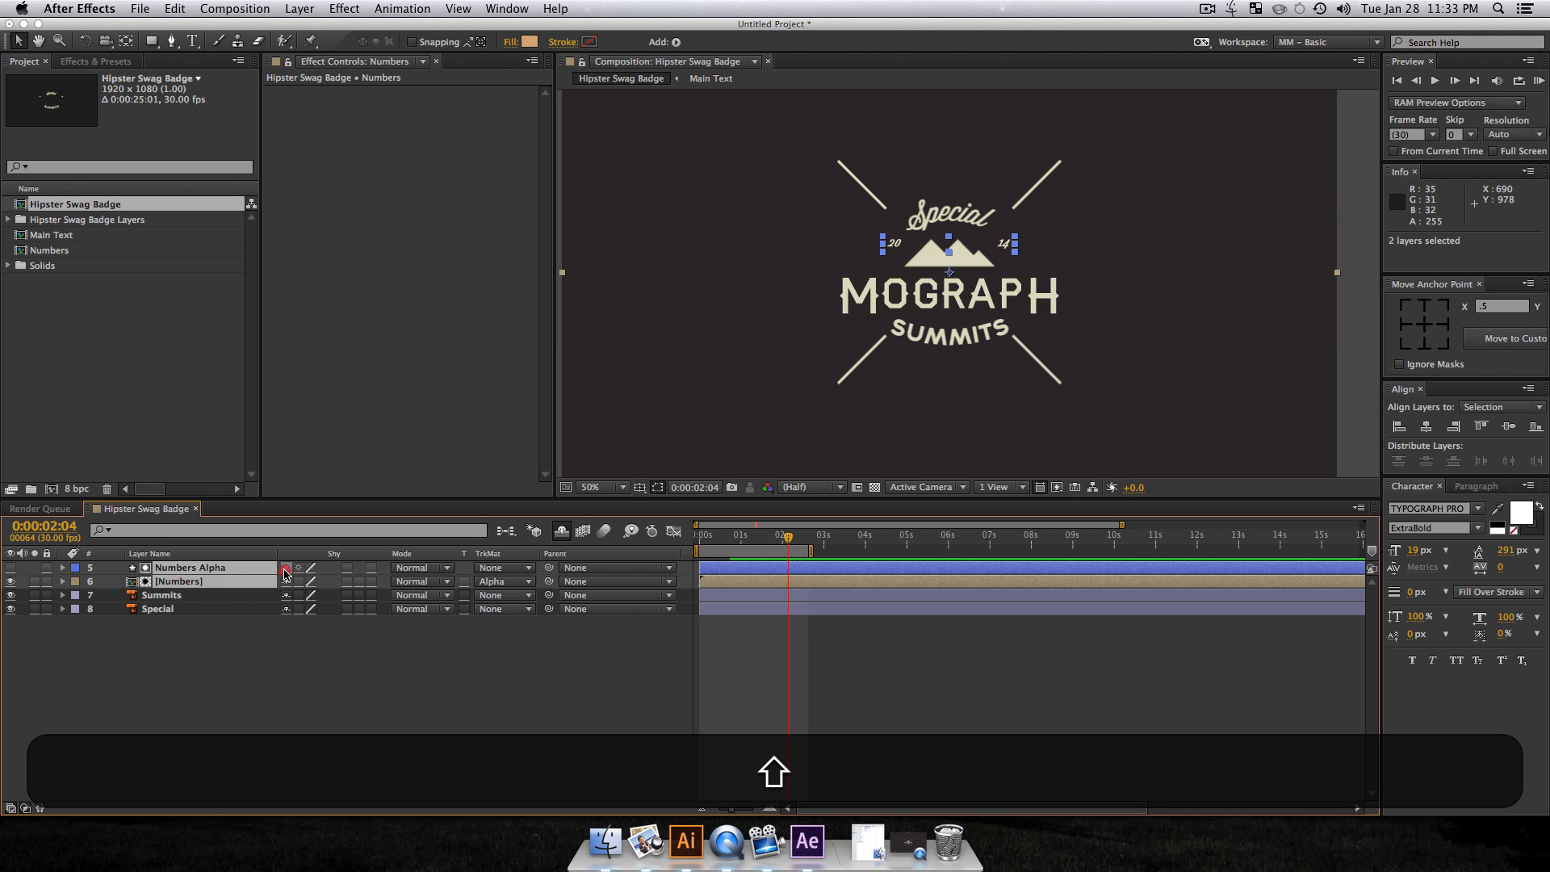
left_click(284, 572)
left_click(334, 657)
key("0")
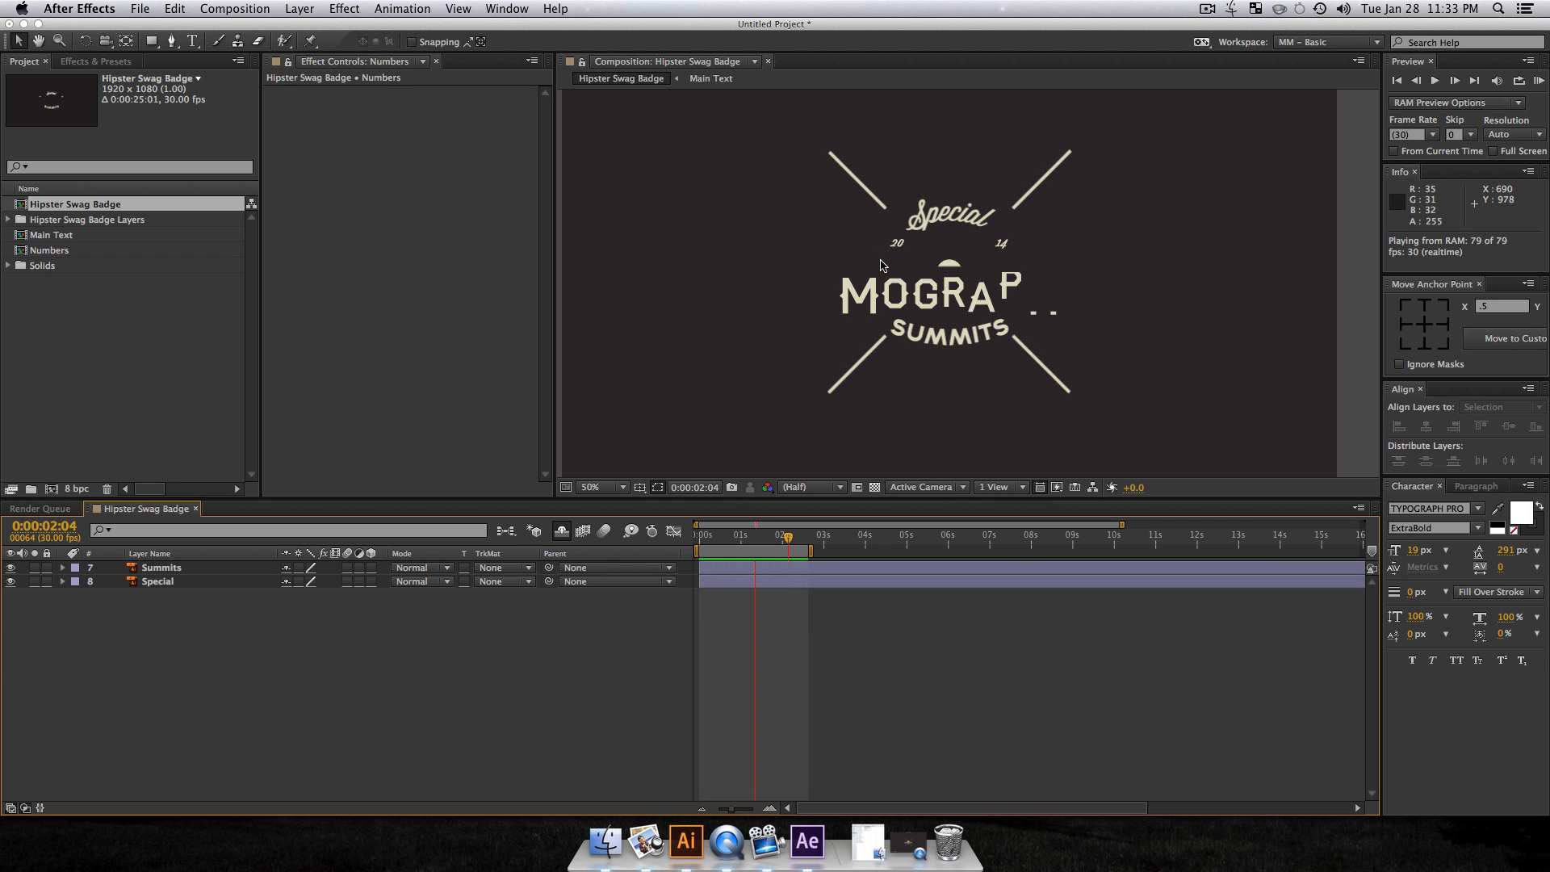
key("space")
left_click(511, 684)
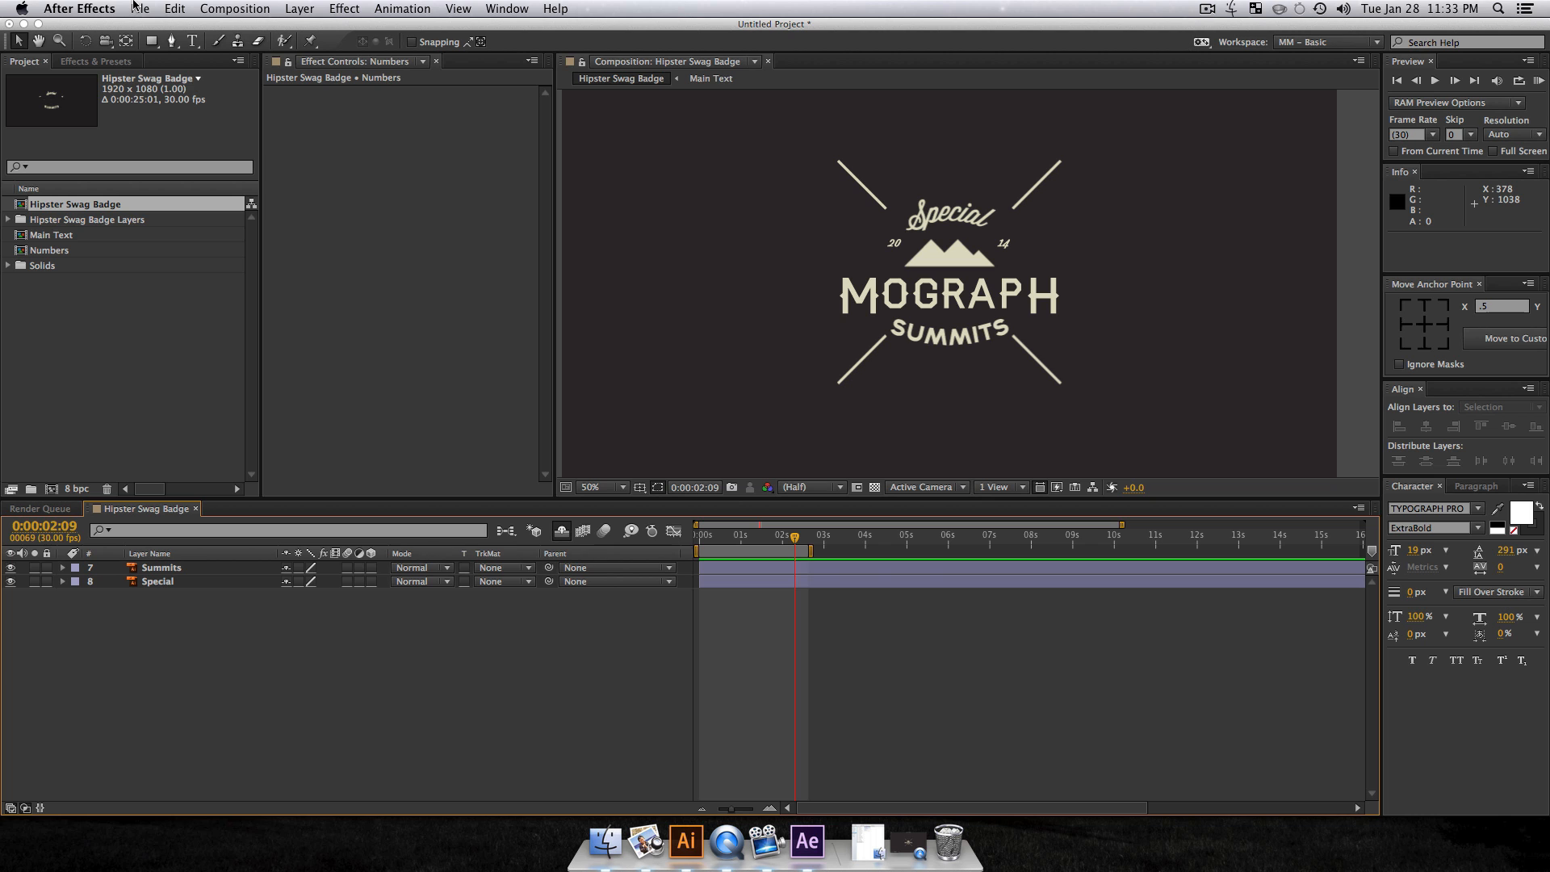
Step: Draw a filled circle about 420 px across over the badge, centre its anchor point, and align it horizontally to the composition's centre
left_click_drag(150, 50, 221, 77)
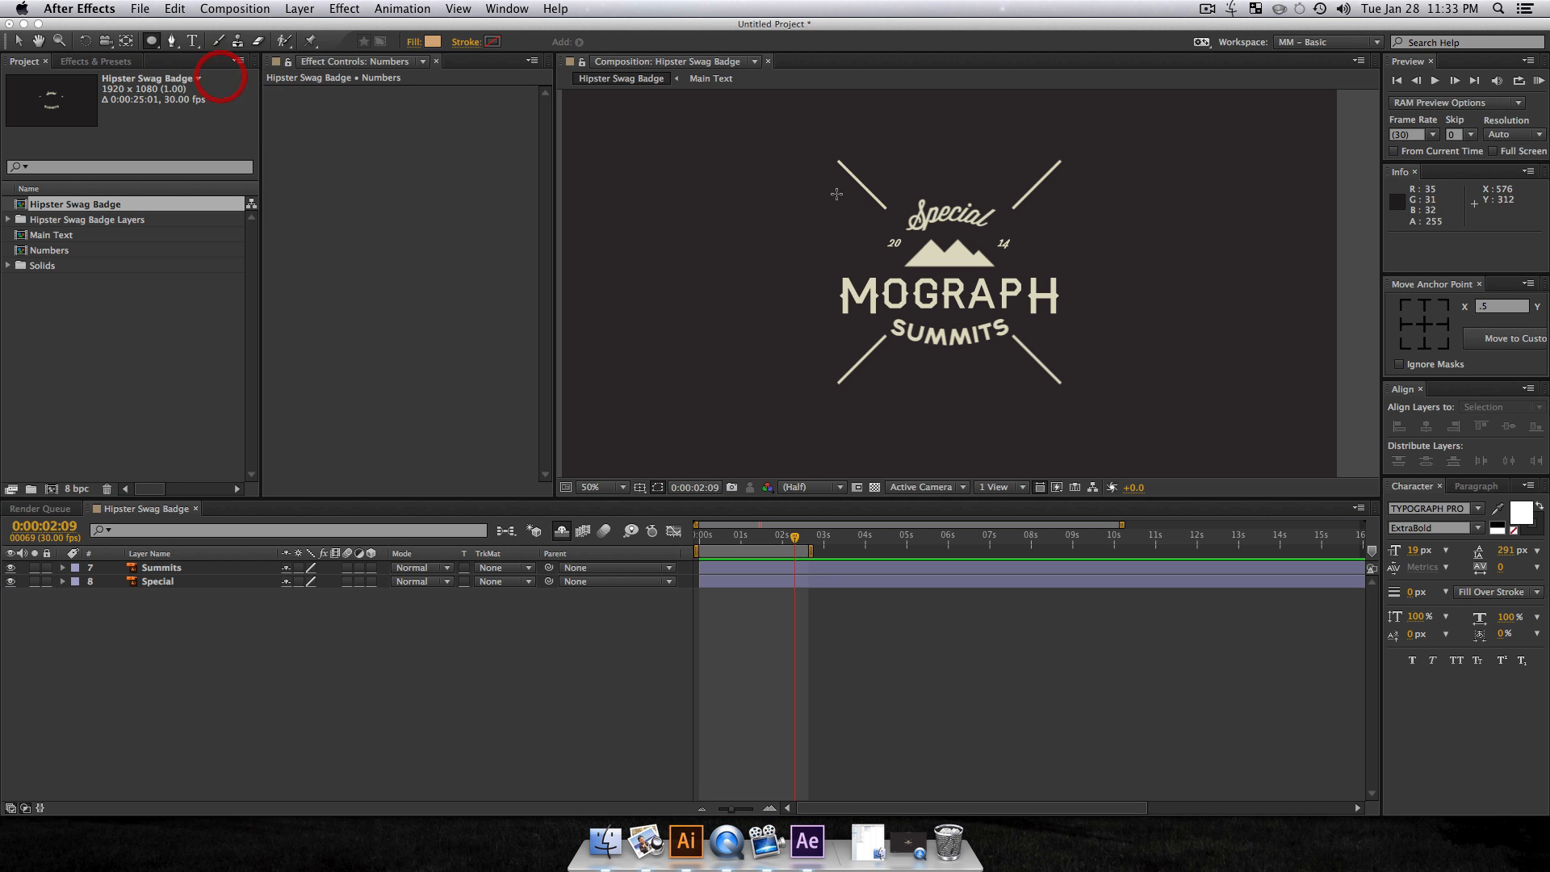
left_click_drag(871, 189, 1001, 358)
key("shift+v")
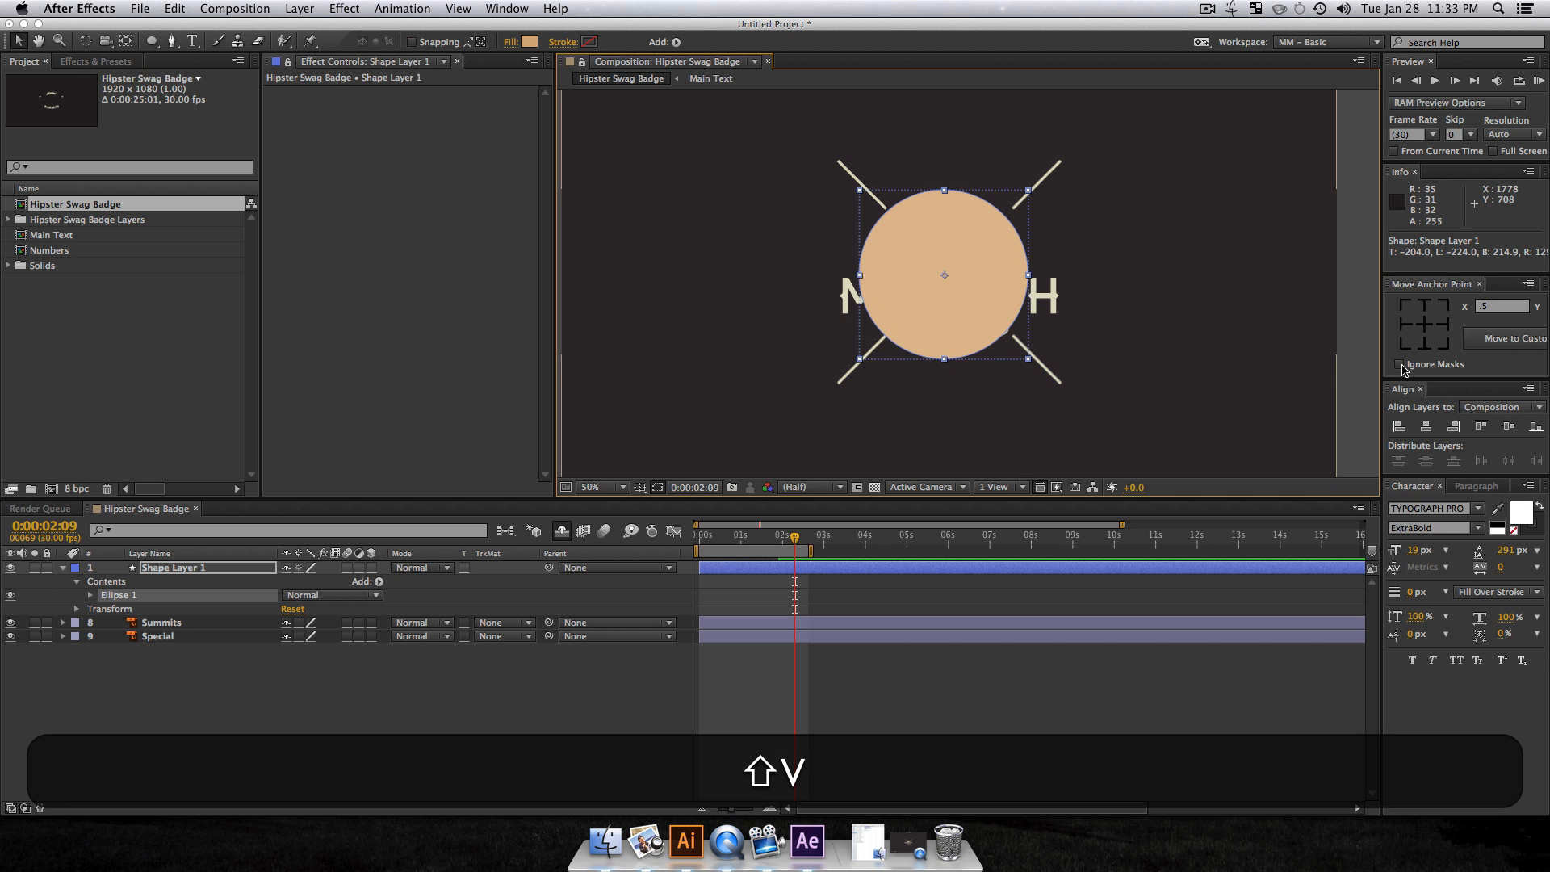
left_click(1423, 324)
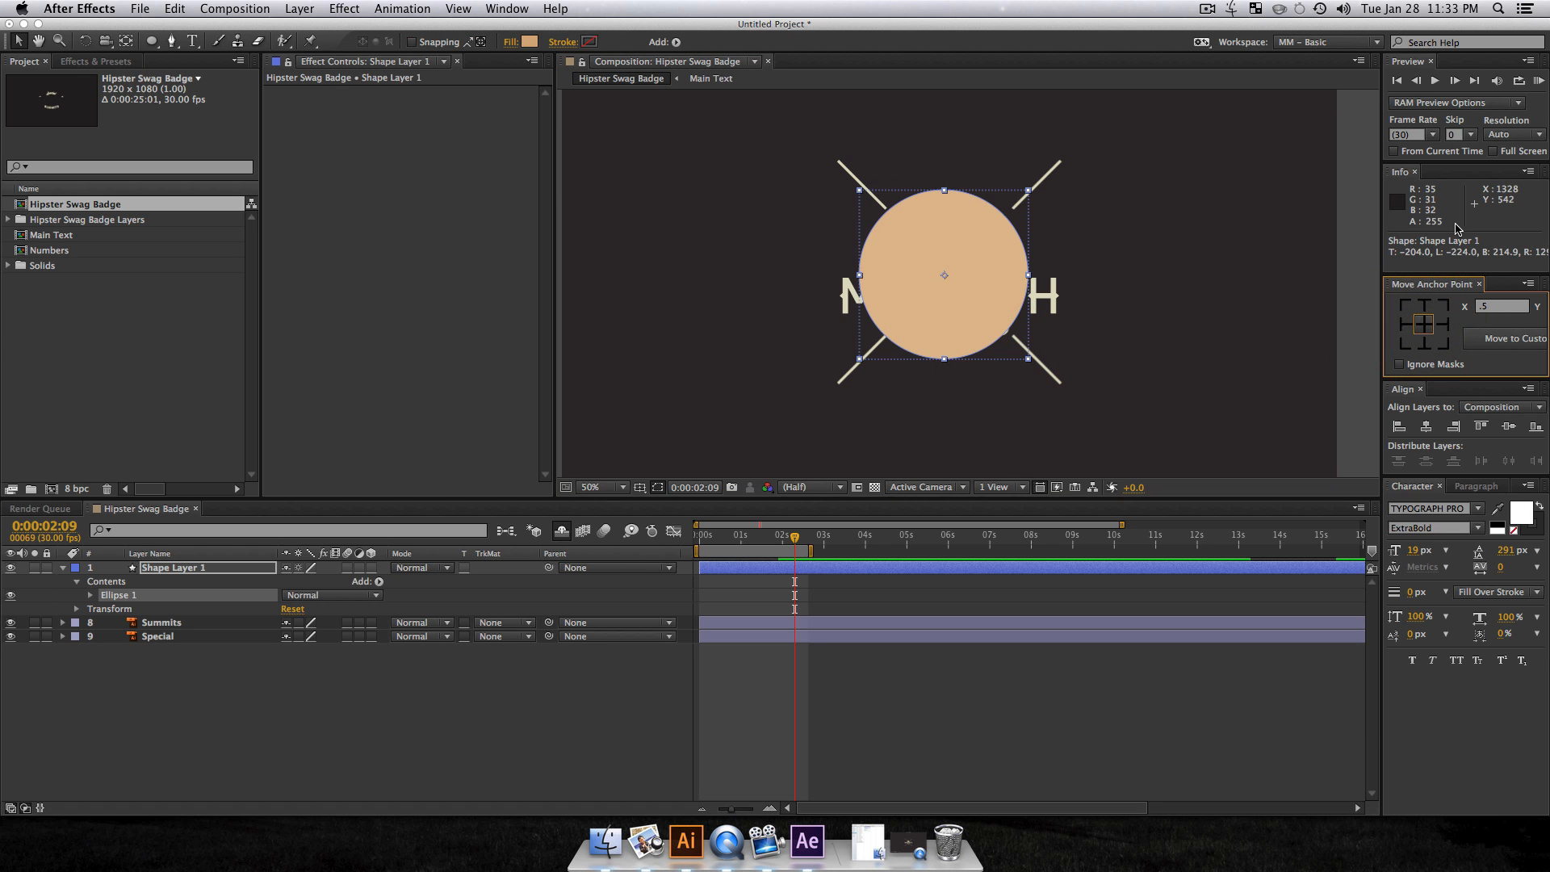
left_click(1425, 427)
key("v")
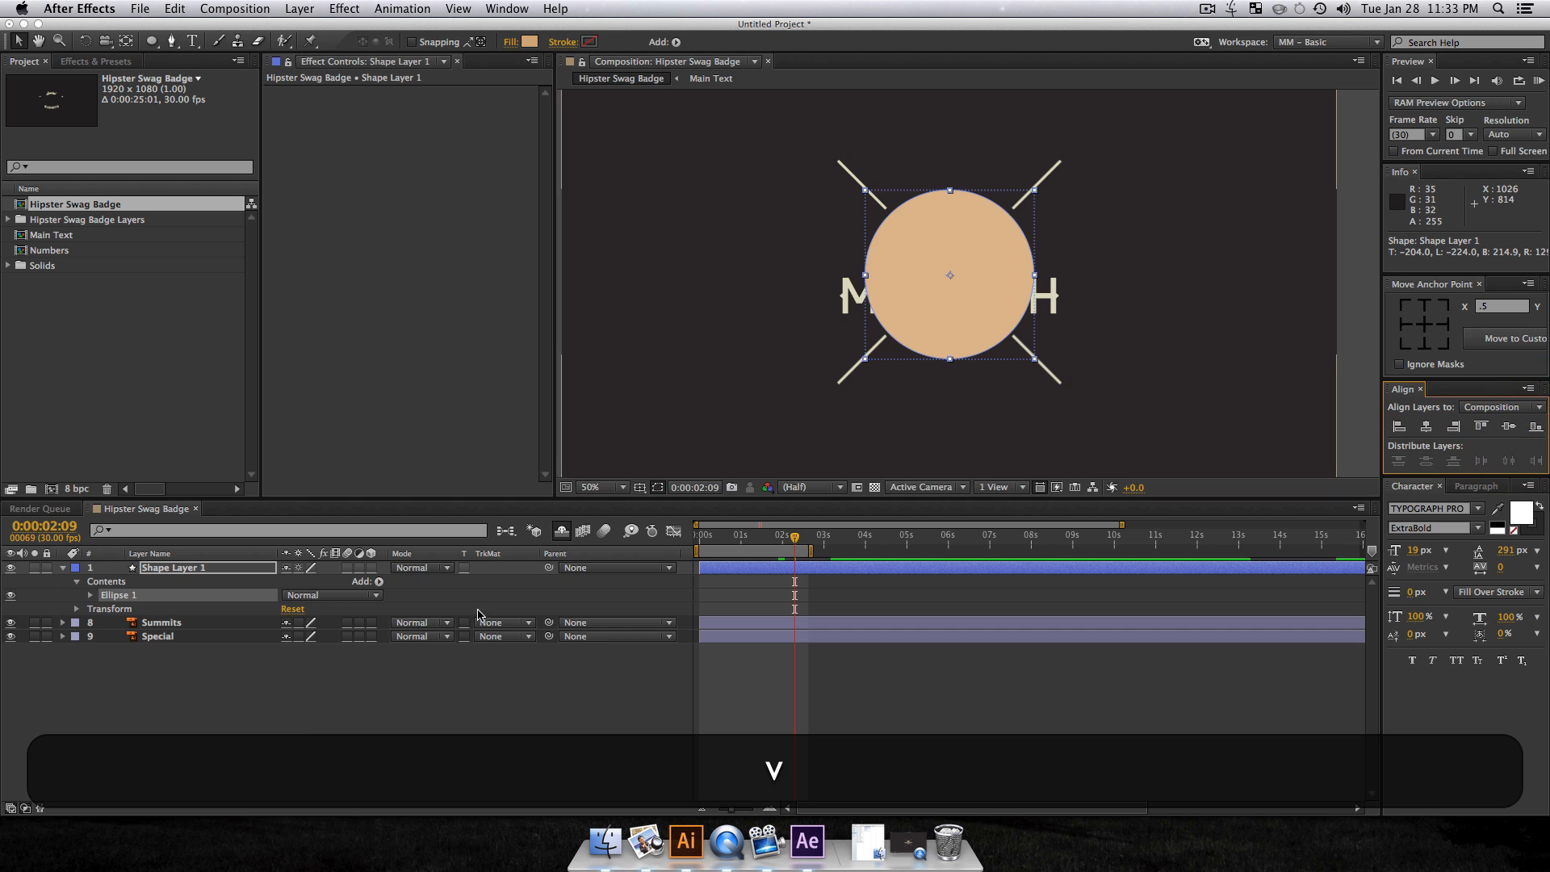
Step: Reduce the new circle layer's opacity to 65%
left_click(164, 731)
left_click(165, 568)
key("t")
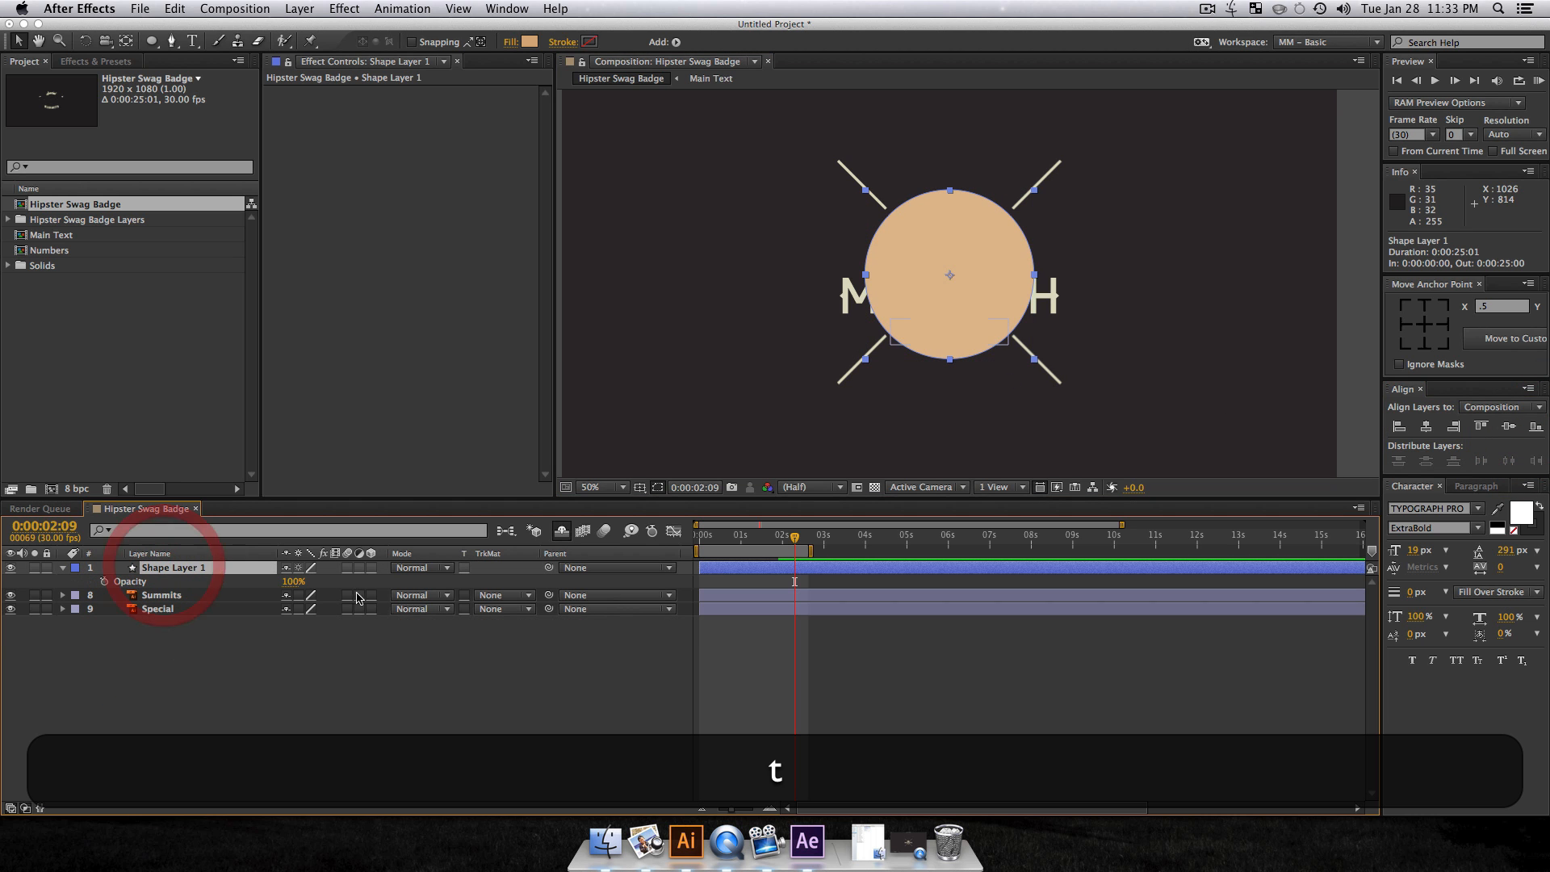
left_click_drag(299, 582, 270, 583)
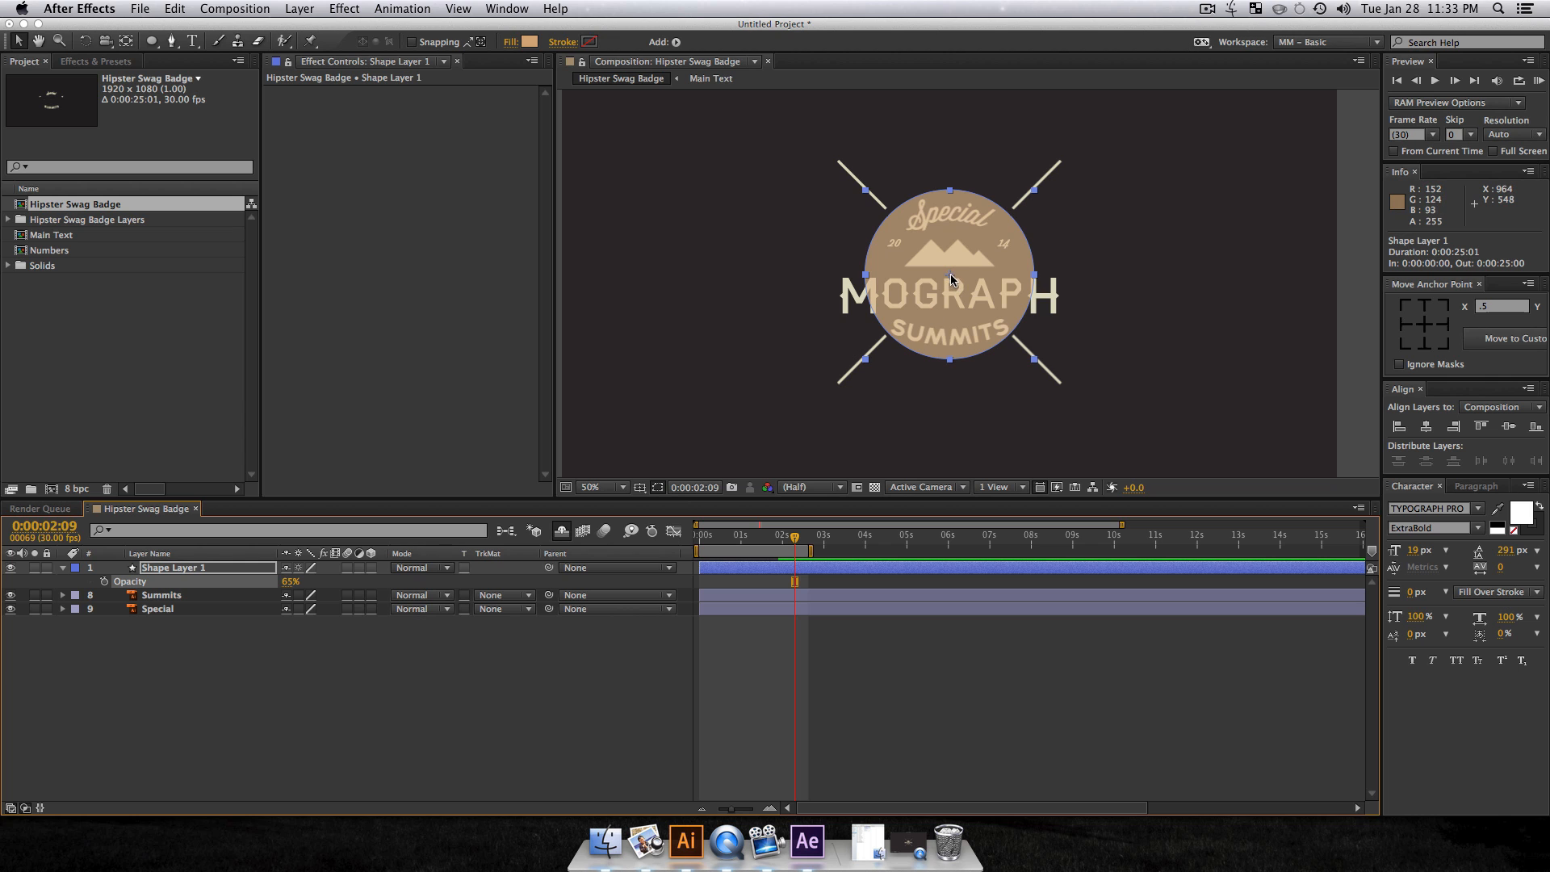
Step: Scale the circle to 108% and adjust its vertical placement to position 960.0, 549.5
left_click_drag(951, 274, 953, 283)
key("s")
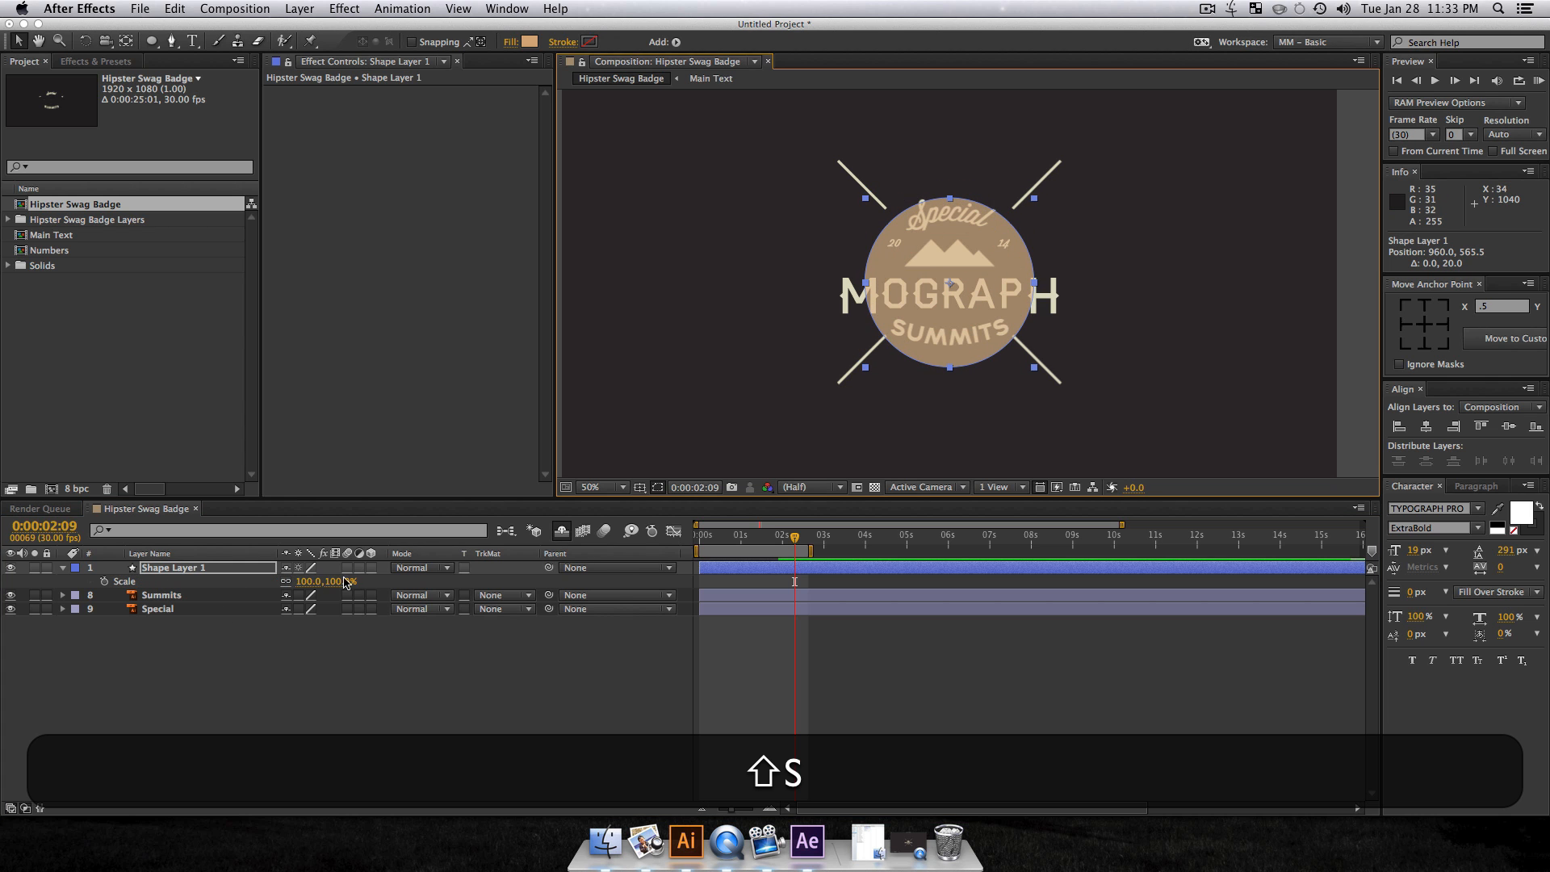
left_click_drag(308, 581, 312, 582)
left_click_drag(951, 283, 951, 277)
Step: Reshape the circle into a slightly wide ellipse by unlinking its scale, relinking it, and finishing at 109.0, 100.5%
key("shift+s")
key("s")
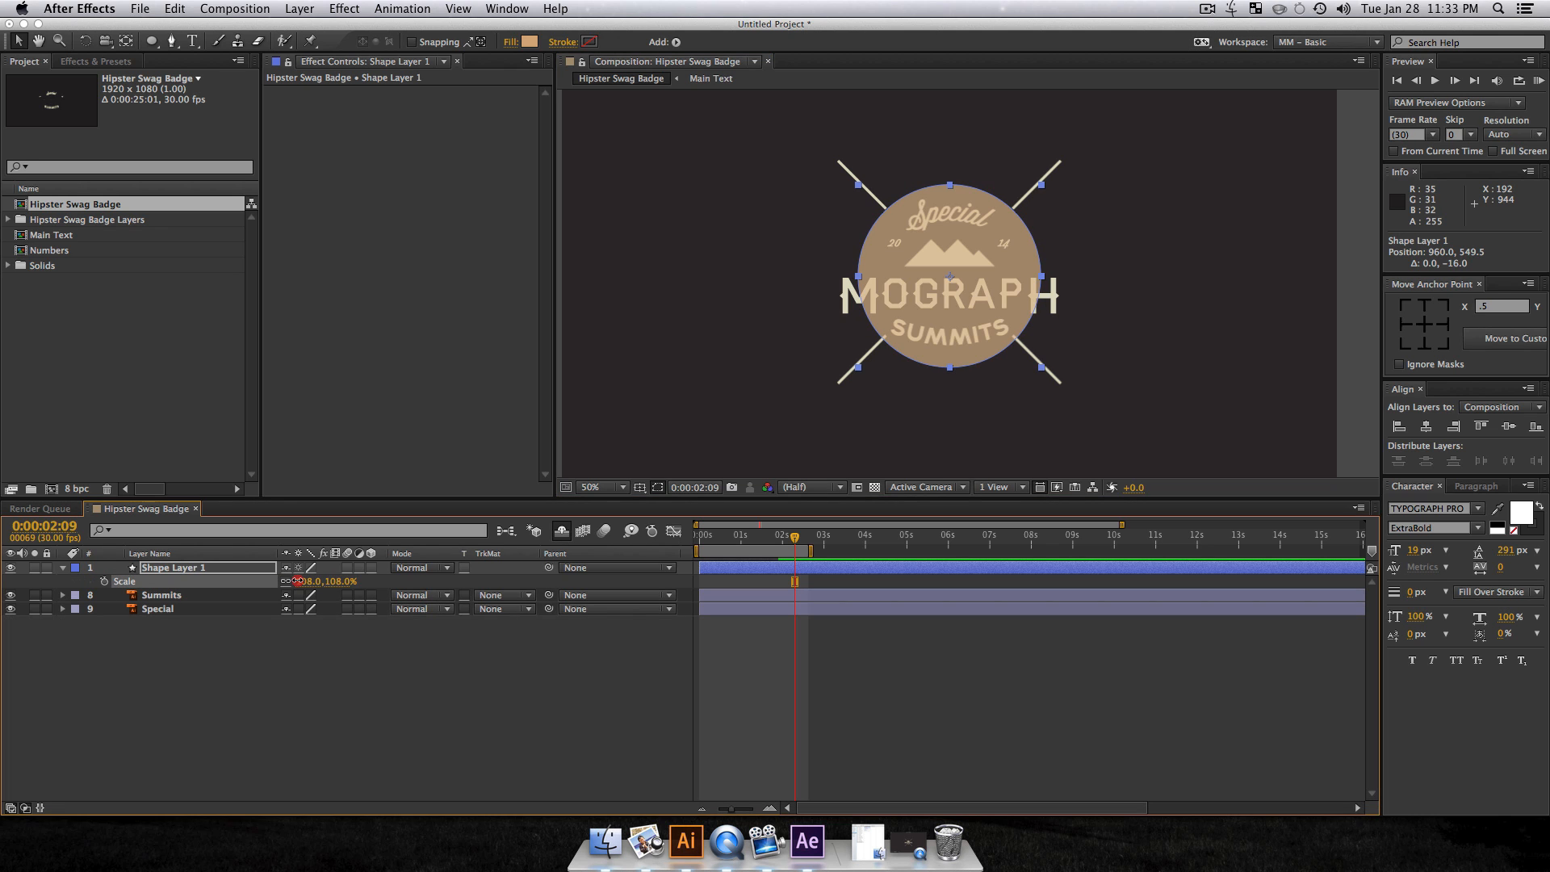
left_click_drag(301, 585, 291, 581)
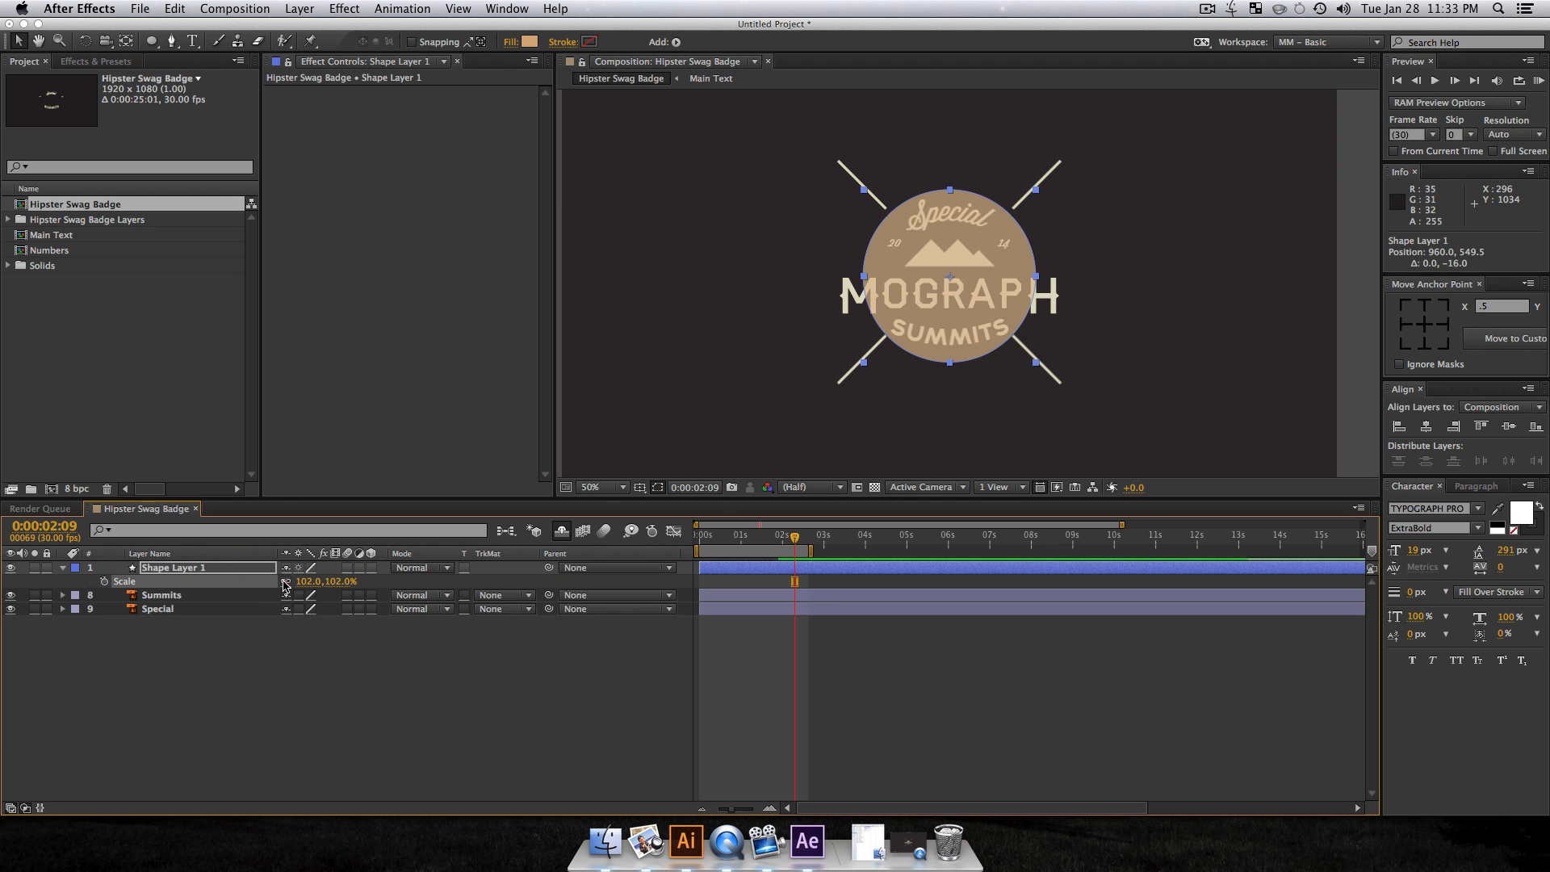
left_click(285, 581)
left_click_drag(339, 581, 331, 583)
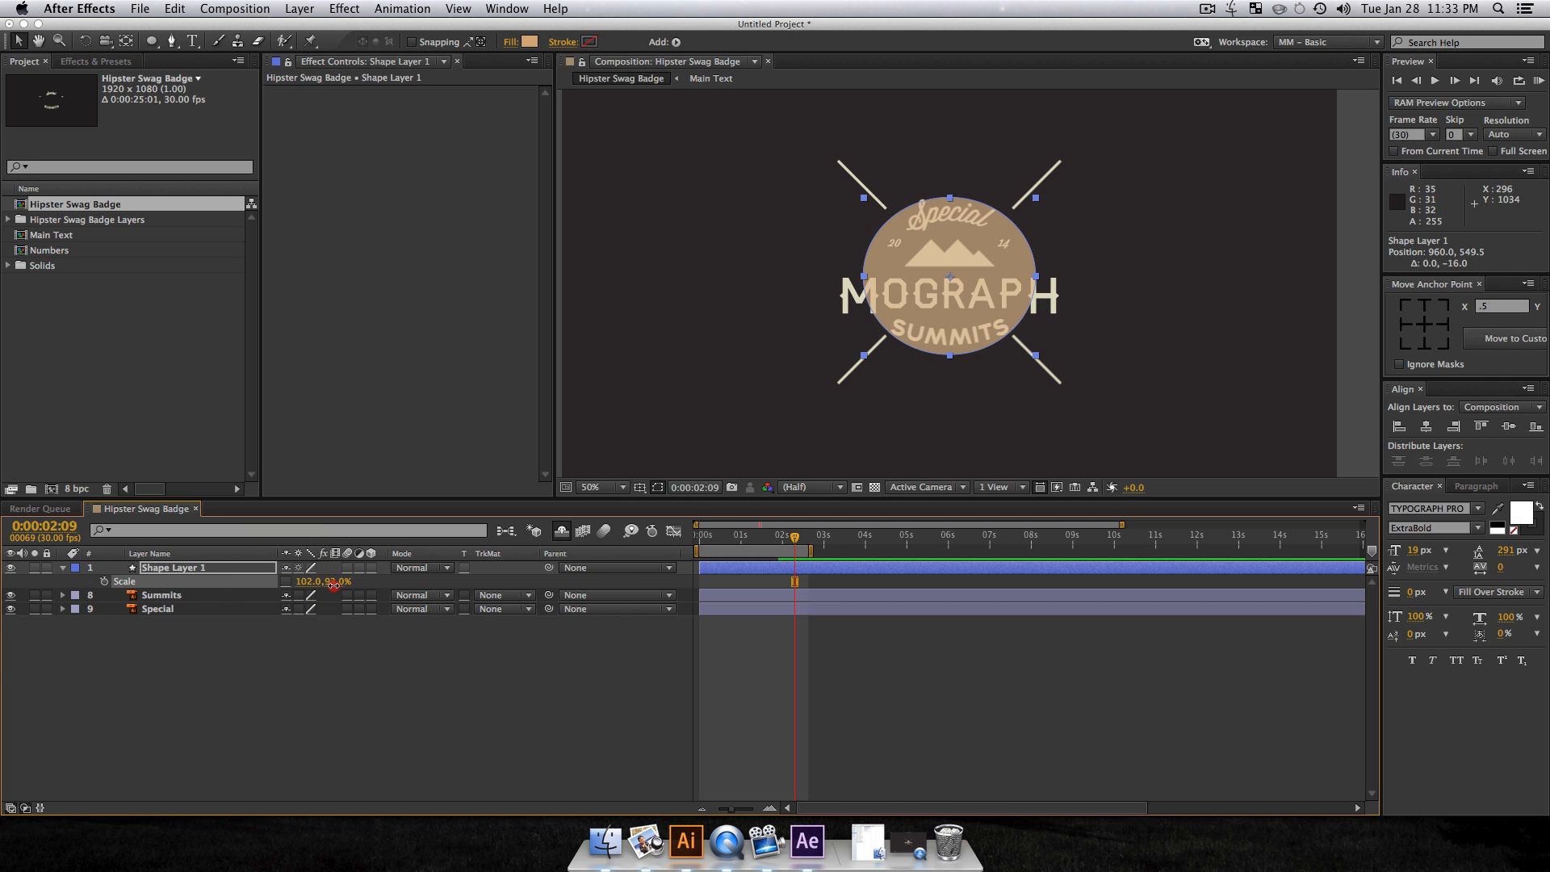
left_click(286, 581)
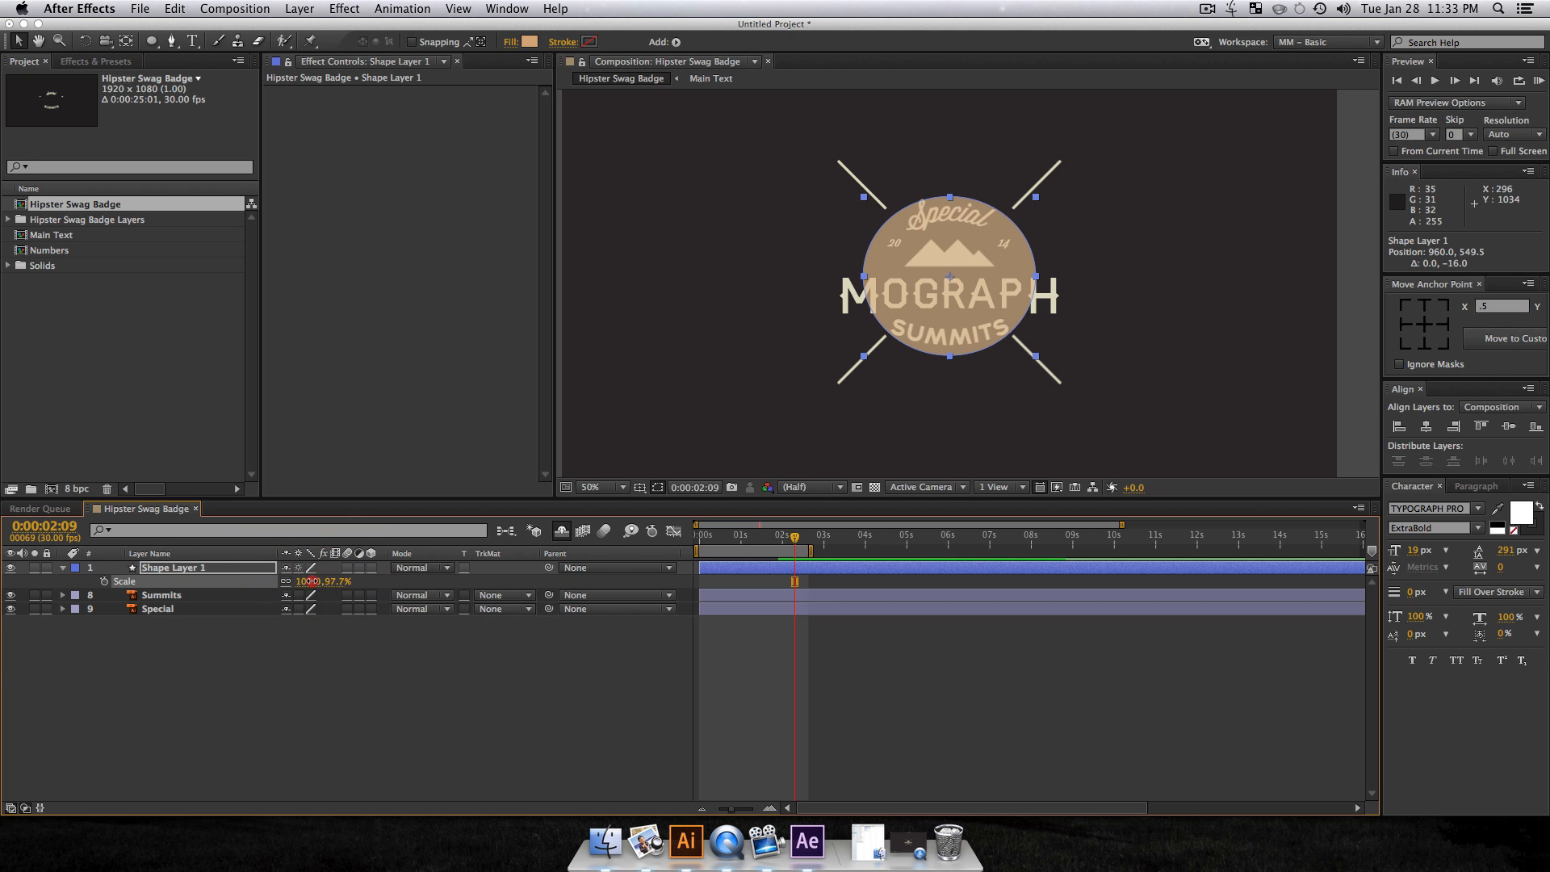
left_click_drag(309, 581, 314, 581)
left_click(238, 729)
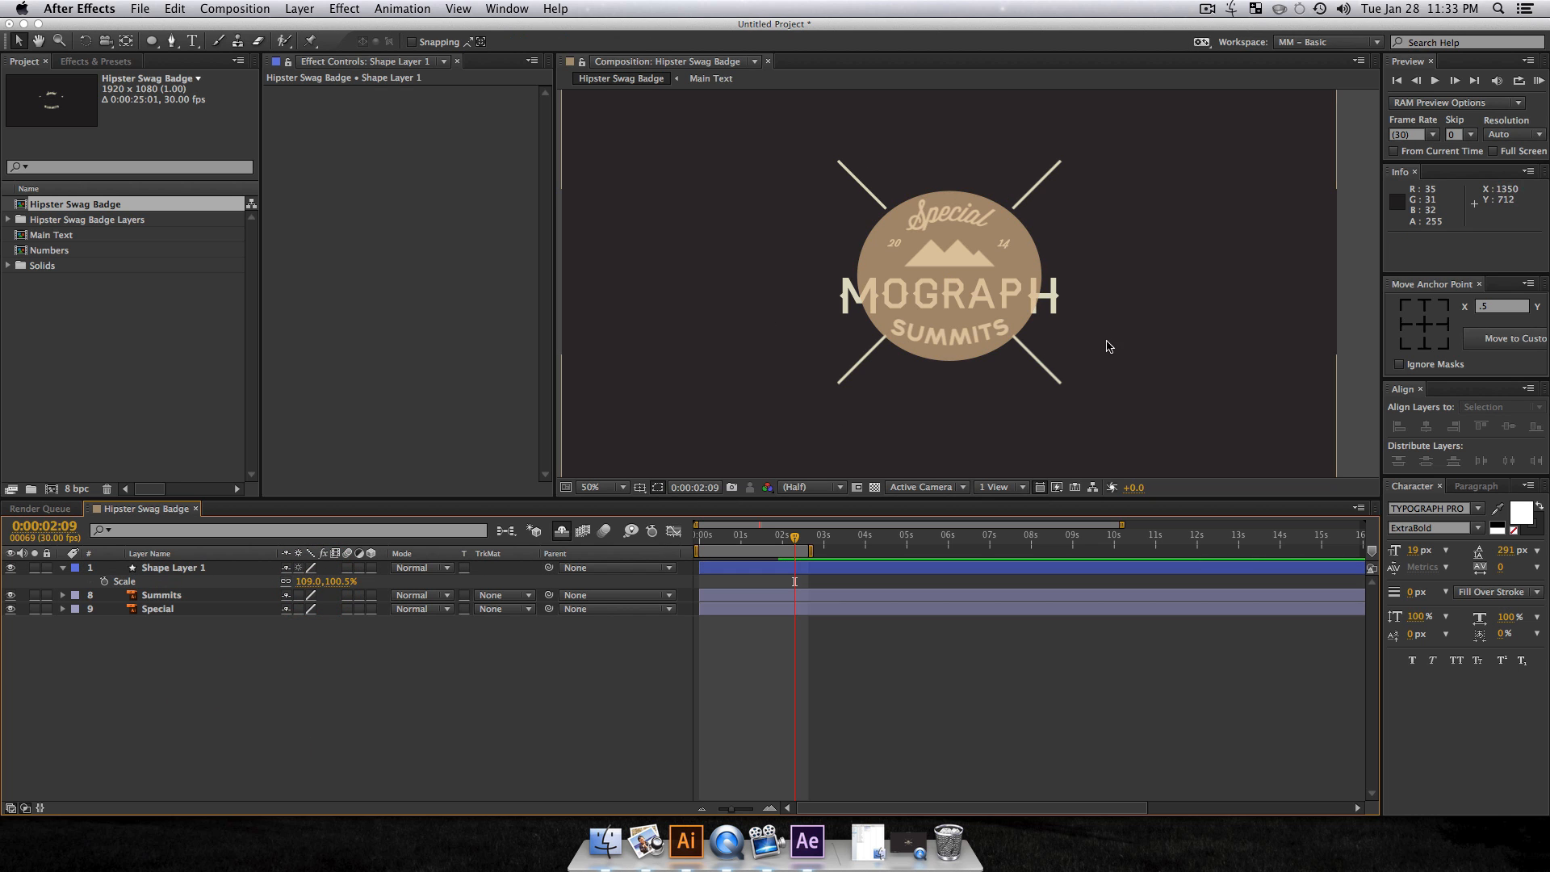
Step: Rename the ellipse shape layer as Extra Mask
left_click(170, 567)
key("Return")
type("Su")
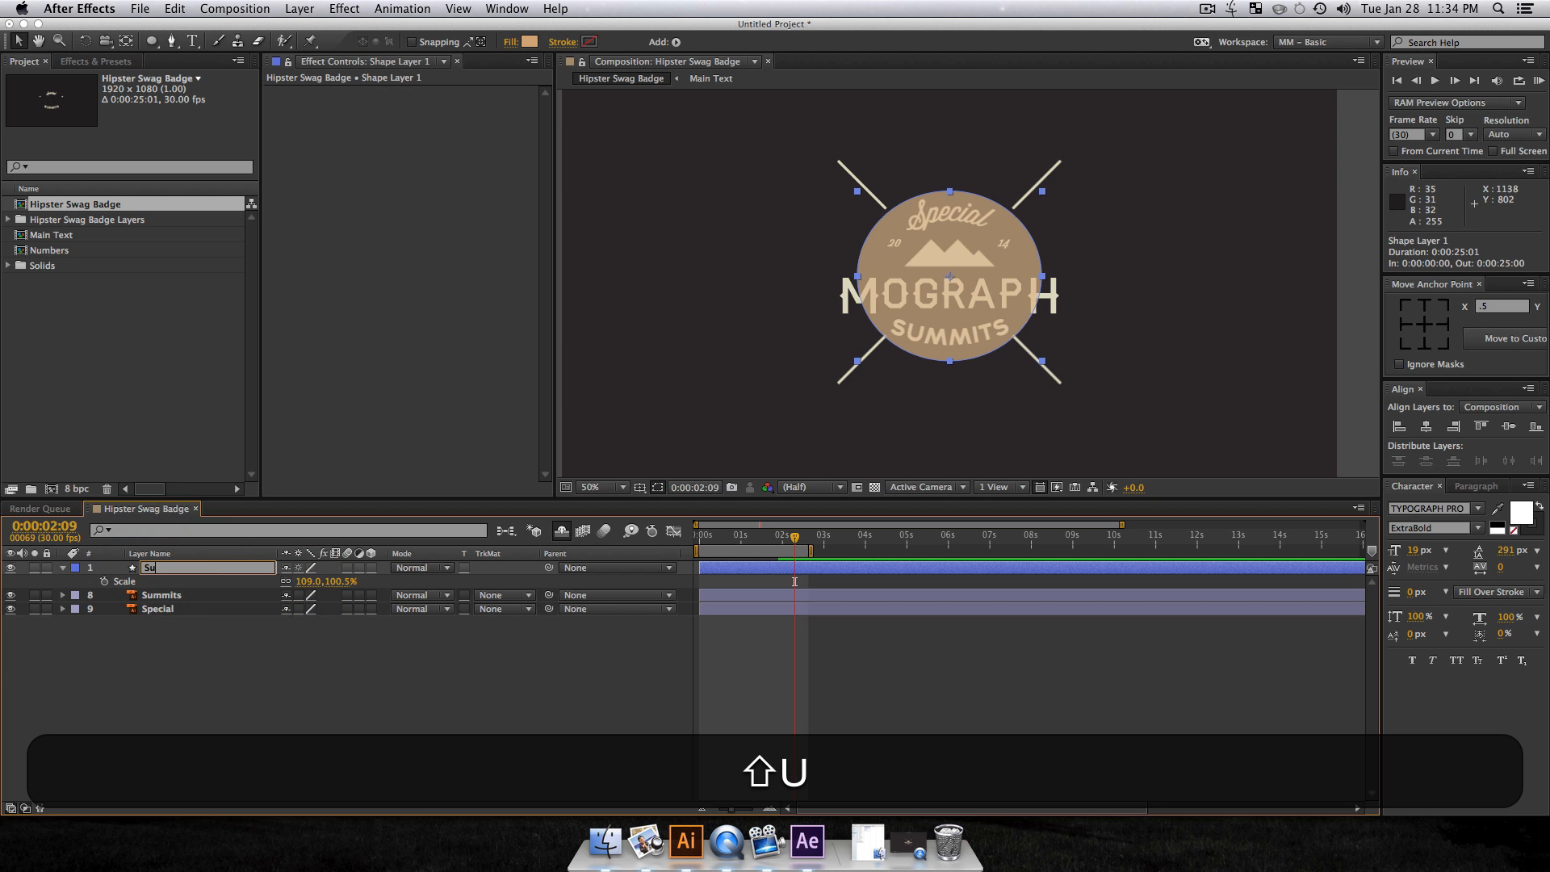
type("m")
type("Extr")
type("a Mask")
key("Return")
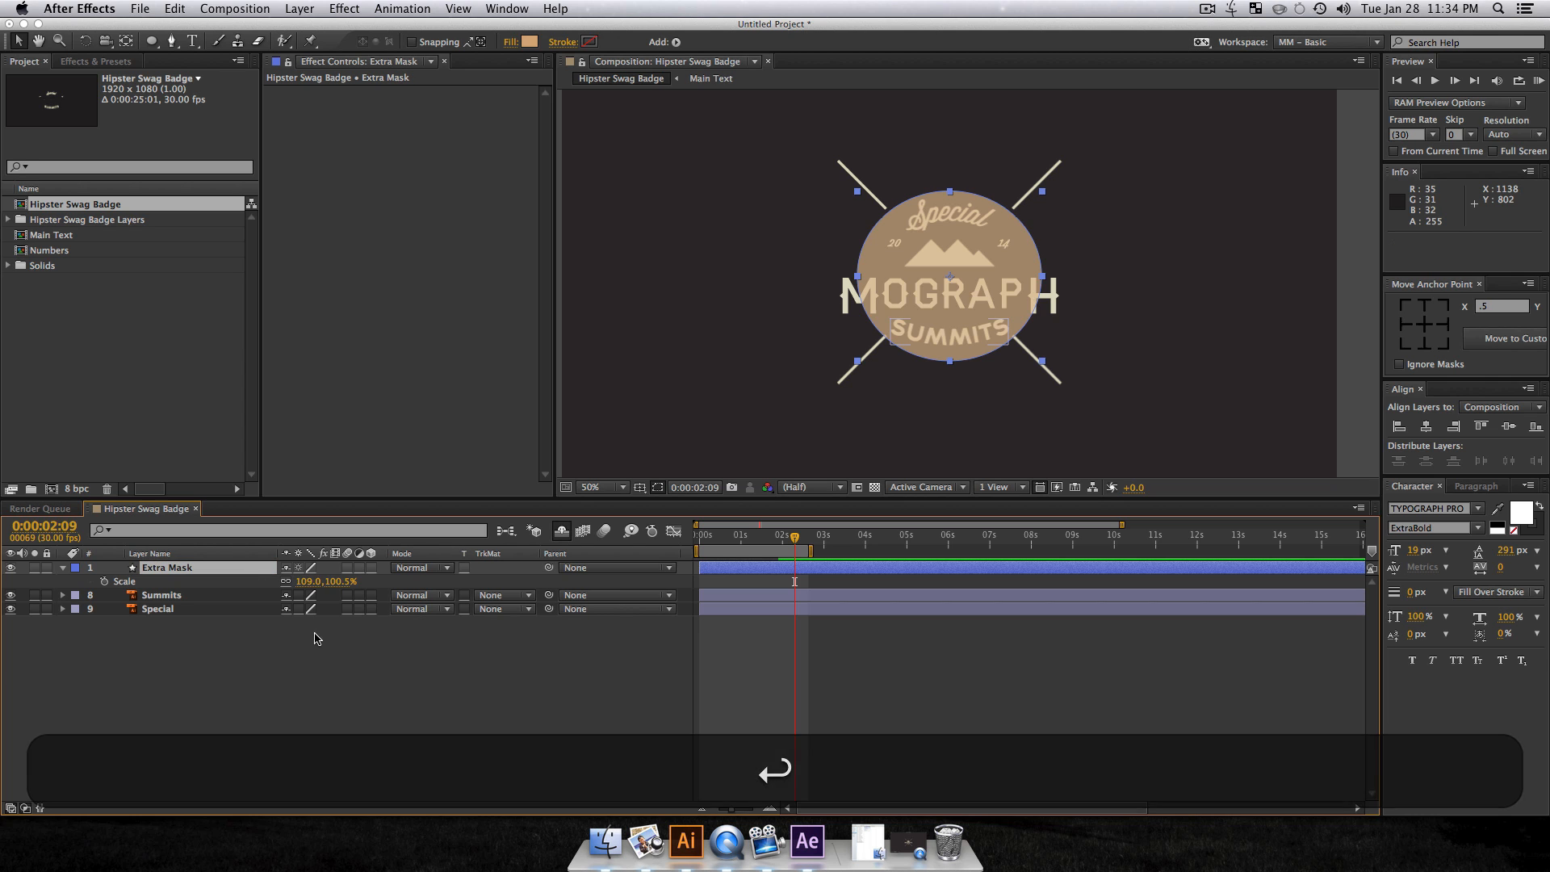
Step: Set Position keyframes for the Summits and Special layers together at 0:00:01:18
left_click_drag(237, 673, 182, 599)
key("p")
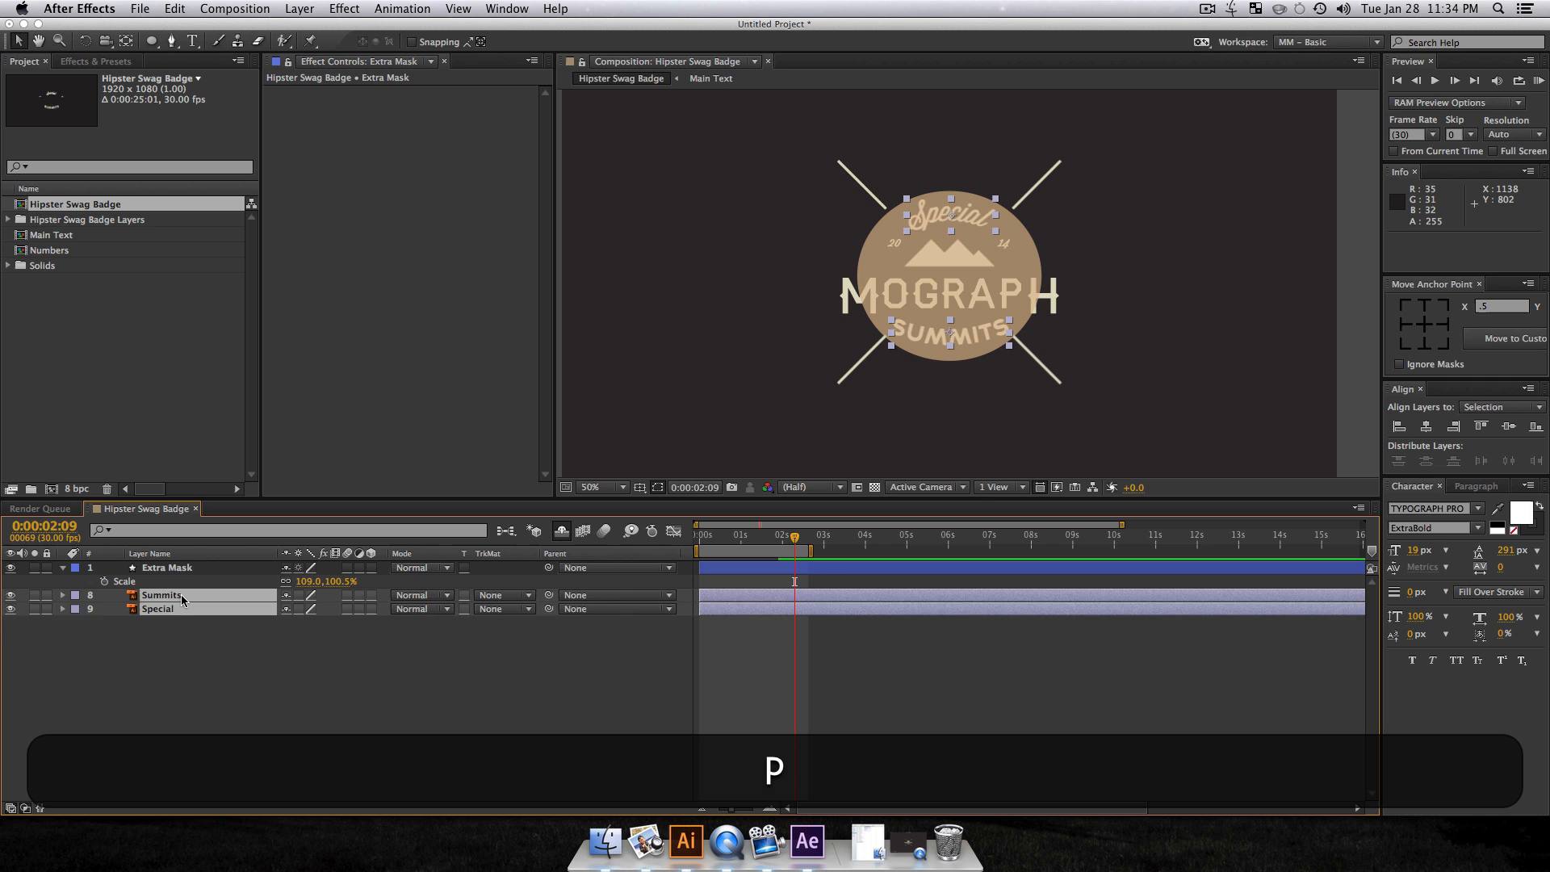
left_click_drag(795, 537, 761, 546)
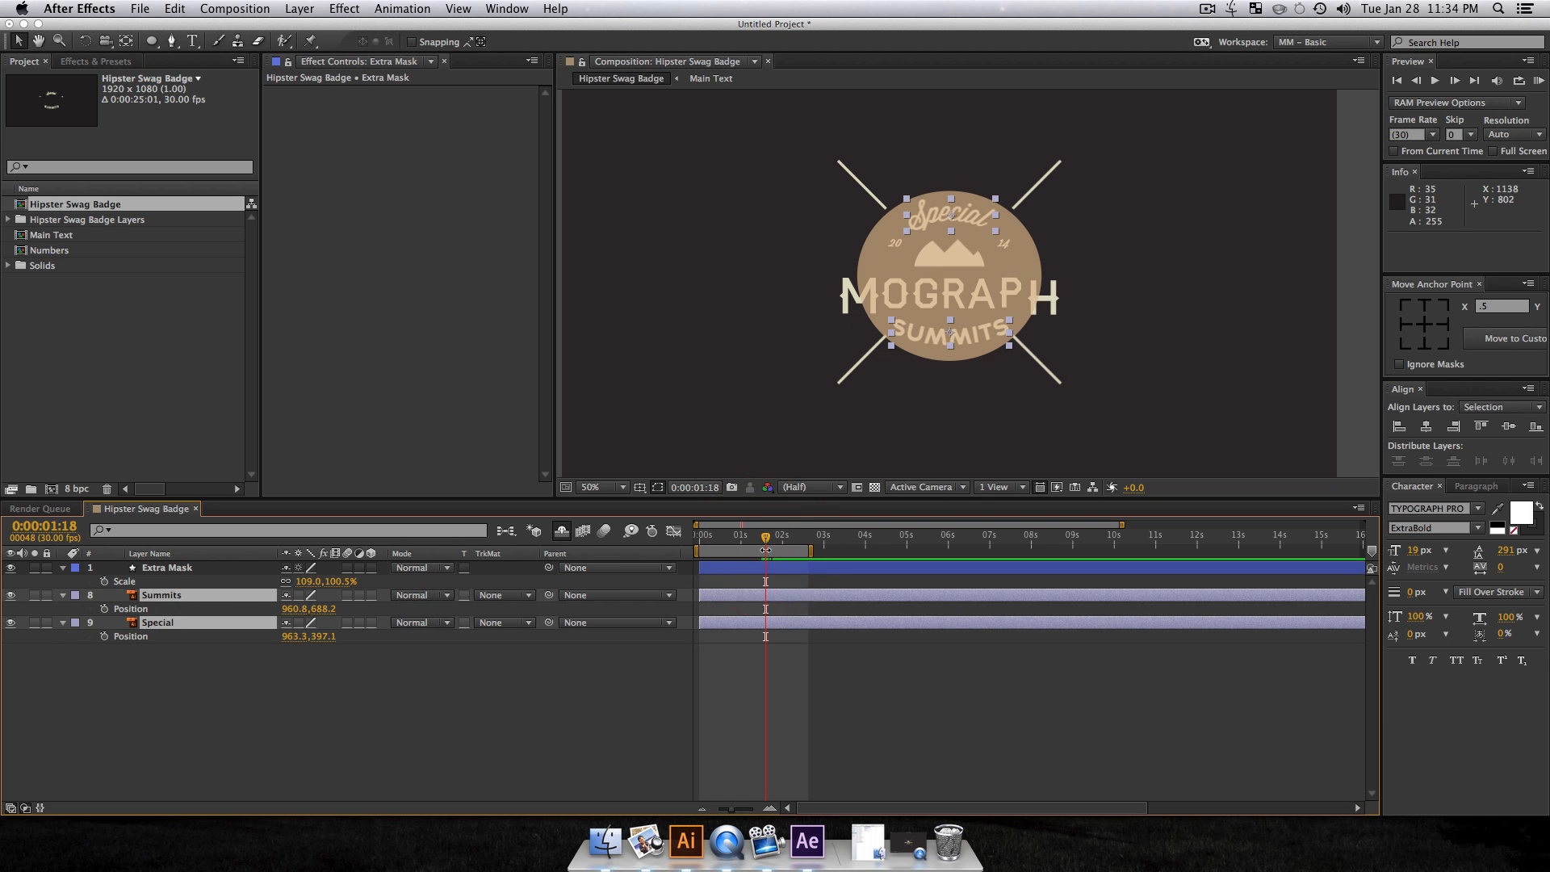
key("p")
key("p")
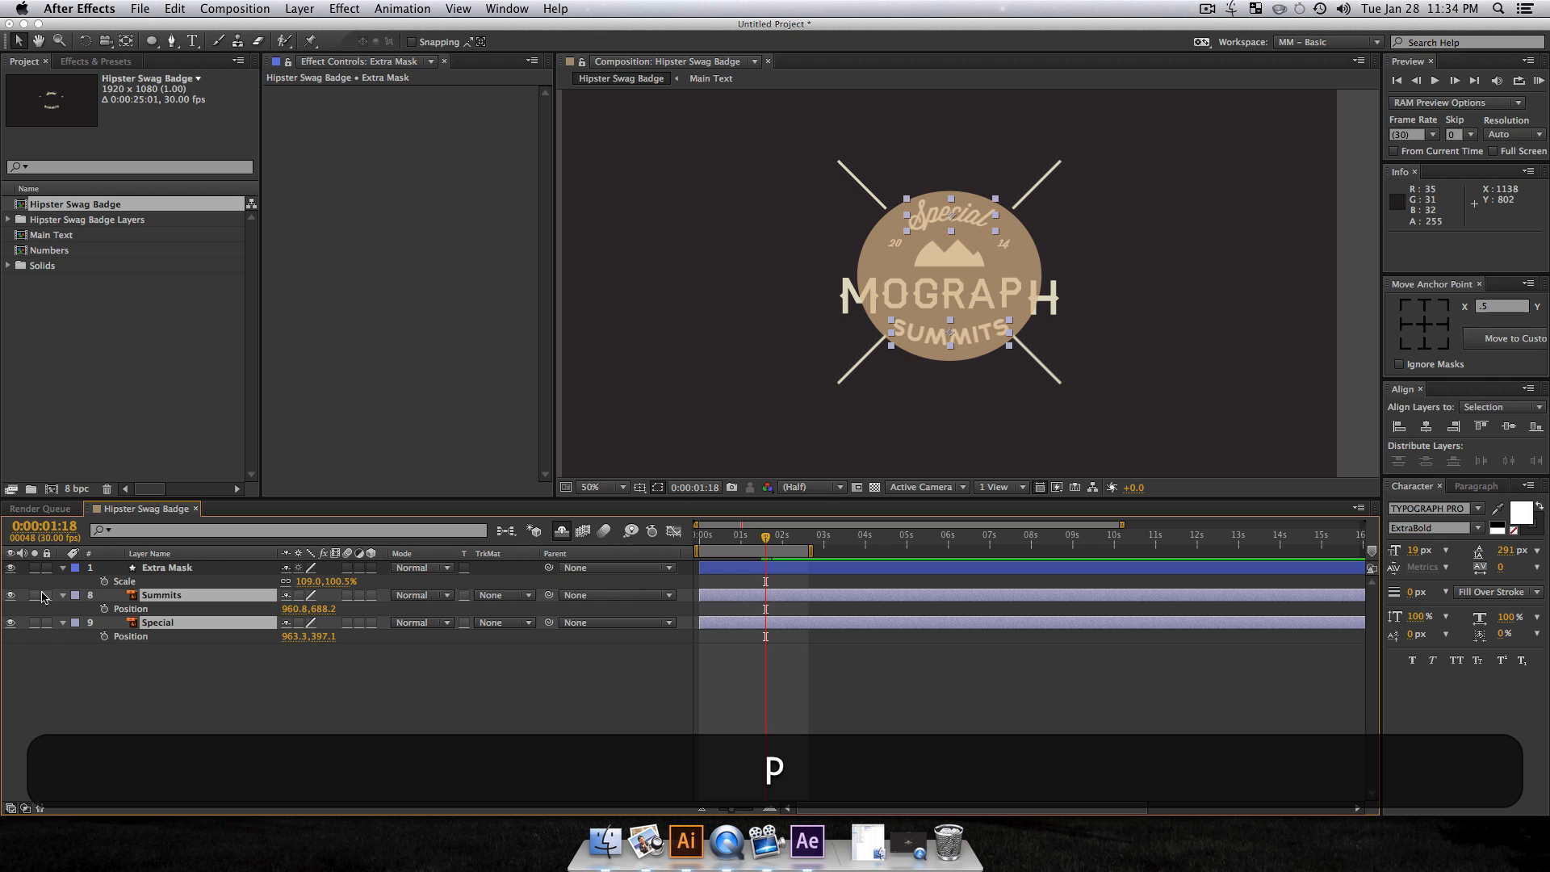
left_click(102, 610)
Step: At 0:00:00:22, move Special up to Y 303.1 and Summits down to Y 773.2, outside the ellipse
left_click_drag(764, 538, 731, 545)
left_click(377, 715)
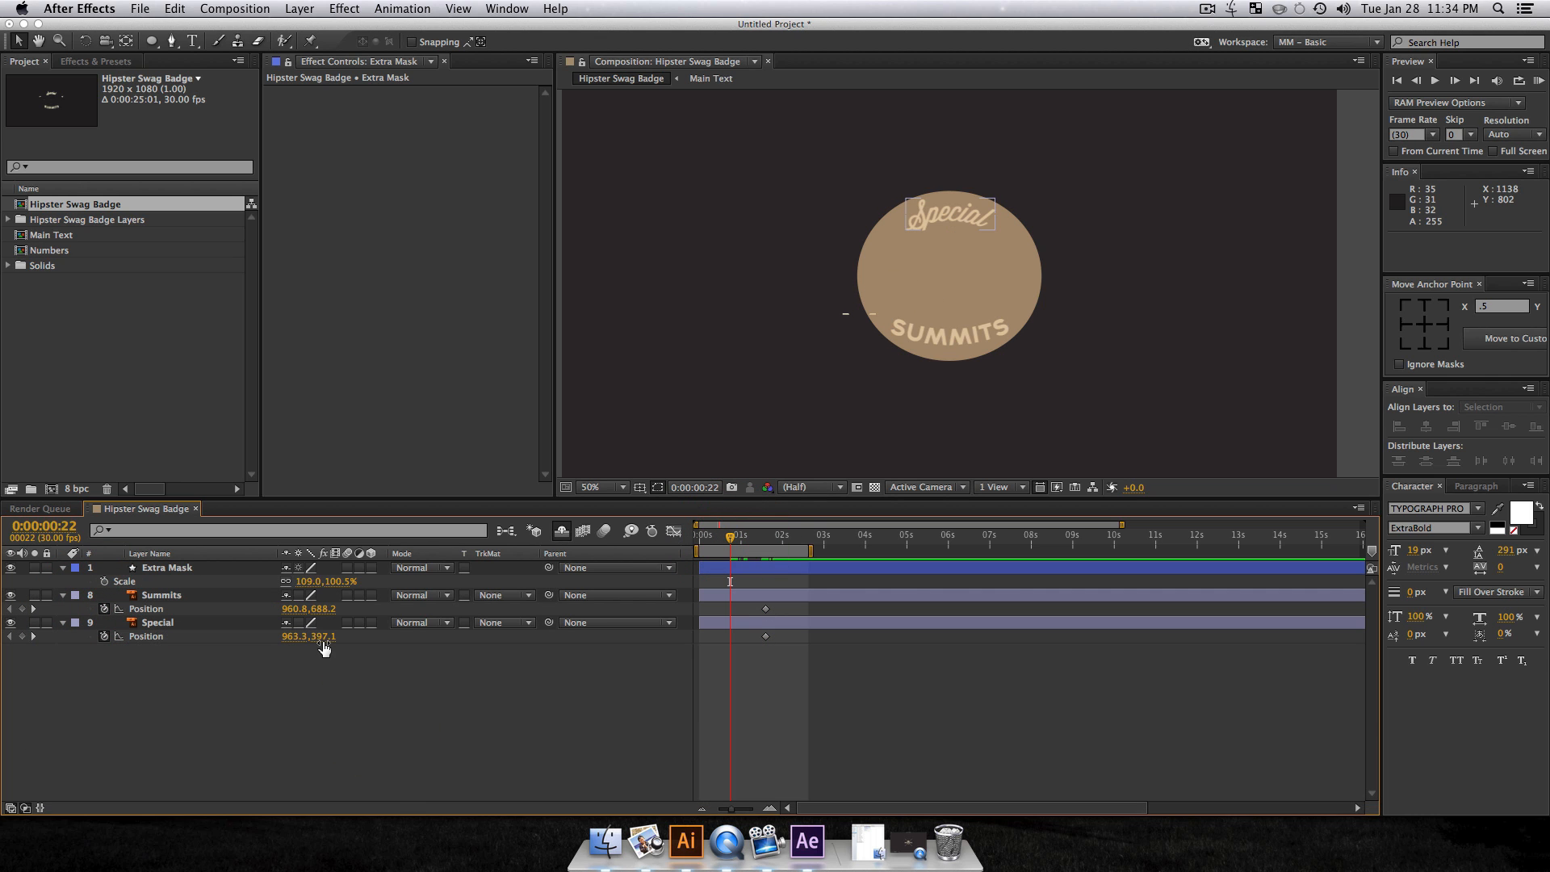
left_click_drag(324, 643, 377, 616)
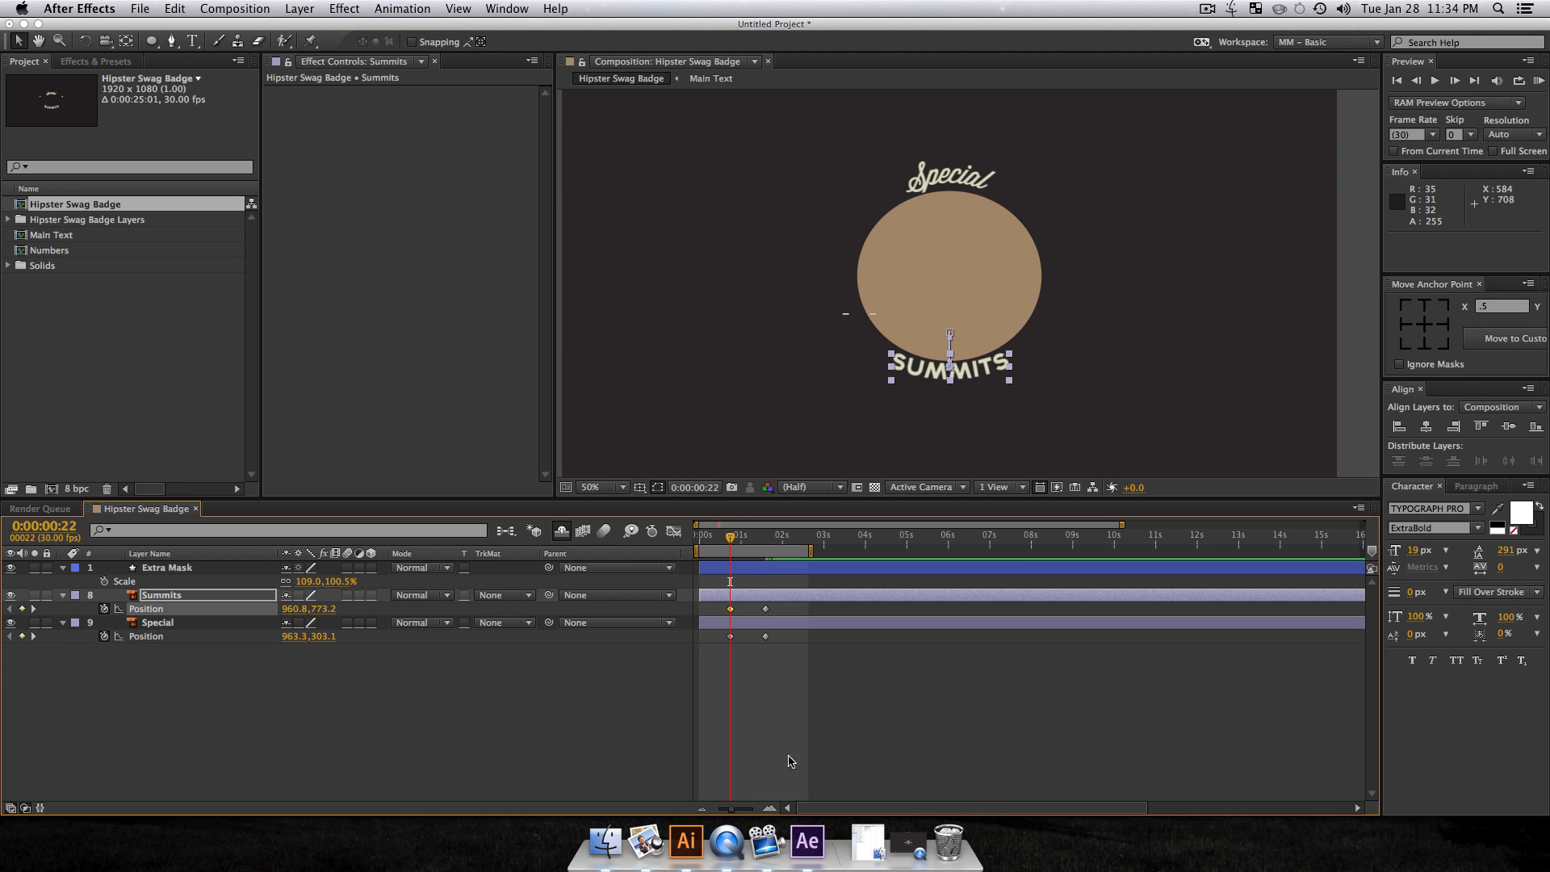
Step: Apply Easy Ease to all Position keyframes of Summits and Special and show their speed graph
left_click_drag(787, 647, 709, 604)
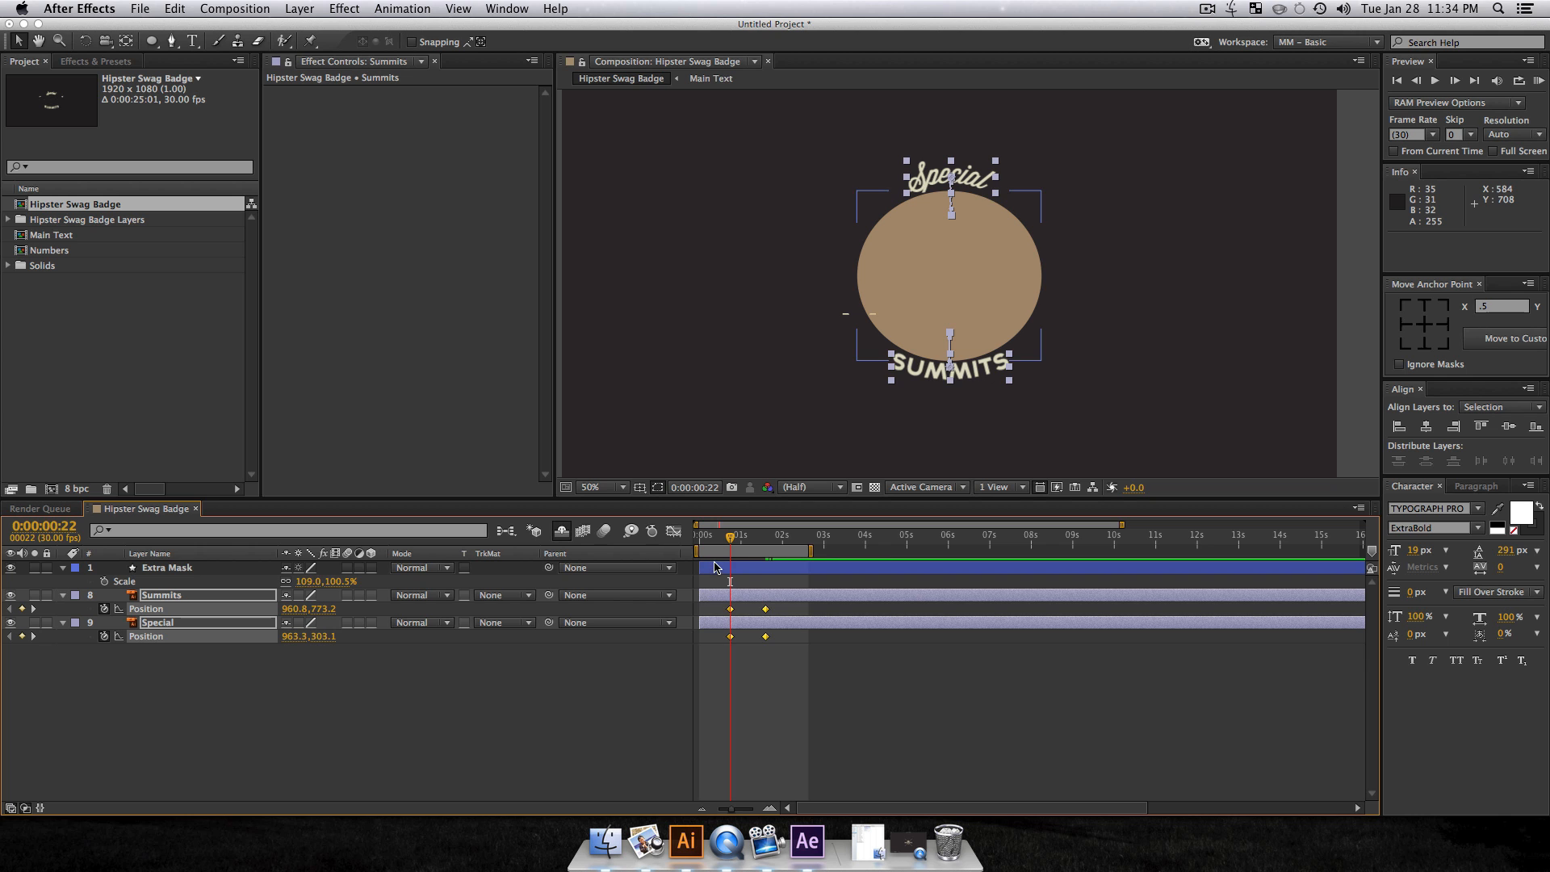
key("F9")
left_click(673, 532)
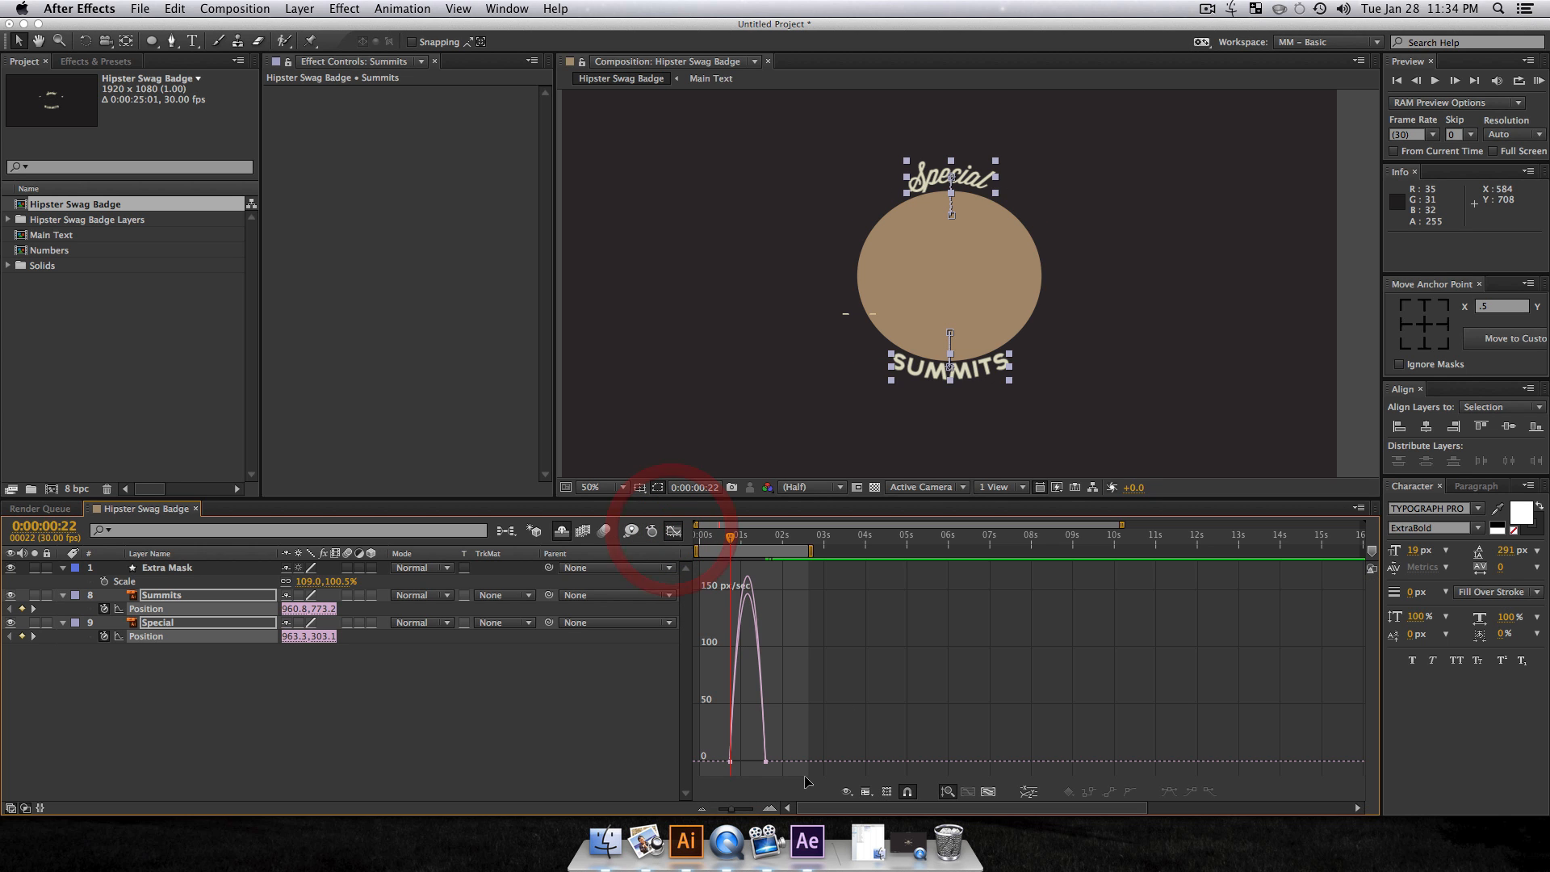
left_click(847, 791)
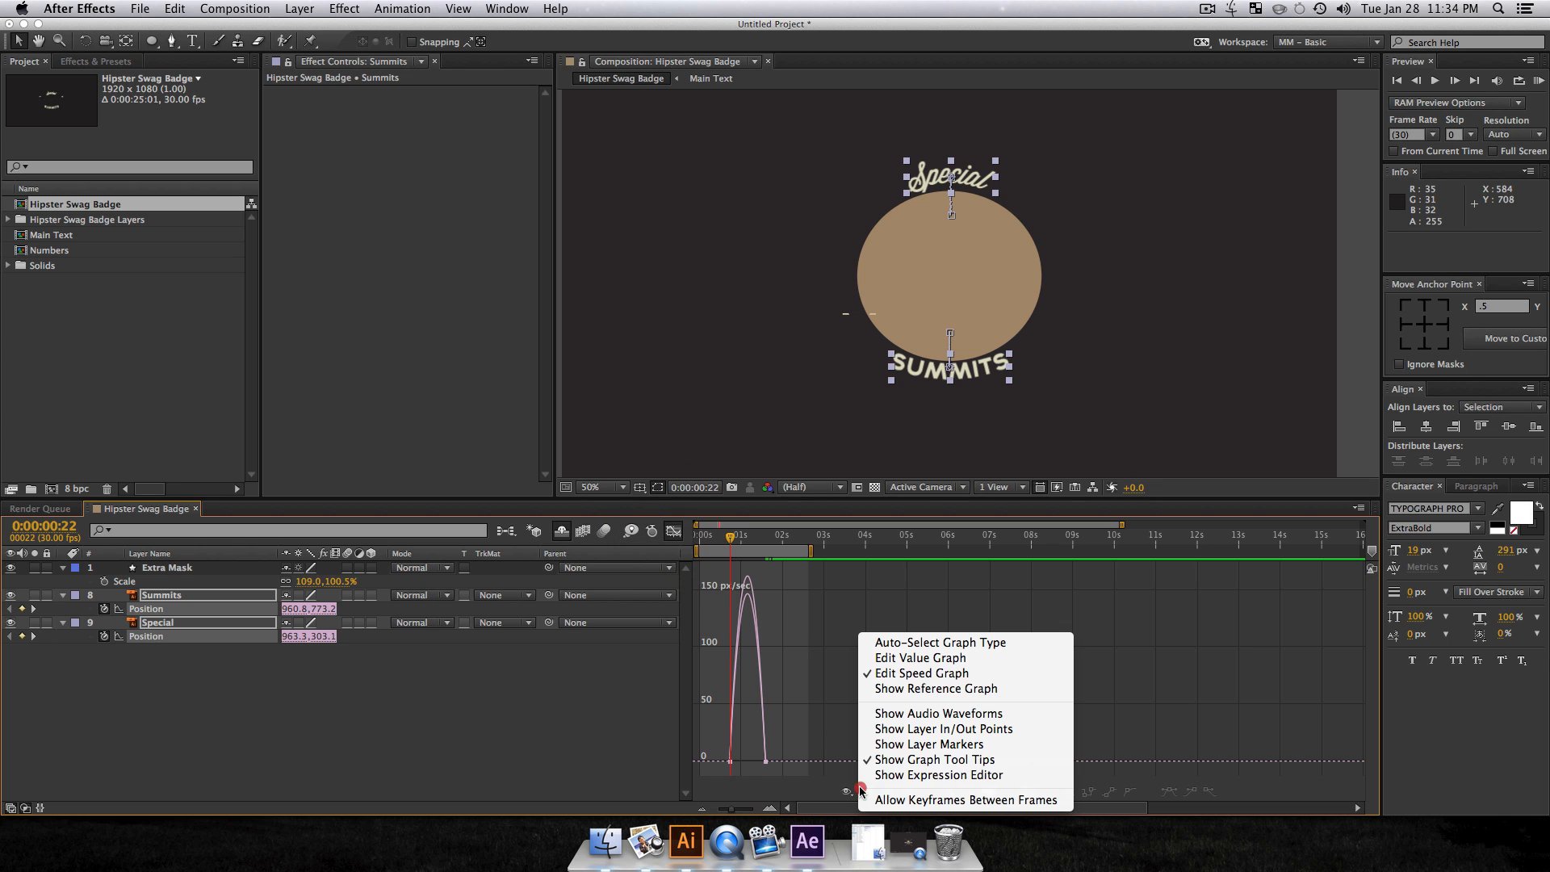
left_click(897, 672)
Step: Lengthen the outgoing and incoming ease handles on both Position speed curves, and return to the layer bar view
left_click(986, 791)
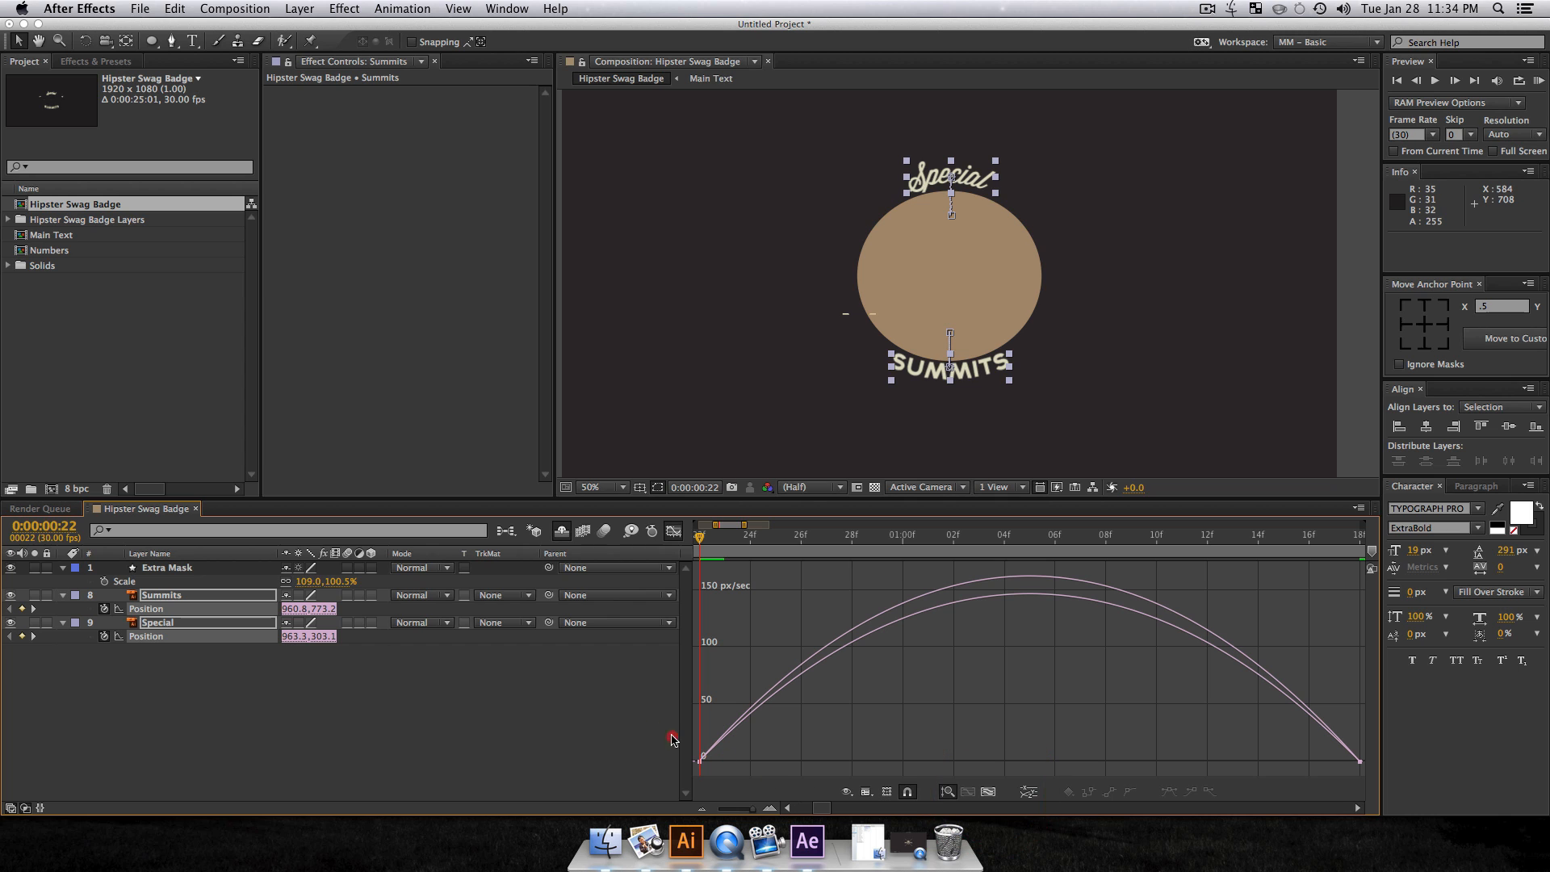
left_click_drag(723, 773, 1105, 763)
left_click(983, 794)
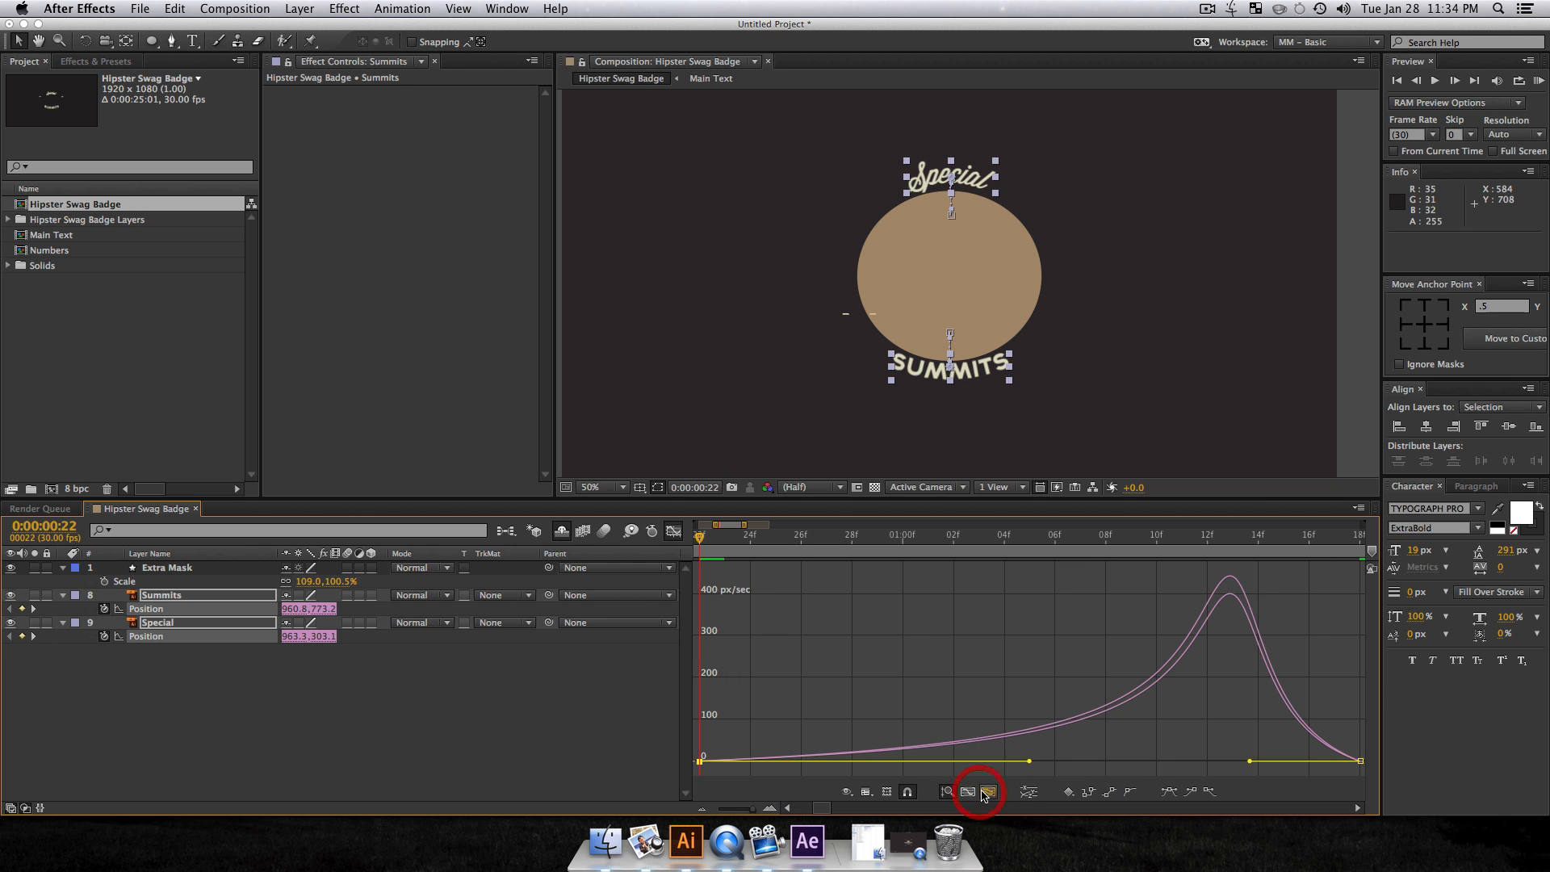
left_click_drag(1204, 726, 1296, 626)
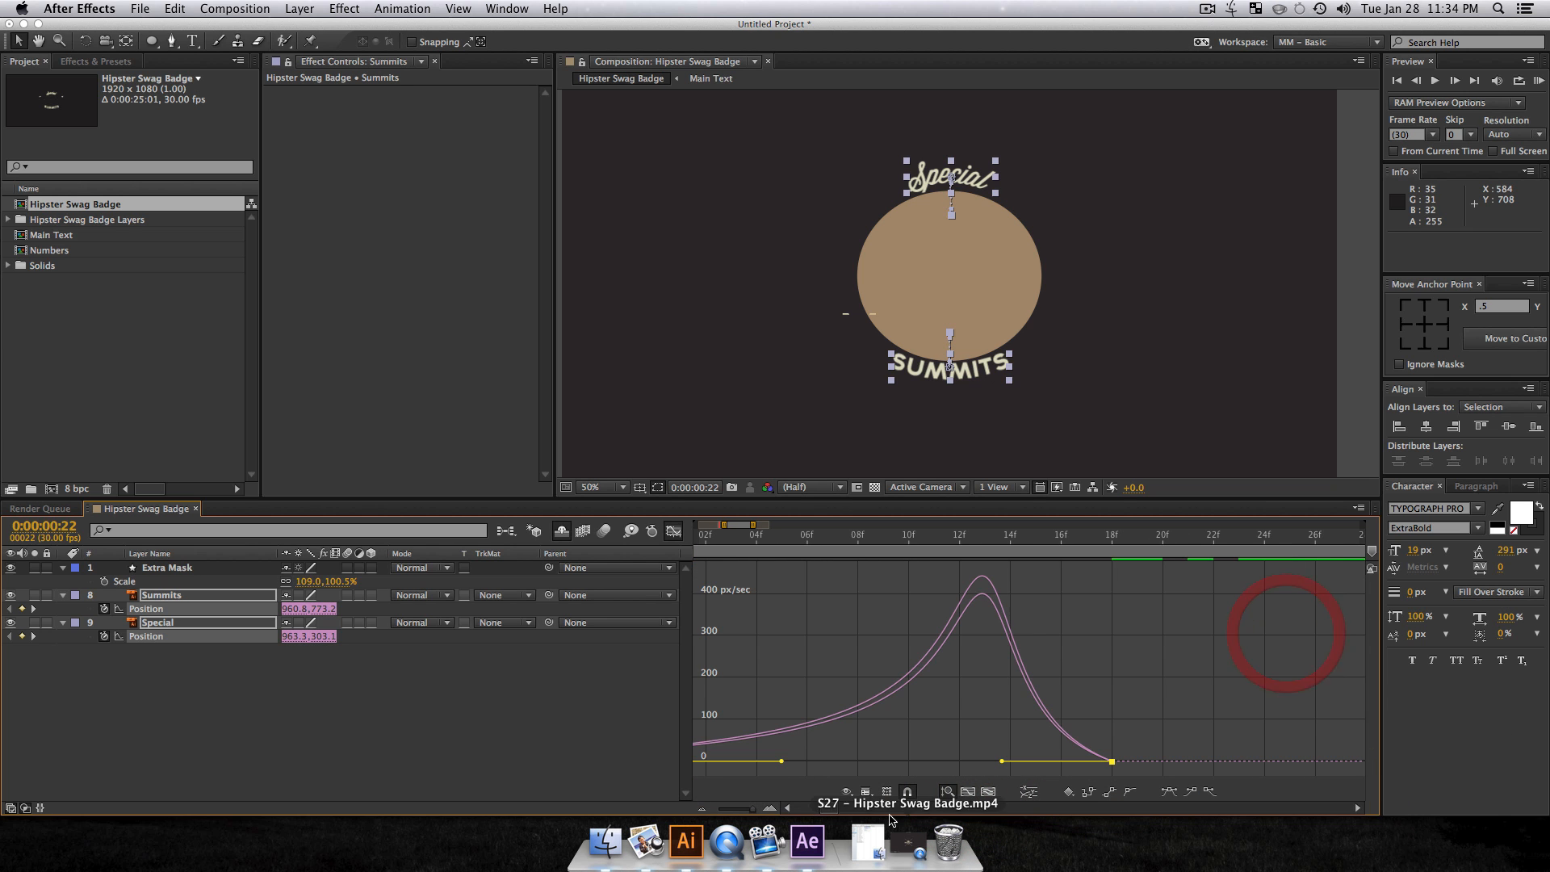
left_click(988, 791)
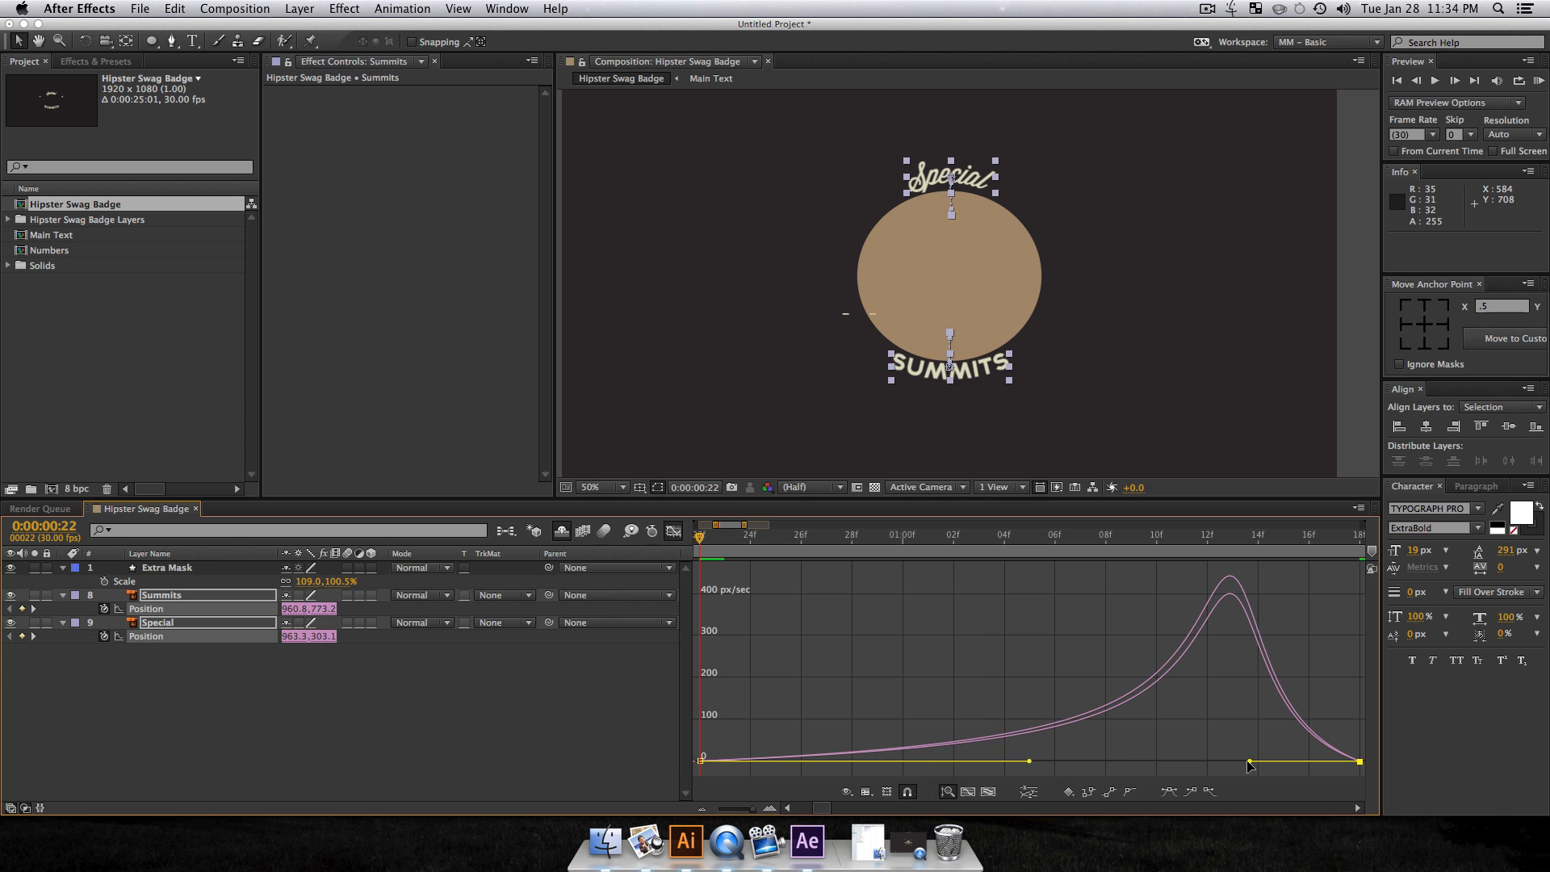
left_click_drag(1249, 765, 1046, 749)
left_click(673, 531)
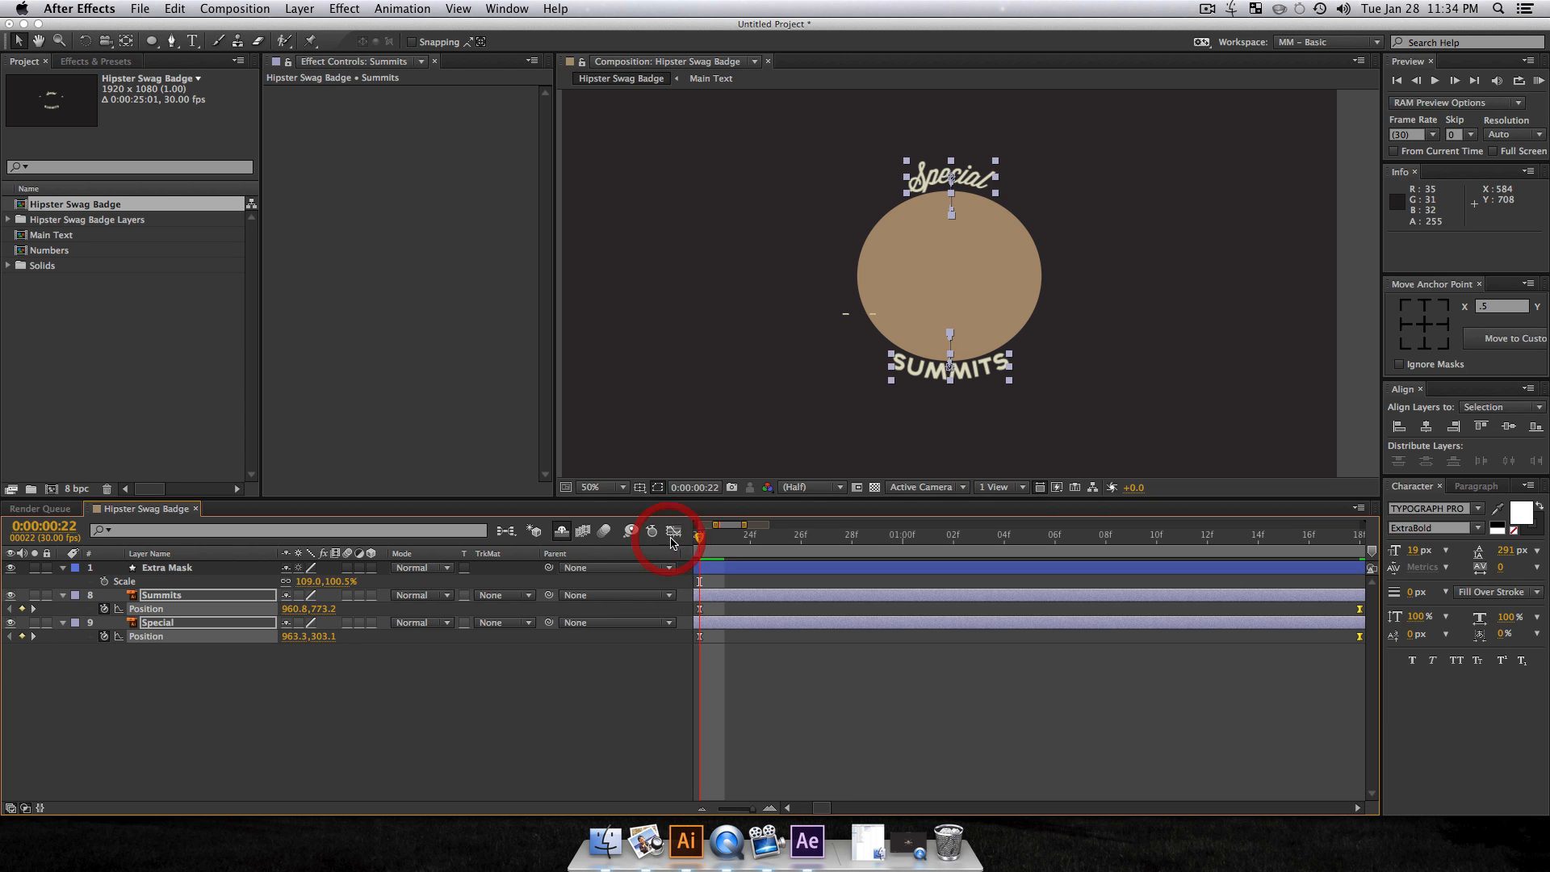
Step: Preview the eased slide-in of the Special and Summits text
left_click(707, 808)
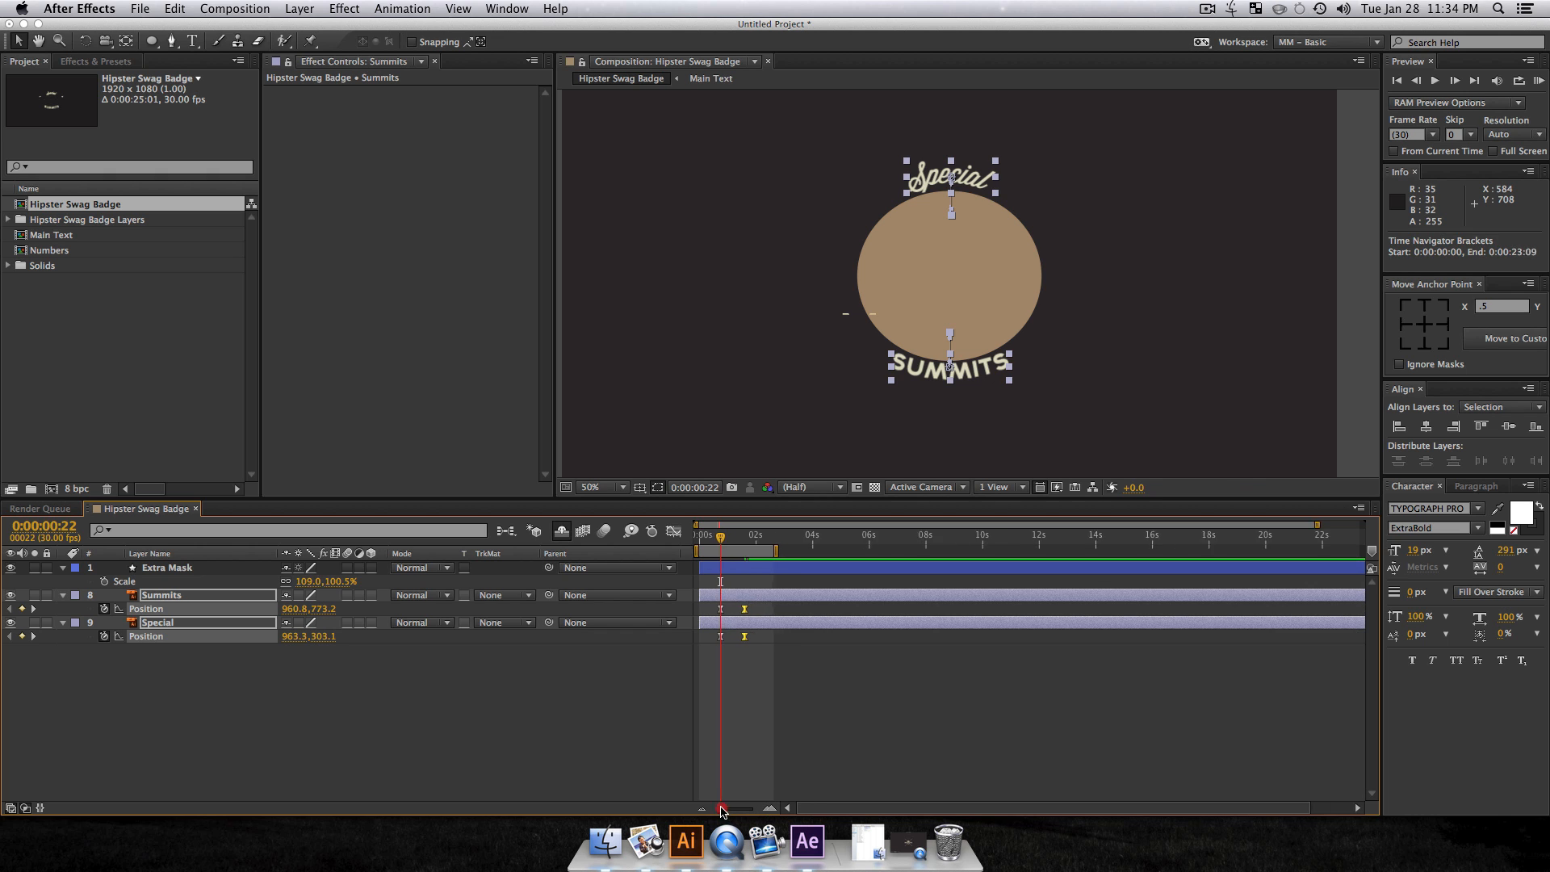
left_click(624, 738)
key("KP_0")
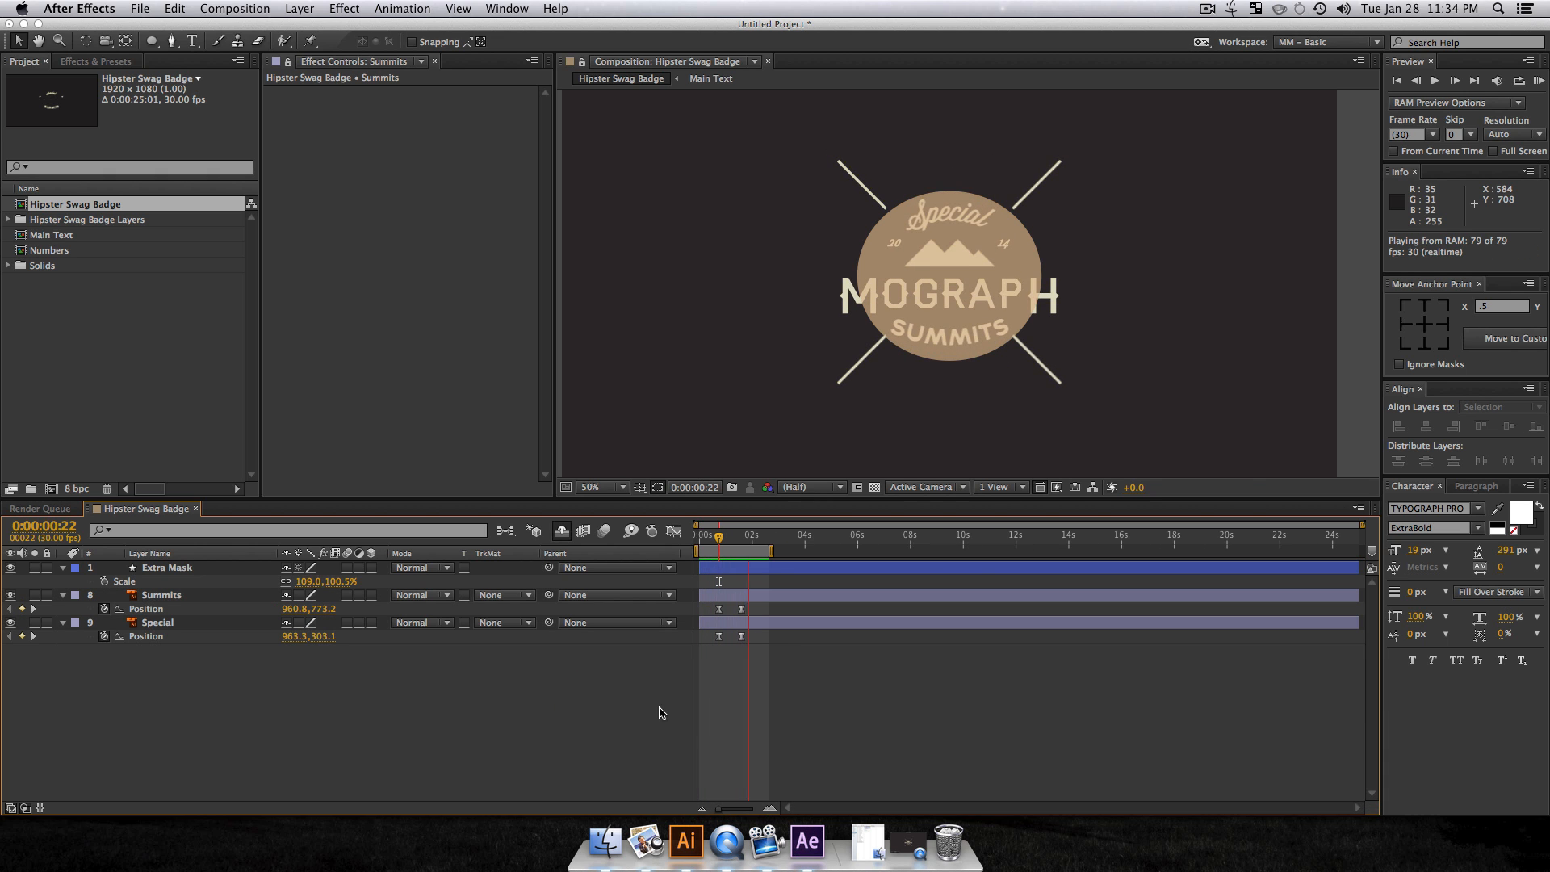
key("space")
Step: Pre-compose the Summits and Special layers with all attributes into a composition named Extra Content
left_click_drag(185, 678, 160, 592)
key("shift+super+c")
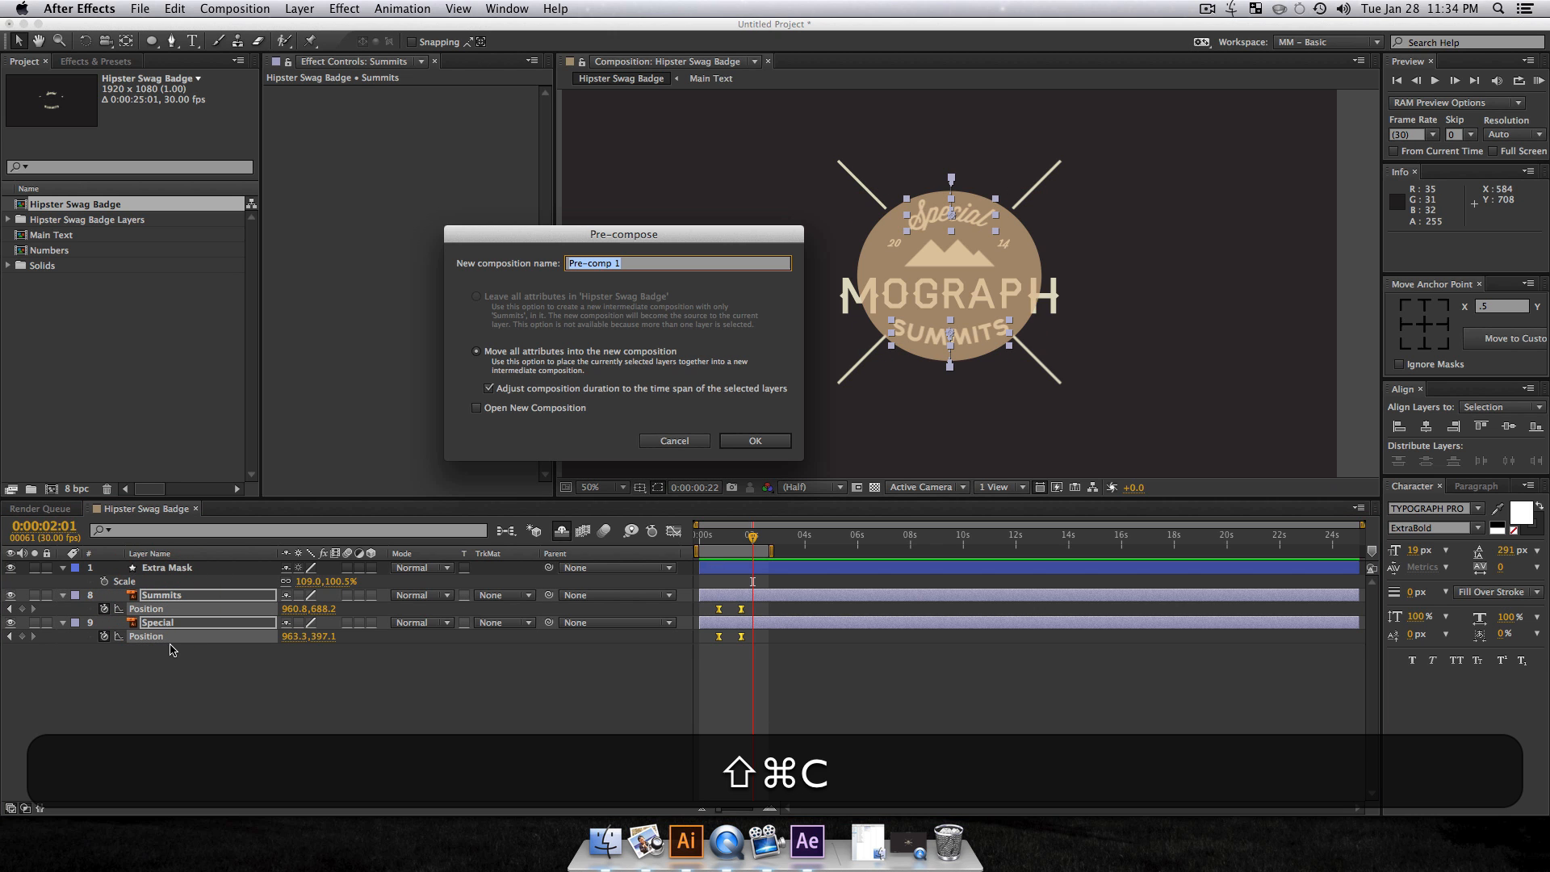
type("Extra C")
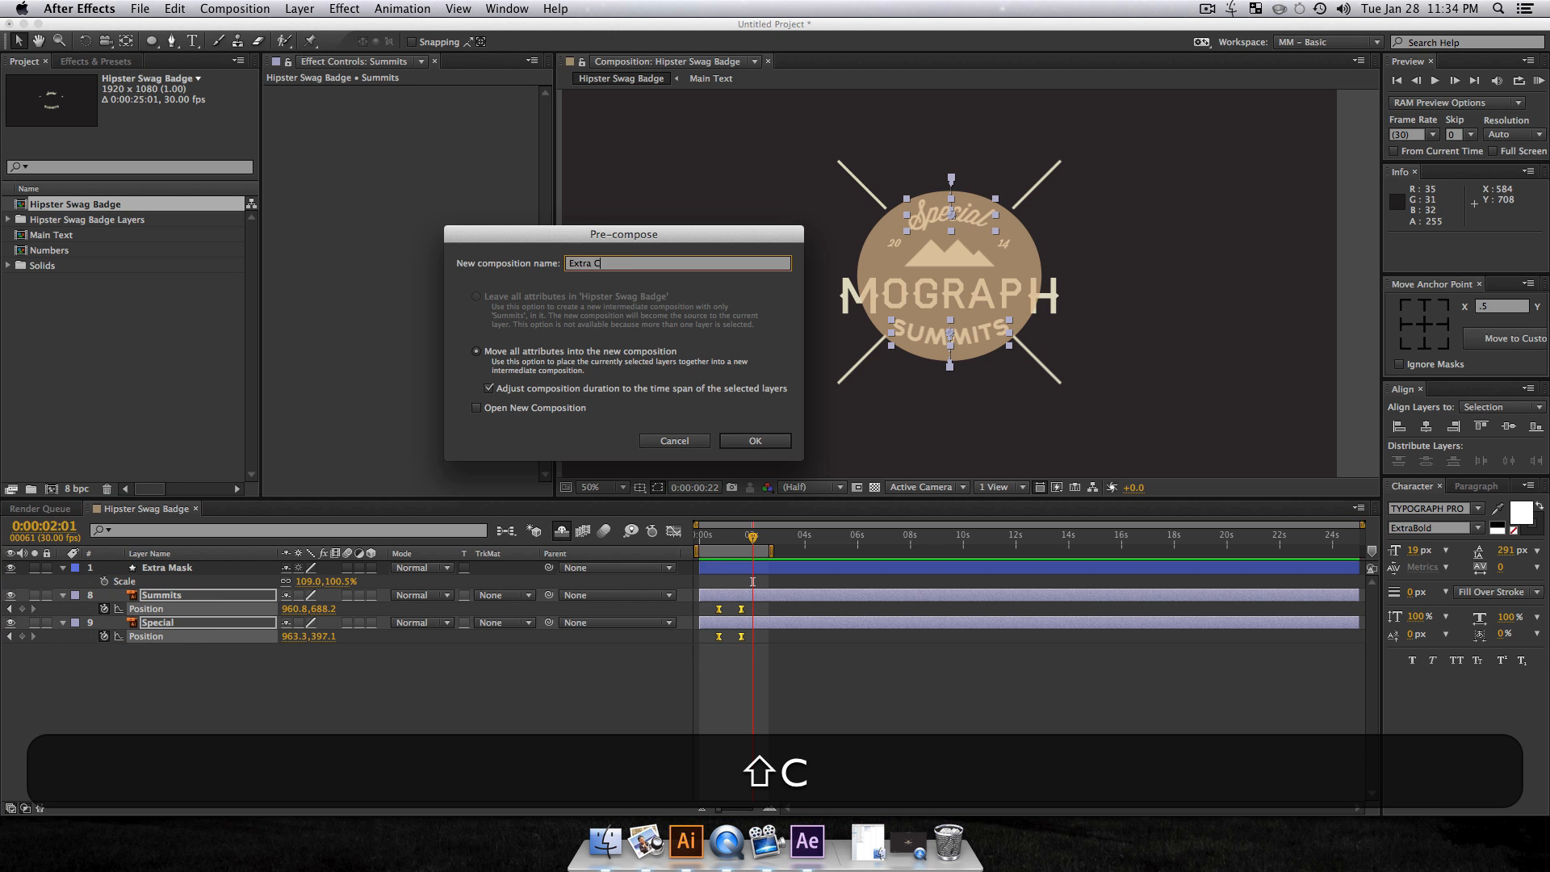
type("ontent")
key("Return")
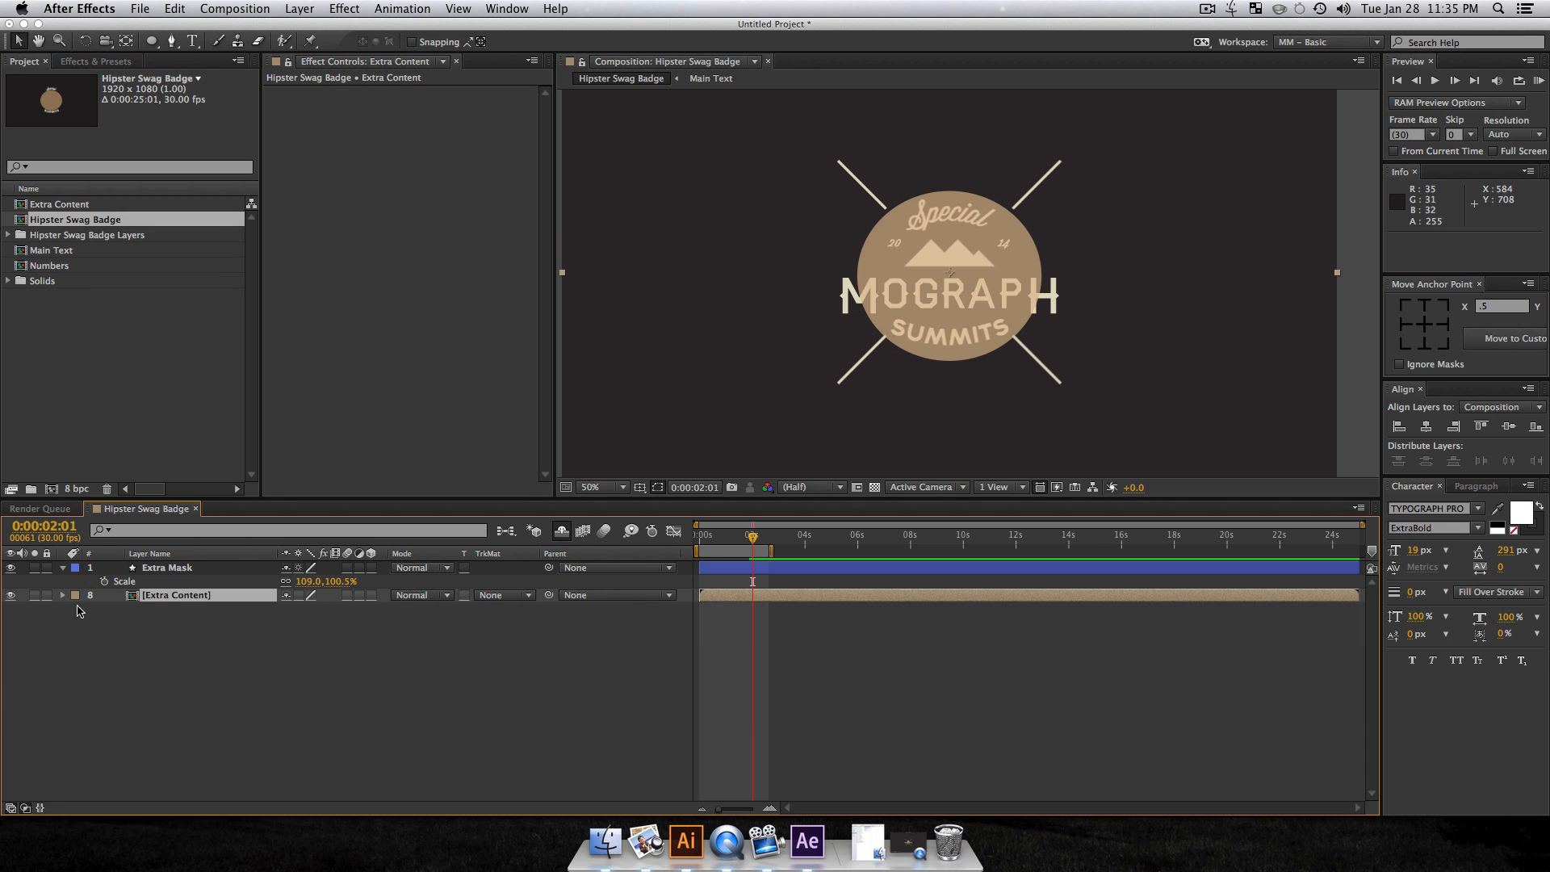
Step: Open the Extra Content composition, toggle continuous rasterization on the Summits and Special layers, and return to the Hipster Swag Badge composition
double_click(134, 595)
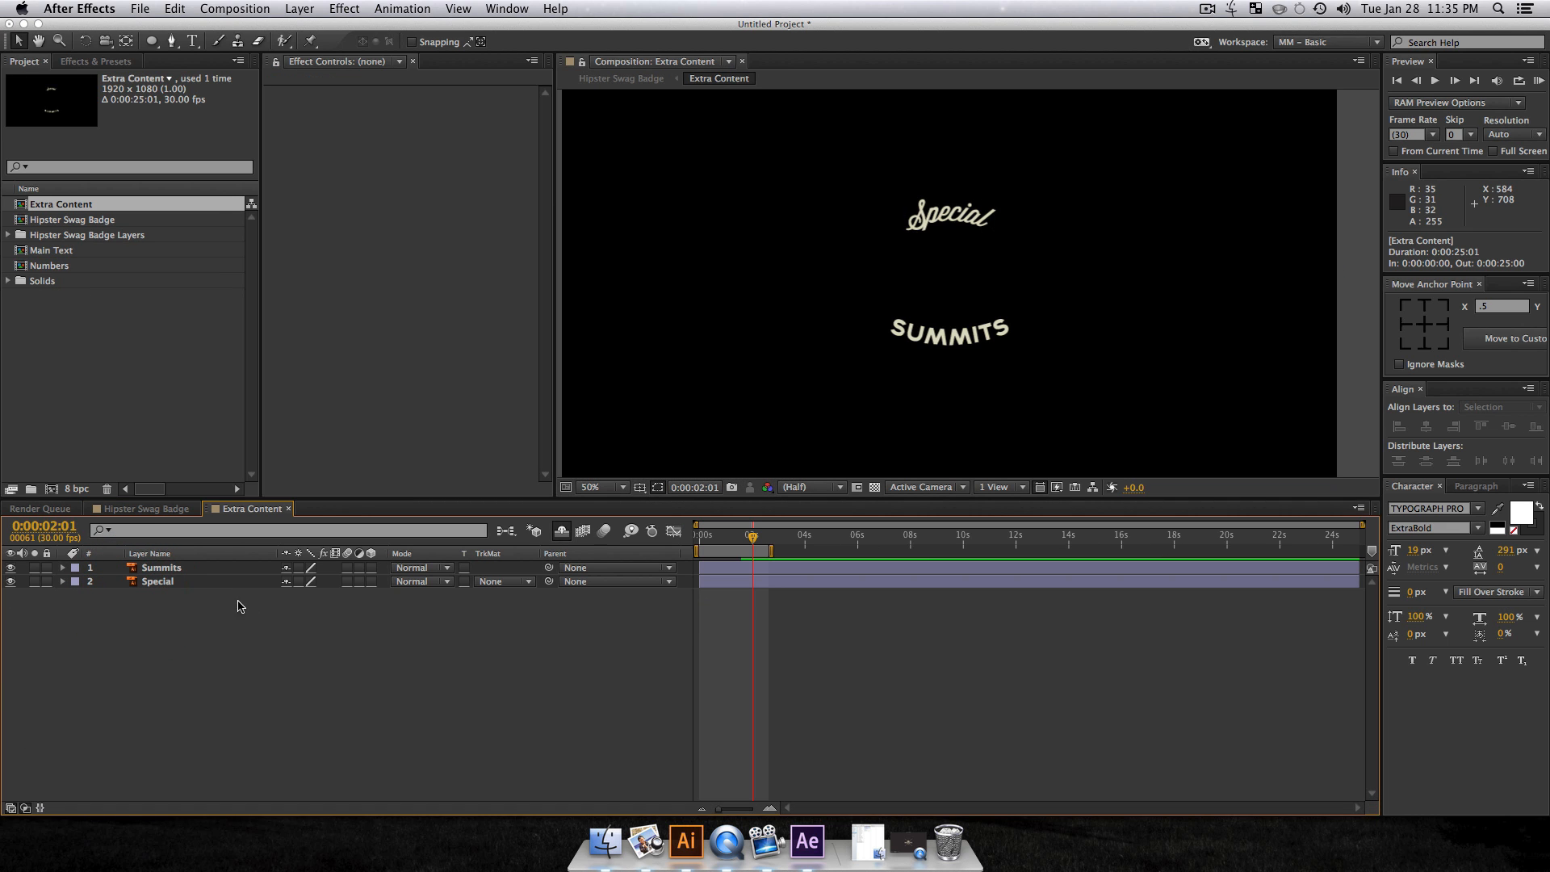
left_click_drag(295, 599, 288, 569)
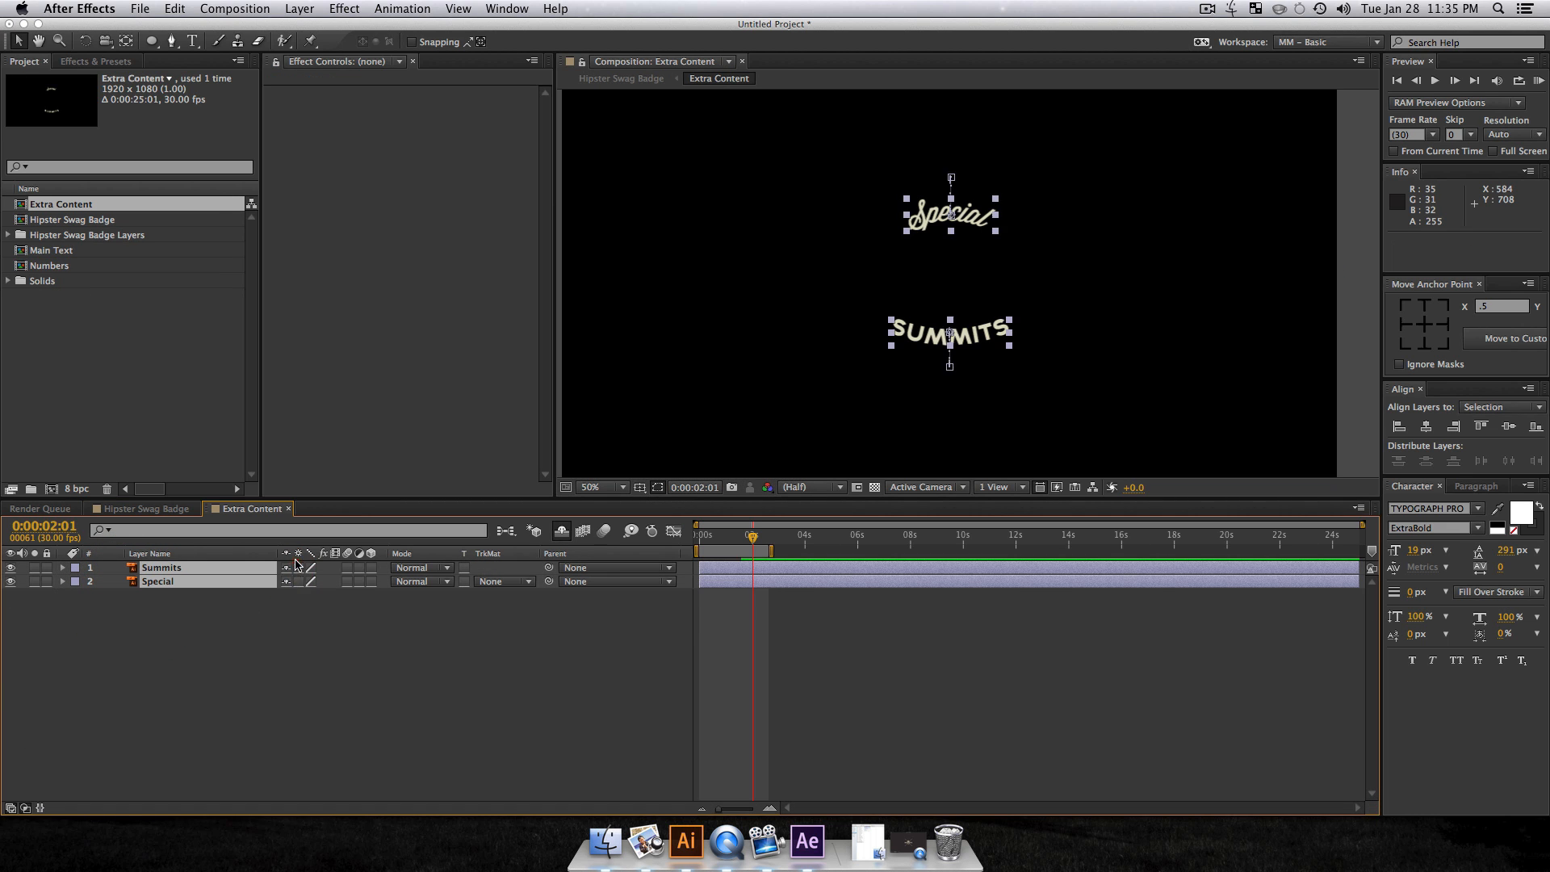
left_click(297, 568)
left_click(297, 568)
left_click(297, 569)
left_click(298, 578)
left_click(298, 578)
left_click(146, 509)
left_click(200, 727)
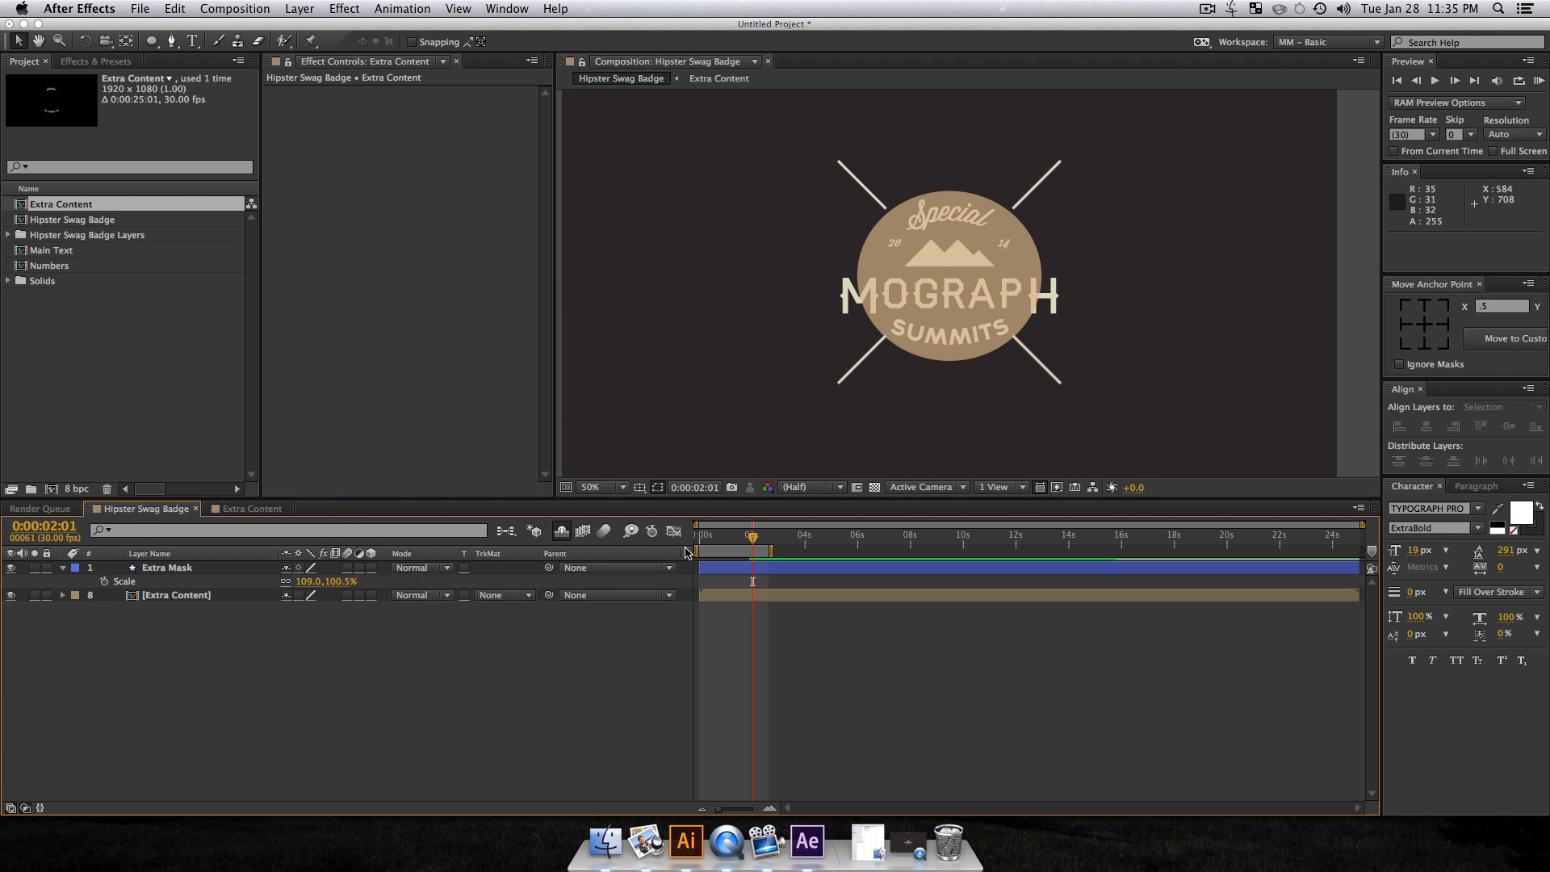
Step: Show the shy layers again and collapse the keyframed properties of all layers in Hipster Swag Badge
left_click(559, 532)
key("super+a")
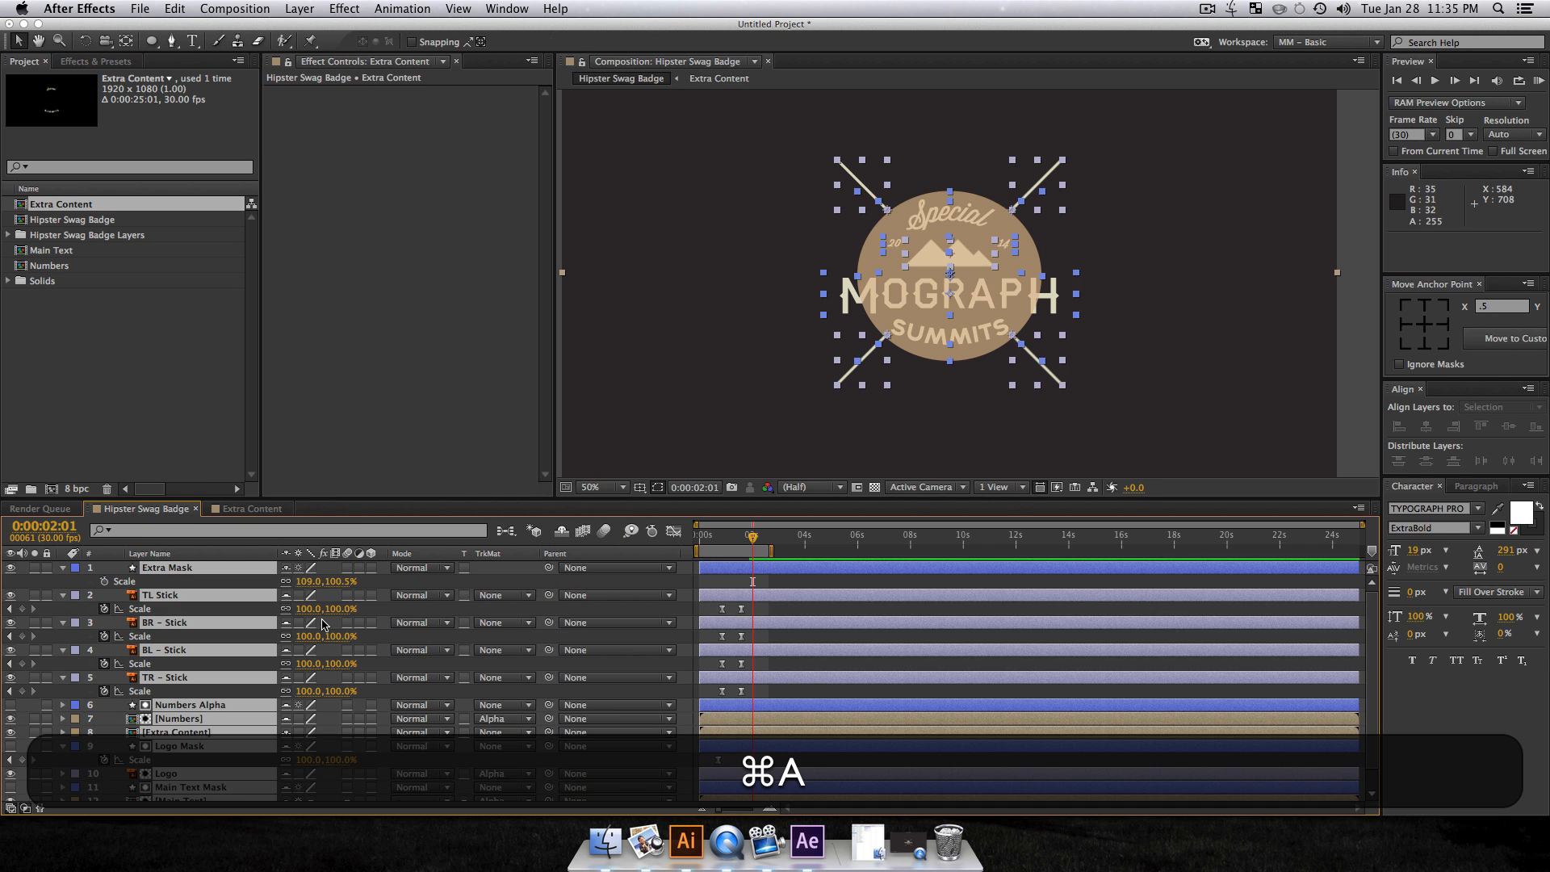
key("u")
left_click(255, 754)
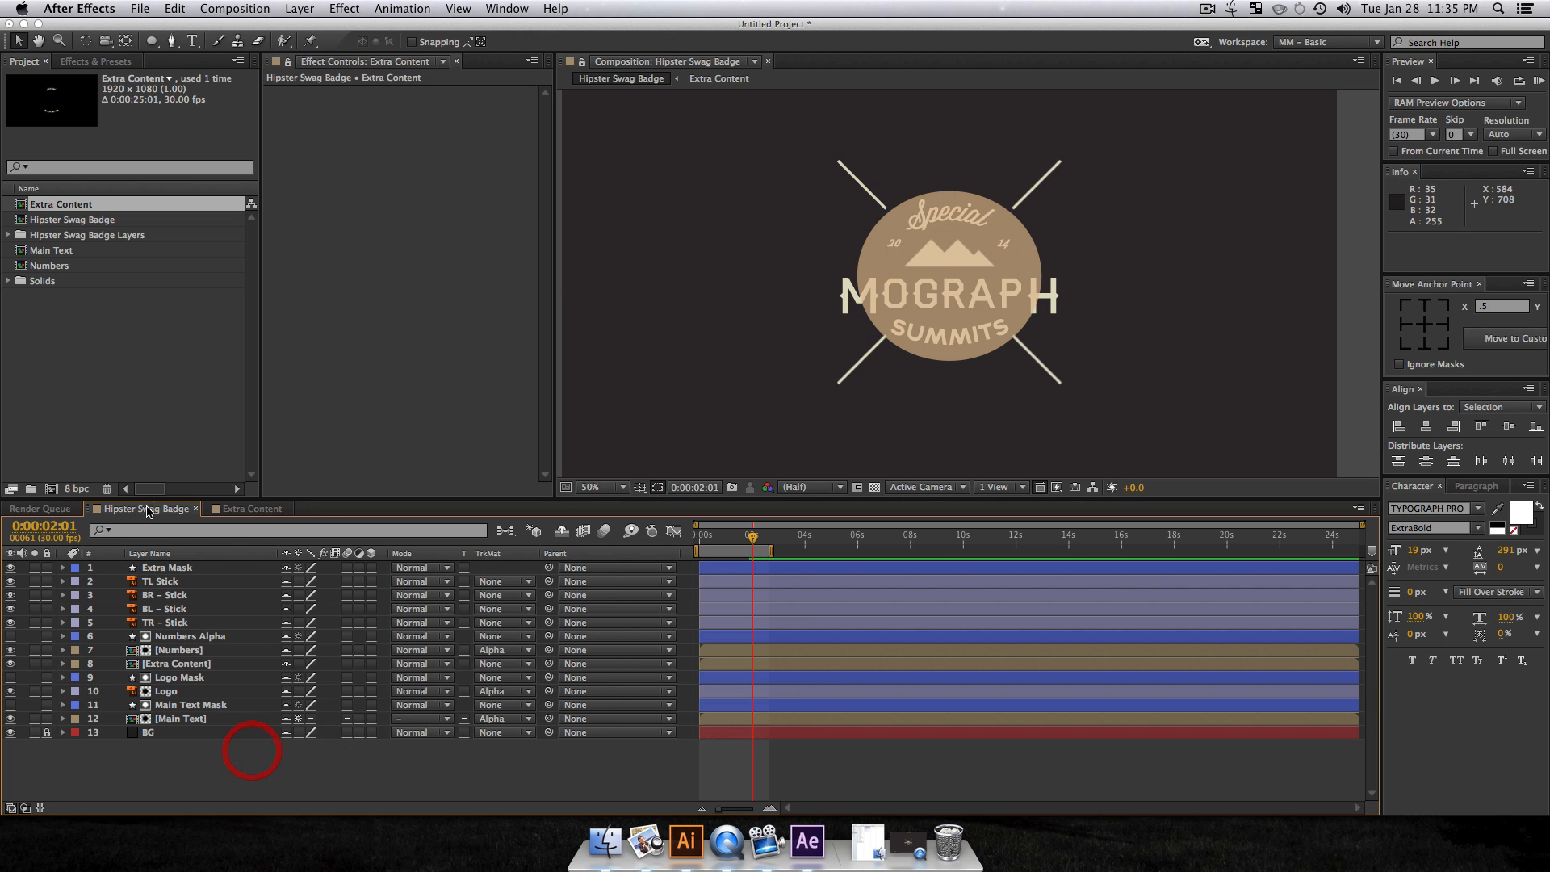
Step: Set the Extra Mask layer's opacity to 100%
left_click(166, 567)
key("t")
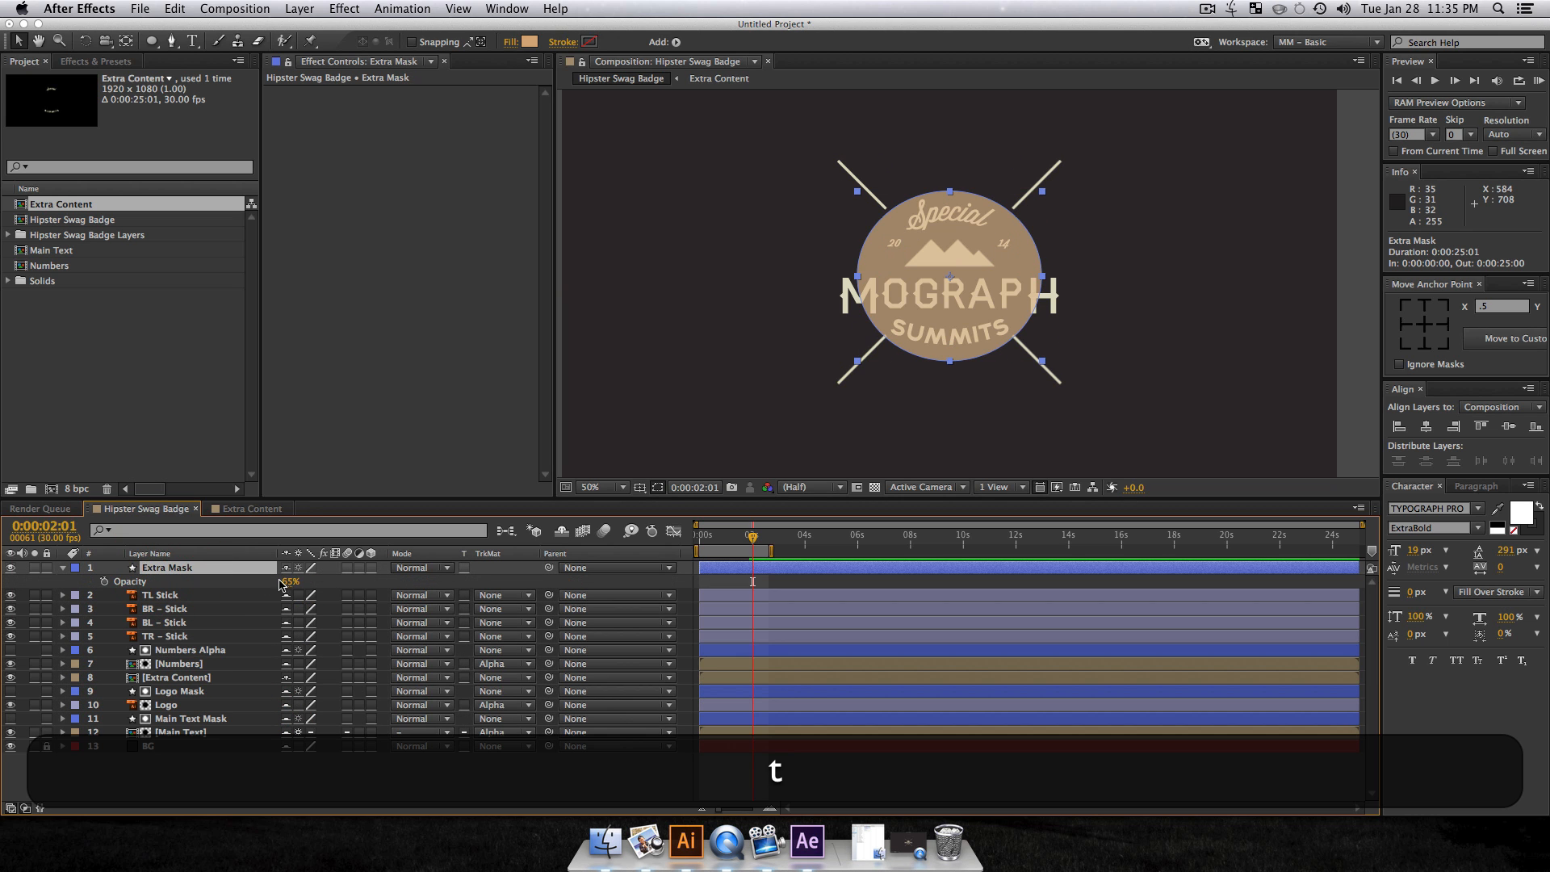
left_click_drag(288, 583, 431, 576)
left_click(259, 794)
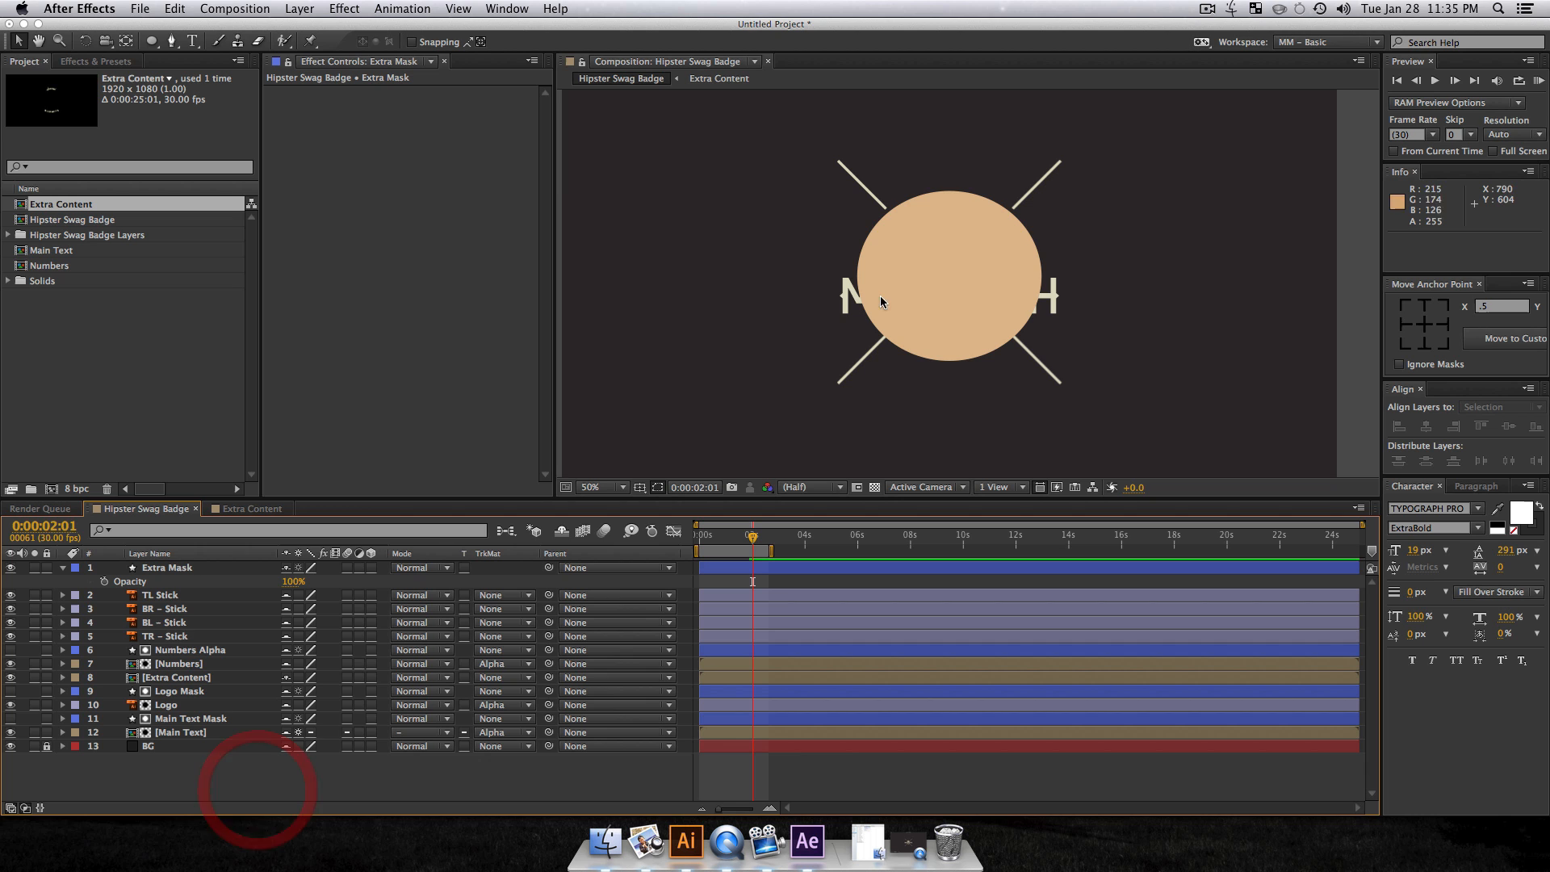
Step: Move Extra Mask directly above Extra Content, use it as that layer's Alpha Matte, and preview the reveal
left_click_drag(168, 568, 173, 672)
left_click(174, 677)
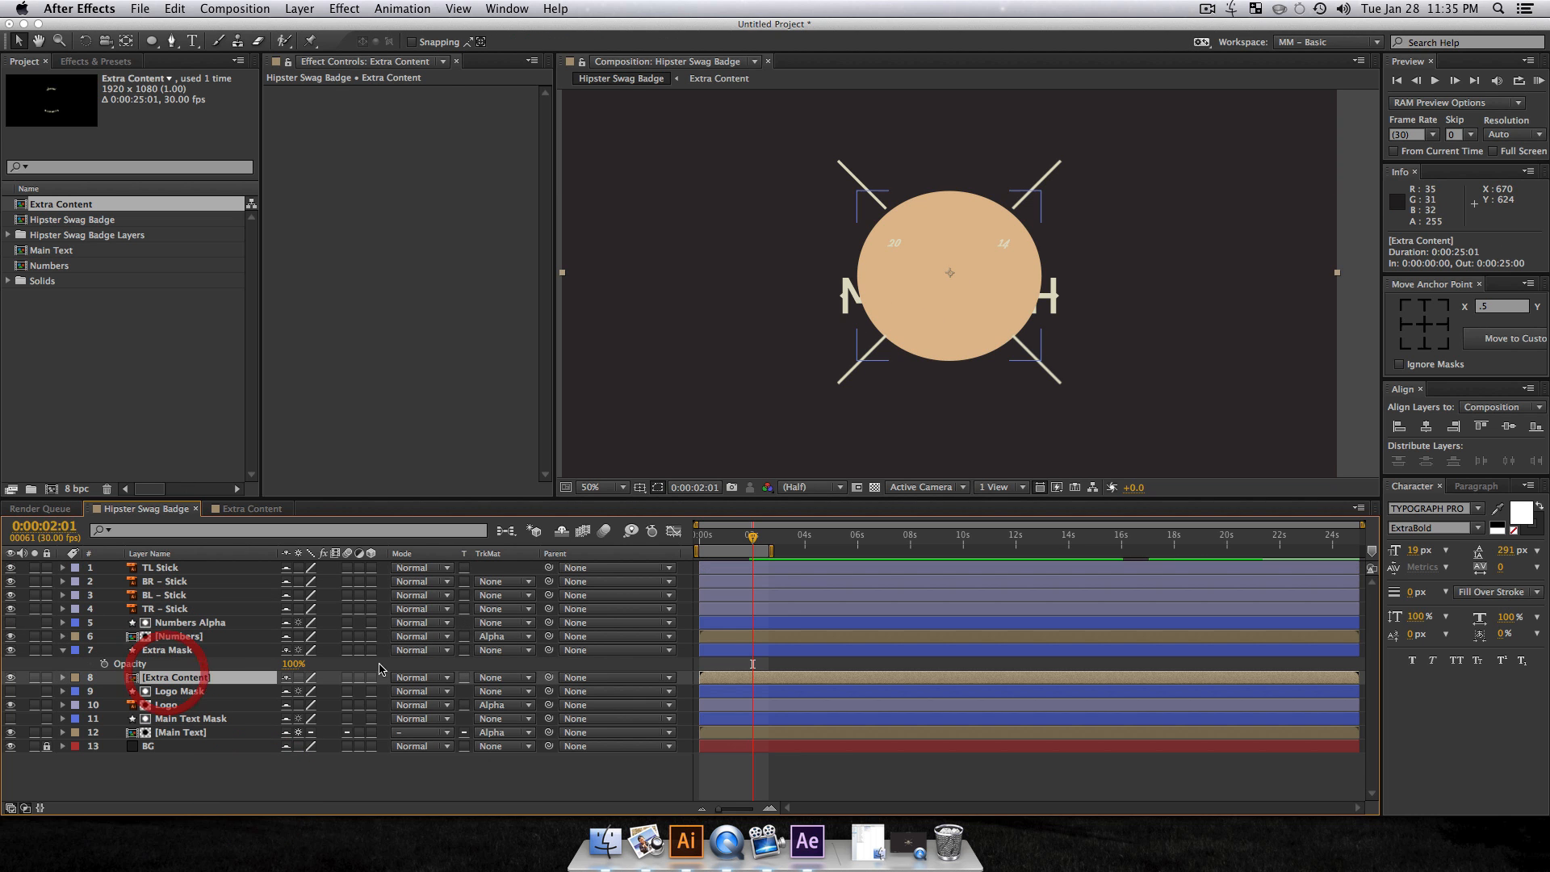
left_click(498, 677)
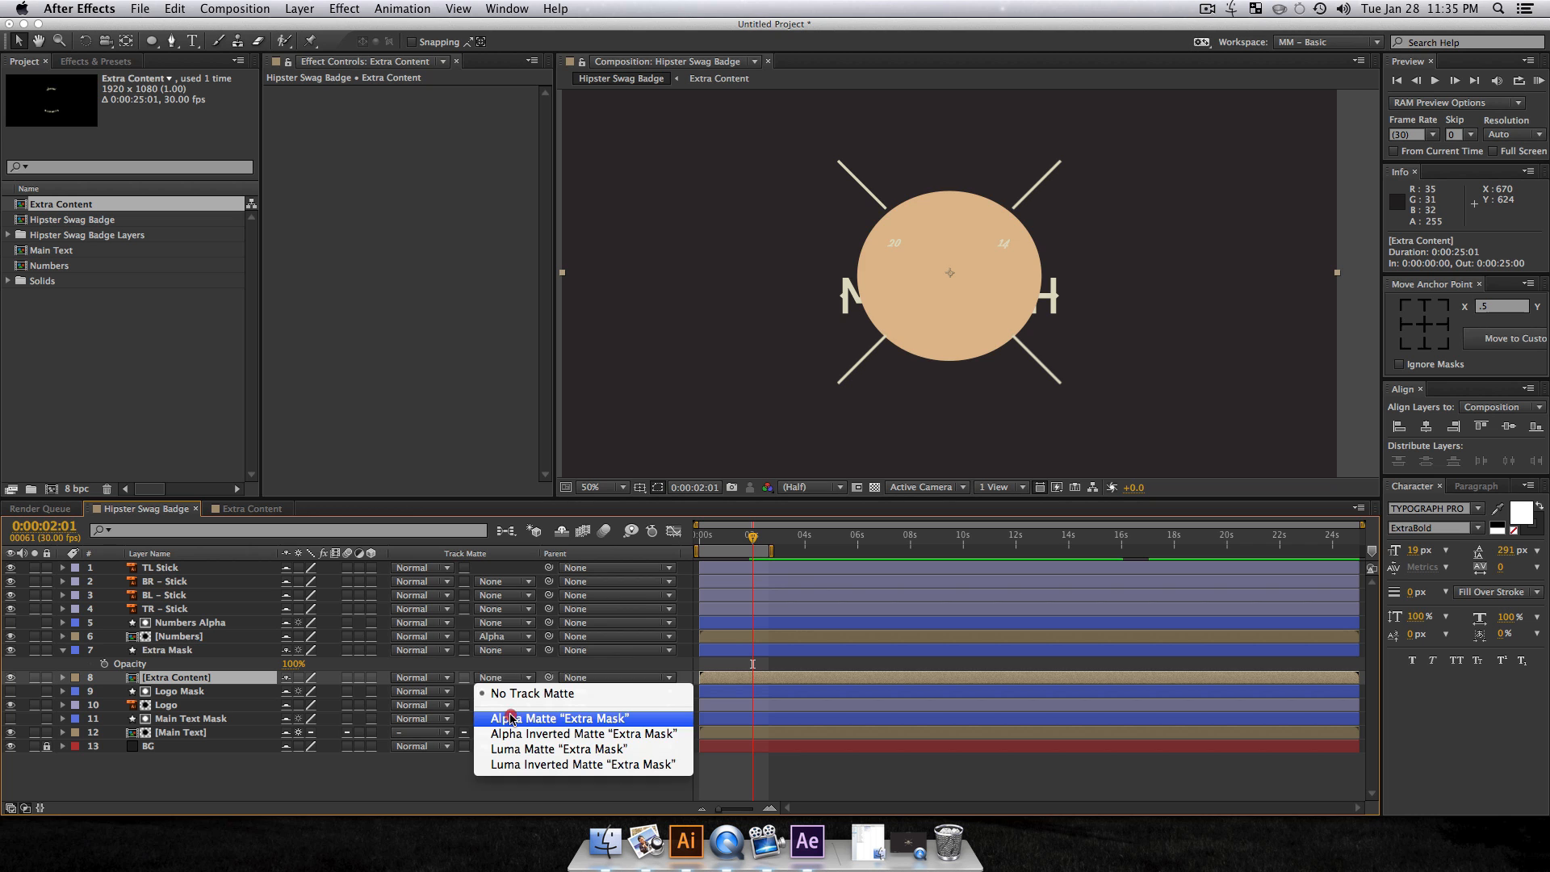
left_click(510, 709)
key("KP_0")
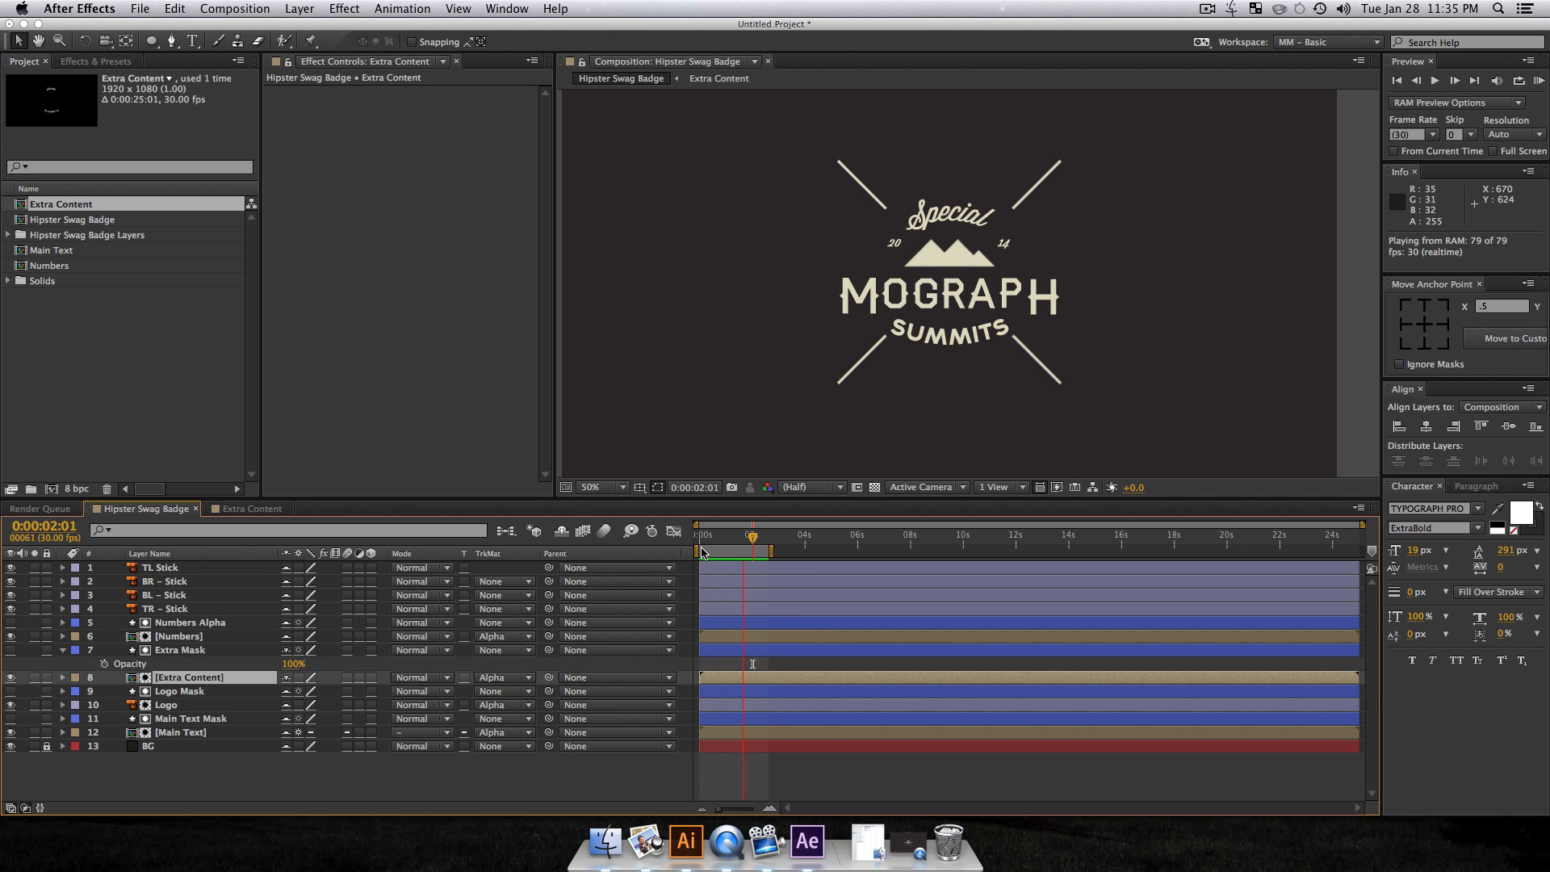
key("space")
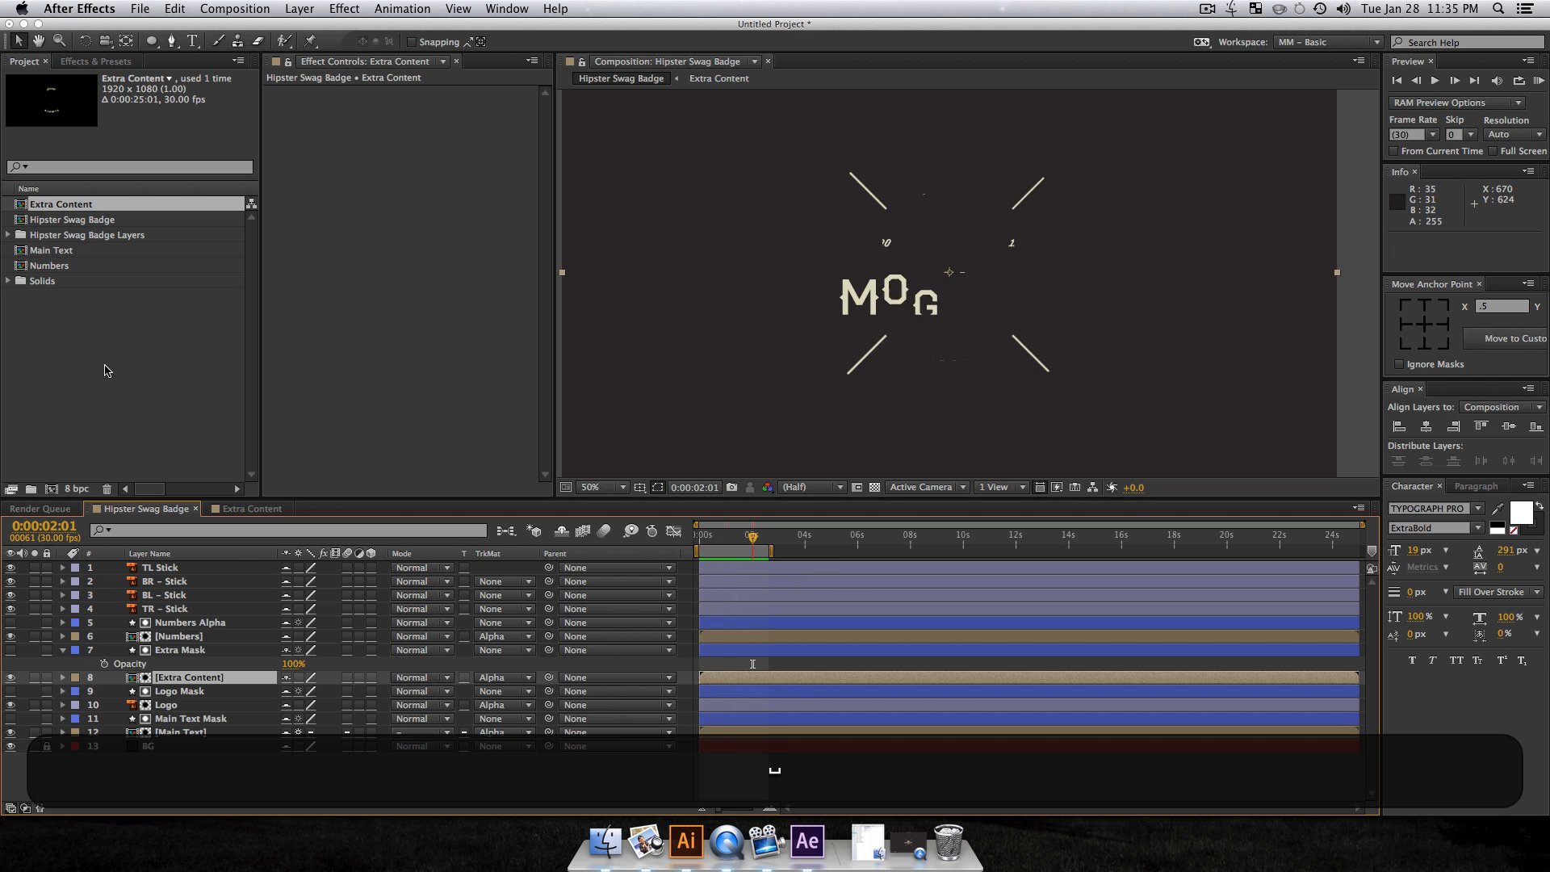
Step: Create a new composition from the Hipster Swag Badge composition
left_click(100, 362)
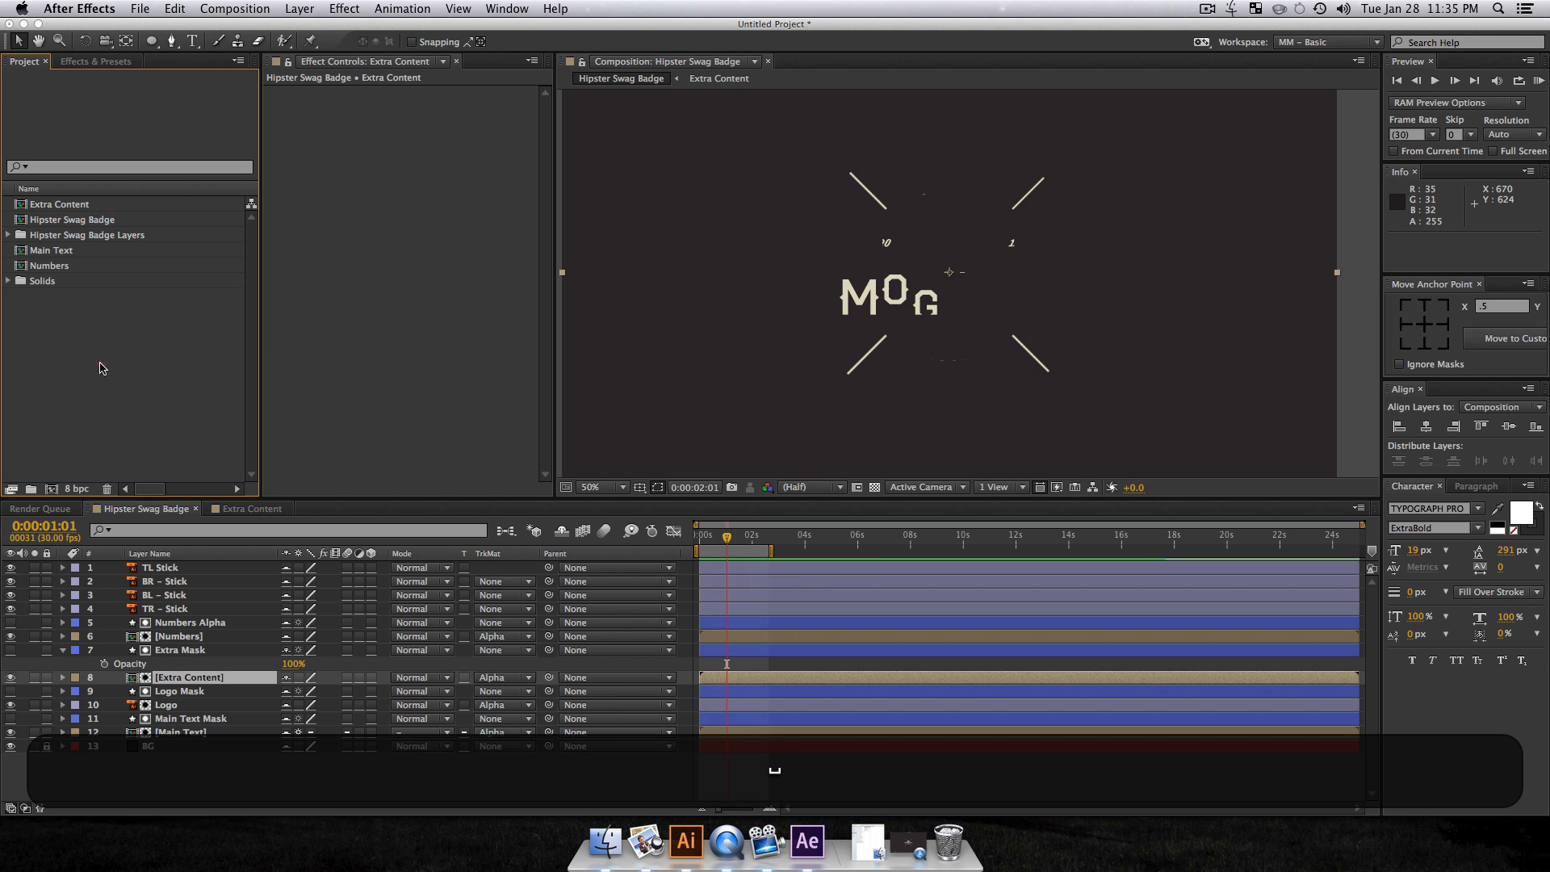
left_click(56, 221)
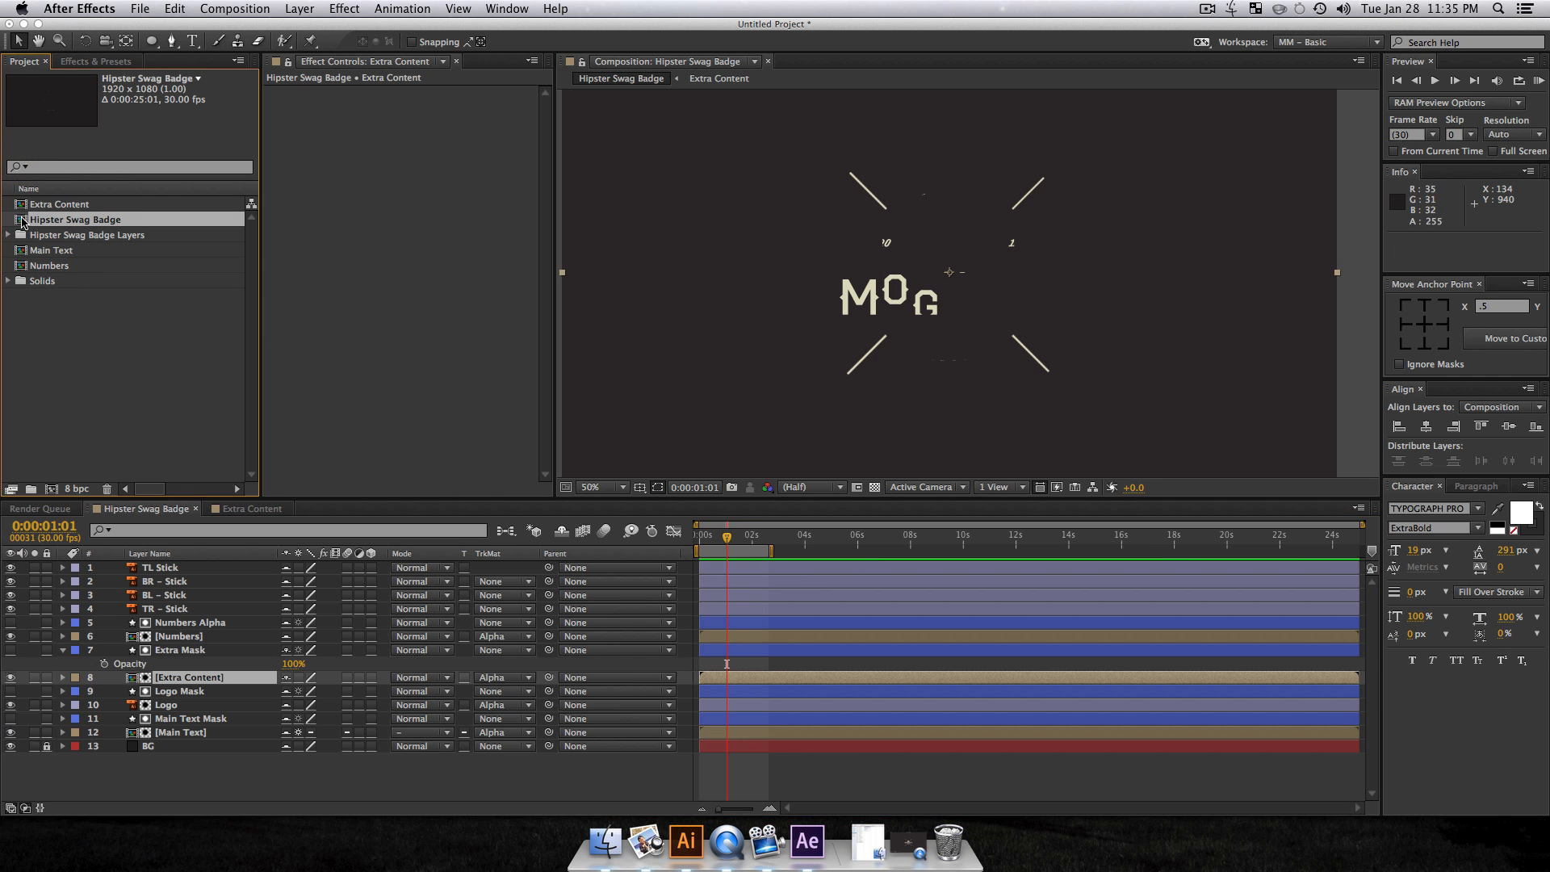
left_click_drag(24, 220, 50, 492)
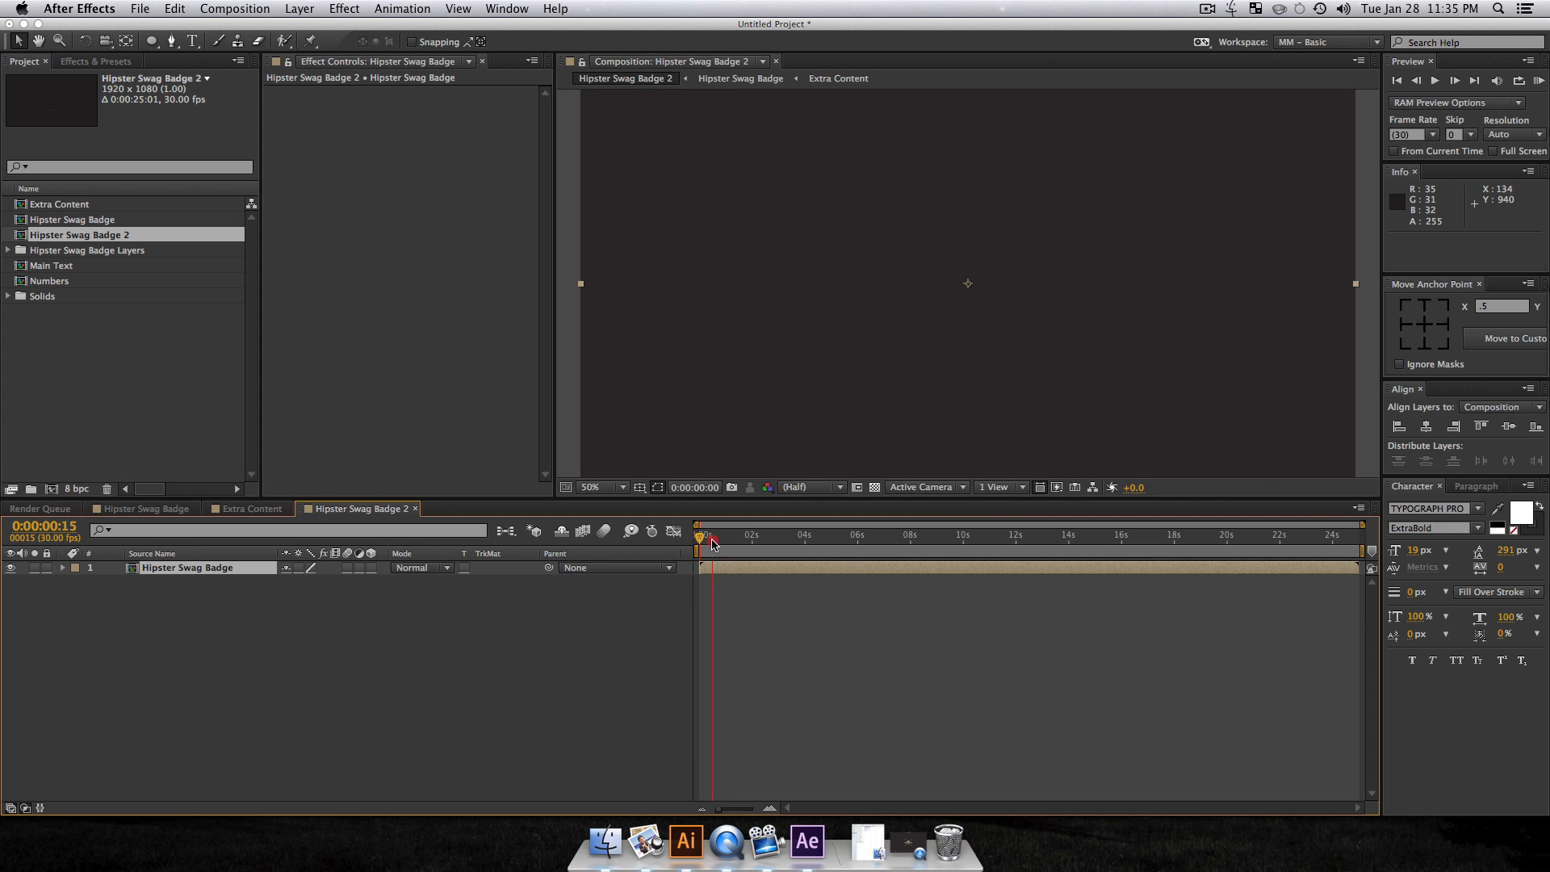
Step: Trim the end of the Hipster Swag Badge layer to 0:00:02:24 and duplicate the layer
left_click_drag(713, 544, 773, 555)
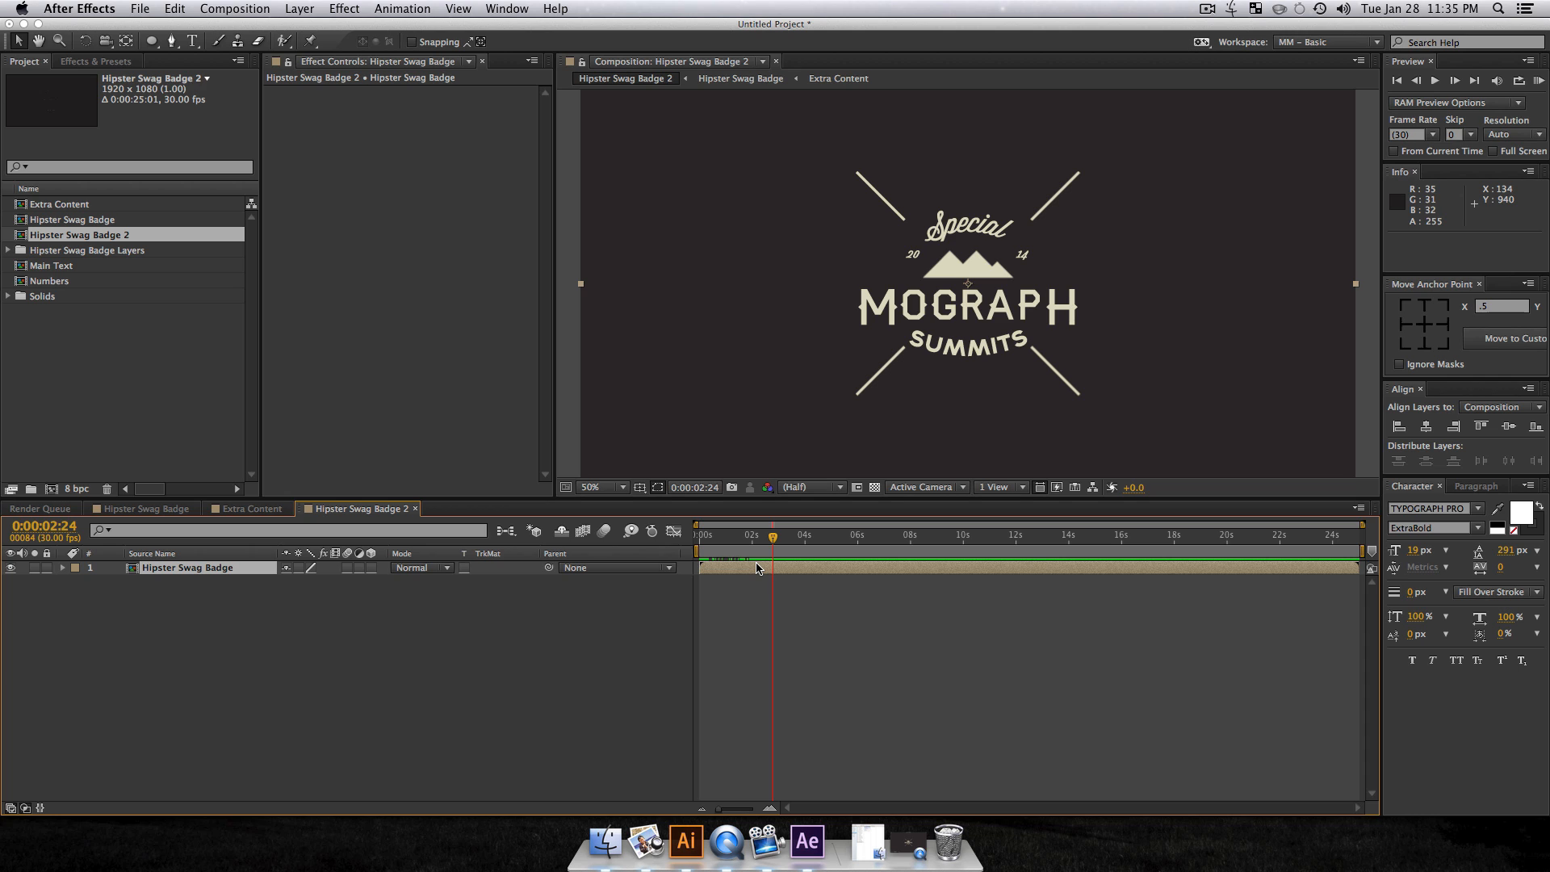
key("alt")
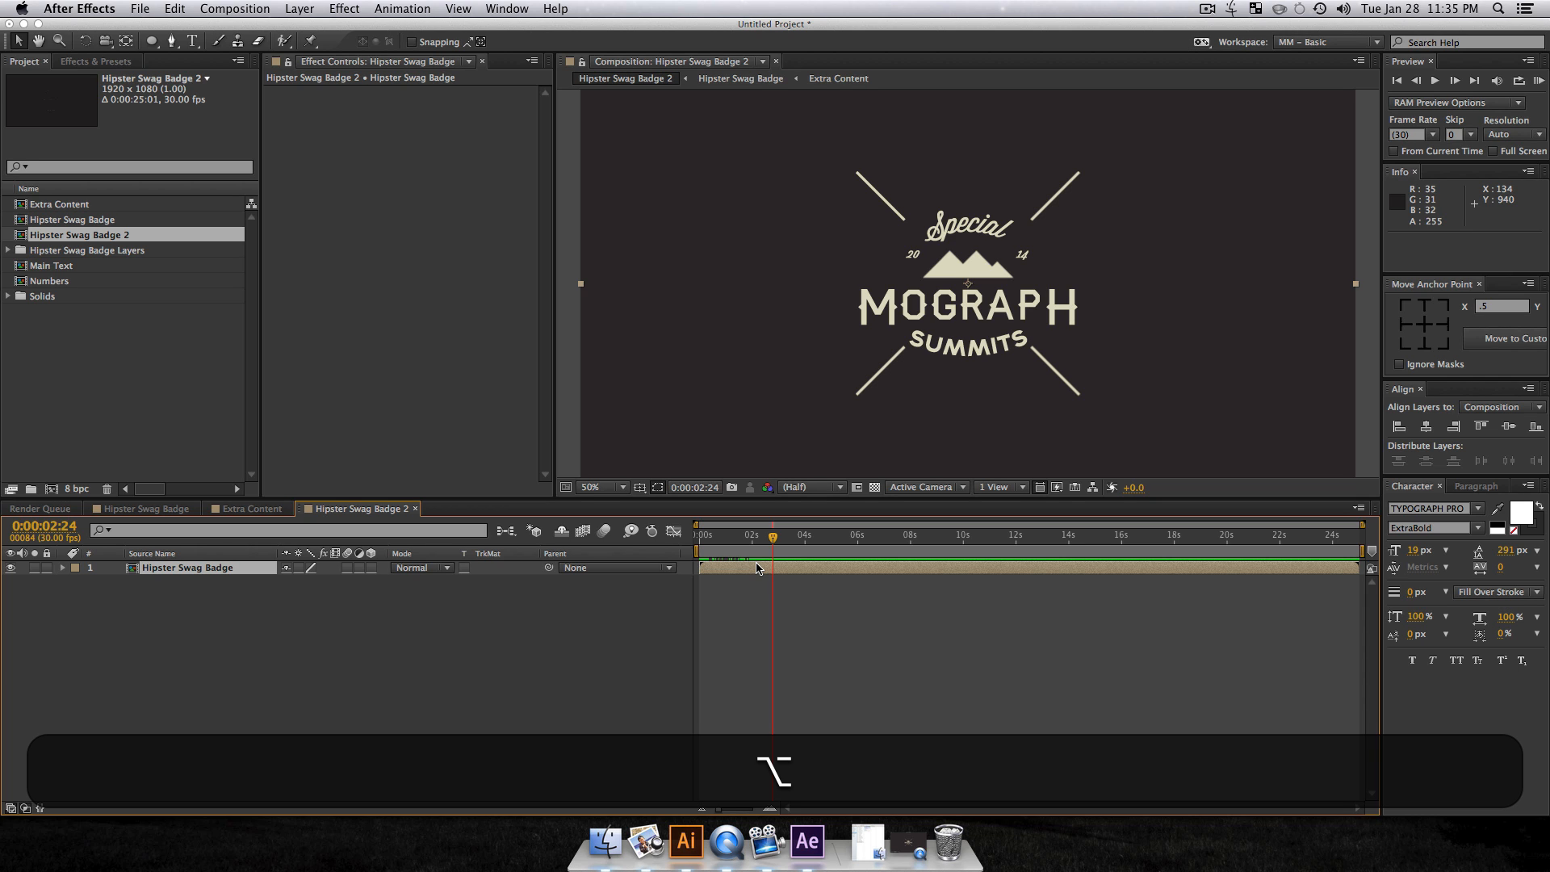
key("alt+bracketright")
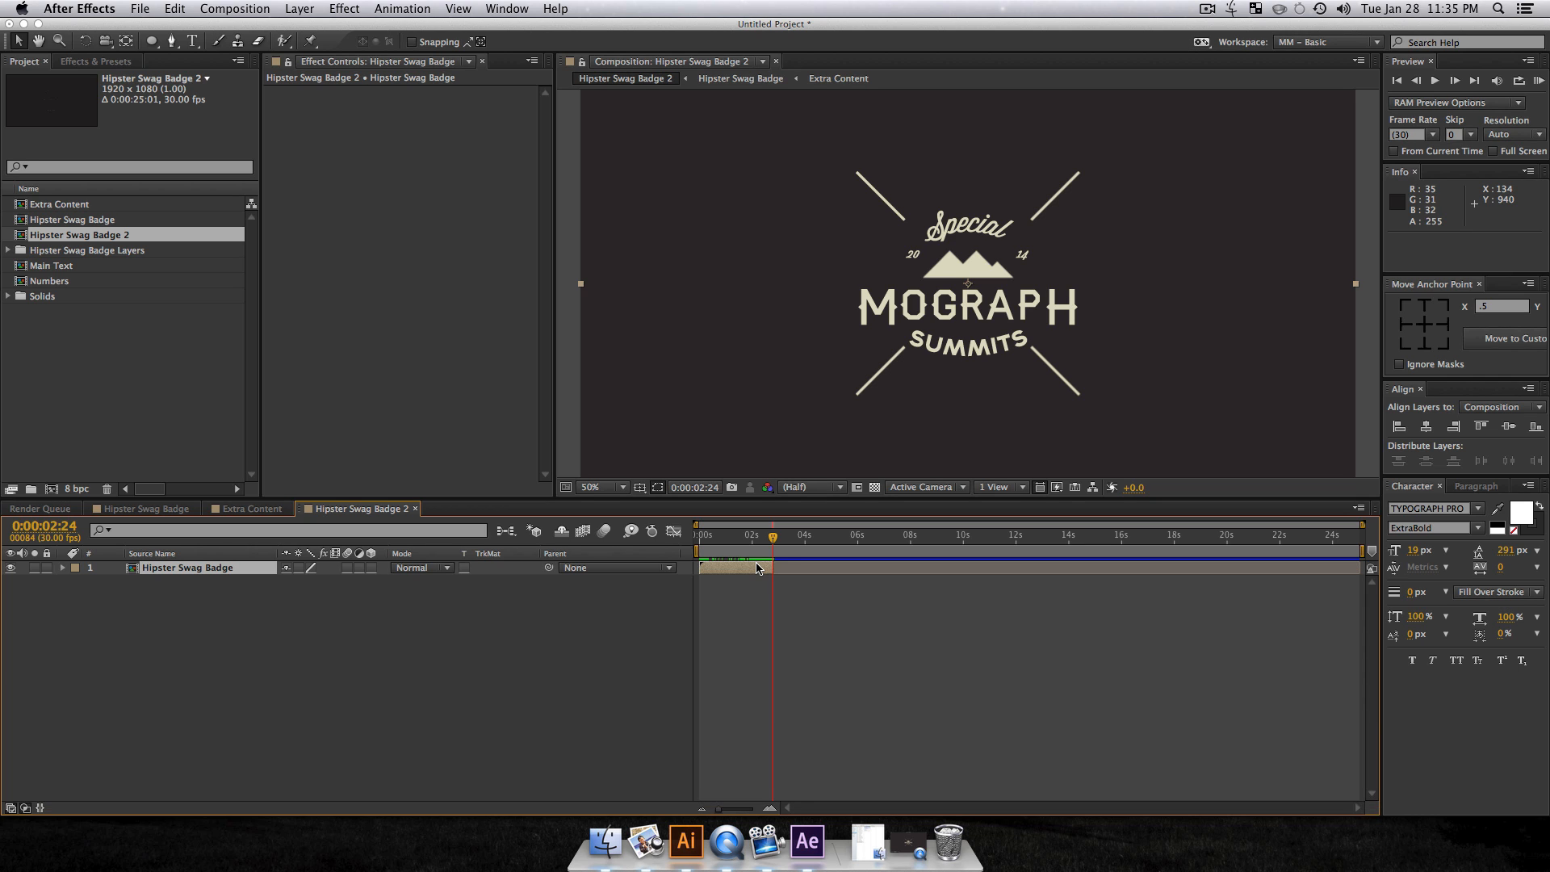
key("super+d")
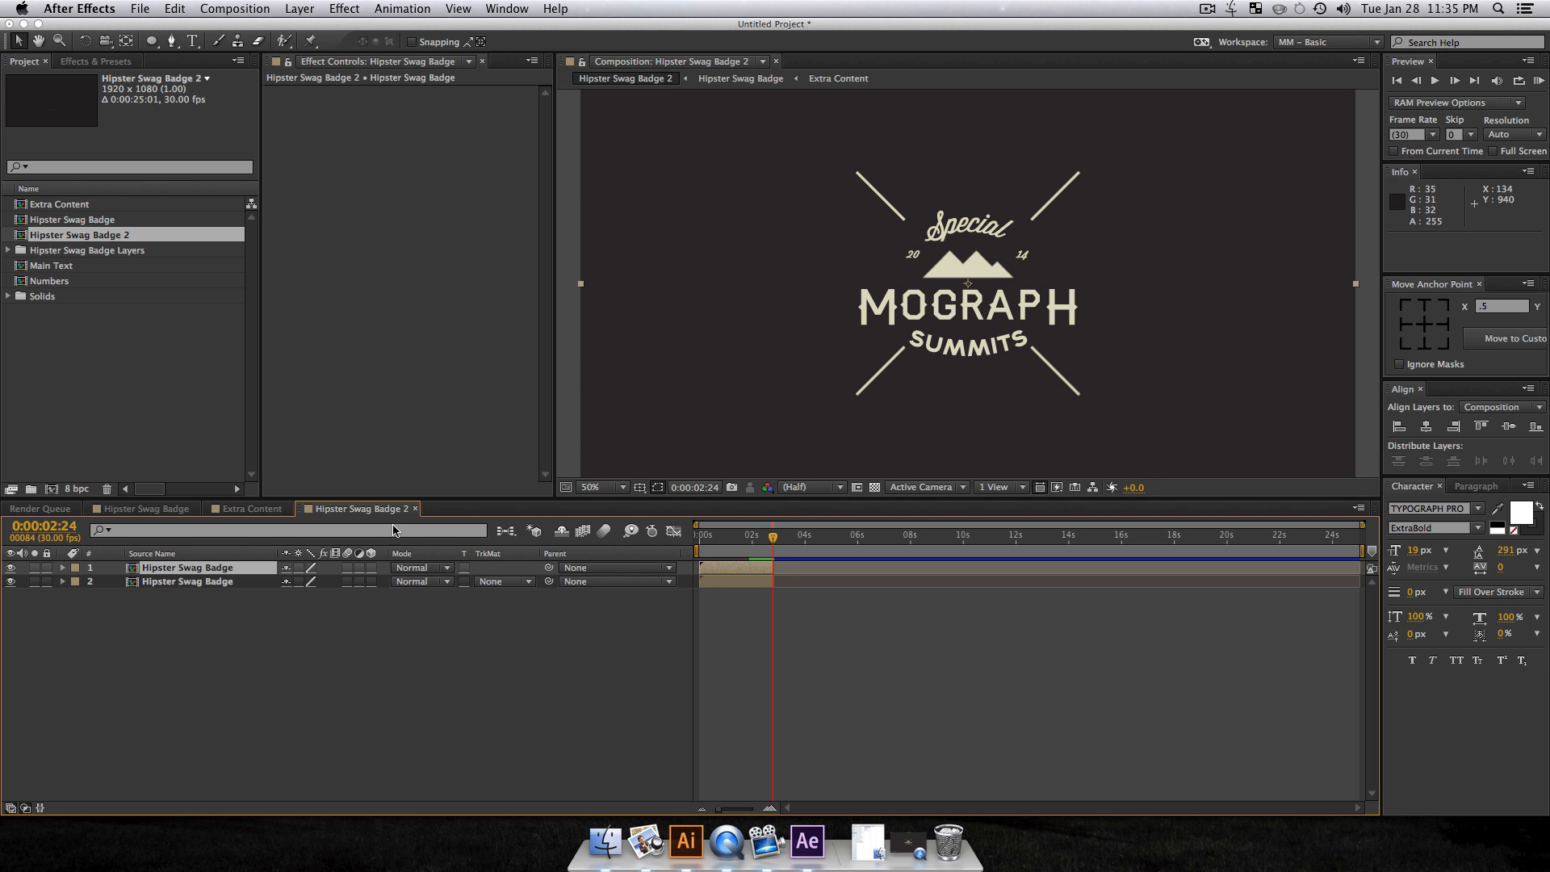
Step: Arrange the two Hipster Swag Badge layers one after the other with Sequence Layers, without overlap
right_click(188, 570)
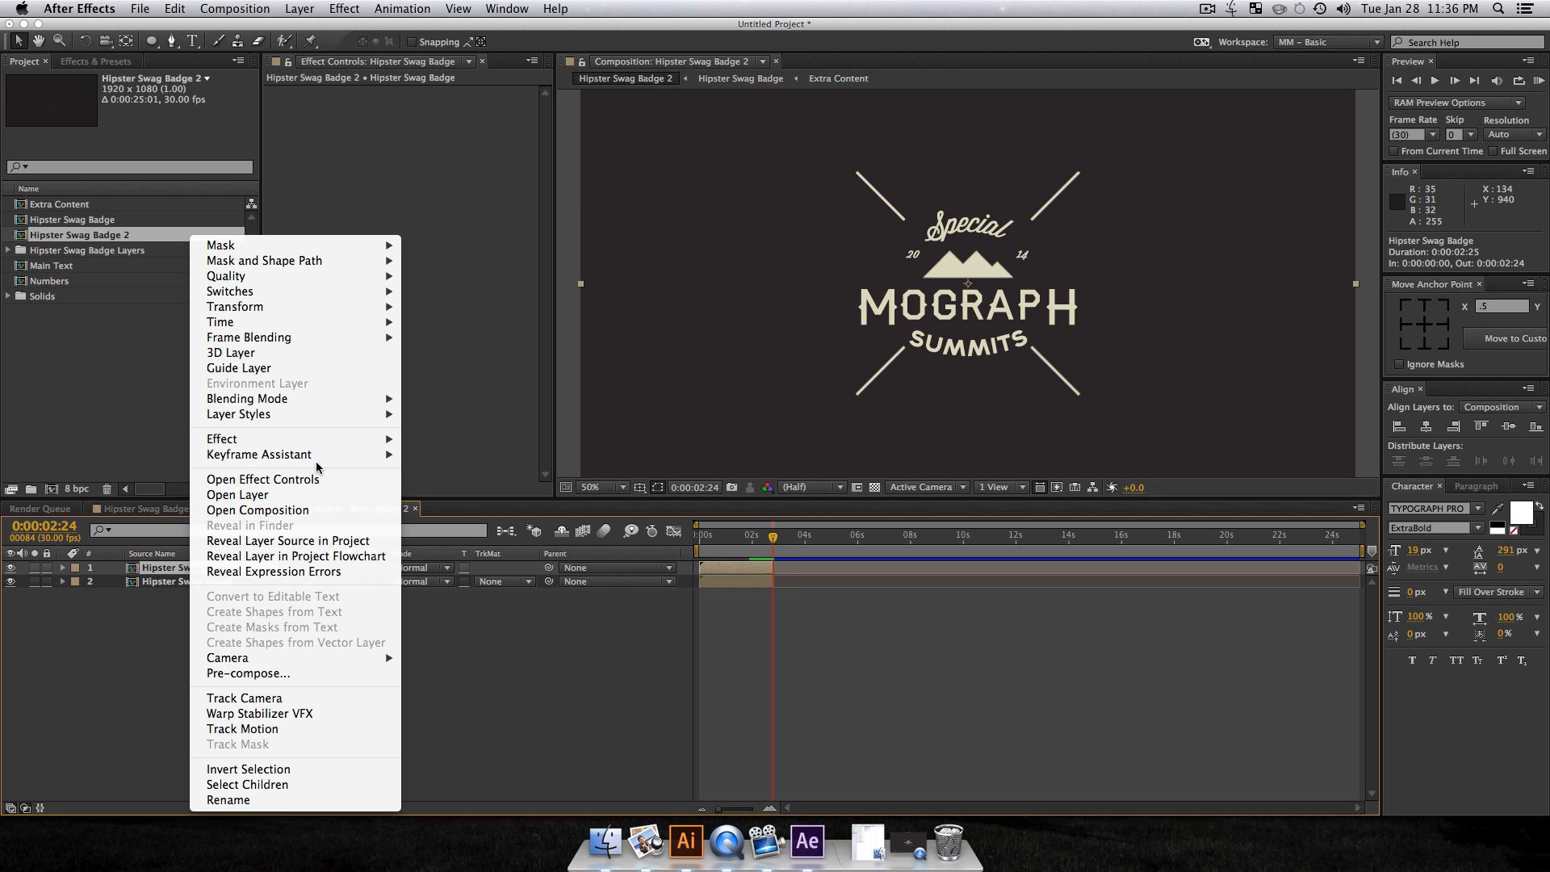
left_click(90, 664)
left_click_drag(135, 672, 176, 499)
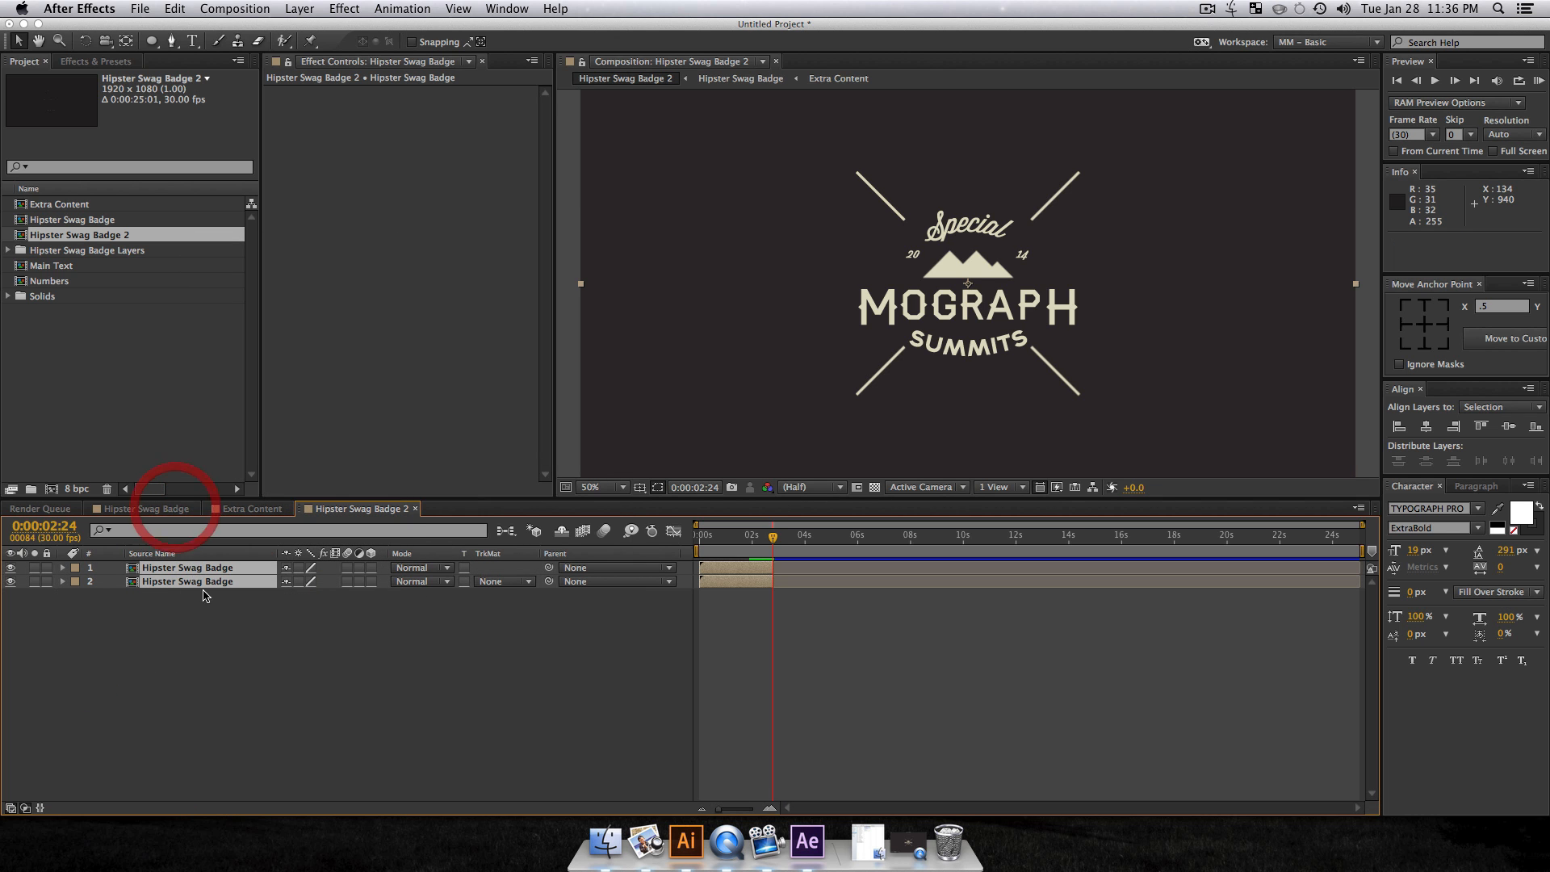
right_click(194, 563)
mouse_move(268, 461)
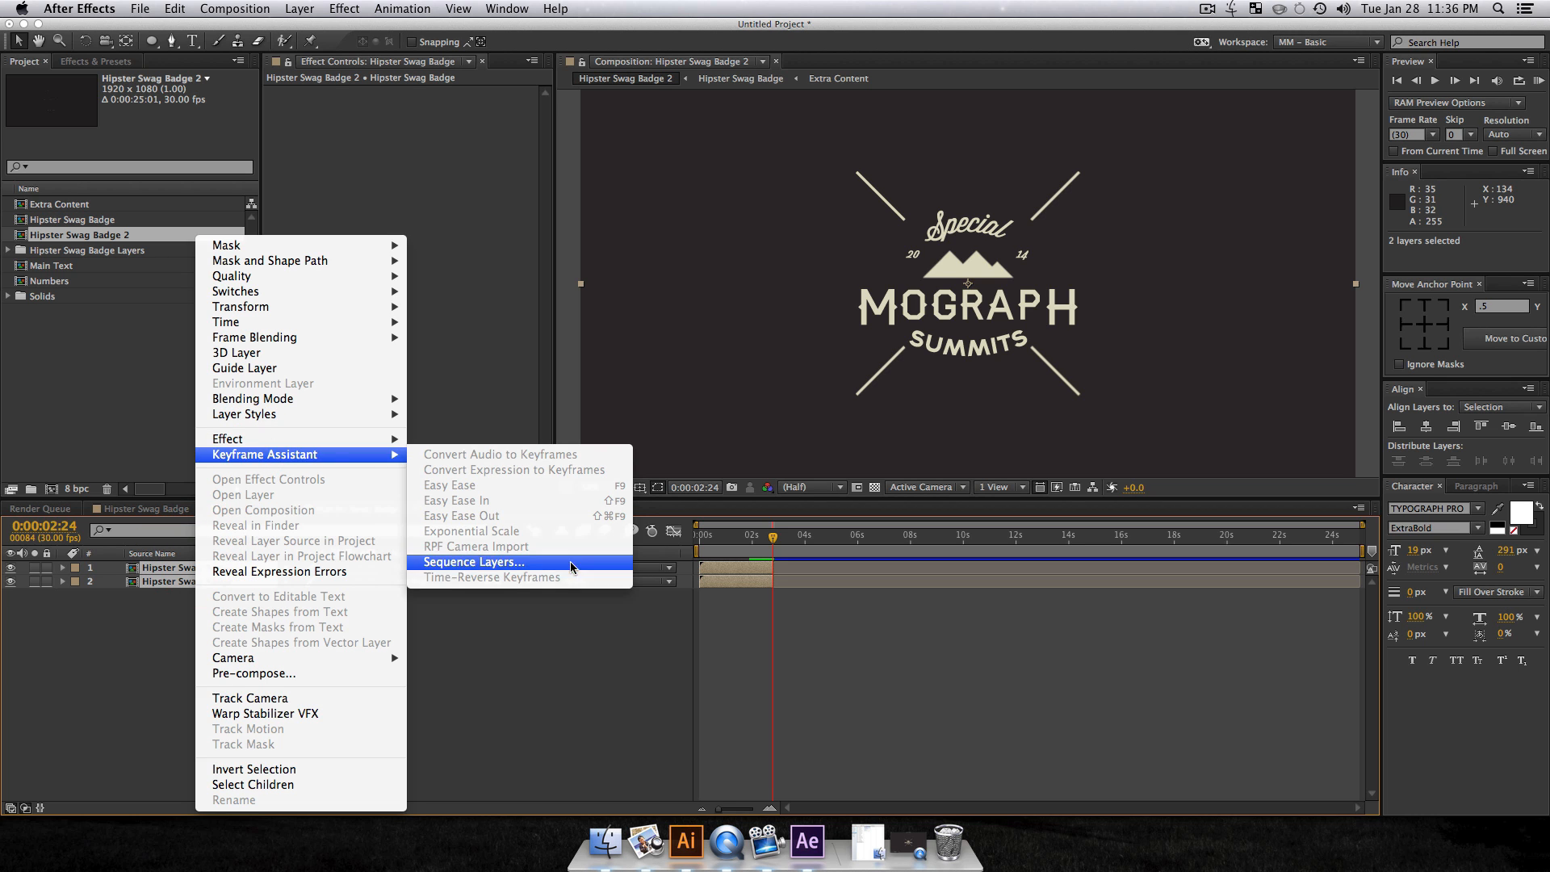
left_click(541, 563)
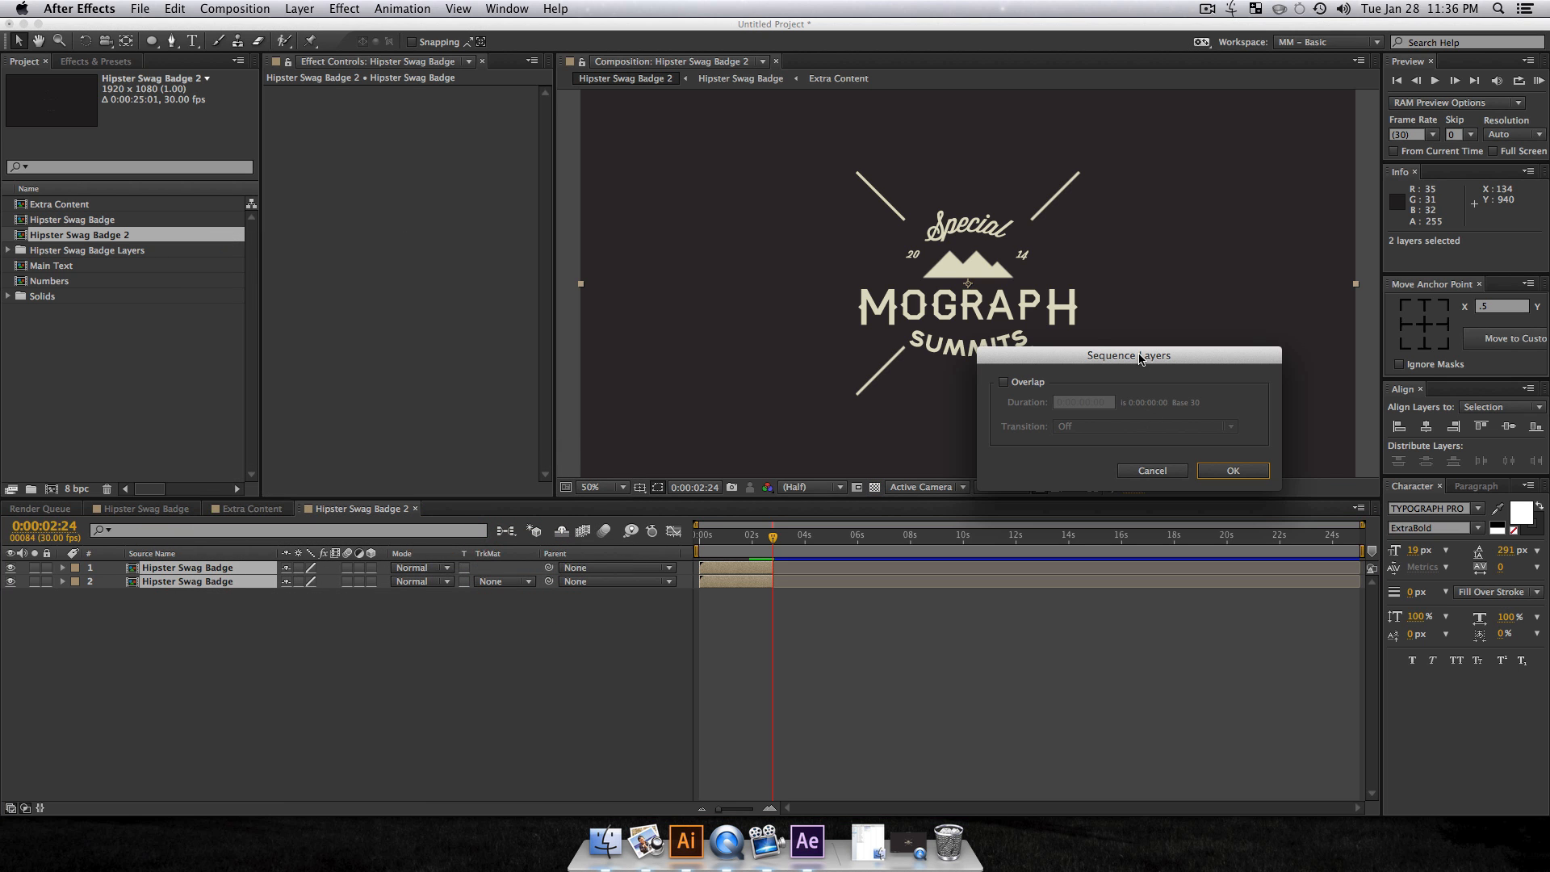
left_click_drag(1139, 359, 924, 355)
left_click(1012, 473)
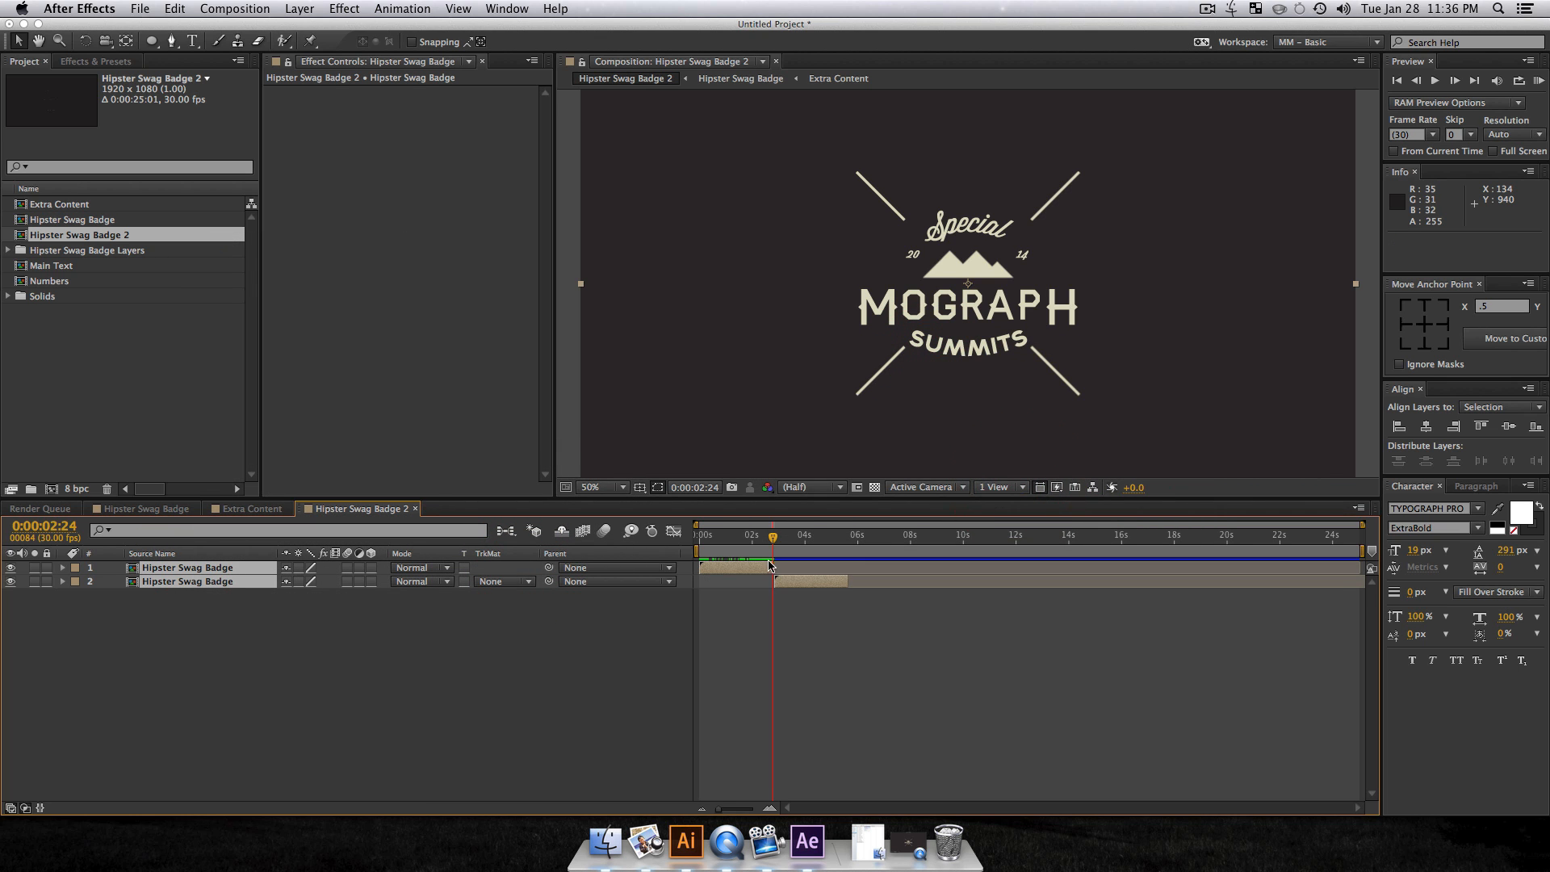
Step: Time-reverse the second Hipster Swag Badge layer
left_click(273, 672)
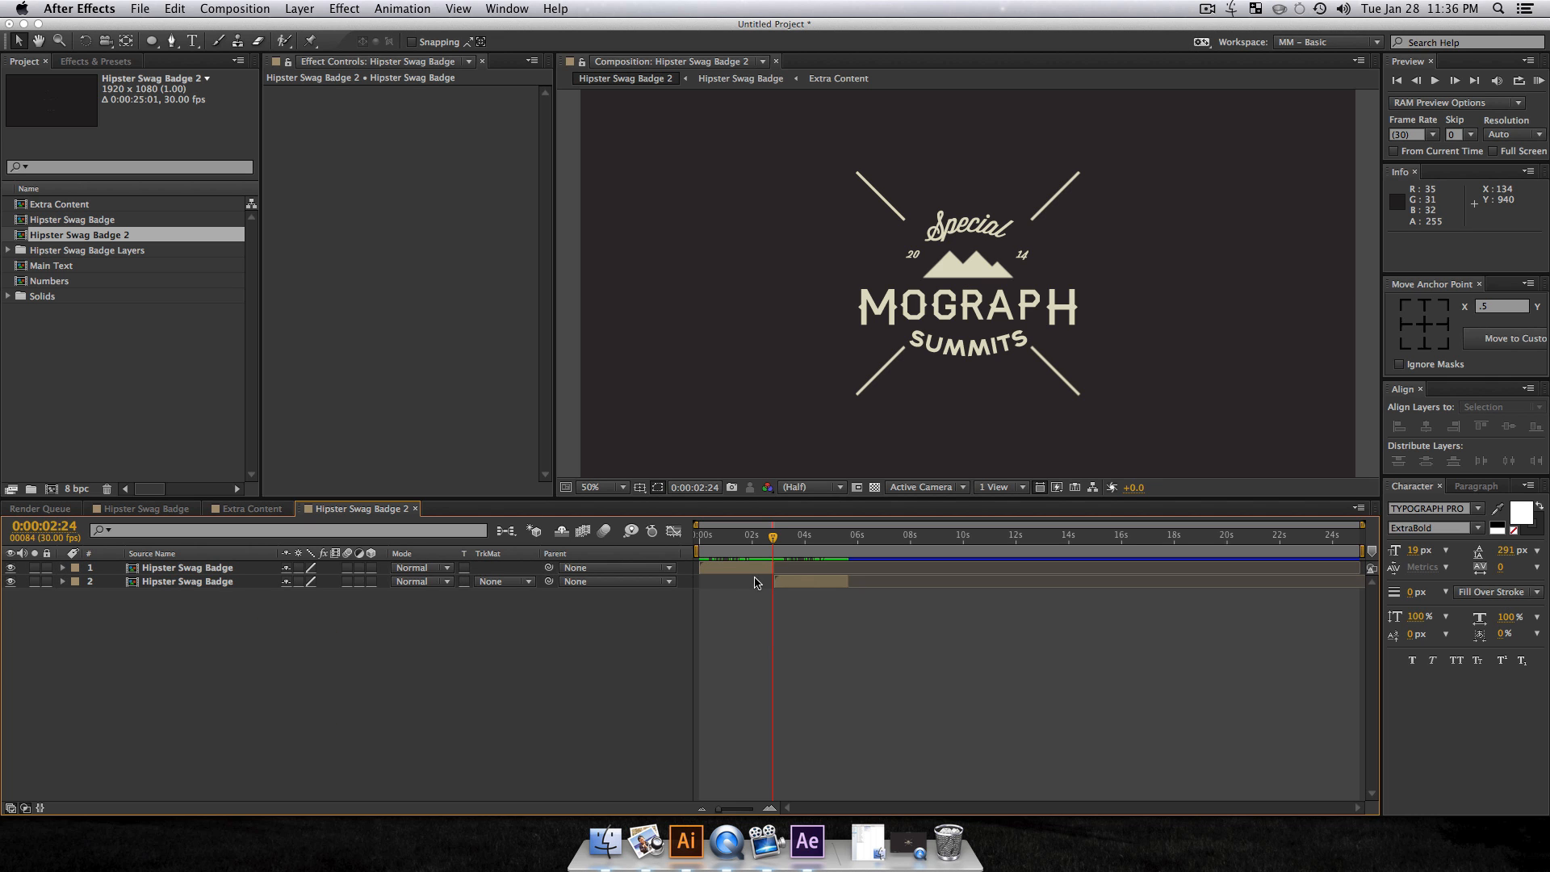
right_click(197, 587)
mouse_move(253, 322)
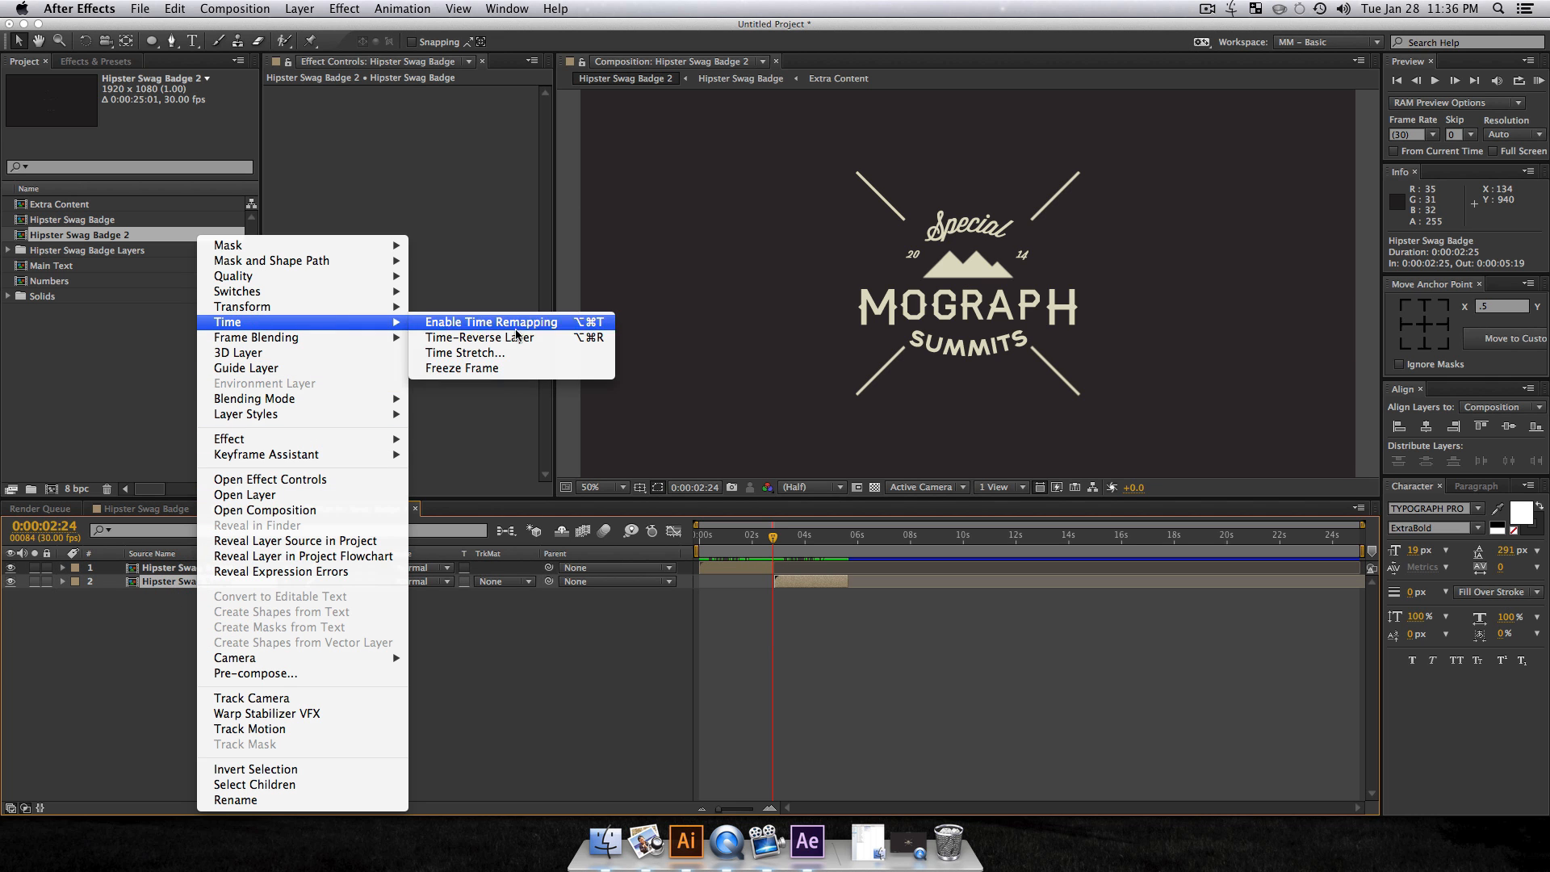
left_click(502, 339)
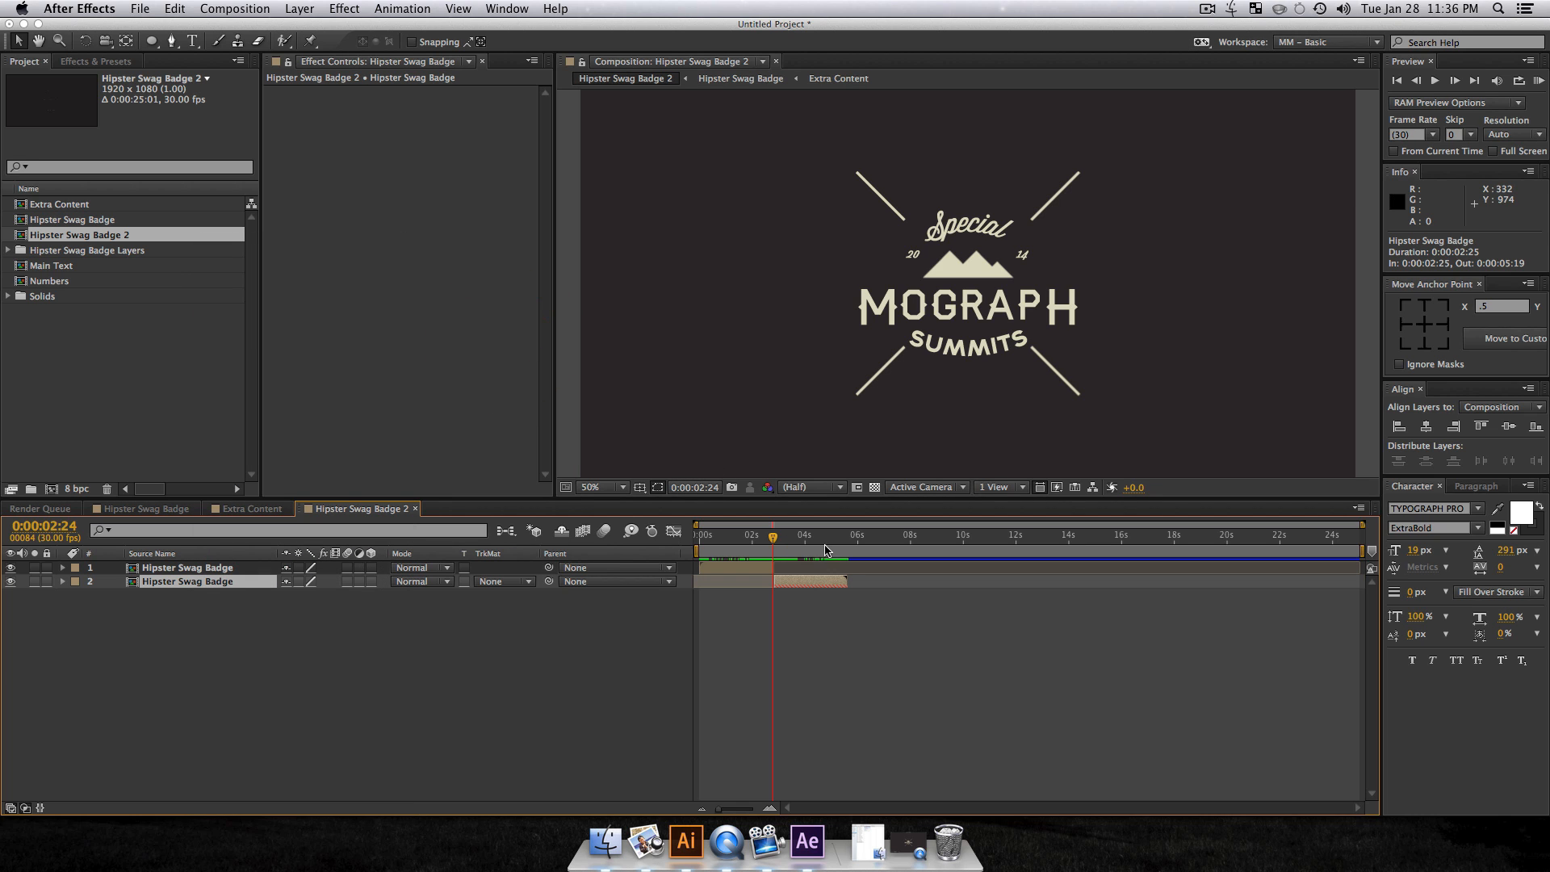
Step: End the work area at the second layer's out point, 0:00:05:19, and start a RAM preview of the full sequence
key("o")
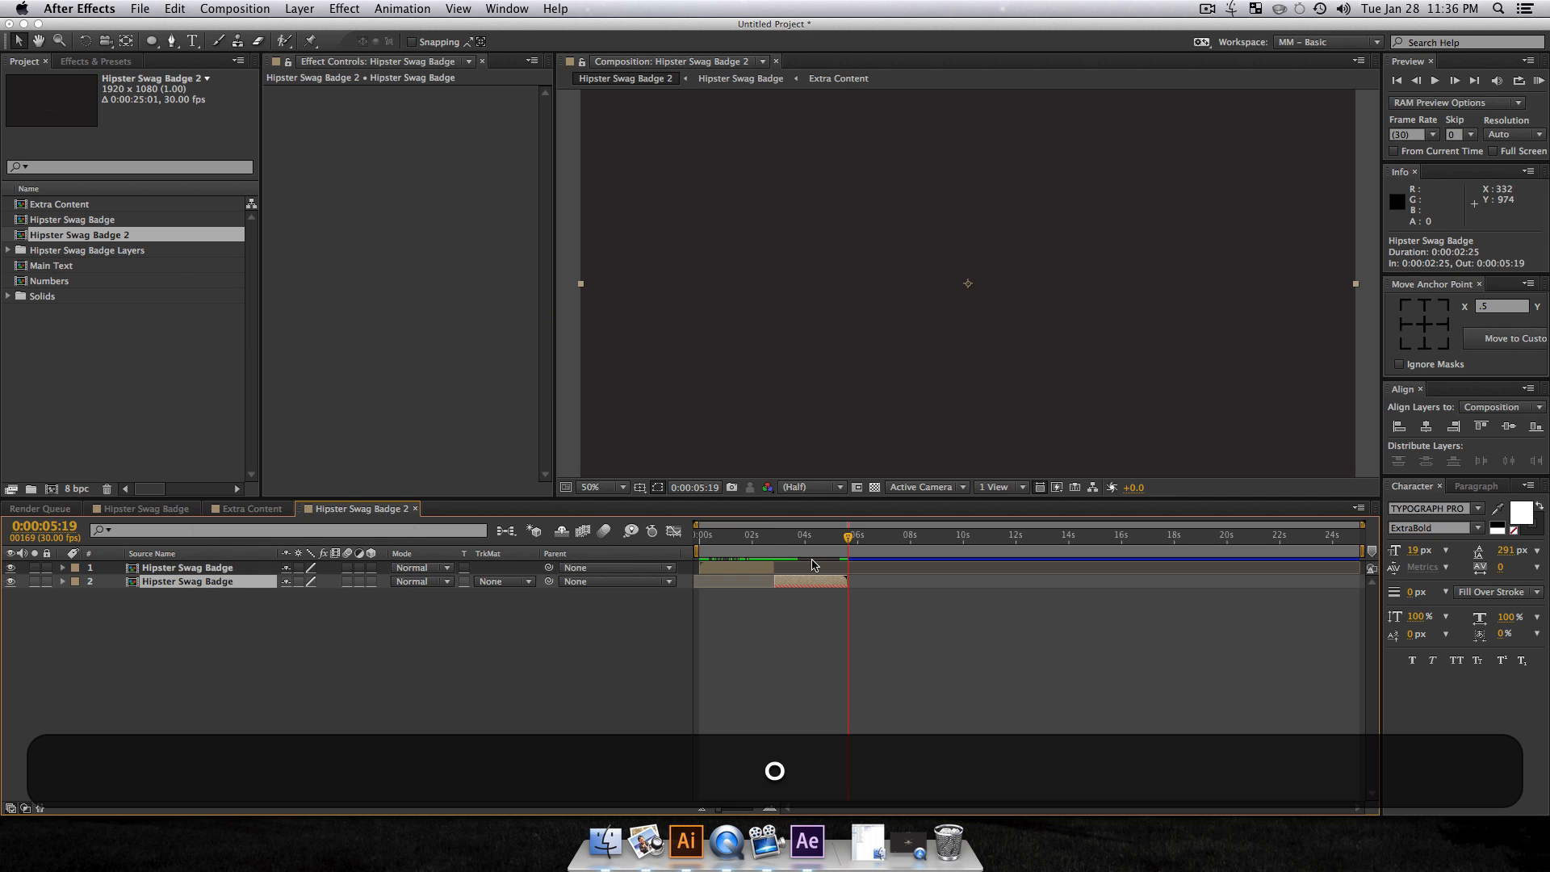
key("n")
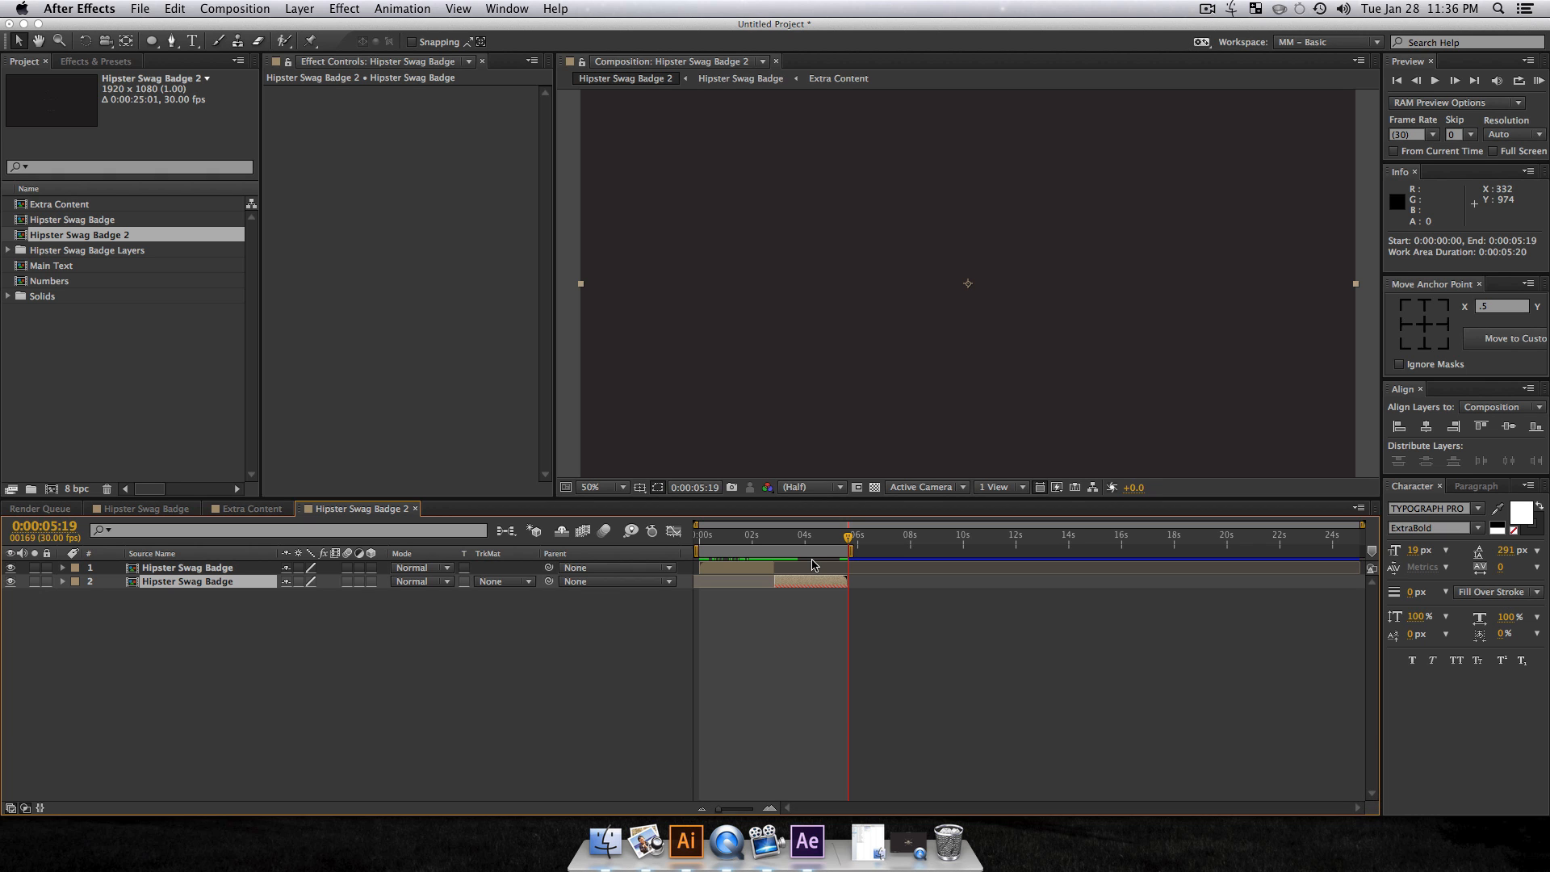
key("KP_0")
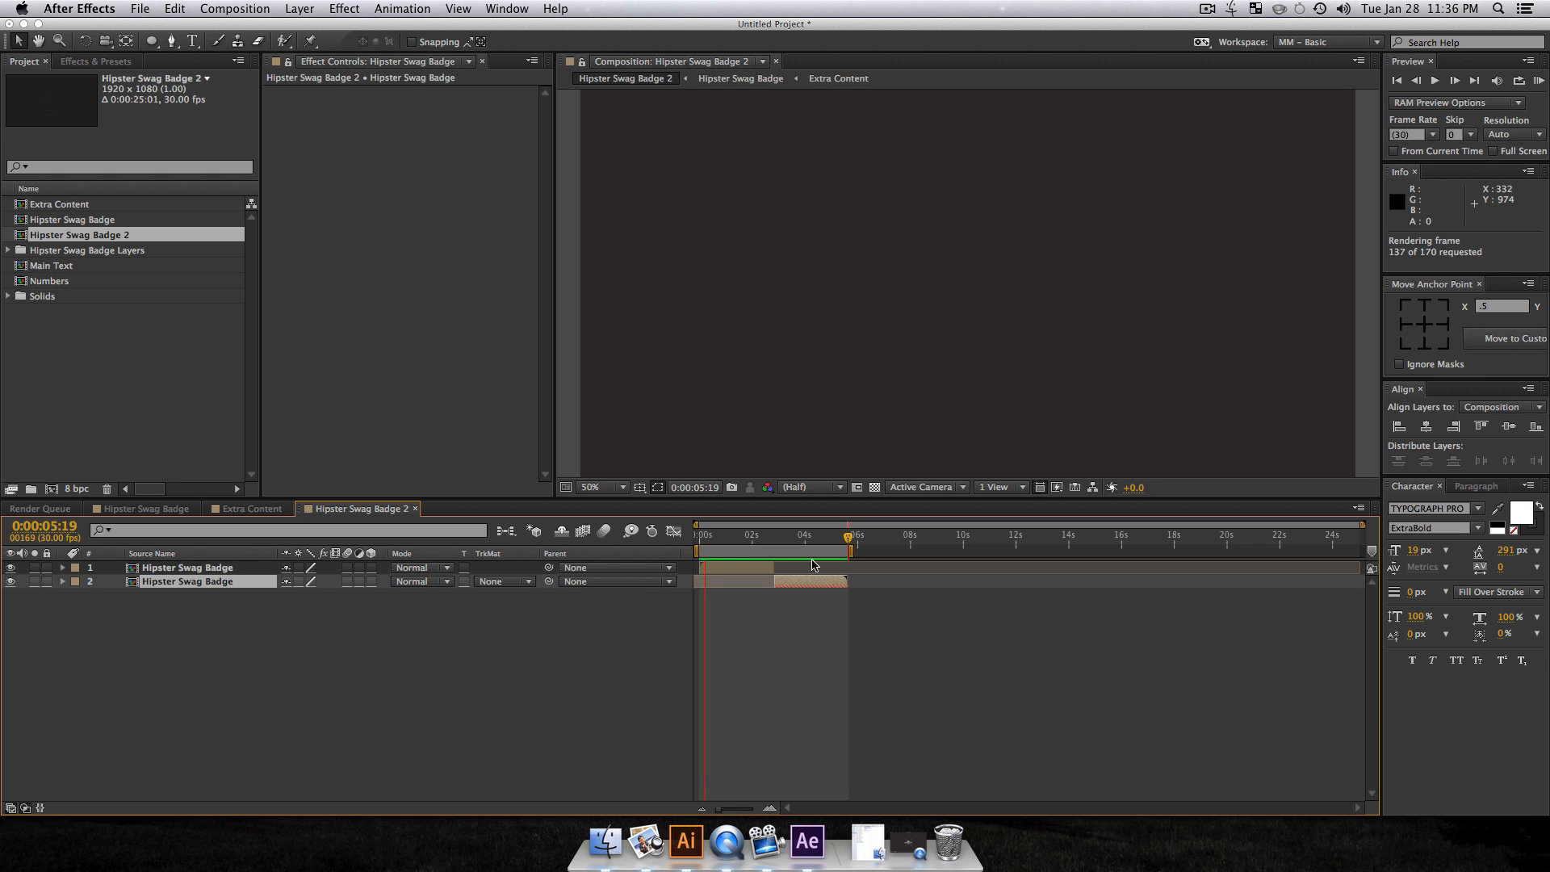